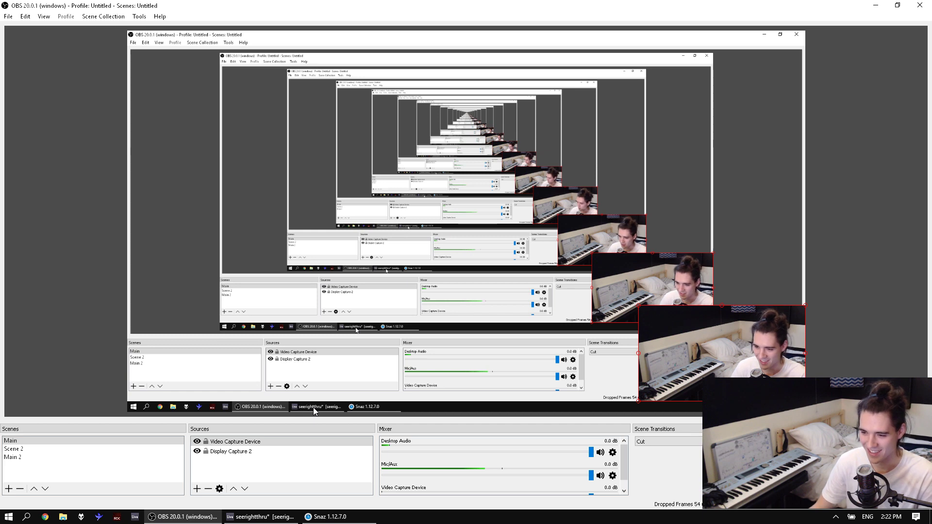
Switch to Ableton Live, play the arrangement from the start of bar 73, and restart playback from the same point.
mouse_move(184, 516)
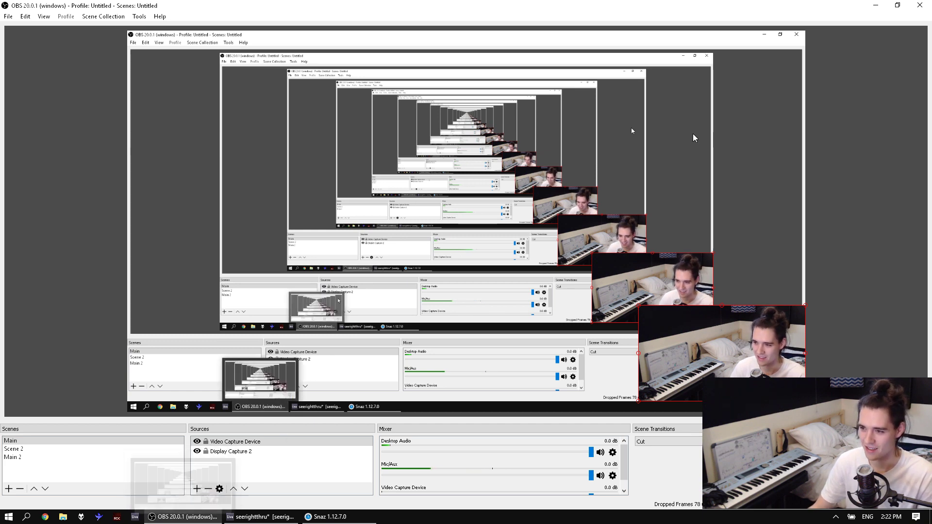
click(874, 5)
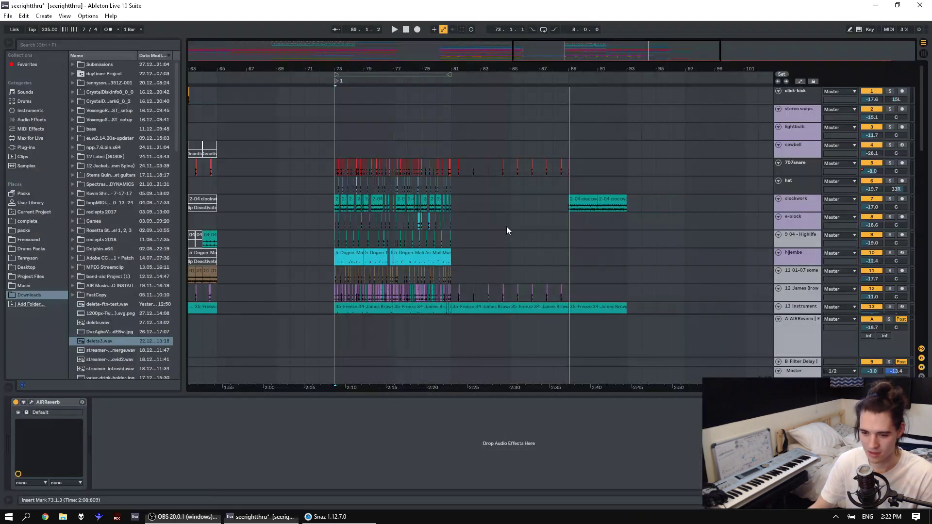
drag(333, 68, 332, 93)
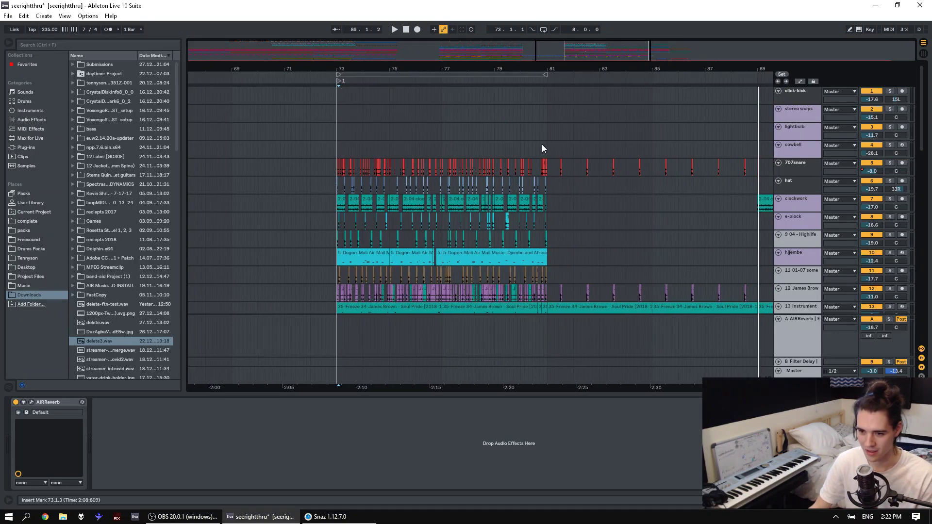
drag(546, 69, 547, 83)
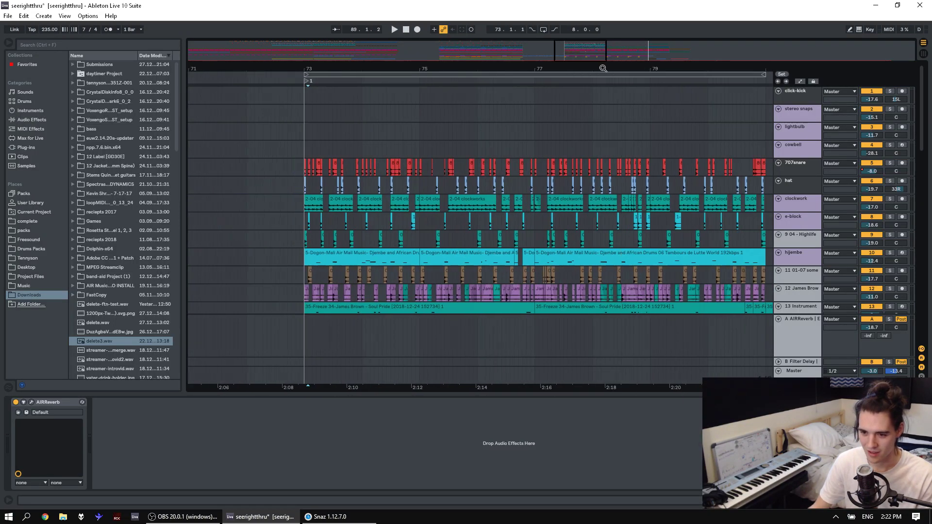
click(305, 135)
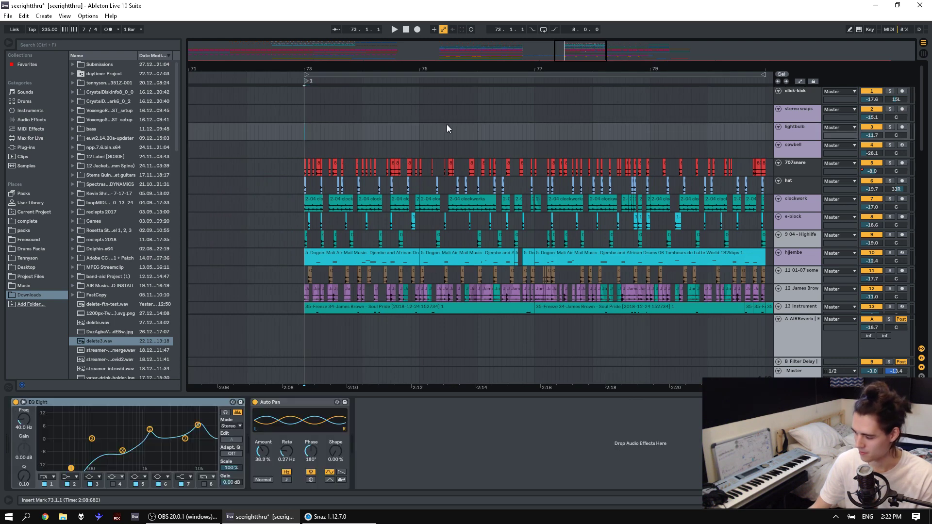
key(space)
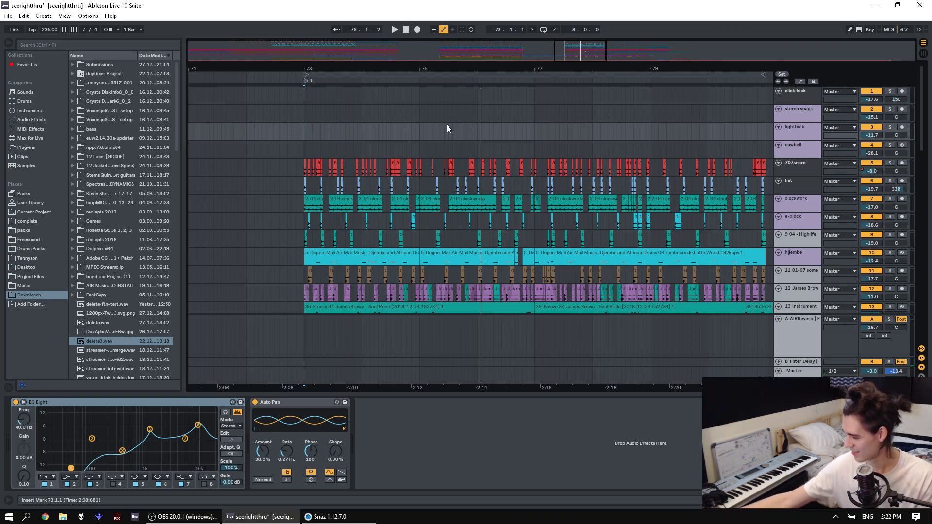
click(303, 120)
key(space)
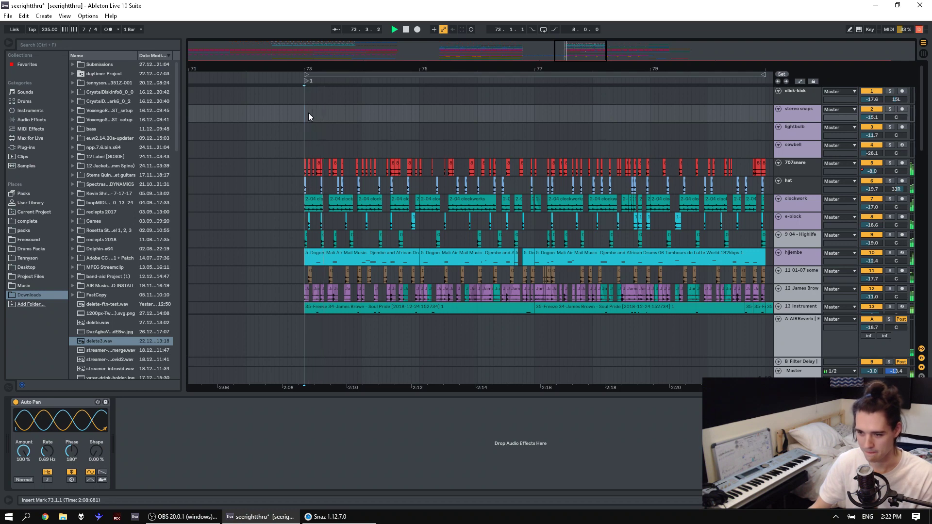
Stop playback and close the running Snaz 1.12.7.0 program.
right_click(337, 507)
click(321, 498)
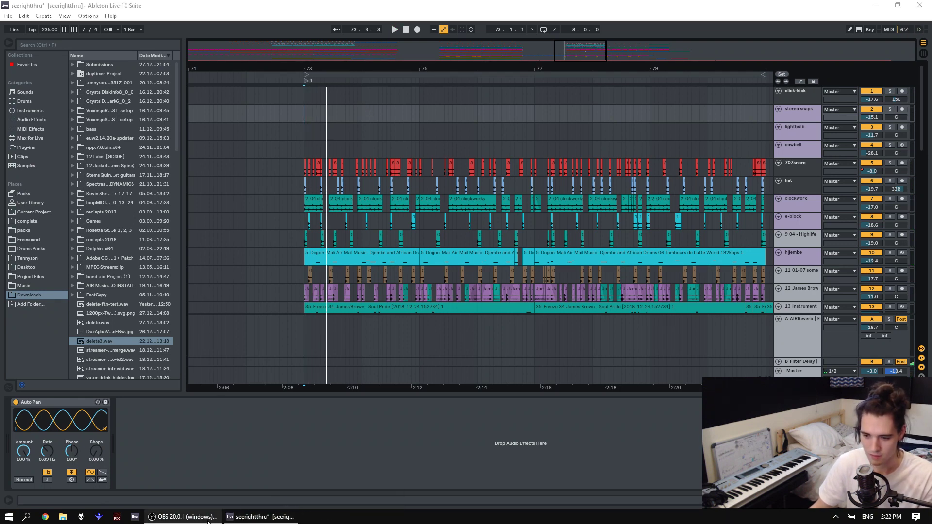
click(208, 518)
click(209, 518)
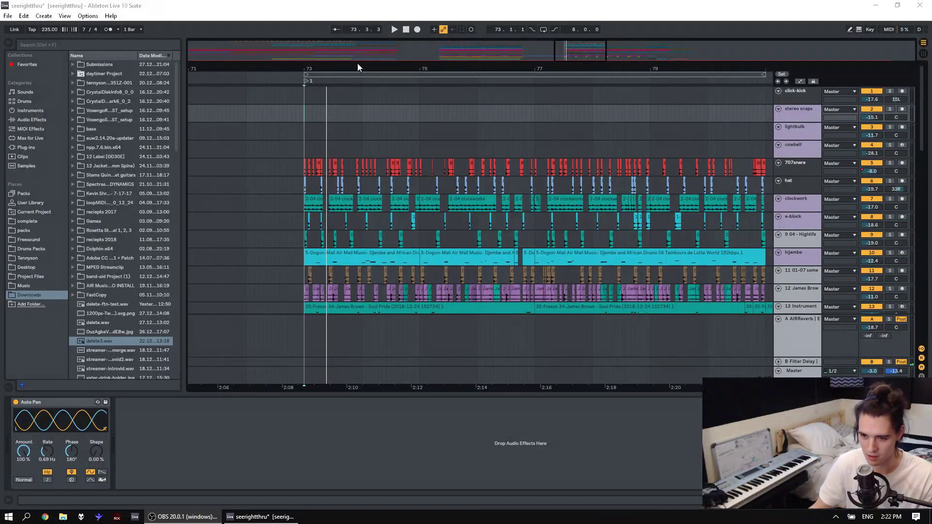
Make a time selection from bar 73 to bar 81 on the click-kick track.
drag(358, 68, 286, 167)
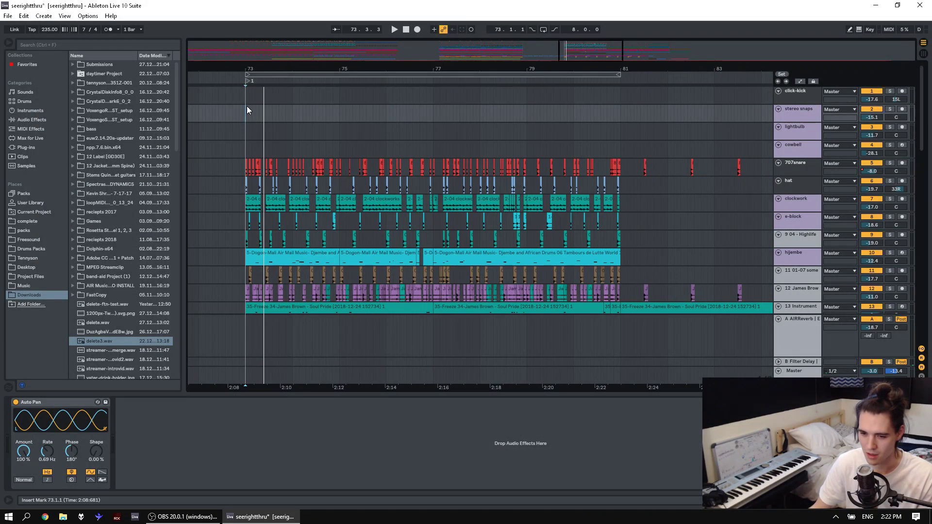
drag(246, 98, 363, 101)
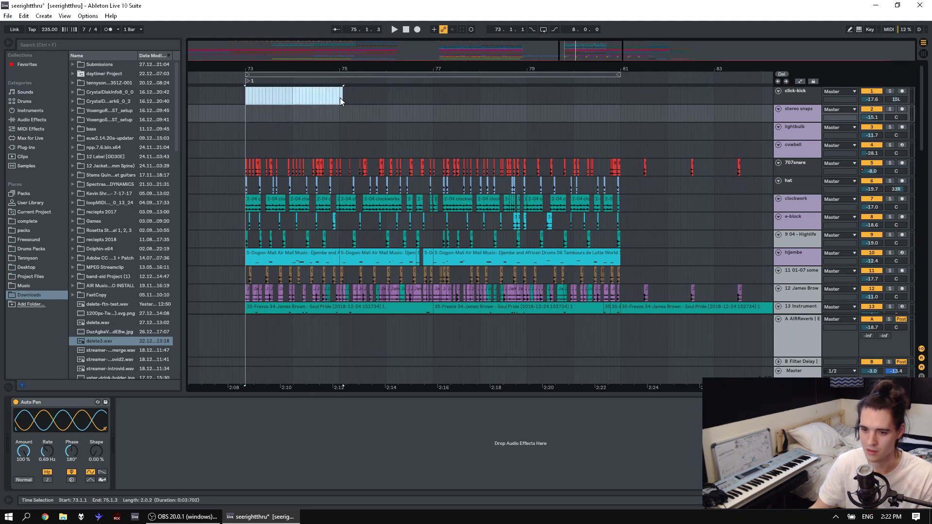
key(z)
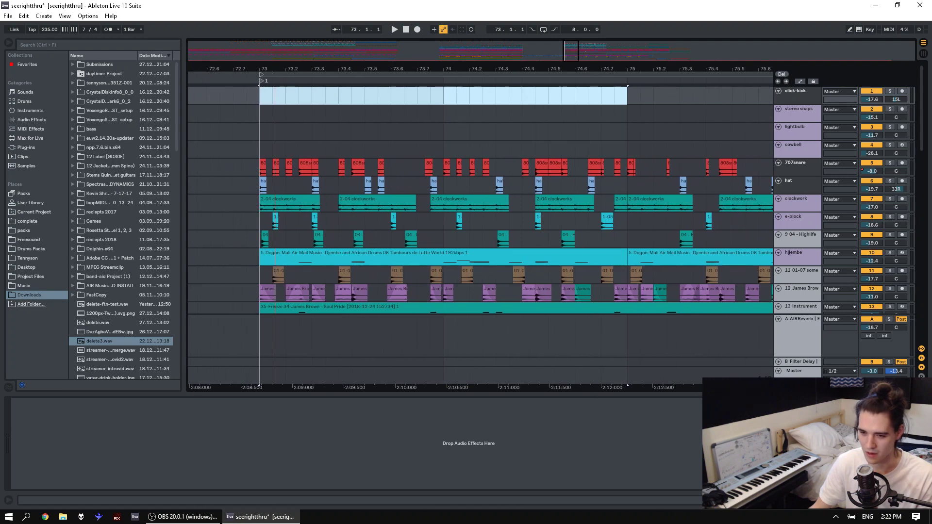
drag(274, 68, 274, 26)
shift+click(402, 92)
drag(402, 92, 532, 95)
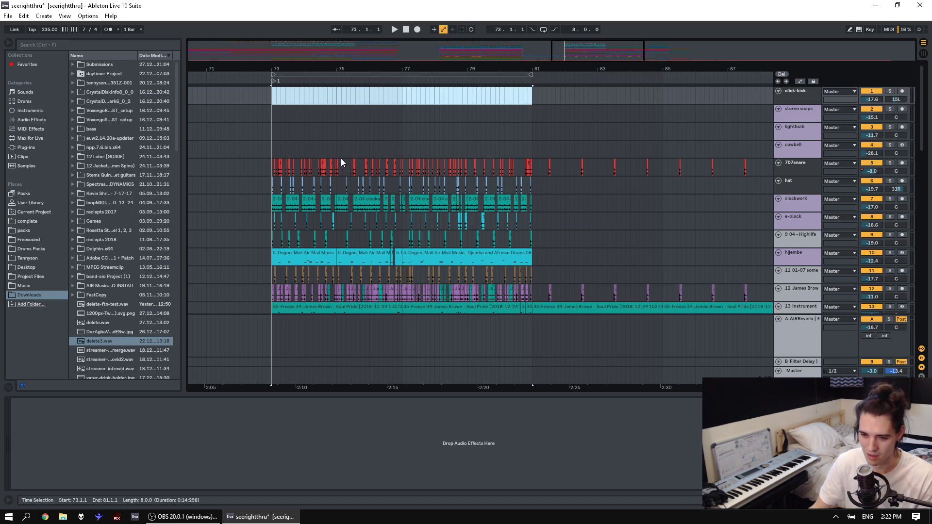
Look over the tracks between bars 73 and 81 and play the section from bar 73.
scroll(340, 158, down, 5)
key(z)
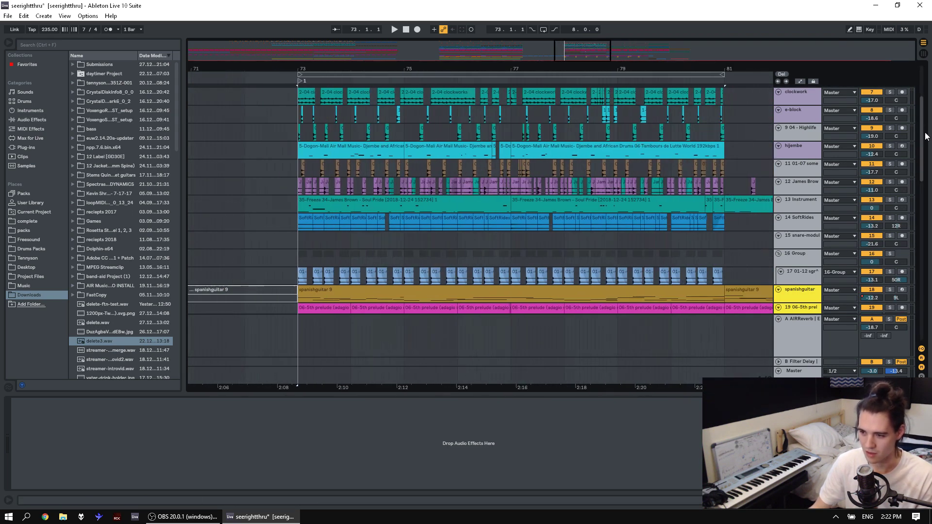
drag(926, 134, 919, 73)
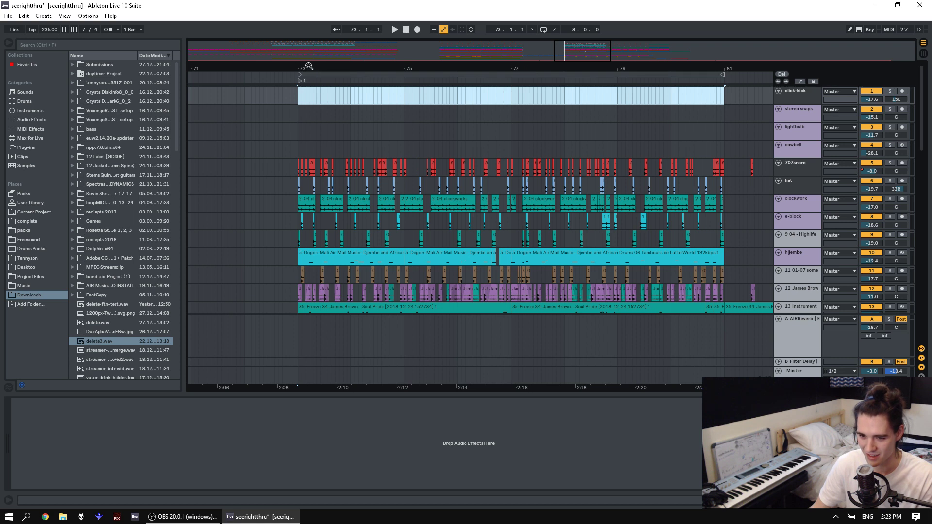
key(space)
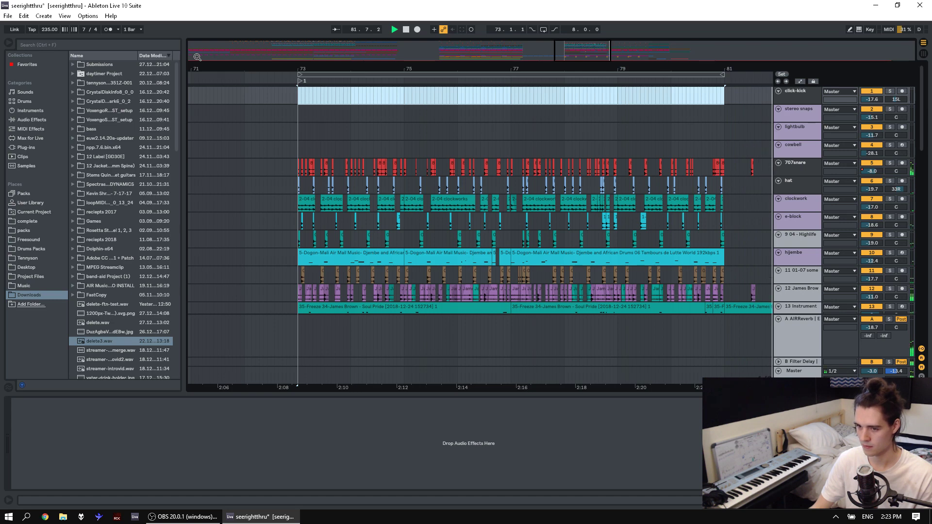
Look over the clips following bar 81 across the drum and melodic tracks, and stop playback.
drag(606, 69, 338, 42)
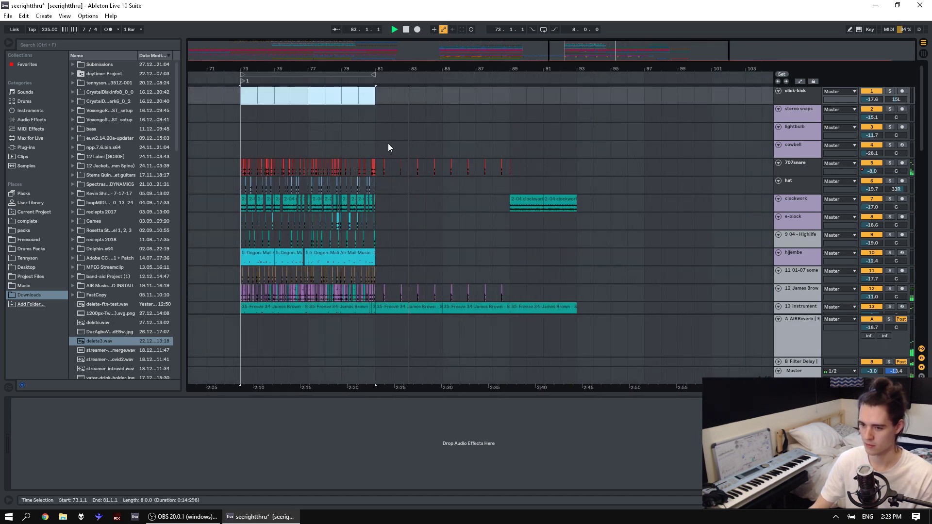
scroll(731, 182, down, 3)
scroll(731, 185, down, 5)
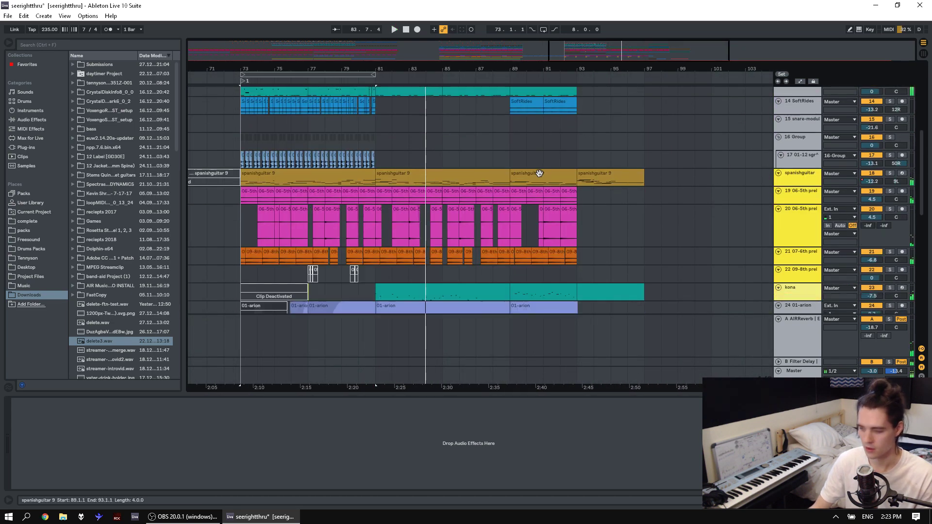
scroll(537, 172, up, 6)
scroll(527, 171, up, 3)
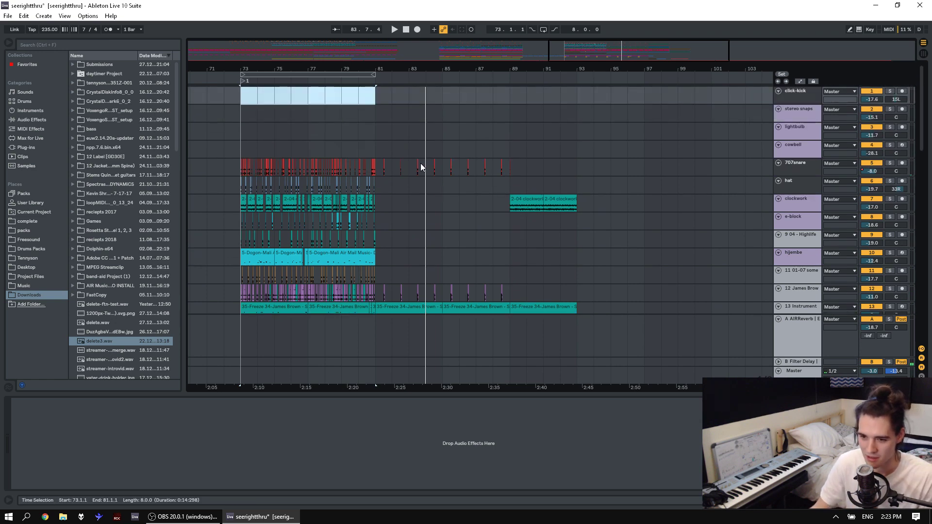
Select bars 81 to 89 on the cowbell track, and select the headers of tracks 31 through 34.
drag(387, 67, 675, 151)
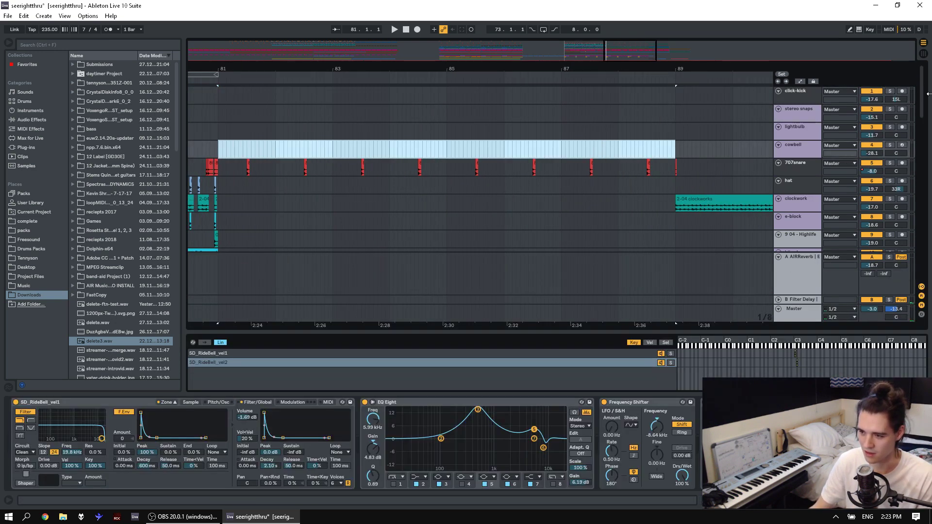
drag(922, 97, 919, 212)
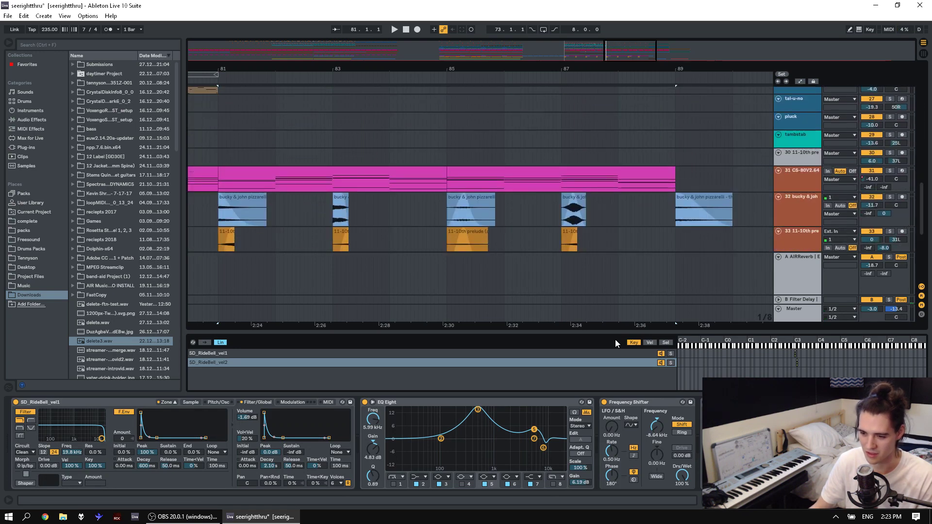
drag(597, 333, 599, 432)
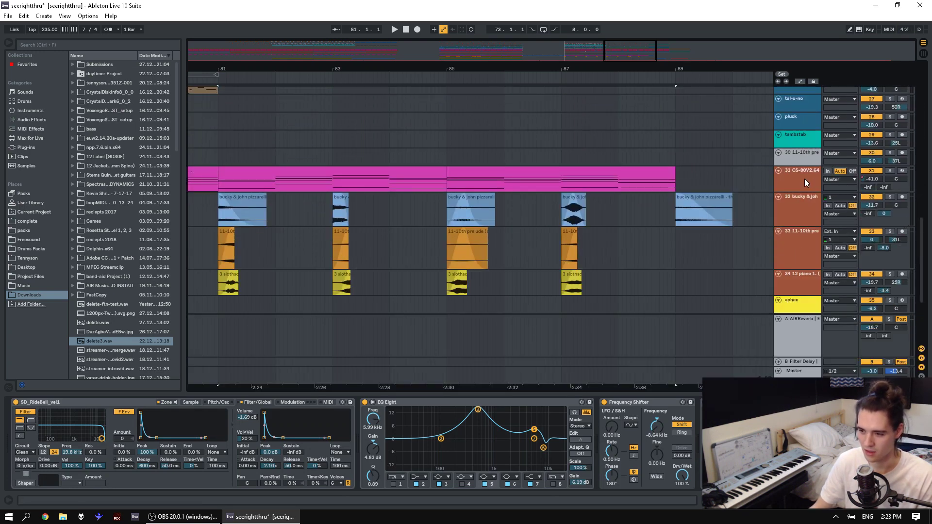
scroll(805, 178, down, 2)
click(793, 135)
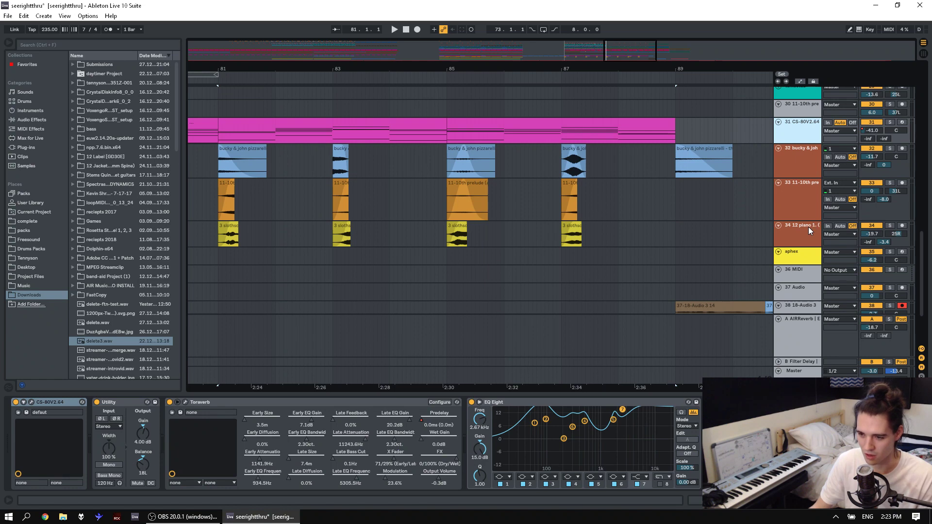
shift+click(811, 231)
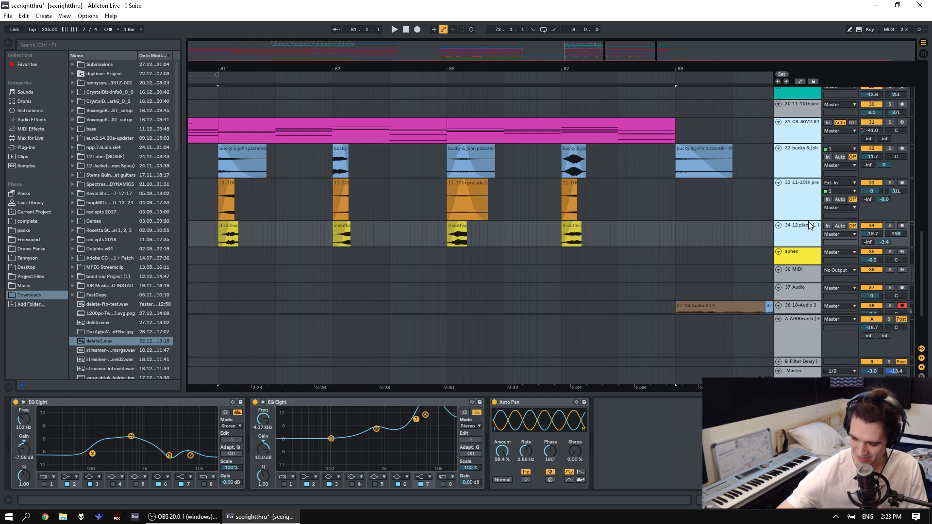
Play the arrangement from bar 81, then stop and bring bars 81 to 89 into view.
key(space)
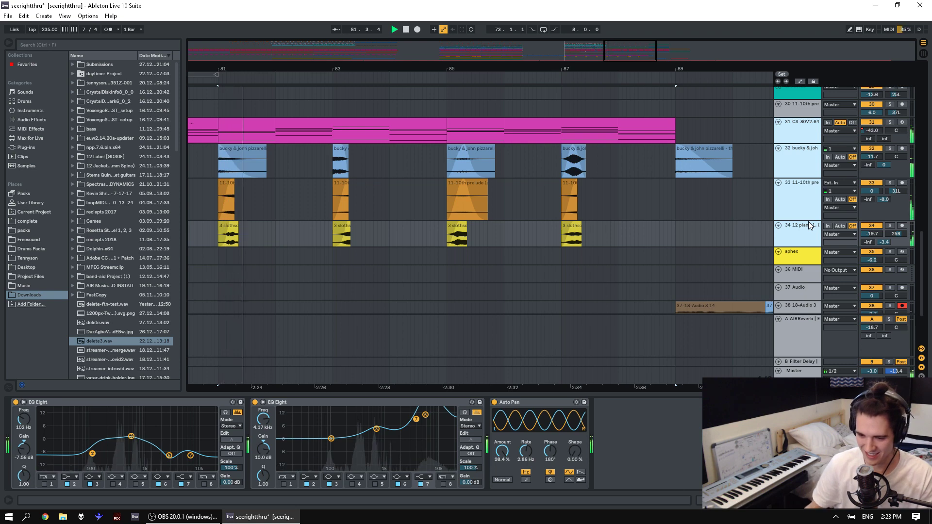
drag(379, 64, 389, 144)
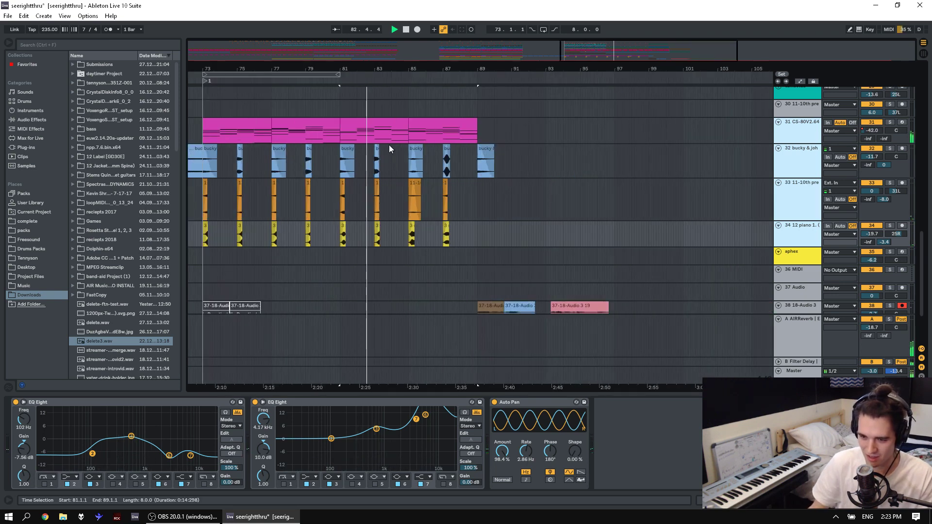
key(z)
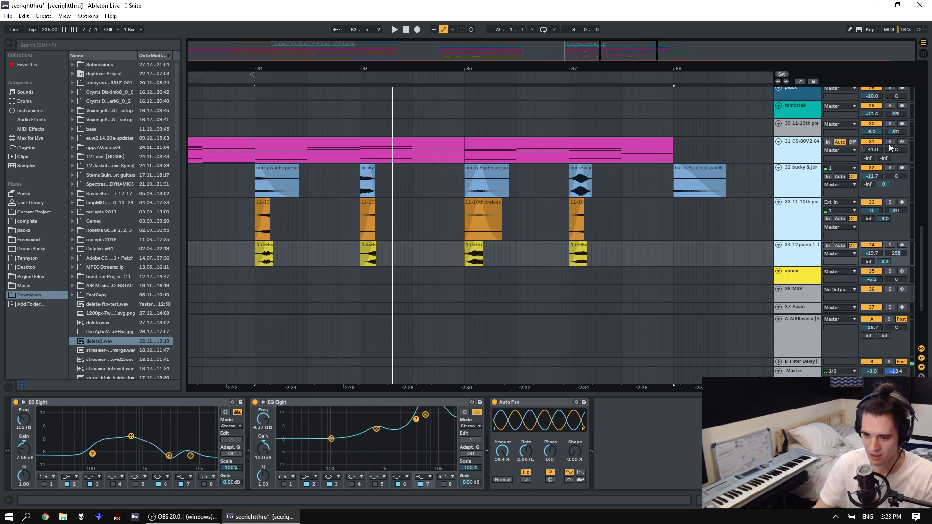
Solo tracks 31 through 34 and reselect the four track headers.
click(892, 168)
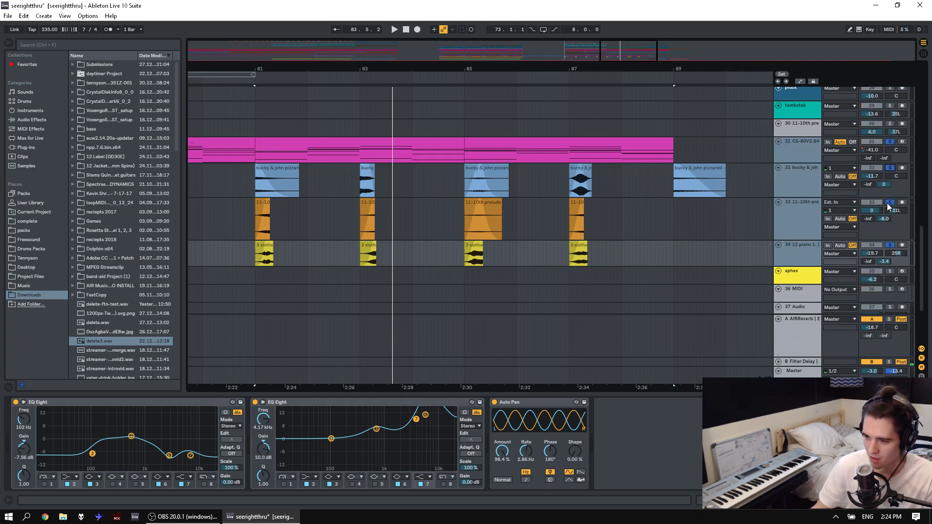
click(797, 145)
scroll(686, 222, down, 1)
click(803, 216)
shift+click(795, 122)
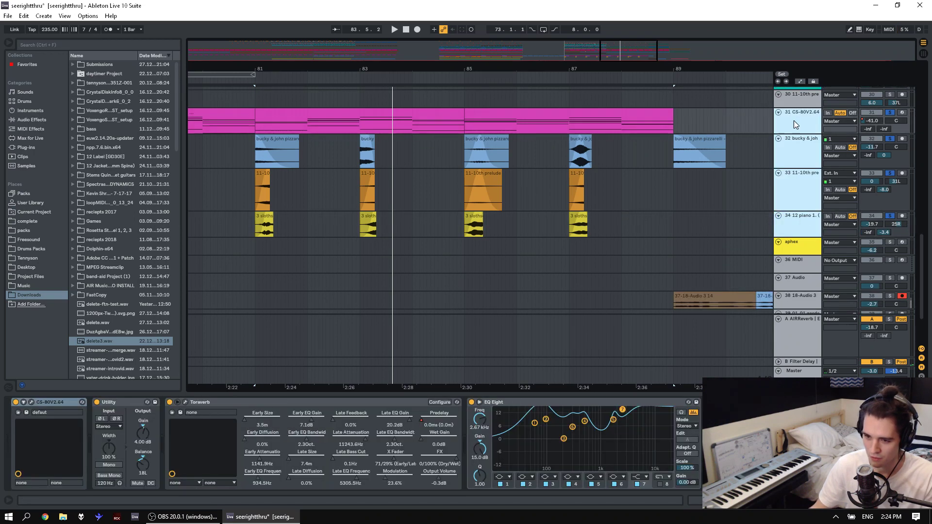
Select the MIDI clips from bar 81 to bar 89 on the CS-80V2.64 track.
drag(264, 69, 245, 102)
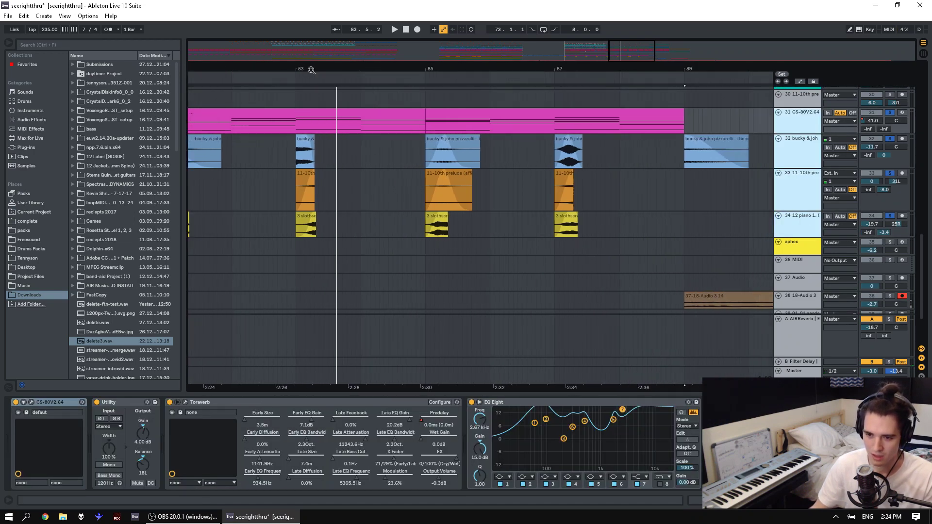
drag(311, 70, 349, 69)
click(346, 114)
shift+click(593, 115)
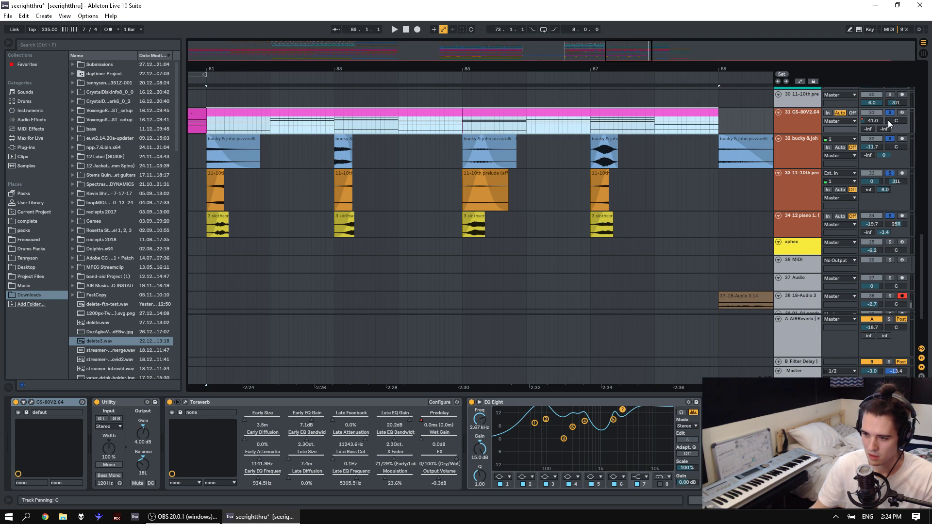
Show the devices of the CS-80V2.64 track and the Filter Delay return, and play the soloed tracks from bar 81.
click(805, 119)
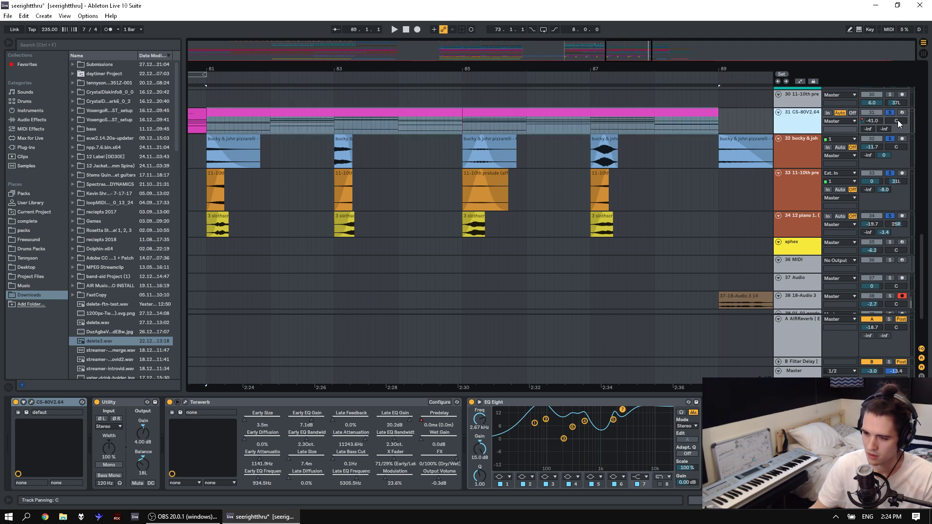
click(801, 363)
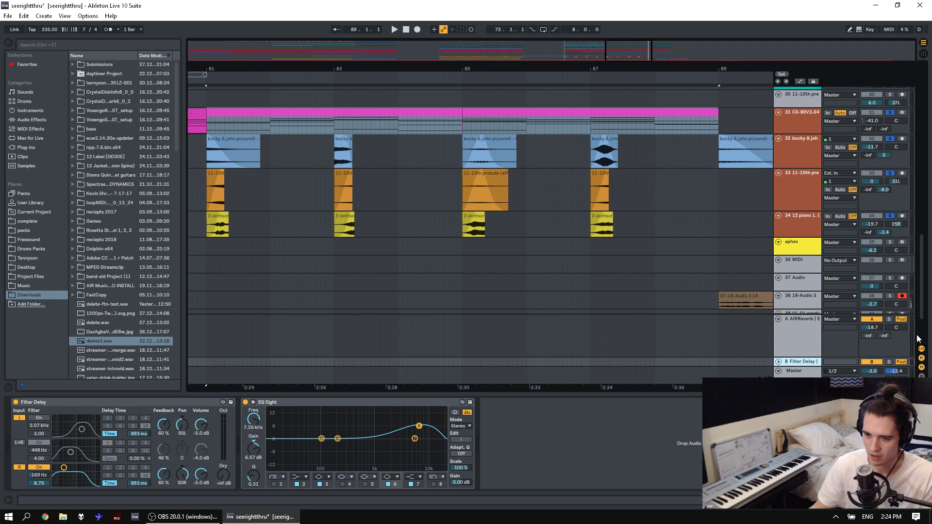
key(space)
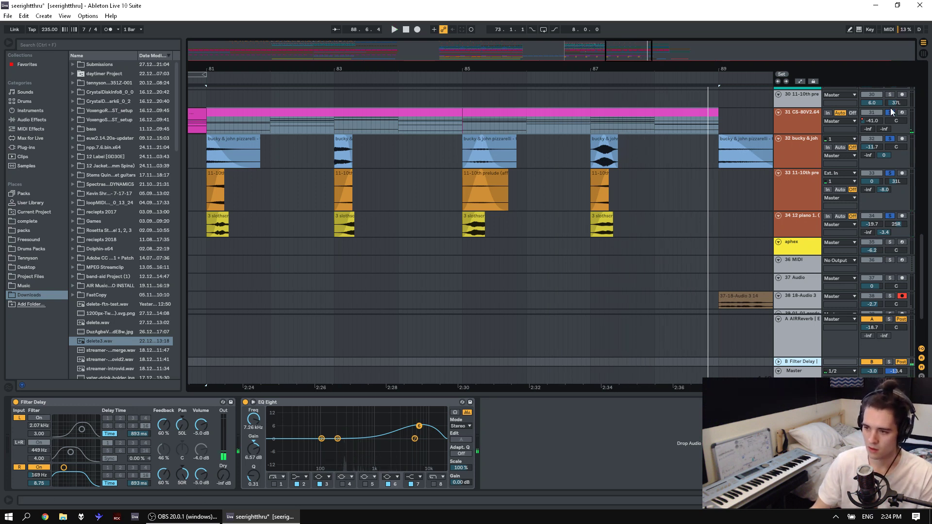
Open the clip settings of the bucky & john pizzarelli clip at bar 81 on track 32.
click(235, 141)
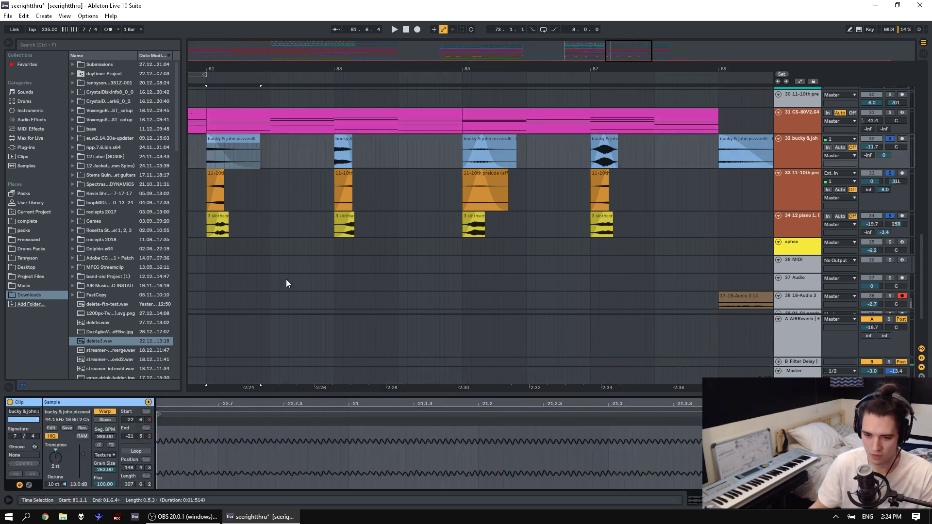
Examine the sample waveform of the bucky & john pizzarelli clip at bar 81 and extend the clip to bar 83.
drag(233, 403, 540, 418)
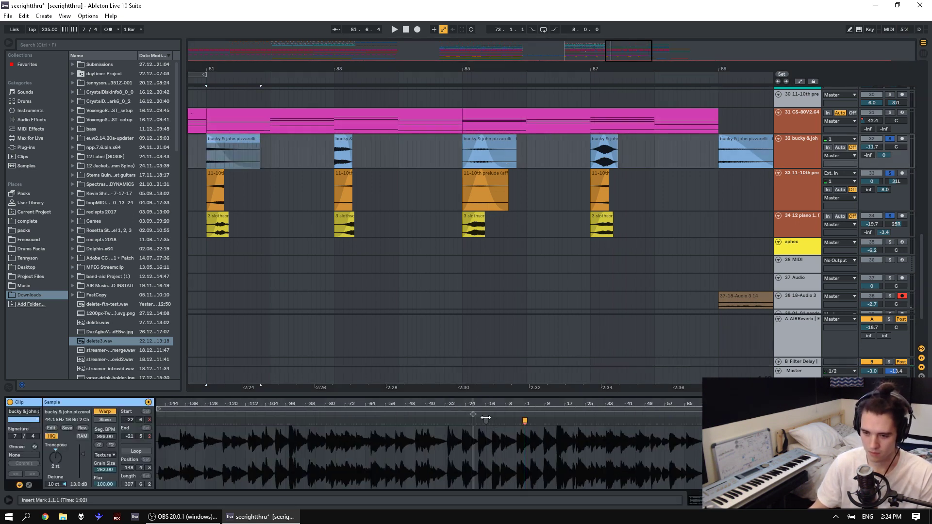
drag(471, 415, 475, 415)
click(290, 139)
Paste a copy of the bucky & john pizzarelli clip at about bar 109 on track 32 and lengthen it to about bar 139.
drag(333, 69, 333, 9)
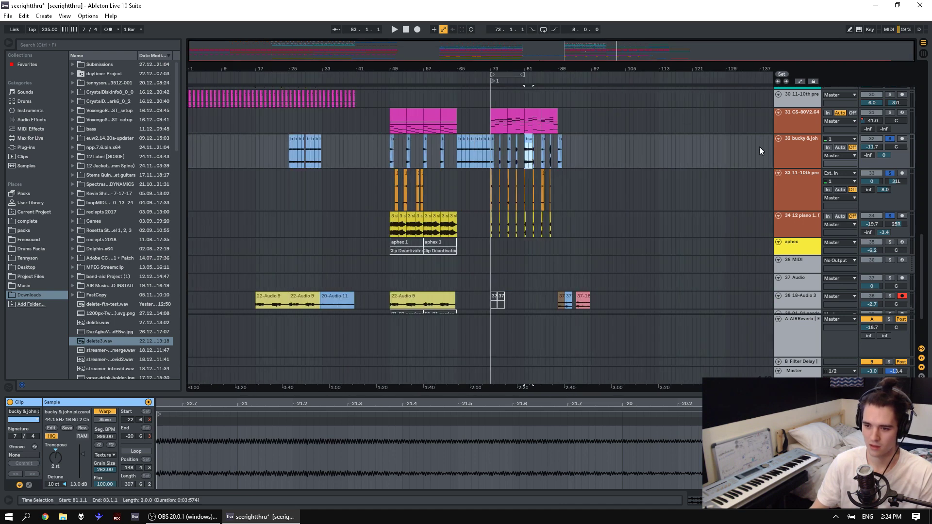
click(645, 146)
key(ctrl+v)
drag(653, 141, 771, 153)
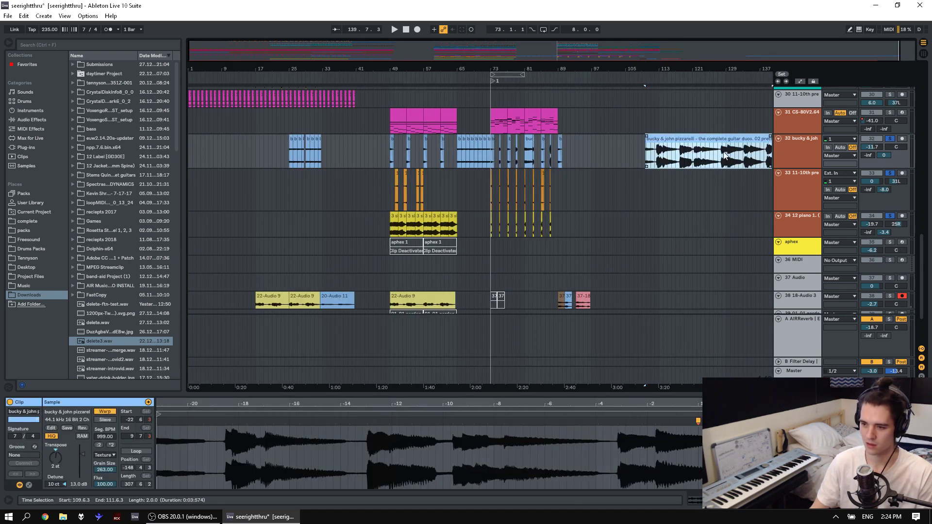
While playing the pasted clip, switch off the Filter Delay return and the clip's warping, and lengthen the unwarped clip to about bar 129.
key(space)
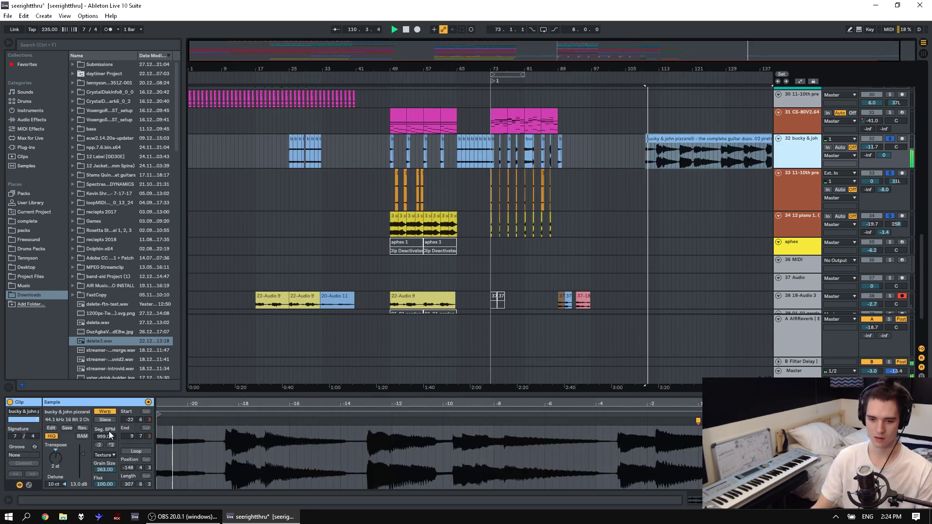
click(871, 361)
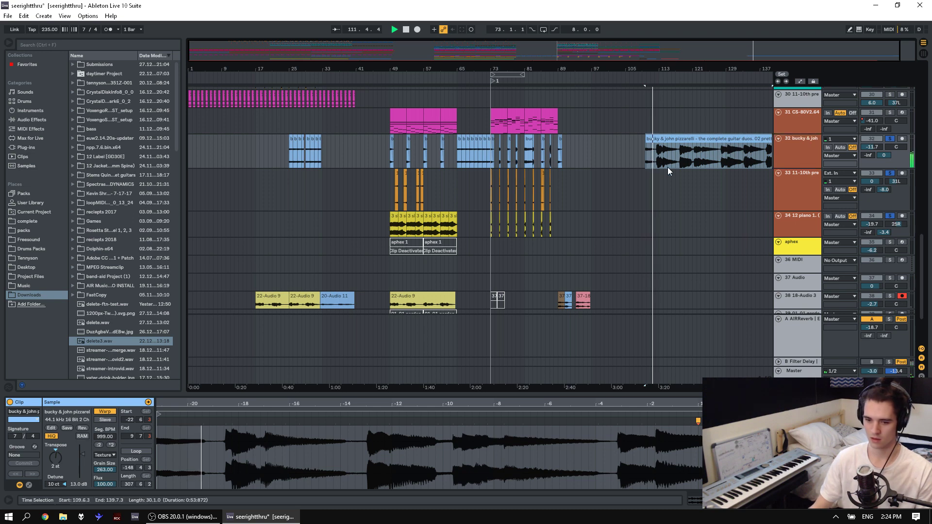
click(105, 411)
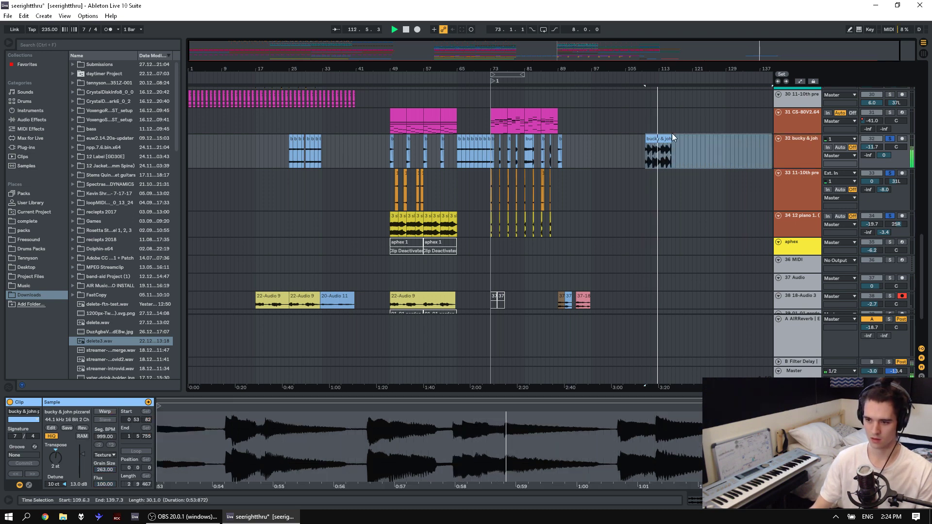
drag(672, 139, 727, 141)
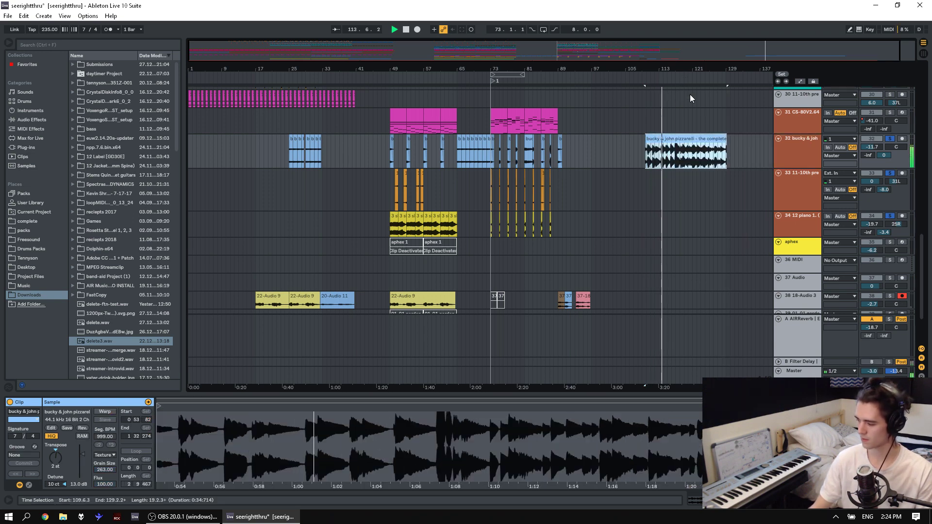
Play the unwarped bucky & john pizzarelli clip on track 32 from about bar 114 and about bar 113.
drag(672, 68, 672, 84)
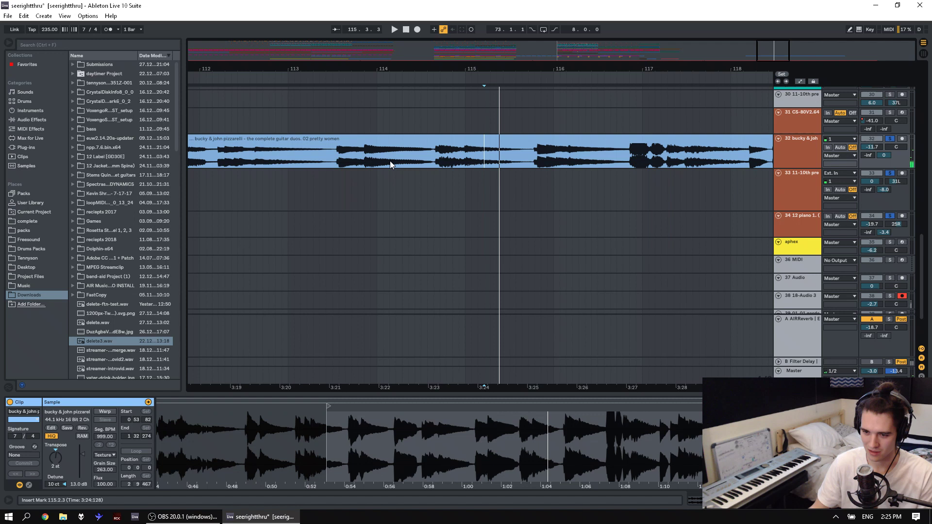
click(390, 164)
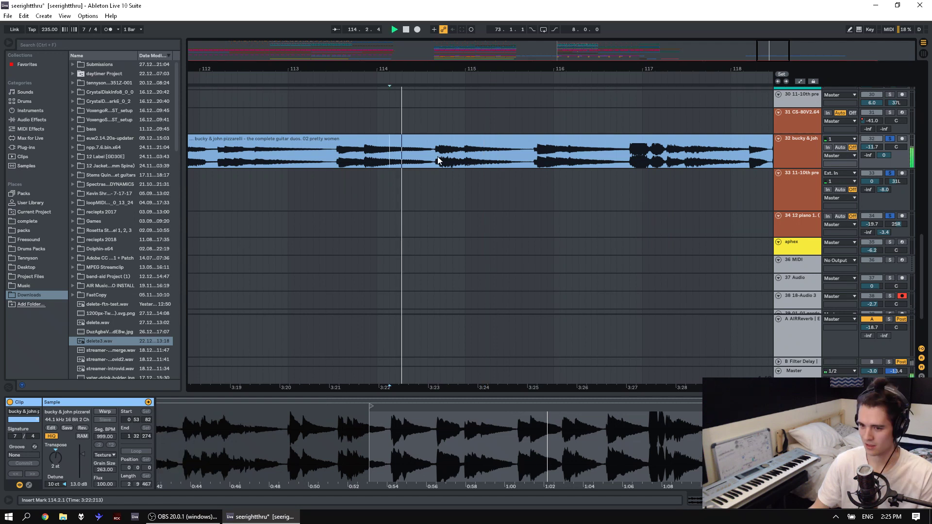
click(295, 164)
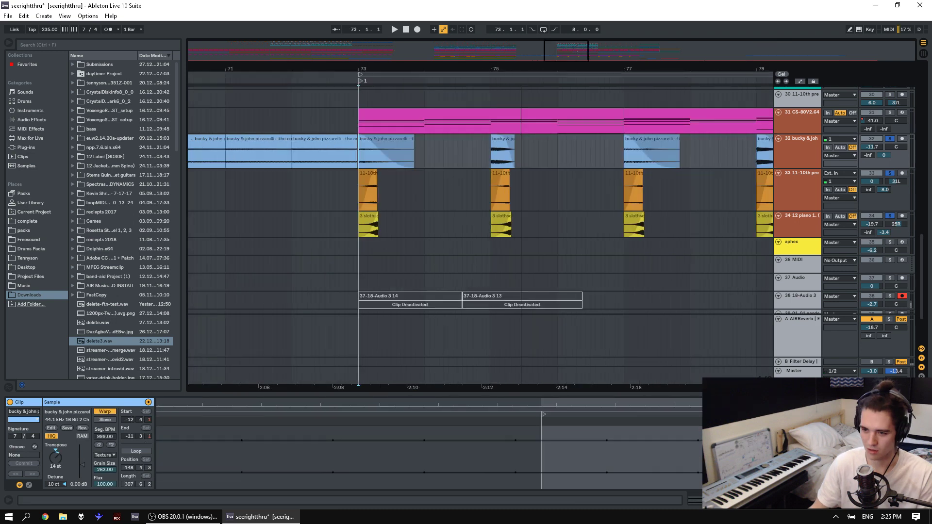
Play the soloed tracks 31 to 34 from bar 73.
key(minus)
key(space)
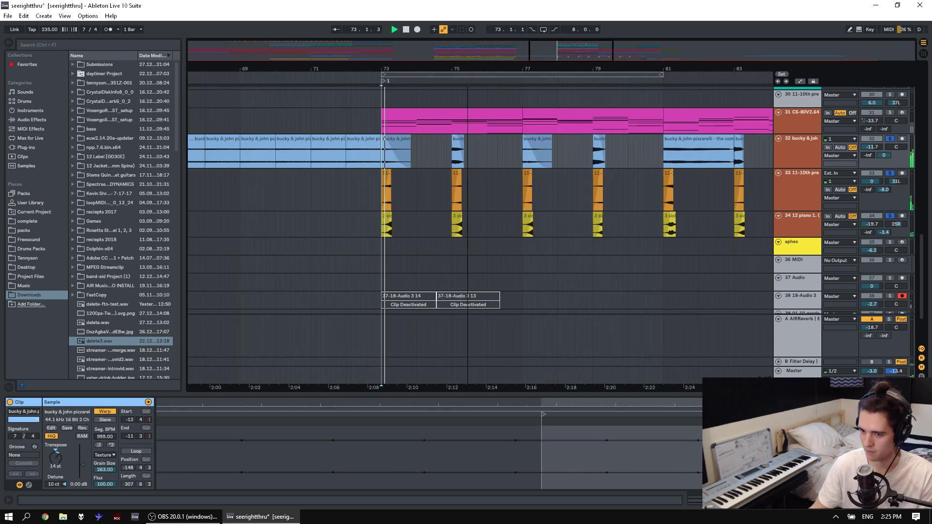
key(space)
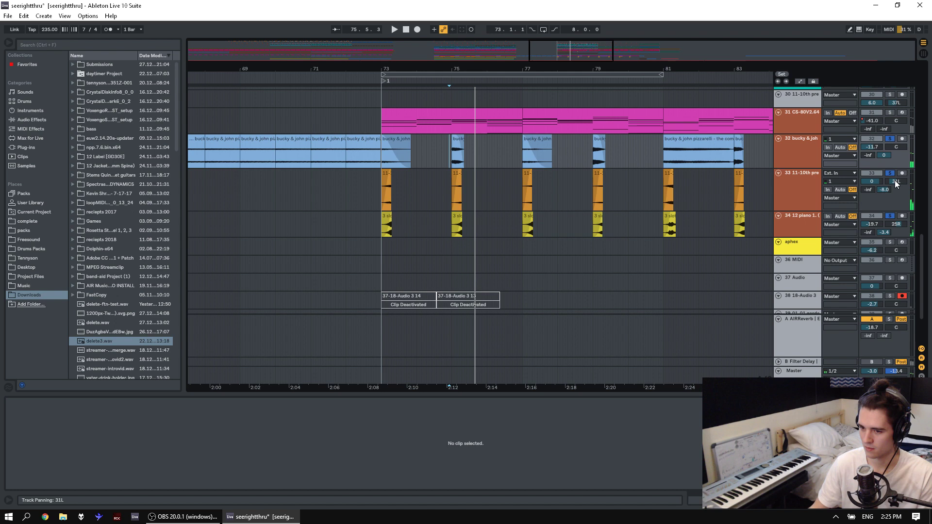
Solo only track 33 and inspect the settings of its 11-10th prelude clips at bars 73 and 75.
click(383, 180)
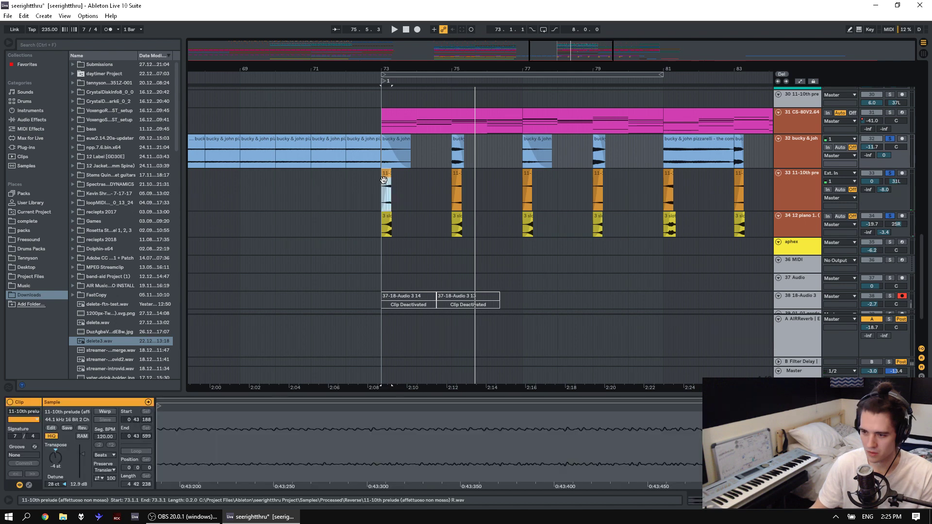
key(space)
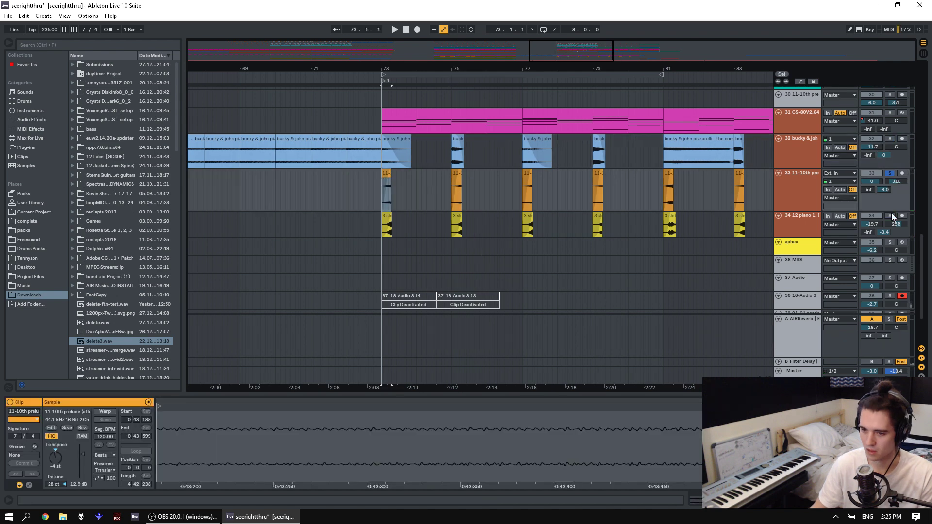
click(456, 179)
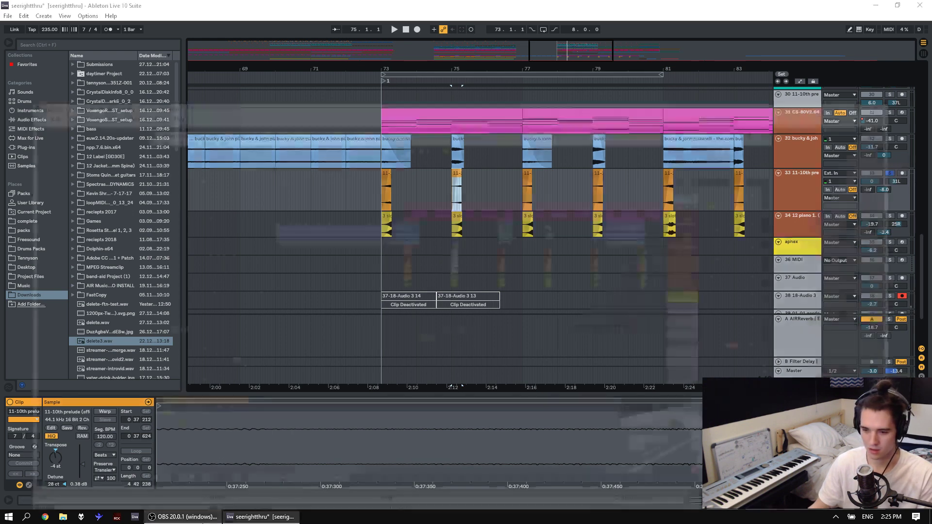
Switch to OBS and set the streaming output bitrate to 2500.
click(184, 517)
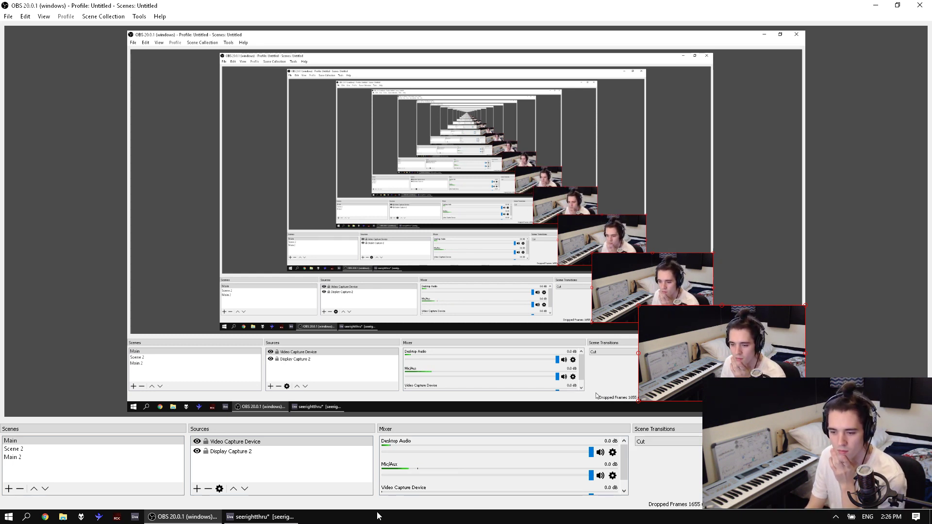
mouse_move(260, 517)
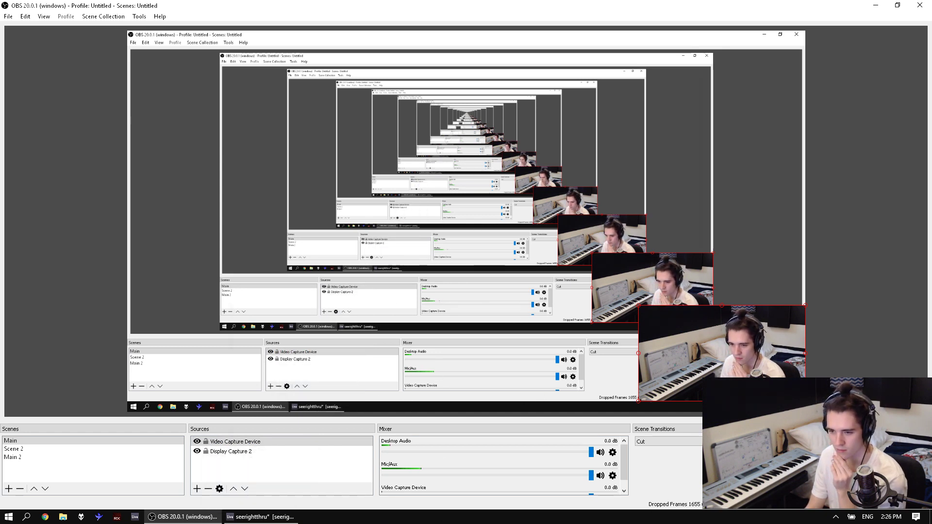
click(856, 479)
click(272, 146)
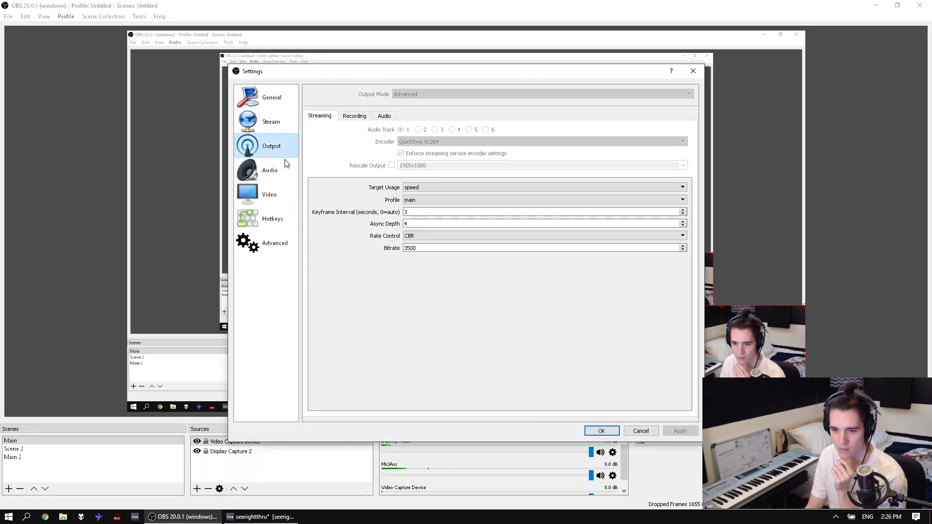
text(25)
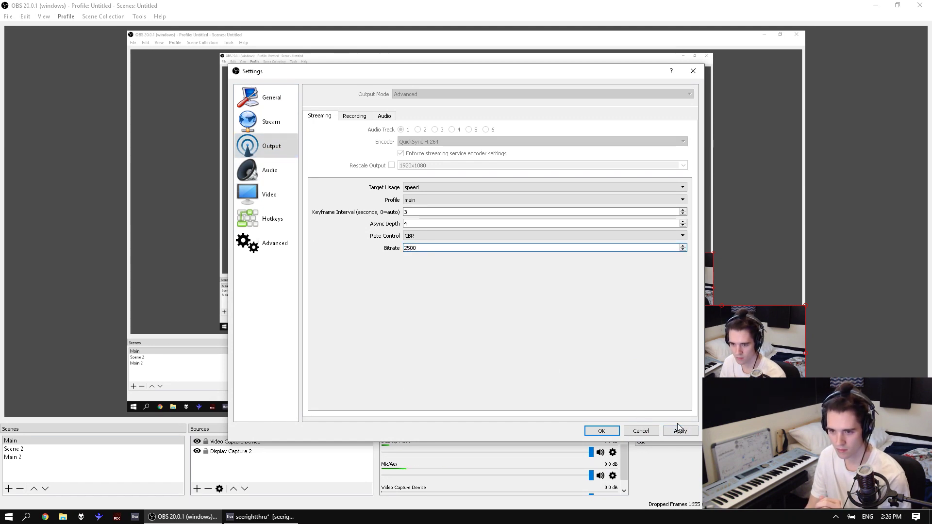
click(601, 430)
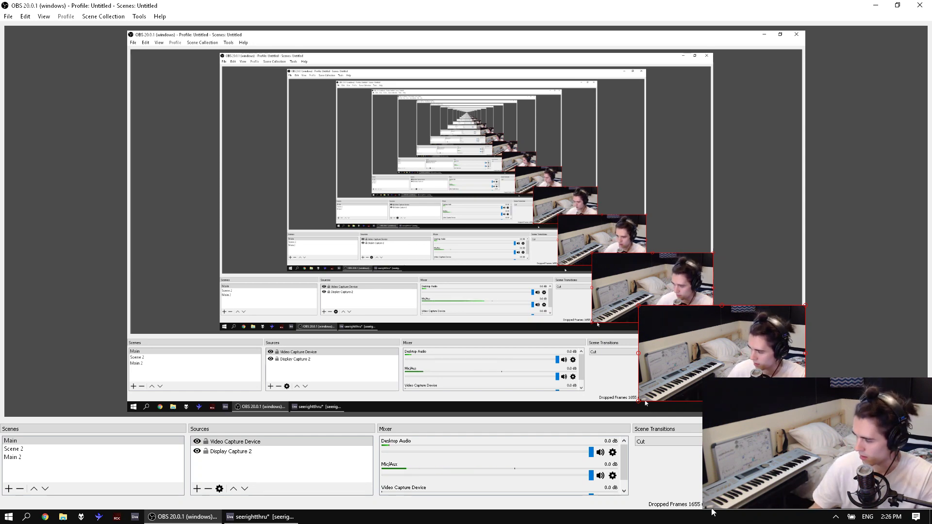
Switch back to Ableton Live and play the soloed track 33 from shortly before bar 73.
click(264, 516)
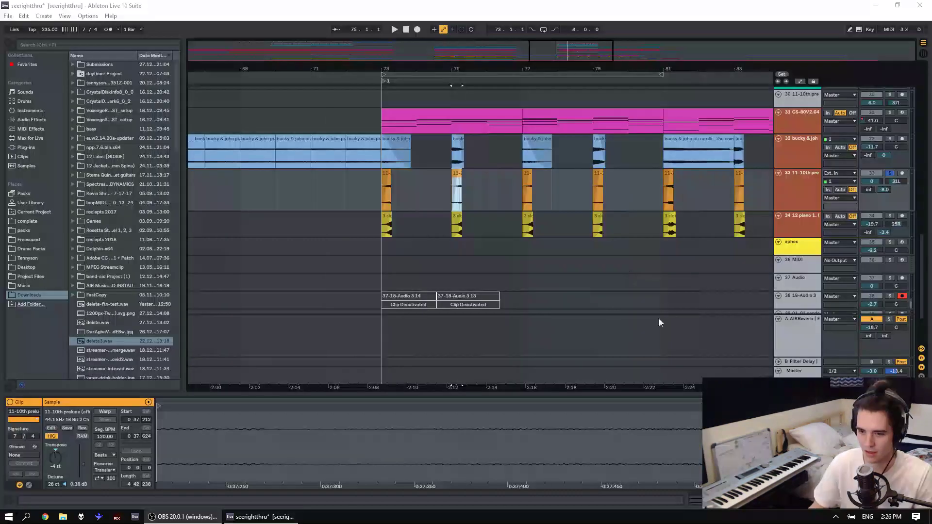
click(360, 181)
key(space)
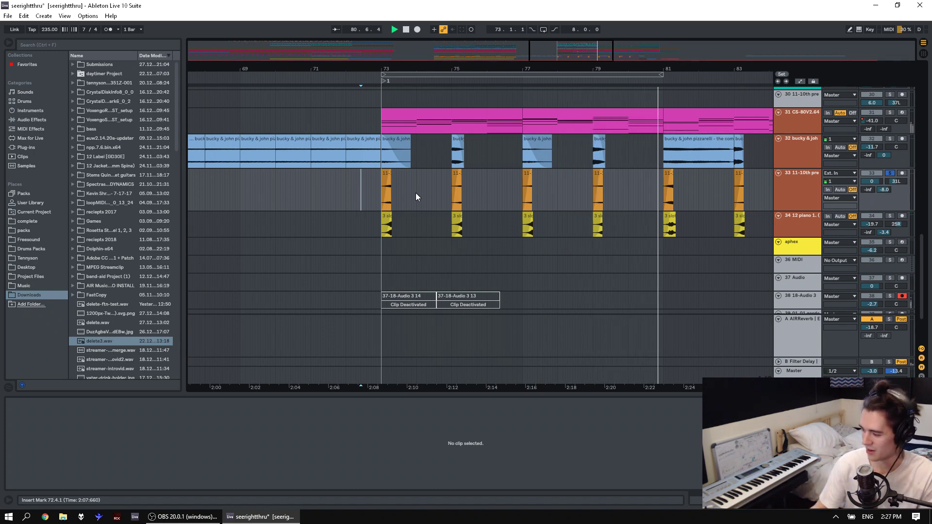
Select the MIDI clips from bar 73 to bar 89 on the CS-80V2.64 track and briefly play from bar 73.
click(407, 110)
drag(624, 67, 474, 67)
shift+click(576, 112)
key(space)
key(space)
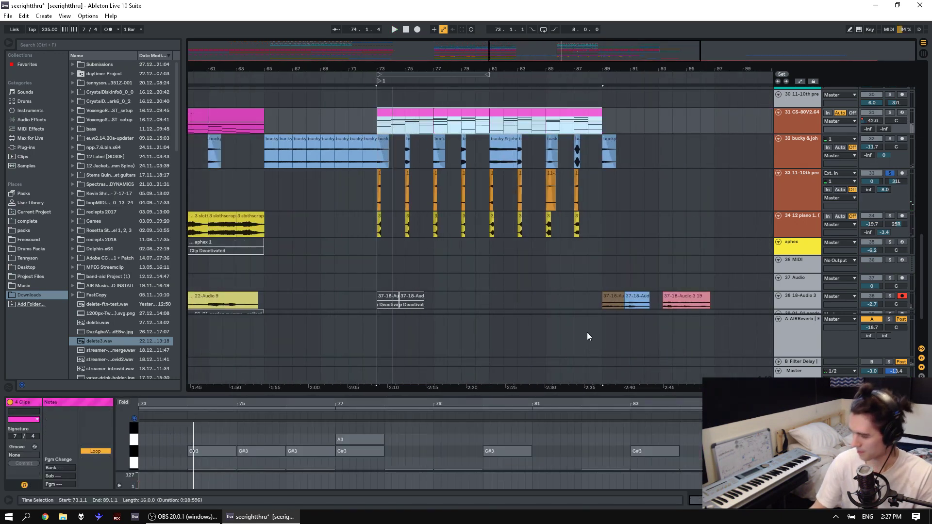
Add track 34 to the solo and play tracks 33 and 34 from bars 73, 75 and 77.
click(889, 216)
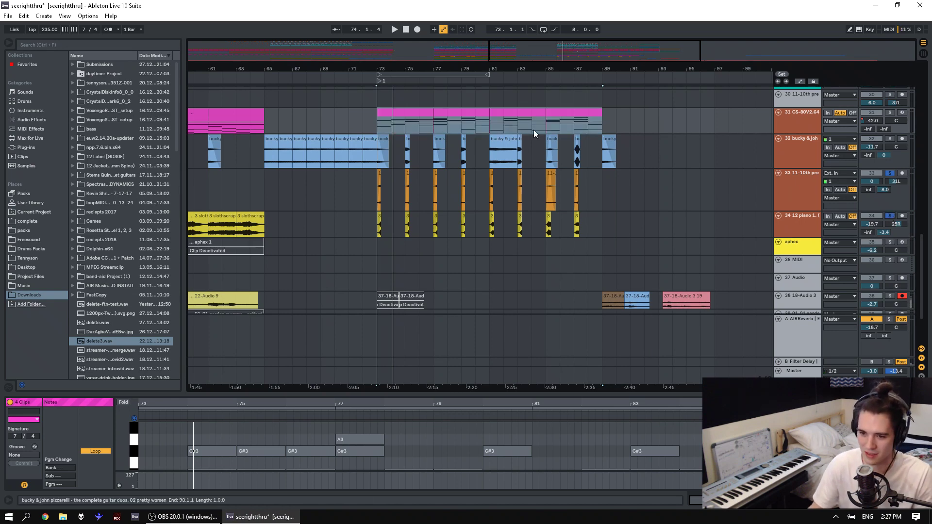
drag(381, 70, 362, 218)
click(355, 247)
key(space)
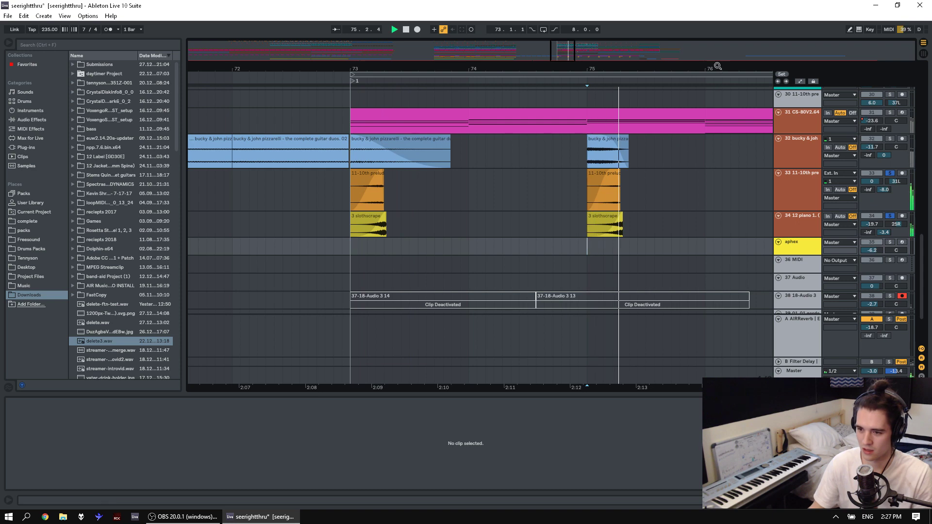
drag(615, 247, 606, 247)
key(space)
key(space)
drag(684, 69, 534, 10)
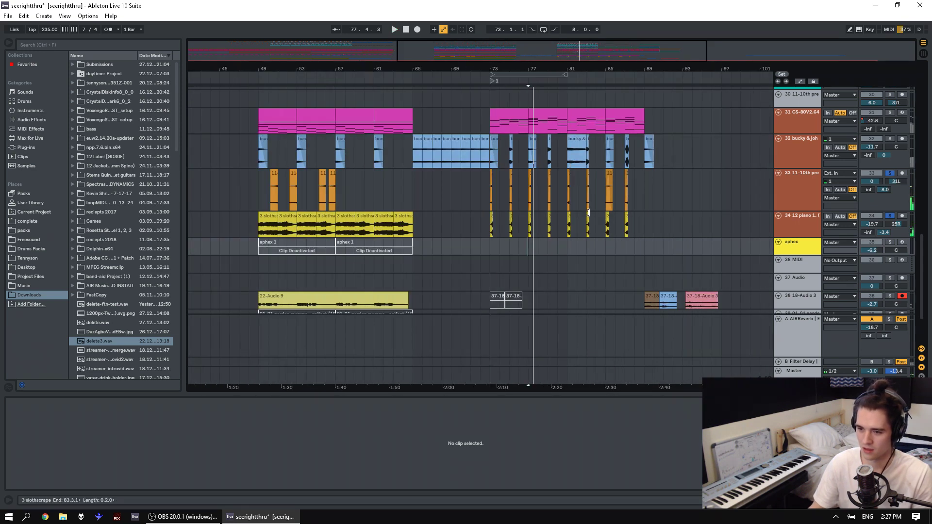
key(space)
Solo tracks 31 to 34 together and play them from bar 81.
click(568, 250)
key(space)
key(space)
drag(588, 70, 499, 78)
key(space)
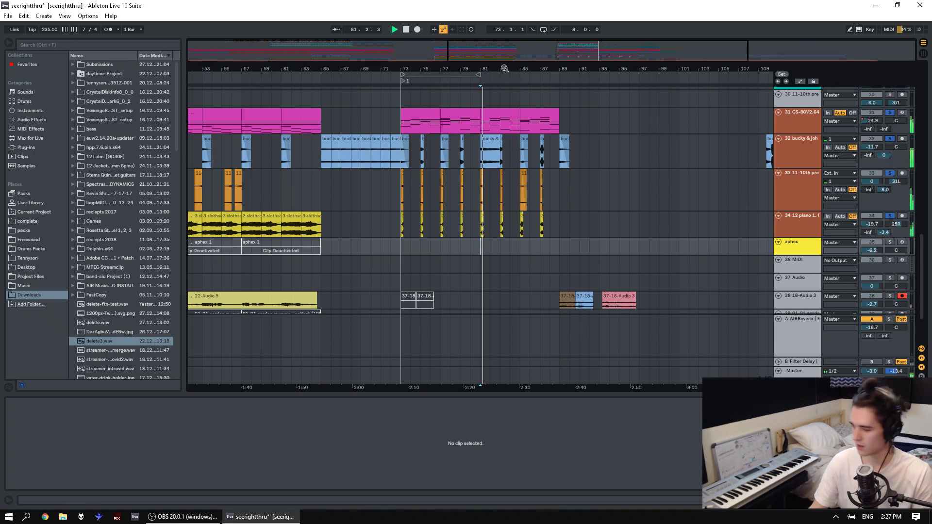
key(plus)
key(plus)
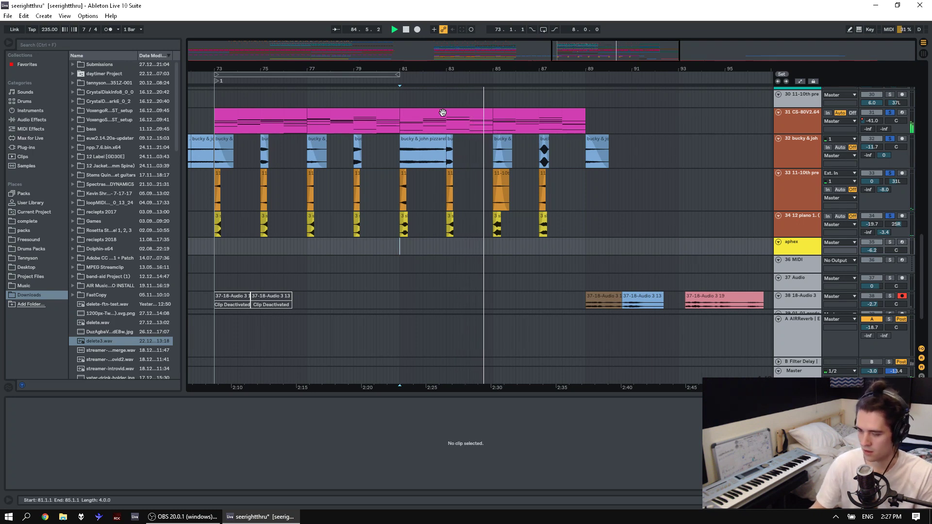
Solo only the CS-80V2.64 track and play its selected MIDI clips from bar 81 to bar 89.
scroll(533, 136, up, 3)
drag(525, 68, 525, 87)
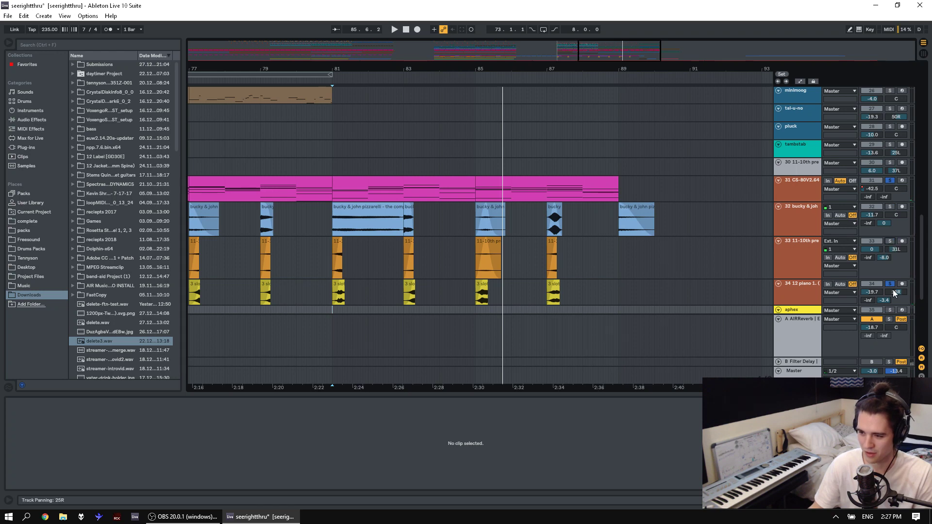
click(418, 177)
shift+click(564, 197)
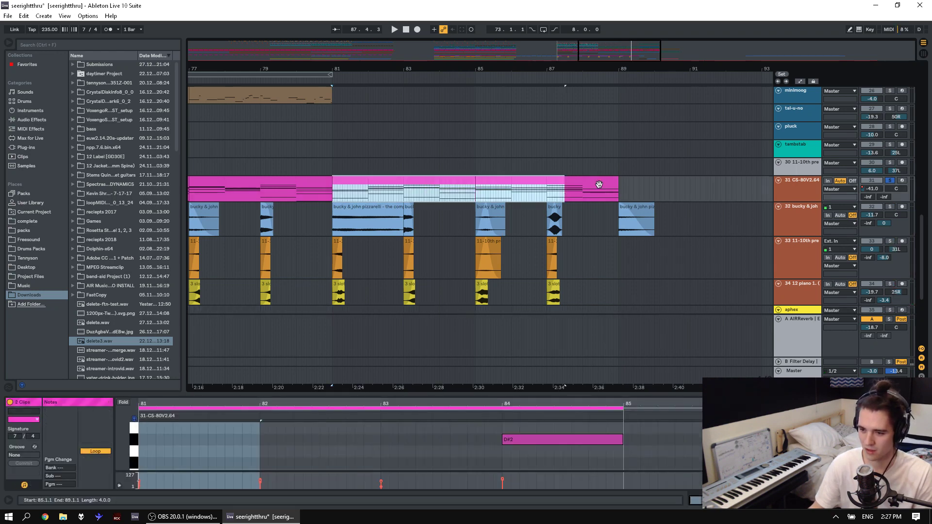
shift+click(599, 184)
key(space)
Show the devices of the CS-80V2.64 track and look through the chain from Utility to Compressor during playback.
double_click(816, 187)
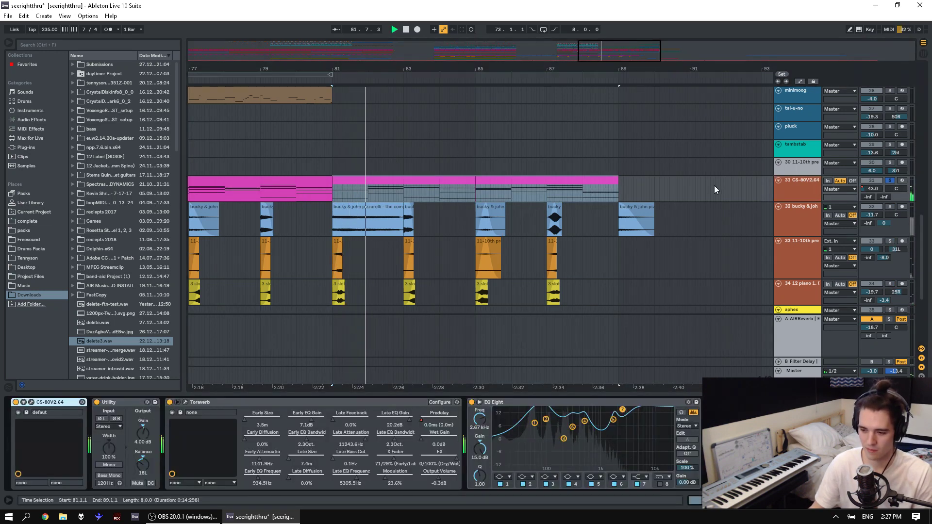
scroll(354, 444, right, 2)
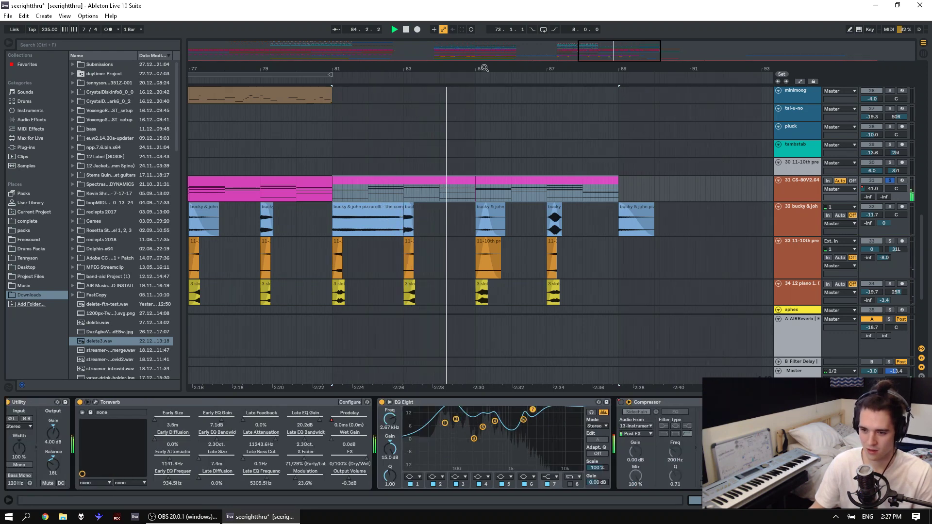
drag(484, 67, 484, 51)
key(space)
Show the track volume automation of the CS-80V2.64 track, enlarge its lane, and play from bar 81.
right_click(872, 189)
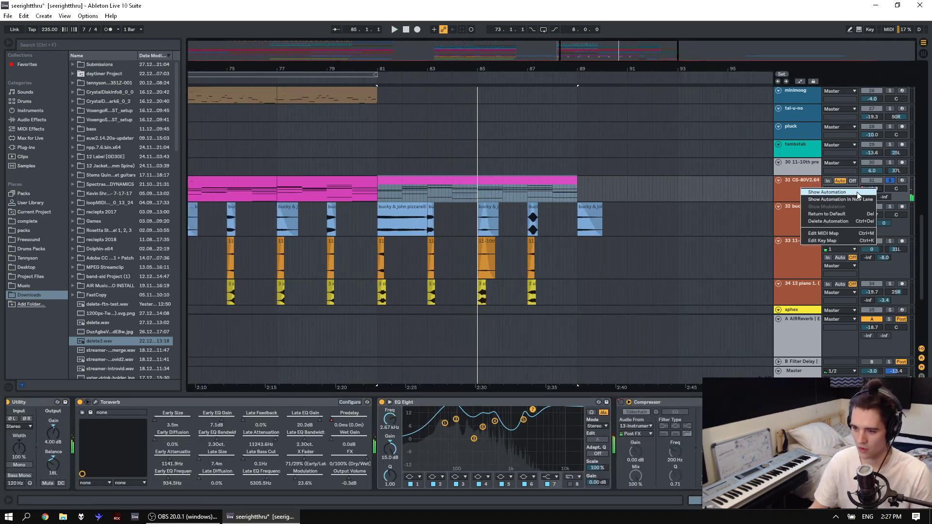
click(858, 192)
key(space)
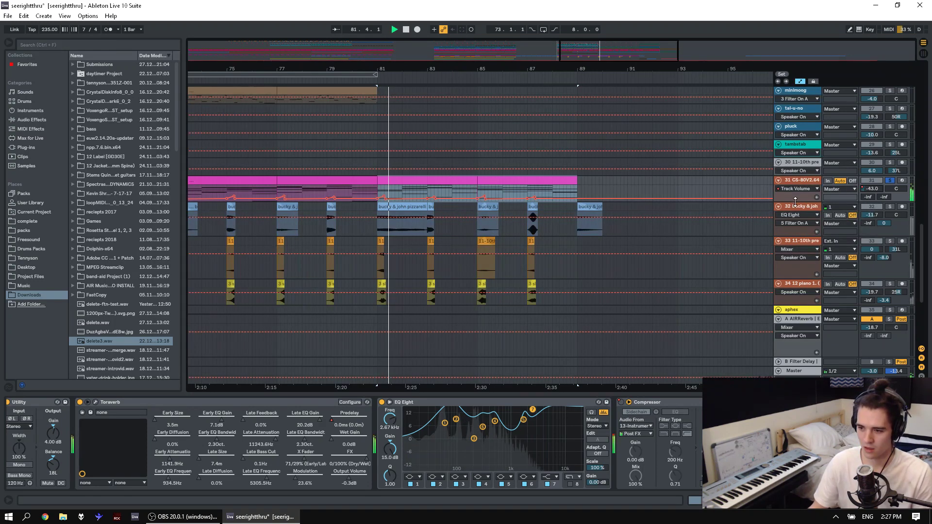
scroll(645, 246, up, 4)
scroll(645, 247, down, 1)
Solo tracks 32 to 34 together with CS-80V2.64 and play them from bar 81.
ctrl+click(889, 199)
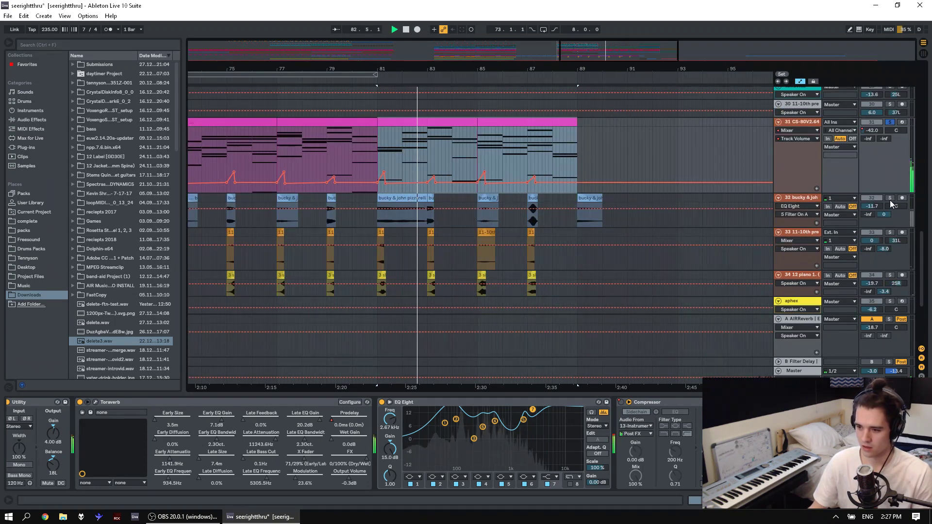
ctrl+click(889, 233)
ctrl+click(890, 275)
scroll(889, 277, down, 3)
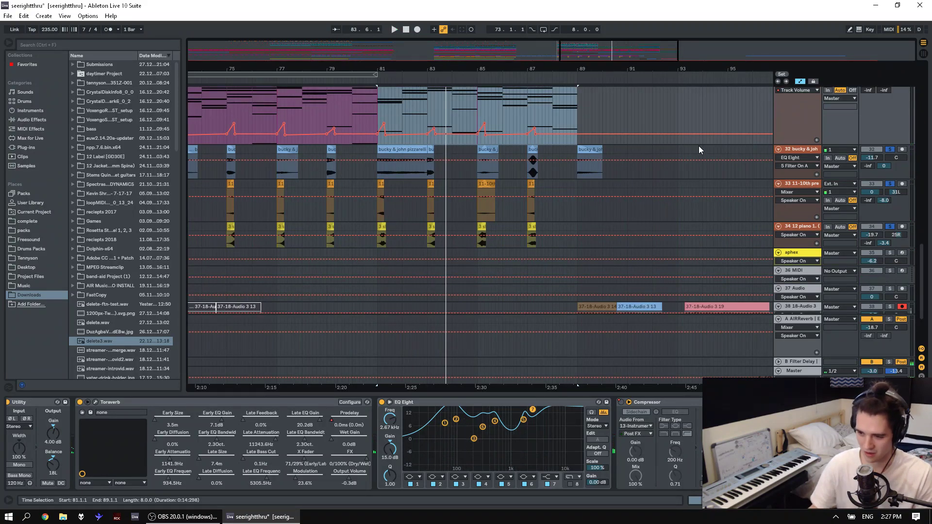
key(space)
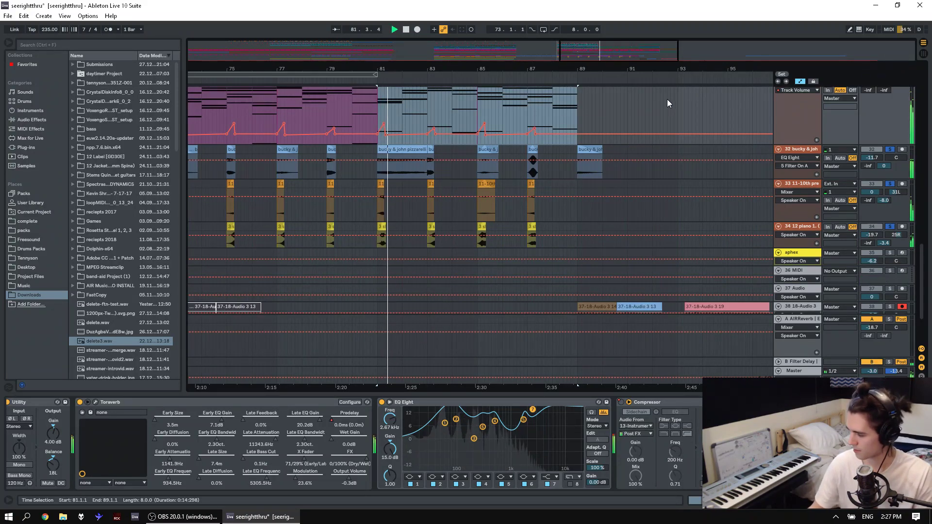
scroll(601, 231, down, 4)
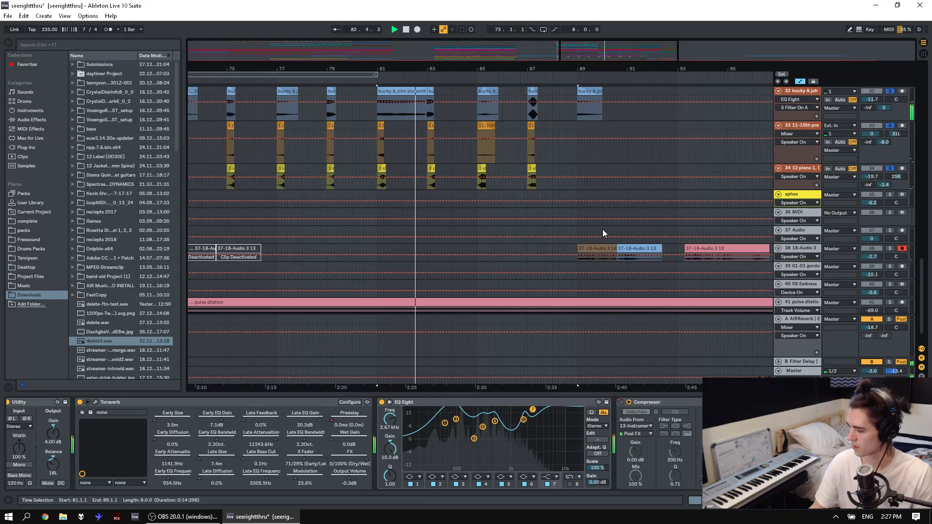
scroll(638, 197, down, 2)
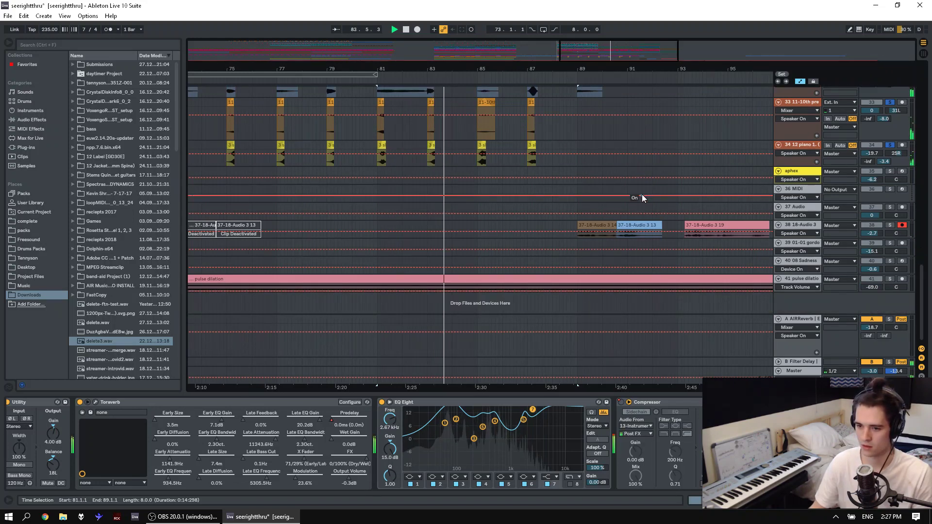
Undo the lengthening of the bucky & john pizzarelli clip at bar 81 and play from just before bar 81.
scroll(642, 194, up, 5)
key(space)
click(405, 135)
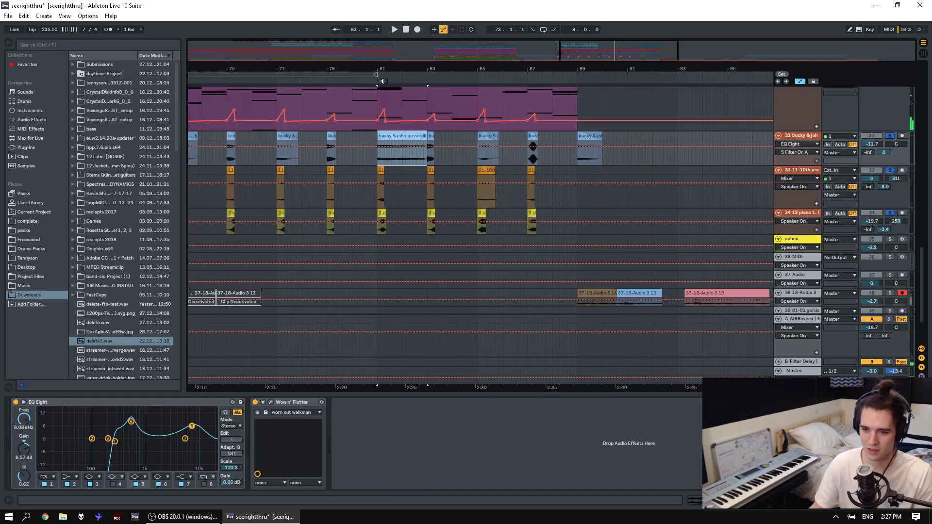
drag(394, 68, 337, 160)
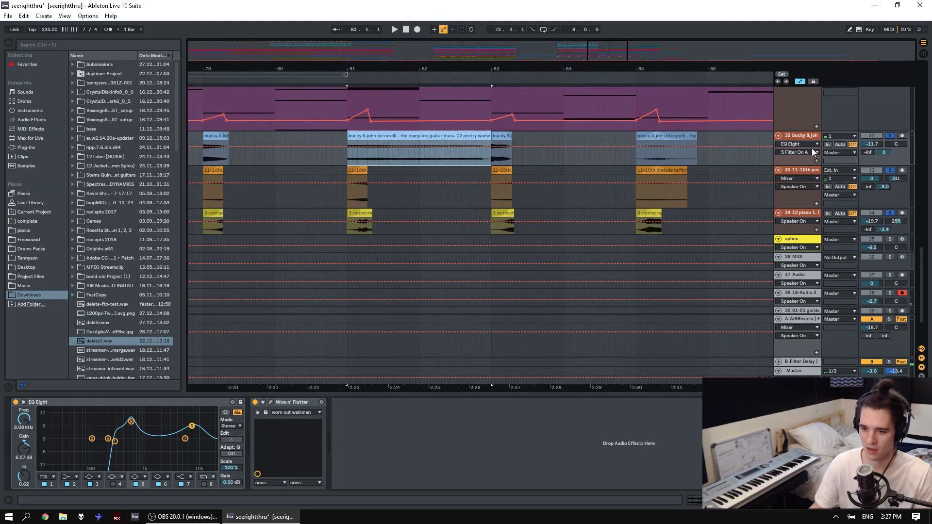
click(582, 137)
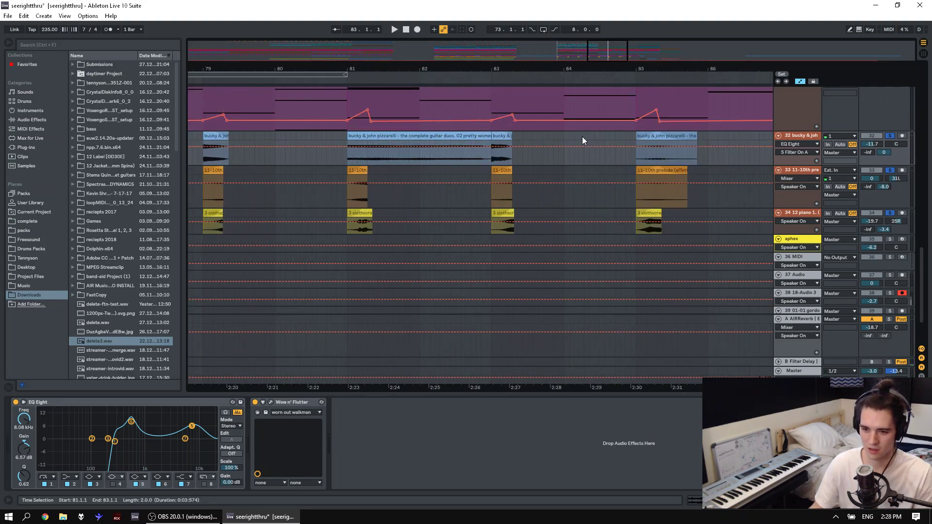
key(ctrl+z)
key(ctrl+z)
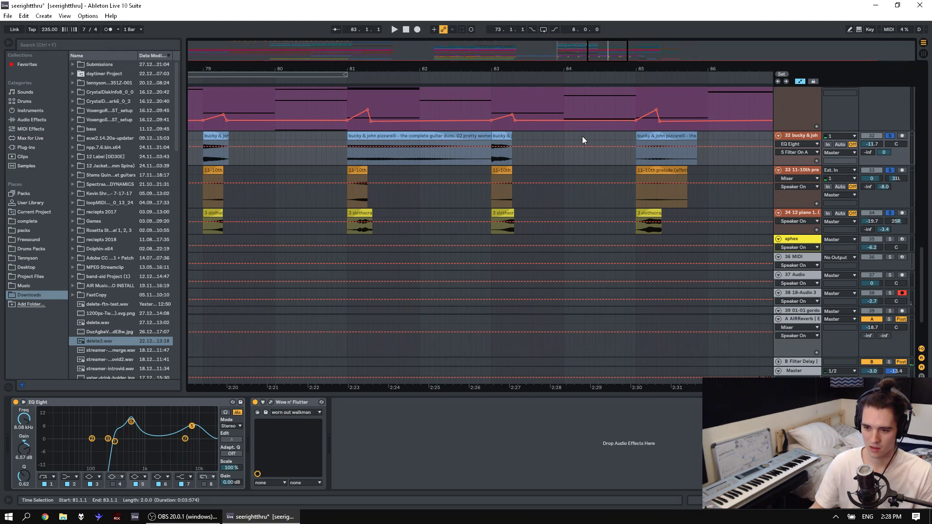
click(330, 161)
key(space)
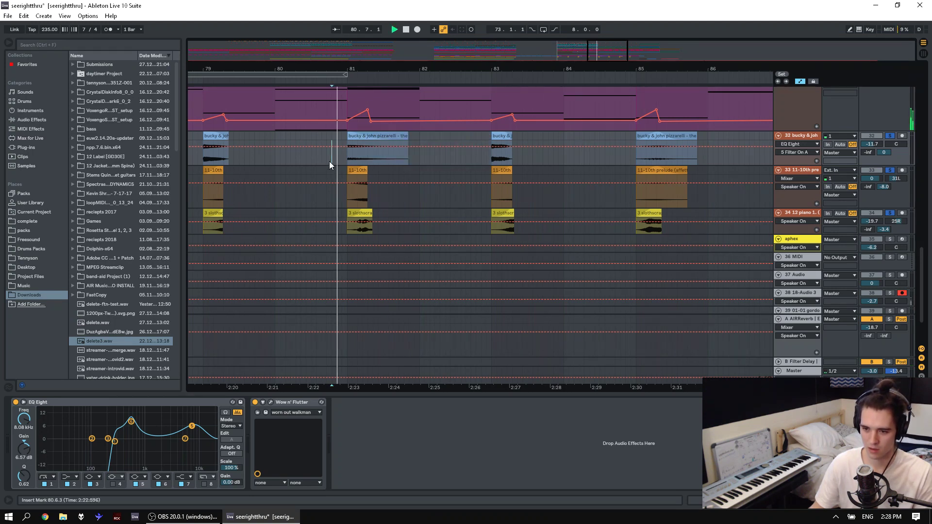
key(space)
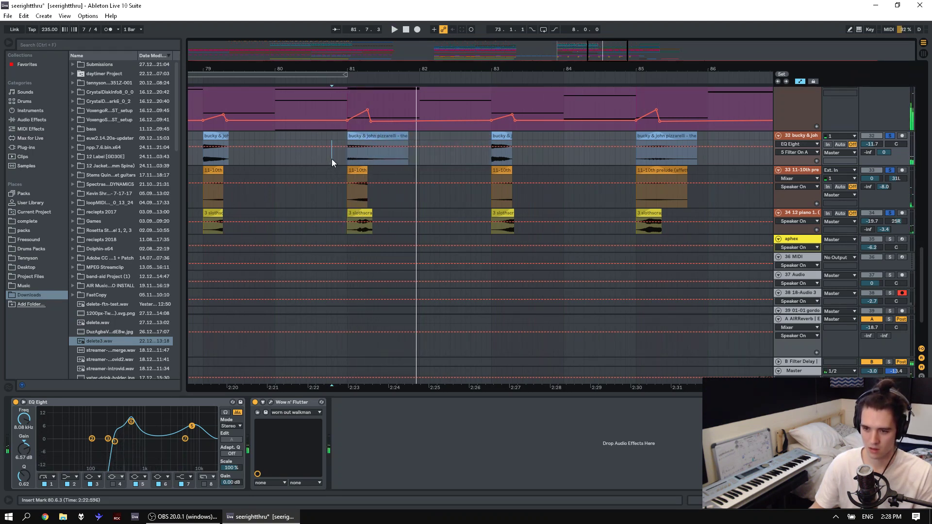
Compare the lengthened bucky & john pizzarelli clip by redoing the edit, playing across bar 81, and undoing it again.
key(ctrl+y)
click(343, 162)
key(space)
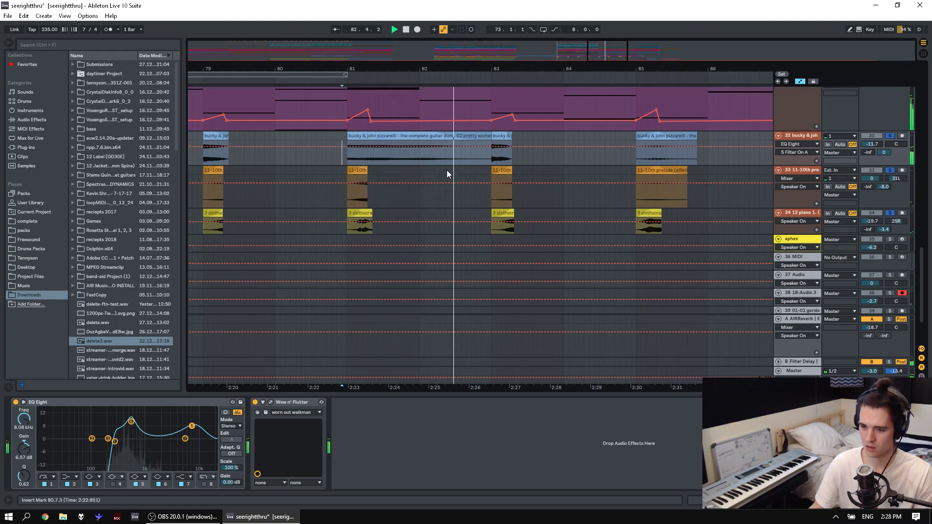
key(space)
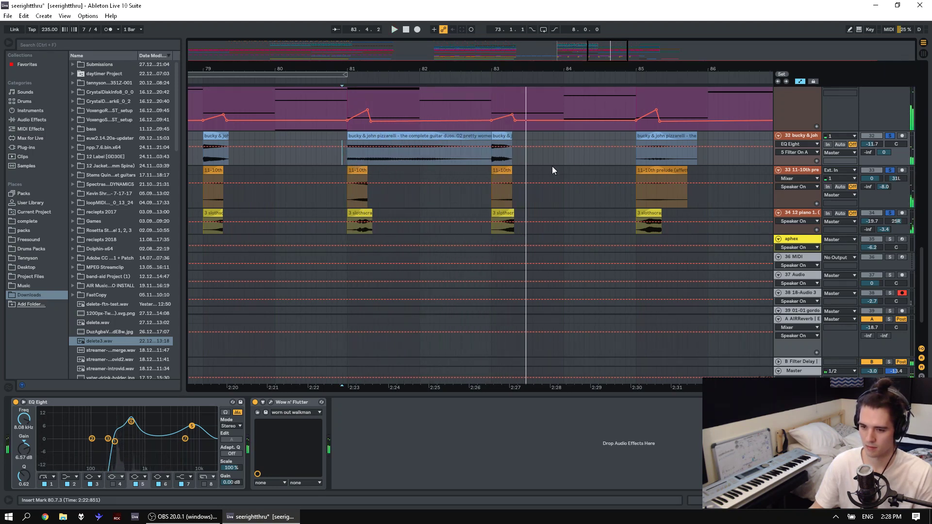
key(ctrl+z)
drag(454, 69, 453, 65)
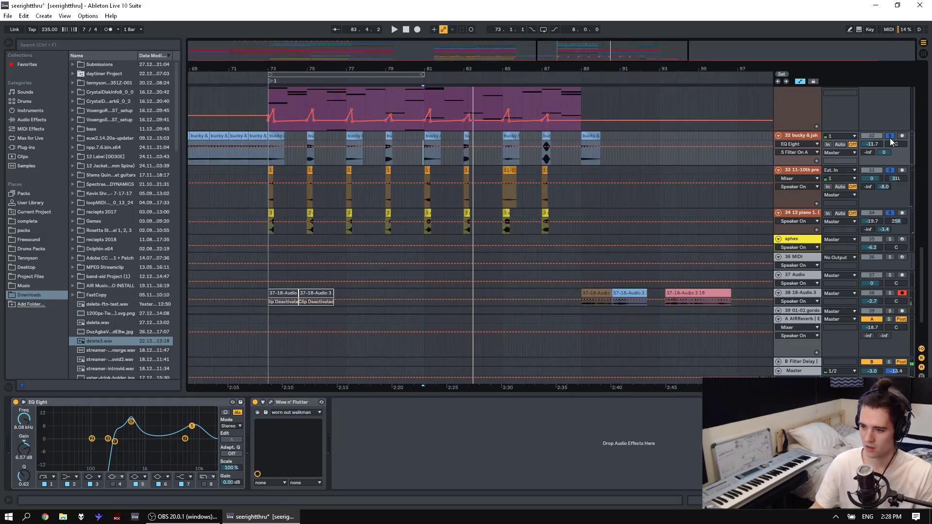
Play all tracks unsoloed from bar 81 and select the CS-80V2.64 clips from bar 81 to bar 89.
key(space)
scroll(869, 270, down, 3)
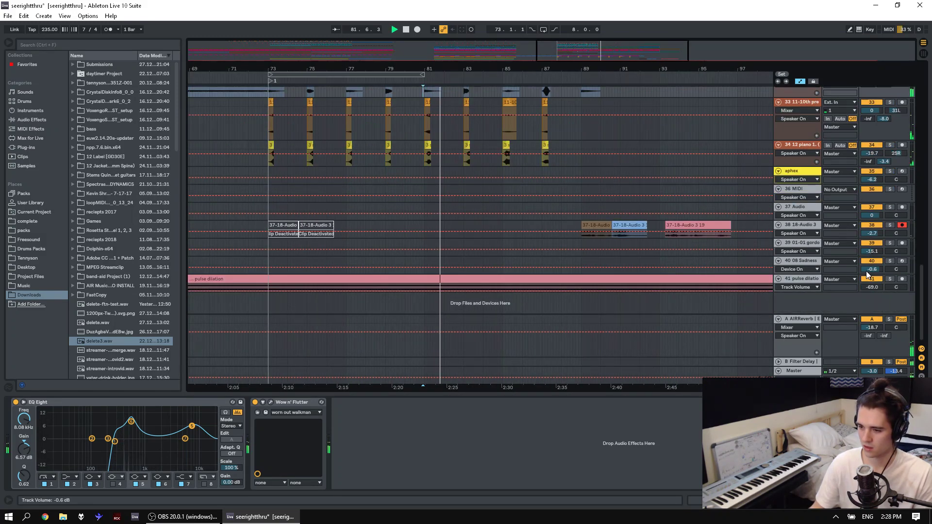
scroll(866, 271, up, 5)
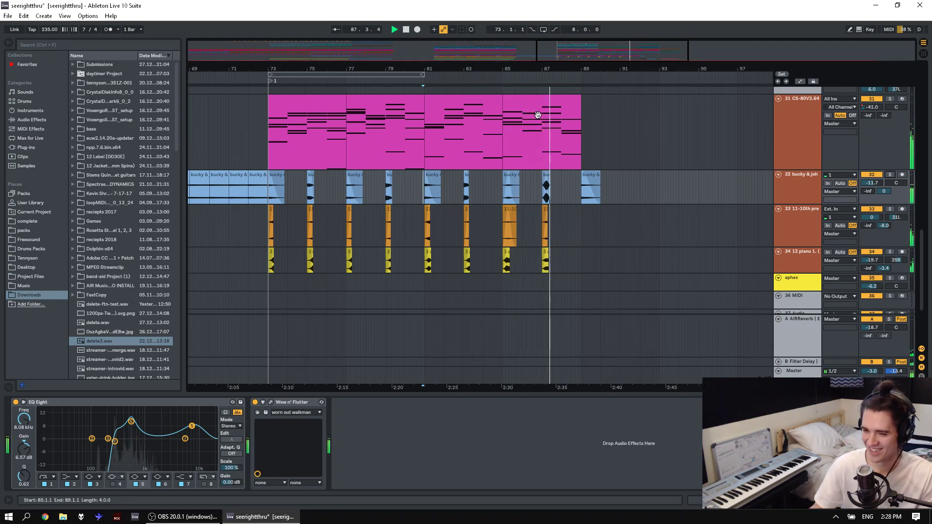
scroll(538, 115, up, 3)
drag(482, 155, 546, 159)
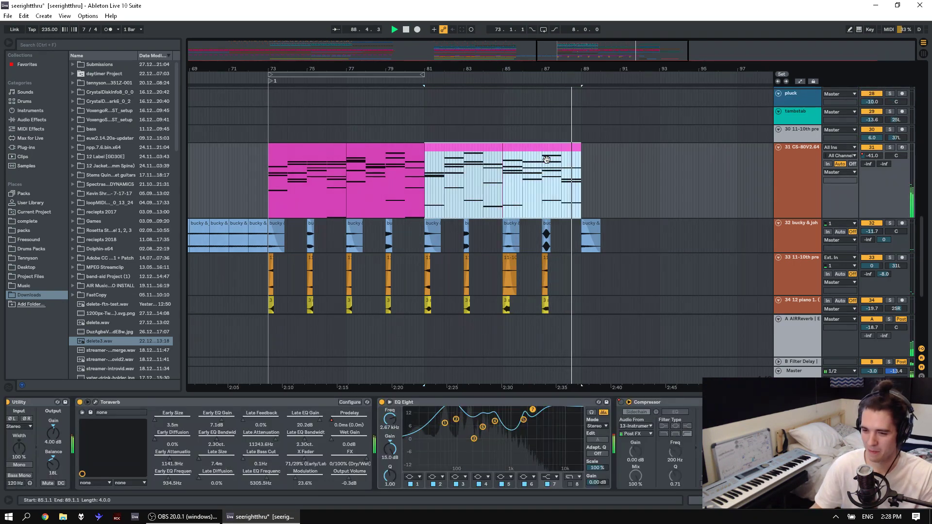
Solo the 01-arion track, play its clip from bar 81, and turn the solo off again.
scroll(558, 159, up, 10)
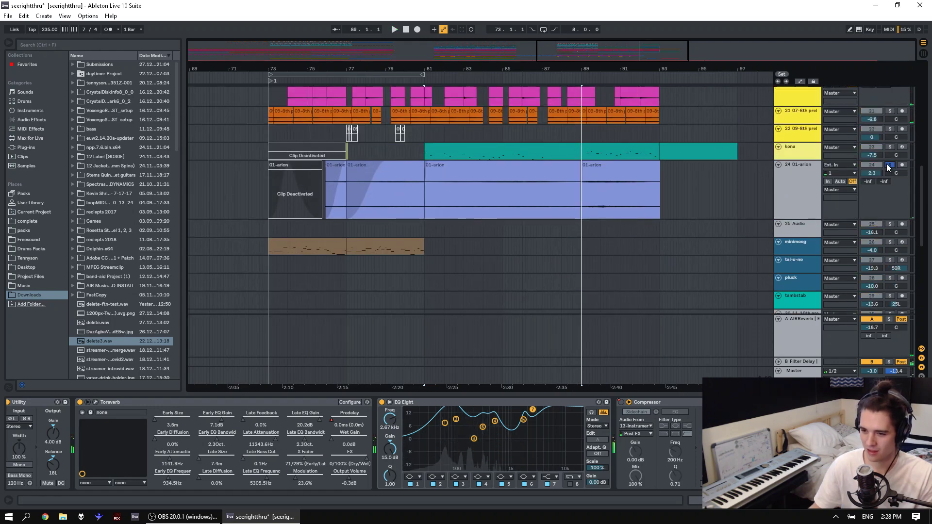
click(837, 162)
scroll(639, 192, down, 3)
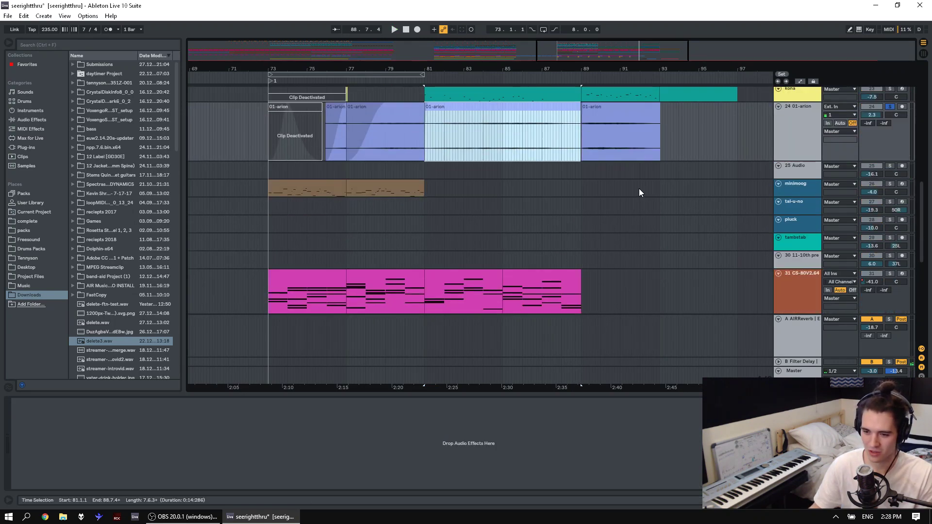
scroll(638, 192, up, 1)
key(space)
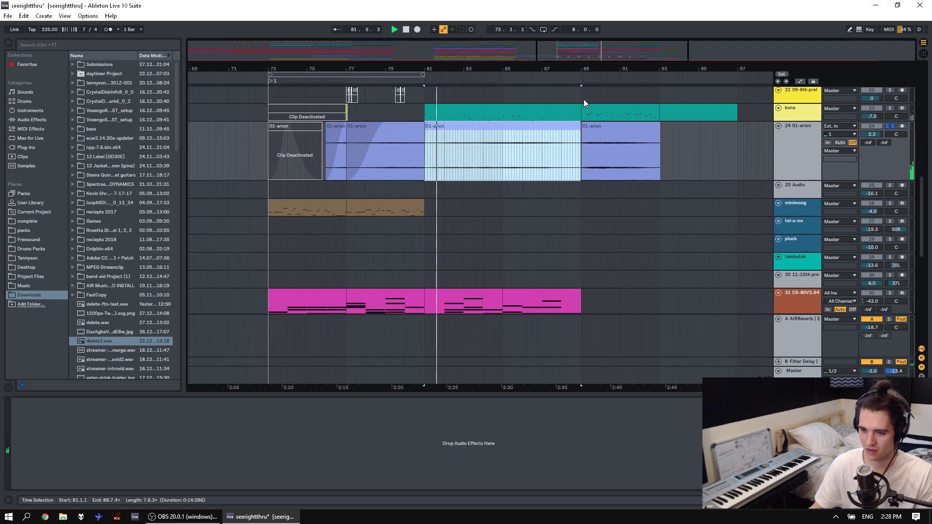
drag(453, 70, 452, 100)
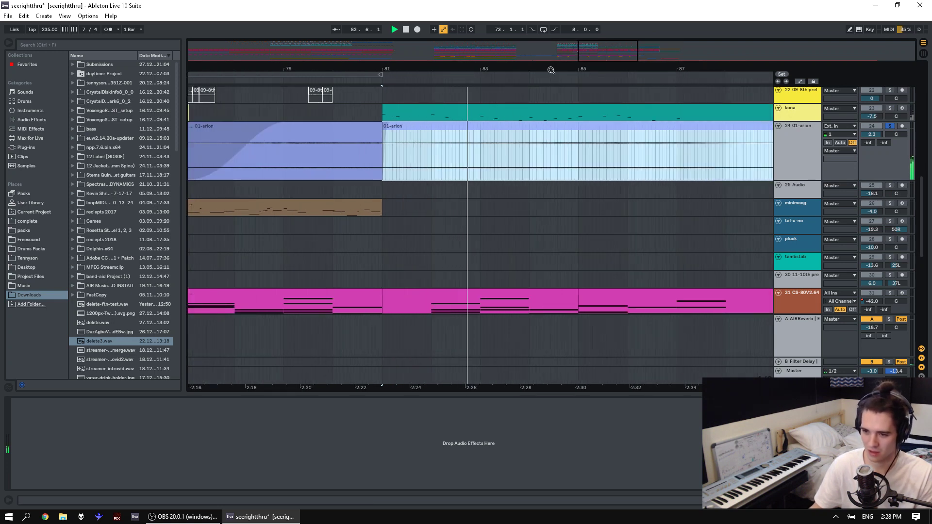
key(minus)
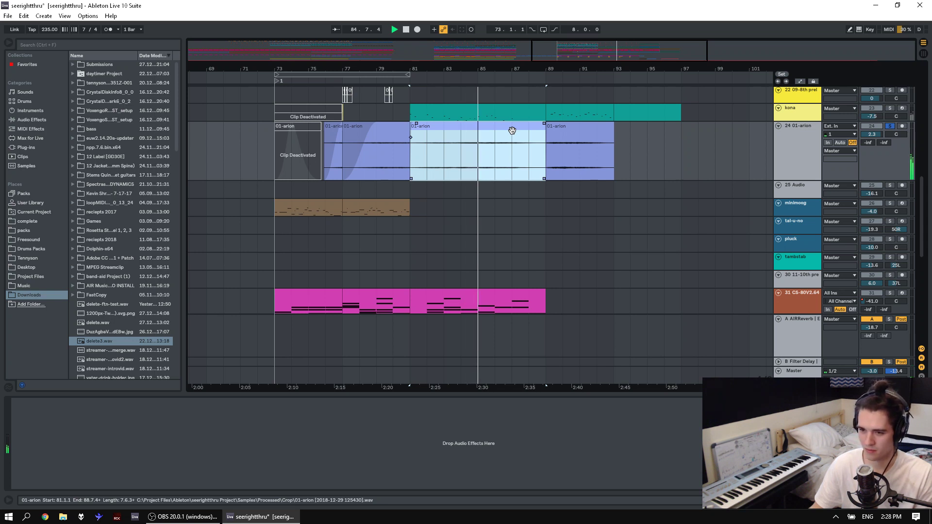
scroll(826, 144, up, 2)
scroll(787, 169, up, 2)
scroll(781, 184, down, 3)
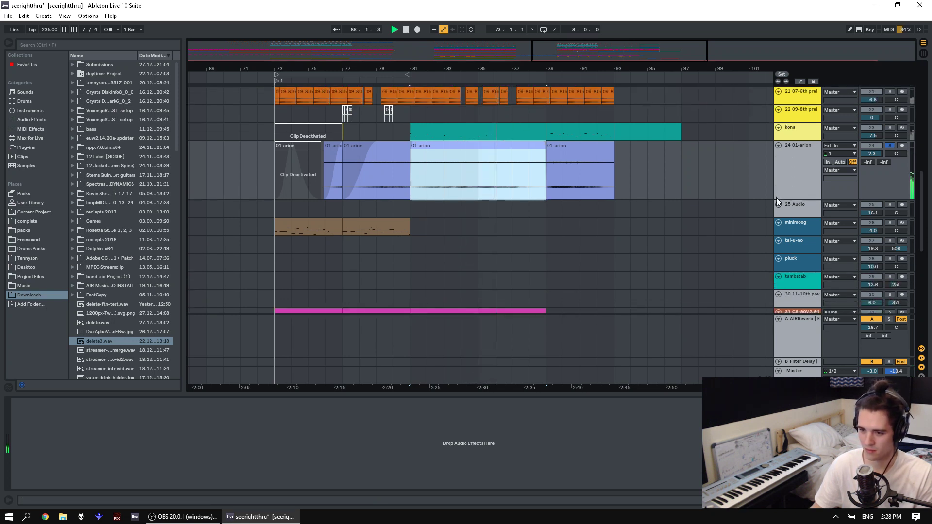
click(889, 146)
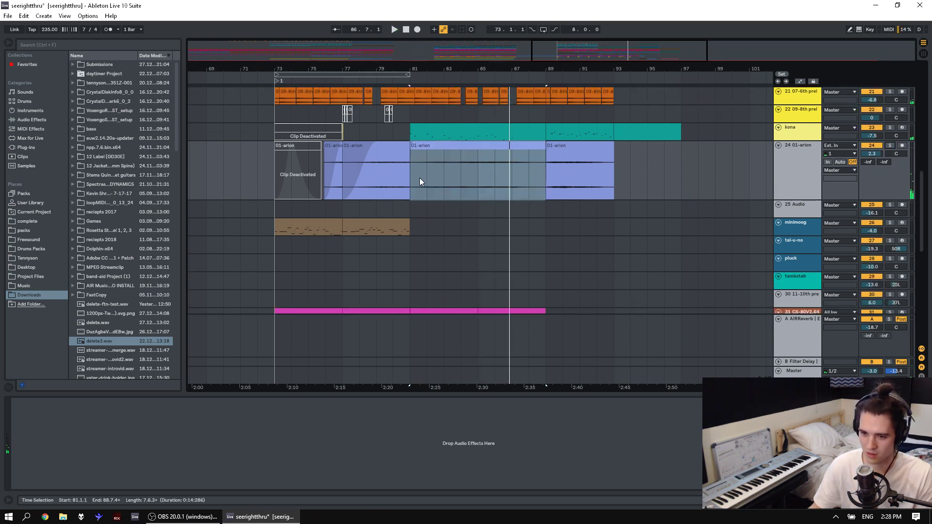
Select bars 73 to 89 on the 25 Audio track and look through all tracks while the full mix plays.
drag(275, 208, 546, 211)
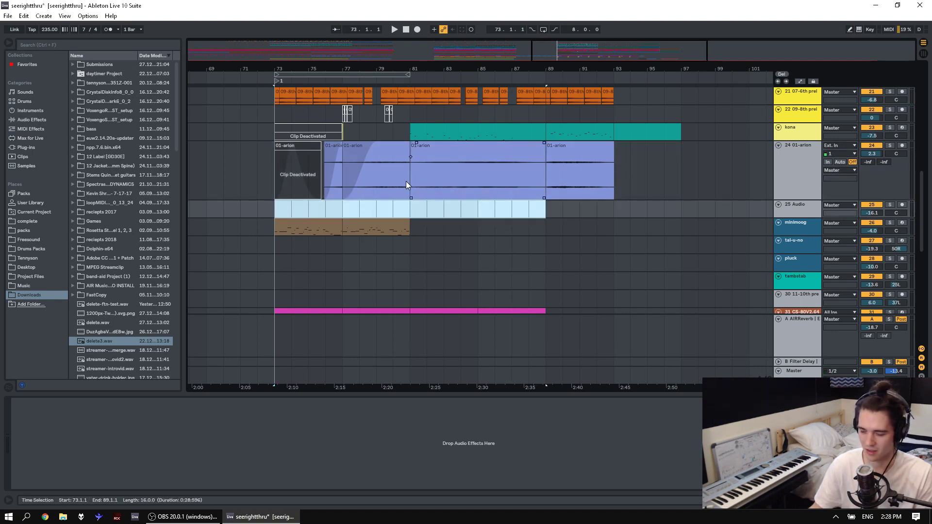
key(space)
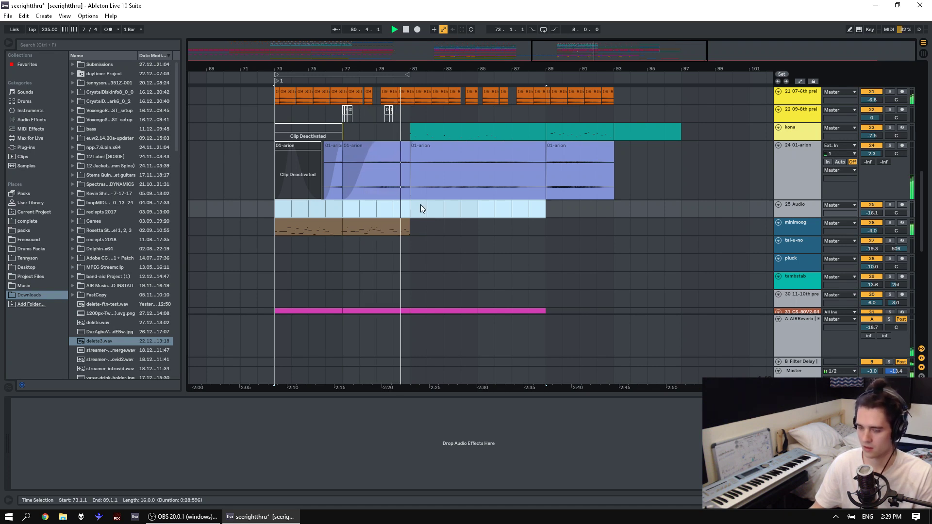
scroll(420, 202, up, 8)
scroll(419, 202, up, 8)
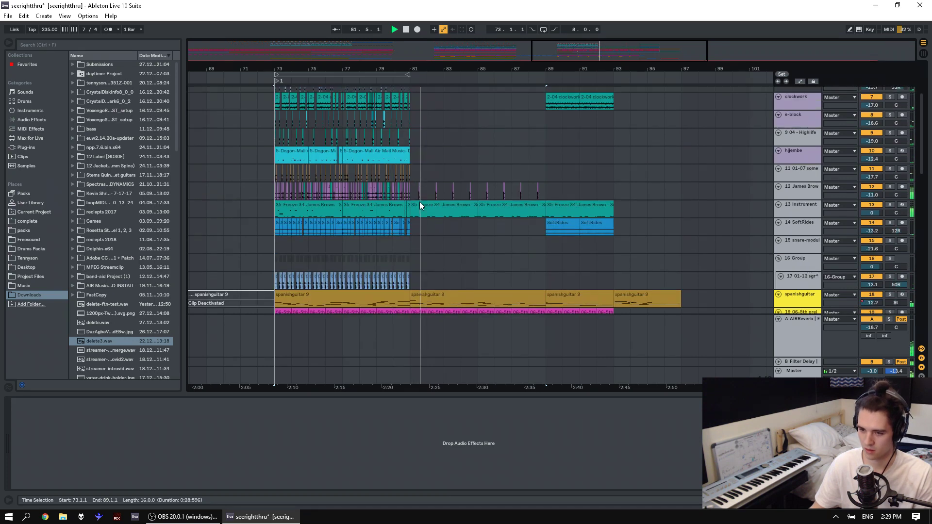
scroll(459, 193, down, 20)
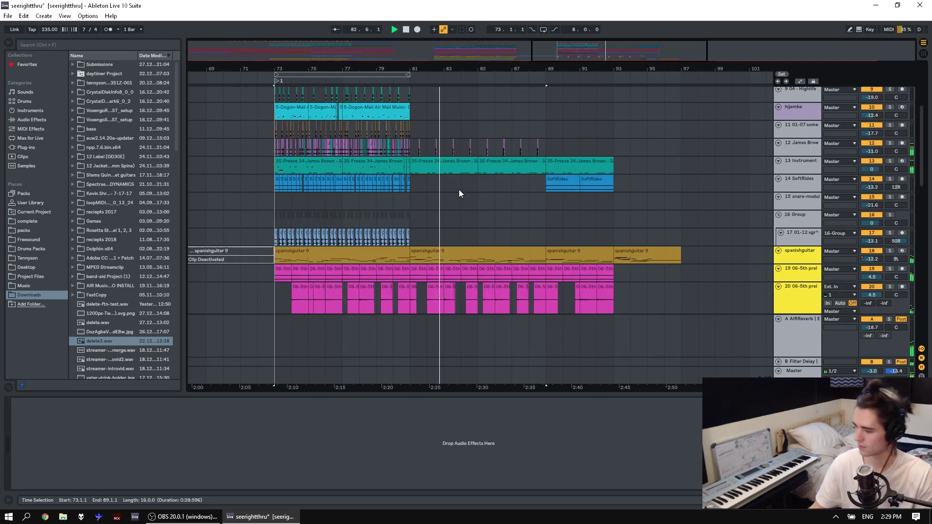
scroll(472, 210, down, 8)
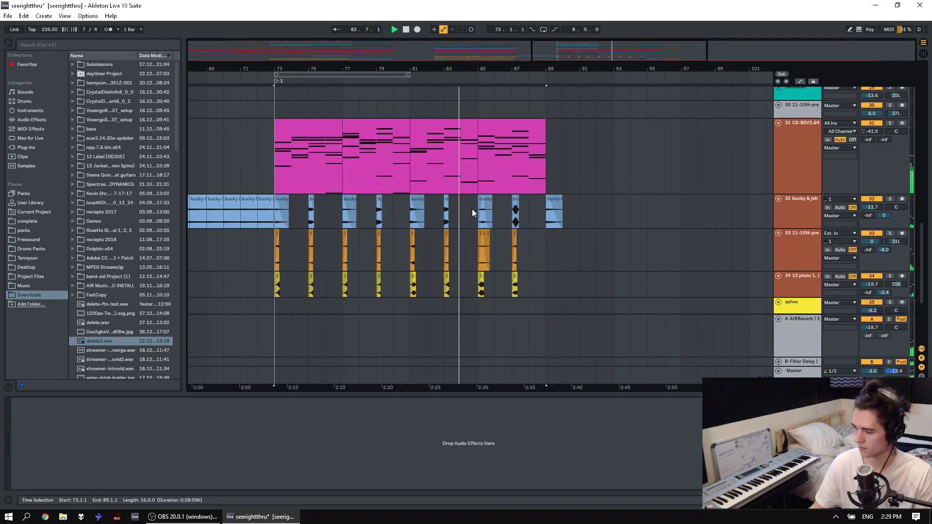
scroll(472, 208, up, 3)
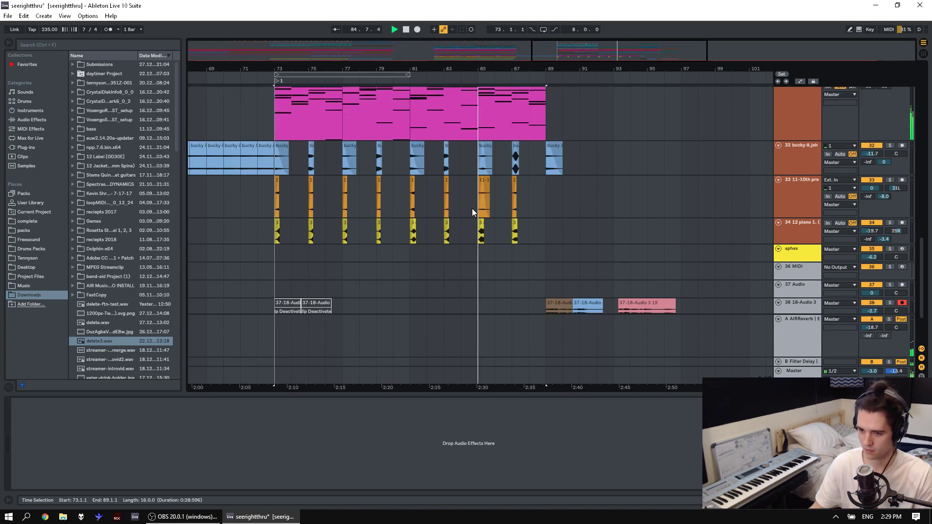
scroll(471, 207, up, 2)
Examine the clips around bar 87 during playback and select the bucky & john pizzarelli clip at bar 89.
mouse_move(517, 67)
mouse_down()
mouse_move(517, 81)
mouse_move(516, 72)
mouse_up()
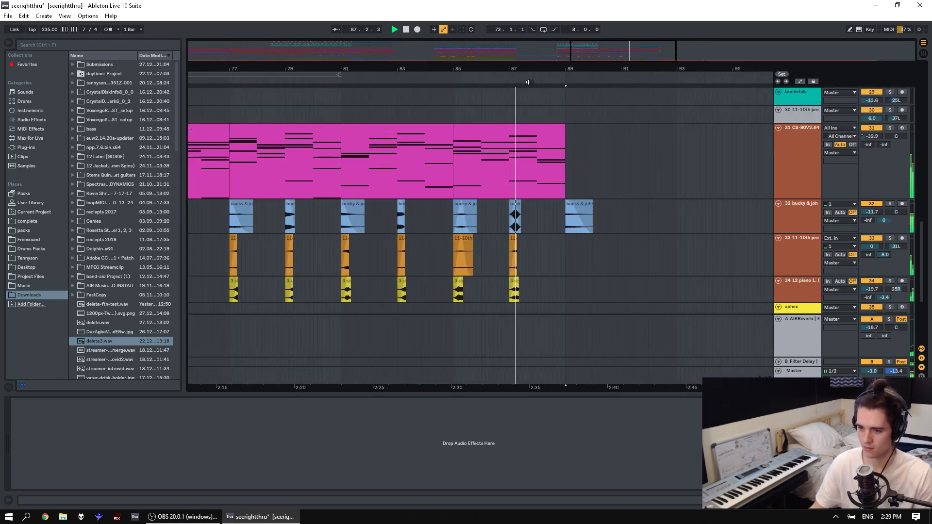
scroll(671, 212, up, 4)
scroll(671, 212, down, 3)
click(582, 221)
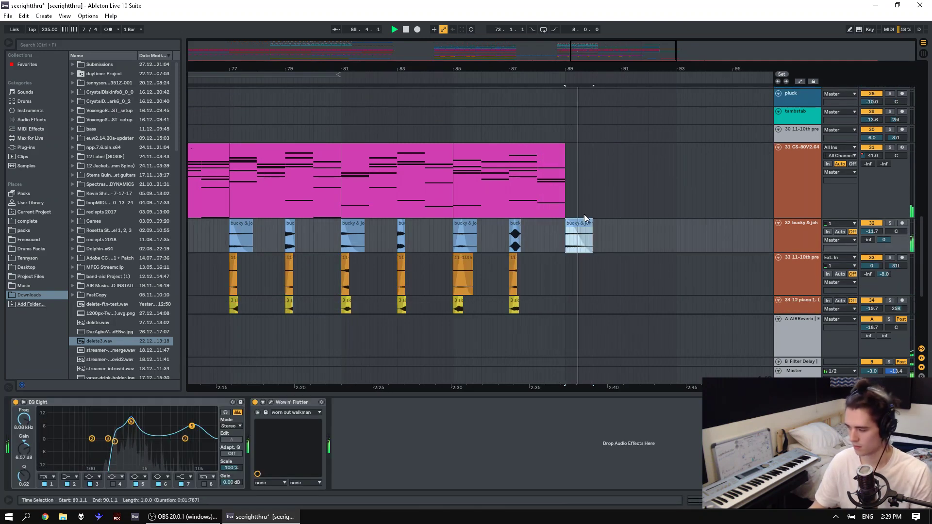
Stop playback, go over bars 73 to 81 of the hat track, and place the insert marker at bar 81.
scroll(587, 212, up, 6)
scroll(607, 187, up, 15)
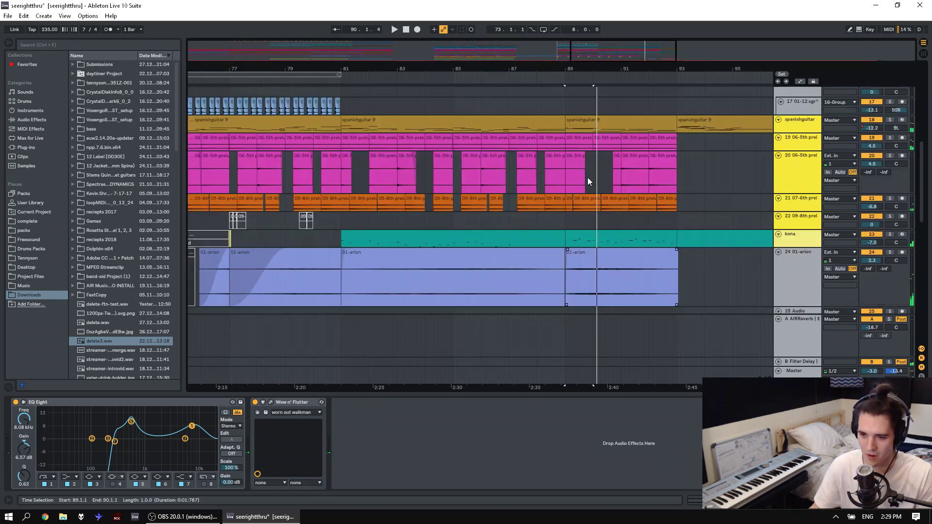
drag(358, 69, 452, 80)
scroll(475, 165, up, 3)
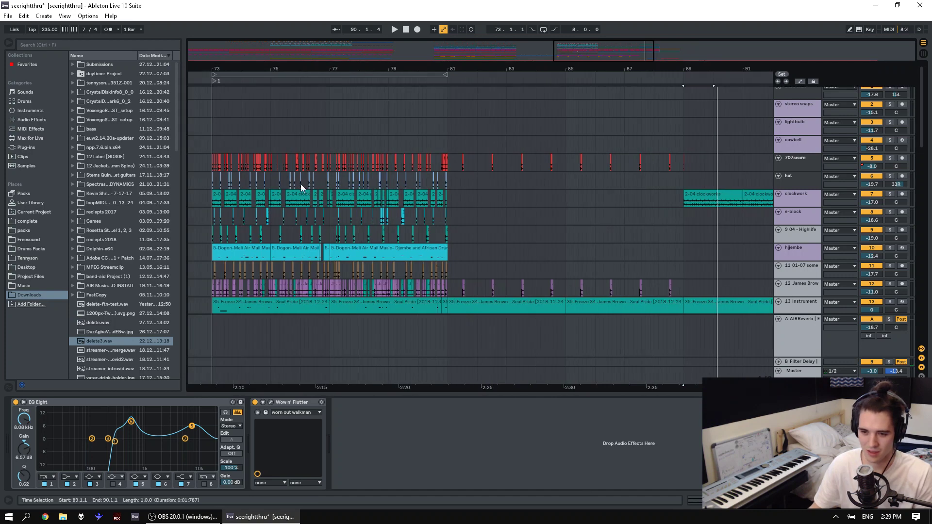
drag(214, 184, 448, 187)
click(448, 185)
scroll(505, 203, down, 3)
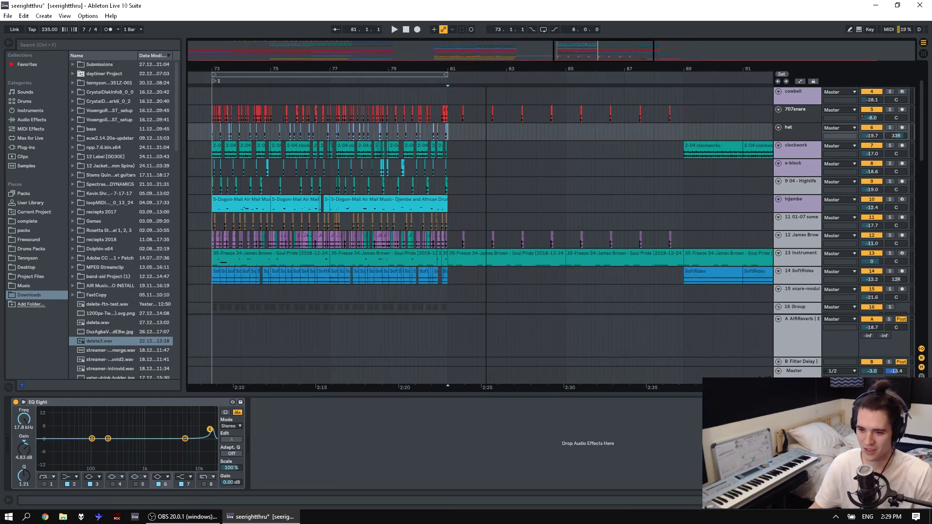
Play from bar 81, solo the 12 James Brown and 13 Instrument tracks, then stop and turn both solos off.
key(space)
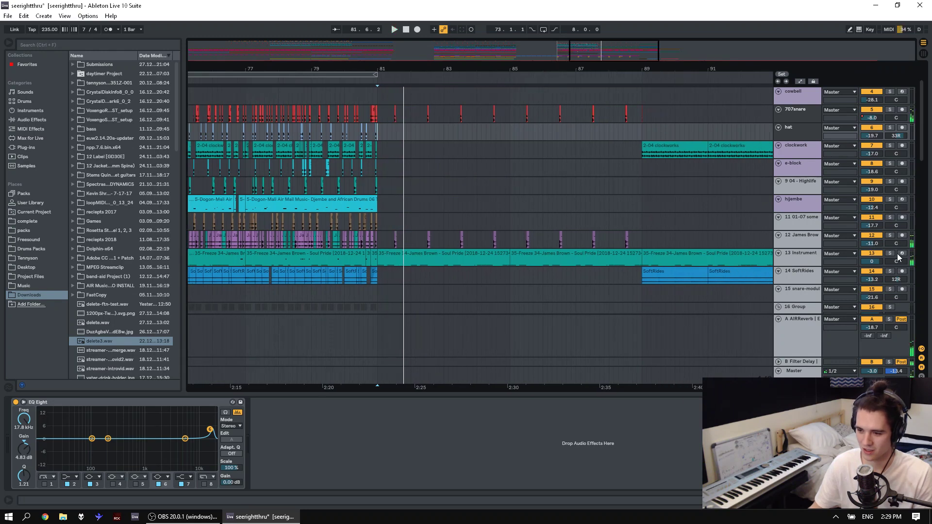
click(889, 253)
drag(302, 65, 409, 65)
click(297, 197)
key(space)
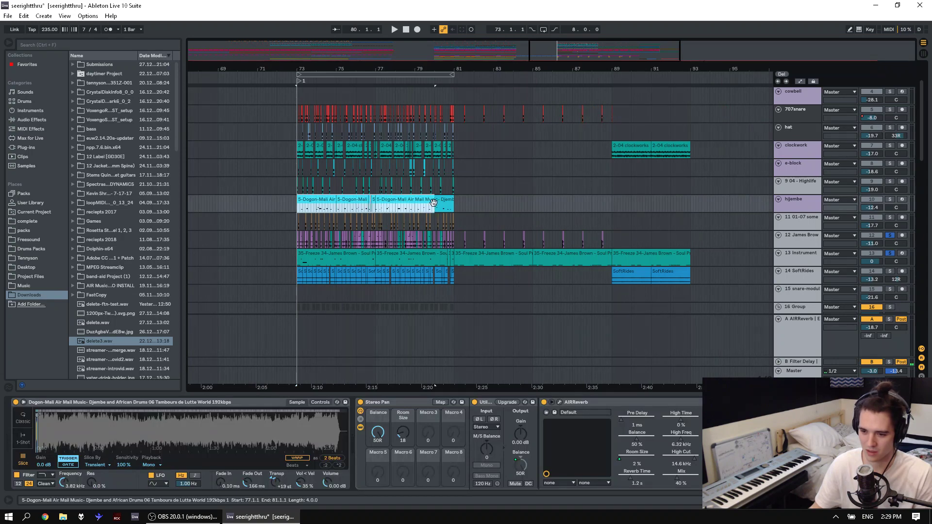
click(892, 234)
click(890, 253)
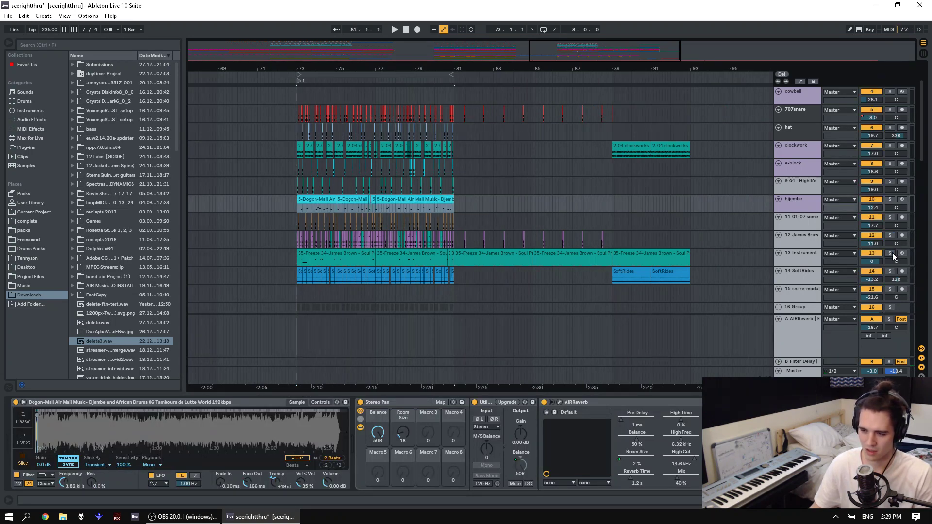
Solo the 12 James Brown and 11 01-07 some tracks together and play them from bar 73.
drag(319, 68, 294, 122)
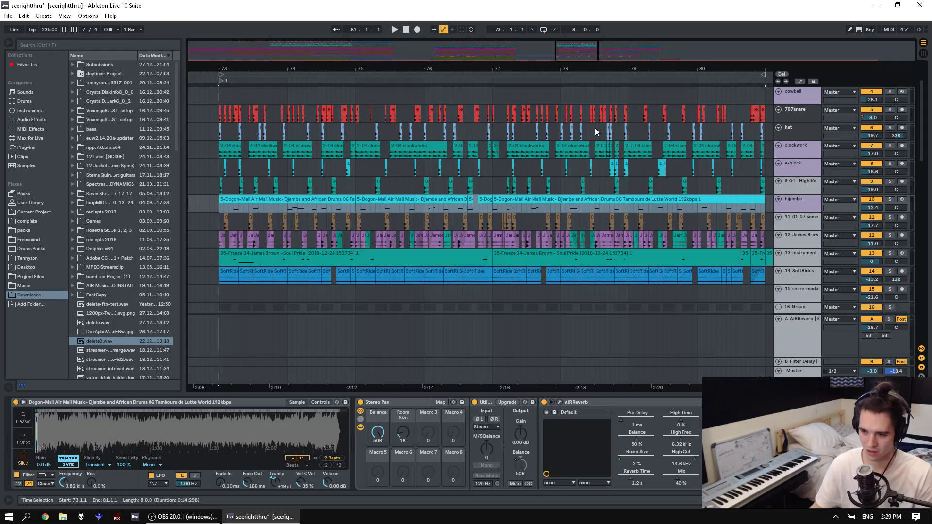
click(889, 235)
ctrl+click(891, 216)
key(space)
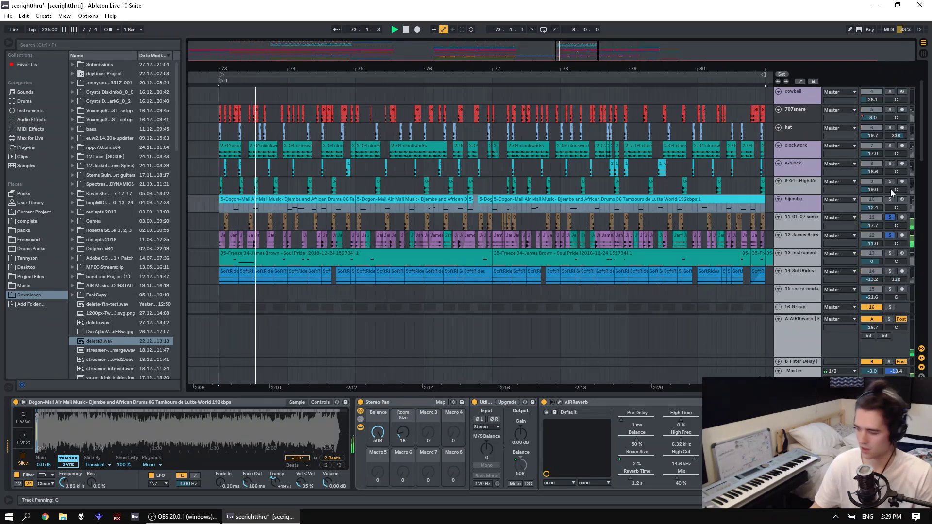
Add the spanishguitar track to the soloed tracks and restart playback from bar 73.
scroll(729, 208, down, 3)
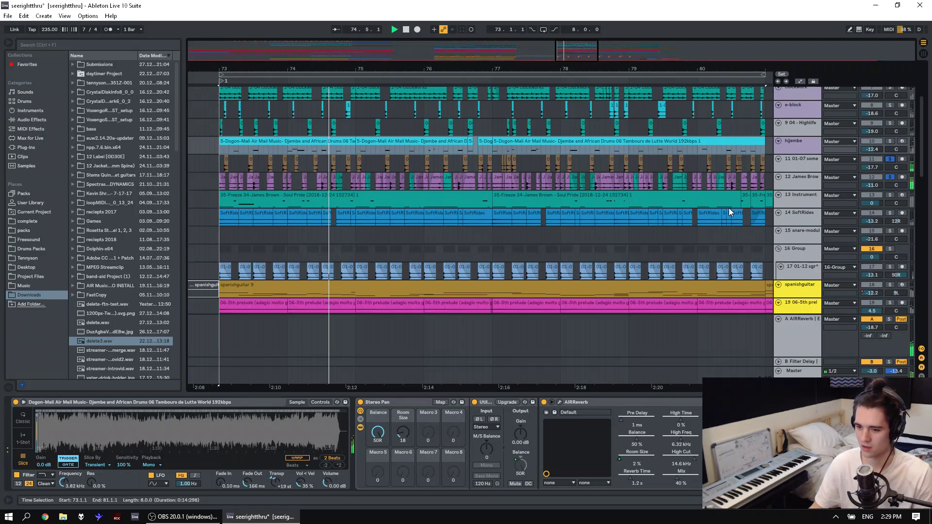
scroll(729, 208, down, 4)
ctrl+click(889, 208)
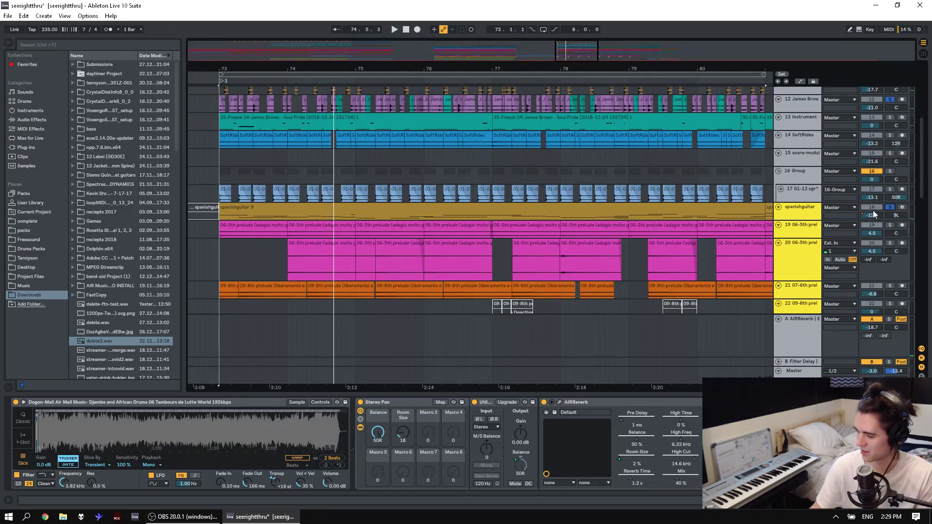
key(space)
key(space)
Solo the minimoog track, enlarge it, and examine its notes while bars 73 to 81 play.
scroll(865, 247, down, 10)
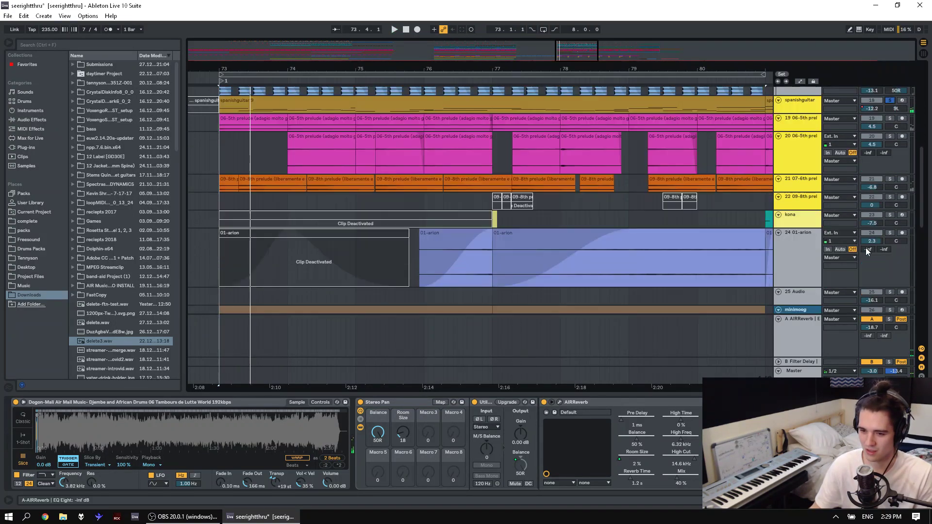
key(space)
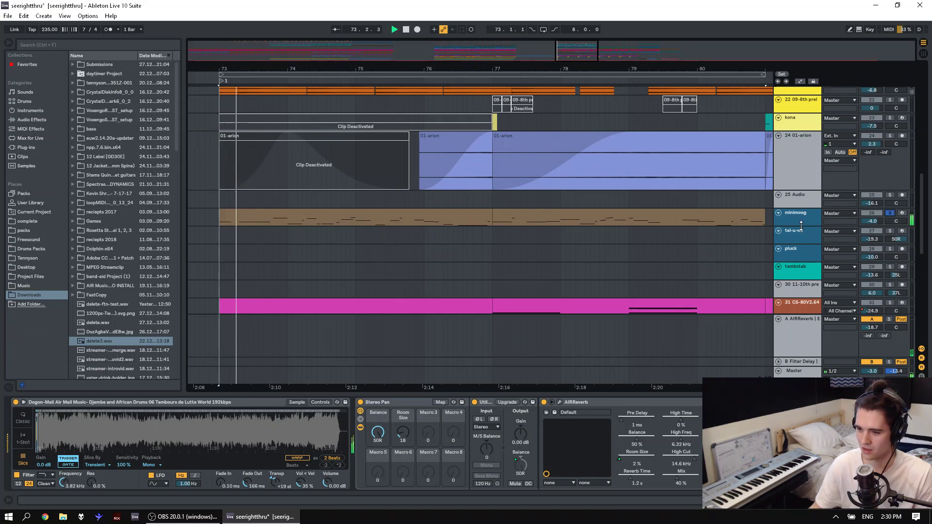
drag(801, 226, 809, 310)
scroll(847, 225, down, 2)
scroll(897, 202, up, 4)
scroll(893, 179, up, 6)
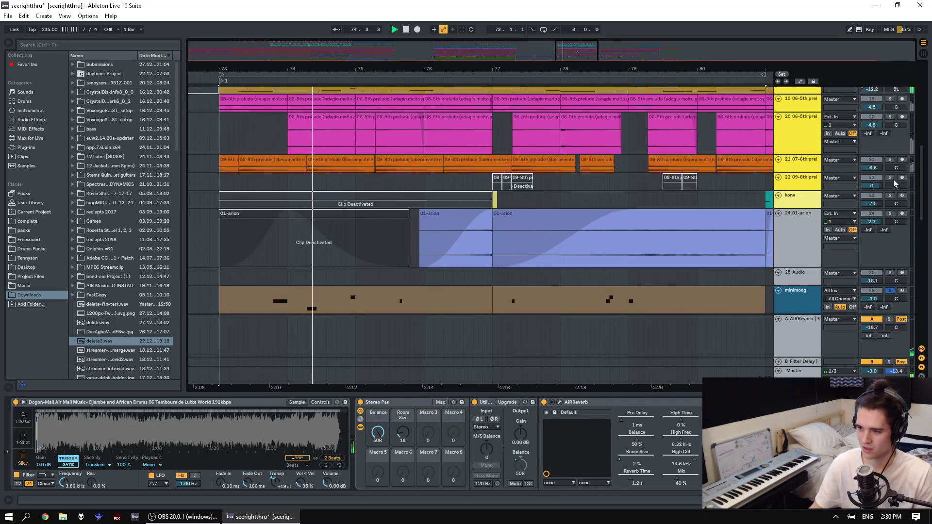
scroll(870, 176, down, 6)
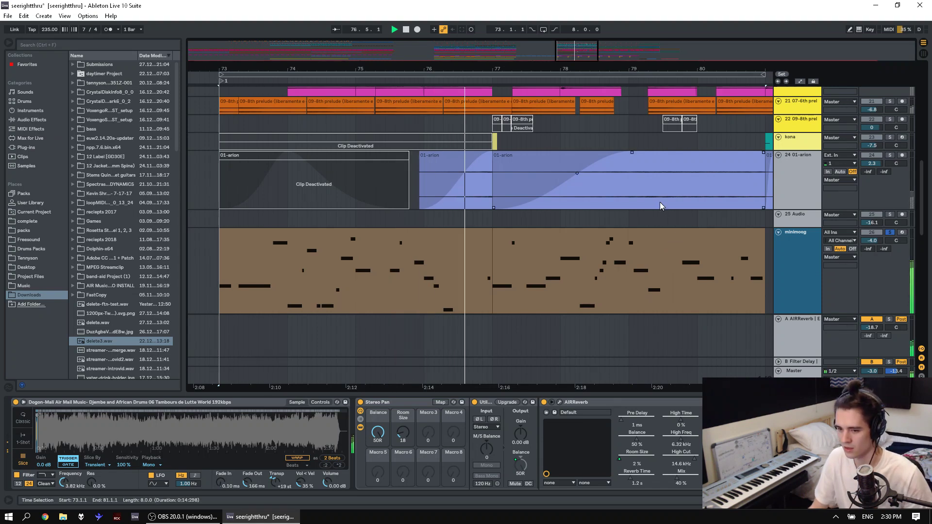
click(567, 168)
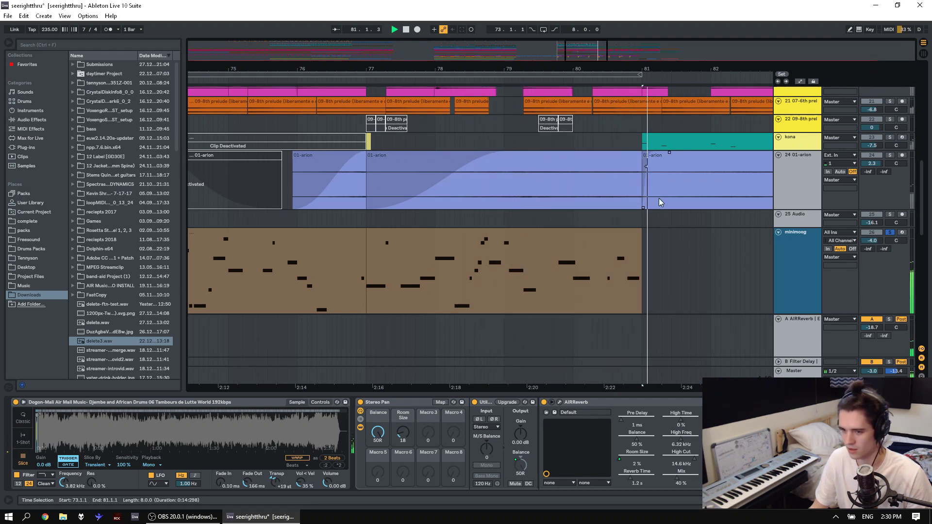
Stop playback, return to the drum tracks, and place the insert marker at bar 81 on the 14 SoftRides track.
scroll(660, 89, down, 5)
scroll(691, 236, up, 6)
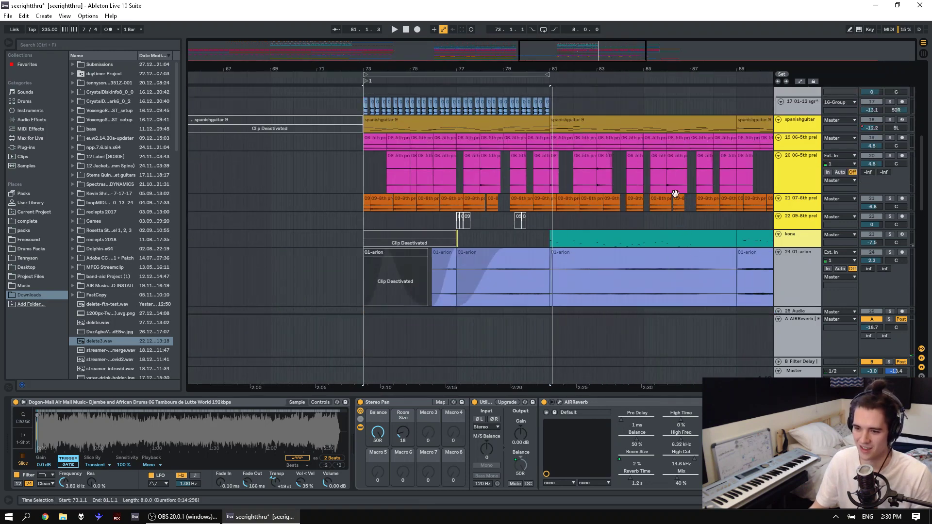
drag(565, 76, 572, 73)
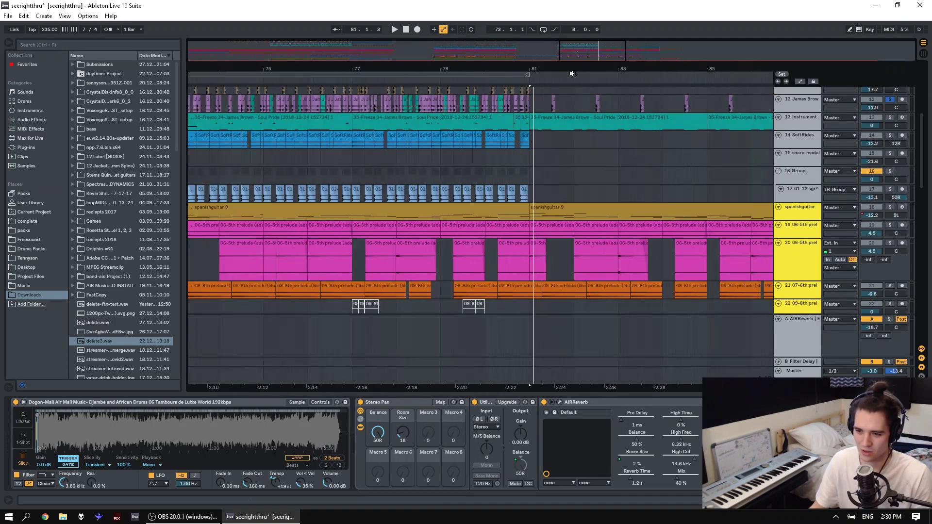
click(530, 143)
drag(503, 74, 582, 75)
scroll(348, 161, up, 6)
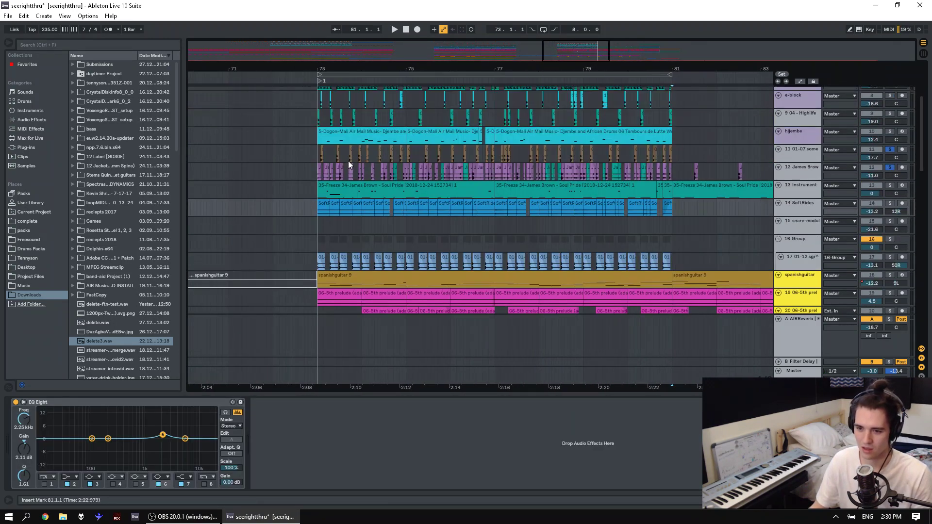
Select bars 73 to 81 on the 12 James Brown track, unsolo 11 01-07 some, and play the selection.
drag(676, 224, 307, 225)
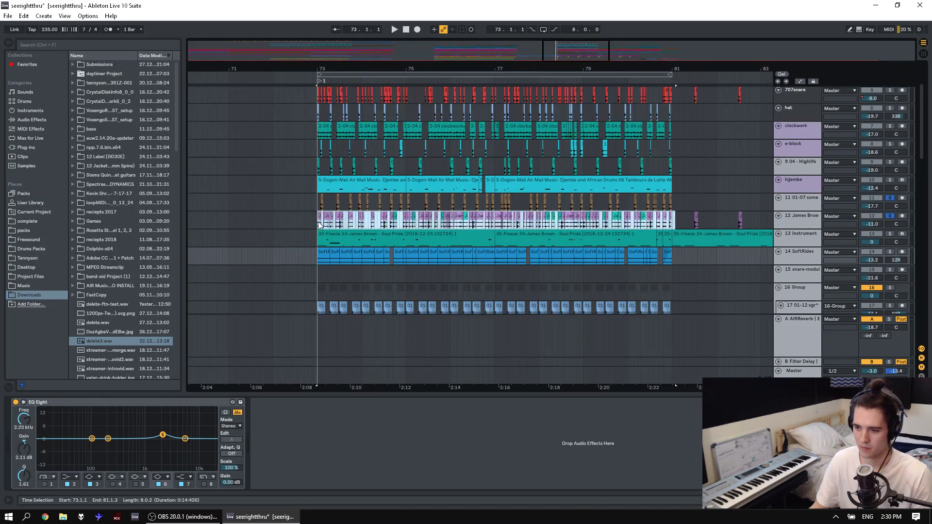
click(889, 199)
key(space)
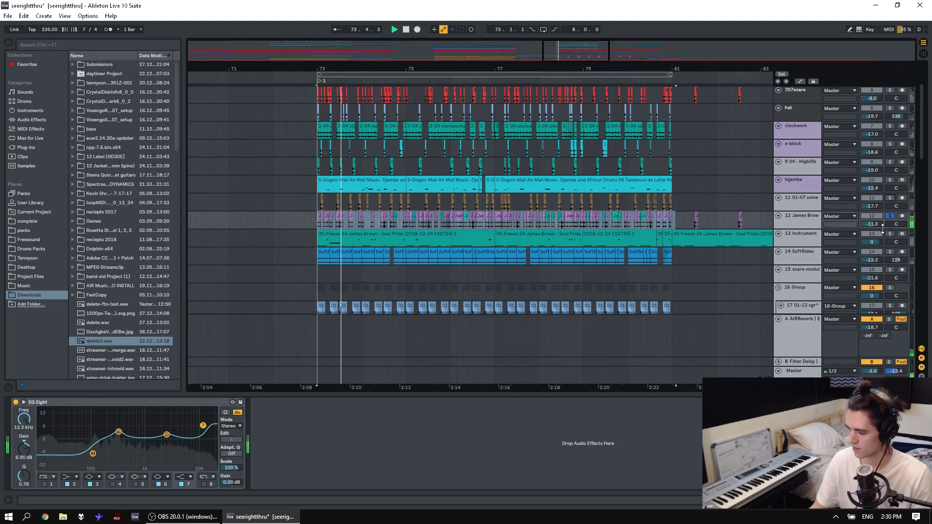
key(plus)
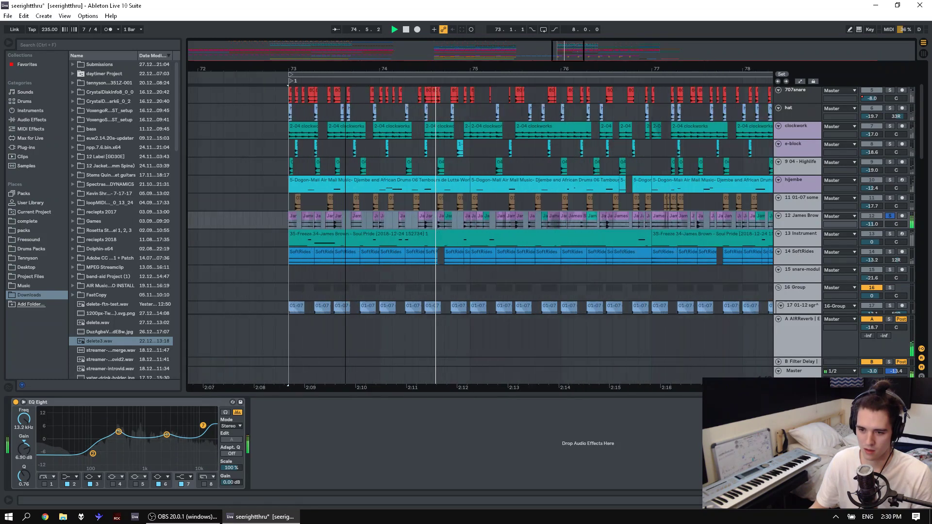
key(plus)
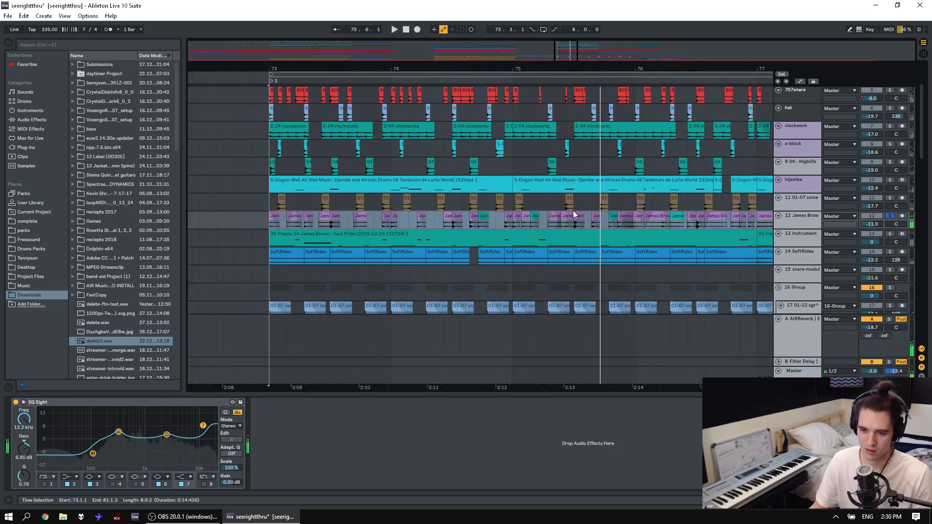
key(minus)
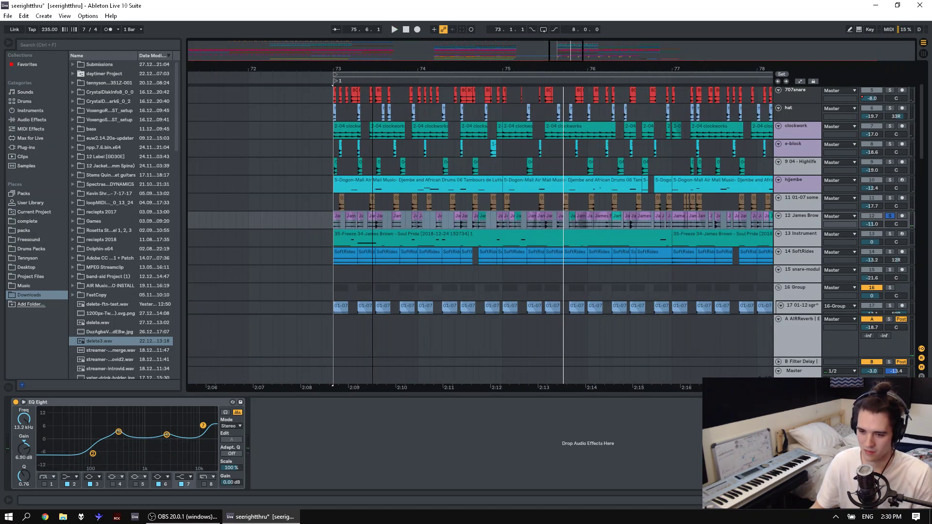
Play the James Brown track again, then select its clips from bar 80 to just past bar 81 and play those.
drag(761, 69, 506, 29)
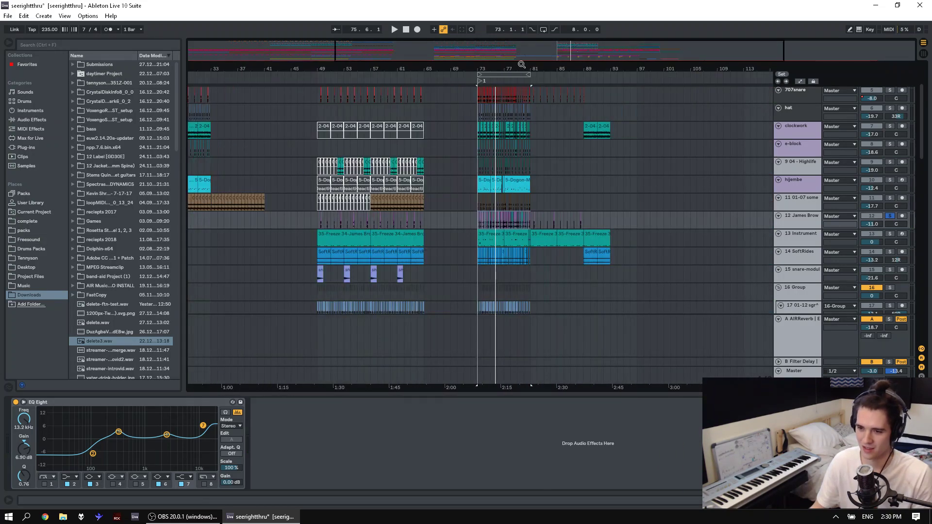
drag(521, 65, 586, 92)
click(555, 220)
key(space)
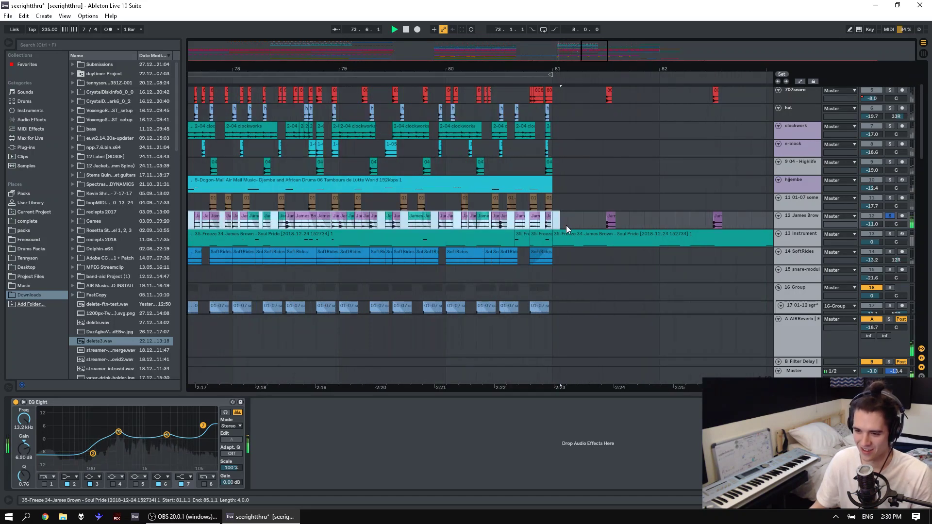
drag(566, 225, 462, 224)
key(space)
key(space)
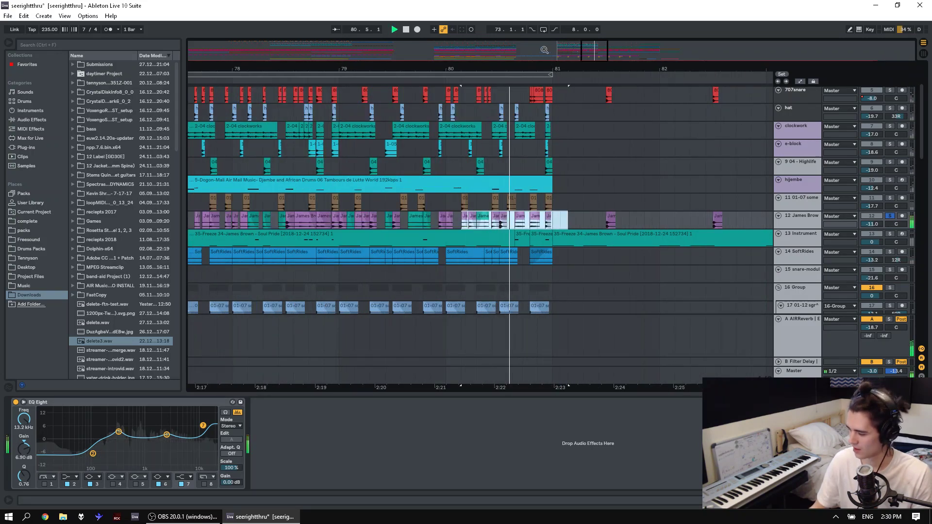
Copy a short run of James Brown clips from around bar 79, paste it at bar 81, and shift it to 81.1.3.
drag(560, 219, 335, 223)
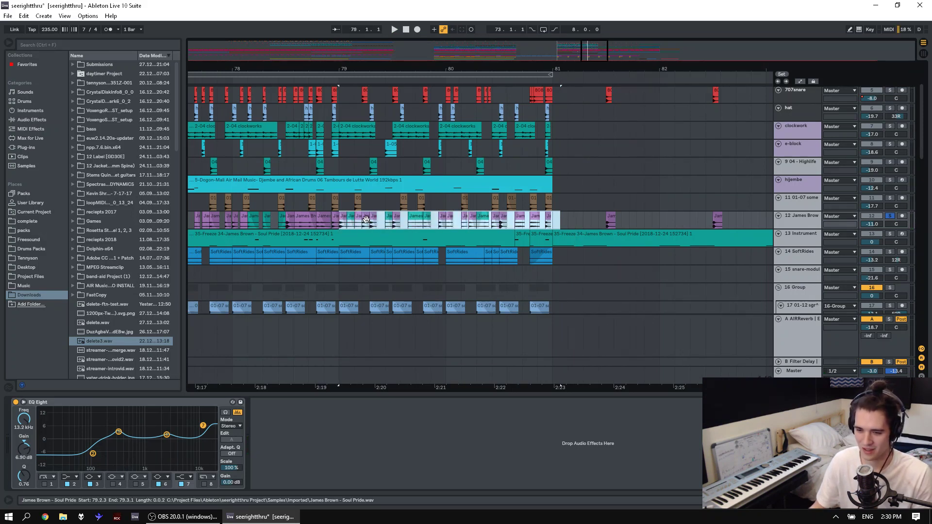
click(385, 226)
click(334, 226)
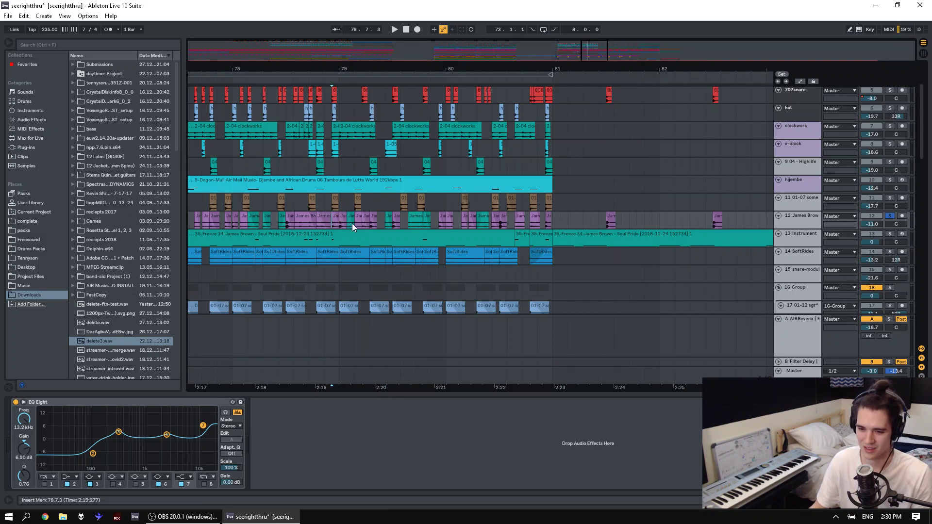
click(556, 221)
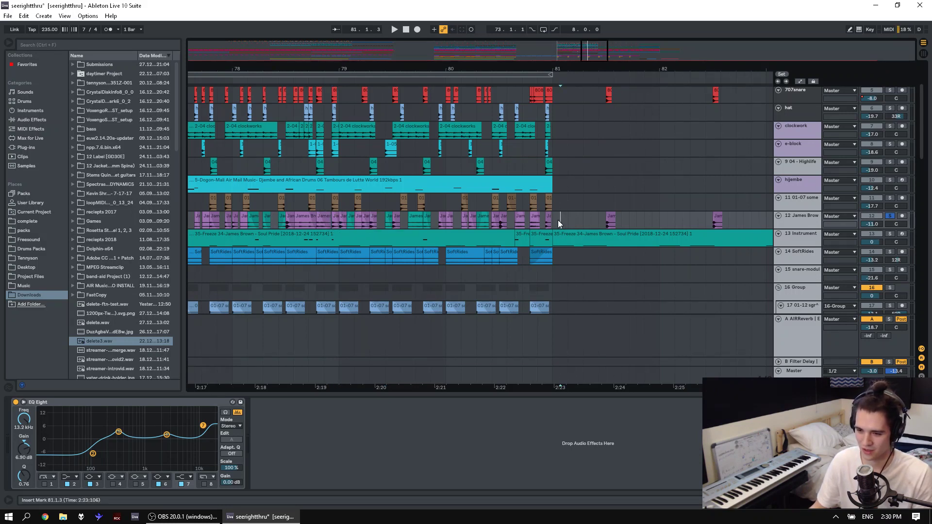
key(ctrl+v)
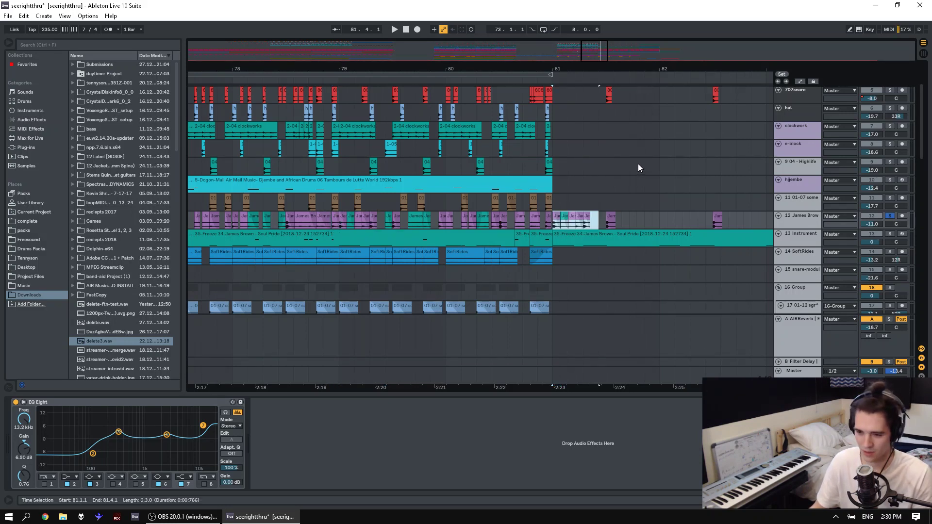
drag(597, 73, 529, 169)
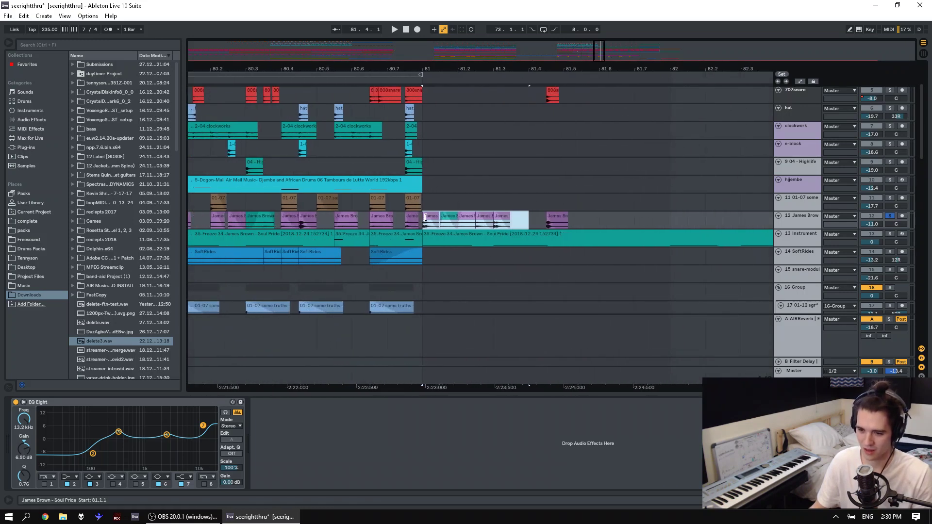
drag(442, 214, 458, 213)
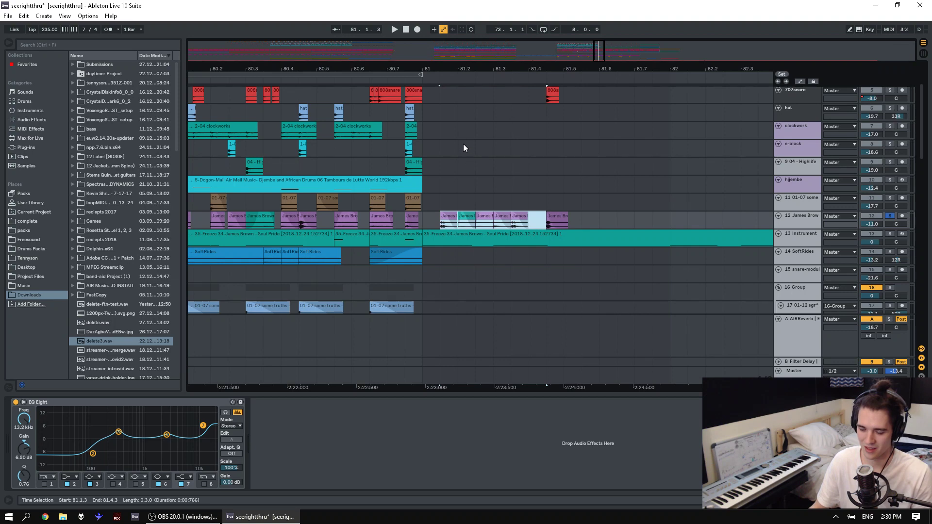
Play the pasted James Brown clips from 80.5.3 with the insert marker on the 9 04 - Highlife track.
key(space)
click(414, 187)
click(334, 165)
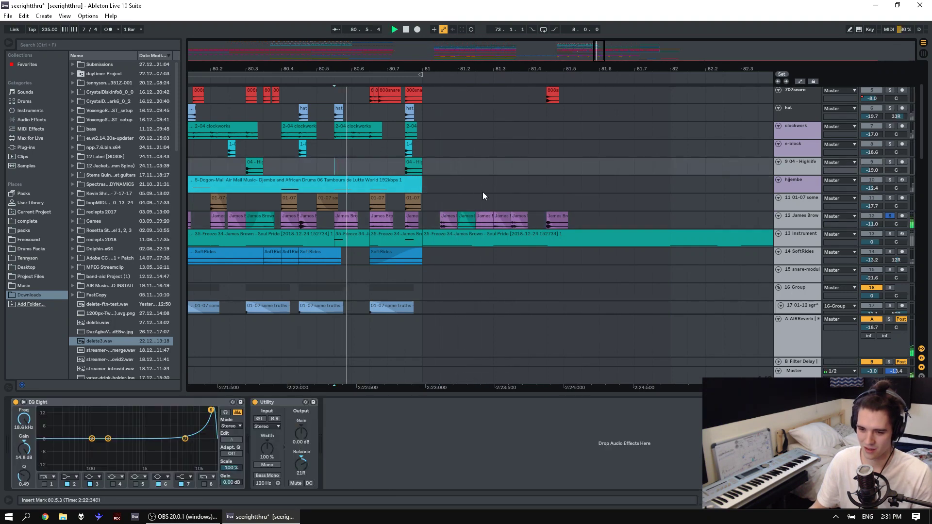
key(space)
Delete the first four pasted James Brown clips after bar 81, keeping the last one, and play from 80.5.3.
drag(439, 224, 501, 220)
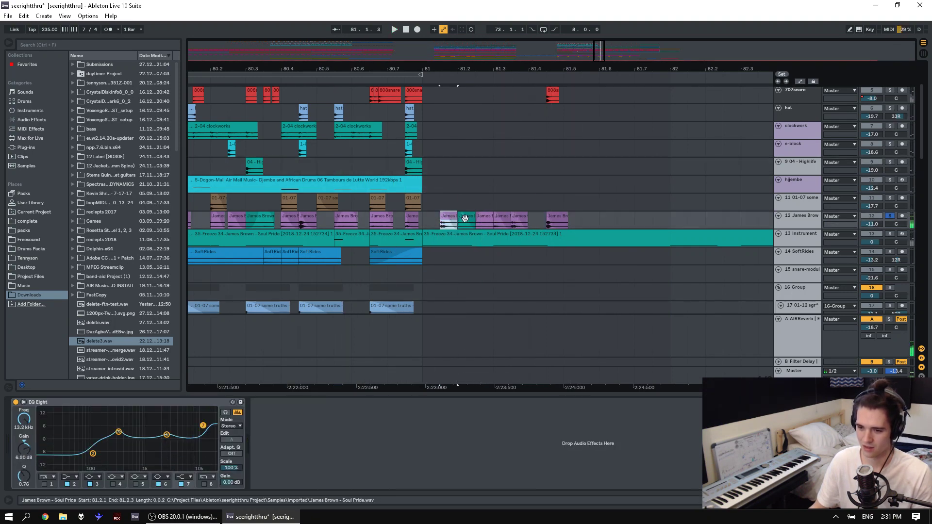
key(Delete)
click(459, 176)
scroll(458, 175, up, 2)
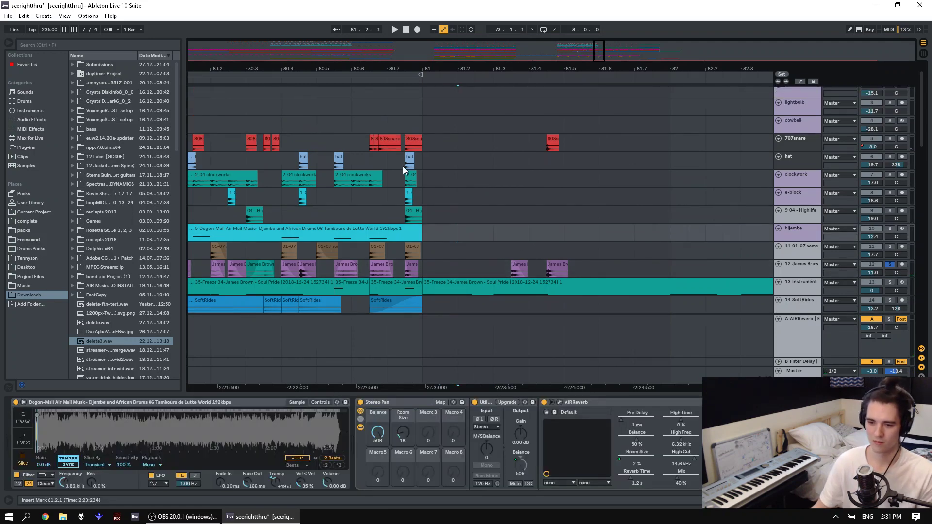
click(334, 212)
key(space)
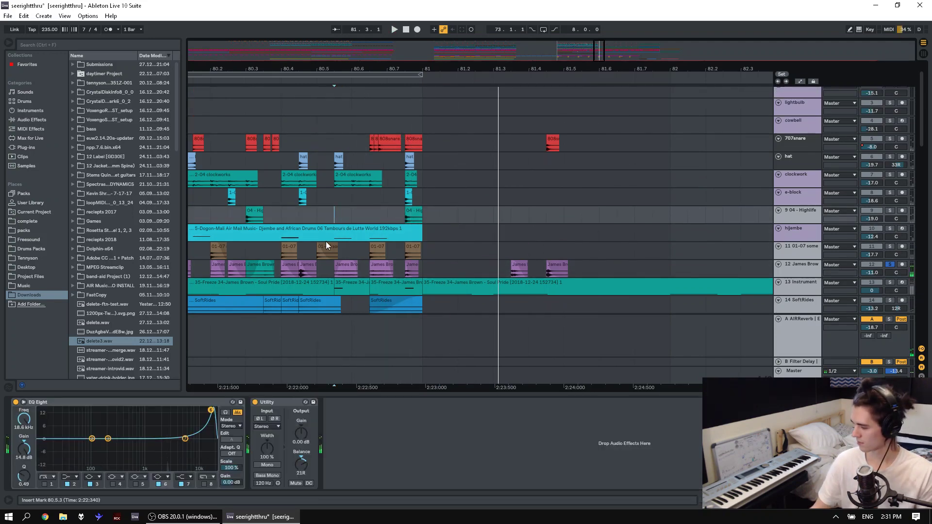
Play the bar 81 transition from 80.2 with the marker on the lightbulb track, then show bars 73 to 89.
scroll(325, 241, up, 2)
click(210, 130)
key(space)
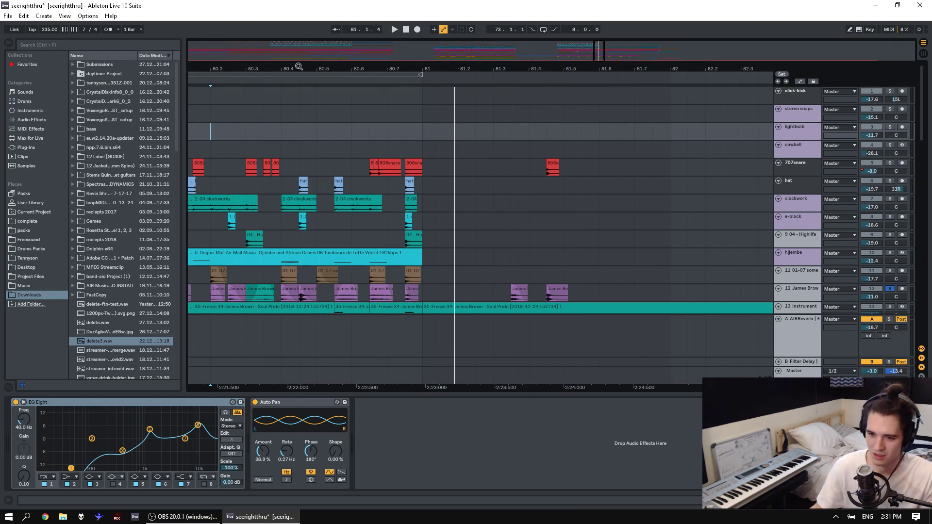
drag(299, 66, 469, 139)
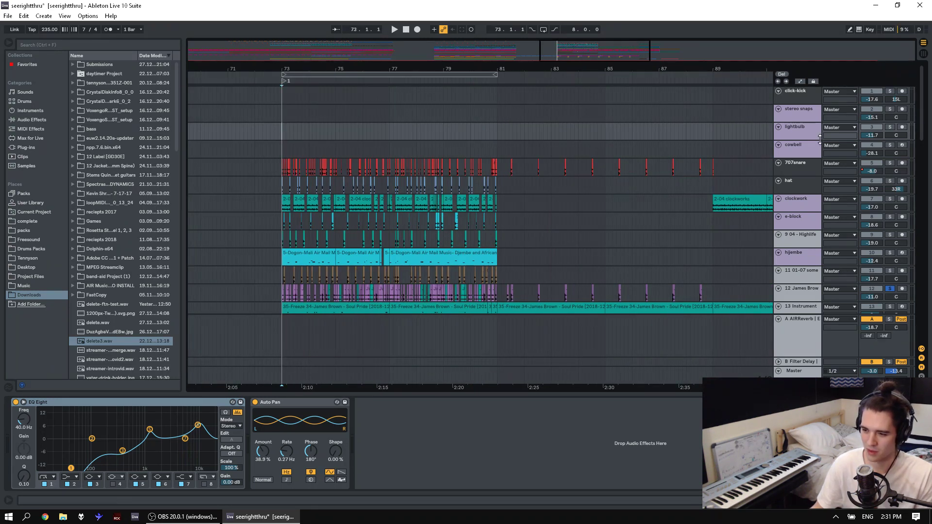
Turn off the solo on the James Brown track and play the section from 73.1.1.
click(893, 289)
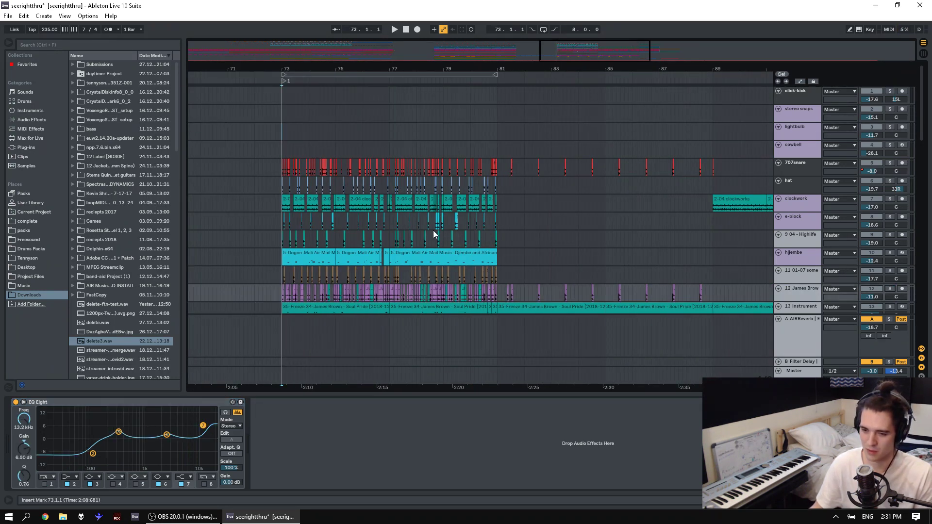
drag(294, 57, 313, 66)
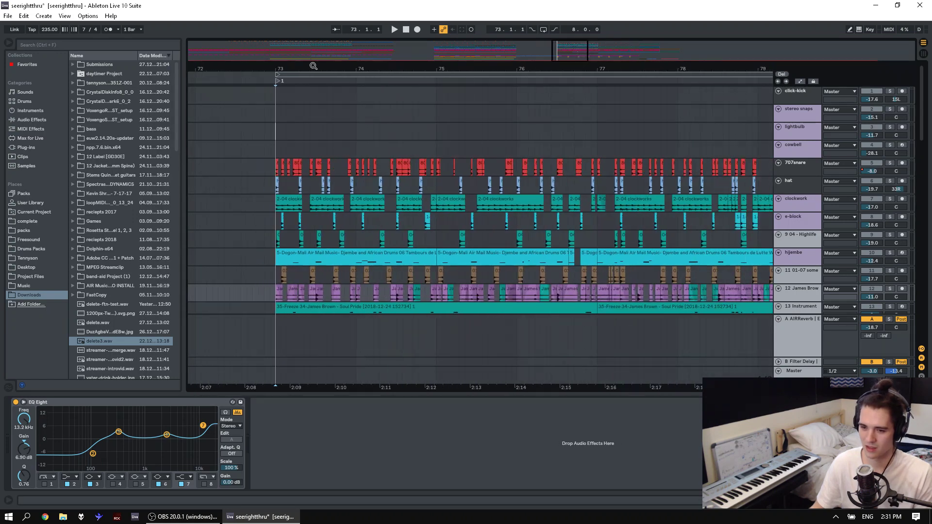
key(space)
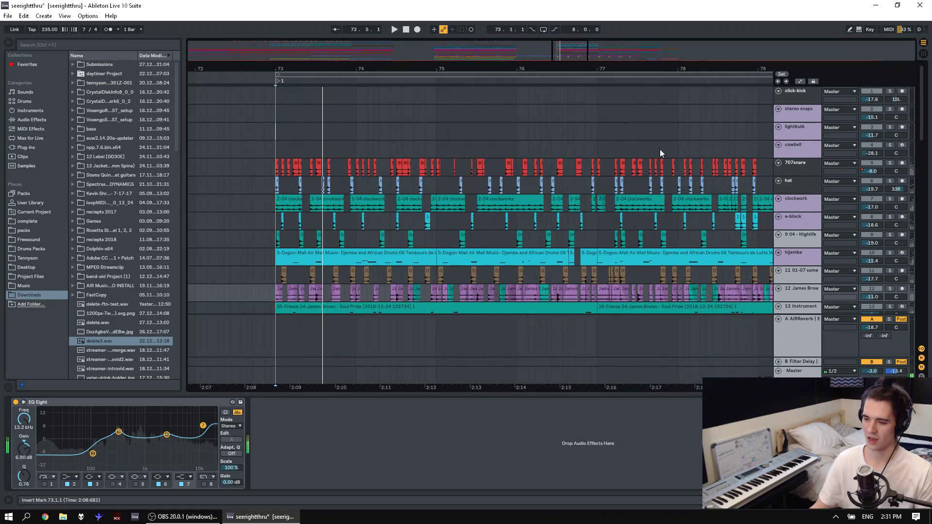
Turn off the solo on the 13 Instrument track and play the full mix in the bar 73 section.
click(891, 307)
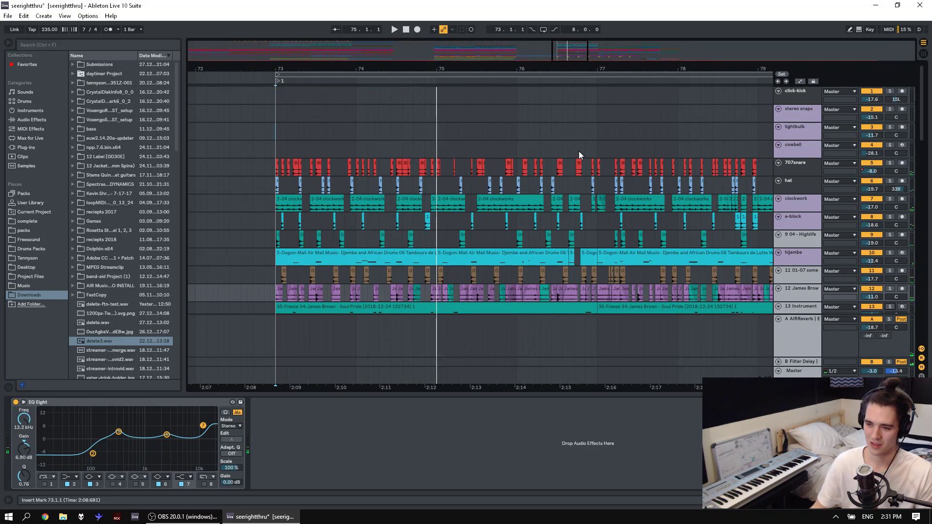
key(space)
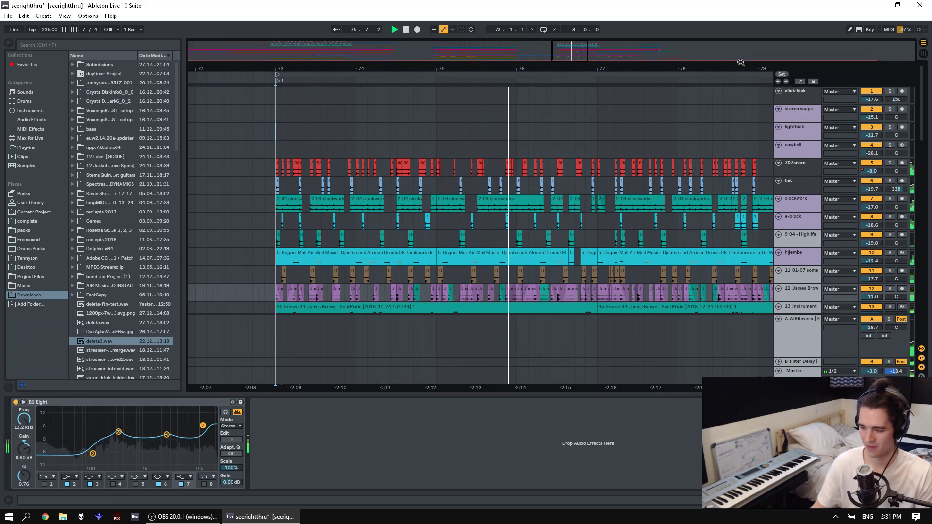
mouse_move(745, 67)
mouse_down()
mouse_move(601, 67)
mouse_move(601, 1)
mouse_up()
key(space)
Play the earlier section from 48.5.1 and select the hat track's clips from 49.1.1 to 65.1.1.
click(398, 184)
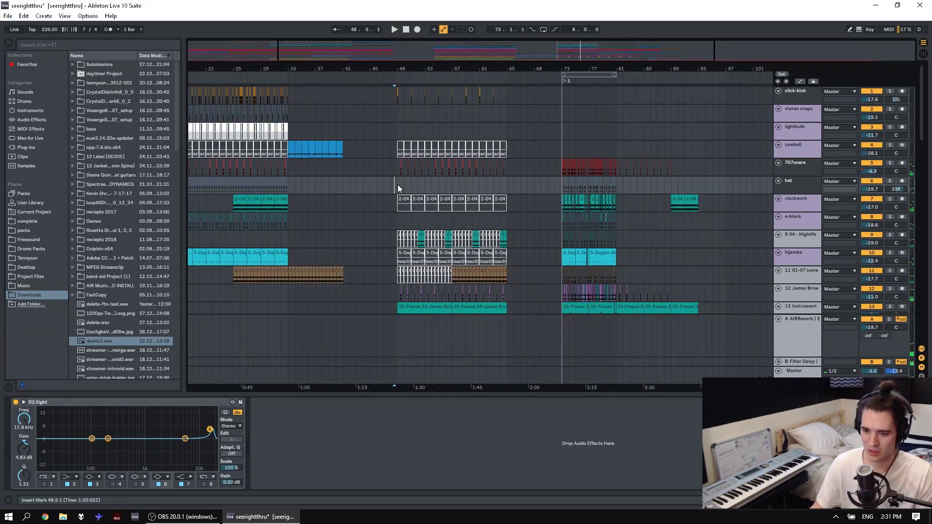
key(plus)
key(plus)
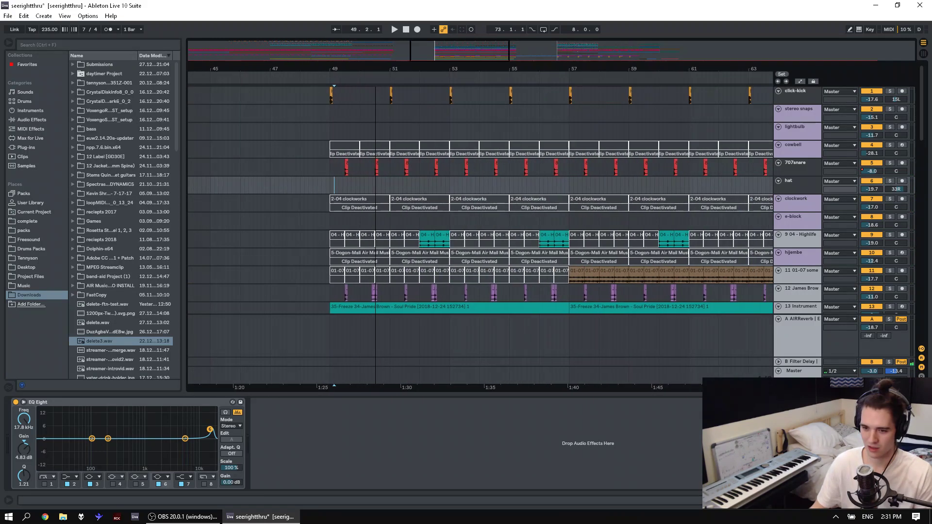
drag(278, 183, 599, 186)
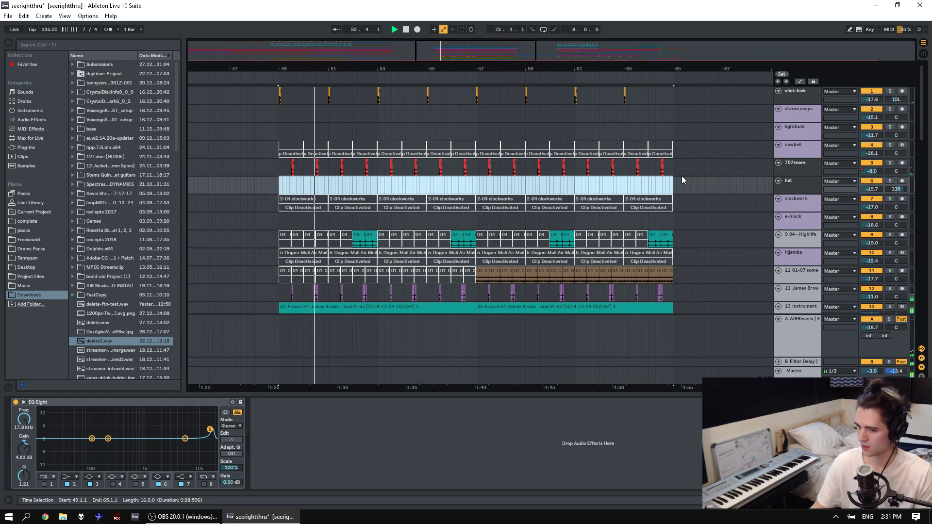
Copy the short green James Brown clip just after 80.3, shortly before the bar 81 transition.
drag(722, 68, 432, 83)
drag(518, 61, 561, 73)
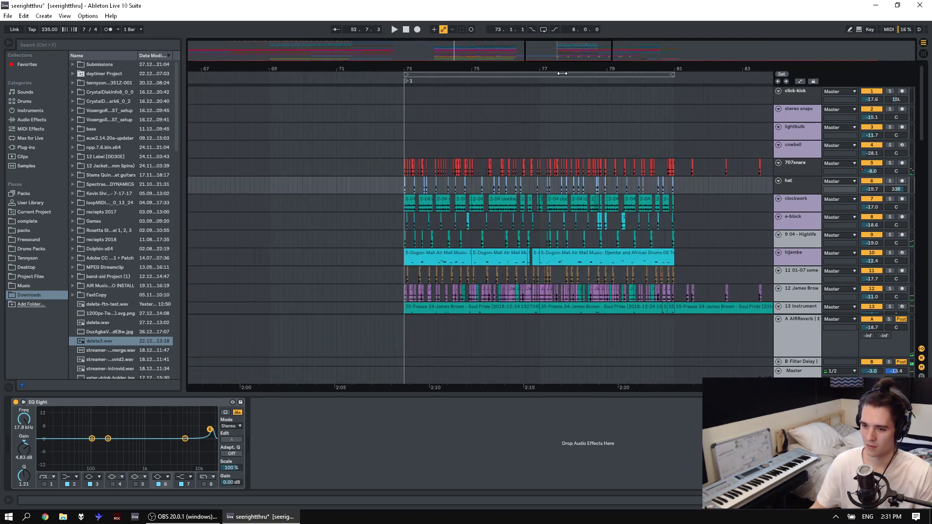
click(670, 121)
scroll(515, 108, right, 5)
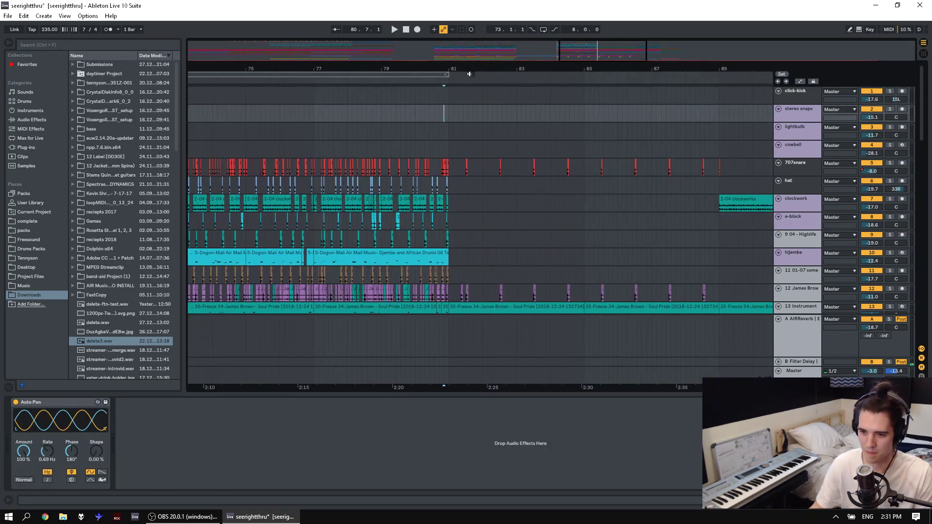
drag(470, 74, 469, 160)
scroll(386, 187, down, 5)
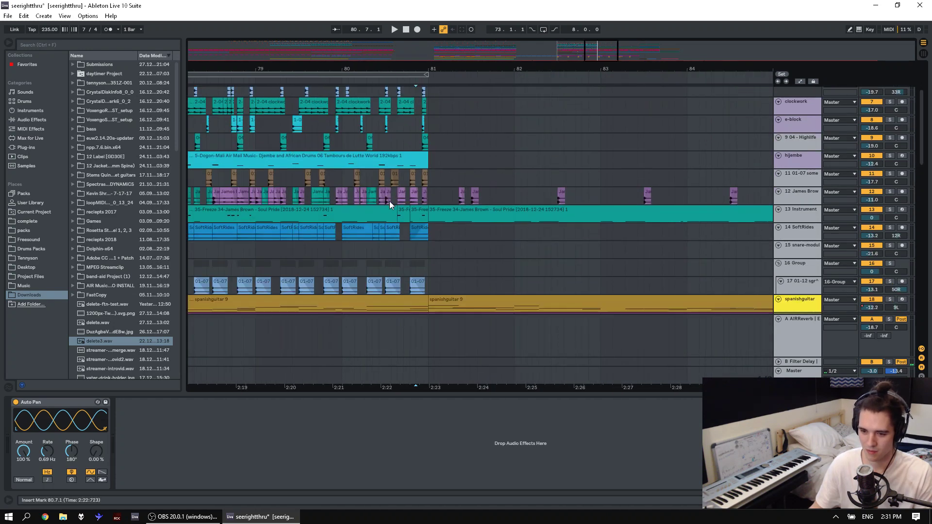
click(372, 196)
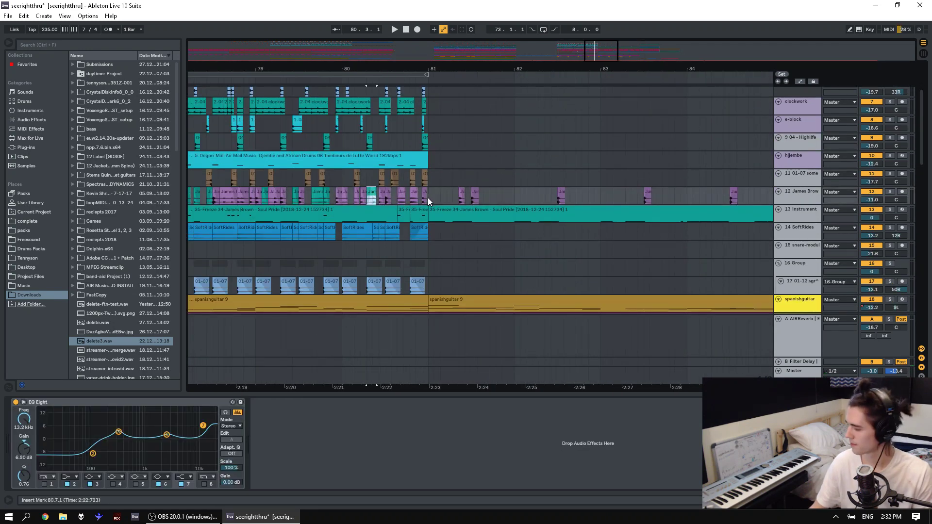
Play the transition into bar 81 from about 80.3 with the insert marker on the 11 01-07 track.
click(374, 174)
key(space)
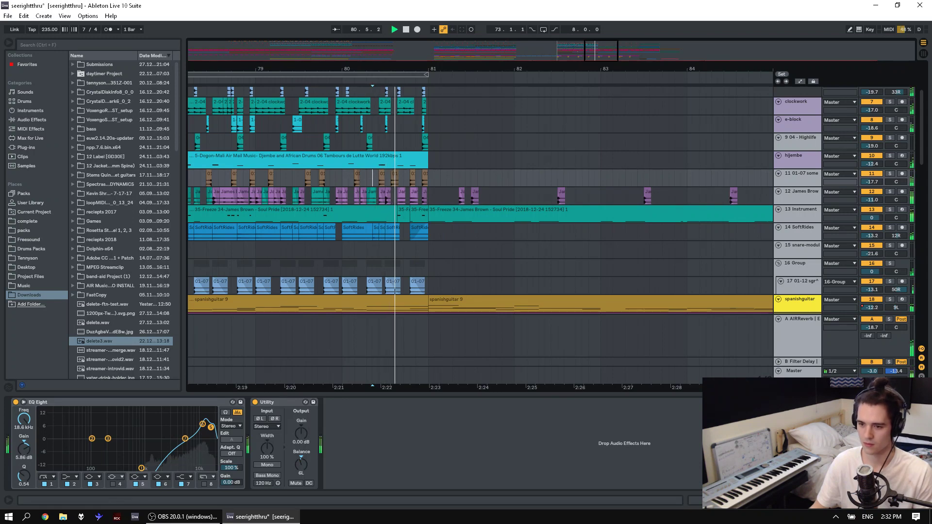
drag(443, 69, 442, 144)
key(space)
Paste the copied James Brown clip at 81.1.1, open its sample view and play it.
drag(398, 194, 433, 196)
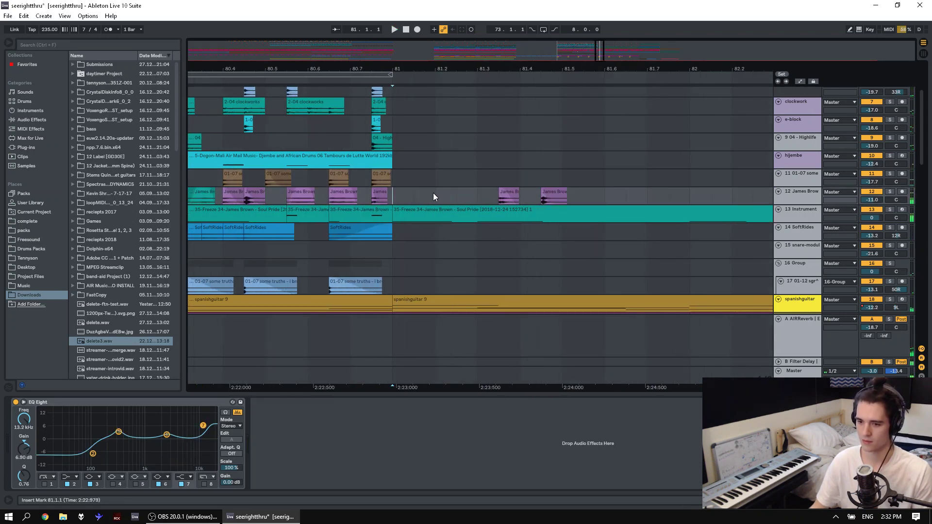
double_click(413, 191)
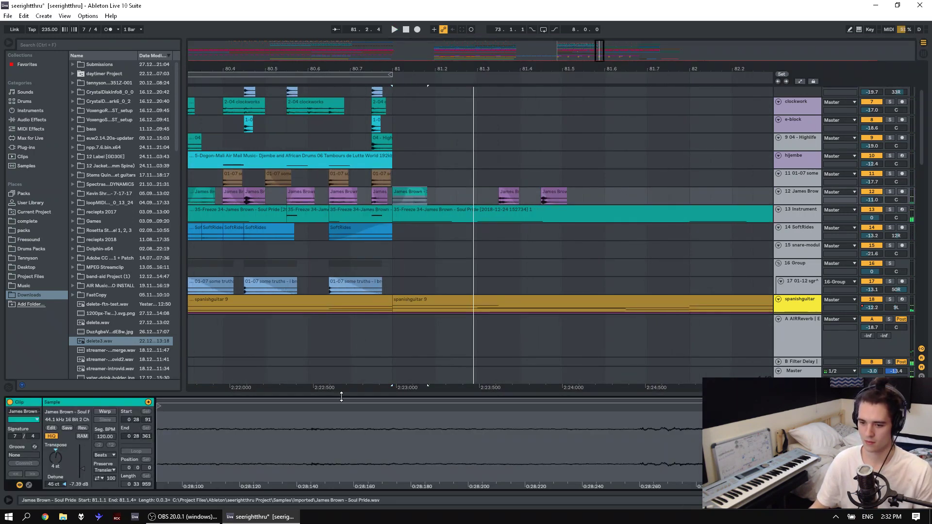
key(space)
Lengthen the pasted James Brown clip up to the next clip and shift its sample start to 0:12:617.
mouse_move(792, 401)
mouse_down()
mouse_move(792, 437)
mouse_move(564, 413)
mouse_up()
key(space)
mouse_move(563, 413)
mouse_down()
mouse_move(218, 427)
mouse_move(627, 435)
mouse_move(410, 408)
mouse_move(221, 408)
mouse_move(253, 408)
mouse_move(367, 447)
mouse_move(339, 422)
mouse_move(593, 430)
mouse_move(278, 426)
mouse_move(512, 422)
mouse_up()
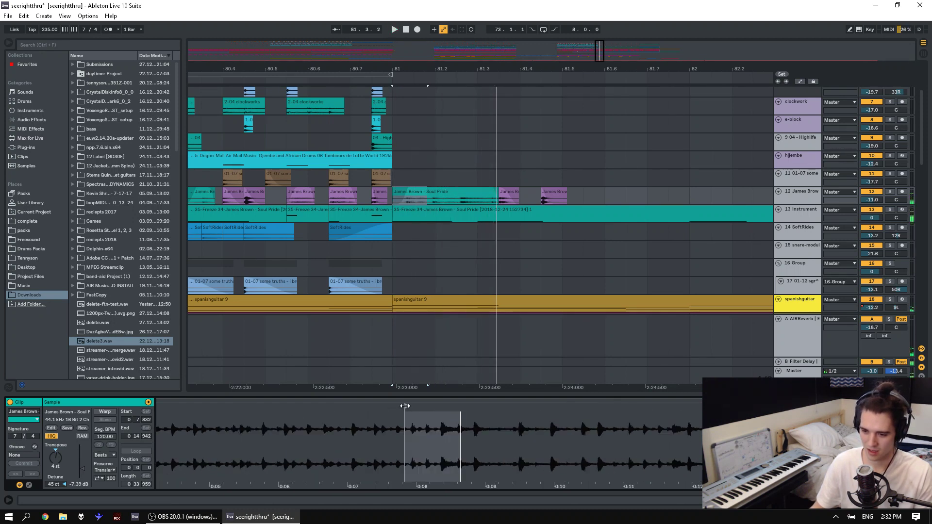
mouse_move(405, 406)
mouse_down()
mouse_move(573, 424)
mouse_move(778, 423)
mouse_move(612, 423)
mouse_up()
Play the adjusted James Brown clip repeatedly from 81.1.1.
key(space)
key(space)
key(space)
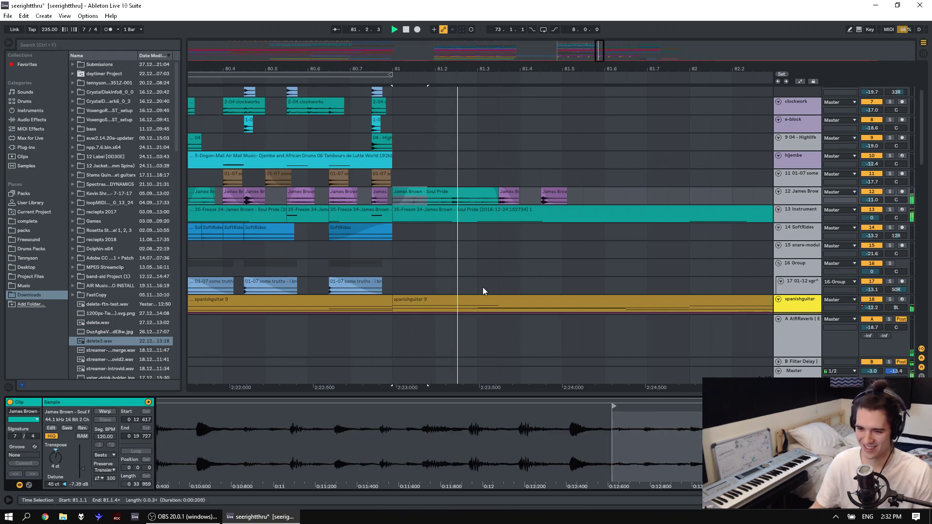
key(space)
key(space)
key(space)
key(space)
key(space)
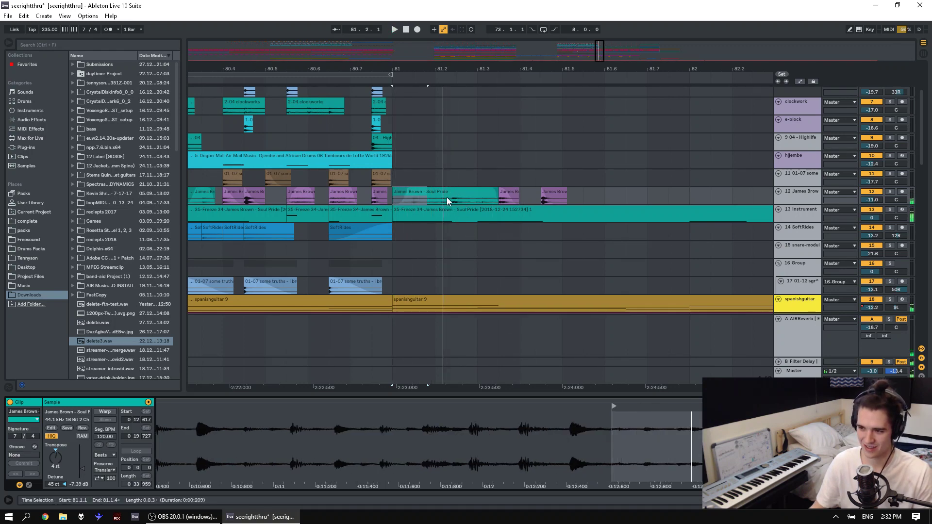
Deactivate the B Filter Delay return track.
scroll(727, 233, down, 8)
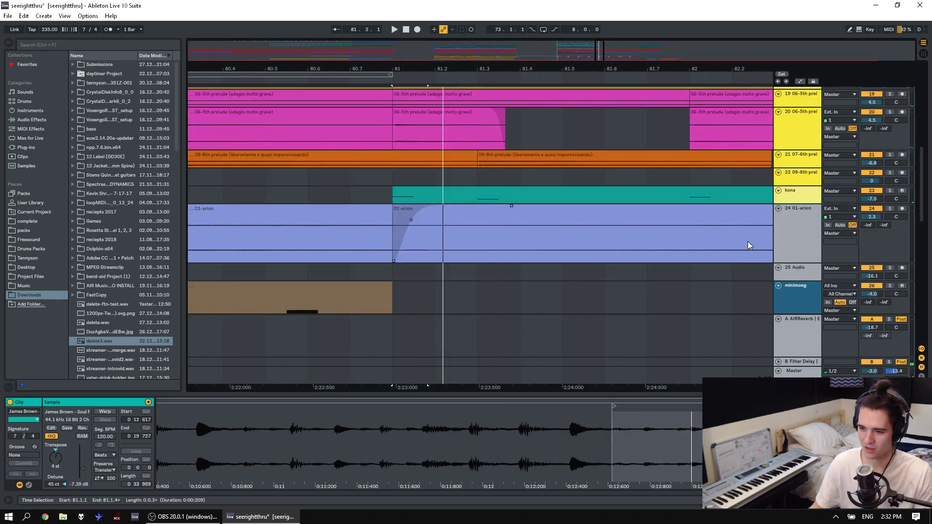
scroll(804, 228, down, 8)
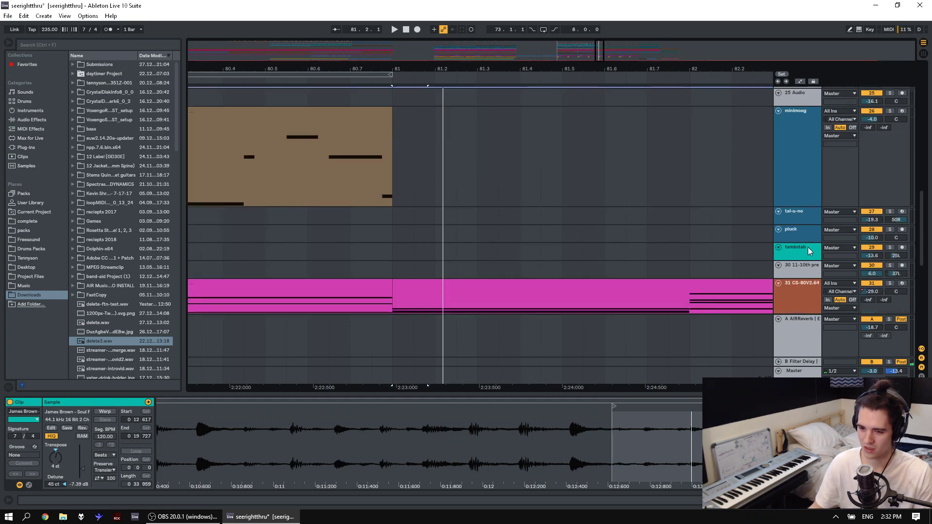
scroll(805, 238, up, 3)
scroll(804, 228, up, 3)
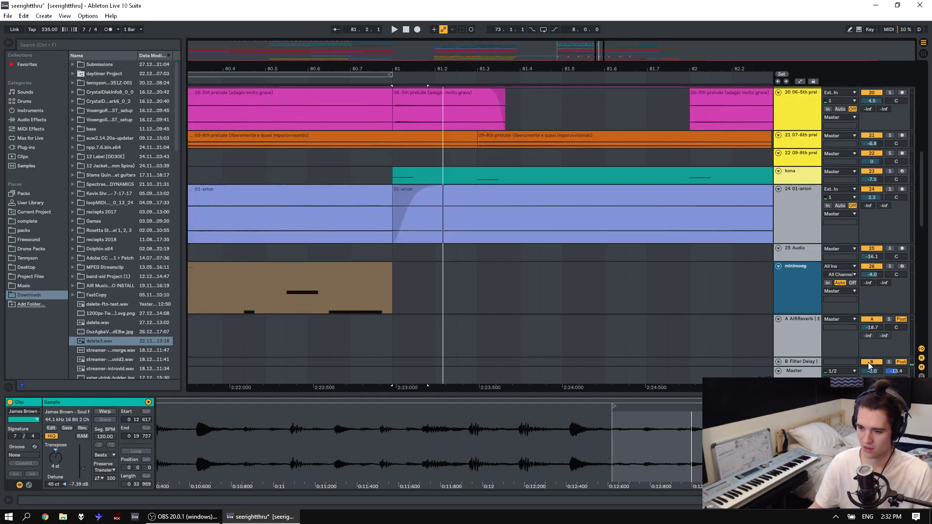
scroll(769, 237, up, 4)
Try to freeze the 31 CS-80V2.64 track.
scroll(796, 200, down, 5)
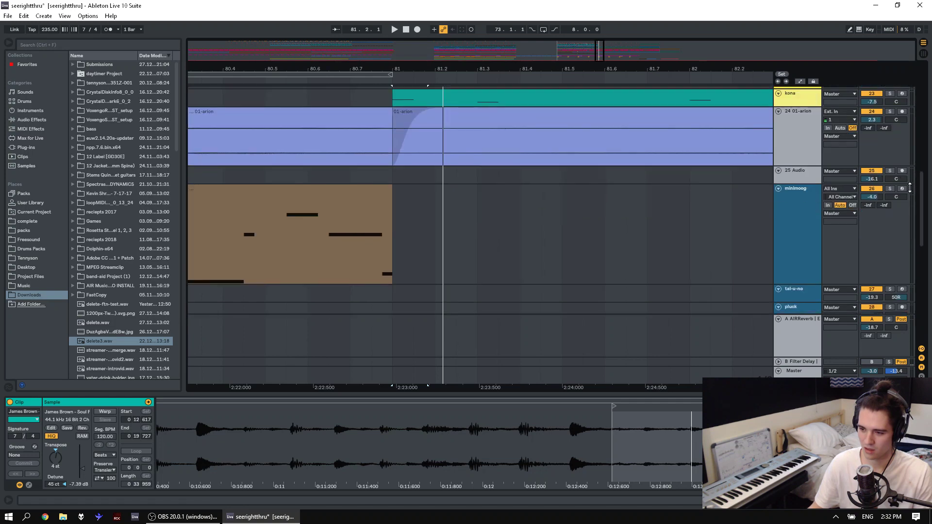
scroll(797, 207, down, 4)
right_click(798, 208)
click(809, 242)
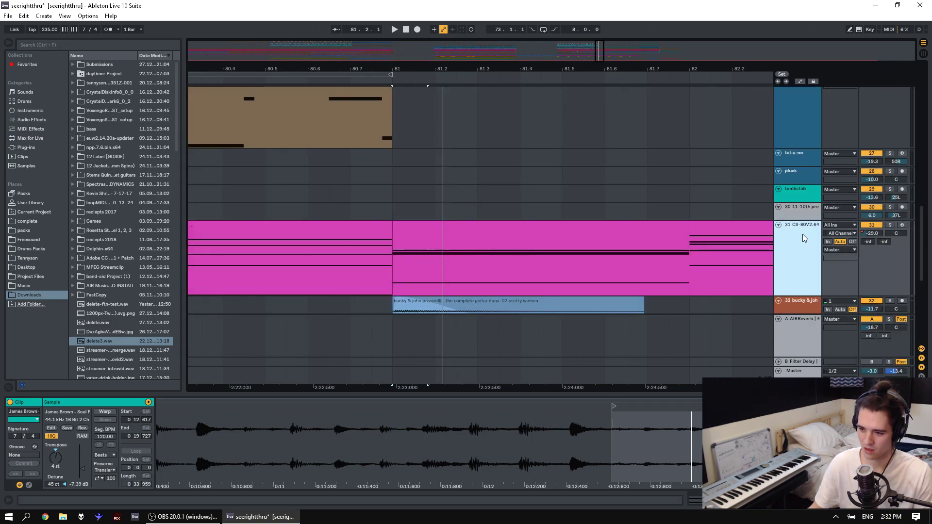
right_click(802, 234)
click(838, 290)
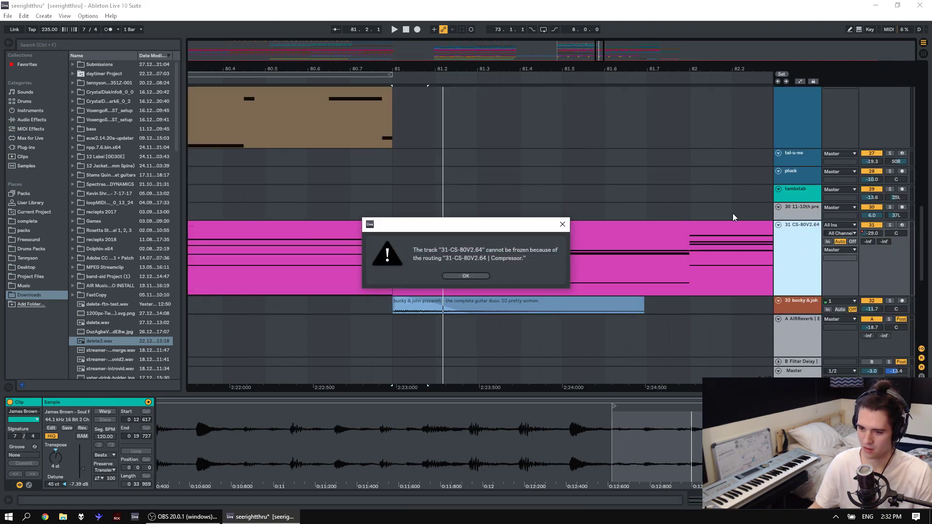
click(468, 276)
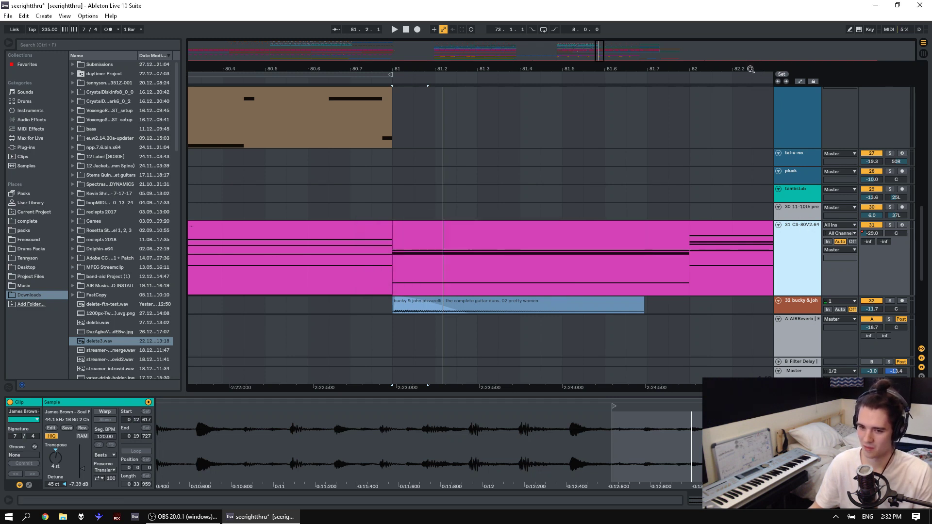
Show the device chain of the 31 CS-80V2.64 track and deactivate its CS-80V2.64 instrument.
drag(750, 69, 548, 29)
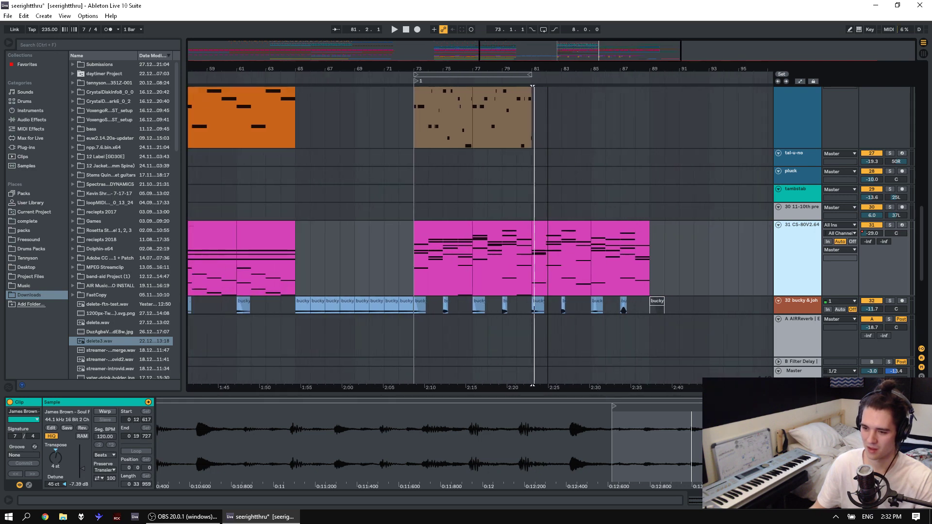
click(799, 229)
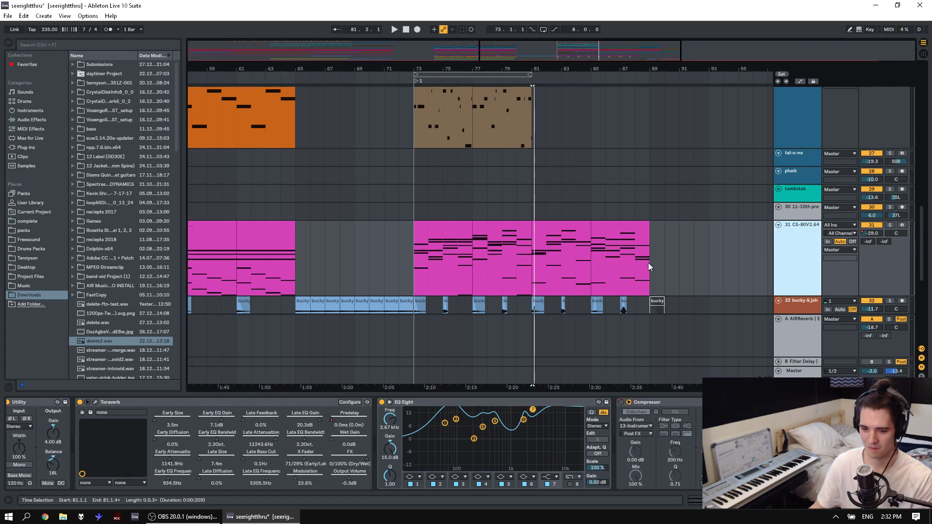
click(695, 500)
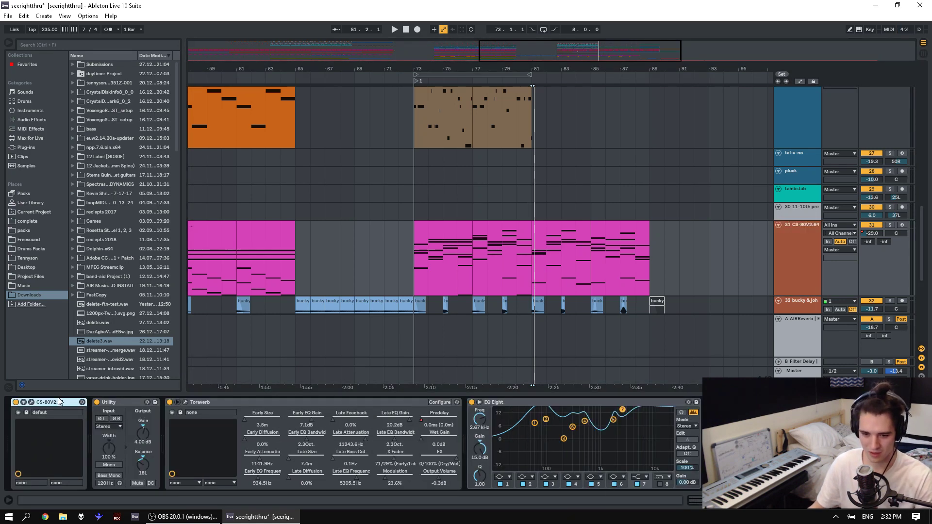
right_click(42, 402)
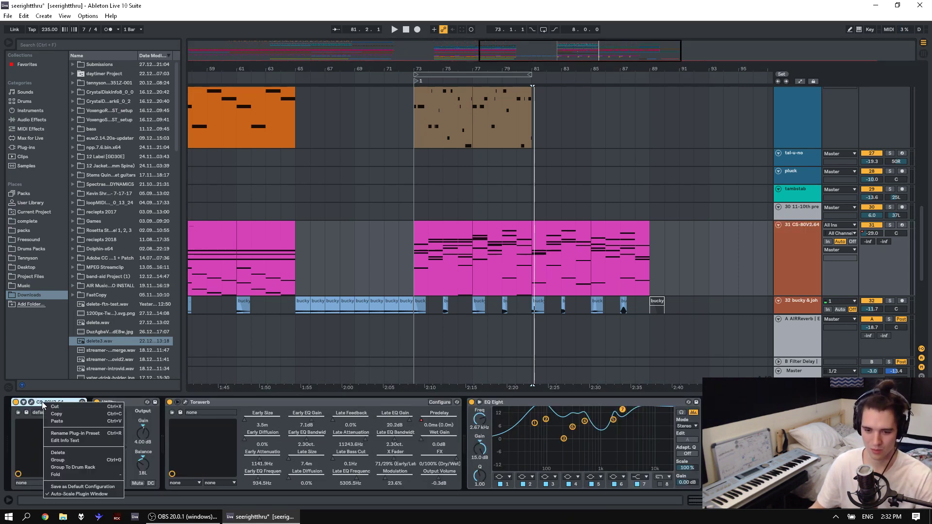
click(15, 405)
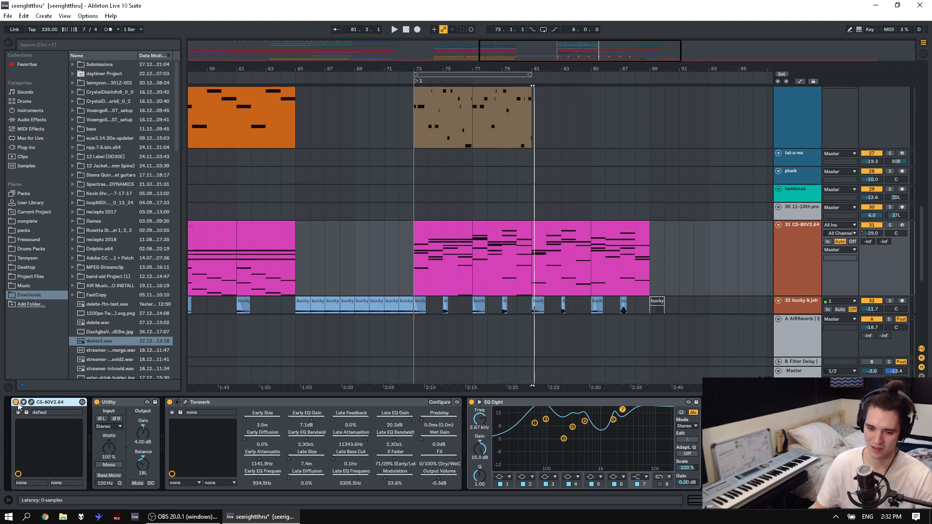
Play the song from 81.1.1 with the CS-80V2.64 instrument deactivated.
key(space)
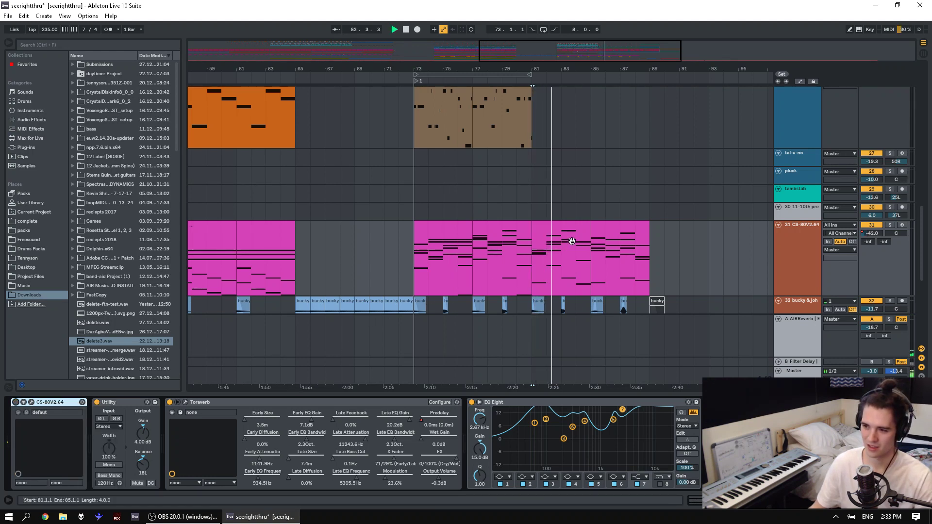
key(space)
key(space)
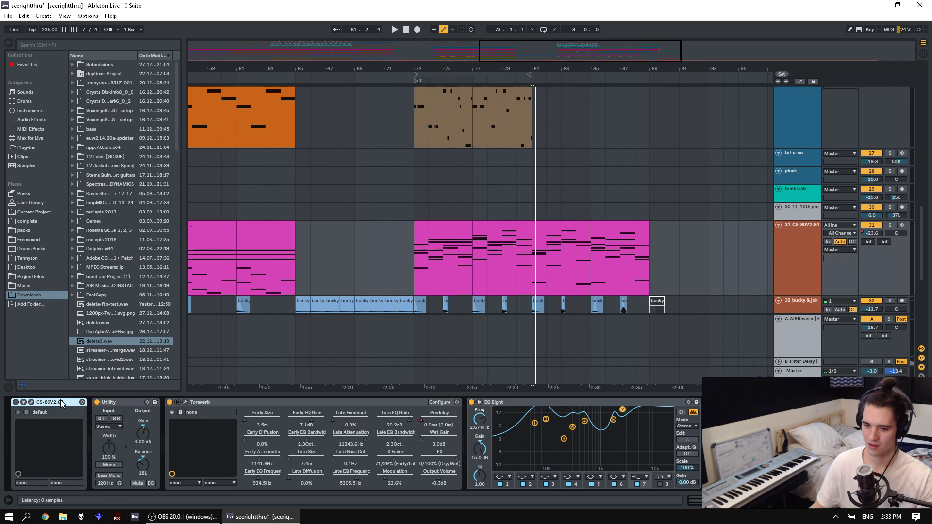
Delete the CS-80V2.64 instrument from track 31 and play from 81.1.1 without it.
key(Delete)
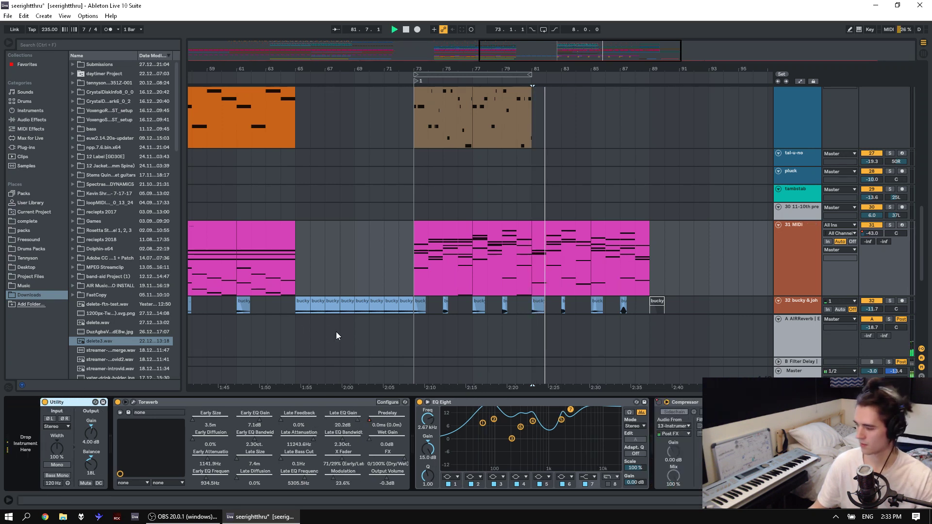
scroll(630, 222, up, 3)
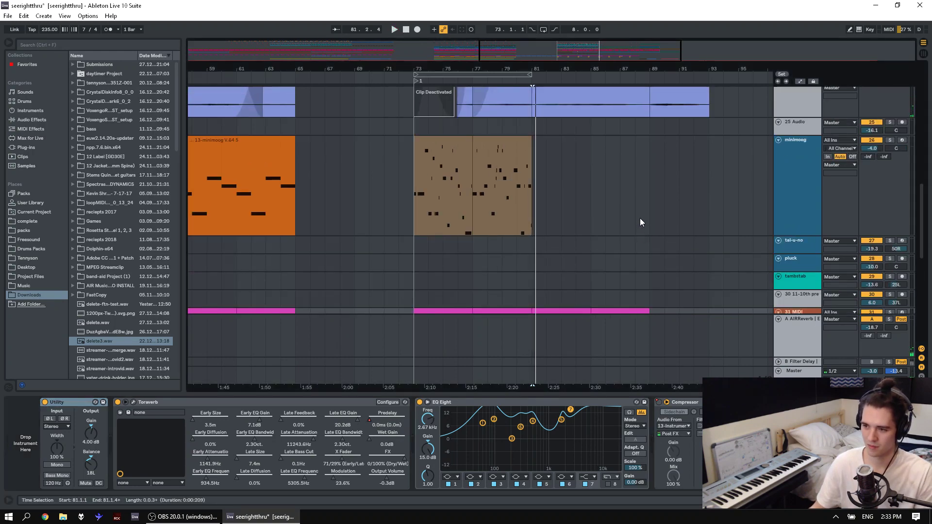
scroll(637, 215, up, 9)
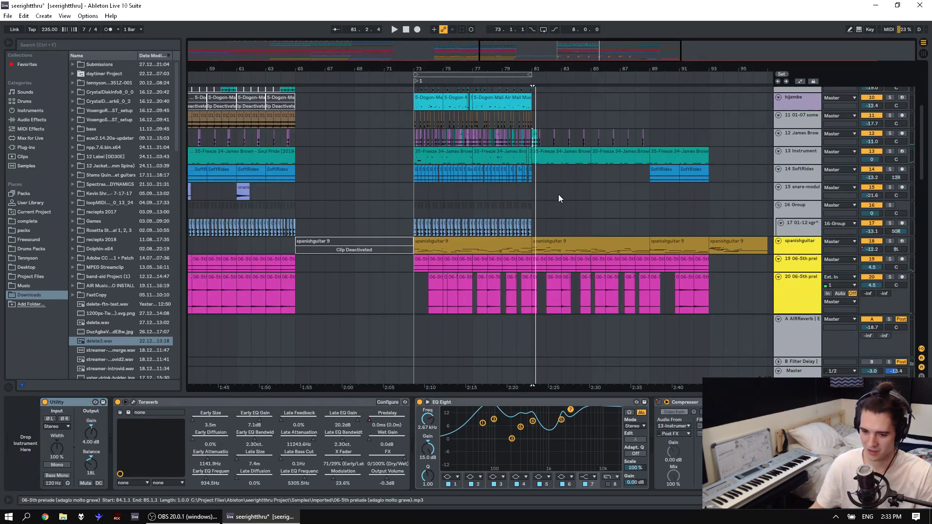
Open the James Brown - Soul Pride clip that starts at 81.1.1 on track 12 for sample editing.
scroll(558, 194, up, 3)
drag(553, 66, 549, 114)
scroll(555, 184, up, 3)
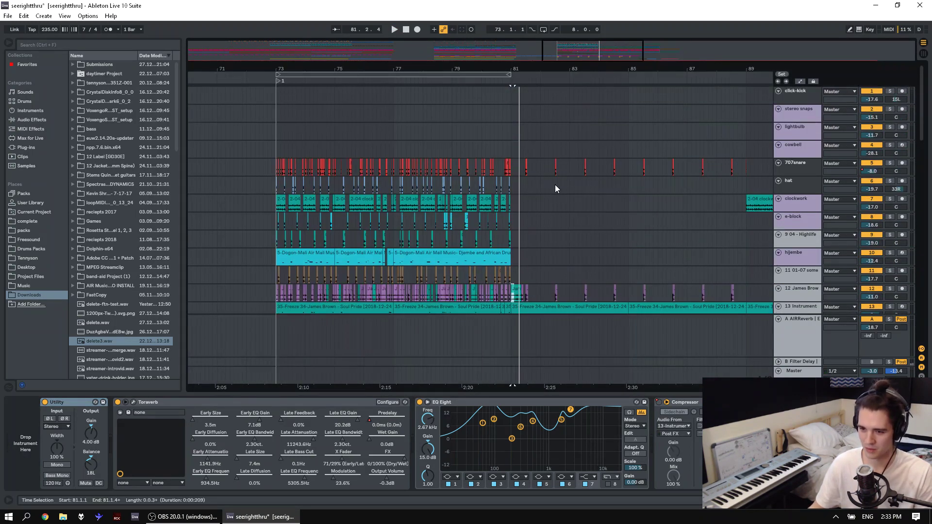
drag(517, 60, 520, 156)
scroll(506, 229, down, 5)
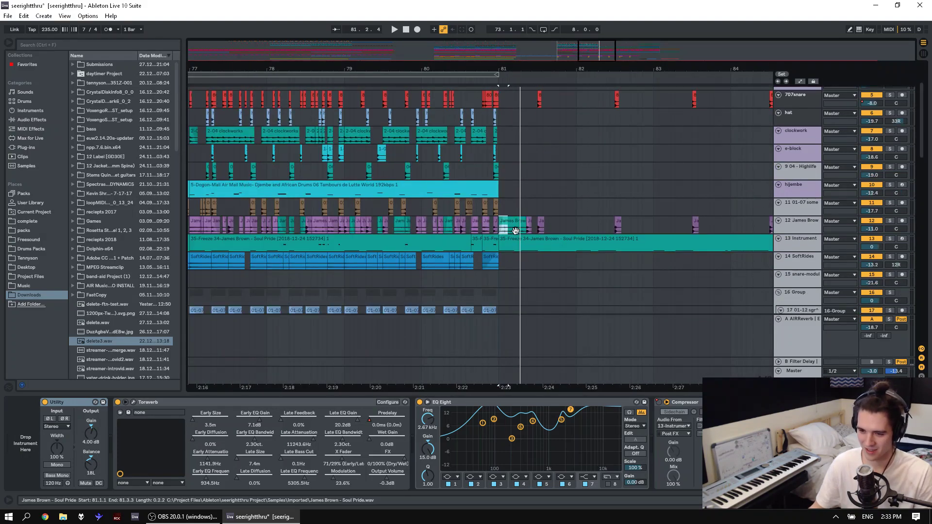
click(514, 170)
double_click(514, 170)
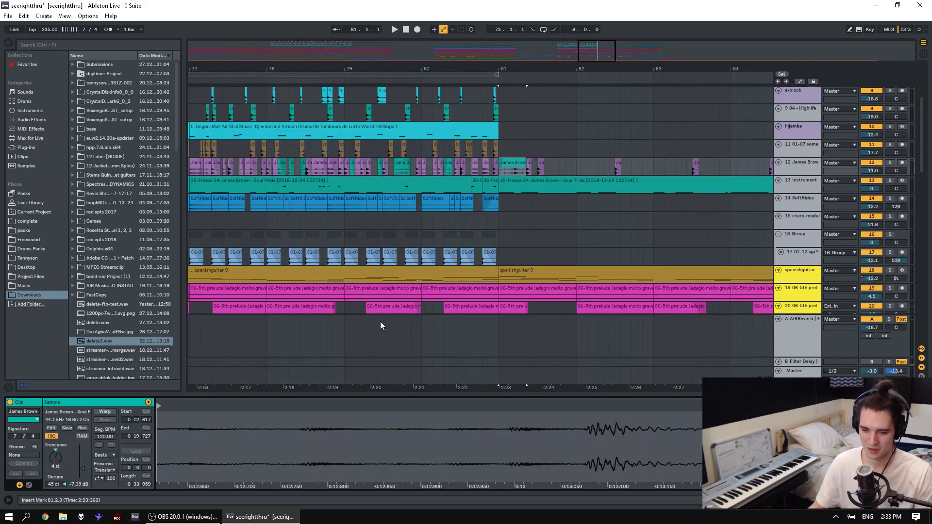
Shift the James Brown clip's sample start to 0:17:896 and play it from 81.1.1.
mouse_move(453, 430)
mouse_down()
mouse_move(397, 451)
mouse_move(354, 424)
mouse_up()
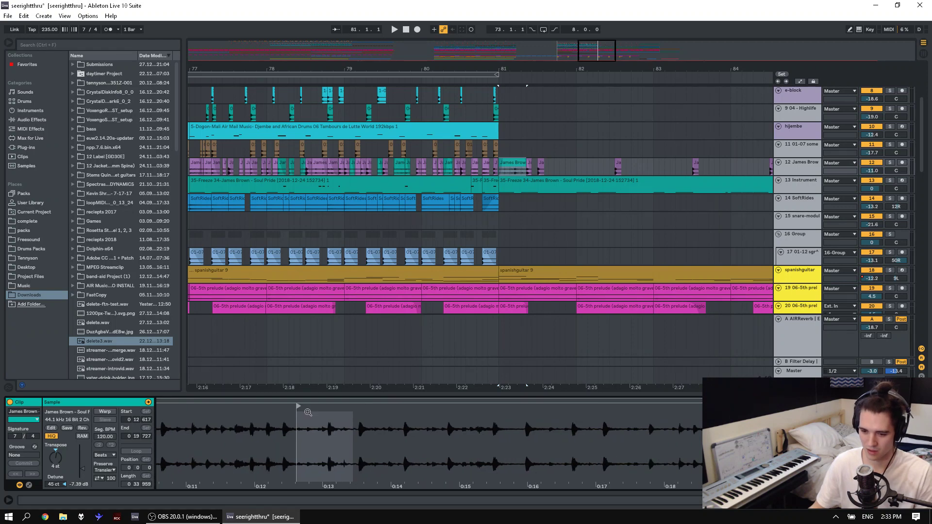
drag(300, 407, 501, 417)
mouse_move(590, 423)
mouse_down()
mouse_move(708, 425)
mouse_move(679, 427)
mouse_move(689, 461)
mouse_up()
key(space)
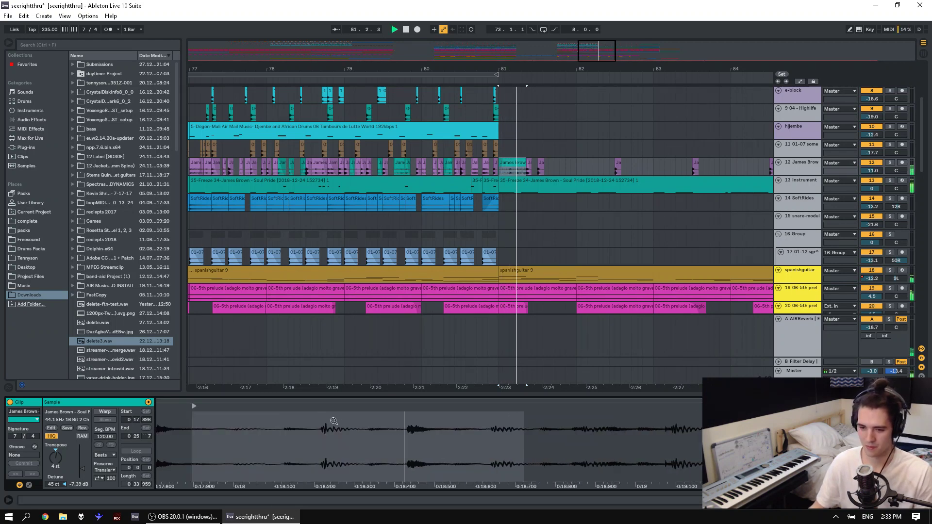
Replay the song repeatedly from 81.1.1 to audition the chosen James Brown sample section.
key(space)
drag(297, 424, 419, 424)
key(space)
key(space)
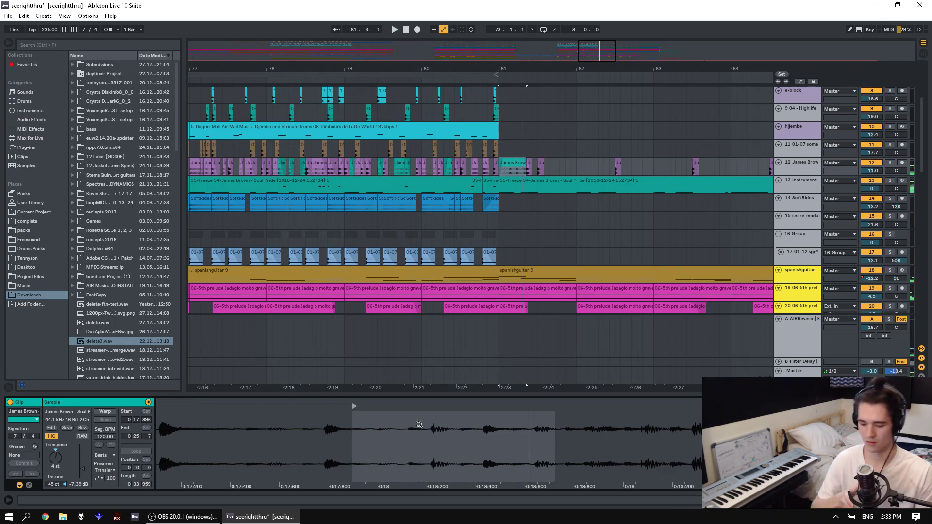
key(space)
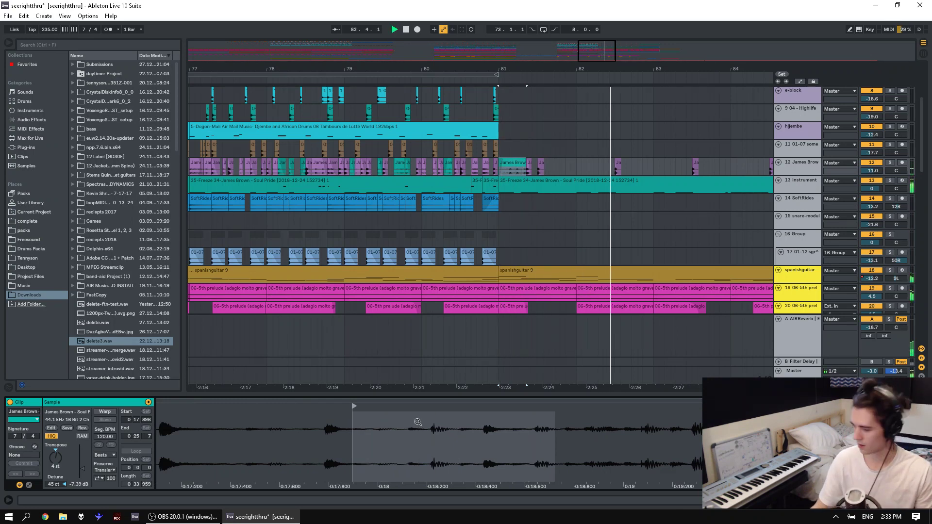
key(space)
key(space)
key(space)
key(space)
key(space)
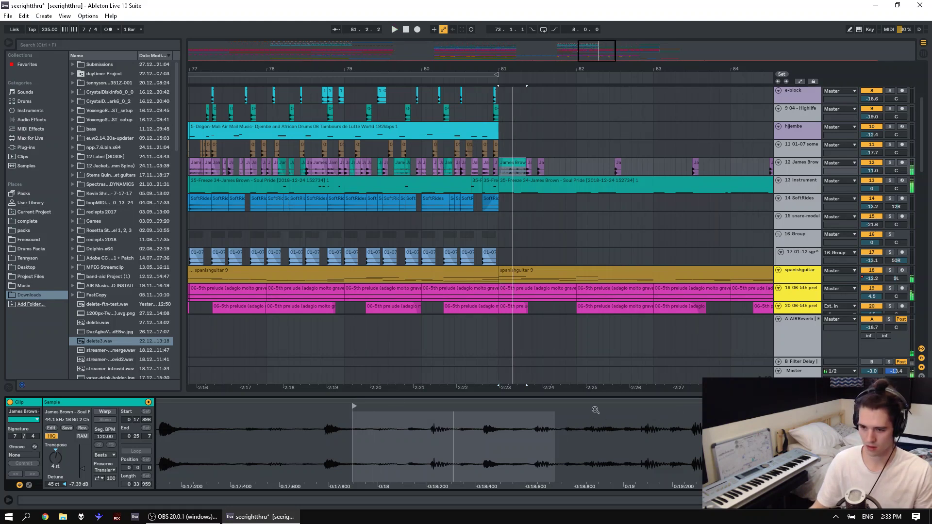
Raise the gain of the James Brown clip at 81.1.1 to 0.19 dB and play it.
drag(517, 69, 517, 69)
scroll(519, 167, up, 5)
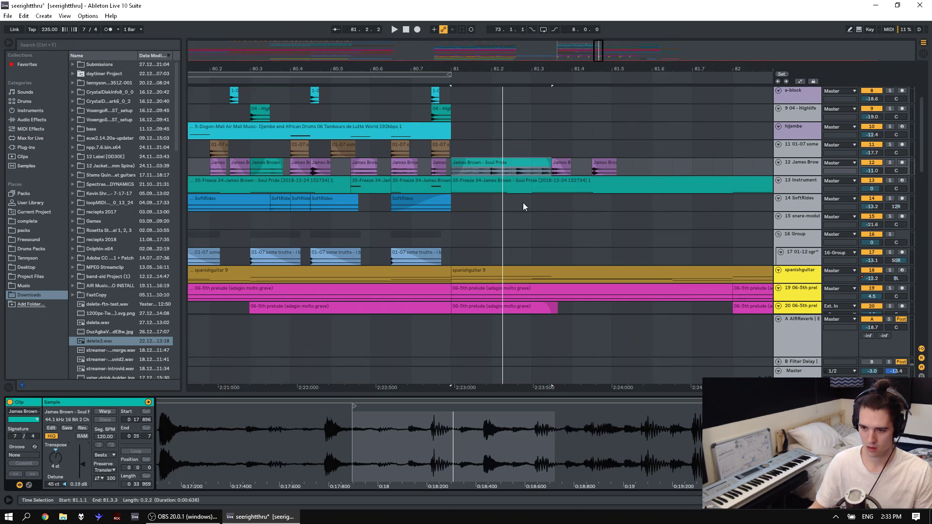
click(517, 161)
key(space)
key(space)
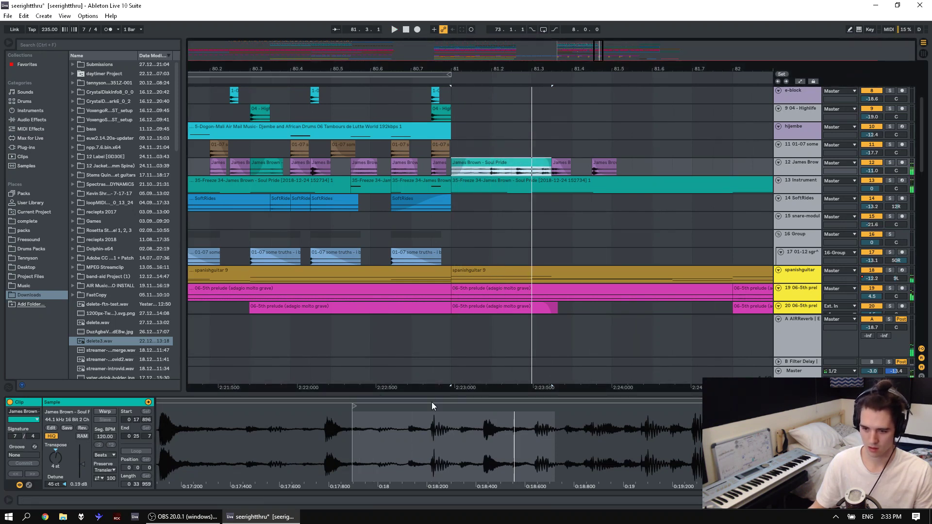
Set the James Brown clip's sample start to 0:18:210 and its end to 0:18:379, and play the shortened clip.
drag(355, 406, 433, 406)
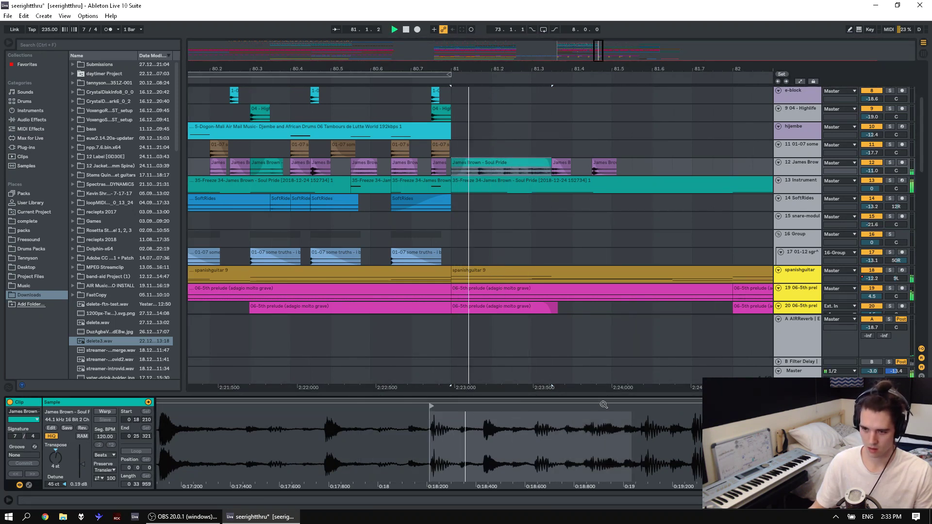
drag(662, 428, 663, 340)
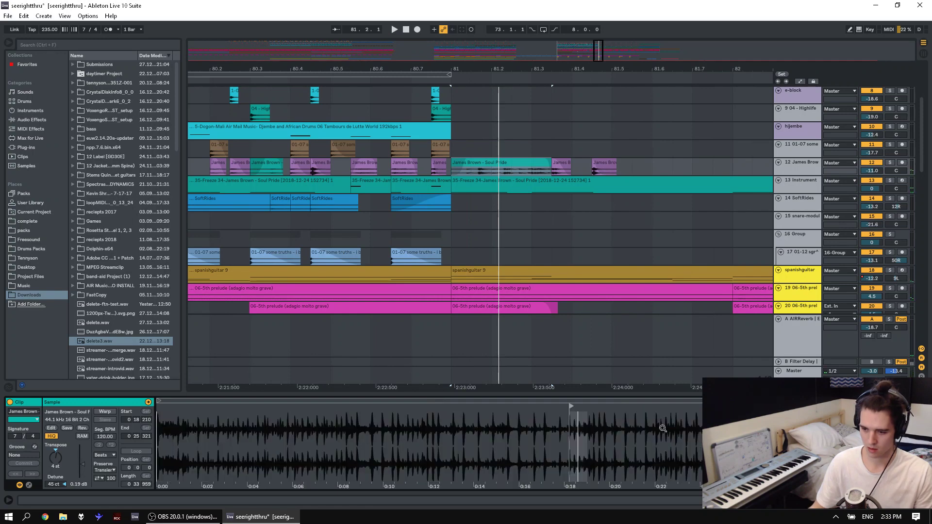
mouse_move(729, 406)
mouse_down()
mouse_move(565, 415)
mouse_move(563, 476)
mouse_up()
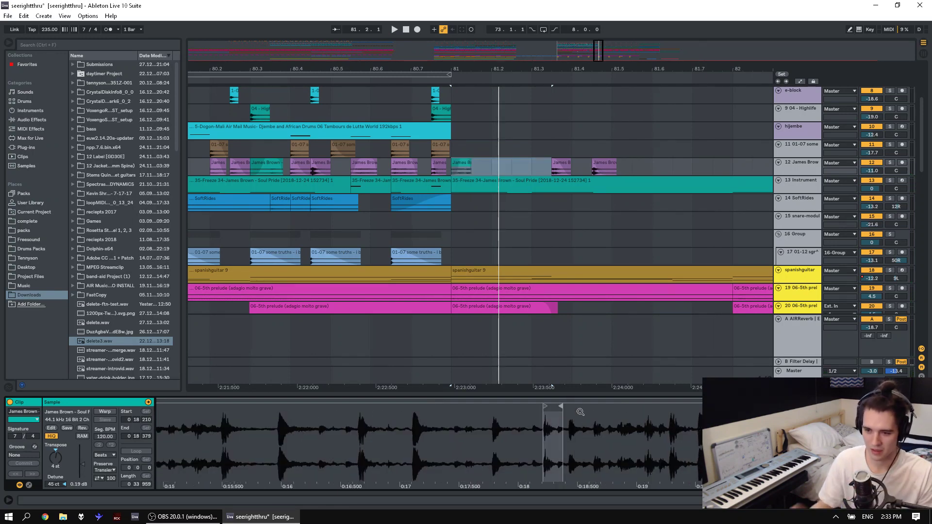
key(space)
key(space)
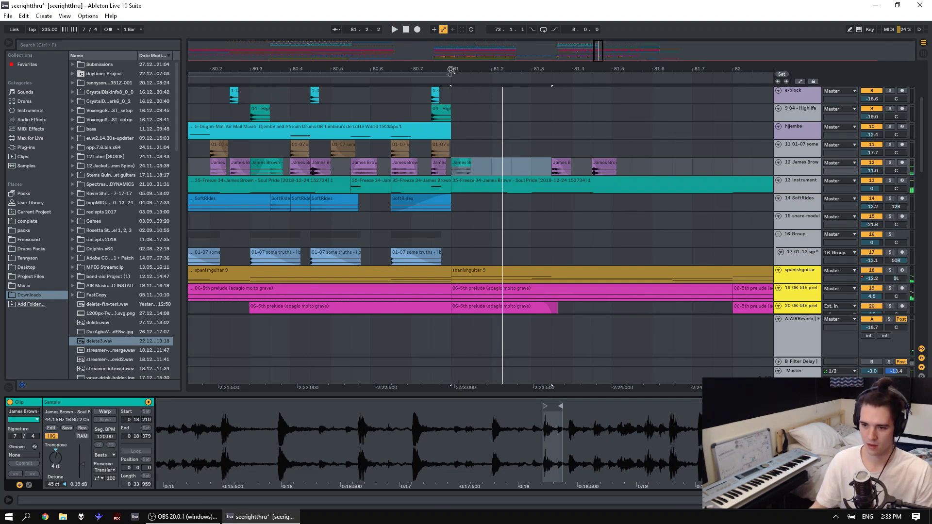
Enlarge track 12 and remove the fade-in from the shortened James Brown clip at 81.1.1.
drag(450, 69, 472, 116)
click(480, 161)
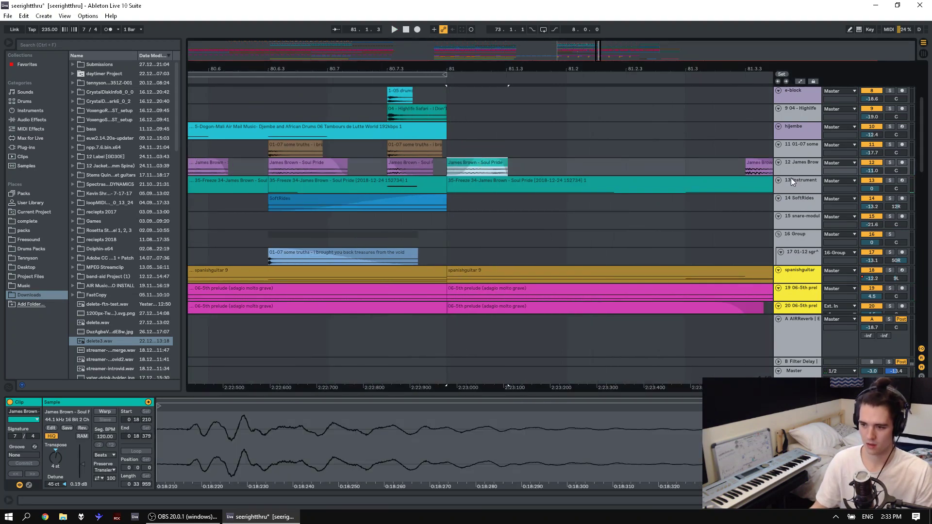
drag(790, 189, 791, 193)
click(507, 186)
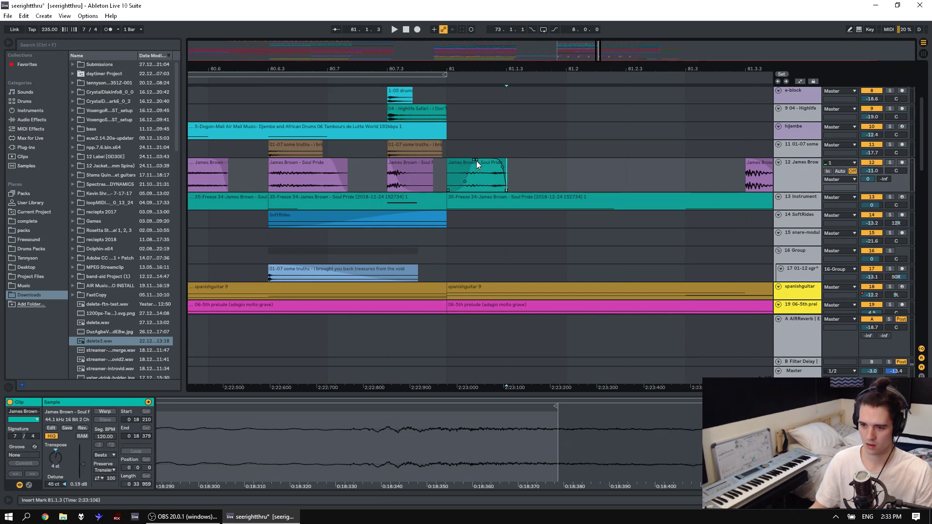
click(448, 164)
Cut the James Brown clip from 81.1.1 and paste it at 81.2 on track 12.
key(ctrl+x)
click(438, 179)
key(space)
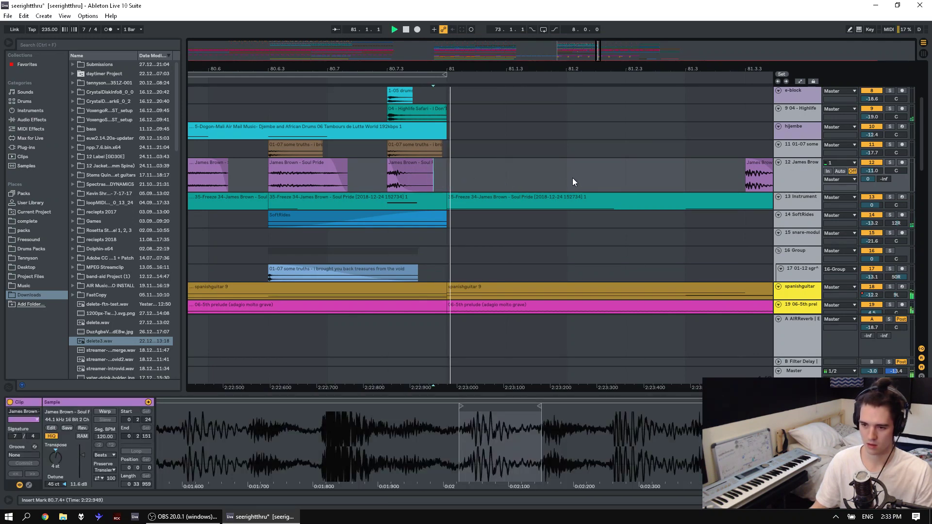
click(568, 177)
key(space)
key(ctrl+v)
Play the song from 80.6.1 to hear the James Brown clip at its new position.
click(446, 176)
click(231, 101)
key(space)
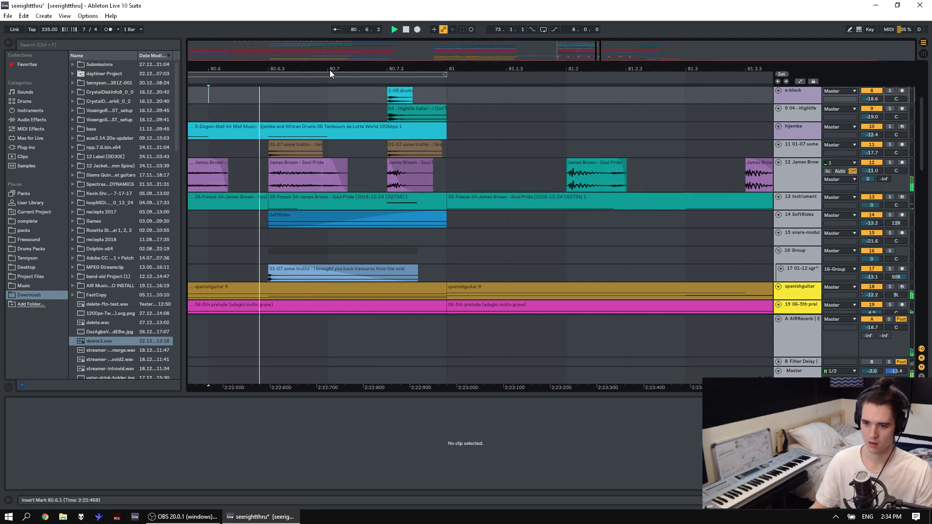
key(space)
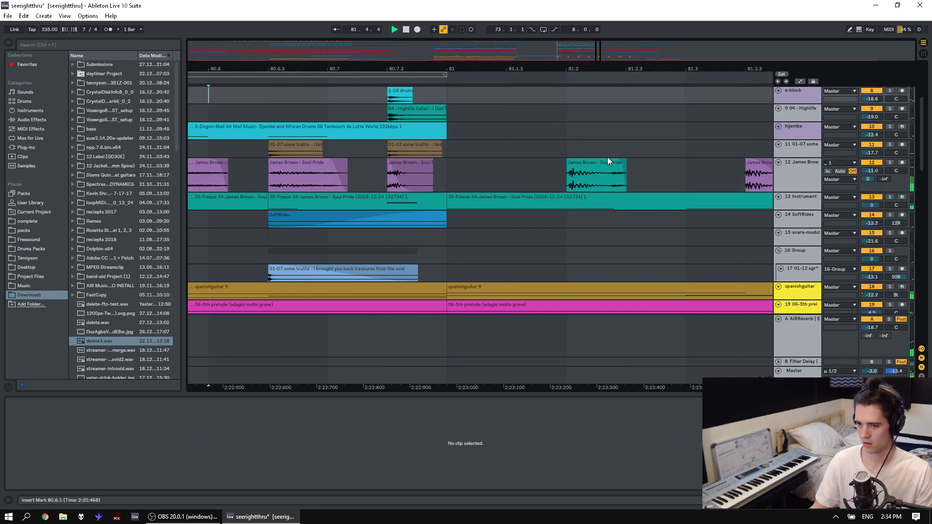
key(space)
Split the James Brown clip at 81.2 near its end, move the tail to 81.2.3, and play from 81.1.1.
click(610, 185)
drag(615, 171, 628, 169)
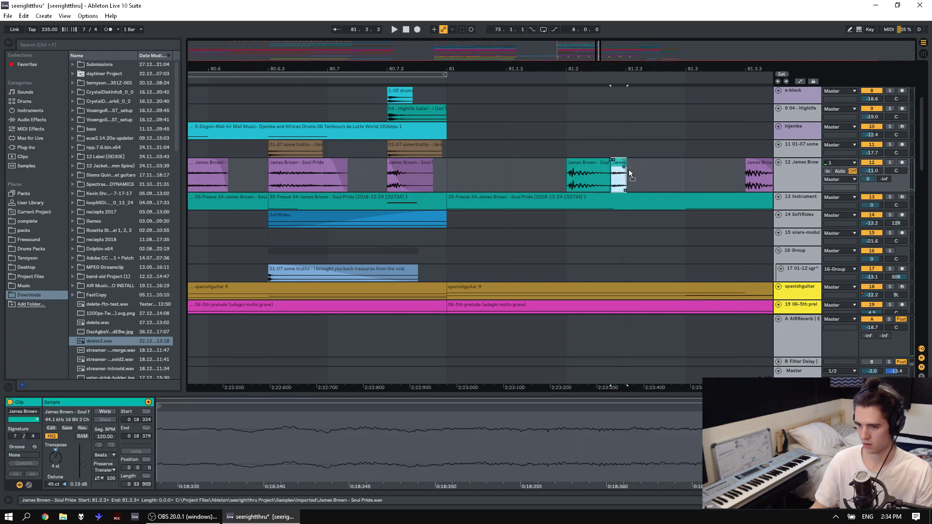
click(464, 175)
key(space)
key(space)
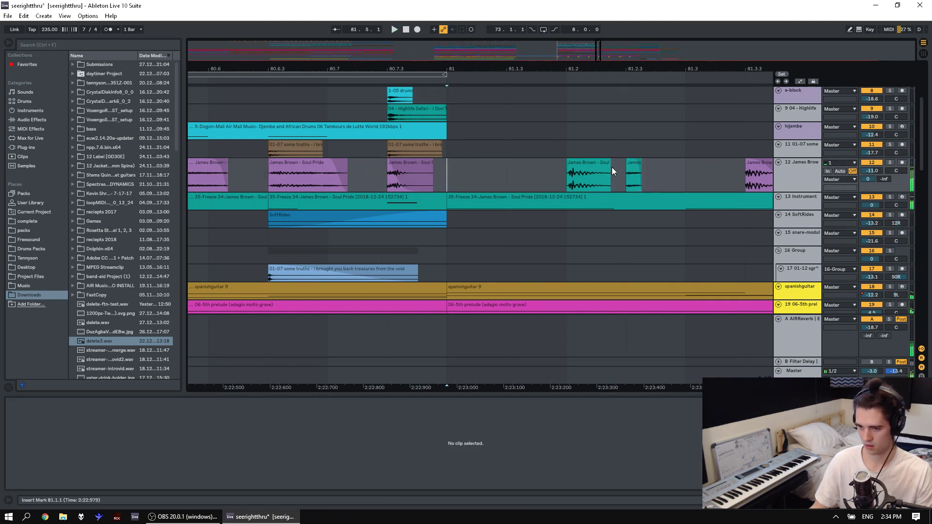
Add a short fade-out to the James Brown clip at 81.2 and play from 81.1.1.
click(607, 164)
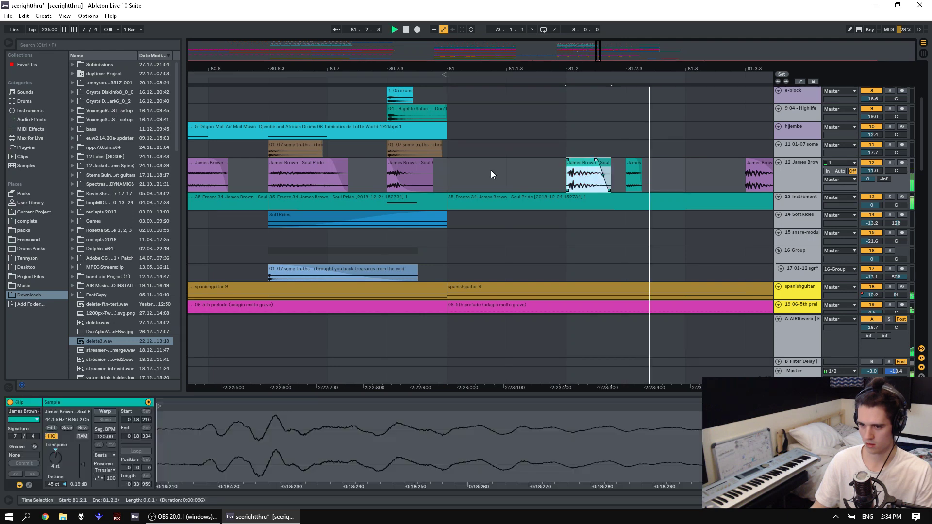
key(space)
click(463, 173)
key(space)
key(space)
drag(609, 160, 565, 170)
key(space)
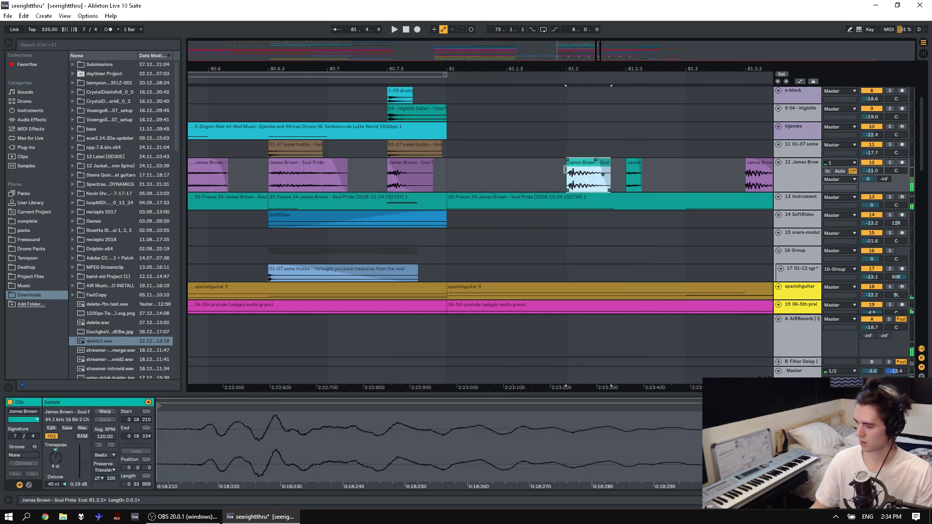
Play from 81.1.3 and paste a copy of the James Brown clip there on track 12.
click(506, 171)
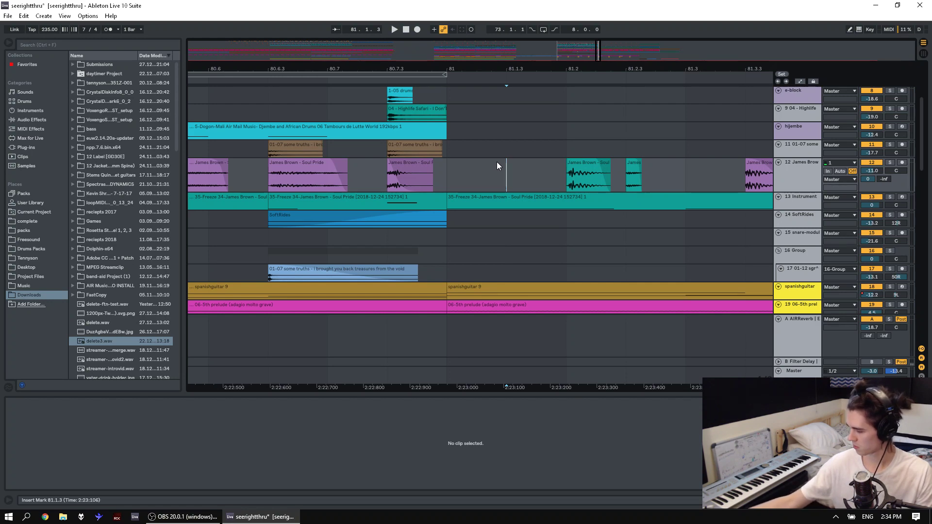
key(space)
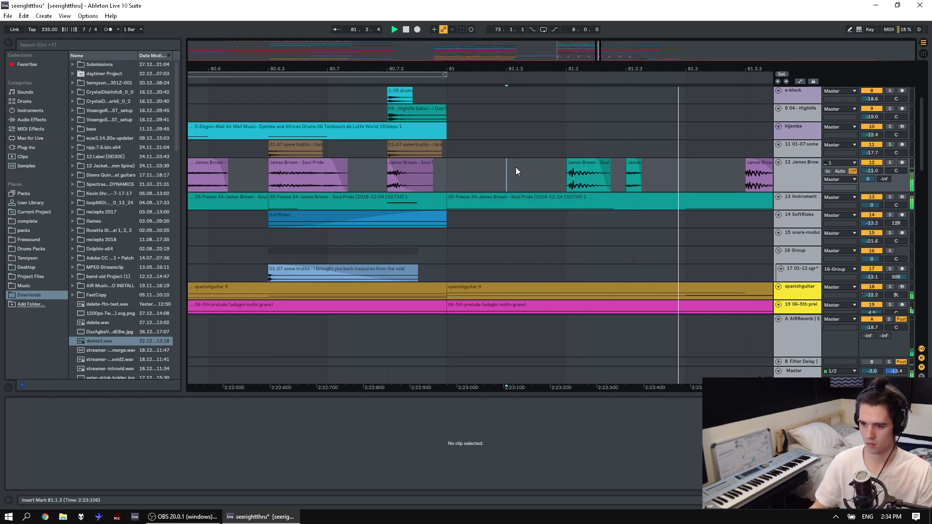
key(ctrl+v)
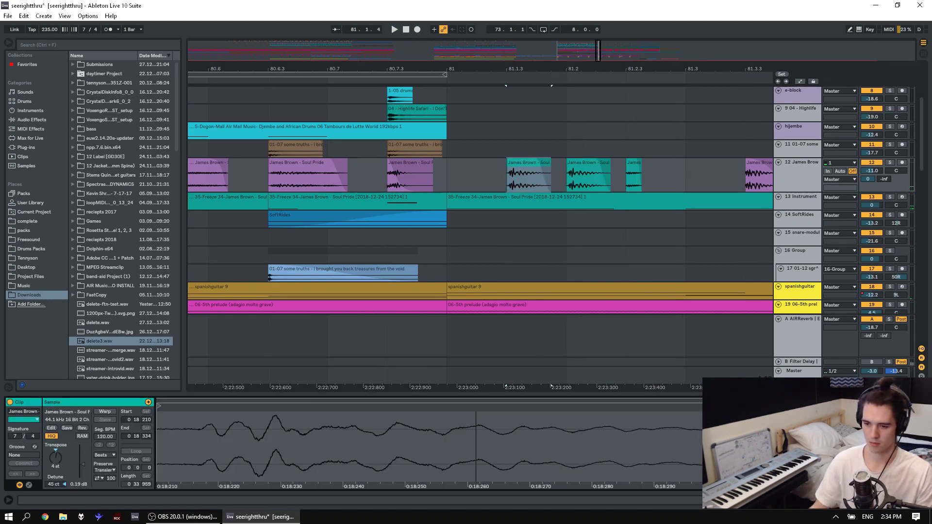
Try a sample section from 0:19:375 to 0:19:499 for the clip at 81.1.3 and play it.
key(space)
mouse_move(588, 412)
mouse_down()
mouse_move(607, 415)
mouse_move(449, 406)
mouse_move(545, 412)
mouse_move(505, 435)
mouse_up()
key(space)
key(space)
key(space)
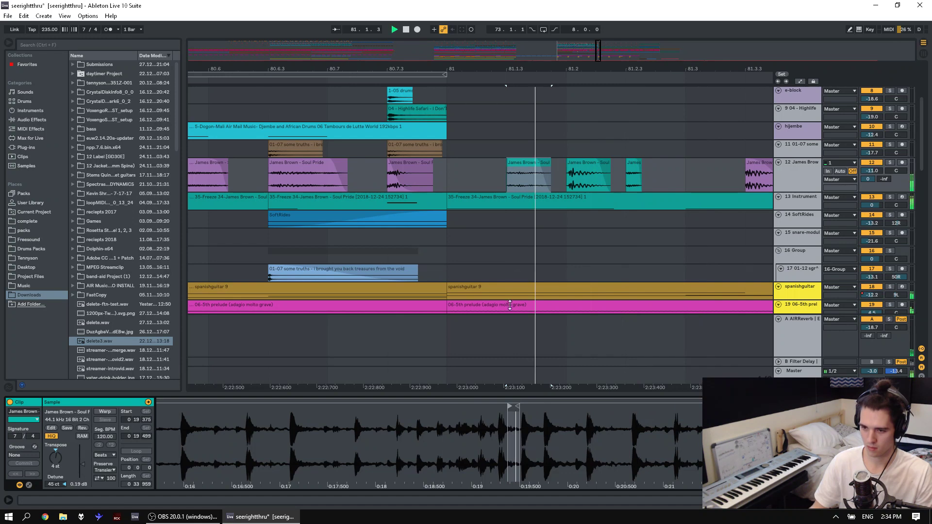
click(450, 179)
click(527, 162)
key(space)
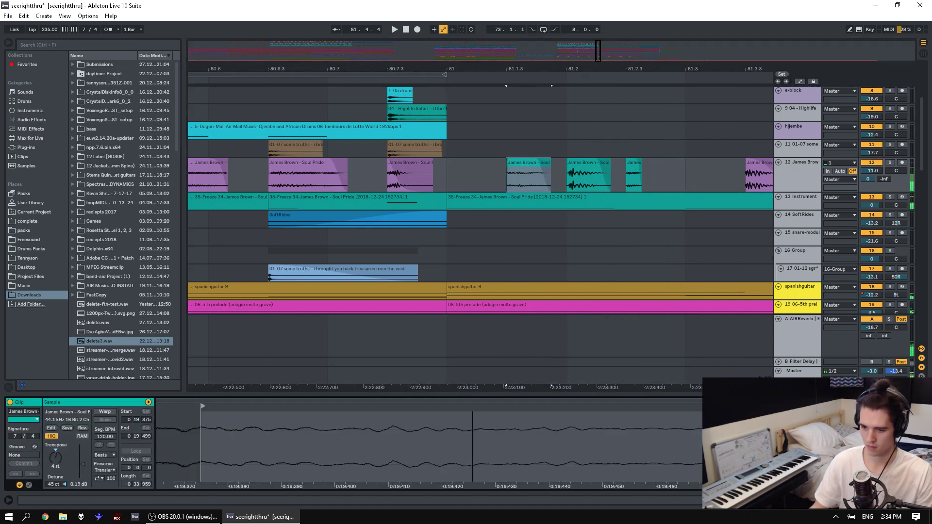
Set the sample start of the clip at 81.1.3 to 0:19:184 and its end to 0:19:281, auditioning the new section.
double_click(541, 421)
drag(596, 415, 569, 476)
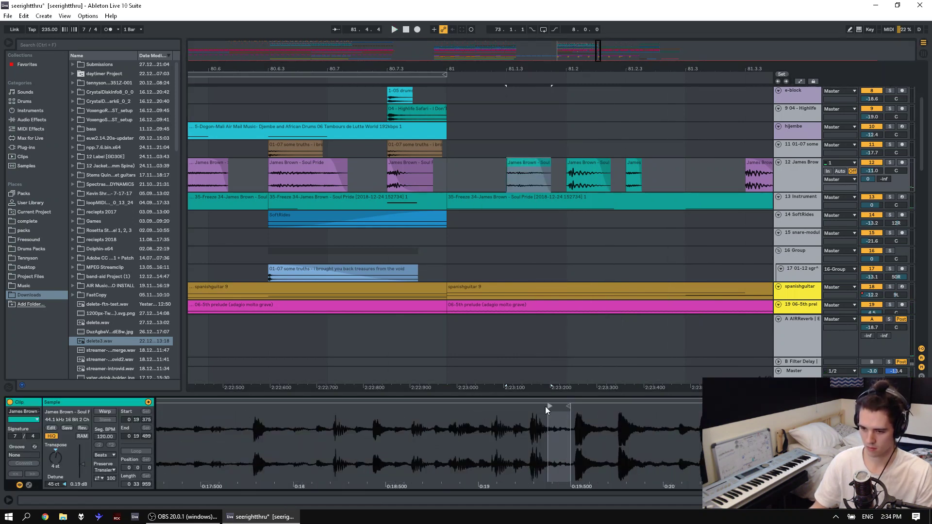
drag(529, 409, 531, 456)
key(space)
key(space)
drag(575, 406, 554, 408)
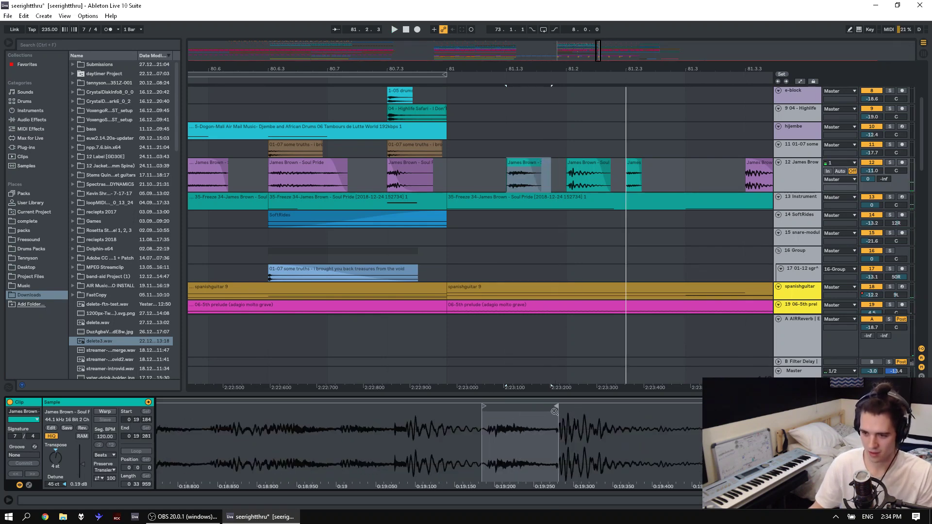
Add a fade-in and a fade-out to the short James Brown clip at 81.1.3.
click(510, 162)
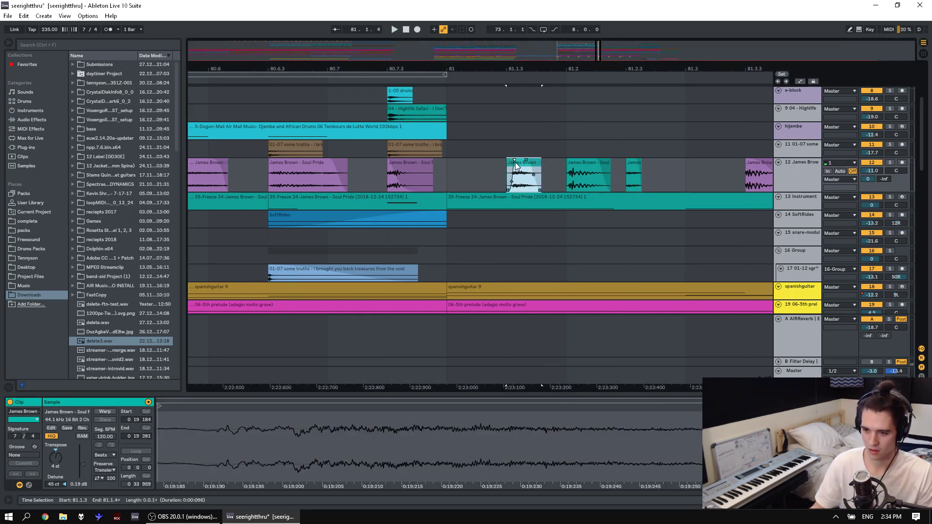
drag(511, 162, 514, 180)
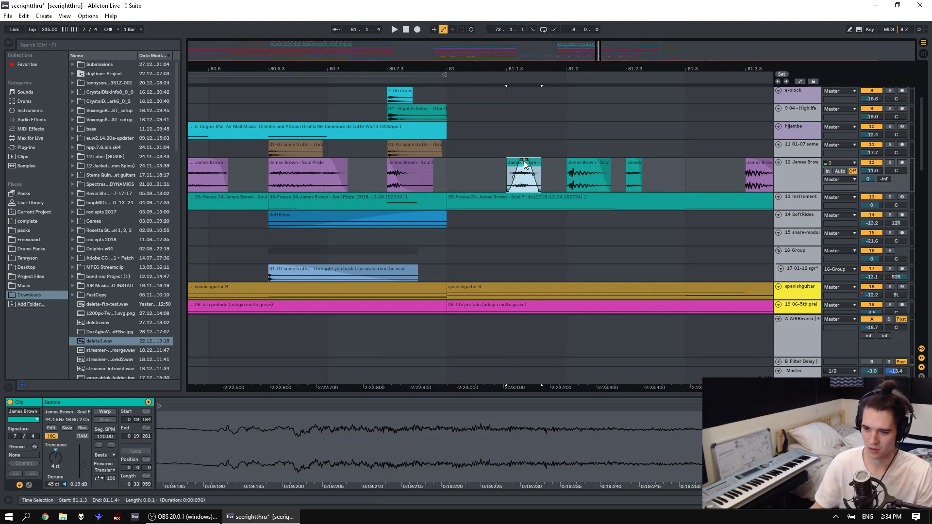
click(478, 167)
click(517, 164)
click(476, 174)
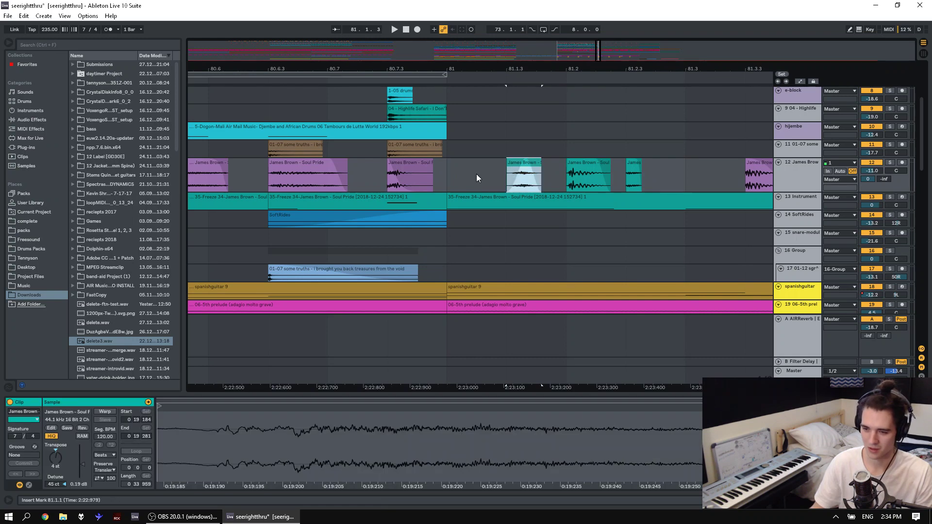
Move the short James Brown clip from 81.1.3 up against the clip at 81.2 and play the result from bar 81.
click(477, 170)
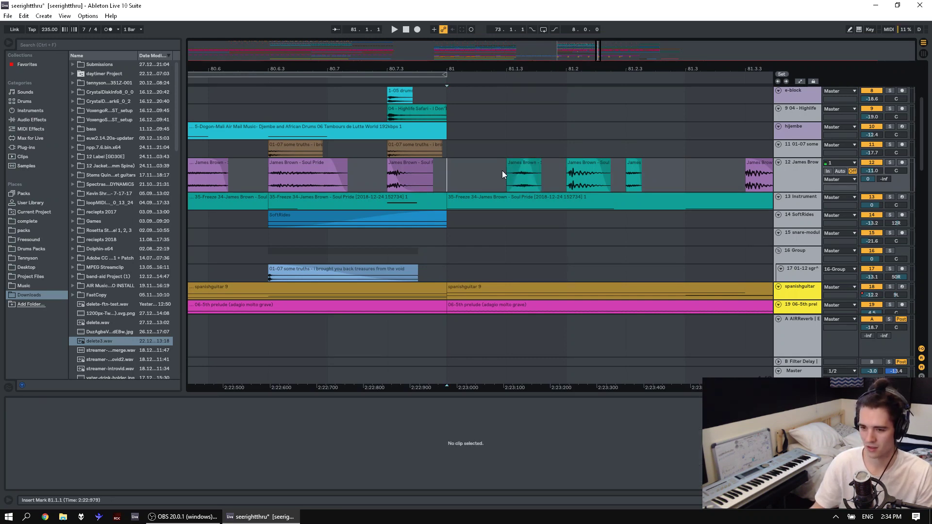
mouse_move(521, 163)
mouse_down()
mouse_move(490, 170)
mouse_move(549, 170)
mouse_up()
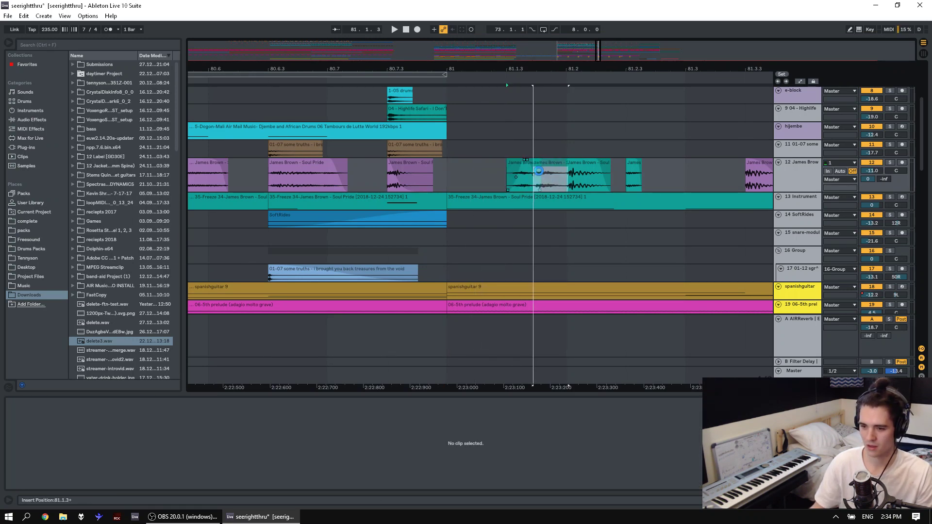
click(444, 172)
key(space)
key(space)
Replace the clip at 81.2 with the short James Brown clip, extending its sample end to 0:19:313, and play it.
click(562, 164)
click(573, 164)
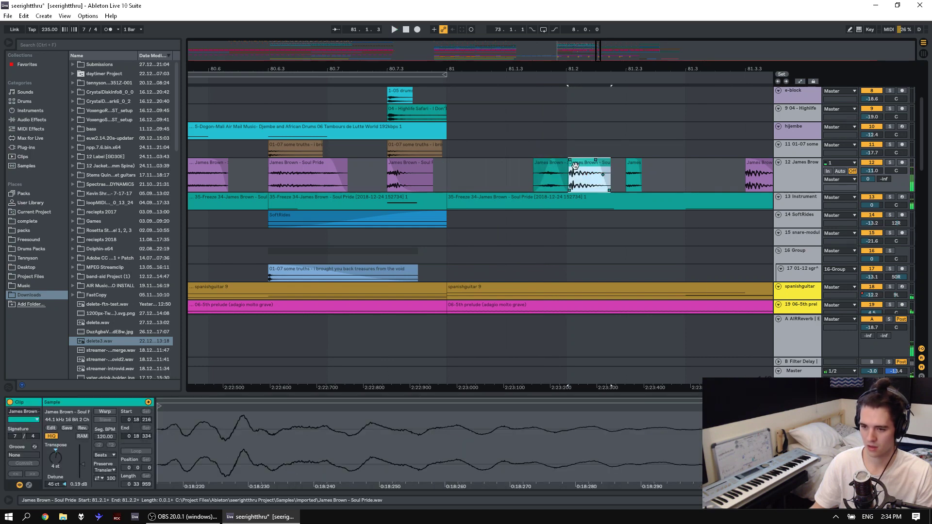
key(Delete)
drag(553, 163, 612, 172)
click(475, 173)
key(space)
key(space)
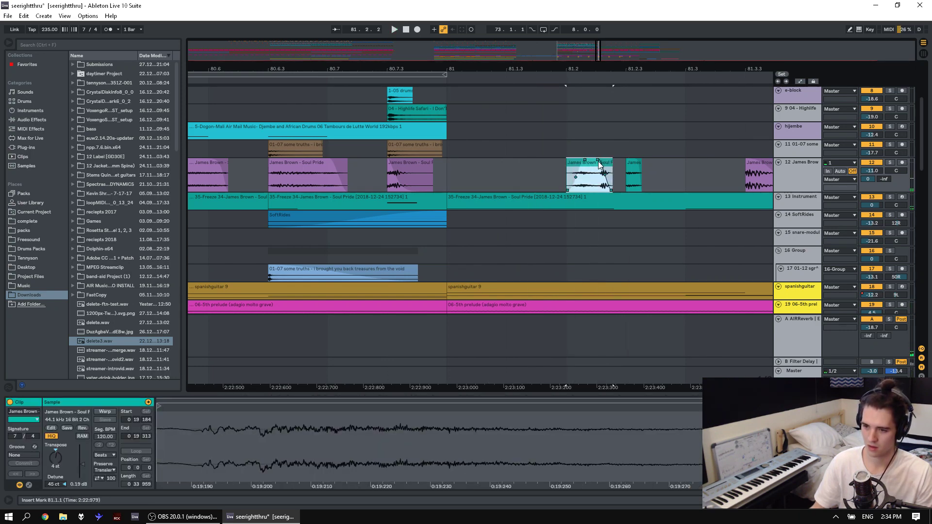
Lengthen the fade-out of the short clip at 81.2.1 and move the clip to 81.3.1 on track 12.
double_click(600, 177)
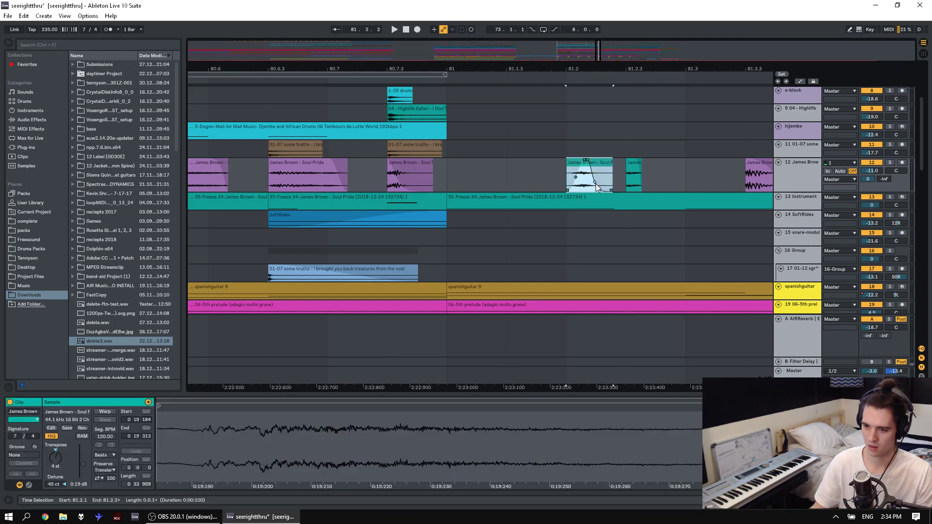
click(546, 175)
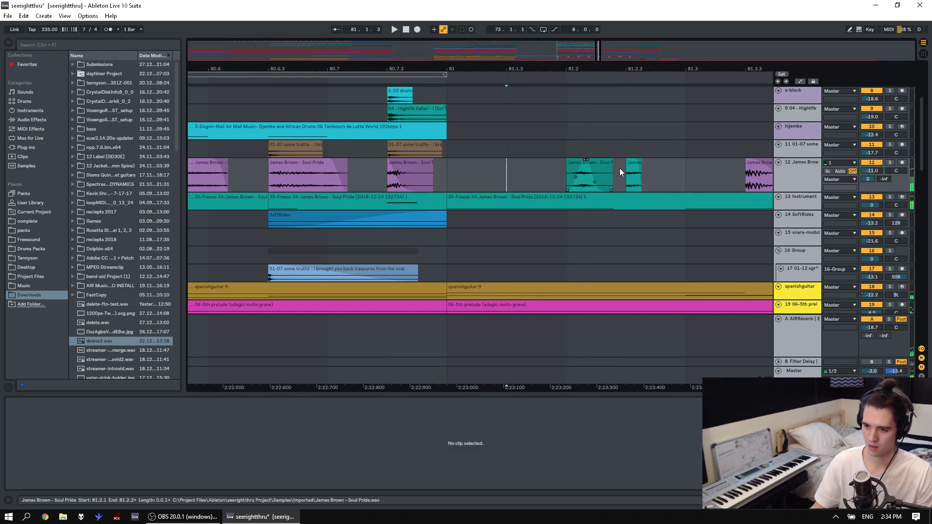
click(578, 167)
key(ctrl+x)
click(676, 173)
key(ctrl+v)
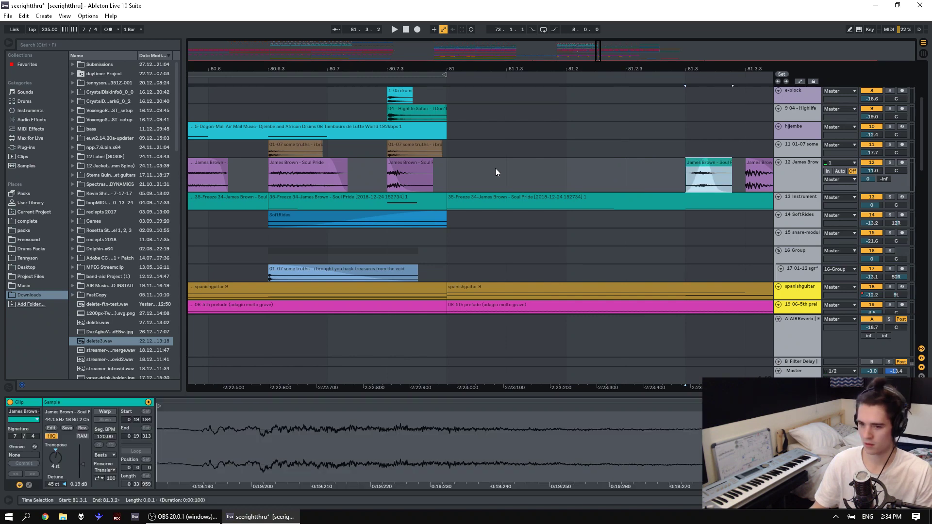
Play the pattern from bar 81 and move the purple James Brown clip from 81.3.3 to 81.4.1.
click(495, 172)
key(space)
key(minus)
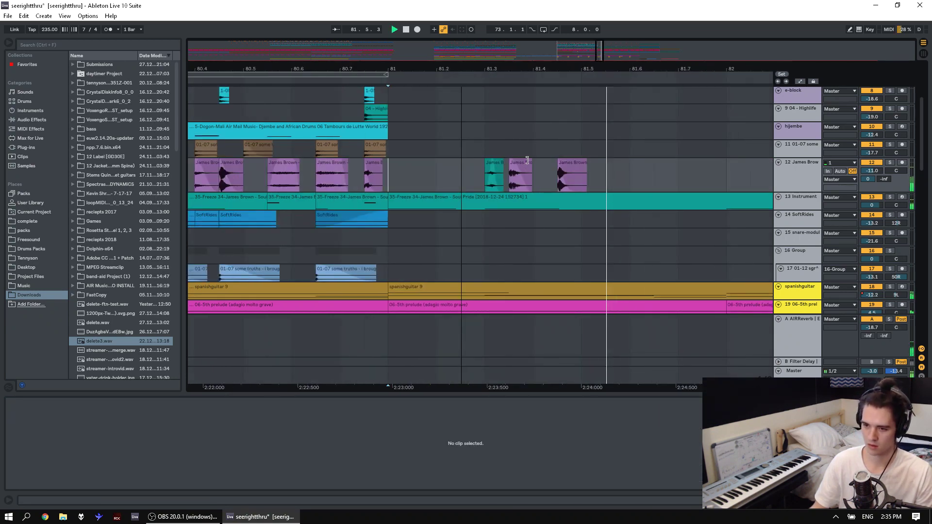
click(520, 163)
key(space)
key(ctrl+x)
click(535, 173)
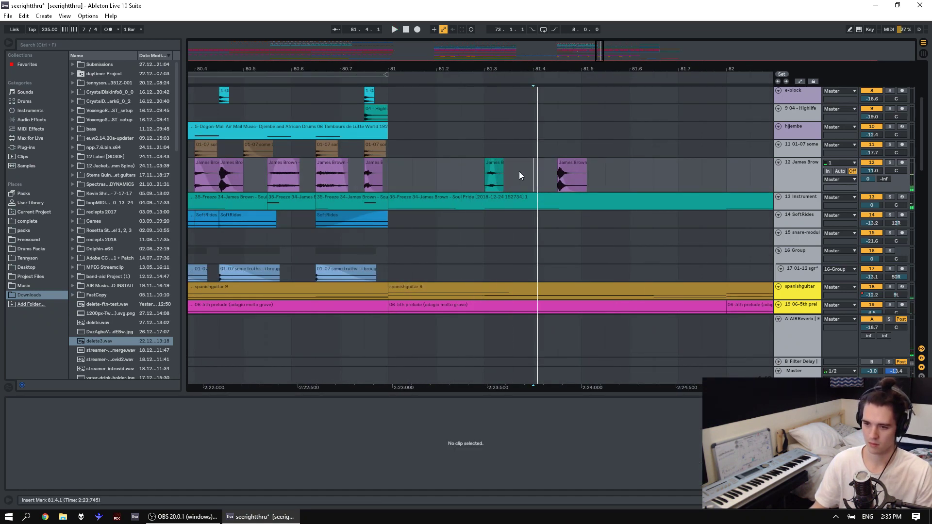
key(ctrl+v)
Play the arrangement repeatedly from the James Brown clip at 81.4.1 to check its timing.
key(space)
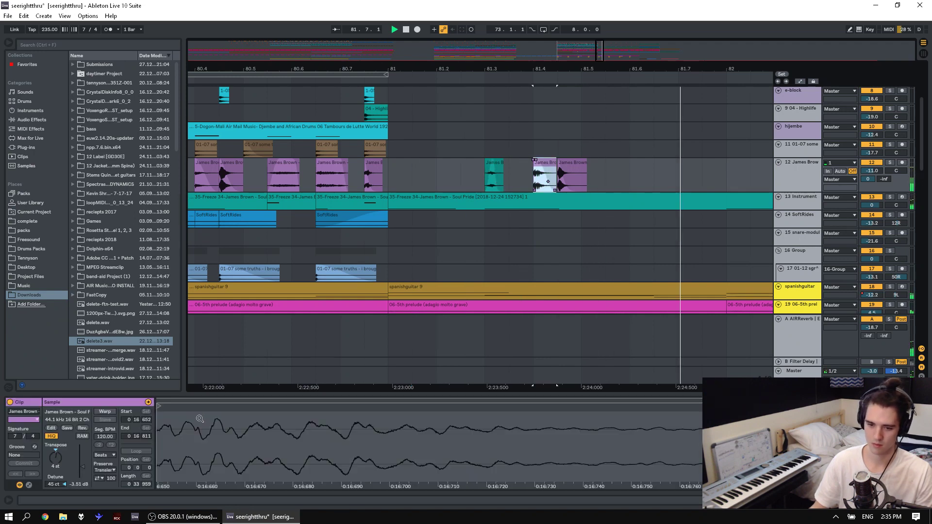
key(space)
key(space)
key(space)
key(space)
key(space)
key(space)
key(space)
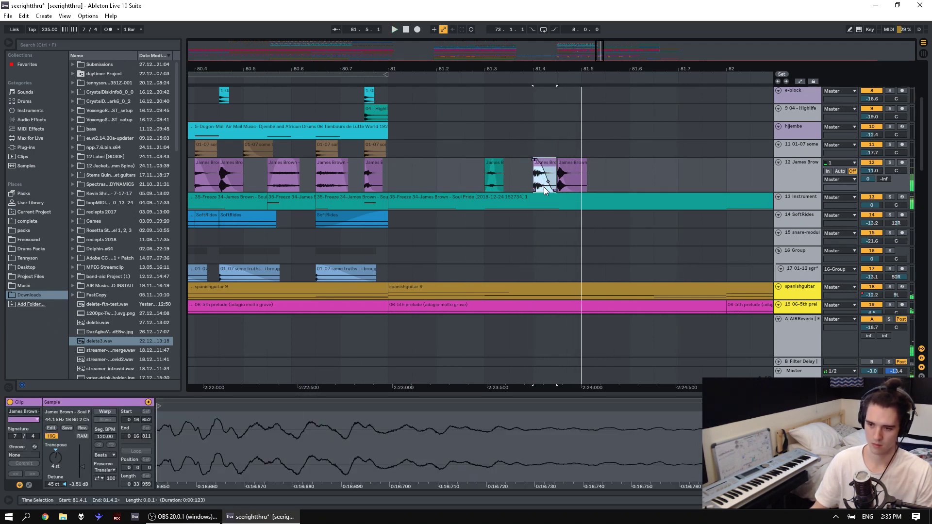
Move the teal James Brown clip from 81.3.1 to 81.3.3 and play the pattern from 81.2.
click(516, 168)
key(ctrl+v)
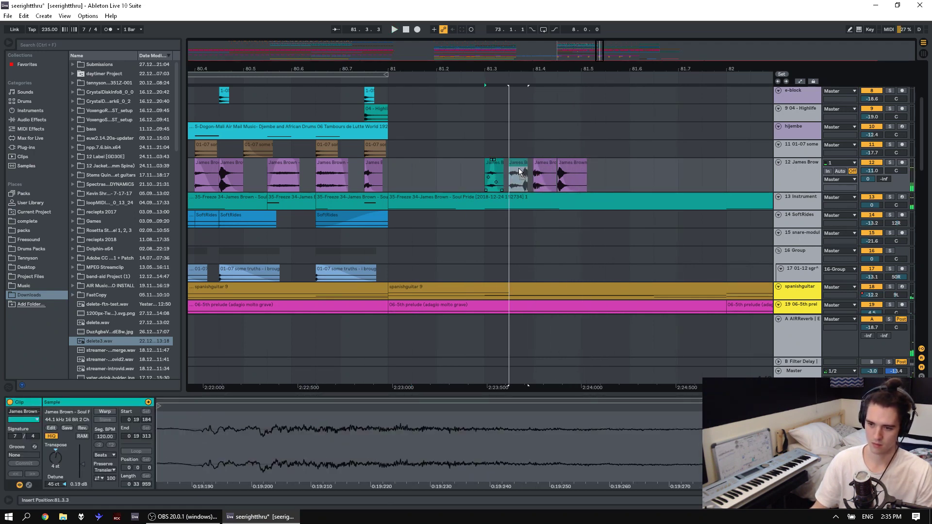
drag(518, 167, 519, 170)
click(441, 174)
key(space)
click(518, 160)
key(space)
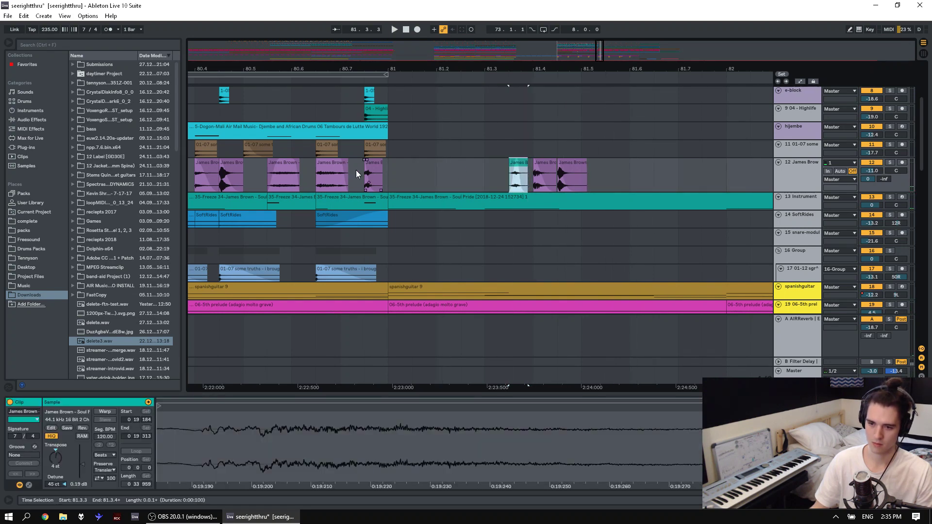
Copy the James Brown clip at 80.6.3 to 81.2.1 and play from bar 81.
click(333, 170)
key(ctrl+c)
click(434, 172)
key(ctrl+v)
click(387, 174)
key(space)
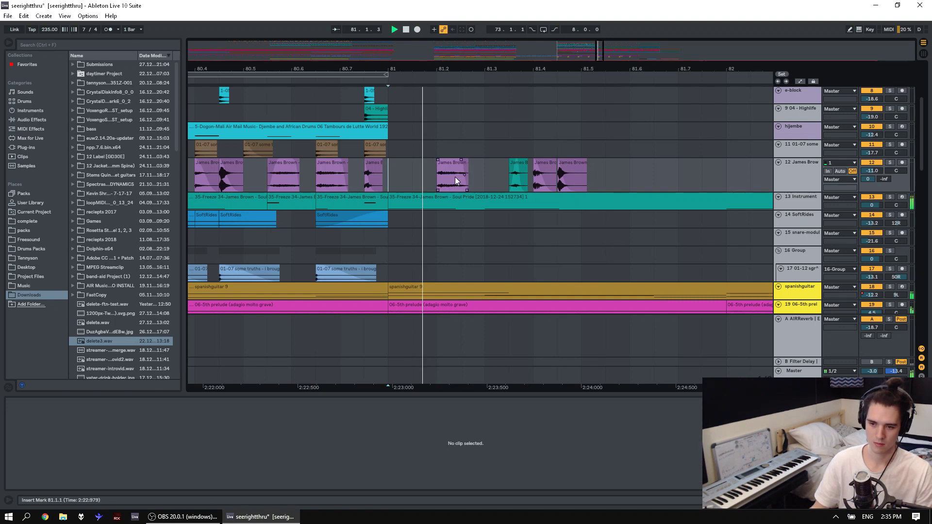
Try a sample section from 0:11:630 to 0:11:851 for the clip at 81.2.1, play it and undo the change.
click(455, 178)
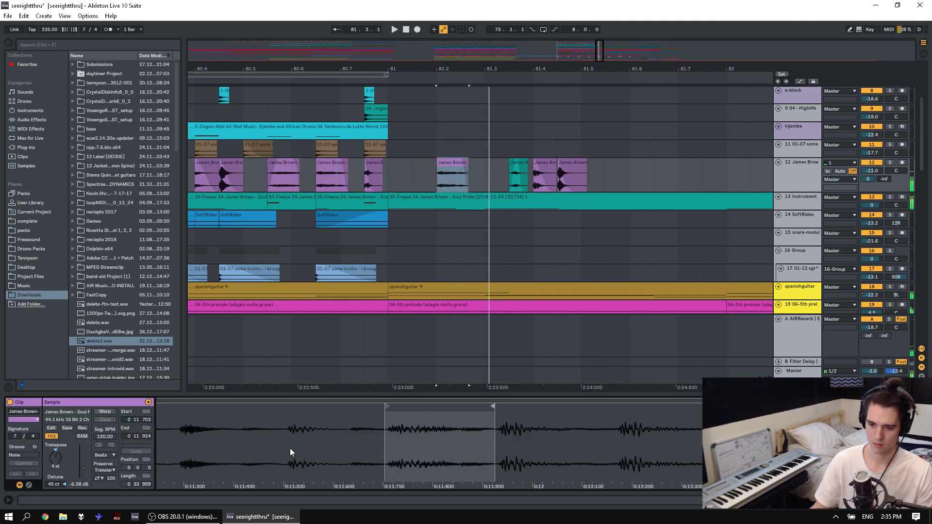
key(space)
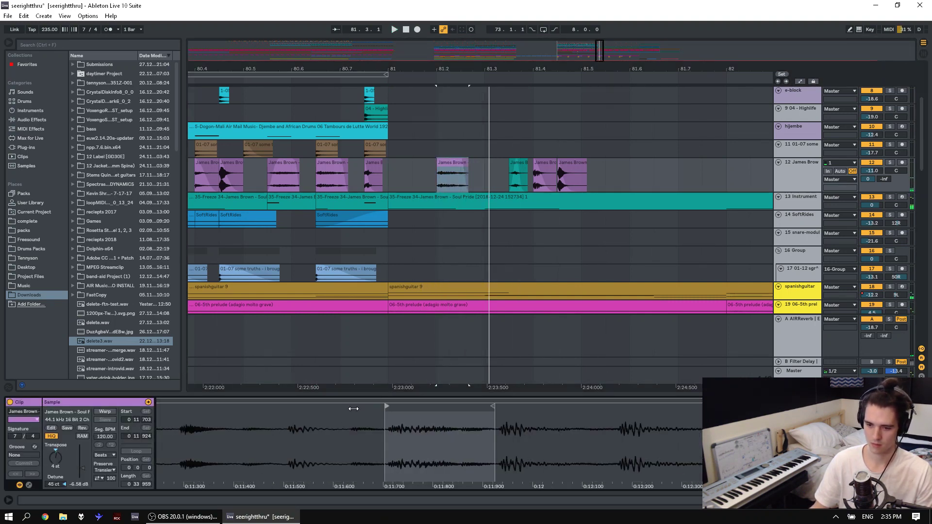
drag(353, 409, 349, 409)
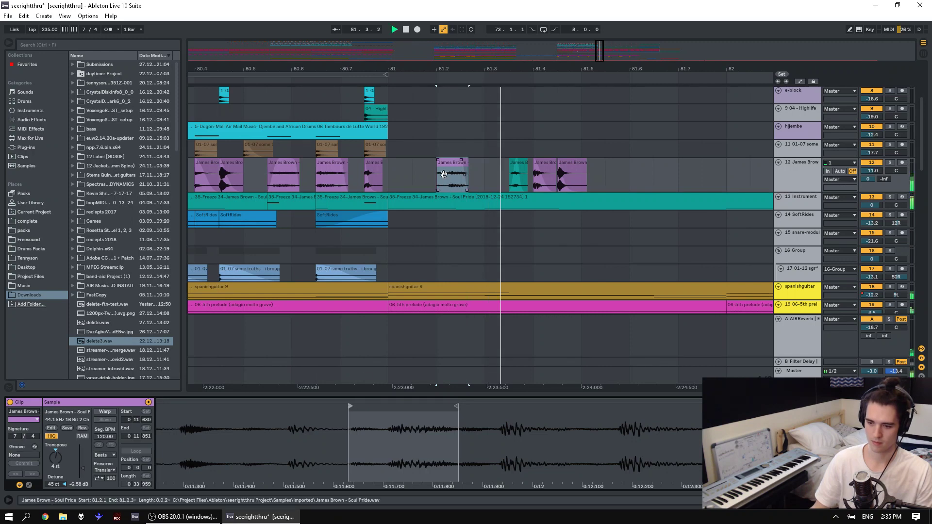
key(space)
key(ctrl+z)
Move the clip from 81.2.1 up against the teal clip at 81.3.3 and trim its start to 81.3.1.
drag(452, 172, 492, 173)
click(439, 176)
key(space)
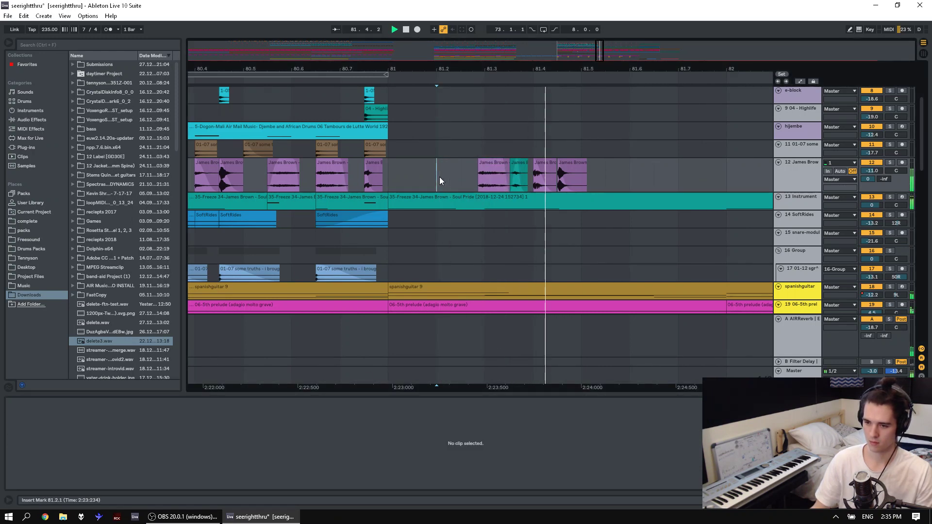
click(487, 174)
key(space)
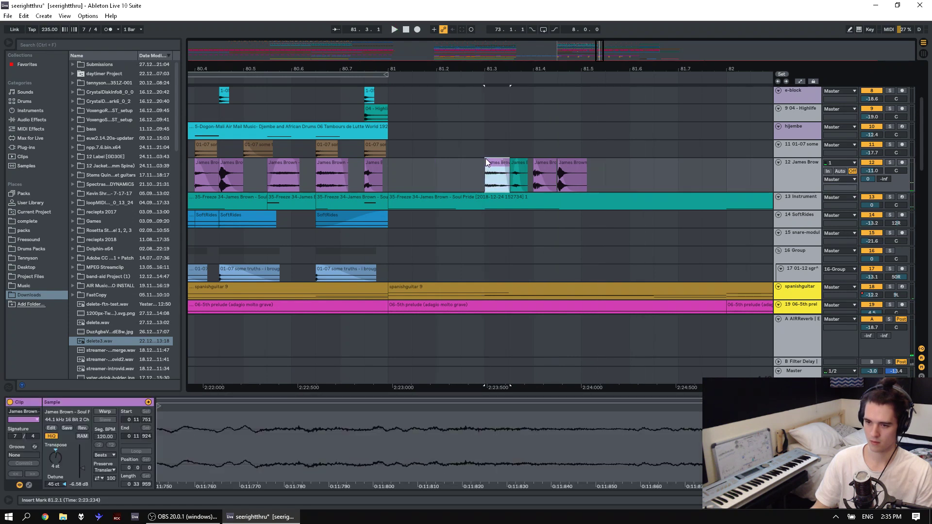
Adjust the fades of the trimmed James Brown clip at 81.3.1 while playing it.
click(487, 162)
key(space)
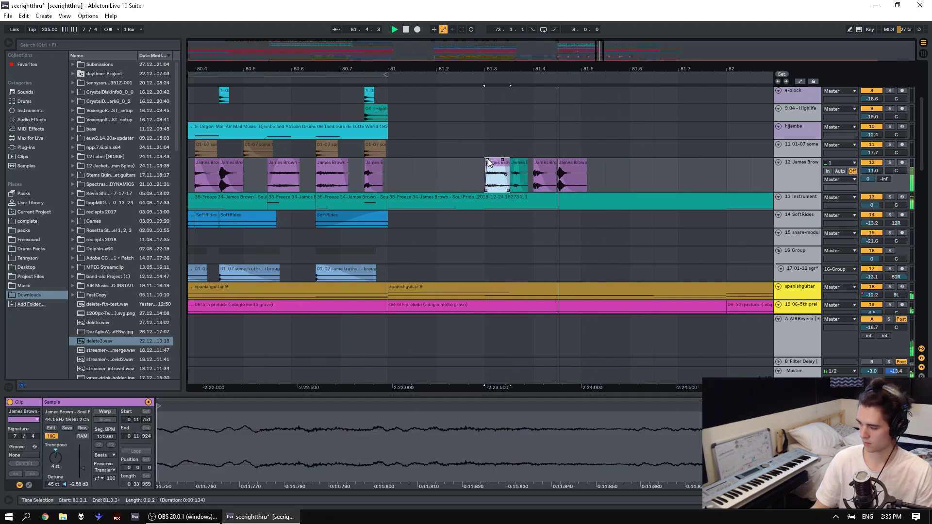
key(space)
key(space)
key(space)
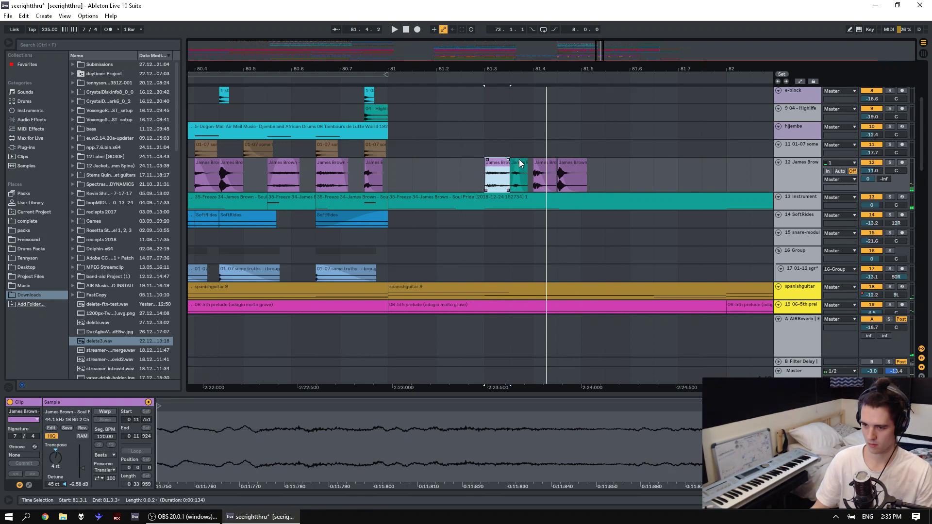
Crossfade the clip at 81.3.1 into the teal clip at 81.3.3 and adjust the fade-in of the clip at 81.4.1, playing both.
drag(518, 68, 502, 162)
key(space)
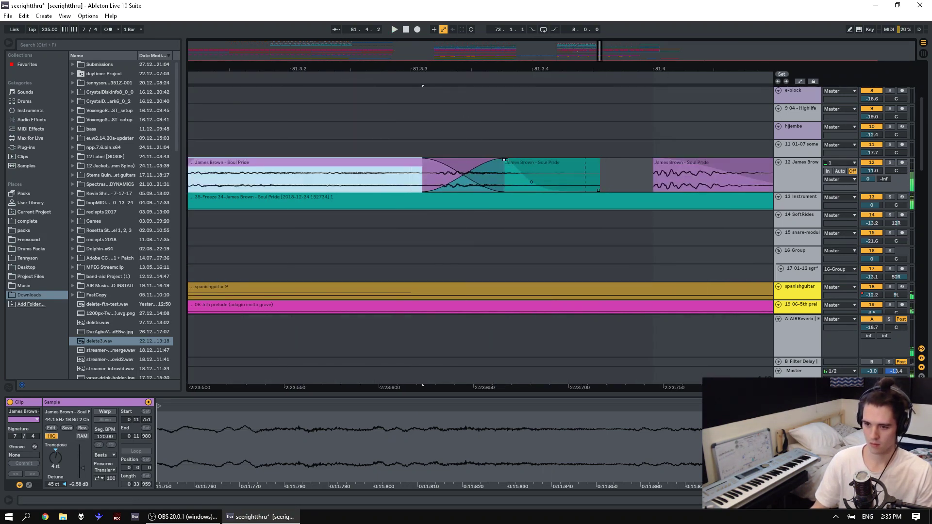
drag(463, 70, 463, 2)
key(space)
key(space)
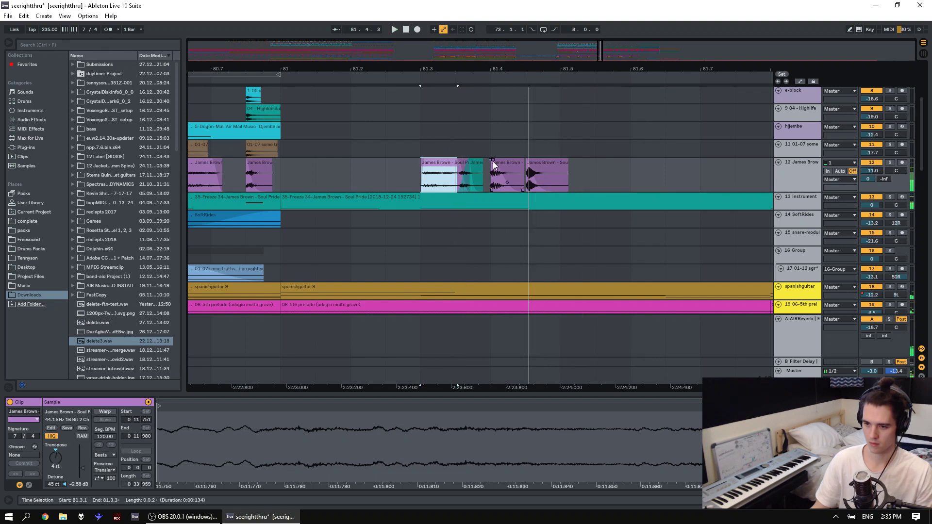
click(495, 161)
key(space)
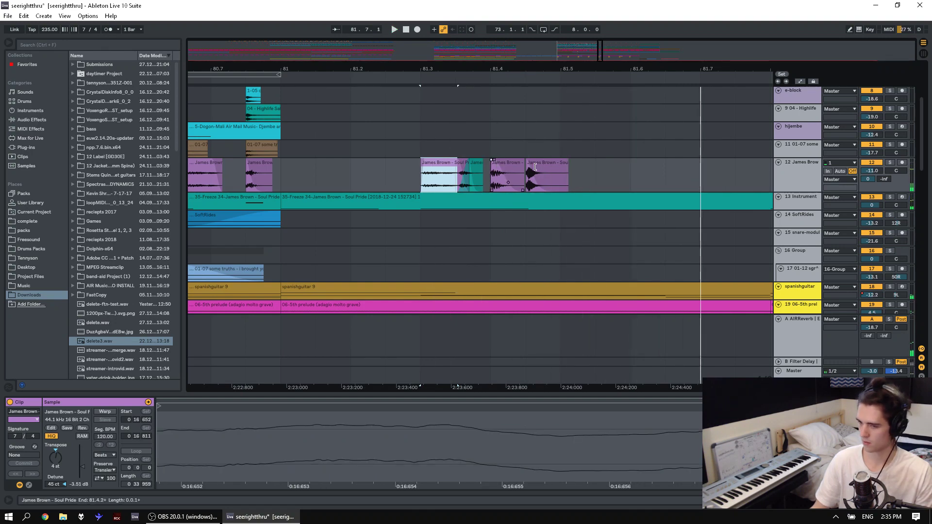
Try a sample section from 0:13:526 to 0:13:728 for the James Brown clip at 81.4.3 and play the pattern.
click(533, 162)
drag(394, 417, 394, 339)
drag(482, 428, 481, 480)
click(322, 421)
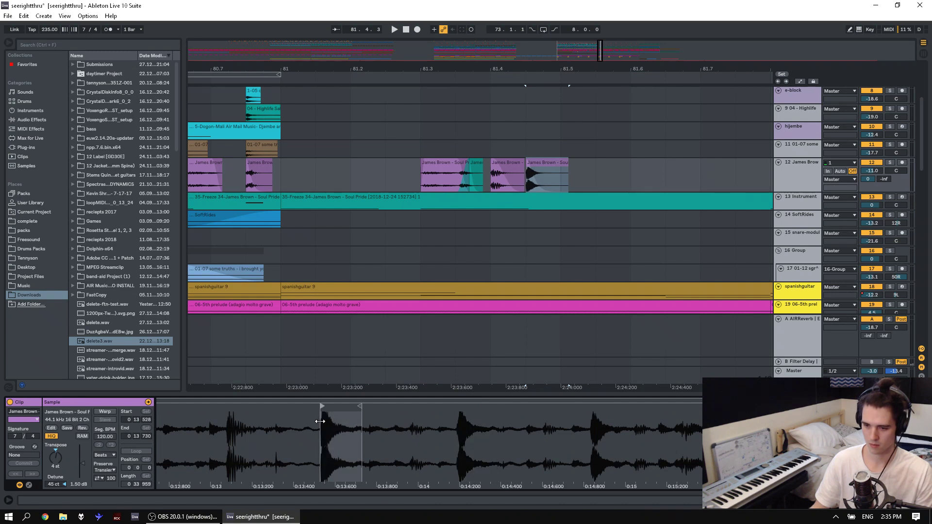
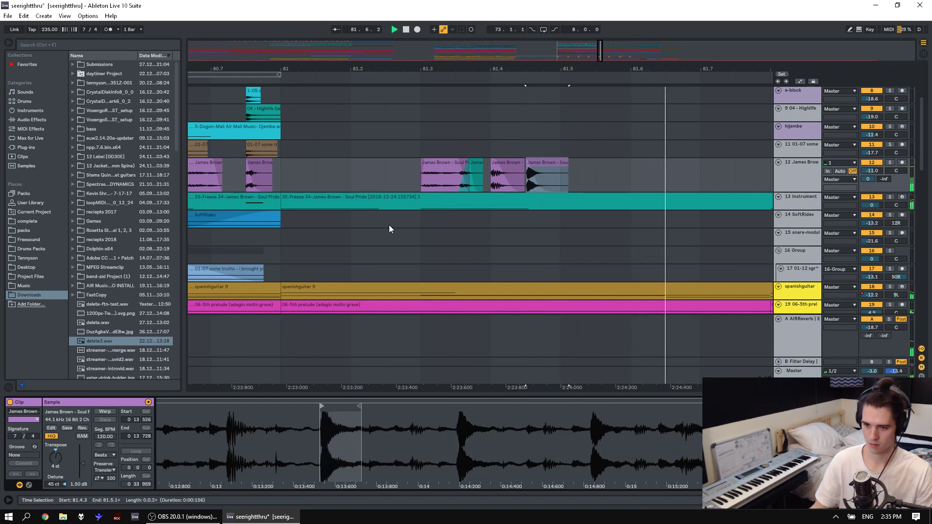
click(284, 179)
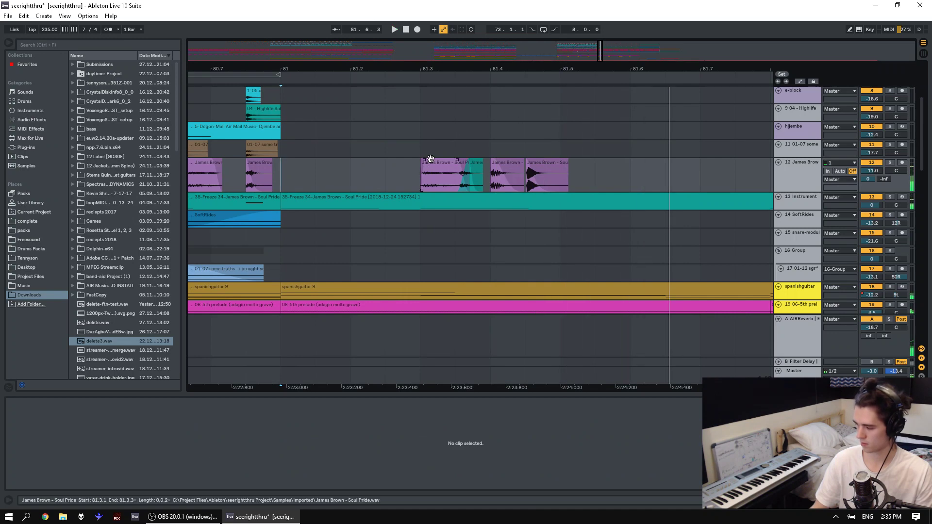
click(508, 145)
key(space)
key(space)
Copy the James Brown clip at 81.4.3 to 81.1.3 and play from bar 81.
click(534, 161)
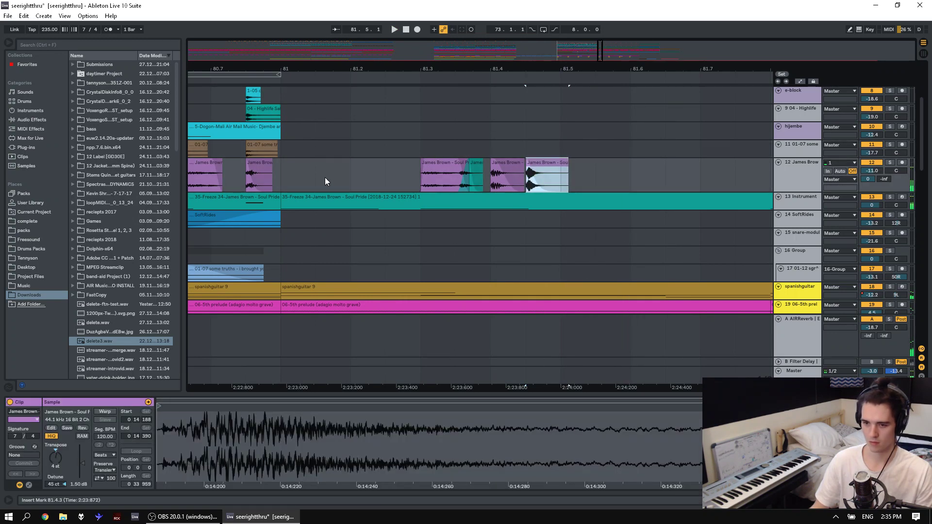
click(313, 178)
key(ctrl+v)
click(290, 169)
key(space)
Set the sample section of the clip at 81.1.3 to start at 0:15:229 and end at 0:15:431, auditioning different sections.
drag(341, 71, 342, 49)
click(339, 169)
key(space)
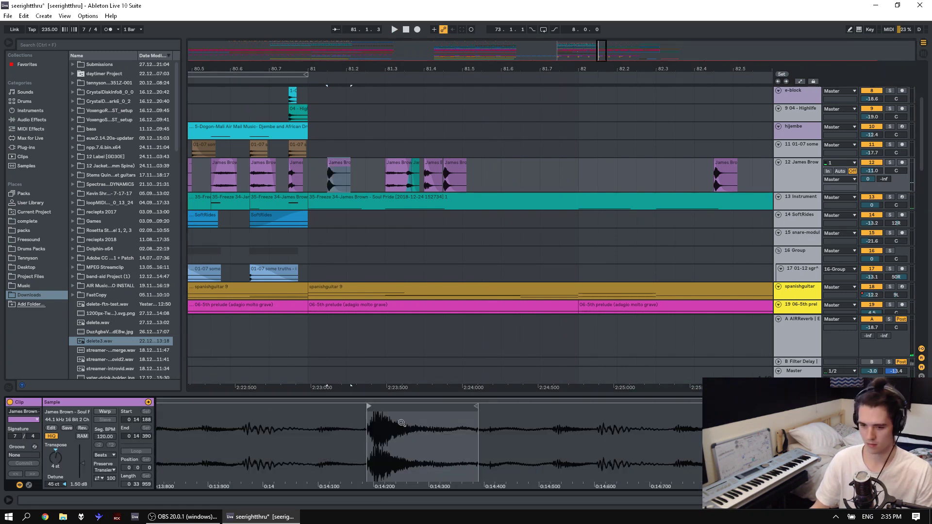
key(space)
drag(411, 411, 786, 423)
key(space)
key(space)
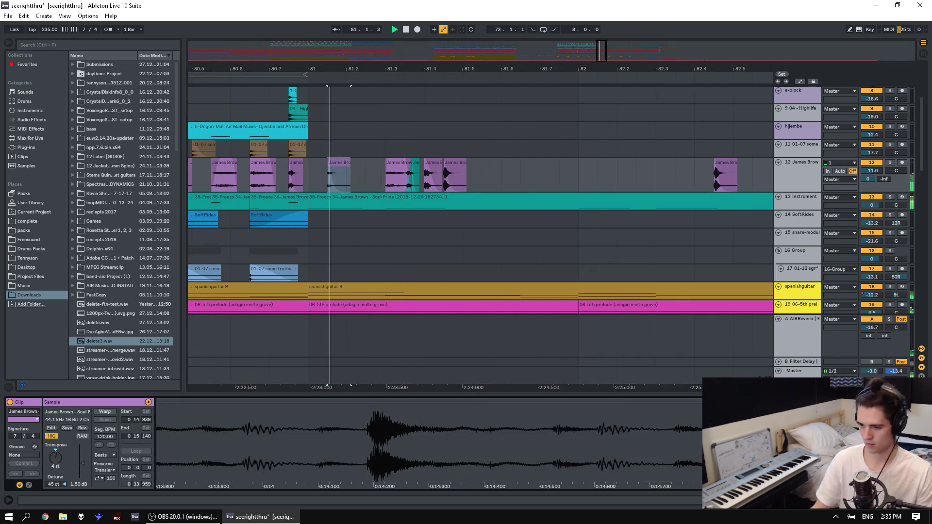
key(space)
drag(556, 436, 429, 407)
click(264, 172)
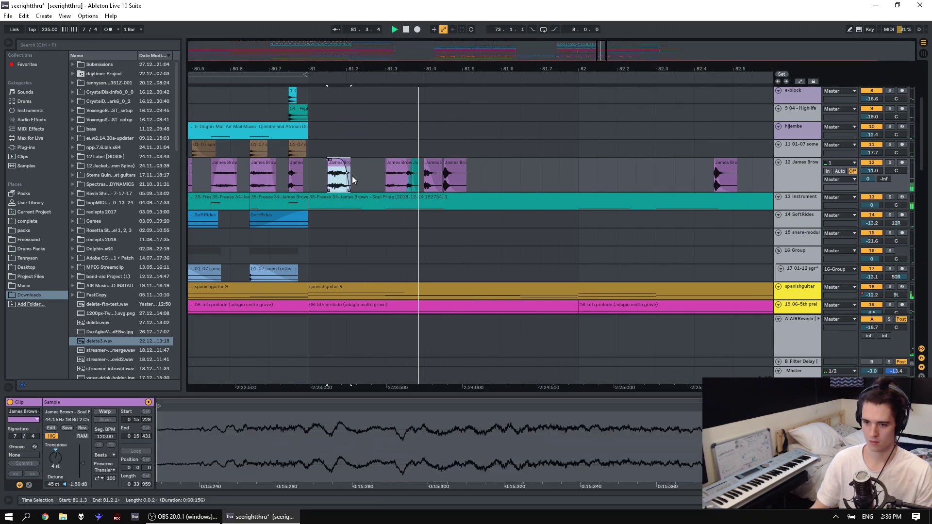
key(space)
Move the James Brown clip from 81.1.3 to 81.1.1 and play the arrangement from bar 80.
click(328, 163)
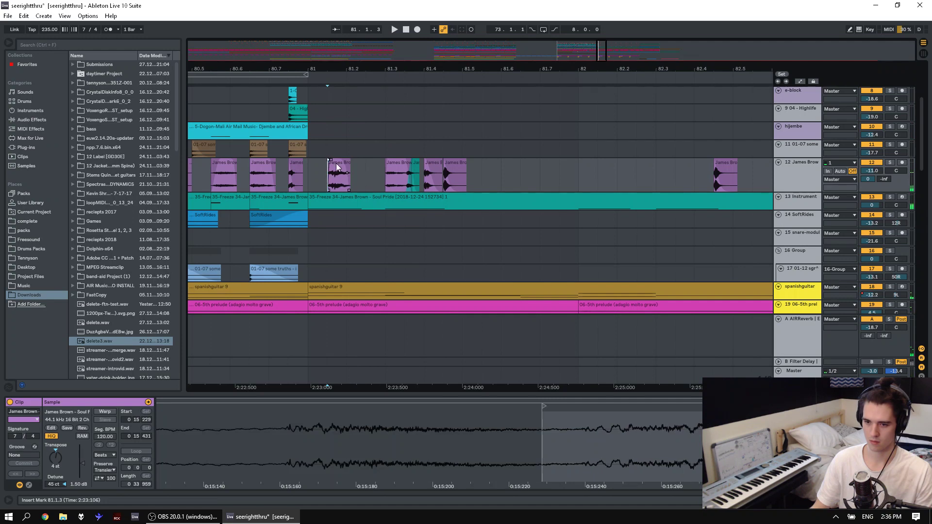
drag(335, 164, 310, 167)
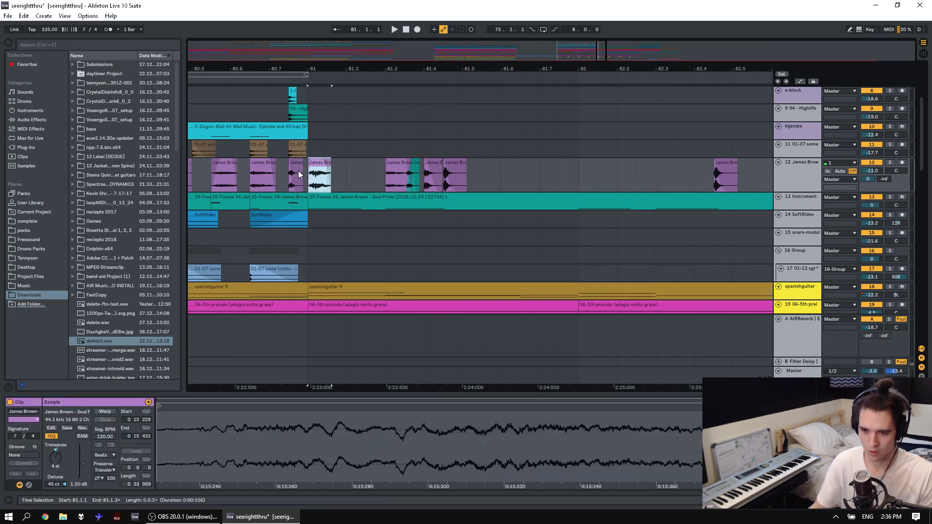
drag(335, 68, 363, 41)
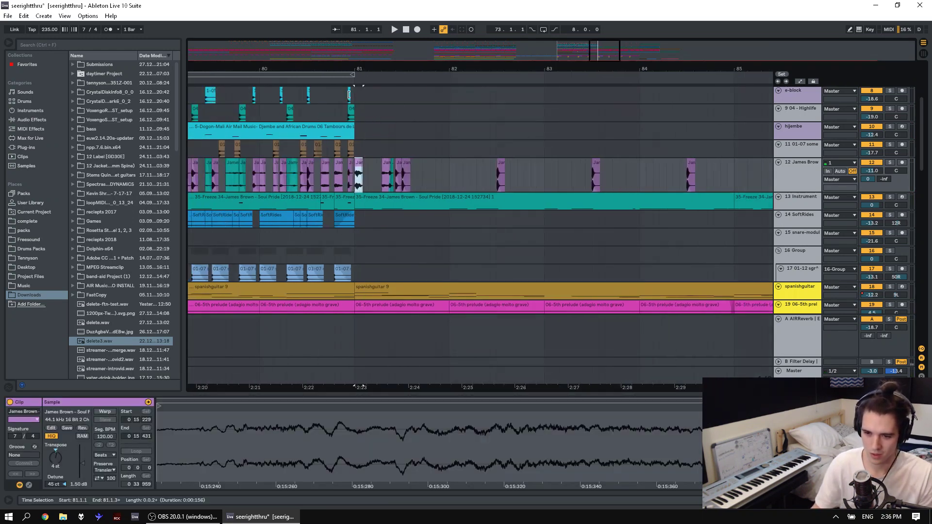
click(259, 141)
key(space)
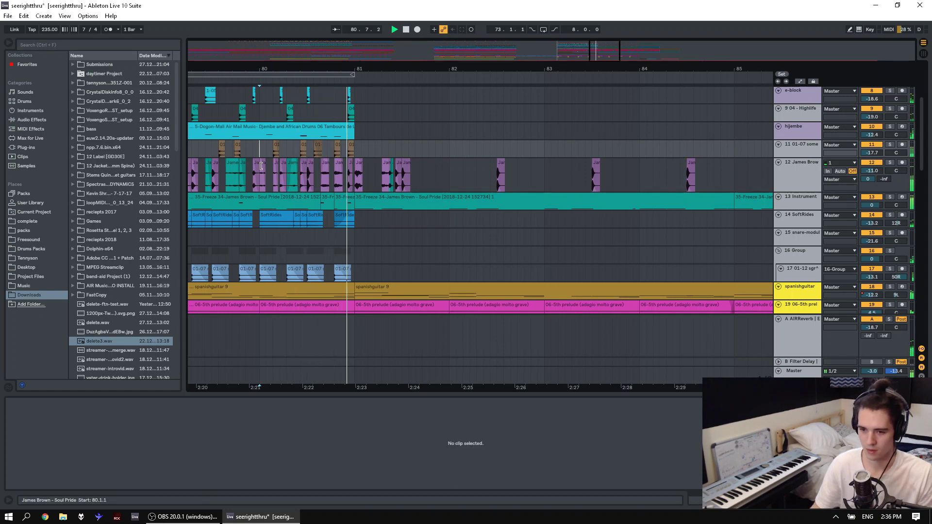
Lengthen the fade-in of the James Brown clip at 81.3.1 on track 12 while the arrangement plays.
click(359, 69)
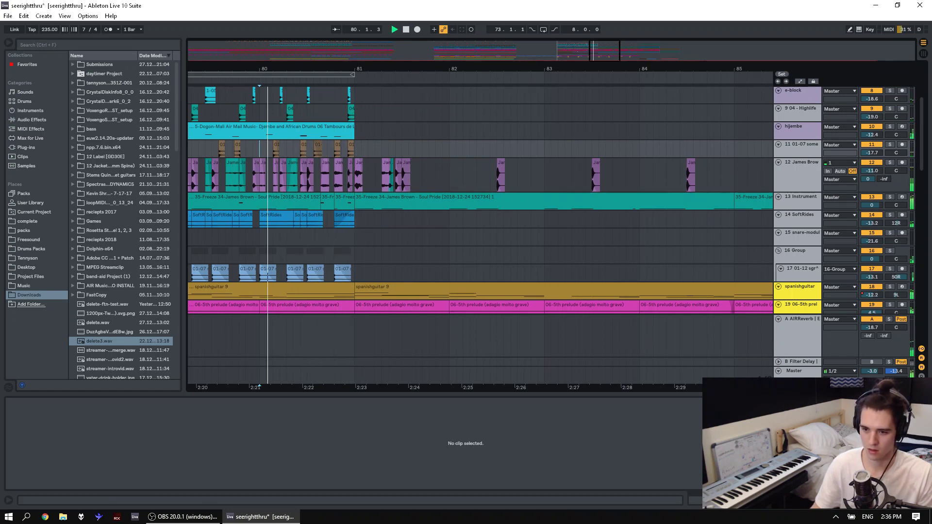
key(plus)
key(plus)
drag(397, 160, 409, 159)
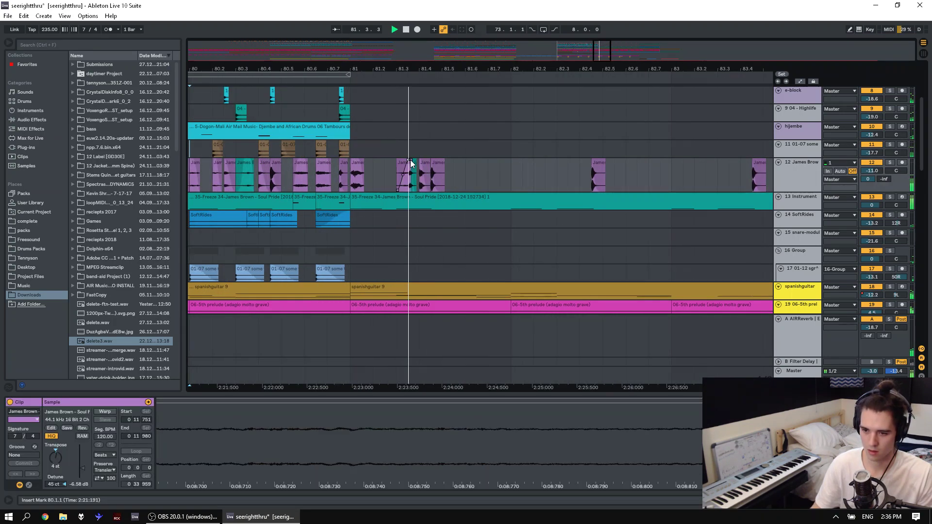
Lower the gain of the James Brown clip at 81.1.1 to -2.13 dB, auditioning it from bar 80.
click(363, 168)
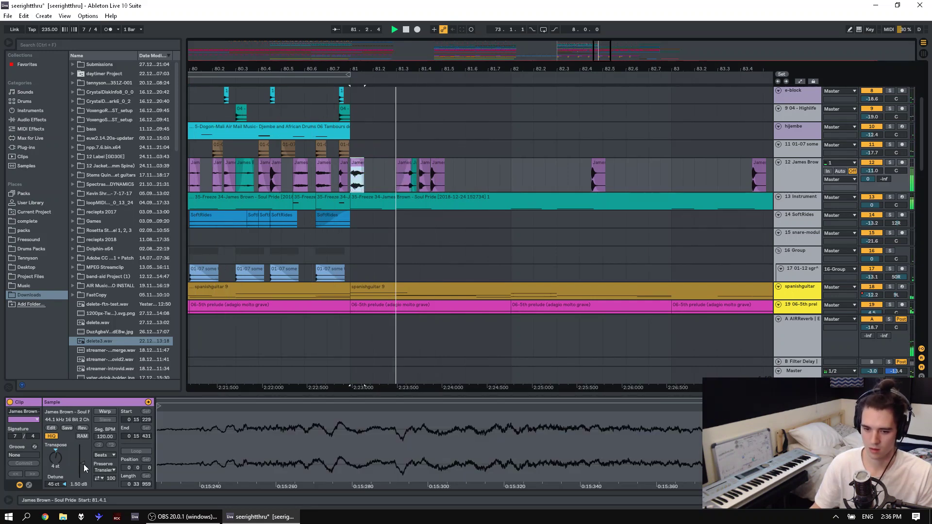
drag(83, 463, 83, 473)
key(space)
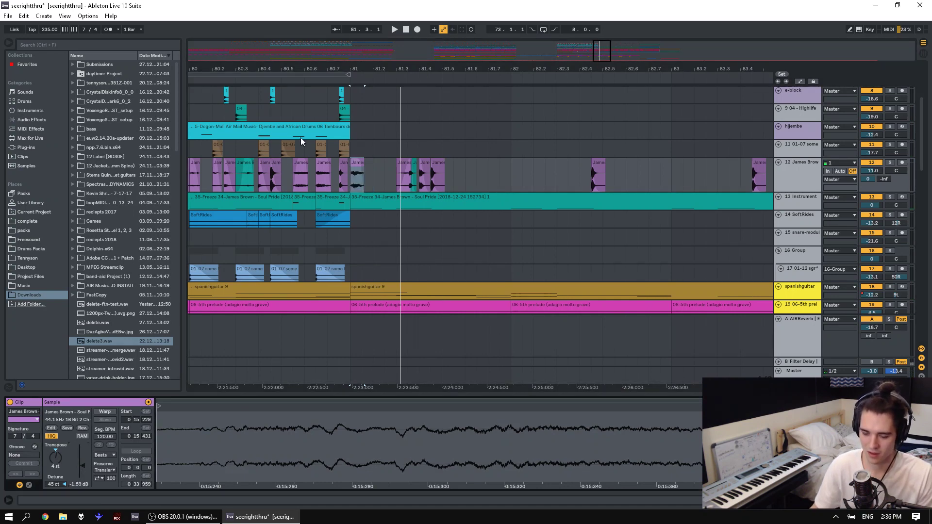
key(space)
click(350, 151)
click(281, 146)
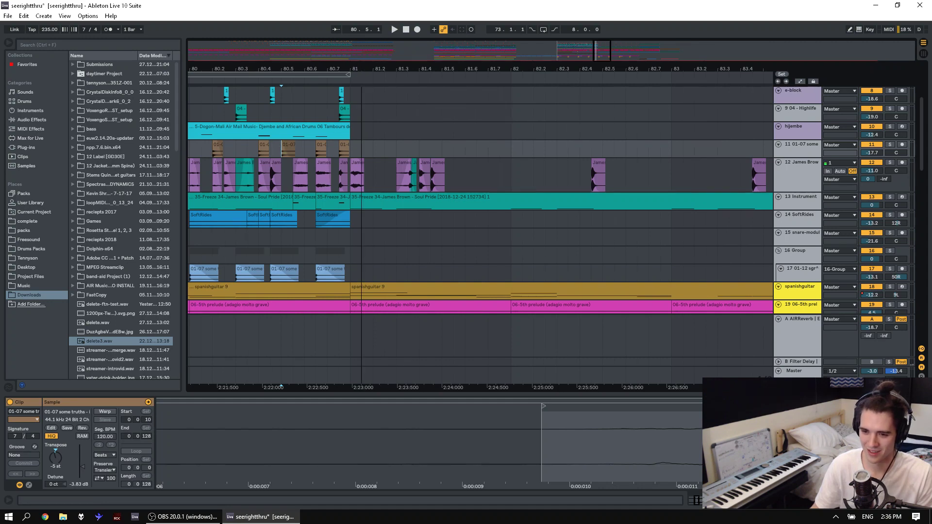
drag(357, 68, 421, 68)
key(space)
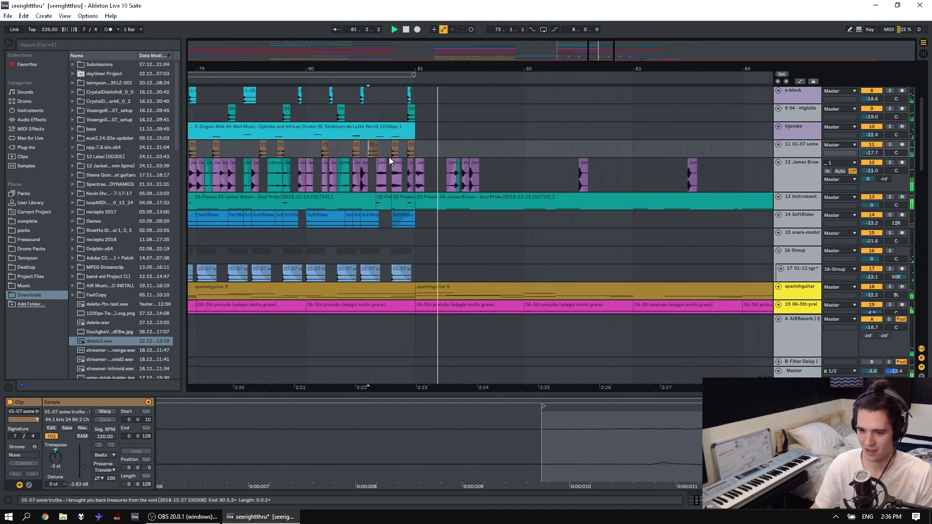
click(422, 168)
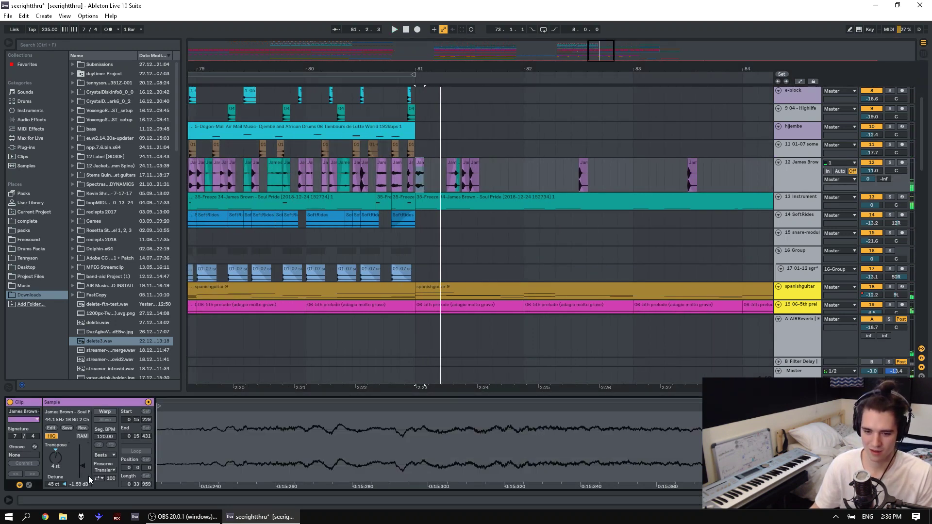
drag(85, 471, 86, 472)
key(space)
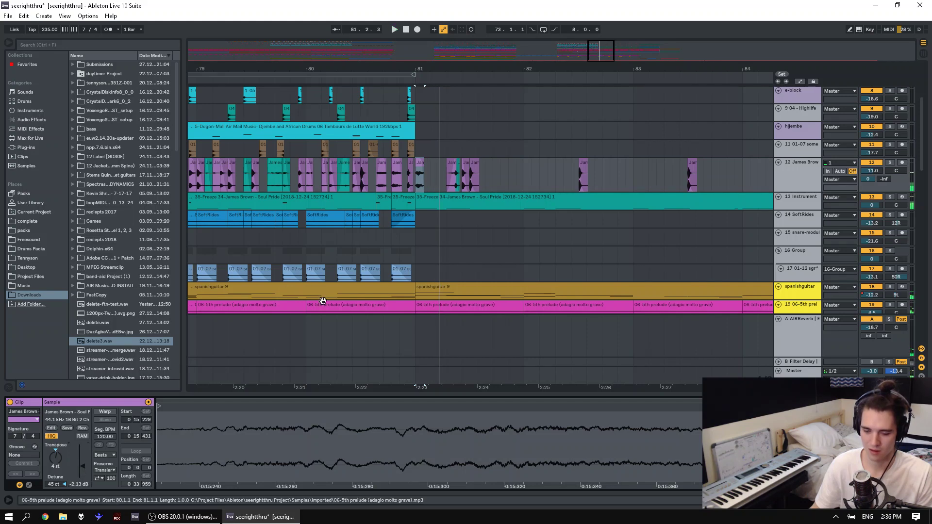
Copy the two adjacent James Brown clips at 79.5.3 and 79.6.3 to 81.5.3 and play from 81.1.1.
click(461, 131)
drag(479, 69, 478, 80)
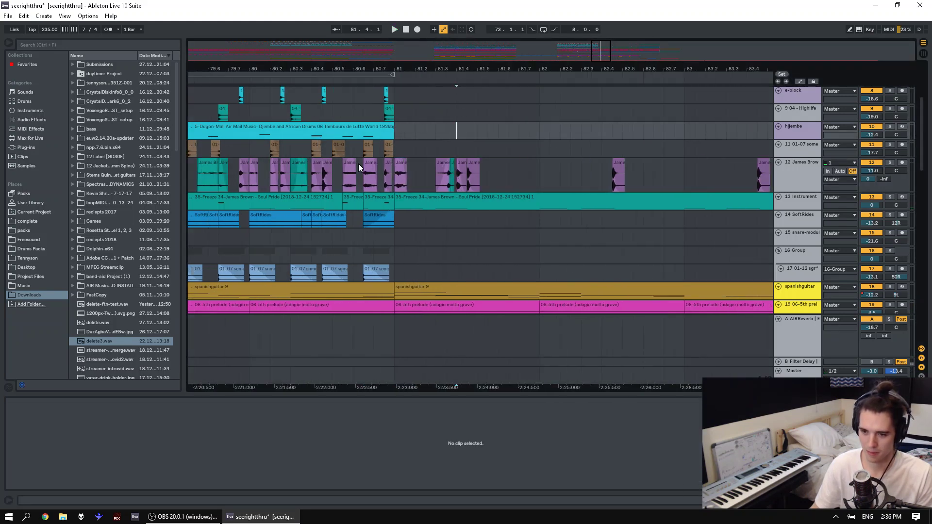
click(216, 165)
shift+click(224, 167)
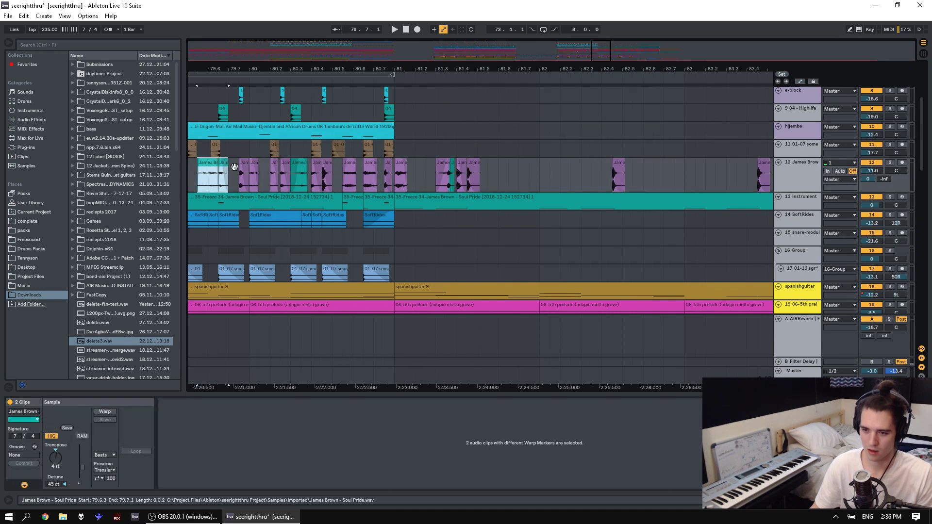
key(ctrl+c)
click(486, 176)
key(ctrl+v)
click(406, 172)
click(396, 172)
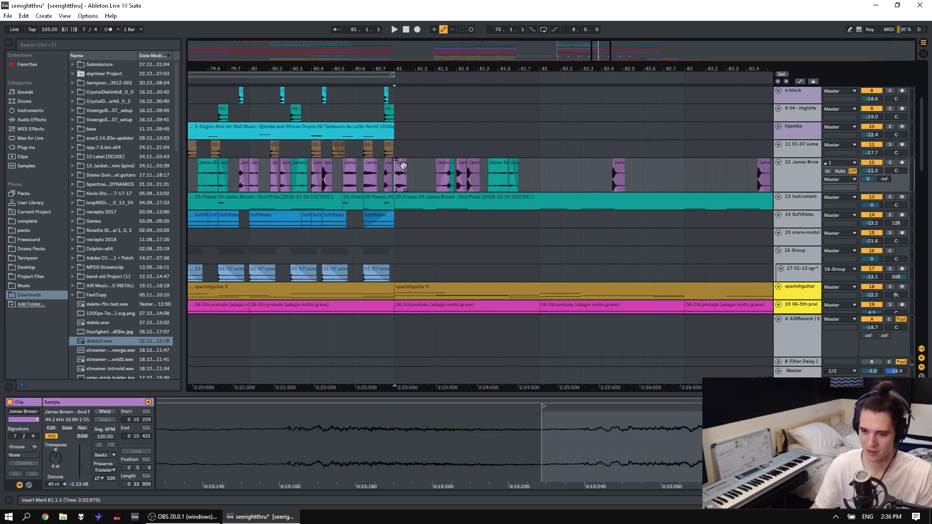
key(space)
key(space)
Trim the sample start of the first bar 81 James Brown clip to 0:15:251 and move the clip back to 81.1.1.
drag(468, 68, 384, 83)
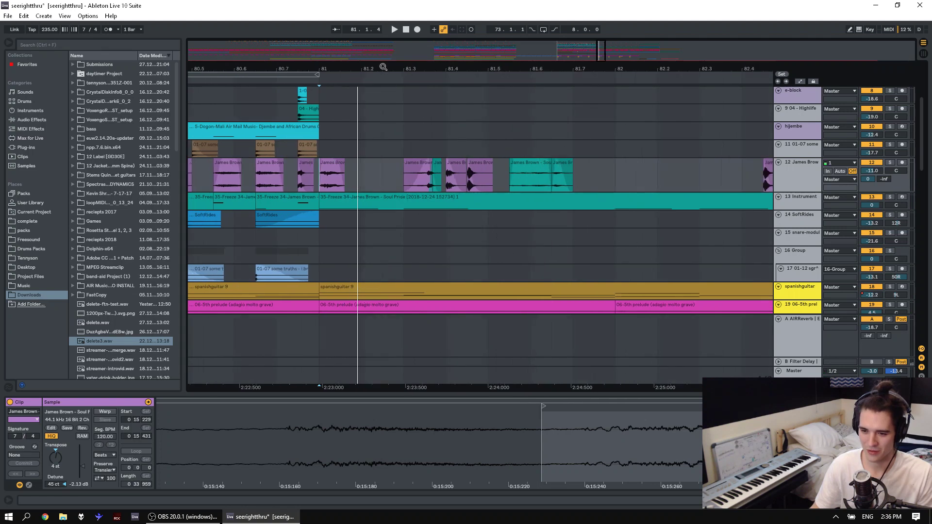
drag(324, 189, 327, 188)
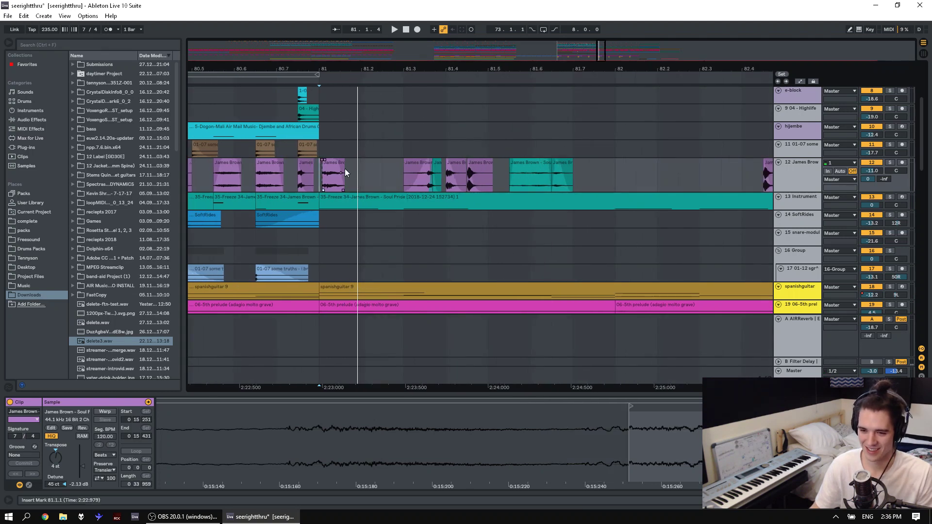
click(323, 159)
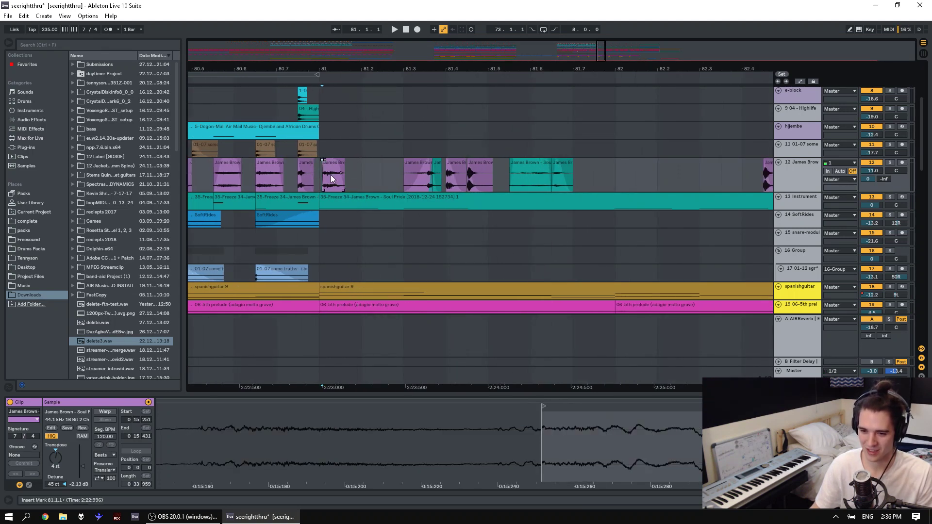
click(330, 162)
key(ctrl+x)
click(321, 178)
key(ctrl+v)
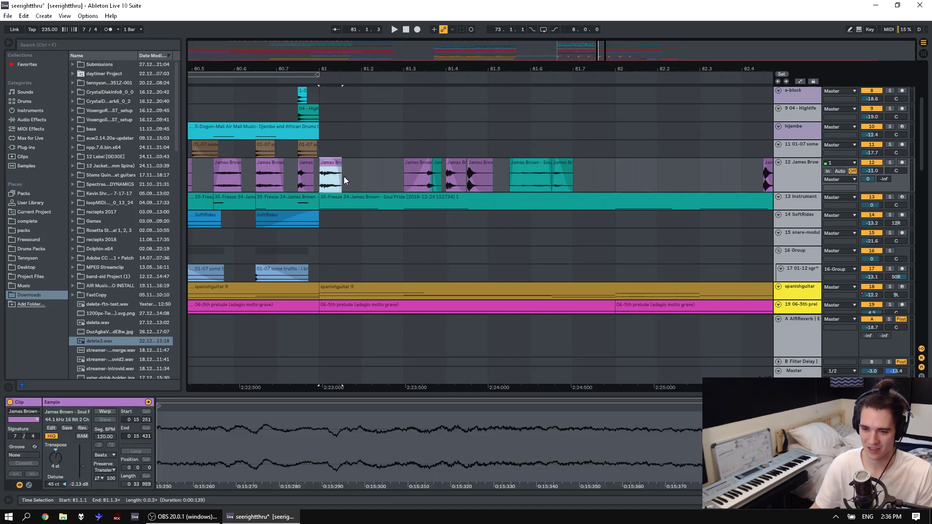
key(Left)
Delete the leftover James Brown clip around 82.4.3, then select bar 81 on track 12 and play it.
shift+click(580, 180)
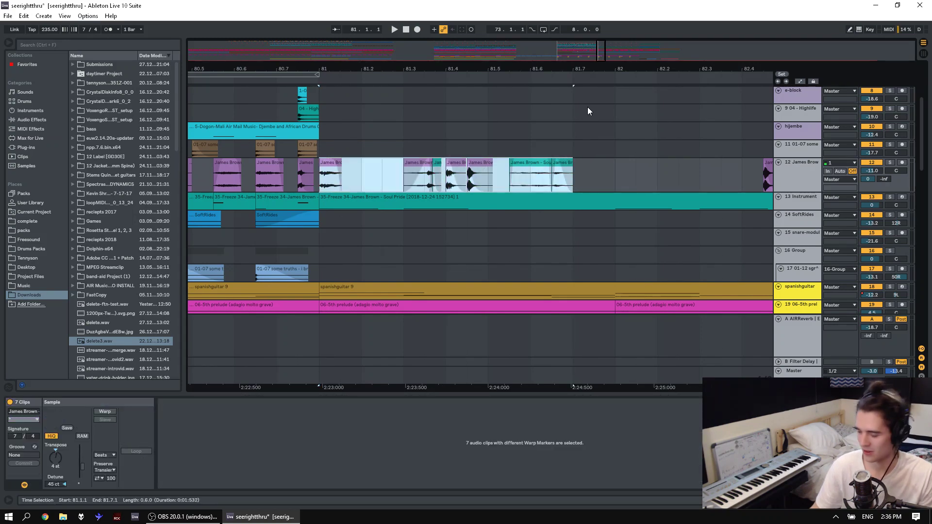
drag(524, 68, 433, 46)
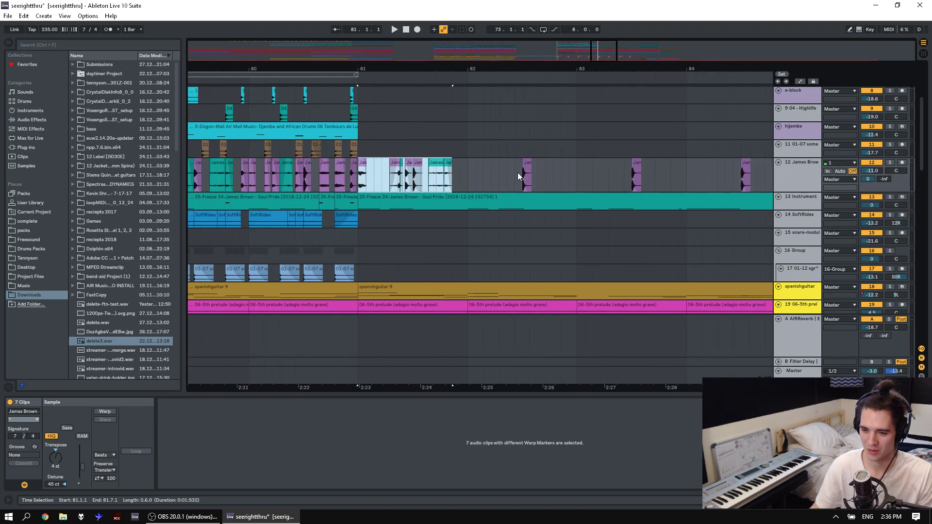
drag(508, 176, 558, 178)
key(Delete)
drag(463, 178, 348, 180)
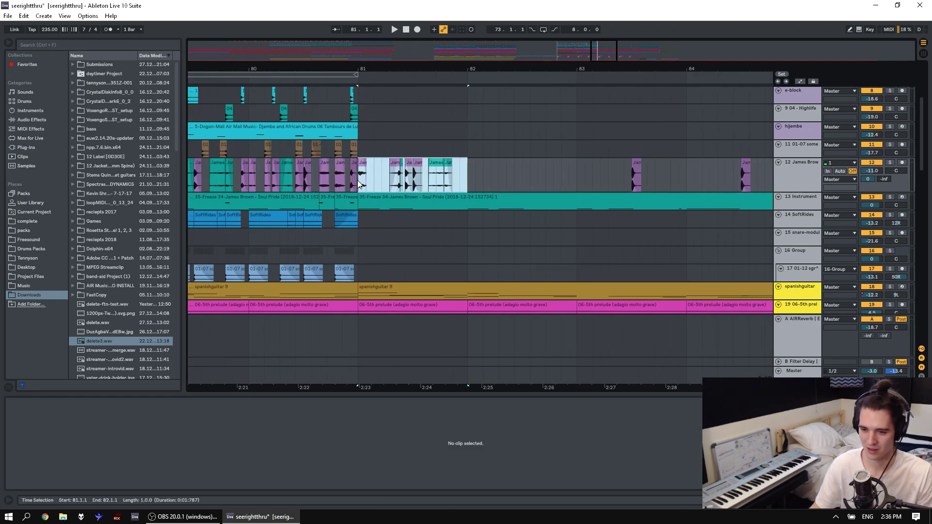
key(space)
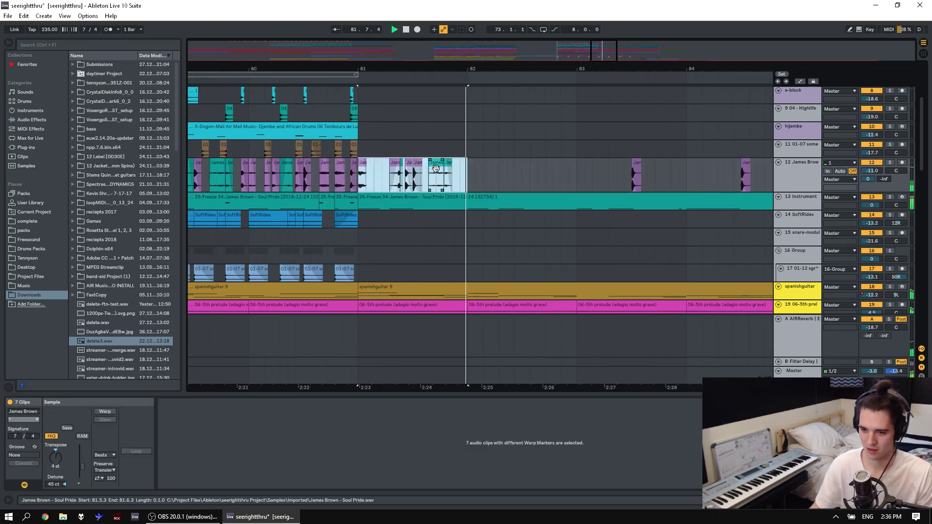
Copy the short James Brown clip at 81.6.3 to 81.2.3 and play the pattern.
click(453, 172)
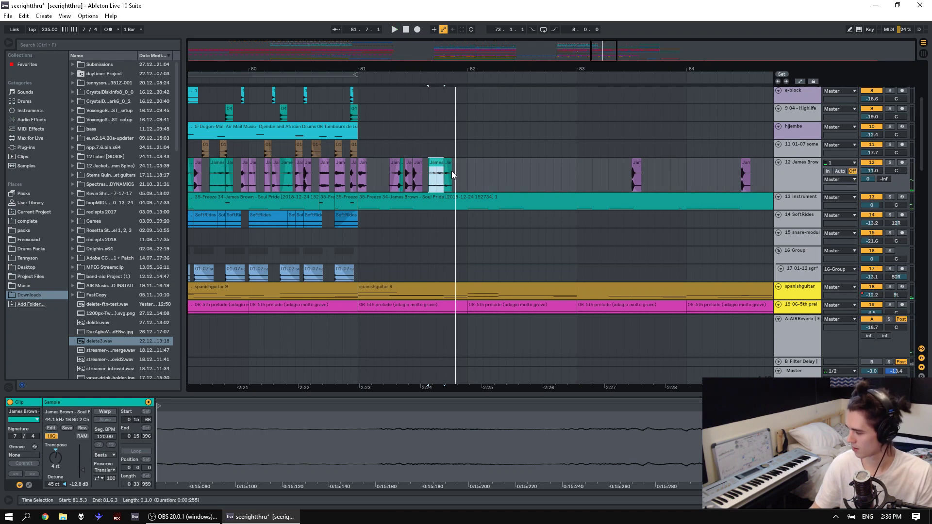
click(448, 171)
click(376, 171)
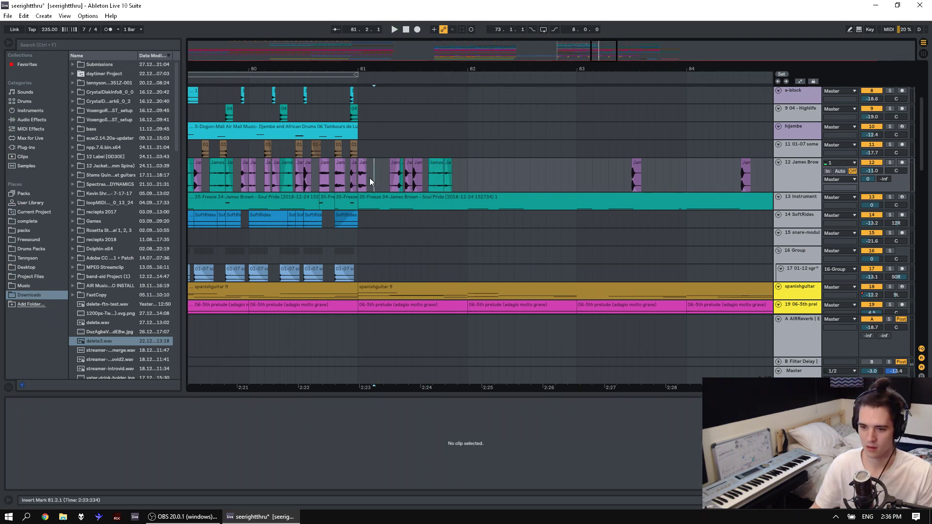
key(space)
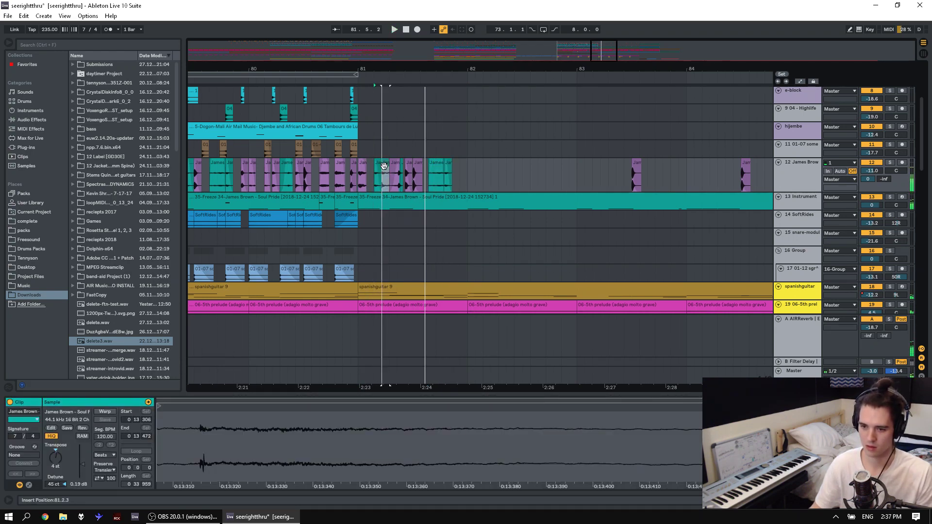
click(387, 170)
click(386, 169)
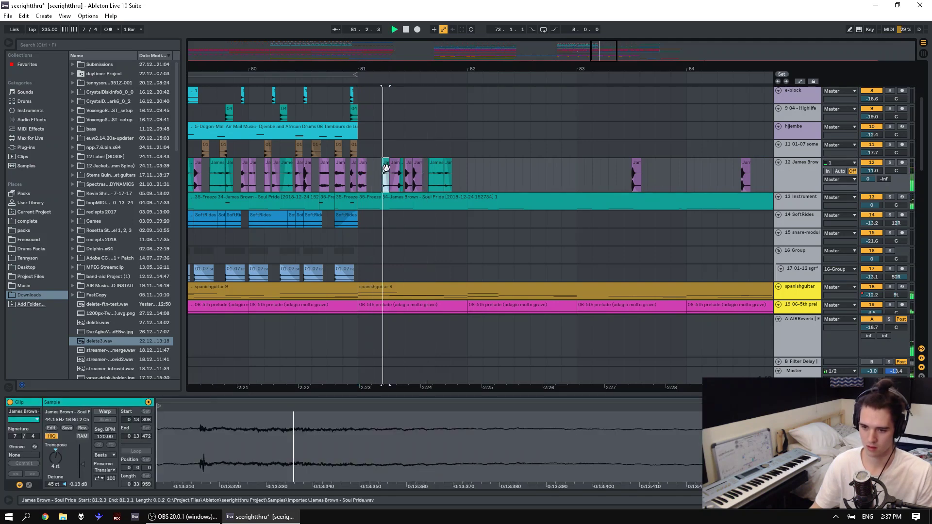
Adjust the fade-ins of the James Brown clips at 81.2.3 and 81.3.1 while auditioning the pattern.
scroll(386, 165, up, 3)
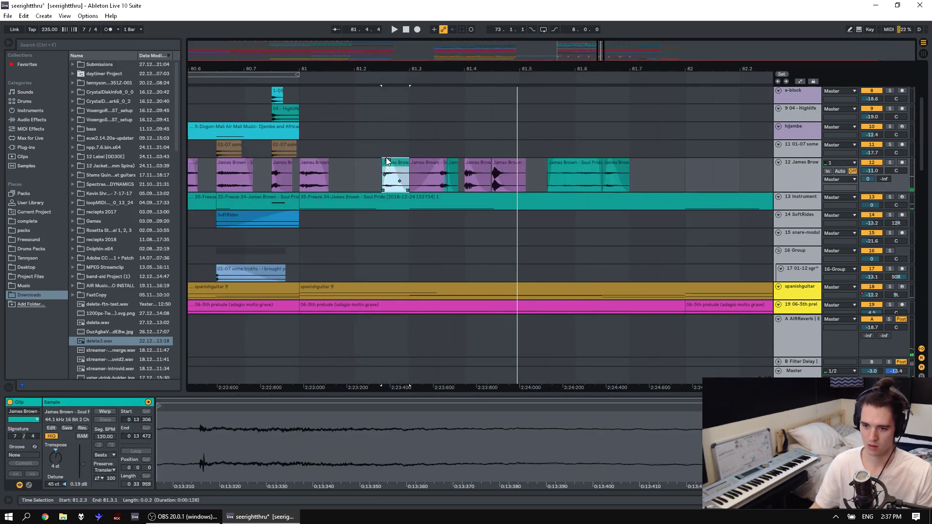
key(space)
drag(391, 160, 432, 183)
key(space)
key(space)
key(space)
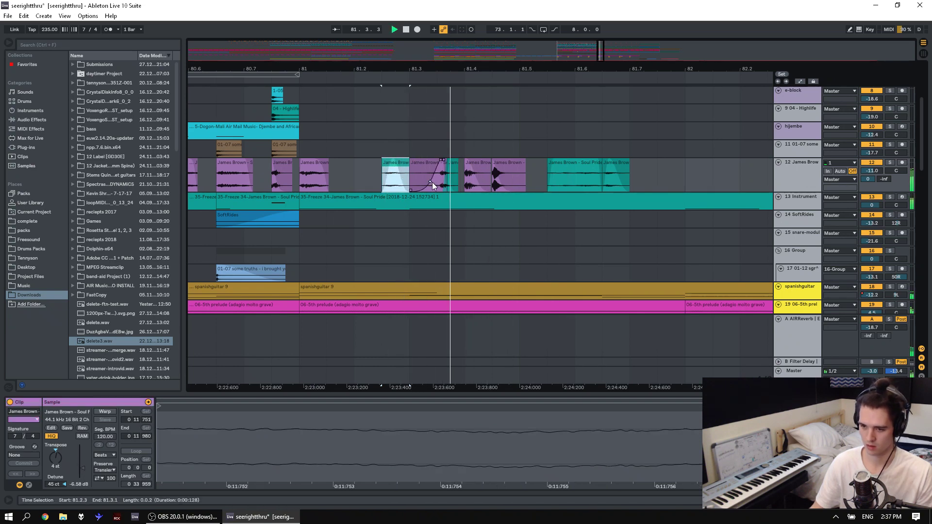
Raise the gain of the James Brown clip at 81.6.3 to 5.56 dB and play from bar 79.
click(471, 168)
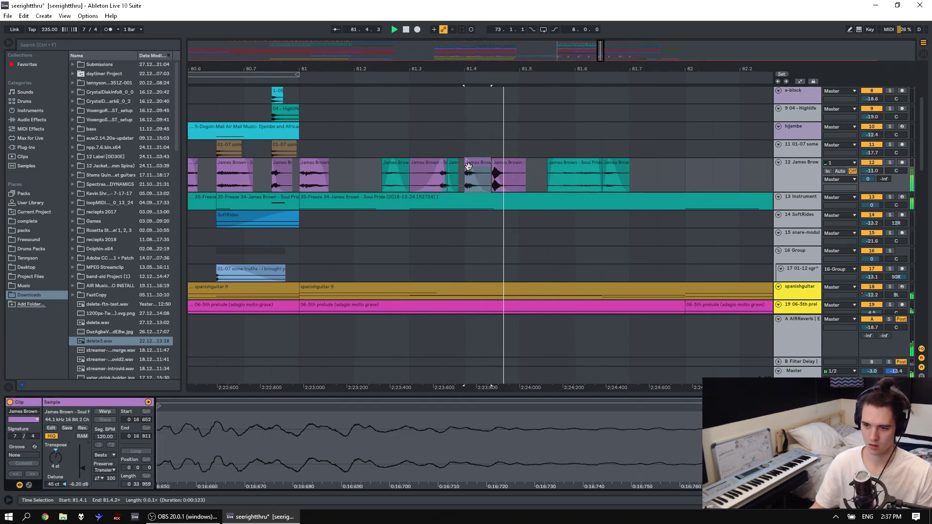
click(615, 175)
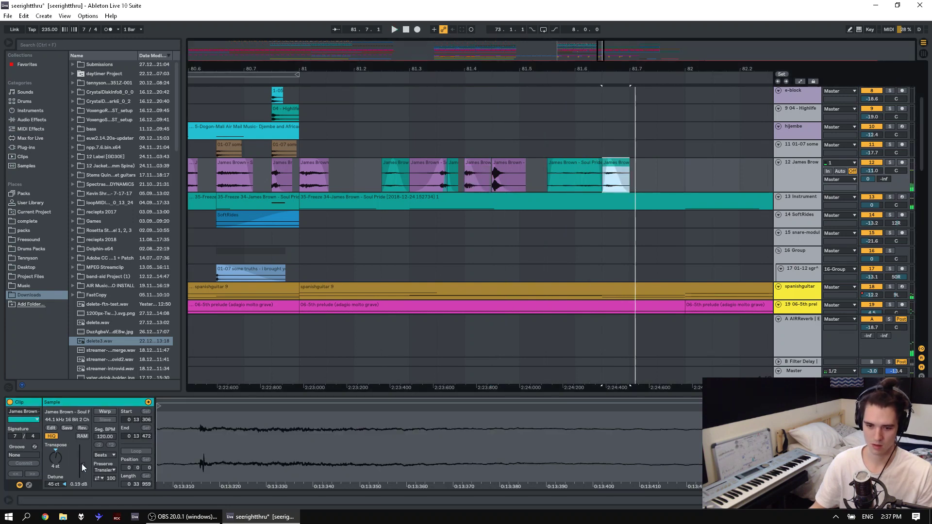
drag(83, 466, 89, 459)
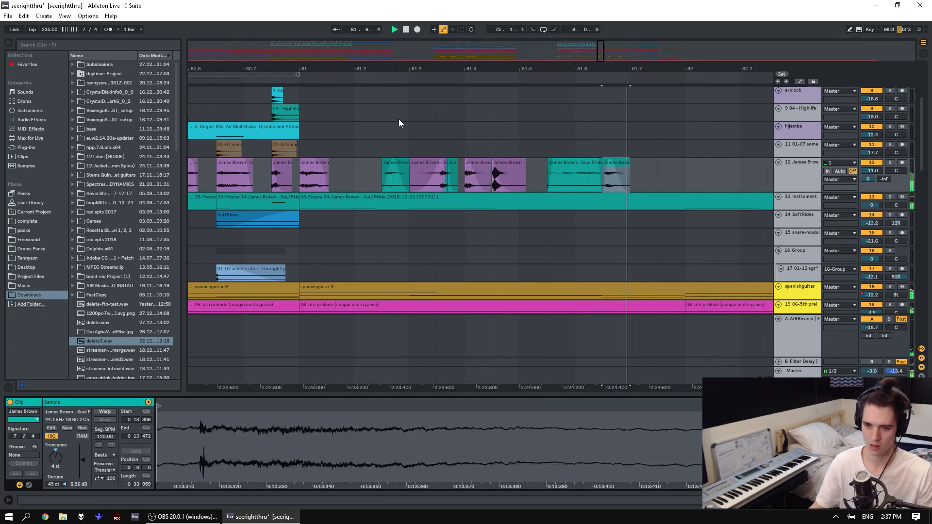
drag(391, 67, 392, 29)
click(227, 164)
key(space)
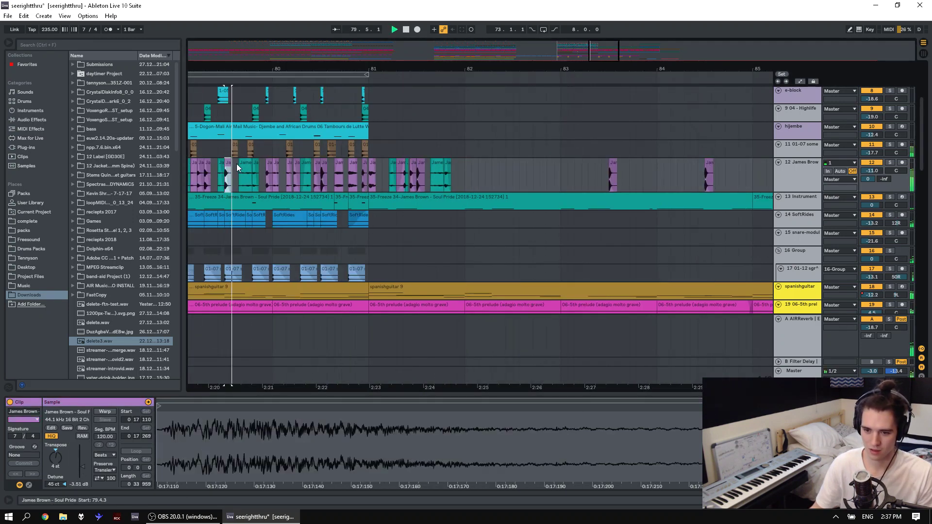
drag(283, 68, 451, 69)
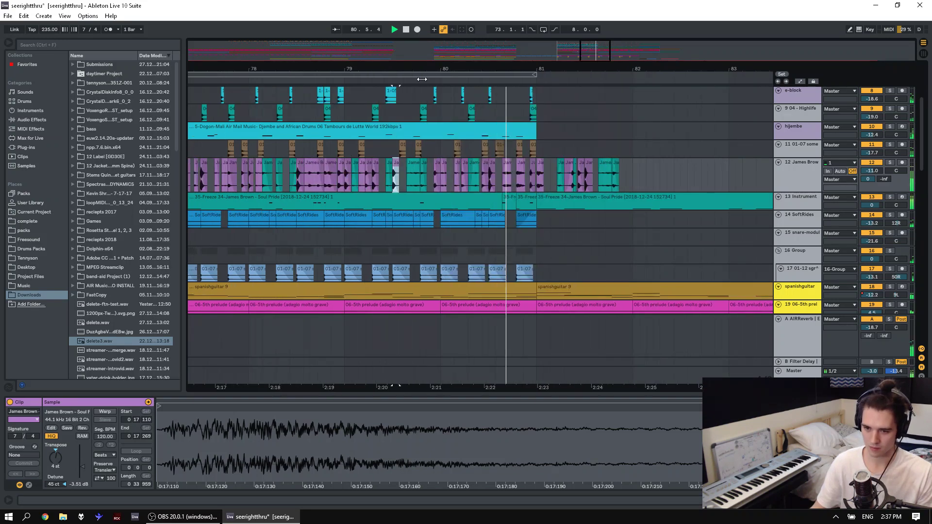
key(space)
Copy the three James Brown clips between 77.2.4 and 77.5.1 to 81.7.3 and play from 81.1.1.
scroll(263, 166, left, 1)
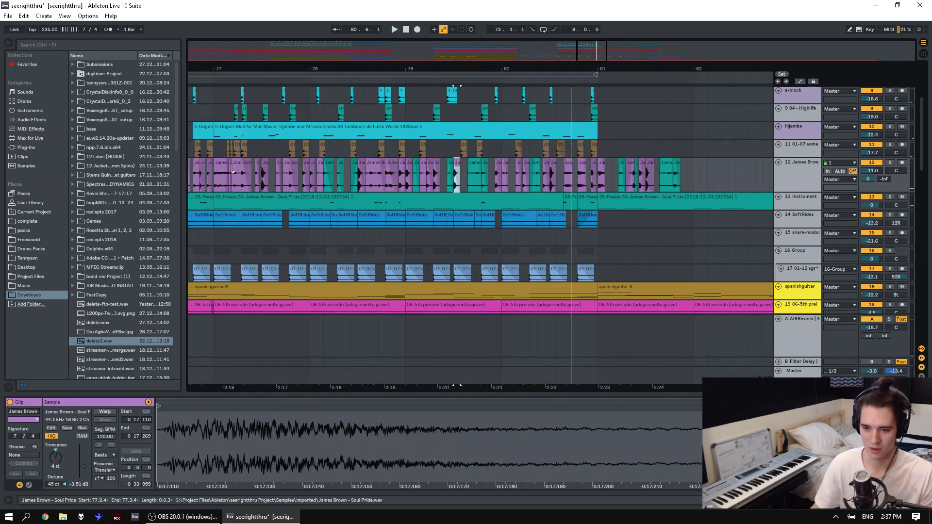
click(221, 164)
click(244, 164)
shift+click(268, 166)
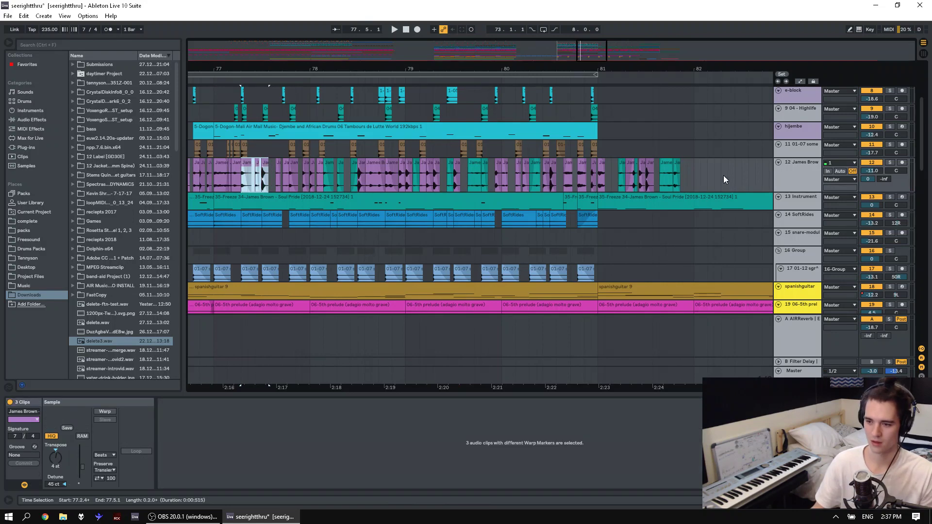
click(686, 180)
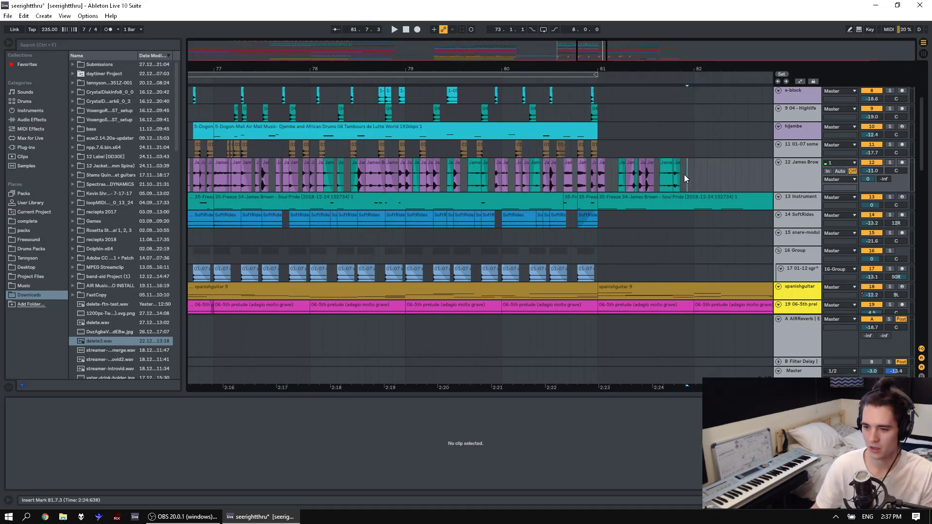
key(ctrl+v)
click(599, 181)
key(space)
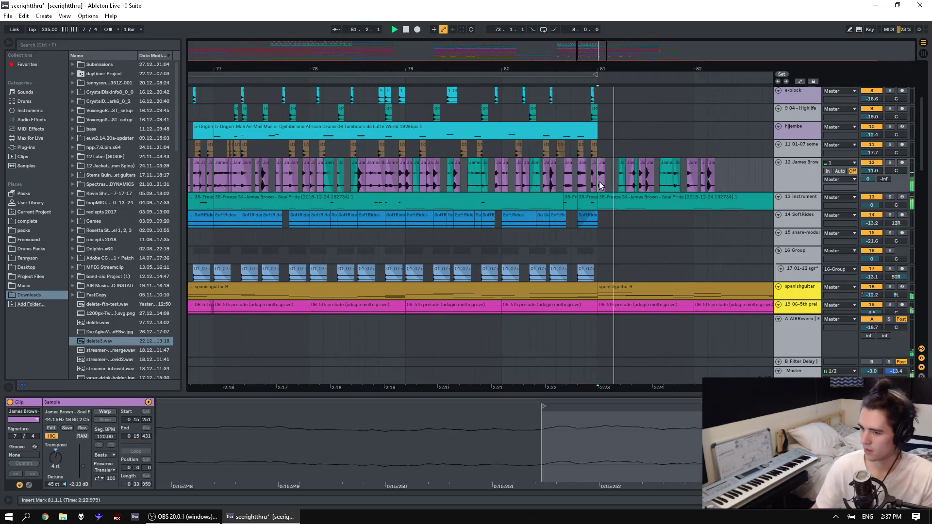
drag(717, 67, 634, 85)
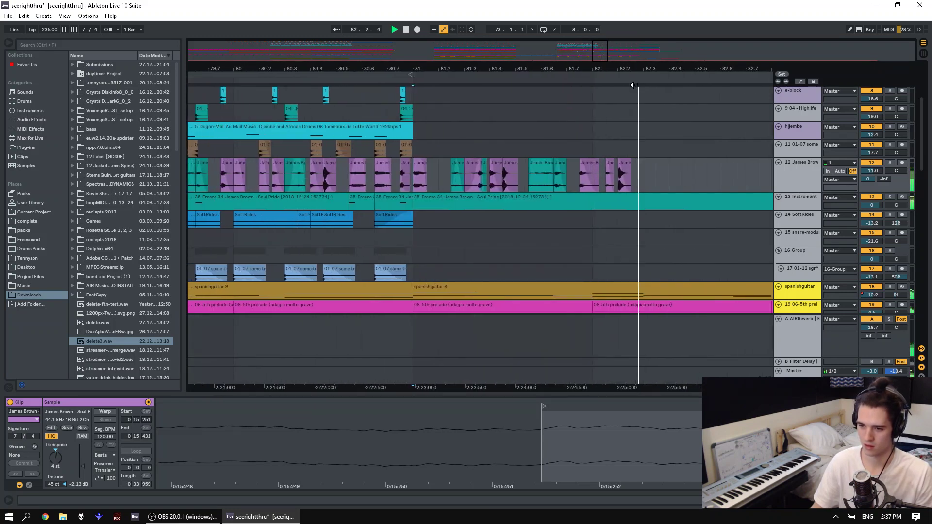
Play from before bar 81 and try a copy of the short James Brown clip from 82.2.1 at 82.4.1.
key(space)
click(407, 179)
key(space)
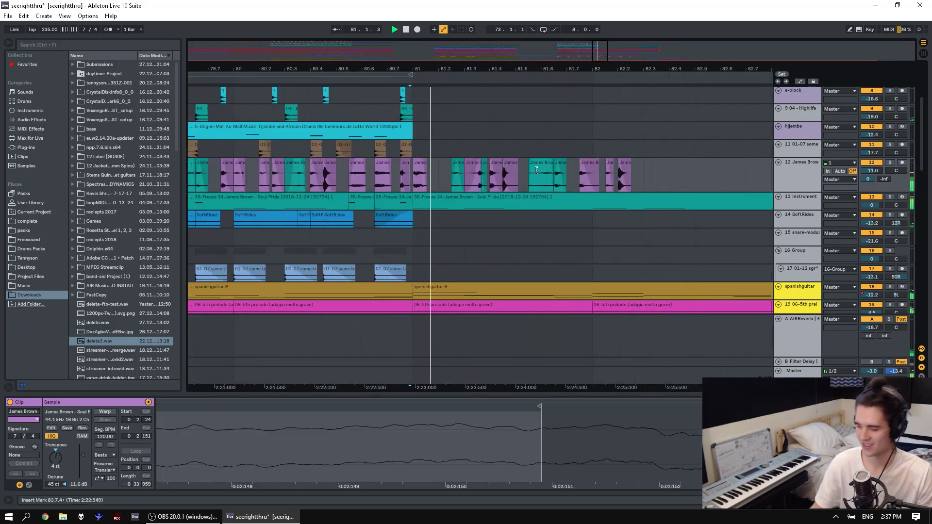
click(624, 179)
click(673, 177)
key(ctrl+v)
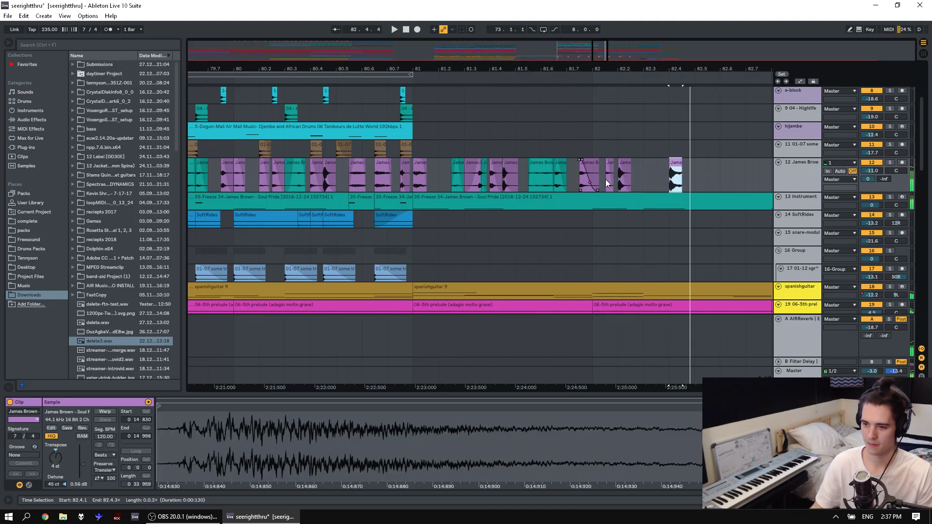
key(Delete)
Copy the James Brown clip at 83.4.3 to 82.4.3 and play the pattern from 80.7.3.
drag(511, 68, 541, 44)
key(space)
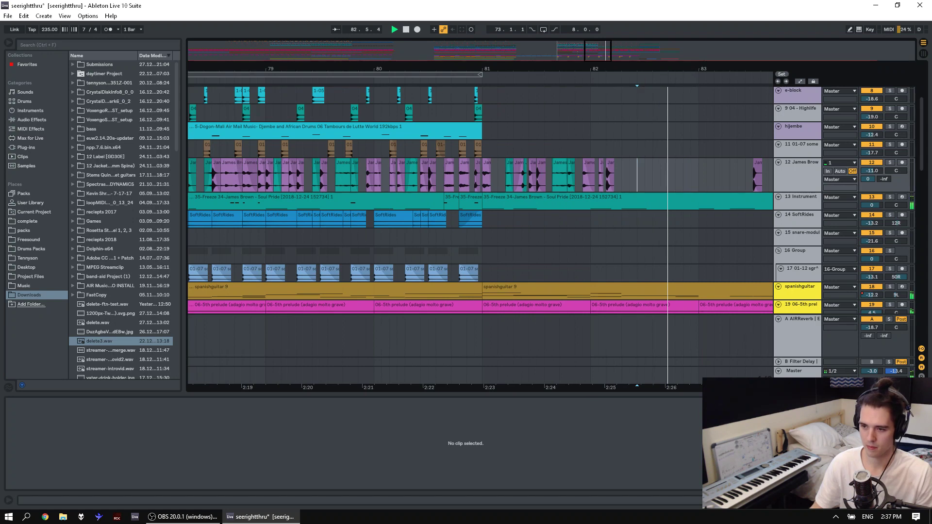
key(space)
drag(639, 171, 663, 175)
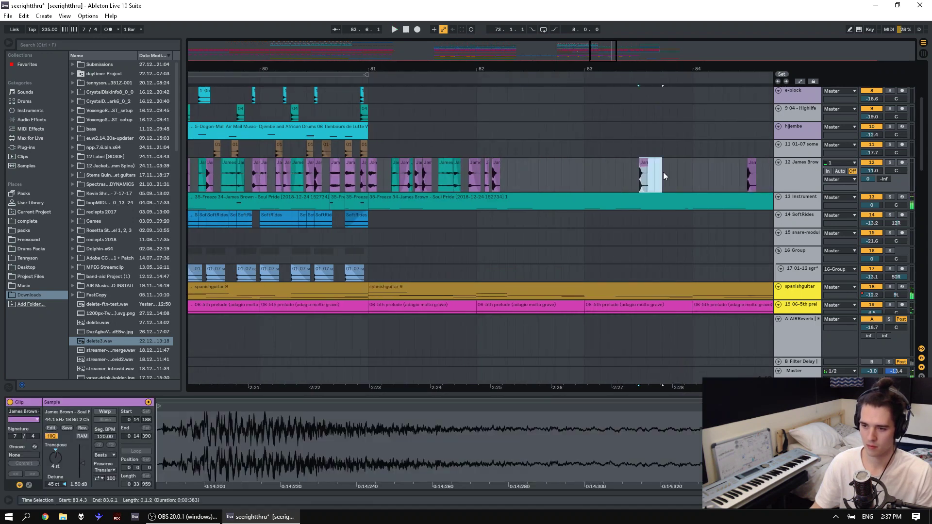
click(525, 178)
click(528, 178)
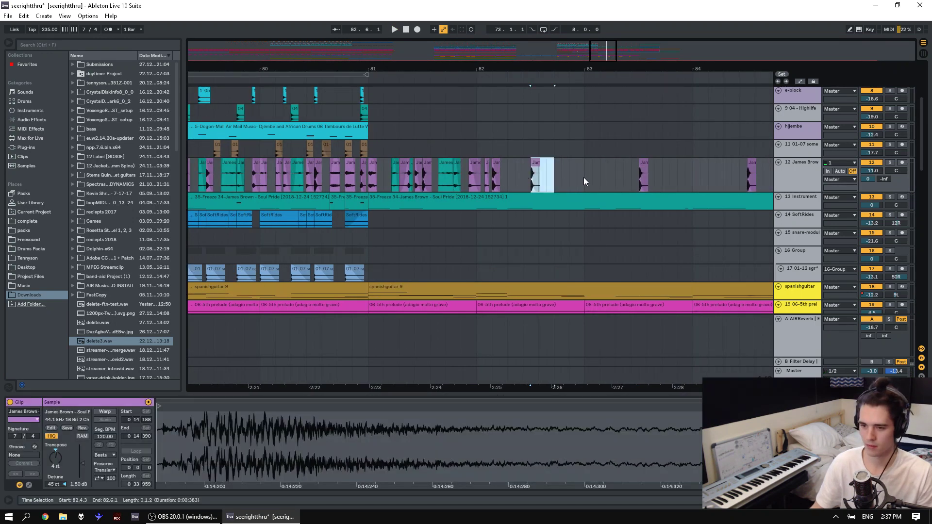
drag(583, 177, 408, 175)
key(space)
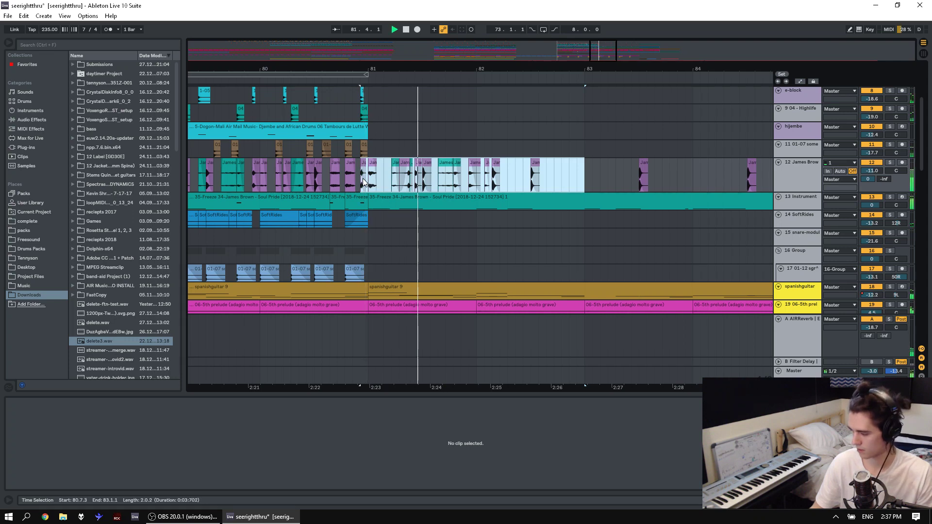
drag(363, 182, 375, 176)
key(space)
Copy the short James Brown clip at 82.2.1 to 82.3.1 and extend its end to 82.4.3.
click(496, 177)
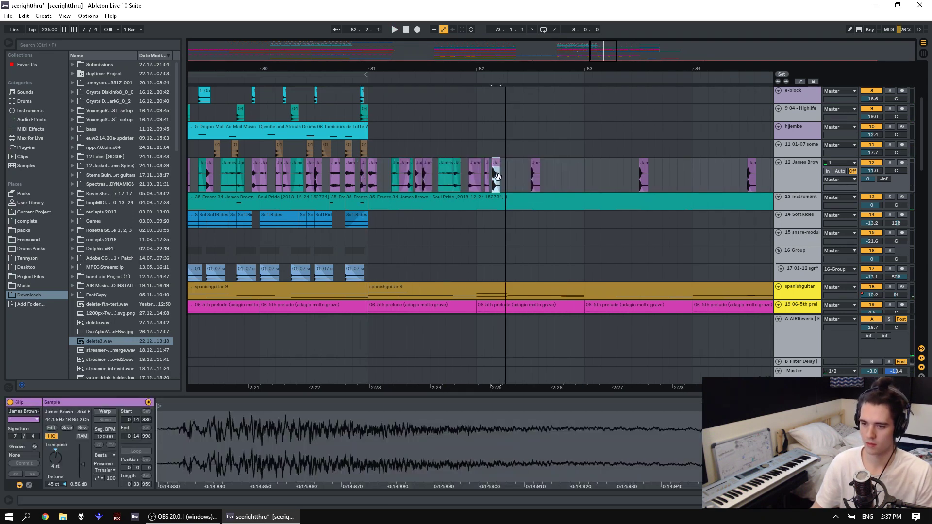
scroll(505, 178, up, 1)
click(508, 179)
key(ctrl+v)
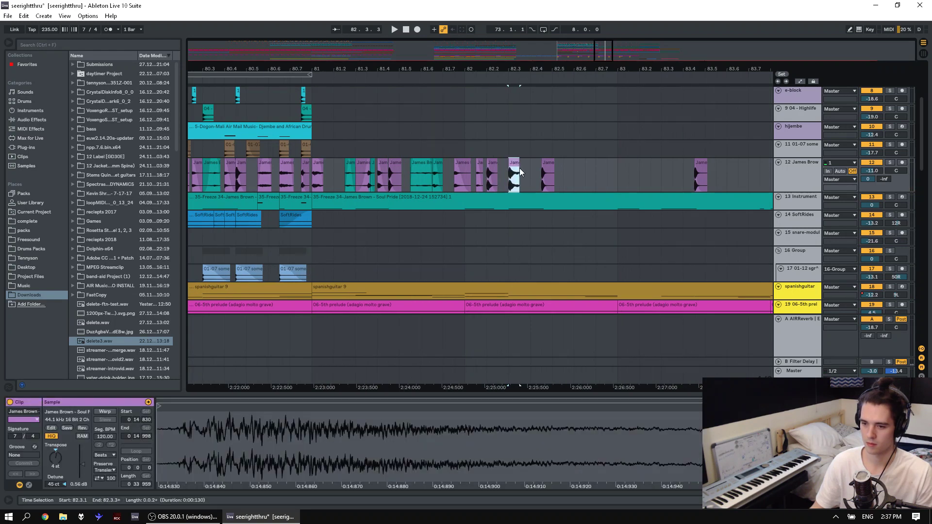
drag(532, 170, 542, 171)
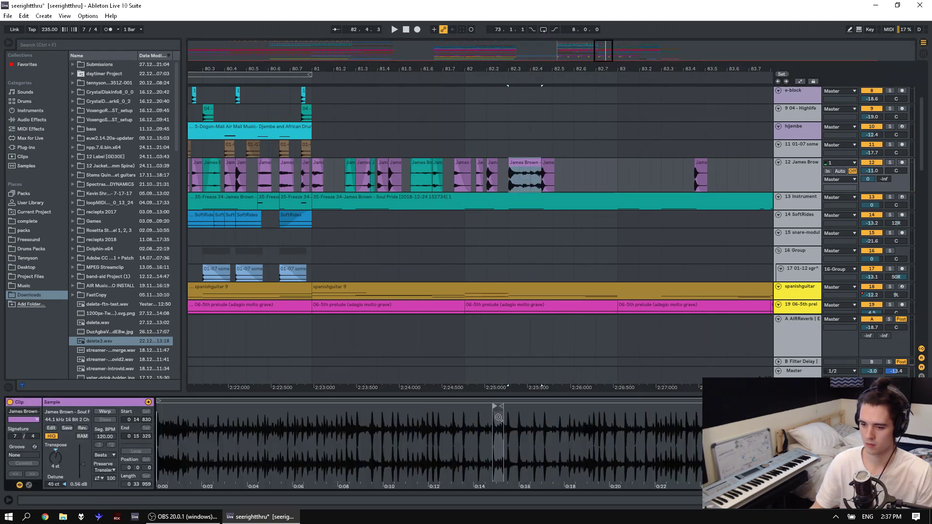
Slip the sample region of the James Brown clip at 82.3.1 to start at 0:24:272 while auditioning different parts.
drag(493, 410, 568, 415)
key(space)
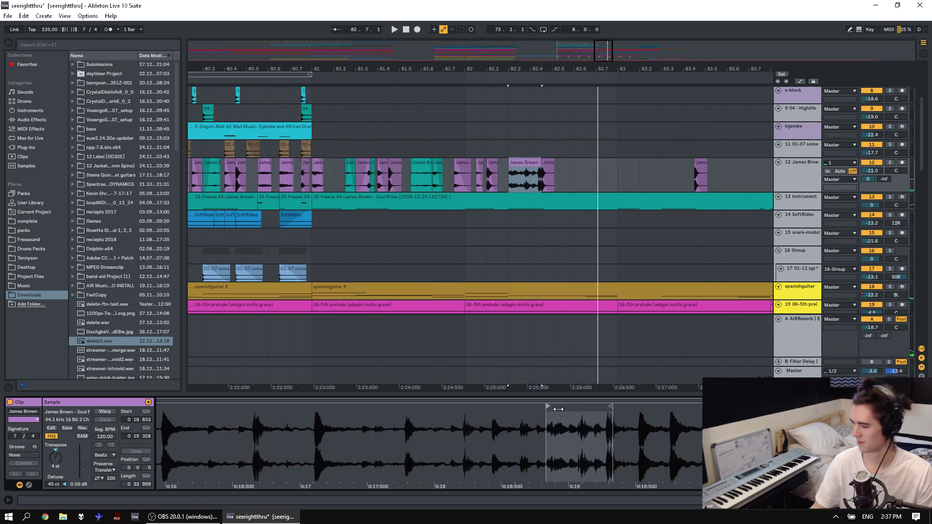
click(696, 422)
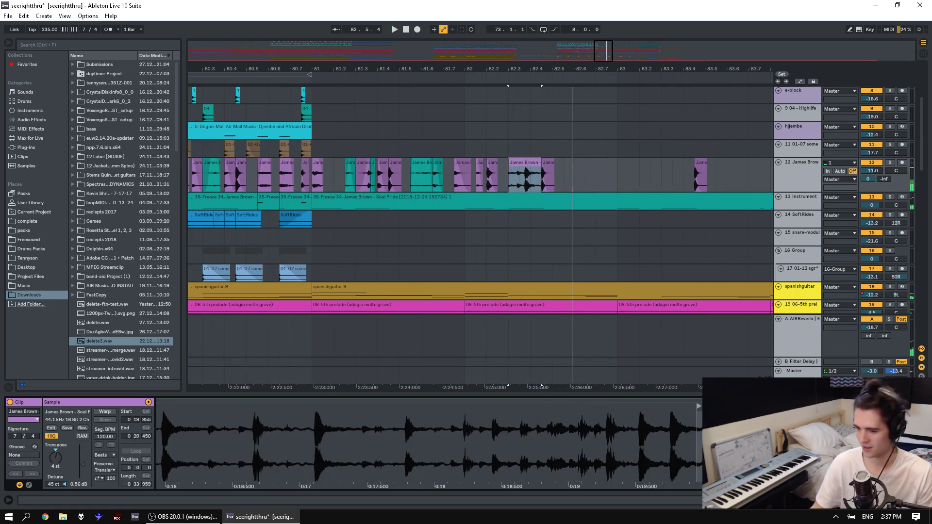
drag(689, 406, 592, 424)
key(space)
key(space)
key(space)
key(space)
key(space)
key(space)
key(space)
key(space)
key(space)
key(space)
key(space)
key(space)
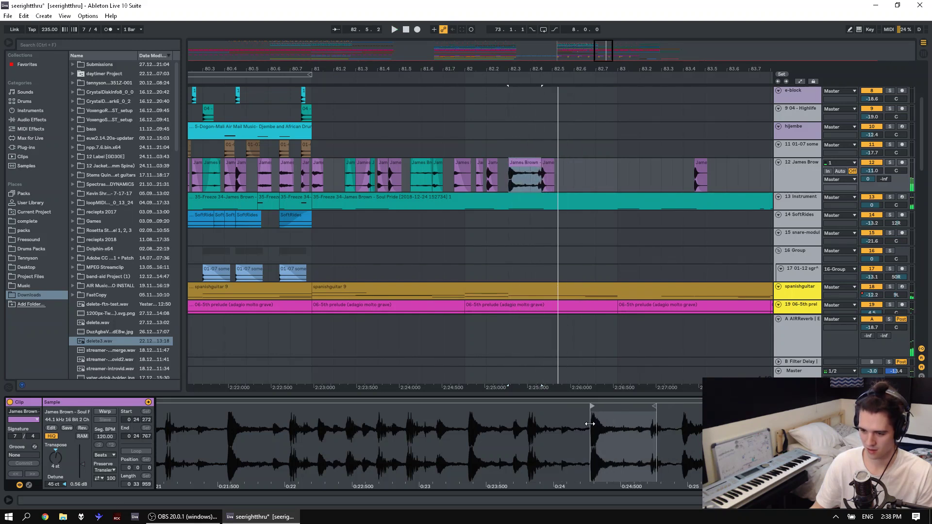
Trim the James Brown clip at 82.3.1 to a length of 0.1.0 starting slightly after the beat, with a long fade-in, and play it.
click(513, 124)
scroll(513, 124, up, 3)
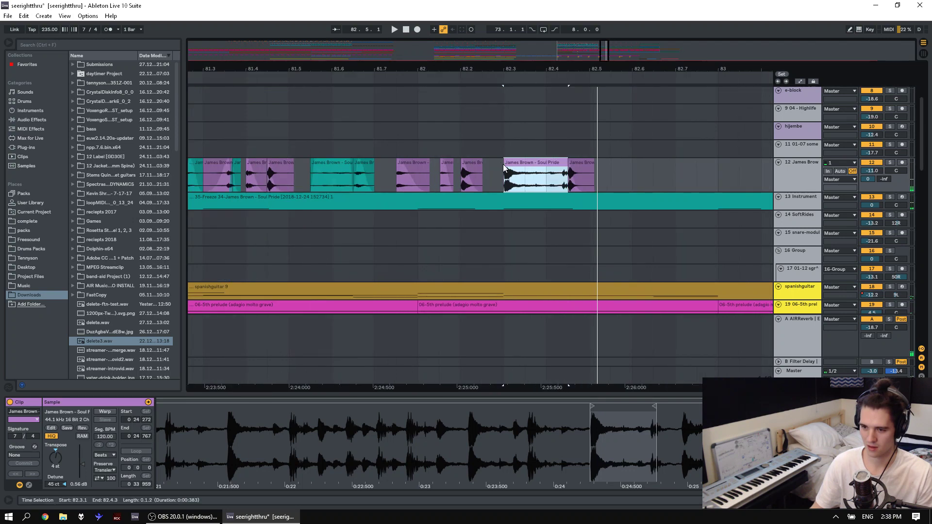
drag(508, 161, 536, 168)
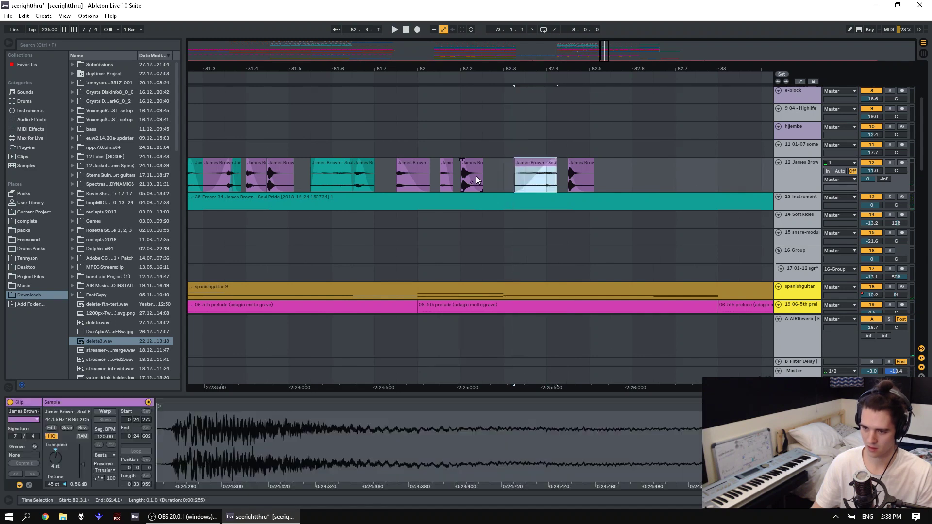
click(480, 177)
click(533, 168)
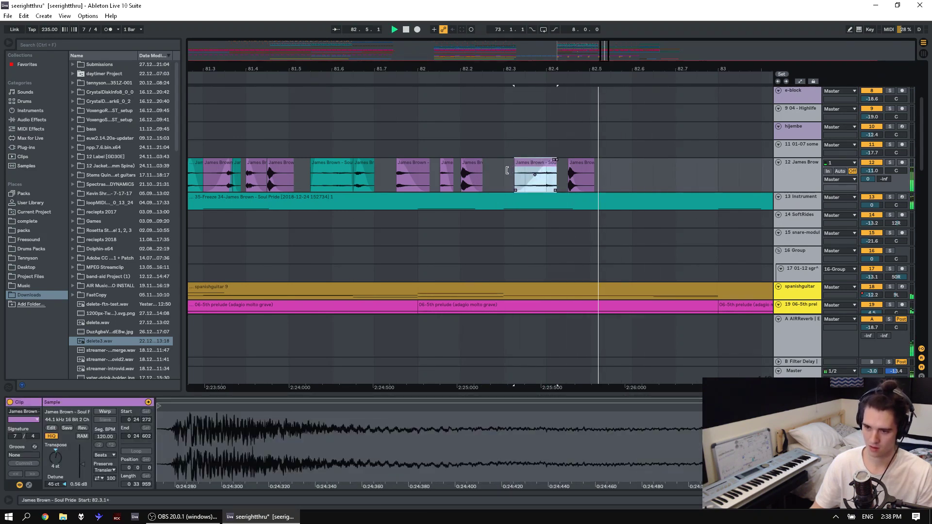
Try extending the faded James Brown clip after 82.3.1 back to an earlier start, and audition the pattern from 81.4.1.
drag(515, 170, 505, 170)
key(ctrl+z)
click(255, 173)
key(space)
key(space)
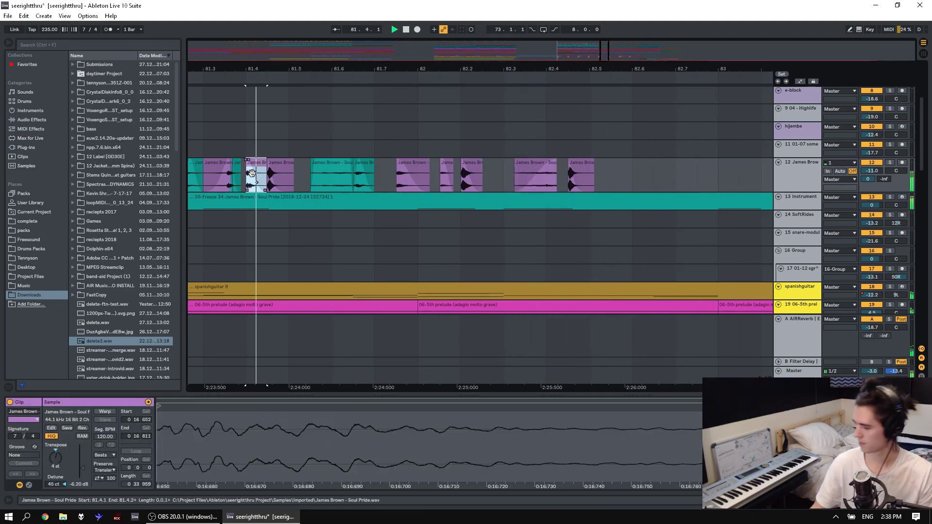
click(519, 169)
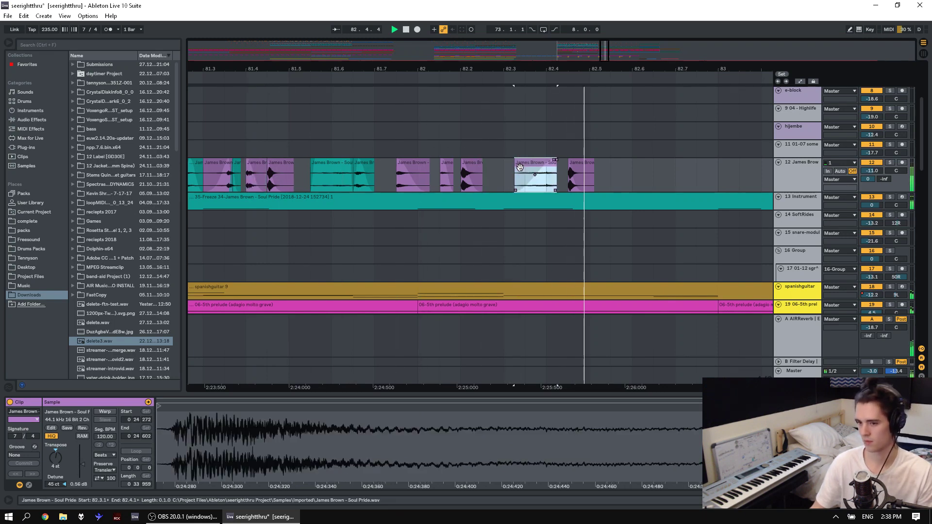
click(515, 177)
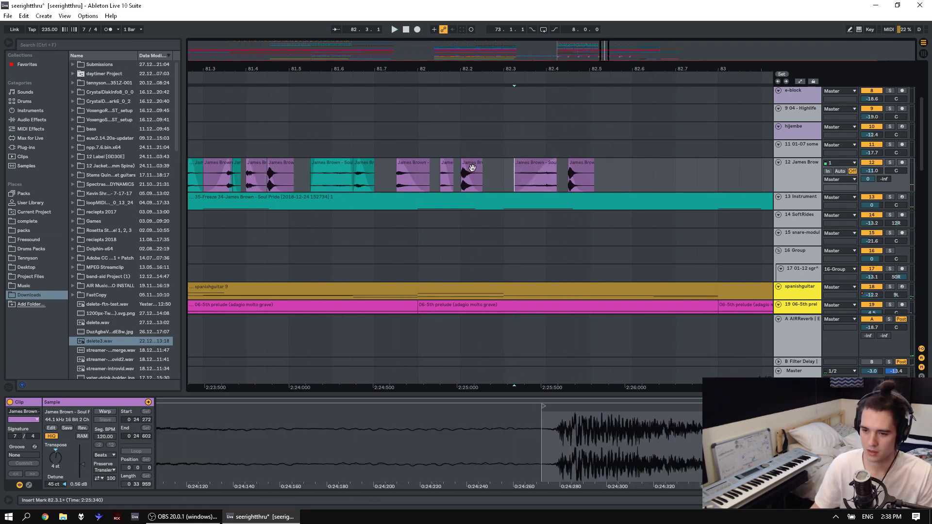
click(471, 167)
click(502, 186)
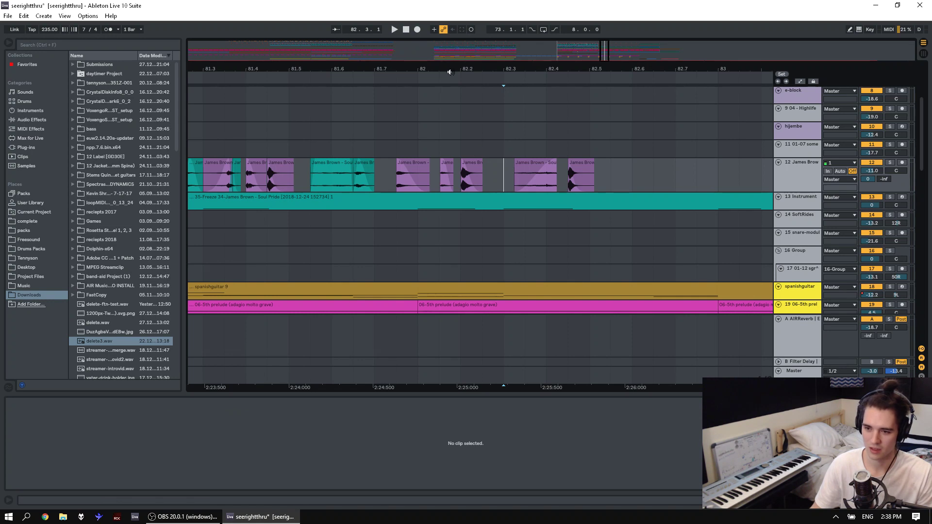
Audition the James Brown clips near the end of bar 80 and copy the one at 80.7.3 to 82.3.1.
drag(449, 72, 517, 48)
click(299, 169)
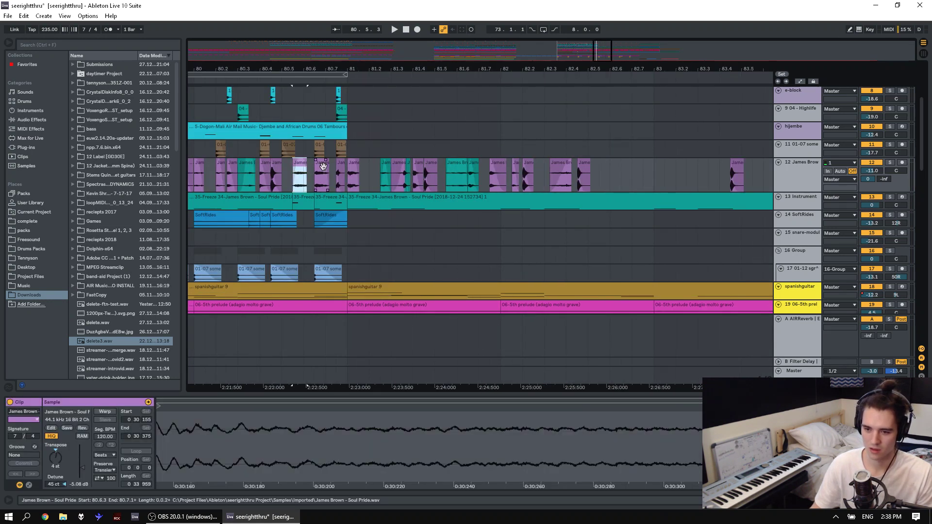
click(320, 168)
key(space)
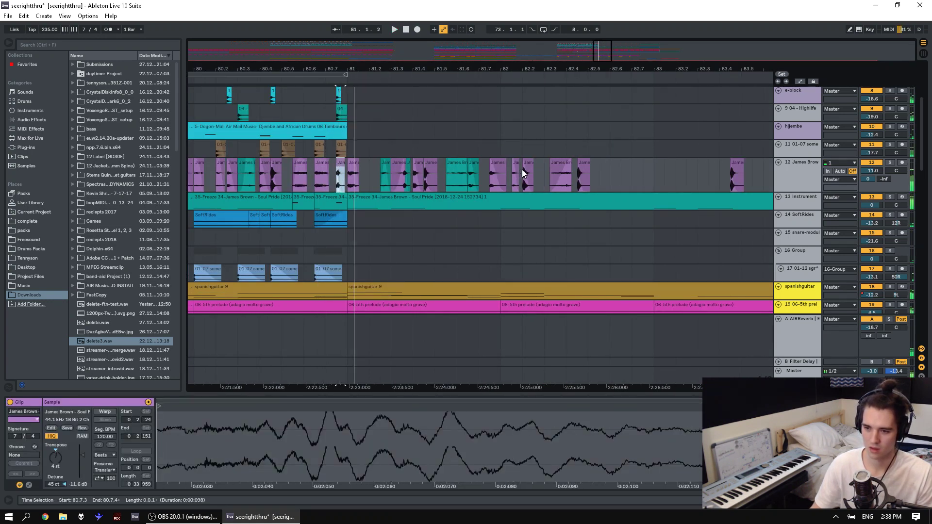
click(544, 181)
key(ctrl+v)
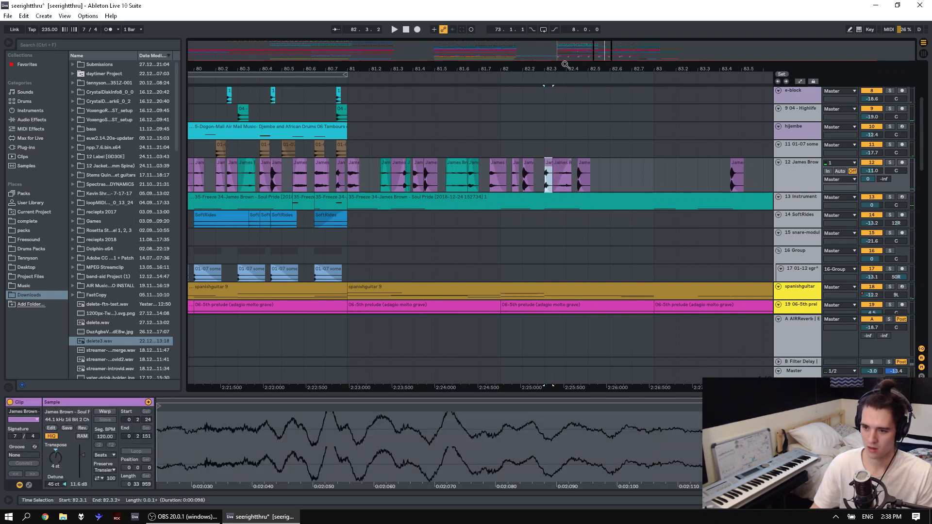
Crossfade the James Brown clip at 82.3.1 into the faded clip after it and extend its end to just past 82.4.1.
key(plus)
key(plus)
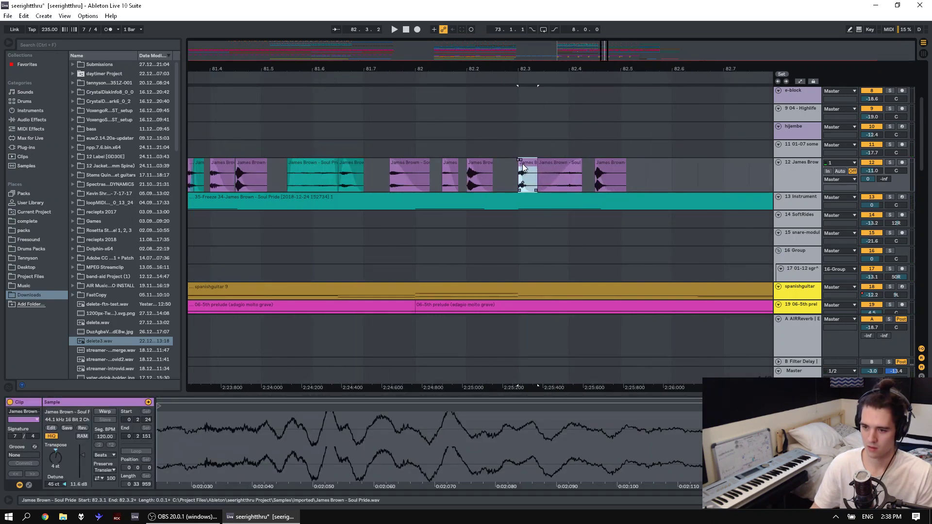
scroll(500, 179, up, 2)
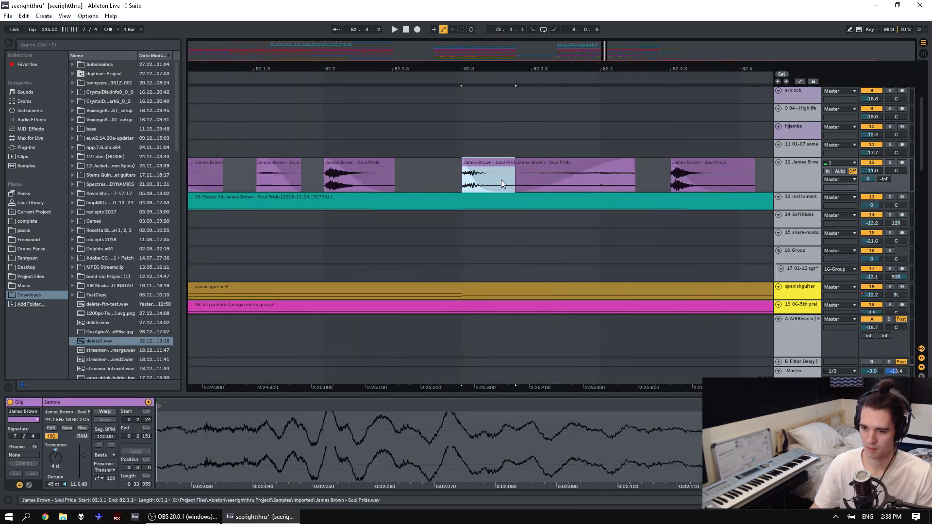
drag(467, 161, 601, 171)
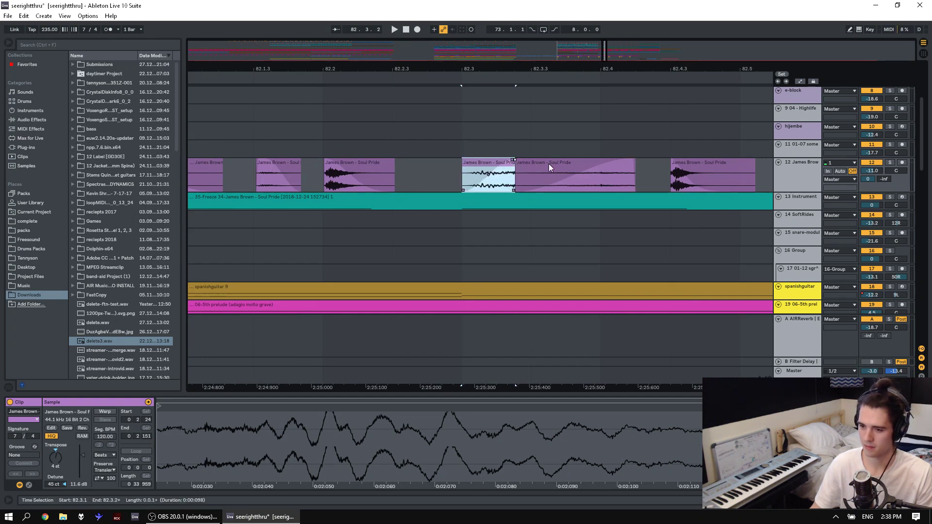
drag(514, 159, 461, 160)
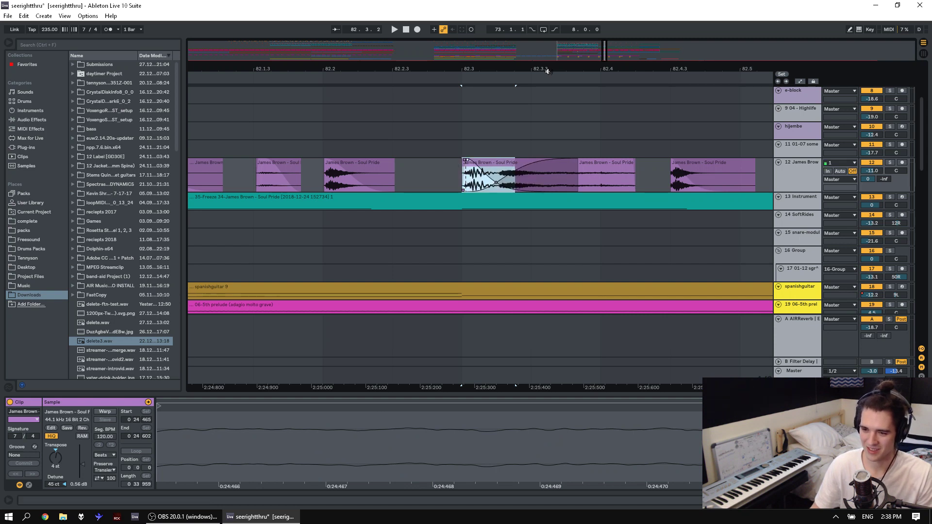
drag(548, 72, 439, 53)
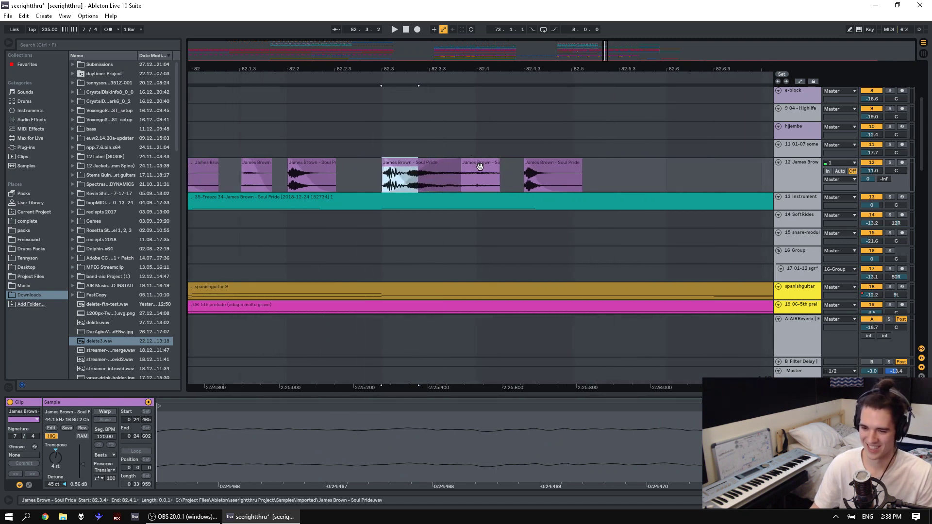
drag(462, 160, 486, 157)
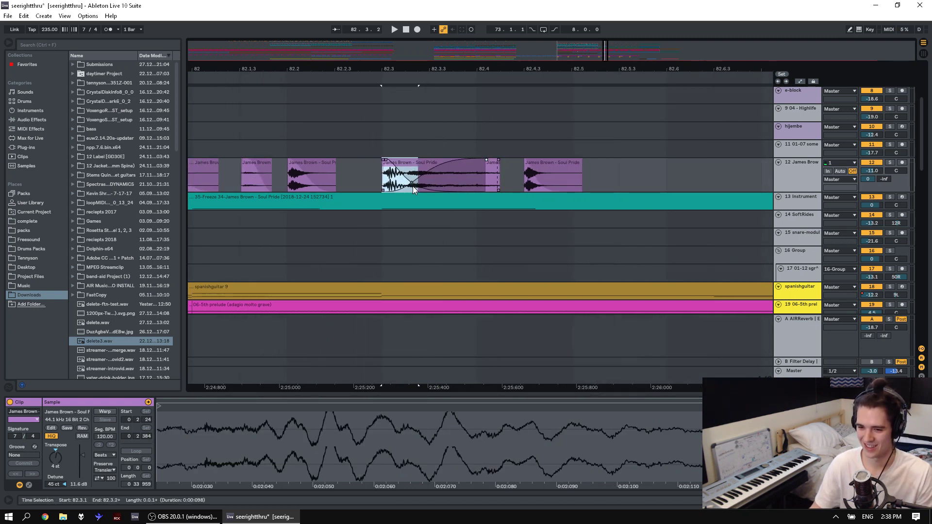
Reshape the fade-out curve of the James Brown clip at 82.3.1 and audition the passage from 82.2.3.
drag(412, 185, 435, 211)
key(space)
key(space)
key(space)
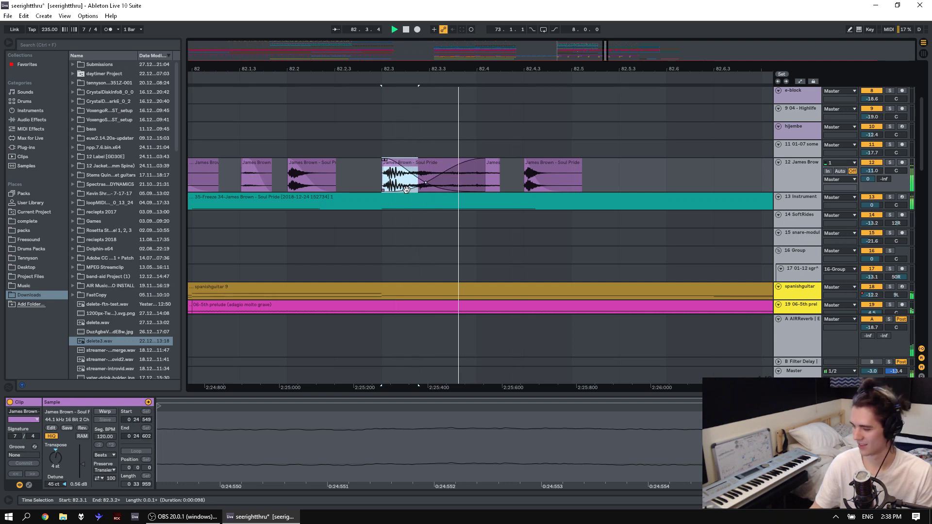
click(321, 152)
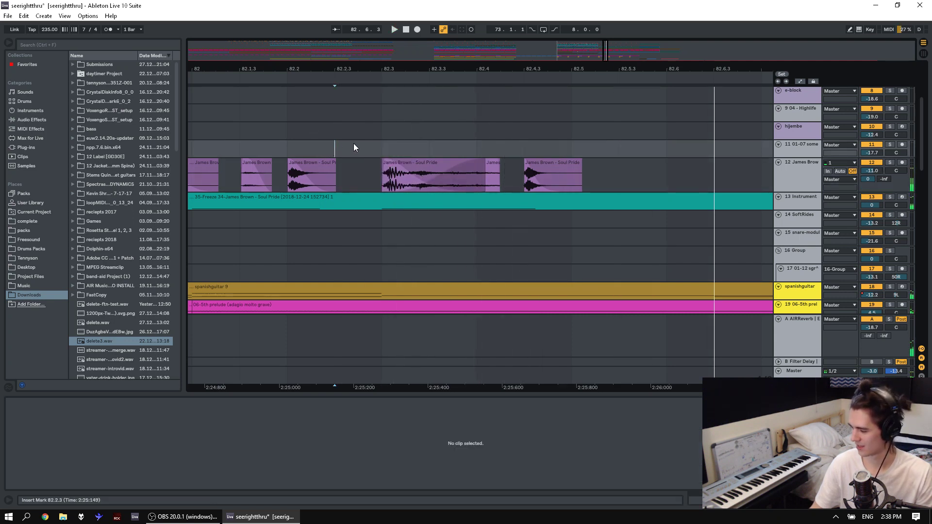
key(space)
key(space)
key(space)
Set the transposition of the James Brown clip at 82.3.1 to 2 st and play it.
click(385, 181)
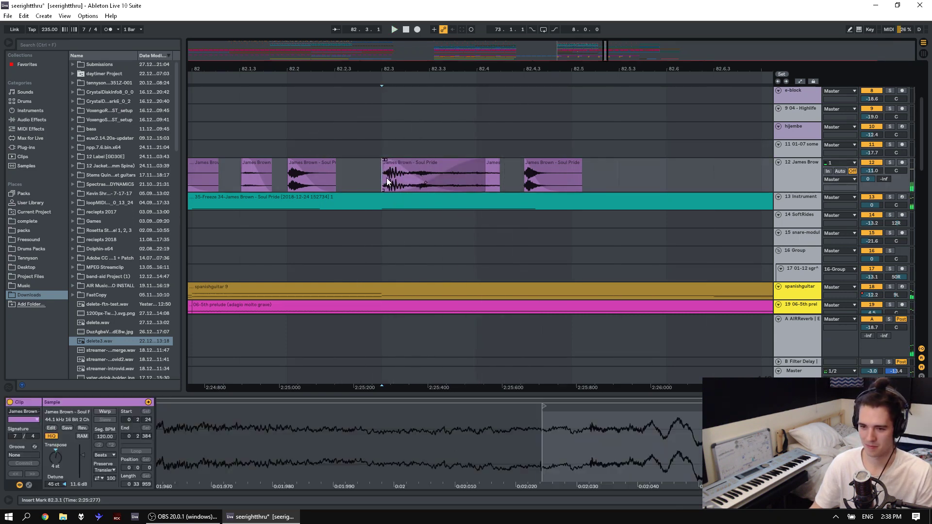
drag(66, 467, 66, 473)
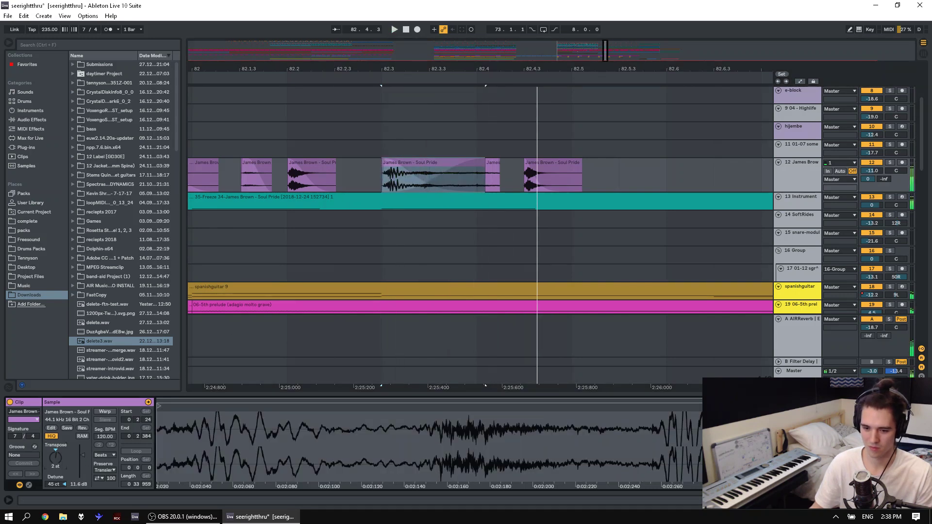
key(space)
key(space)
Slip the sample region of the James Brown clip at 82.3.1 to start at 0:05:000.
drag(408, 446, 348, 354)
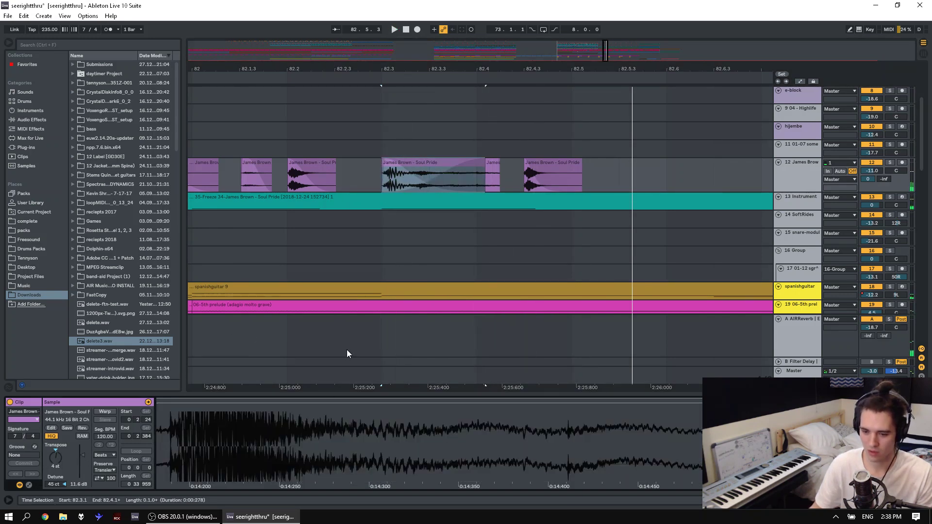
drag(480, 456, 480, 411)
key(plus)
key(plus)
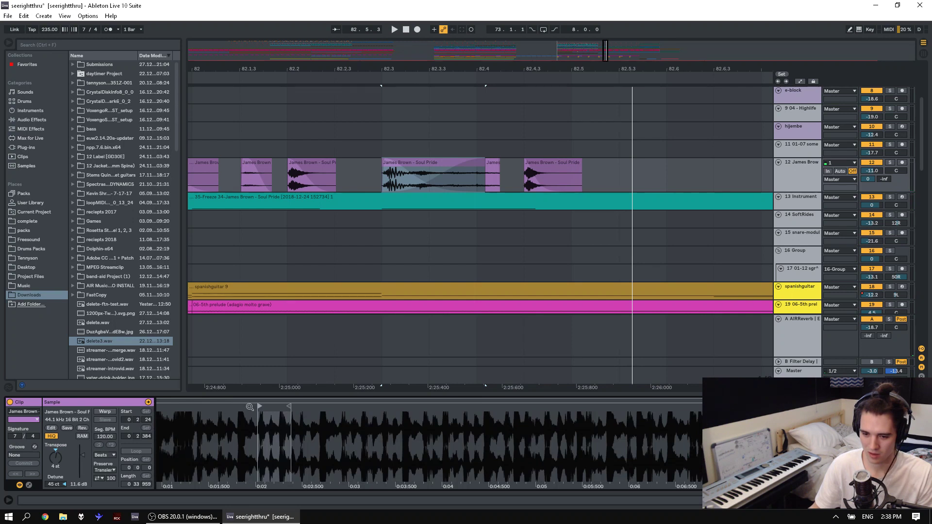
drag(258, 406, 538, 420)
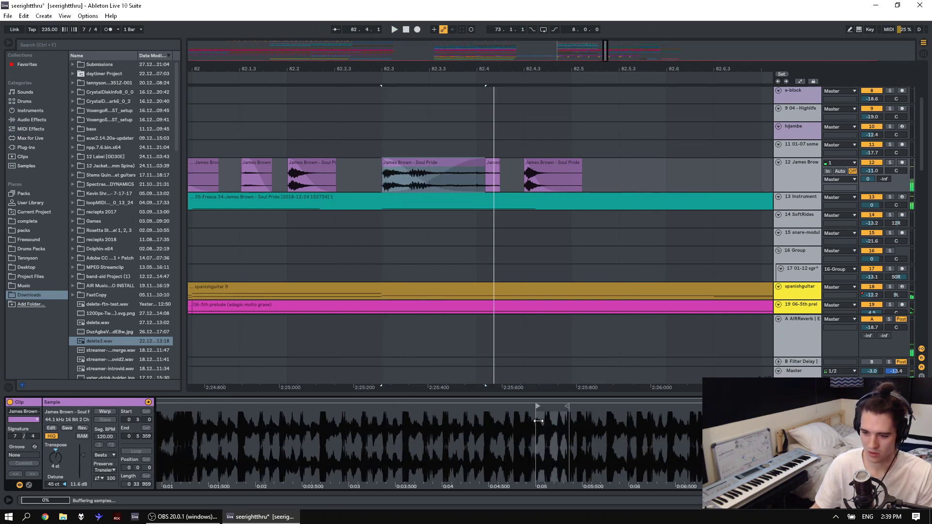
Audition the James Brown clip at 82.3.1, set its transposition to 21 st and play it again.
key(space)
key(space)
drag(56, 456, 55, 435)
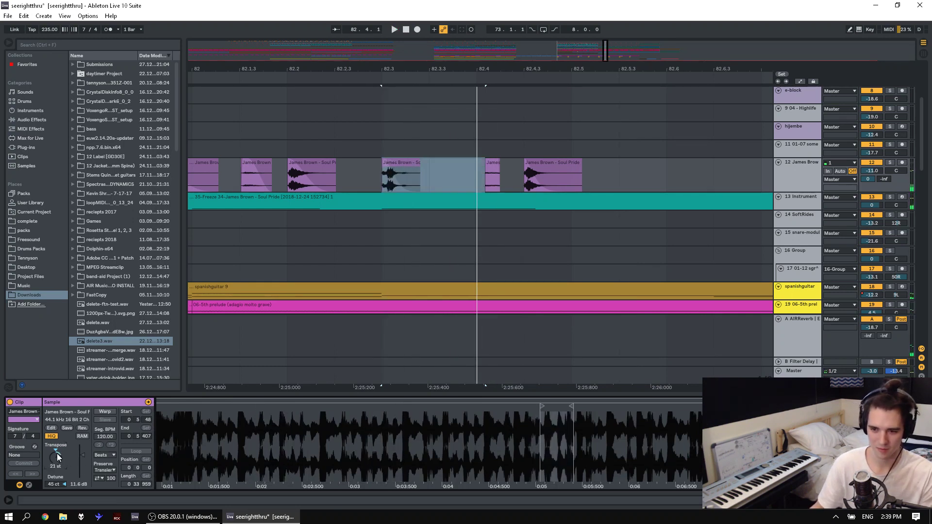
key(space)
Extend the end of the James Brown clip at 82.3.1 to 82.3.3, set its gain to 8.63 dB and audition it.
mouse_move(420, 163)
mouse_down()
mouse_move(450, 164)
mouse_move(429, 164)
mouse_up()
key(space)
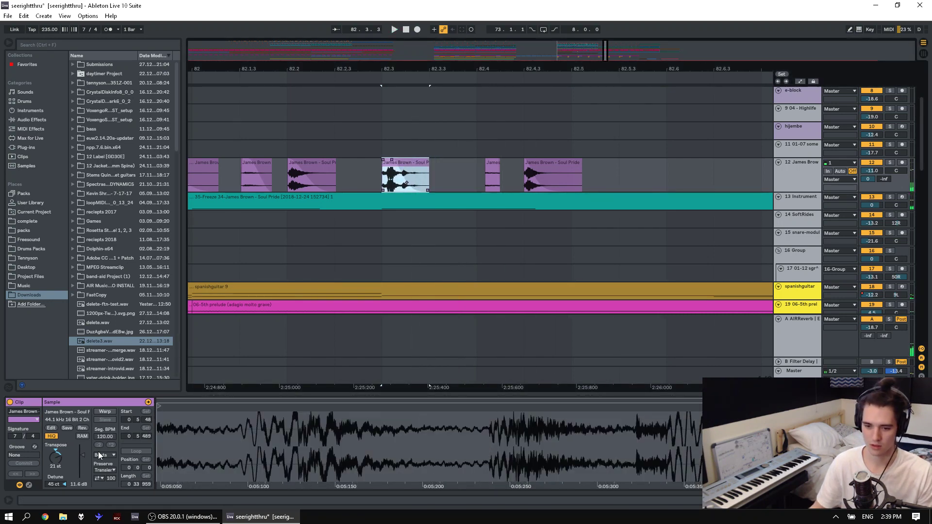
drag(56, 456, 83, 457)
key(space)
key(space)
key(space)
key(space)
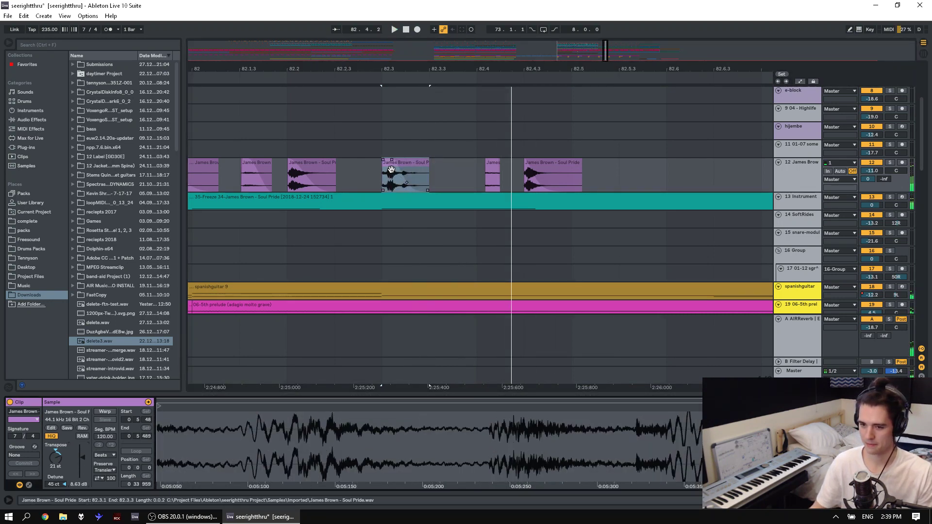
Move the James Brown clip from 82.3.1 to 82.2.3 and play the pattern from about 81.7.3.
mouse_move(392, 163)
mouse_down()
mouse_move(390, 172)
mouse_move(344, 174)
mouse_up()
click(194, 132)
key(space)
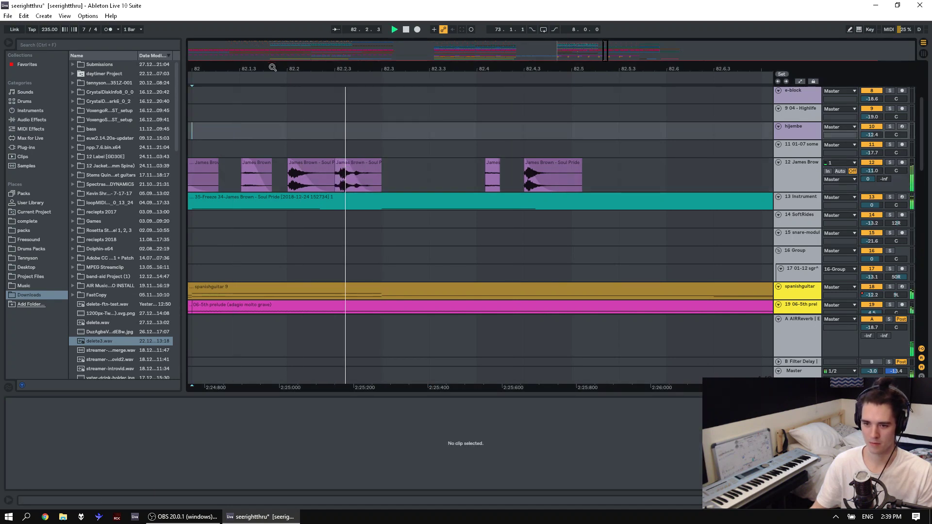
drag(277, 68, 345, 67)
click(220, 133)
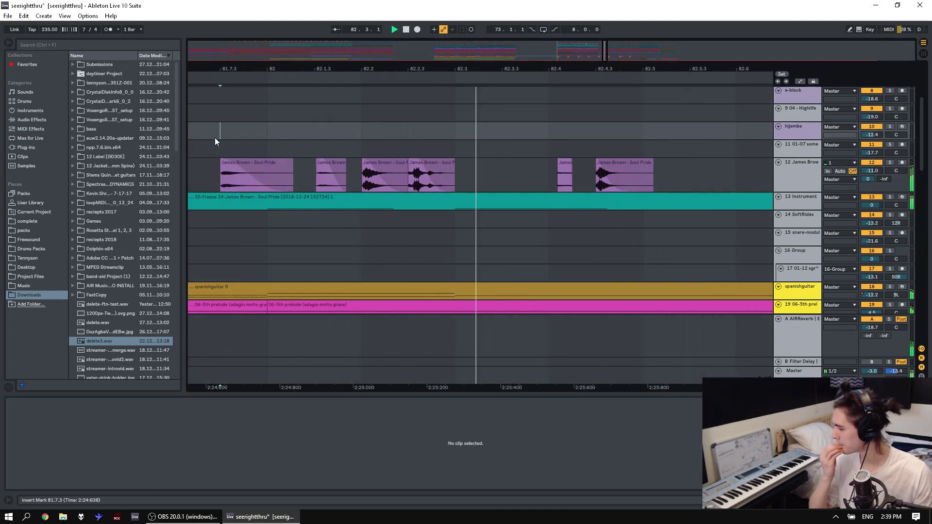
Slip the sample region of the James Brown clip at 82.2.3 to start at 0:10:767 and audition it.
click(434, 179)
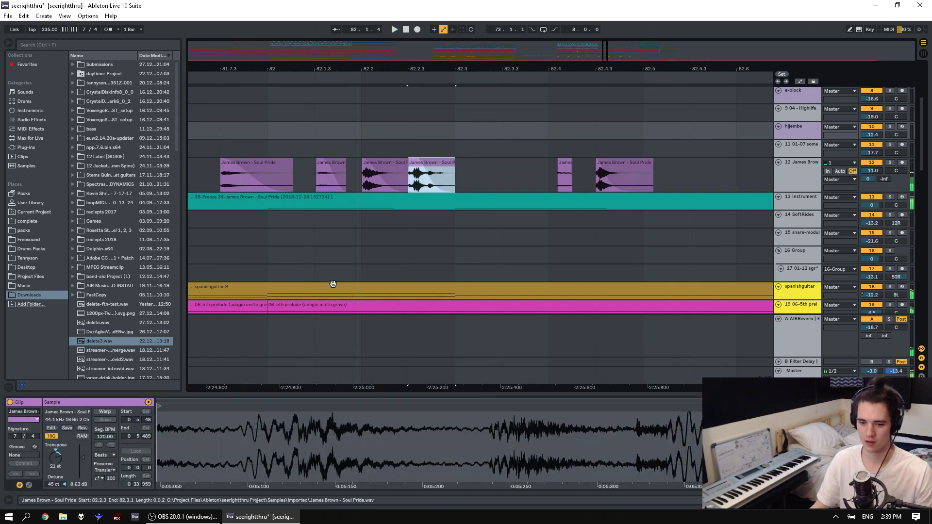
drag(269, 461, 272, 431)
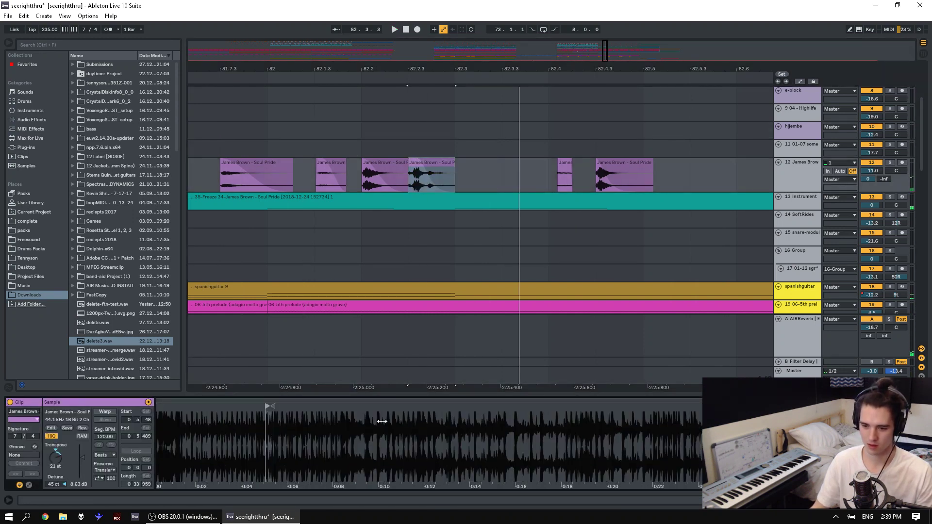
mouse_move(382, 421)
mouse_down()
mouse_move(345, 427)
mouse_move(398, 408)
mouse_up()
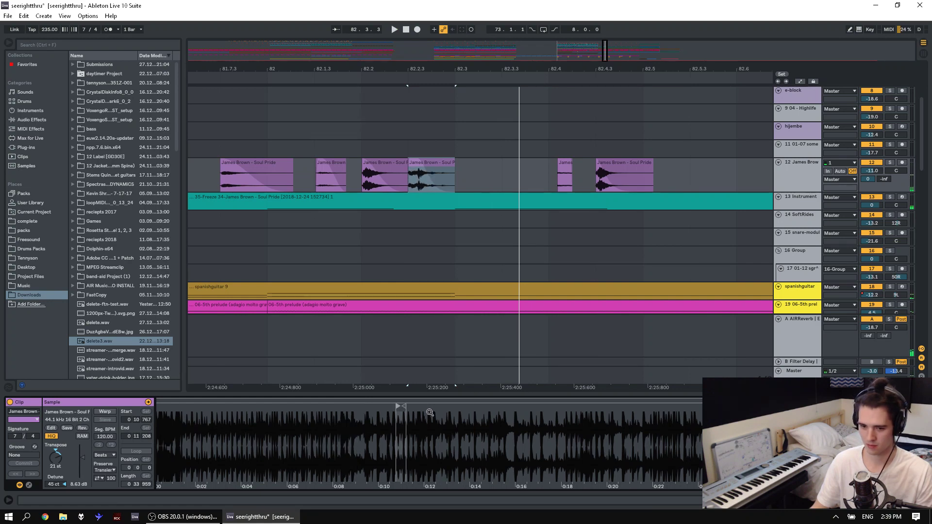
key(space)
key(space)
Set the transposition of the James Brown clip at 82.2.3 to 10 st and play it.
drag(55, 457, 56, 469)
key(space)
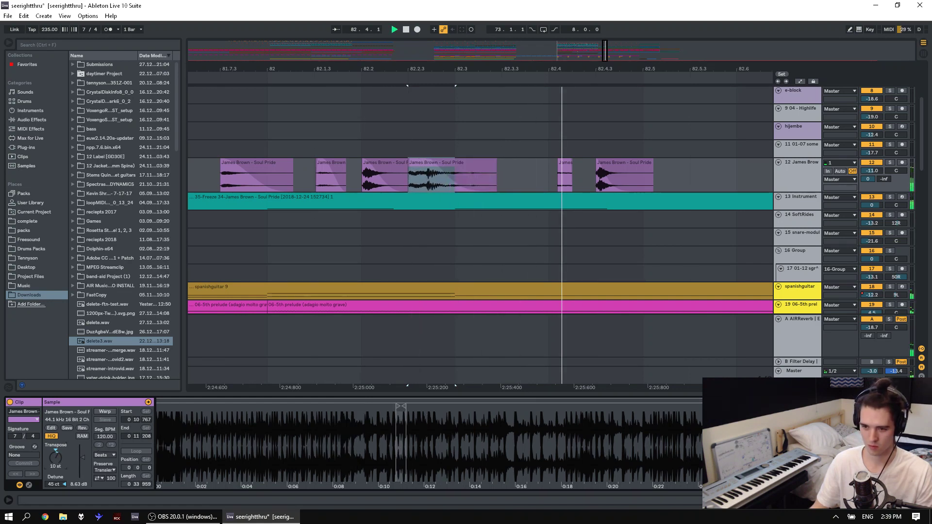
key(space)
key(space)
Lengthen the fade-in of the James Brown clip at 82.2.3 to just before 82.3.1 and audition it.
drag(410, 159, 446, 160)
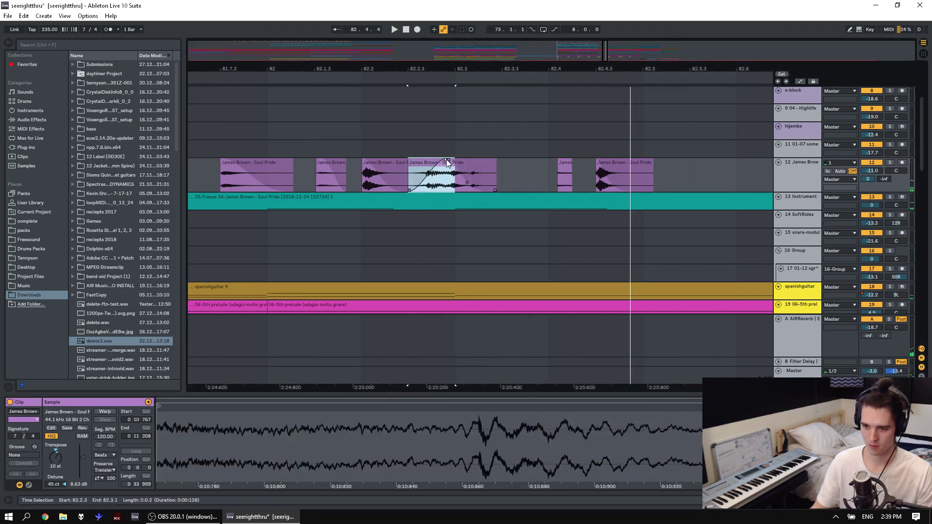
key(space)
key(space)
Split the faded-in James Brown clip at 82.3.1 and select its second part.
click(458, 184)
key(ctrl+e)
click(466, 165)
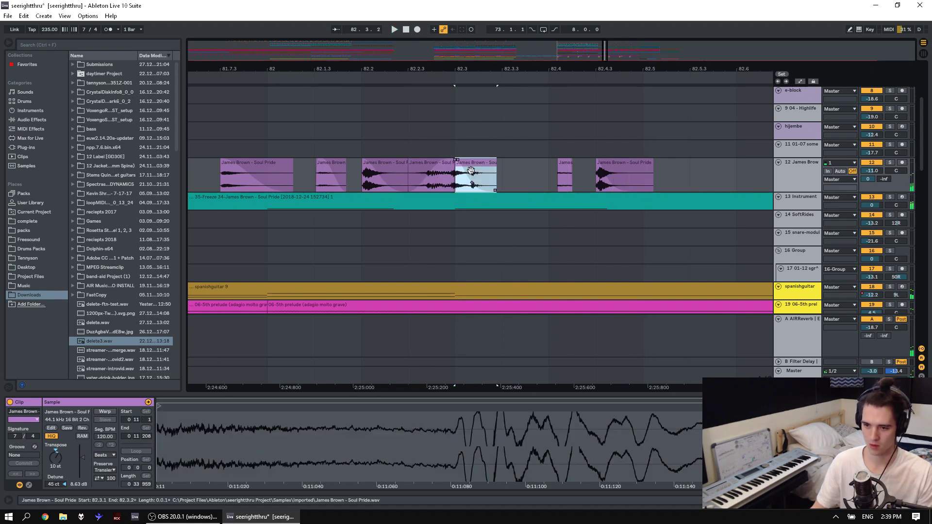
Try removing the James Brown slice at 82.3, audition the passage from 82.1.3, and restore the slice.
key(Delete)
click(315, 144)
key(space)
click(427, 170)
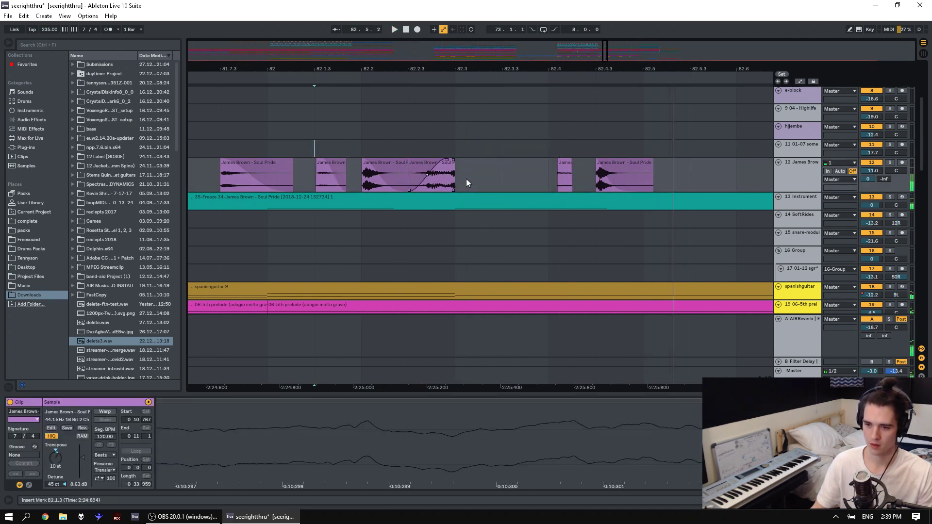
key(ctrl+z)
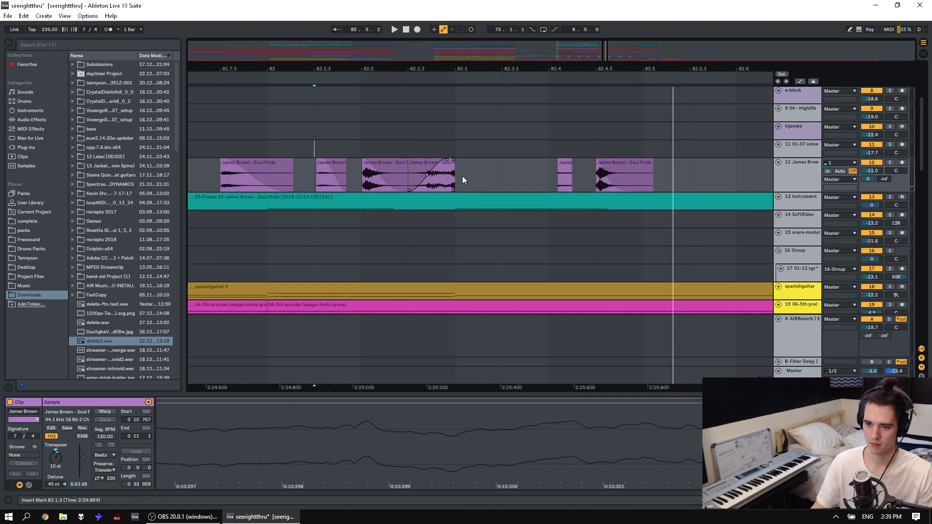
key(ctrl+z)
Try shifting the sample region of the James Brown slice at 82.3 slightly earlier, and undo it.
drag(457, 456, 451, 435)
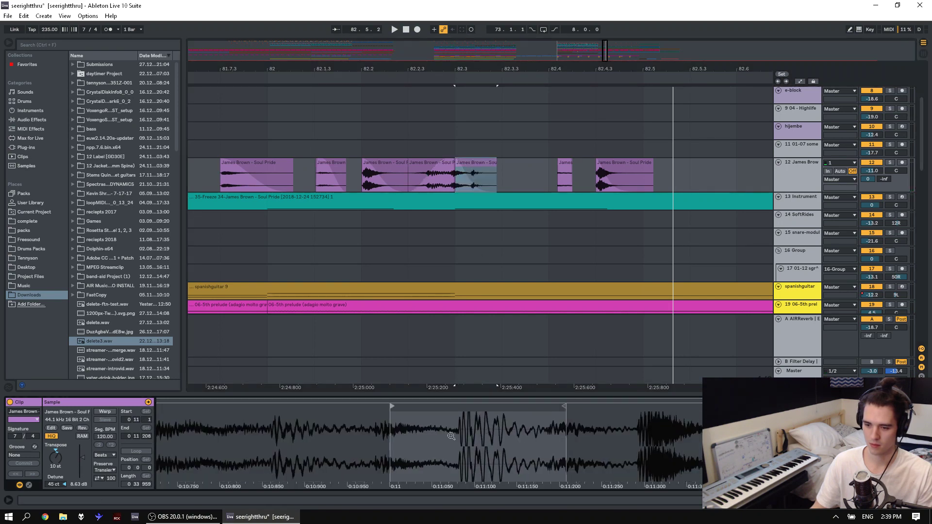
drag(394, 406, 383, 406)
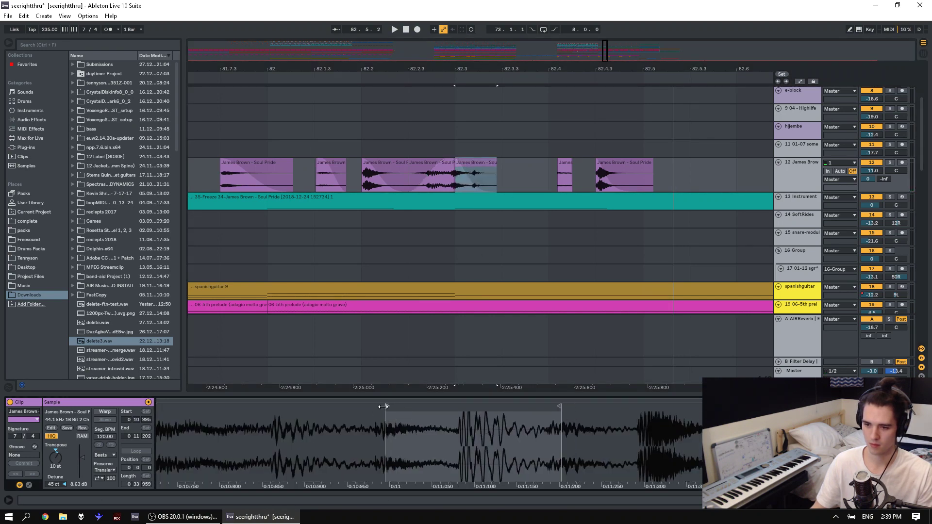
key(ctrl+z)
Delete the James Brown slice at 82.3 and extend the preceding slice to 82.3.3, auditioning the result.
key(Delete)
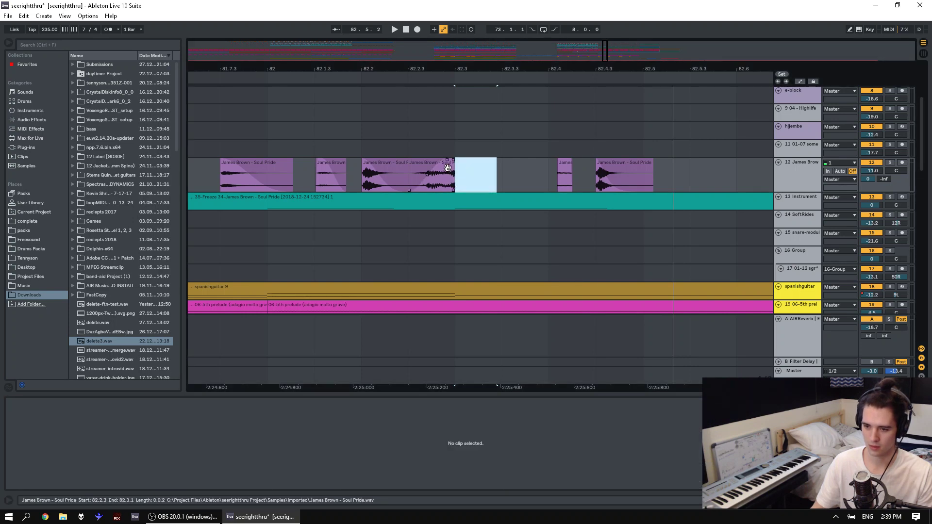
click(474, 169)
mouse_move(455, 175)
mouse_down()
mouse_move(501, 174)
mouse_move(454, 175)
mouse_move(461, 193)
mouse_move(477, 172)
mouse_move(454, 165)
mouse_up()
key(space)
key(space)
key(space)
key(space)
click(355, 143)
key(space)
click(443, 164)
key(space)
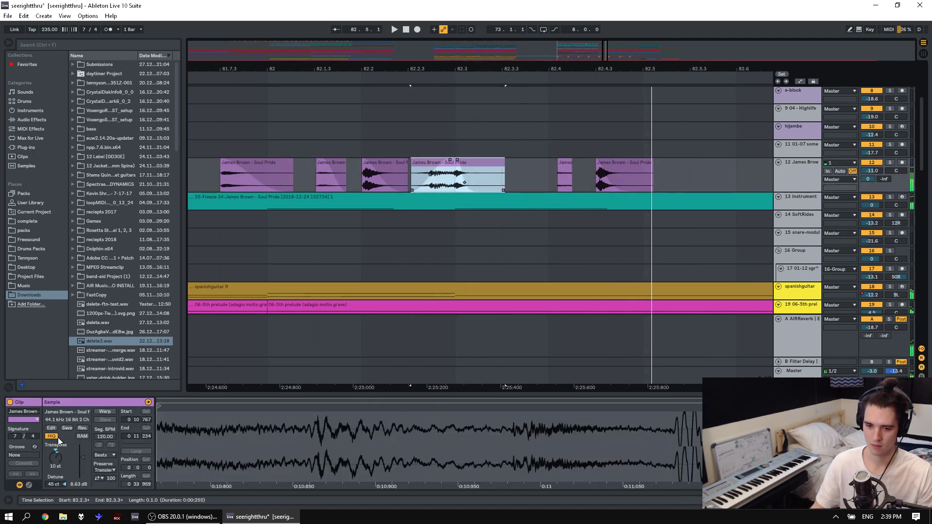
Lower the gain of the extended James Brown slice at 82.2.3 and audition the passage from 81.7.3.
key(space)
key(space)
drag(83, 458, 83, 464)
key(space)
click(220, 131)
key(space)
key(space)
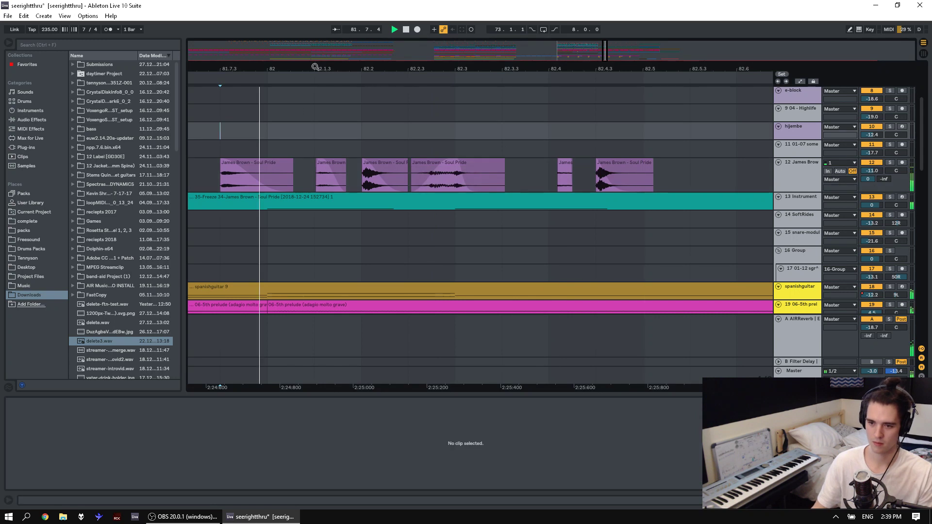
drag(315, 66, 387, 41)
key(space)
Extend the start of the short James Brown slice back to 82.4.1 and audition it from 82.3.3.
click(519, 163)
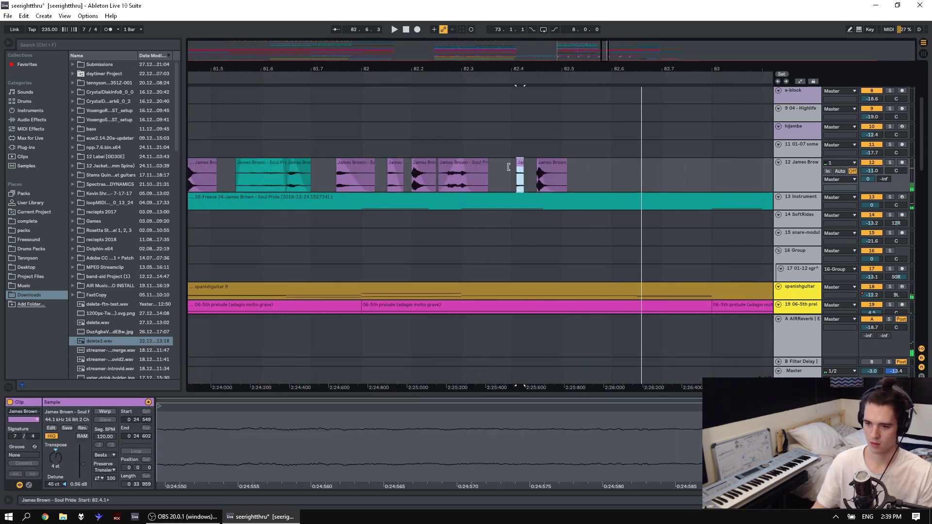
drag(516, 167, 509, 167)
key(space)
key(space)
click(491, 154)
key(space)
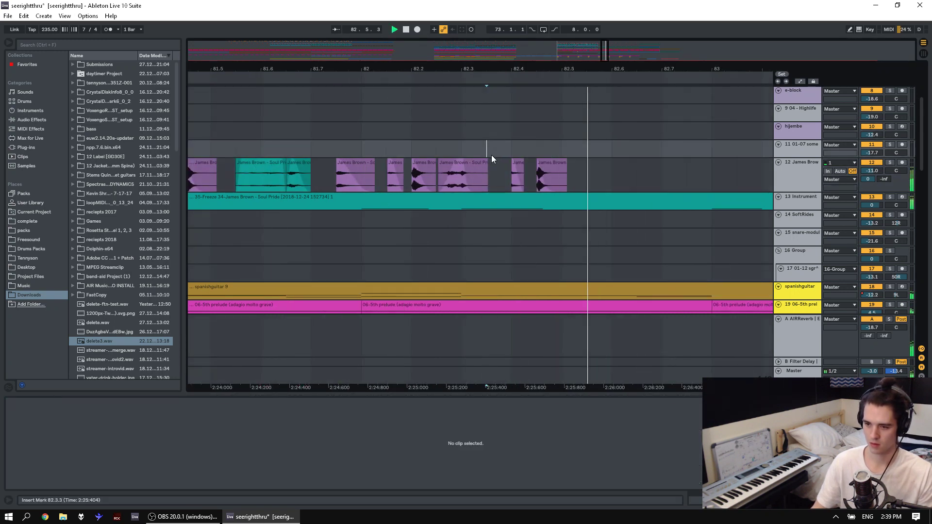
Try pasting a copy of the four James Brown slices from 75.6.3 at 82.5.1, and undo it.
scroll(563, 170, up, 3)
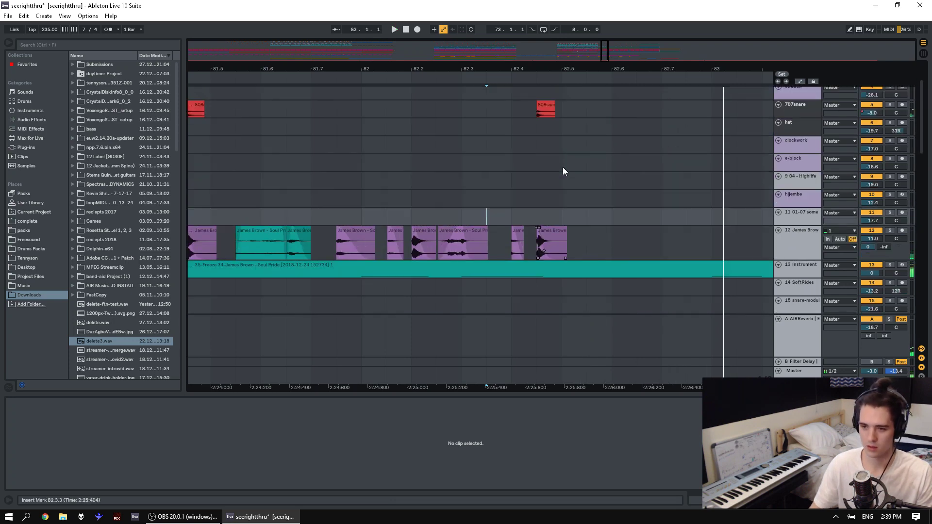
scroll(563, 167, up, 1)
drag(520, 70, 507, 44)
drag(400, 71, 535, 45)
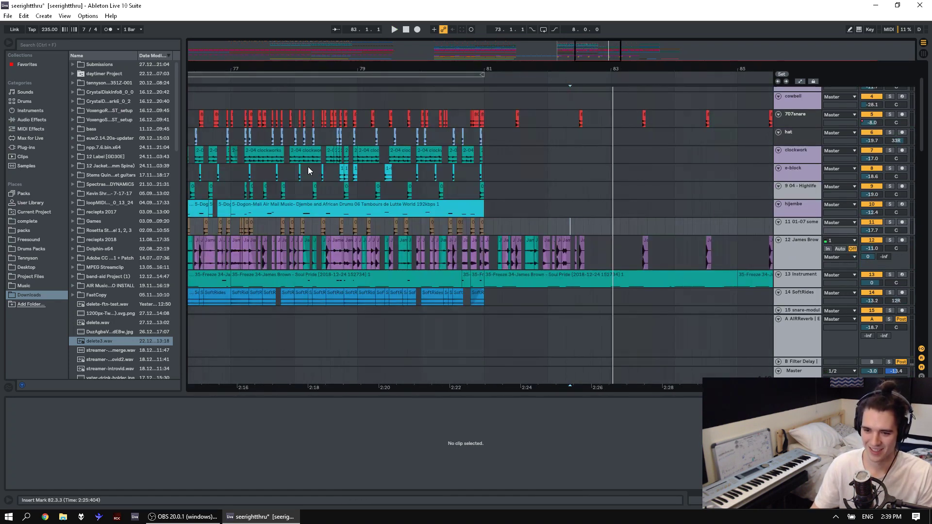
drag(209, 70, 387, 71)
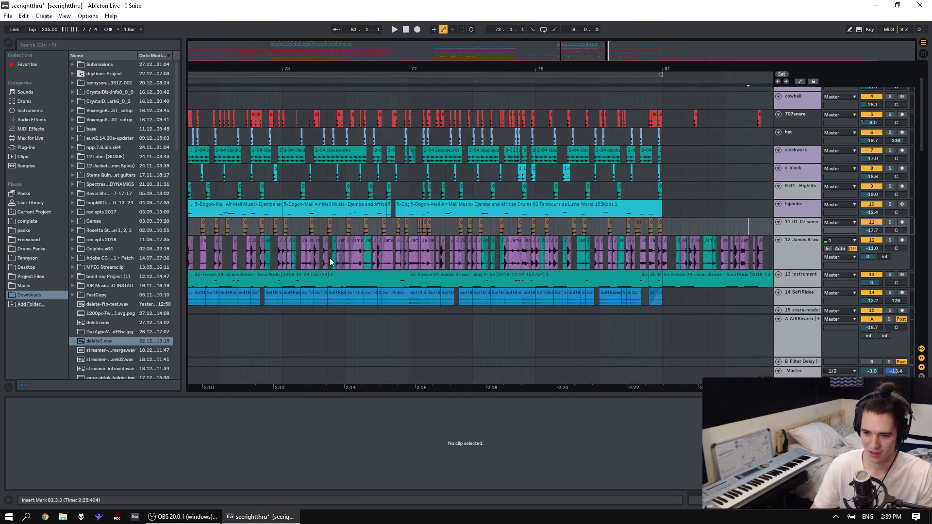
drag(331, 258, 360, 253)
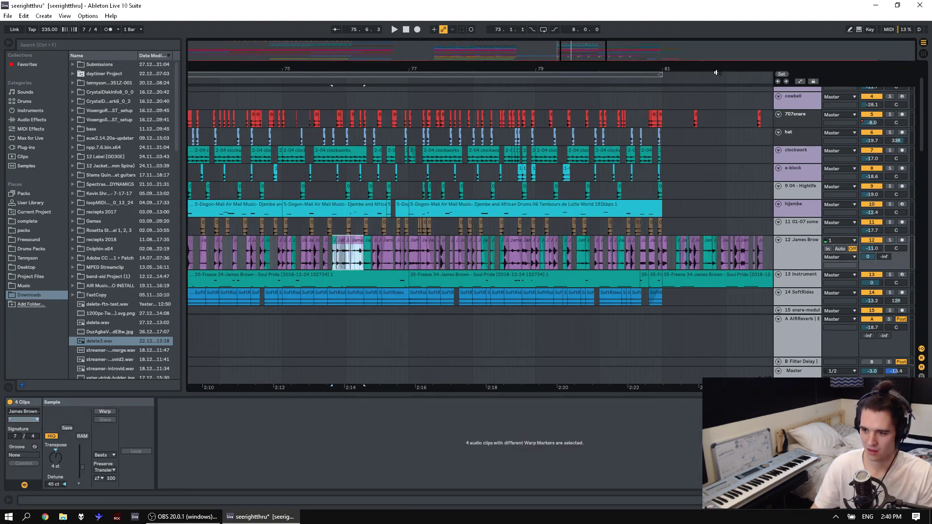
mouse_move(733, 71)
mouse_down()
mouse_move(537, 71)
mouse_move(514, 190)
mouse_up()
click(492, 257)
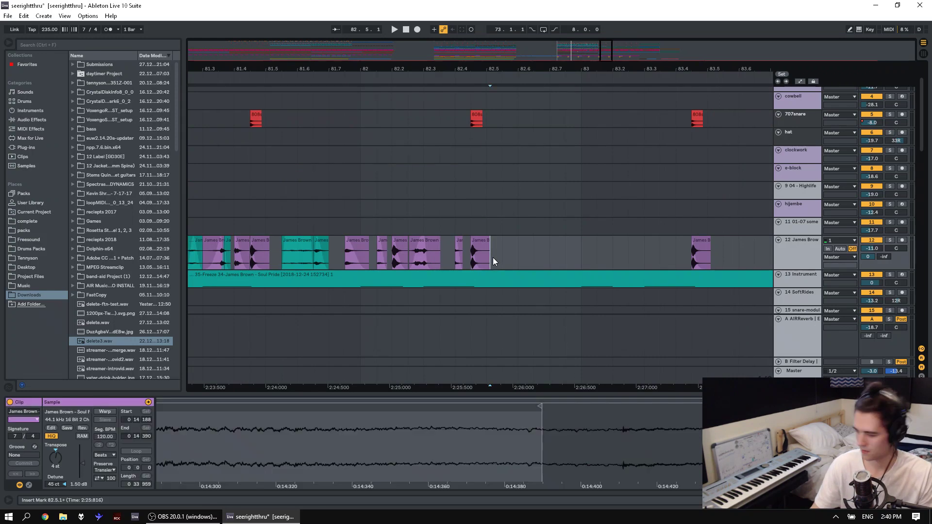
key(ctrl+v)
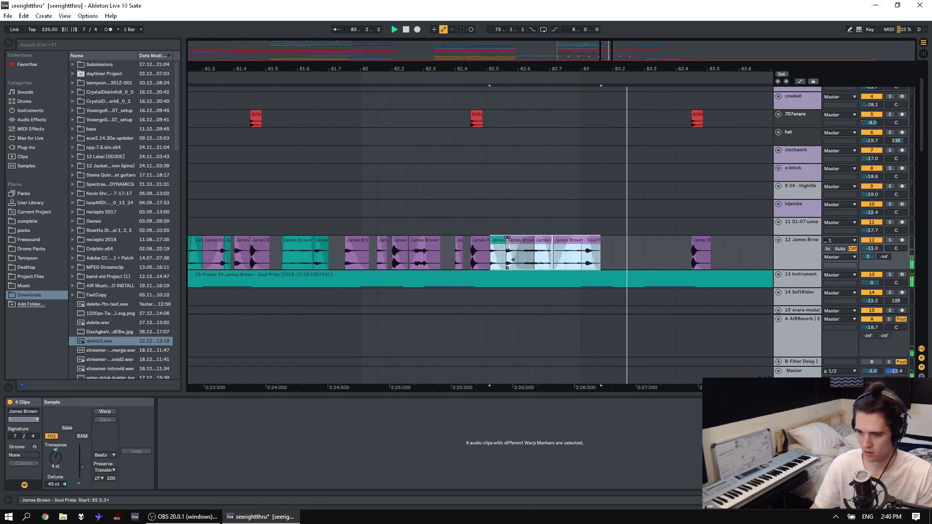
key(ctrl+z)
Audition the drum section from bar 73 and copy the four James Brown slices between 74.7.3 and 75.2.3.
drag(486, 68, 704, 9)
click(398, 226)
key(space)
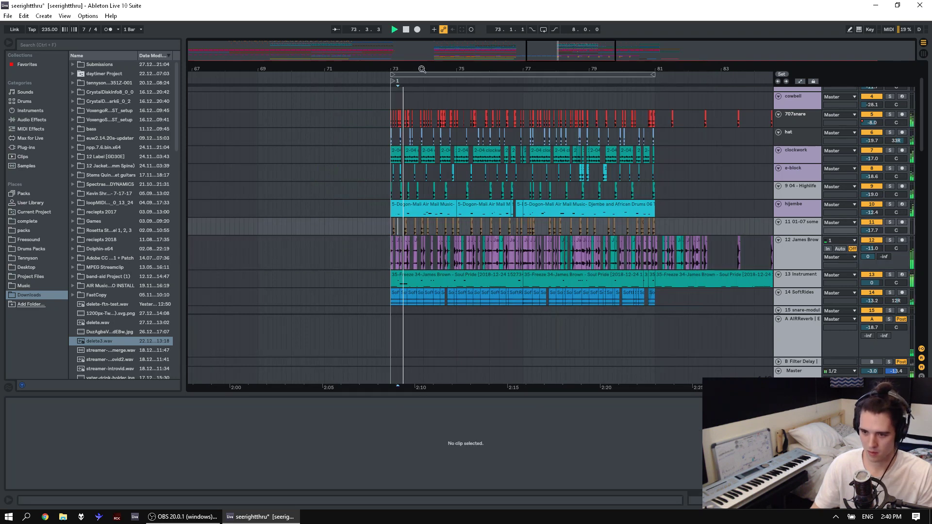
drag(422, 68, 422, 270)
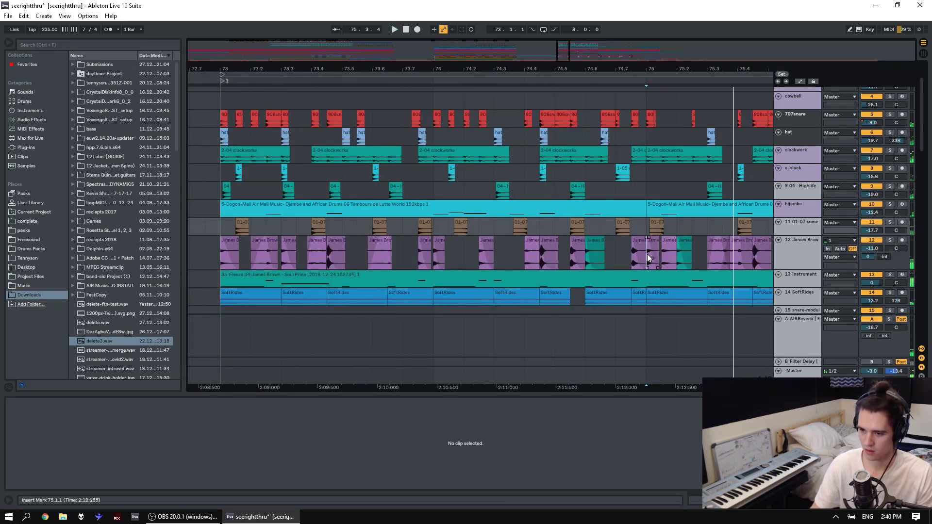
key(space)
drag(695, 254, 632, 254)
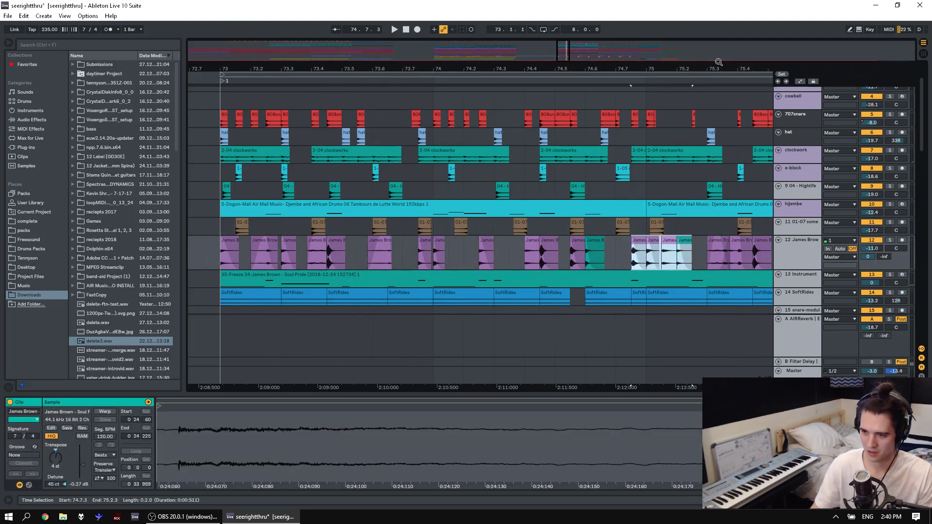
Try placing the four copied James Brown slices at 82.5.1 and at 82.5.3, auditioning the passage.
drag(361, 73, 361, 19)
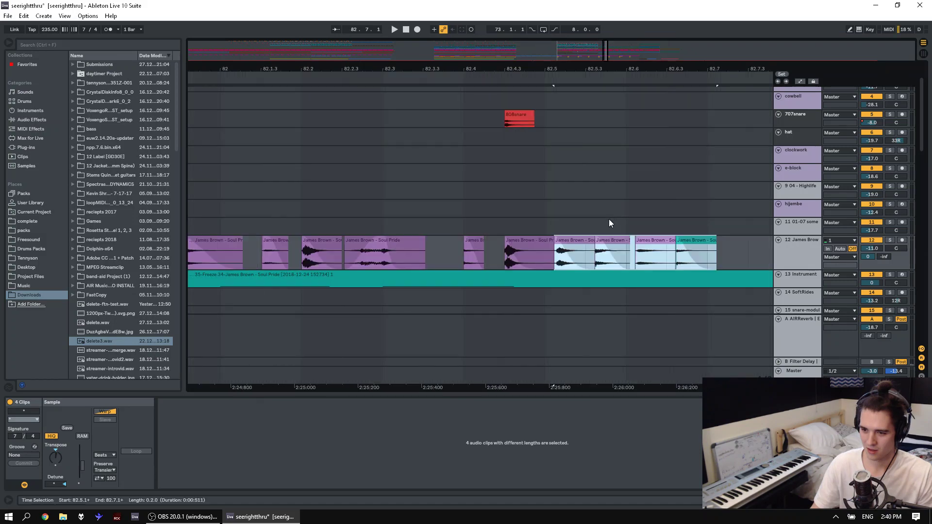
key(ctrl+z)
click(589, 257)
key(ctrl+v)
click(387, 222)
key(space)
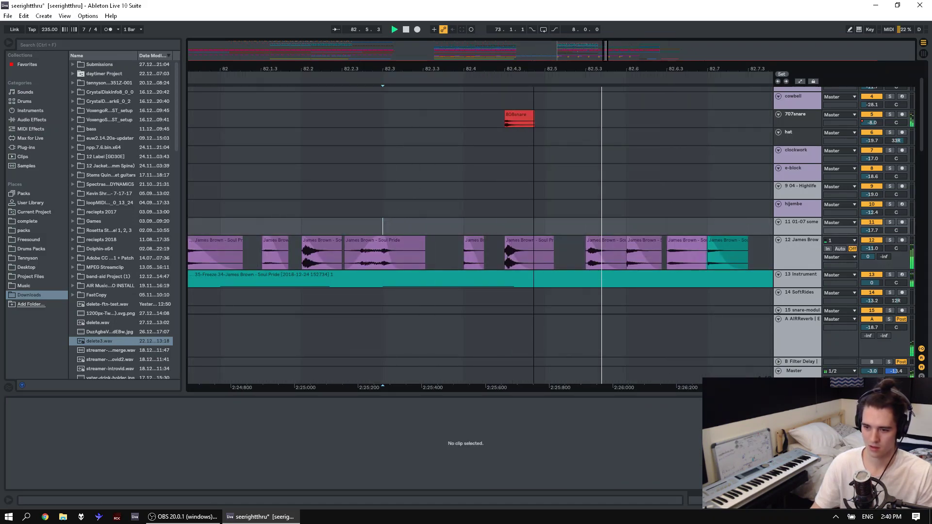
drag(529, 71, 398, 53)
Try the four copied slices at 82.6.1 and at 82.7.1, auditioning each placement, and undo the last paste.
click(458, 245)
key(space)
key(ctrl+z)
key(ctrl+z)
click(327, 210)
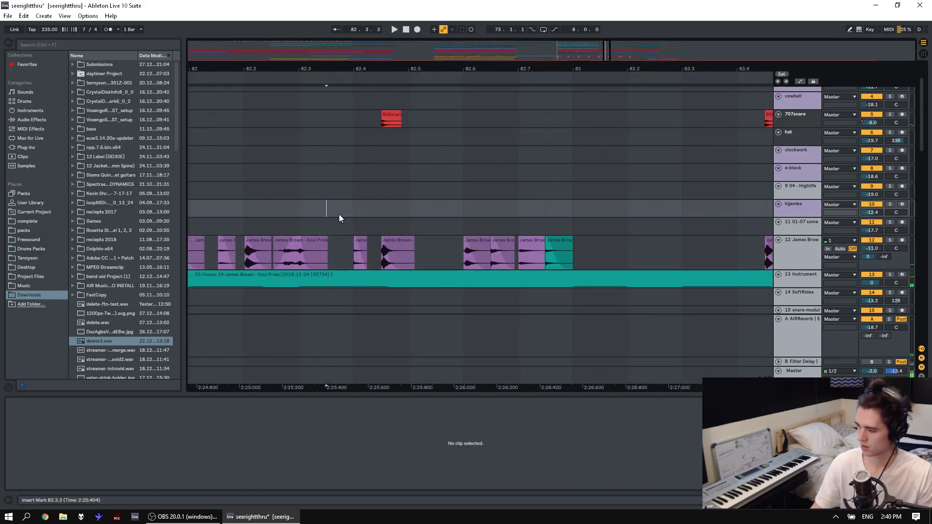
key(space)
key(space)
click(365, 206)
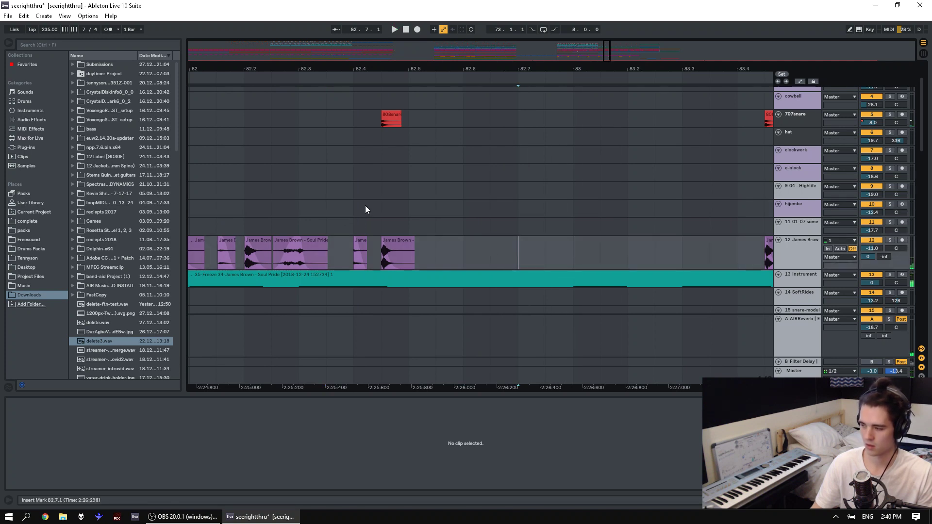
key(space)
key(space)
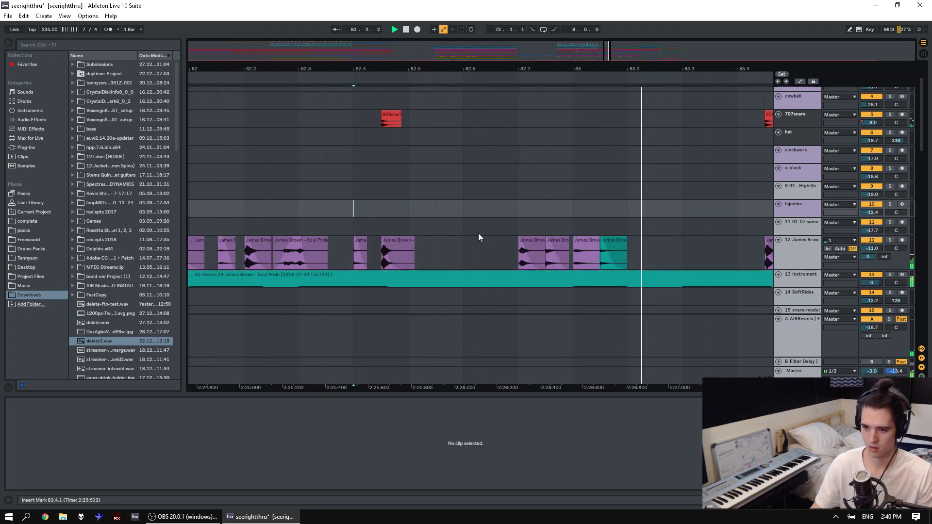
key(ctrl+z)
Paste the four copied slices at 82.6.3, move the first one back to 82.6.1, and audition from 82.4.1.
click(493, 250)
key(ctrl+v)
double_click(392, 249)
key(space)
drag(509, 242, 479, 251)
key(space)
click(350, 208)
key(space)
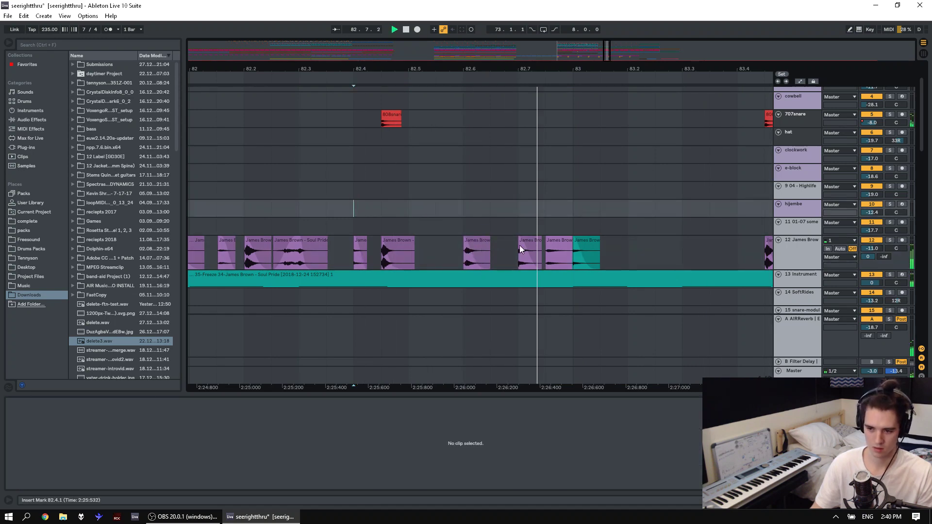
key(space)
key(space)
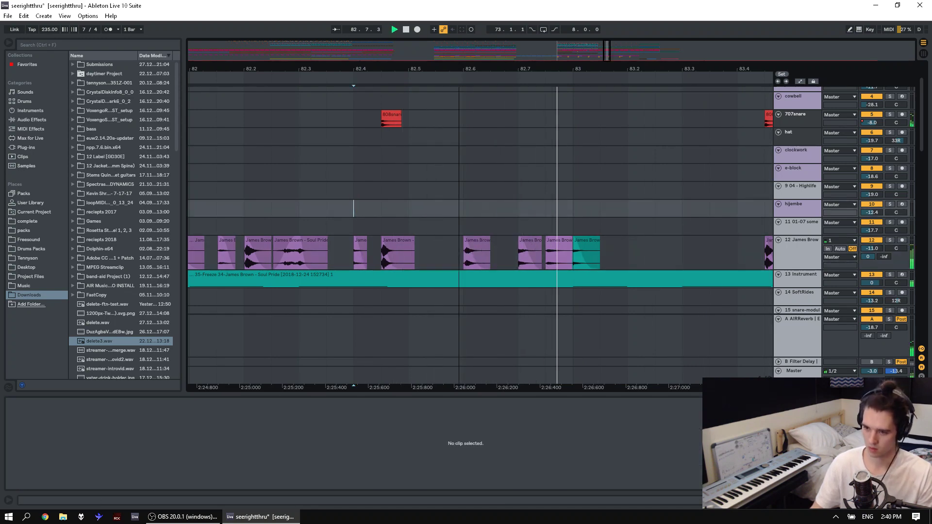
Audition the edited James Brown break from bar 82 and review the surrounding drum tracks.
scroll(456, 77, down, 2)
click(315, 206)
key(space)
key(space)
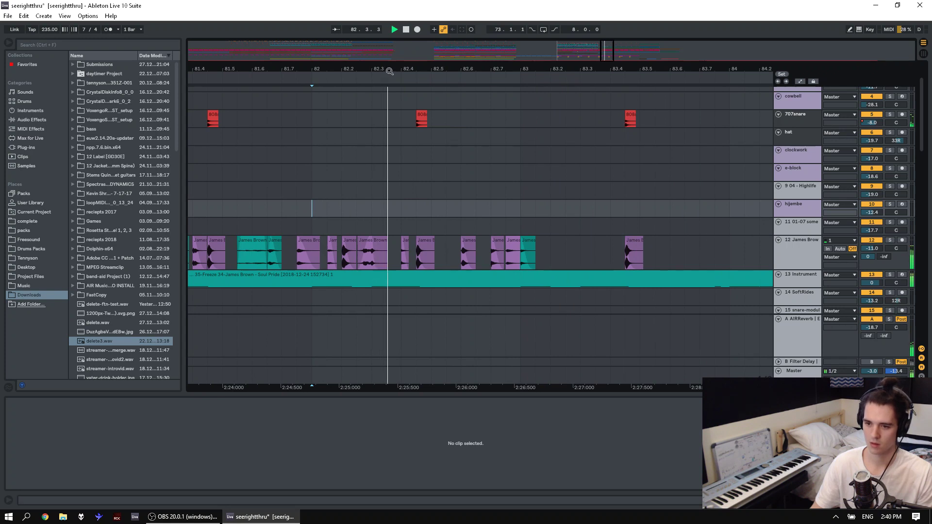
drag(388, 70, 492, 54)
scroll(464, 202, up, 2)
key(space)
mouse_move(298, 262)
mouse_down()
mouse_move(301, 274)
mouse_move(594, 273)
mouse_move(285, 276)
mouse_up()
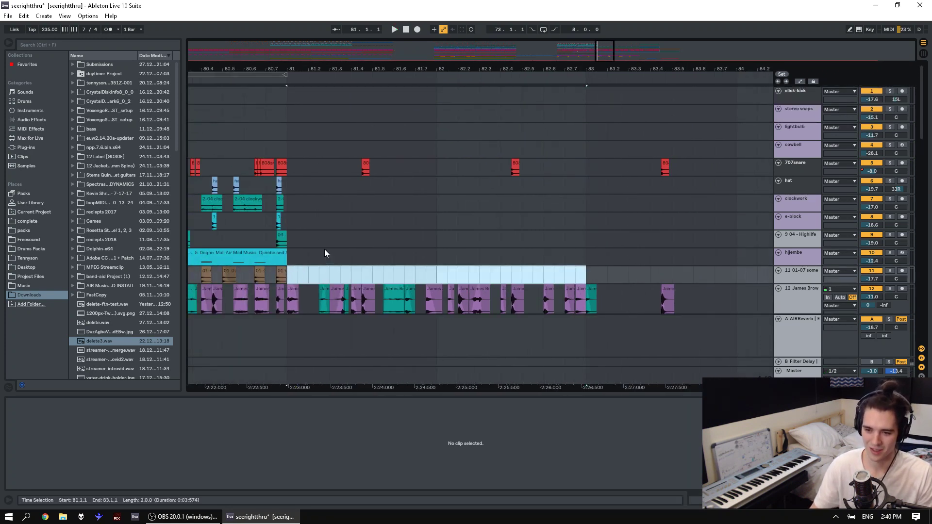
Copy the 808snare clip at 80.6.4, paste it at 81.2.3 on the 707snare track, and start playback from bar 81.
click(263, 170)
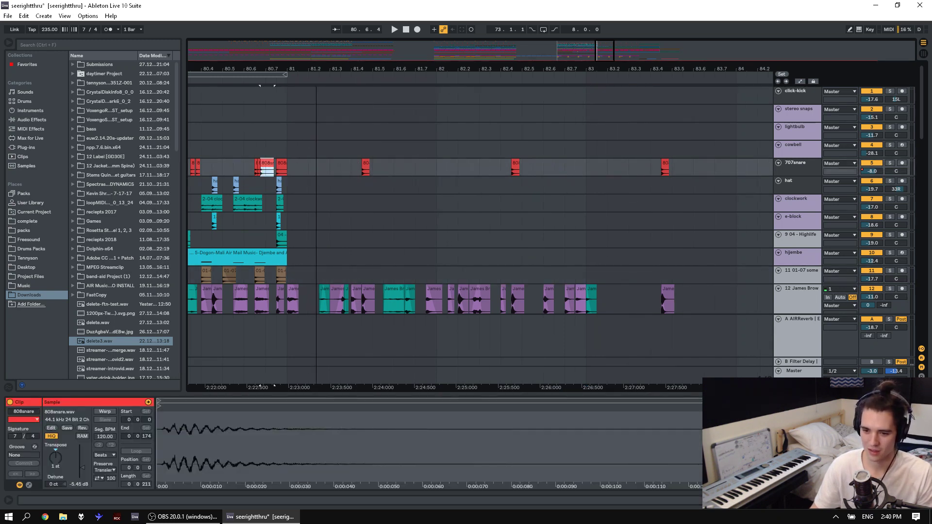
scroll(301, 175, up, 2)
click(279, 170)
key(ctrl+v)
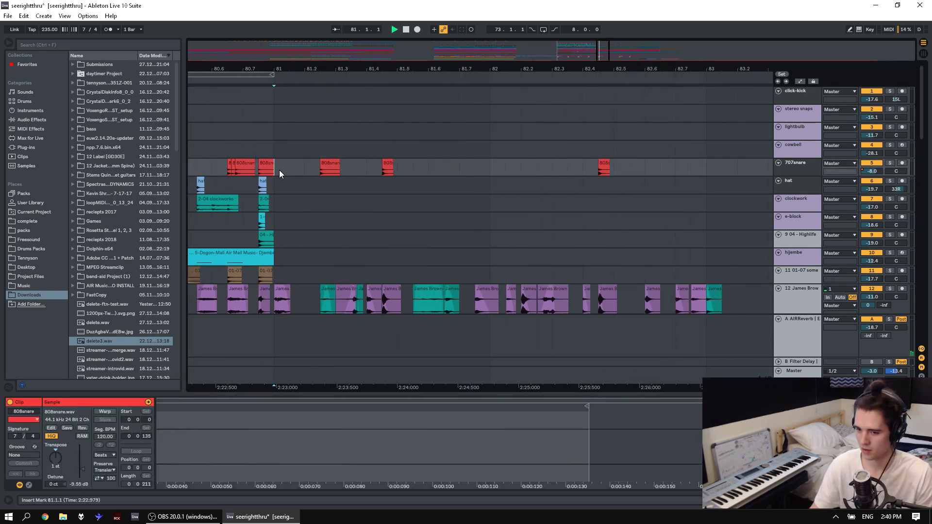
key(space)
Move the pasted 808snare clip to 81.3.1 with its gain at 1.13 dB, and audition it.
click(333, 170)
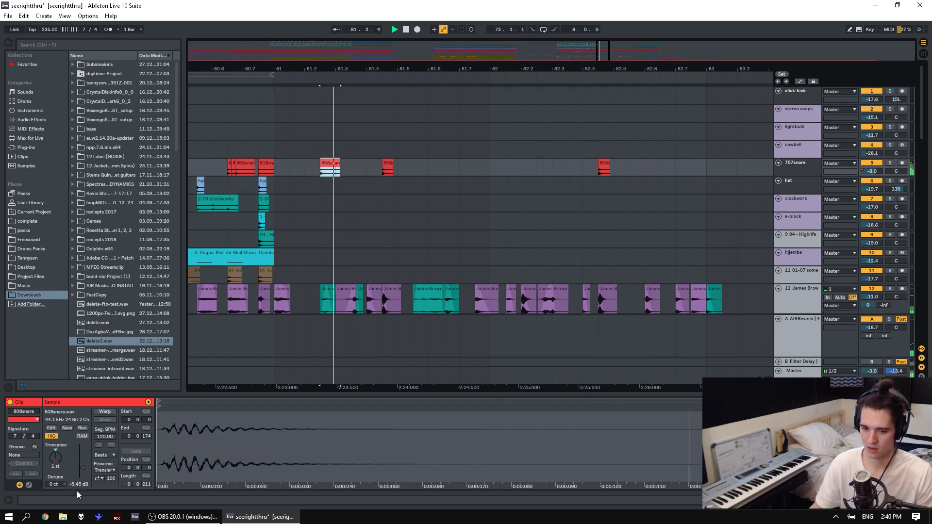
drag(330, 167, 345, 168)
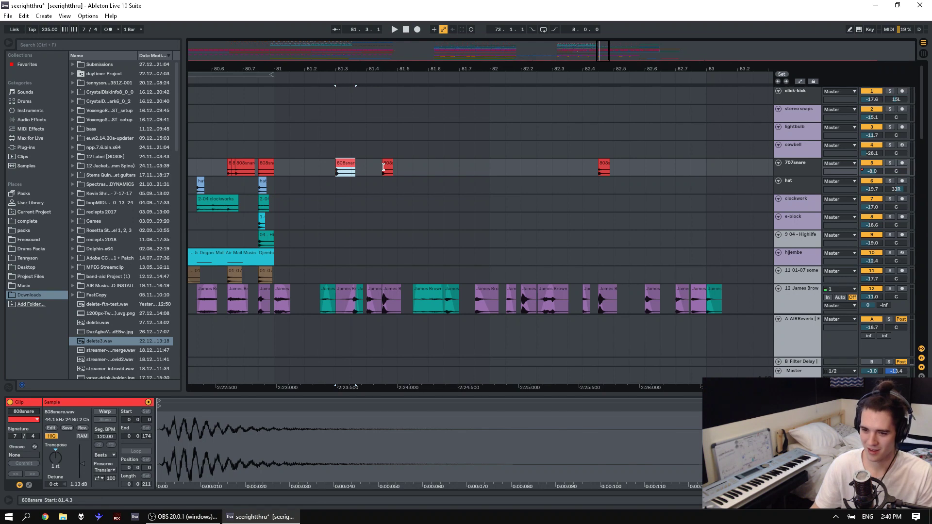
click(290, 167)
key(space)
key(space)
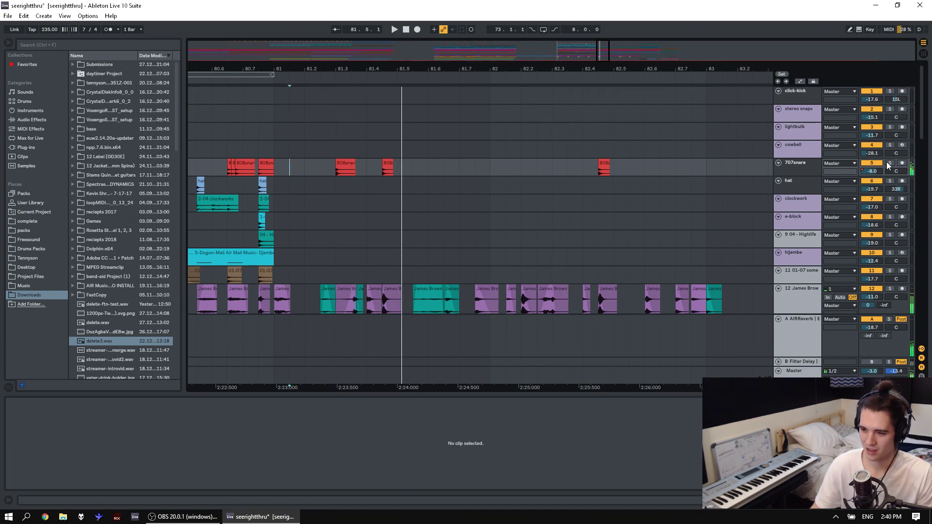
Solo the 707snare track to check the snare at 81.3.1, turn solo off, and reselect the clip.
click(889, 163)
click(346, 167)
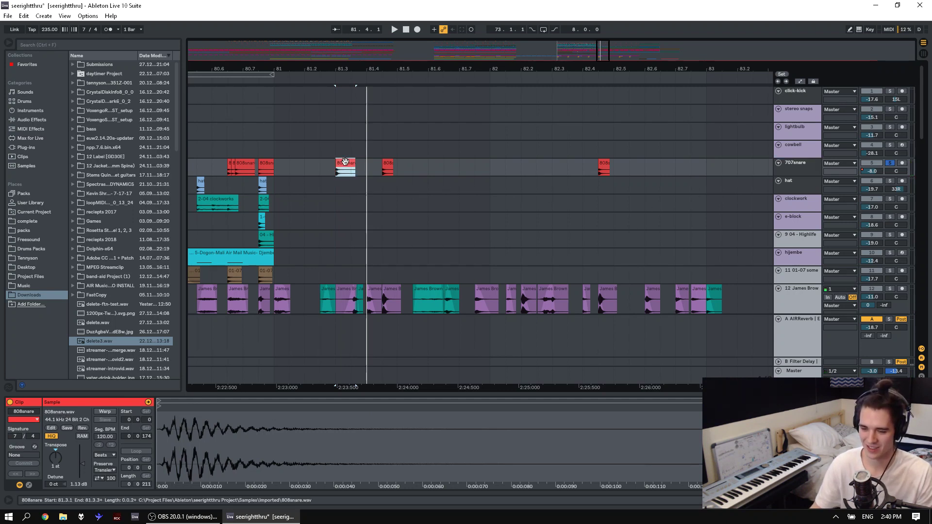
click(889, 163)
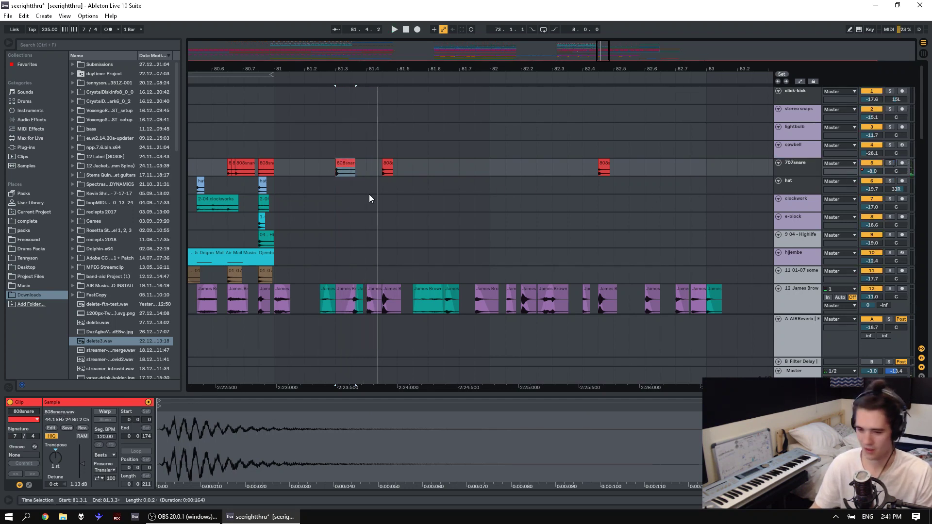
click(343, 165)
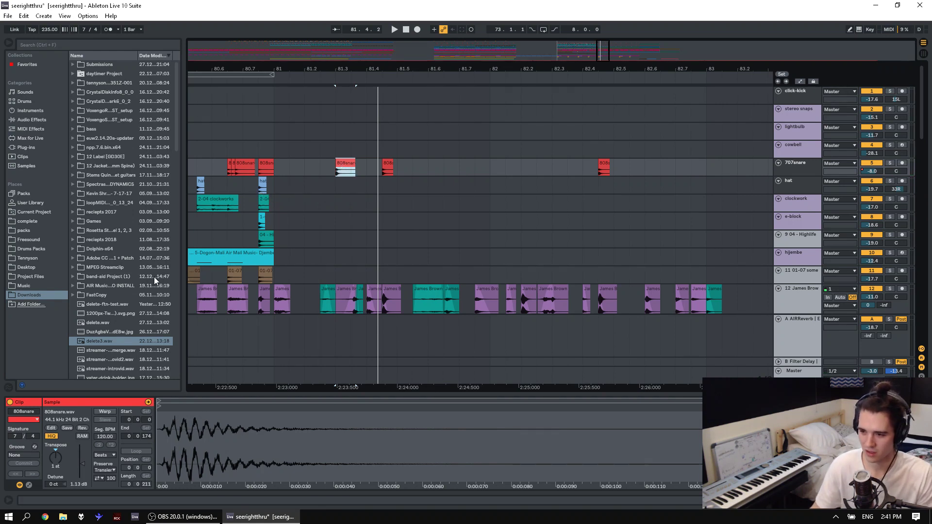
Try the 808snare clip at 81.3.1 on the 707snare track transposed to -2 st and audition it.
click(57, 460)
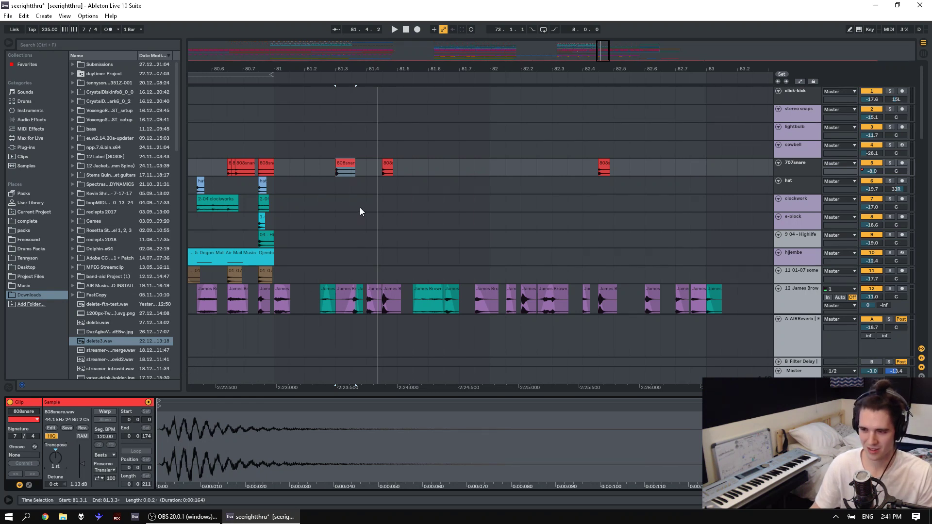
click(347, 161)
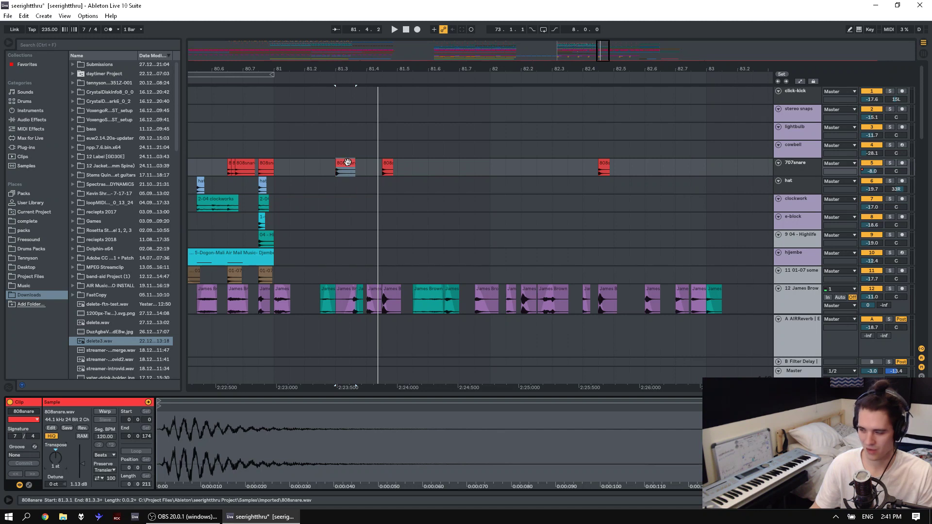
key(space)
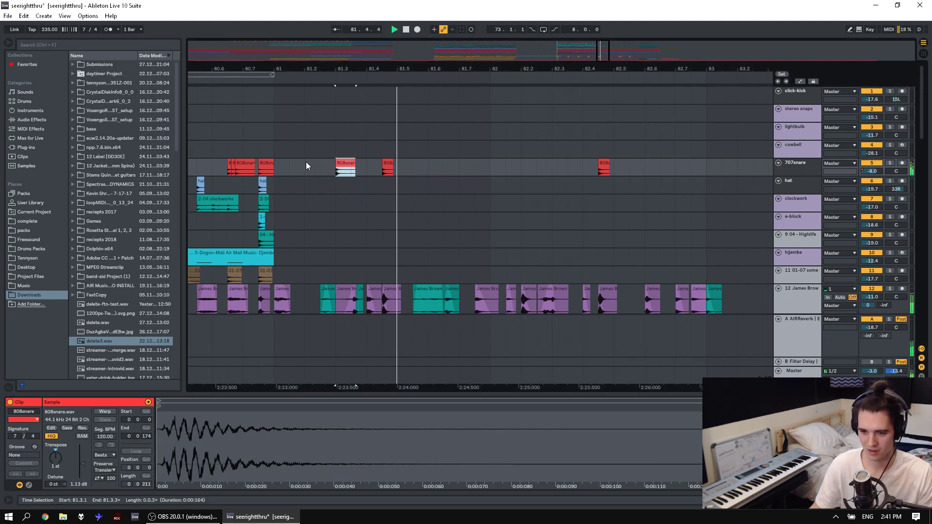
click(278, 163)
key(space)
click(346, 163)
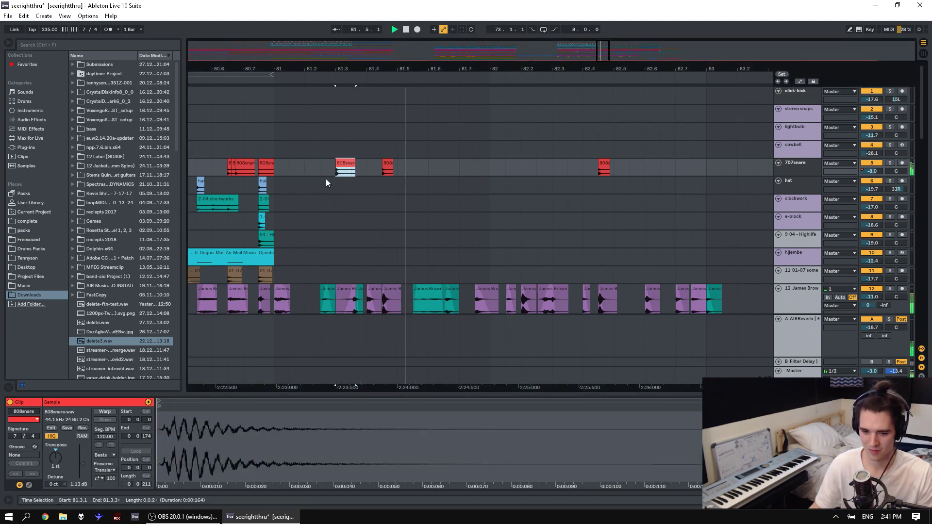
key(space)
click(53, 459)
key(space)
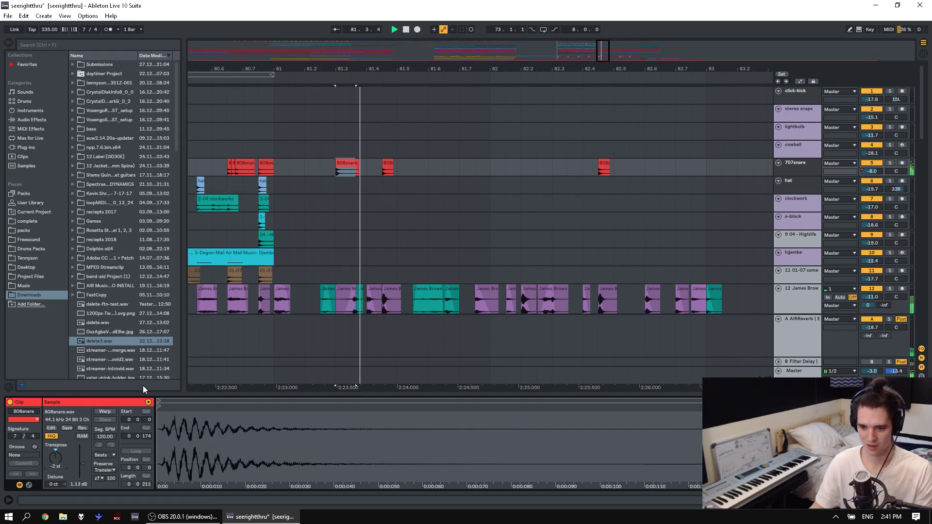
Replace the 808snare clip at 81.3.1 with a shortened copy transposed to 2 st at 81.1.3 on the 707snare track.
key(space)
key(space)
key(space)
click(345, 163)
key(space)
key(space)
drag(363, 171, 342, 172)
key(Delete)
click(339, 163)
key(Delete)
click(290, 167)
key(ctrl+v)
click(229, 149)
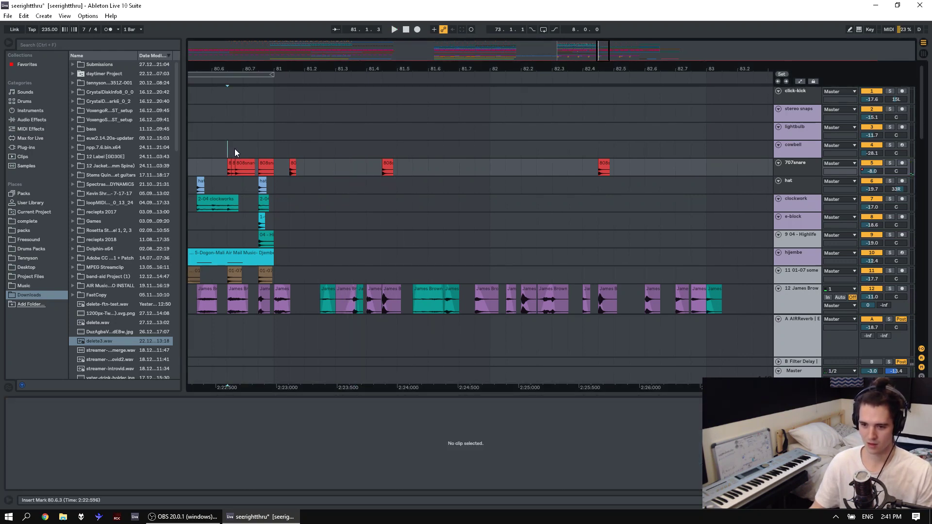
Audition the short snare at 81.1.3, lower its gain to -16.0 dB, and duplicate it at 81.2.1.
key(space)
click(294, 164)
key(space)
drag(49, 470, 82, 471)
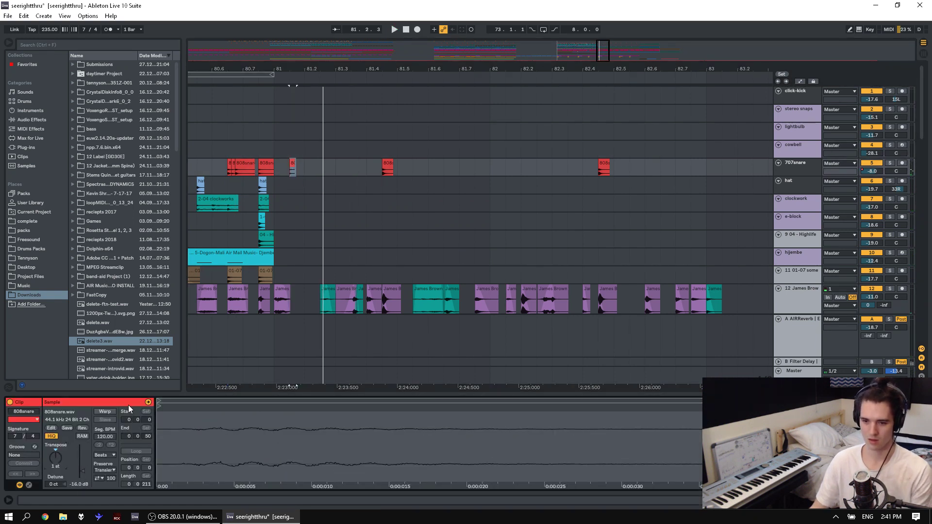
mouse_move(290, 170)
mouse_down()
mouse_move(304, 173)
mouse_move(289, 170)
mouse_up()
key(ctrl+d)
Set the gain of the two short 808snare clips at 81.1.3 and 81.2.1 to -5.33 dB and audition them.
click(270, 171)
key(space)
key(space)
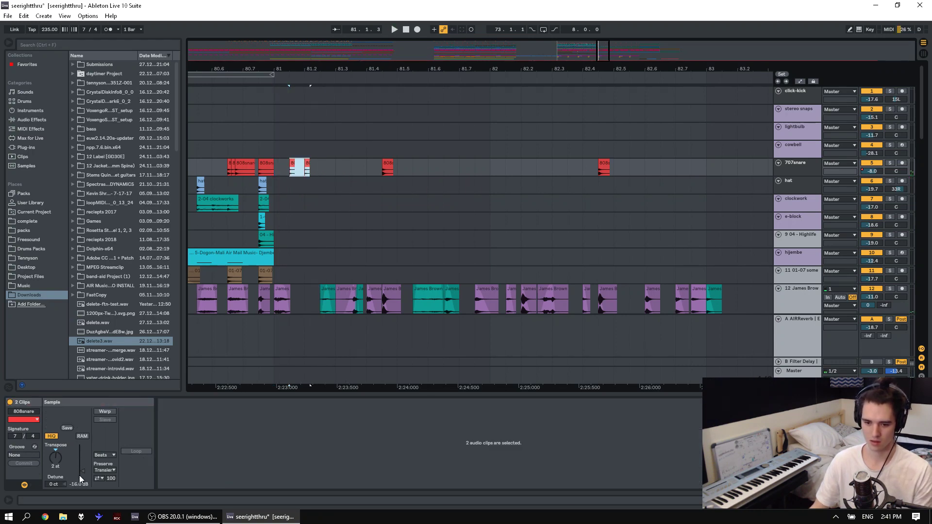
drag(81, 479, 84, 469)
key(space)
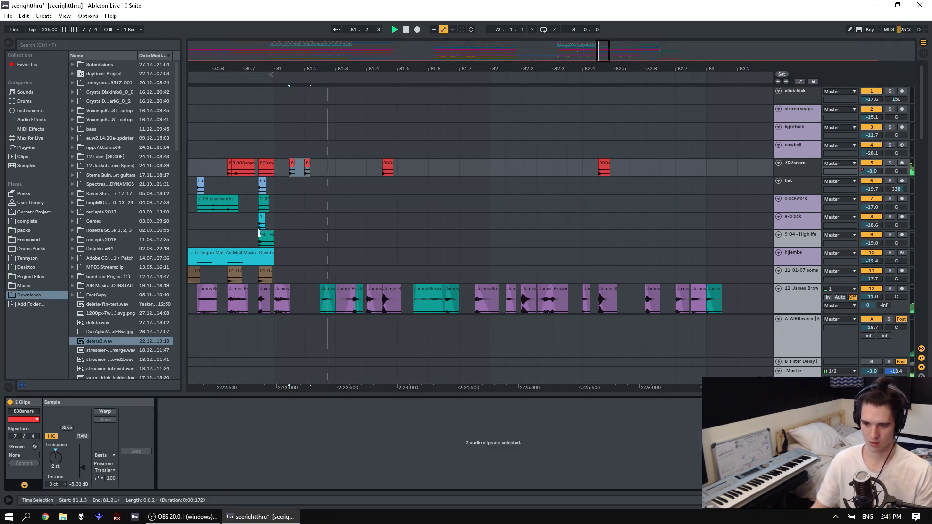
click(228, 201)
Copy the short 808snare clip at 81.2.1 to 81.3.1 and place a second copy directly behind it.
click(307, 168)
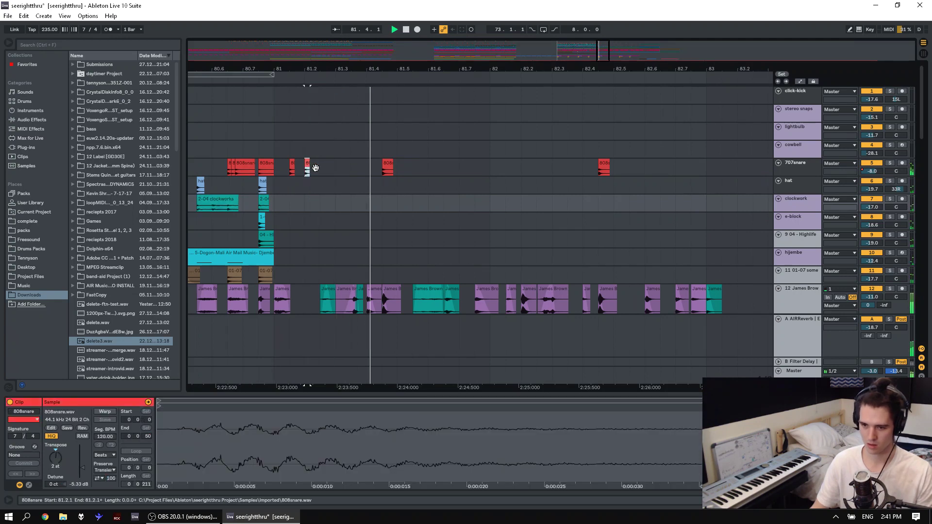
key(space)
key(ctrl+z)
click(296, 192)
key(space)
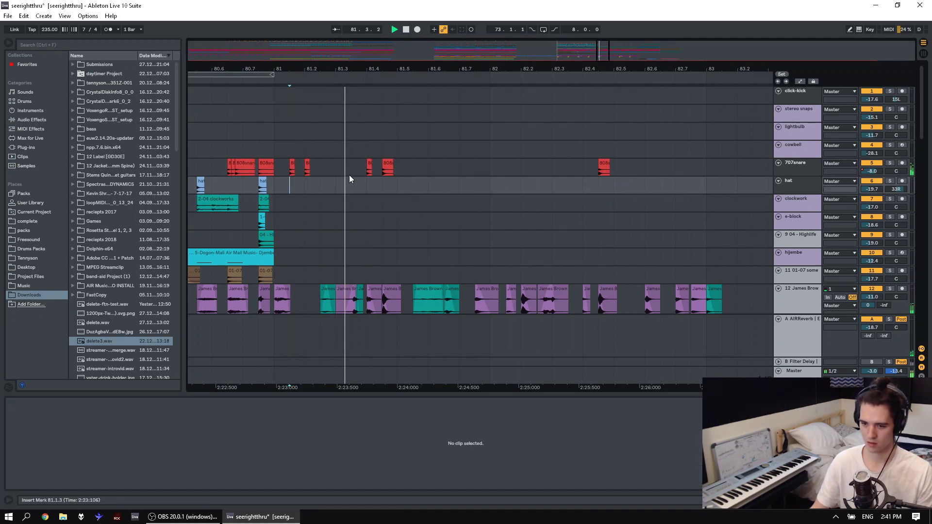
drag(370, 166, 335, 175)
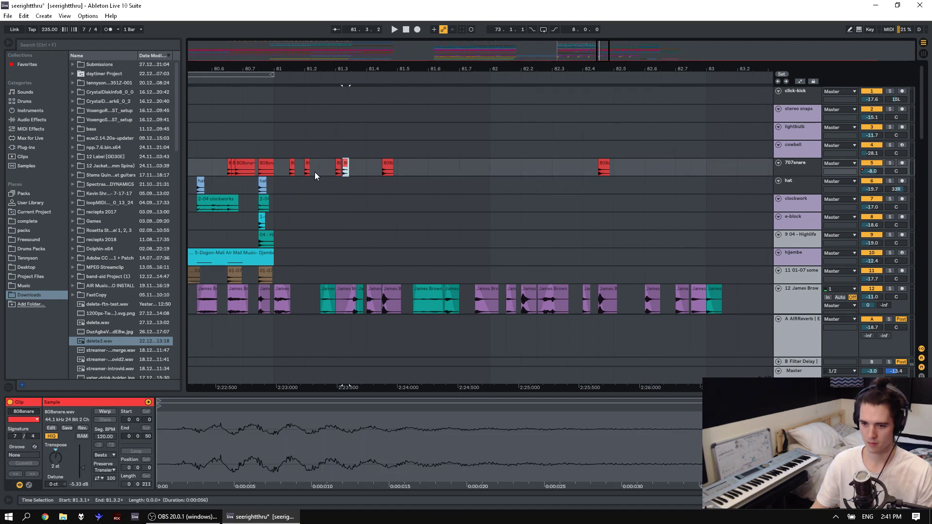
Nudge the second short snare after 81.3.1 slightly later and audition the pattern from 81.2.1.
click(344, 171)
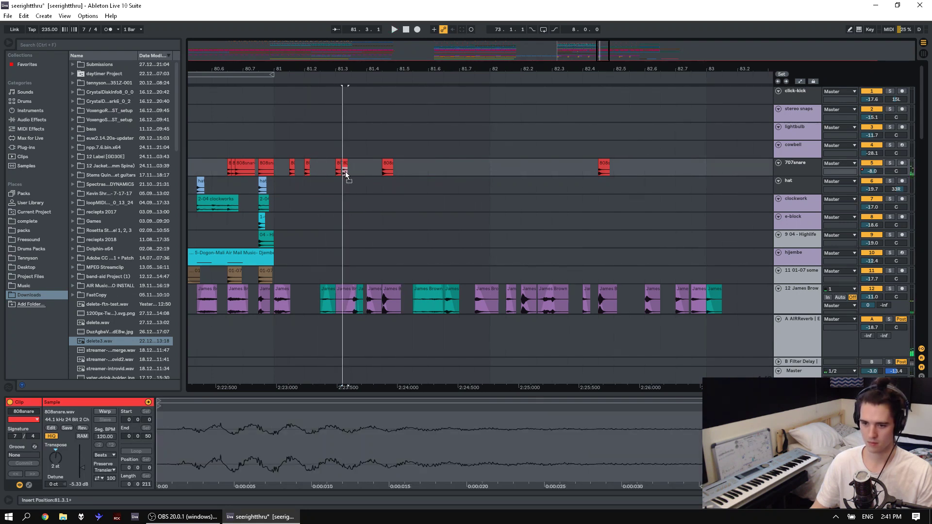
click(309, 183)
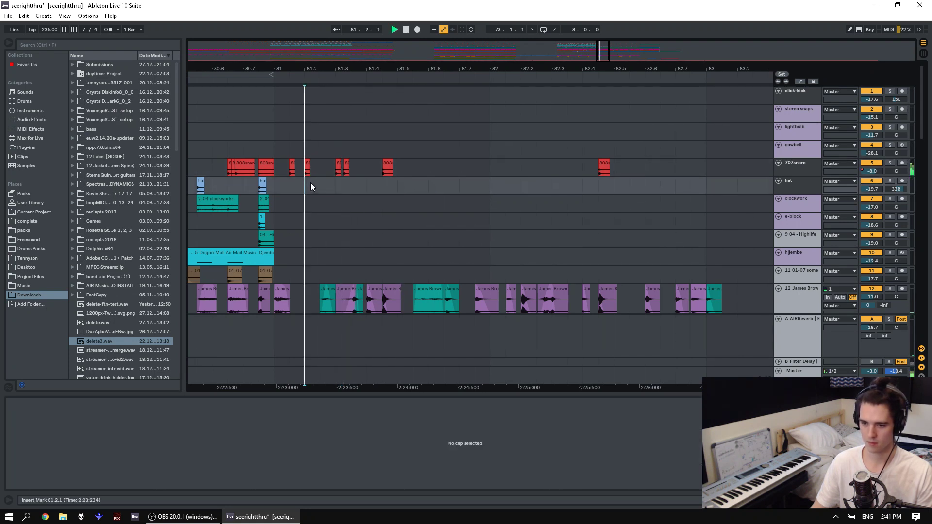
click(346, 169)
click(349, 168)
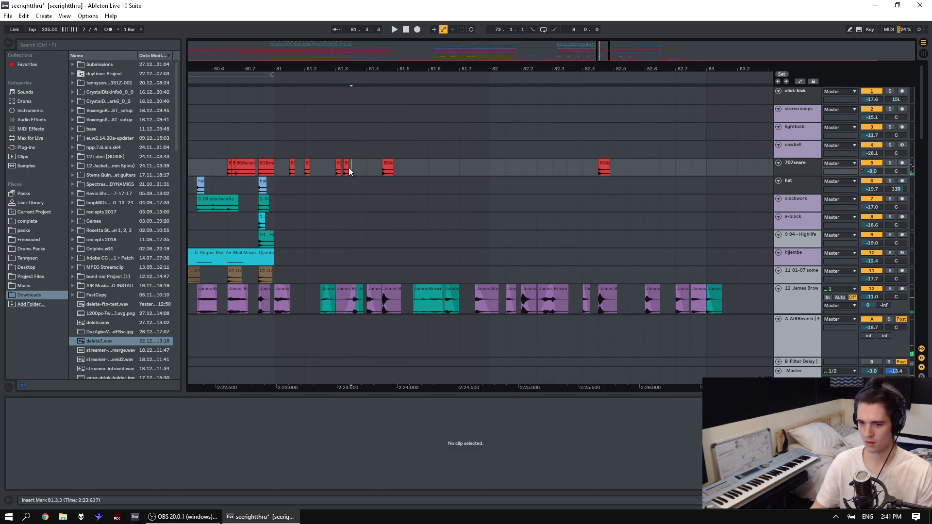
click(308, 174)
click(330, 184)
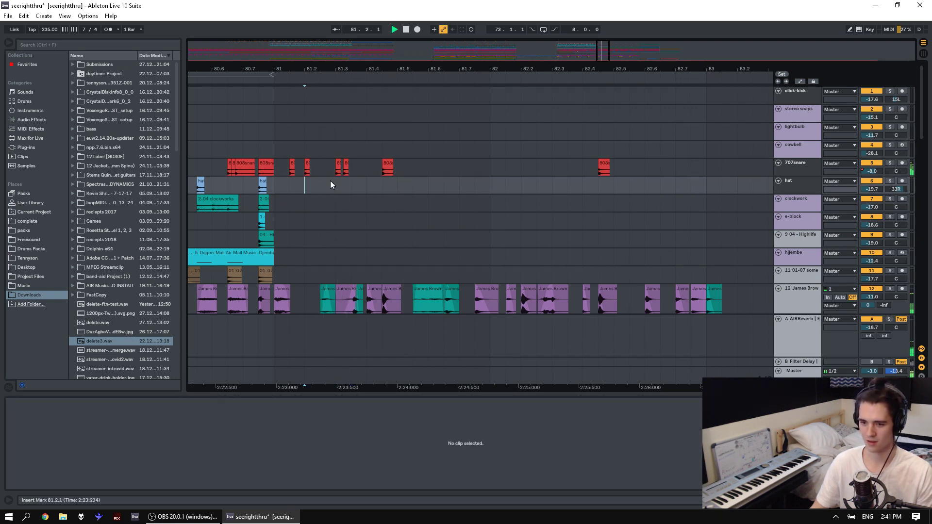
click(346, 168)
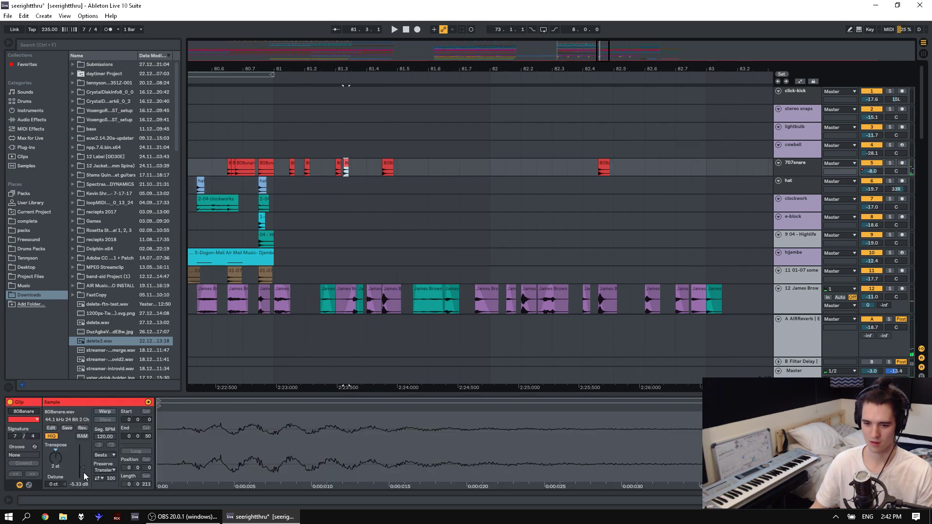
click(301, 272)
key(space)
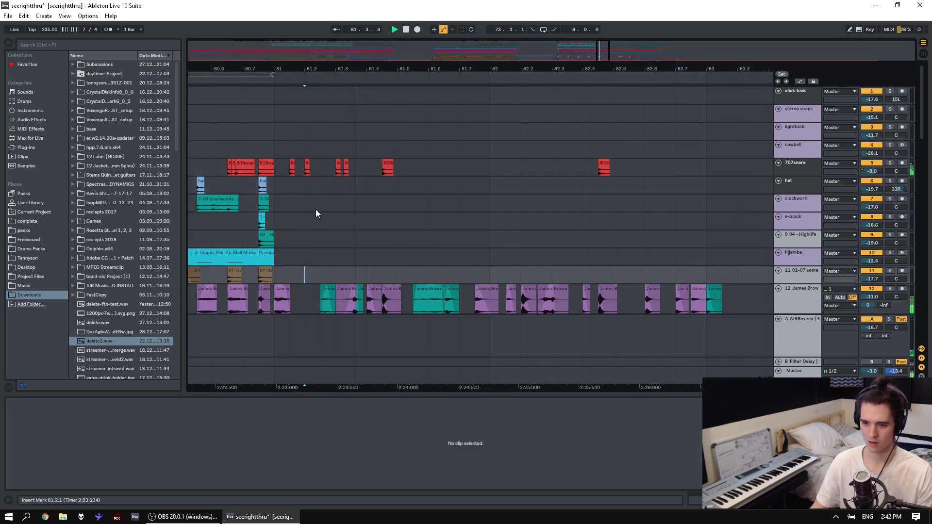
Copy the 808snare clip at 81.4.3, paste it at 81.6.3 on the 707snare track, and audition it.
click(388, 165)
key(space)
key(ctrl+c)
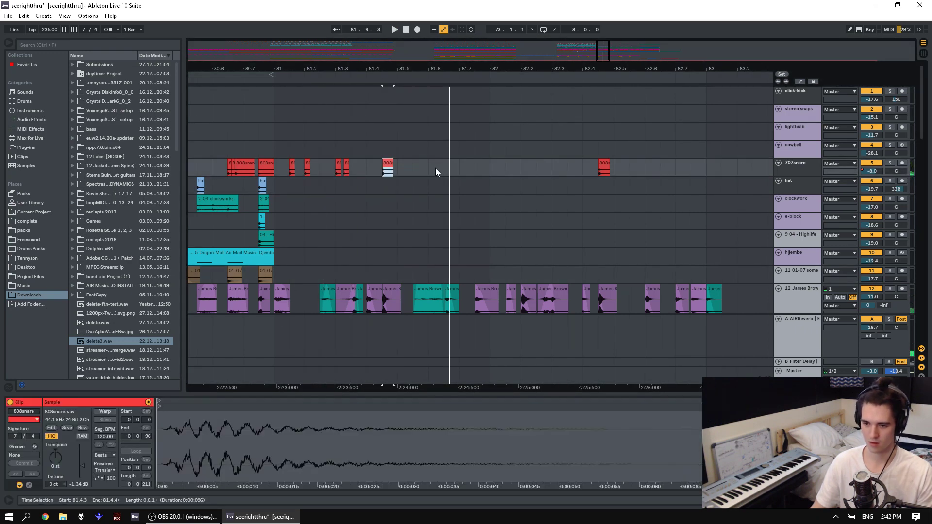
click(442, 168)
key(ctrl+v)
click(398, 179)
key(space)
click(450, 165)
key(space)
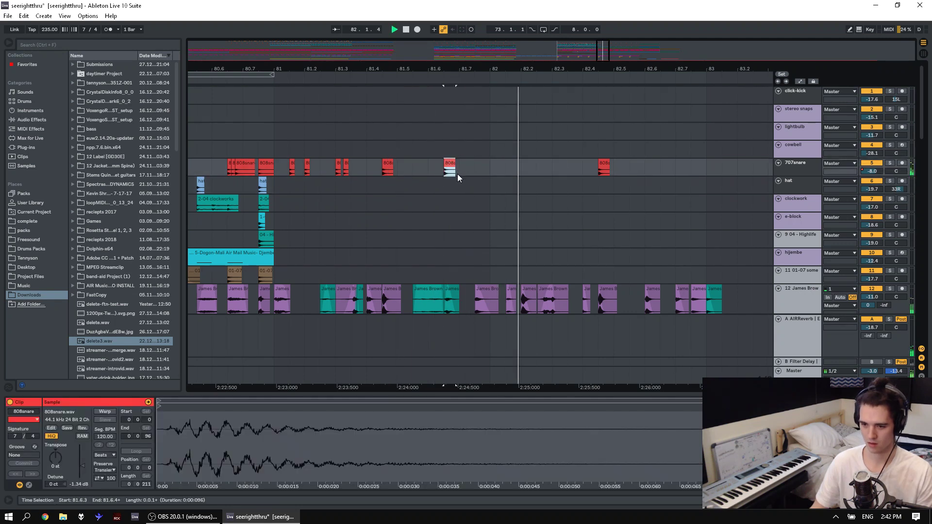
Move the pasted 808snare clip from 81.6.3 to 81.7.3 and audition it.
key(space)
key(space)
key(ctrl+x)
click(474, 174)
key(ctrl+v)
key(space)
key(space)
key(space)
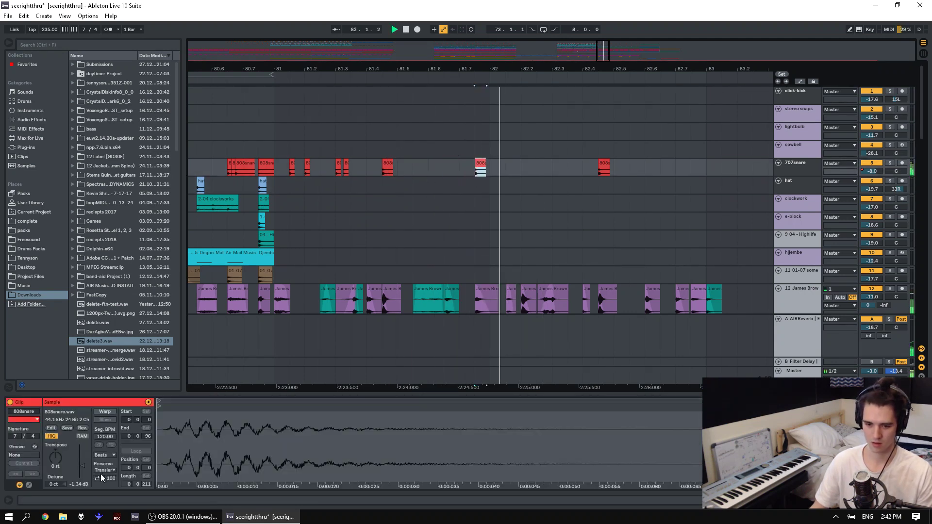
Set the 808snare clip at 81.7.3 to -0.94 dB gain and 5 st transposition, auditioning the changes.
key(space)
drag(83, 465, 83, 463)
key(space)
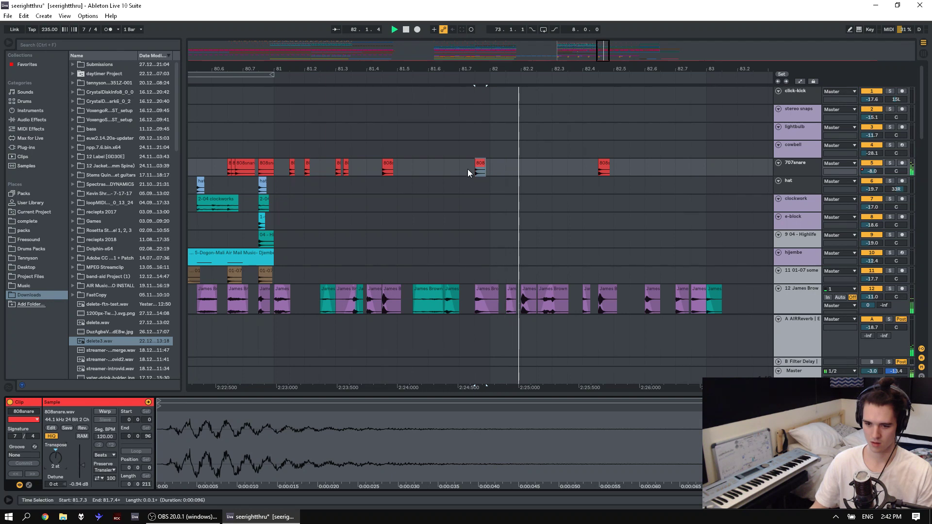
key(space)
drag(54, 468, 58, 459)
key(space)
key(space)
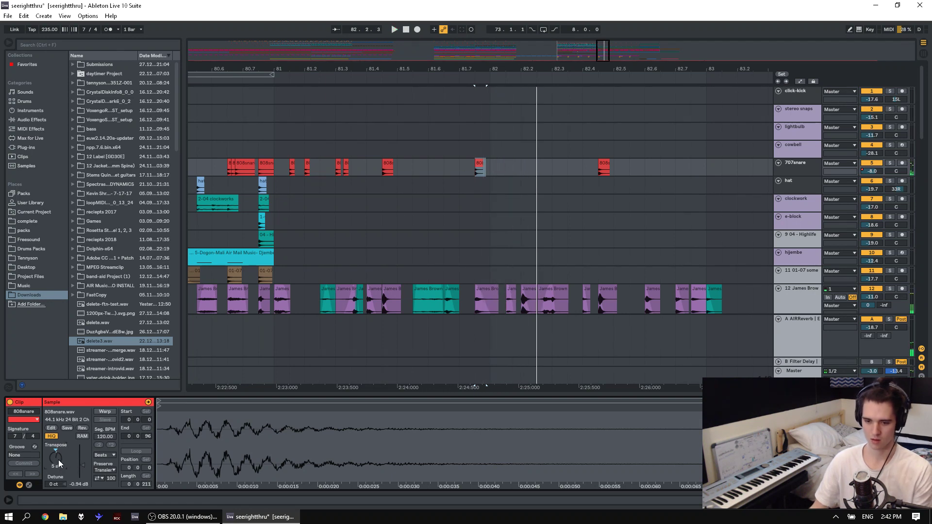
key(space)
key(space)
key(space)
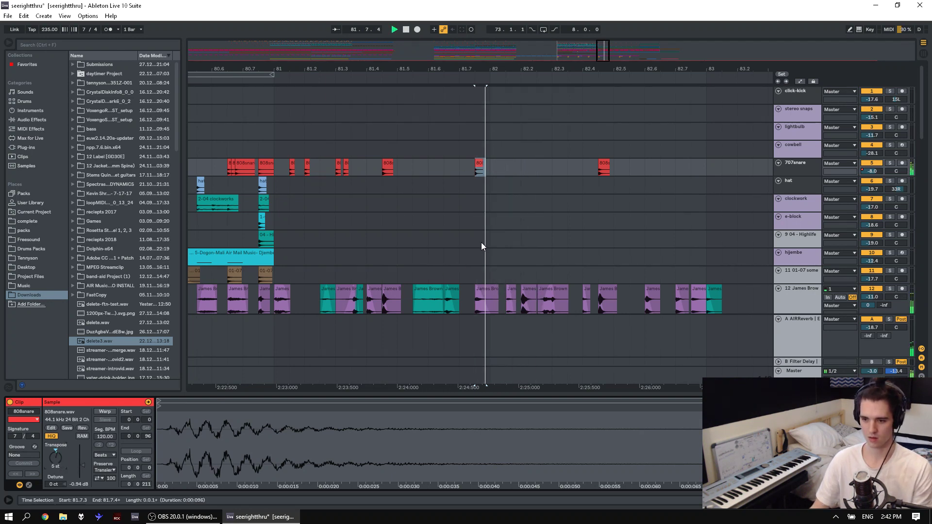
key(space)
Raise the transposition of the 808snare clip at 81.7.3 to 6 st and audition it.
click(478, 163)
key(space)
key(space)
drag(56, 460, 55, 455)
key(space)
key(space)
key(space)
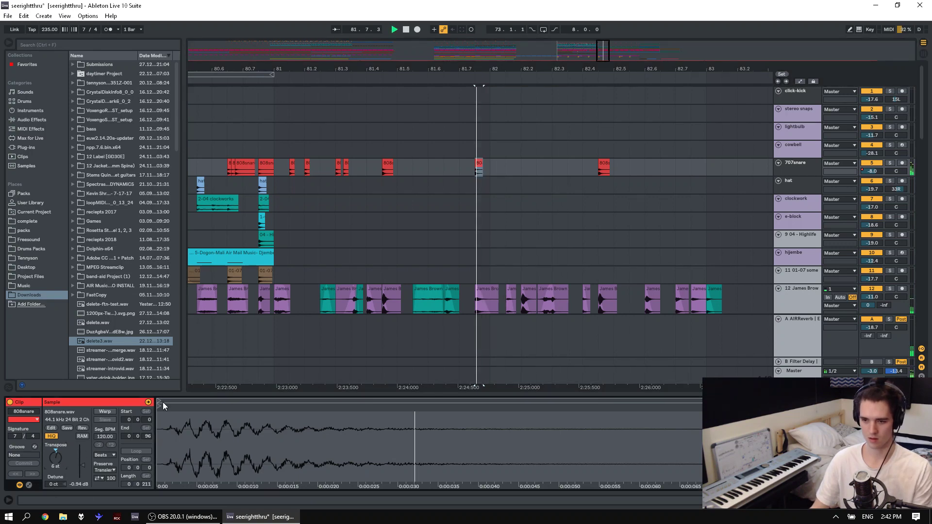
key(space)
Copy the 808snare clip at 81.7.3 to 82.2.3 and start playback from 81.7.1.
drag(475, 168, 540, 169)
key(ctrl+c)
click(517, 170)
key(ctrl+v)
click(474, 170)
click(466, 186)
key(space)
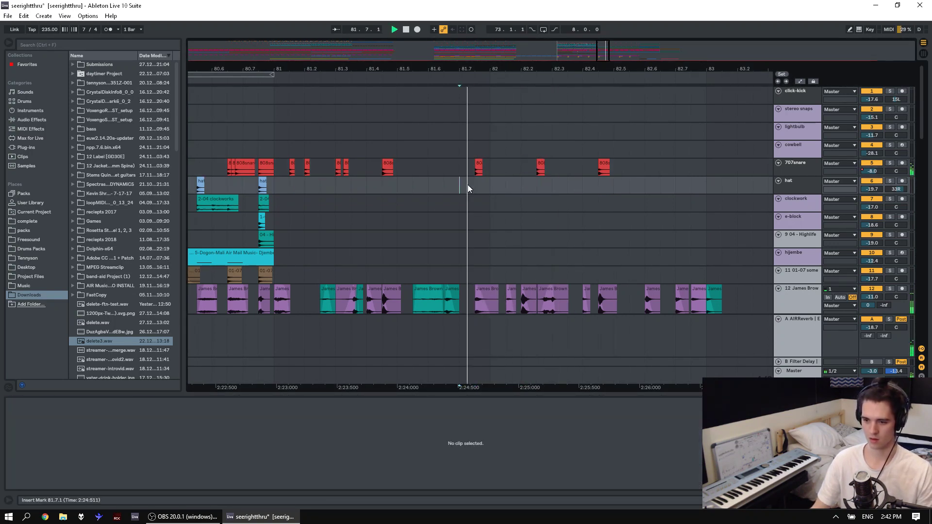
Reverse the 808snare clip at 82.2.3 and play from the start of bar 82.
click(541, 168)
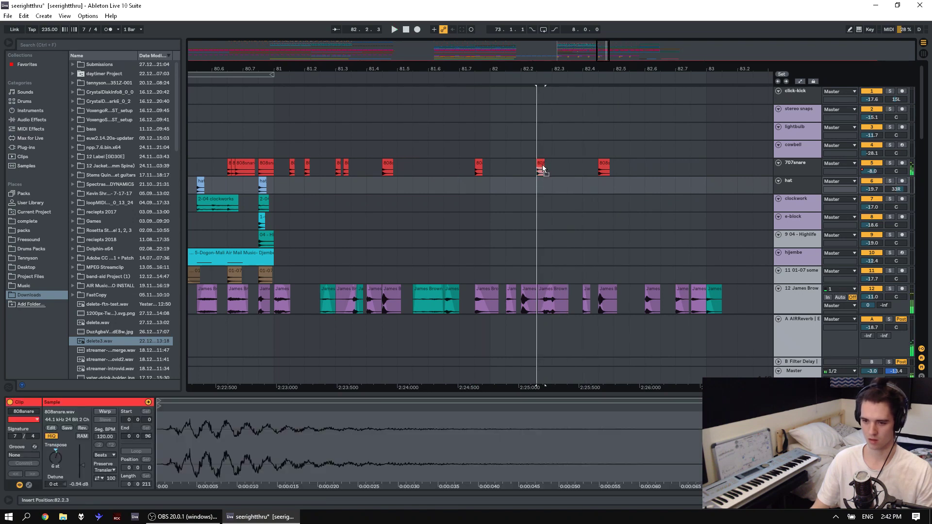
click(83, 429)
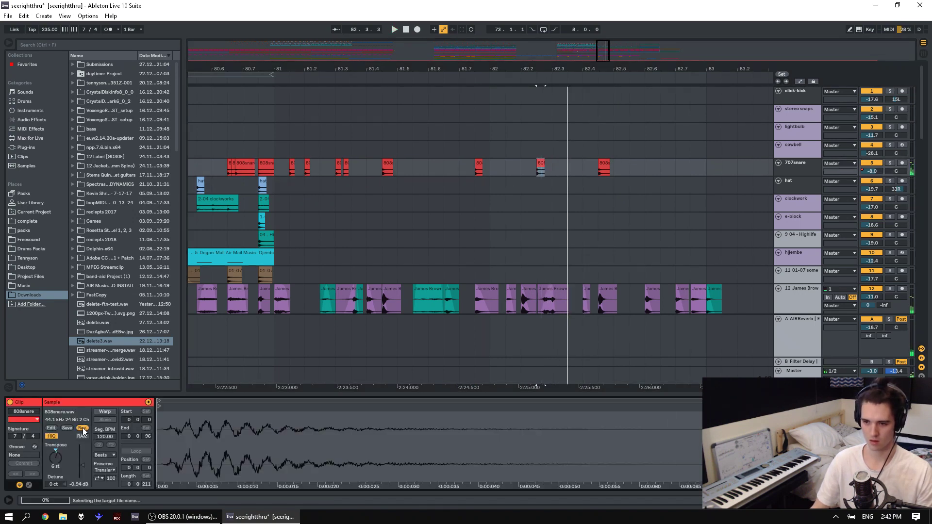
click(494, 171)
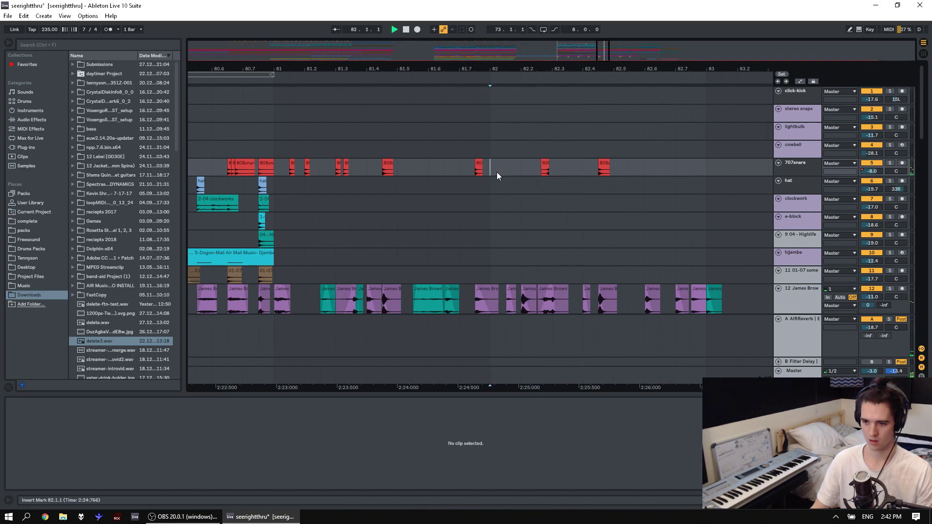
Shift the reversed 808snare clip slightly earlier, just past 82.2.3, and audition it from bar 82.
click(542, 166)
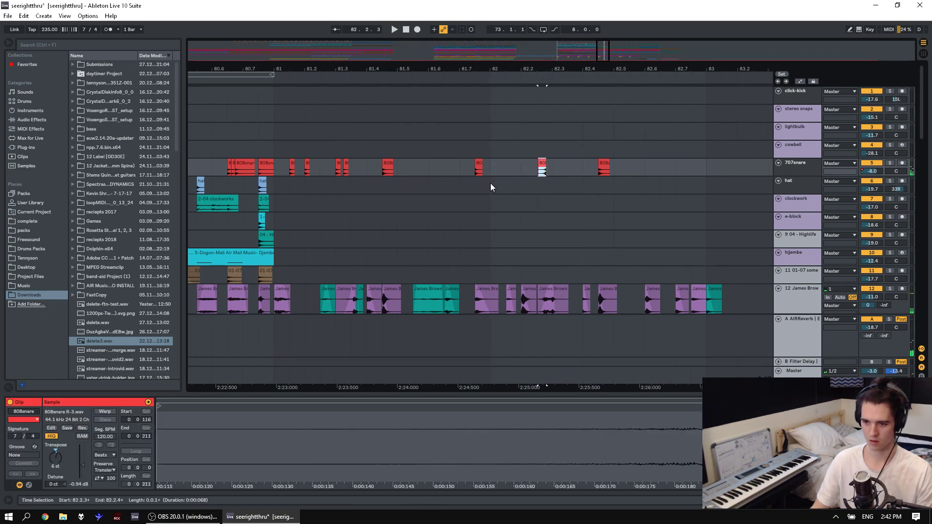
click(490, 182)
key(space)
click(541, 168)
key(space)
click(505, 183)
key(space)
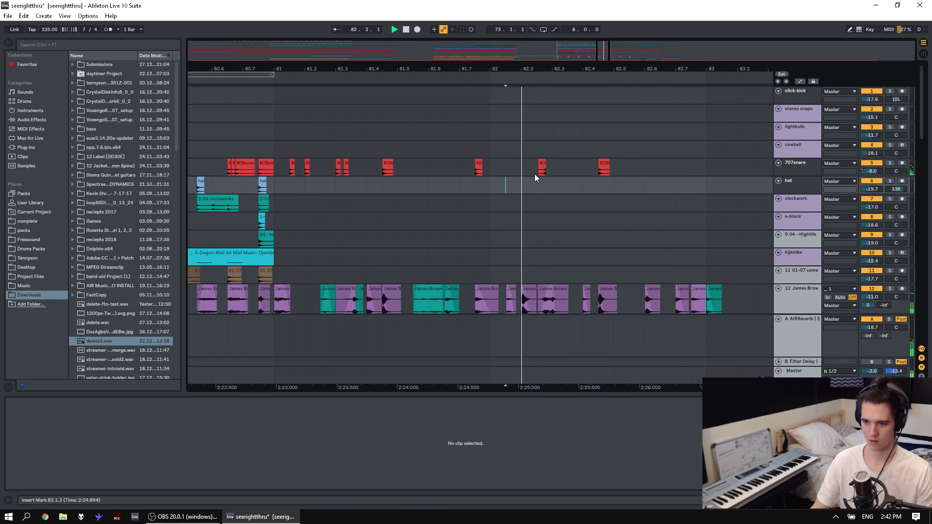
Try the reversed 808snare clip at slightly later positions after 82.2.3, auditioning from 82.2.1.
key(space)
drag(540, 163, 545, 164)
click(515, 173)
key(space)
key(space)
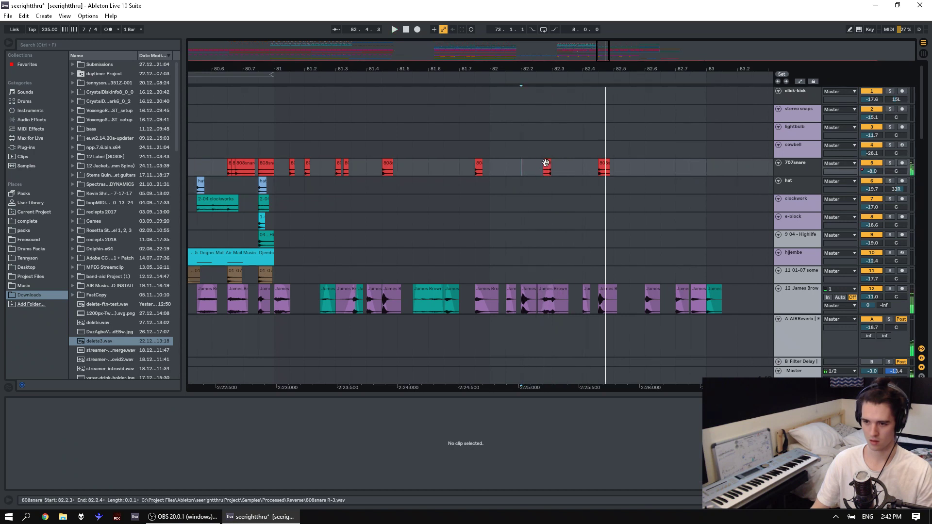
click(545, 164)
click(517, 173)
key(space)
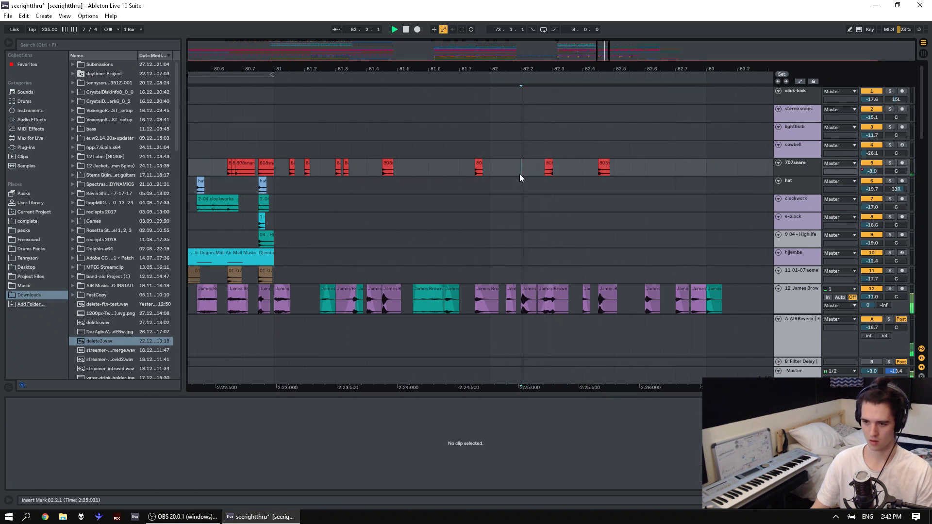
Shift the reversed 808snare clip back closer to 82.2.3 and play it from 82.2.1.
click(545, 170)
drag(546, 166, 546, 161)
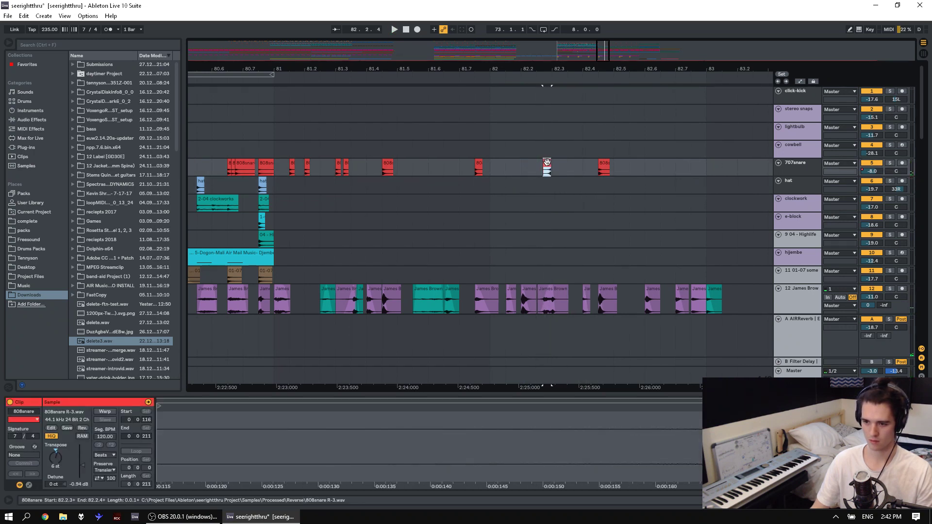
click(519, 173)
key(space)
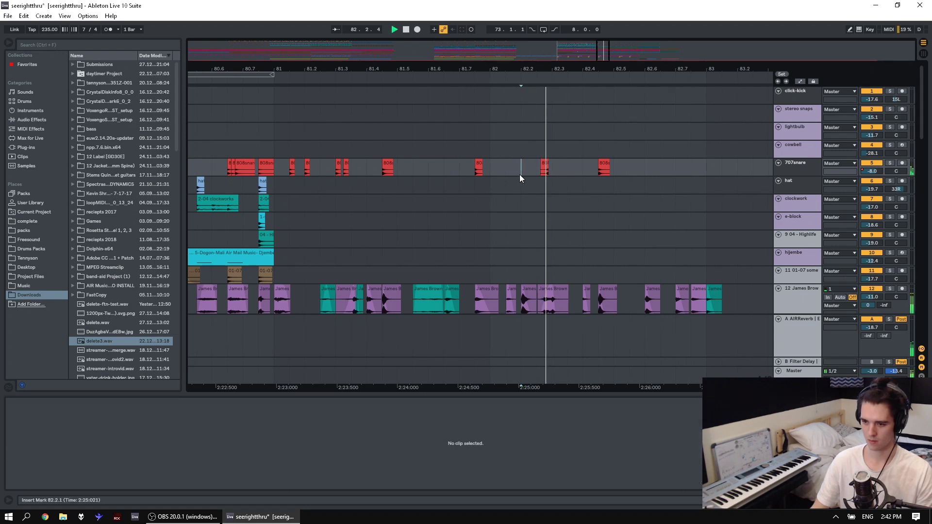
Adjust the reversed 808snare clip's transposition, set the 808snare clip at 82.4.3 to 4 st and audition it.
click(542, 164)
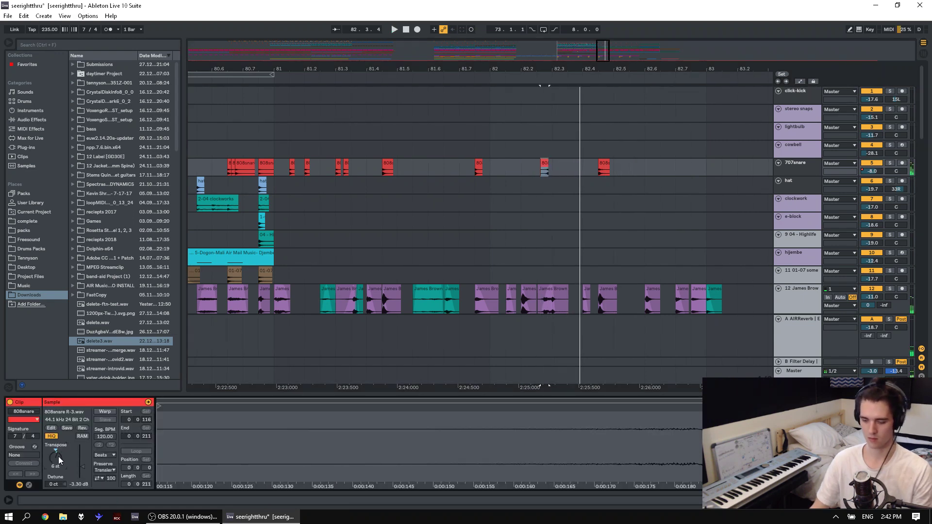
click(606, 170)
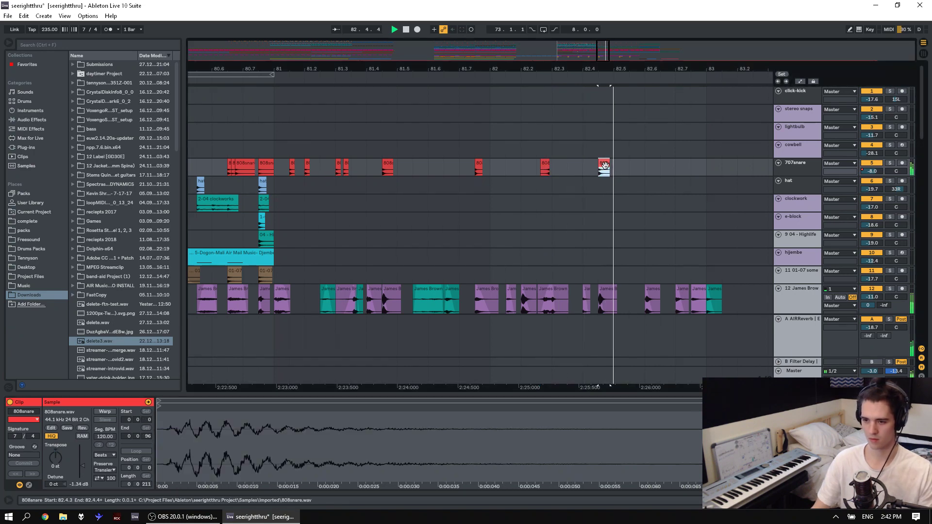
key(space)
key(space)
drag(56, 457, 55, 447)
key(space)
key(space)
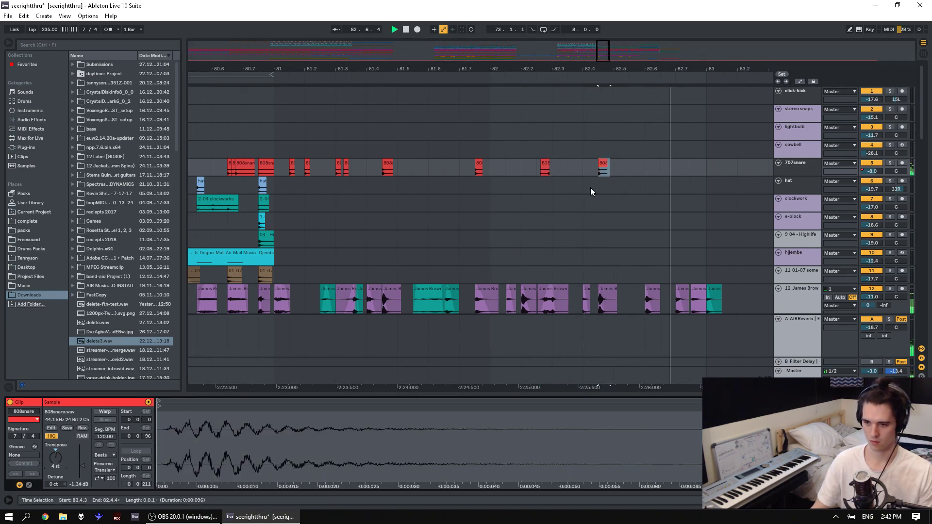
key(space)
key(space)
key(space)
Copy the 808snare clip from 82.4.3 to 82.5.3 and audition it from 82.3.3 and 82.4.1.
click(601, 161)
key(ctrl+c)
click(624, 165)
key(ctrl+v)
click(570, 180)
key(space)
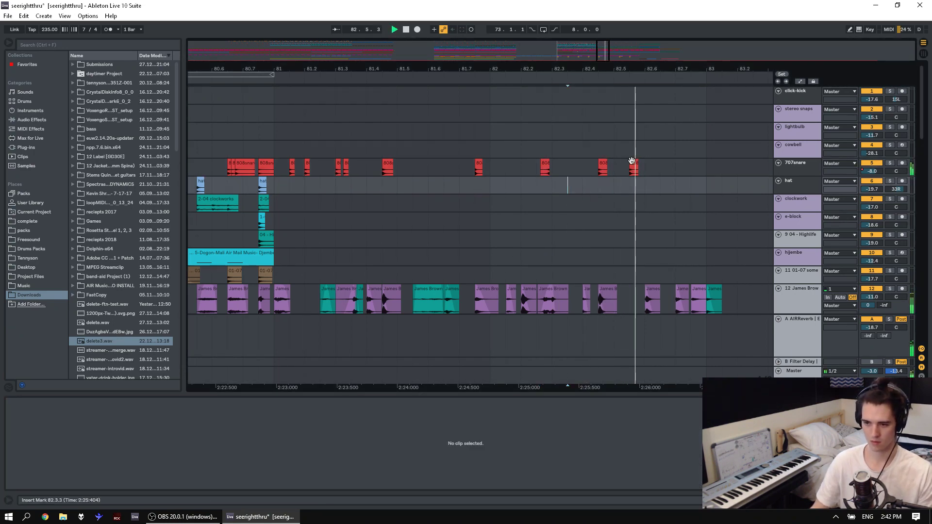
click(633, 165)
click(582, 180)
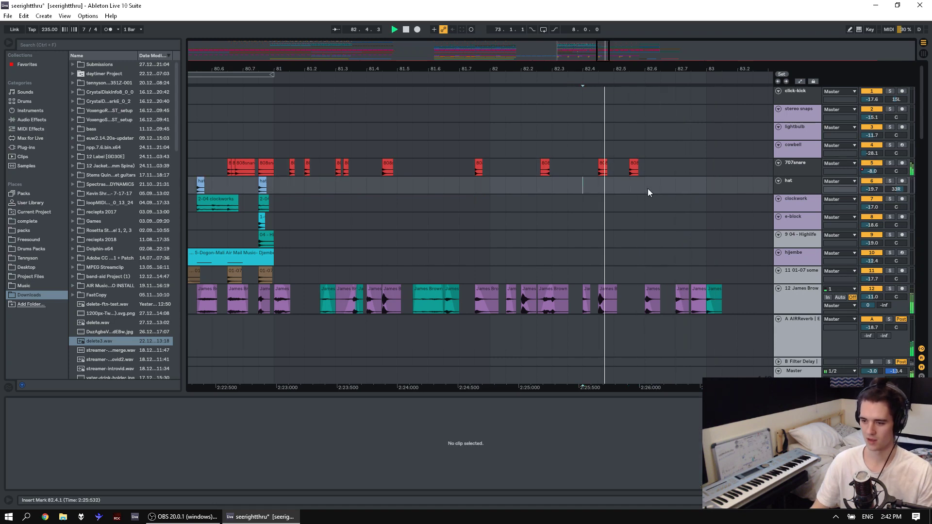
Try a copy of the 82.5.3 808snare clip at 82.6.3, audition it and delete it.
click(633, 164)
key(ctrl+c)
click(666, 172)
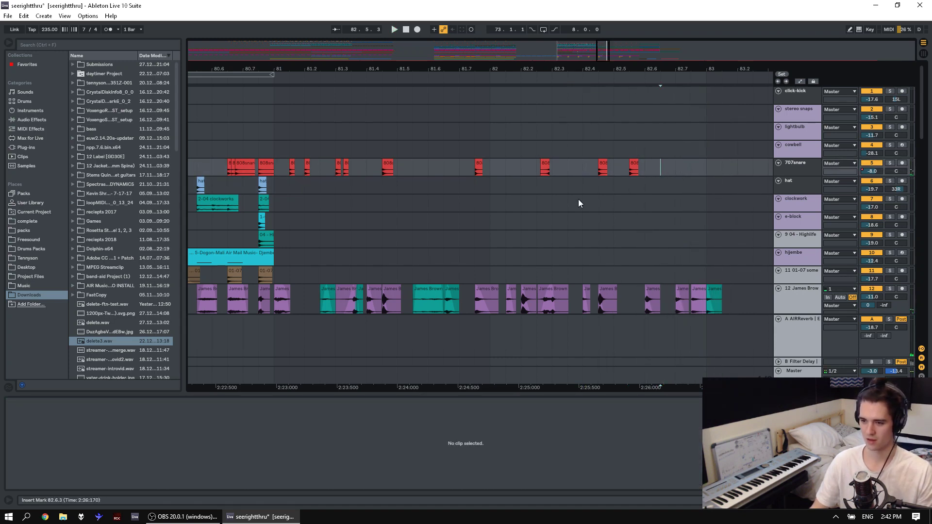
key(ctrl+v)
click(582, 200)
key(space)
key(space)
key(space)
click(663, 166)
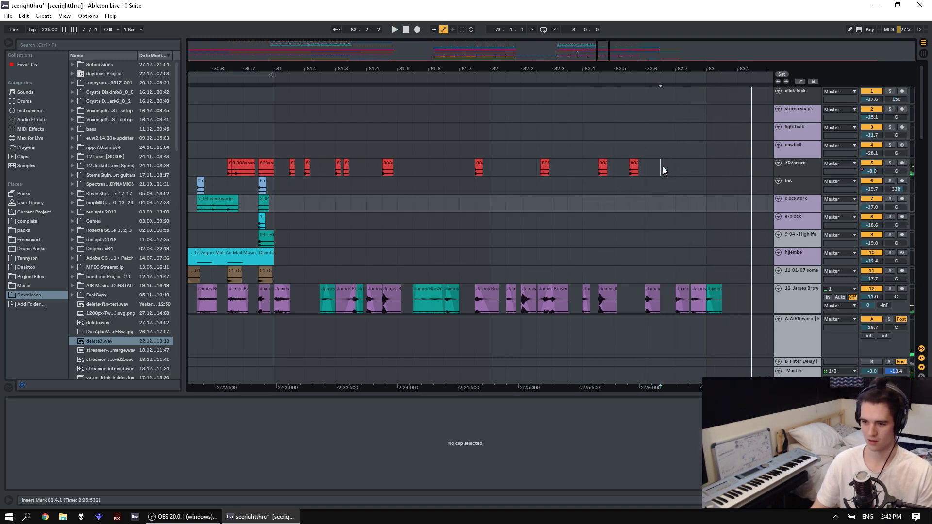
key(Delete)
Try the James Brown clip from 82.6.1 at 82.6.3, auditioning it from 82.4.1.
click(652, 291)
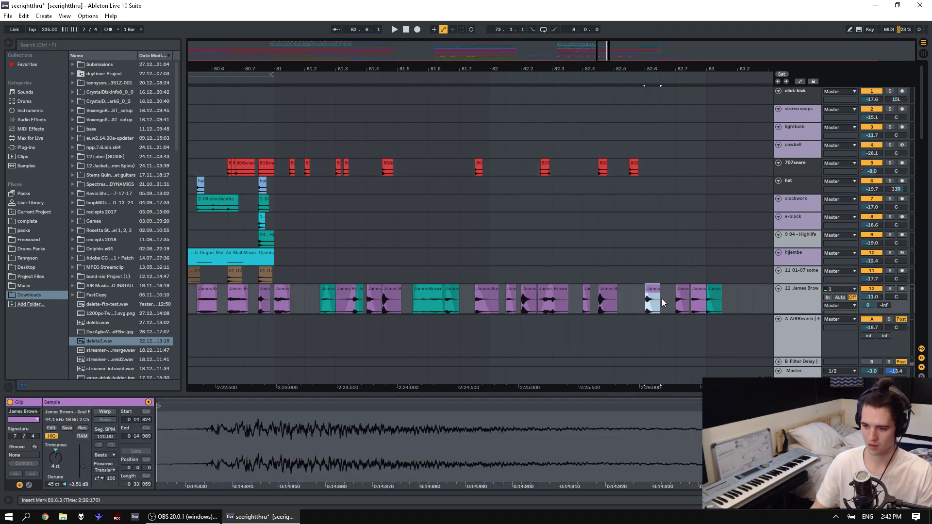
drag(658, 290, 674, 291)
click(582, 257)
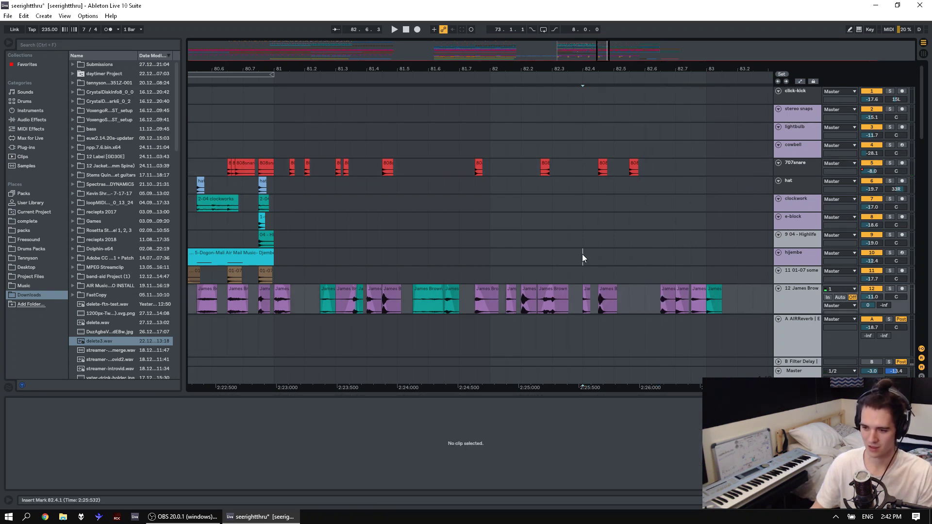
key(space)
click(636, 170)
key(space)
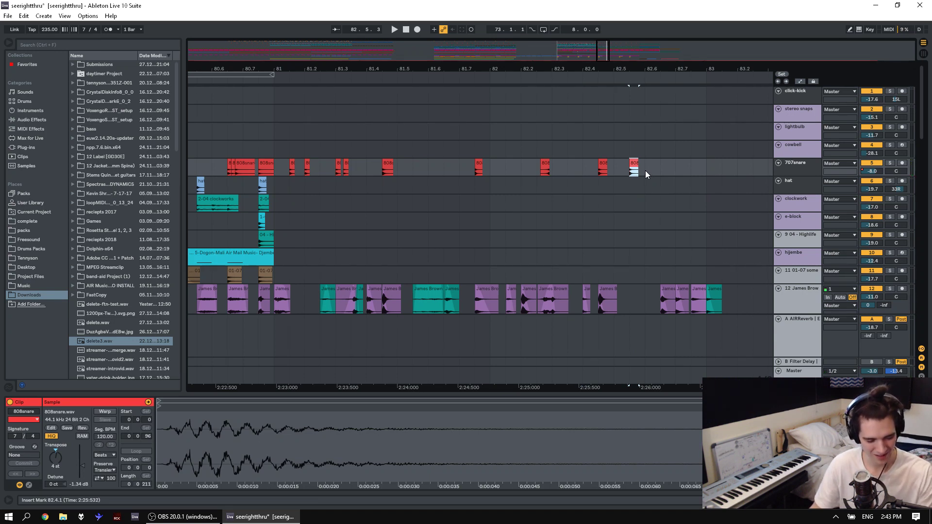
Copy the 808snare clip from 82.5.3 to 82.7.1 and play from 82.4.1.
key(space)
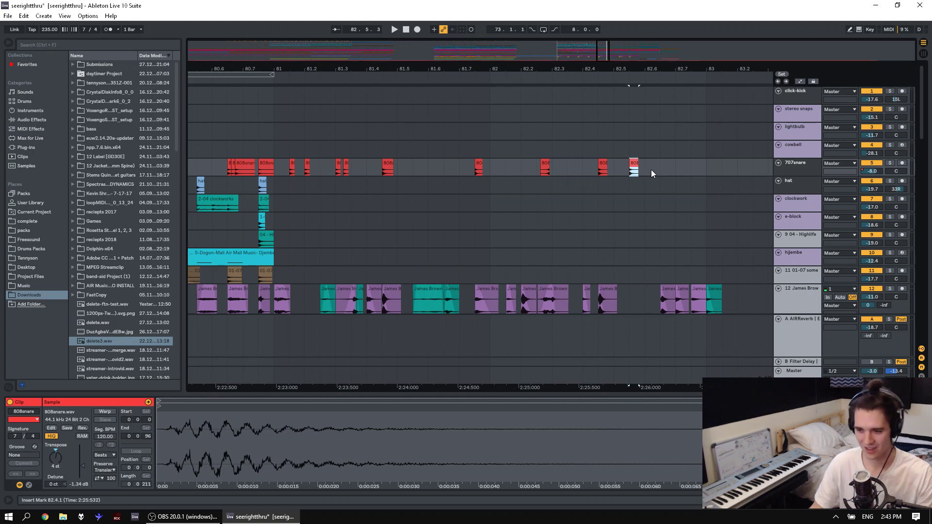
click(483, 167)
click(637, 167)
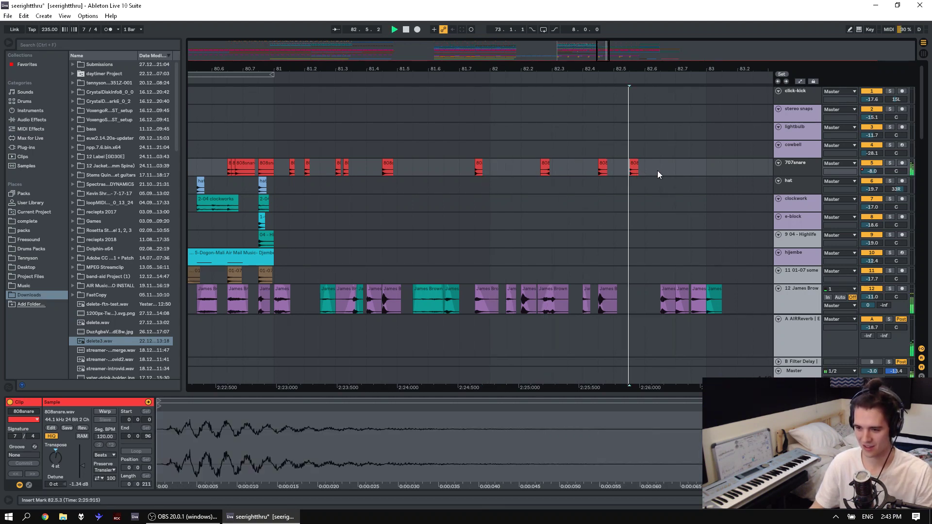
drag(658, 170, 679, 167)
key(ctrl+d)
click(586, 186)
key(space)
key(space)
click(587, 209)
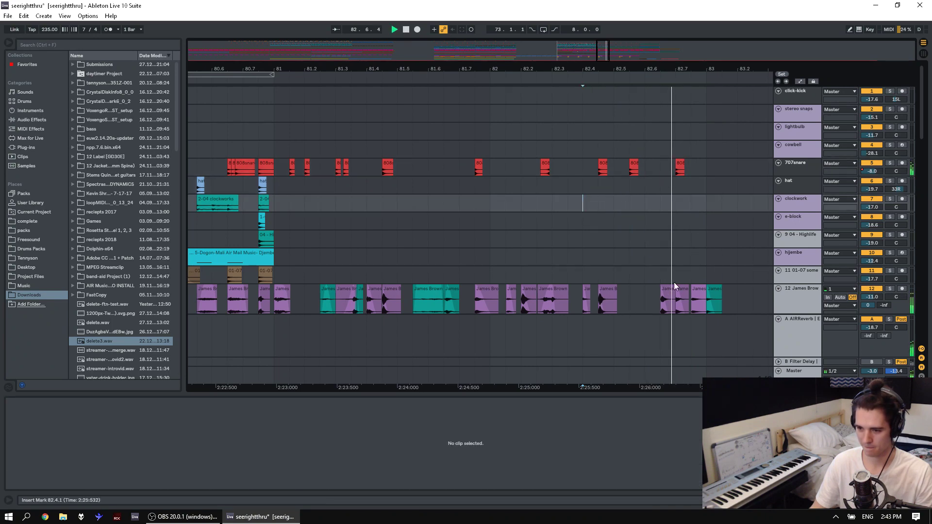
Move the James Brown clip from 82.6.3 back to 82.6.1 and play from 82.3.1 and from bar 81.
click(661, 294)
drag(669, 290, 653, 290)
click(556, 260)
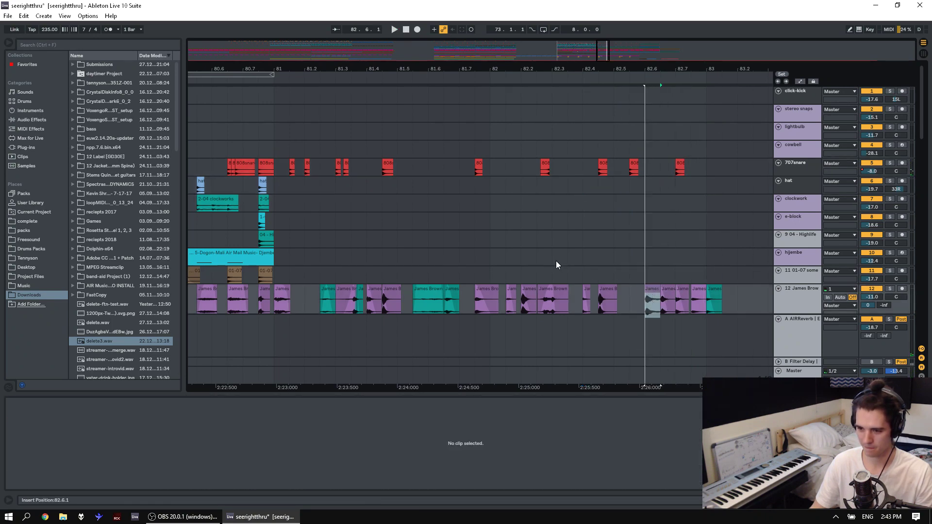
key(space)
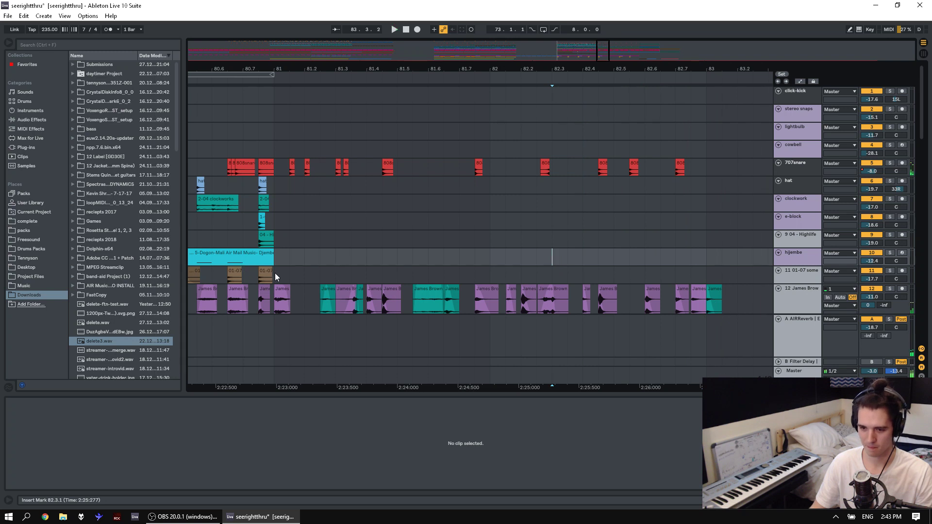
click(274, 273)
key(space)
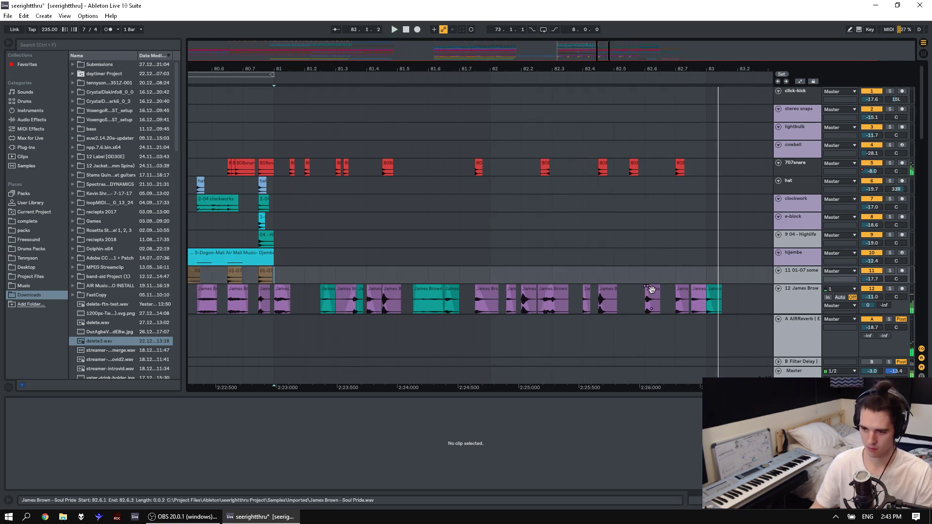
key(space)
Move the James Brown clip from 82.6.1 to 82.5.3, under the snare, and audition it from 82.3.3.
drag(651, 290, 640, 293)
click(568, 258)
key(space)
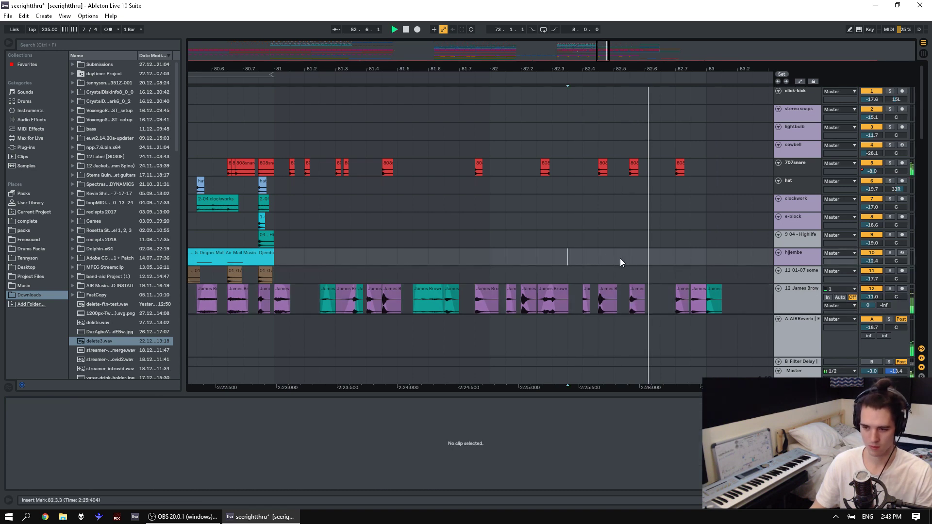
click(681, 291)
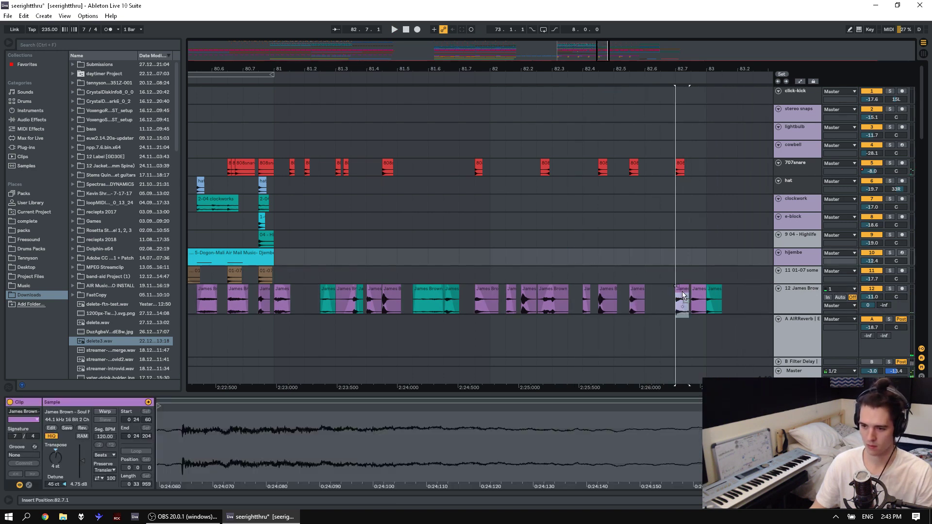
key(space)
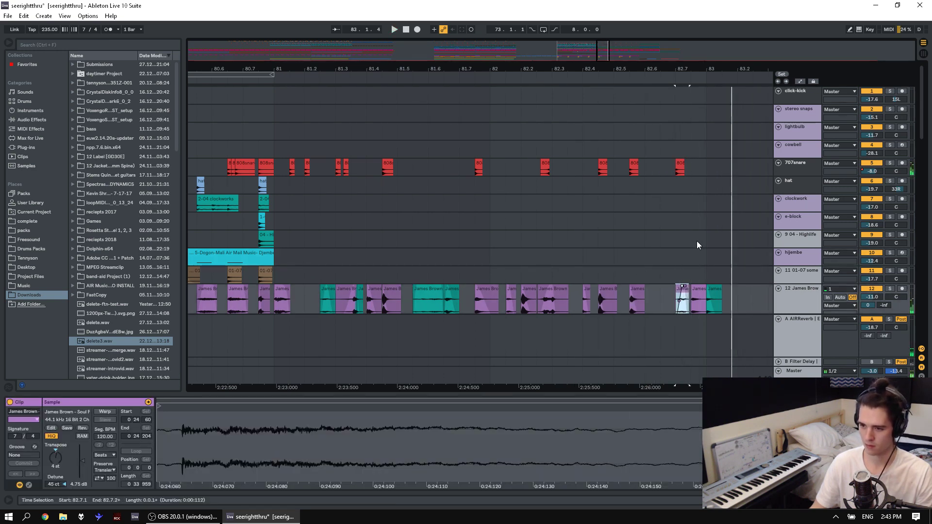
Set the transposition of the 808snare clip at 82.7.1 to 1 st and audition it.
click(679, 167)
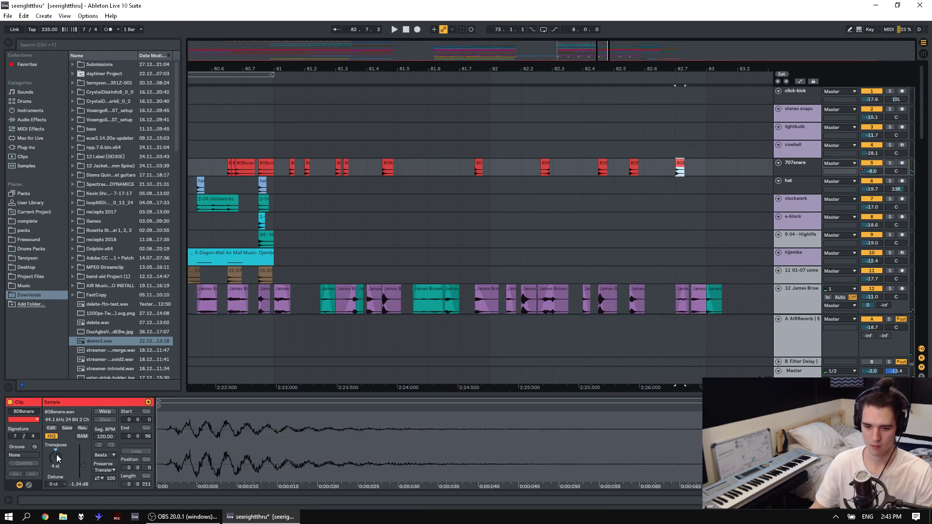
key(space)
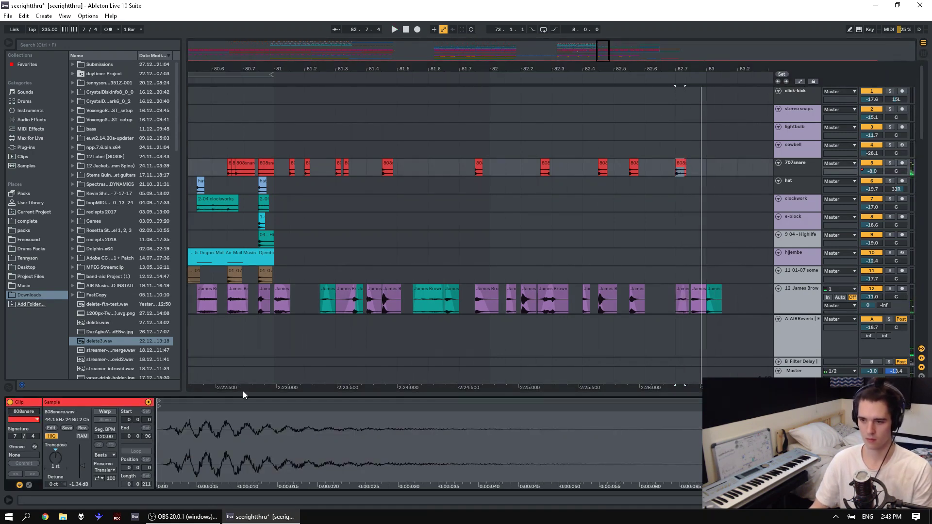
key(space)
key(space)
Move the 808snare clip from 82.7.1 to 82.7.3 and play from 82.6.3 and 81.6.3.
key(ctrl+x)
click(692, 169)
key(ctrl+v)
click(659, 170)
key(space)
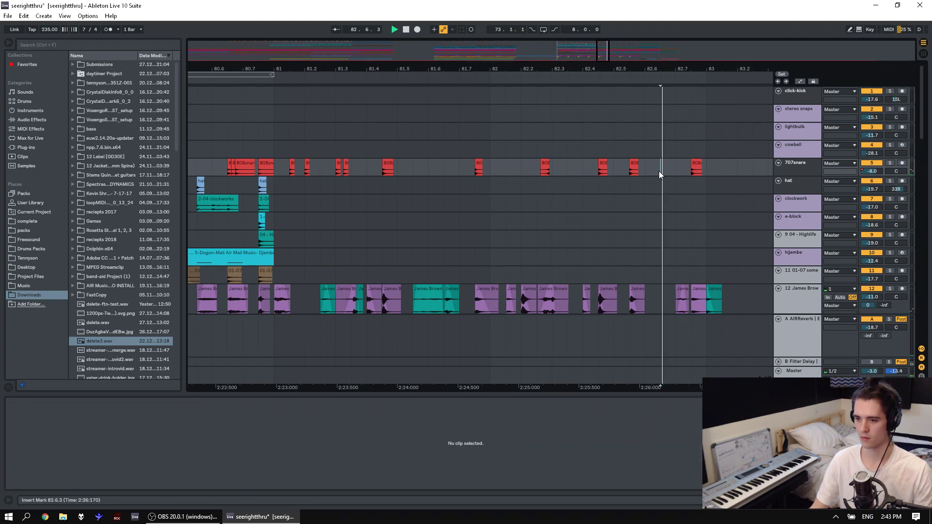
click(696, 170)
click(446, 202)
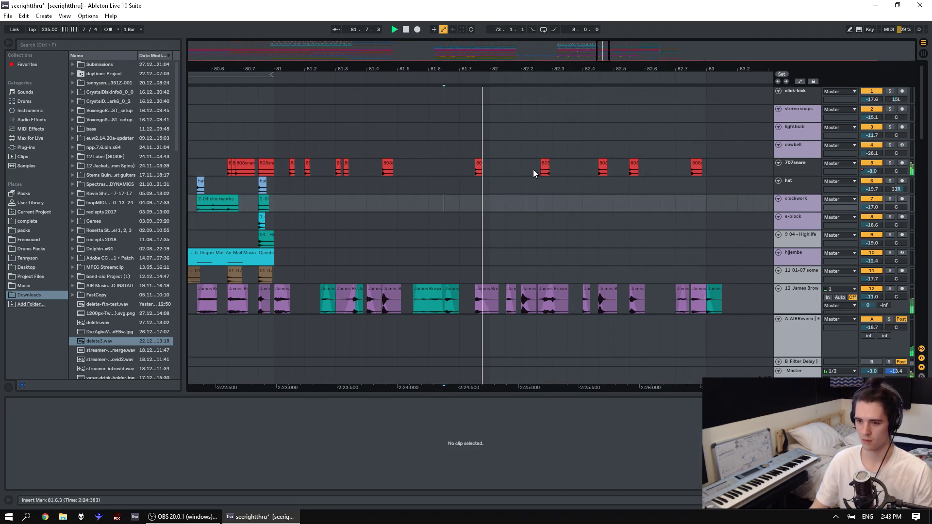
Increase the 707snare track's height around the reversed 808snare clip at 82.2.3 for fade editing.
click(547, 167)
key(space)
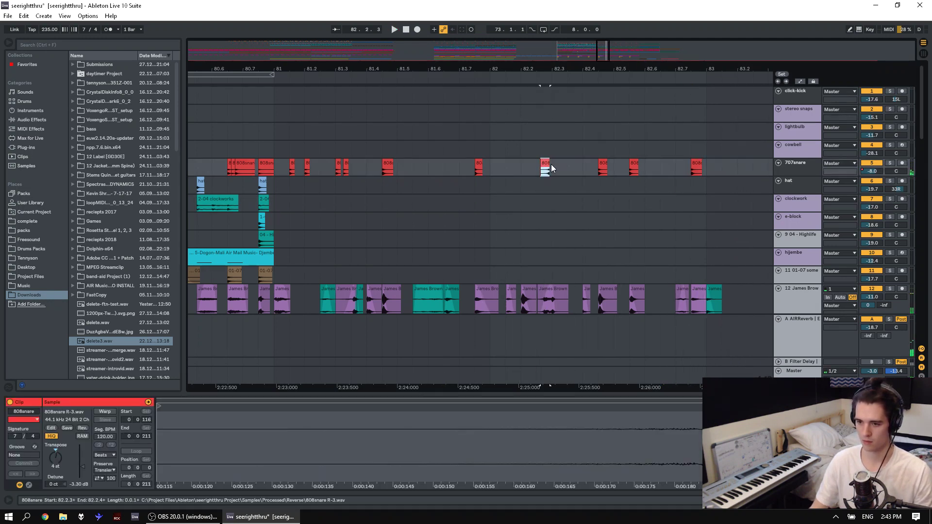
drag(548, 68, 550, 148)
key(Right)
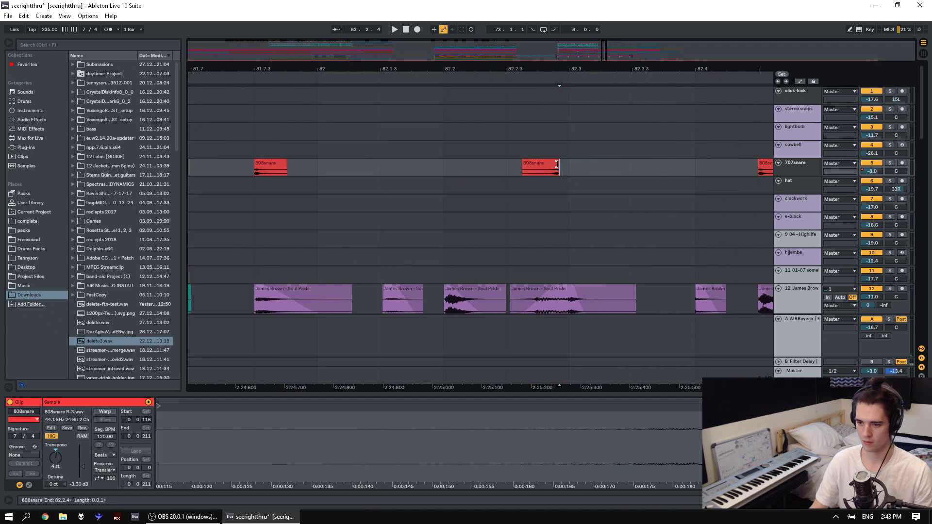
key(plus)
drag(798, 170, 793, 182)
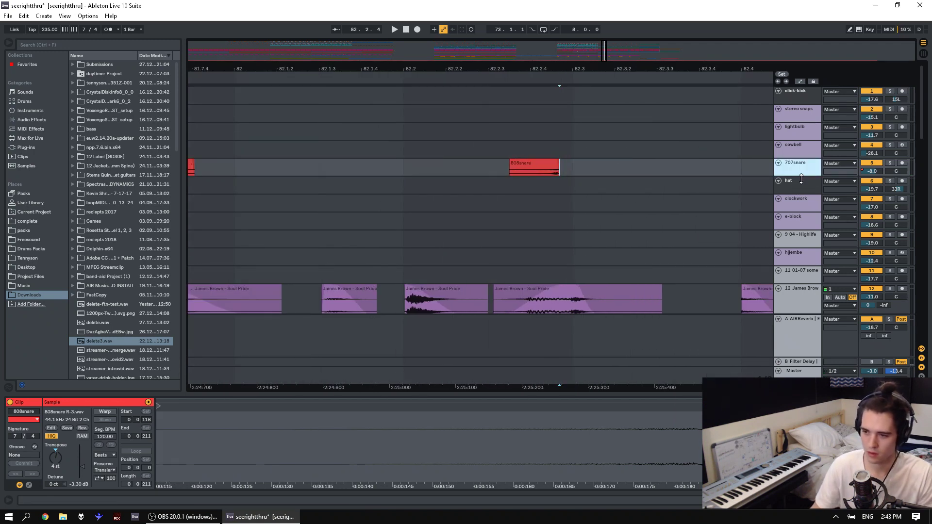
drag(801, 181, 808, 187)
Add a short fade-out to the end of the reversed 808snare clip and audition it from 82.2.1.
click(578, 166)
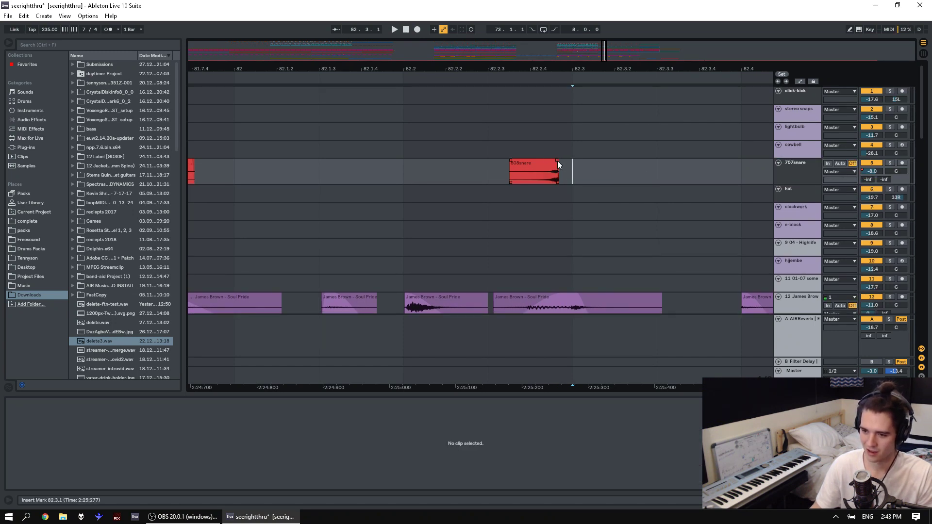
drag(557, 161, 544, 162)
click(419, 170)
key(space)
key(space)
key(space)
key(space)
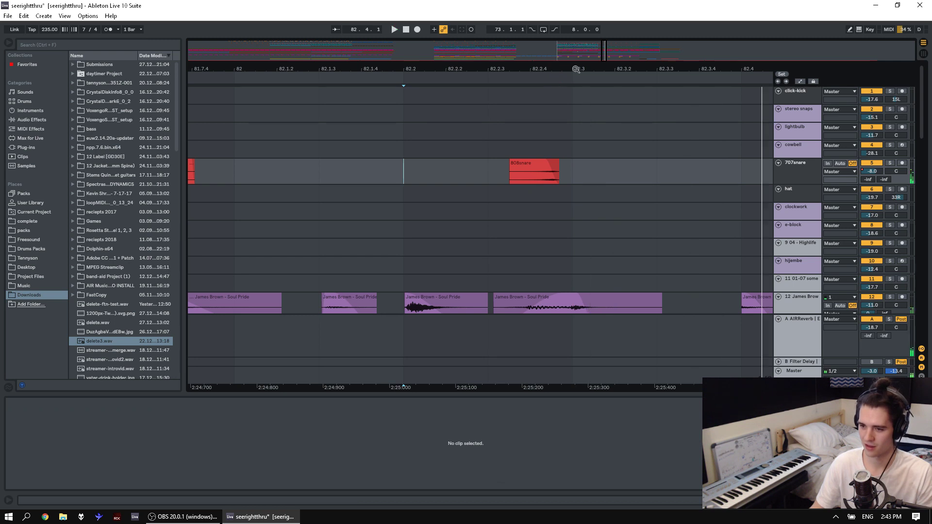
Copy the 808snare clip from 79.4.3 to 81.5.3 and audition it in bar 81.
drag(576, 69, 438, 90)
click(321, 169)
key(ctrl+c)
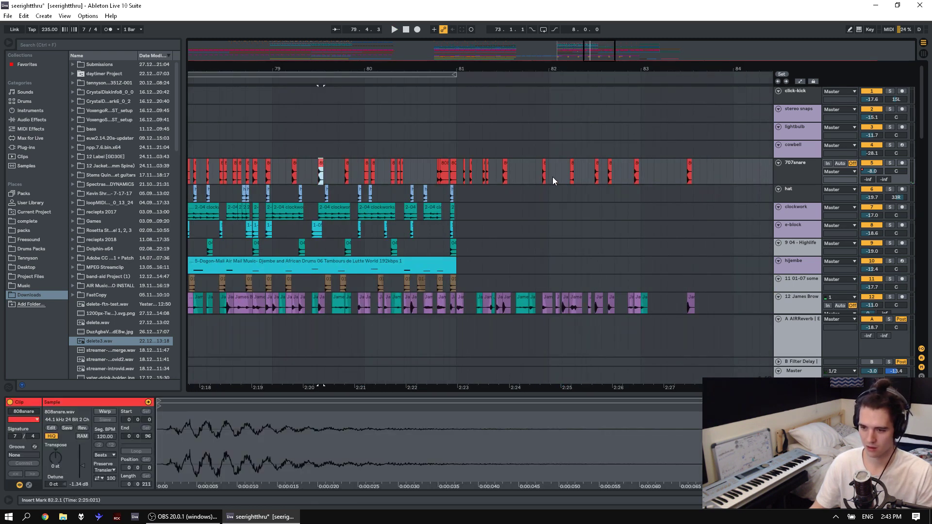
click(515, 180)
key(ctrl+v)
click(476, 194)
key(space)
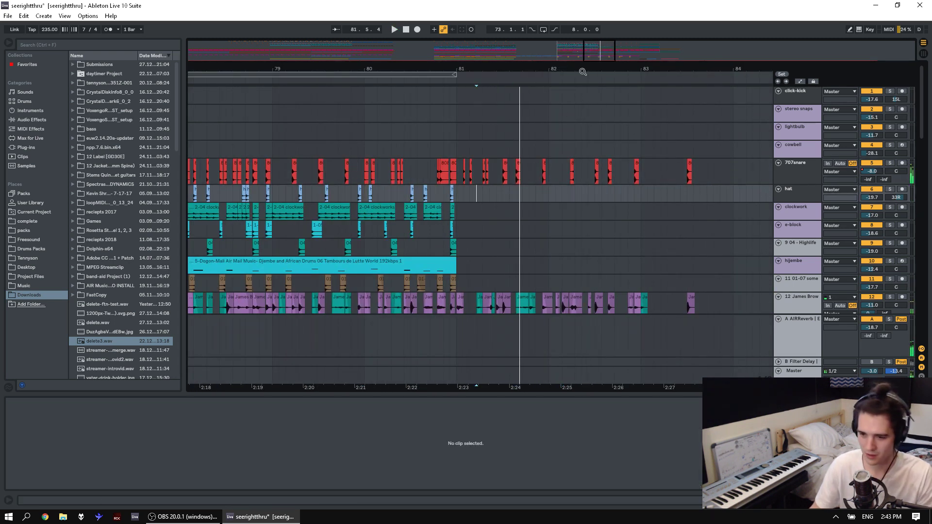
Copy the 808snare clip from 81.7.3 to 82.1.3 and play from 81.7.1.
drag(523, 112, 395, 196)
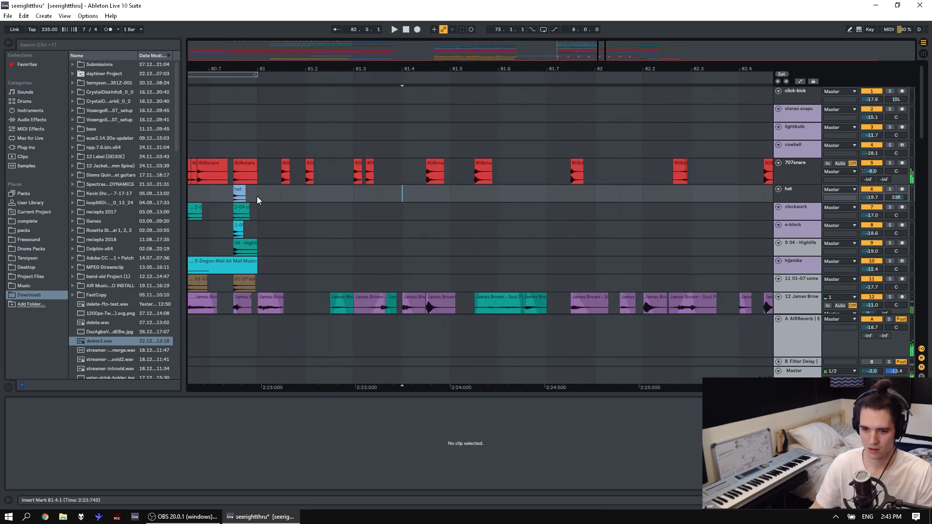
key(space)
click(577, 163)
key(ctrl+c)
click(607, 169)
key(ctrl+v)
click(539, 199)
key(space)
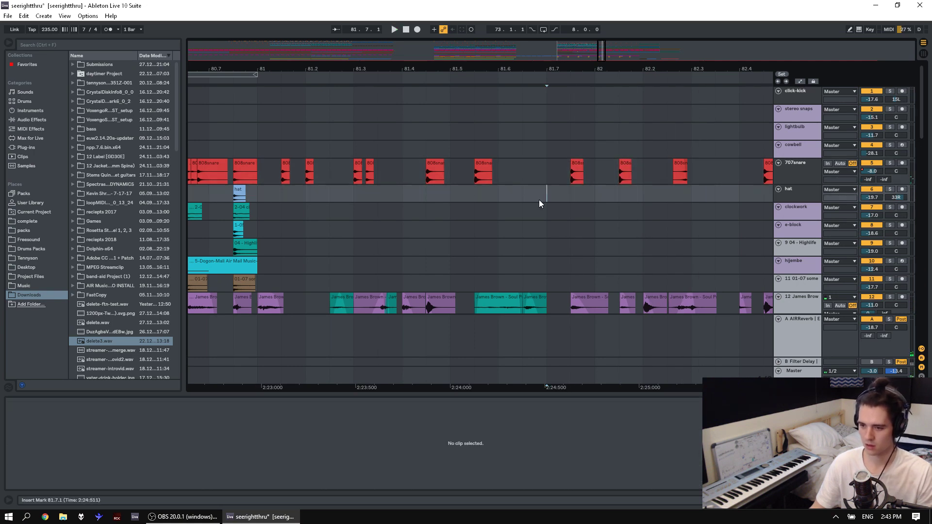
Move the reversed 808snare clip from just past 82.2.3 to about 82.2.4 and play from 82.2.1.
click(680, 165)
key(ctrl+x)
click(679, 179)
key(ctrl+v)
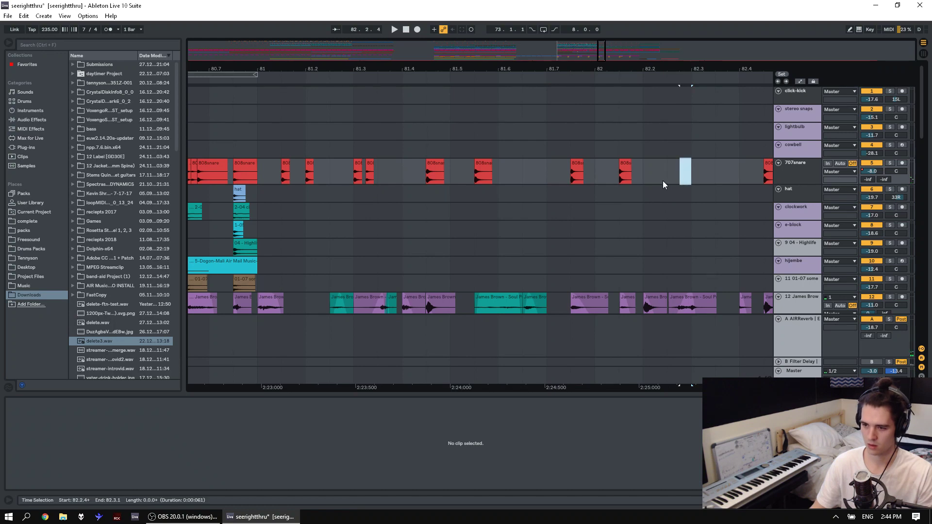
click(645, 179)
key(space)
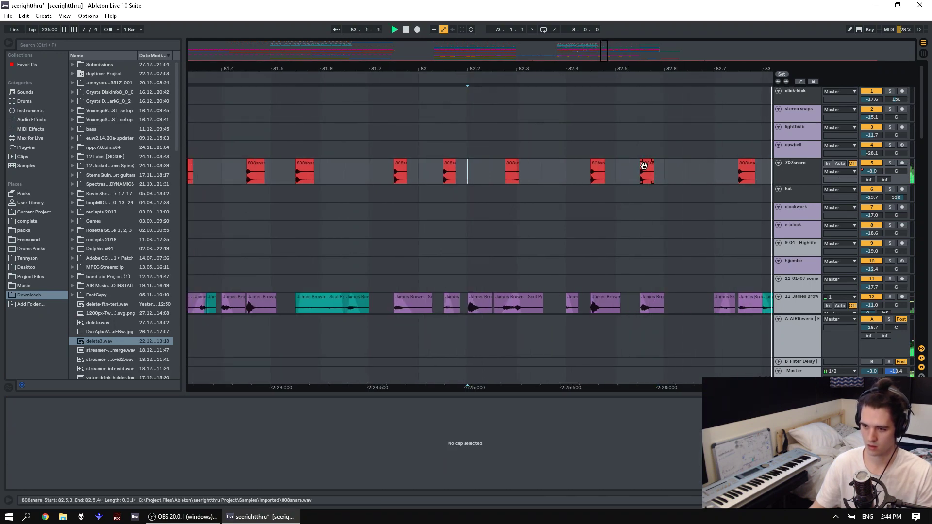
Set the gain of the 808snare clip at 82.5.3 to -2.99 dB.
click(646, 169)
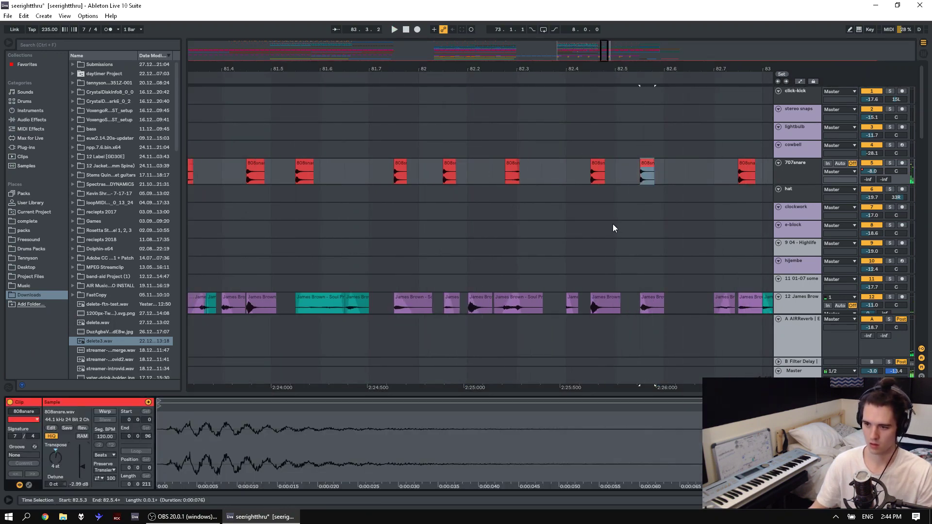
Copy the 2-04 clockworks clip from 77.2.3 to 81.1.1 on the clockwork track and play it from there.
click(614, 228)
drag(676, 68, 529, 91)
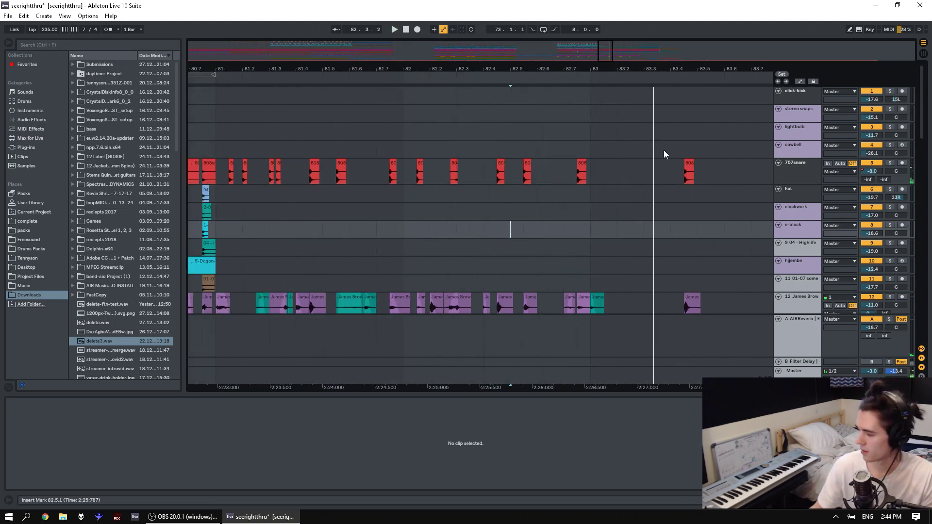
key(minus)
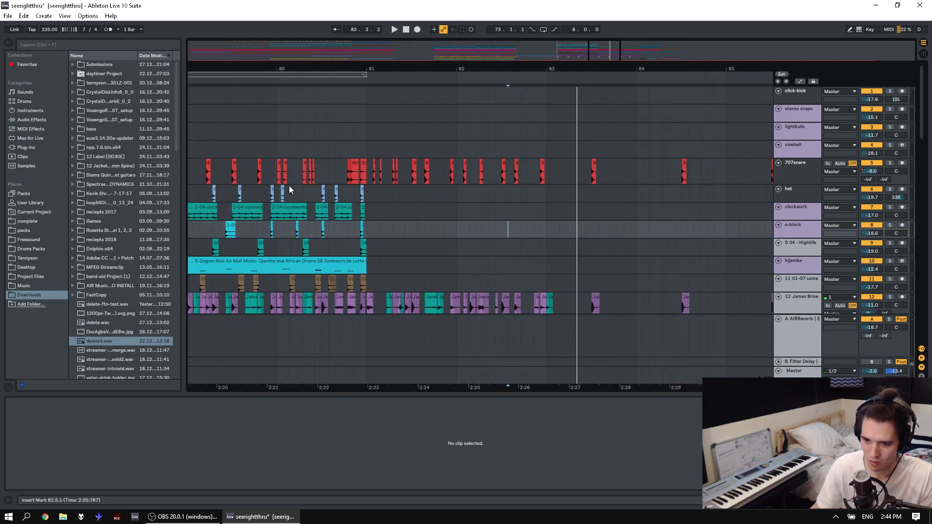
click(273, 208)
drag(277, 67, 418, 83)
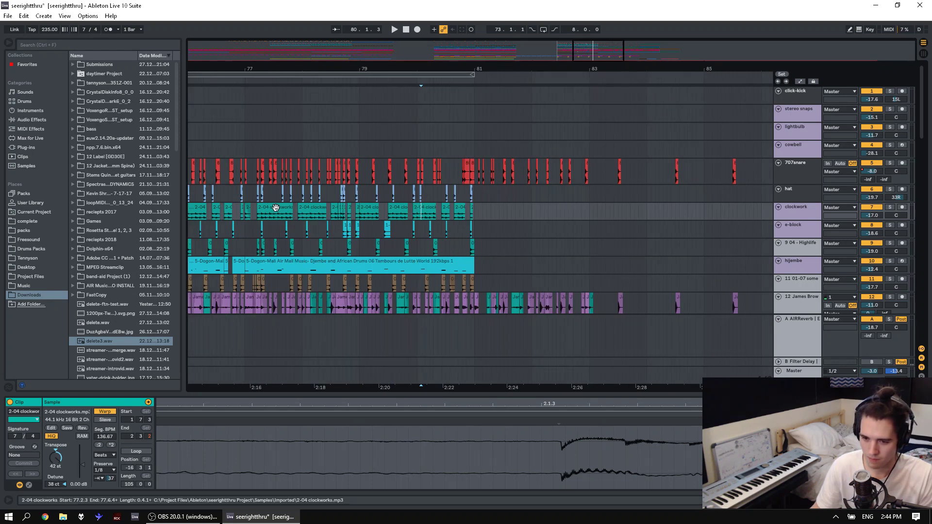
click(287, 218)
click(474, 215)
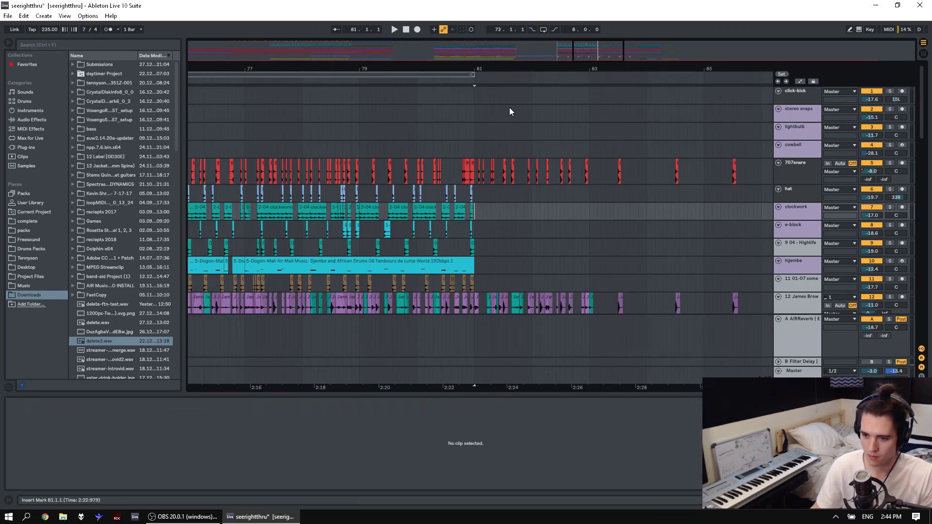
key(ctrl+v)
key(space)
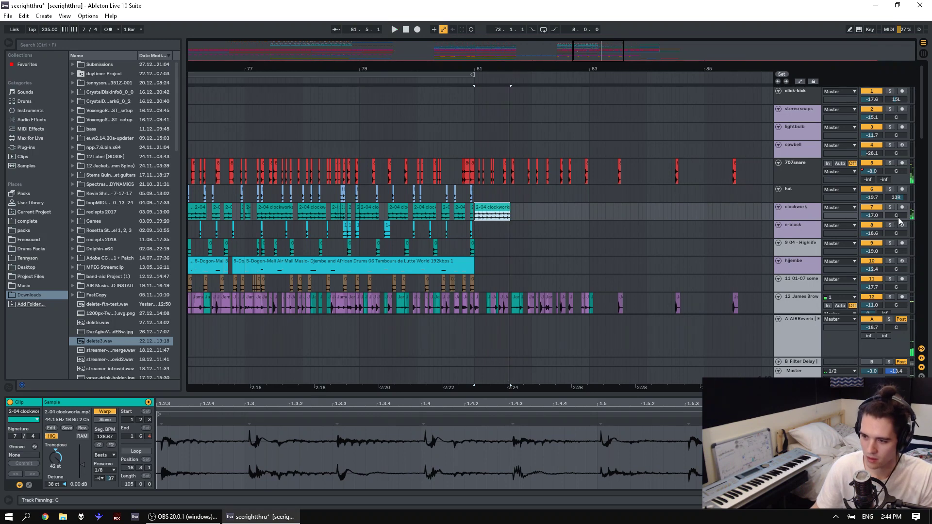
Solo the clockwork track, turn off warping for the clockworks clip at 81.1.1 and extend it to just past 82.1.2, auditioning the result.
click(889, 207)
key(space)
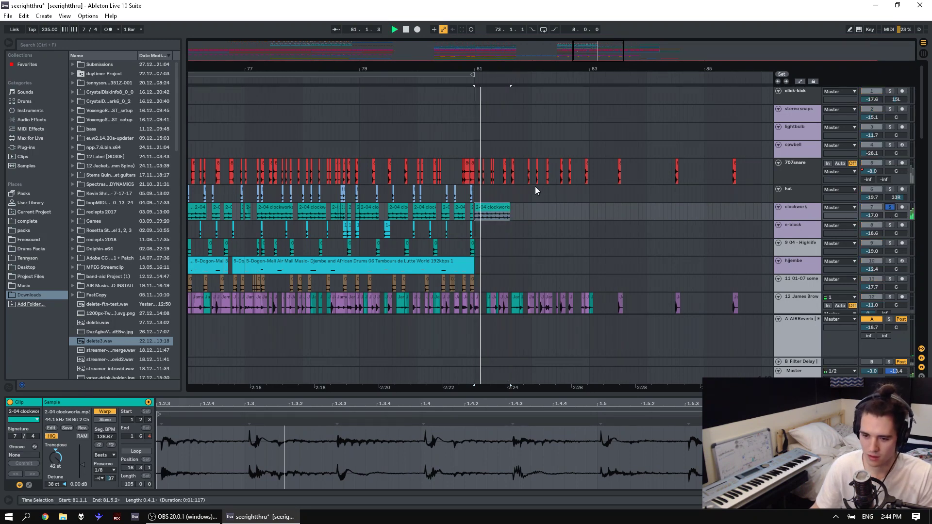
key(space)
double_click(387, 406)
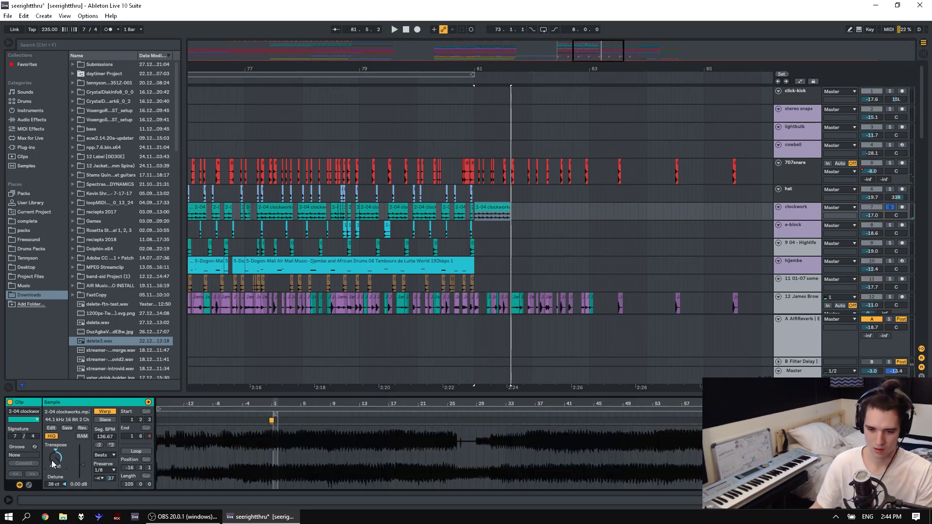
click(102, 413)
click(494, 208)
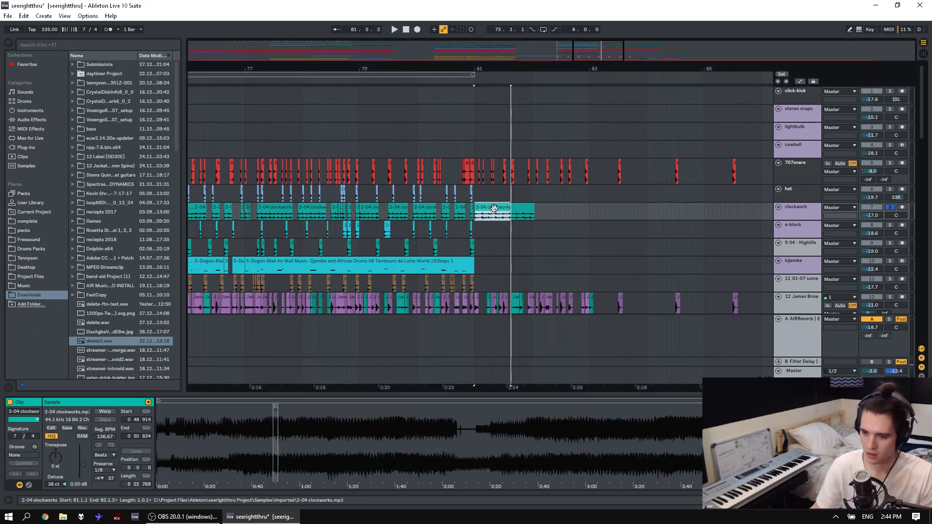
key(space)
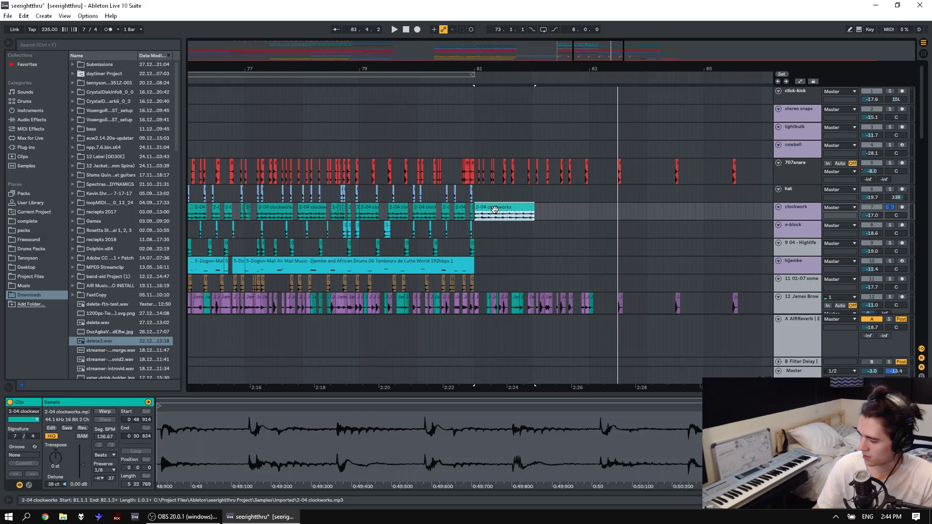
key(space)
Try transposing the unwarped clockworks clip at 81.1.1 to 28 st, audition it and undo the transposition.
drag(428, 406, 428, 369)
drag(55, 457, 55, 431)
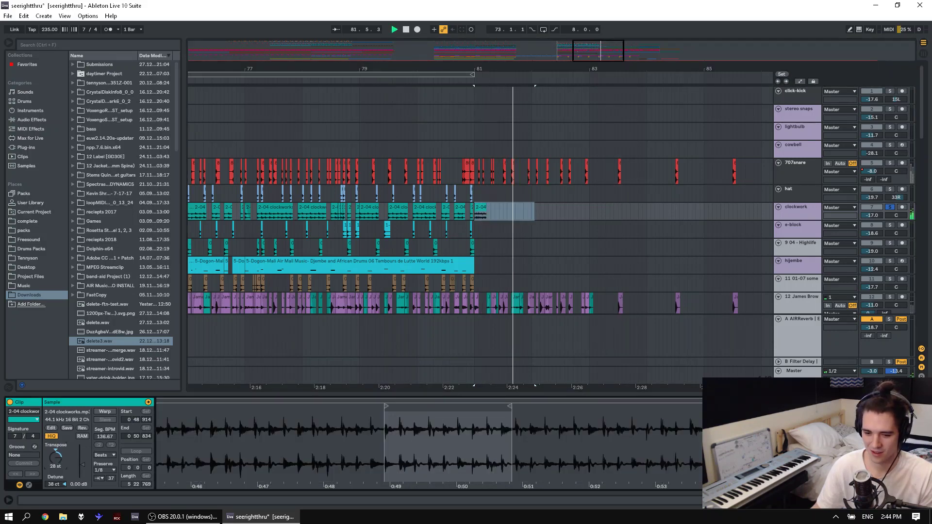
key(space)
key(space)
key(space)
key(space)
key(ctrl+z)
key(space)
key(space)
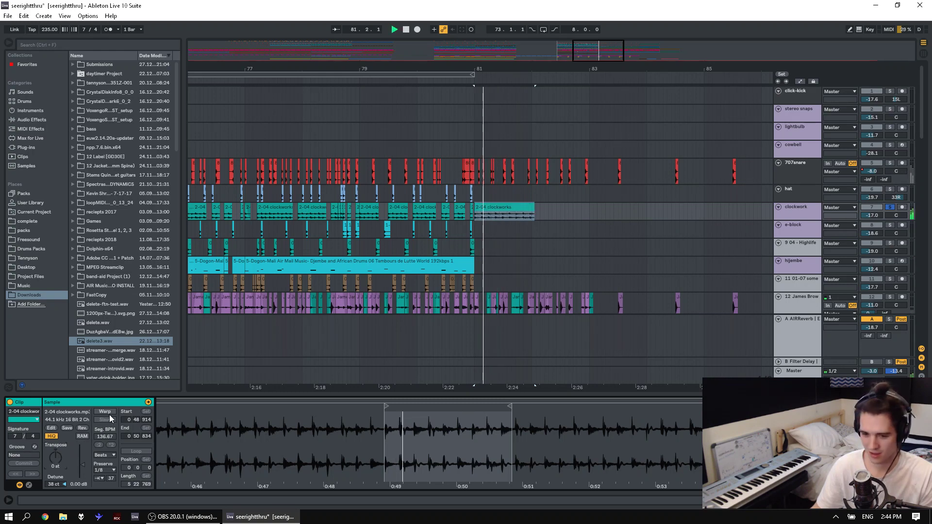
Turn warping back on for the clockworks clip at 81.1.1, transpose it to 45 st and audition it.
click(105, 412)
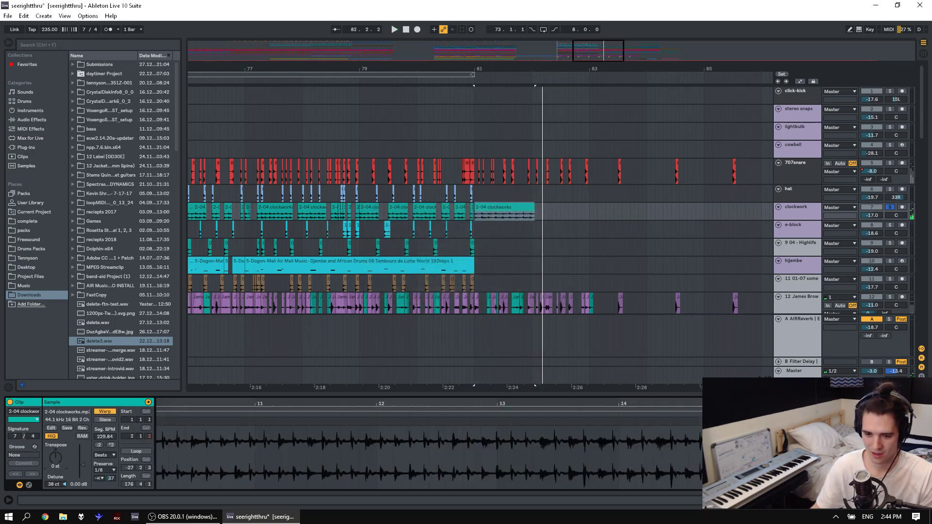
key(space)
key(space)
drag(55, 457, 55, 439)
key(space)
key(space)
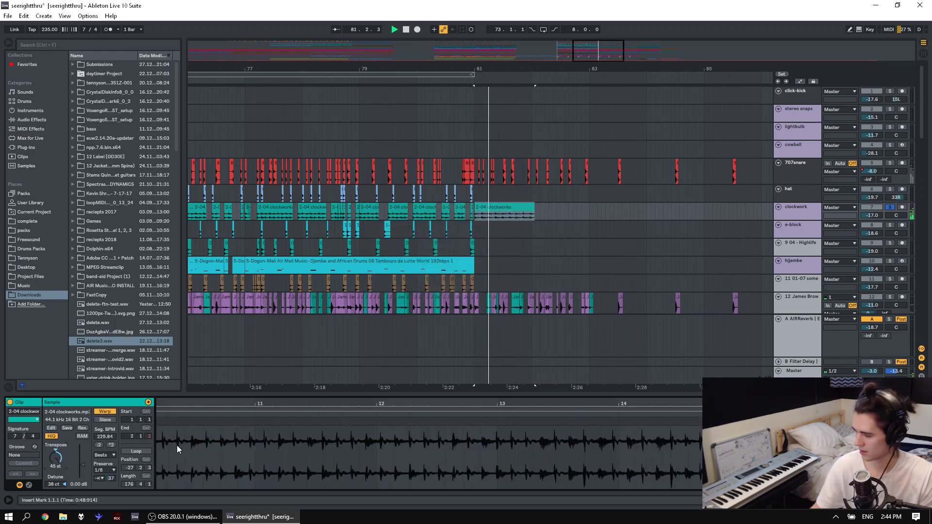
Stop playback and delete the clockworks clip at 81.1.1.
click(482, 208)
key(space)
key(Delete)
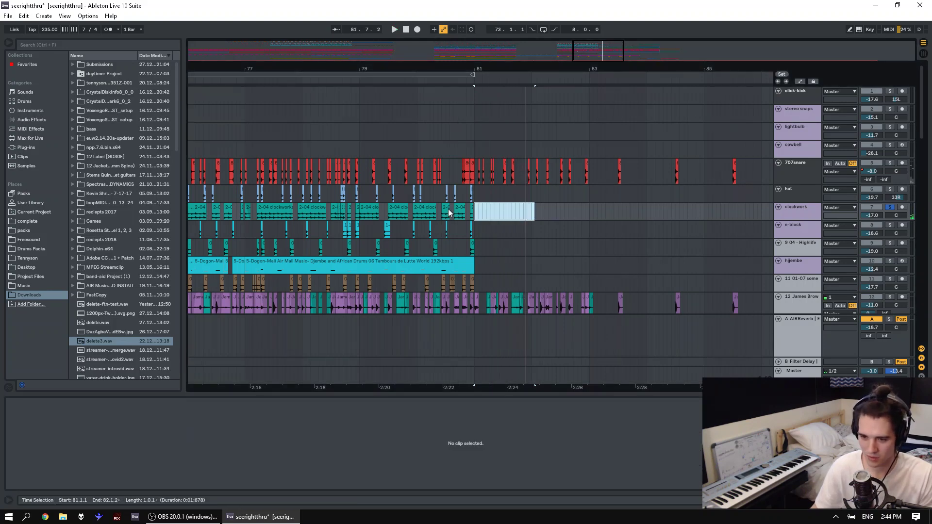
Copy the run of 2-04 clockworks clips between 73.1.1 and 75.1.1 to 81.1.1 on the clockwork track.
drag(523, 210, 359, 209)
drag(374, 51, 376, 47)
drag(255, 67, 334, 78)
key(space)
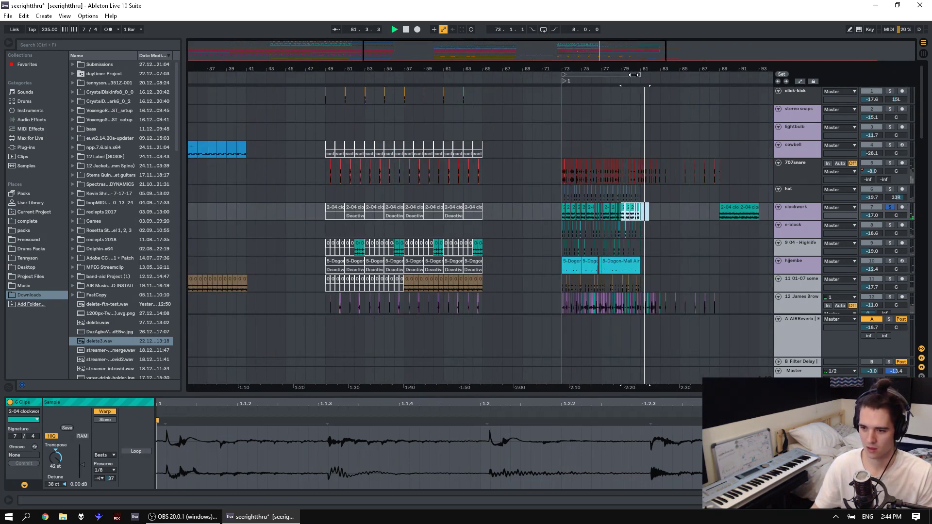
key(space)
drag(647, 68, 560, 126)
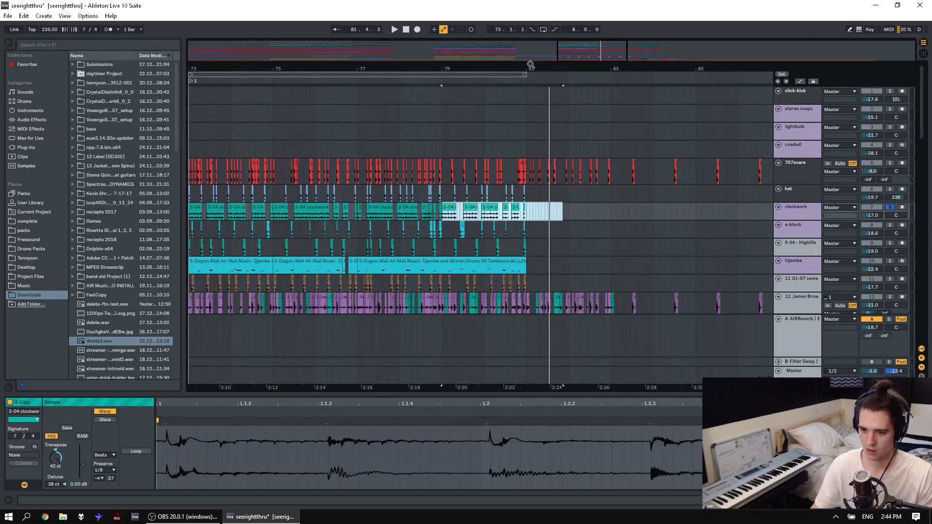
scroll(357, 232, left, 1)
click(257, 207)
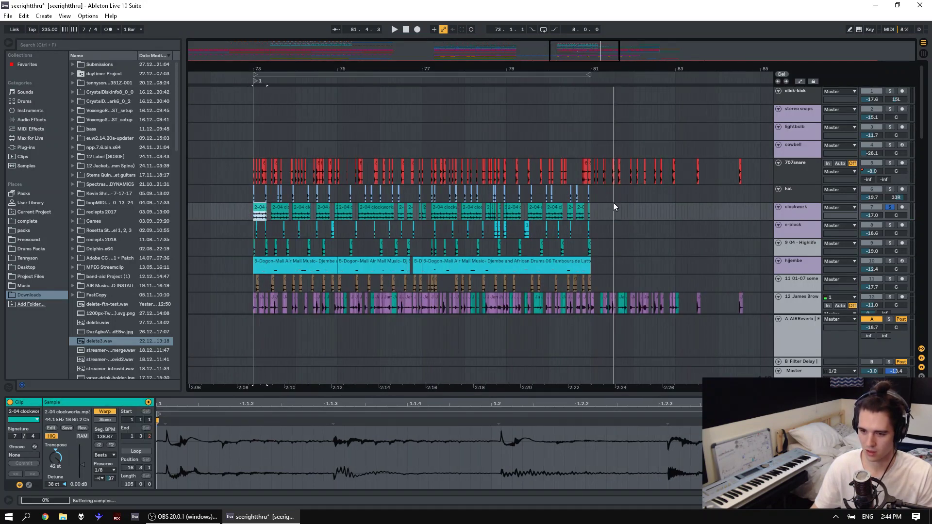
shift+click(335, 215)
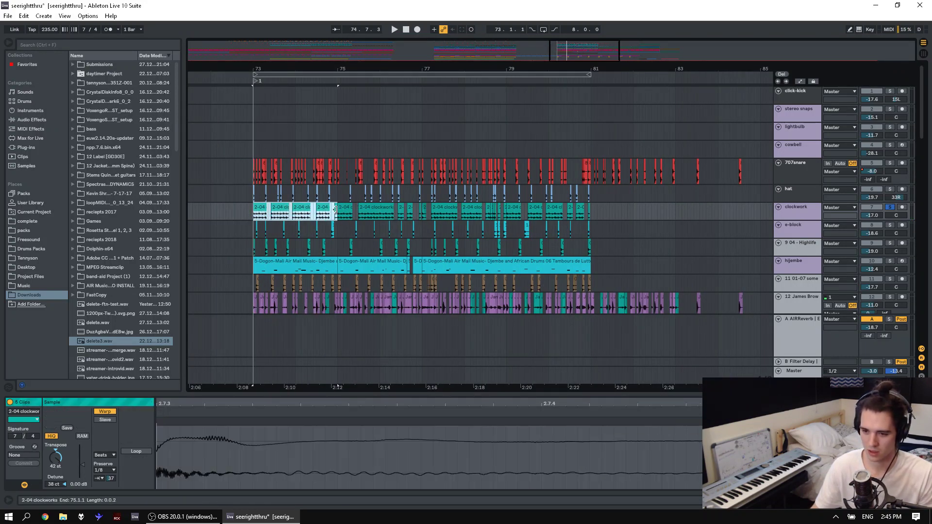
drag(602, 211, 592, 212)
drag(597, 67, 581, 226)
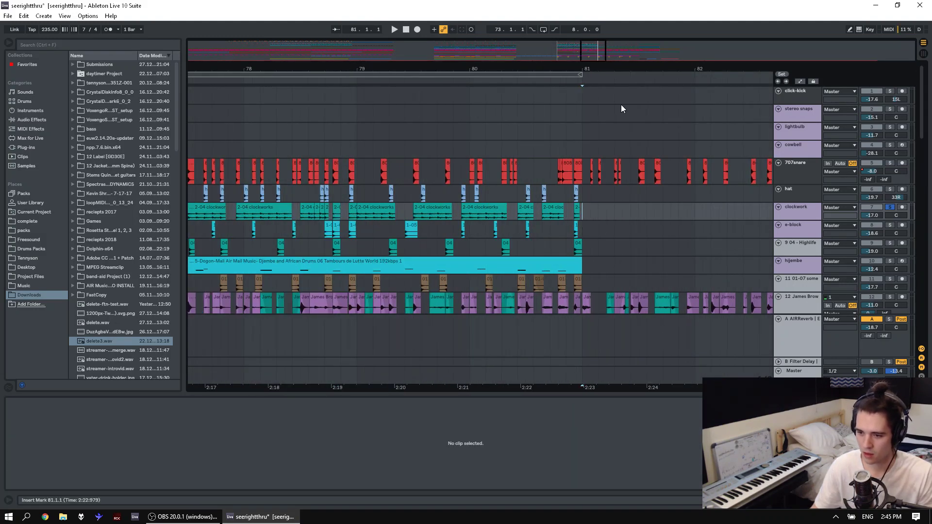
key(ctrl+v)
Unsolo the clockwork track and play the full arrangement from 81.1.1 with the pasted clockworks clips.
key(space)
click(890, 207)
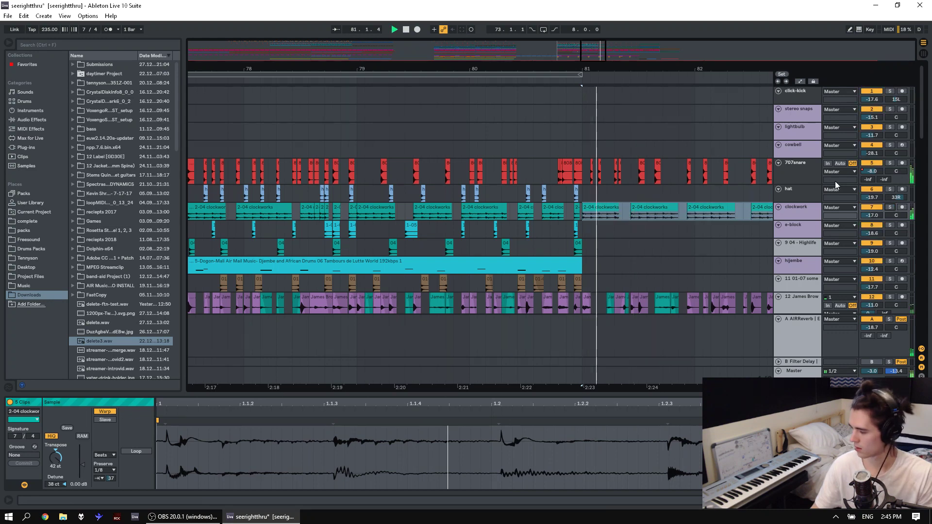
key(space)
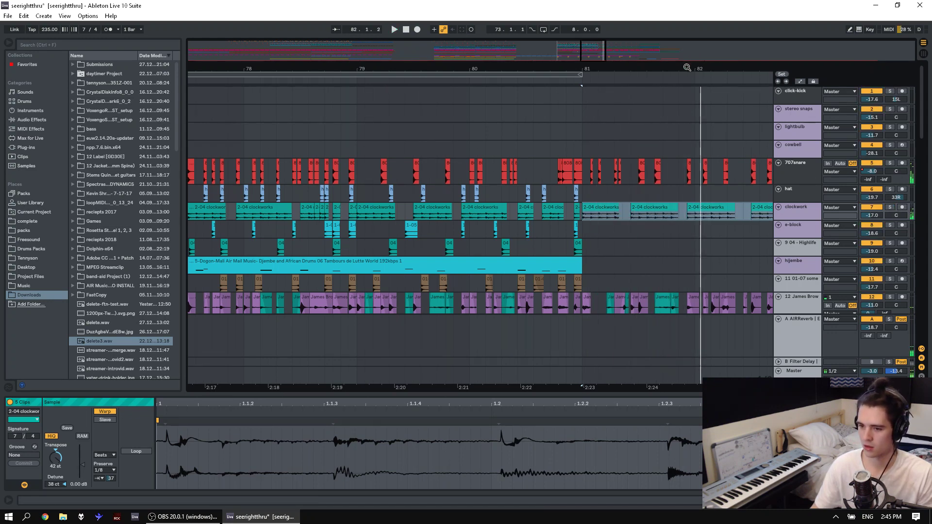
drag(686, 67, 686, 97)
key(space)
key(space)
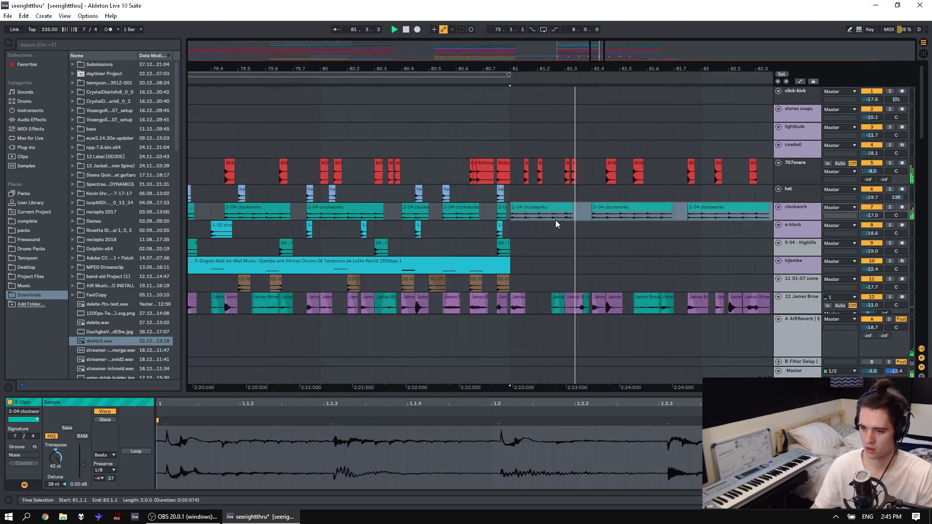
Audition the passage from 81.1.1 repeatedly to check how the clockworks clips fit with the James Brown chops.
scroll(556, 208, down, 5)
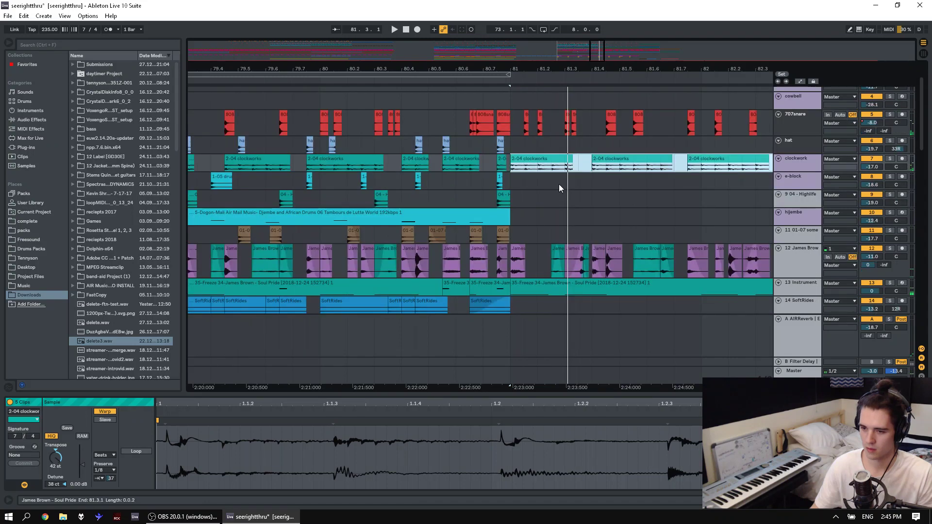
click(554, 166)
scroll(533, 198, up, 4)
click(546, 203)
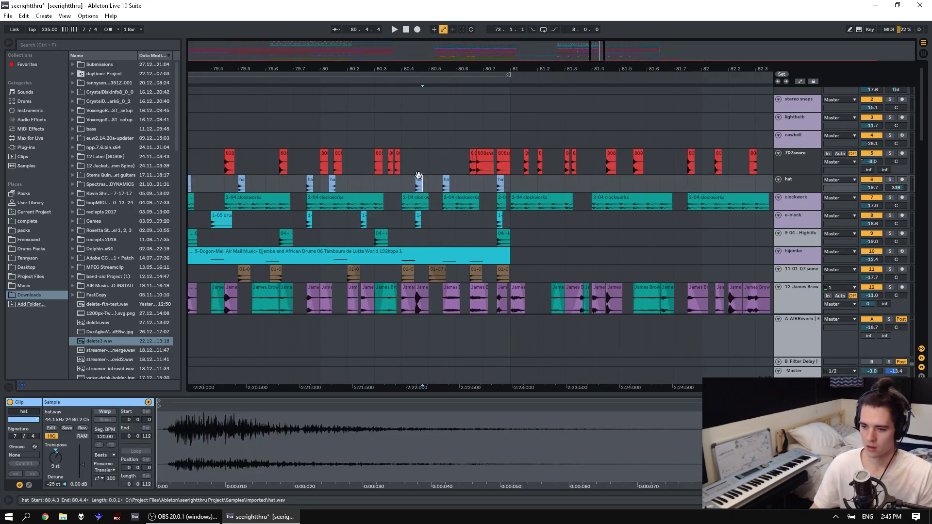
key(space)
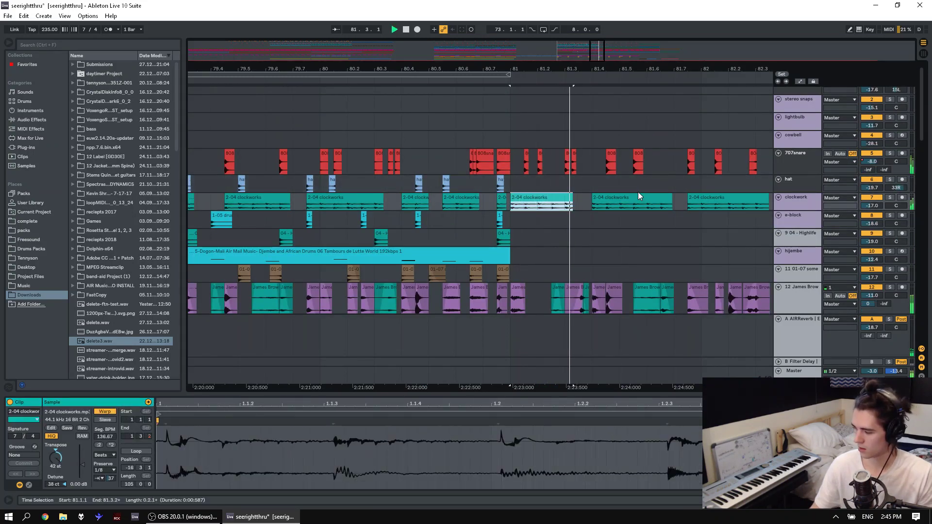
key(space)
key(space)
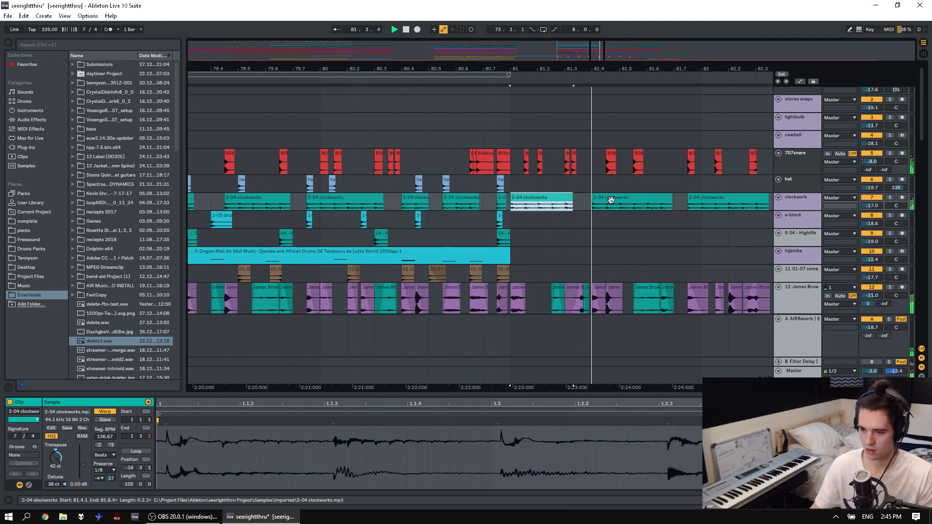
key(space)
key(space)
key(space)
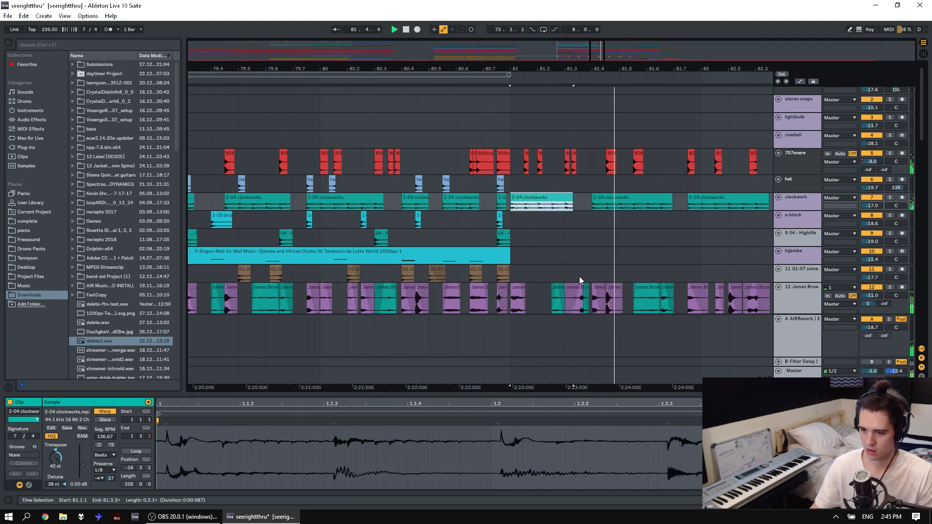
key(space)
key(space)
key(space)
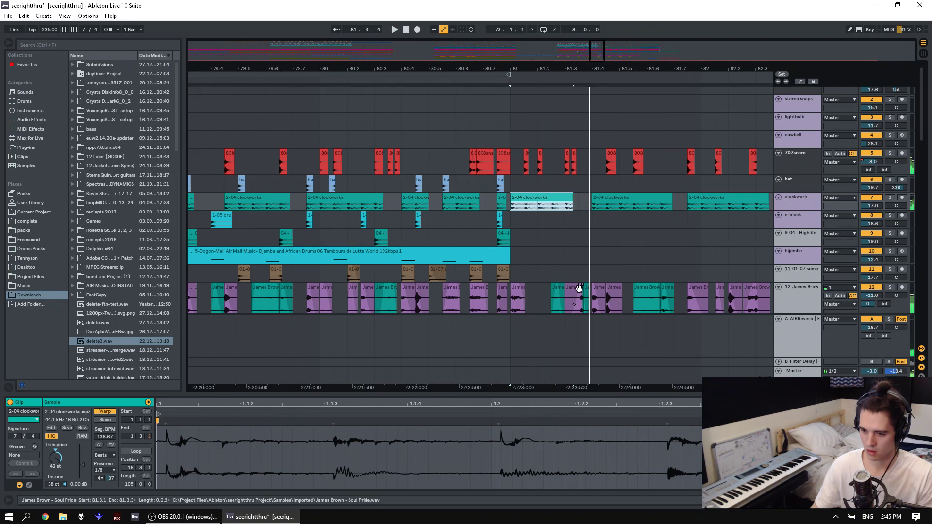
Try removing the James Brown - Soul Pride clips between 81.3.1 and 81.4.1, play the passage and undo the deletion.
click(578, 288)
key(Delete)
click(551, 276)
key(space)
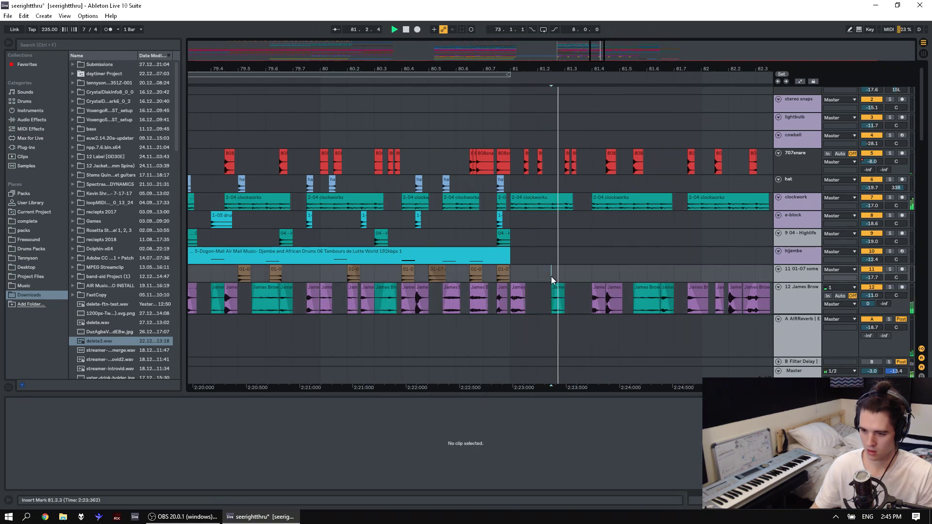
click(517, 276)
key(space)
key(space)
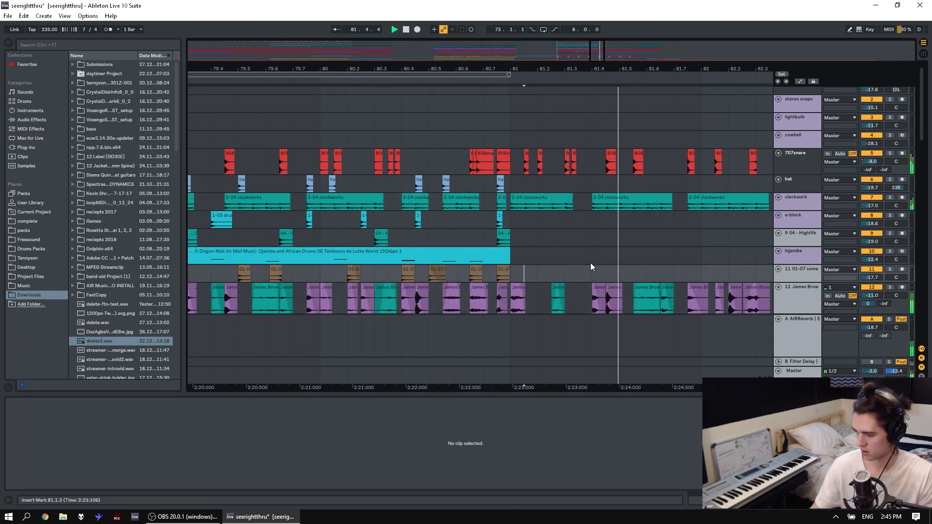
key(ctrl+z)
key(space)
Delete the short James Brown clip at 81.3.3, move the one at 81.3.1 to just past 81.3.2, and play the passage.
click(584, 288)
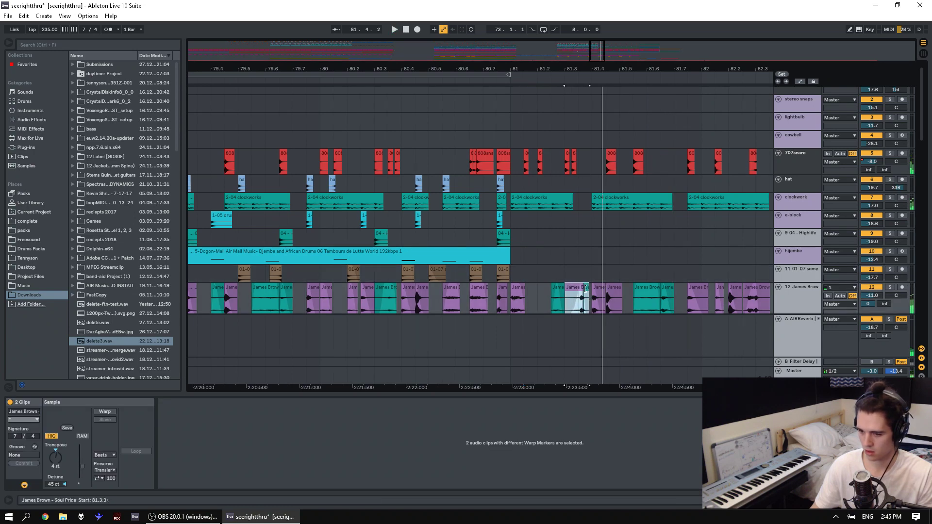
key(Delete)
drag(578, 291, 585, 290)
click(540, 274)
key(space)
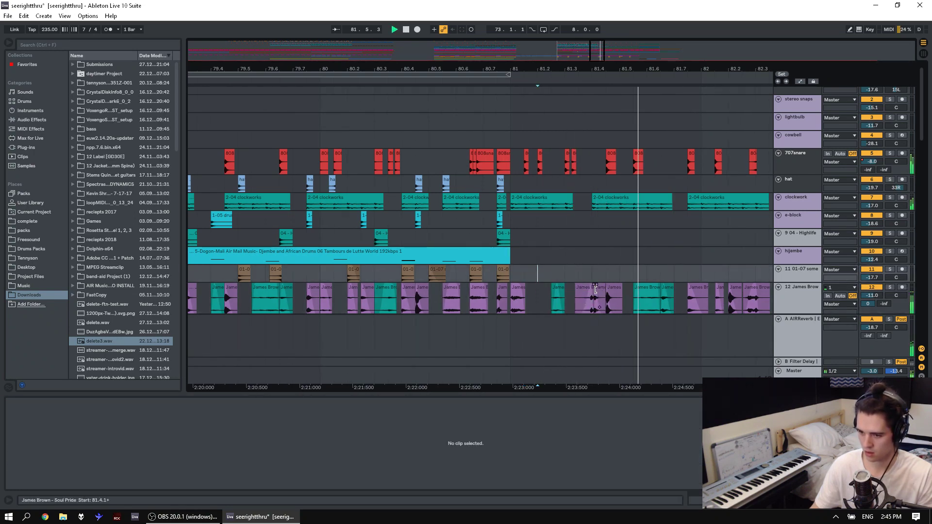
Solo the James Brown track and listen to its chops from 81.2.3.
click(596, 289)
click(551, 274)
click(888, 287)
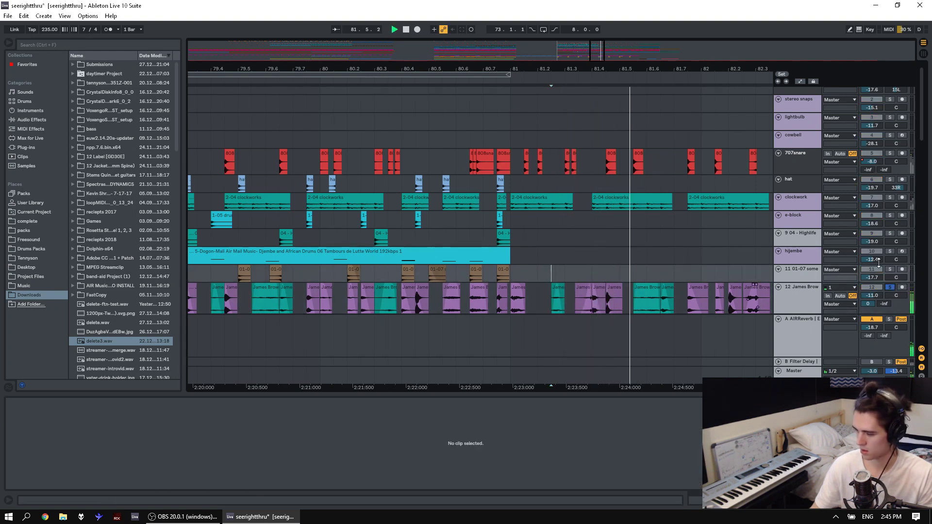
drag(587, 69, 598, 97)
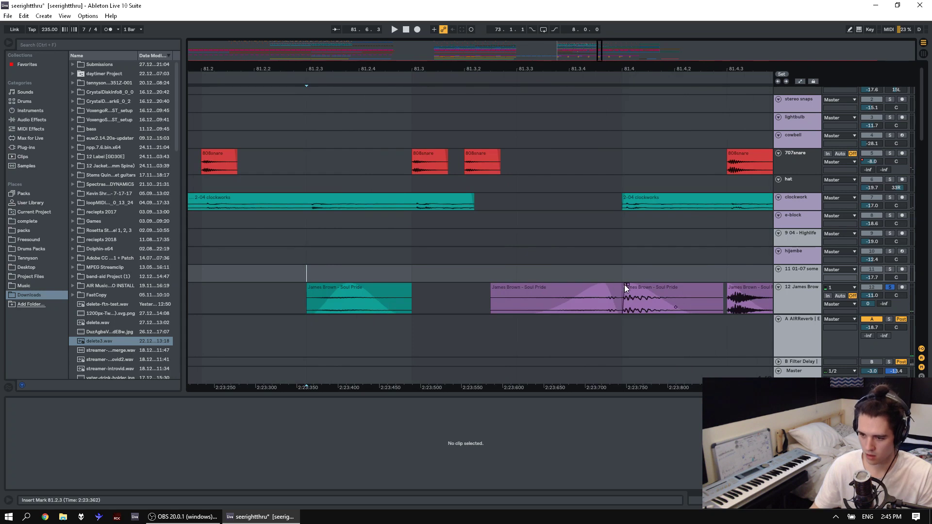
Shift the James Brown - Soul Pride clip just past 81.3.2 slightly later, running it past 81.4.1, and play from 81.3.1.
drag(622, 285, 603, 284)
click(589, 290)
click(476, 270)
key(space)
key(space)
click(453, 254)
key(space)
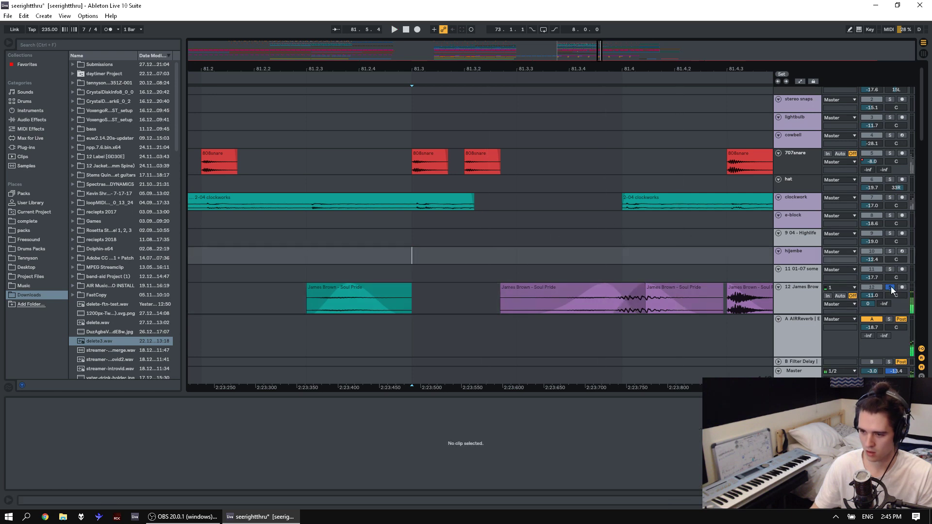
Unsolo the James Brown track and play the full arrangement from 80.7.3.
click(891, 286)
drag(550, 73, 551, 34)
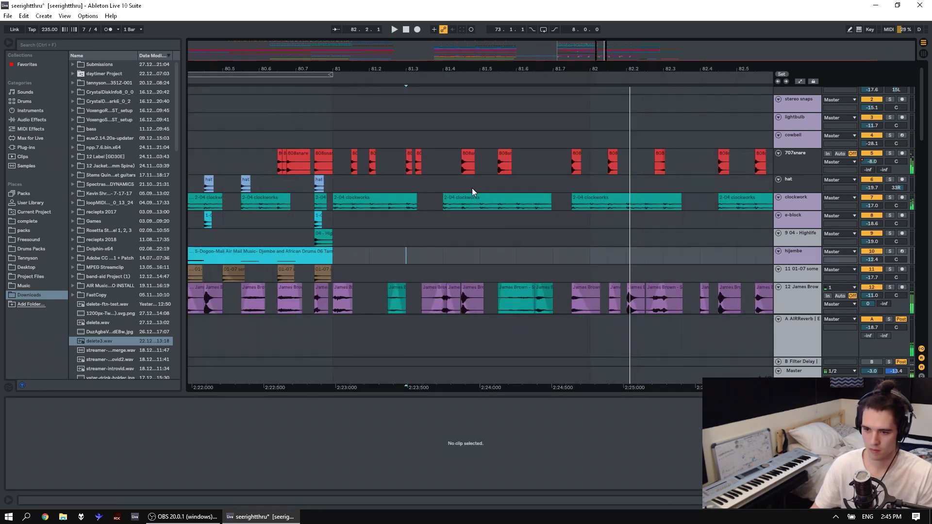
scroll(472, 188, up, 1)
key(space)
key(space)
click(508, 161)
key(space)
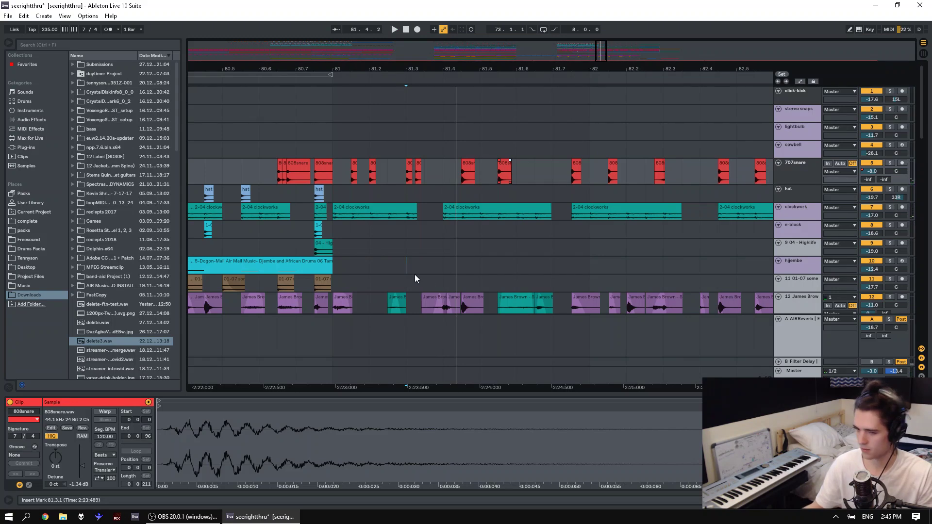
click(314, 133)
key(space)
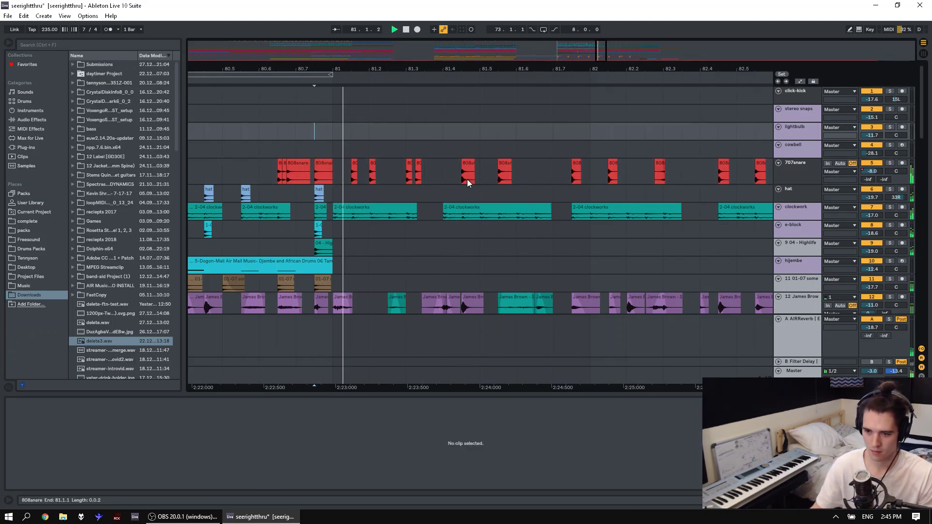
Transpose the 808snare clip at 81.5.3 to 5 st, lower its gain to -3.41 dB, and play from 80.7.3.
click(505, 177)
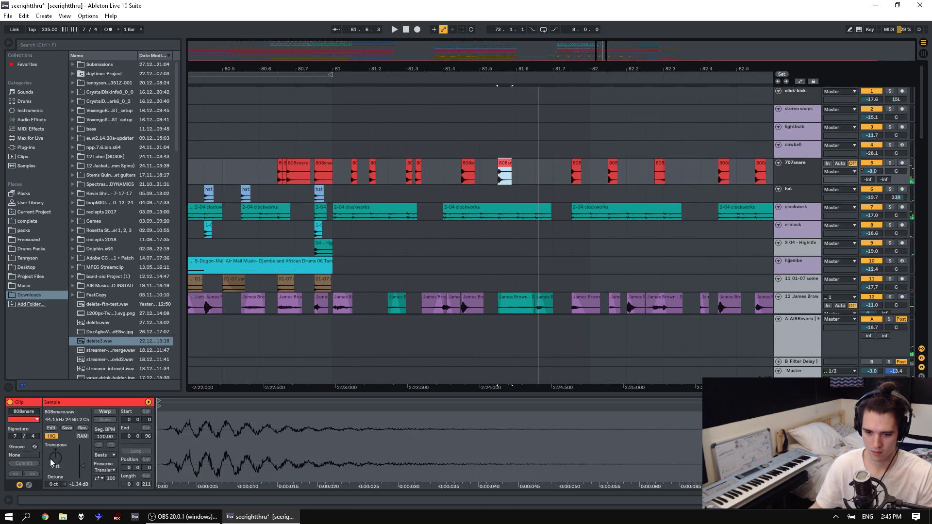
drag(51, 462, 51, 453)
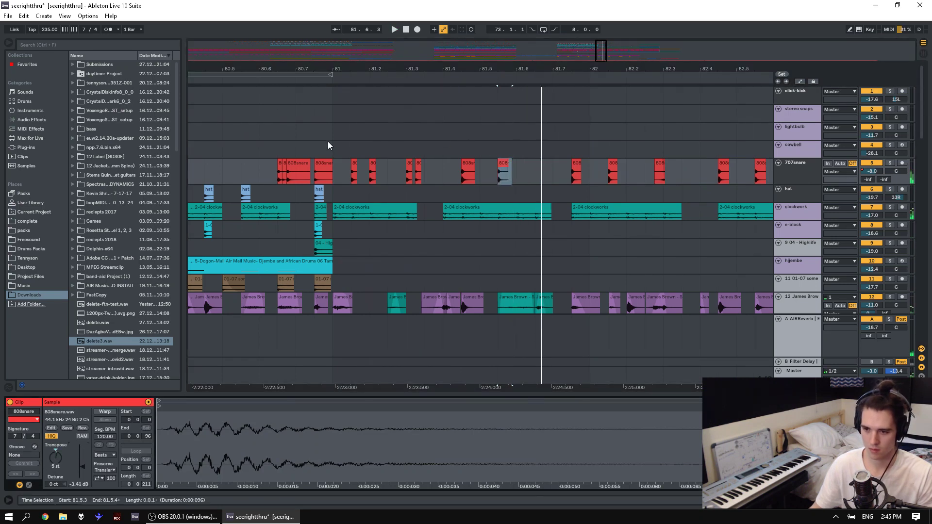
click(314, 148)
key(space)
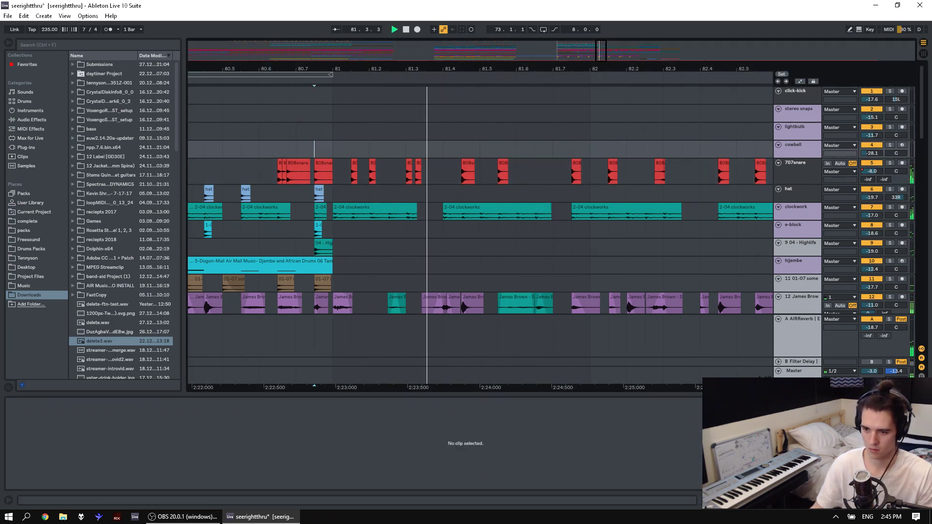
drag(382, 73, 326, 34)
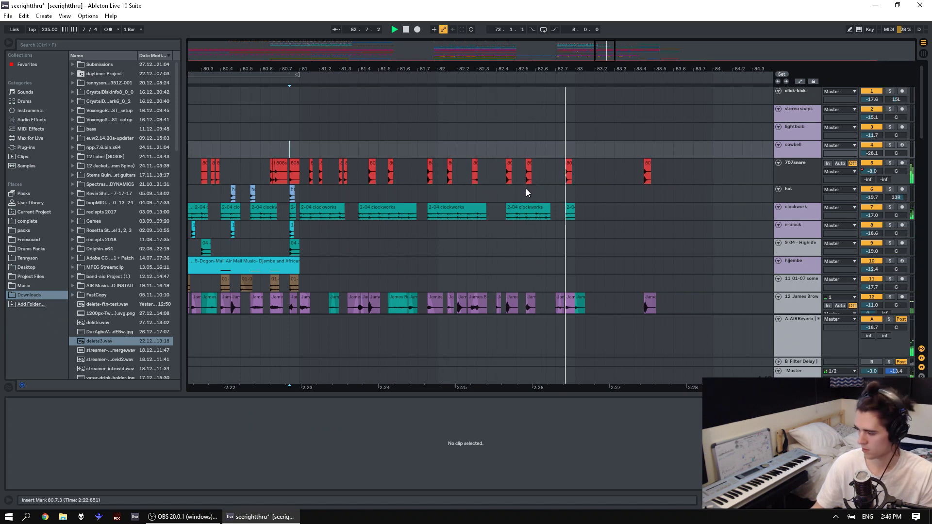
key(space)
Copy the hat clips between 80.4.1 and 80.6.3, paste them at 81.2.1 on the hat track, and play from 80.7.3.
drag(221, 192, 270, 195)
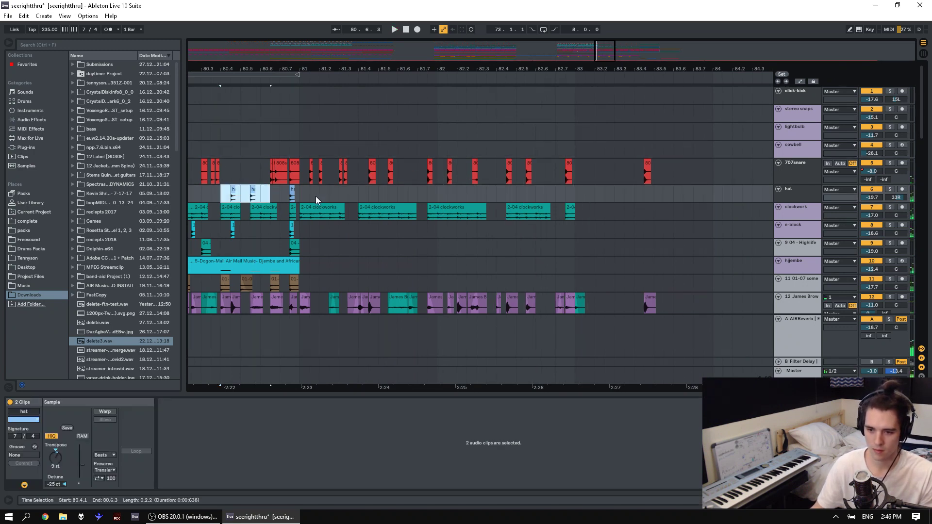
click(318, 195)
click(287, 195)
key(space)
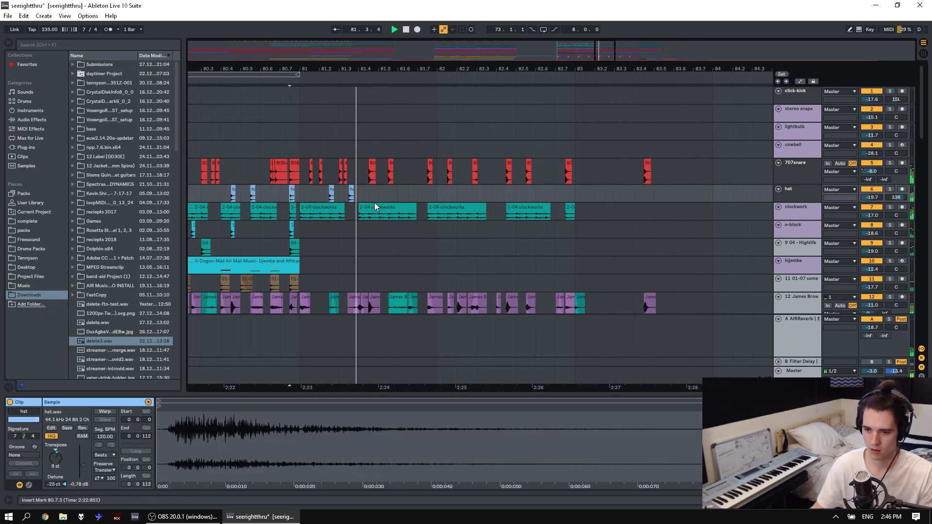
Move the hat clip at 81.2.3 to 81.2.1 and play from 81.1.1.
key(space)
click(301, 191)
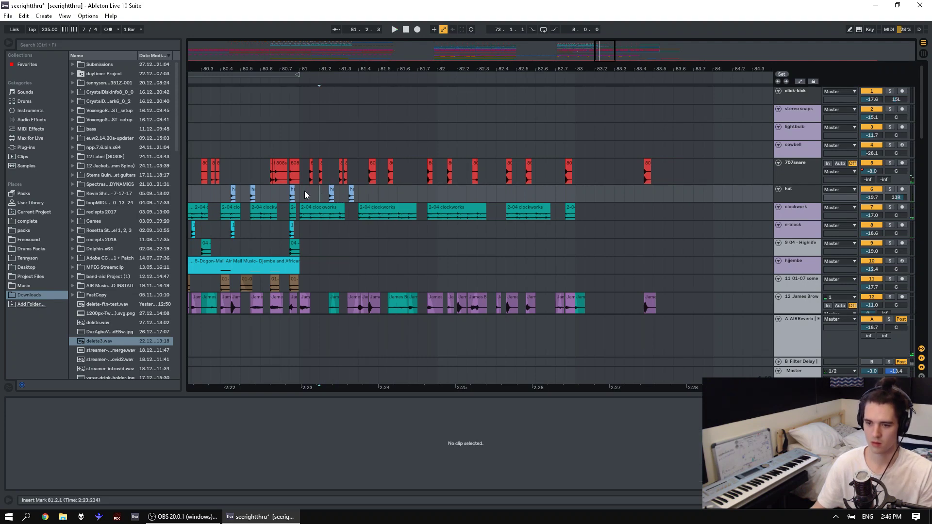
click(331, 190)
key(space)
key(Delete)
click(298, 194)
key(space)
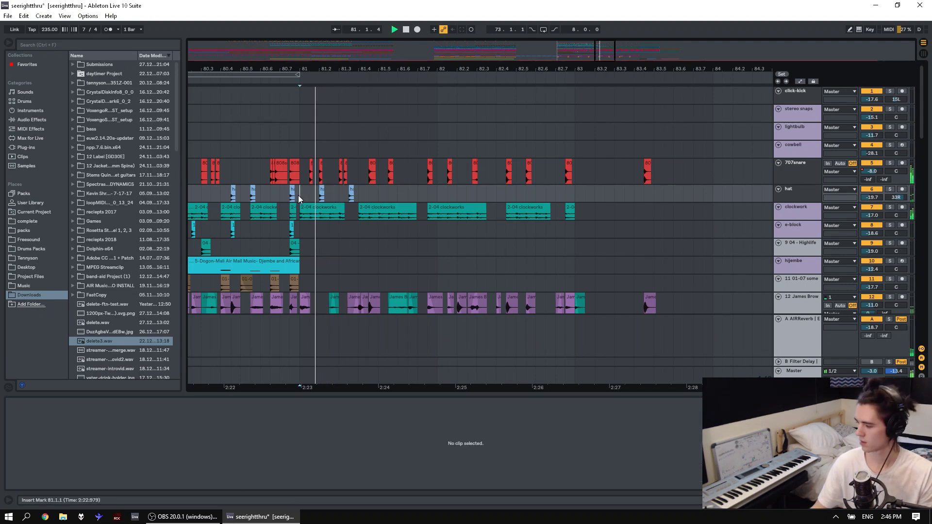
Replay the passage from 81.1.1 and move the hat clip at 81.3.3 to 81.3.1.
key(space)
key(space)
key(space)
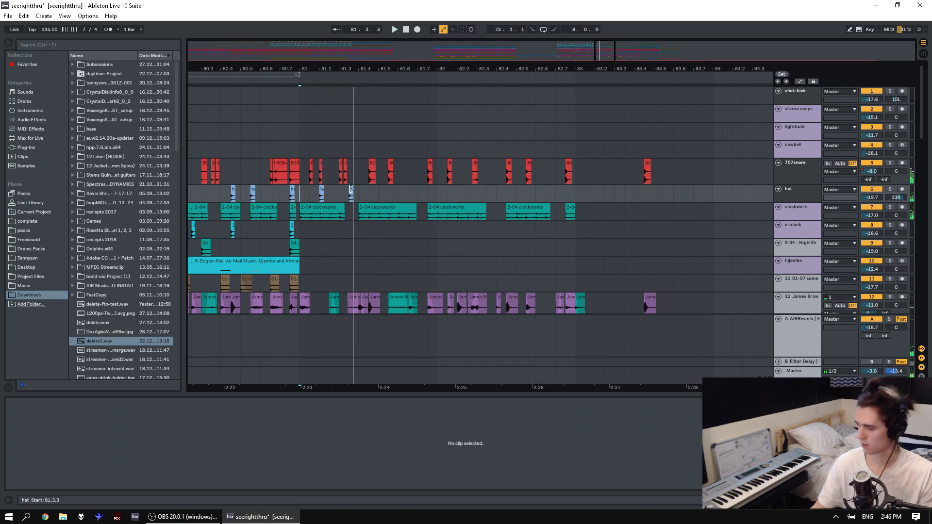
click(350, 188)
drag(350, 188, 345, 191)
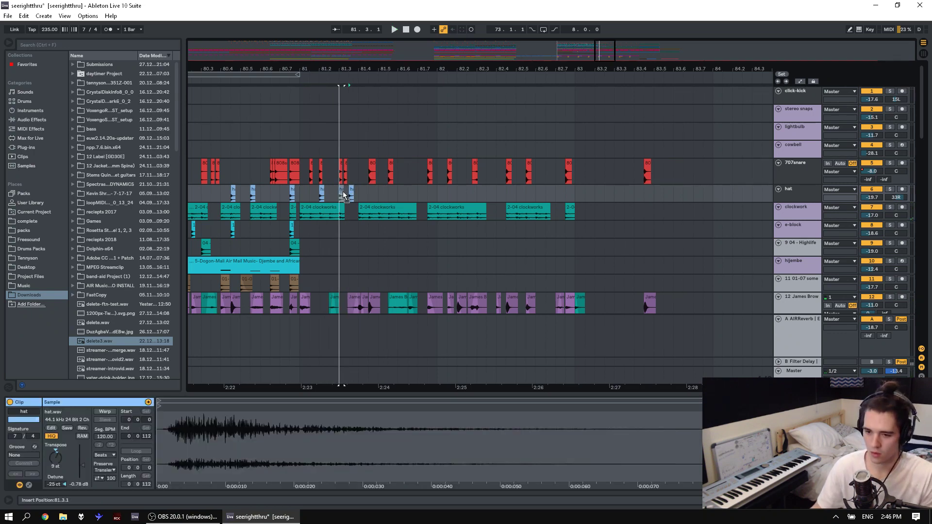
Duplicate the hat track's range from 81.1.1 to 81.4.1 directly after itself.
click(298, 197)
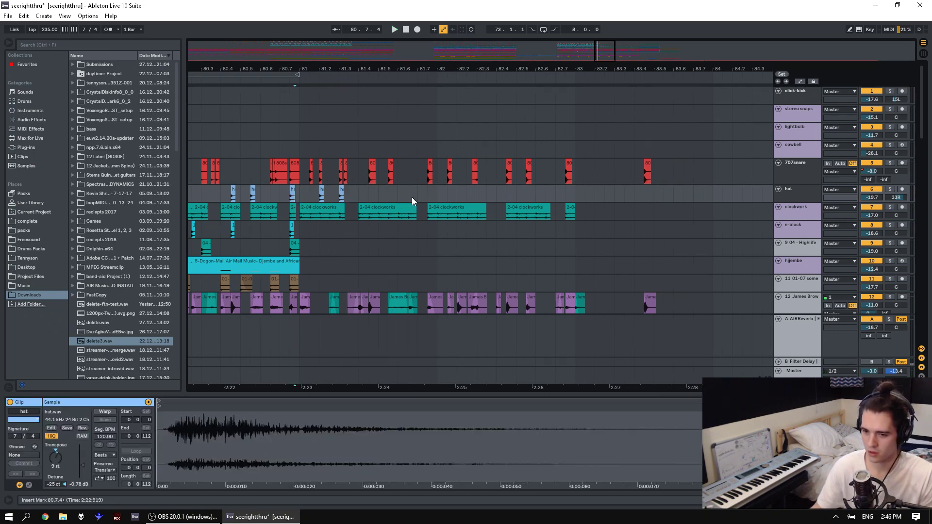
shift+click(419, 196)
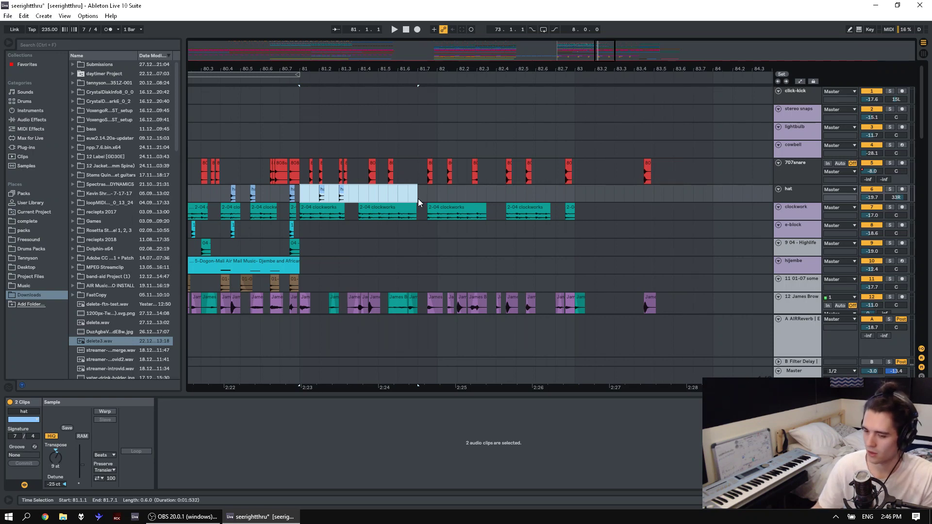
drag(302, 189, 381, 194)
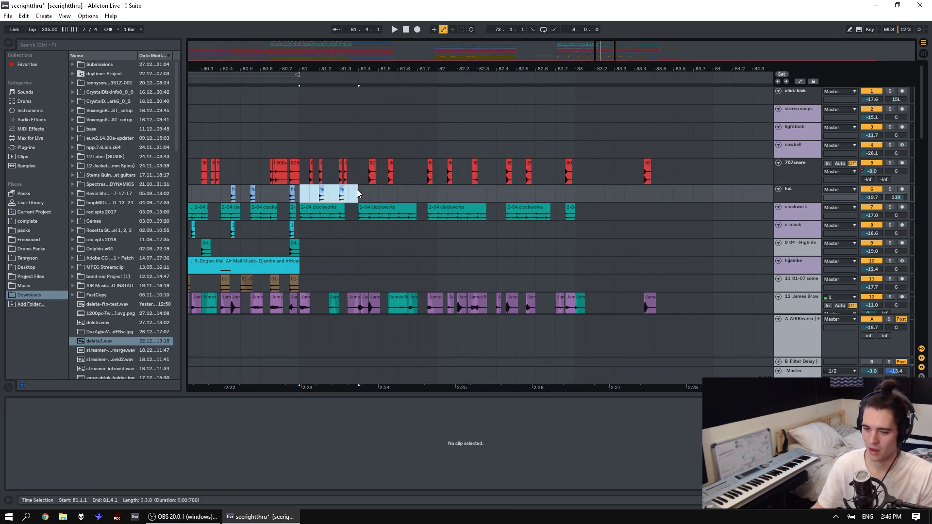
key(ctrl+d)
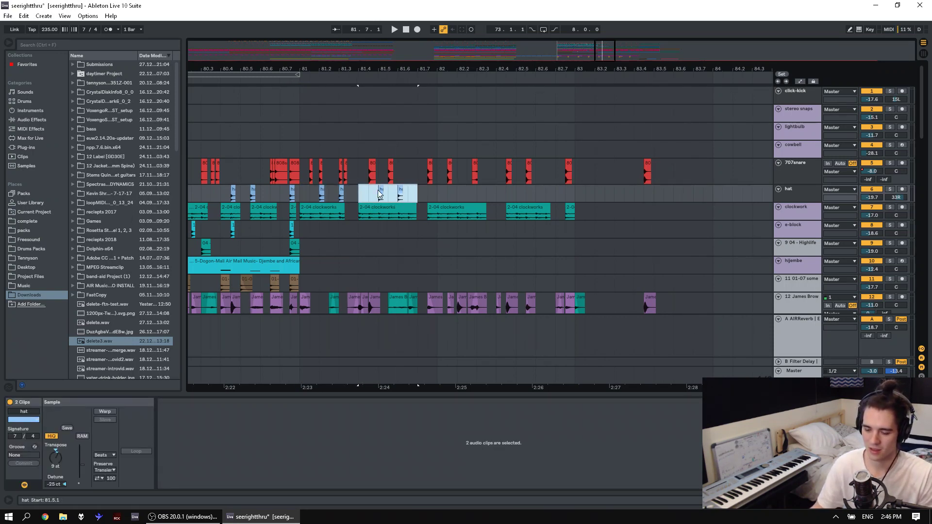
Move the duplicated hat clip at 81.5.1 to 81.4.3 and play from 81.2.1.
click(370, 194)
click(380, 190)
key(ctrl+x)
click(367, 194)
key(ctrl+v)
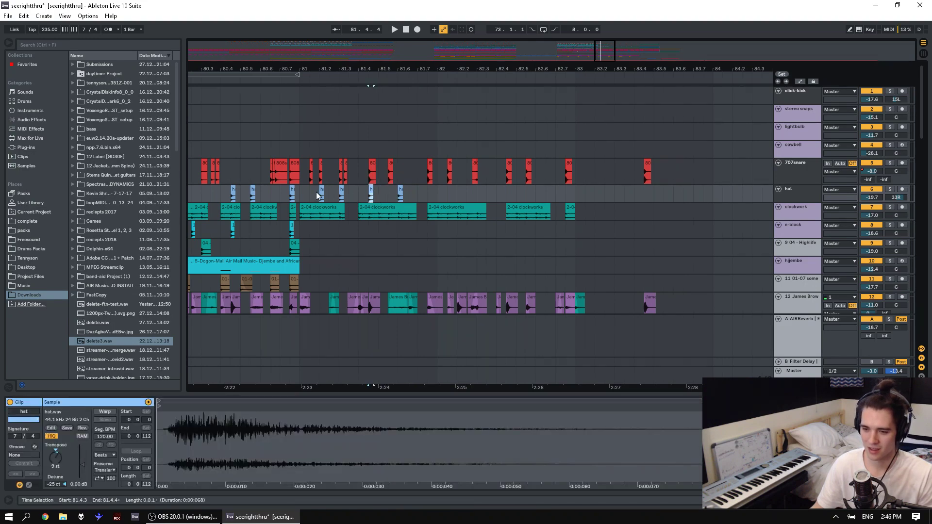
click(316, 191)
key(space)
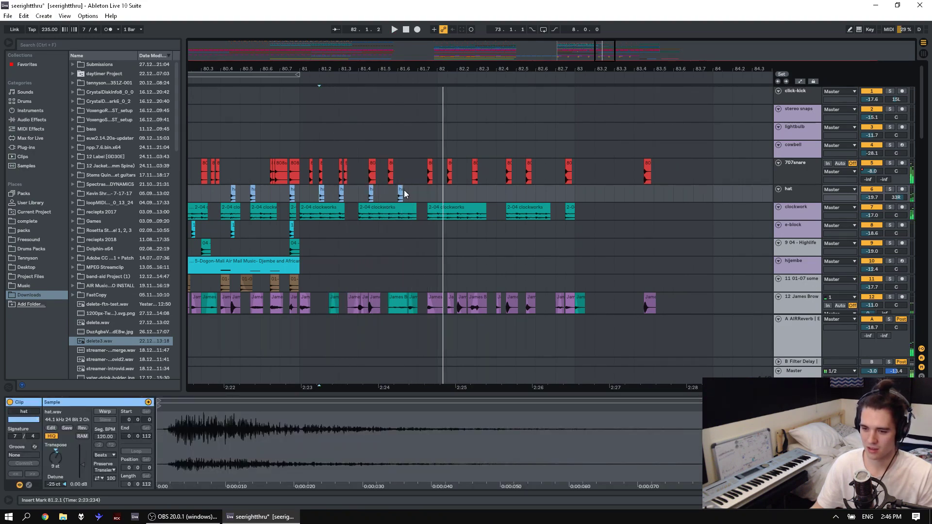
Try replacing the hat clip at 81.6.1 with one at 81.6.3, play from 81.1.1, and undo the change.
key(Delete)
click(407, 194)
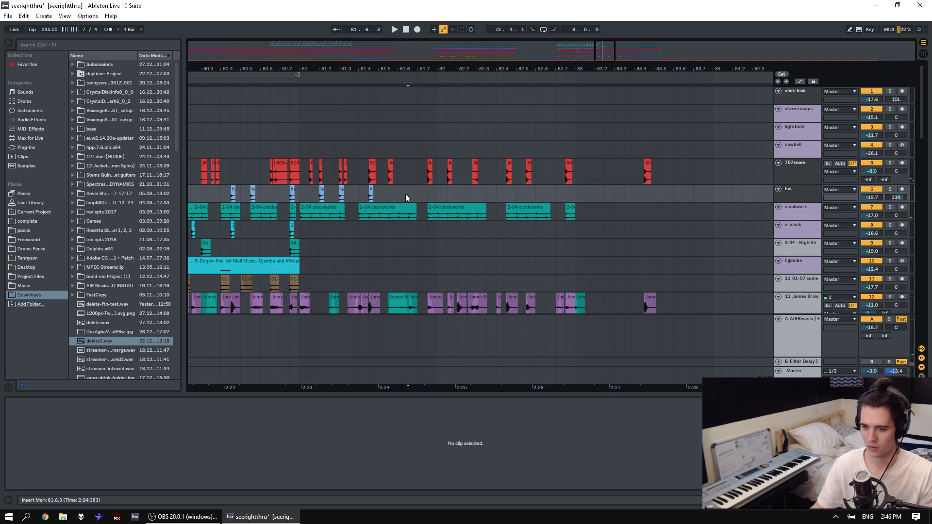
key(ctrl+v)
click(302, 197)
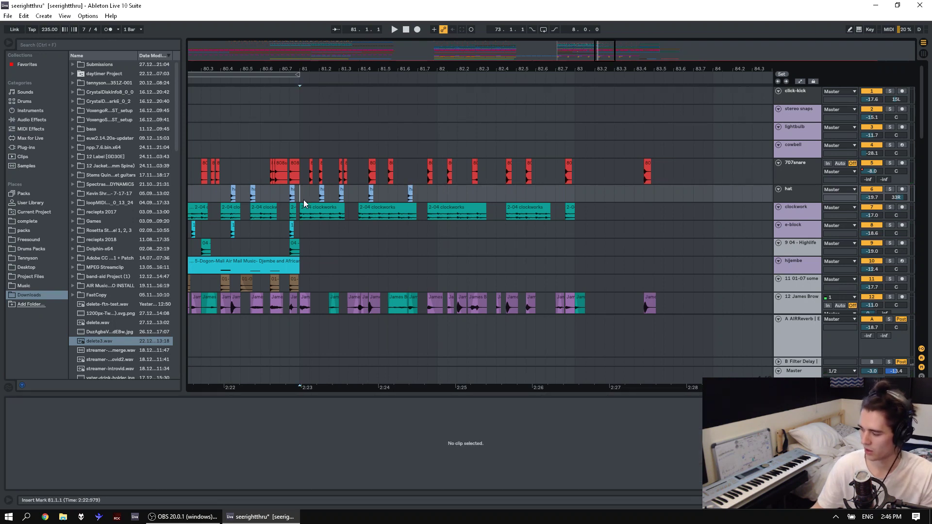
key(space)
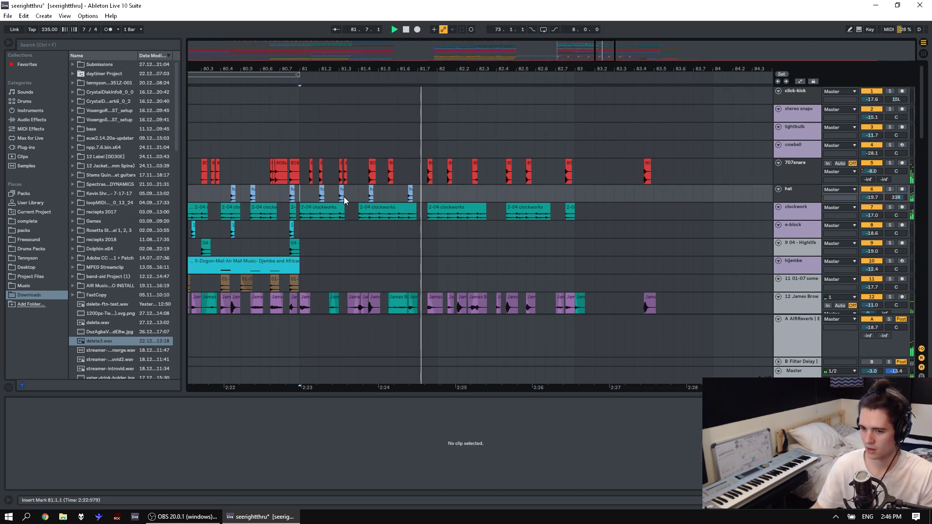
mouse_move(410, 194)
mouse_down()
mouse_move(446, 198)
mouse_move(413, 195)
mouse_up()
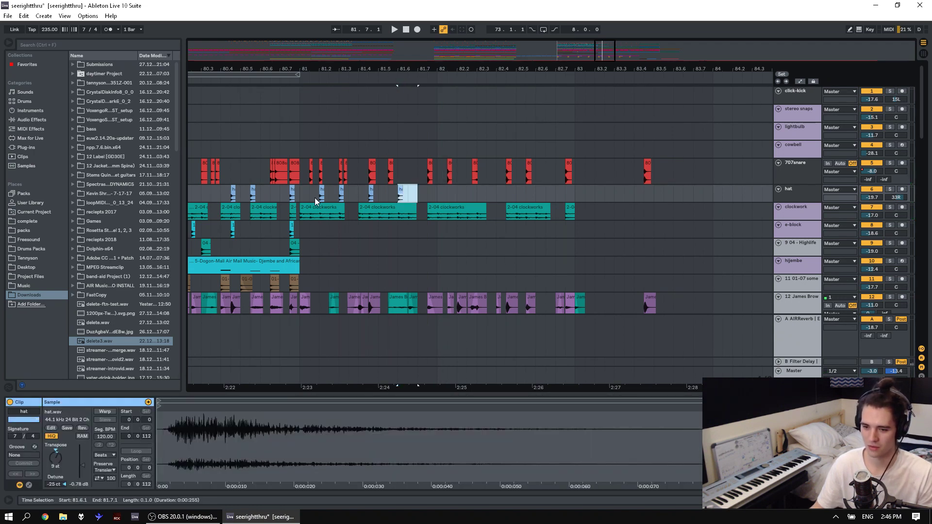
click(301, 196)
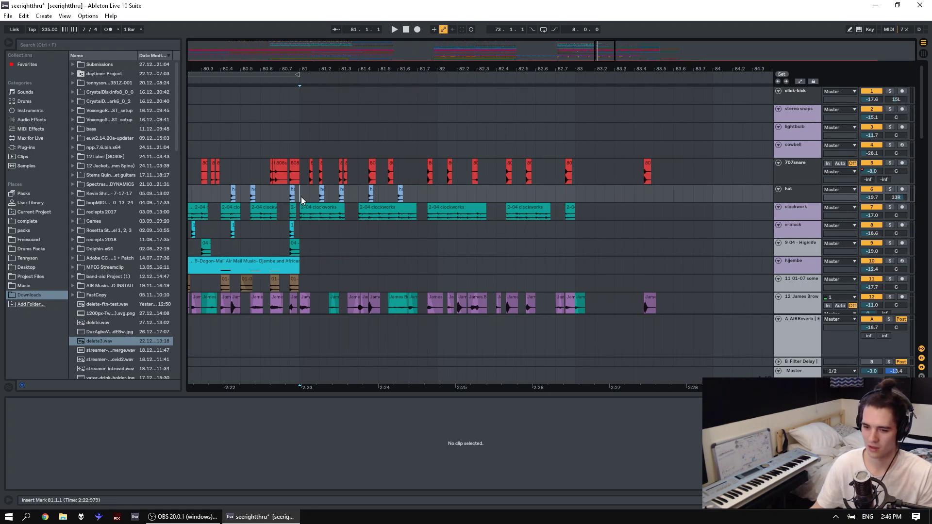
Play from 81.1.1 and move the hat clip at 81.6.1 to 81.7.3.
key(space)
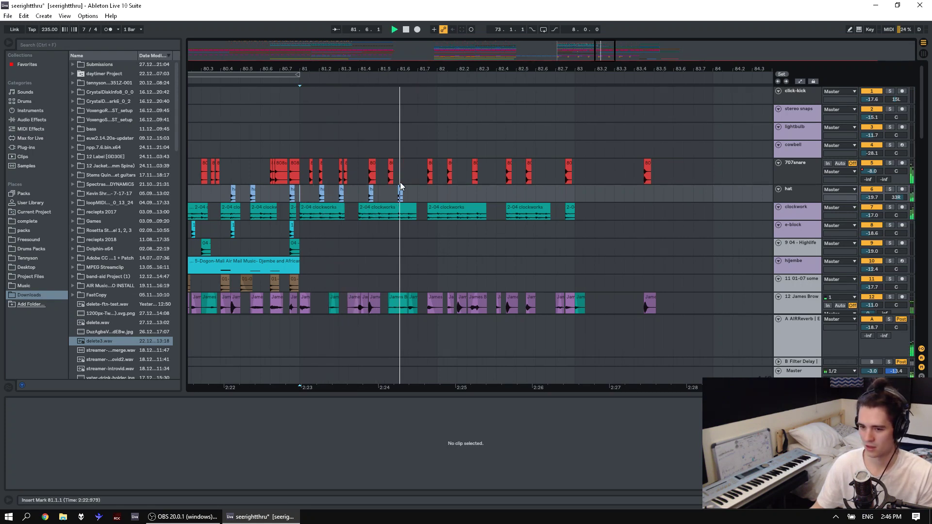
drag(400, 194, 430, 194)
click(388, 194)
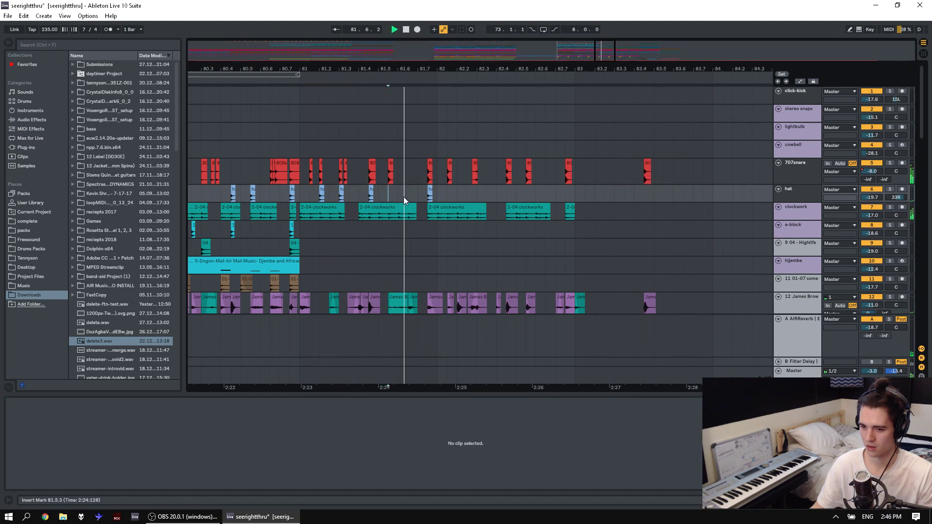
Paste a copy of the hat clip at 82.2.1 and play from 81.6.3.
click(429, 191)
key(space)
click(456, 194)
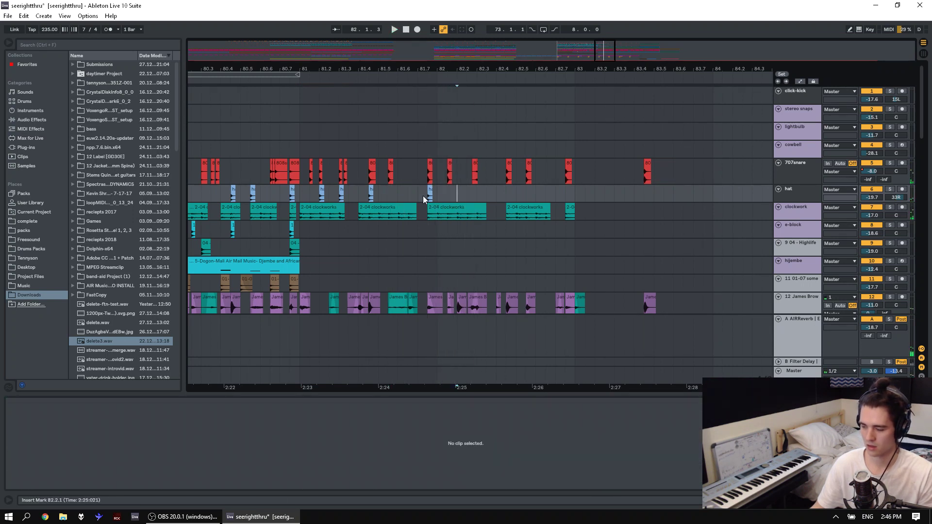
key(ctrl+v)
click(410, 194)
key(space)
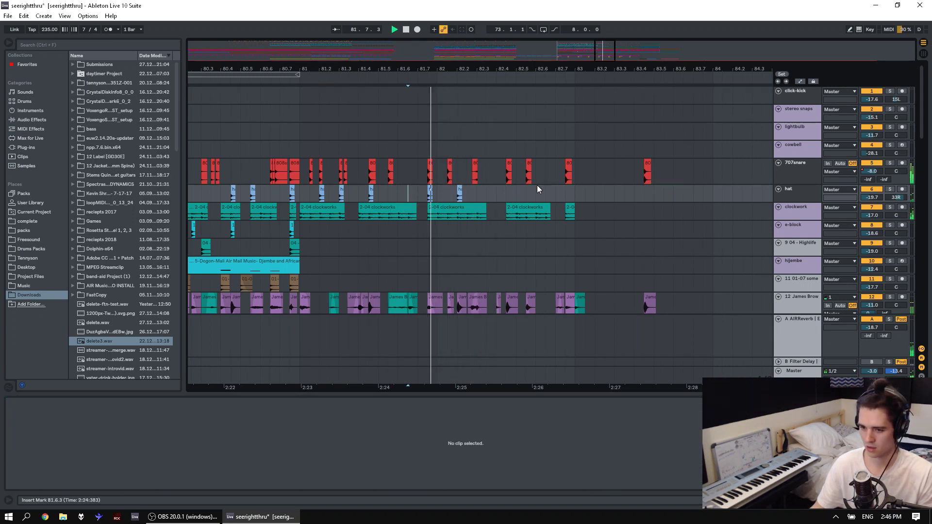
Paste another hat clip at 82.3.1 and play from 81.7.3.
click(494, 194)
key(space)
click(477, 194)
key(ctrl+v)
click(424, 192)
key(space)
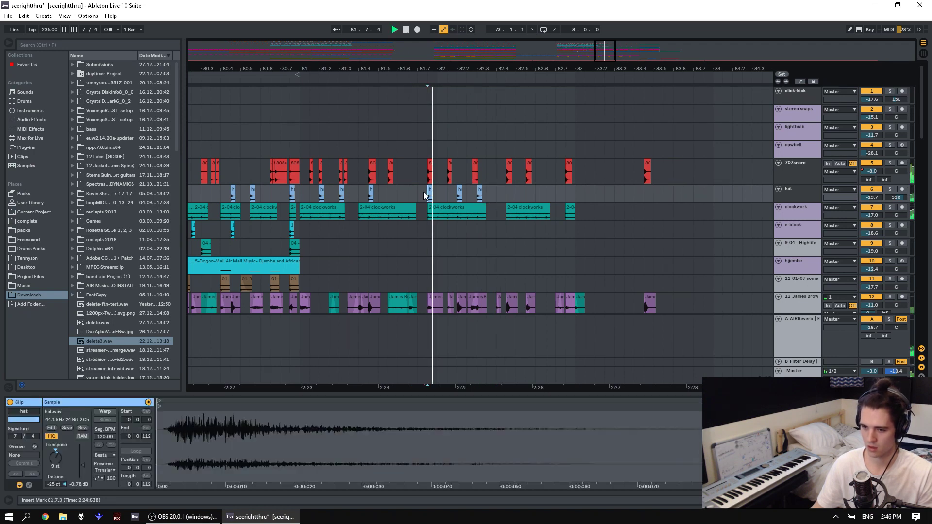
Add a hat clip copy at 82.5.1 and play from 82.3.3.
click(517, 193)
key(space)
key(ctrl+v)
click(485, 196)
key(space)
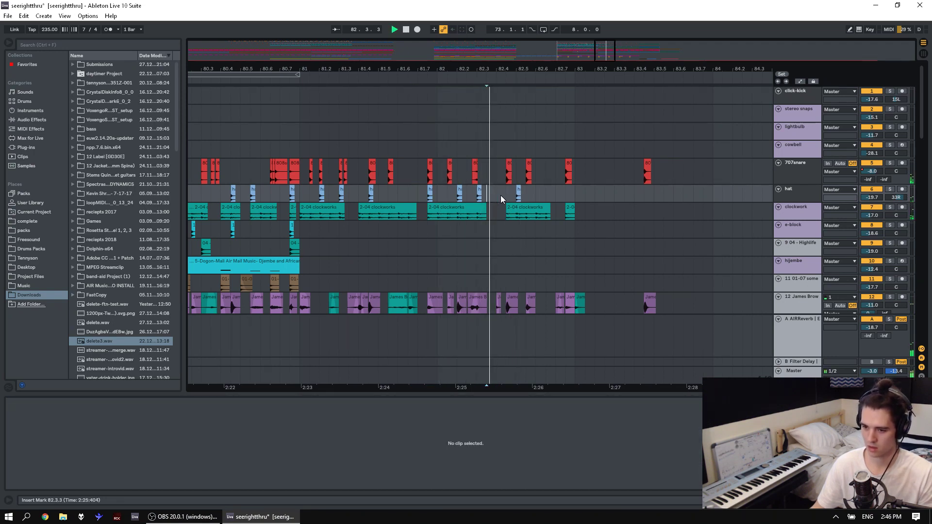
Add a hat clip copy at 82.7.1 and play the ending repeatedly from 82.5.1.
click(554, 194)
key(space)
key(ctrl+v)
click(517, 193)
key(space)
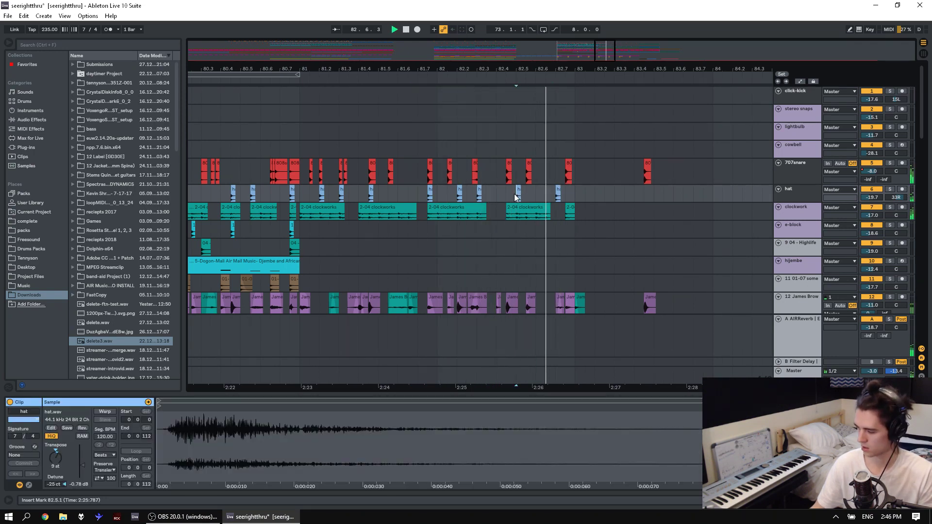
key(space)
key(space)
key(space)
key(space)
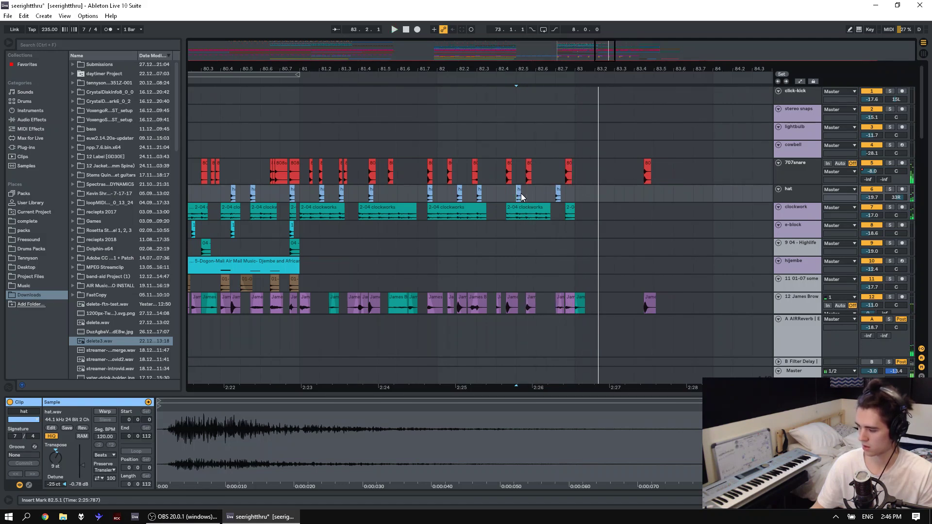
Play the breakbeat with its new hat pattern from 81.1.1 and restart it from there.
click(304, 194)
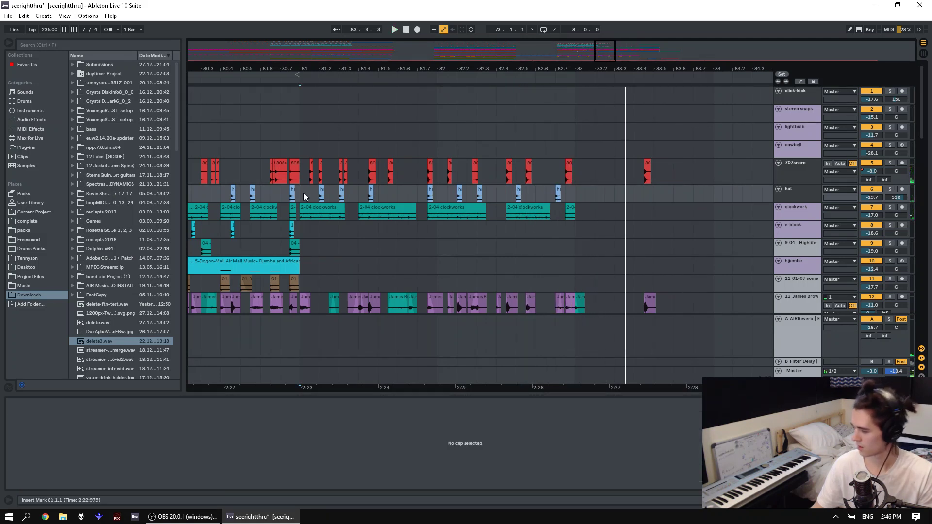
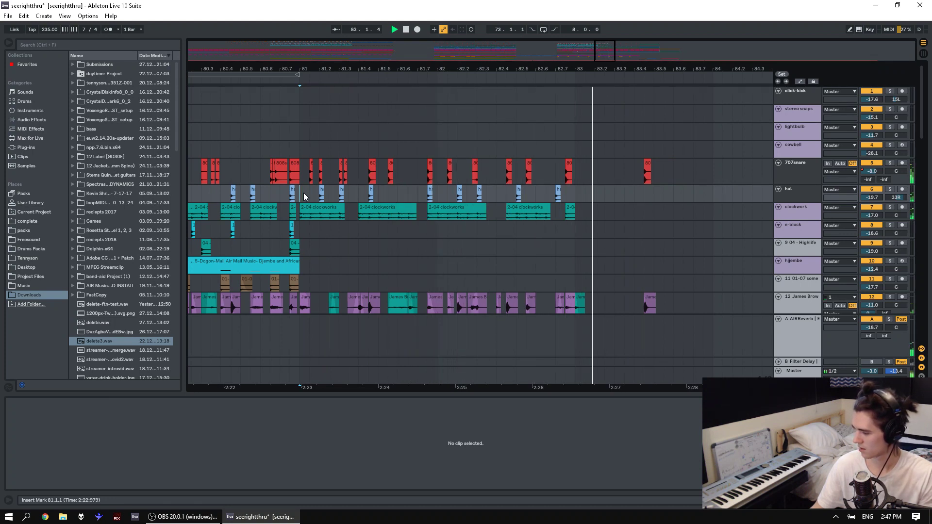
key(space)
key(space)
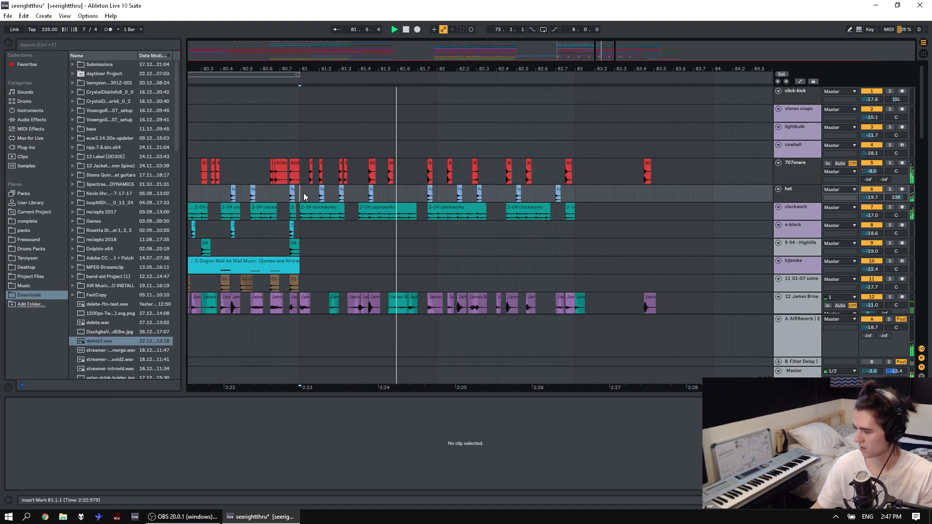
Paste a copy of the Highlife clip from bar 80 at 81.2.1 on track 9.
click(556, 193)
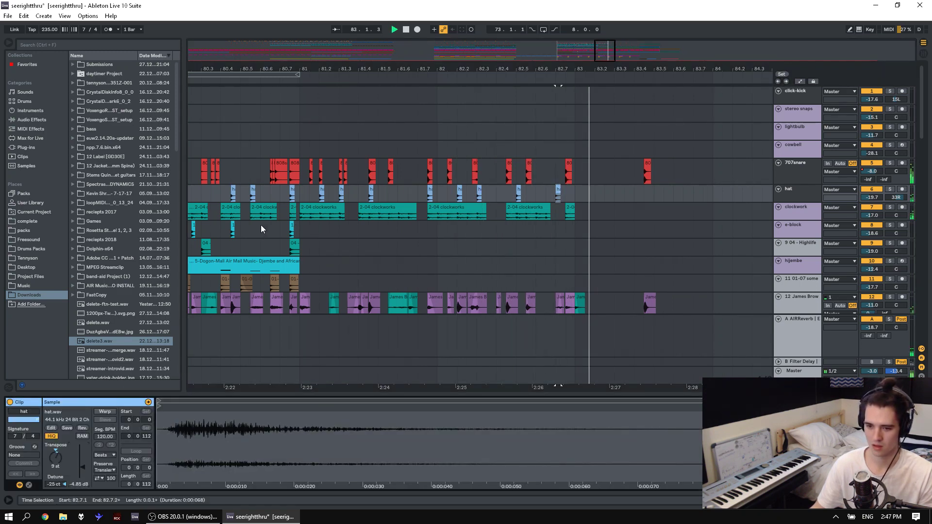
click(231, 232)
key(space)
click(207, 245)
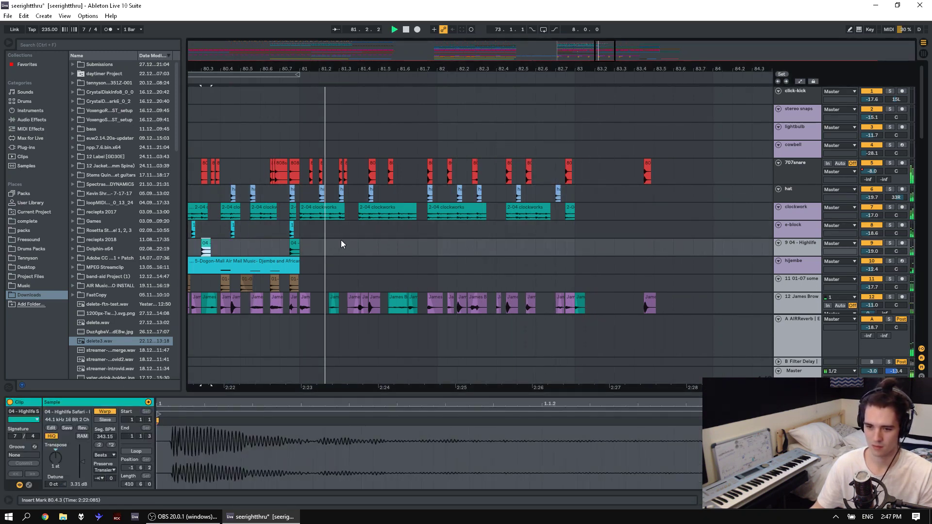
click(319, 249)
key(ctrl+v)
click(312, 248)
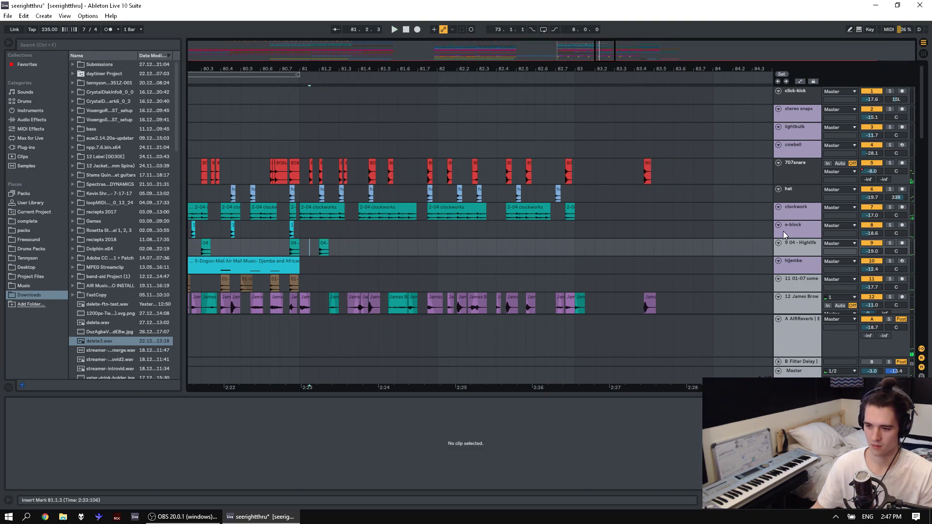
Audition the pasted Highlife clip from 81.1.3 with track 9 soloed, and turn the solo off.
key(space)
click(889, 243)
key(space)
key(space)
key(space)
key(space)
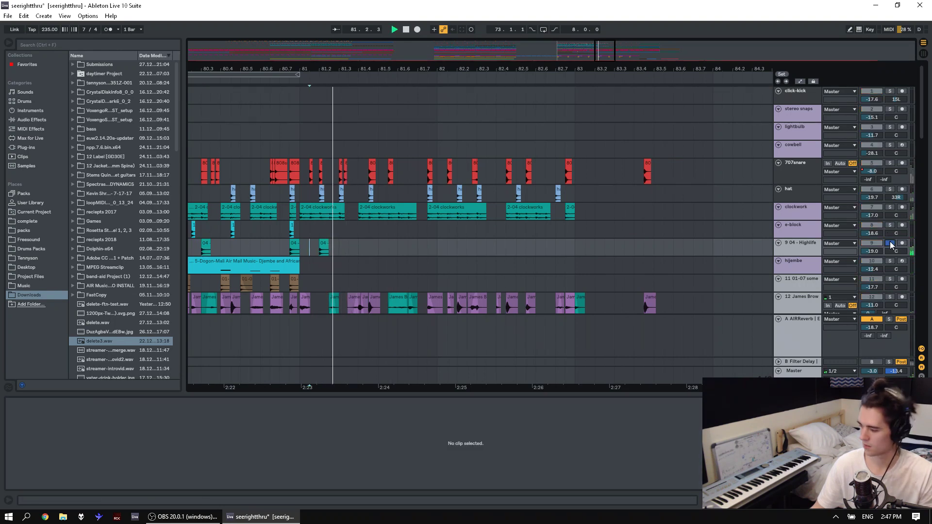
key(space)
drag(302, 68, 487, 48)
click(485, 245)
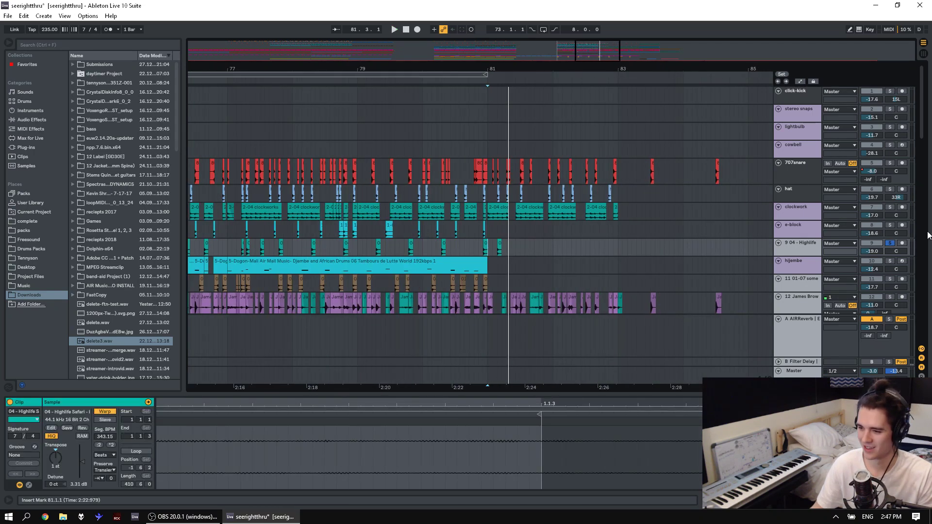
click(890, 243)
Delete the Highlife clip at 81.2.1 and duplicate the track's clips from 79.1.1 to 81.1.1 into the following two bars.
drag(507, 68, 519, 125)
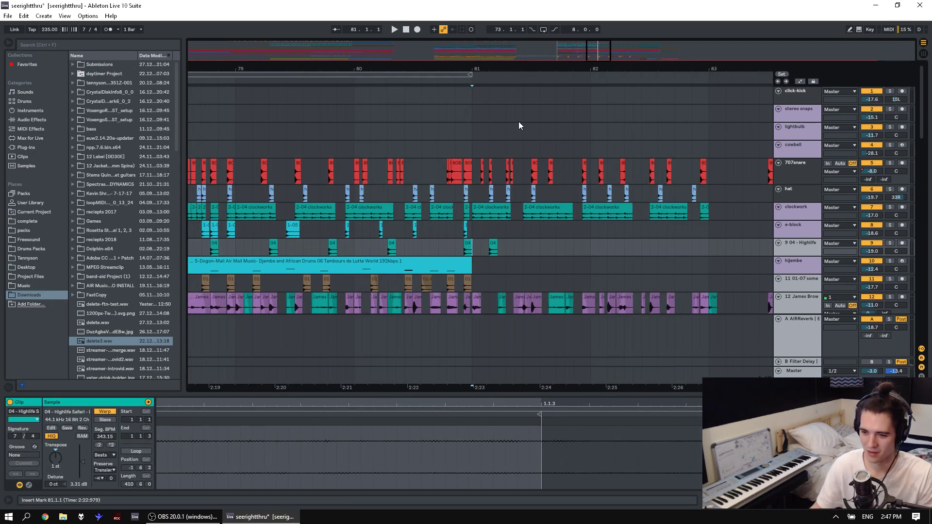
click(494, 245)
drag(481, 250, 540, 255)
key(Delete)
drag(470, 251, 240, 243)
key(ctrl+d)
Move the first duplicated Highlife clip from 81.3.1 to 81.3.3 and play from 81.1.1.
key(space)
click(480, 246)
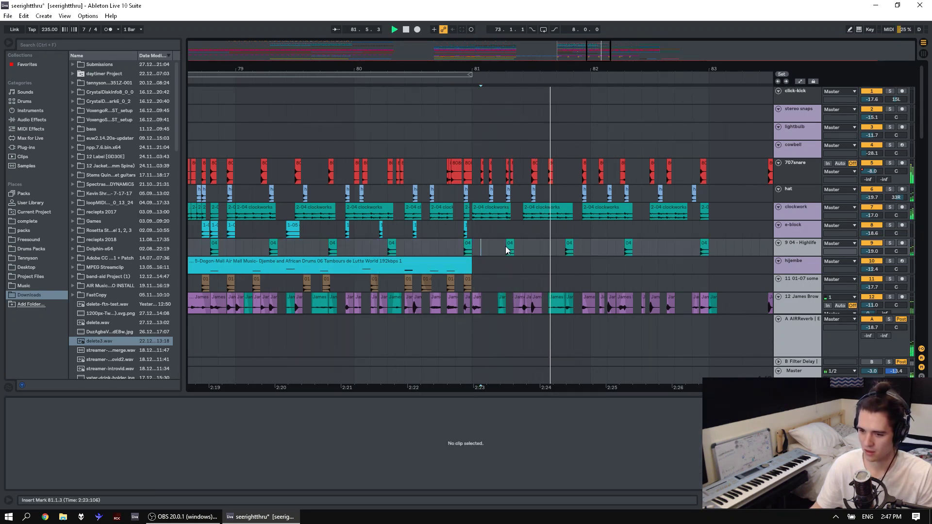
drag(506, 245, 515, 249)
key(space)
click(512, 250)
click(470, 251)
key(space)
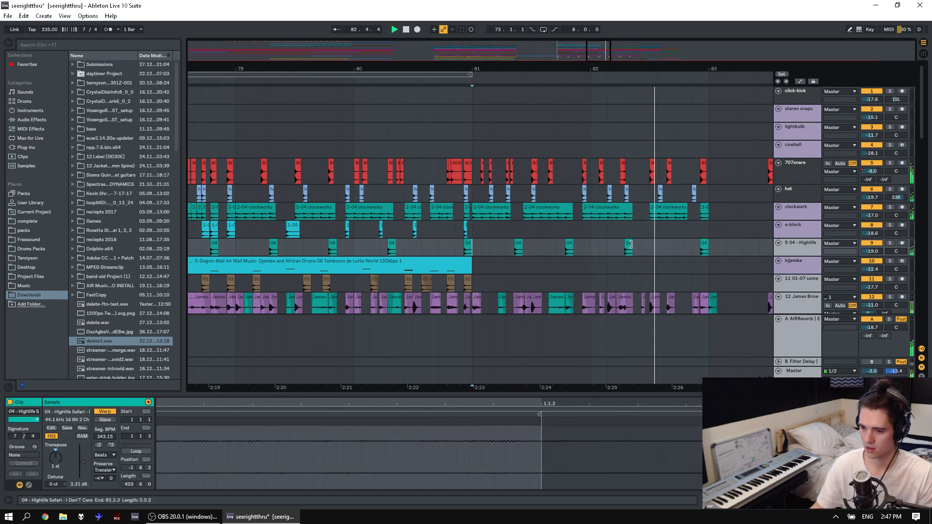
Move the Highlife clip at 82.3.1 to 82.3.3 and play the passage around it.
key(space)
drag(630, 245, 638, 246)
click(609, 251)
key(space)
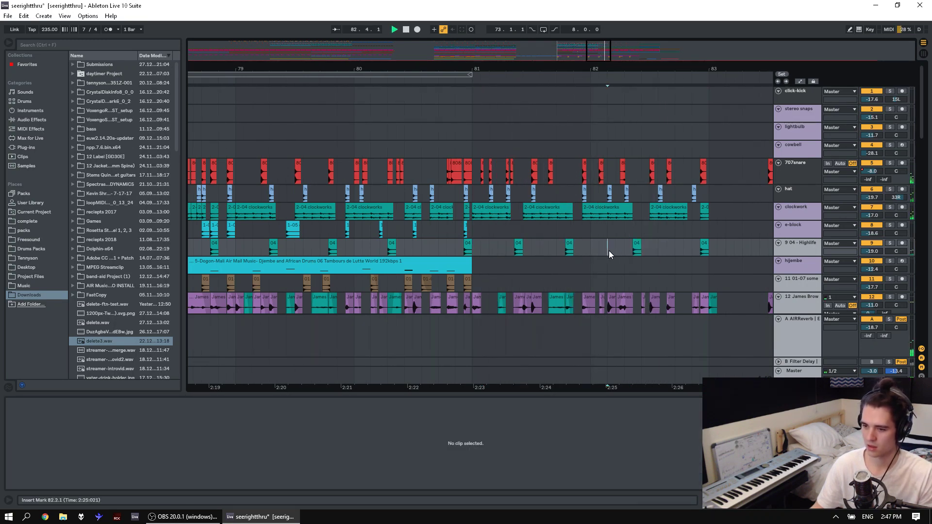
Replace the last Highlife clip in bar 82 with a pasted copy at 82.7.1 and play from 82.5.1.
click(703, 244)
key(space)
key(Delete)
click(690, 250)
key(ctrl+v)
click(658, 250)
key(space)
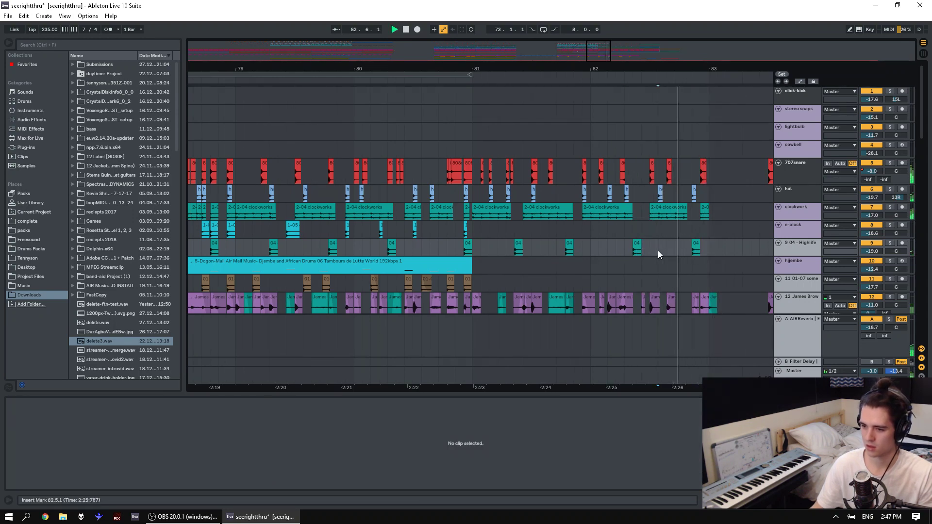
Duplicate the hijembe clip section from 79.1.1 to 81.1.1 into bars 81 and 82.
key(space)
scroll(596, 247, down, 2)
scroll(596, 247, down, 1)
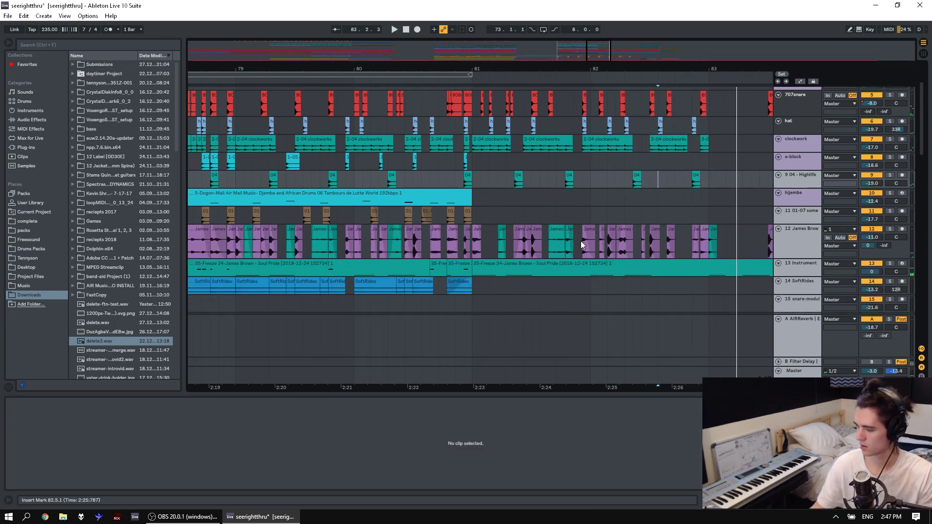
click(340, 194)
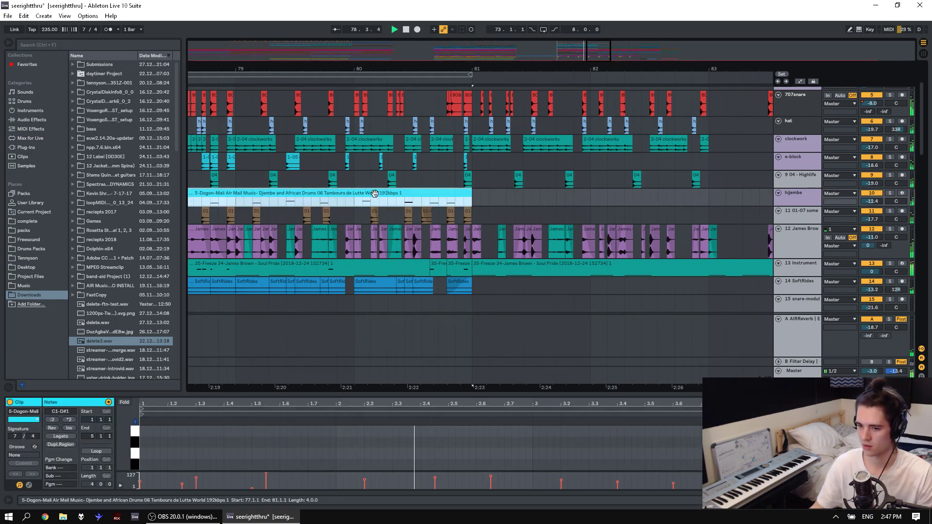
scroll(398, 188, down, 1)
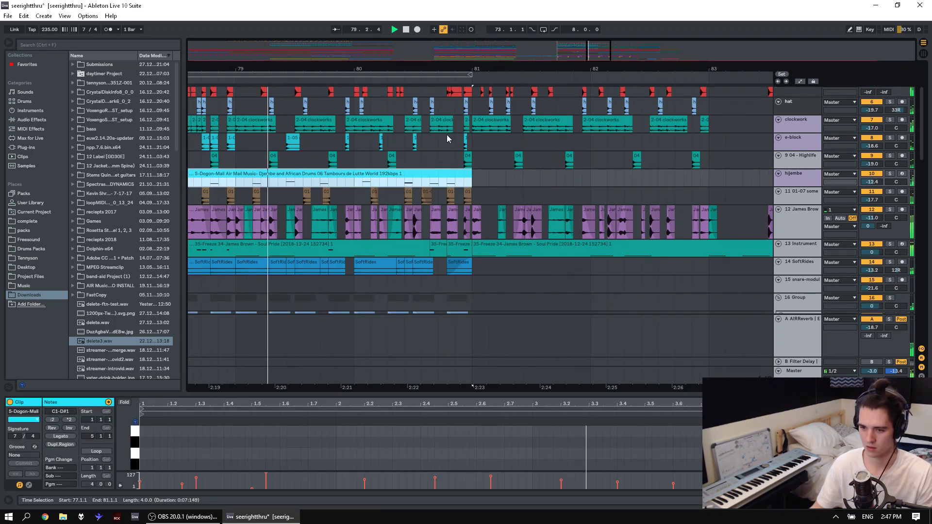
scroll(444, 212, up, 2)
click(444, 212)
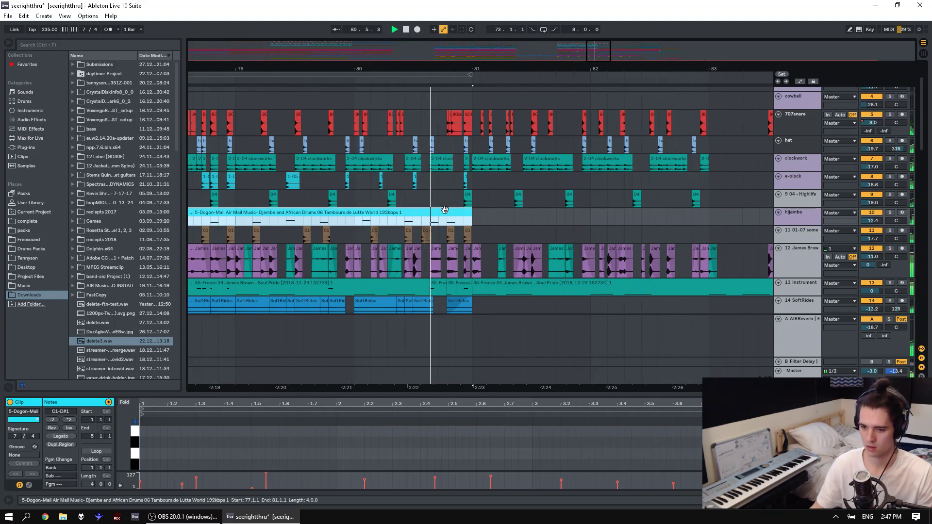
key(minus)
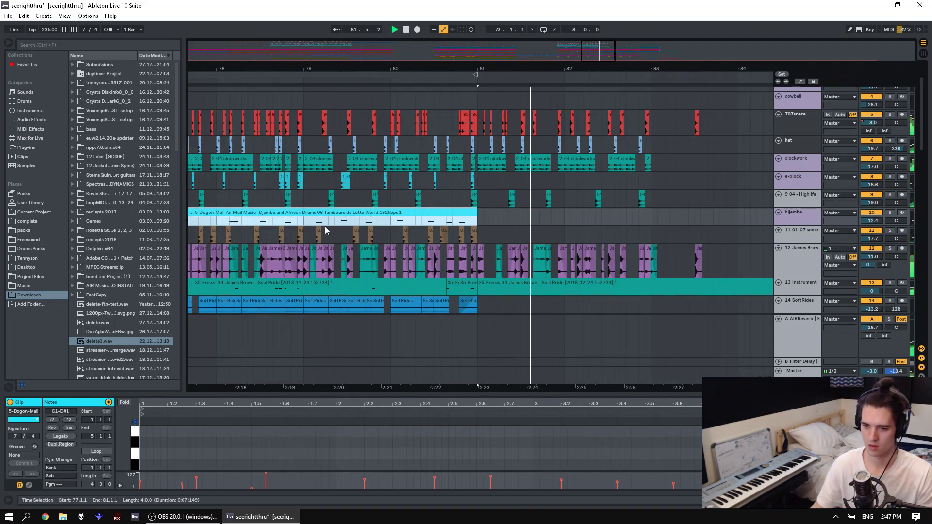
drag(304, 225, 475, 214)
key(space)
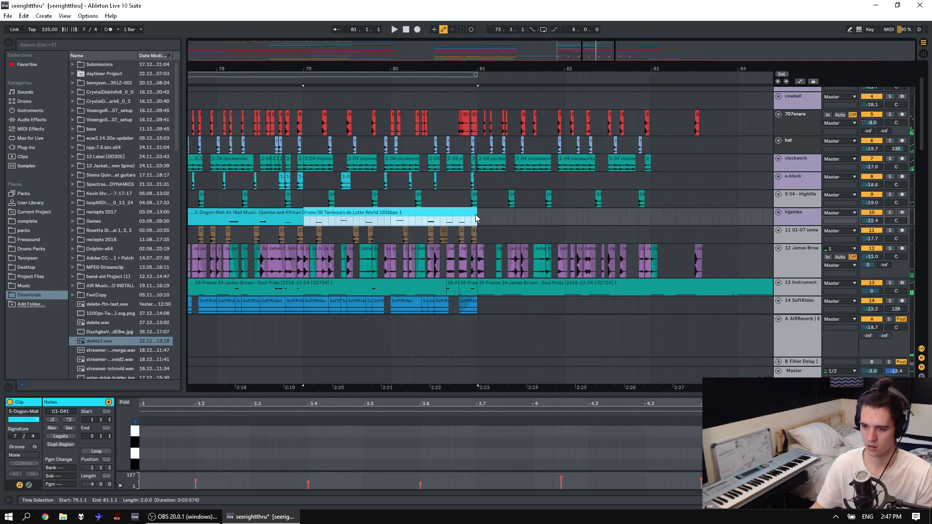
key(ctrl+d)
Show the duplicated hijembe clip's notes in an enlarged editor and play the clip soloed and in the full mix.
click(507, 214)
mouse_move(418, 395)
mouse_down()
mouse_move(518, 321)
mouse_move(518, 299)
mouse_up()
click(890, 204)
key(space)
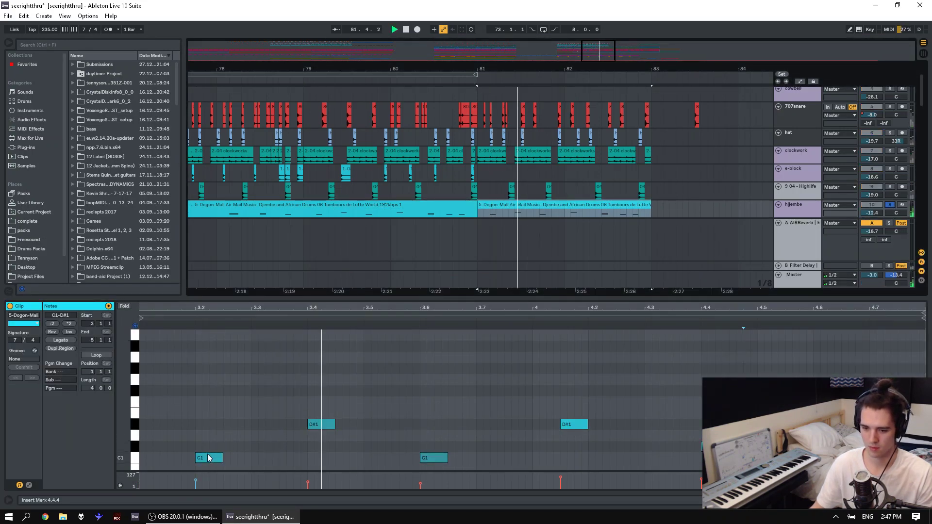
click(889, 205)
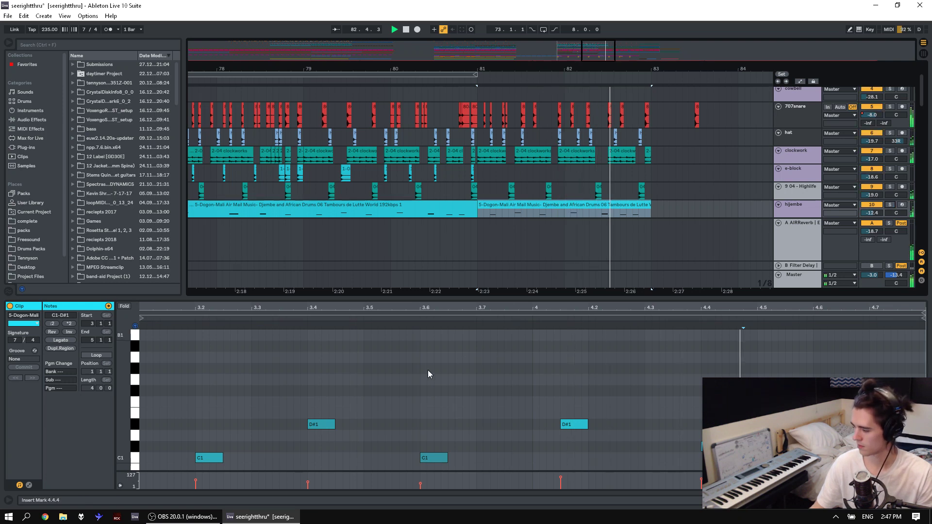
key(space)
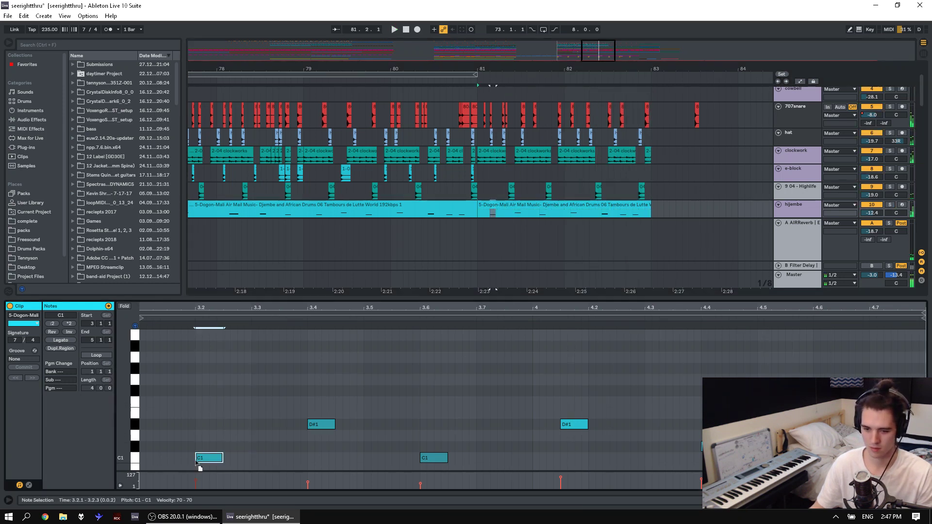
Move the hijembe clip's first C1 note to 3.1.1 at velocity 98 and first D#1 to 3.2.3 at velocity 124, and play.
drag(203, 462, 156, 461)
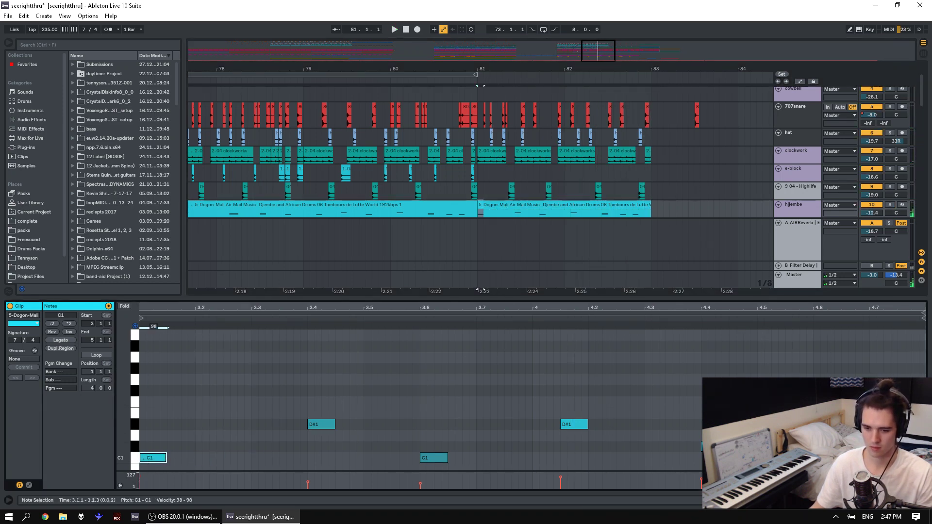
drag(316, 425, 233, 427)
key(space)
key(space)
key(space)
key(space)
key(space)
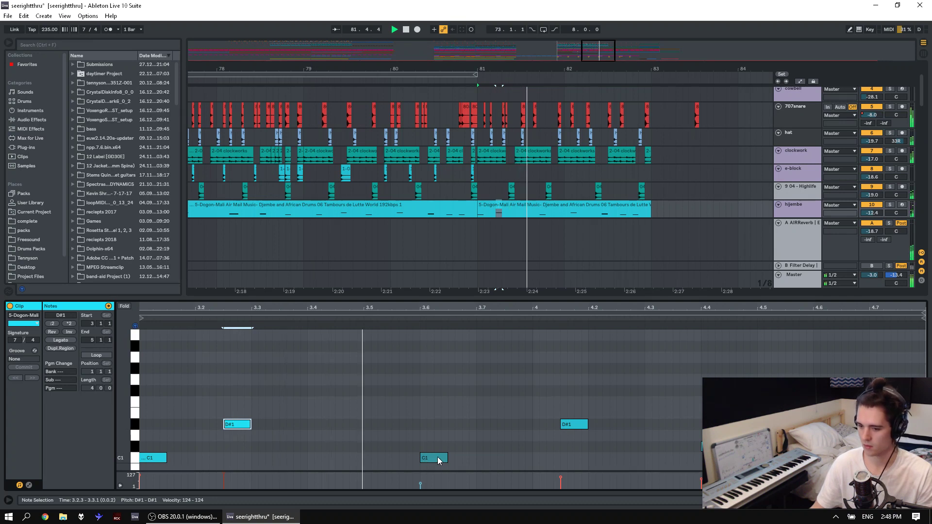
key(space)
key(space)
Set the velocity of the C1 note at 3.6.1 to 69 and play the clip.
click(437, 457)
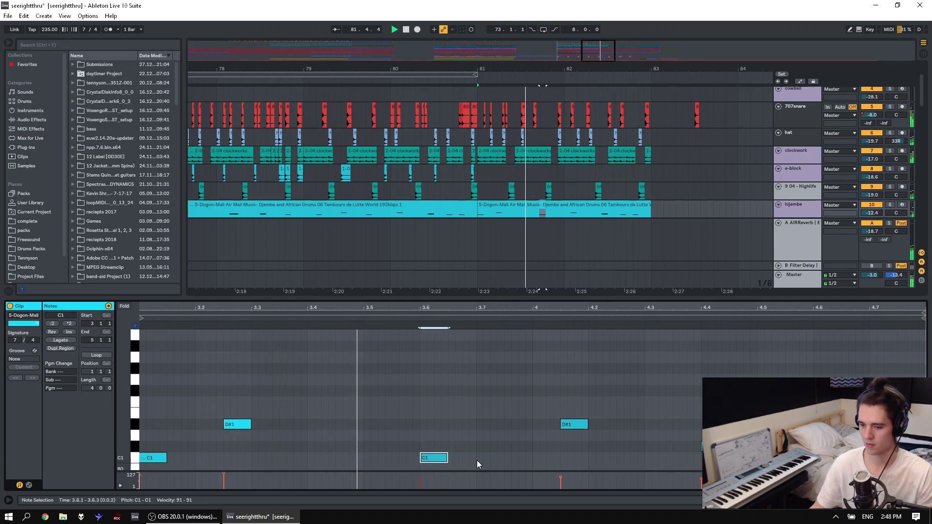
drag(438, 449, 439, 466)
key(space)
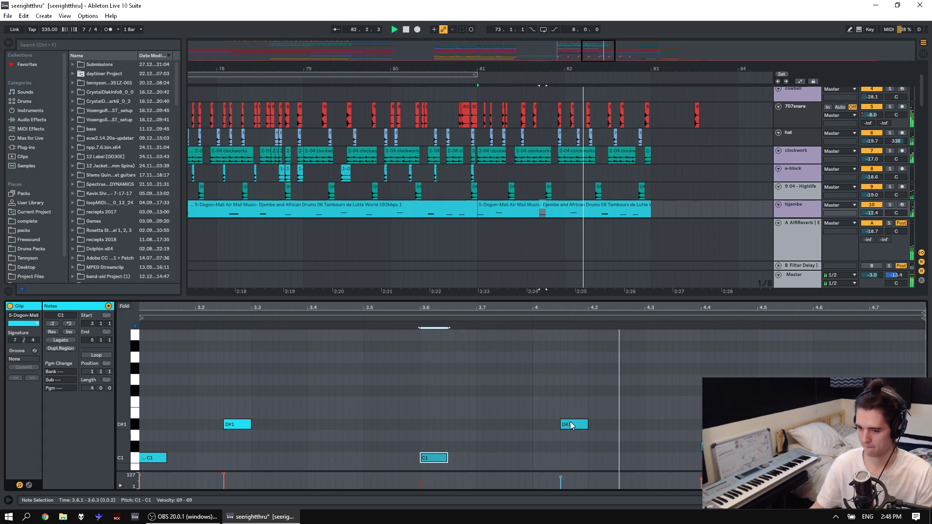
key(space)
Move the second D#1 note in the hijembe clip to 4.1.1 and play the passage.
mouse_move(566, 424)
mouse_down()
mouse_move(532, 424)
mouse_move(544, 426)
mouse_up()
key(space)
key(space)
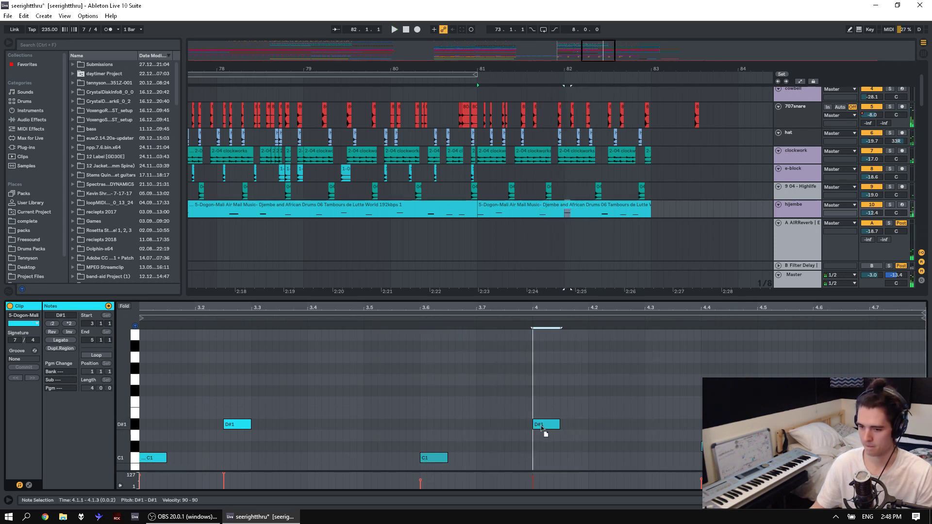
click(497, 427)
key(space)
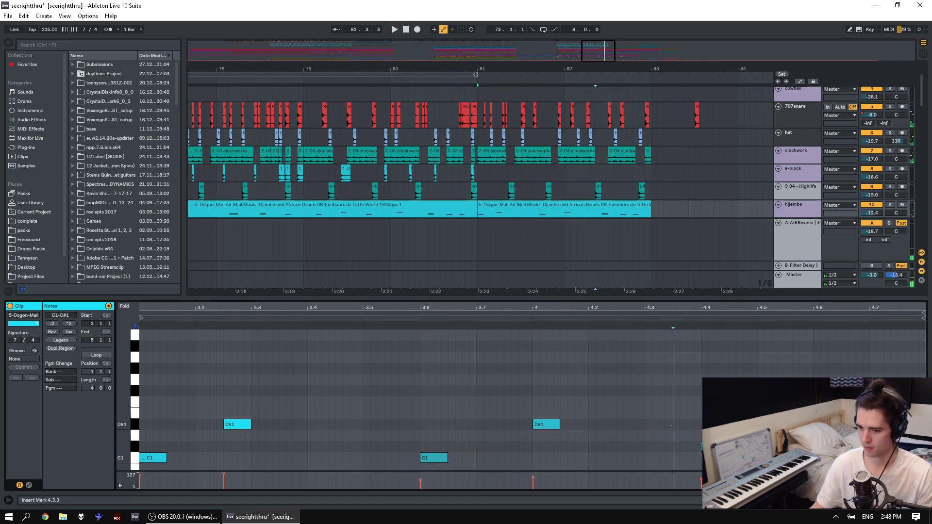
Place the C#1 note at 4.3.3 in the hijembe clip and play from 4.1.1.
double_click(679, 446)
click(529, 435)
key(space)
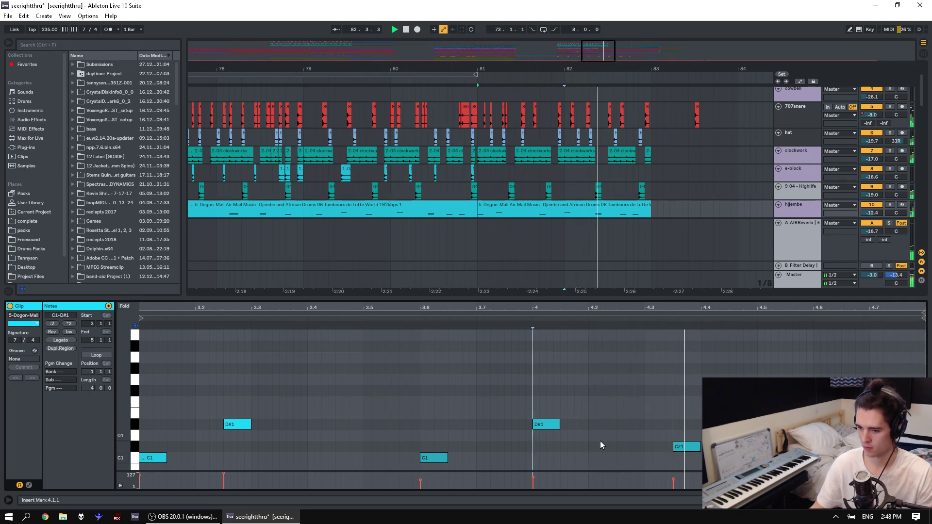
Delete the C1 note in beat 4.5 of the hijembe clip and play from shortly before that beat.
click(798, 458)
key(space)
key(Delete)
click(743, 441)
key(space)
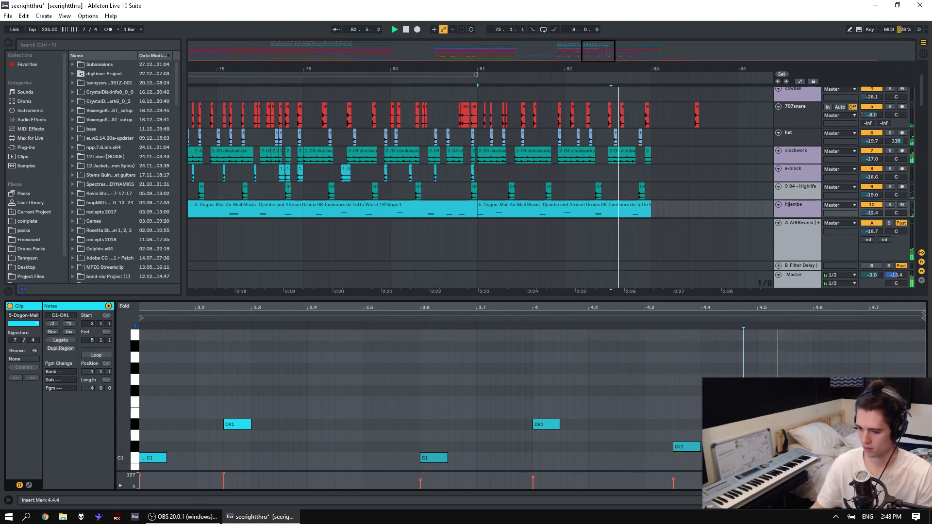
Move the last C1 note about half a beat earlier, play from 3.7.3 and close the note editor.
drag(855, 457, 827, 458)
key(space)
click(721, 441)
key(space)
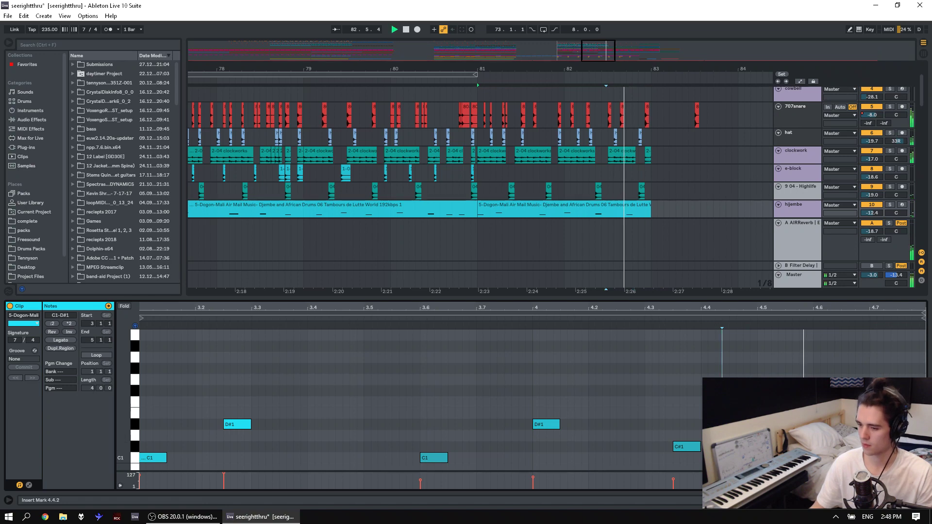
key(space)
click(504, 378)
key(space)
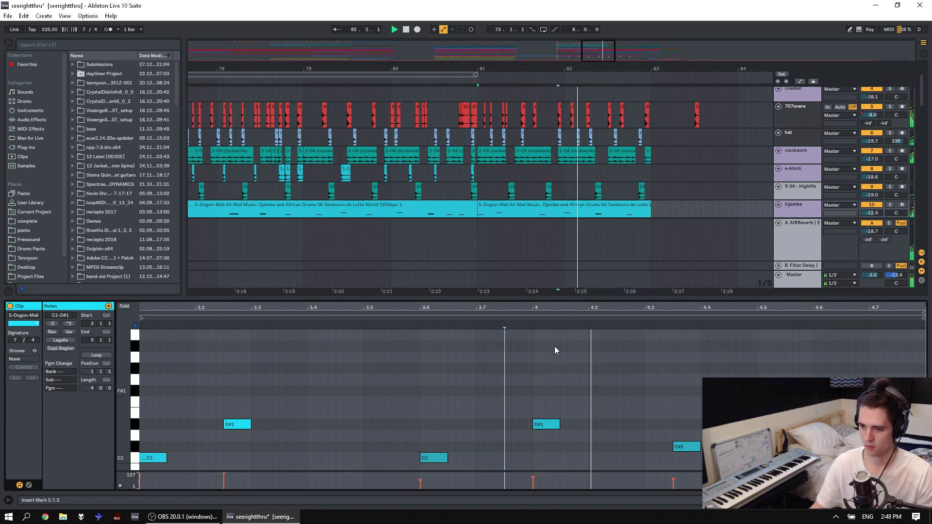
key(ctrl+alt+l)
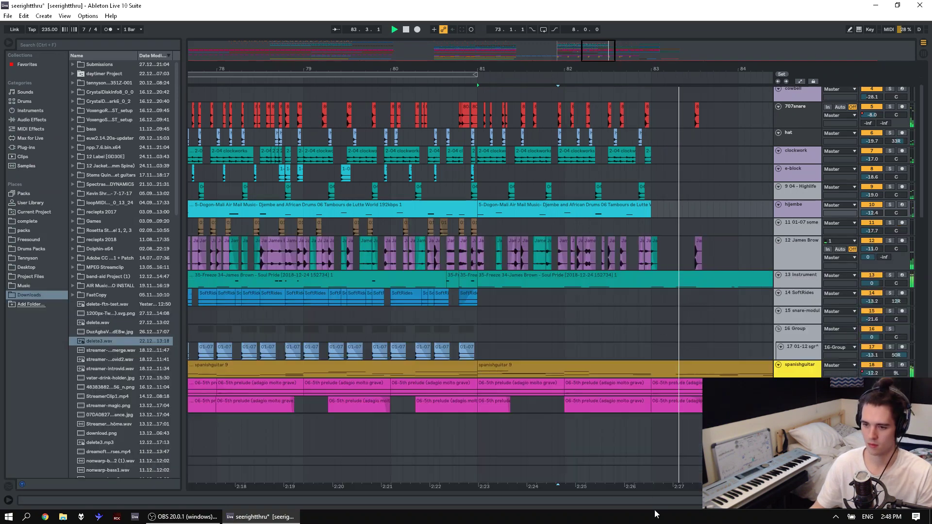
Try duplicating track 11's clips from bar 80 into bar 81 and audition them soloed.
click(395, 229)
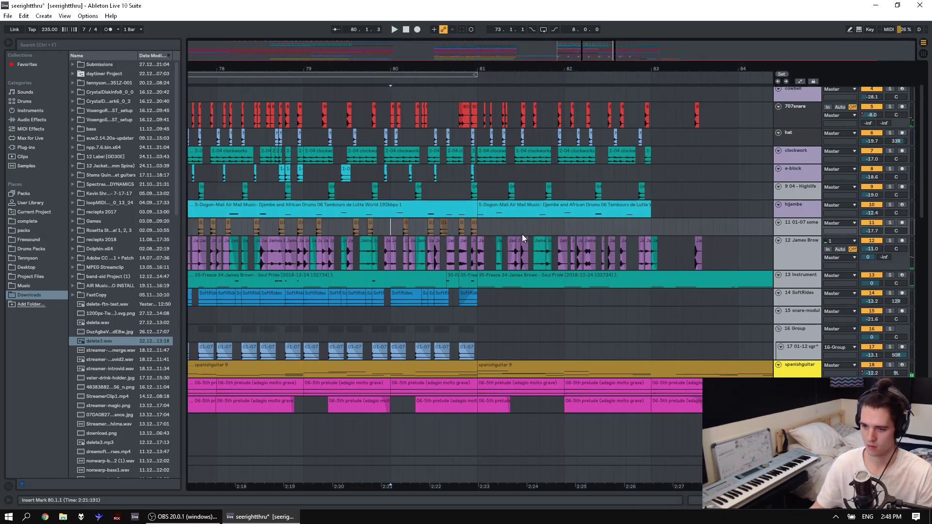
key(space)
shift+click(479, 230)
key(ctrl+d)
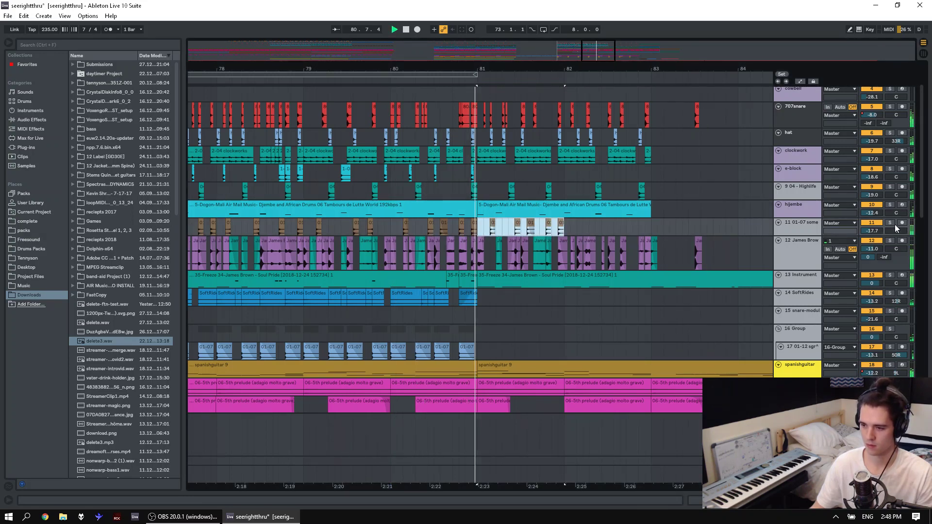
click(892, 223)
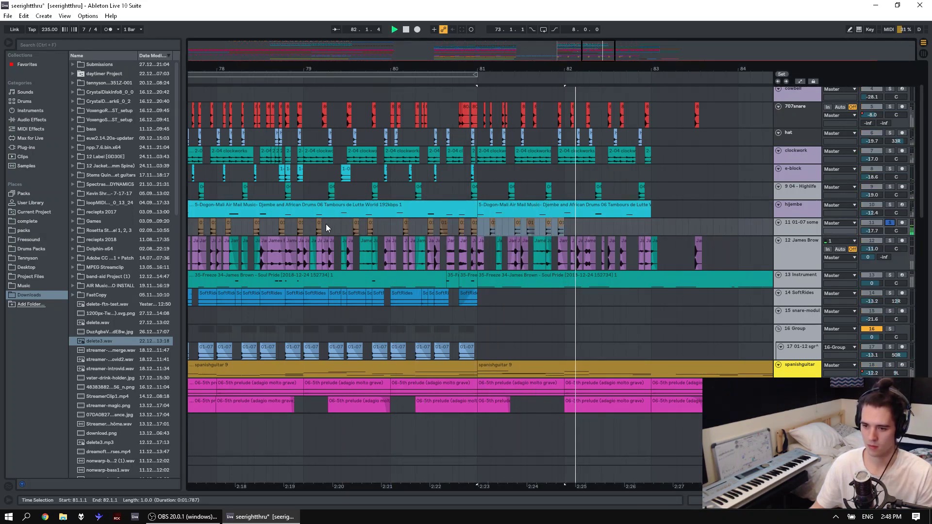
key(ctrl+z)
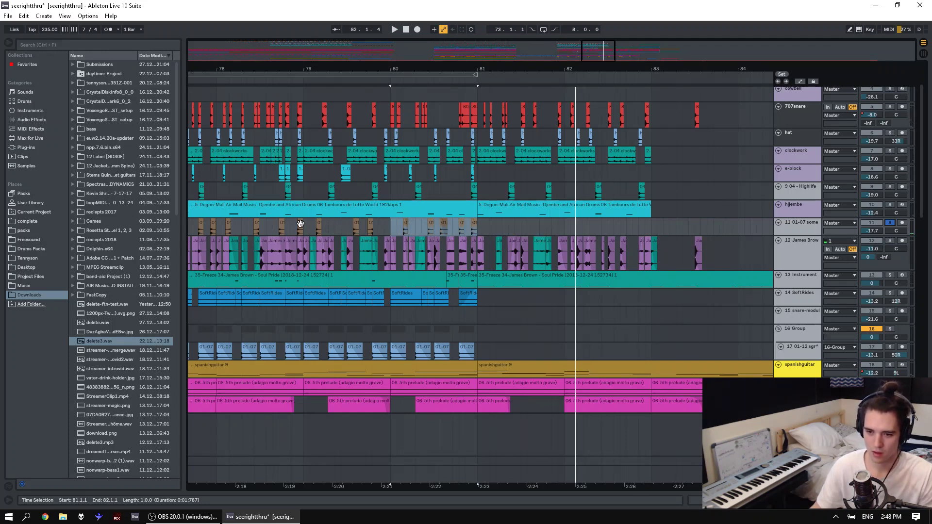
Audition track 11 soloed from the clip just before bar 79 and from 79.4.1.
click(300, 219)
key(space)
ctrl+click(889, 151)
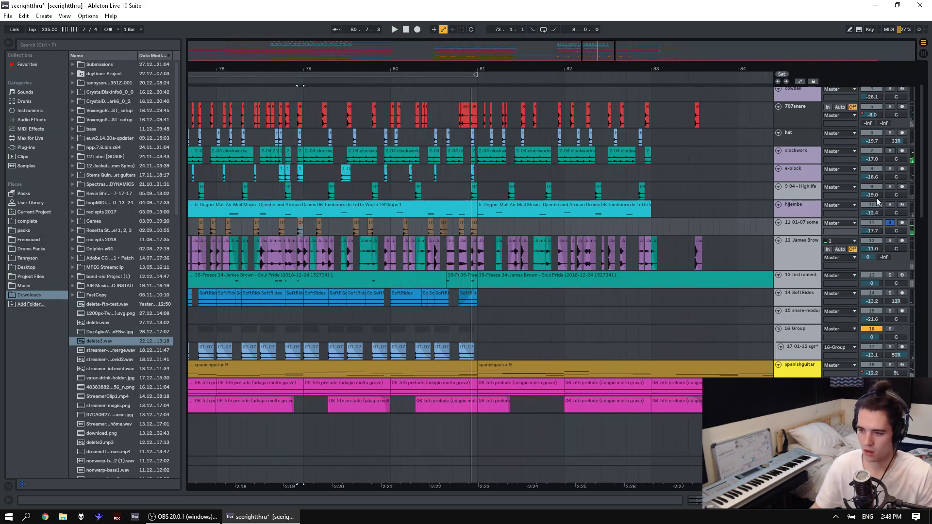
click(889, 224)
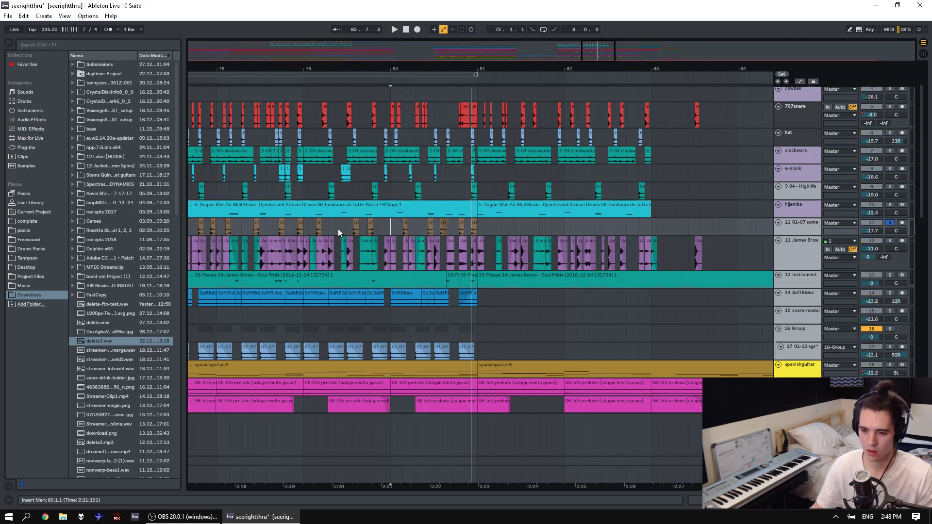
shift+click(372, 229)
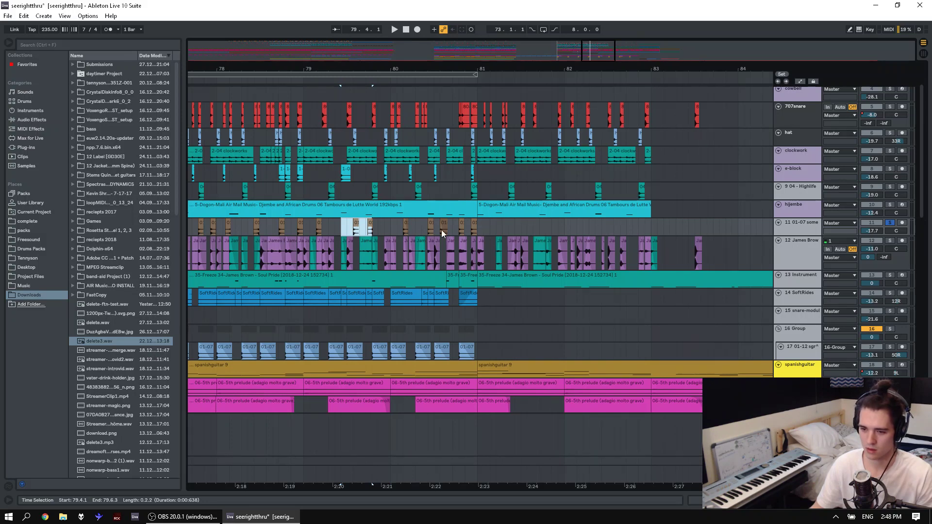
Duplicate one bar of track 11's clips from bar 80 into 81.1.3 to 82.1.3 and turn off the track's solo.
drag(399, 229, 488, 230)
key(ctrl+d)
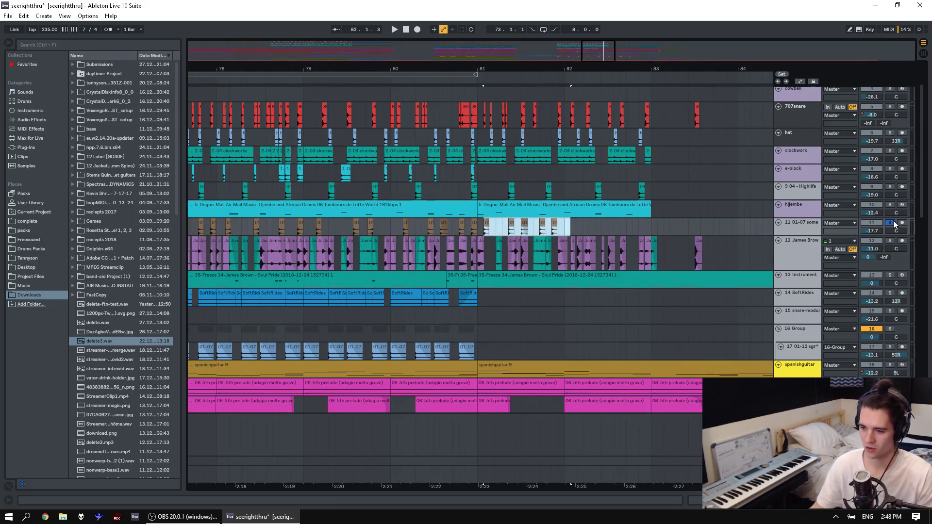
click(889, 223)
Shift the copied track 11 clips half a beat later, starting at 81.2.1, and play from 81.1.1.
drag(520, 64, 520, 68)
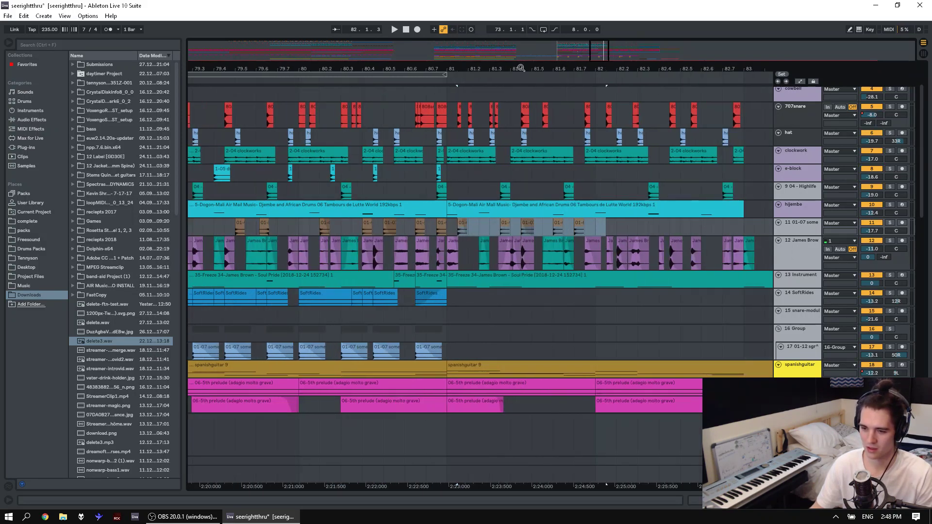
drag(458, 228, 458, 227)
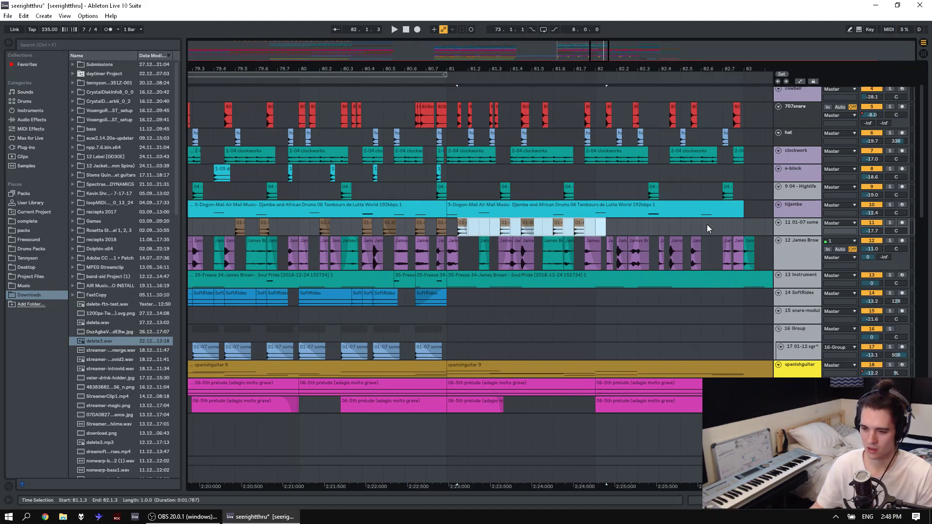
scroll(539, 174, up, 2)
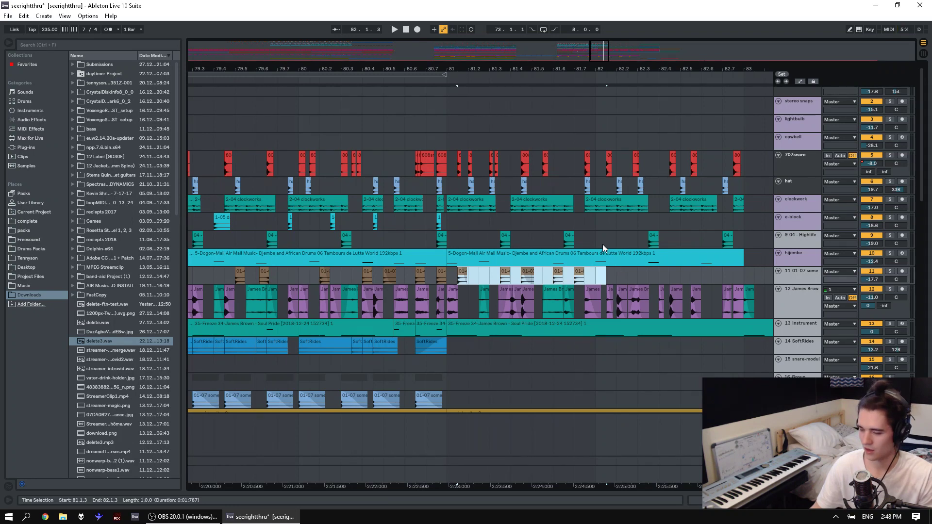
drag(457, 280, 634, 282)
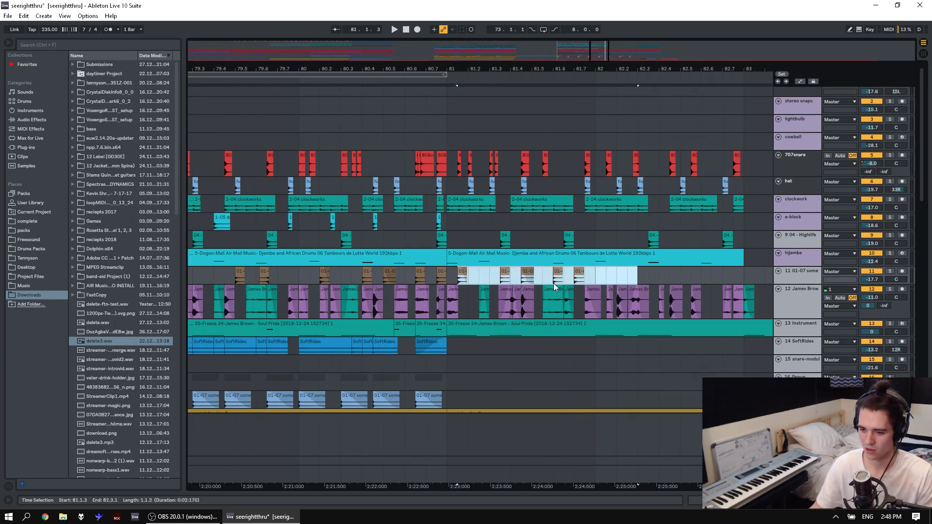
key(Delete)
click(459, 275)
key(ctrl+z)
key(space)
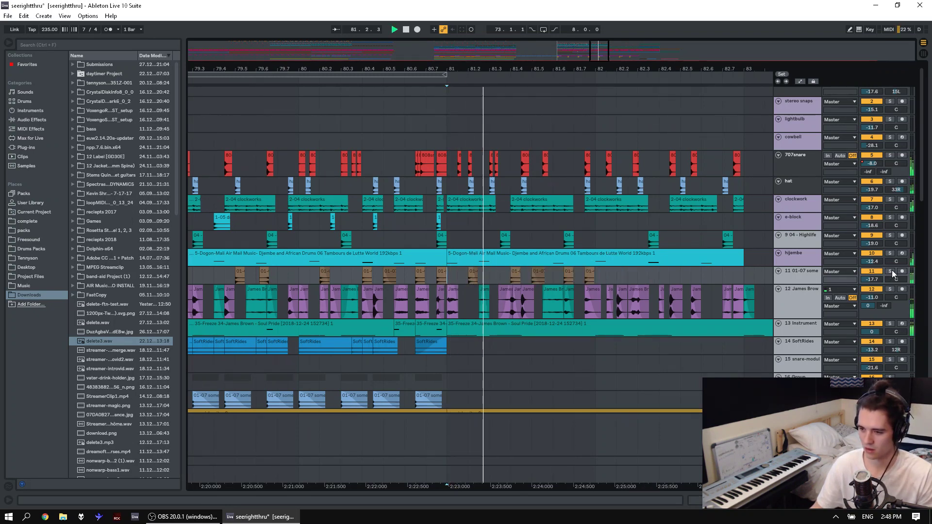
Listen to bar 81 from 81.1.1, briefly soloing track 11.
click(890, 271)
click(891, 271)
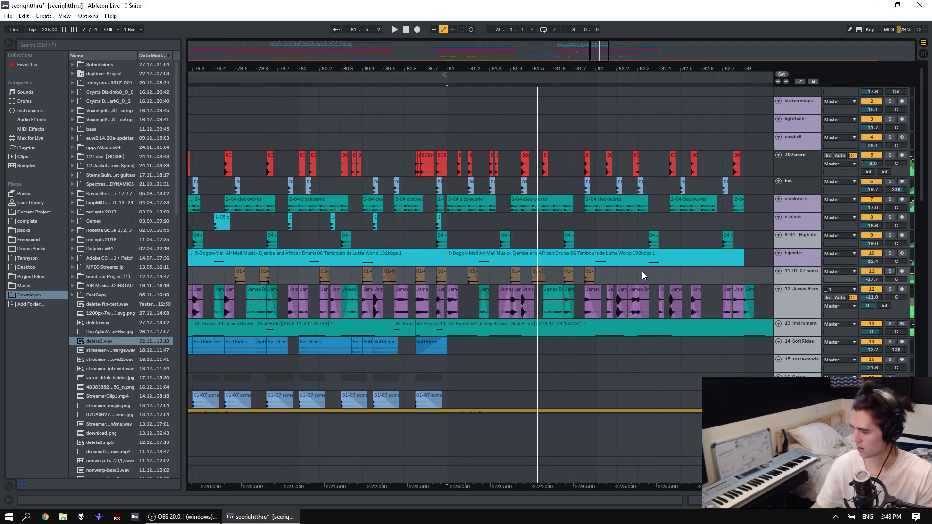
key(space)
key(space)
key(space)
key(space)
key(space)
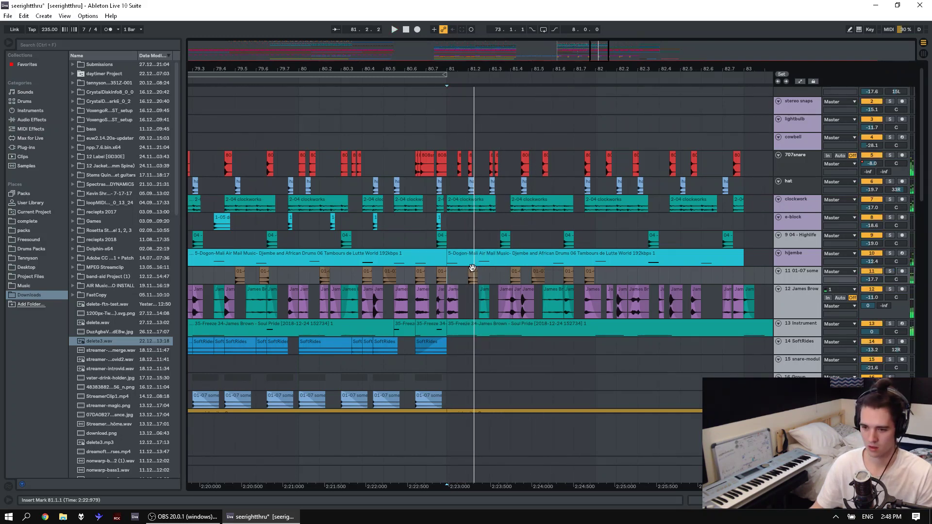
Try track 11's first clip in bar 81 at 81.2.3, place it at 81.1.3 and play from 81.1.1.
click(483, 274)
key(space)
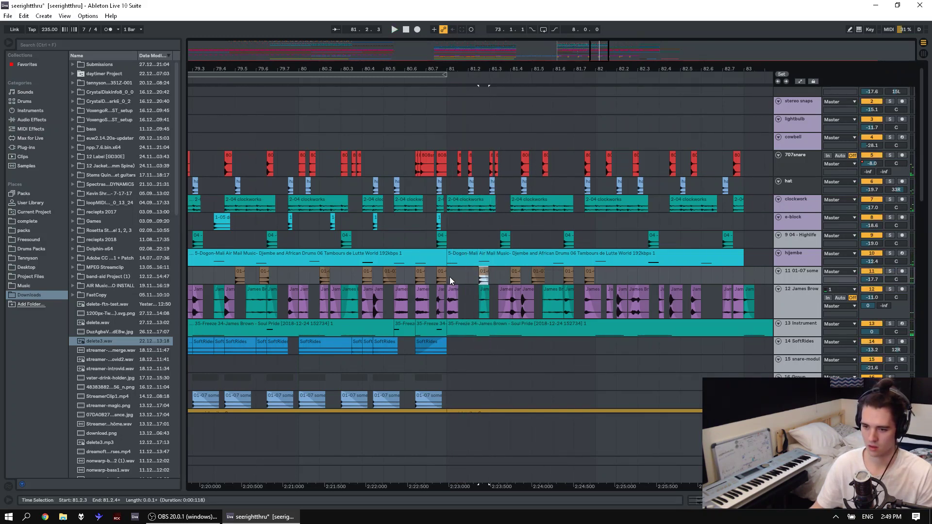
key(space)
drag(463, 274, 462, 274)
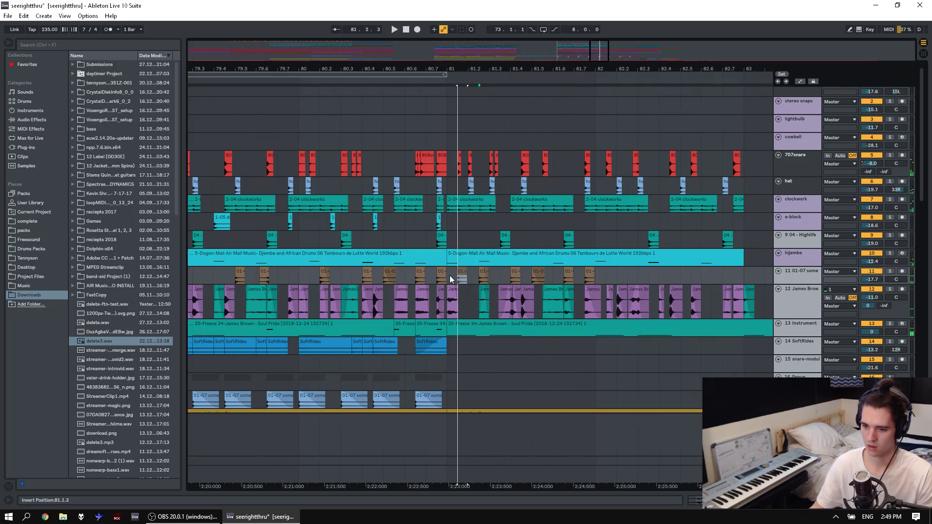
click(447, 275)
key(space)
Move track 11's clip at 81.4.1 to 81.3.1 and play bar 81.
click(515, 274)
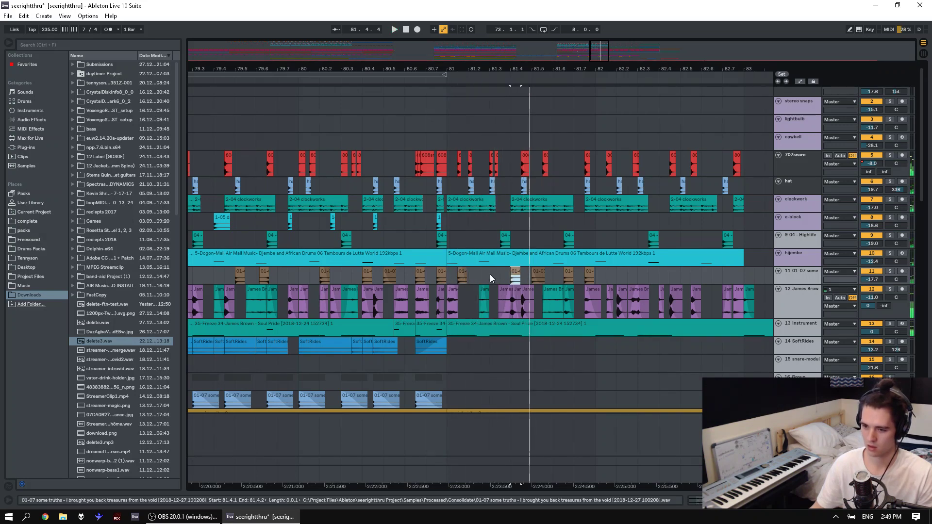
key(ctrl+z)
key(space)
key(space)
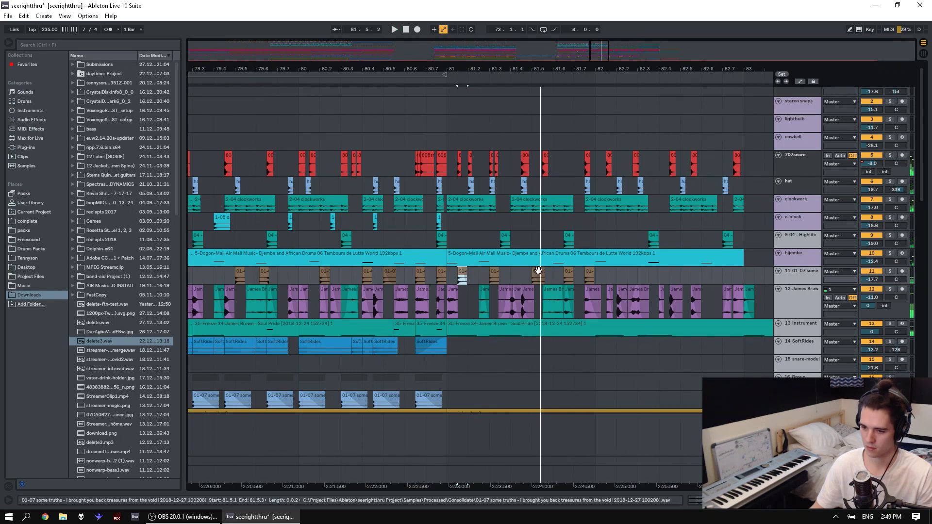
Audition from 81.4.3, move track 11's clip at 81.6.3 to 81.6.1 and play from 81.4.1.
click(521, 279)
key(space)
key(space)
key(space)
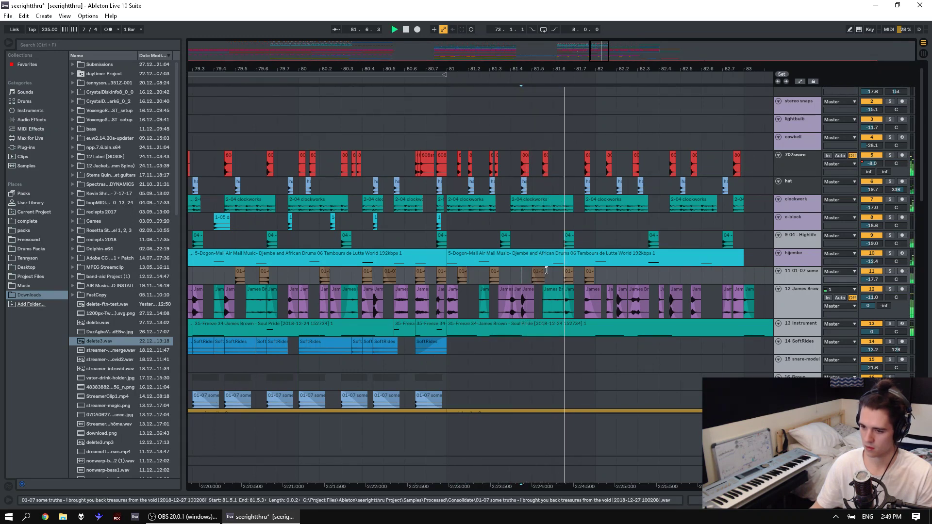
drag(568, 271, 557, 274)
click(511, 276)
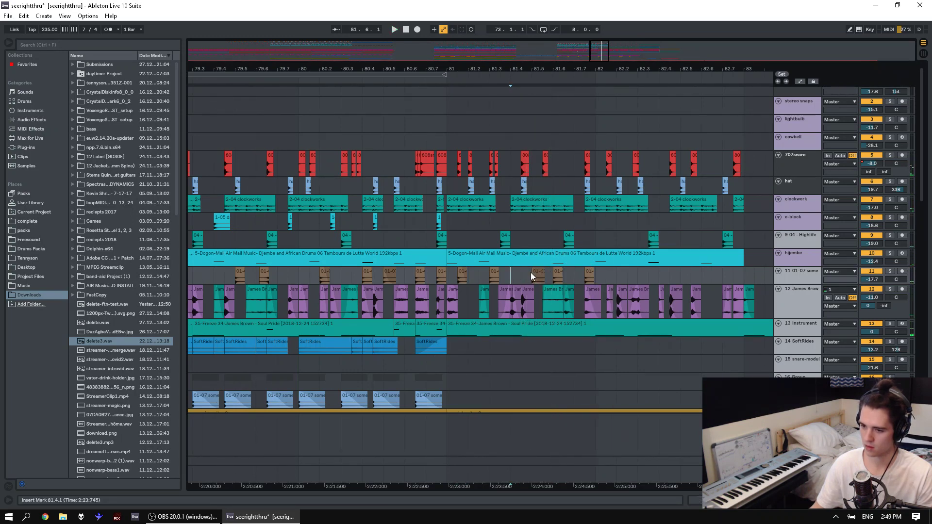
key(space)
key(space)
key(space)
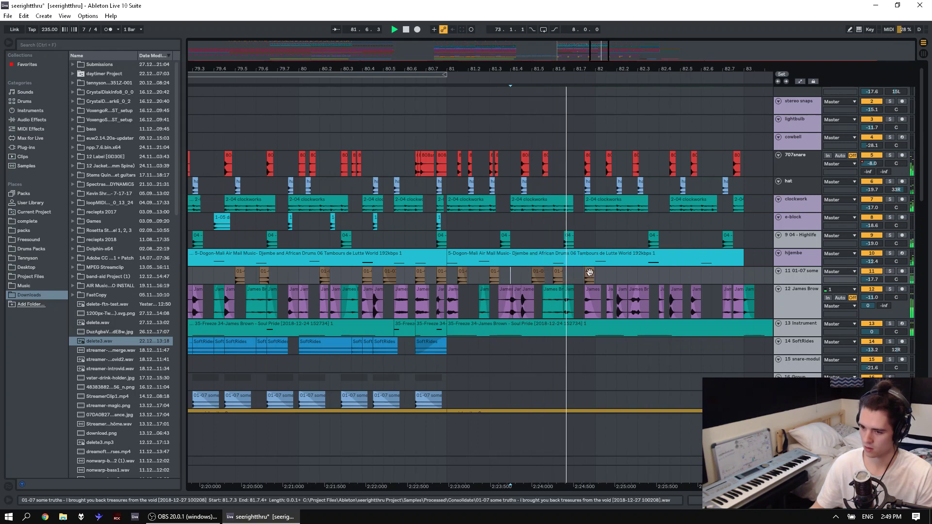
Move track 11's last clip in bar 81 to 82.1.1 and play from 81.7.1.
key(space)
key(space)
click(596, 274)
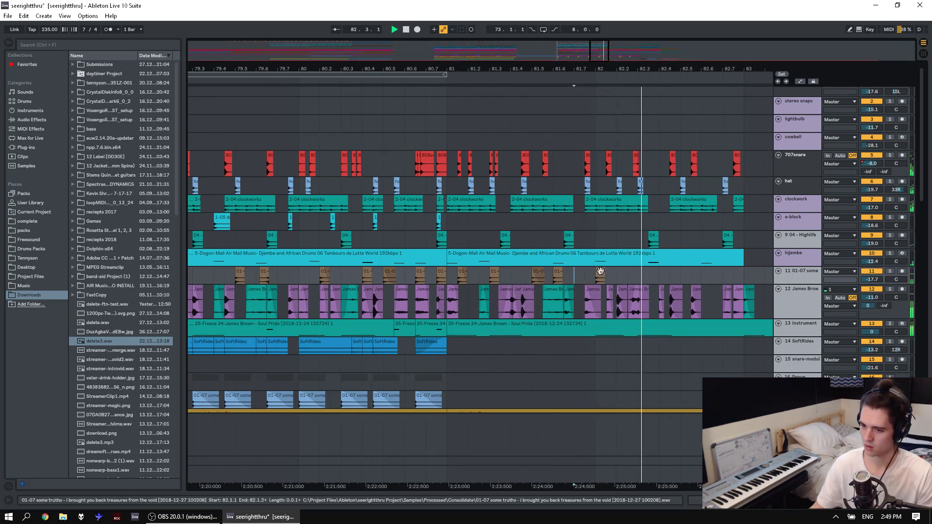
Add another clip on track 11 at 82.3.1, shift it to 82.3.3 and play from 82.2.3.
click(620, 274)
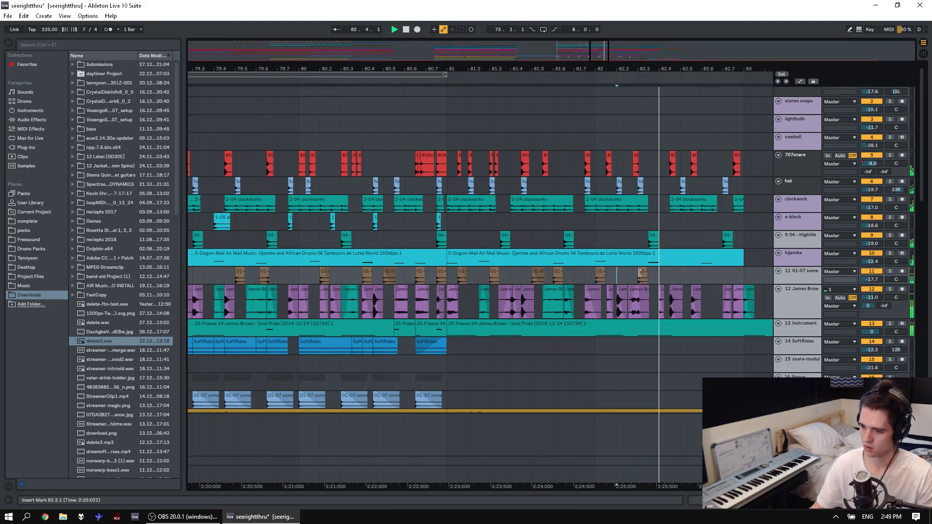
key(space)
key(space)
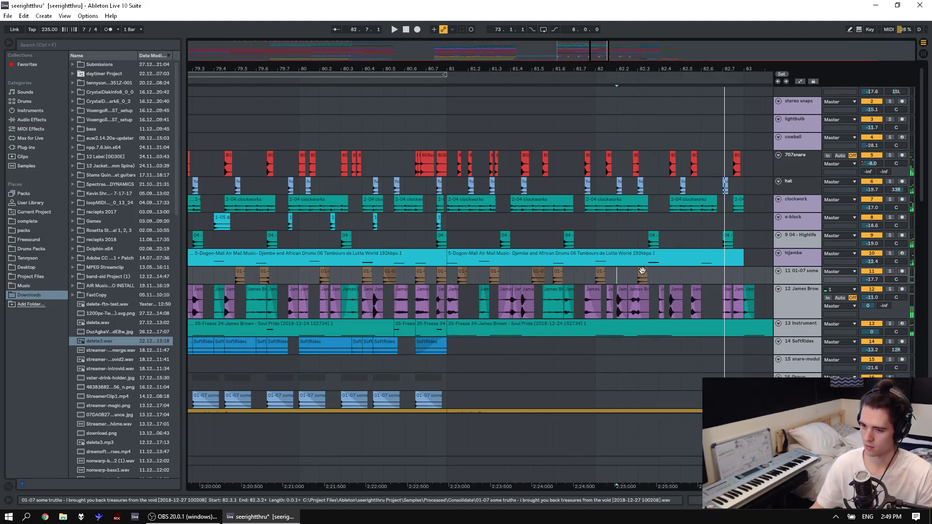
drag(650, 272, 661, 273)
click(622, 275)
key(space)
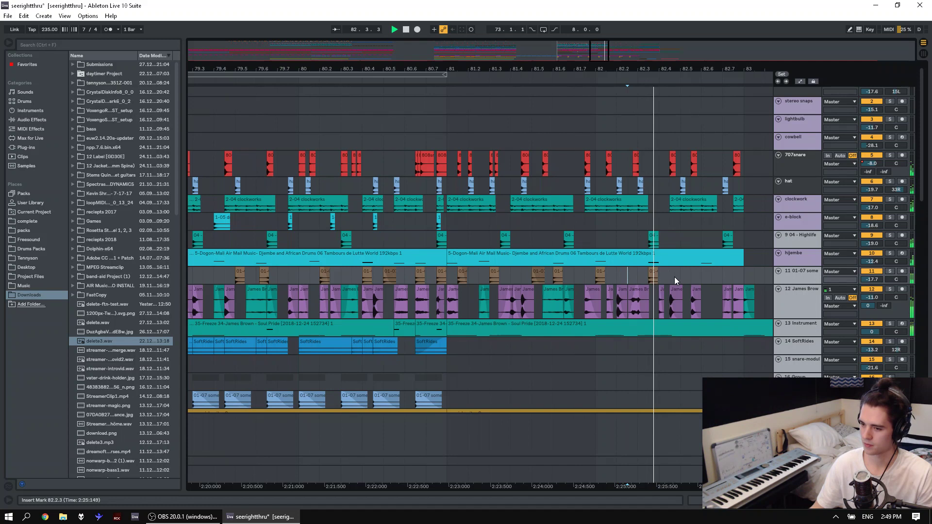
Paste the clip at 82.6.1 on track 11 and play from 82.2.3.
click(703, 276)
key(space)
key(ctrl+v)
click(627, 273)
key(space)
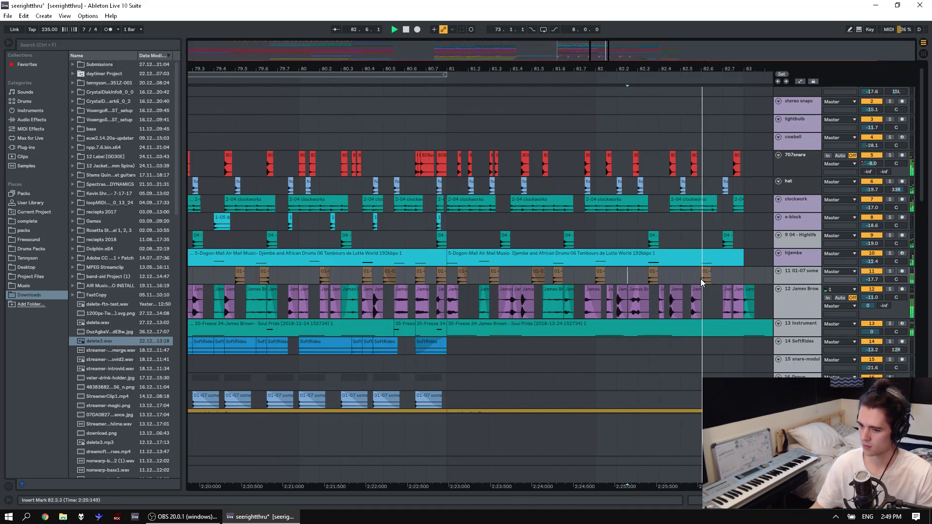
Paste the clip at 82.7.3 on track 11 and reverse its sample.
click(732, 276)
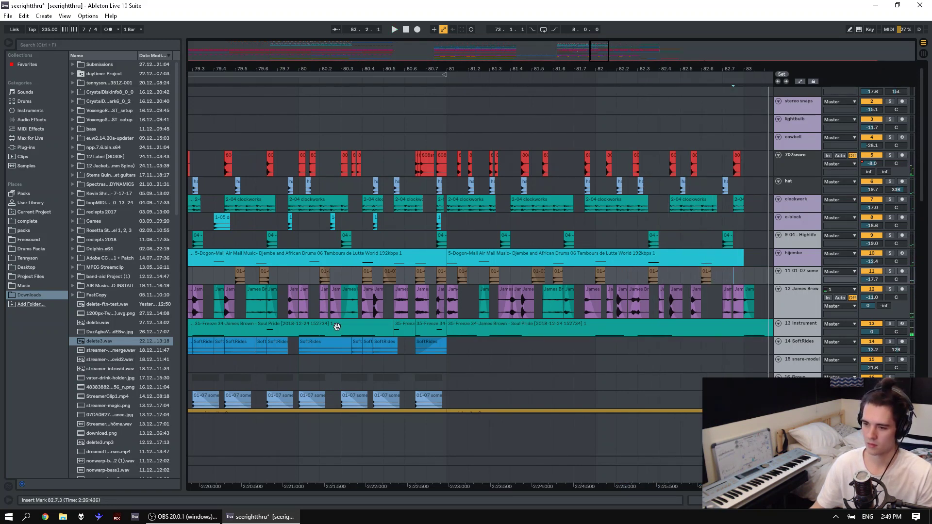
key(space)
key(ctrl+v)
double_click(738, 272)
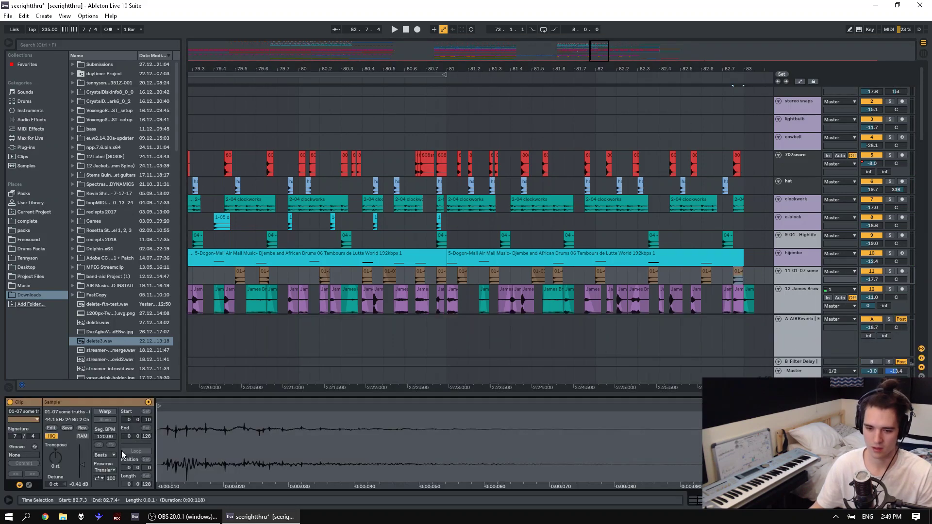
click(82, 429)
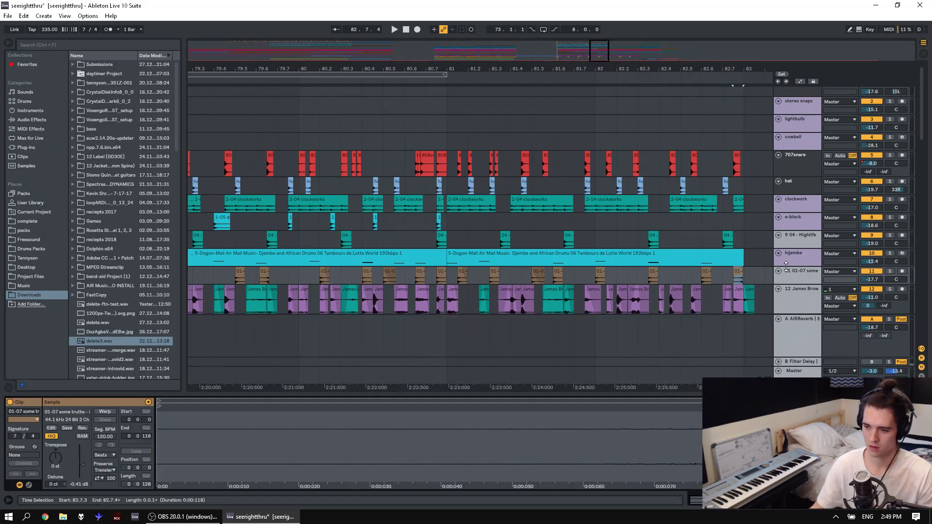
Audition the reversed clip from 82.6.3, nudge it slightly later and play from 82.6.1.
click(712, 276)
key(space)
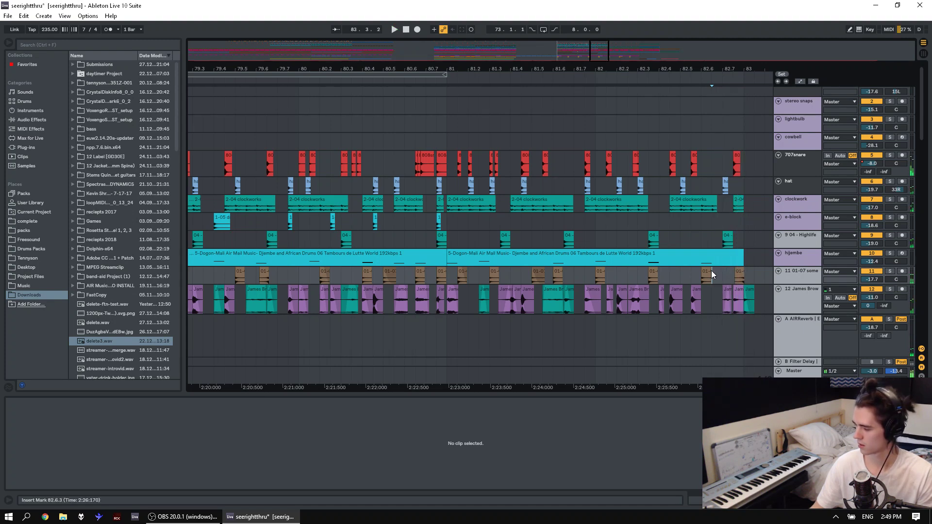
drag(736, 270, 737, 275)
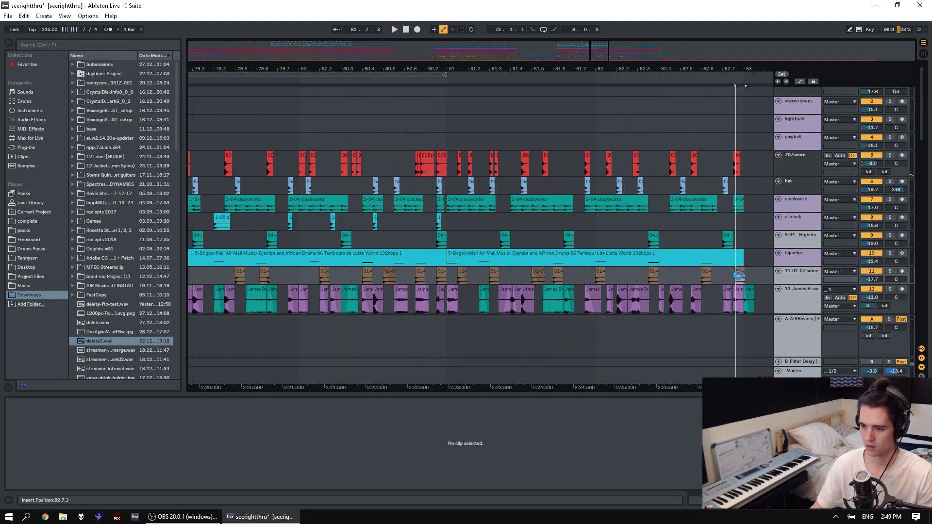
click(707, 273)
key(space)
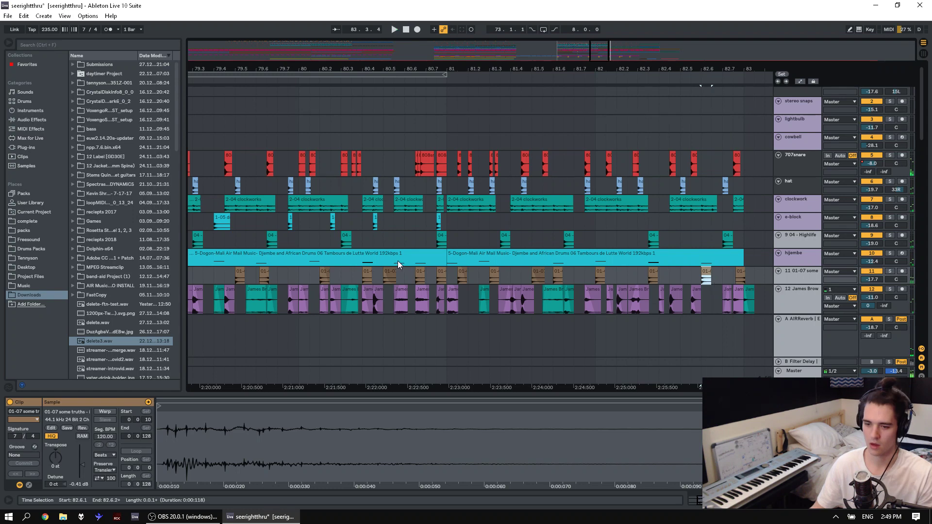
Select the hijembe clips from 77.1.1 to 83.1.1 and play through the section.
scroll(392, 168, down, 5)
drag(387, 66, 496, 39)
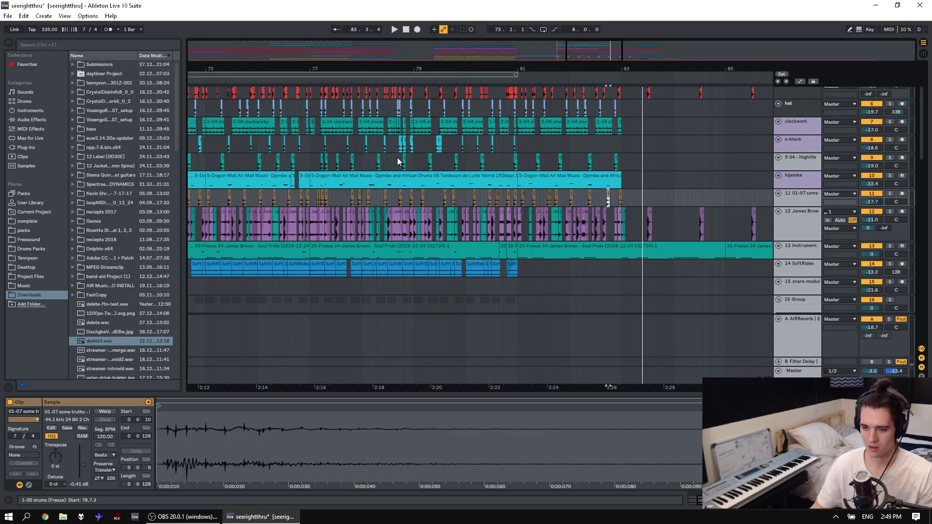
drag(313, 181, 624, 188)
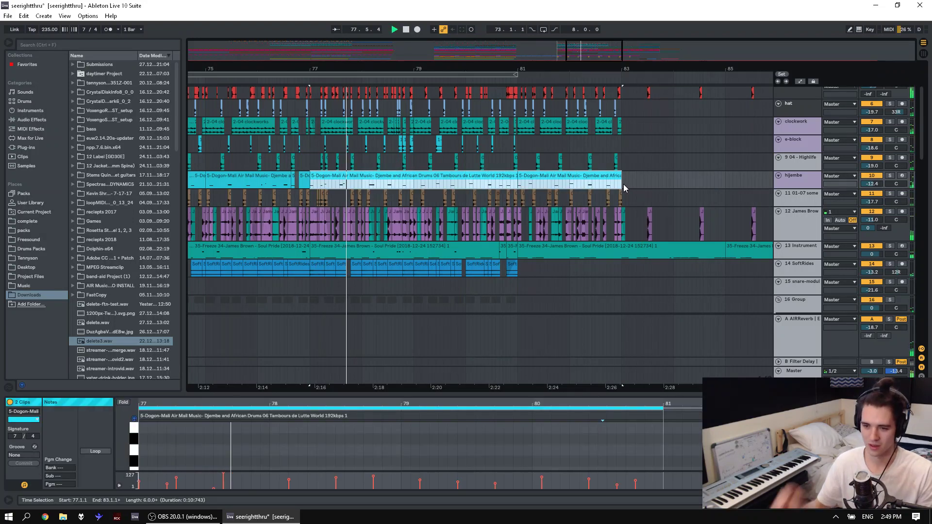
key(space)
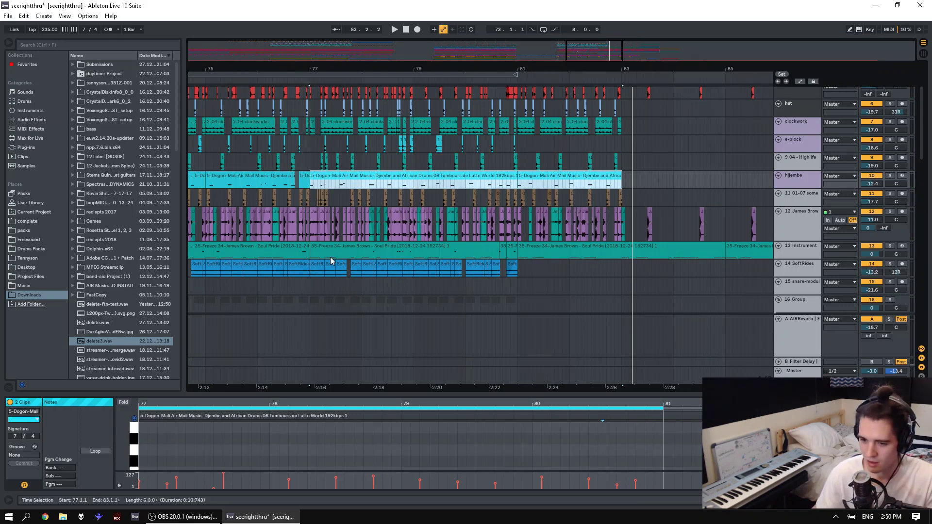
Select the SoftRides clips from 77.1.1 to 81.1.1 and play from bar 77.
drag(322, 263, 518, 272)
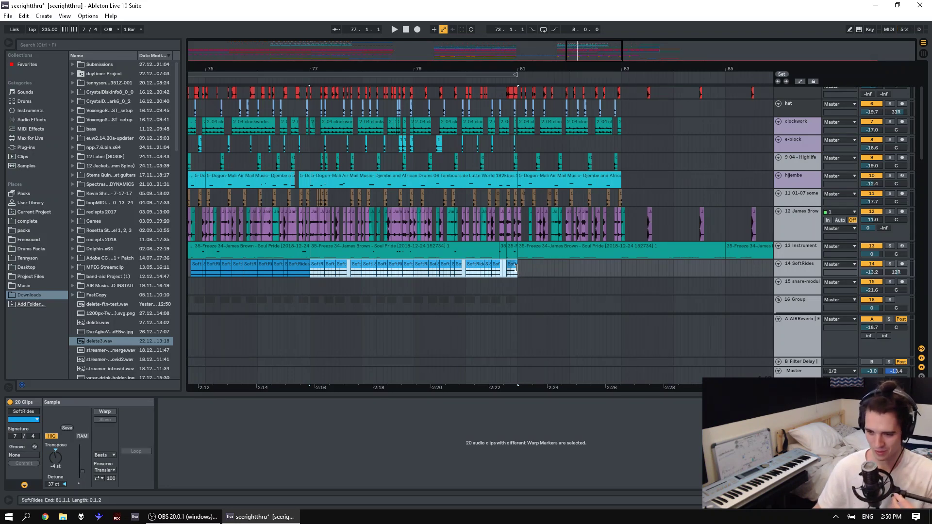
key(space)
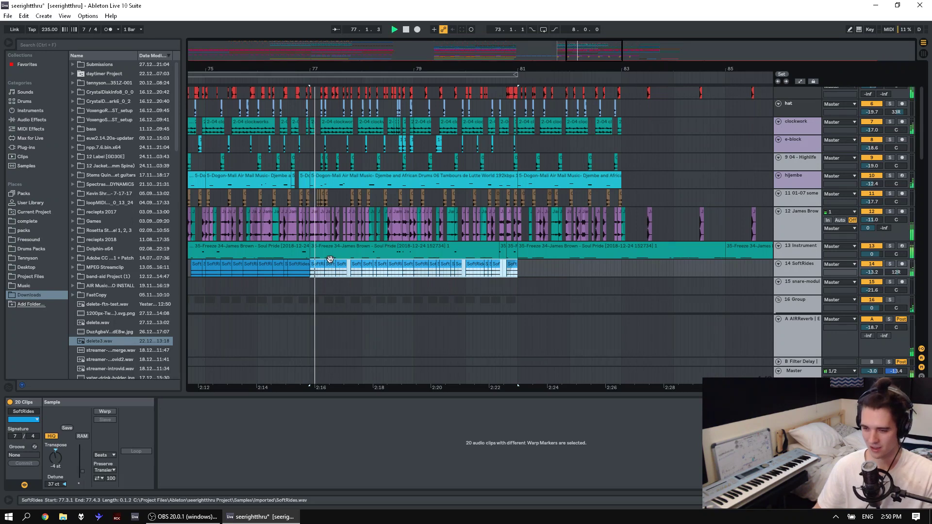
key(space)
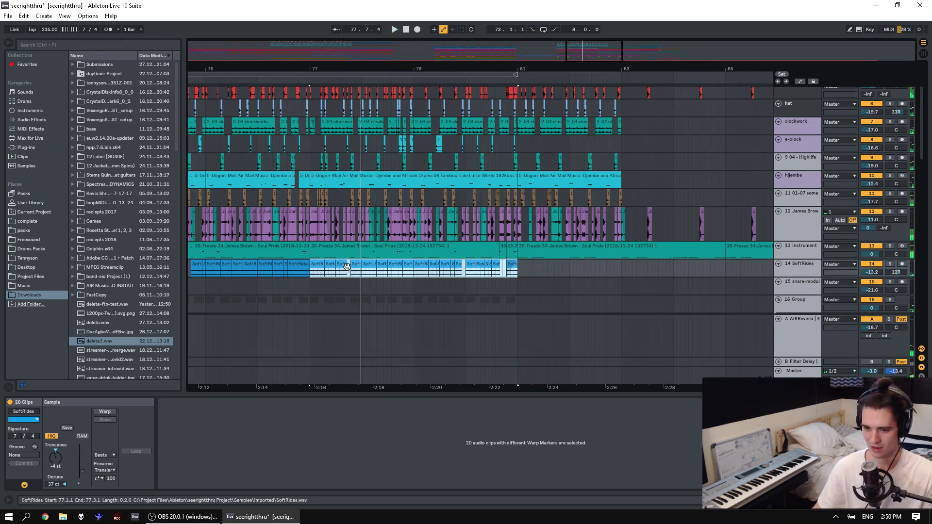
Copy the four SoftRides clips from 76.1.1 to 77.1.1, paste them at 81.1.1 and play from there.
click(317, 265)
shift+click(343, 266)
click(518, 273)
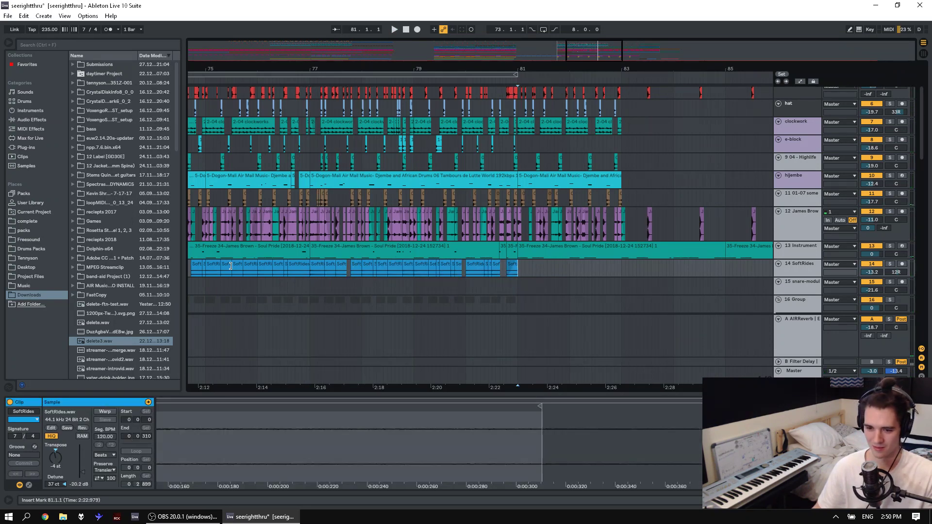
drag(268, 272, 306, 266)
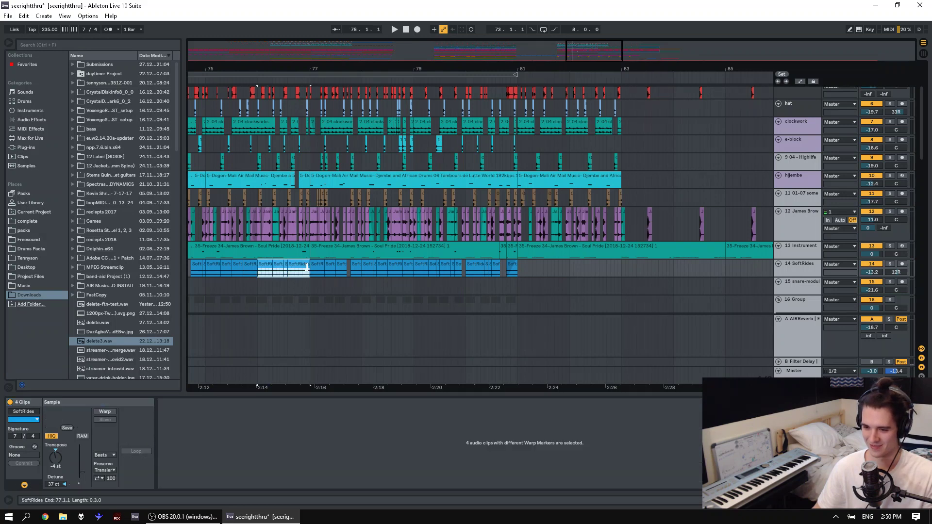
click(520, 267)
key(ctrl+v)
key(space)
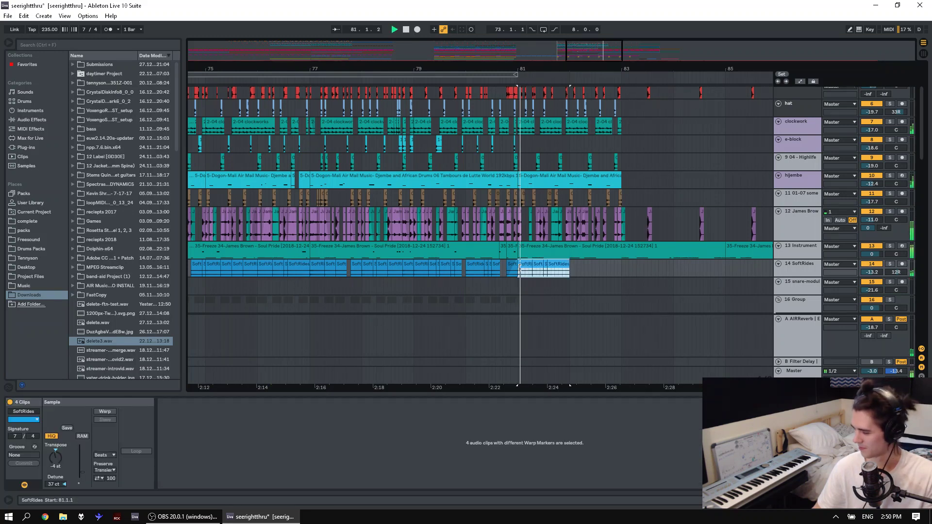
click(553, 262)
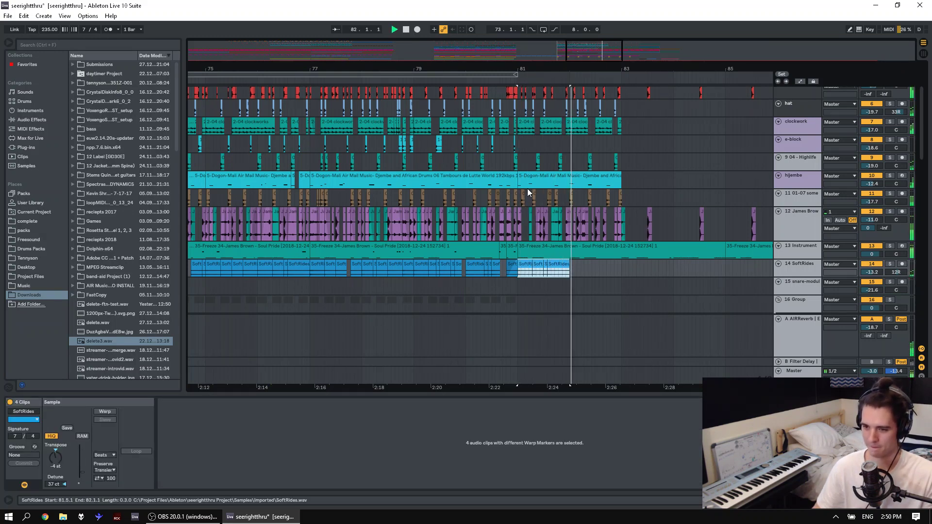
Duplicate the first two SoftRides clips starting at 81.1.1 so the copies fill 81.4.3 to 82.1.1.
key(space)
key(plus)
key(plus)
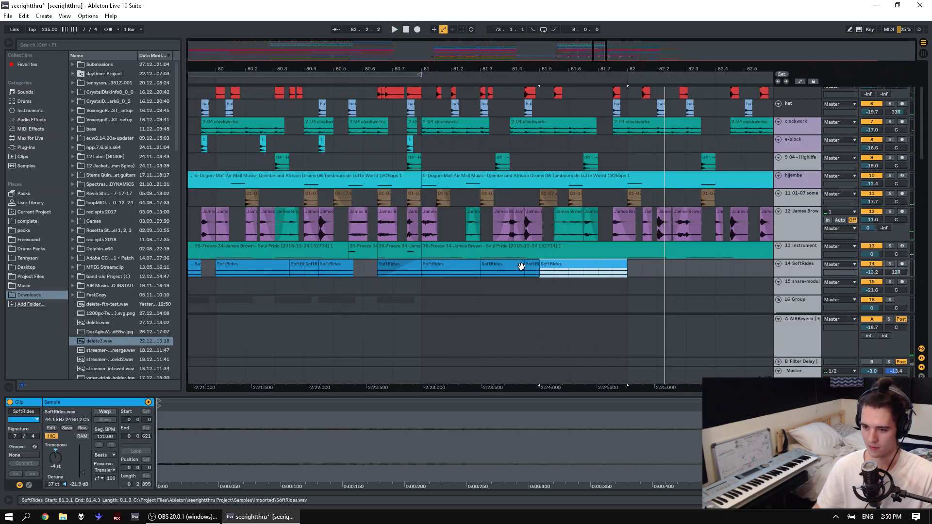
click(459, 272)
click(464, 265)
shift+click(489, 266)
key(ctrl+d)
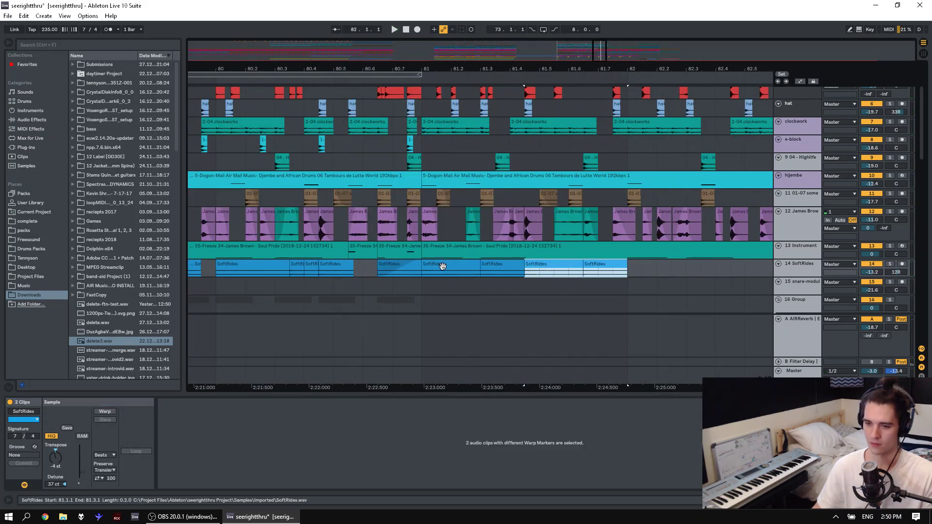
Duplicate the four SoftRides clips from 81.1.1 into 82.1.1 to 83.1.1 during playback, and select all eight clips.
shift+click(442, 265)
key(space)
drag(581, 68, 526, 69)
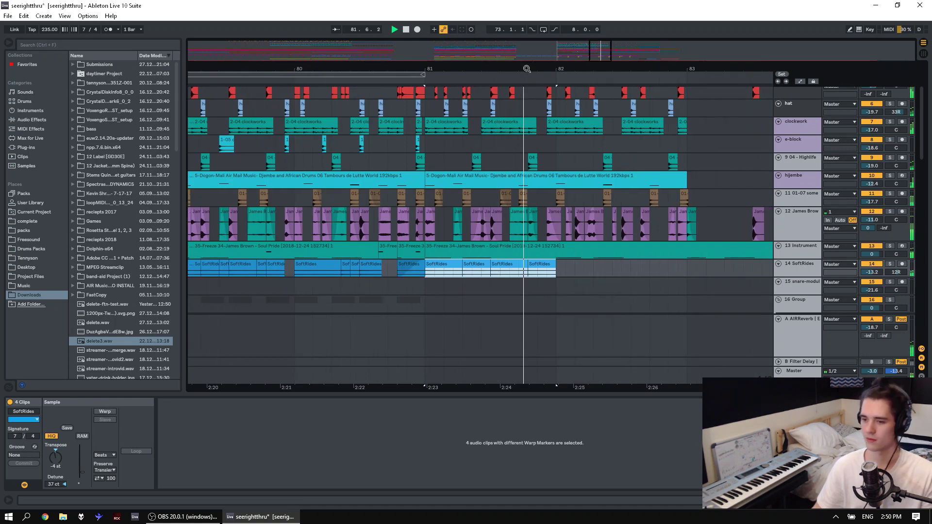
key(ctrl+d)
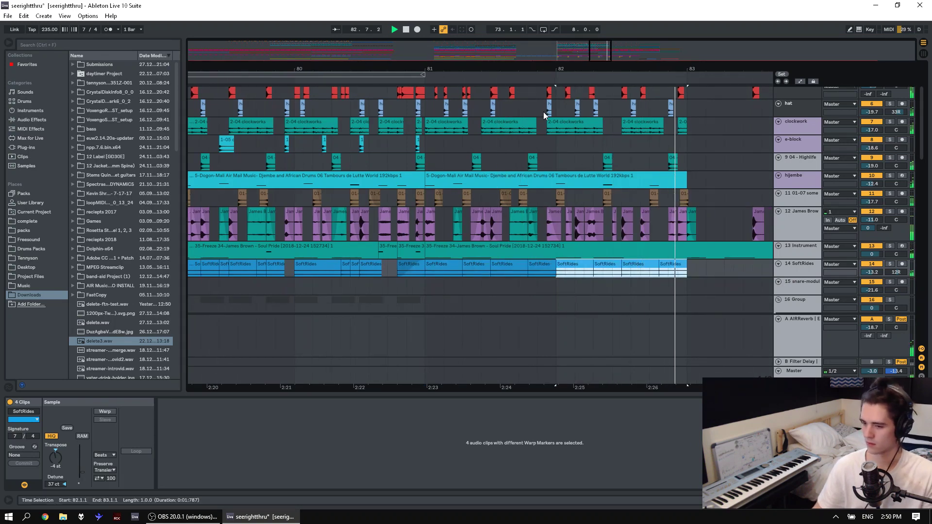
shift+click(430, 265)
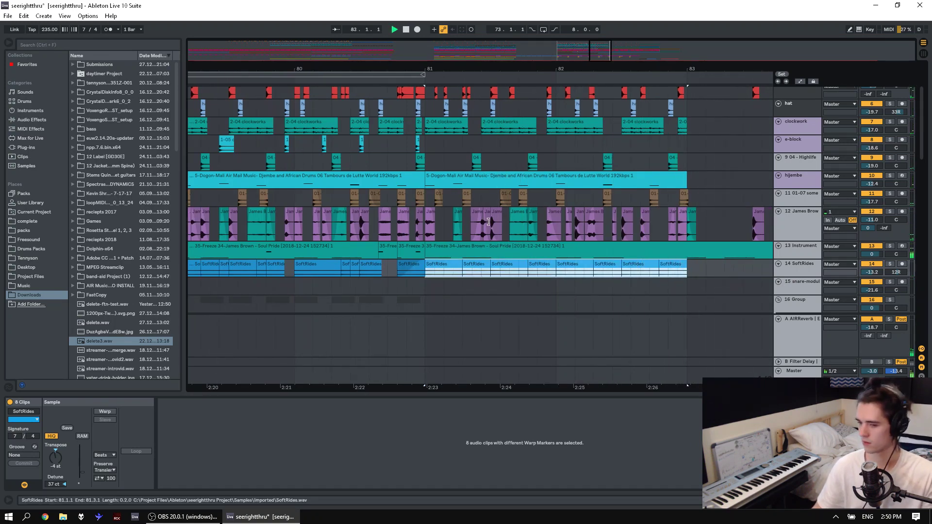
Solo the minimoog track and select its two MIDI clips from 73.1.1 to 81.1.1.
scroll(428, 204, down, 3)
drag(464, 71, 588, 72)
scroll(581, 189, down, 4)
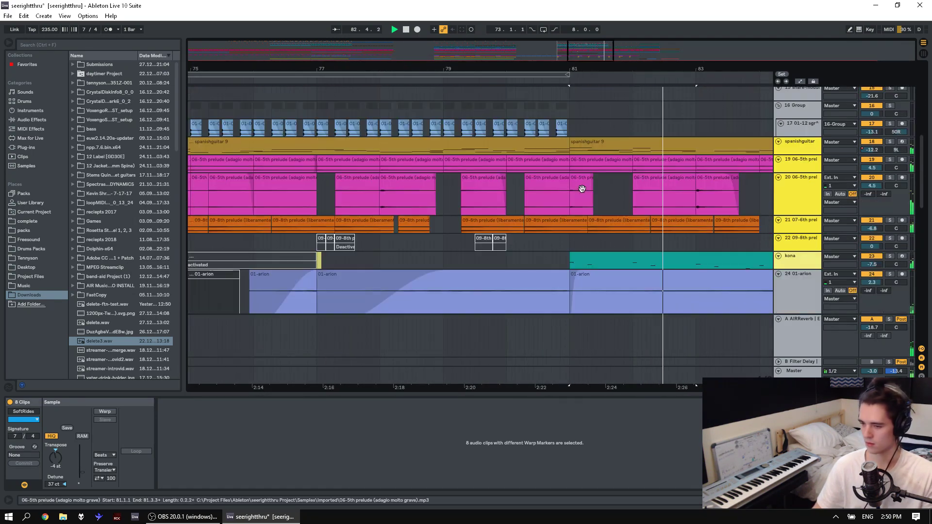
scroll(582, 188, down, 3)
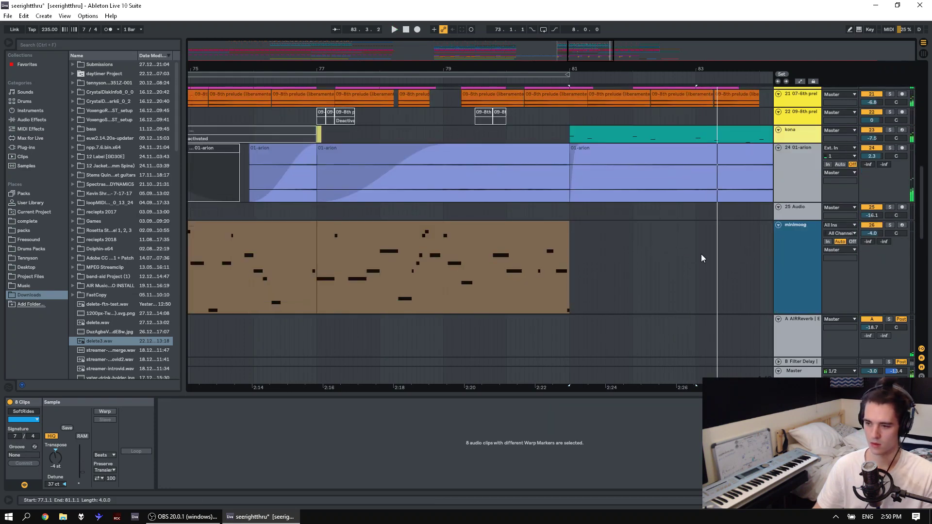
key(space)
click(796, 238)
click(889, 224)
shift+click(306, 225)
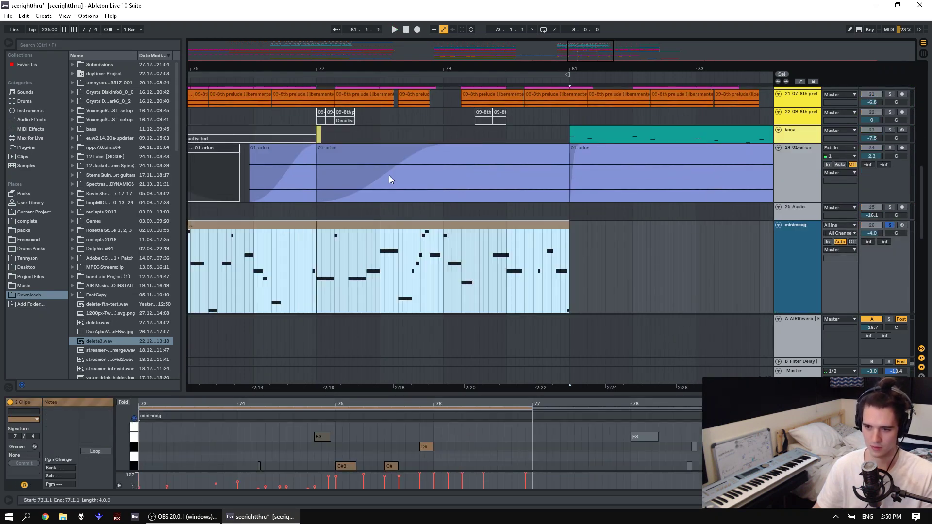
Play the soloed minimoog clips from bar 73 and examine their notes in the enlarged piano roll.
drag(442, 70, 539, 68)
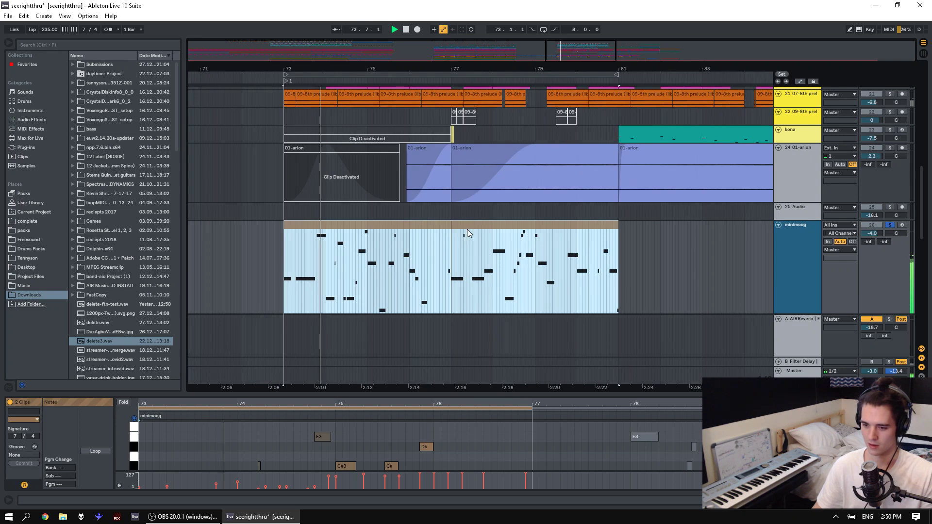
drag(529, 389, 546, 151)
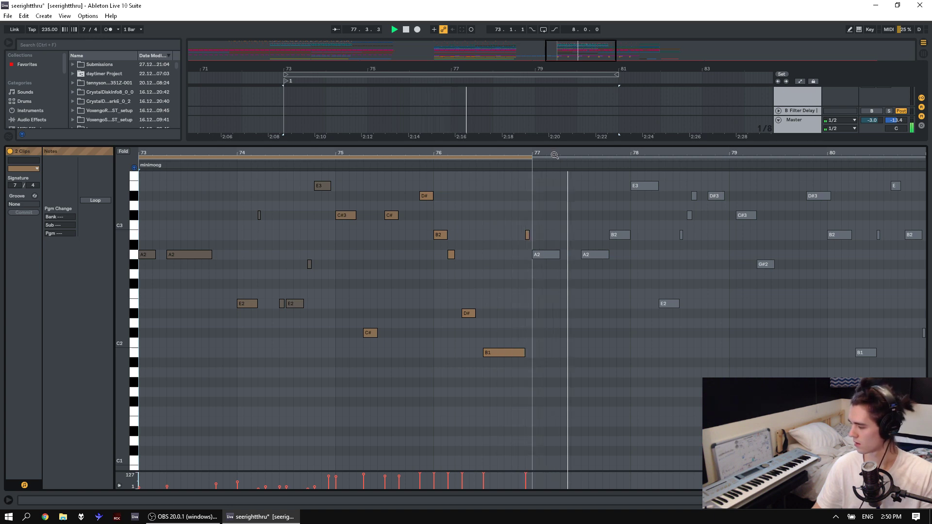
click(554, 158)
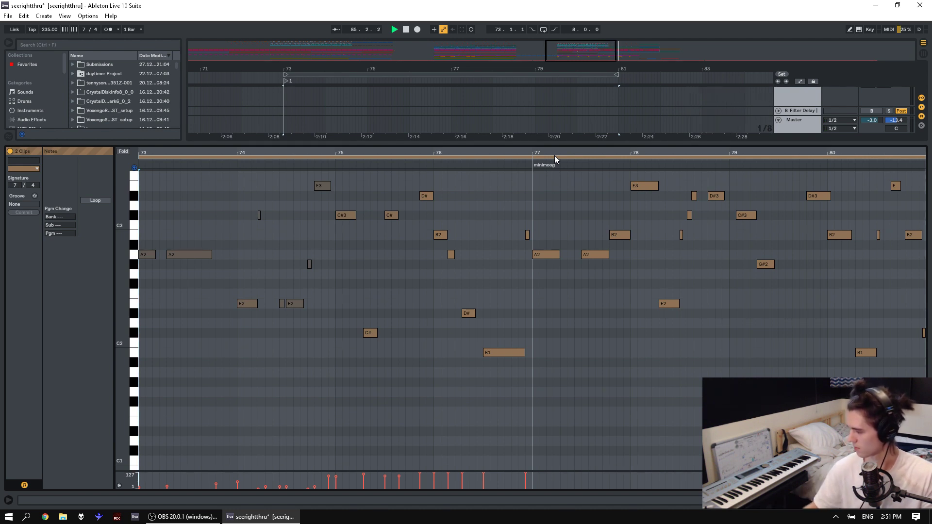
key(space)
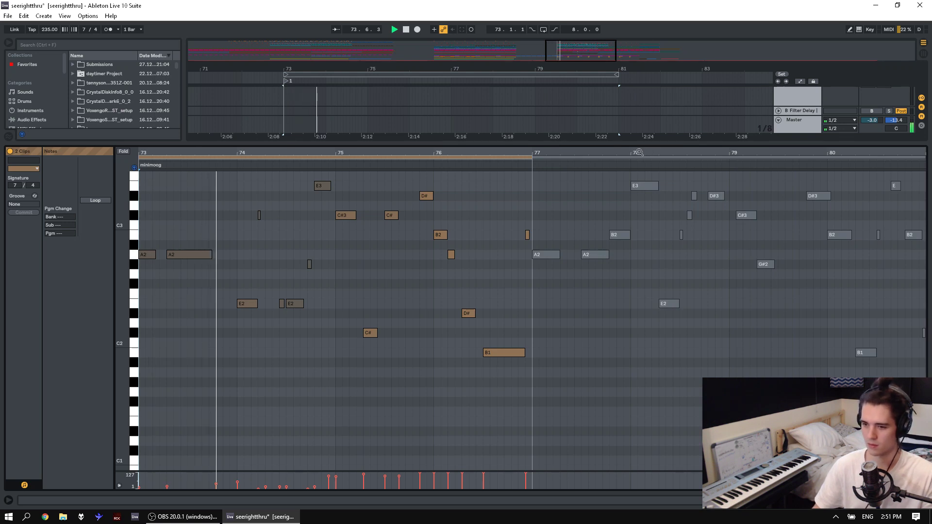
drag(634, 142, 662, 435)
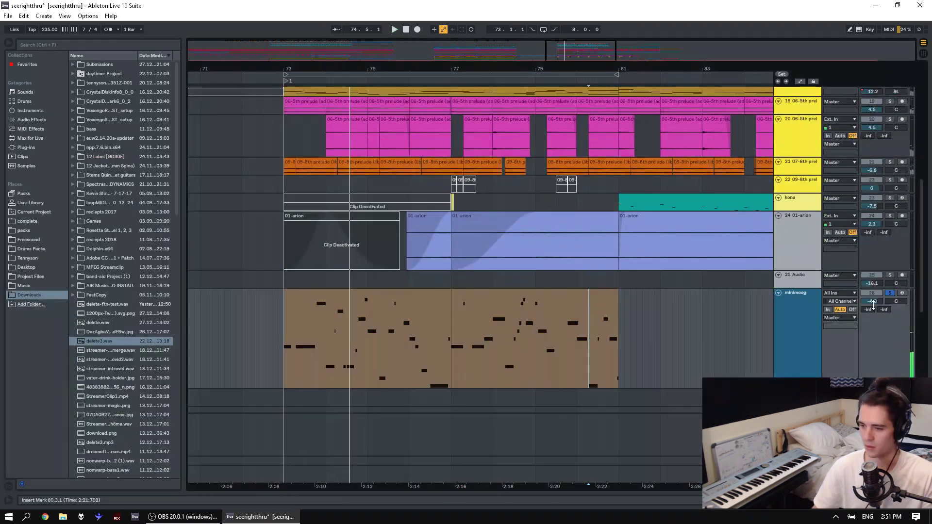
Unsolo the minimoog track and play the full mix leading into bar 81.
click(891, 293)
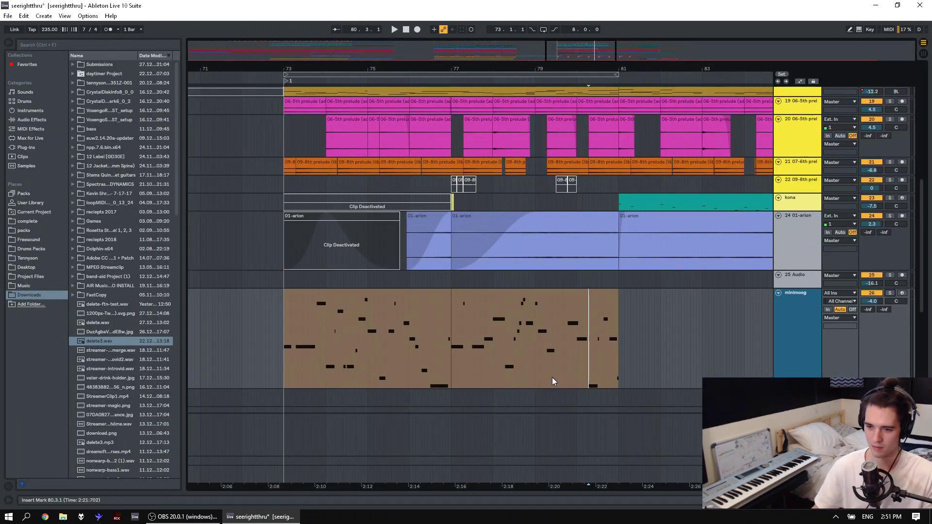
click(570, 378)
key(space)
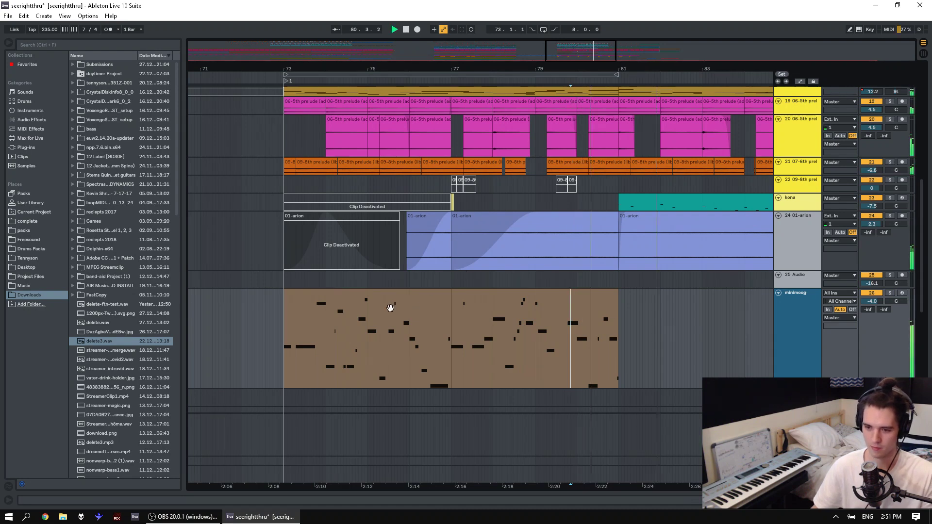
Insert an empty MIDI clip on the minimoog track from 81.1.1 to 83.1.1.
drag(390, 308, 296, 301)
click(491, 343)
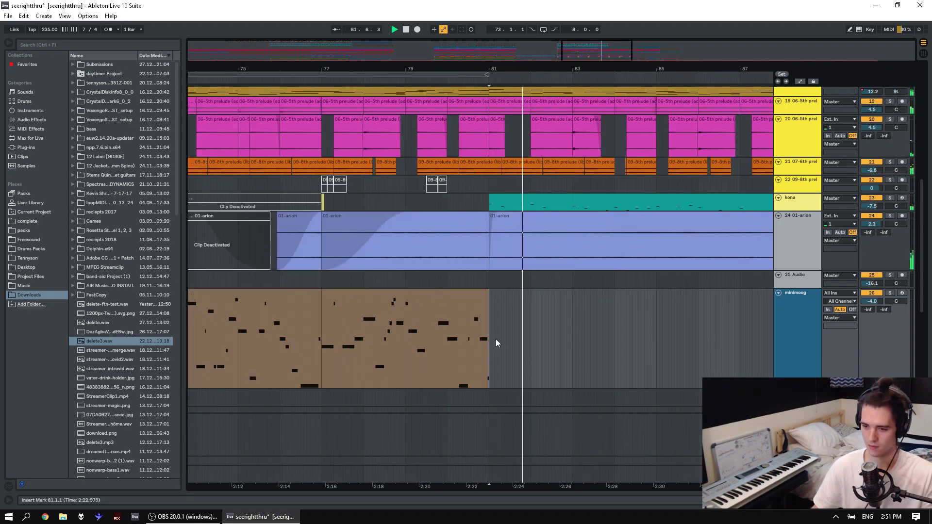
drag(496, 343, 587, 343)
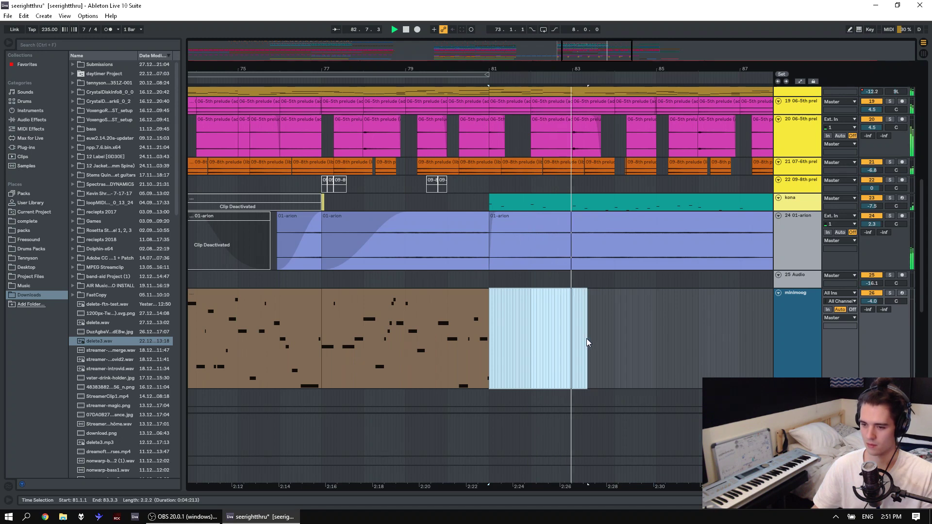
right_click(554, 318)
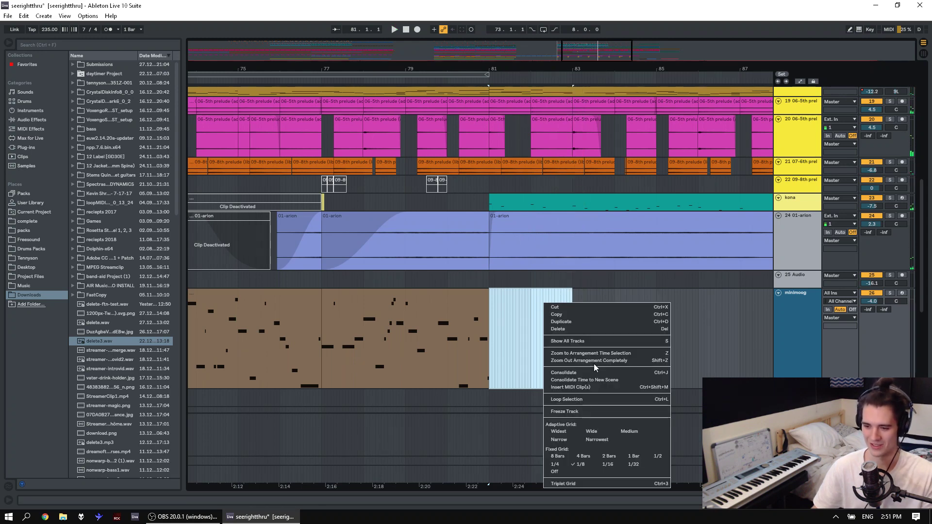
click(582, 394)
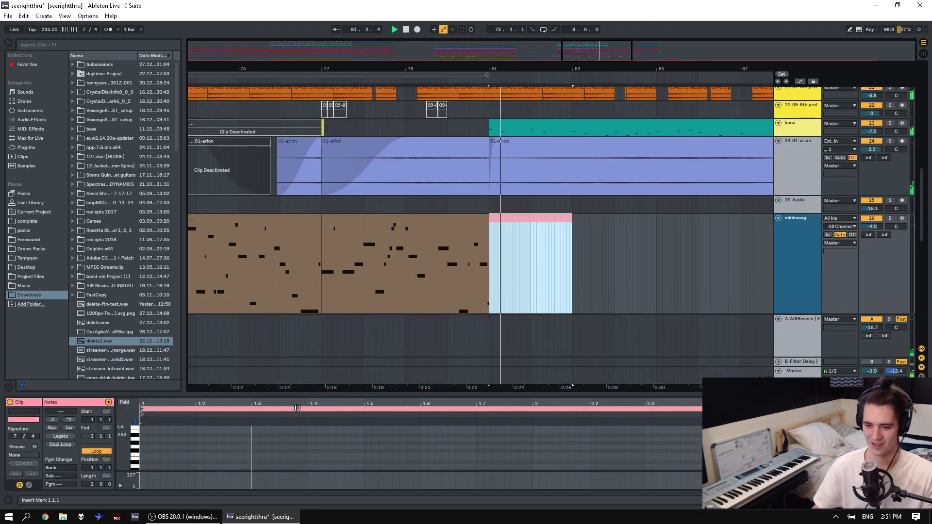
Add an A3 note from 1.1.1 to 1.2.4 in the new minimoog clip, using an enlarged piano roll.
drag(309, 393, 283, 233)
drag(127, 349, 182, 291)
key(space)
double_click(149, 361)
scroll(465, 326, up, 1)
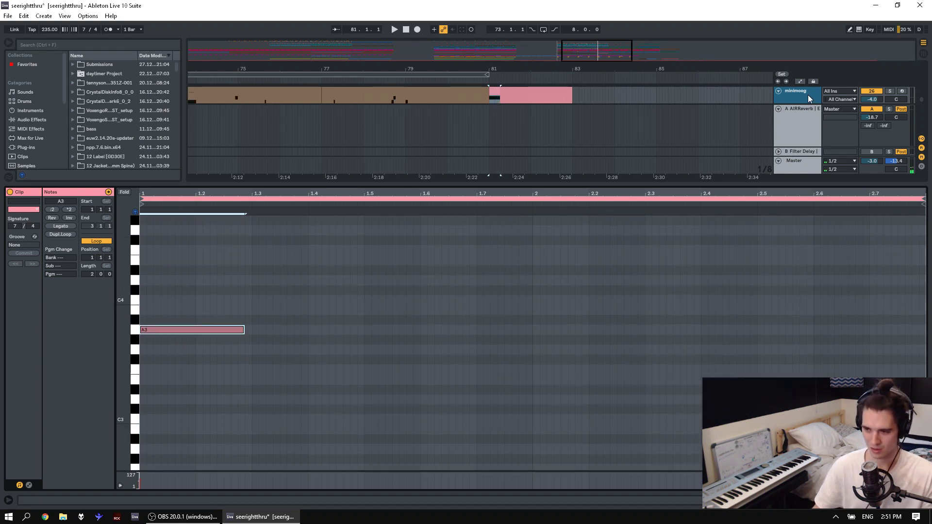
Audition the soloed minimoog clip from 77.1.1 with EQ Eight band 3 switched off and back on.
double_click(806, 96)
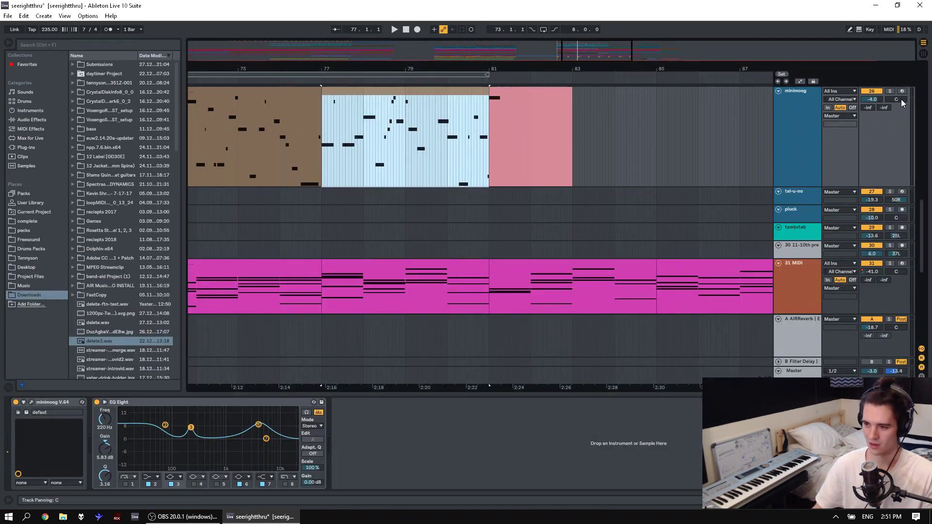
key(space)
click(171, 484)
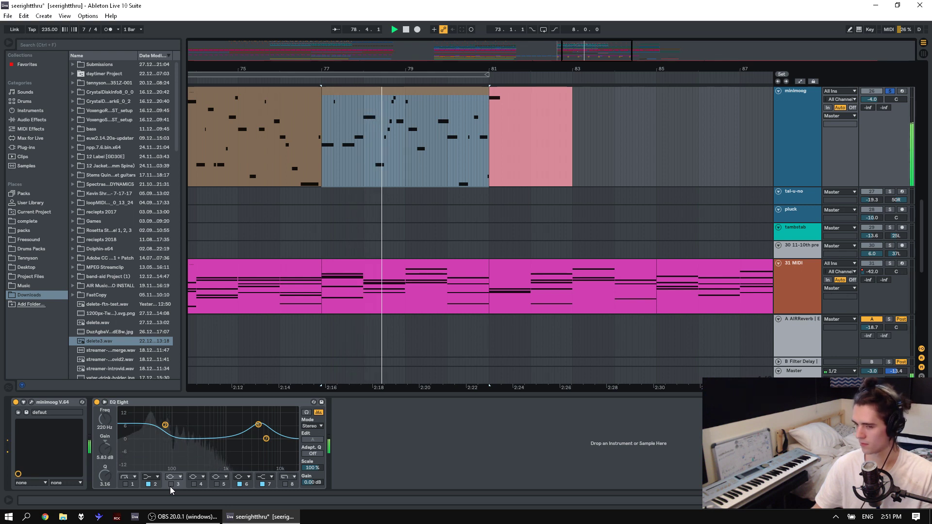
click(170, 485)
key(space)
key(space)
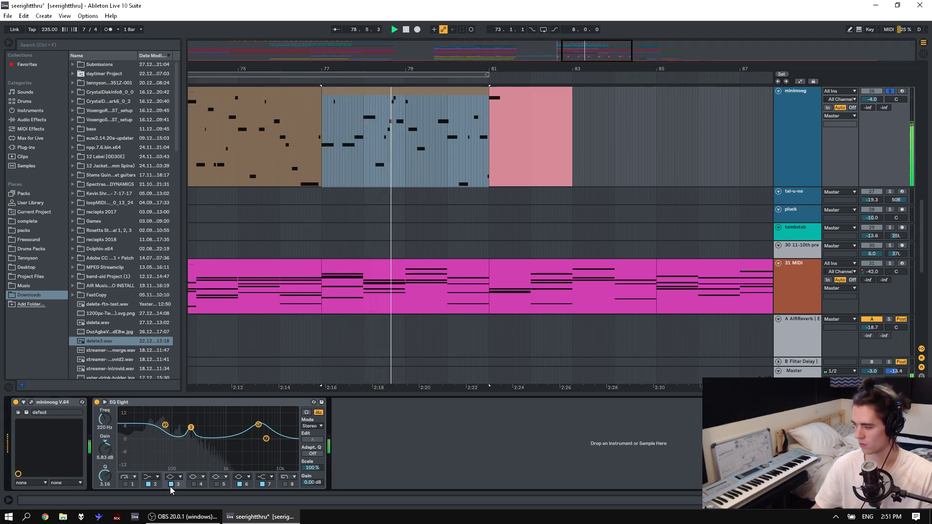
Unsolo the minimoog track, open its new clip at 81.1.1 and play the mix from 80.2.3.
click(532, 108)
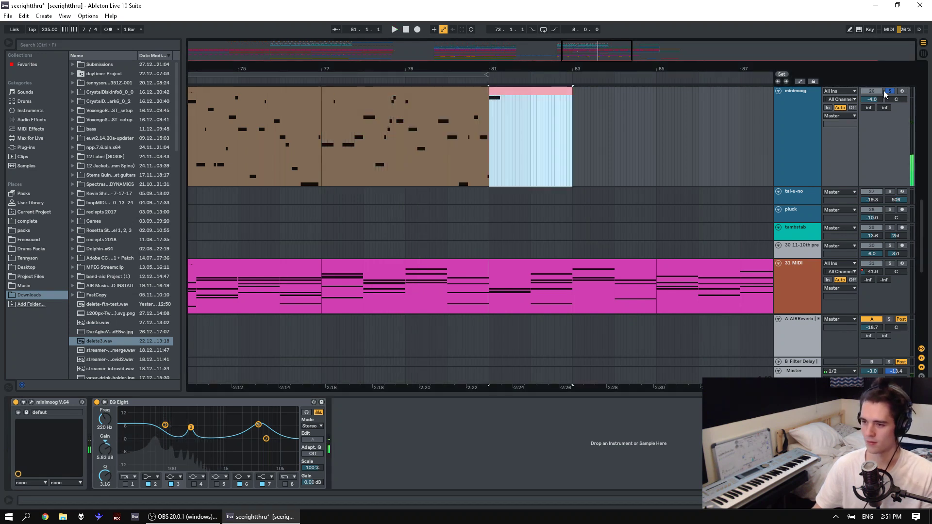
double_click(513, 118)
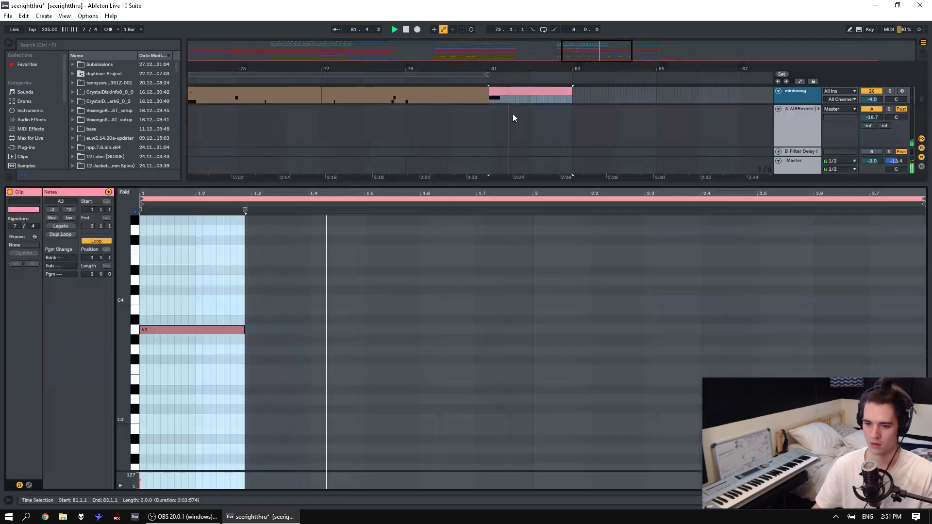
click(187, 330)
click(457, 105)
key(space)
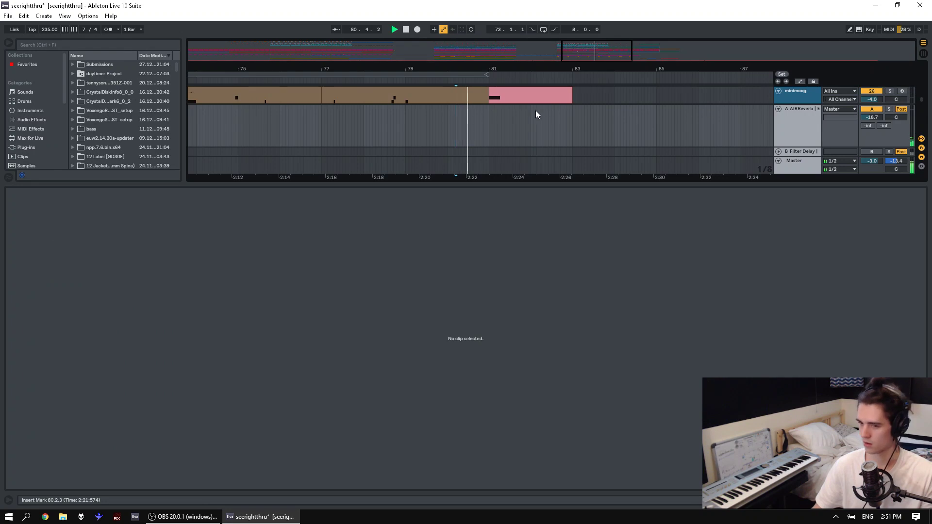
Move the new clip's first note down an octave to A2 and play it from 81.1.1.
click(545, 90)
click(184, 330)
key(space)
drag(180, 329, 183, 453)
click(29, 485)
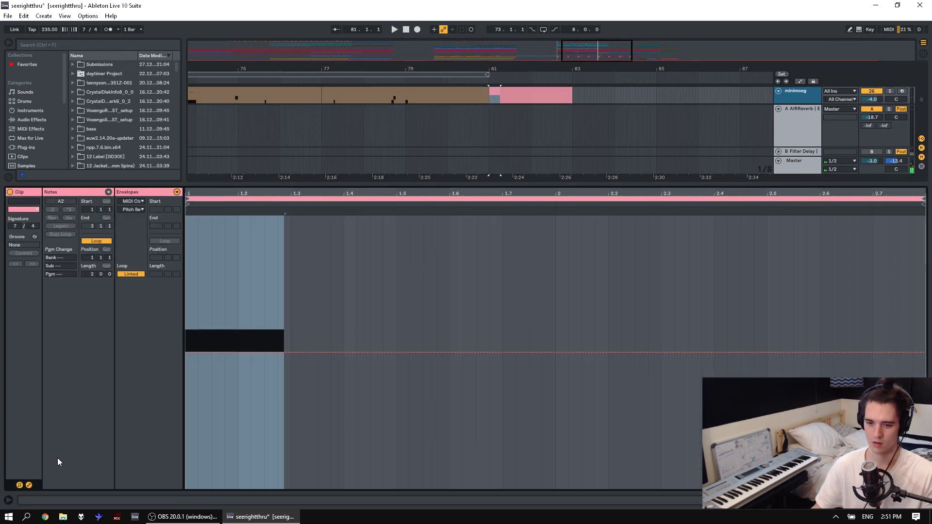
click(29, 485)
key(space)
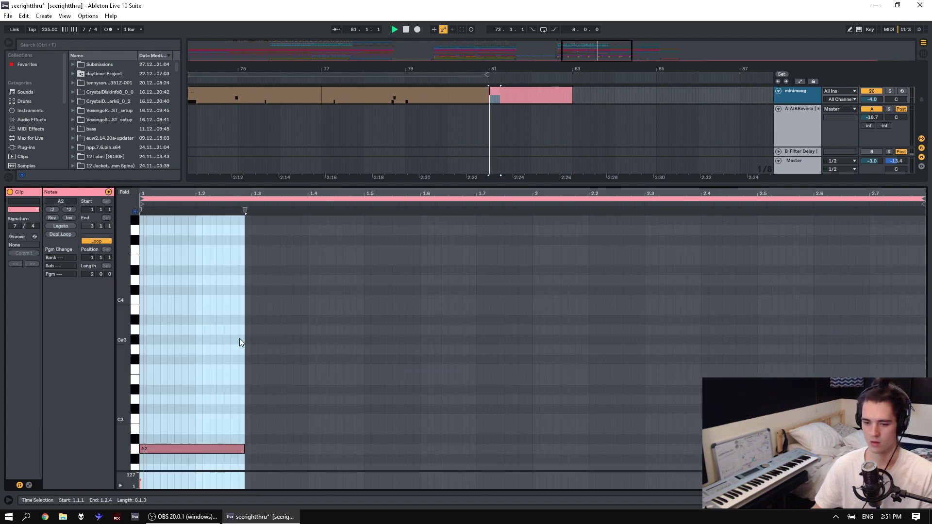
click(181, 376)
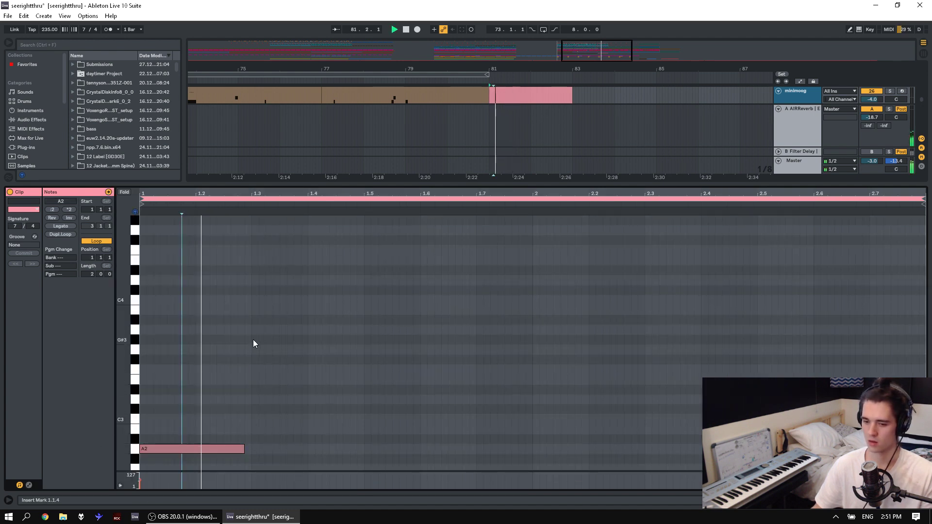
Add a B3 note from 1.3.1 to 1.3.3 and a short D4 note at 1.3.3.
key(space)
double_click(256, 310)
click(203, 315)
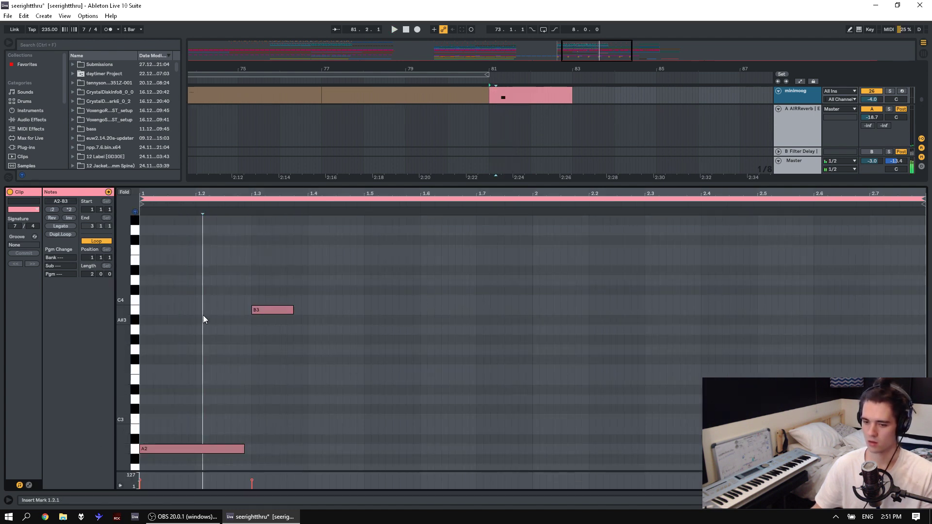
key(space)
key(space)
mouse_move(289, 311)
mouse_down()
mouse_move(271, 312)
mouse_move(280, 312)
mouse_up()
double_click(284, 283)
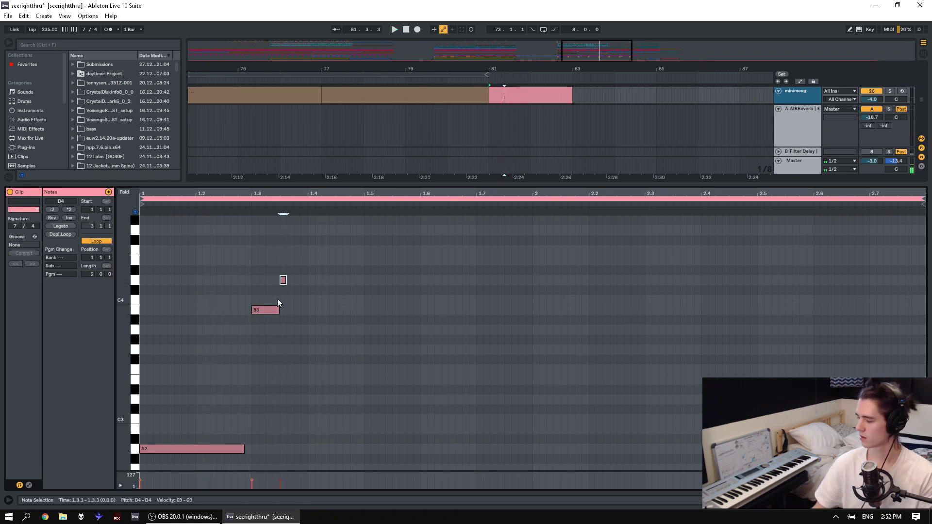
Lower the short D4 note at 1.3.3 to C#4, lengthen it to 1.3.4 and play the phrase.
key(Down)
click(210, 277)
key(space)
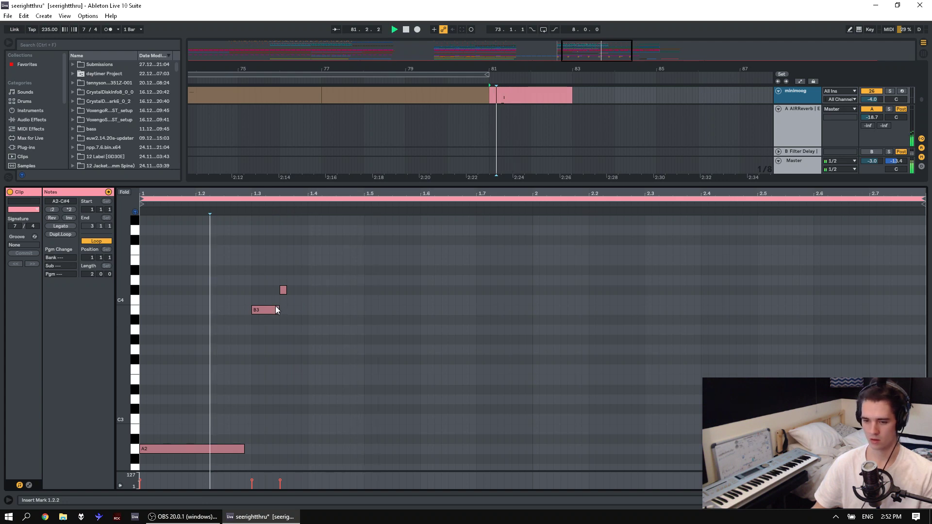
key(space)
mouse_move(286, 290)
mouse_down()
mouse_move(294, 290)
mouse_move(287, 310)
mouse_move(275, 289)
mouse_up()
click(223, 300)
key(space)
key(space)
Extend the B3 note at 1.3.1 slightly past 1.3.3 so it overlaps C#4, and play it.
click(278, 310)
click(218, 308)
key(space)
key(space)
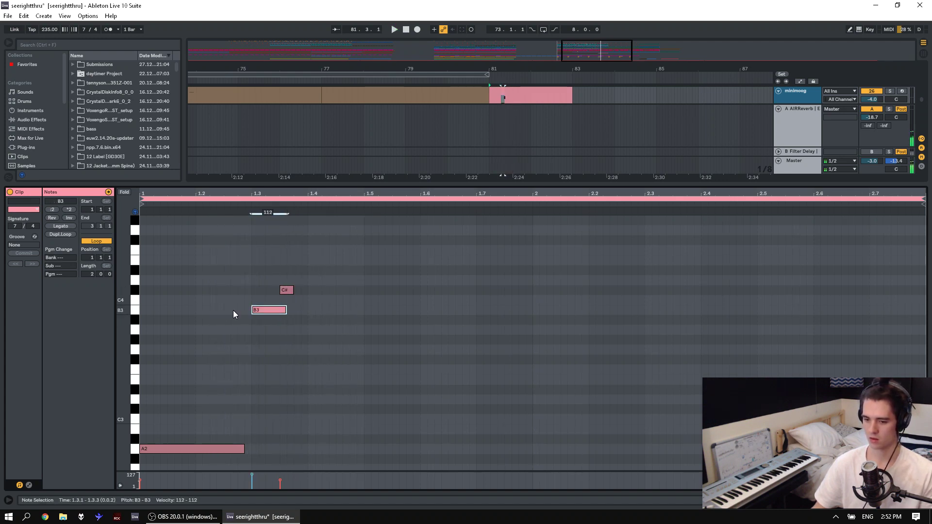
Play the overlapping notes and raise the B3 note's velocity to 127.
click(232, 310)
key(space)
key(space)
key(ctrl+z)
click(268, 291)
click(264, 310)
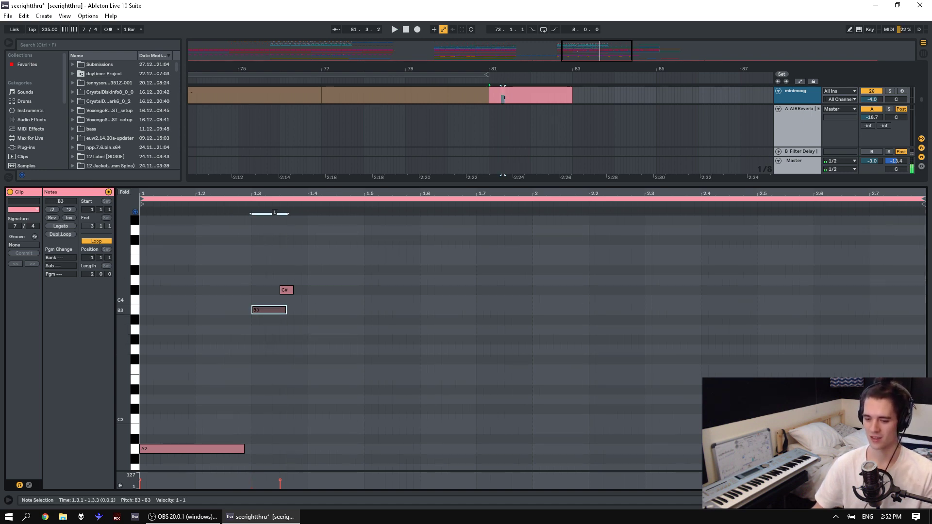
click(163, 327)
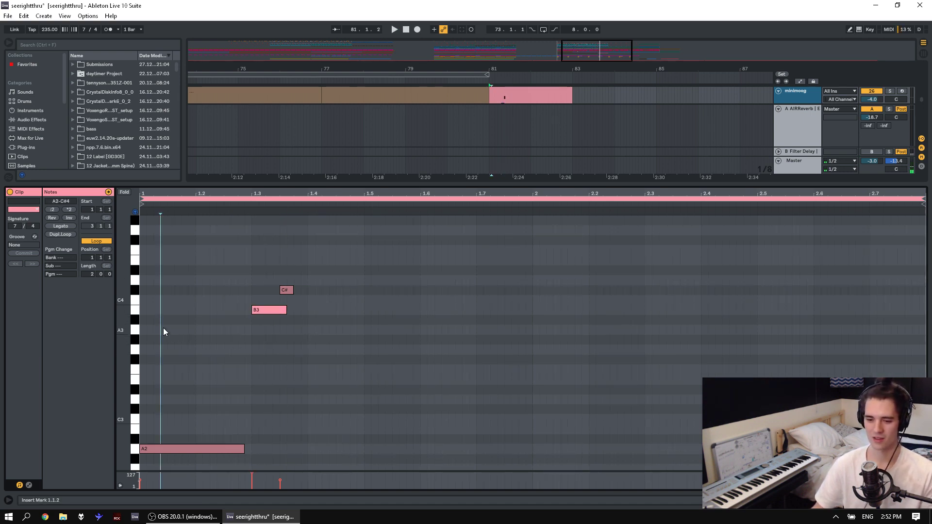
Add an A3 note from 1.4.1 to just past 1.4.3 and play the phrase from 1.2.3.
double_click(319, 349)
drag(312, 325, 326, 335)
click(234, 341)
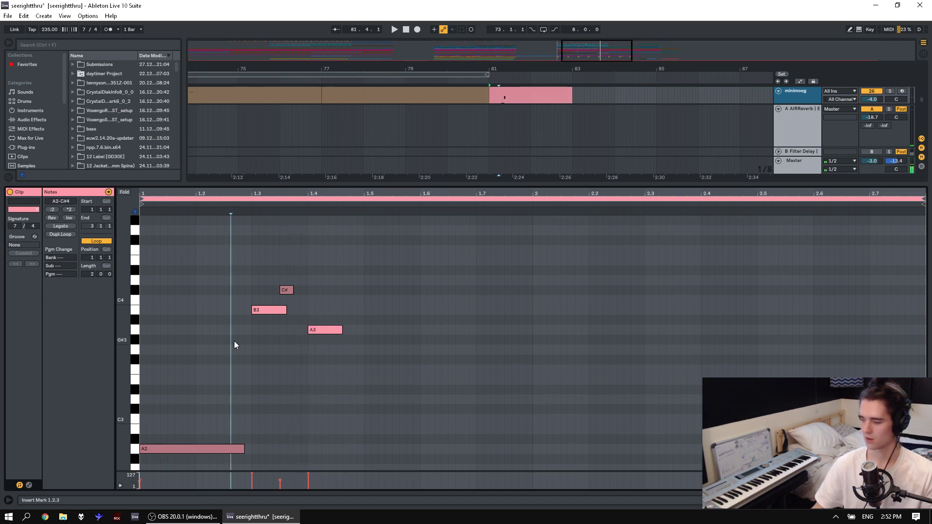
Add a G#3 note at 1.4.3, trim the A3 note to end there and play from 1.2.1.
double_click(357, 341)
click(338, 329)
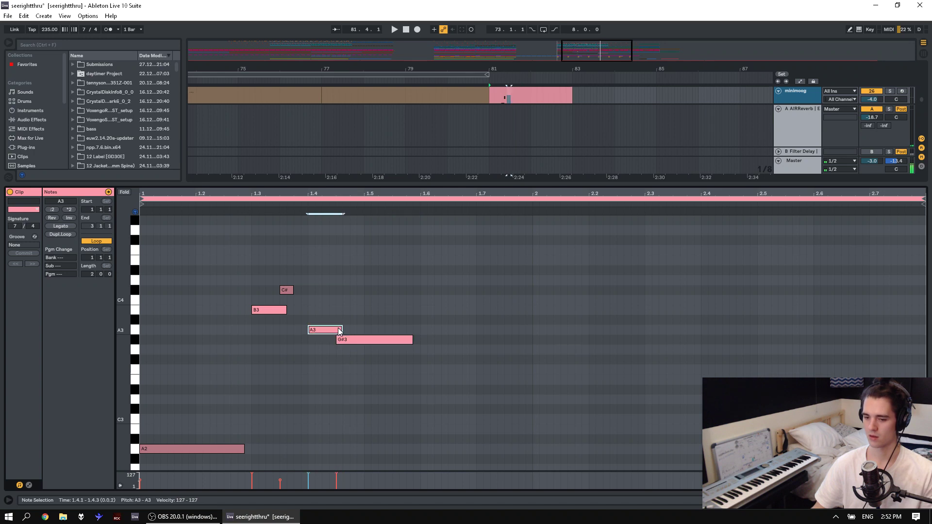
right_click(326, 371)
click(301, 329)
key(space)
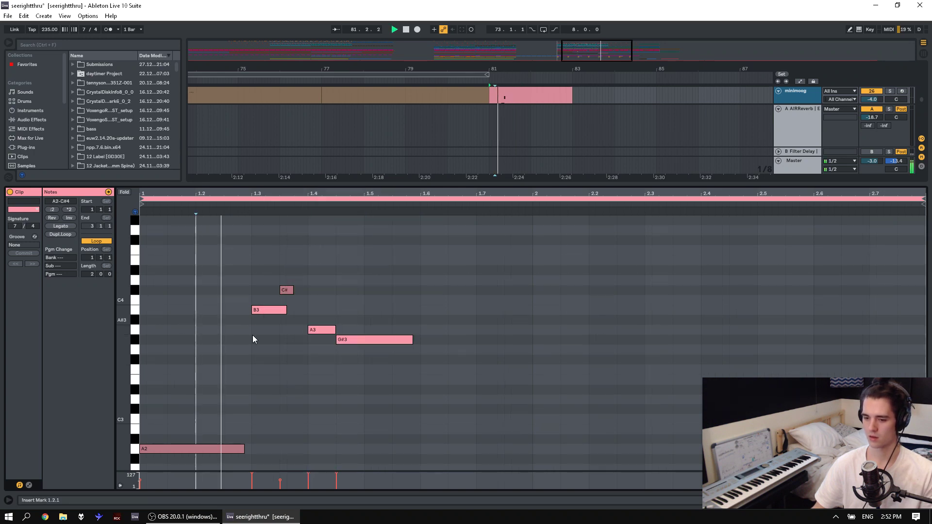
key(space)
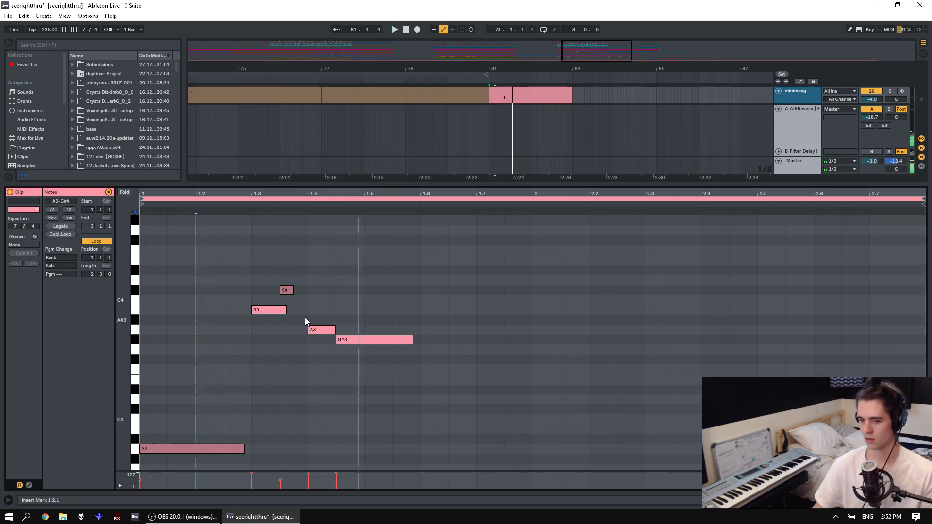
Try the G#3 note at 1.4.3 on A#2 and A2, playing the phrase after each change.
drag(354, 338, 346, 444)
click(244, 359)
key(space)
key(space)
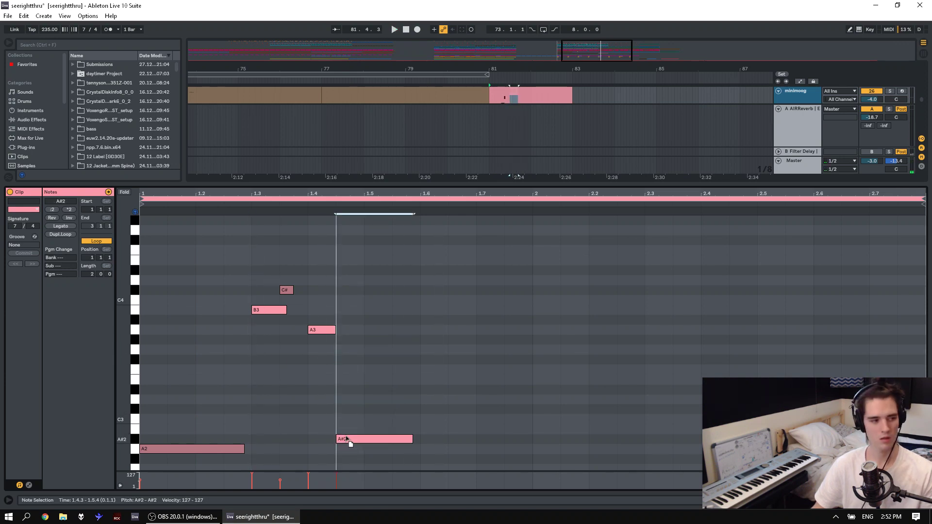
drag(346, 439, 348, 448)
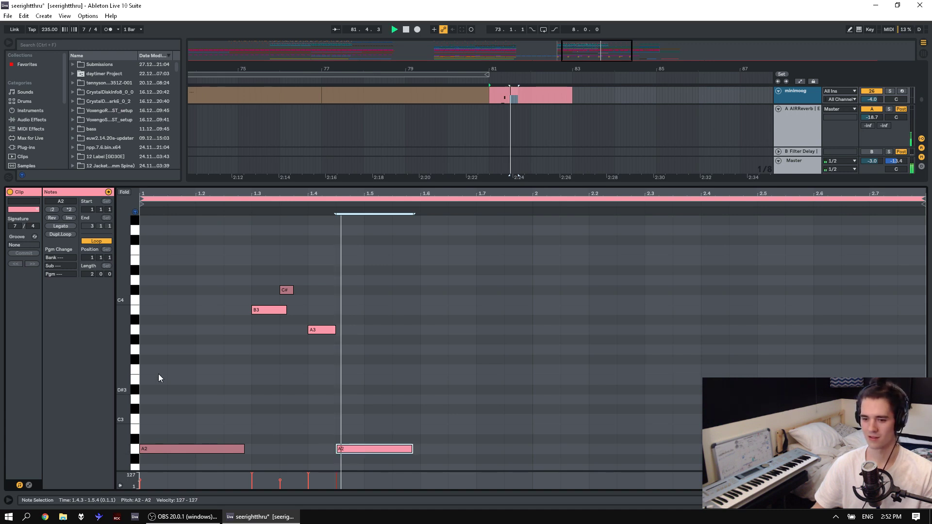
click(160, 388)
key(space)
key(space)
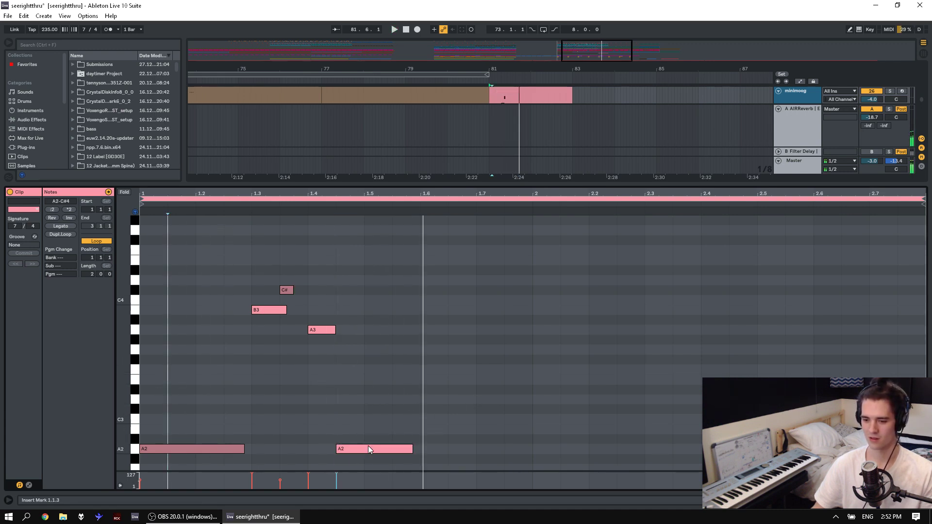
Raise the A2 note at 1.4.3 to E3 and play the phrase from 1.3.1.
drag(368, 445, 369, 388)
click(243, 377)
key(space)
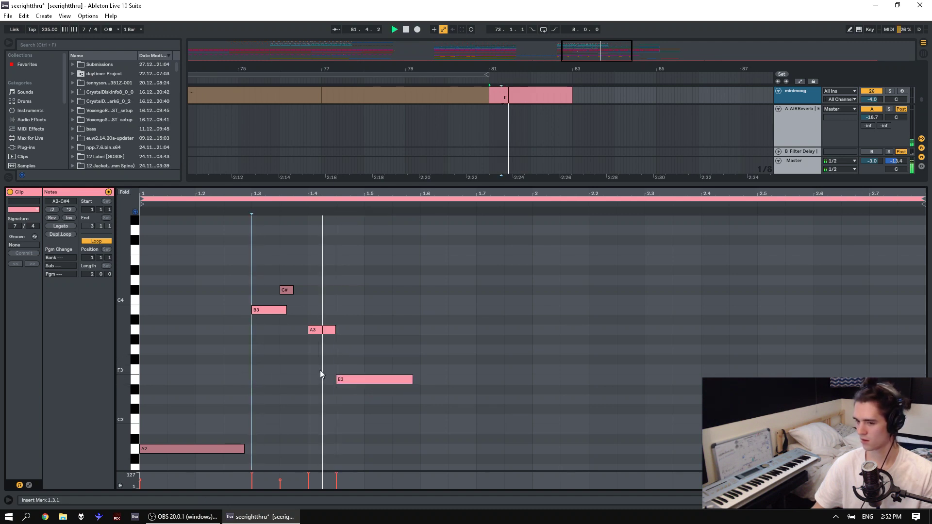
key(space)
Try a B3 note from 1.6.1 to 1.7.3, remove it and replay the phrase.
double_click(453, 330)
drag(454, 330, 427, 314)
click(172, 354)
key(space)
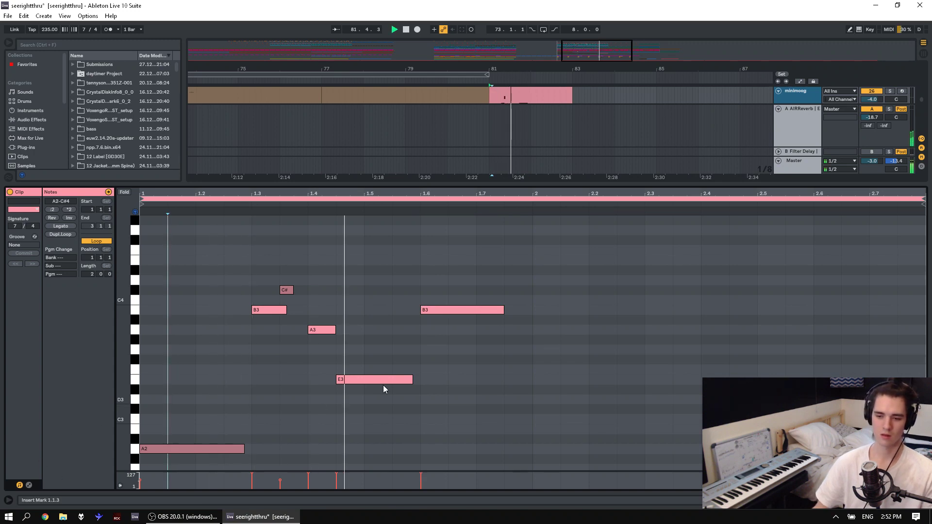
click(427, 310)
key(Delete)
click(279, 366)
key(space)
key(space)
key(space)
Show the clip's Pitch Bend envelope, draw a dip to about -3064 over the E3 note and play it.
click(29, 484)
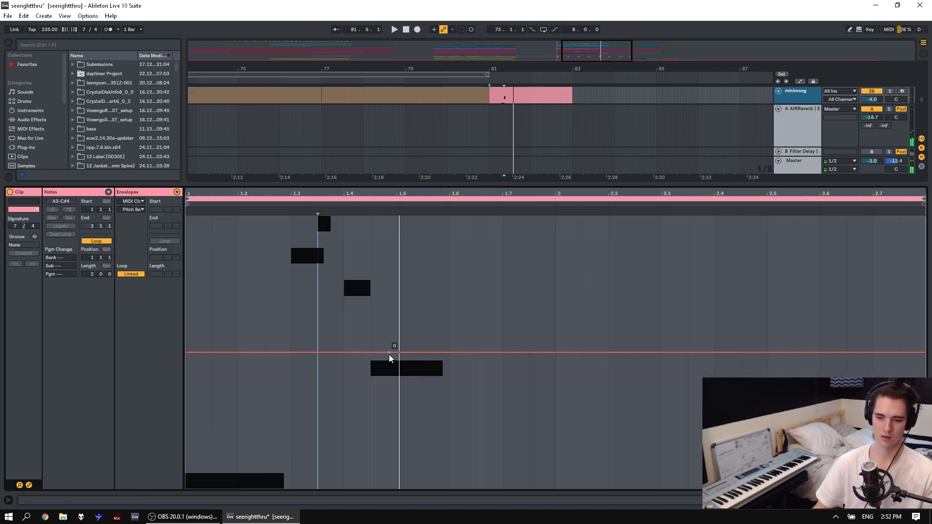
drag(414, 353, 411, 405)
click(304, 434)
click(324, 433)
key(space)
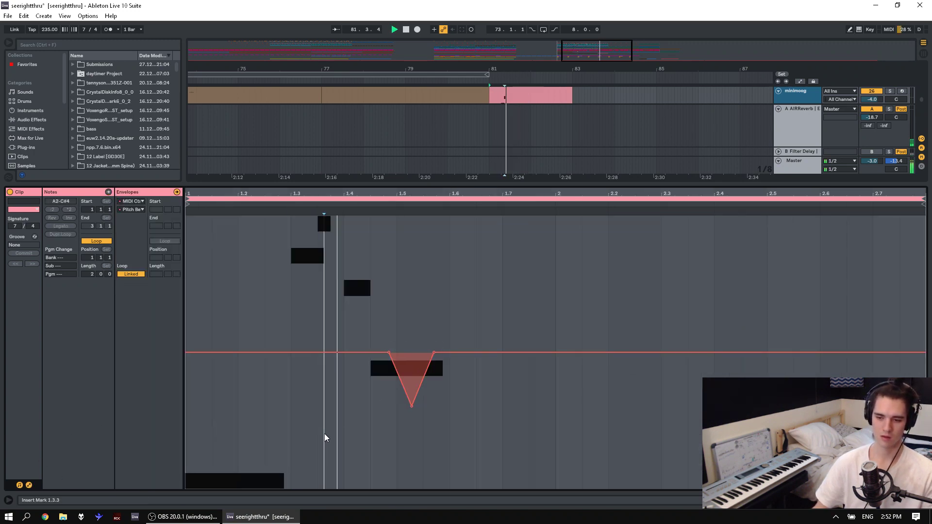
key(space)
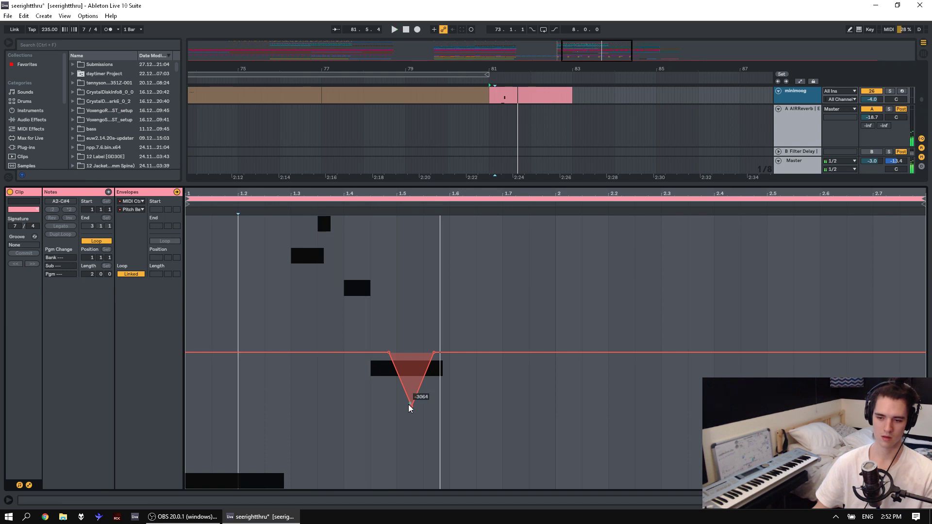
Pull the dip's end point back in line with its lowest point, raise that point into an upward peak and play it.
drag(434, 353, 411, 353)
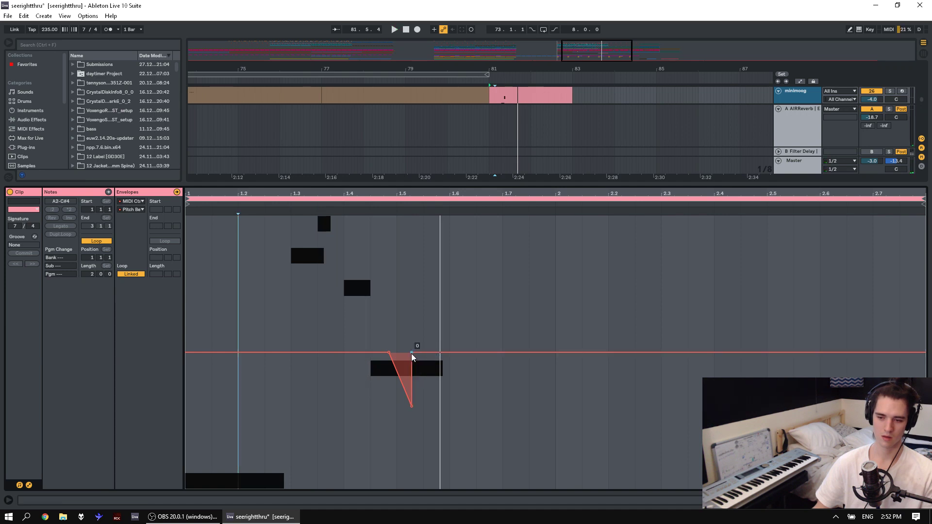
click(339, 384)
drag(411, 406, 401, 270)
key(space)
key(space)
key(space)
key(space)
Cut the pitch bend peak, paste it at 1.5.1 near the end of the E3 note and play from 1.3.3.
drag(376, 394, 444, 399)
key(ctrl+x)
click(400, 401)
key(ctrl+v)
click(320, 417)
key(space)
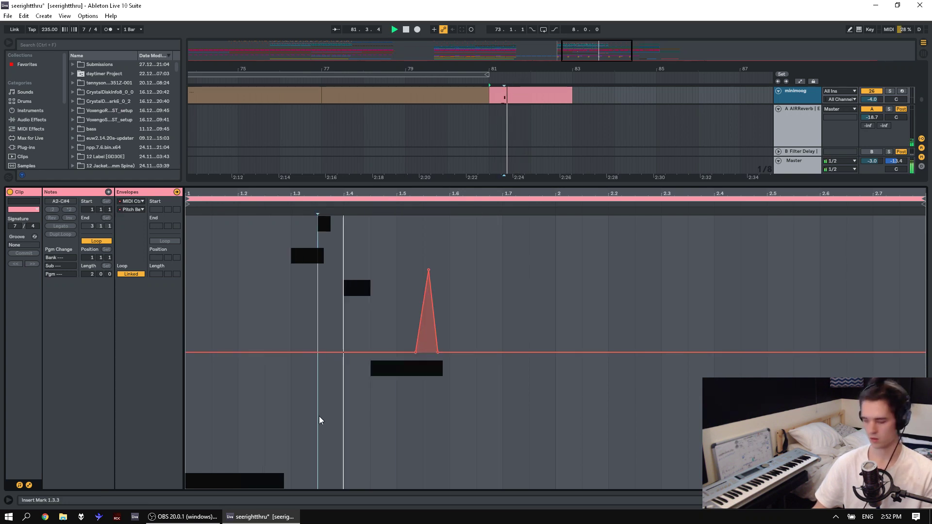
Return to the clip's note editor and play the phrase from 1.2.1.
click(29, 485)
key(space)
click(318, 332)
click(196, 324)
key(space)
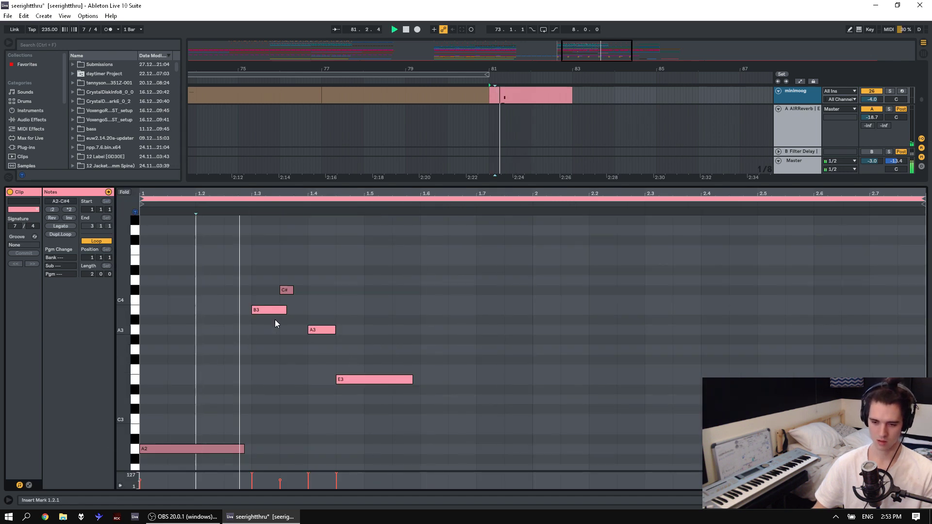
key(space)
Move the B3 note at 1.3.1 down to C#3 and play the phrase.
click(286, 289)
click(264, 316)
click(266, 310)
mouse_move(266, 310)
mouse_down()
mouse_move(267, 420)
mouse_move(267, 406)
mouse_up()
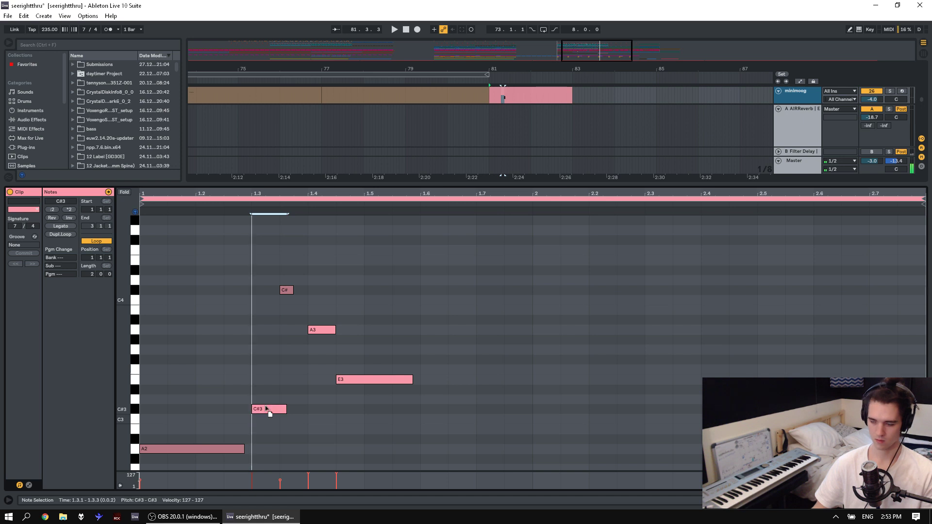
click(212, 402)
key(space)
key(space)
Lengthen the C#4 note at 1.3.3 to just past 1.3.4 and play the phrase from 1.3.1.
mouse_move(291, 304)
mouse_down()
mouse_move(285, 277)
mouse_move(301, 290)
mouse_up()
click(257, 297)
key(space)
key(space)
click(241, 308)
key(space)
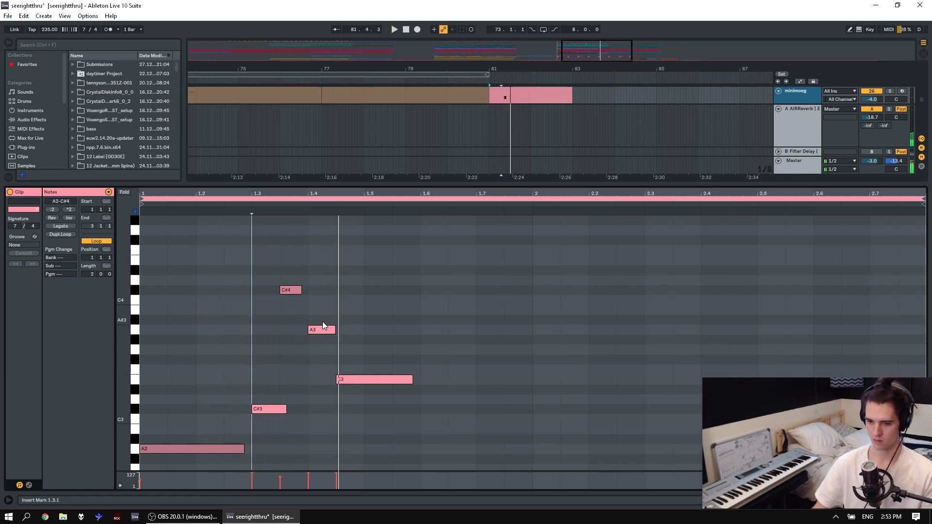
Try the A3 note at 1.4.1 an octave lower on A2 and play from 1.2.3.
drag(322, 331, 320, 281)
mouse_move(317, 417)
mouse_down()
mouse_move(316, 468)
mouse_move(316, 406)
mouse_up()
click(222, 420)
key(space)
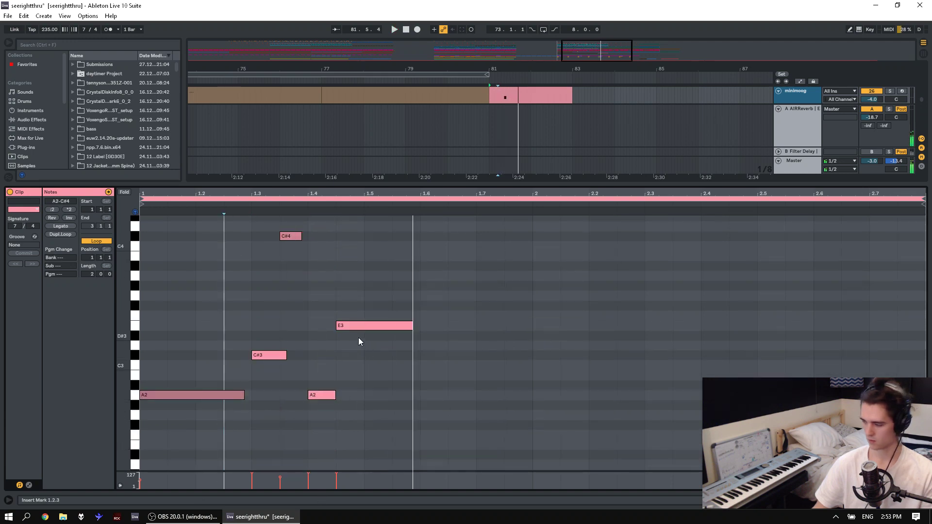
key(space)
Add a G#3 note from 1.6.3 to 1.7.3 and play the phrase from 1.4.3.
click(427, 306)
drag(426, 306, 492, 289)
click(338, 292)
key(space)
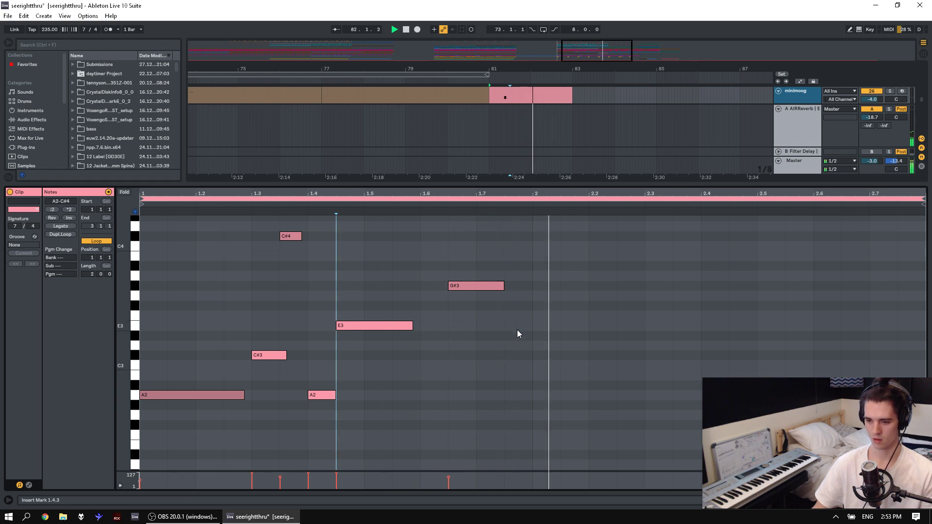
key(space)
Add an E3 note from 1.7.3 to 2.1.1 and a long C#2 note from 2.1.1 to 2.3.3, and play from 1.6.1.
double_click(517, 328)
drag(516, 325, 515, 291)
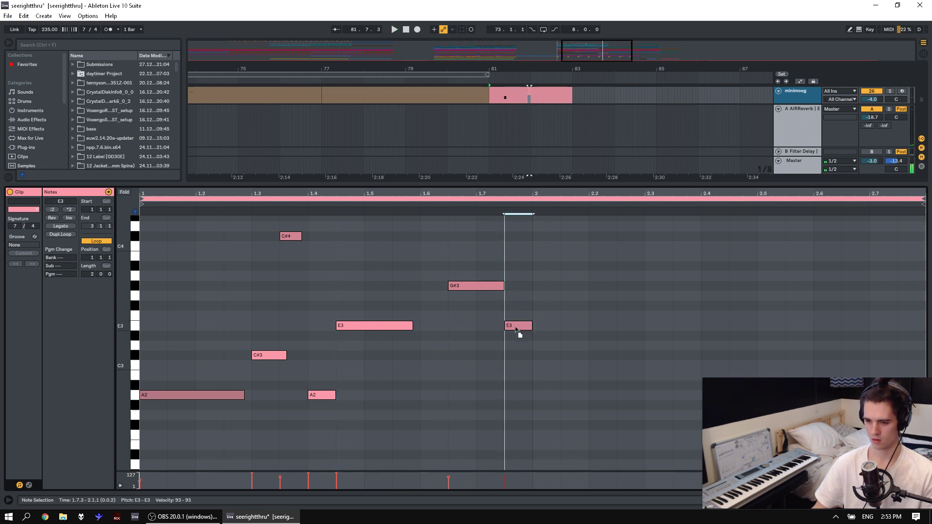
double_click(546, 383)
drag(560, 385, 672, 383)
drag(572, 387, 574, 469)
click(427, 410)
key(space)
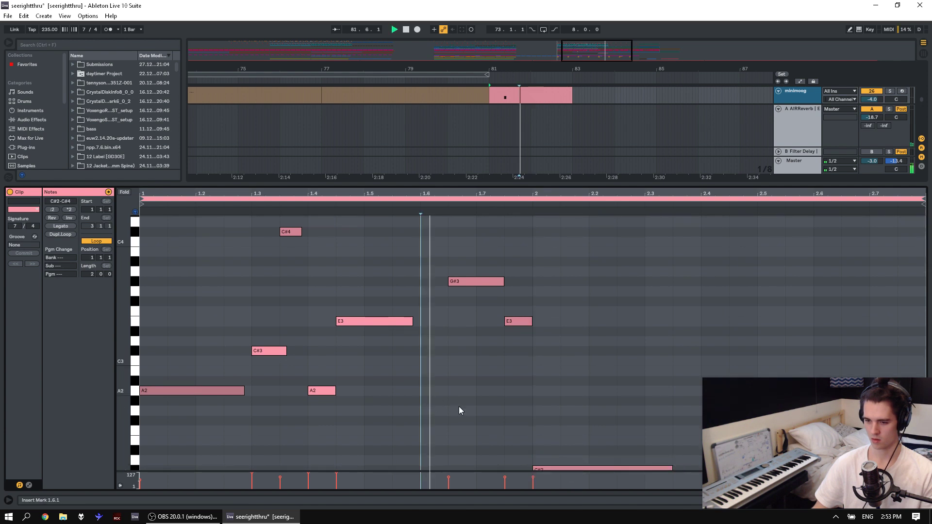
scroll(461, 403, down, 2)
key(space)
Raise the long C#2 note at 2.1.1 to E2 and play it from 1.6.1.
drag(555, 420, 561, 395)
click(414, 400)
key(space)
scroll(487, 404, down, 1)
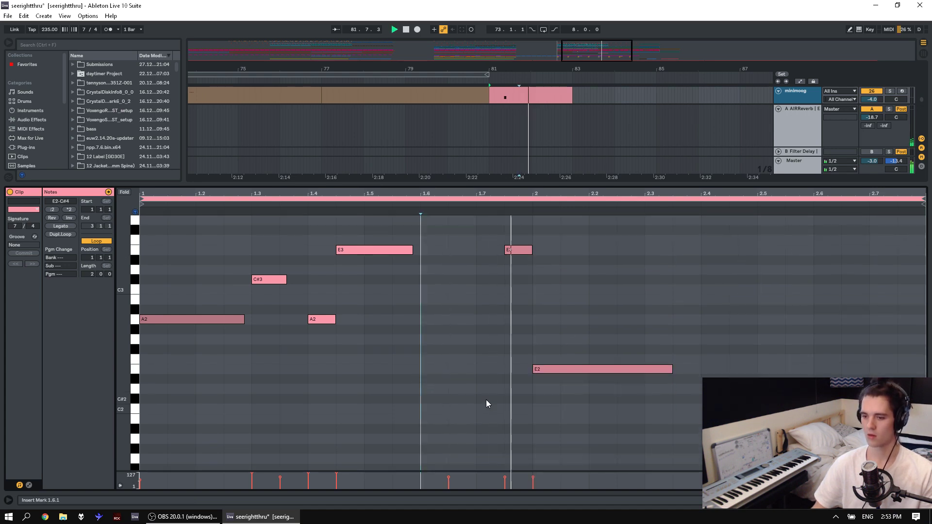
scroll(485, 399, up, 2)
click(391, 413)
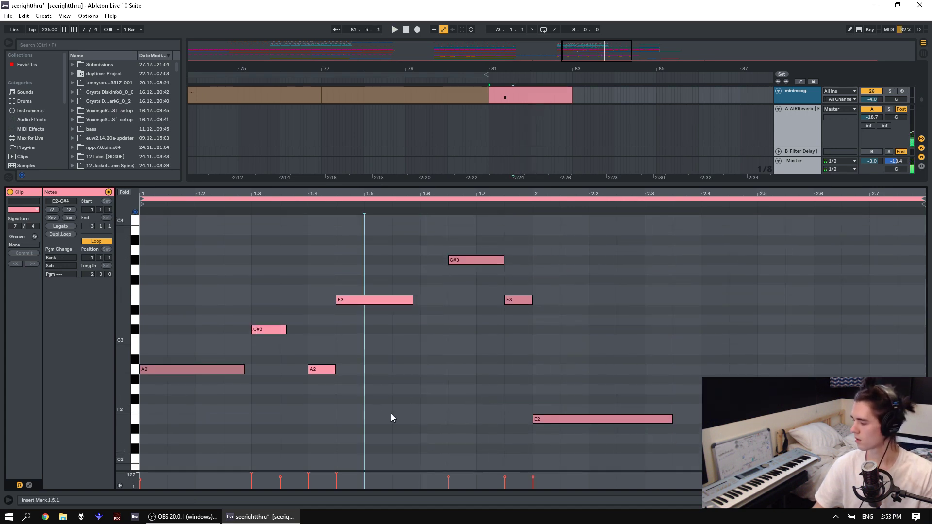
Audition the bass line from near the clip's start and again from 1.2.1.
click(161, 270)
key(space)
key(space)
click(200, 307)
key(space)
key(space)
key(space)
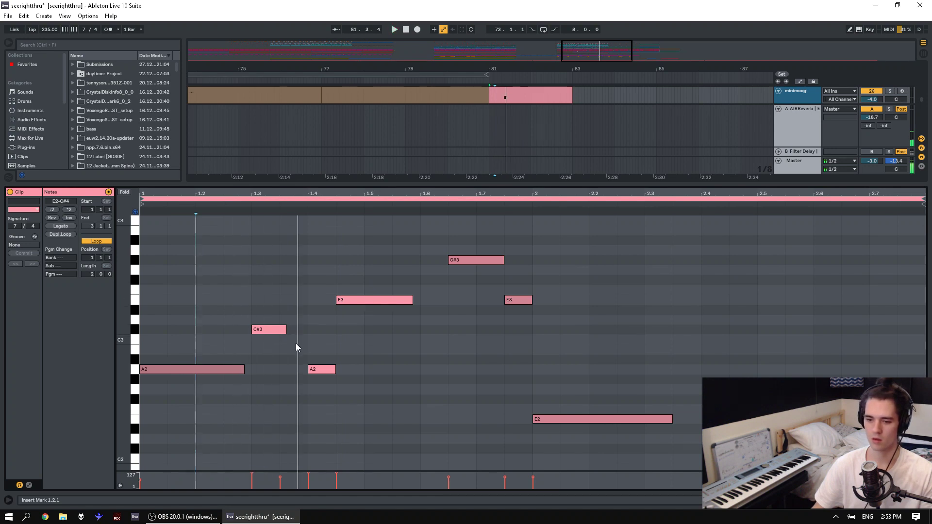
key(space)
Delete the A2 note at 1.4.1, lengthen the C#3 note to almost 1.4.1 and play from the clip's start.
double_click(311, 370)
click(168, 340)
key(space)
key(space)
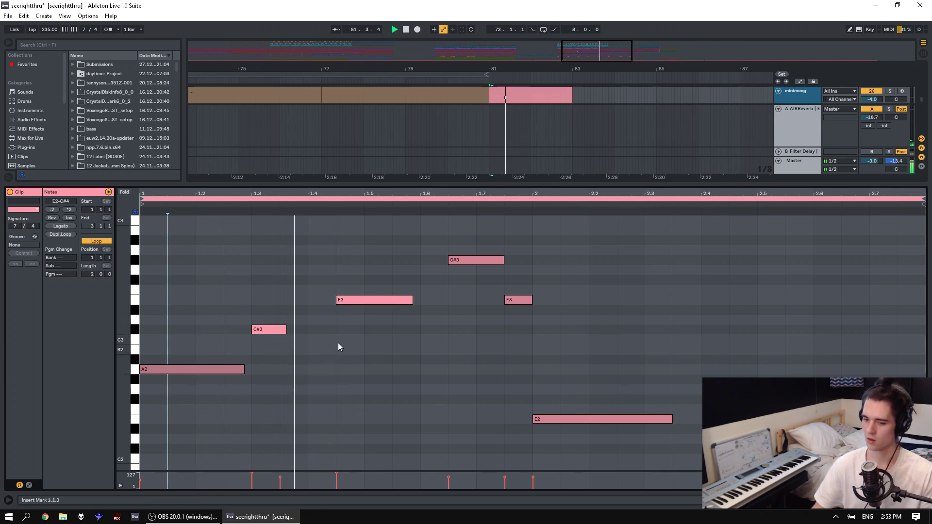
drag(287, 329, 306, 329)
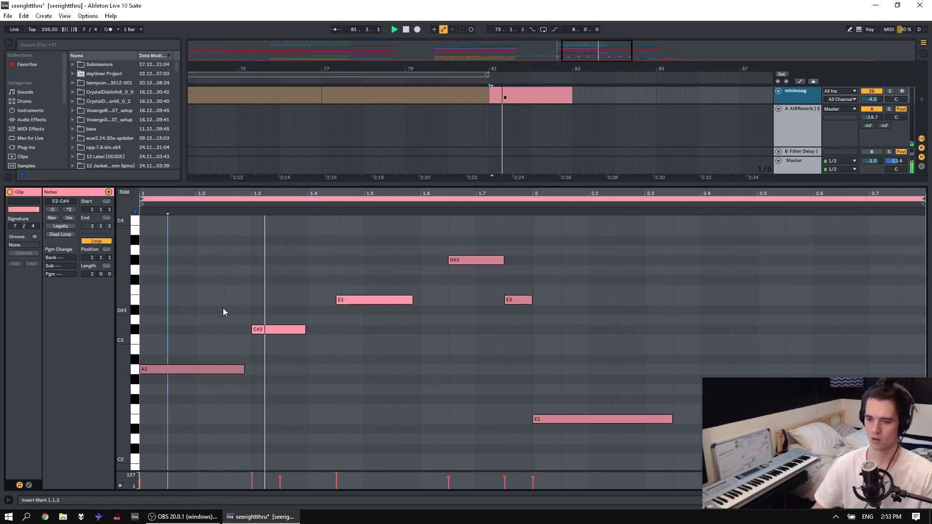
click(148, 322)
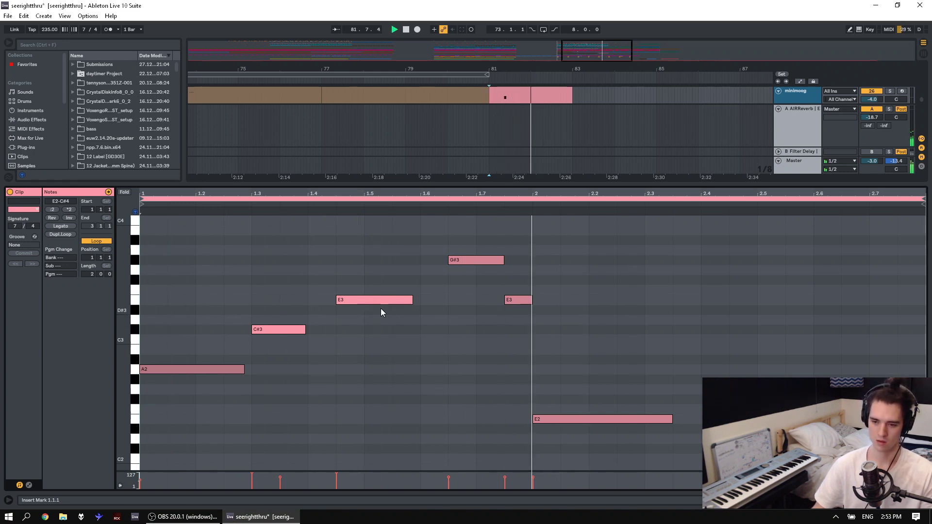
Raise the E3 note at 1.4.3 to A3, and play the line from 1.2.3 and from 1.7.3.
drag(376, 299, 371, 249)
click(225, 258)
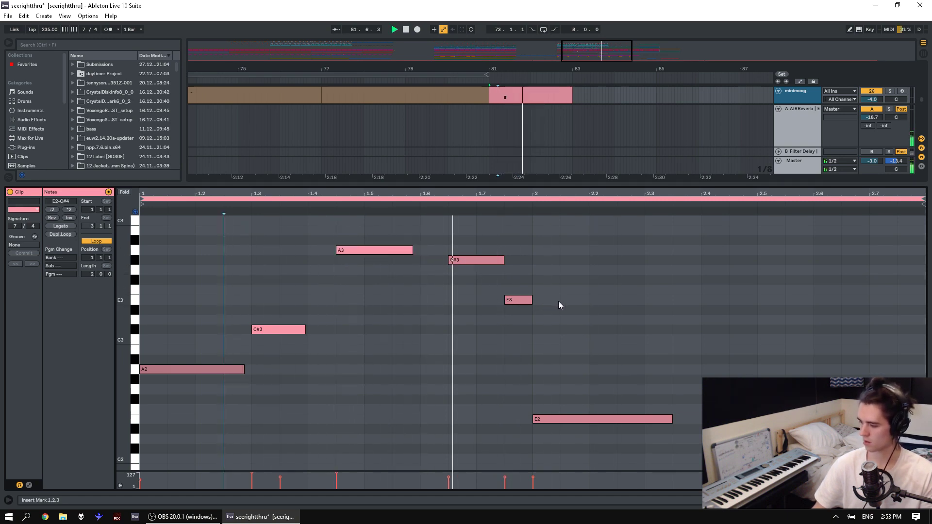
click(575, 418)
click(499, 421)
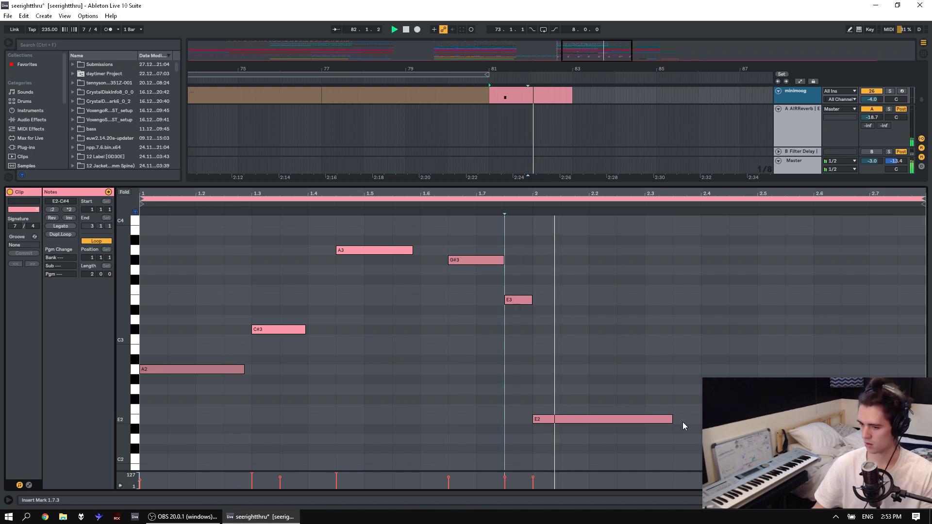
Shorten the E2 note at 2.1.1, add short F#2, E3 and D#4 notes at 2.1.3, 2.2.1 and 2.2.3, and play from 1.7.3.
drag(672, 419, 572, 402)
drag(573, 402, 628, 217)
click(513, 281)
key(space)
scroll(606, 306, up, 1)
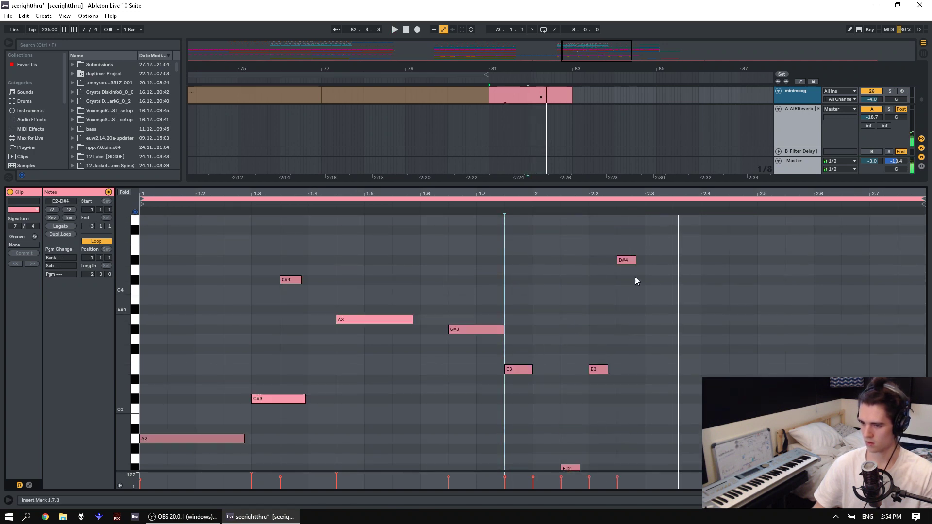
Replay the ending and add a B3 note from 2.3.1 to 2.4.3.
key(space)
key(space)
click(648, 281)
key(space)
drag(648, 297, 727, 299)
double_click(666, 299)
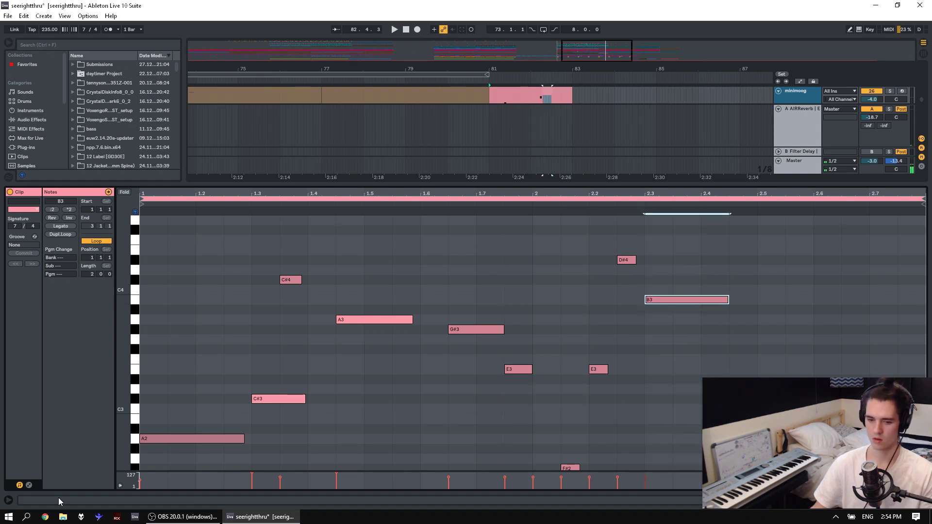
Try a rising pitch bend from 2.3.1 to 2.4.1 in the minimoog clip's envelope and play the ending.
click(28, 485)
click(679, 352)
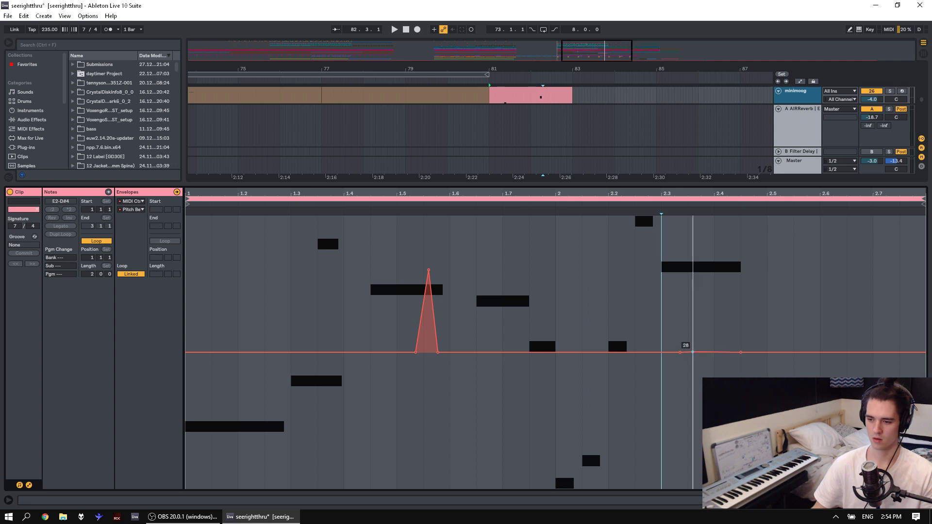
mouse_move(693, 352)
mouse_down()
mouse_move(714, 333)
mouse_move(767, 329)
mouse_move(714, 328)
mouse_up()
click(766, 330)
key(space)
key(space)
key(space)
key(space)
key(space)
key(space)
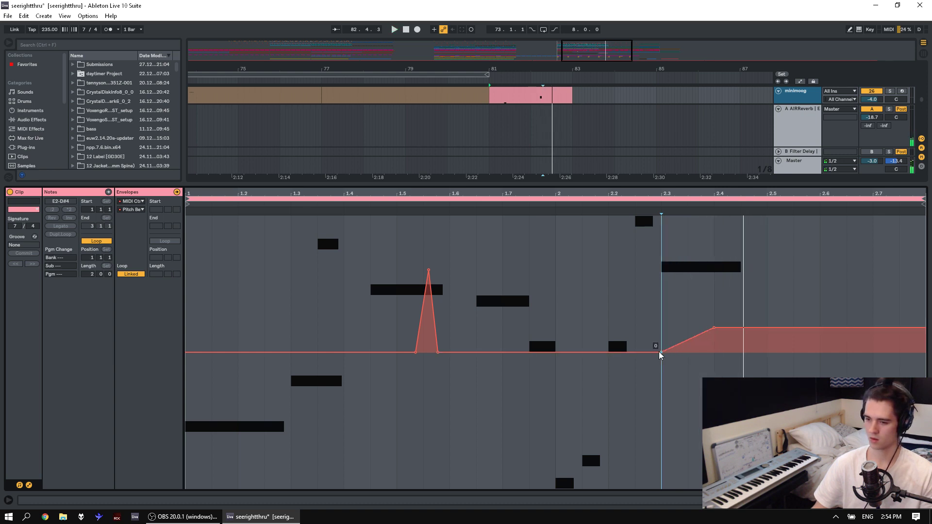
click(576, 330)
key(space)
key(space)
Draw a downward pitch bend on the B3 note from just after 2.3.1, resetting to 0 at 2.4.3, and play from 2.2.1.
click(713, 328)
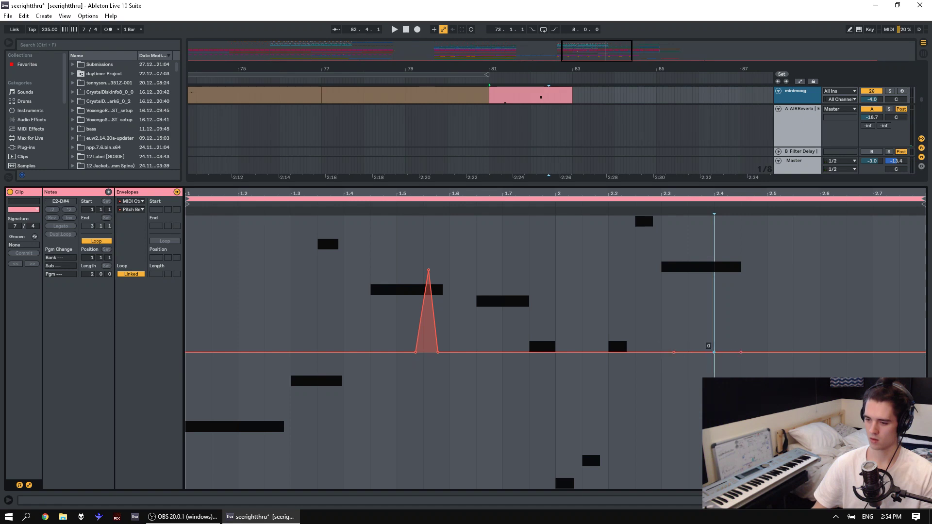
drag(713, 353, 740, 402)
key(space)
key(ctrl+z)
click(741, 353)
drag(714, 353, 740, 395)
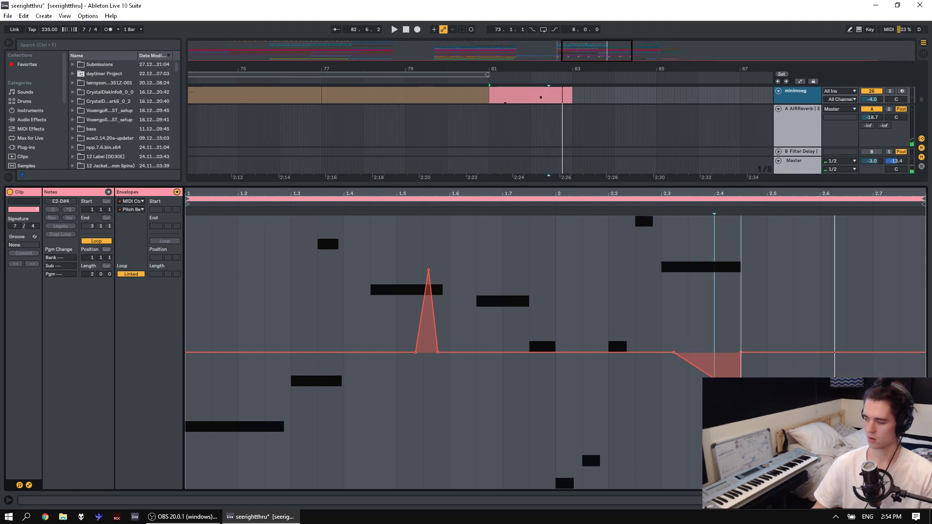
click(612, 392)
key(space)
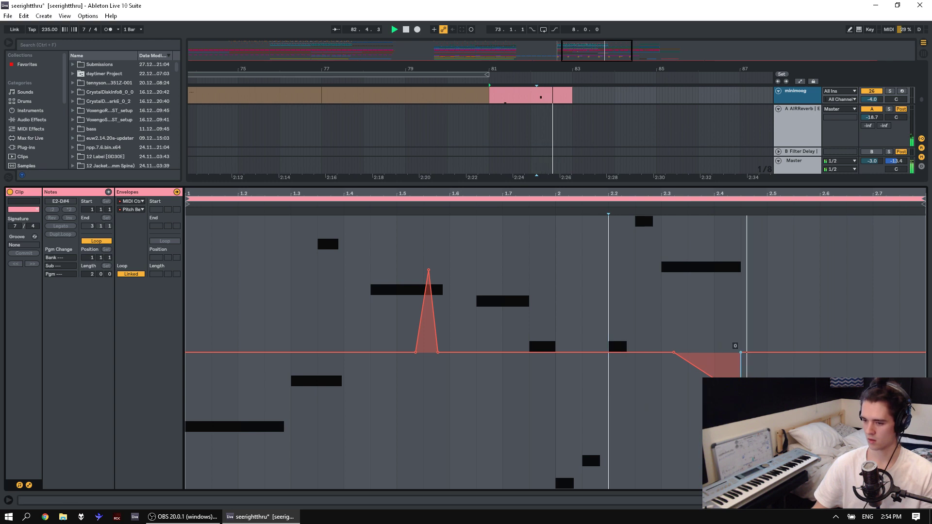
key(space)
key(space)
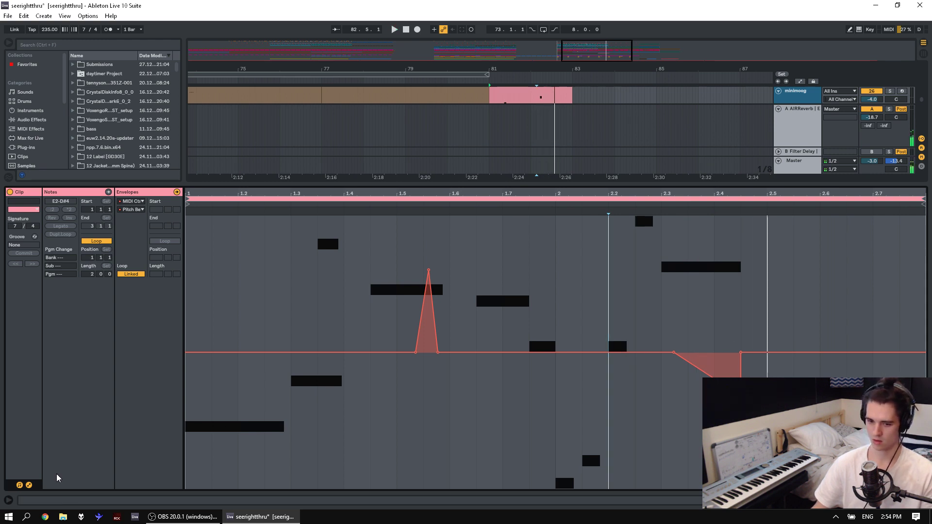
Return to the clip's notes, add an F#3 note from 2.4.3 to 2.7.3 and play the ending.
click(29, 485)
click(689, 299)
double_click(742, 339)
drag(756, 340, 898, 340)
click(641, 368)
key(space)
drag(756, 342, 755, 350)
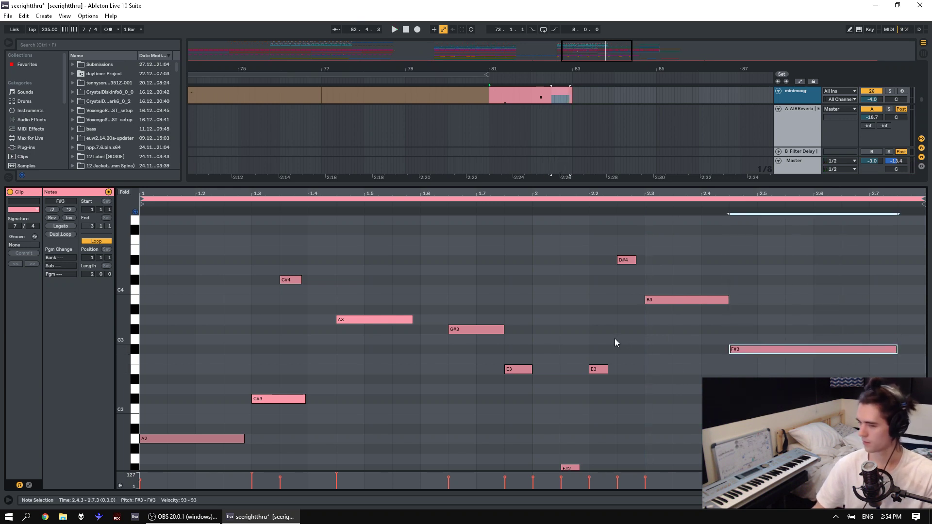
Play the bass line from 1.7.1 and from the clip's start.
click(476, 294)
key(space)
click(147, 270)
key(space)
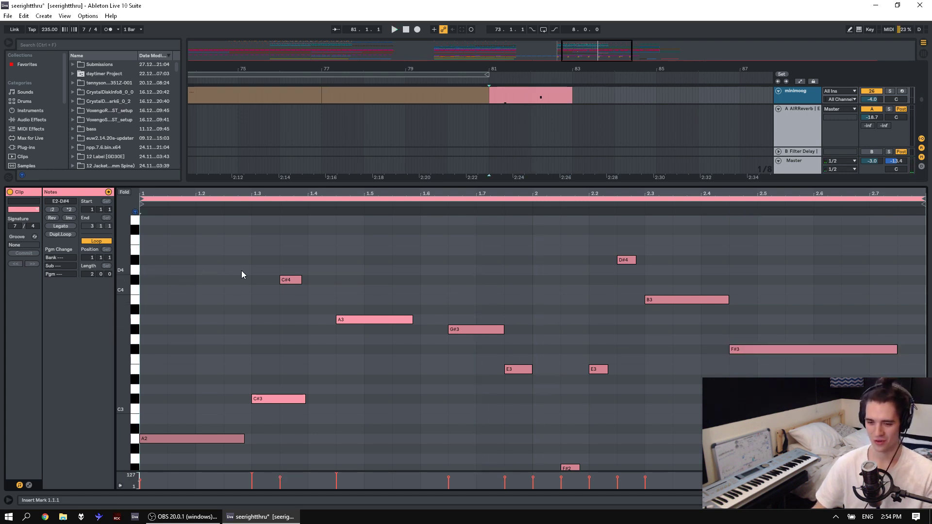
key(space)
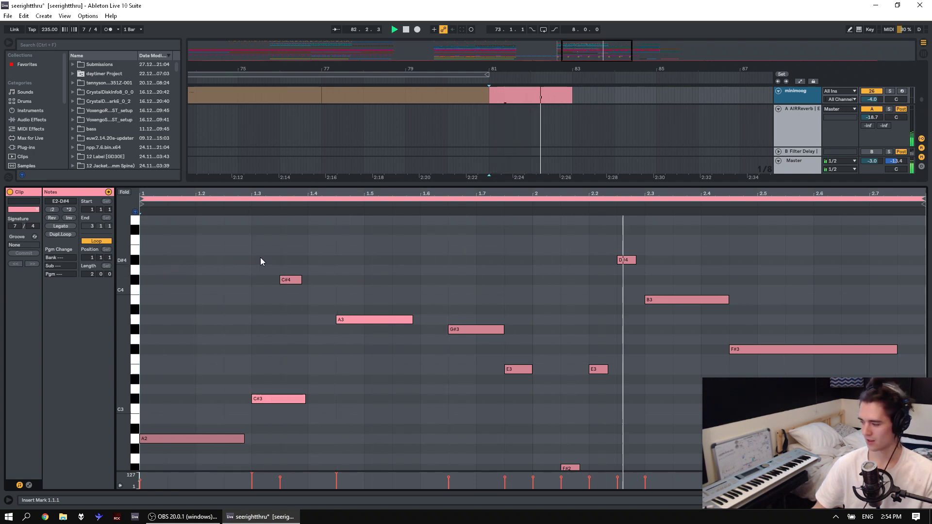
Play the minimoog clip from its beginning to listen through the melody.
click(686, 299)
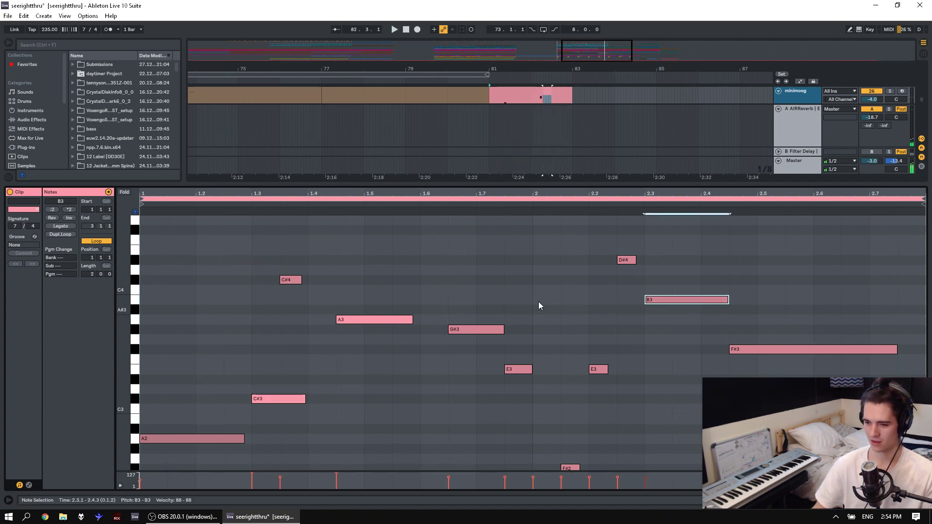
click(512, 305)
key(space)
key(space)
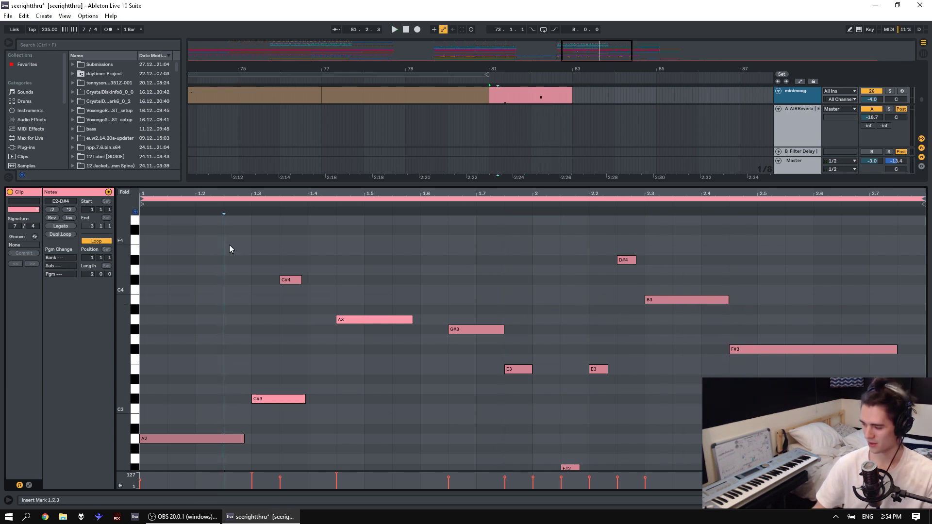
click(161, 273)
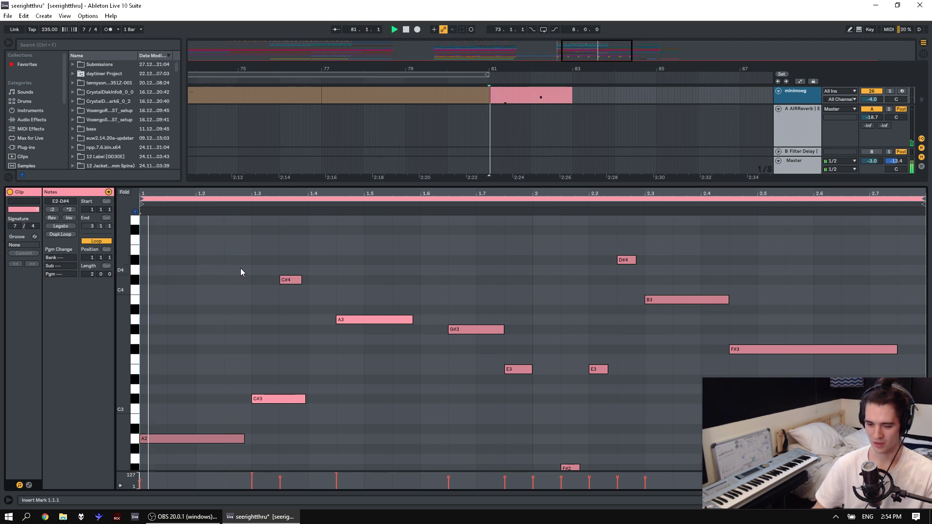
key(space)
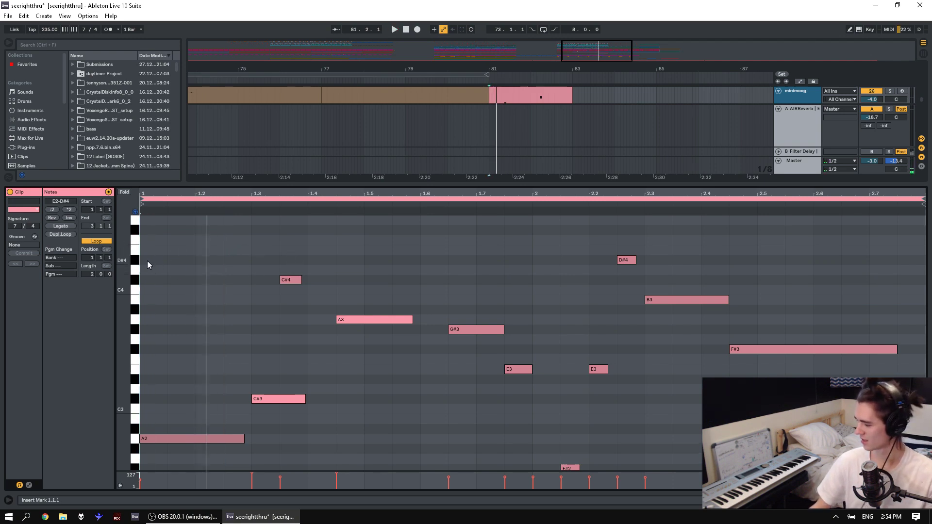
key(space)
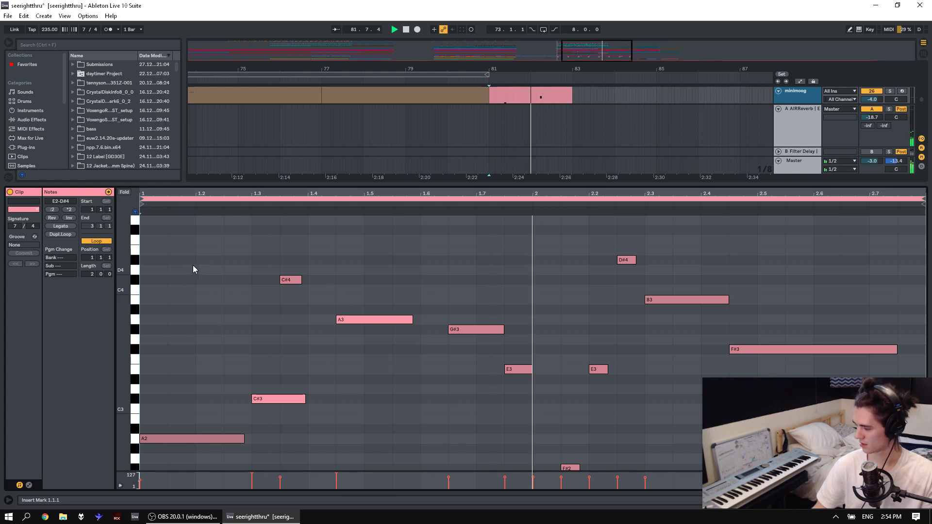
Lower the clip's last note from F#3 to D#3 and listen to the phrase ending.
click(676, 297)
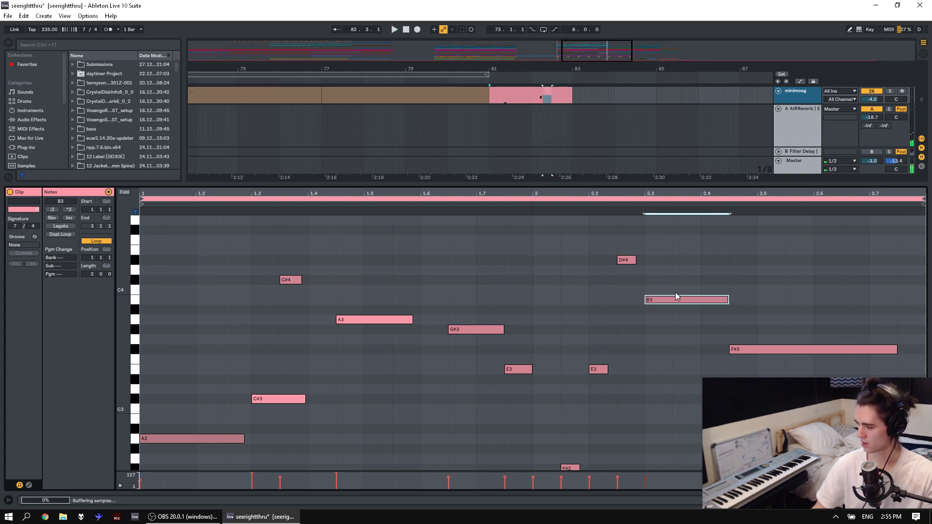
drag(764, 350, 754, 379)
click(652, 363)
key(space)
key(space)
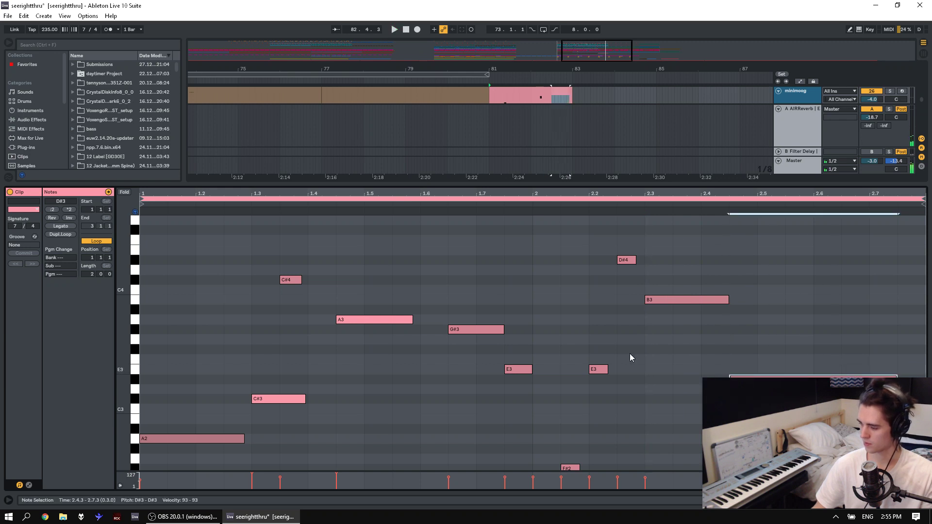
click(622, 354)
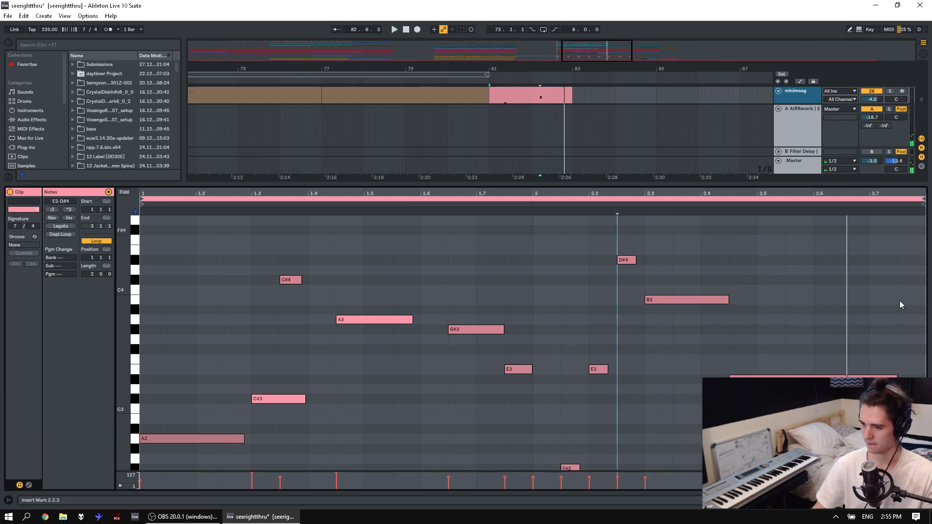
Shorten the D#3 note to end at 2.6, add a B2 note from there to the clip's end, and play it from 2.2.3.
drag(896, 376, 813, 377)
drag(813, 413, 925, 418)
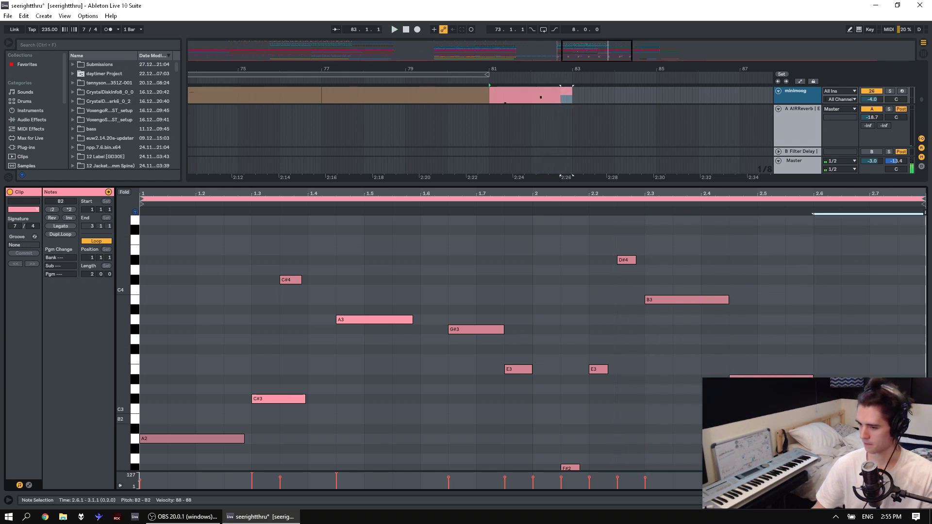
click(757, 429)
key(space)
click(869, 412)
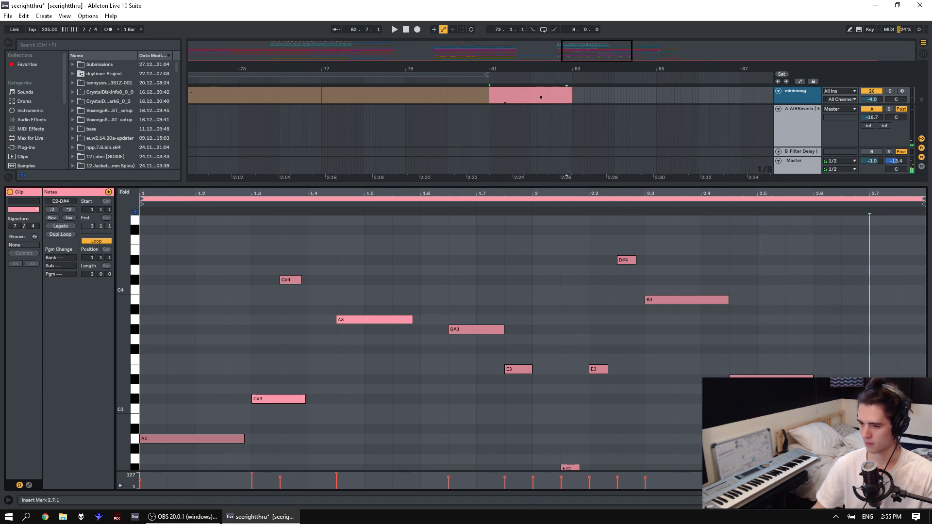
drag(699, 411, 684, 410)
click(607, 398)
key(space)
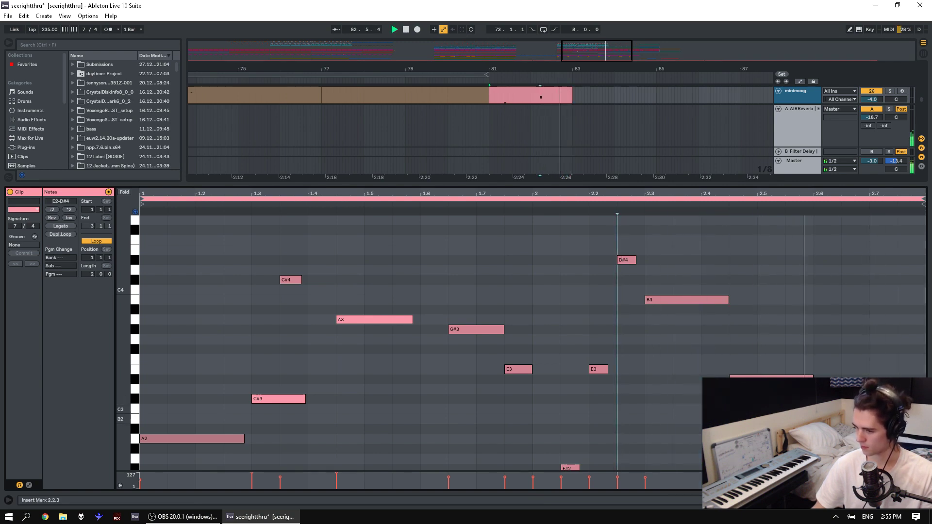
Shorten the B2 note to end at 2.7.3 and add a C#3 note from there to the clip's end.
key(space)
click(898, 413)
drag(897, 389, 897, 418)
double_click(912, 398)
Try the B2 note at 2.6 lowered to E2, and undo the move.
click(863, 418)
scroll(678, 403, down, 2)
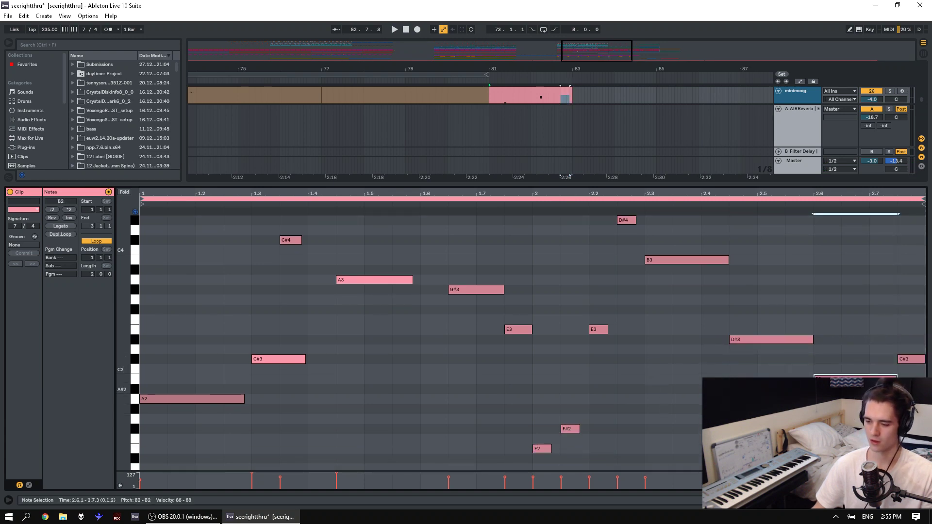
drag(855, 379, 855, 449)
scroll(855, 448, down, 3)
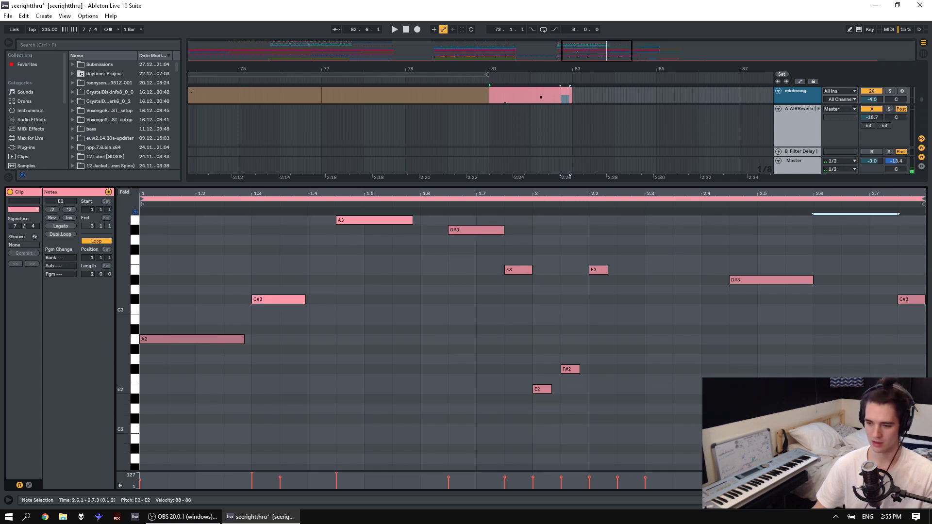
key(ctrl+z)
scroll(261, 332, up, 2)
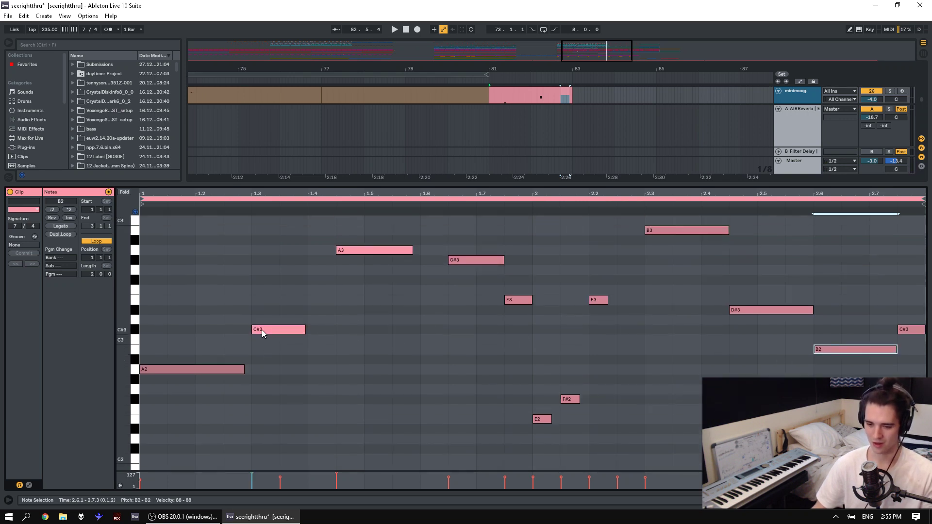
Lengthen the E2 note at 2.1 to end at 2.1.3 and play the passage from 1.6.3.
click(147, 339)
key(space)
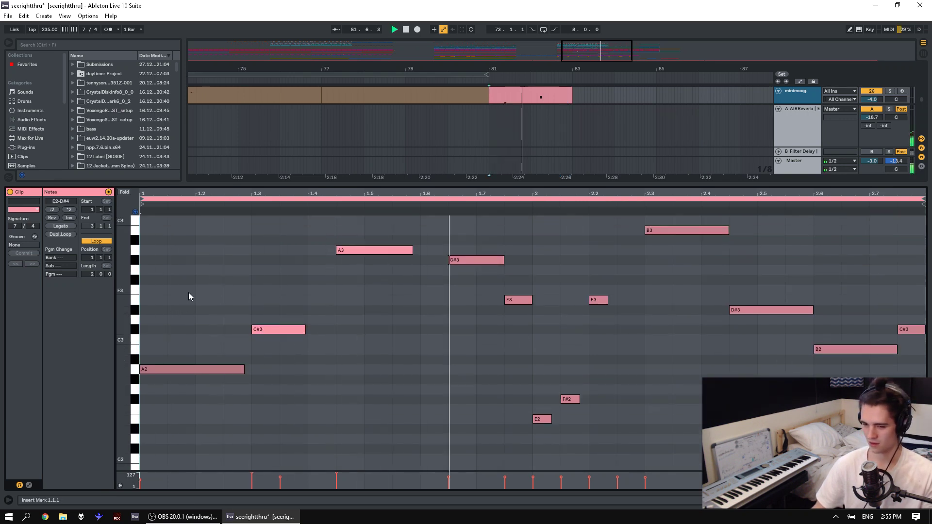
click(538, 419)
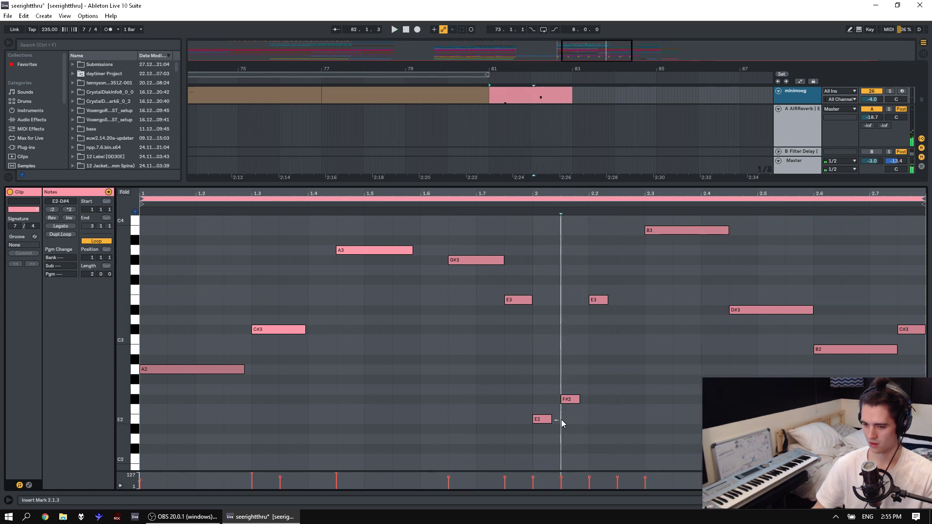
key(space)
drag(564, 419, 566, 418)
click(454, 404)
key(space)
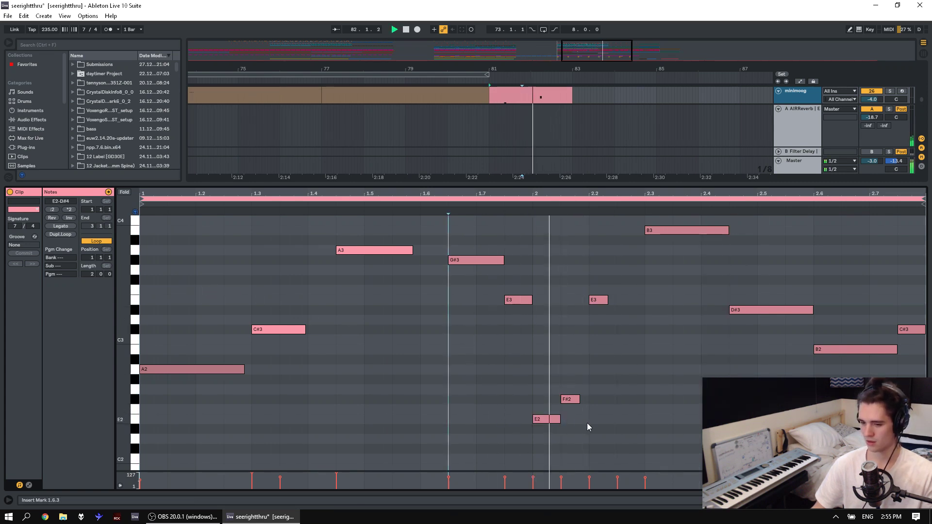
Play the passage from 1.7.3, and listen to the whole clip from its beginning.
key(space)
click(497, 406)
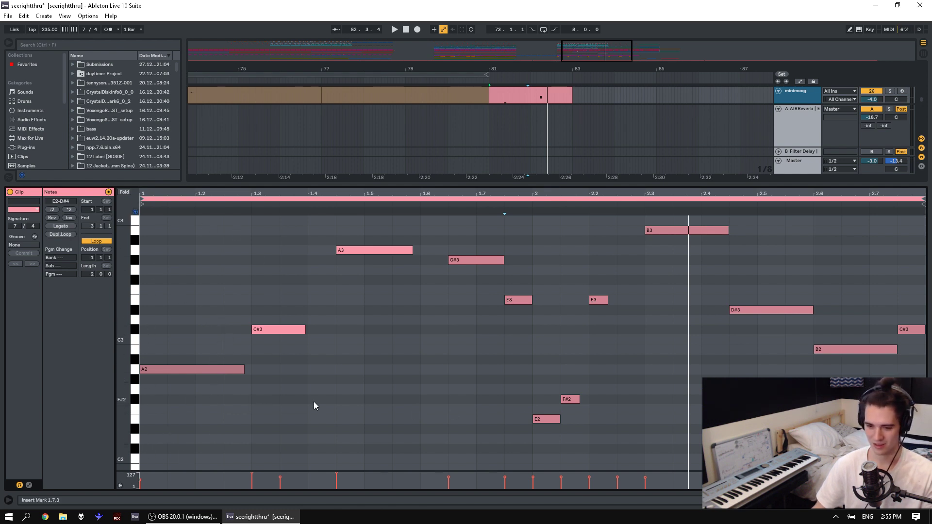
key(space)
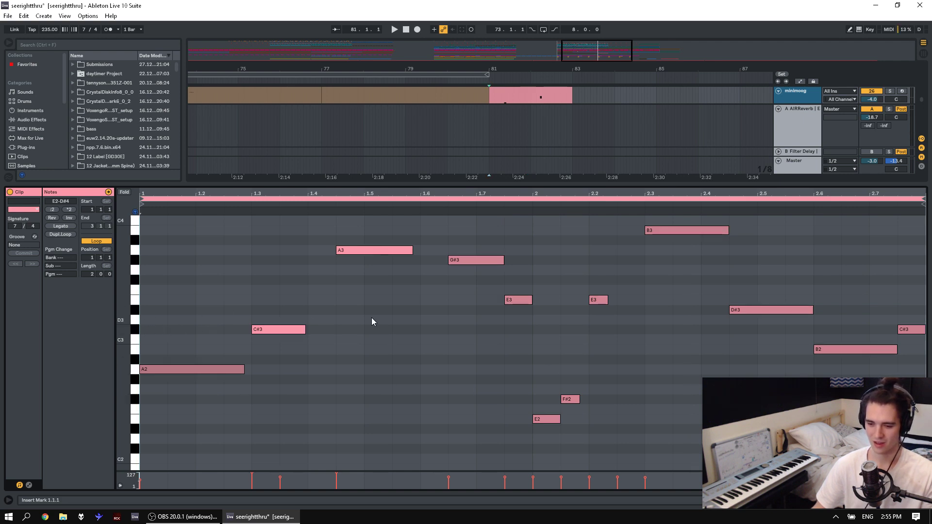
key(space)
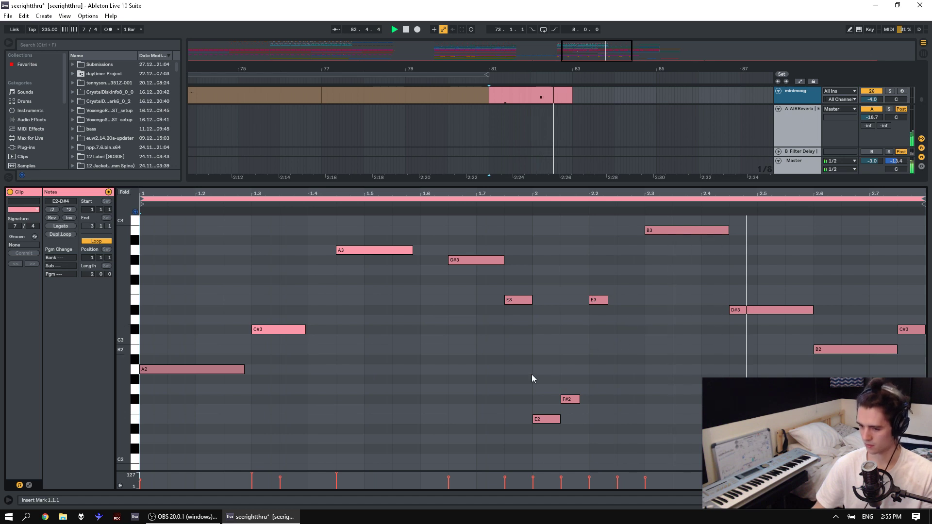
Delete the F#2 note at 2.1.3, extend the E2 note to 2.2, and listen from 1.7.3.
click(571, 400)
key(Delete)
click(556, 420)
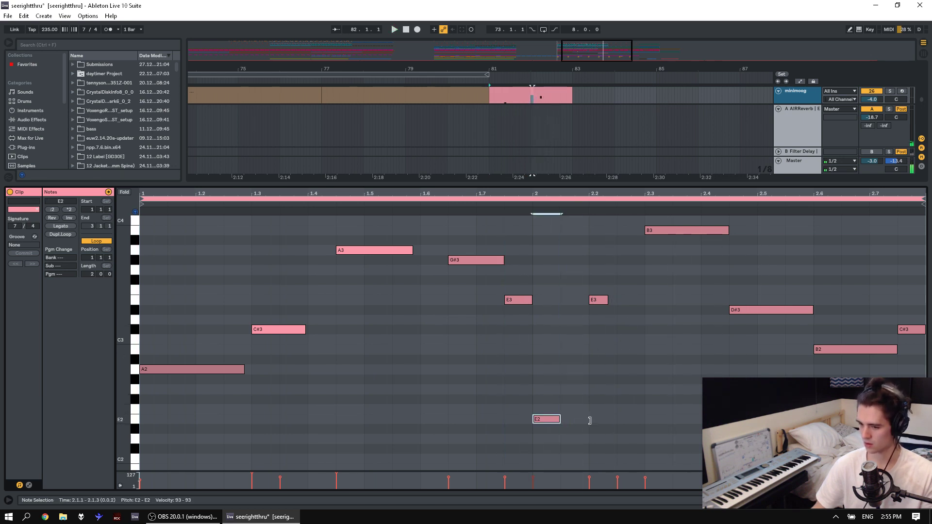
drag(589, 420, 588, 420)
click(505, 418)
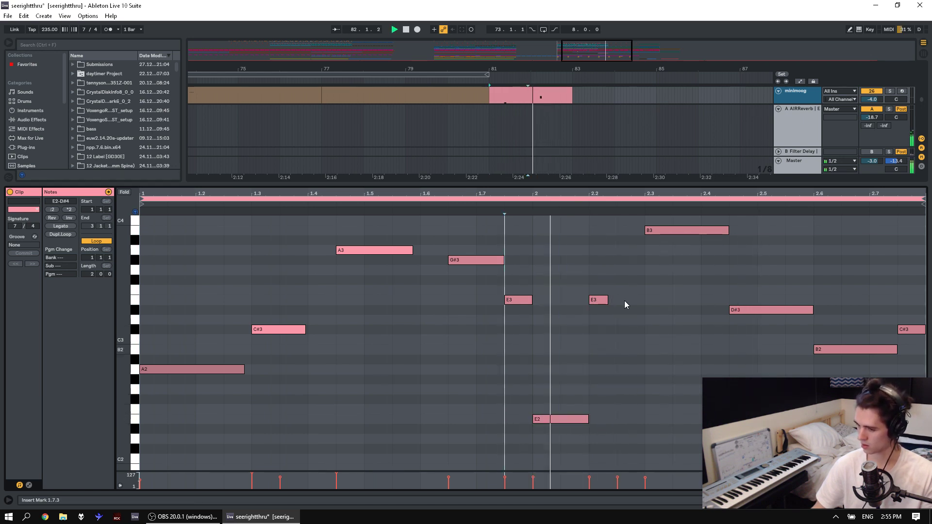
key(space)
Lengthen the E3 note at 2.2 to end at 2.2.3 and play it from 2.1.3.
drag(608, 300, 618, 299)
click(555, 303)
key(space)
scroll(676, 307, up, 2)
key(space)
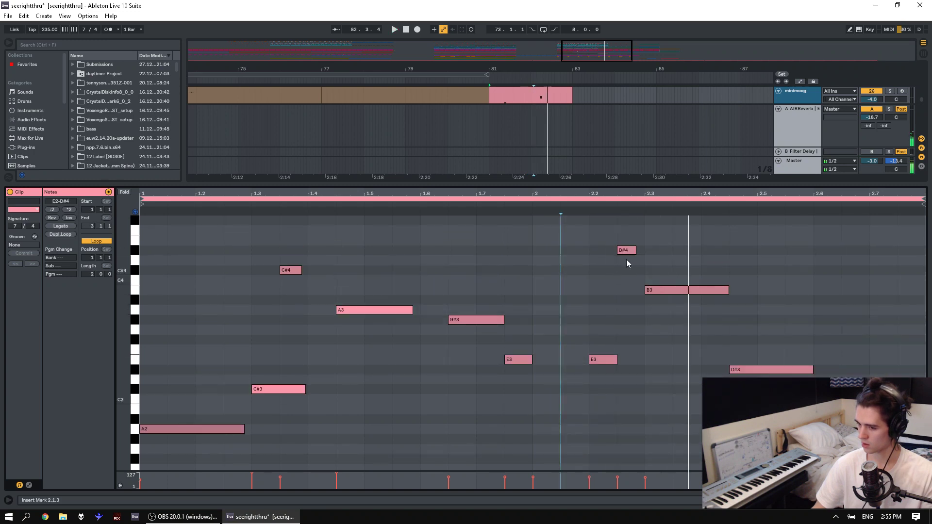
Delete the D#4 note at 2.2.3 and play the passage from 2.1.1.
double_click(626, 251)
click(538, 263)
key(space)
key(space)
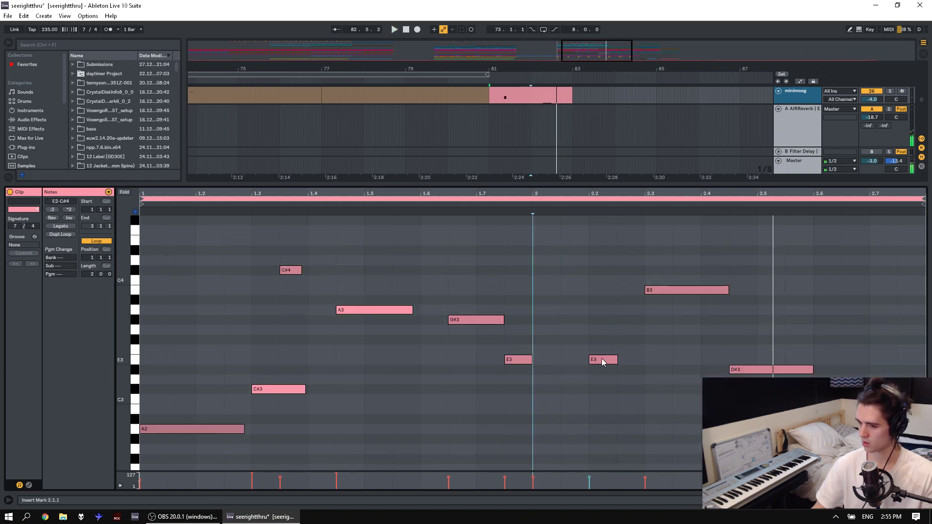
Move the E3 note at 2.2 up to D#4, trim it to a very short note, and listen from 1.7.3.
mouse_move(601, 359)
mouse_down()
mouse_move(602, 240)
mouse_move(603, 251)
mouse_move(636, 253)
mouse_up()
click(505, 265)
key(space)
click(527, 252)
key(space)
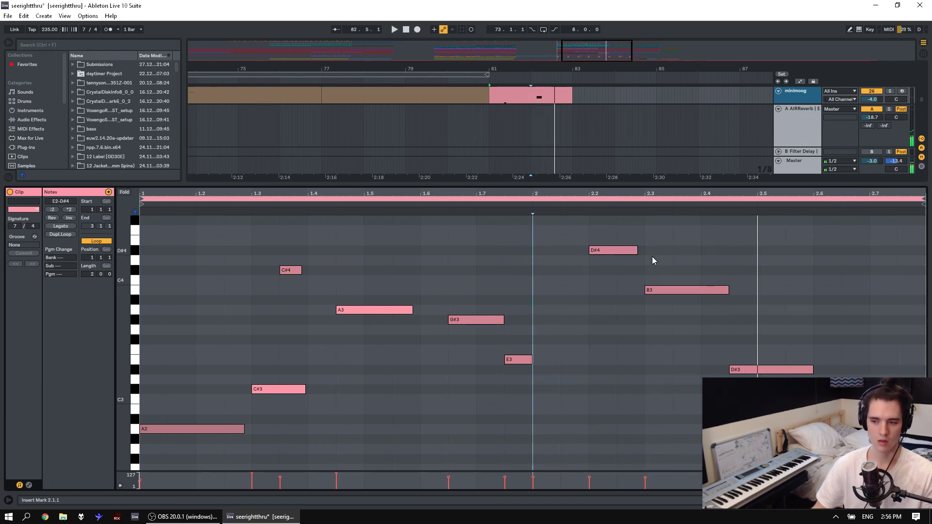
drag(636, 251, 600, 251)
click(495, 244)
key(space)
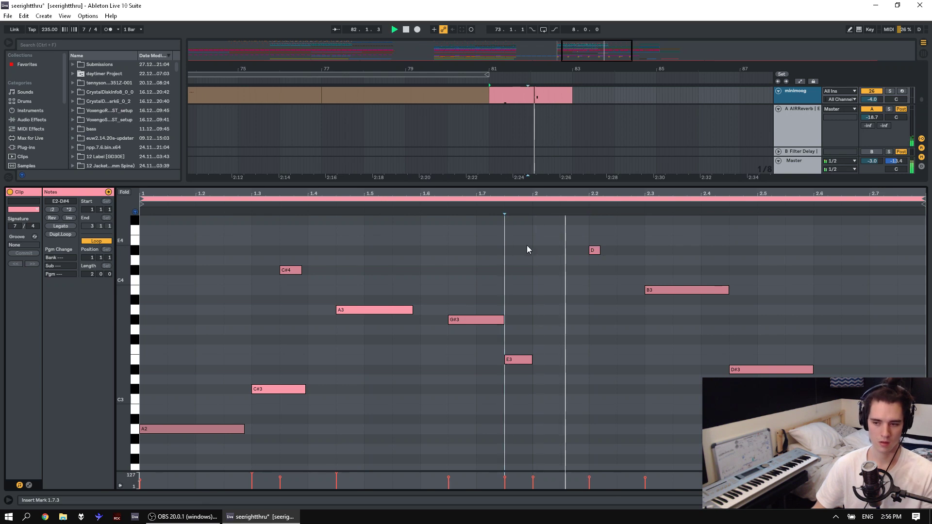
Draw a small upward pitch-bend peak over the D#3 note just after 2.5 and play it from 2.3.3.
click(768, 370)
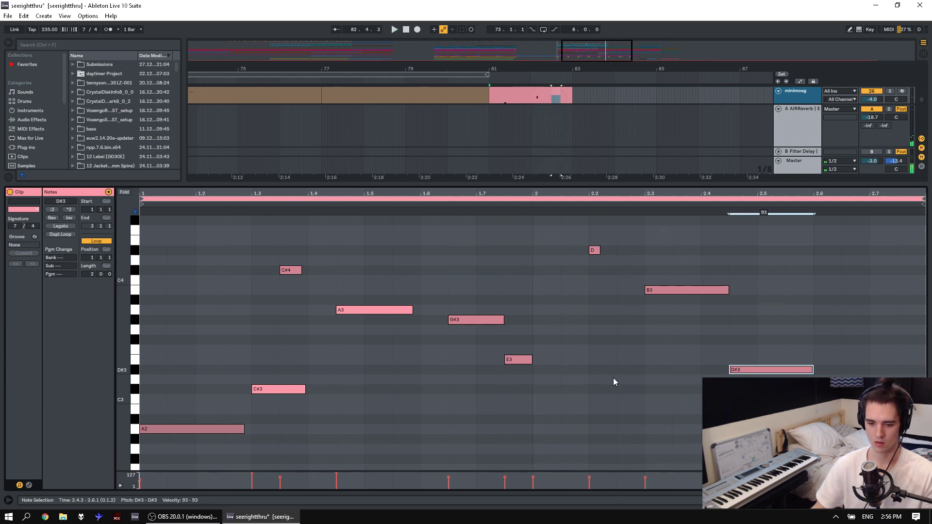
click(29, 485)
key(space)
click(757, 354)
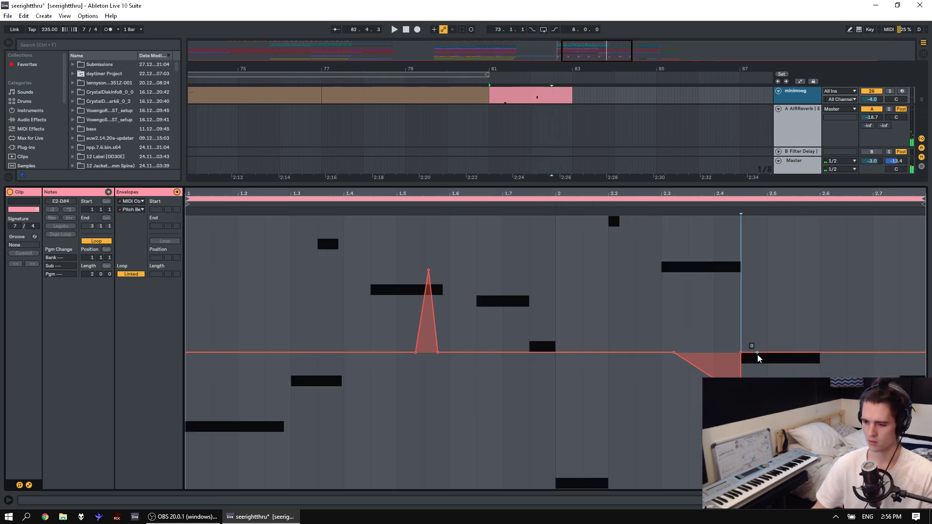
drag(781, 349, 782, 339)
click(682, 305)
key(space)
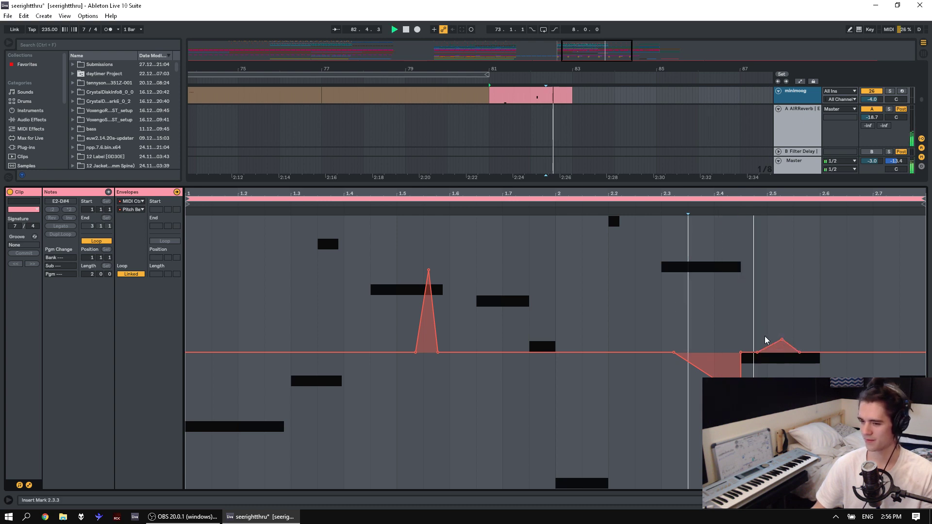
key(space)
key(space)
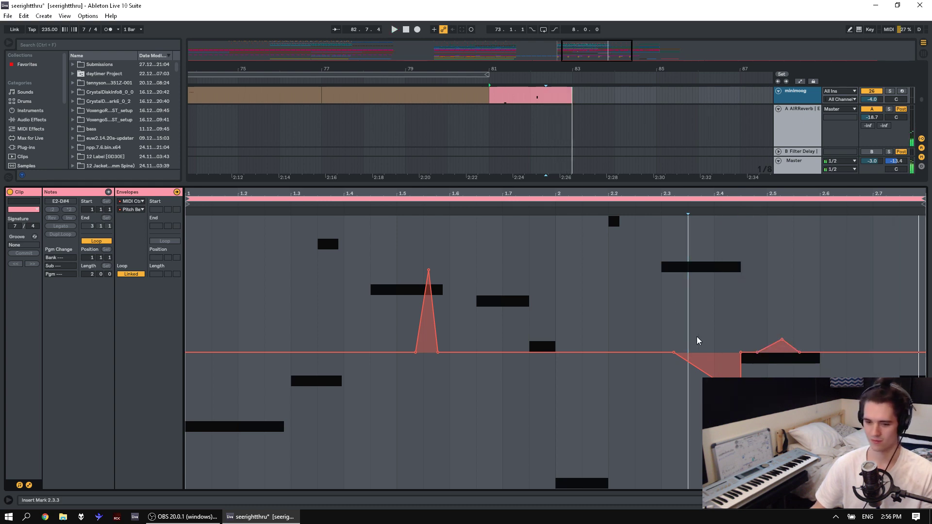
Return to the note editor, place a short B2 note at 2.6.3, and play the ending from 2.4.3.
click(29, 484)
key(space)
click(854, 409)
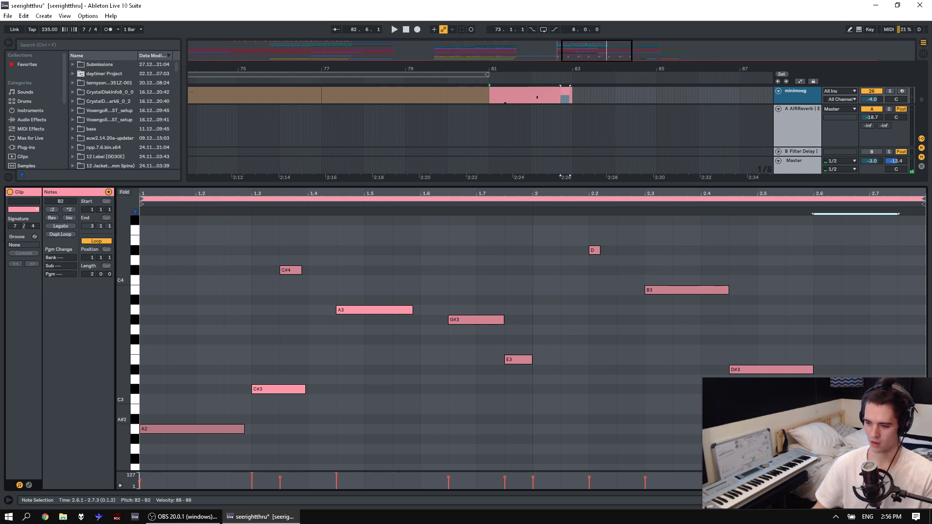
drag(841, 409, 837, 418)
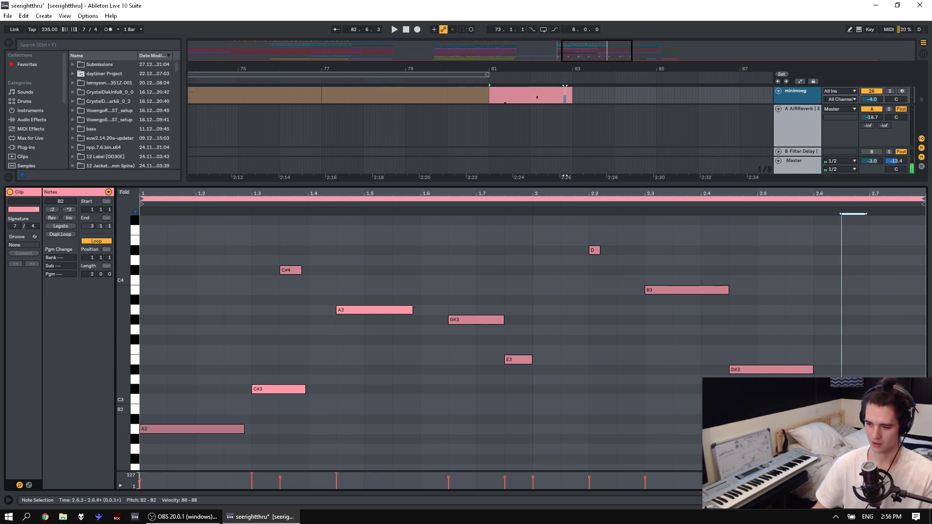
click(729, 429)
key(space)
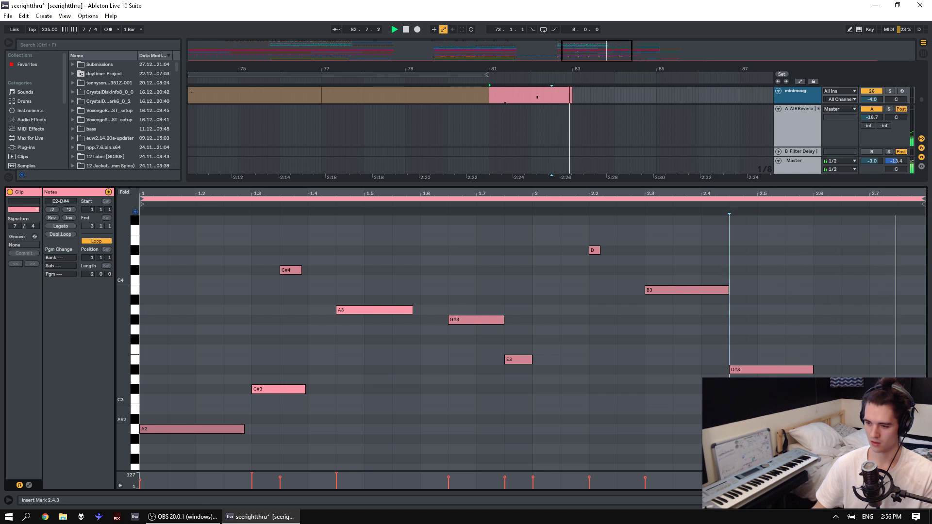
Delete the short B2 note at 2.6.3 and listen to the ending from 2.5.1.
click(881, 409)
key(Delete)
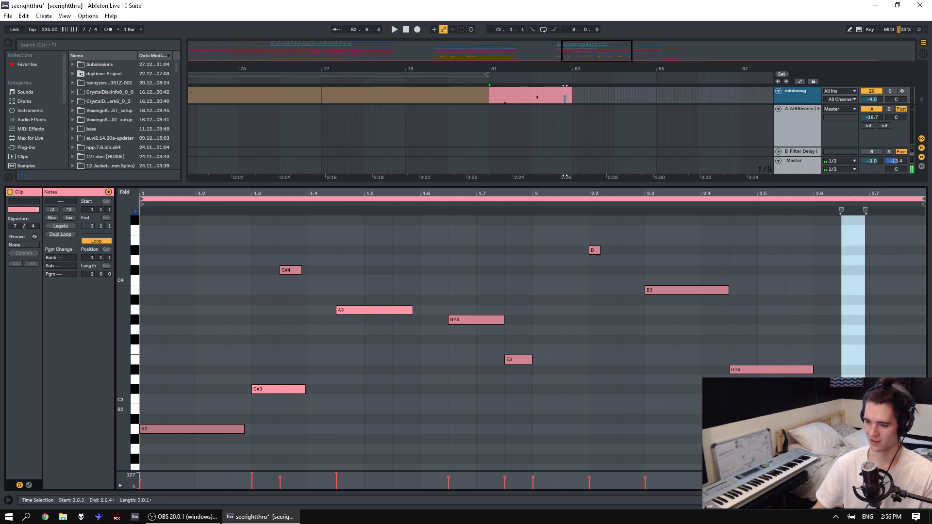
drag(837, 409, 866, 409)
click(757, 429)
key(space)
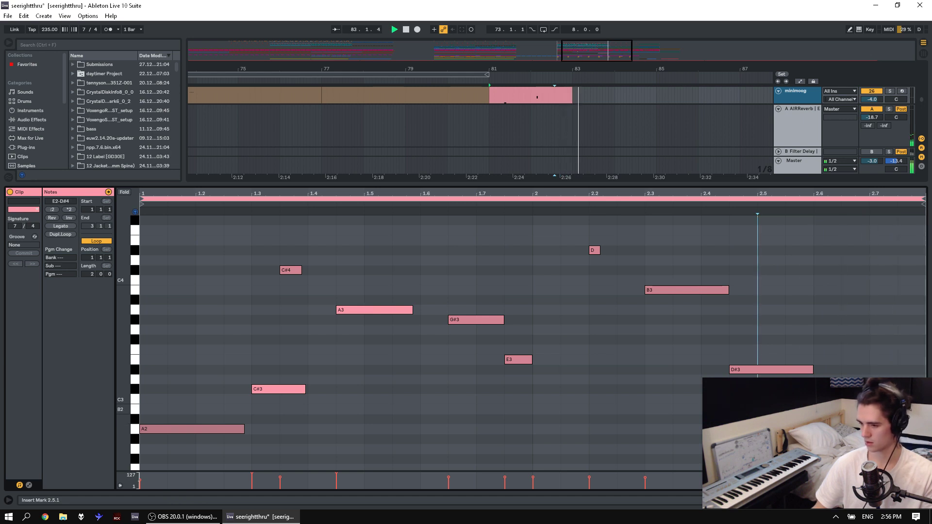
Shorten the B2 note at 2.6.1 and listen to the clip's ending from 2.4.3 and from 2.5.1.
drag(862, 410, 836, 409)
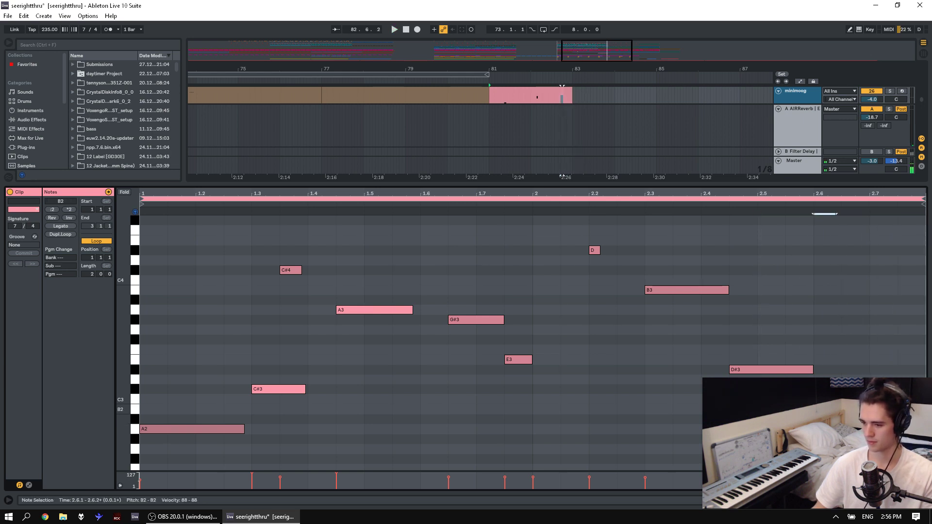
double_click(881, 409)
click(728, 409)
key(space)
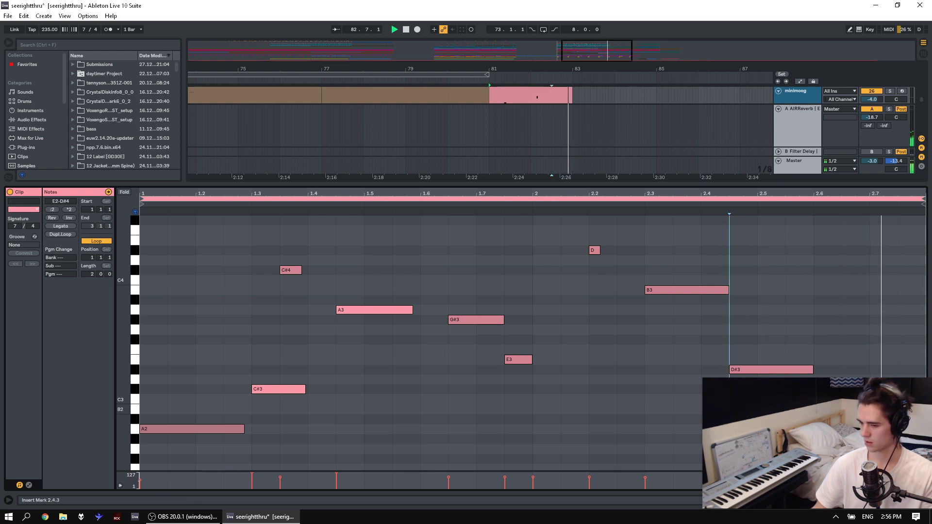
key(space)
click(825, 409)
key(space)
click(757, 418)
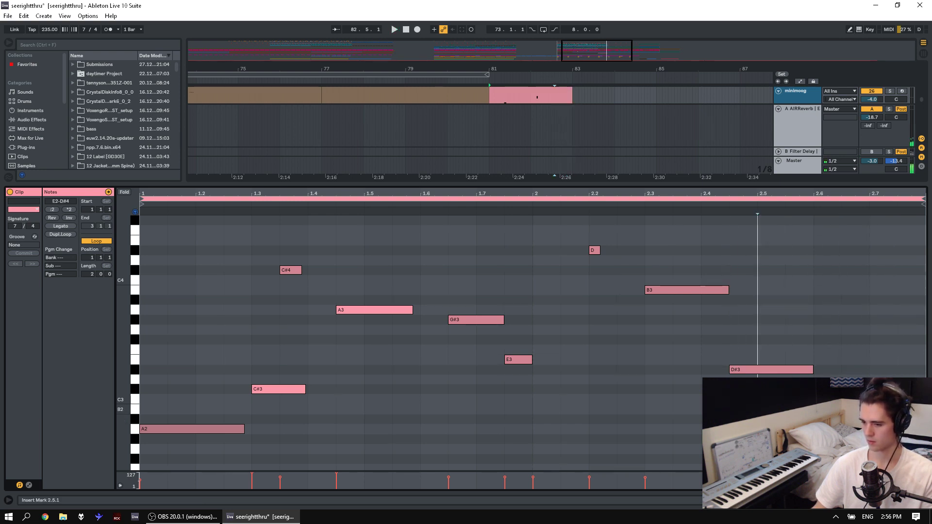
key(space)
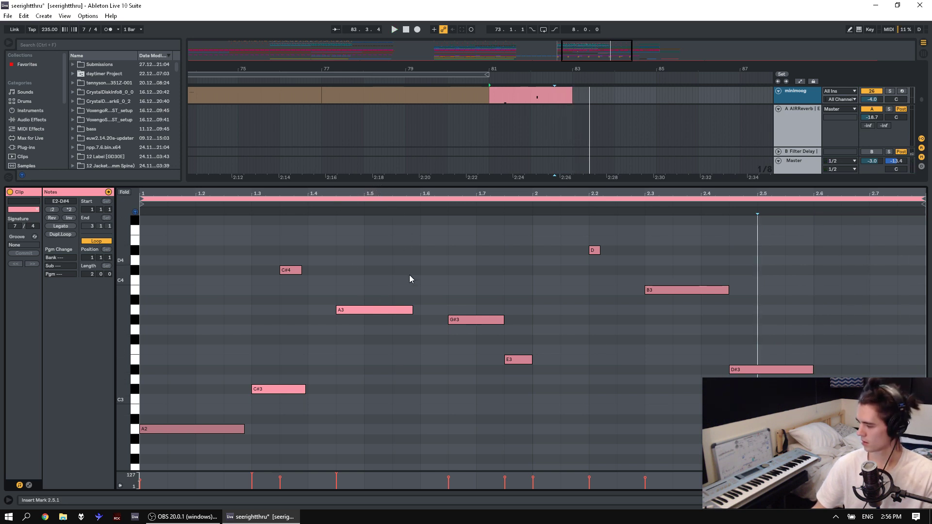
key(space)
Try all notes of the clip two octaves higher and return them to the E2–D#4 range.
key(ctrl+a)
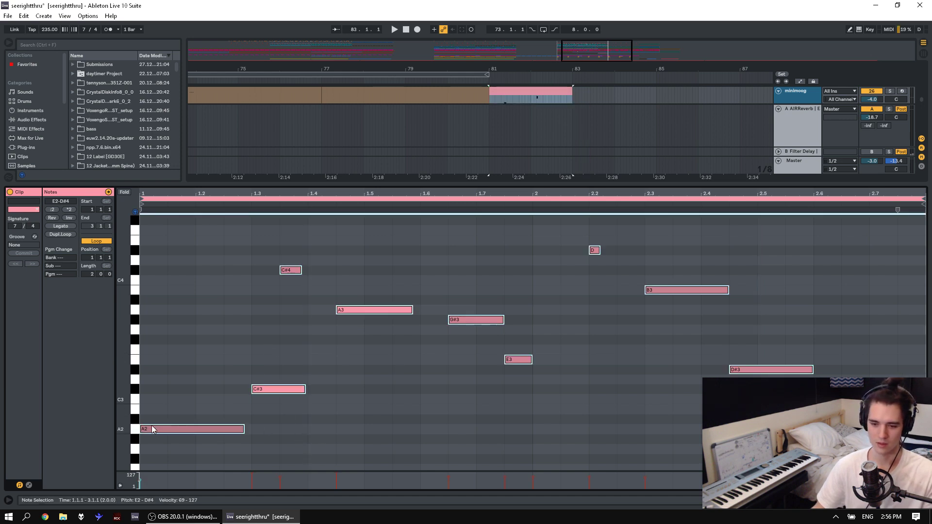
drag(157, 433, 168, 235)
scroll(360, 351, up, 3)
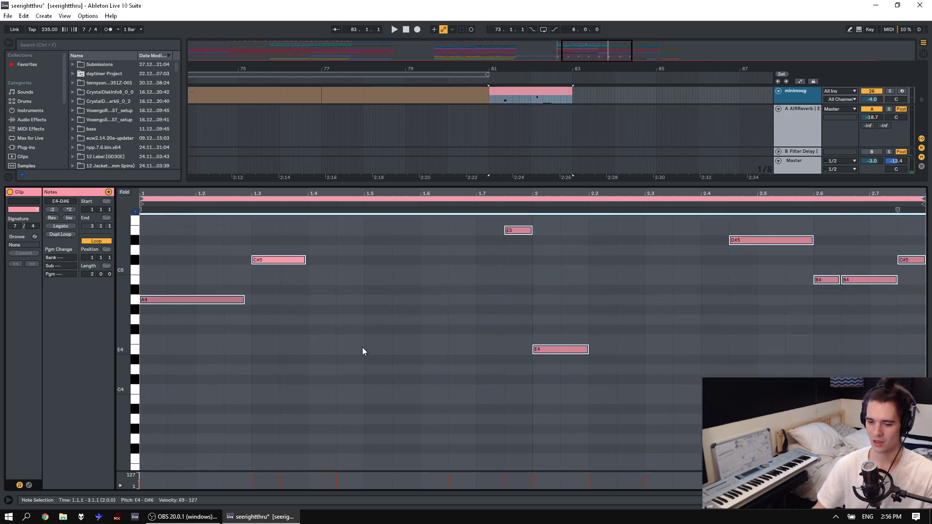
key(shift+Down)
key(shift+Down)
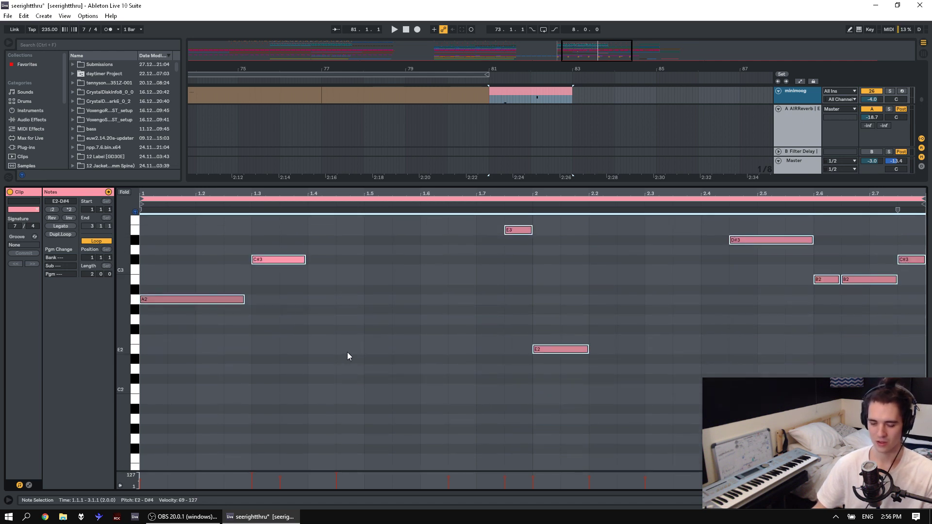
Try adding a long E2 note from 1.2.1 to 1.4.3 and delete it.
click(347, 352)
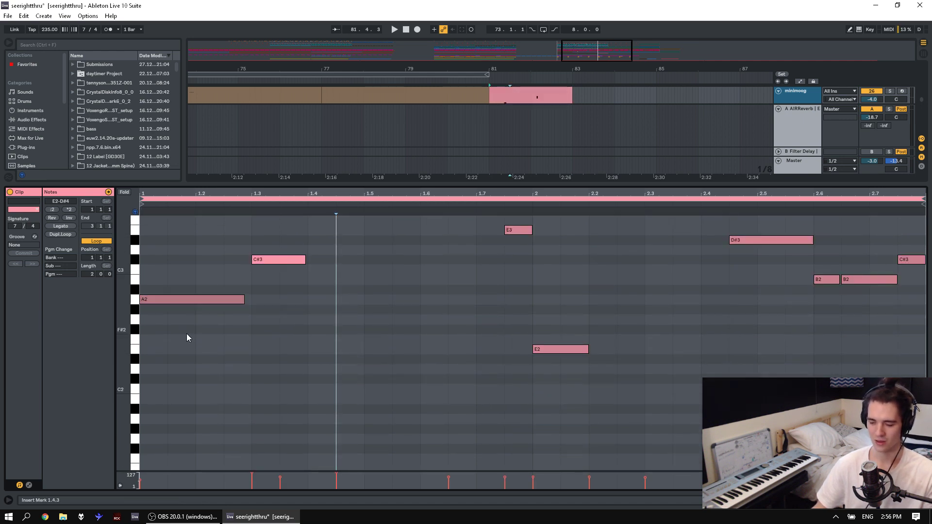
click(210, 354)
drag(210, 353, 331, 358)
mouse_move(241, 353)
mouse_down()
mouse_move(261, 167)
mouse_move(237, 218)
mouse_move(260, 300)
mouse_move(248, 337)
mouse_move(258, 255)
mouse_up()
key(ctrl+z)
scroll(265, 300, down, 2)
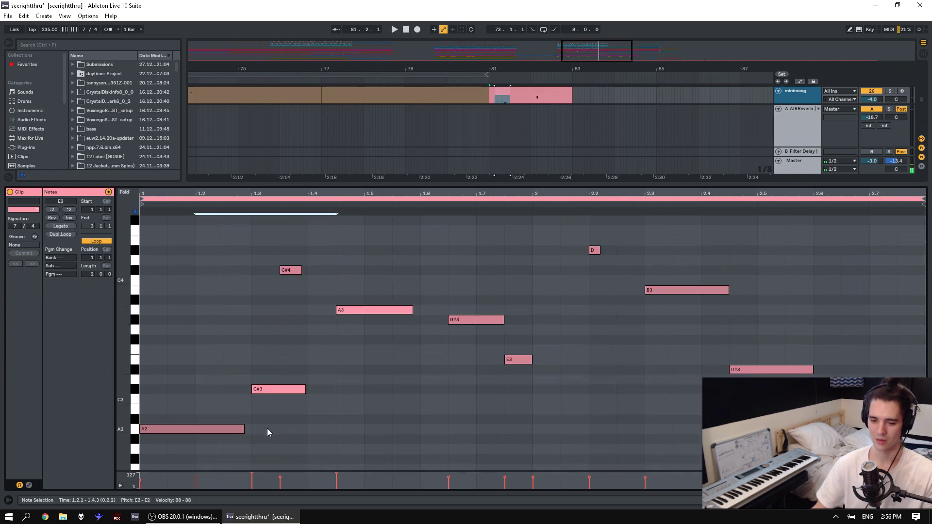
scroll(267, 428, down, 3)
key(Delete)
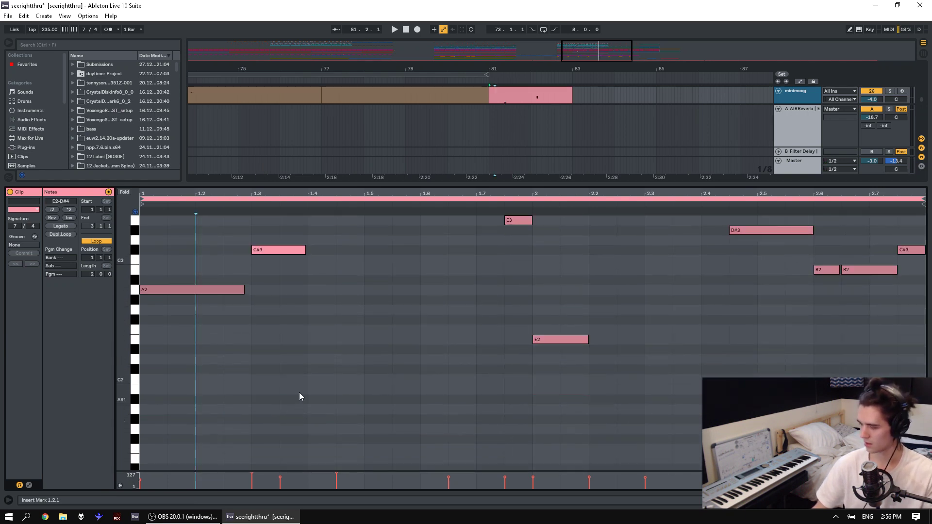
Transpose all notes up three octaves to the E5–D#7 range and play the clip.
key(ctrl+a)
key(Up)
key(Up)
key(Up)
key(Up)
key(Up)
key(Up)
key(Up)
key(Up)
key(Up)
key(Up)
key(Up)
key(Up)
key(Up)
key(Up)
key(Up)
key(Up)
key(Up)
key(Up)
key(Up)
key(Up)
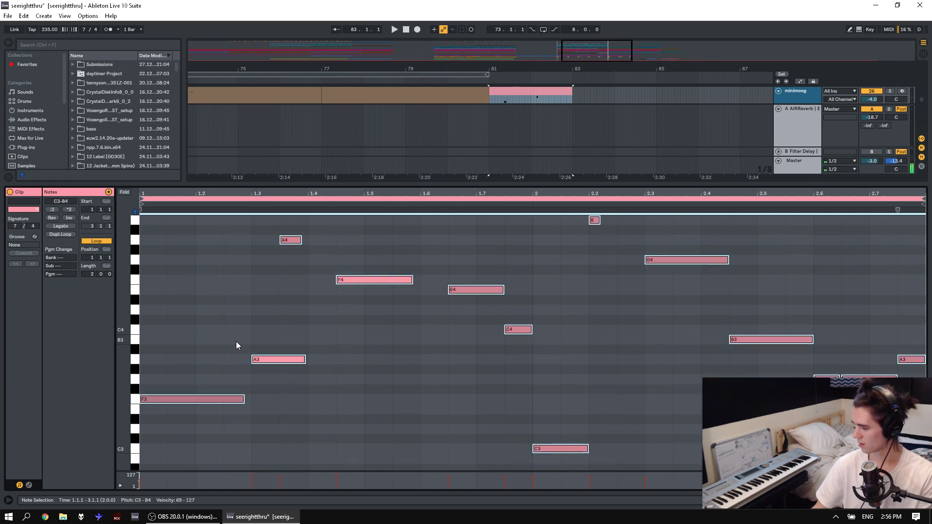
key(Up)
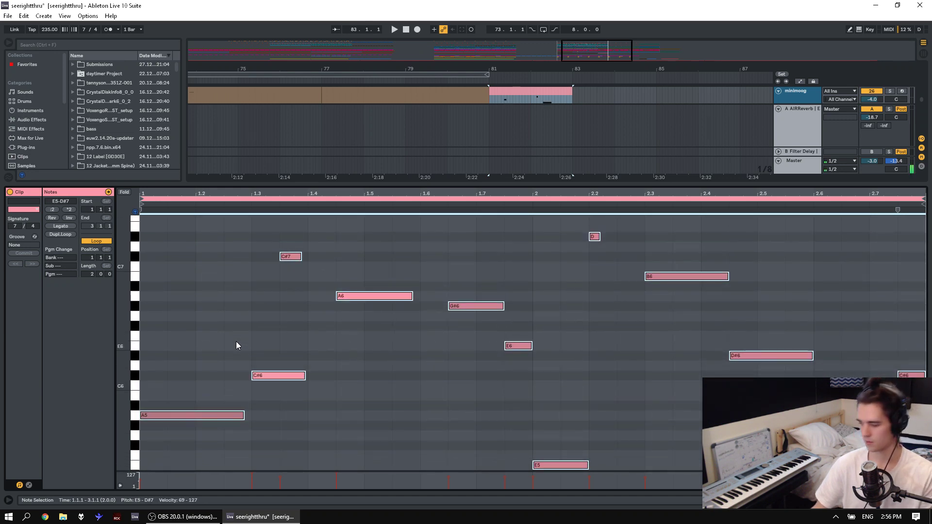
key(space)
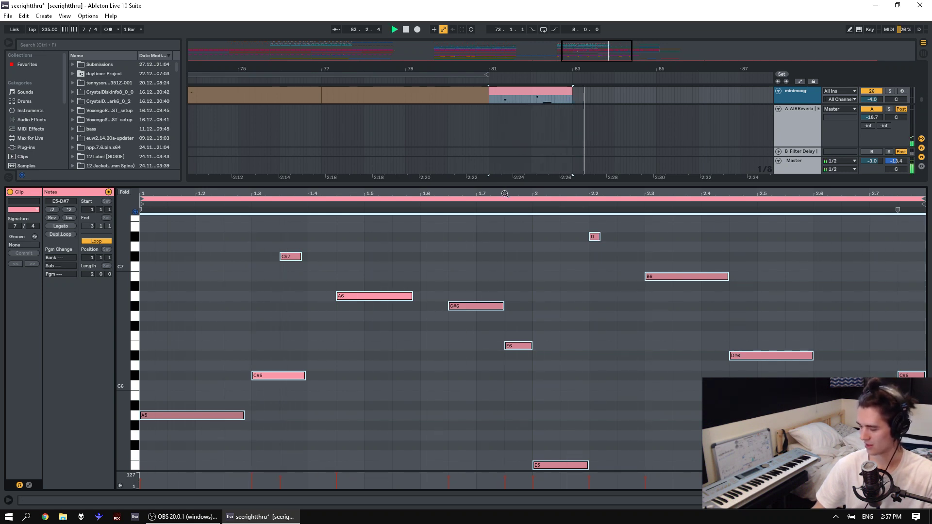
Lower all notes one octave at a time to the E2–D#4 range, listening to the clip at each octave.
key(shift+Down)
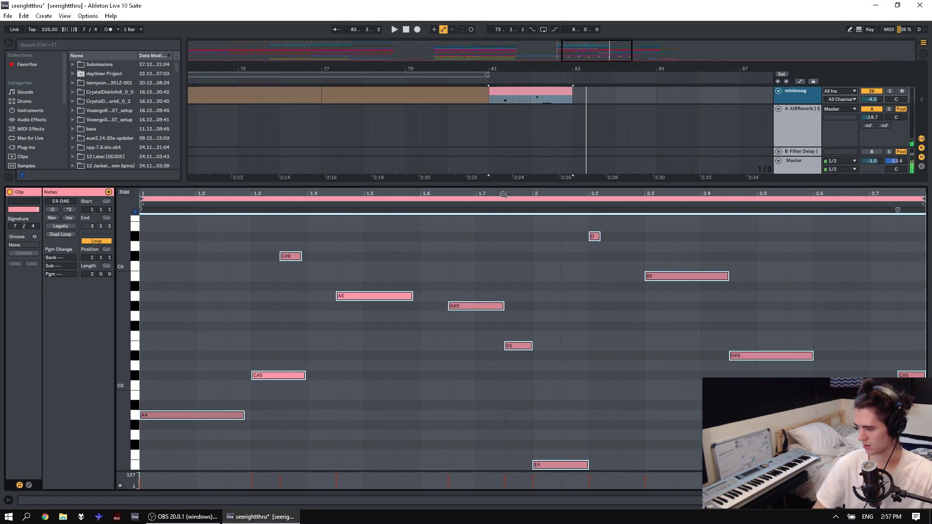
key(shift+Down)
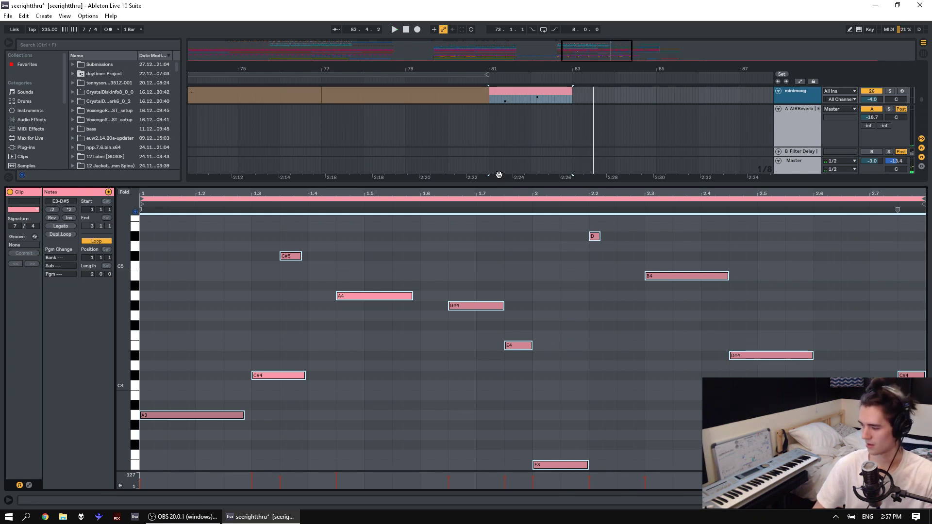
key(shift+Down)
key(space)
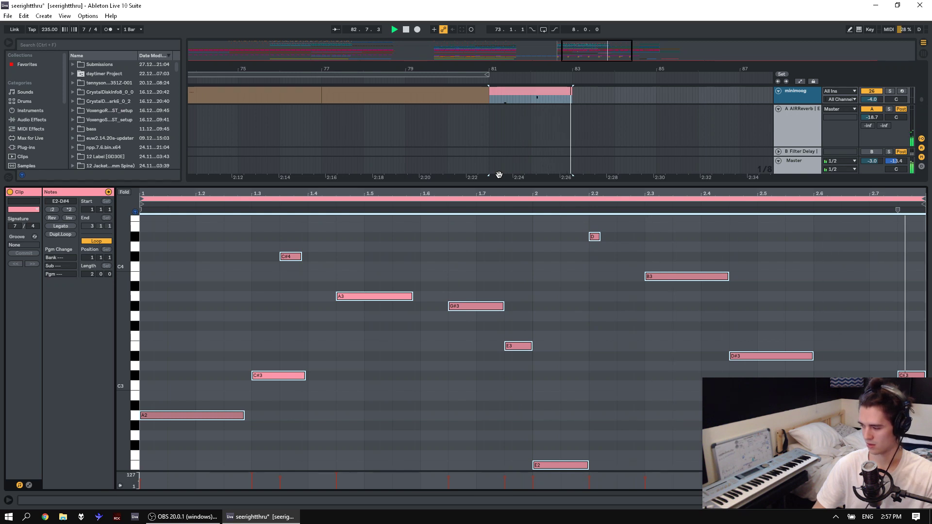
Try the whole melody in the highest register, raising all notes to the G#6–G8 range, and listen to it.
key(shift+Up)
key(shift+Up)
key(shift+Up)
key(shift+Up)
key(shift+Up)
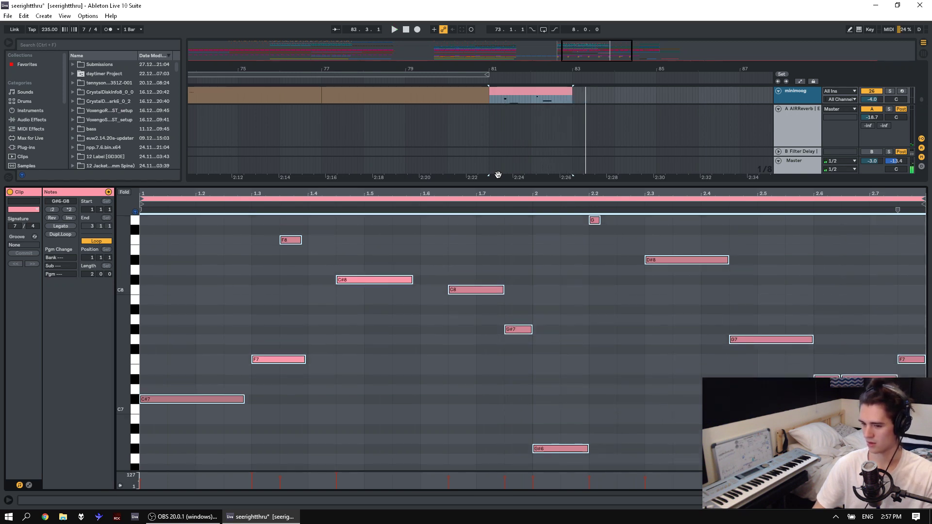
key(space)
key(space)
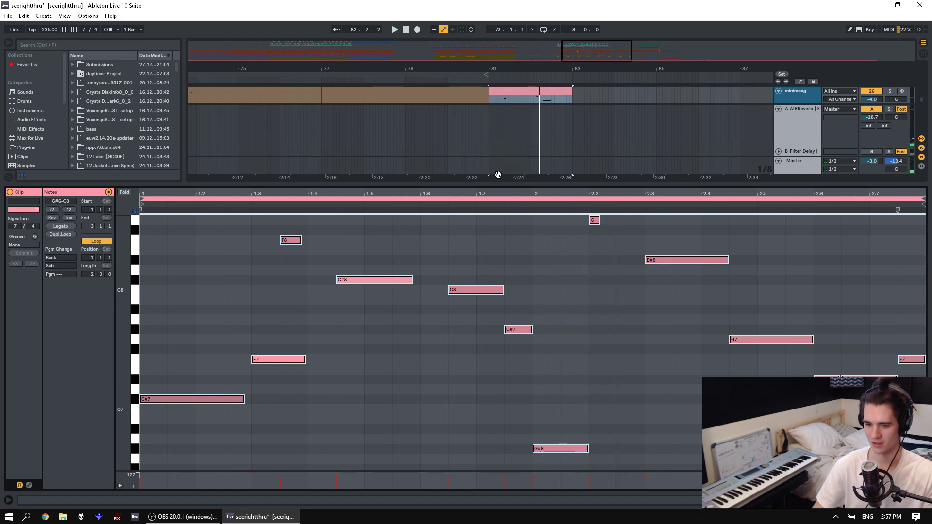
Lower all notes four semitones to the E6–D#8 range and play the clip.
key(space)
key(Down)
key(Down)
key(Down)
key(Down)
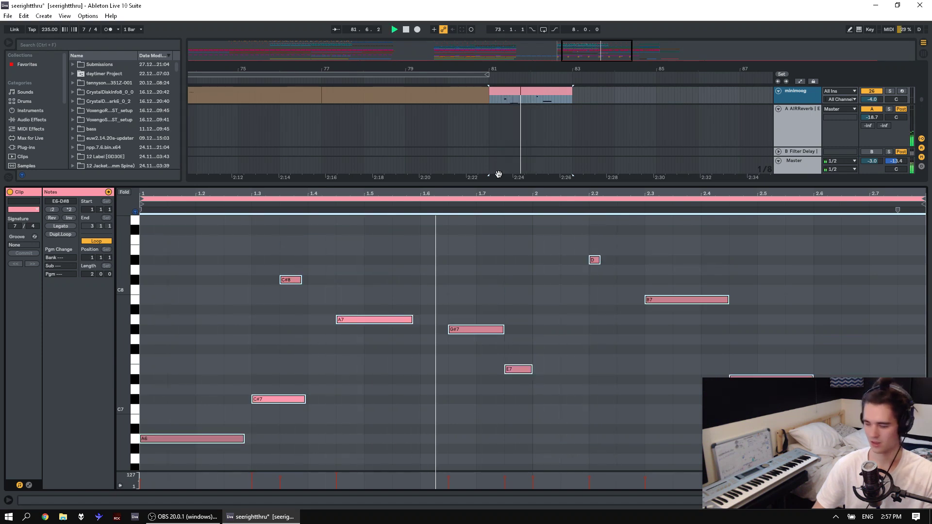
key(space)
key(space)
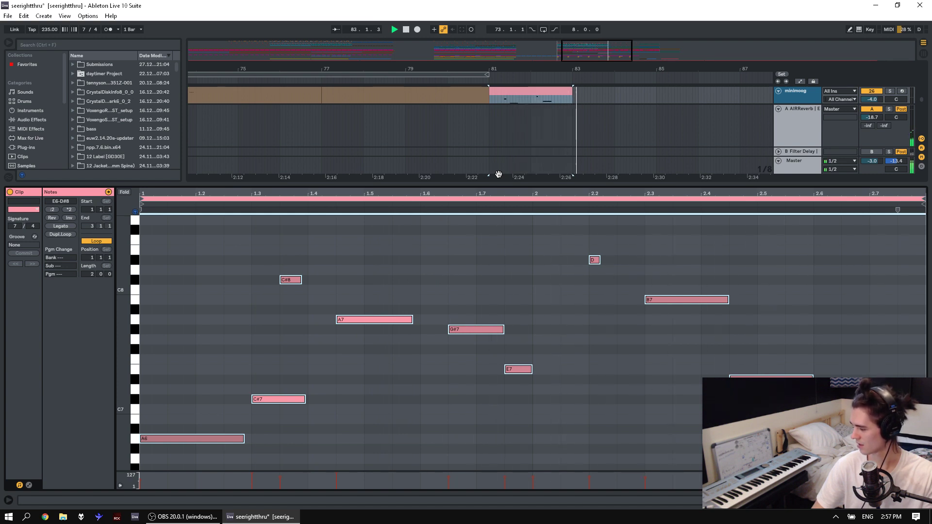
key(space)
Bring all notes down four octaves to the E2–D#4 range, listening on the way down.
key(shift+Down)
key(shift+Down)
key(shift+Down)
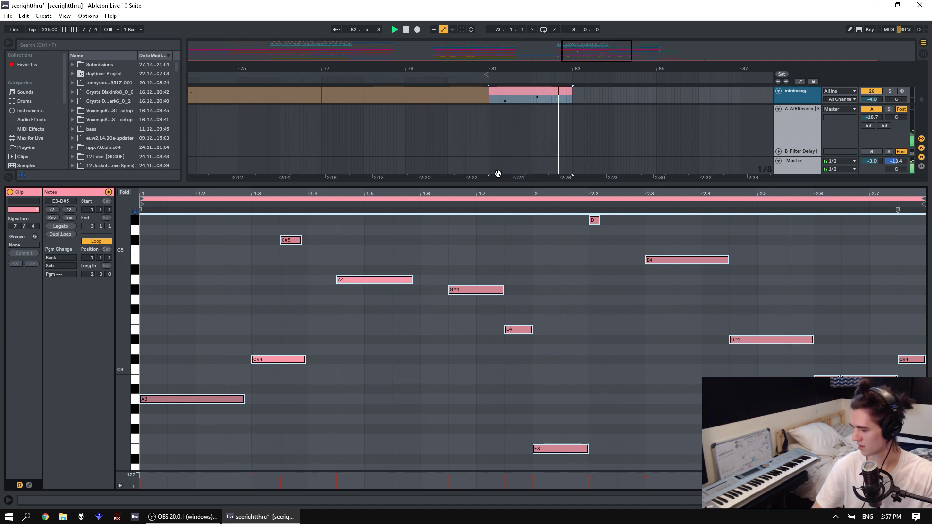
key(shift+Down)
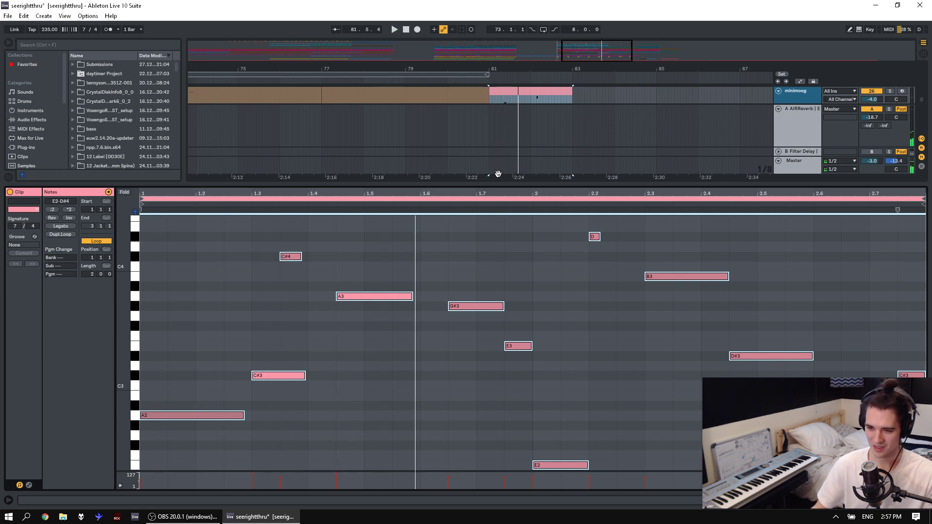
Enlarge the arrangement area, shift all notes down an octave and back up, and play the clip.
drag(503, 185, 506, 260)
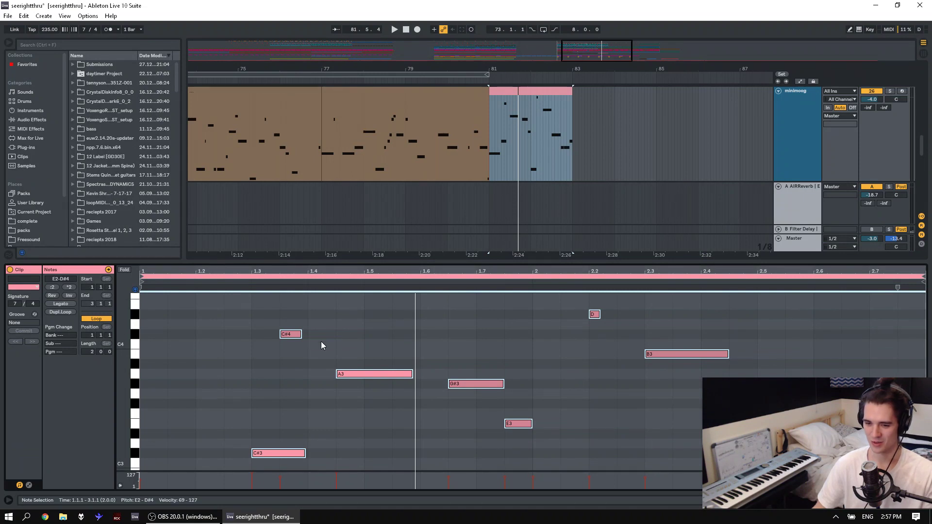
click(282, 349)
key(ctrl+a)
key(shift+Down)
key(shift+Up)
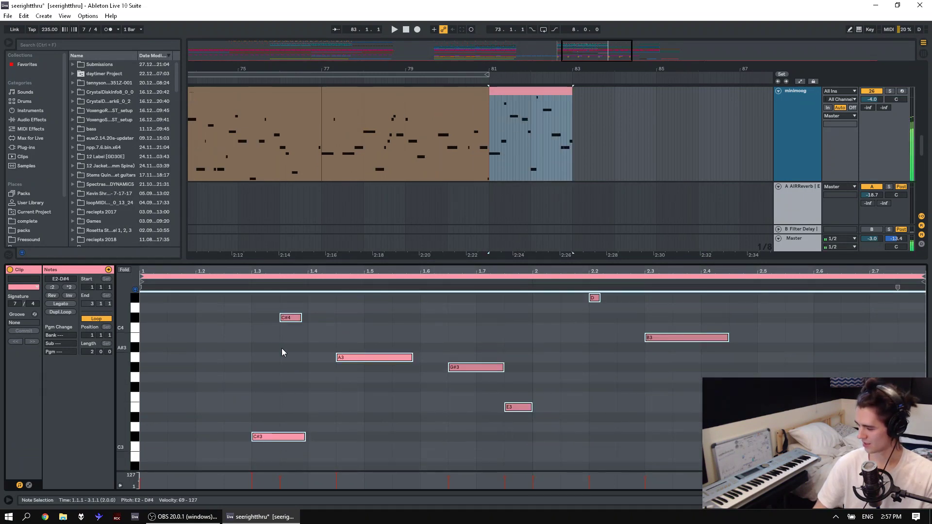
key(space)
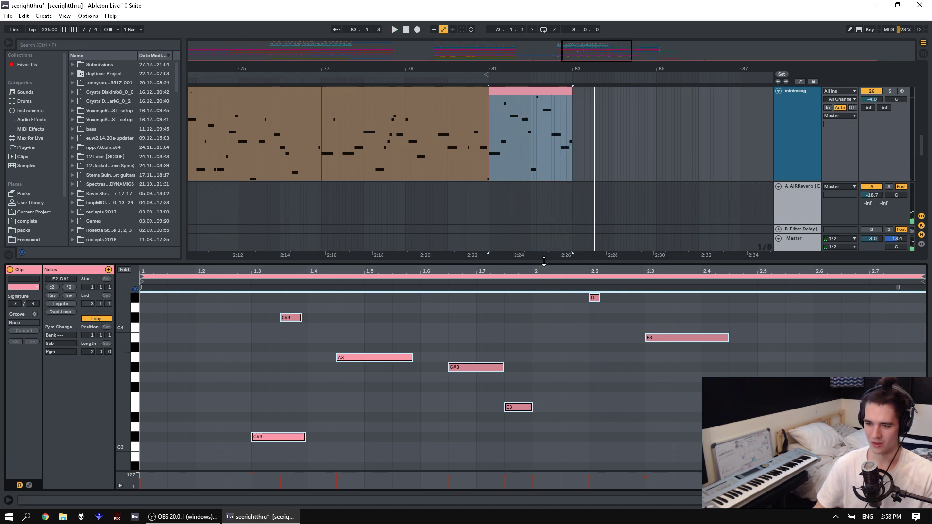
Hide the note editor to show the full arrangement and select the two-bar minimoog clip at bar 81.
drag(544, 262, 558, 427)
scroll(585, 296, up, 3)
click(809, 244)
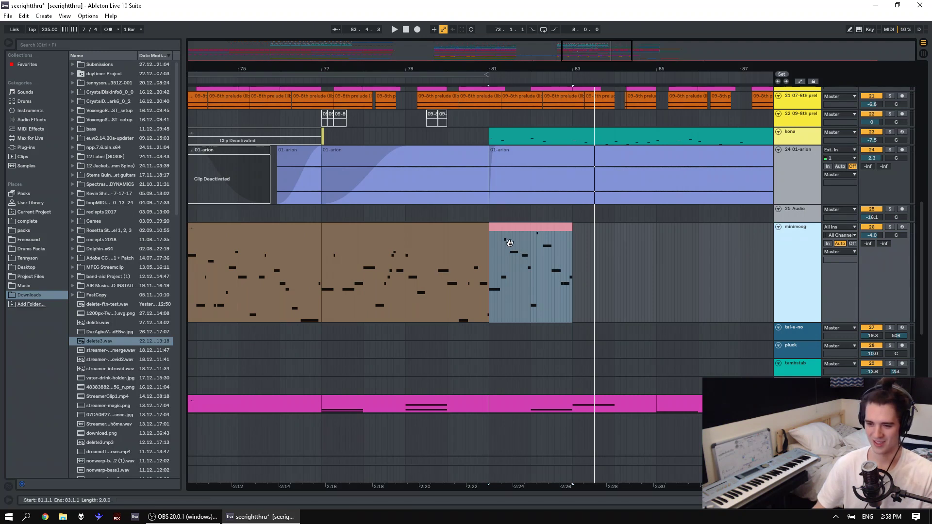
click(455, 244)
shift+click(537, 248)
click(543, 245)
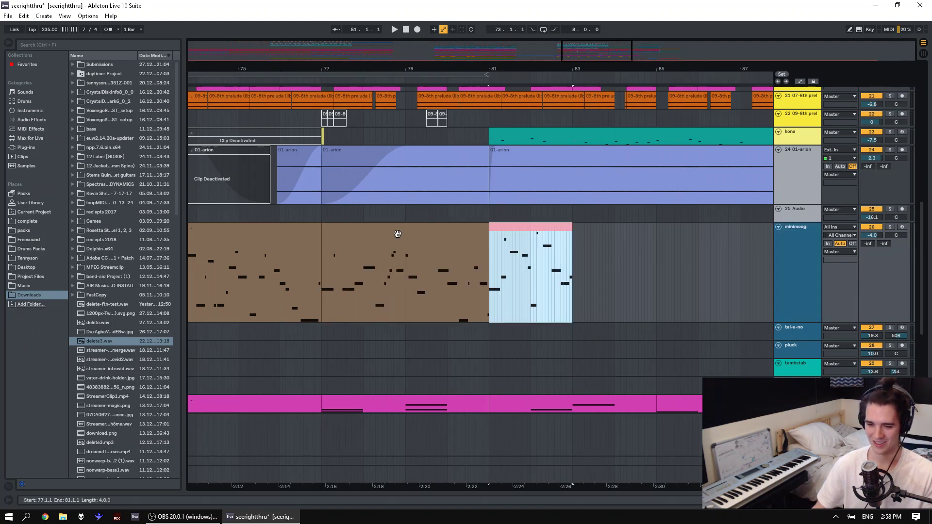
Select the minimoog clip spanning bars 73 to 77 and play the arrangement from bar 73, looking over the other tracks.
click(398, 235)
click(287, 242)
click(396, 245)
key(space)
click(432, 242)
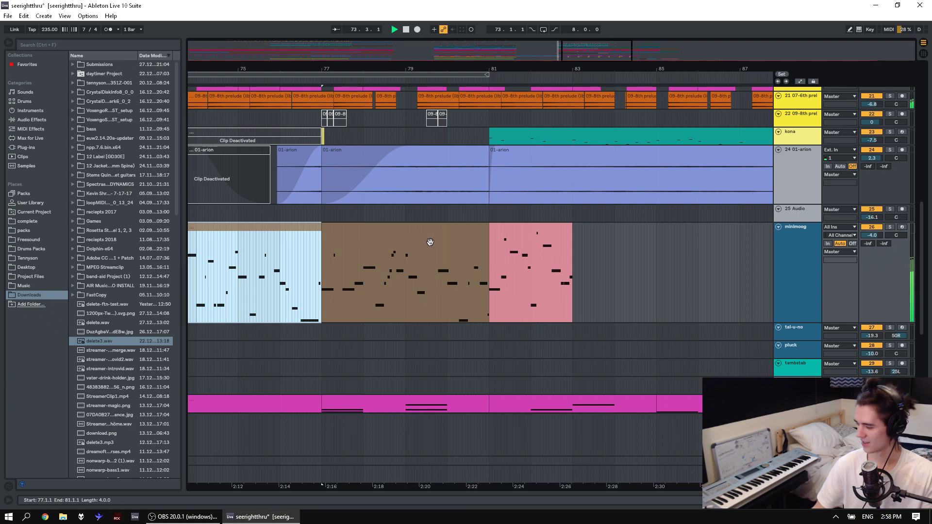
scroll(429, 243, up, 8)
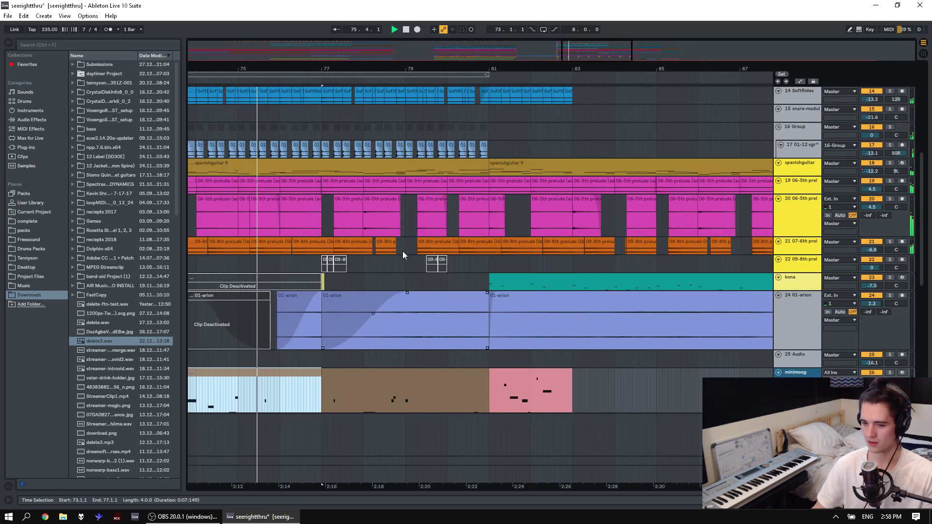
scroll(403, 252, down, 5)
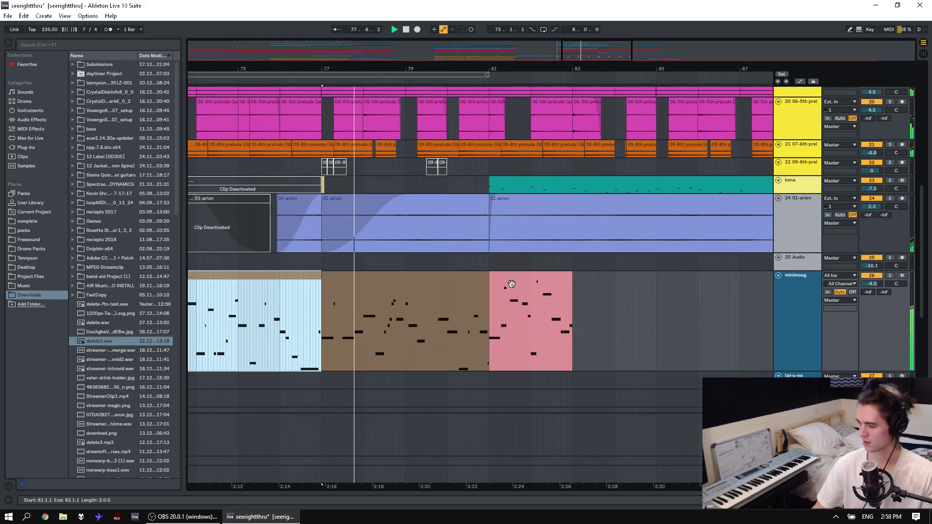
Select the minimoog clip at bar 81, open the track's minimoog V synth window, stop playback, and reposition the window.
click(512, 284)
double_click(797, 287)
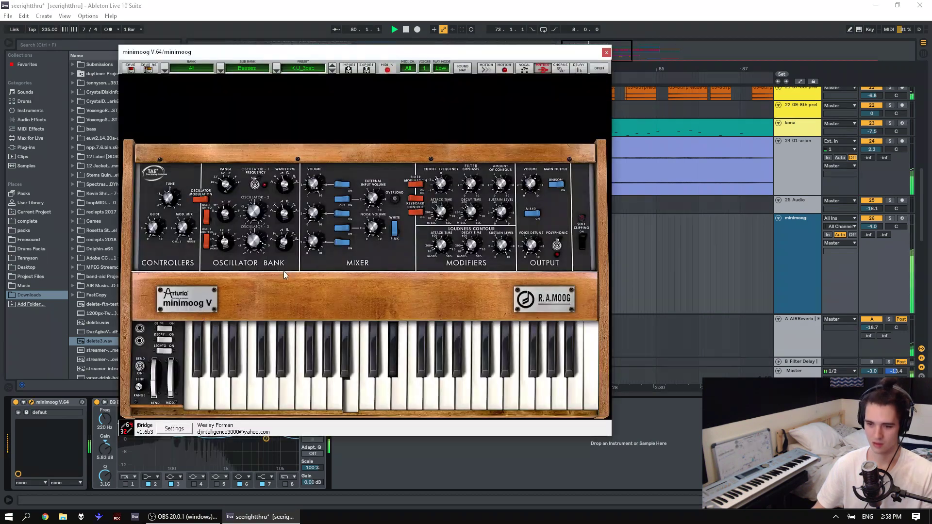
key(space)
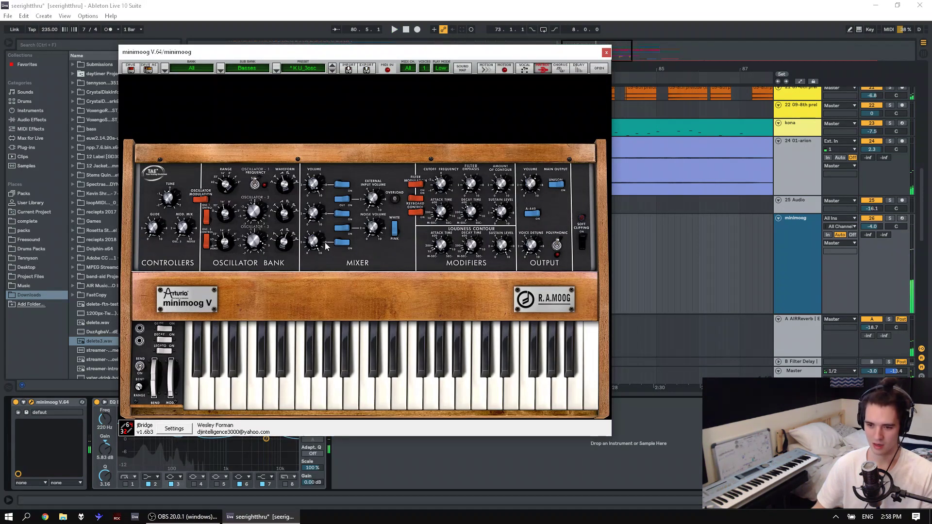
drag(371, 56, 326, 83)
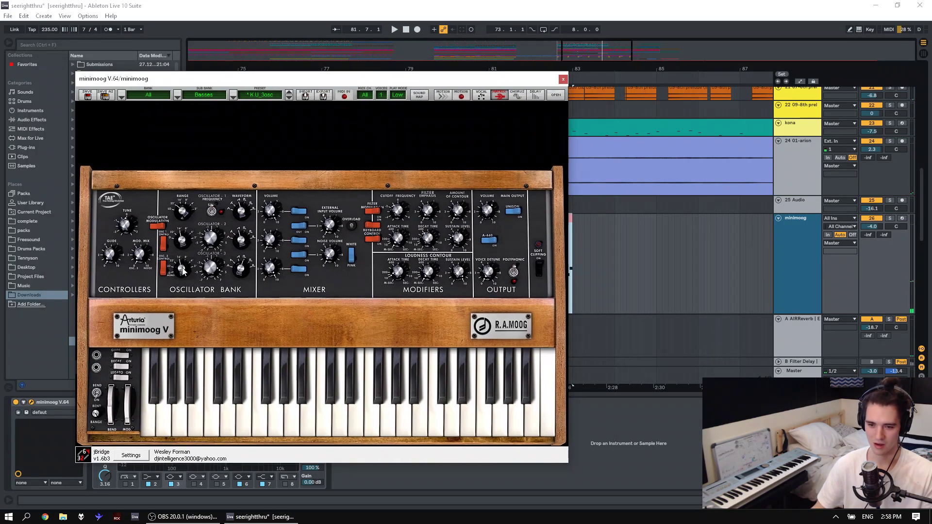
Set the range of oscillator 3 to 4' and adjust its frequency knob while the clip plays.
drag(182, 268, 199, 252)
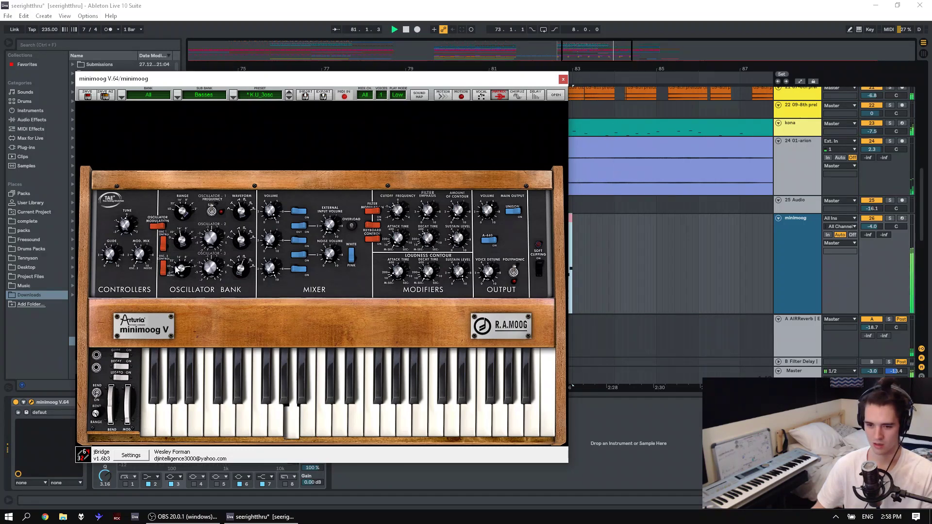
mouse_move(216, 268)
mouse_down()
mouse_move(217, 244)
mouse_move(210, 277)
mouse_move(214, 268)
mouse_up()
mouse_move(181, 275)
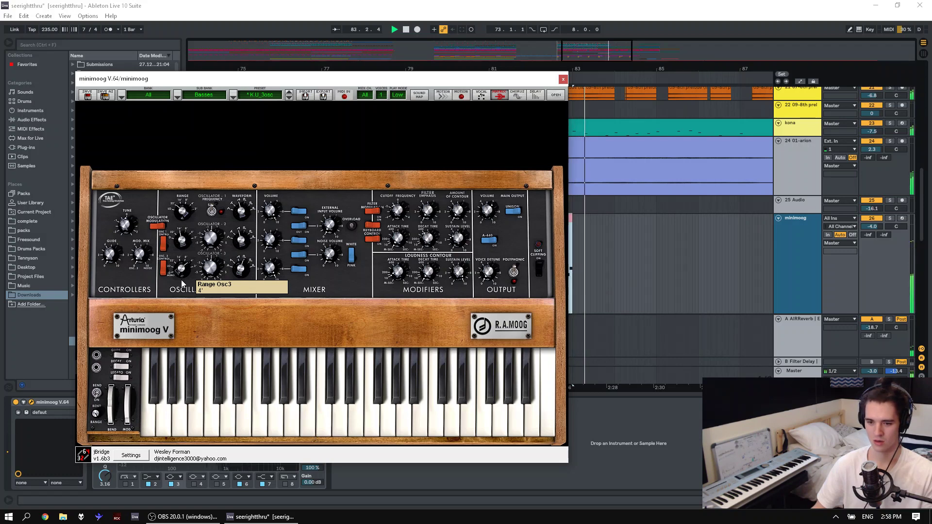
Adjust oscillator 3's range knob, solo the minimoog track, reposition the synth window and audition the clip on its own.
drag(182, 280, 185, 321)
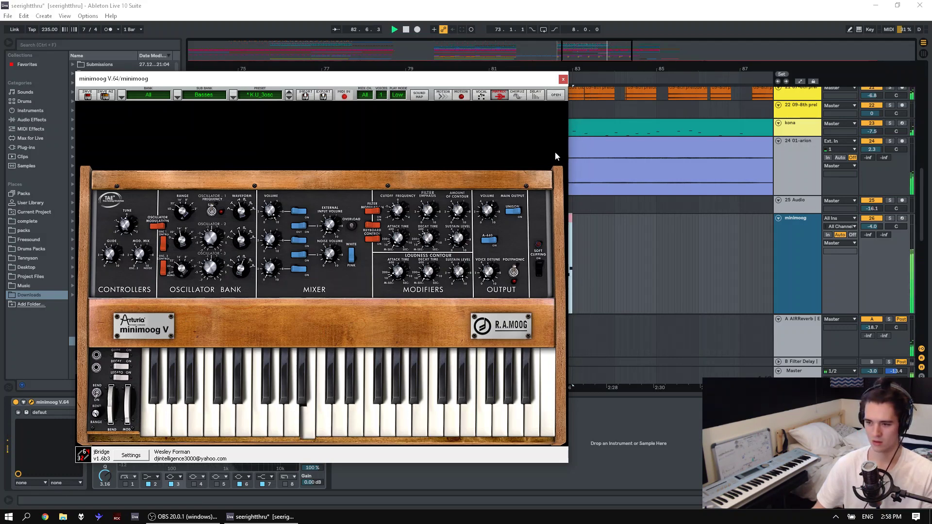
click(890, 218)
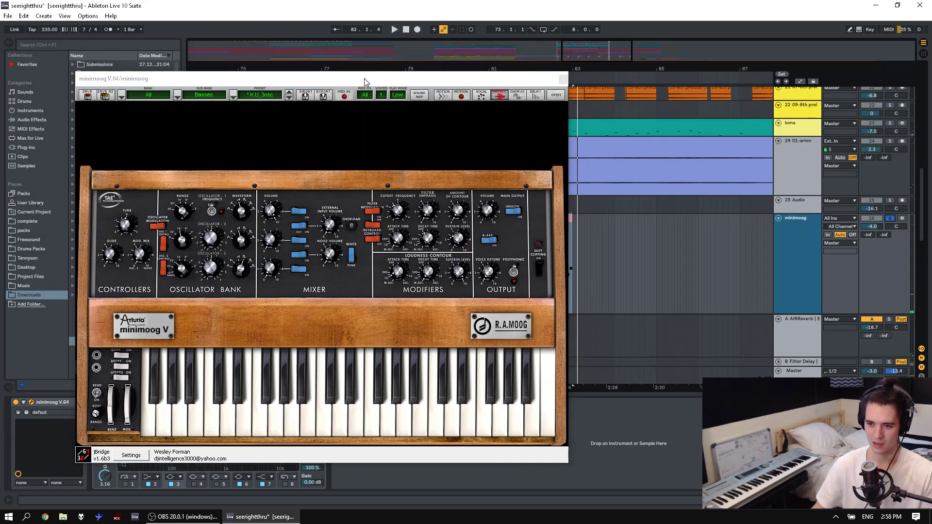
drag(364, 79, 474, 45)
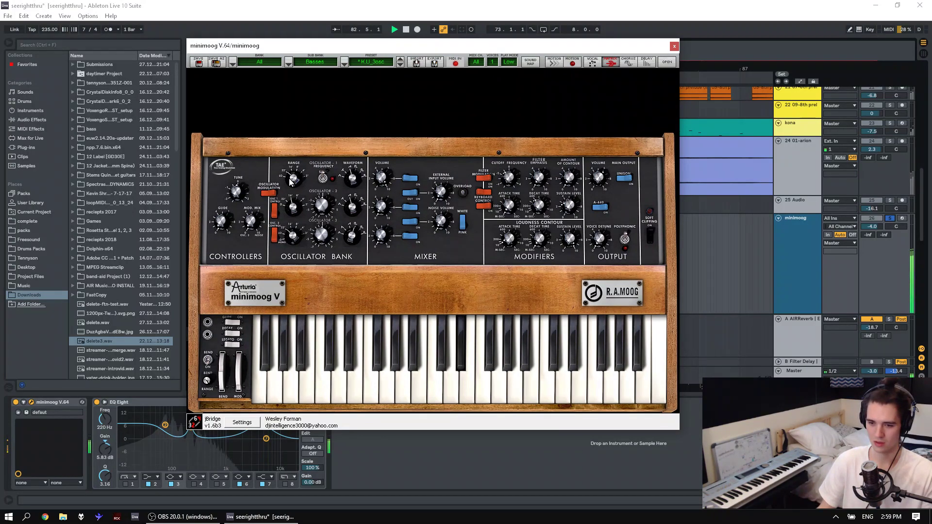
key(space)
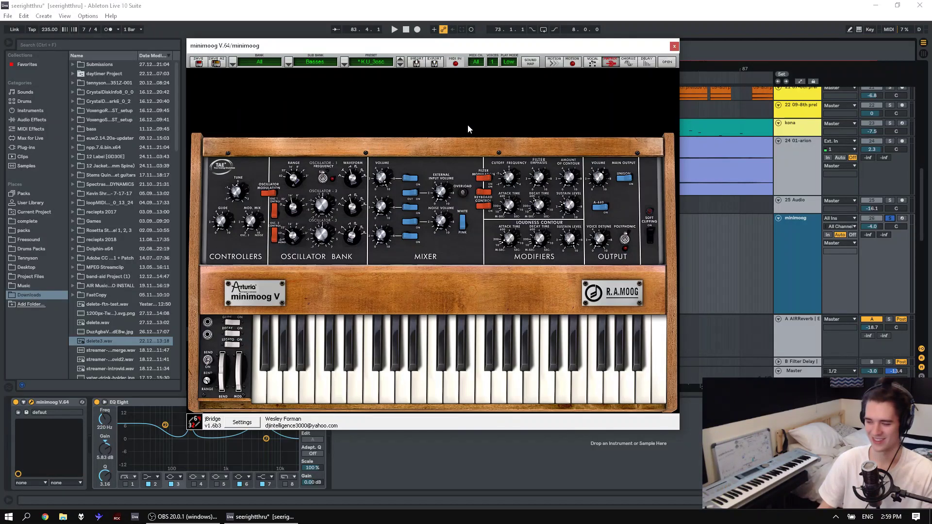
key(space)
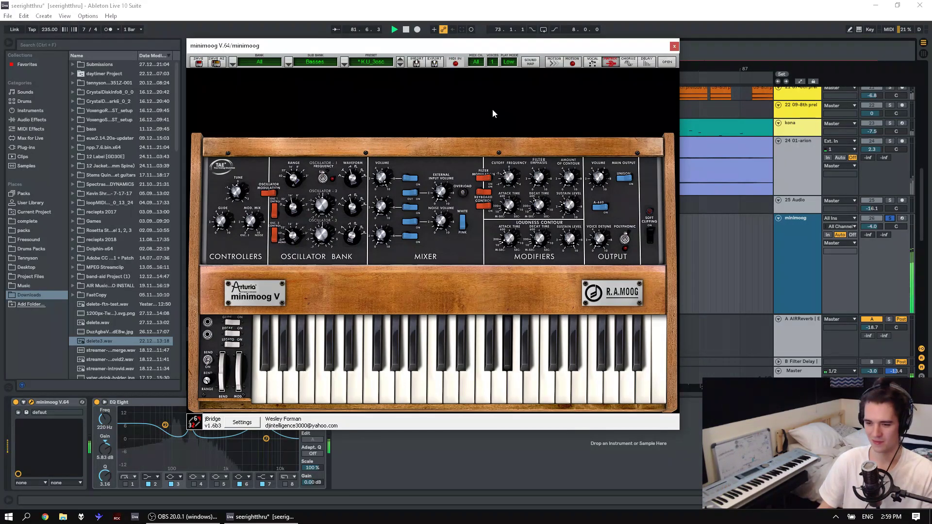
Close the minimoog V window, stop playback and unsolo the minimoog track.
click(674, 46)
key(space)
click(890, 218)
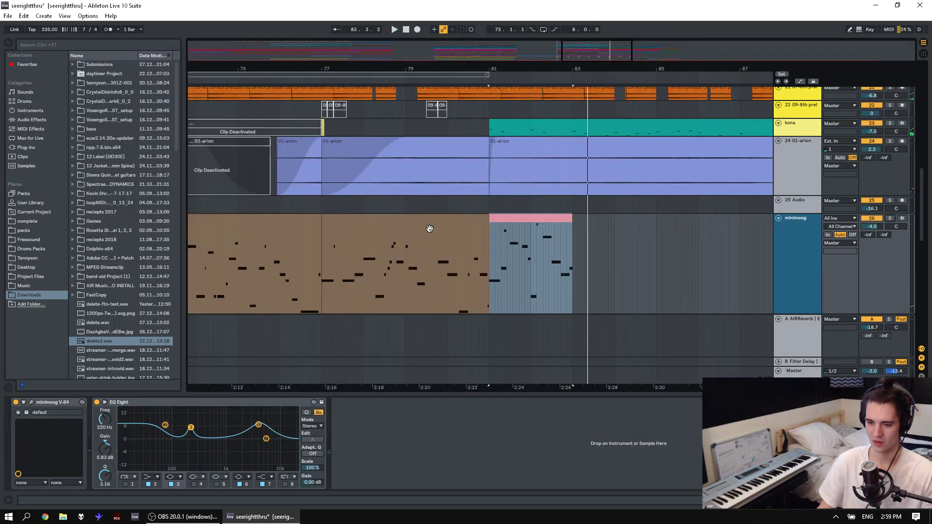
Select the minimoog clips up to bar 81 and the two-bar clip after them, and play that clip with the other tracks.
drag(467, 65, 467, 41)
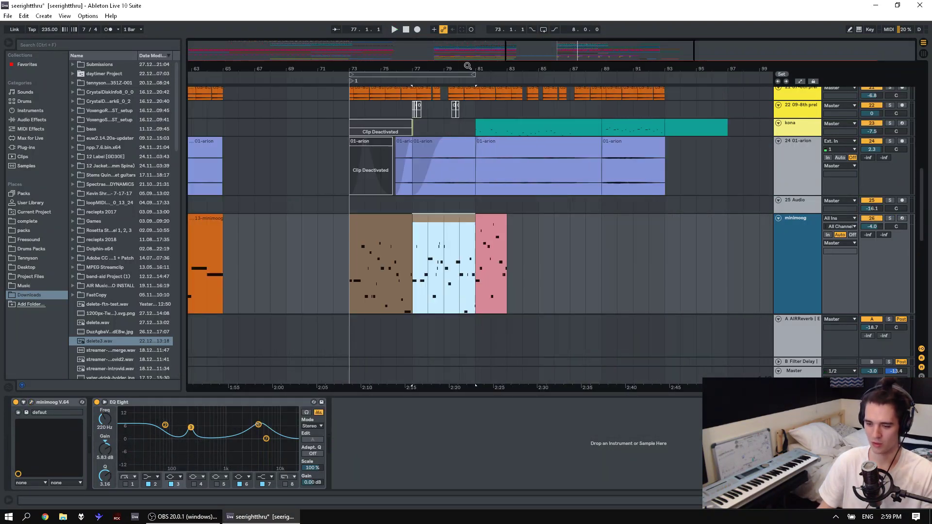
click(405, 219)
shift+click(440, 227)
click(491, 219)
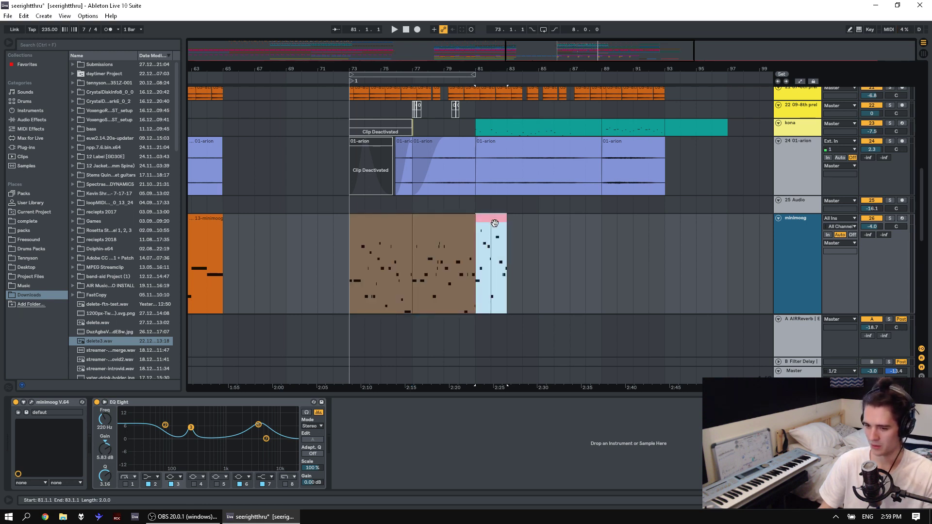
key(space)
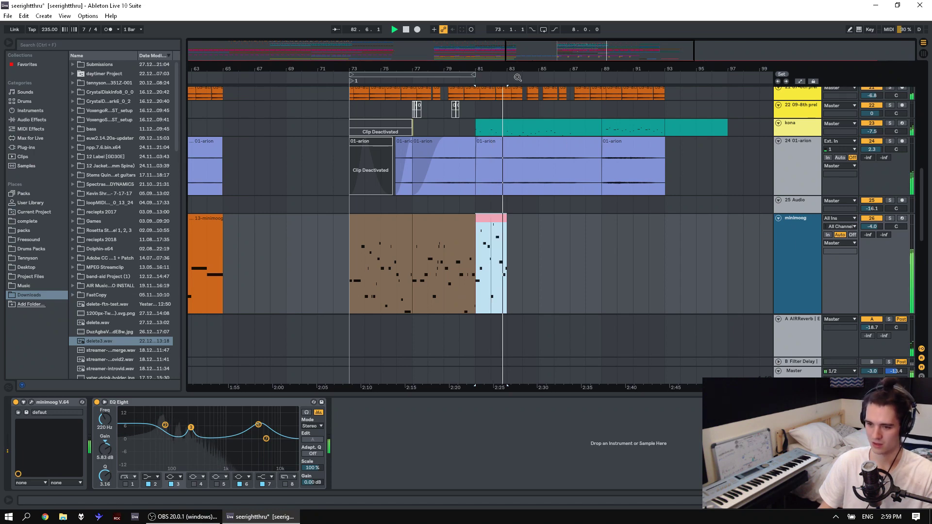
drag(517, 77, 516, 111)
key(space)
Mark about bars 81 to 89 on the empty 30 11-10th track and place the insert marker just before bar 73.
scroll(435, 175, up, 2)
click(467, 79)
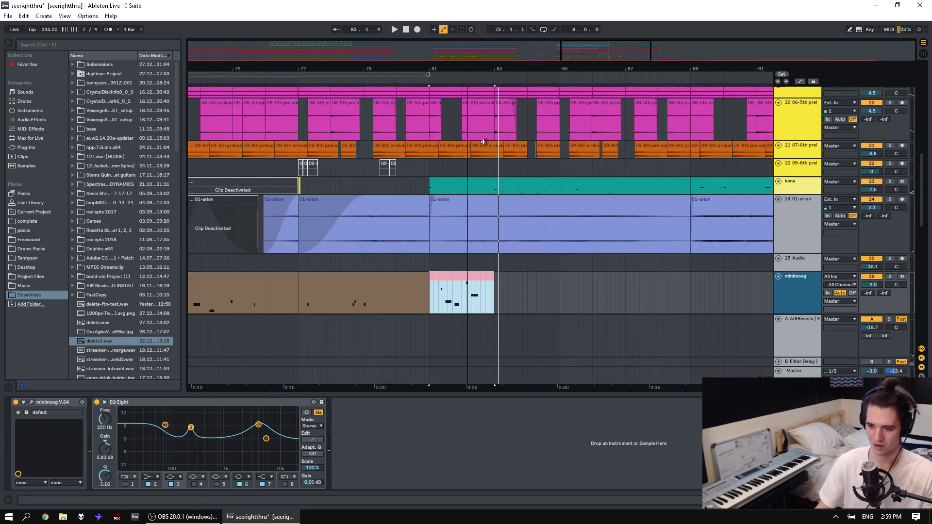
key(minus)
key(minus)
scroll(498, 201, down, 6)
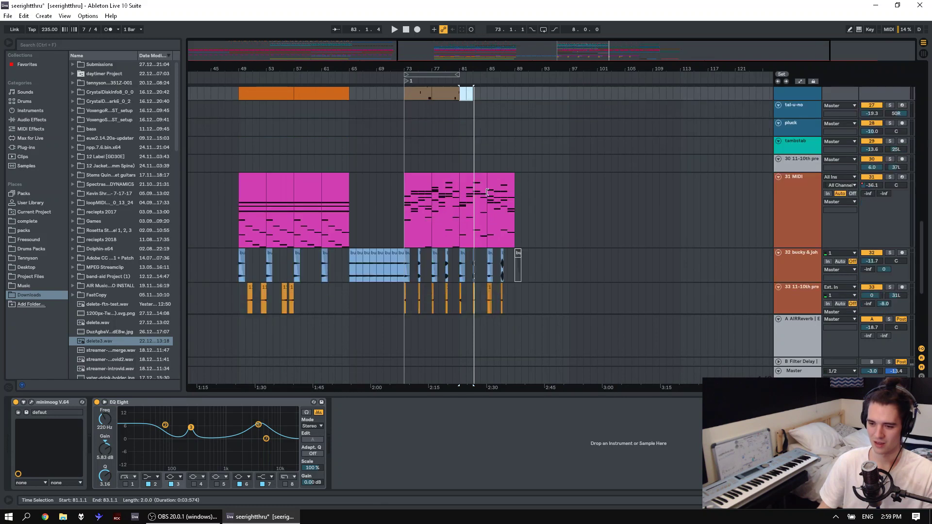
drag(462, 167, 513, 166)
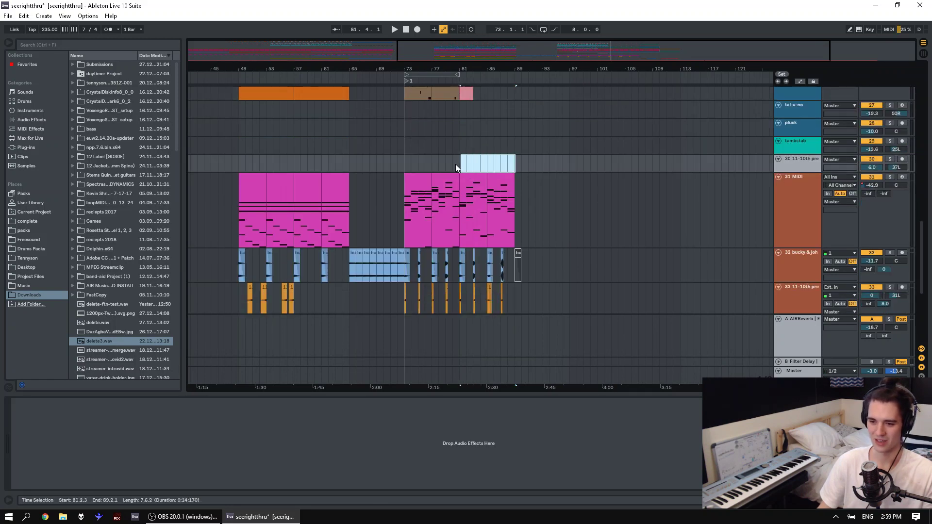
scroll(418, 165, up, 2)
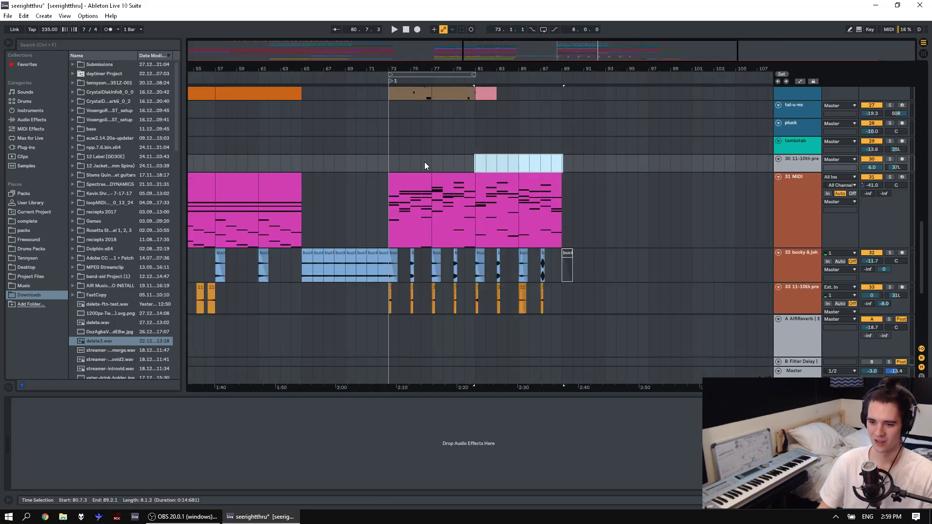
click(388, 162)
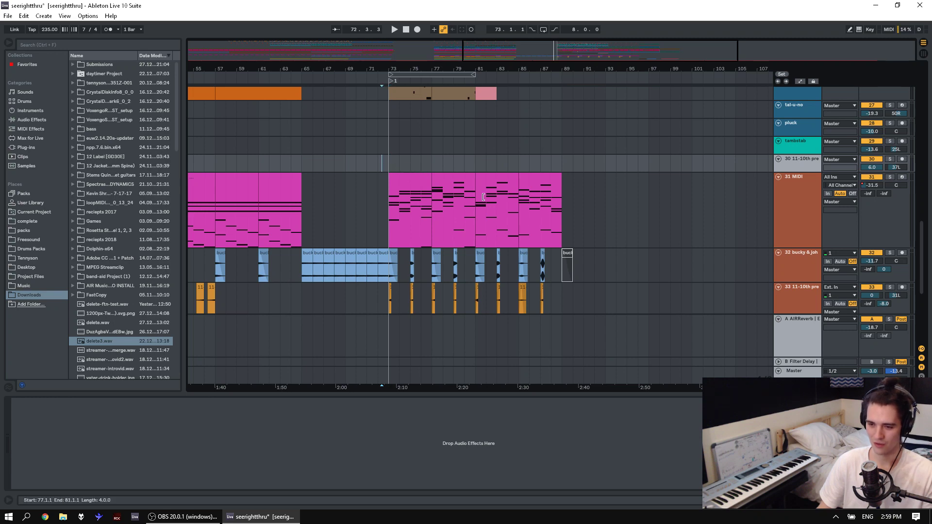
Examine which tracks have clips from bar 73 onward, from the spanishguitar track down to pulse dilation.
scroll(498, 189, up, 10)
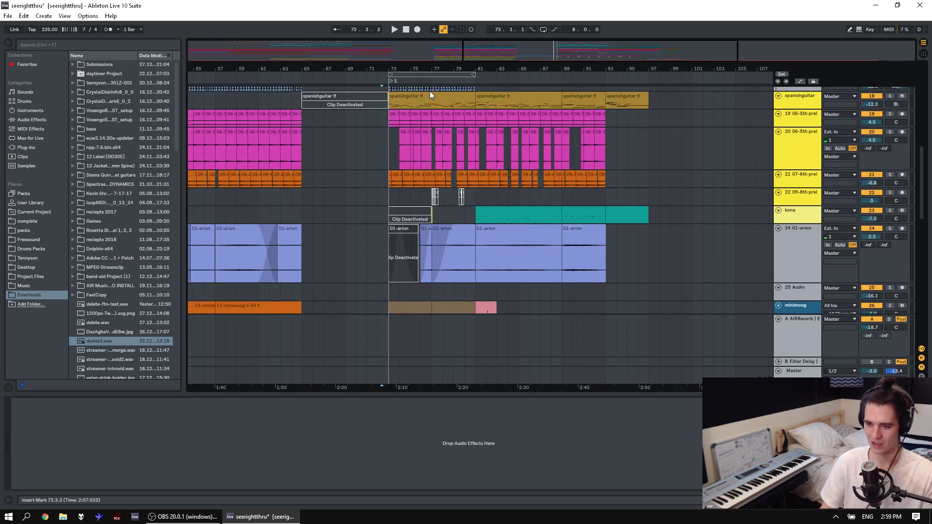
scroll(429, 232, down, 8)
scroll(428, 229, down, 5)
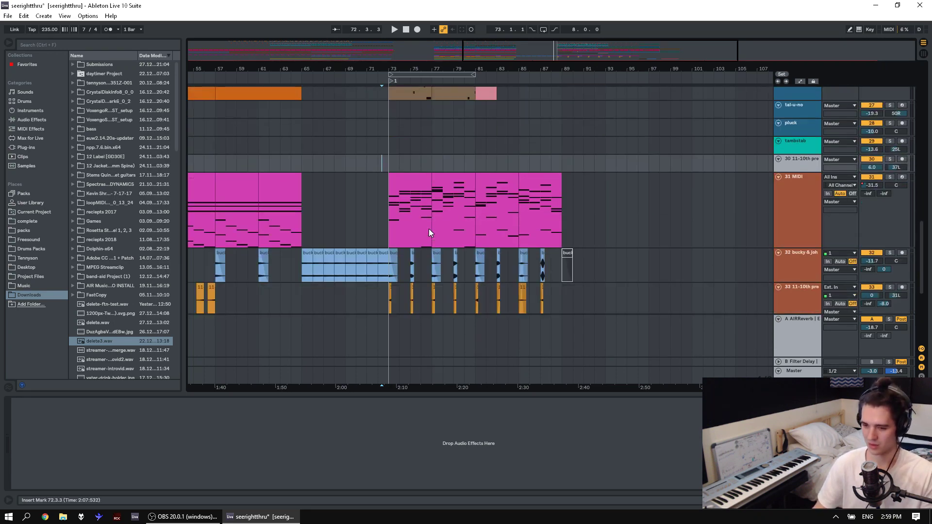
scroll(428, 226, down, 2)
scroll(429, 226, down, 2)
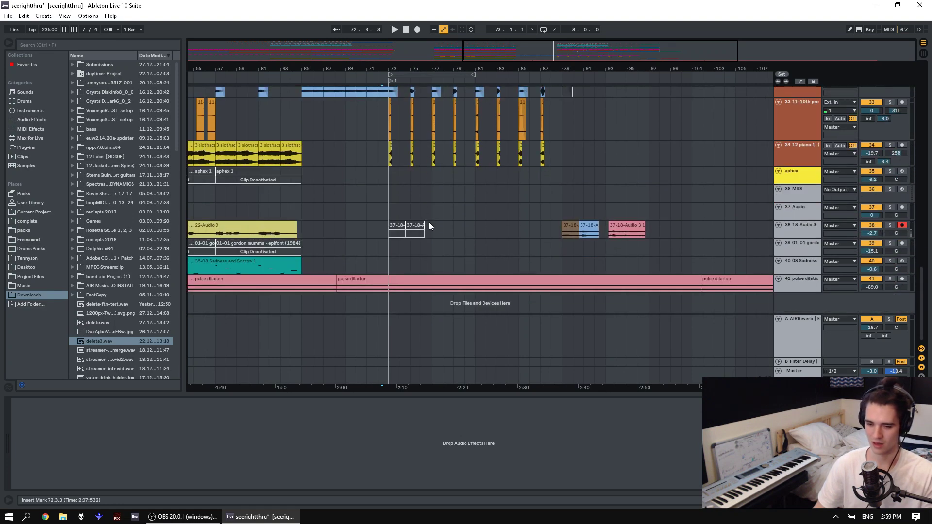
scroll(429, 220, up, 12)
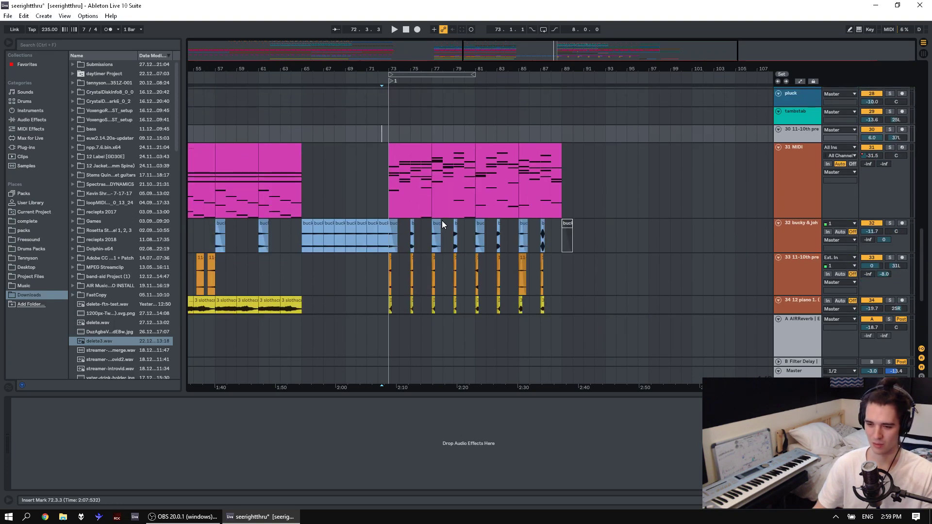
scroll(448, 194, up, 10)
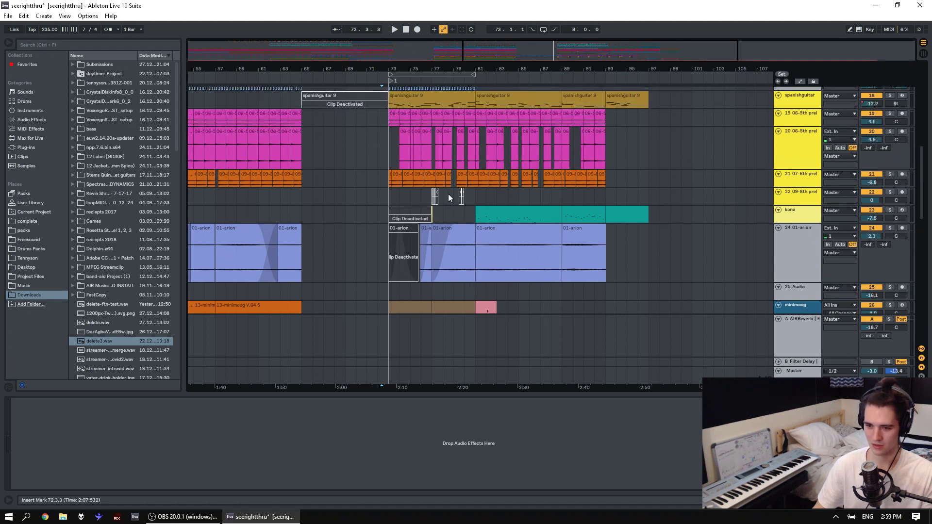
Select the spanishguitar clips and then the 13 Instrument clips across bars 73 to 89, and play from bar 73.
click(445, 238)
shift+click(544, 247)
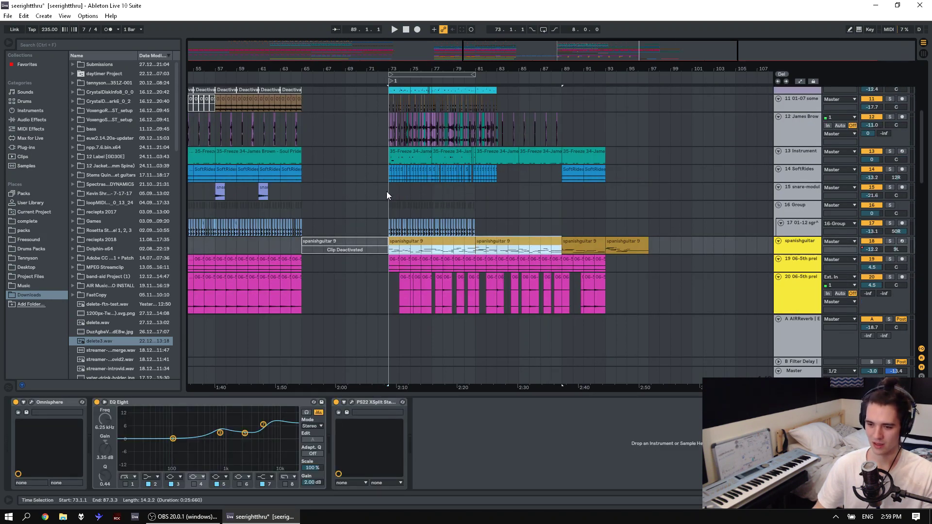
drag(388, 192, 561, 193)
scroll(366, 176, up, 3)
click(414, 193)
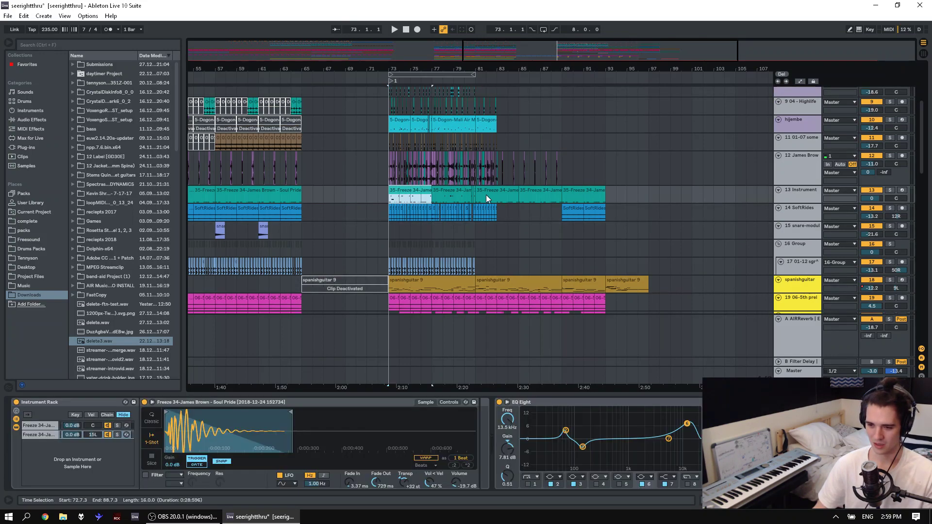
shift+click(543, 189)
key(space)
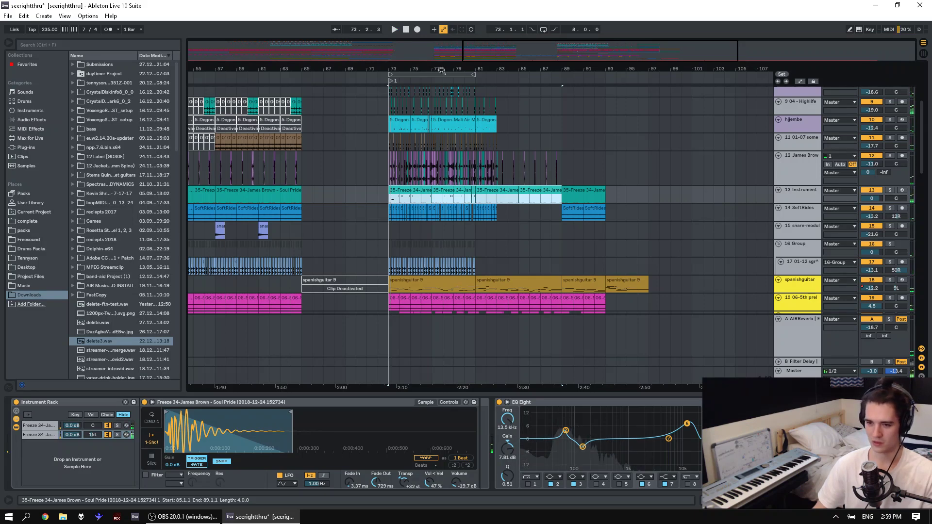
key(space)
key(space)
Play the arrangement from the hjembe clip at bar 81, and restart playback from just before bar 73.
ctrl+scroll(485, 143, up, 3)
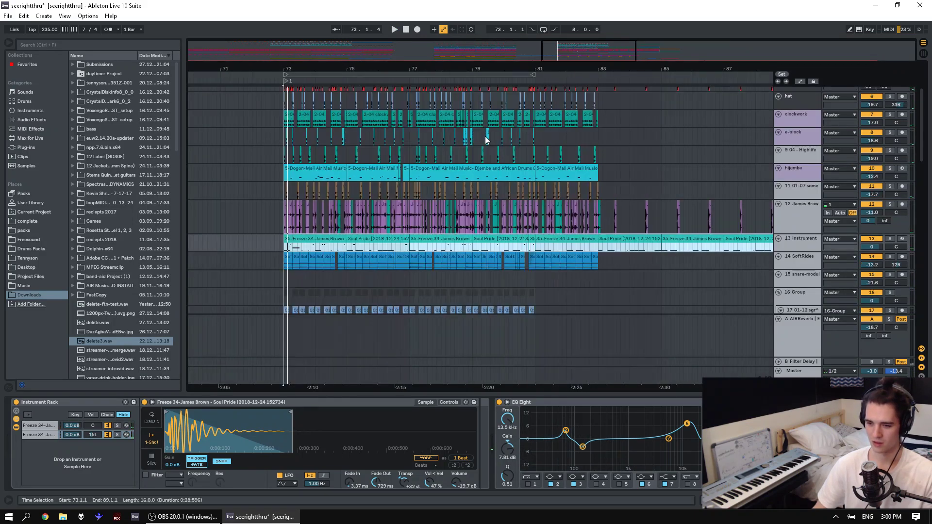
scroll(502, 162, up, 3)
click(556, 217)
key(space)
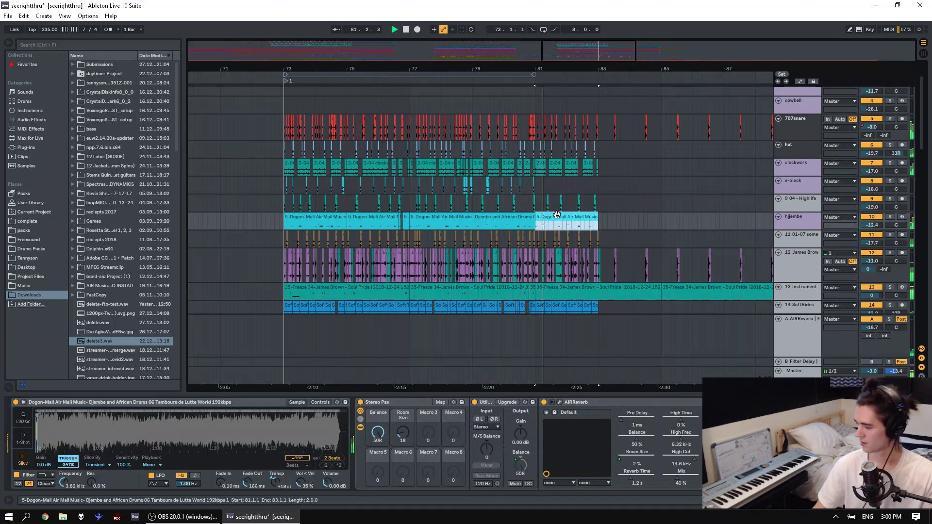
click(273, 217)
key(space)
key(space)
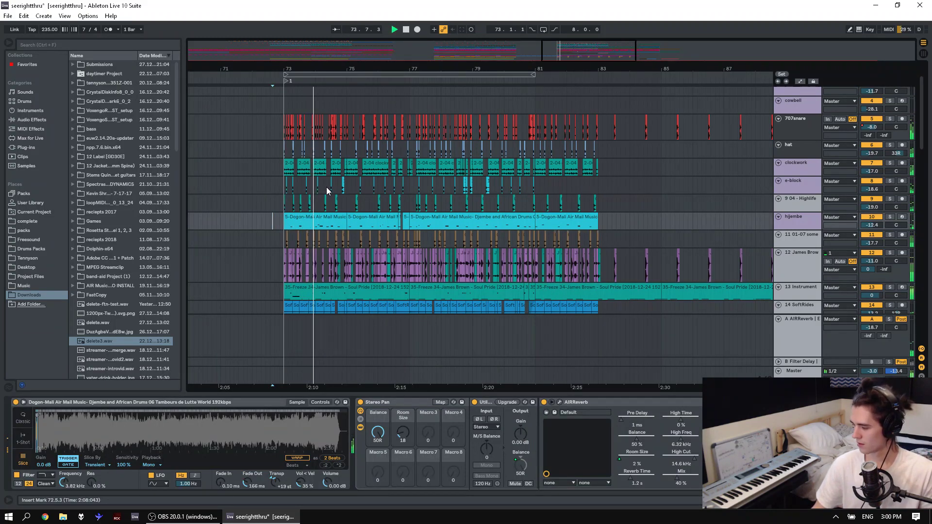
Look over all the tracks from the drums down to pulse dilation while the section from bar 73 plays.
scroll(433, 181, down, 1)
scroll(435, 181, down, 15)
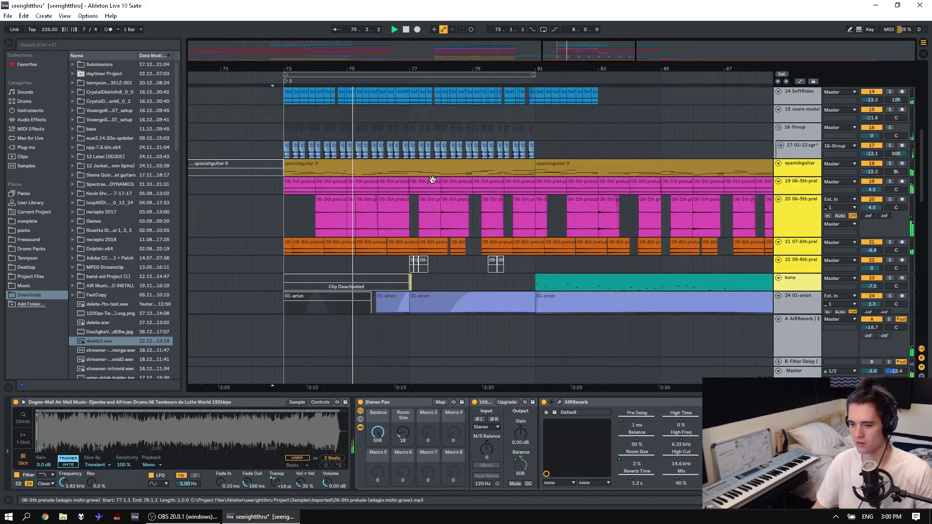
scroll(432, 180, down, 10)
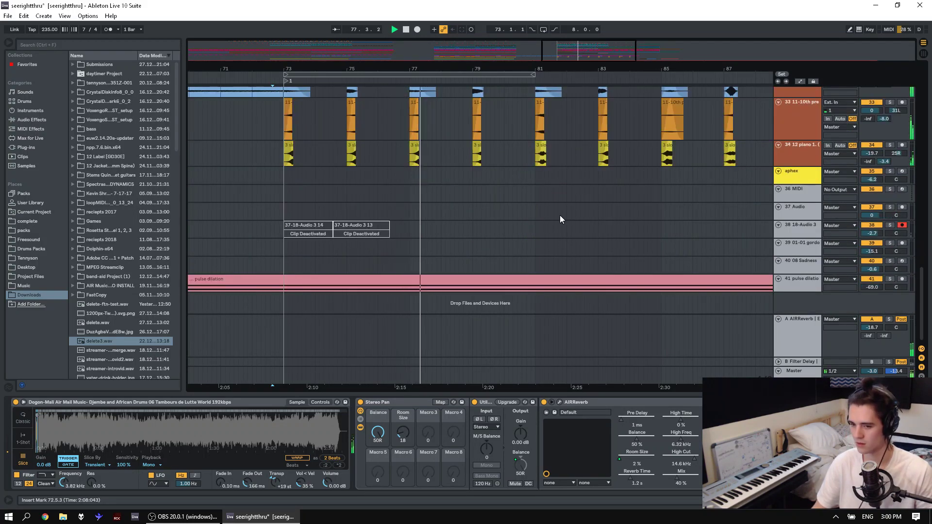
scroll(557, 217, up, 8)
scroll(557, 219, up, 5)
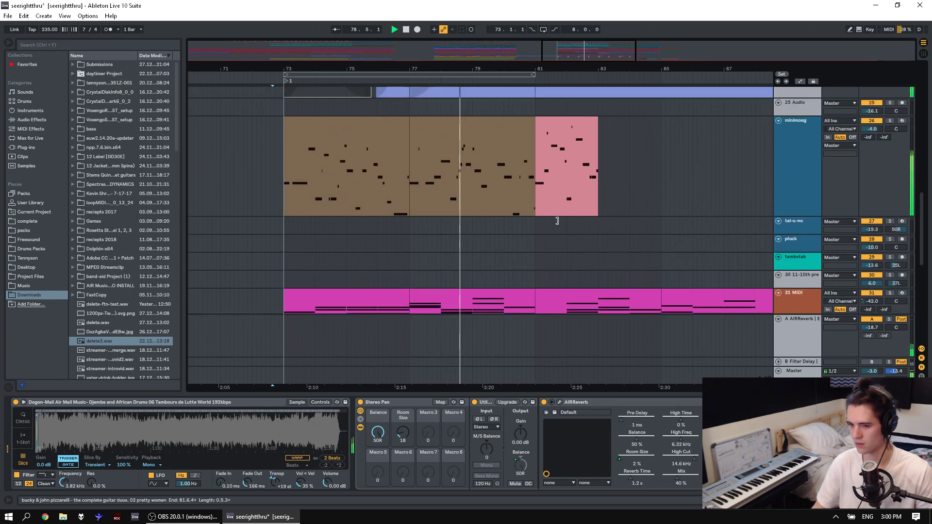
scroll(639, 166, up, 10)
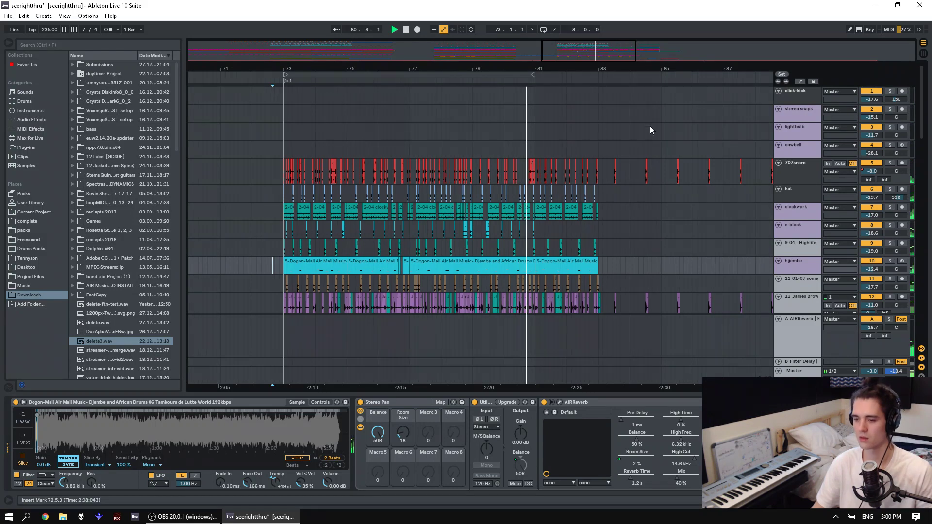
scroll(584, 153, down, 10)
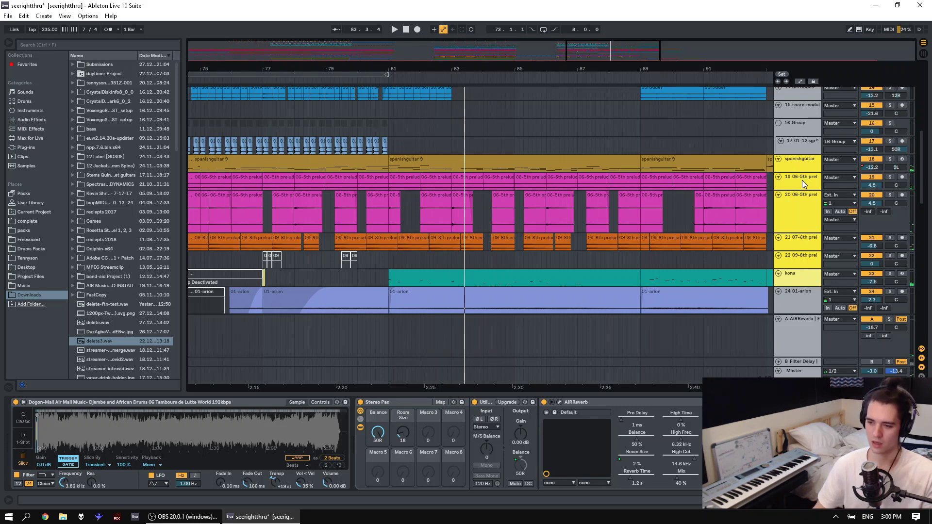
scroll(802, 180, down, 2)
Select the spanishguitar track, place the insert marker near the end of bar 78, and arm and disarm the track for recording.
click(806, 114)
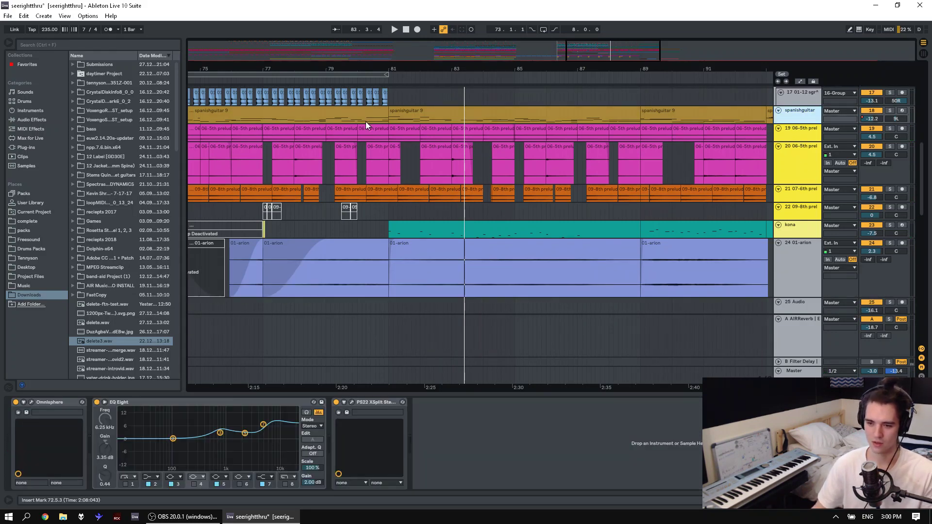
click(322, 121)
key(space)
click(902, 110)
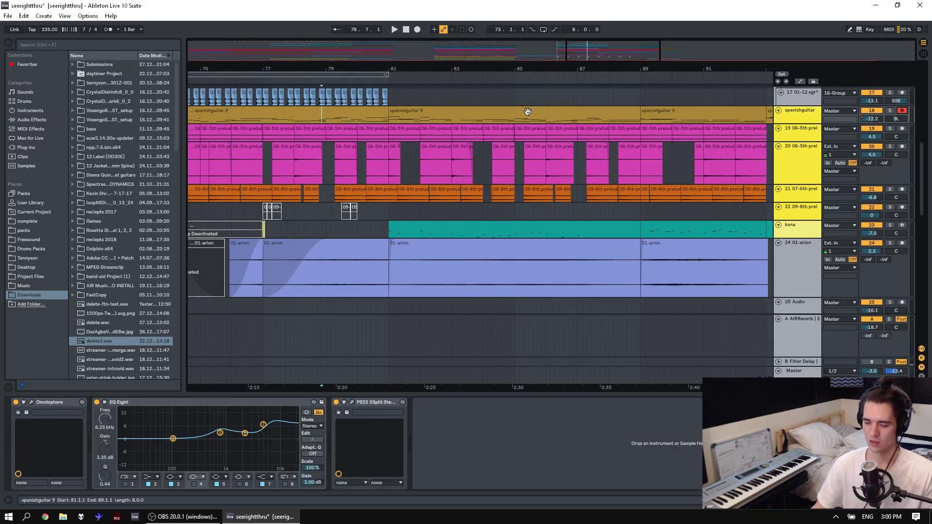
click(901, 111)
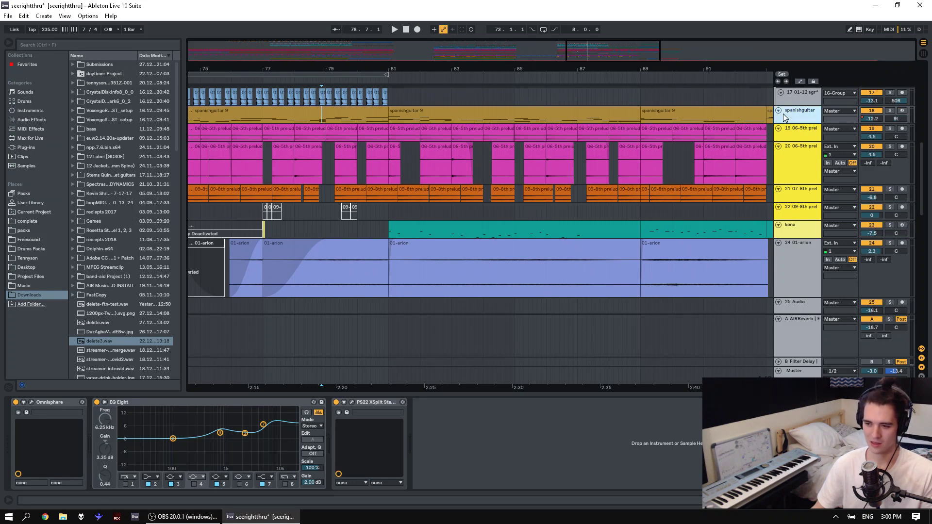
Insert a MIDI track below the spanishguitar track and load the Kontakt 5 plug-in onto it.
key(ctrl+shift+t)
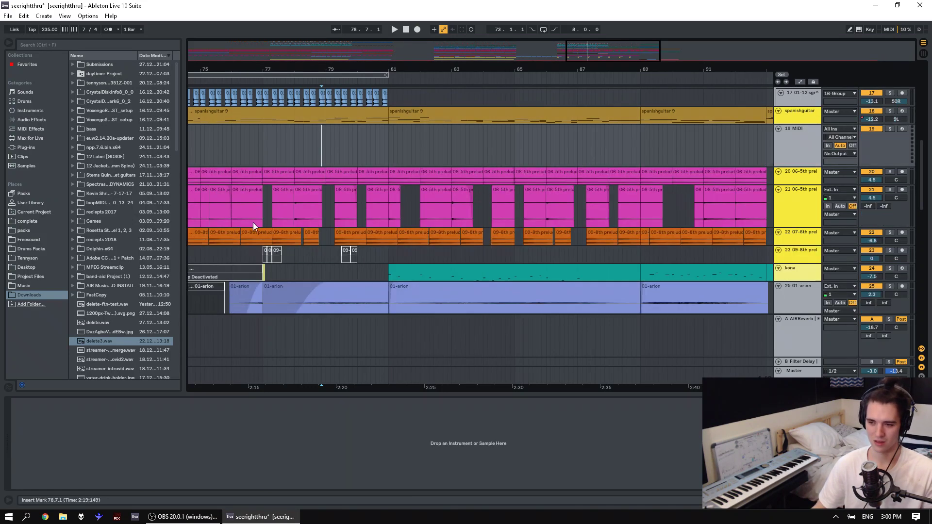
click(26, 147)
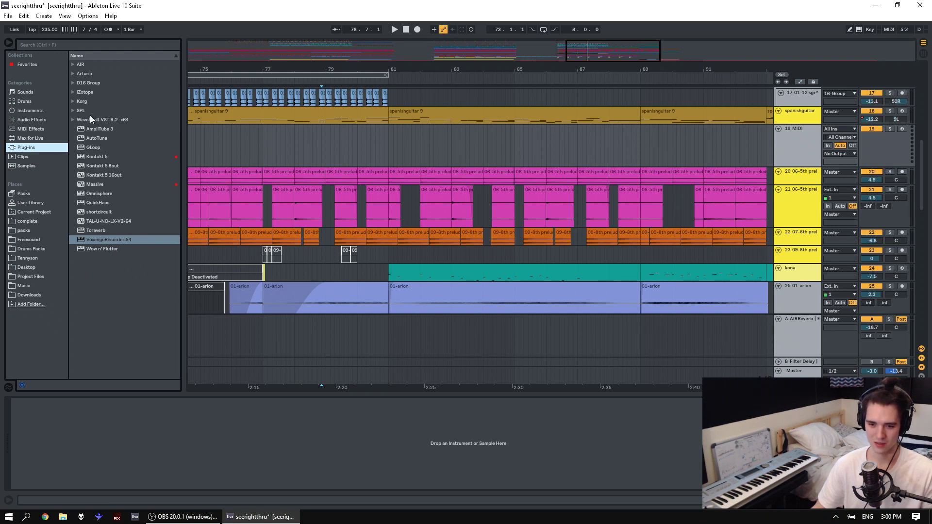
click(97, 156)
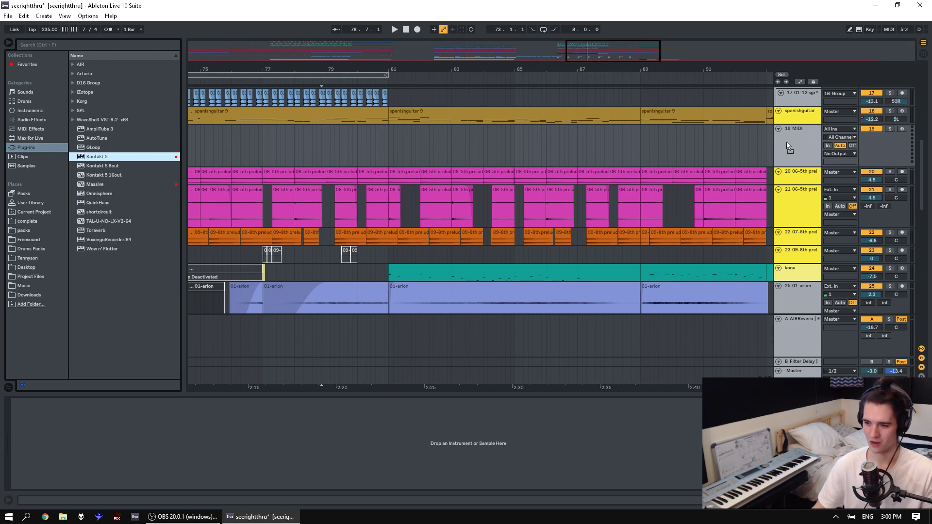
drag(793, 139, 792, 139)
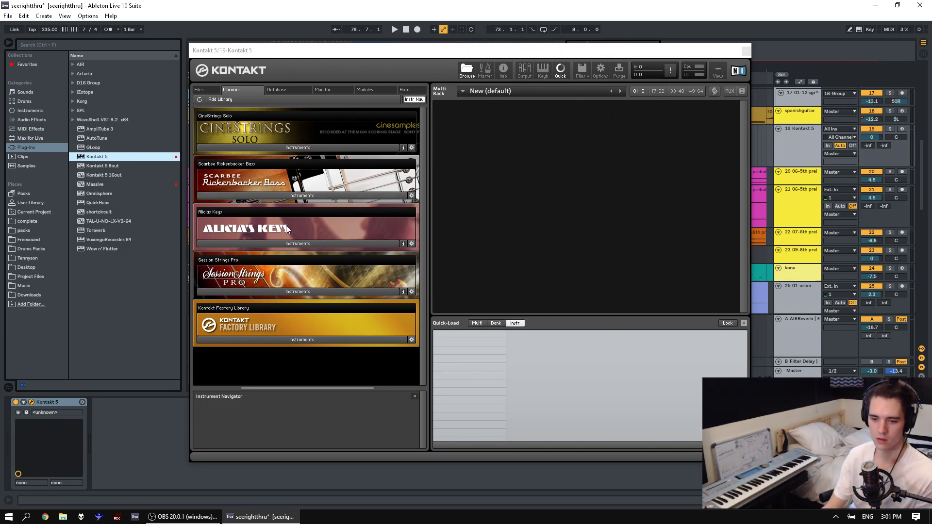
Browse the Kontakt Factory Library to the World category's 6 - Strings folder and load Kora.nki into the multi rack.
click(289, 339)
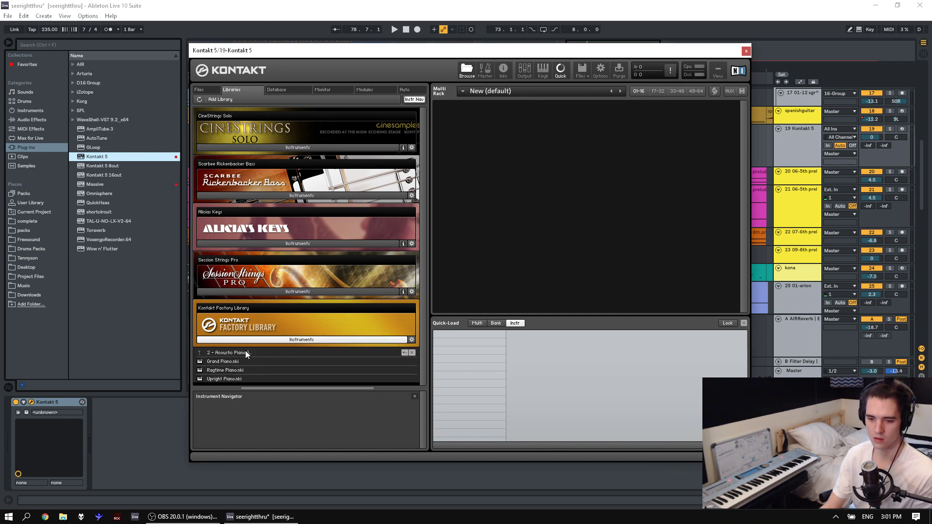
click(245, 353)
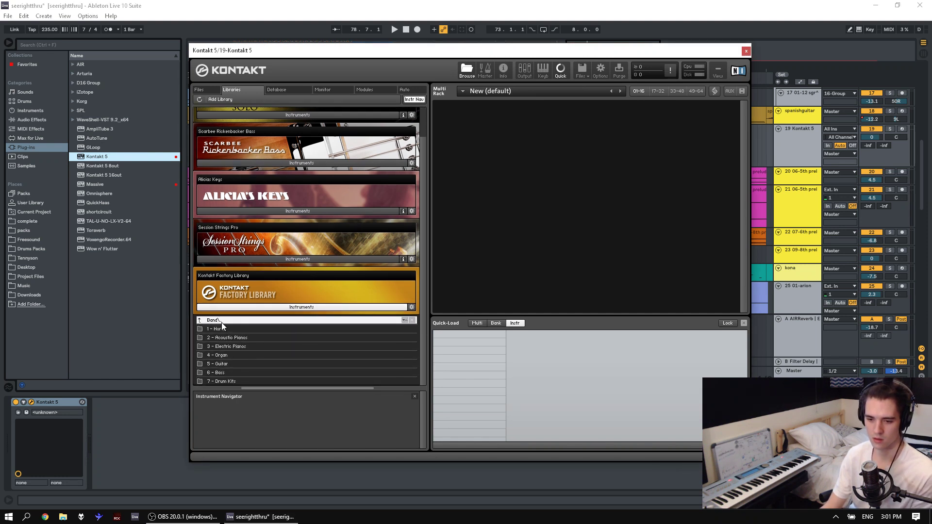
double_click(221, 322)
click(226, 355)
double_click(226, 381)
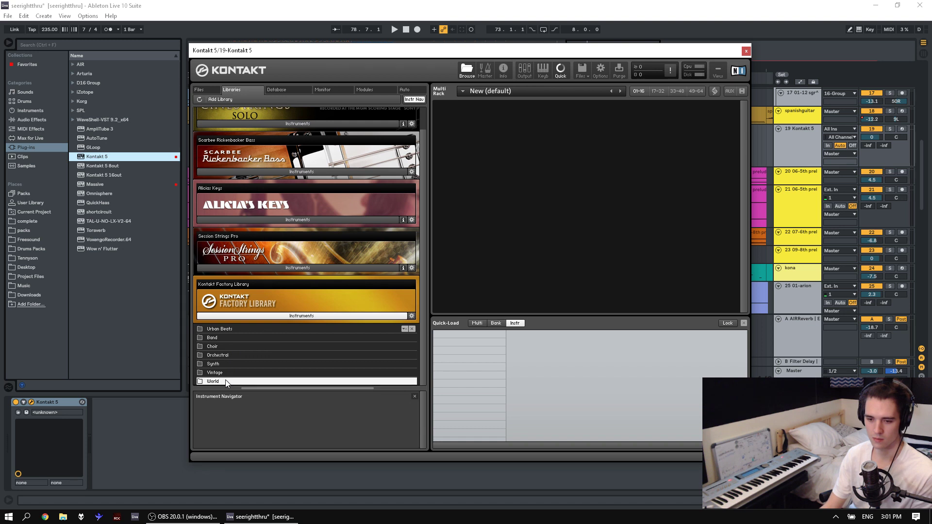
double_click(231, 364)
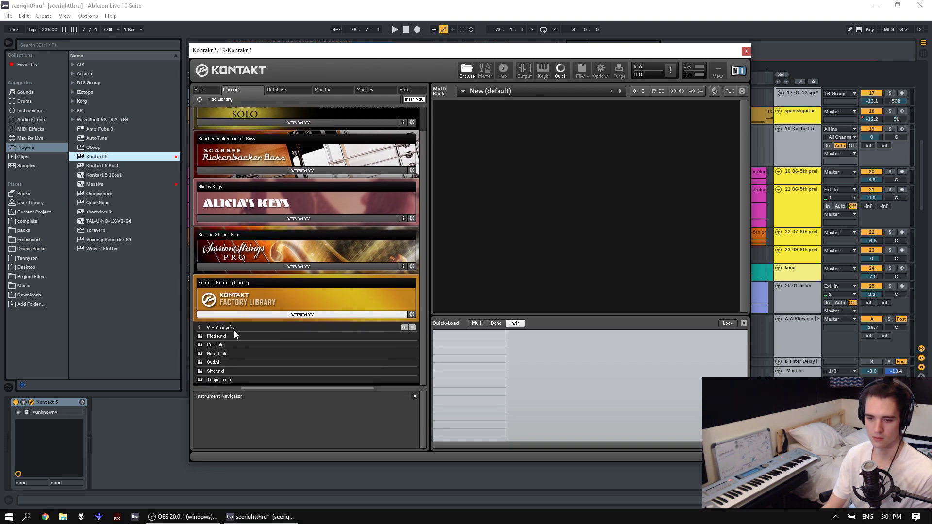
click(209, 347)
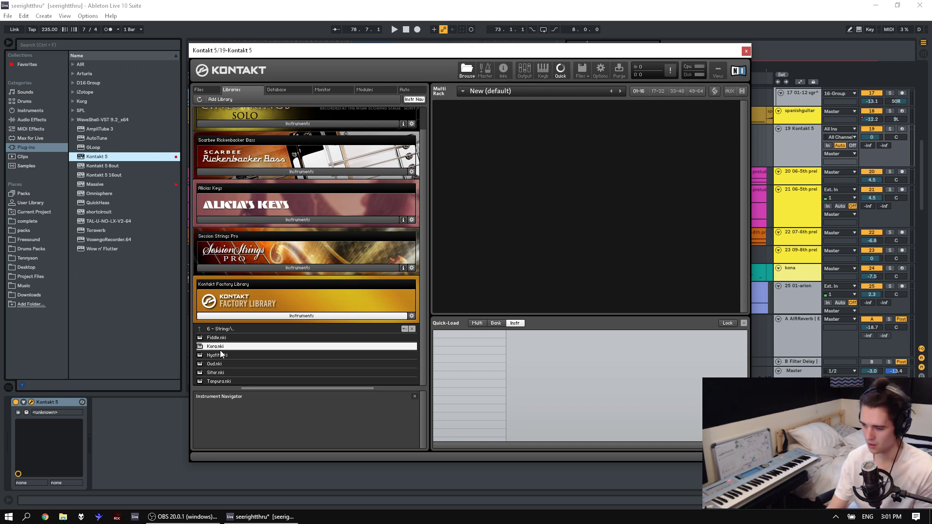
drag(219, 349, 564, 241)
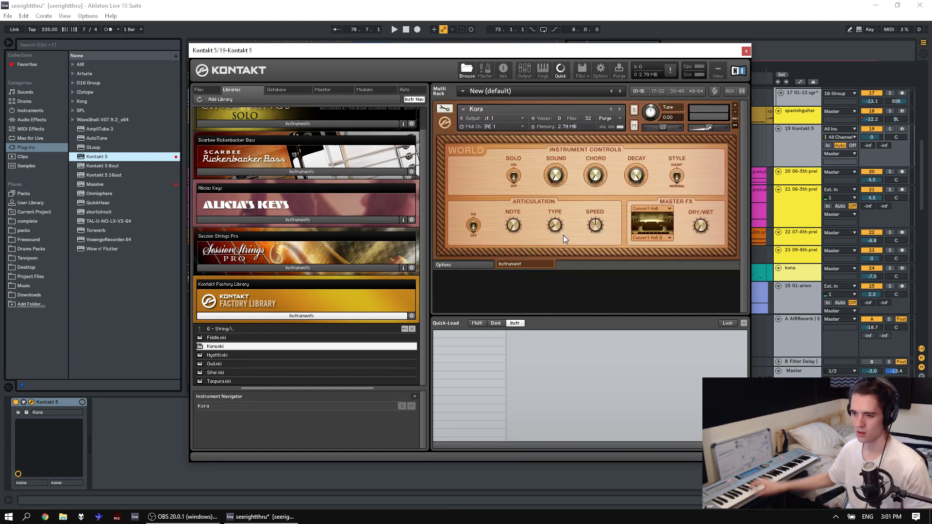
Arm the Kontakt 5 track to audition the Kora instrument, and close the plug-in window.
click(902, 129)
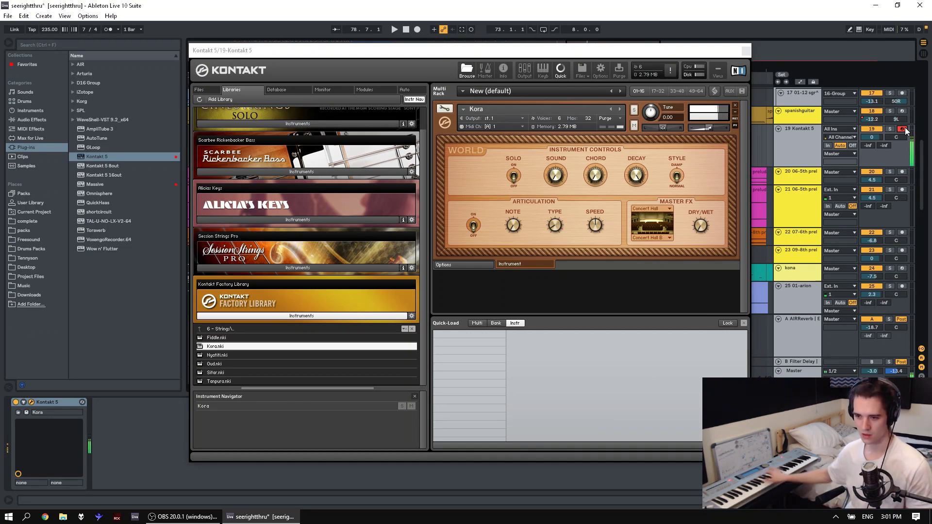
click(686, 173)
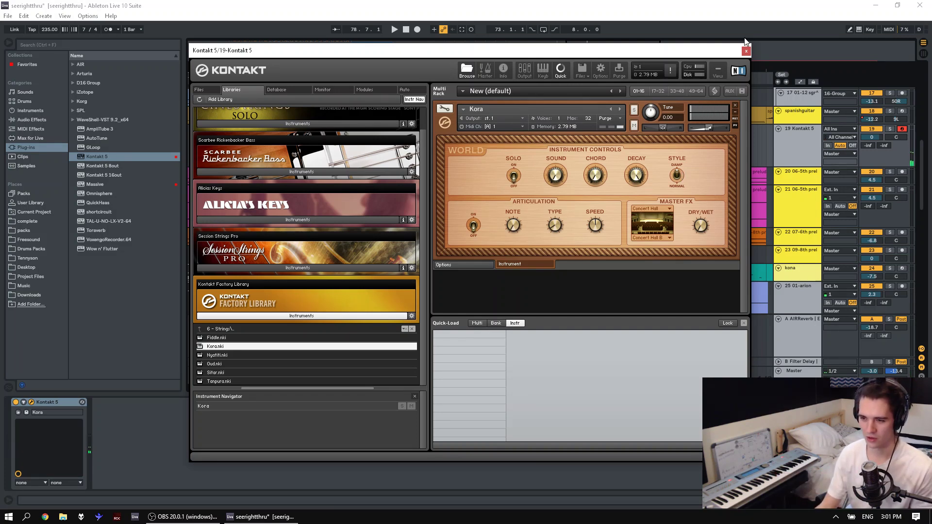
click(746, 51)
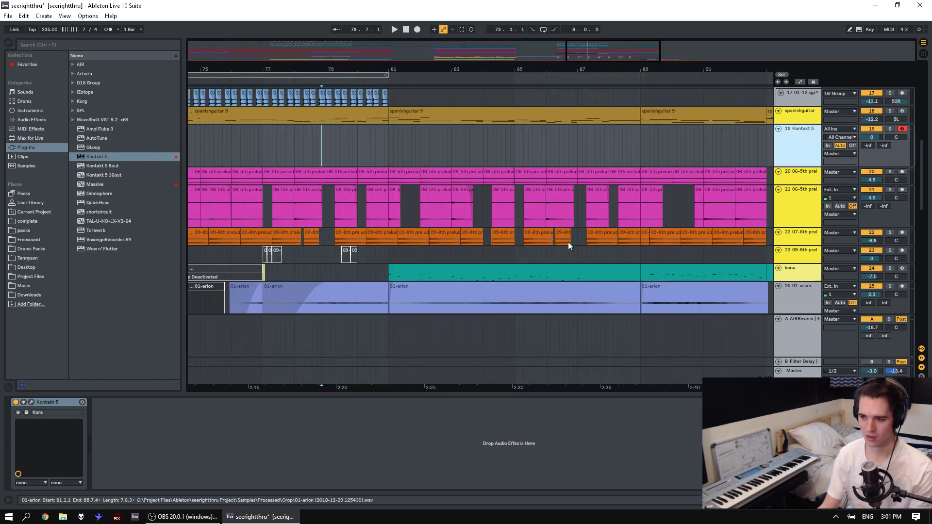
Browse the Project Files to the Ableton folder's winterspeak Project and expand the tracks inside wintesleep-splice.als.
click(31, 276)
click(74, 66)
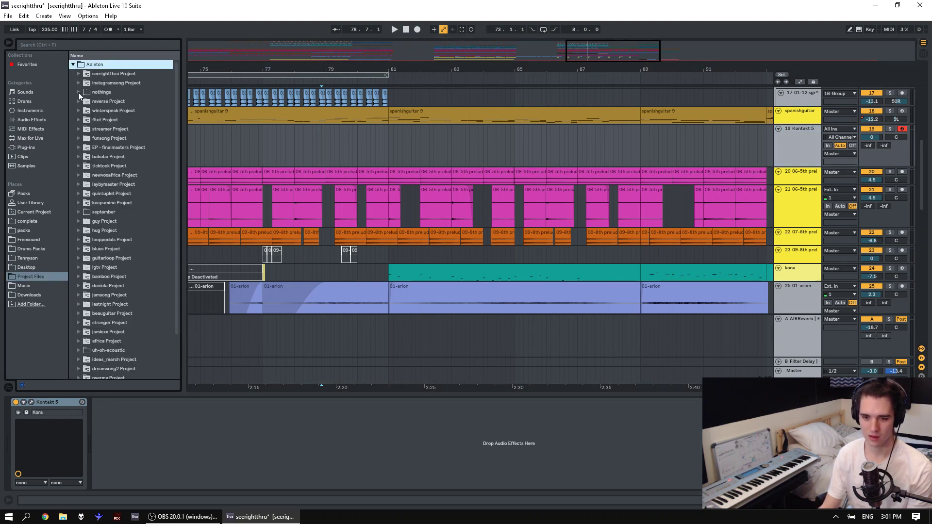
click(78, 111)
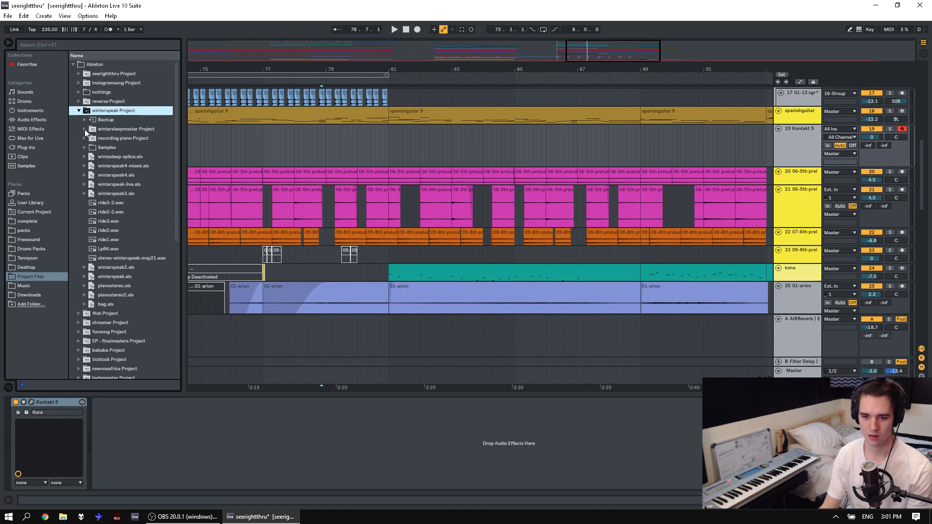
click(85, 156)
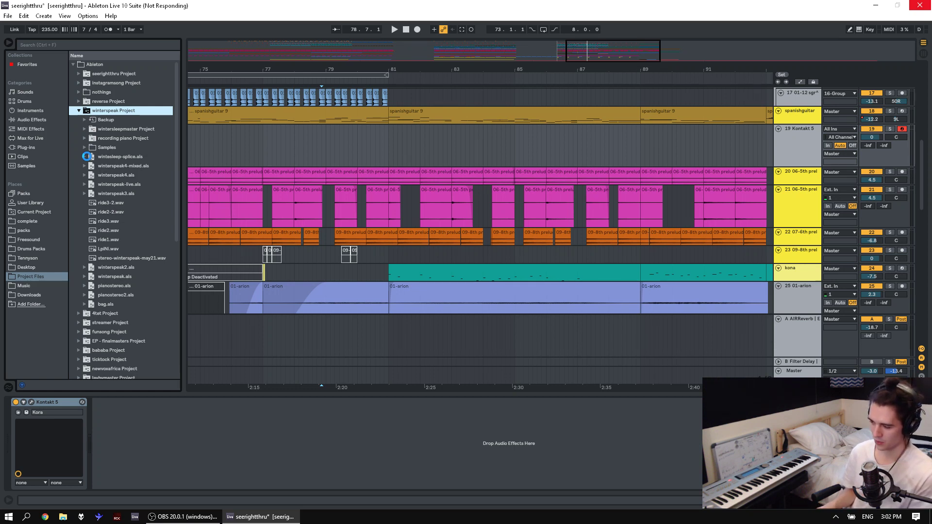
click(85, 156)
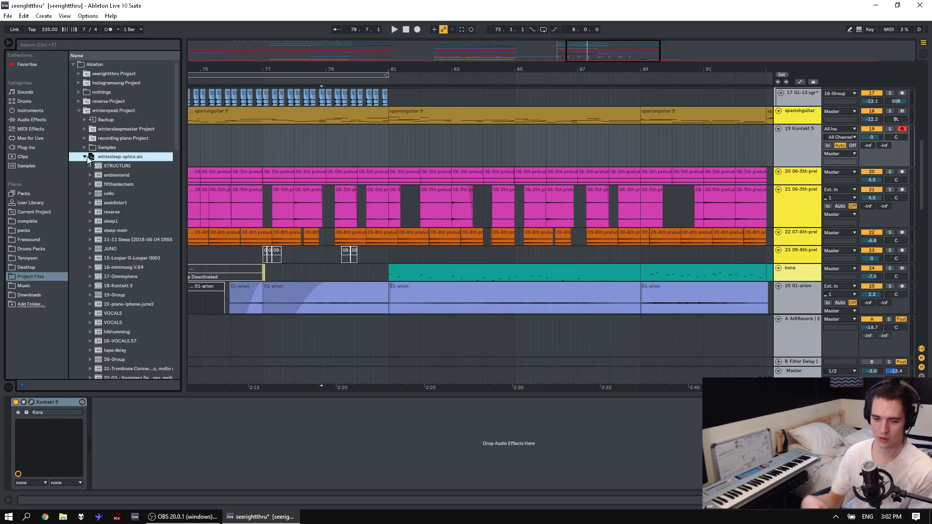
Look through the tracks contained in wintesleep-splice.als for a reusable instrument.
scroll(131, 150, down, 8)
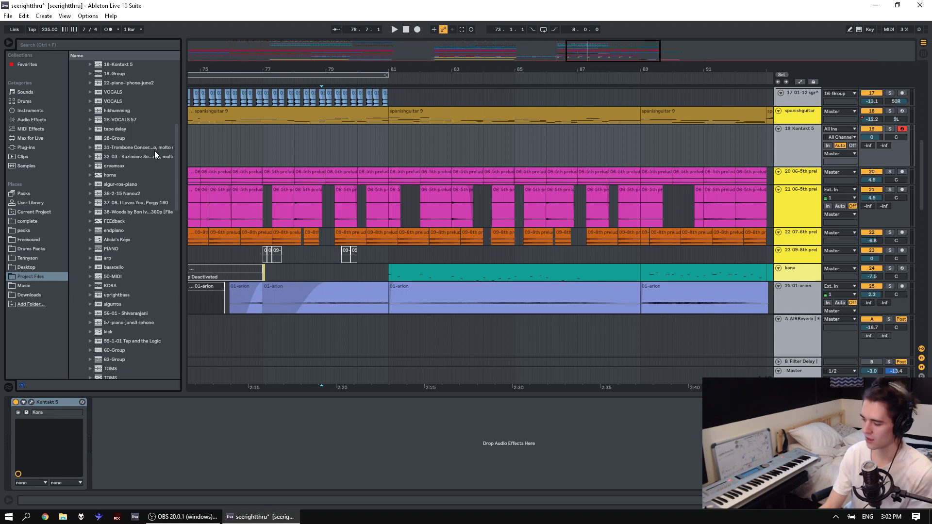
scroll(155, 152, down, 9)
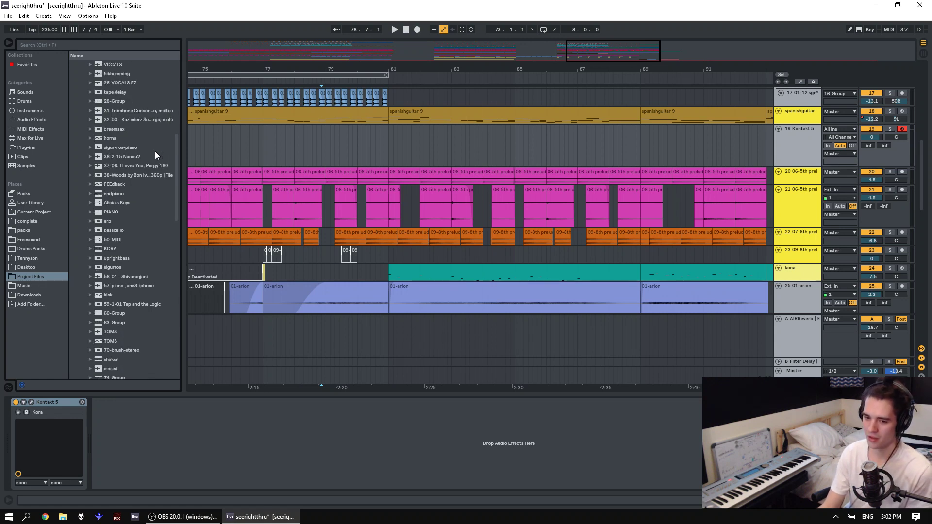
scroll(158, 152, down, 1)
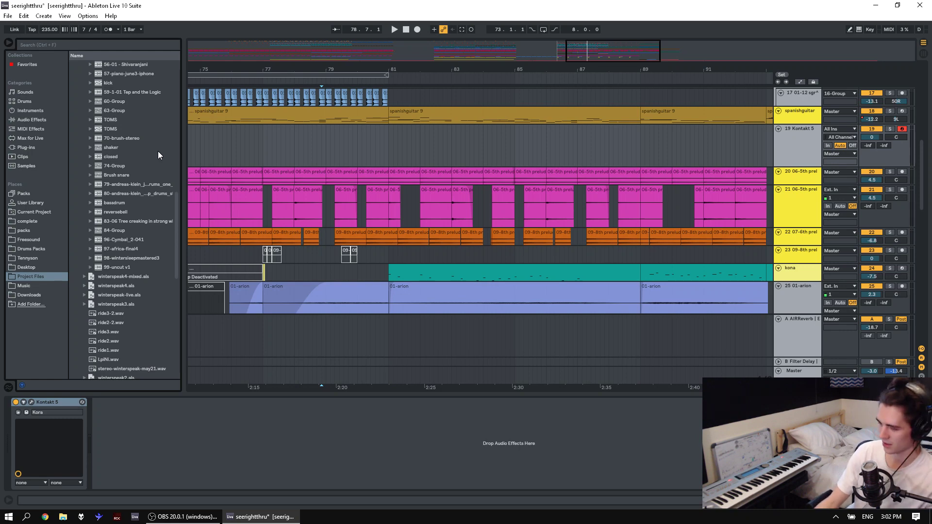
scroll(159, 153, up, 3)
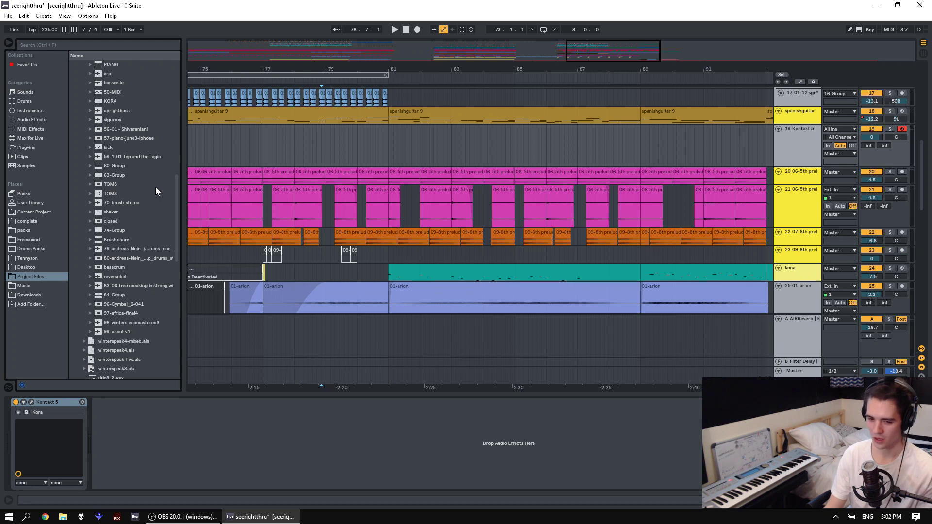
scroll(156, 189, down, 2)
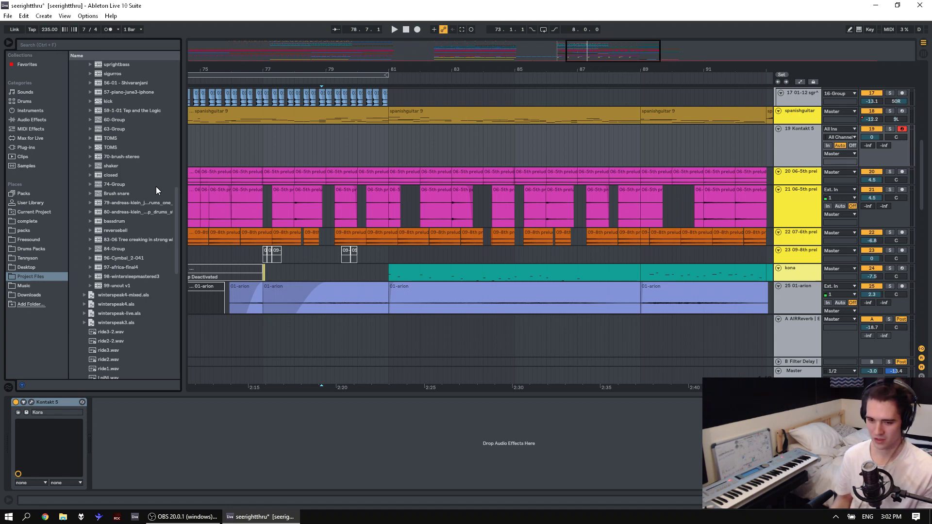
scroll(155, 172, up, 3)
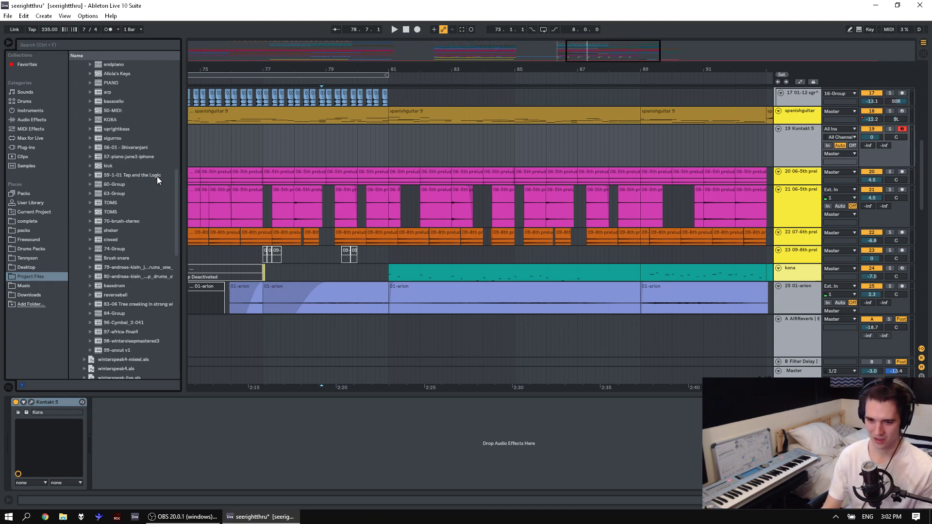
scroll(156, 178, up, 2)
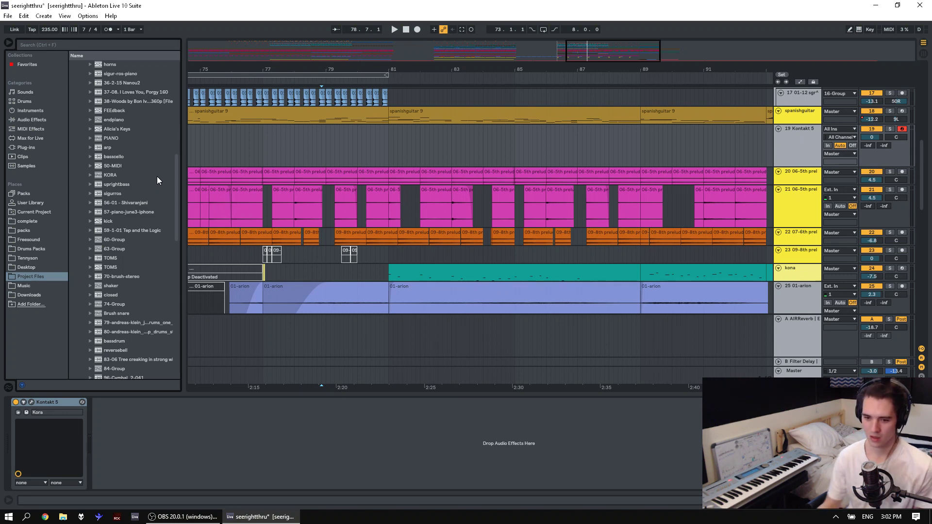
Select the spanishguitar clips at bars 73 and 9 in the arrangement, and briefly play from bar 73.
mouse_move(389, 66)
mouse_down()
mouse_move(392, 52)
mouse_move(510, 23)
mouse_move(393, 40)
mouse_move(389, 66)
mouse_up()
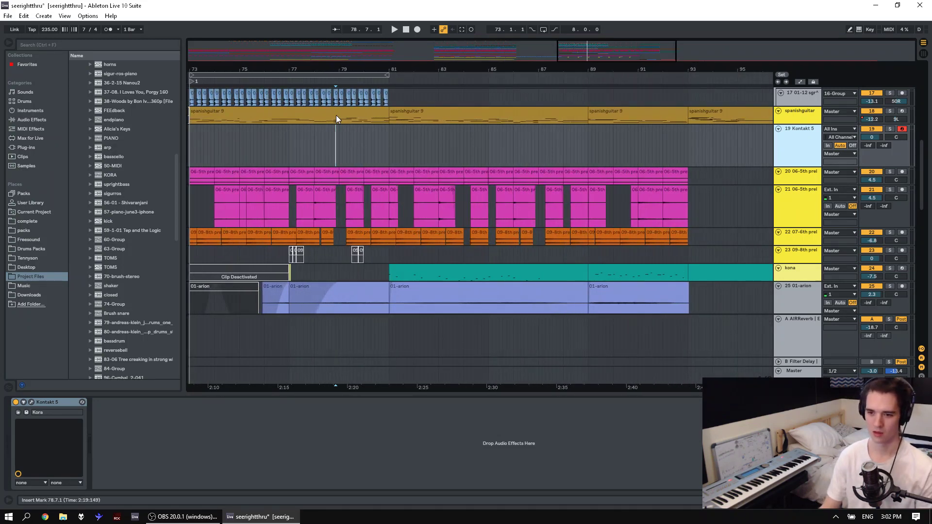
click(336, 119)
click(355, 112)
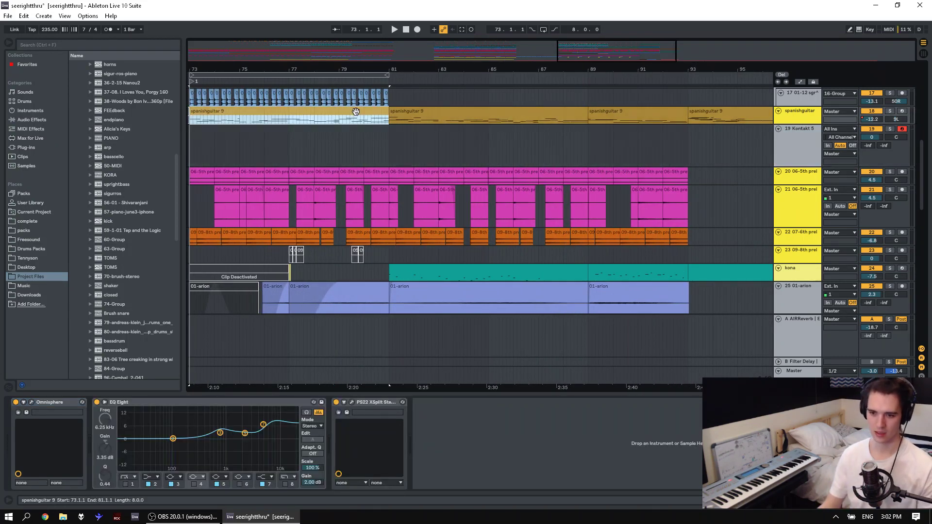
drag(349, 69, 508, 19)
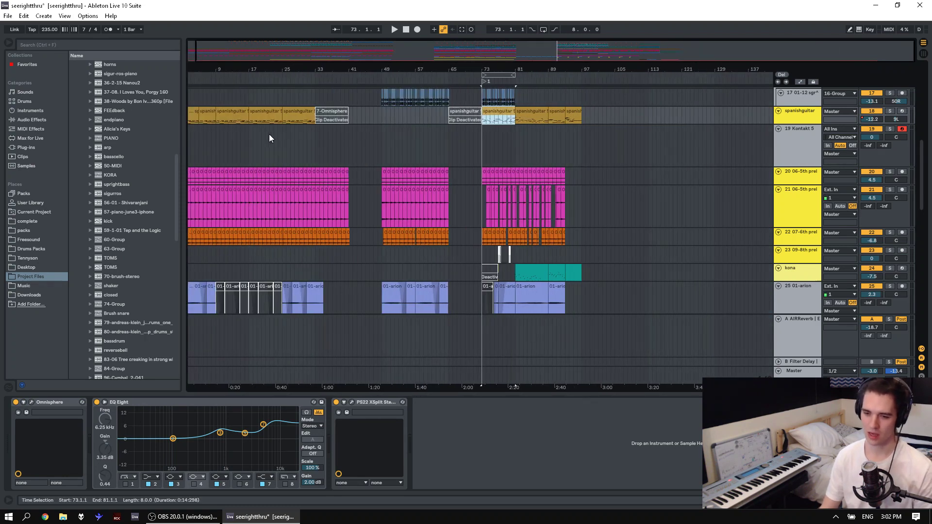
click(269, 134)
click(261, 118)
click(226, 107)
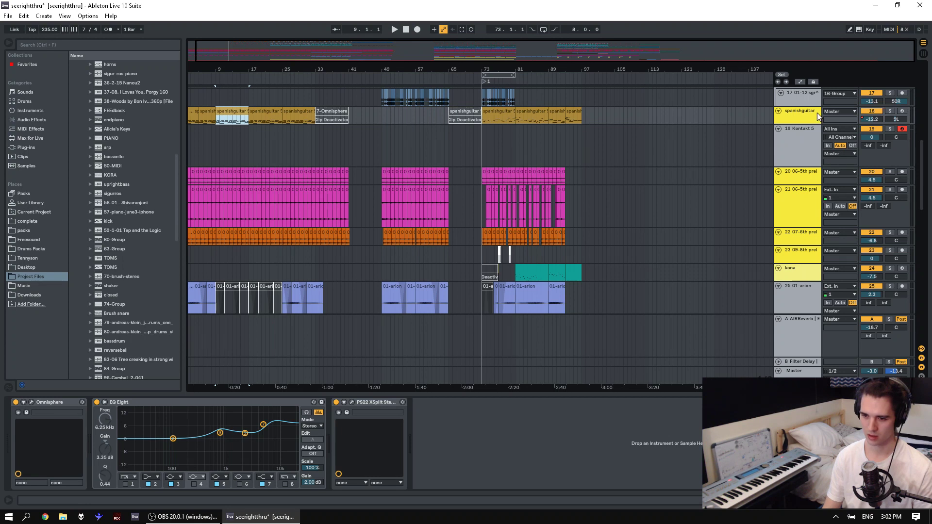
click(504, 121)
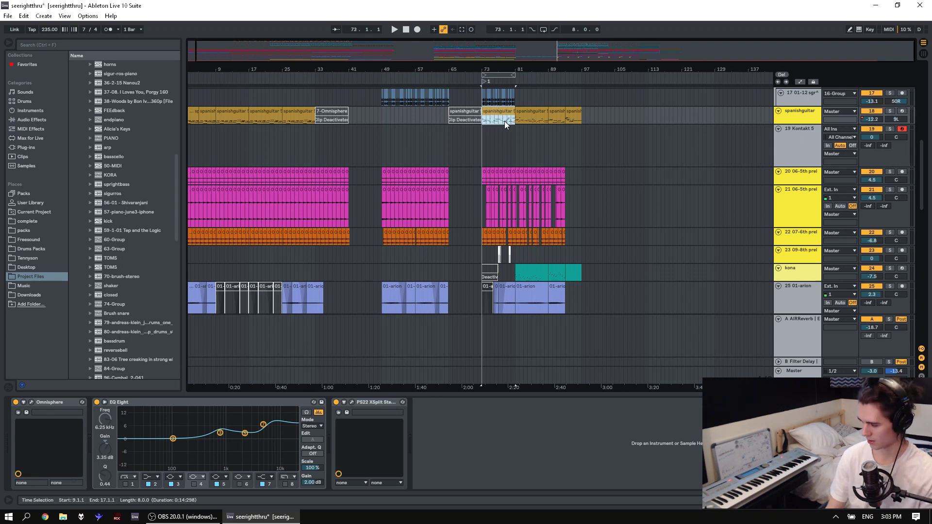
key(space)
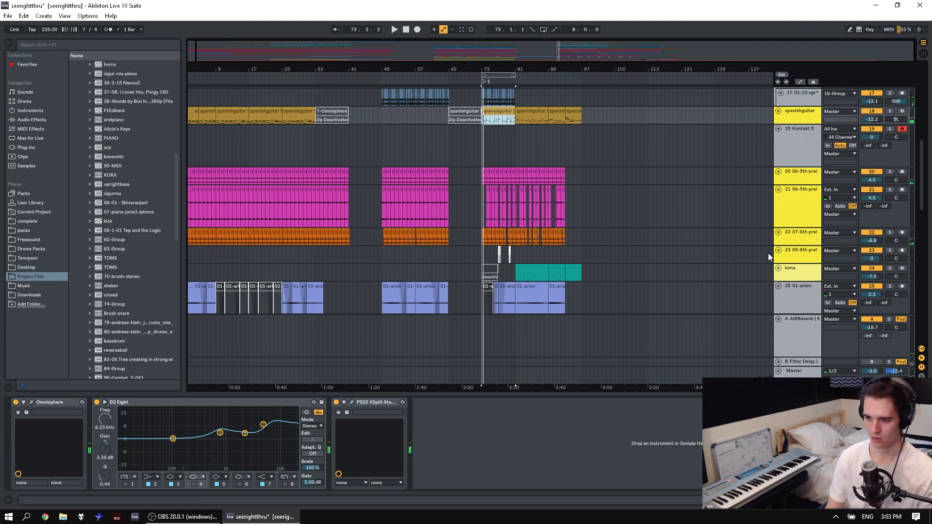
Import the KORA group track from wintesleep-splice.als into the arrangement below the Kontakt 5 track.
scroll(135, 311, down, 2)
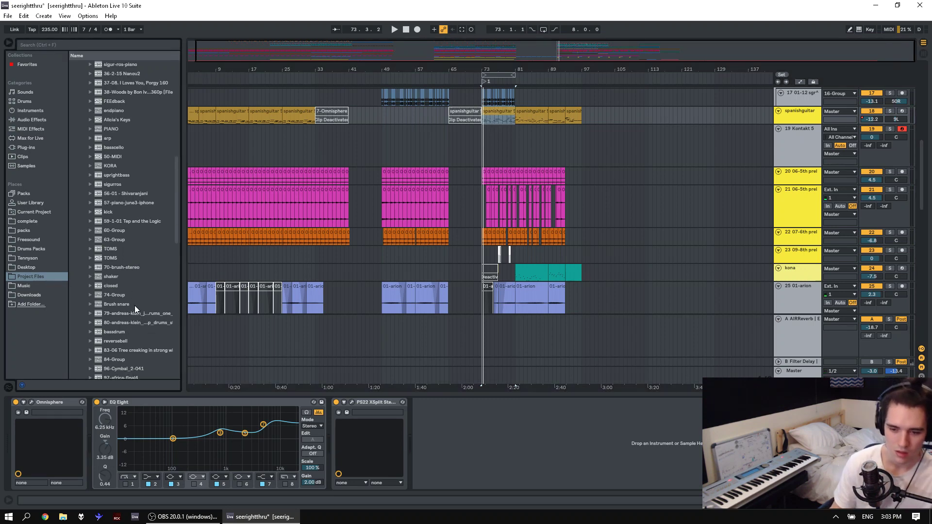
scroll(131, 232, up, 7)
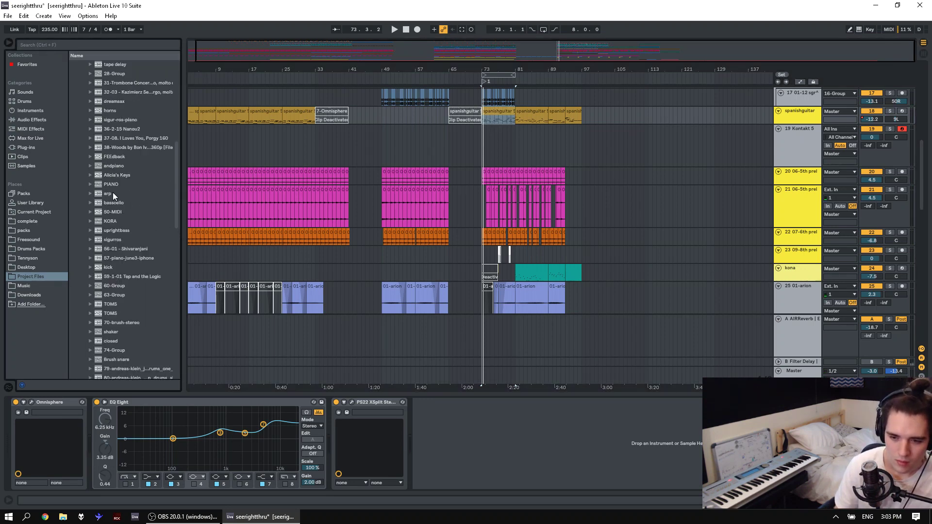
scroll(115, 170, up, 1)
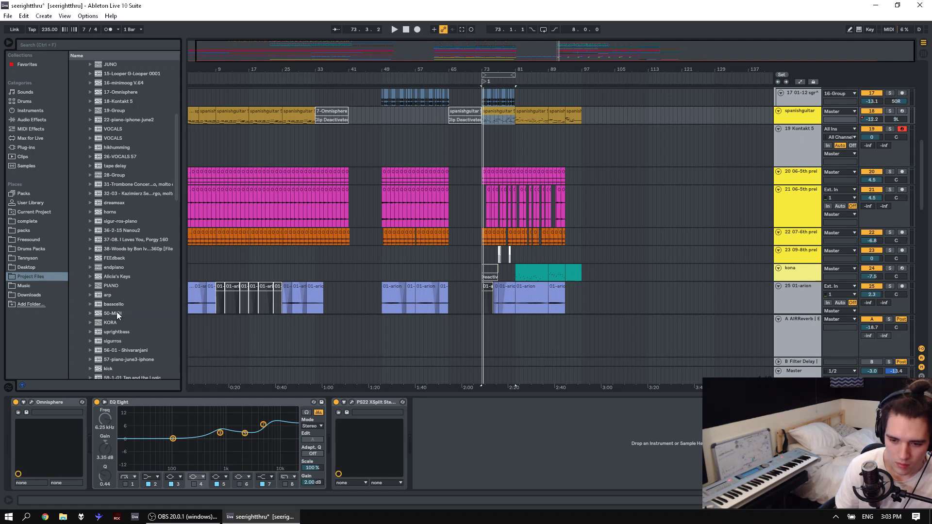
click(98, 322)
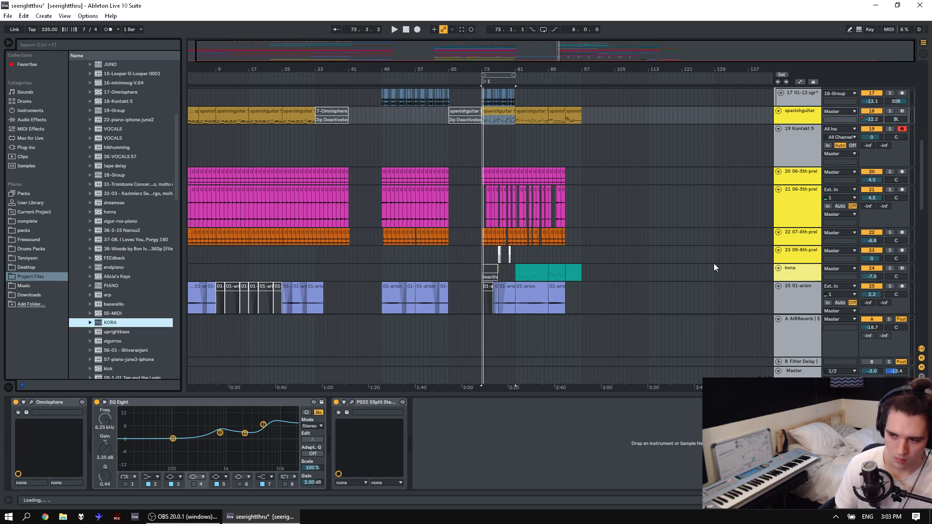
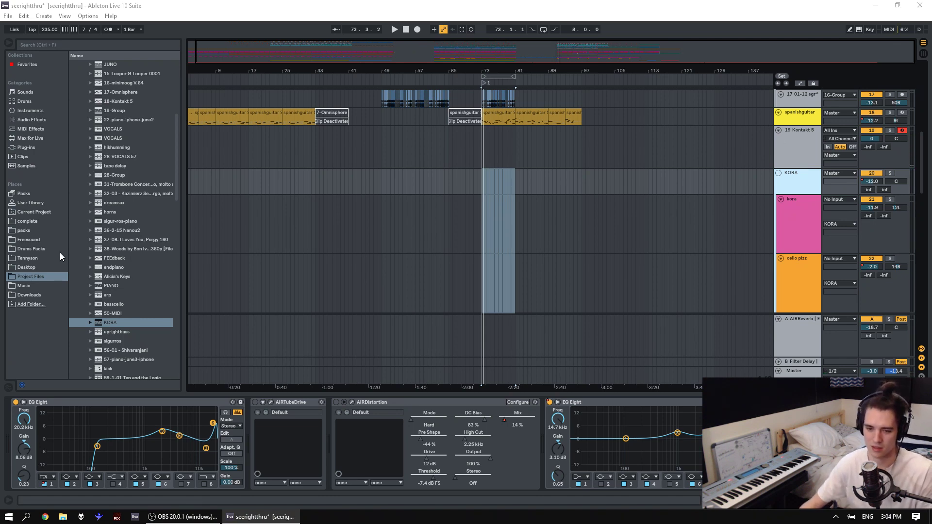
Look through the Freesound and Desktop folders in the browser, and enter and clear the search term "path".
click(47, 240)
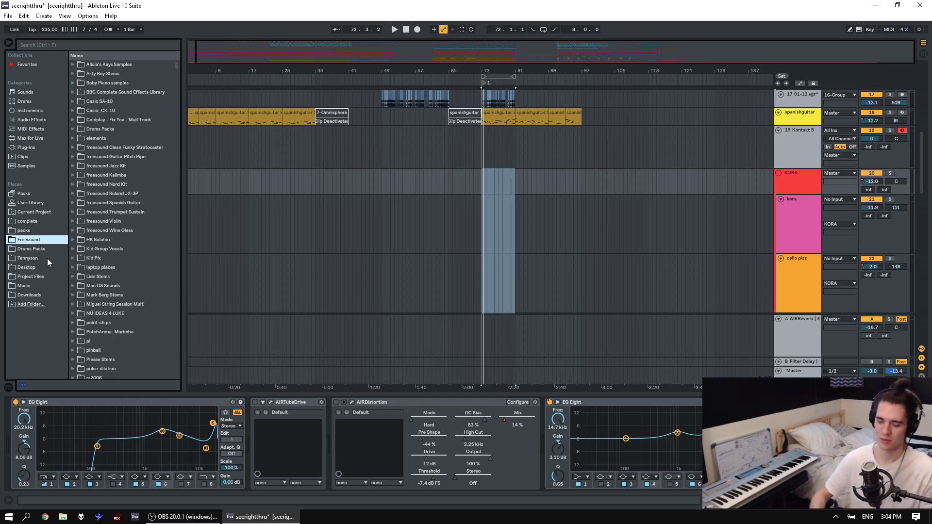
click(29, 266)
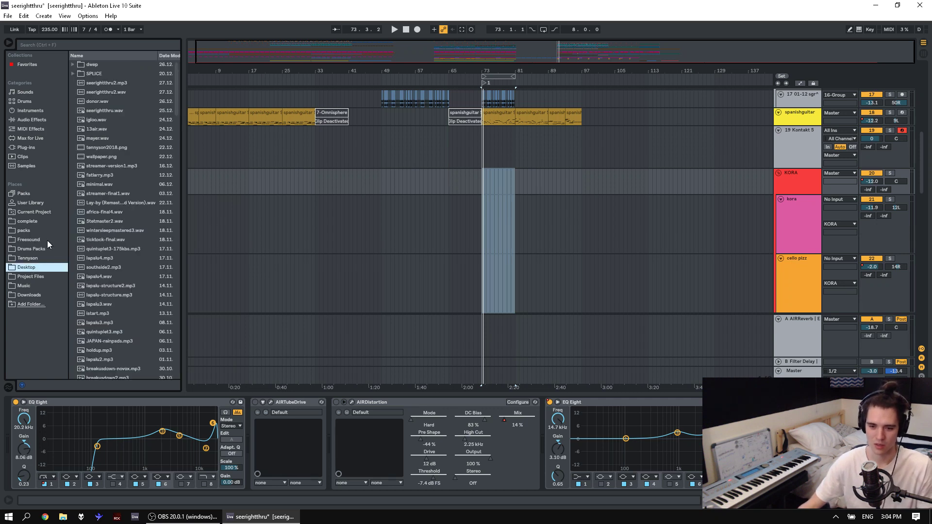
click(130, 46)
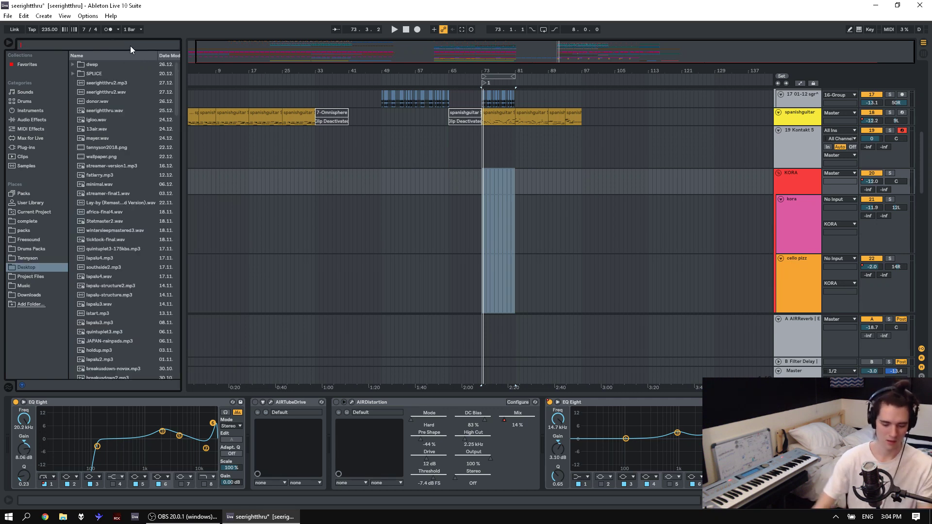
text(path)
key(BackSpace)
key(BackSpace)
key(BackSpace)
key(BackSpace)
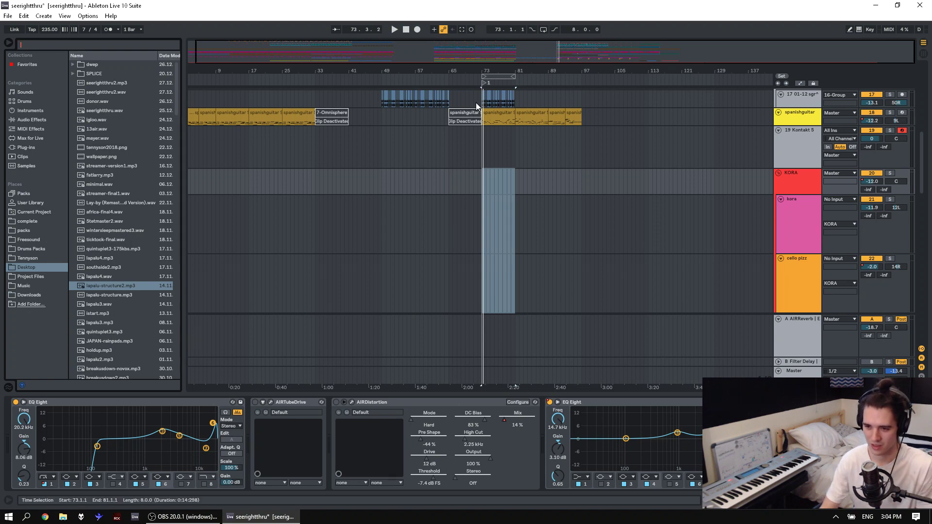
Select bars 73 to 81 on the snare-modul track and the spanishguitar clip at bar 73, and briefly play from there.
click(499, 112)
ctrl+scroll(503, 92, up, 4)
scroll(475, 163, up, 3)
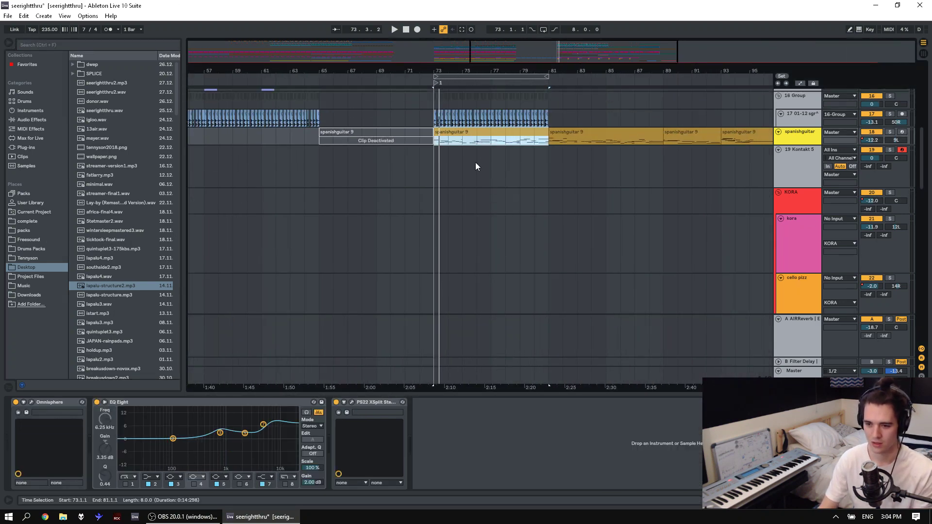
scroll(484, 167, up, 3)
ctrl+scroll(480, 165, up, 3)
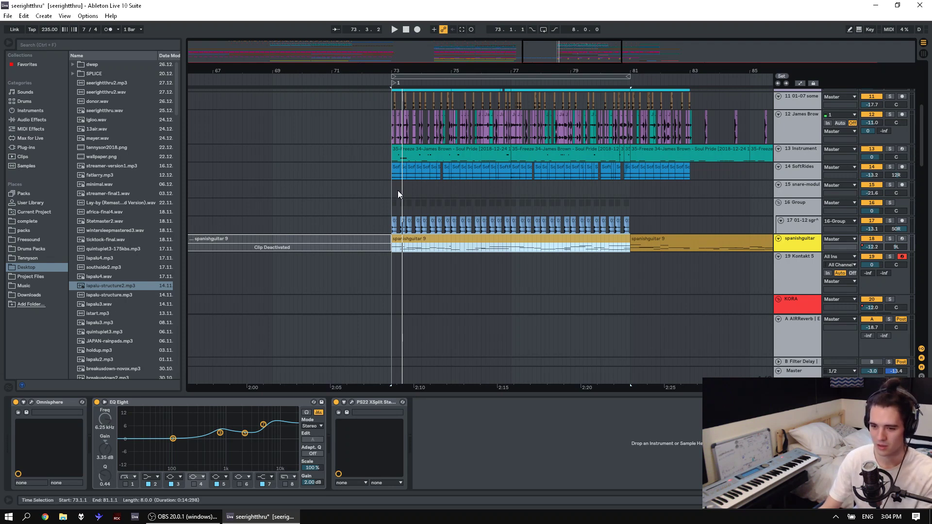
drag(391, 189, 630, 190)
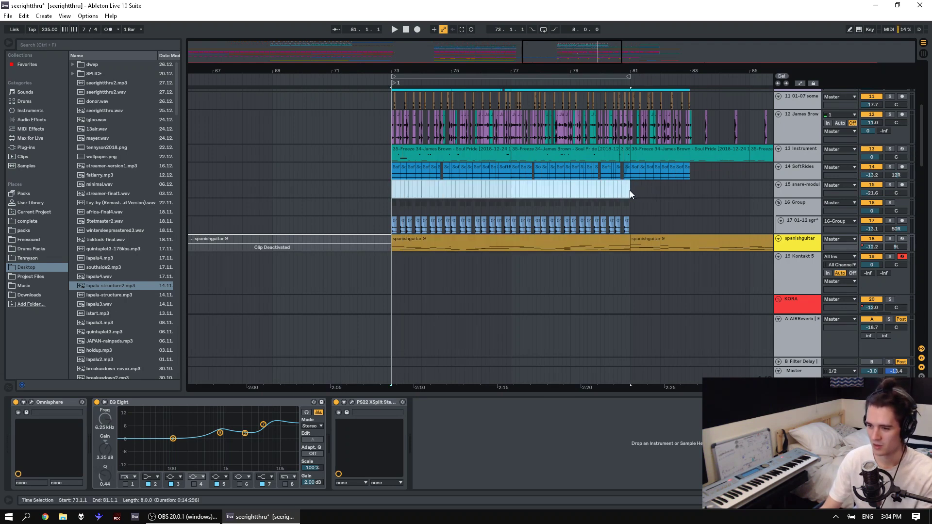
scroll(675, 208, down, 2)
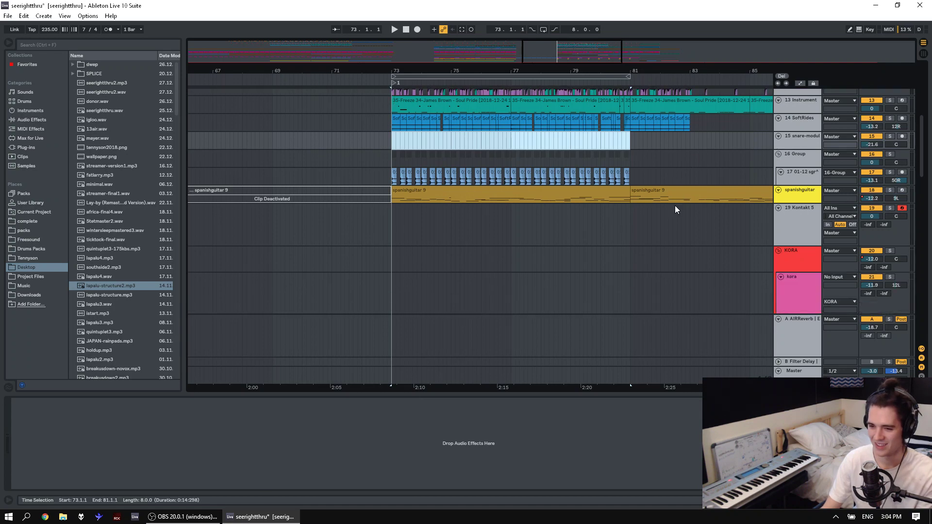
click(610, 193)
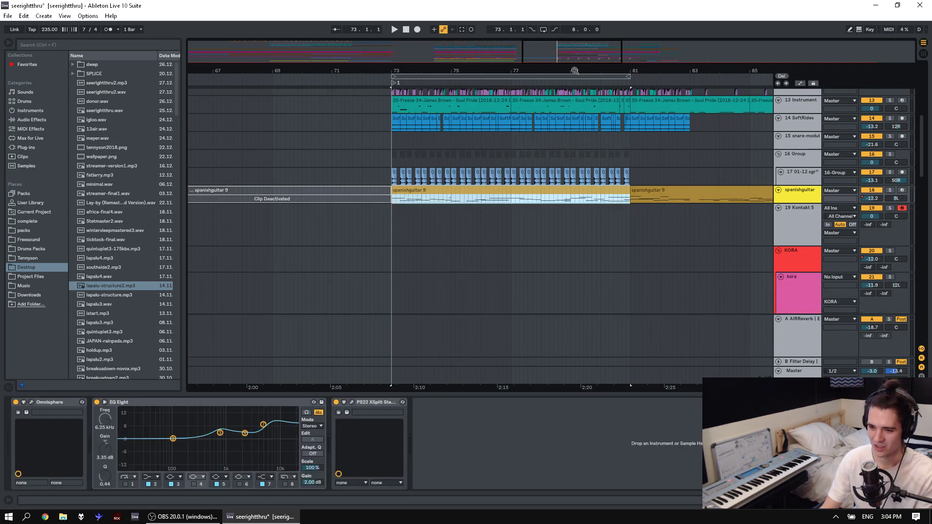
drag(573, 72, 510, 72)
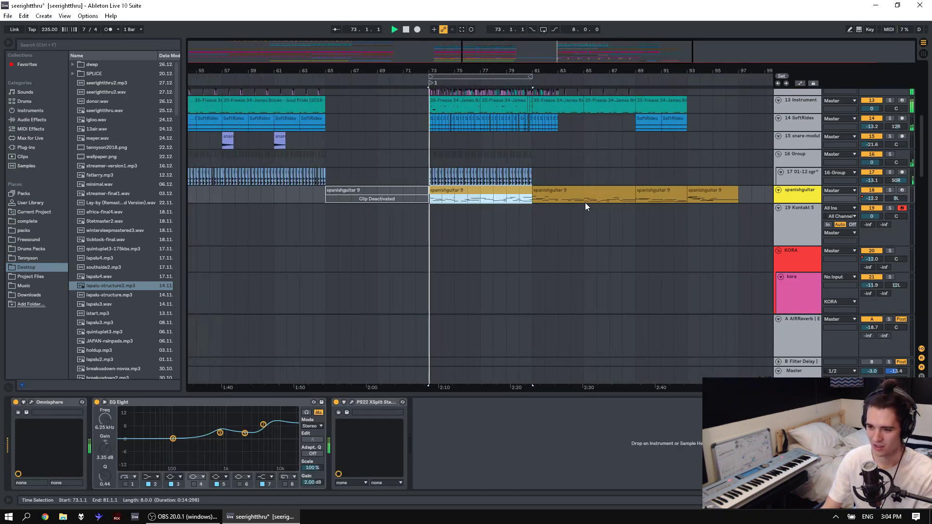
key(space)
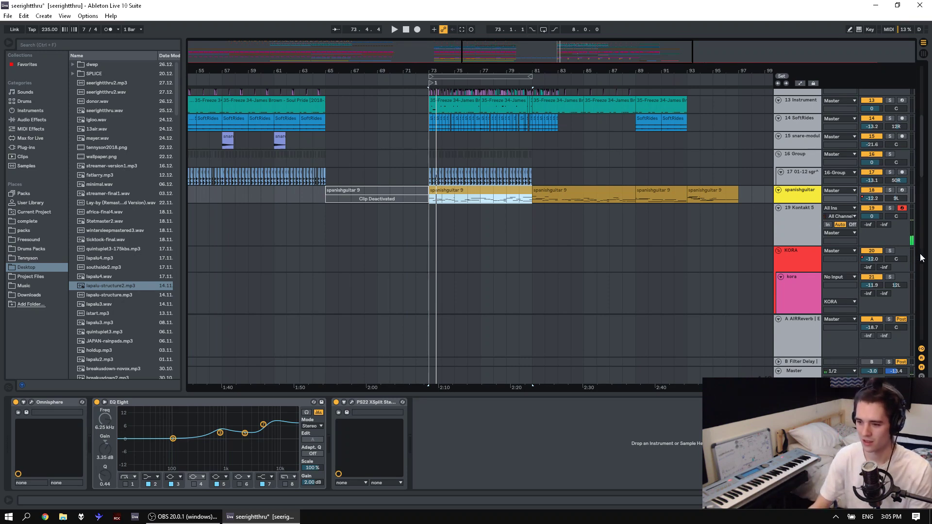
Disarm the 19 Kontakt 5 track and insert a new MIDI track below it.
click(902, 208)
scroll(904, 233, down, 3)
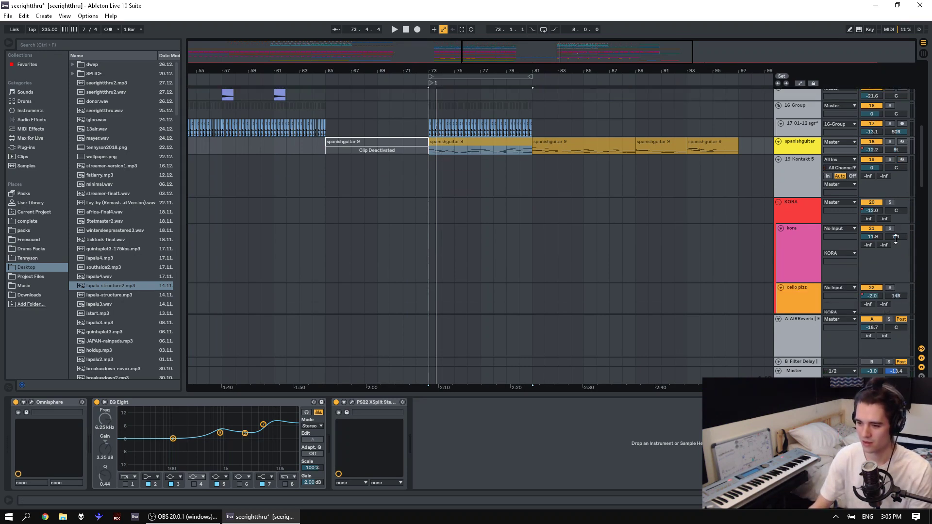
click(806, 192)
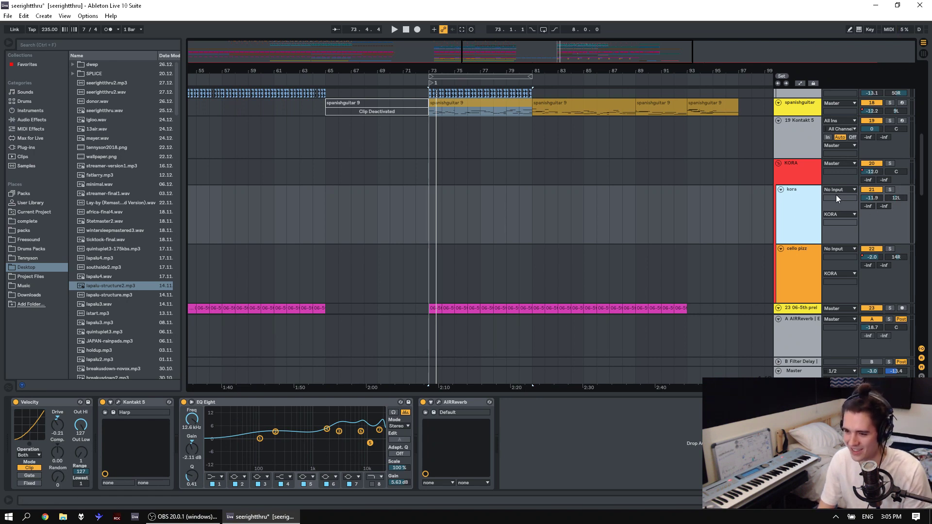
click(813, 149)
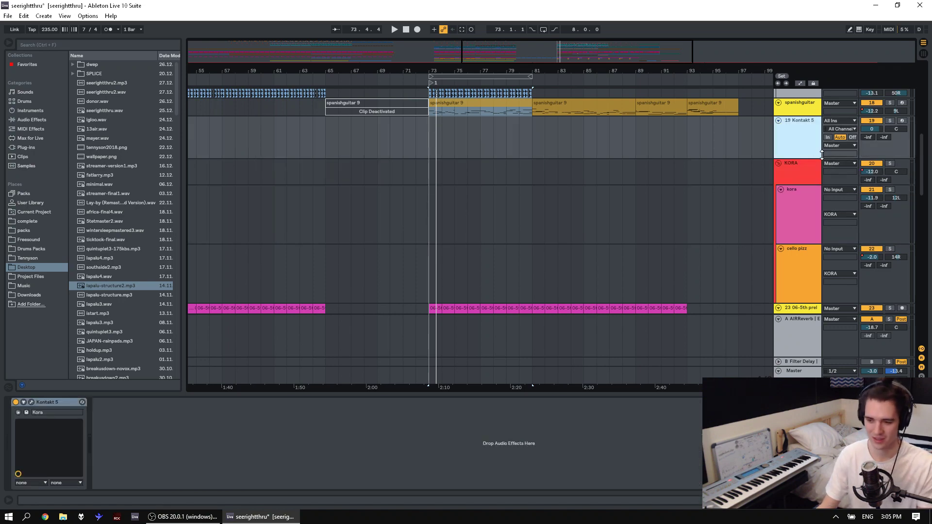
key(ctrl+shift+t)
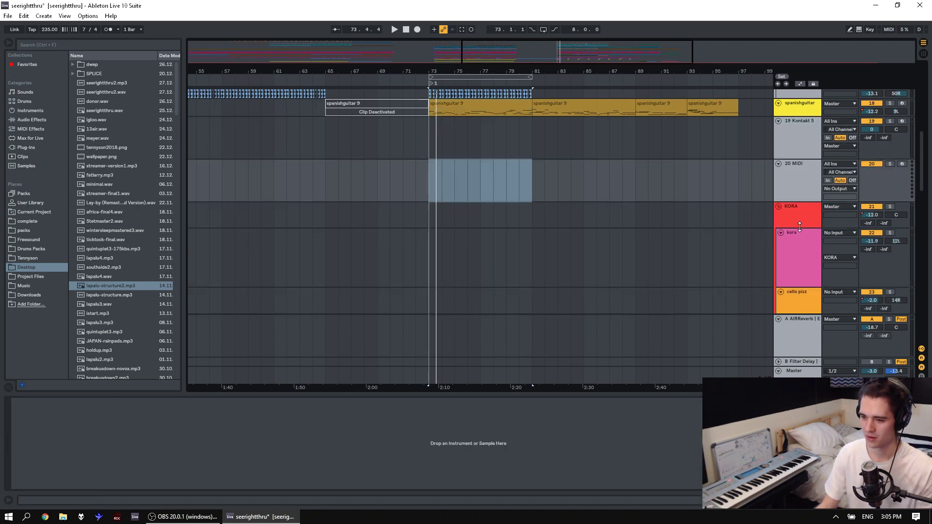
Set the MIDI input of kora and cello pizz to All Ins with Auto monitoring, and remove the empty MIDI track above the KORA group.
click(839, 233)
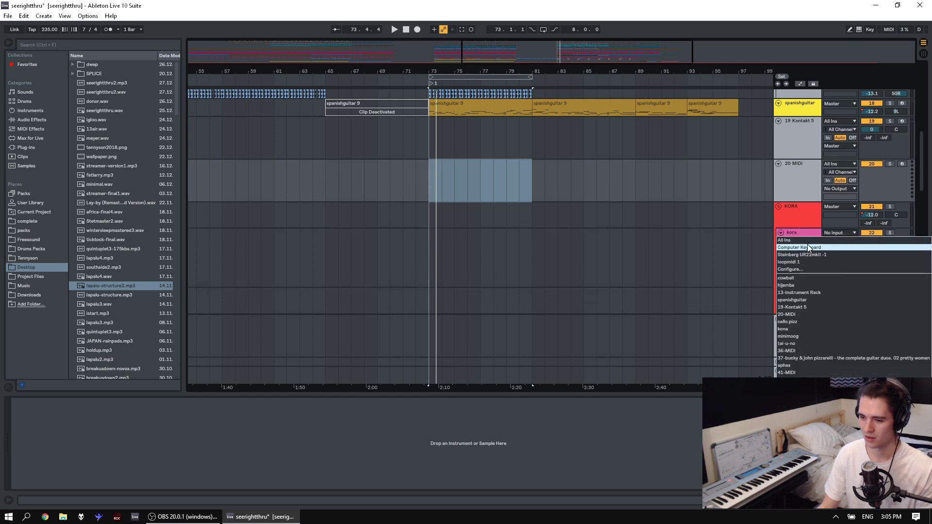
click(814, 243)
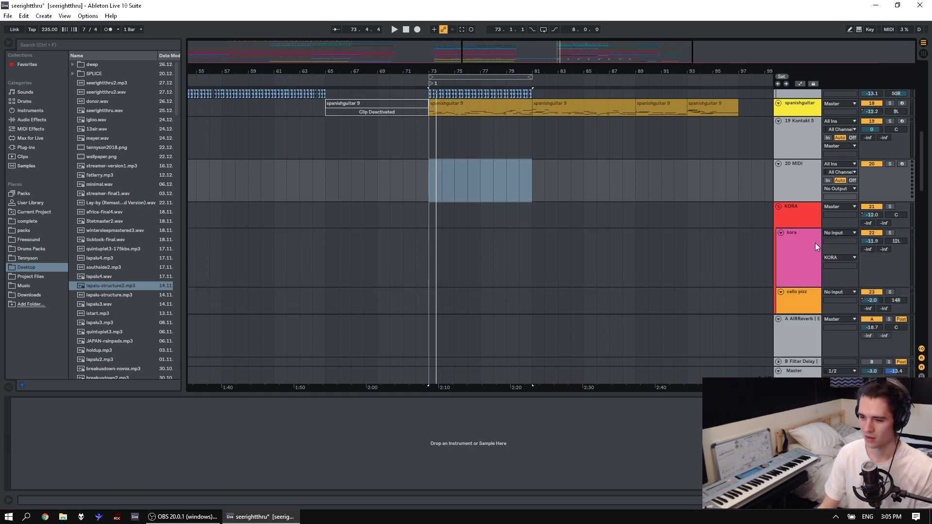
click(842, 292)
click(838, 299)
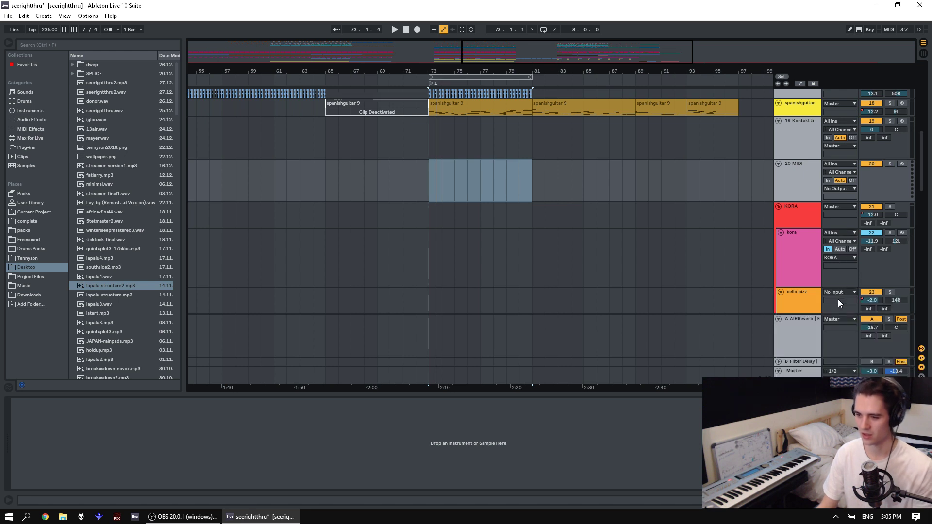
click(805, 183)
key(ctrl+z)
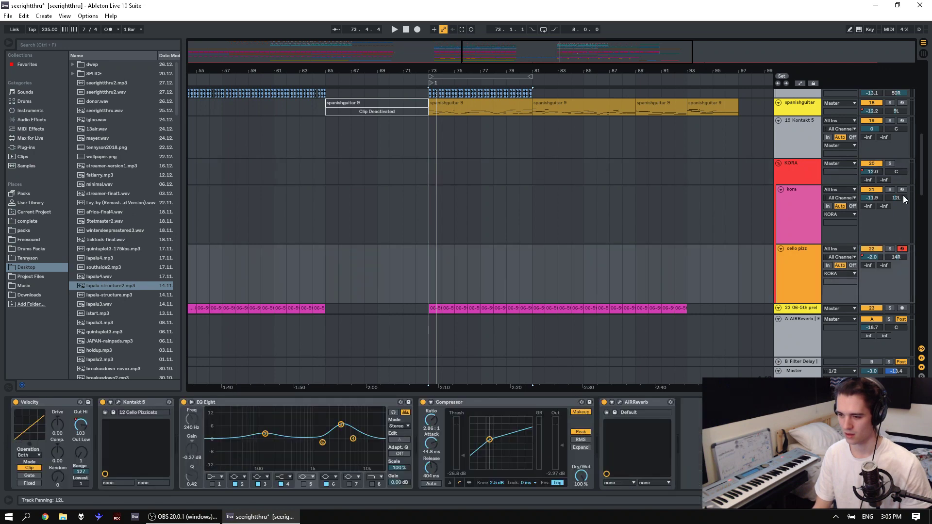
Record-arm kora and cello pizz to audition them, and compare them with the armed 19 Kontakt 5 track, opening its Kora instrument window.
click(906, 190)
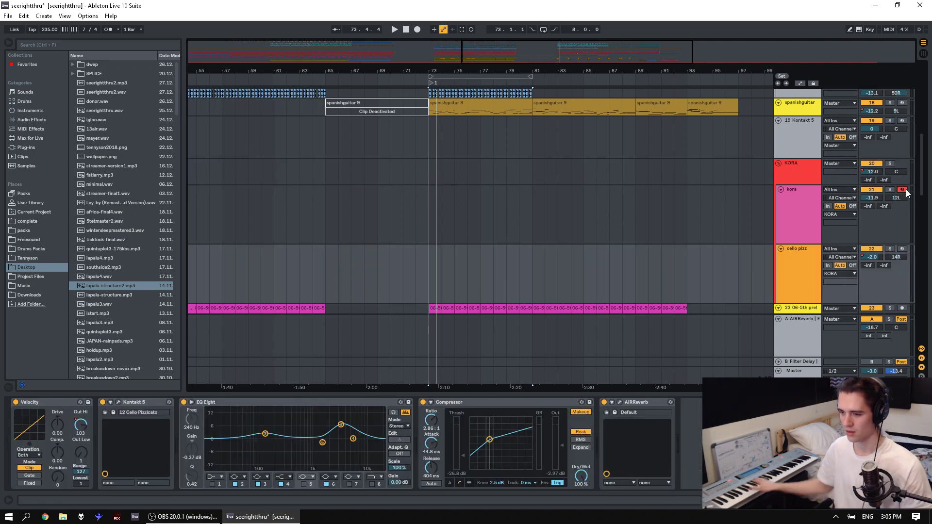
click(902, 249)
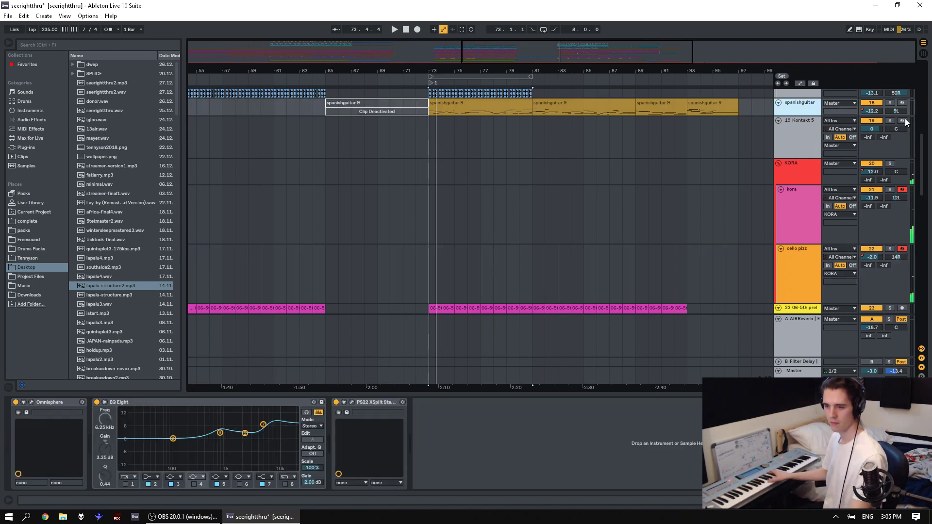
click(902, 120)
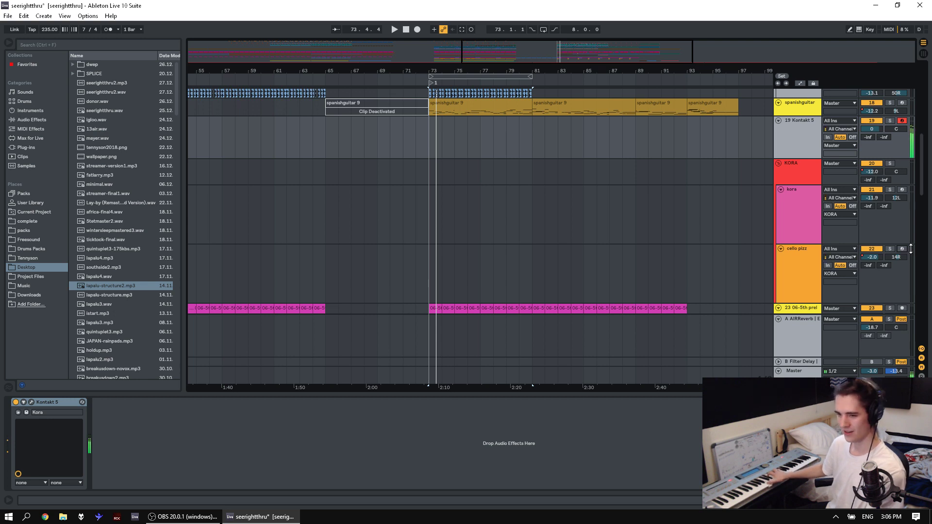
click(797, 141)
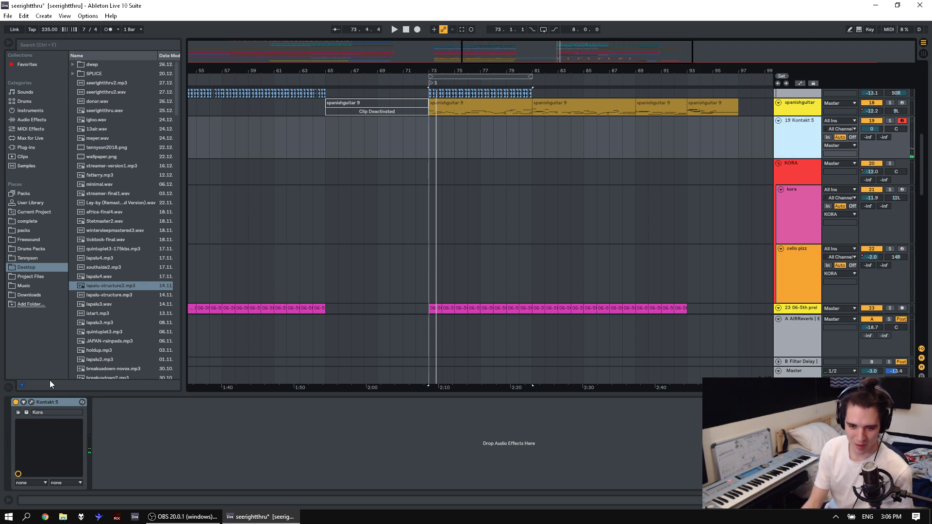
key(ctrl+alt+p)
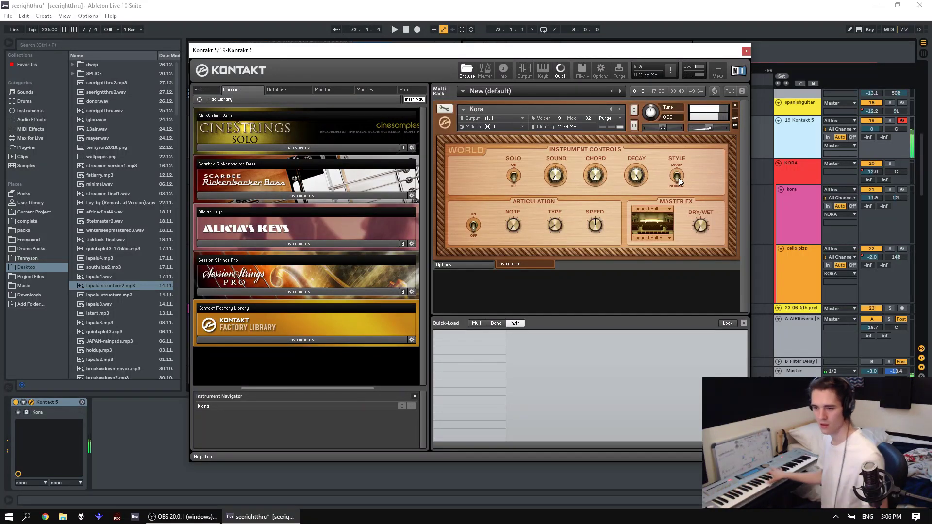
Record-arm the kora and cello pizz tracks together instead of 19 Kontakt 5, and start playback from bar 73.
ctrl+click(901, 189)
ctrl+click(903, 249)
click(903, 122)
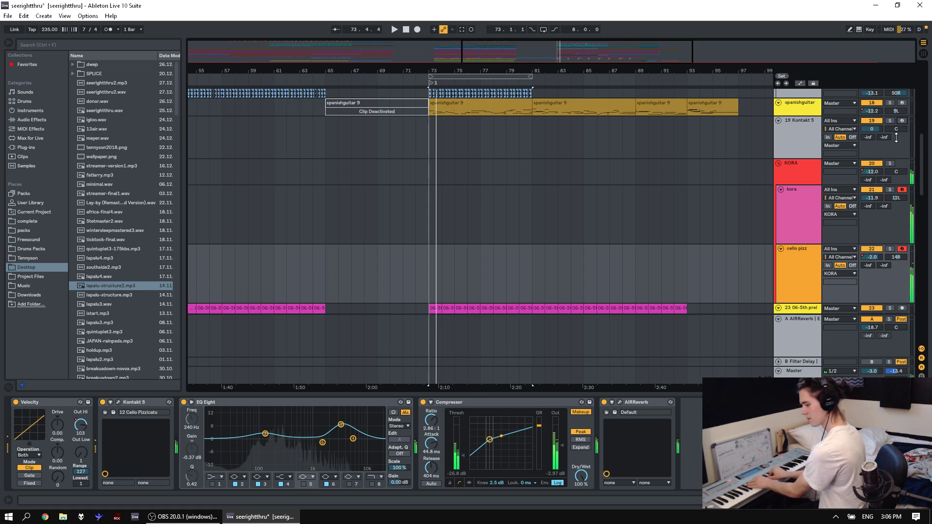
key(space)
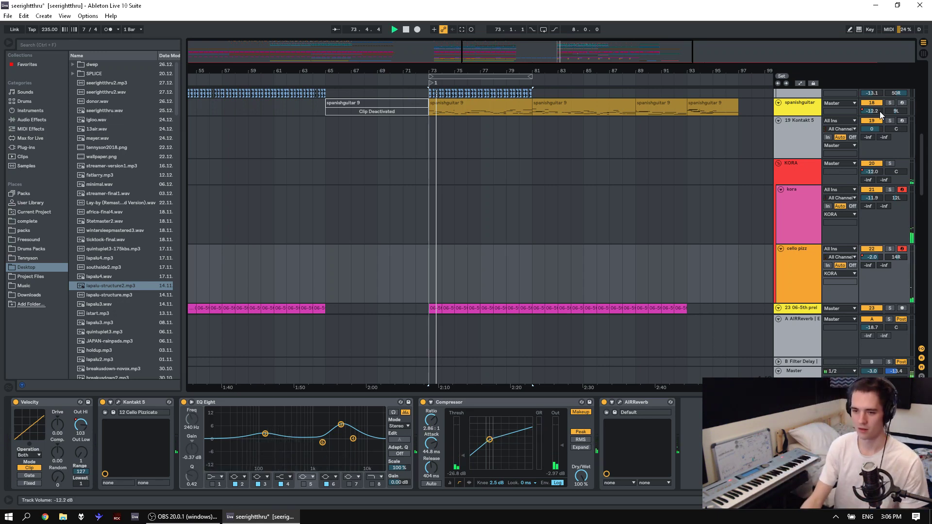
Check the Kora patch in the 19 Kontakt 5 track's instrument window and close it.
scroll(545, 204, up, 3)
click(805, 190)
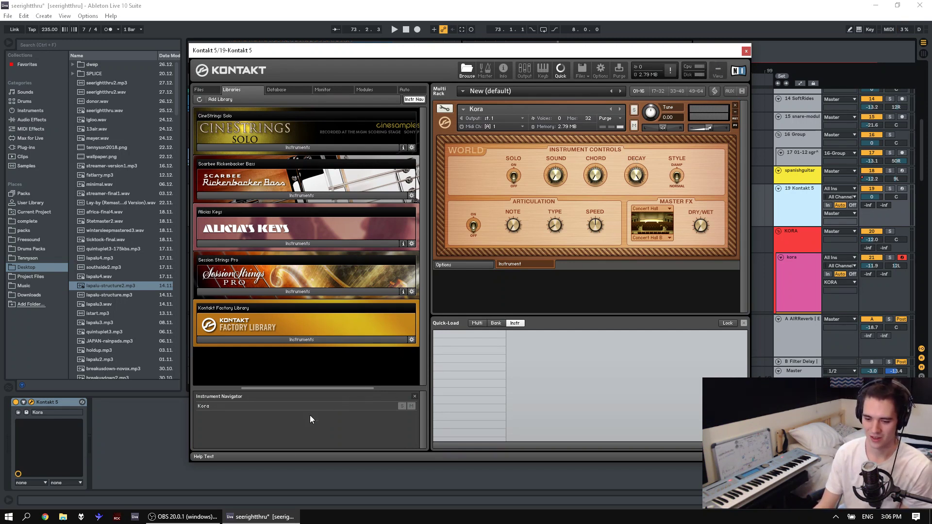
click(749, 56)
Place the playback start at bar 79 on the 19 Kontakt 5 track and play the arrangement from there.
click(517, 212)
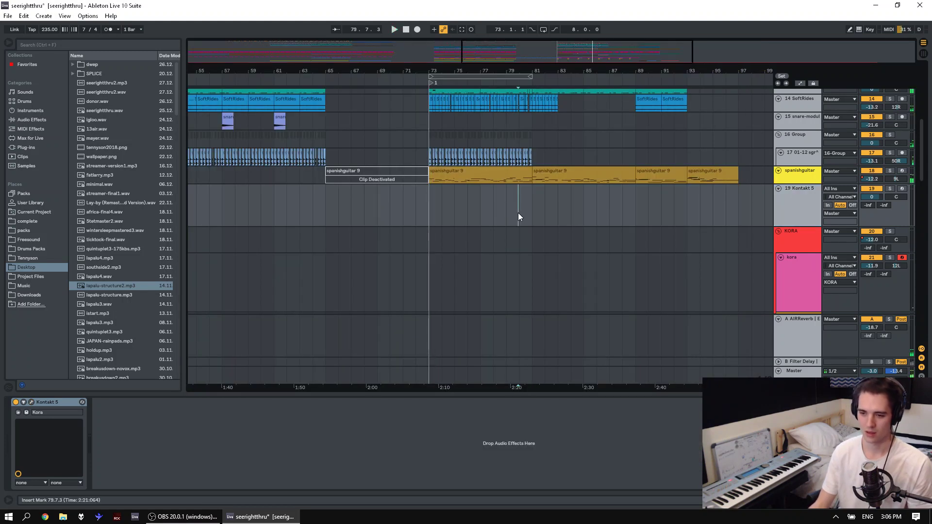
click(506, 204)
scroll(514, 193, up, 5)
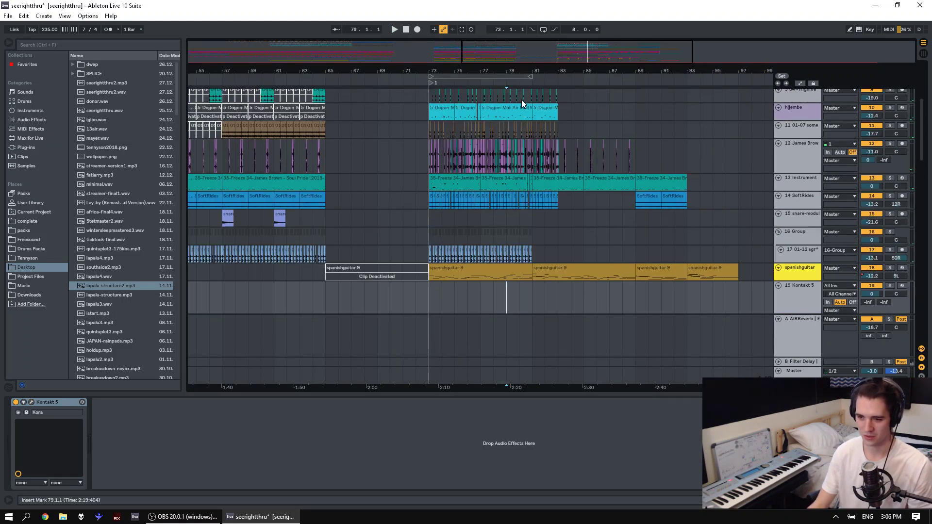
drag(545, 71, 545, 87)
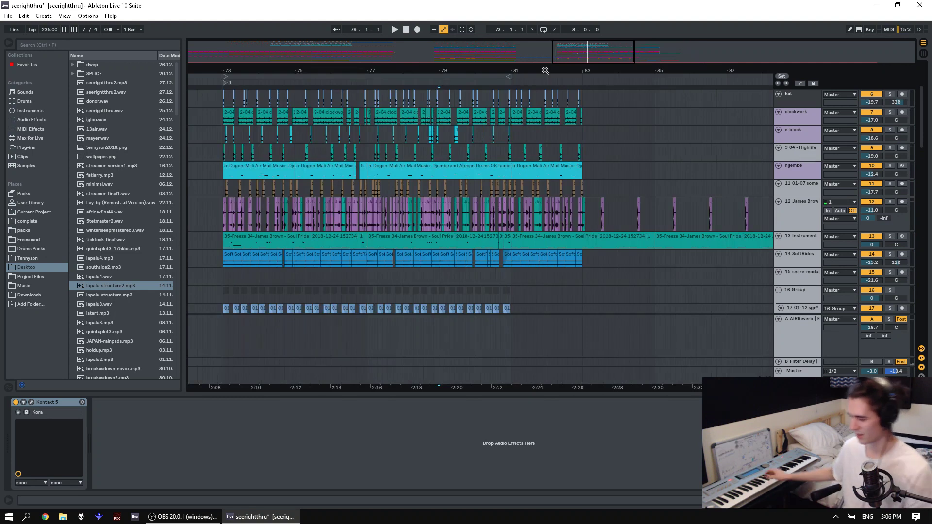
key(space)
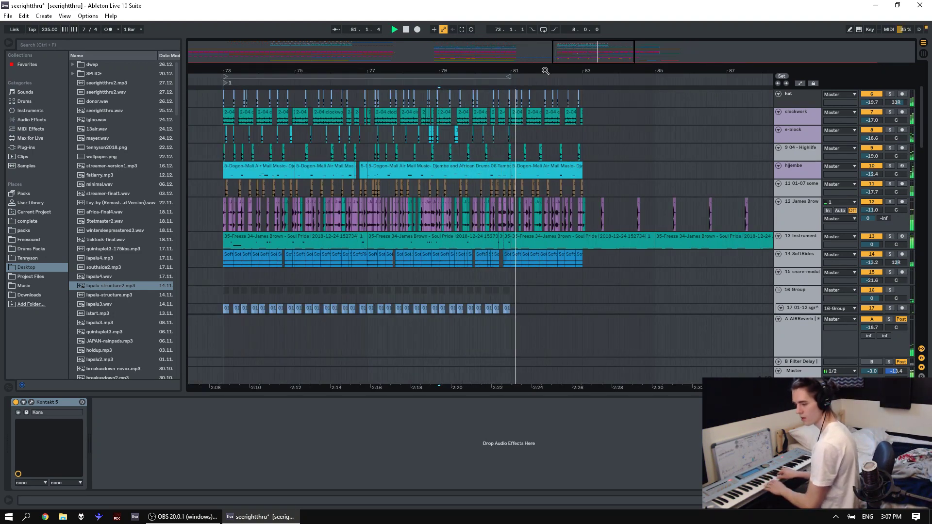
Briefly play from 80.5.3 on the snare-modul track, and delete the volume automation of the KORA group.
click(498, 282)
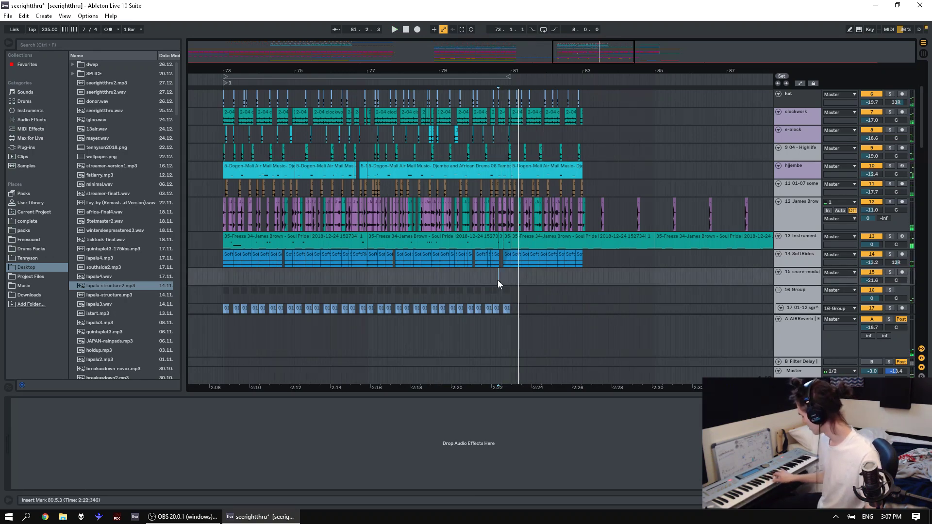
scroll(685, 226, down, 10)
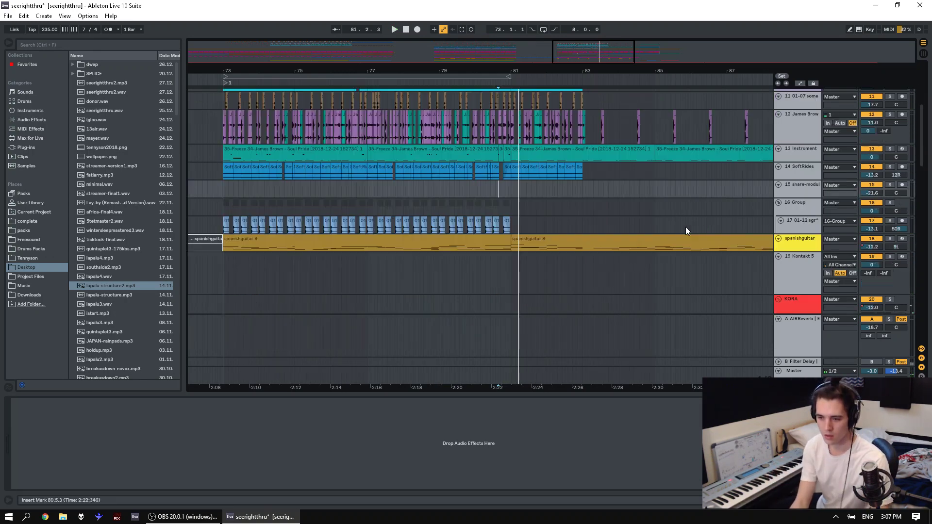
key(space)
key(space)
right_click(871, 230)
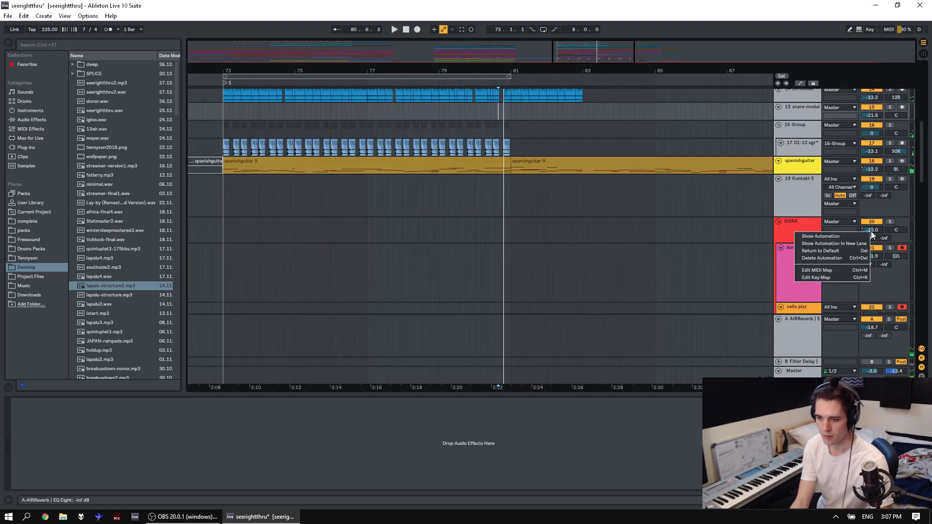
click(835, 258)
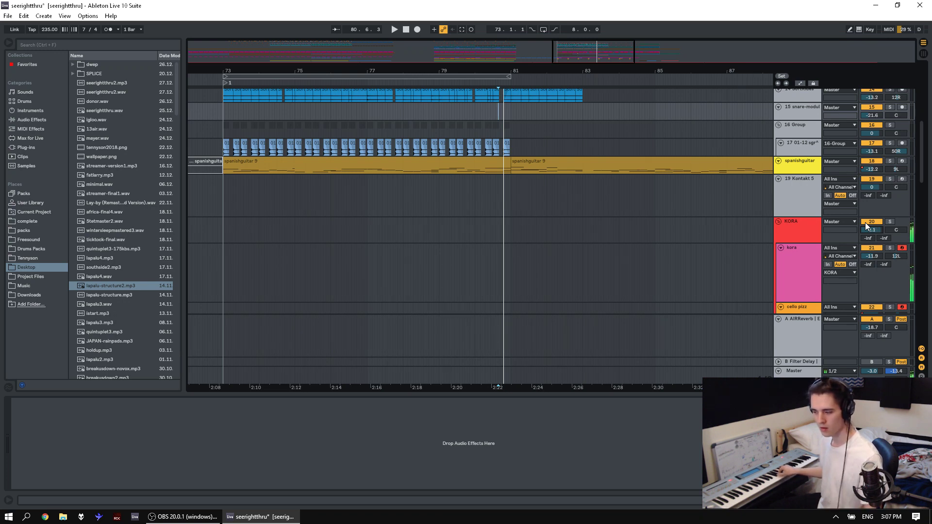
Play the arrangement repeatedly from 80.5.3 to rehearse the kora and cello pizz part over the spanishguitar.
key(space)
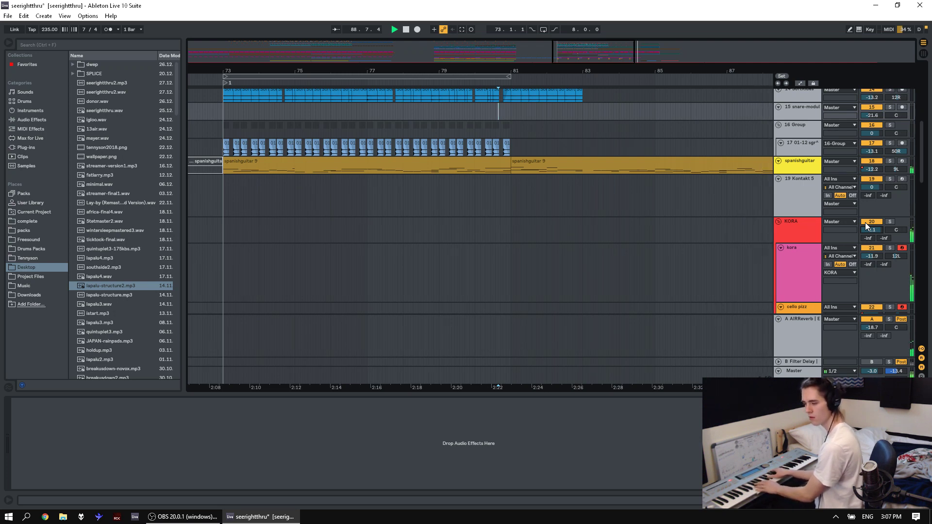
key(space)
key(space)
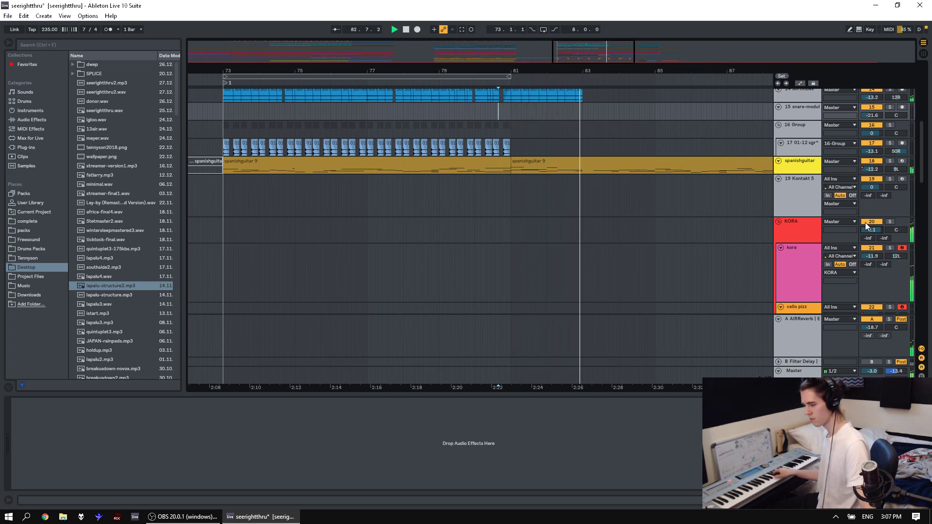
key(space)
key(space)
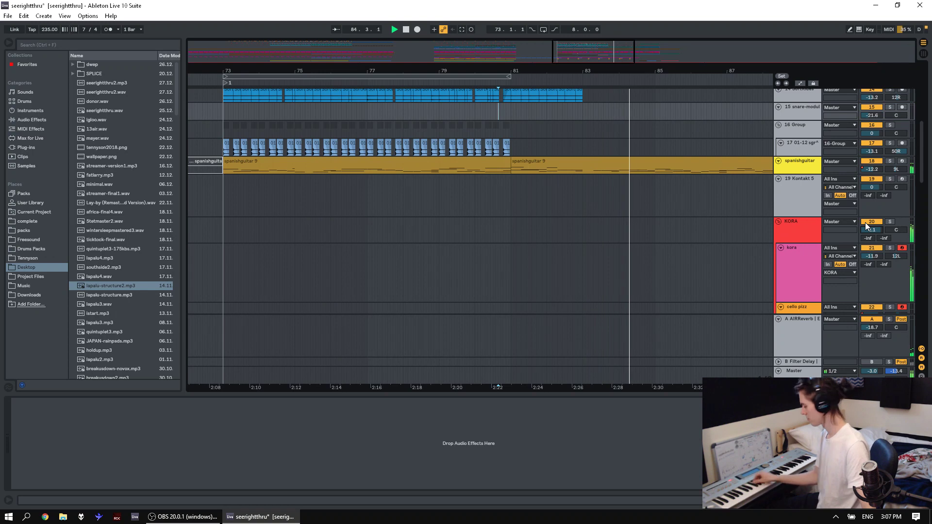
key(space)
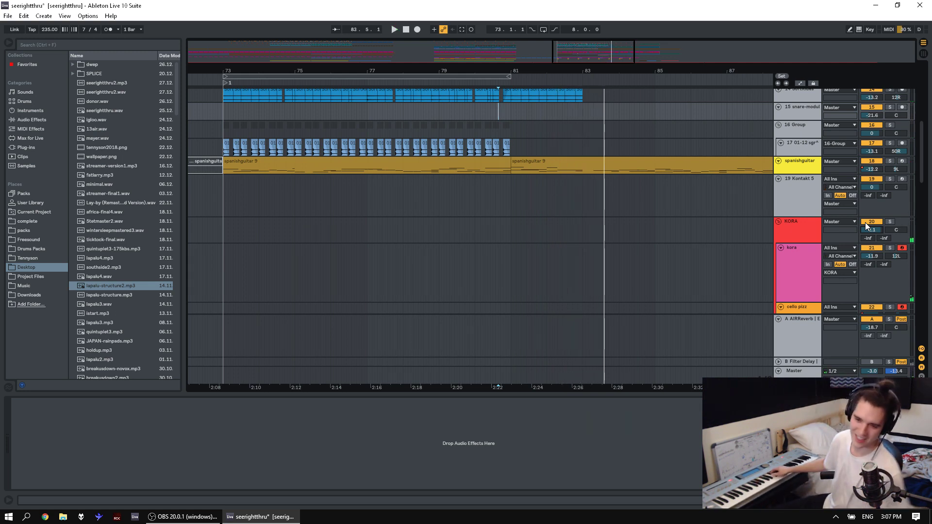
key(space)
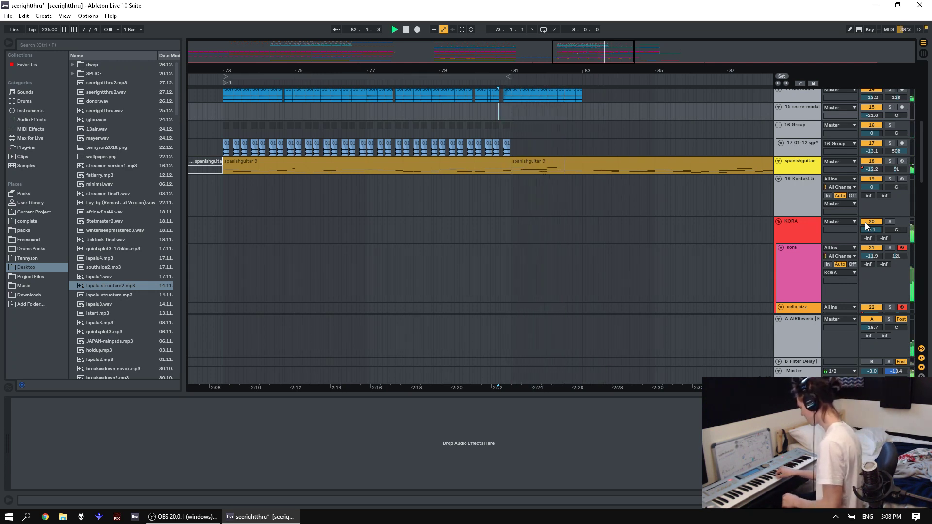
key(space)
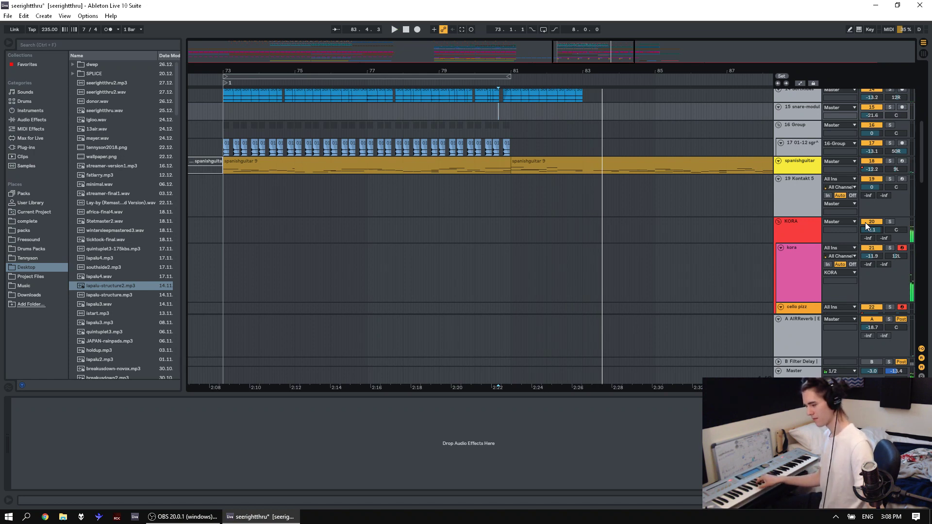
key(space)
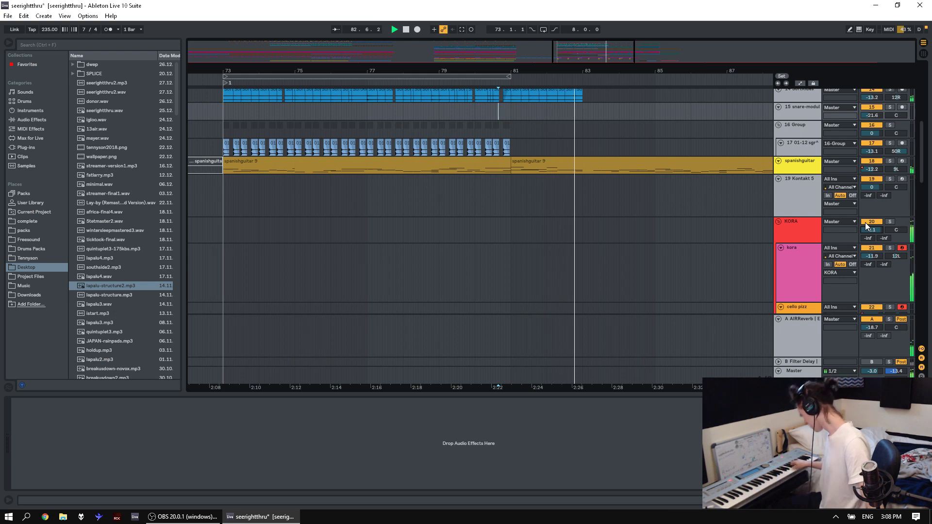
key(space)
key(space)
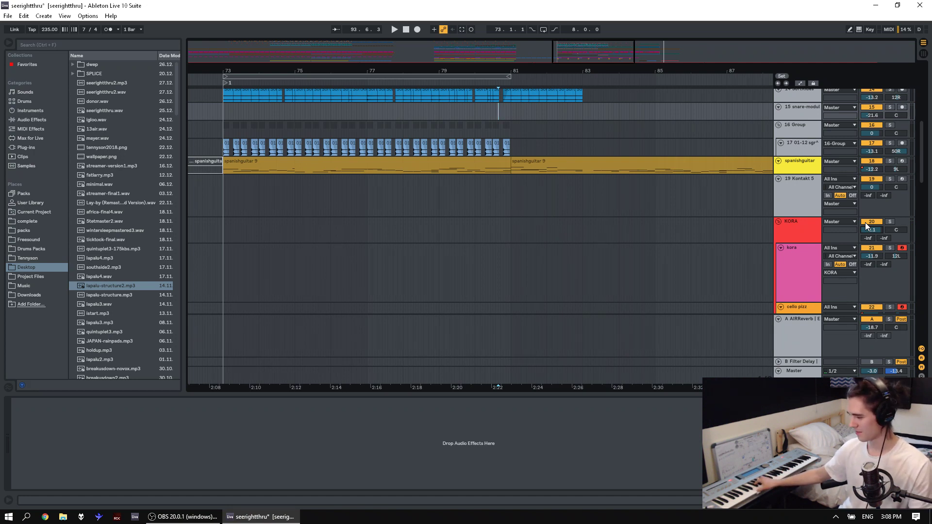
key(space)
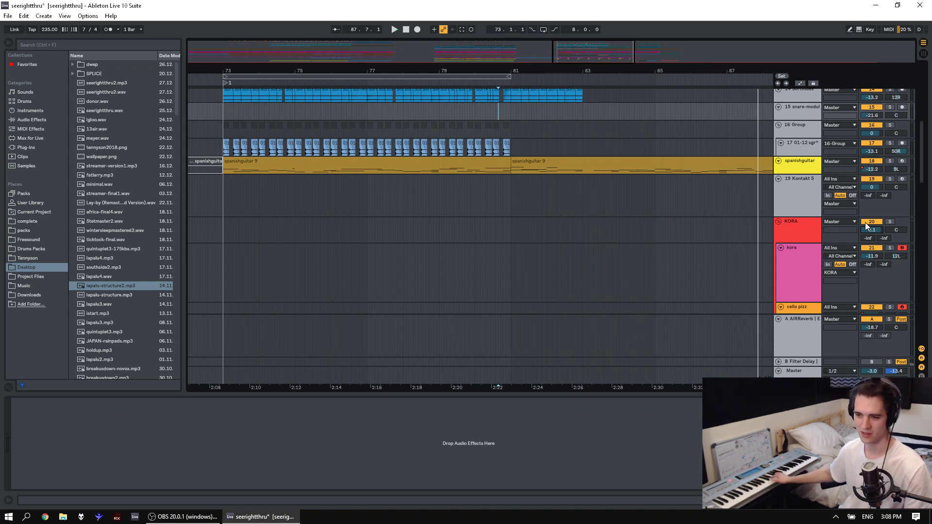
key(space)
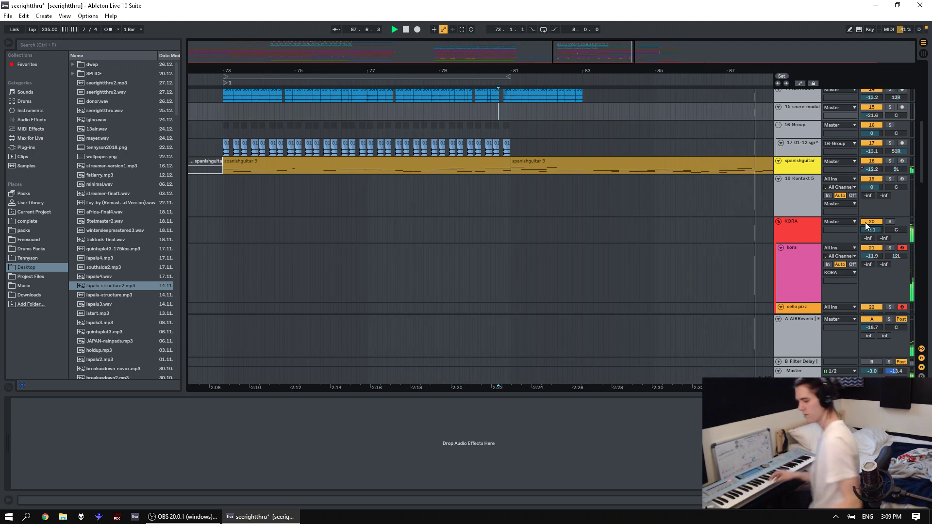
key(space)
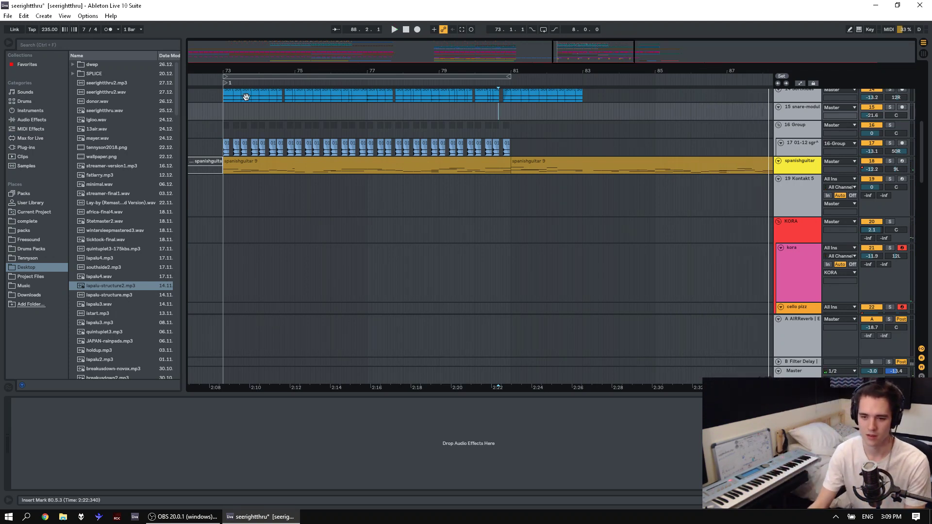
Place the playback start at 72.4.1 on the 15 snare-modul track and play the section from there.
click(202, 112)
key(space)
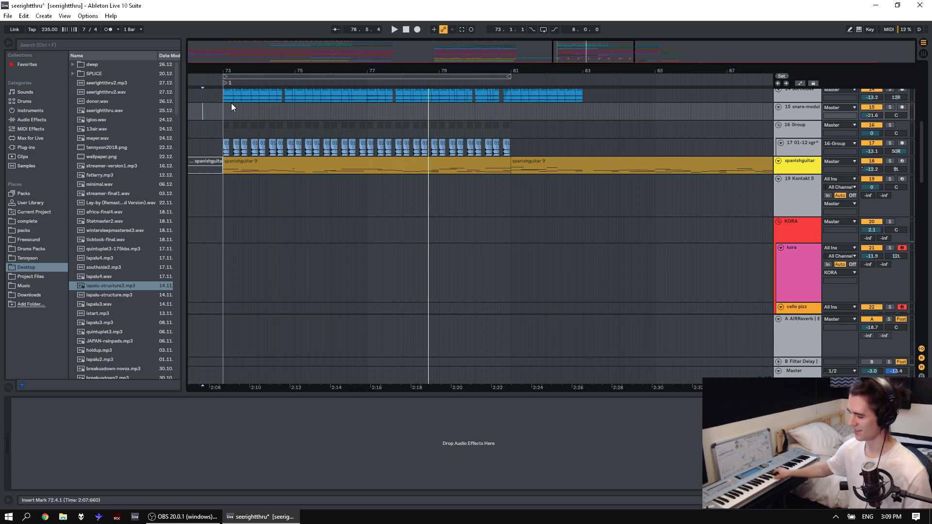
key(space)
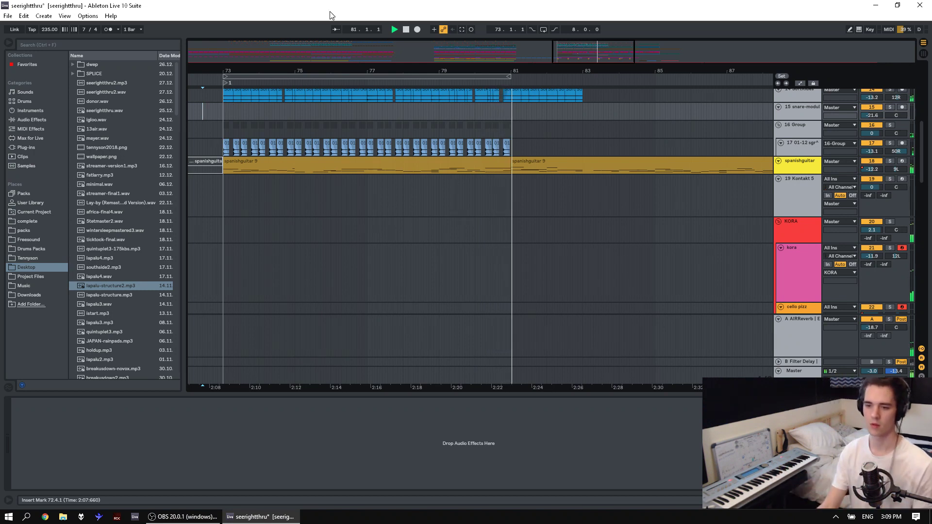
key(space)
click(471, 30)
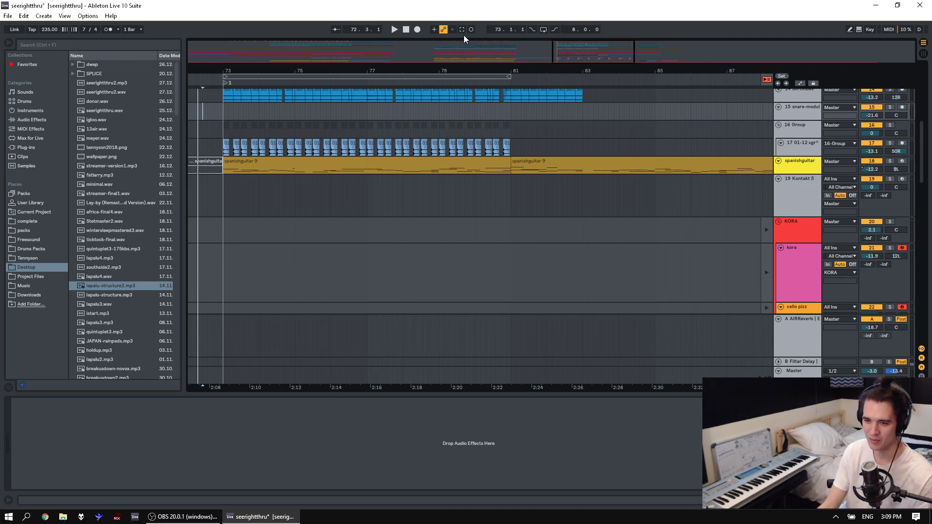
click(473, 33)
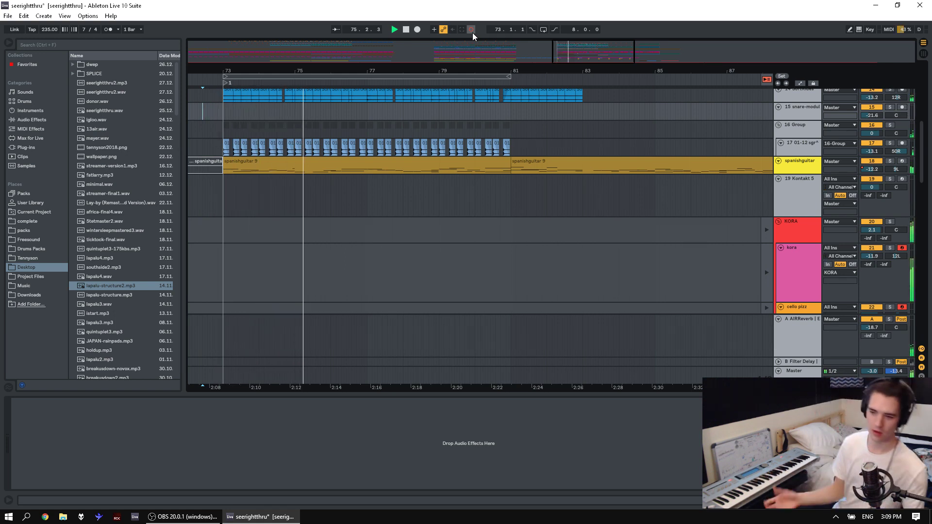
key(space)
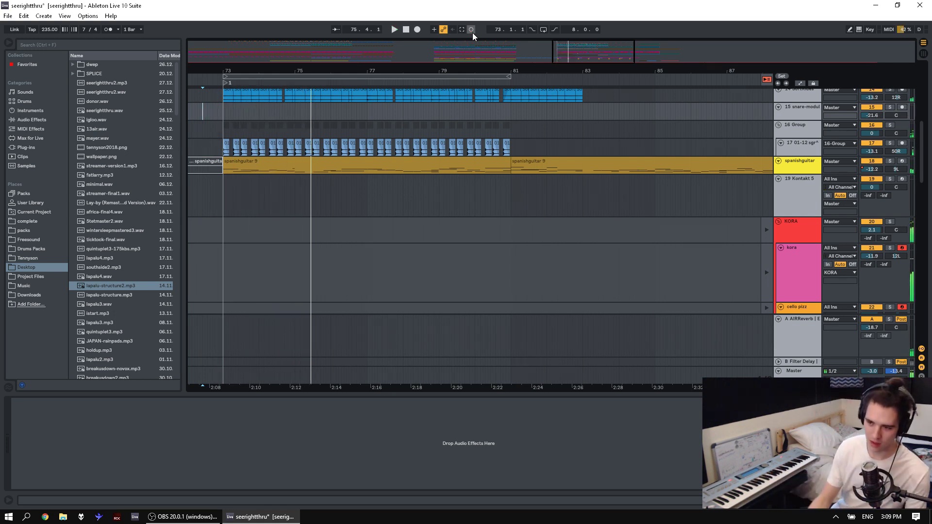
click(766, 79)
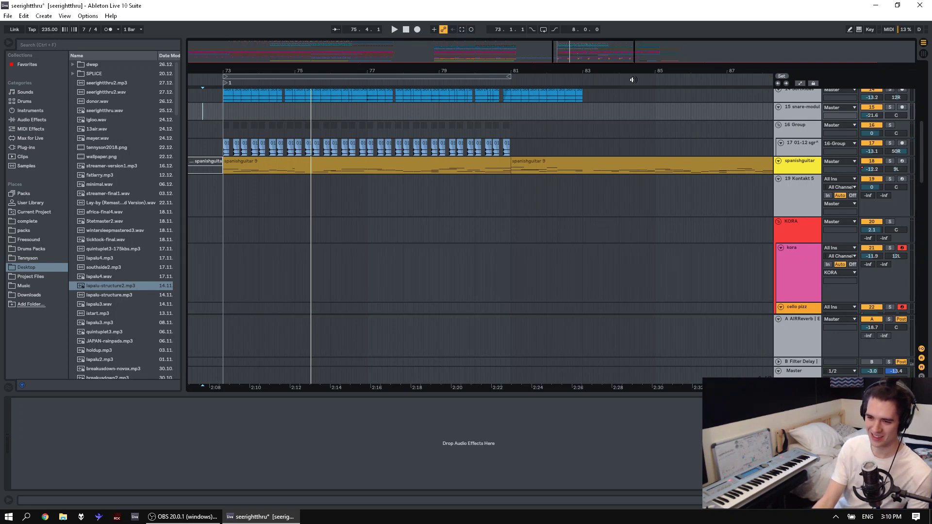
Try recording takes onto the armed kora and cello pizz tracks from 72.4.1, and undo the recording.
click(417, 29)
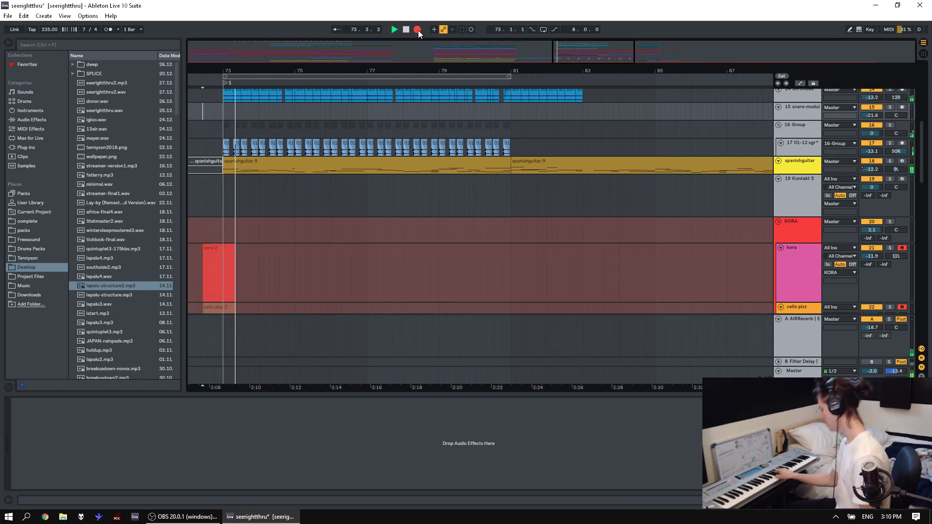
click(417, 29)
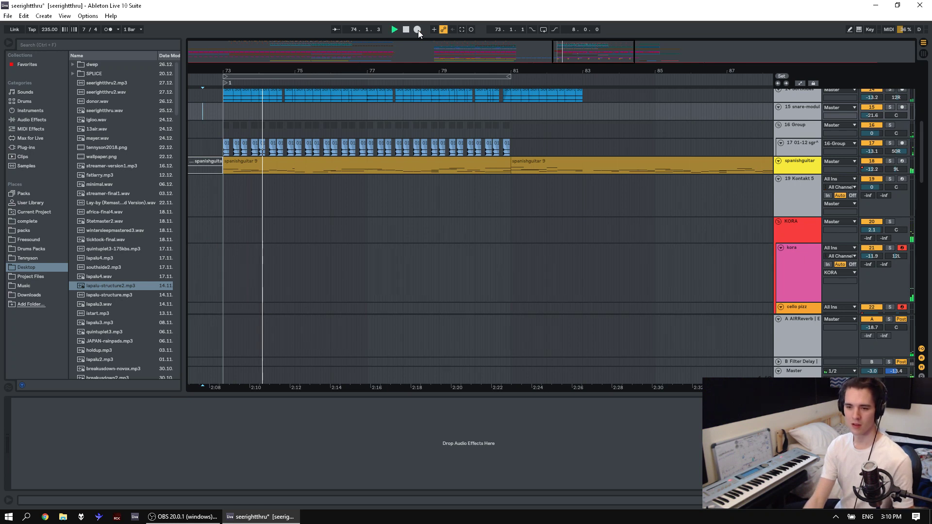
click(417, 29)
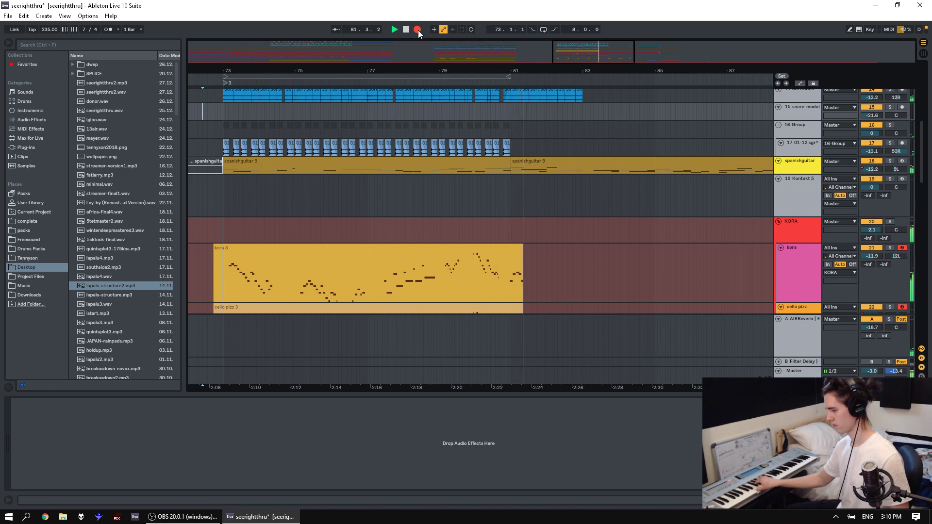
click(417, 30)
key(ctrl+z)
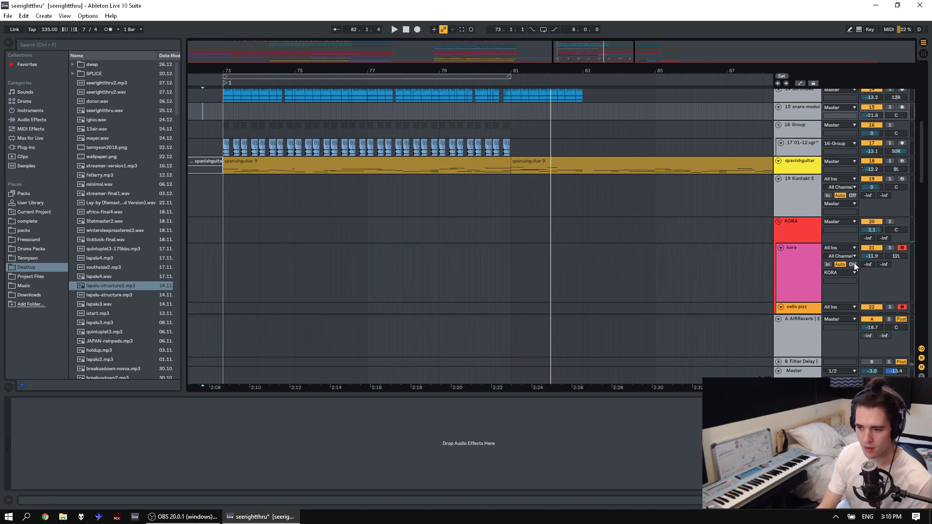
Delete the 19 Kontakt 5 track above the KORA group.
scroll(854, 263, down, 3)
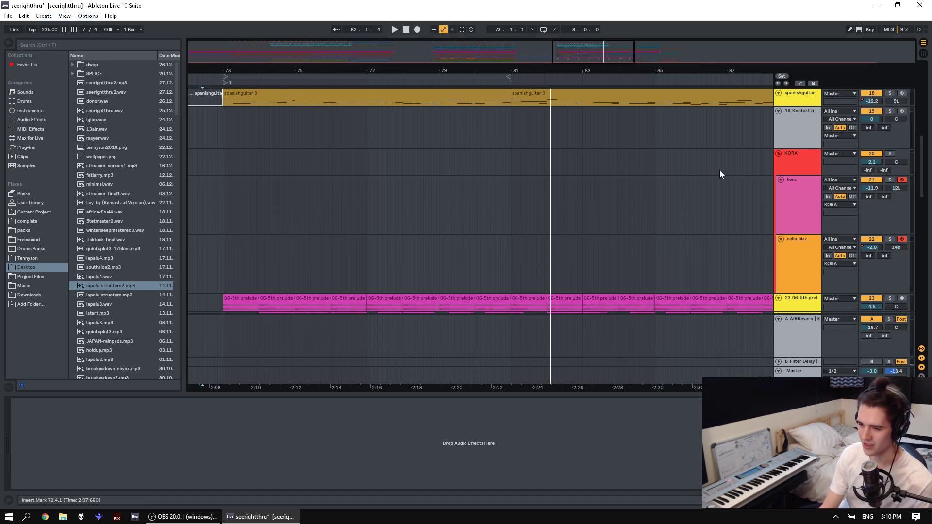
scroll(806, 185, up, 2)
click(805, 178)
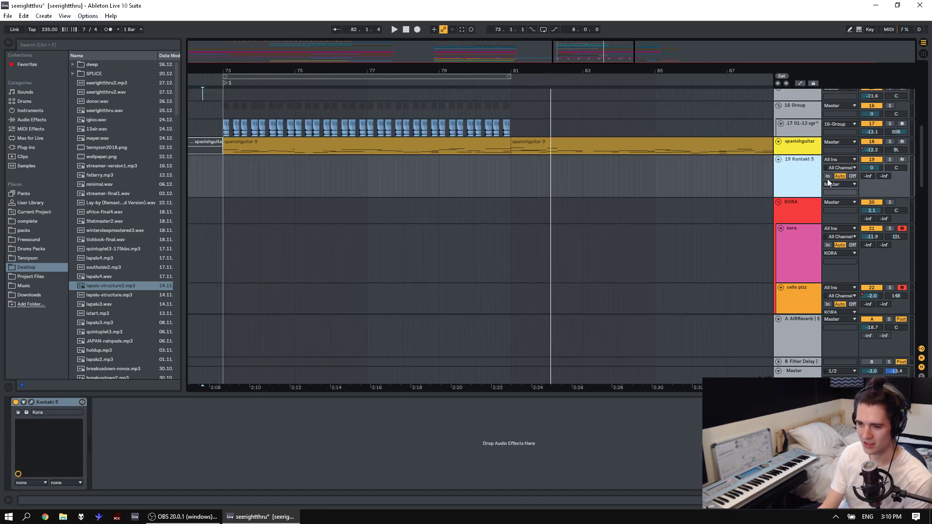
key(Delete)
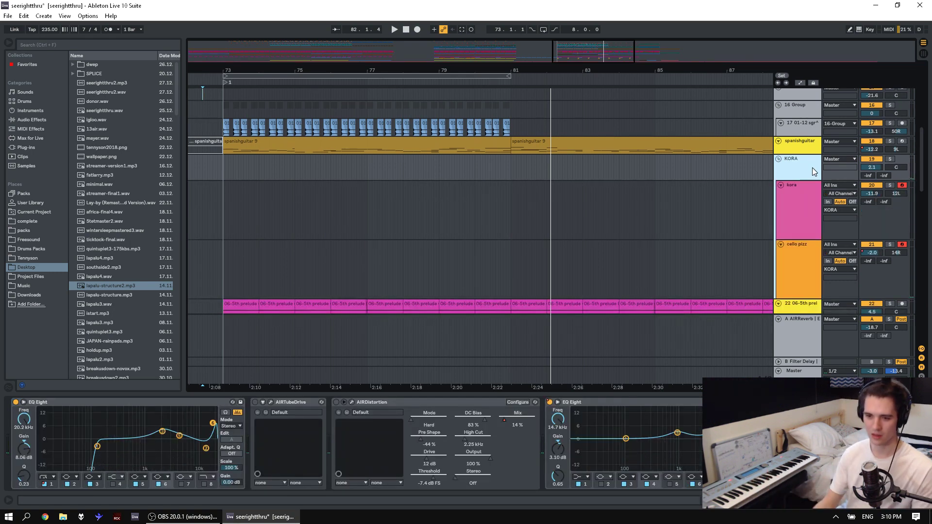
Play the arrangement from 72.4.1 to rehearse the kora and cello pizz part again.
key(minus)
key(minus)
key(minus)
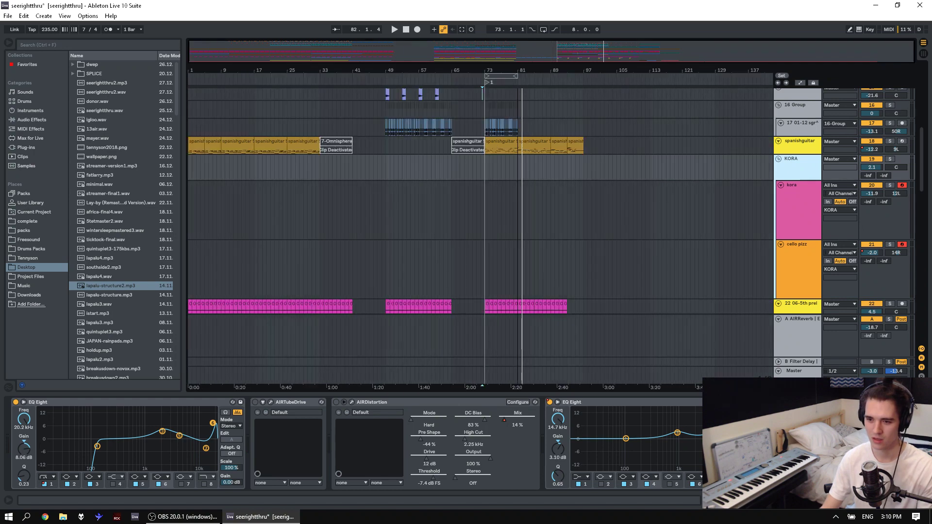
scroll(524, 217, down, 2)
scroll(524, 217, up, 2)
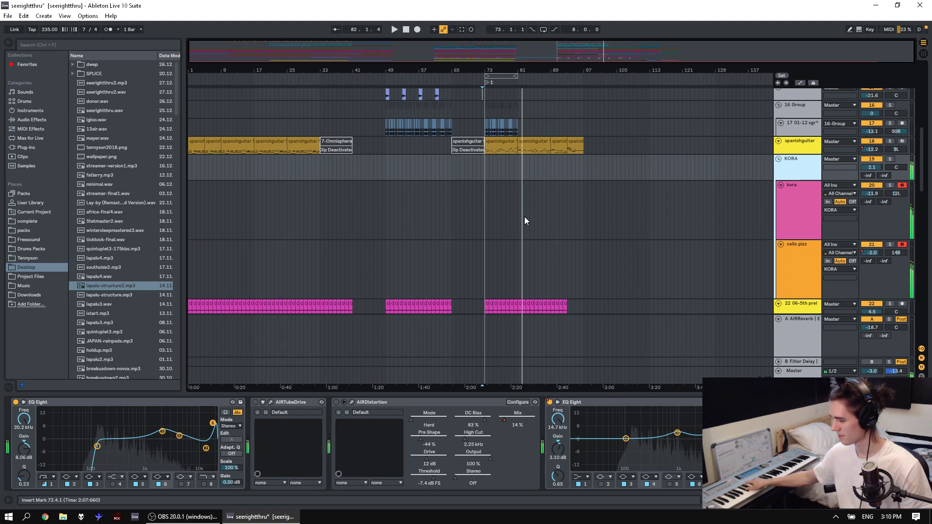
key(space)
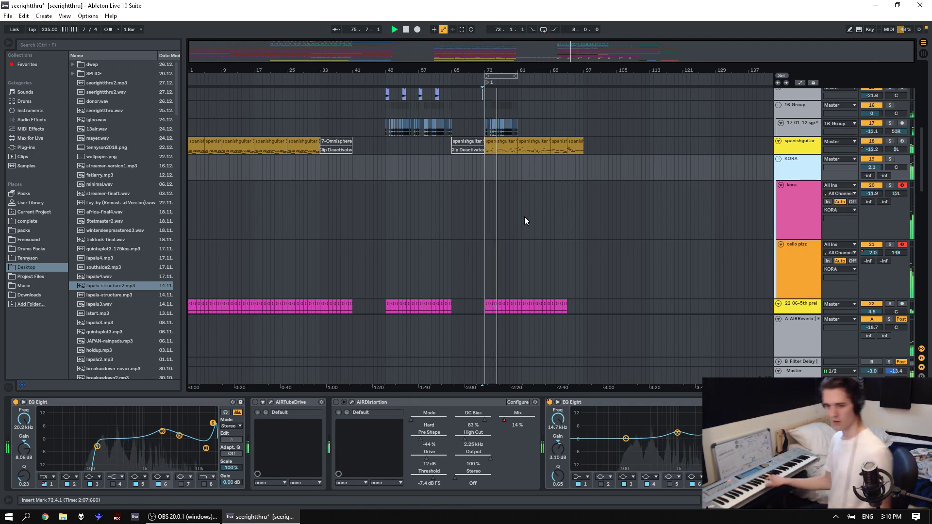
Set the Steinberg UR22mkII ASIO buffer size to 512 samples in the audio preferences and close them.
click(86, 16)
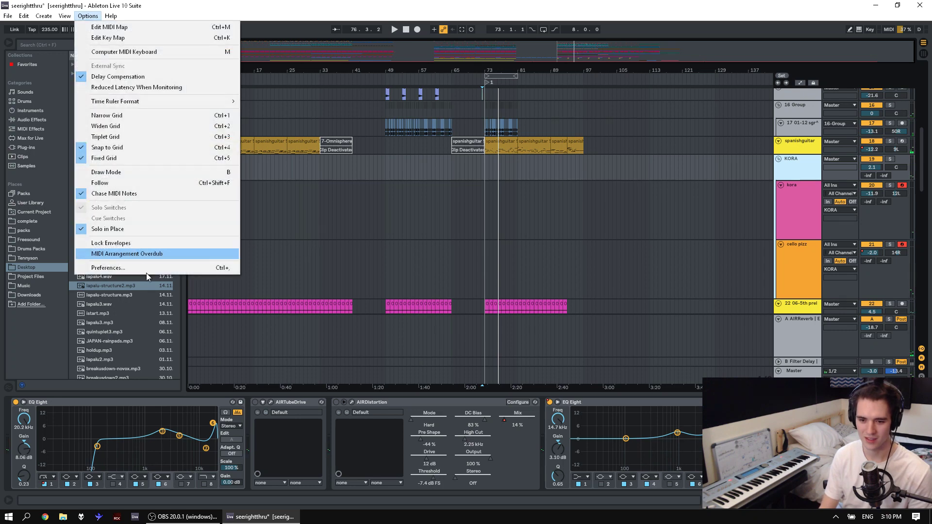
click(157, 269)
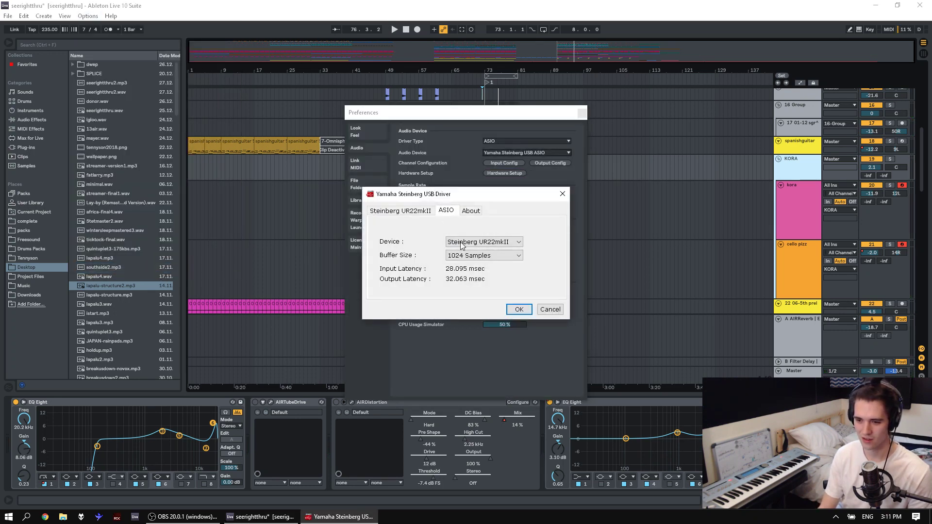
click(484, 255)
click(473, 298)
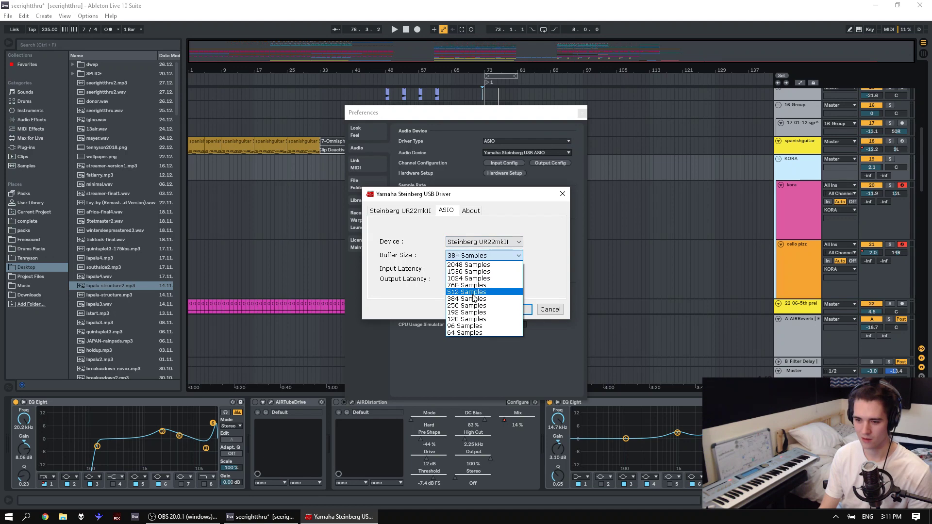
click(468, 292)
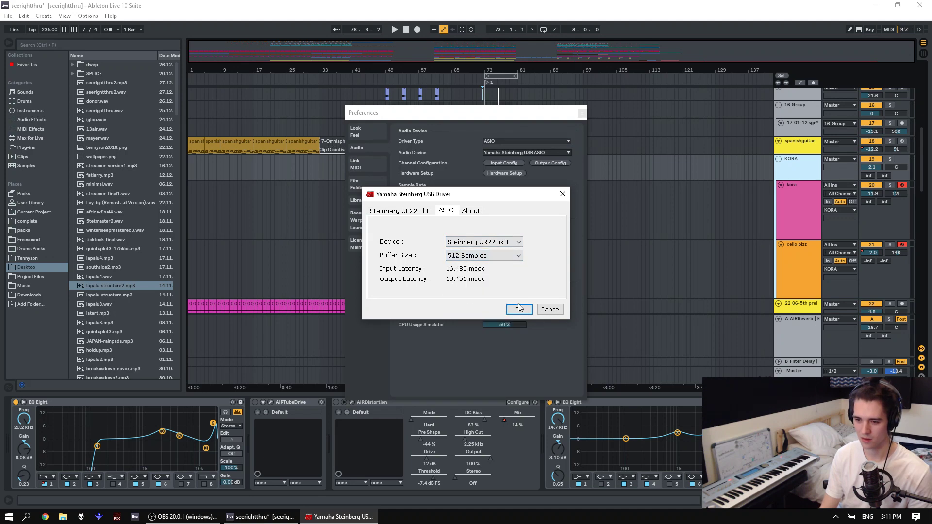
click(519, 309)
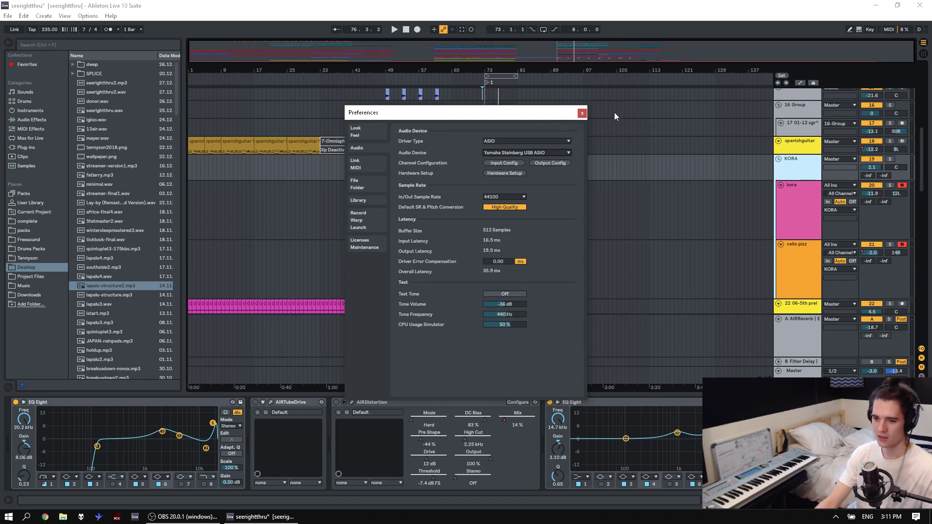
click(581, 113)
Place the playback start at 72.7.3, just before bar 73.
drag(485, 70, 489, 118)
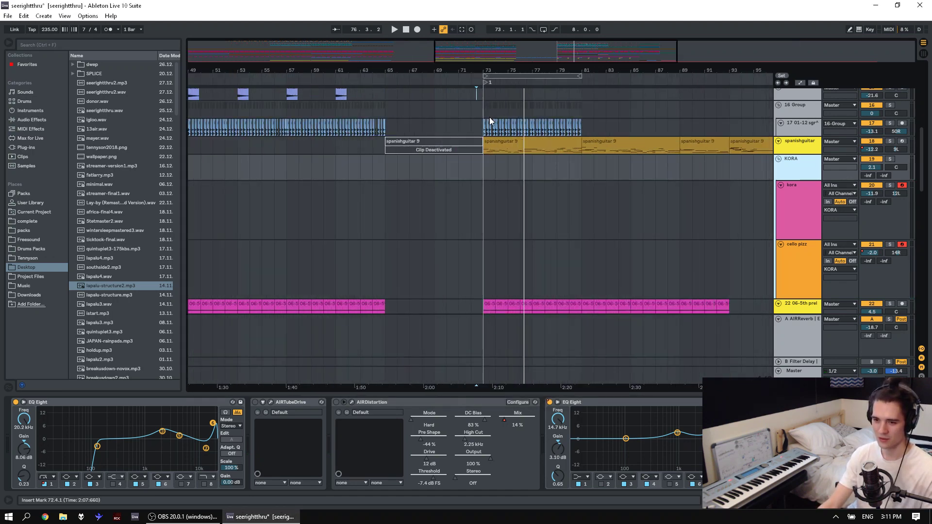
click(485, 110)
drag(491, 70, 476, 95)
click(474, 97)
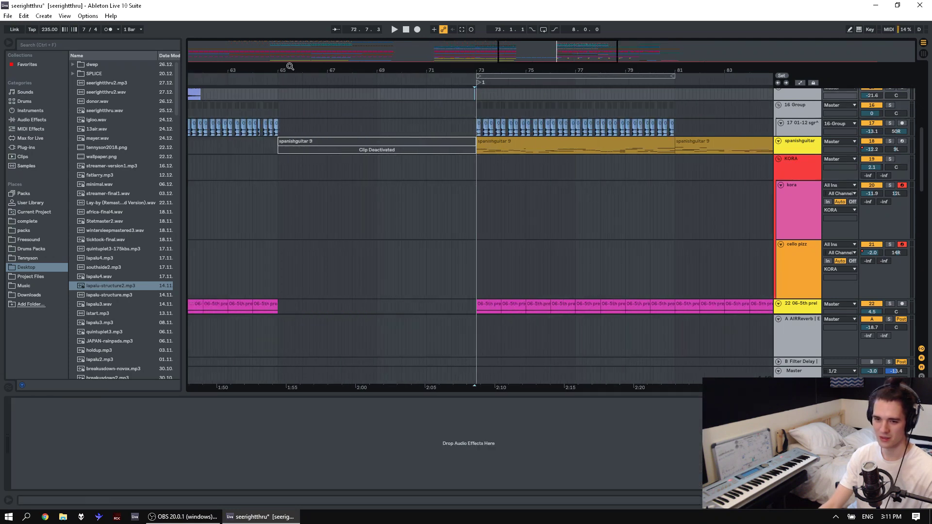
Check the Steinberg UR22mkII ASIO buffer size and latency in the audio preferences without changing them.
click(87, 15)
click(112, 268)
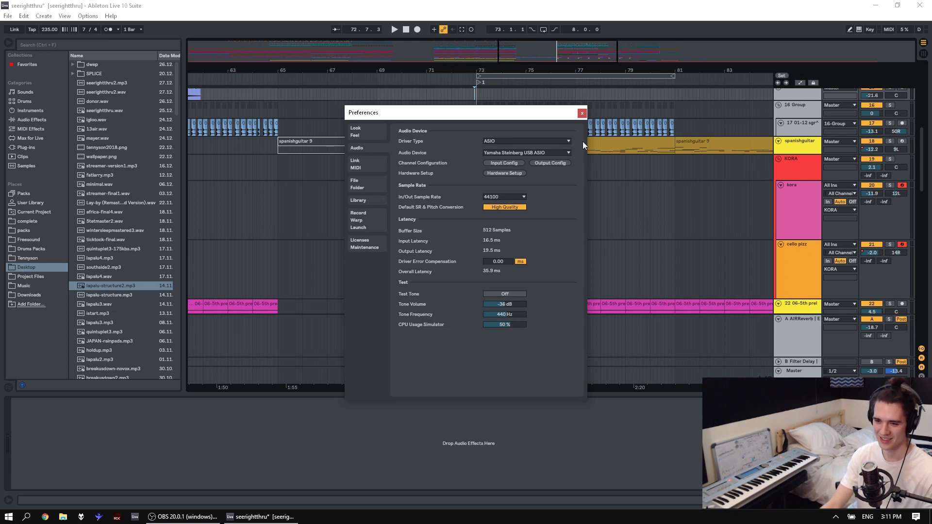
click(516, 174)
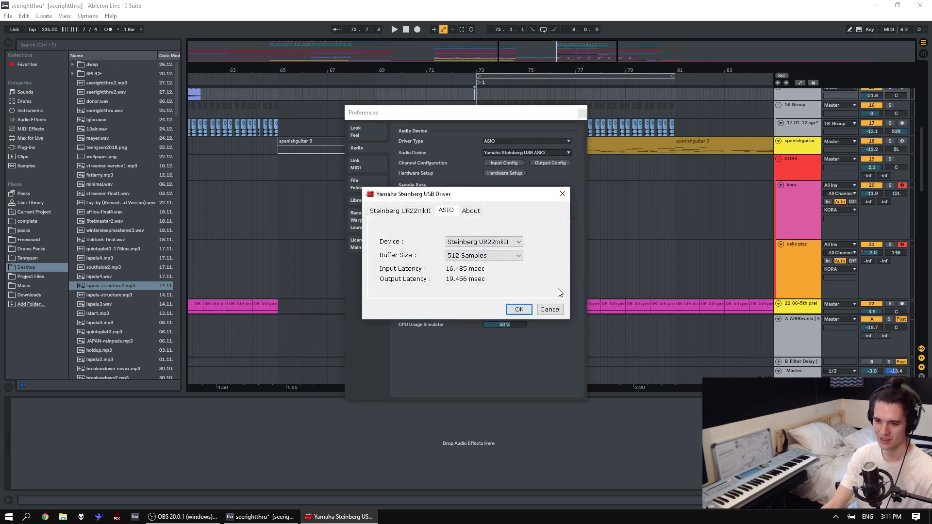
click(550, 310)
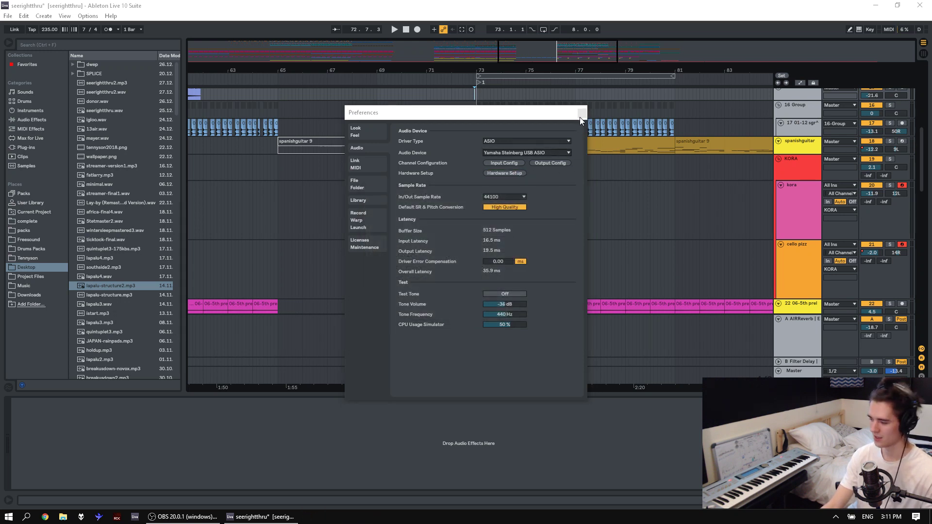
click(583, 113)
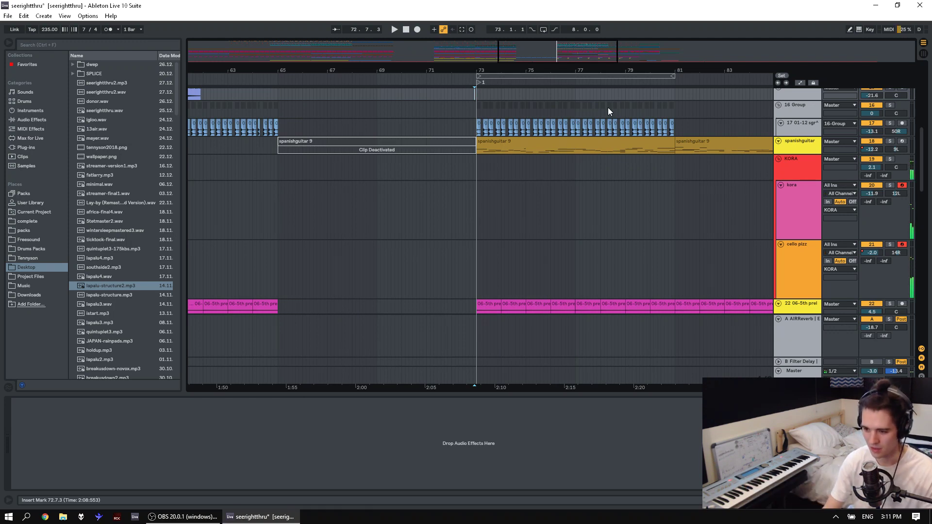
Stop and restart the VoxengoRecorder plug-in on the Master track.
click(814, 374)
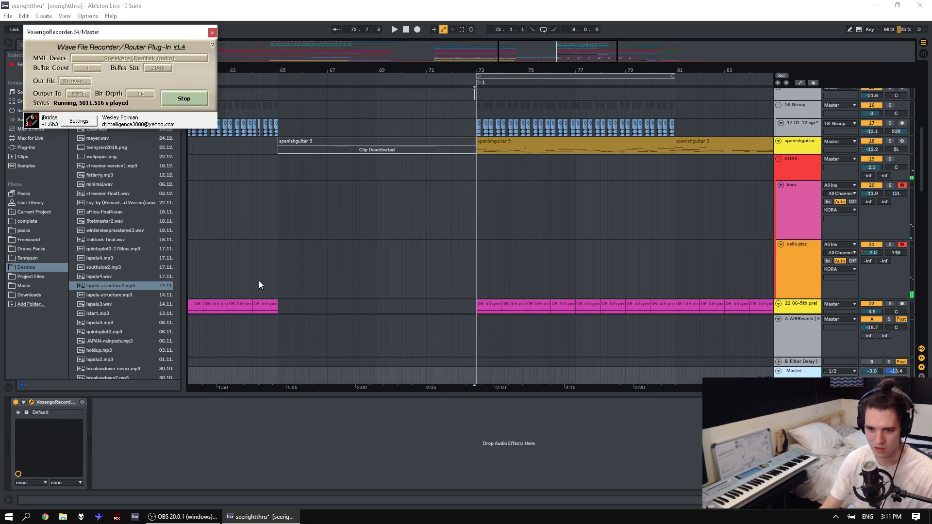
click(183, 100)
click(183, 99)
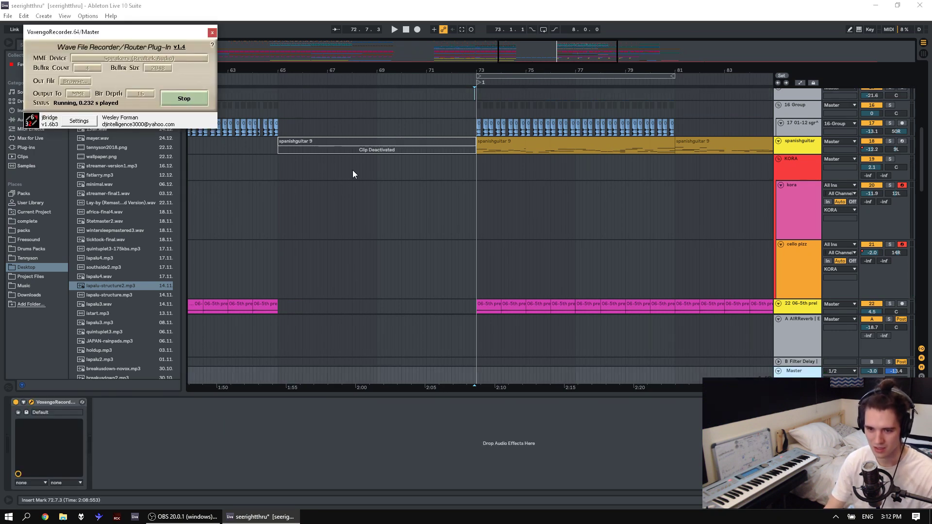
Try to record a kora and cello pizz take from 72.3.3, and undo it.
click(460, 173)
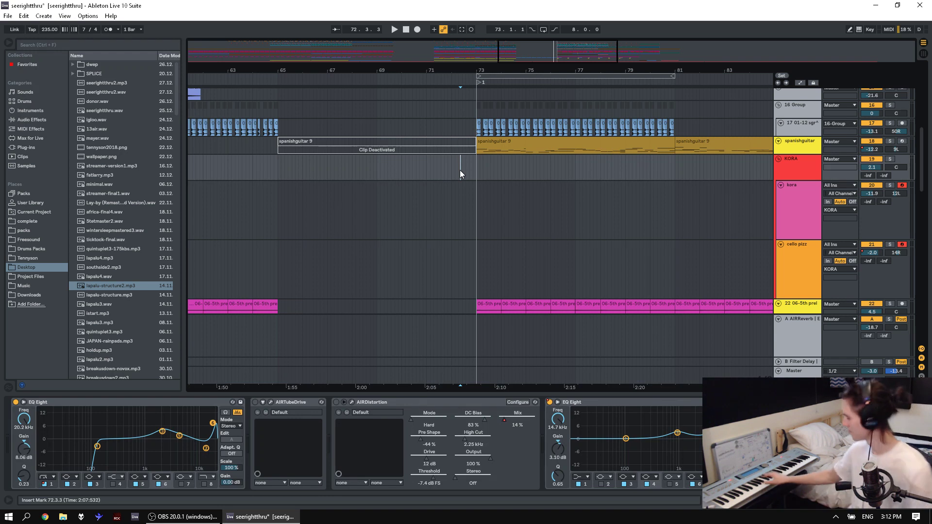
key(space)
click(417, 31)
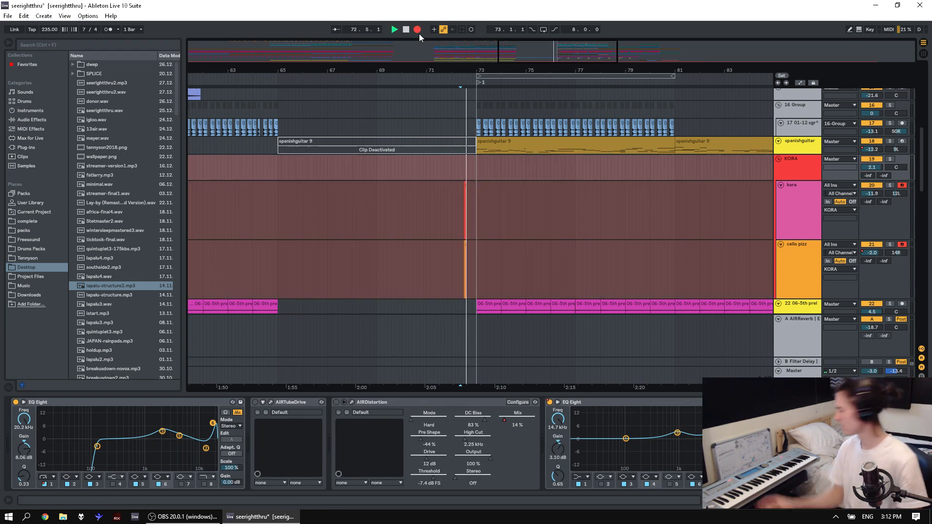
key(space)
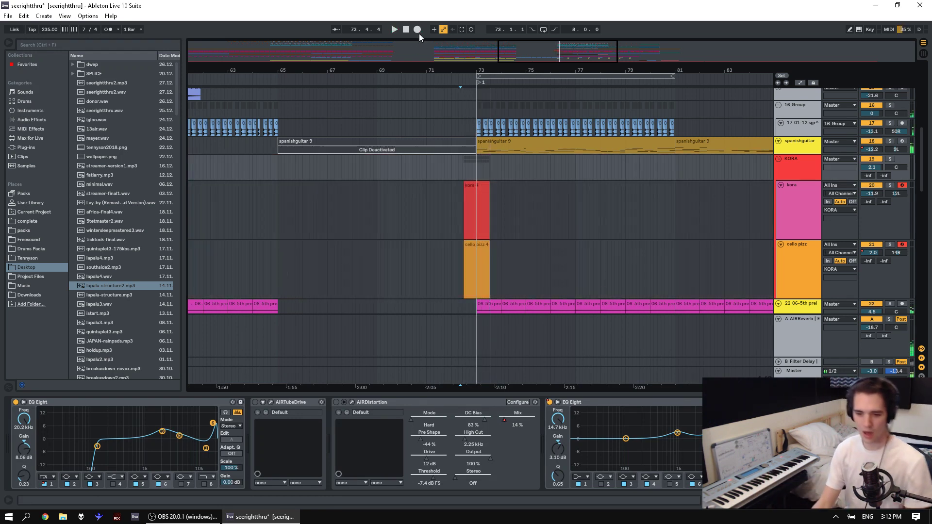
key(ctrl+z)
Restart the Master track's VoxengoRecorder with Speakers (Realtek Audio) as its MME device.
click(797, 371)
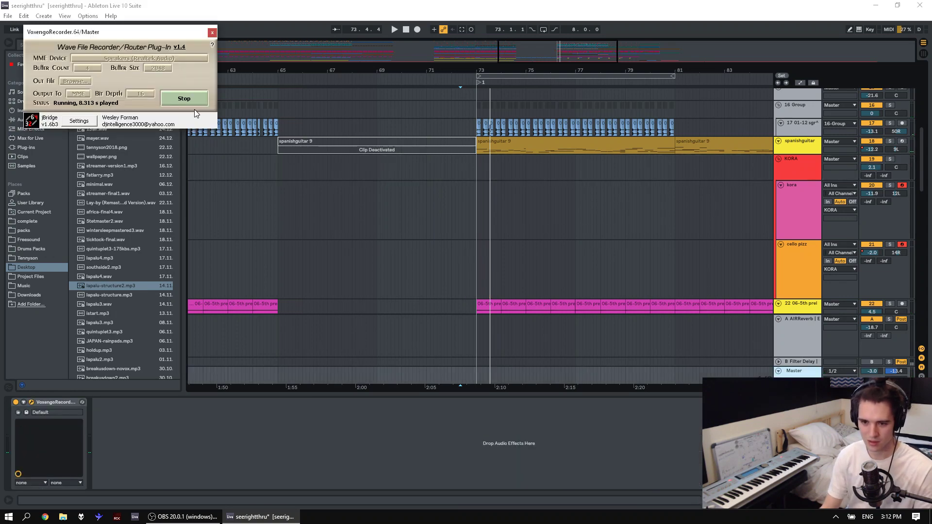
click(186, 102)
click(150, 58)
click(127, 68)
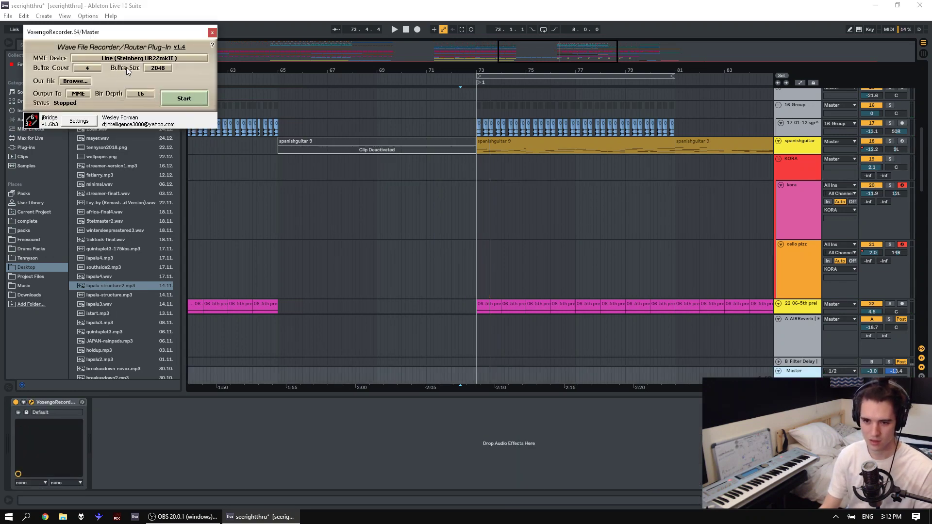
click(148, 57)
click(140, 81)
click(184, 98)
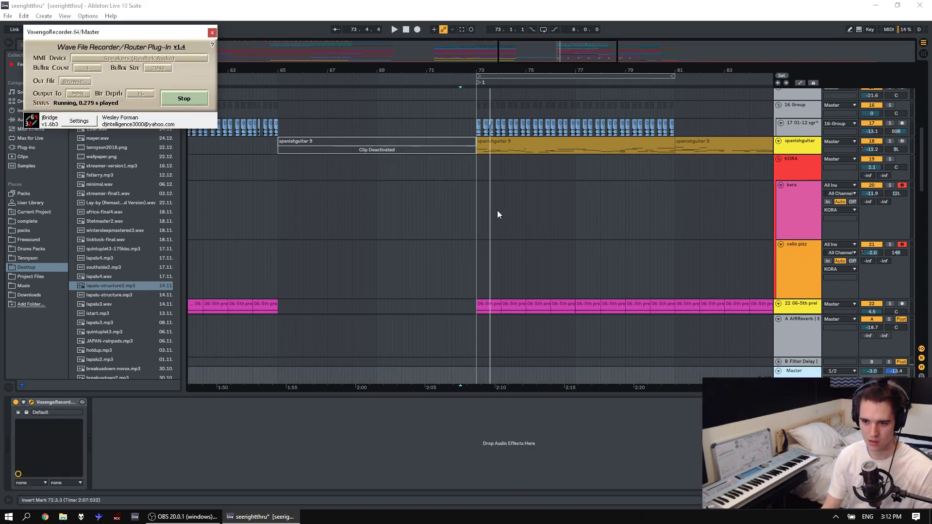
Play the arrangement from 72.5.3 and check on the recording in OBS.
click(467, 205)
key(space)
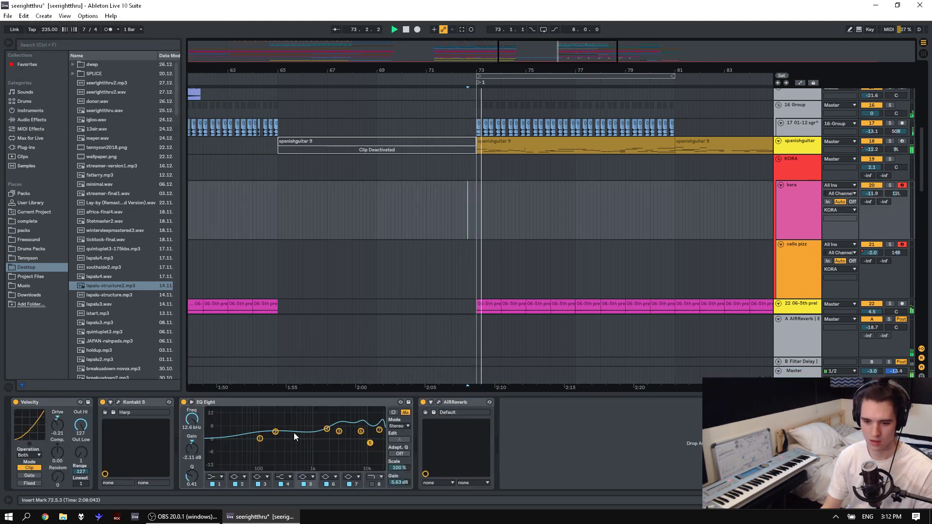
click(201, 521)
key(alt+Tab)
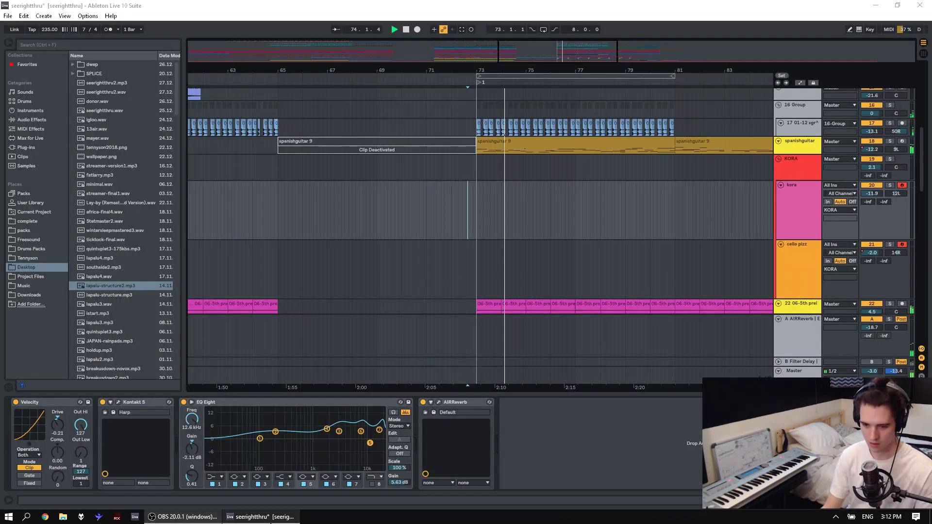
key(space)
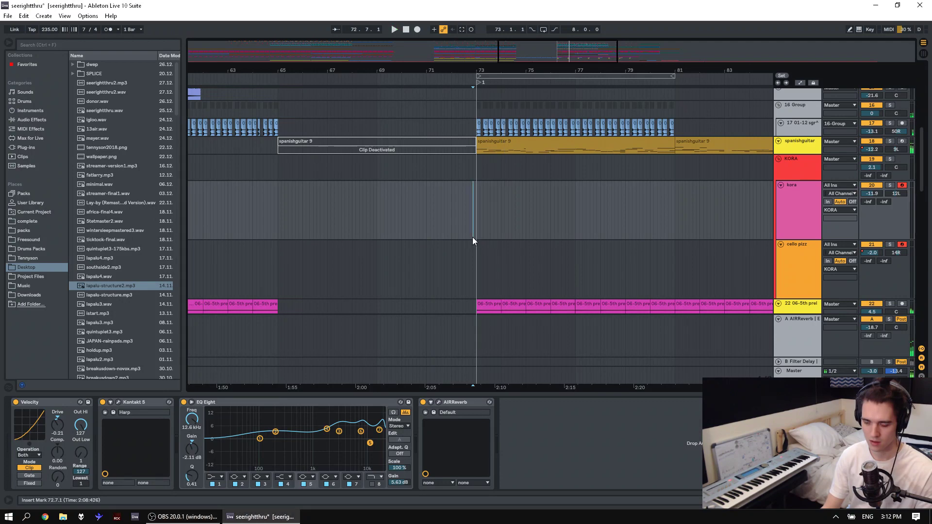
Check the audio mixer in OBS and return to Ableton Live to rehearse the kora and cello pizz from 72.7.1.
click(473, 237)
click(183, 517)
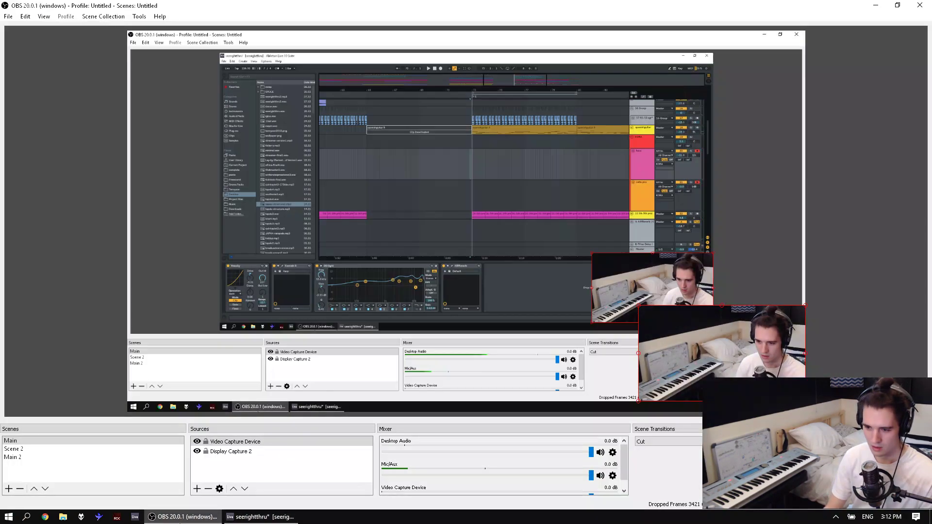
click(259, 517)
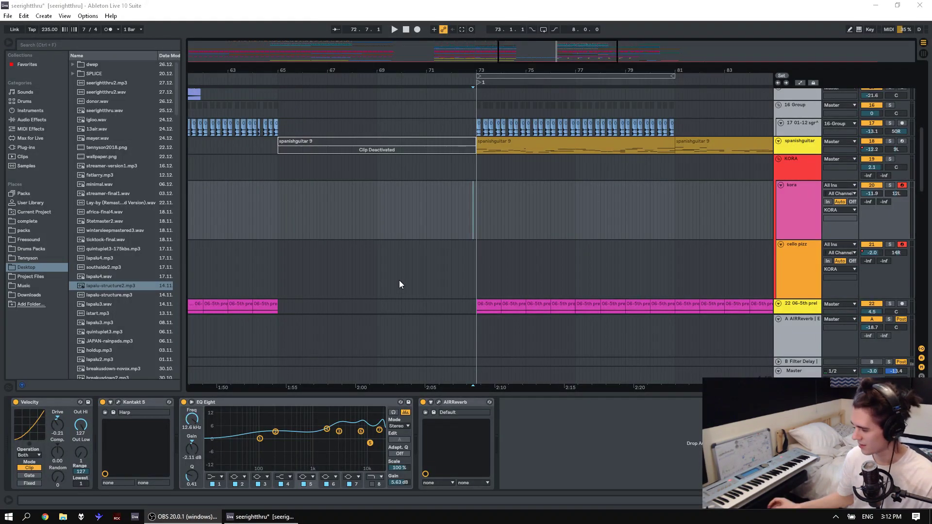
key(space)
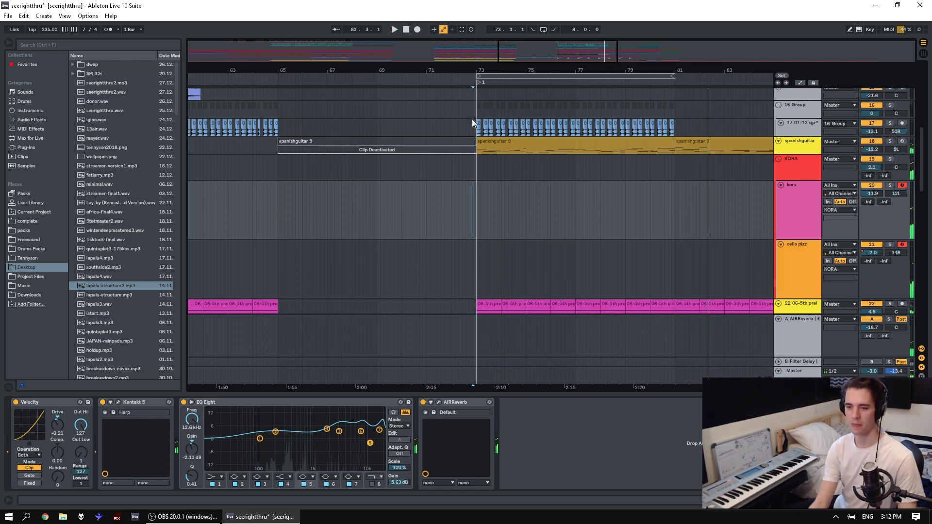
Loop the eight-bar spanishguitar clip from 73.1.1 and play it back to rehearse the part.
click(528, 141)
key(ctrl+l)
key(space)
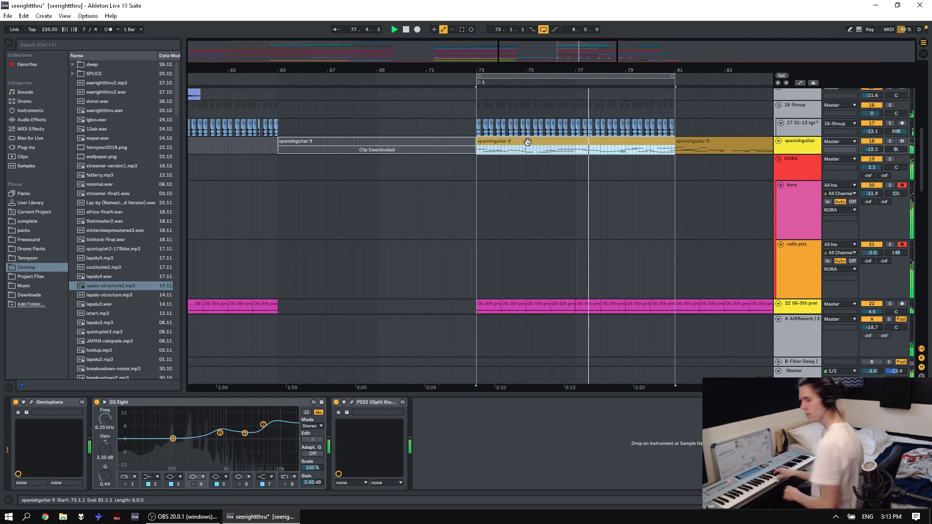
Lower the KORA group's volume to -1.9 dB while playing along with the loop.
scroll(860, 199, down, 3)
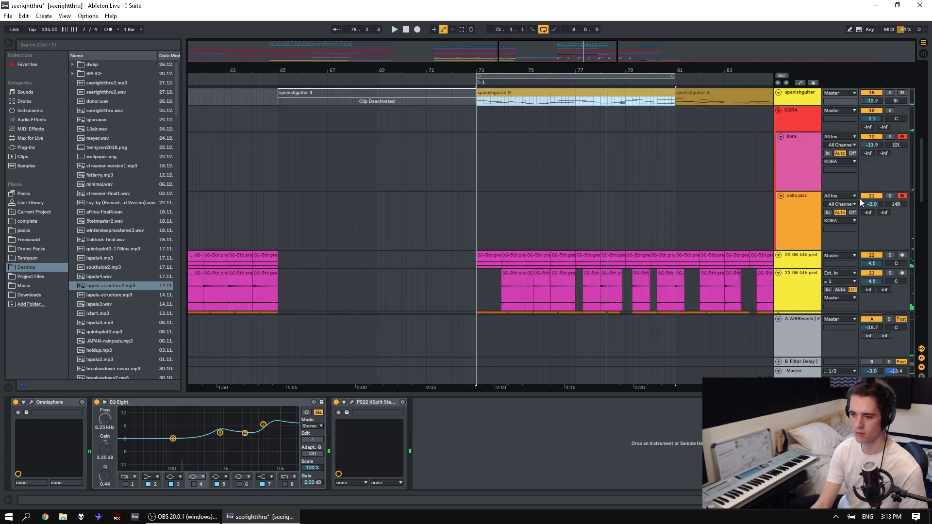
click(873, 117)
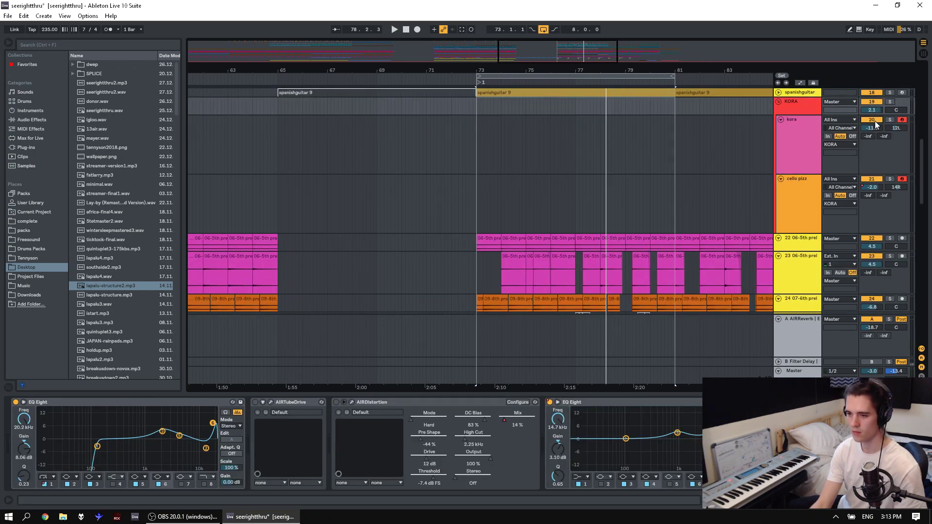
key(space)
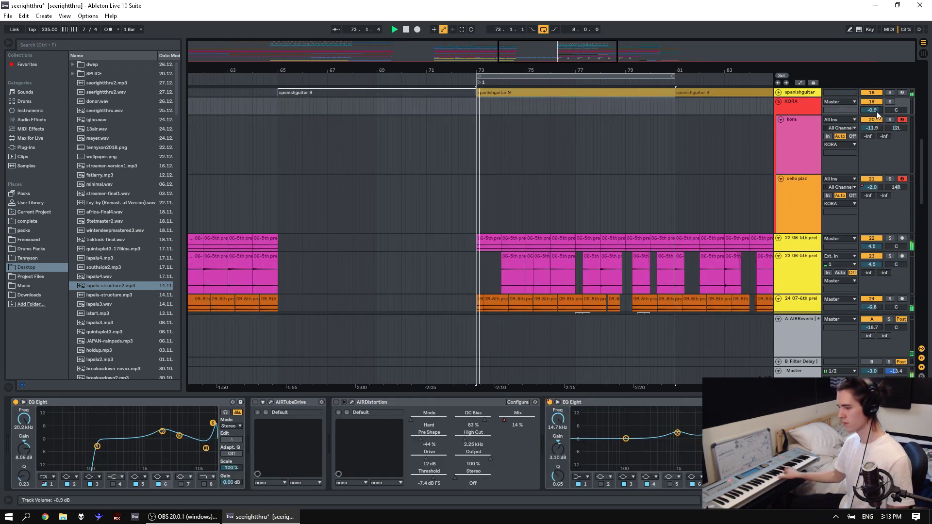
key(Down)
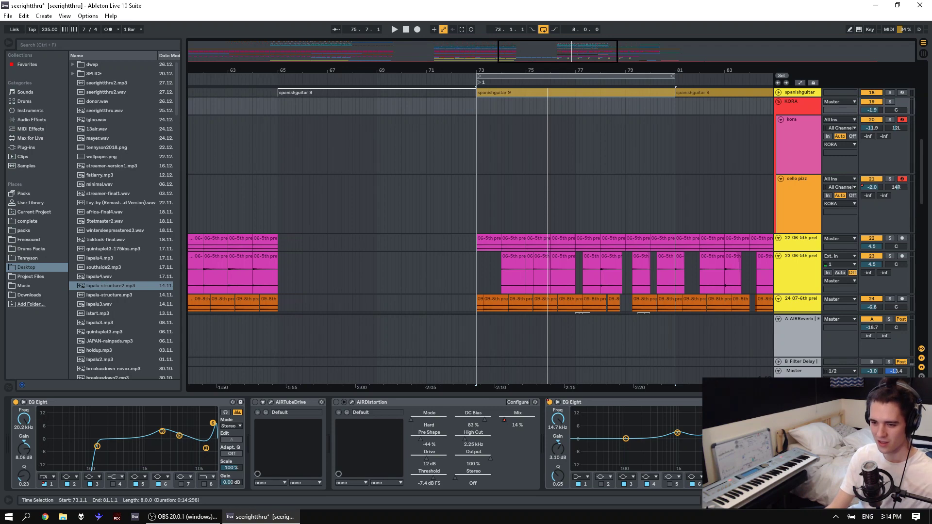
Place the playback start at 73.1.1 and rehearse the kora and cello pizz part over the loop.
drag(530, 70, 411, 97)
click(311, 112)
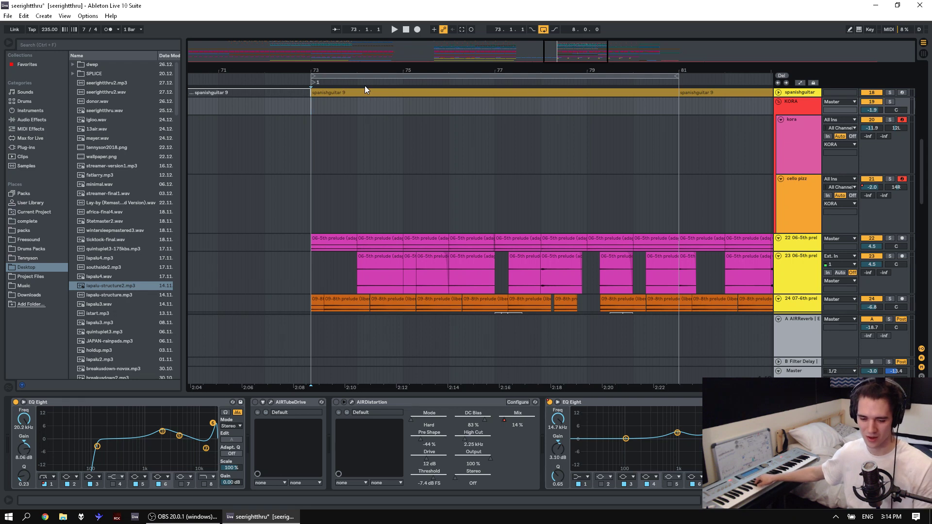
key(space)
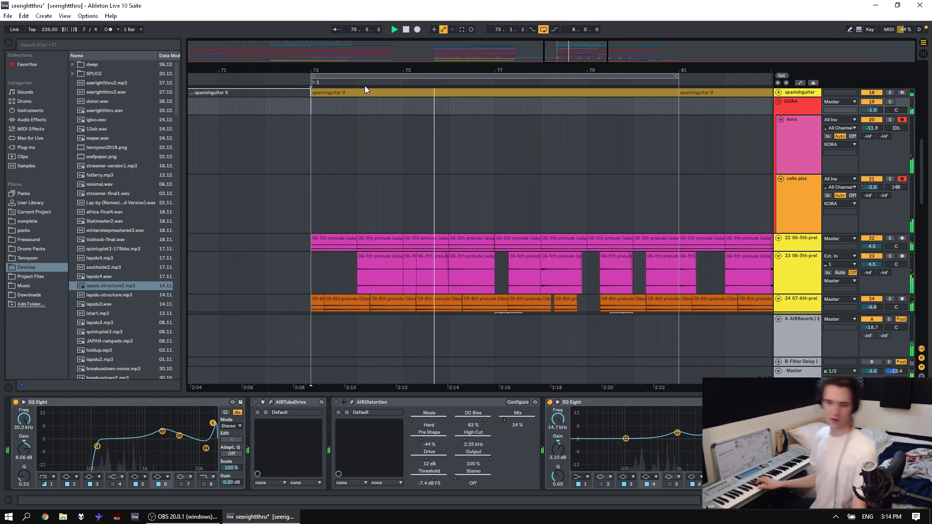
key(space)
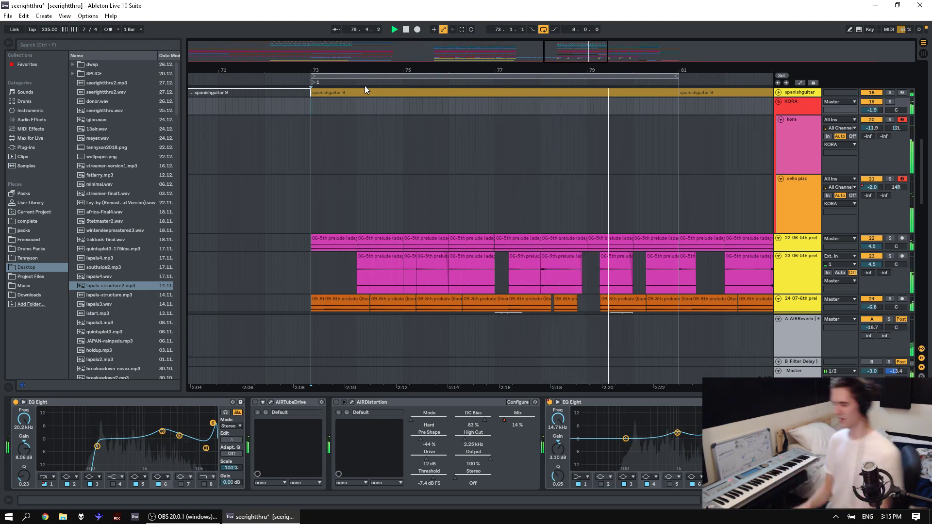
Try to record the kora and cello pizz tracks from 73.1.1, undoing each short take.
click(417, 29)
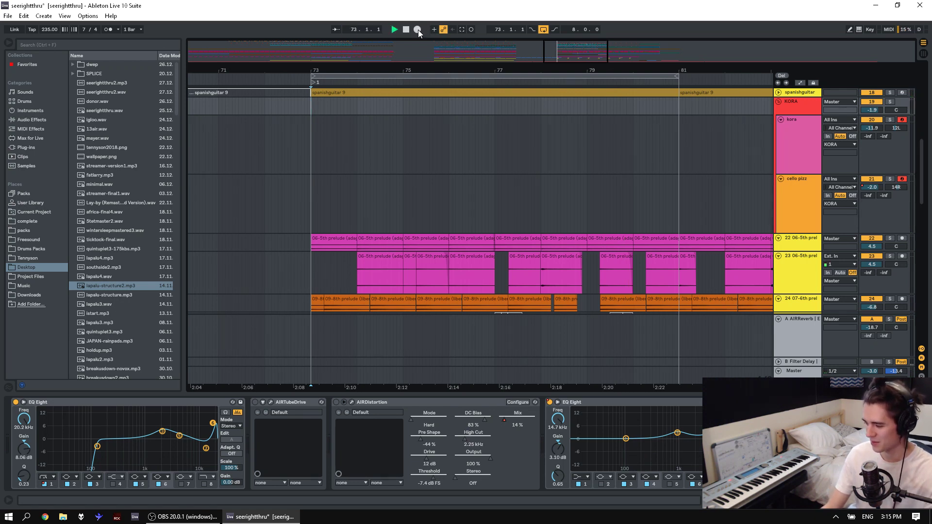
click(418, 30)
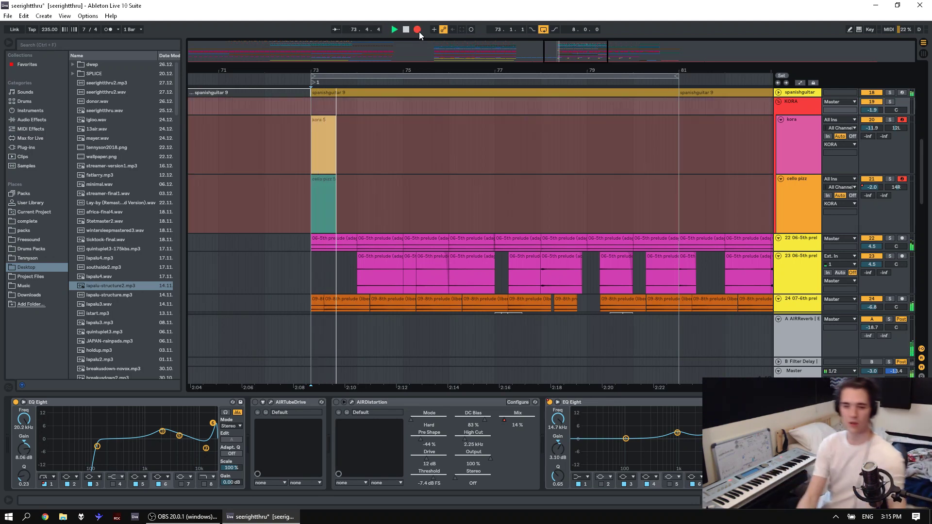
key(space)
key(ctrl+z)
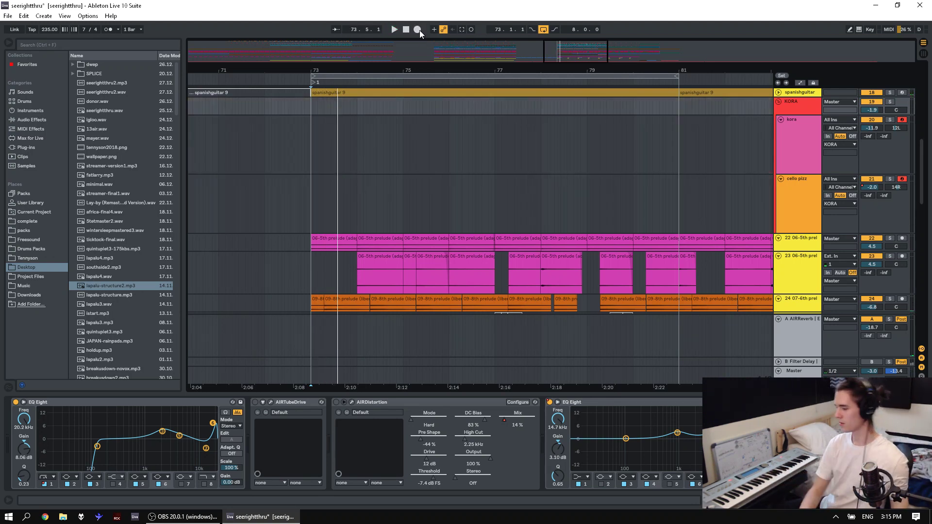
click(418, 30)
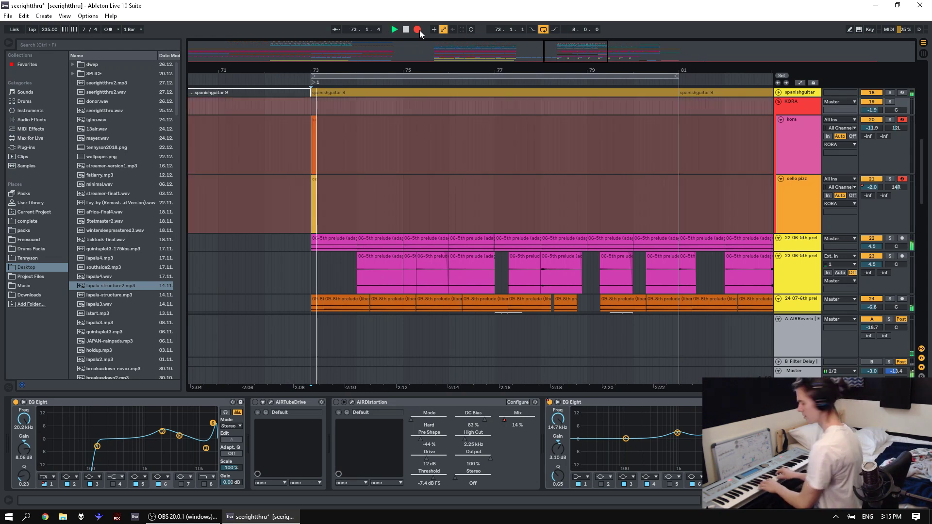
key(space)
key(ctrl+z)
Record a kora and cello pizz take over the loop from bar 73 to 81, and delete both recorded clips.
click(419, 30)
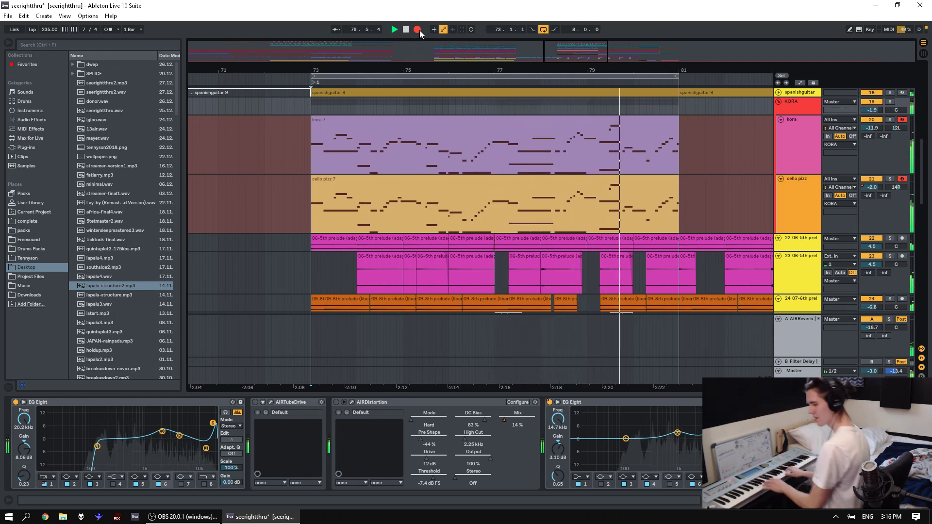
key(space)
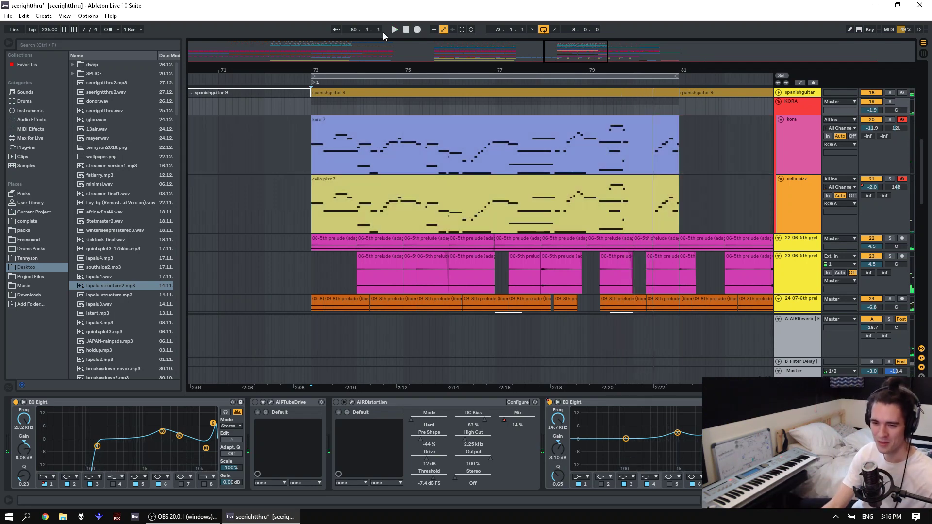
click(444, 123)
shift+click(445, 181)
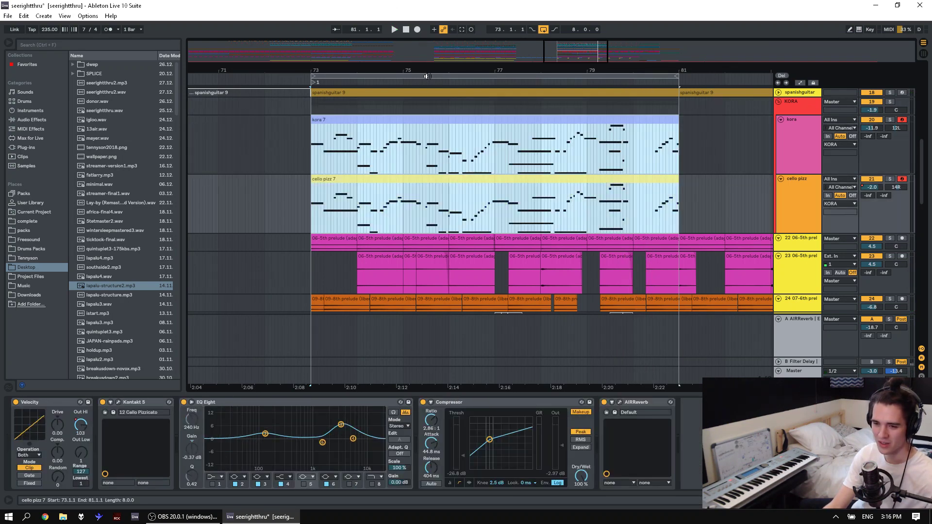
key(Delete)
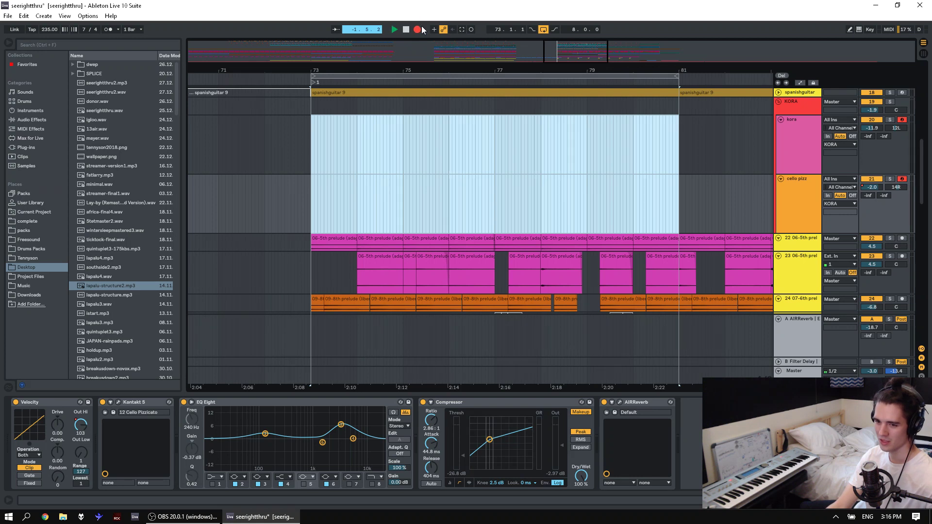
Record a new kora and cello pizz take over bars 73 to 81 and open the cello pizz clip's notes in a large editor.
click(419, 30)
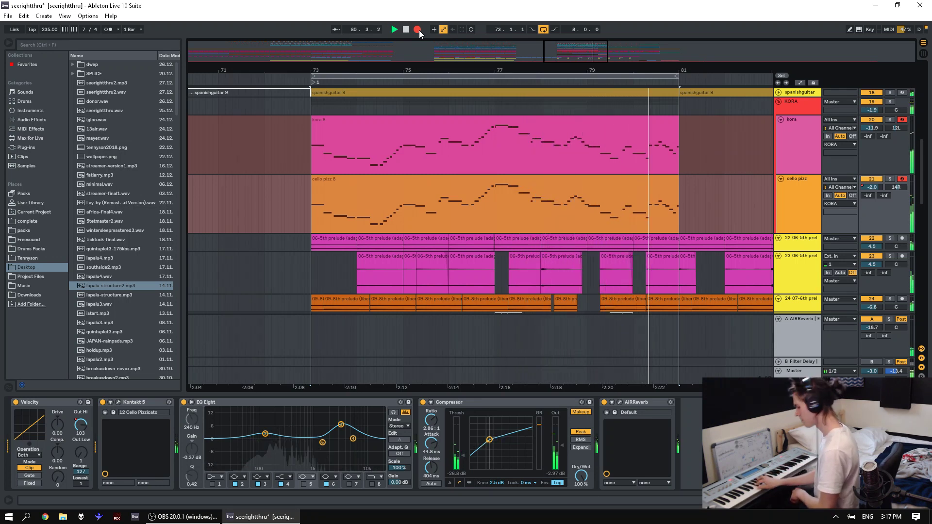
click(419, 31)
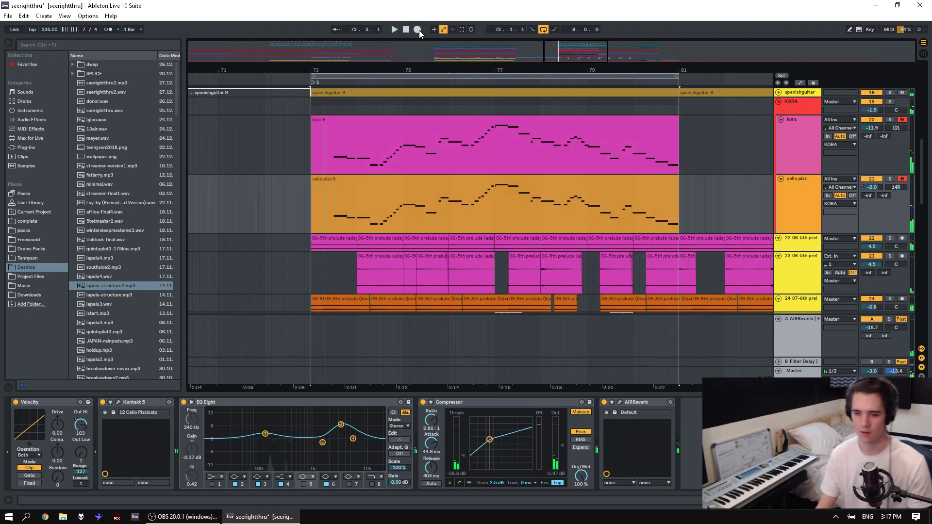
click(483, 195)
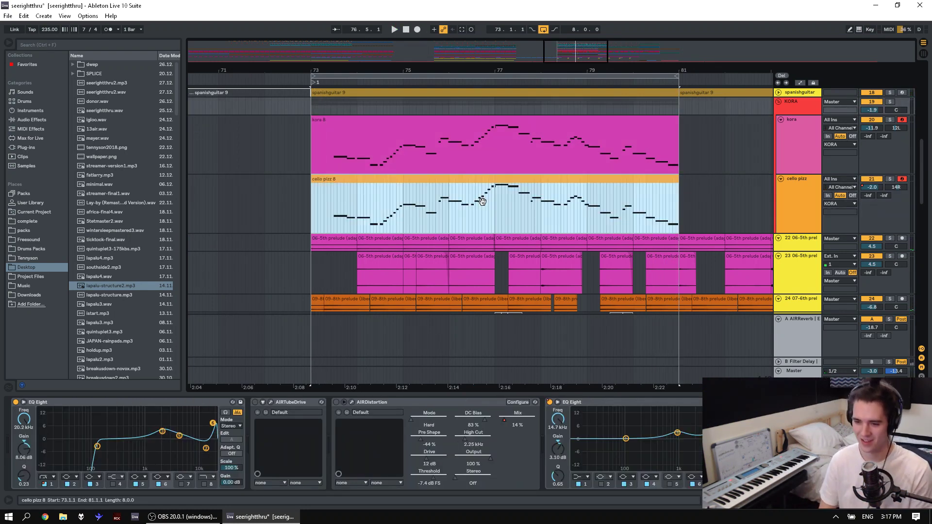
double_click(458, 181)
drag(442, 396, 428, 206)
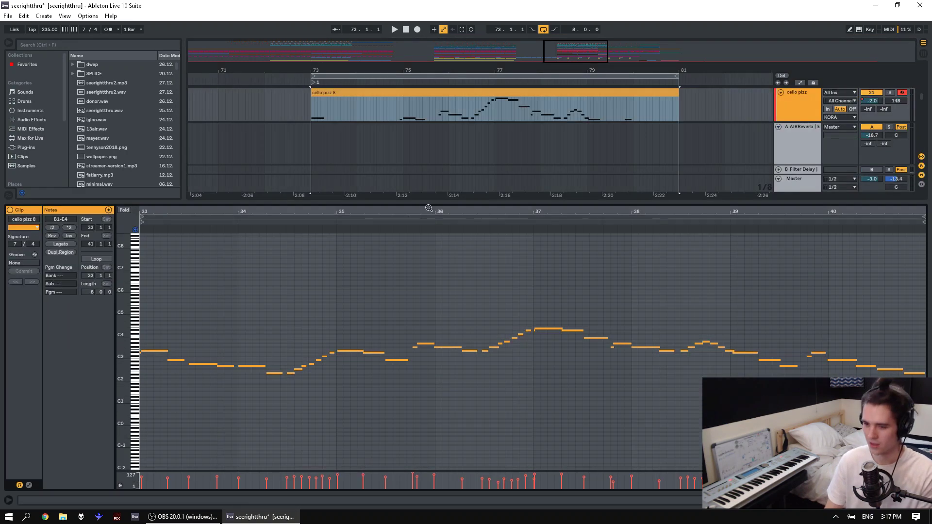
Quantize all the notes in the cello pizz clip and slightly shorten the D#4 note just before bar 37.
mouse_move(126, 292)
mouse_down()
mouse_move(160, 268)
mouse_move(160, 168)
mouse_up()
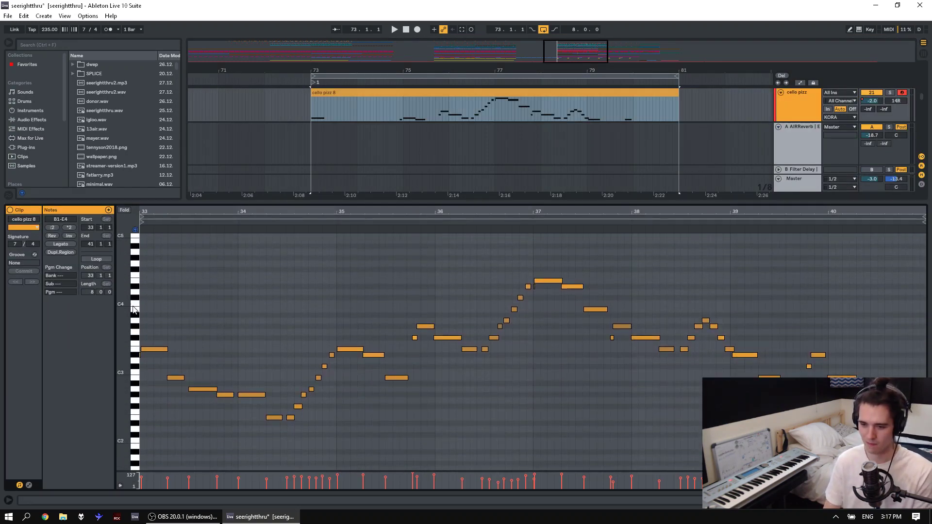
click(239, 320)
key(ctrl+a)
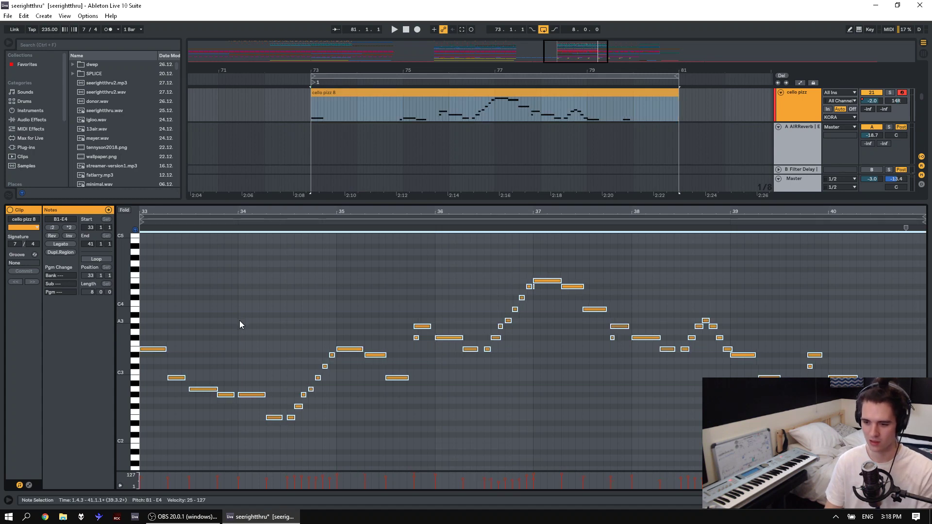
click(529, 286)
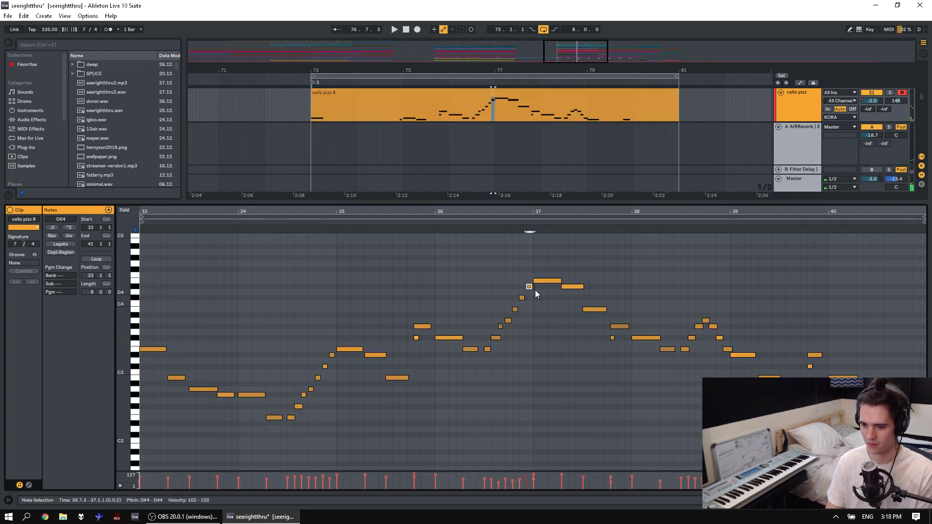
drag(532, 287, 529, 287)
Copy the cello pizz clip onto the kora track at bar 73, replacing the recorded kora clip.
click(458, 116)
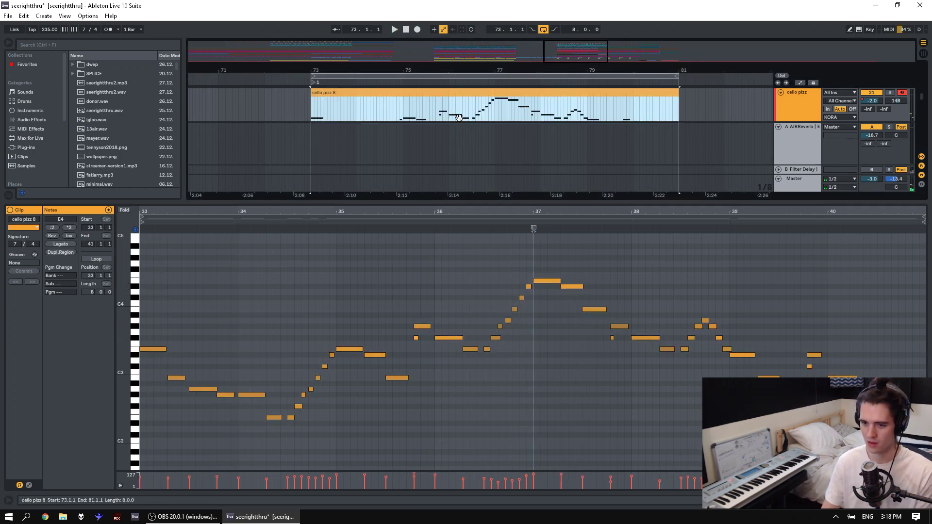
scroll(397, 98, up, 2)
click(397, 98)
scroll(395, 98, up, 1)
click(392, 98)
key(ctrl+v)
Play the loop, collapse the note editor and lower the KORA group's volume to -7.3 dB.
key(space)
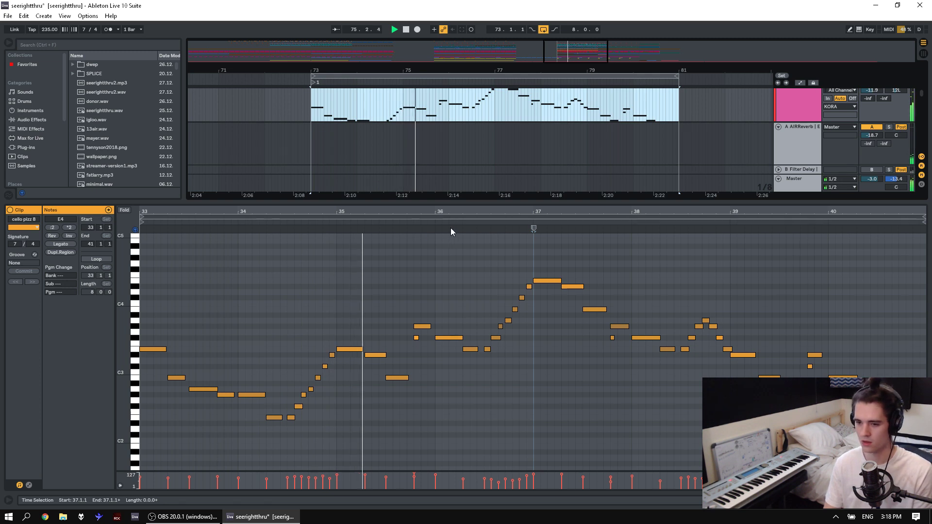
drag(452, 199, 451, 480)
scroll(602, 228, up, 2)
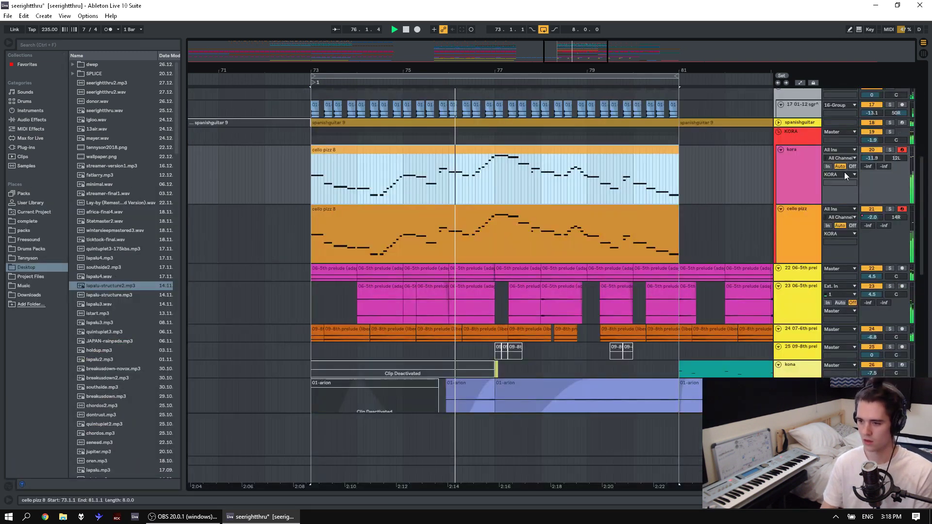
drag(872, 139, 872, 145)
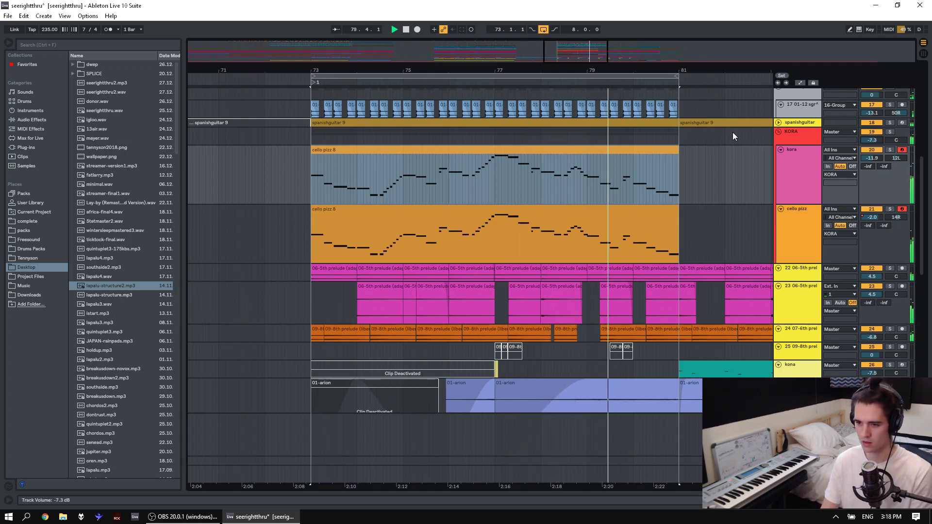
Stop playback and move the kora and cello pizz clips from bar 73 to the start of the arrangement at 1.1.1.
drag(627, 70, 627, 51)
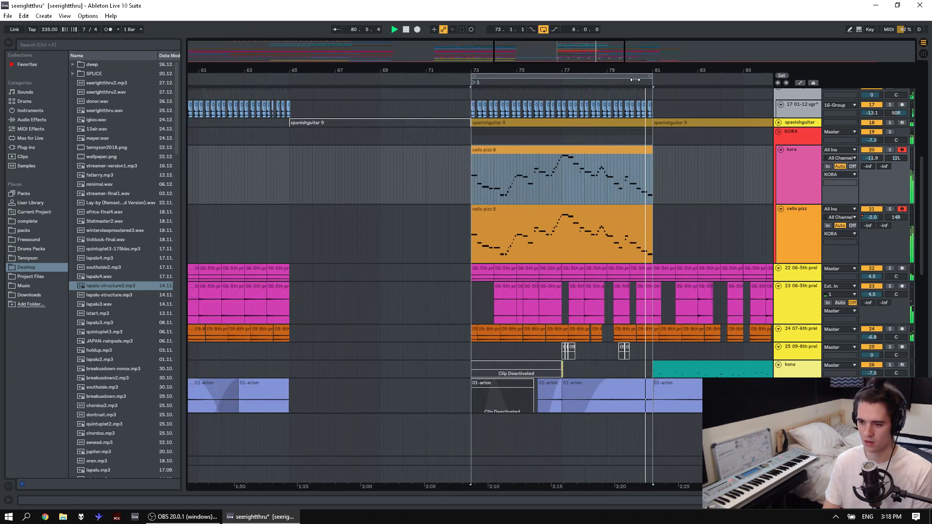
key(space)
click(544, 203)
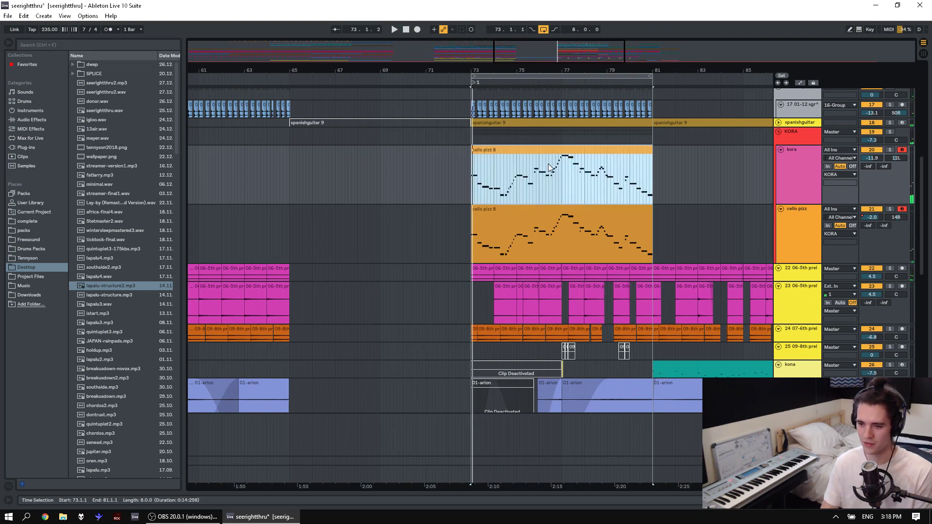
key(shift+Down)
key(w)
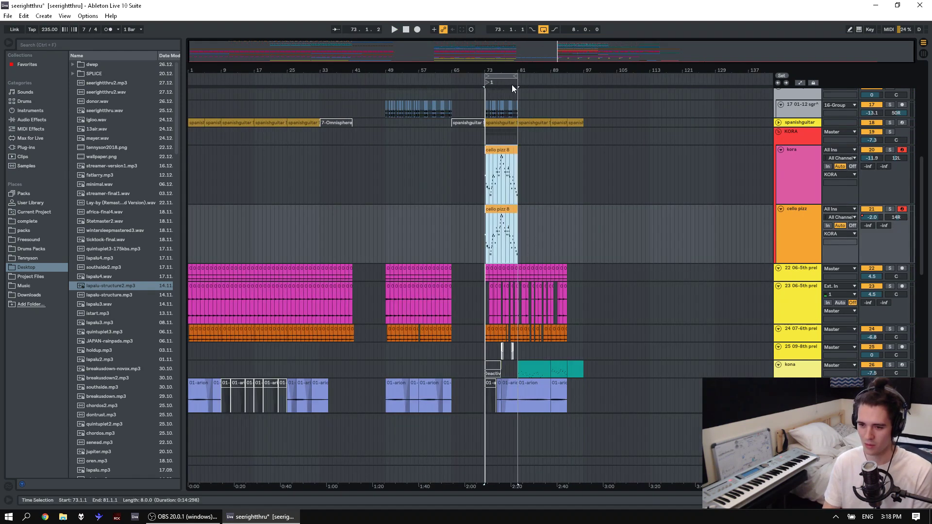
click(192, 166)
key(ctrl+v)
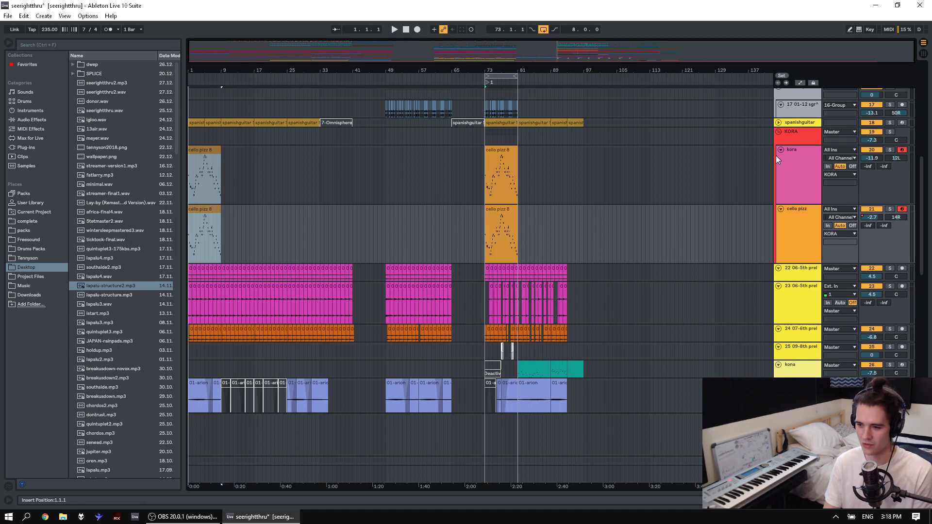
Freeze the kora and cello pizz tracks, and play the arrangement from just before bar 73.
click(808, 177)
shift+click(801, 228)
right_click(800, 228)
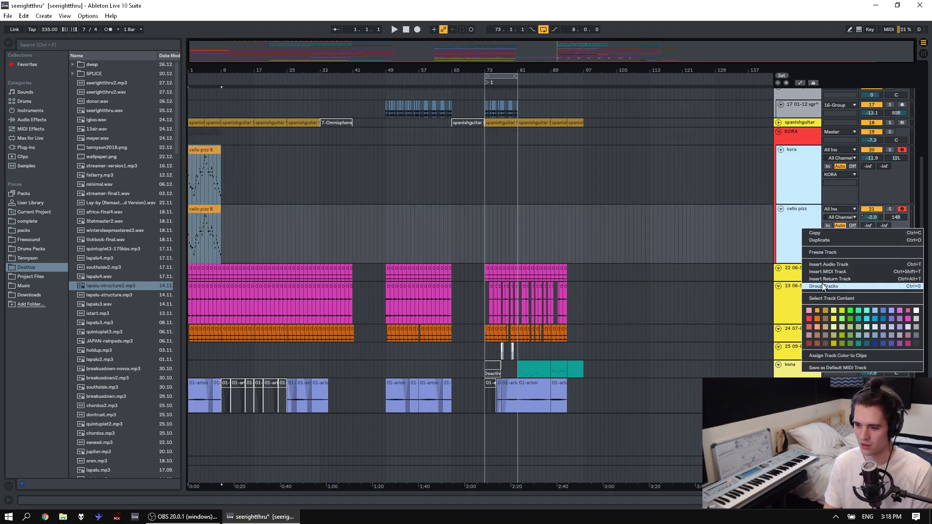
click(823, 253)
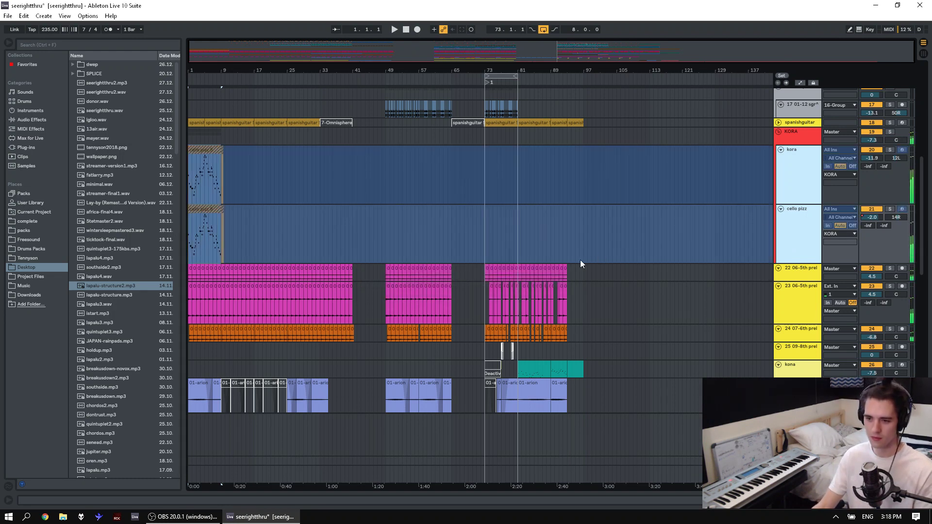
click(480, 164)
key(space)
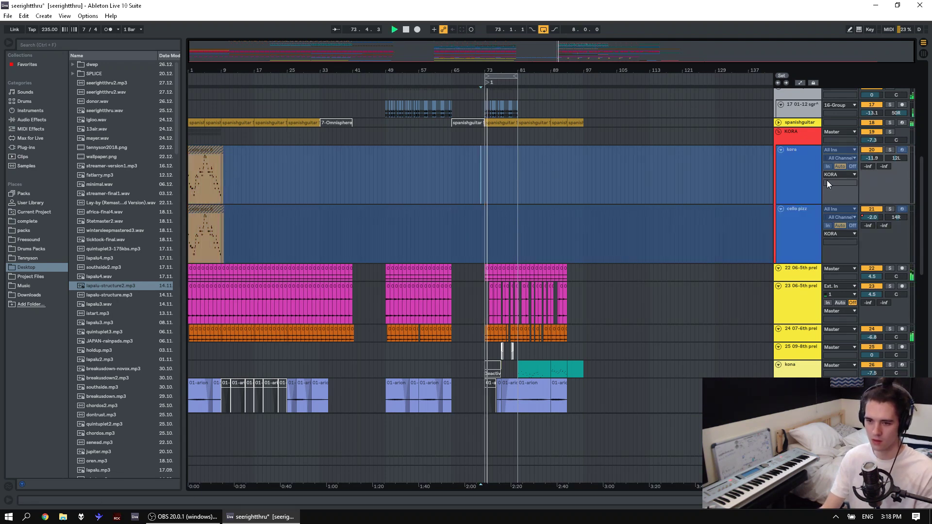
Solo the 12 James Brown track and play it from just before bar 73.
scroll(566, 150, up, 10)
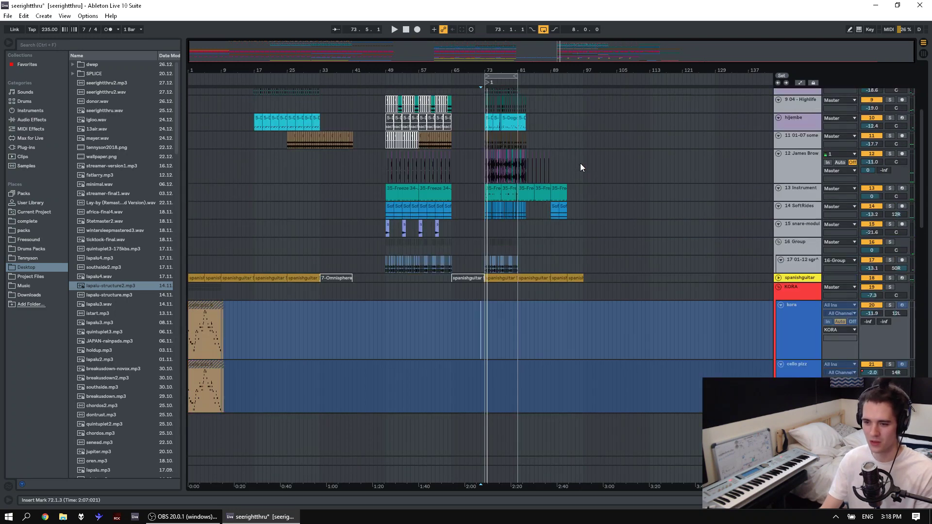
scroll(535, 185, up, 3)
drag(505, 70, 504, 121)
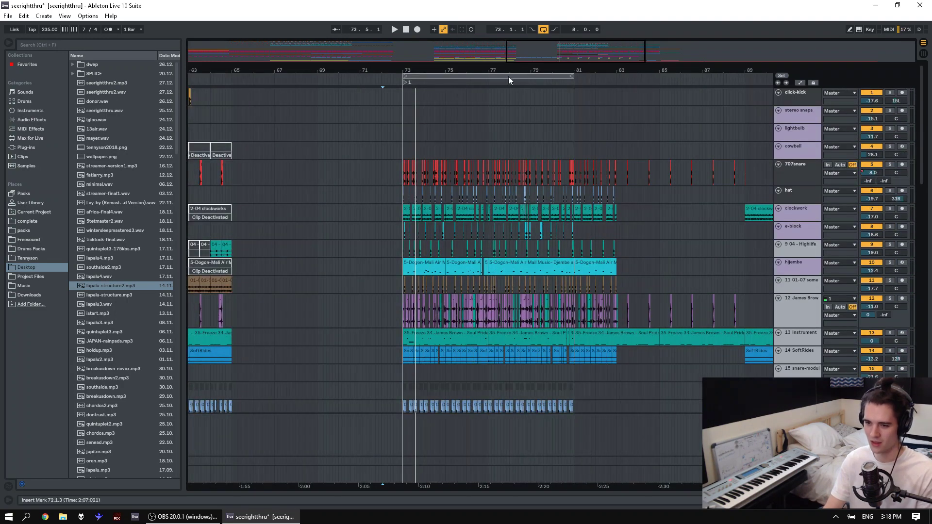
click(401, 146)
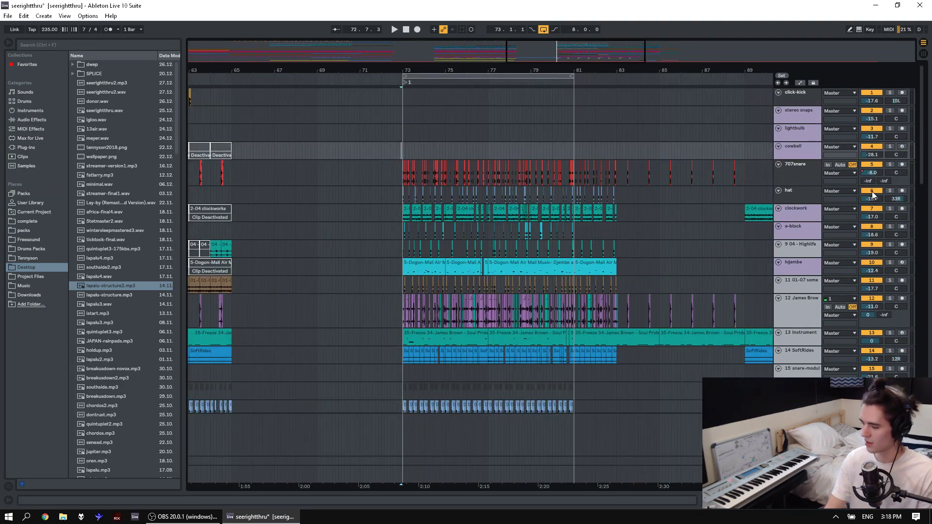
scroll(864, 187, down, 5)
click(890, 172)
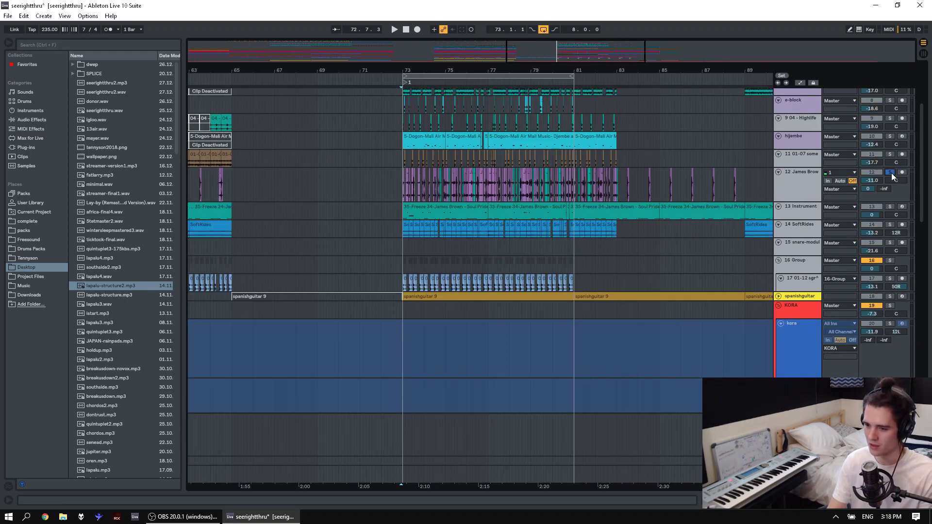
key(space)
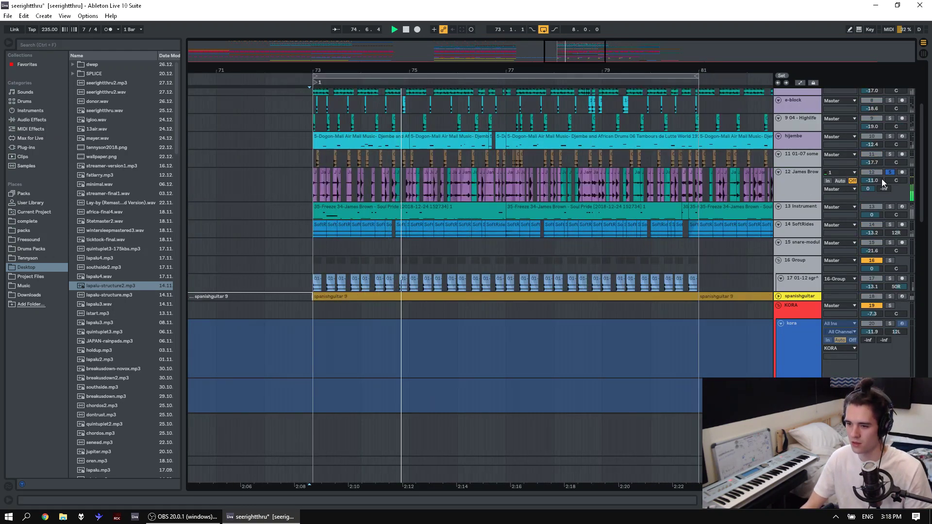
Solo the 13 Instrument track in place of 12 James Brown and listen to its first clip from bar 73.
click(890, 207)
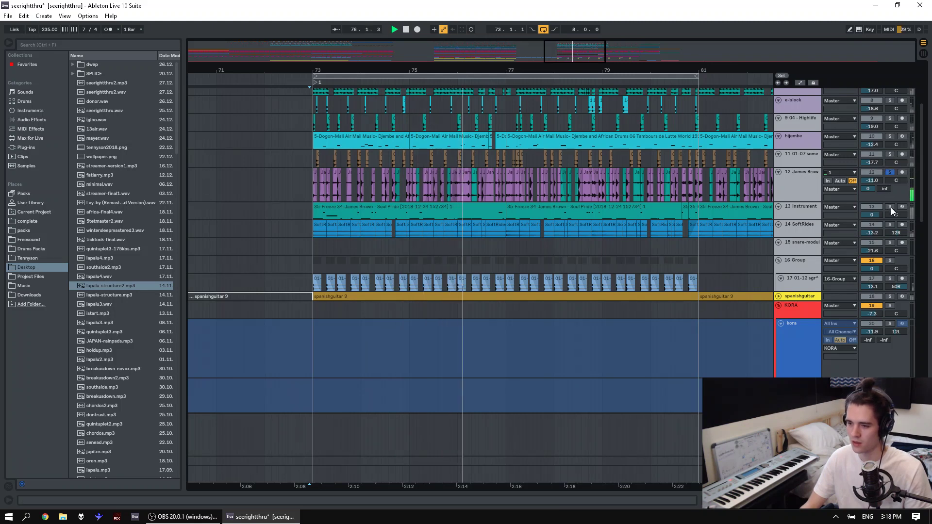
key(space)
click(429, 210)
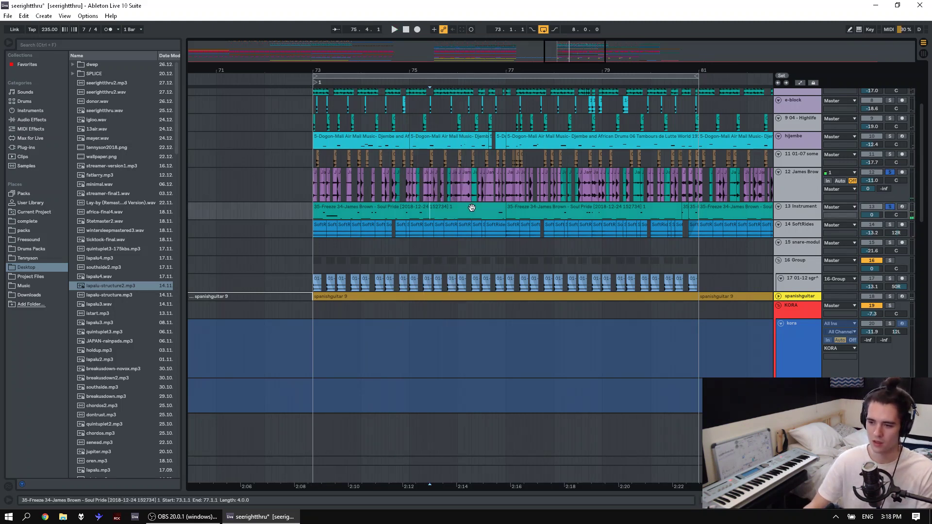
click(891, 173)
key(space)
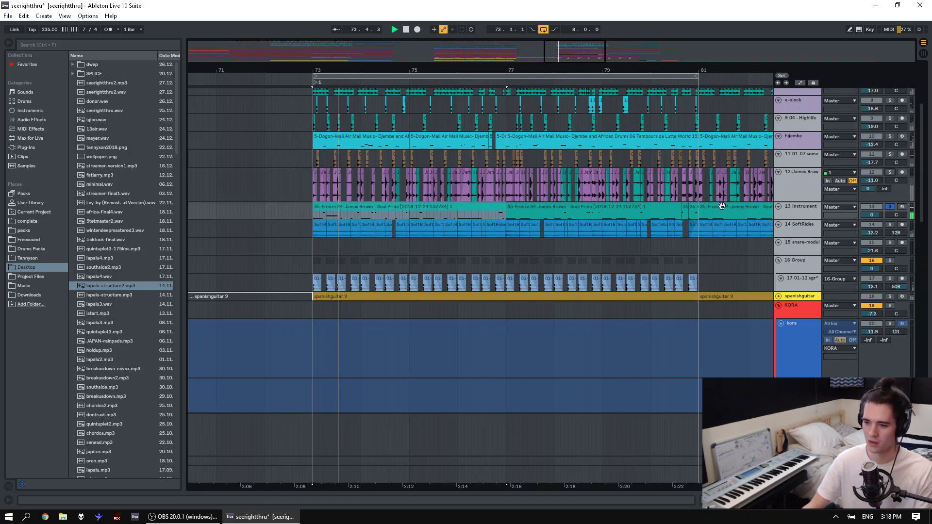
key(space)
Open the 13 Instrument track's Instrument Rack, inspect both Freeze 34 chains and play the soloed track.
double_click(805, 206)
click(40, 426)
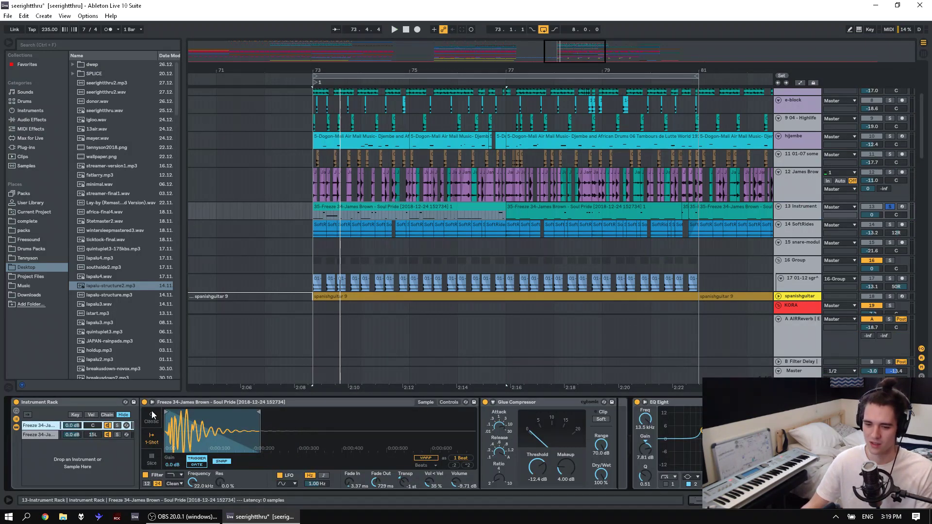
click(38, 435)
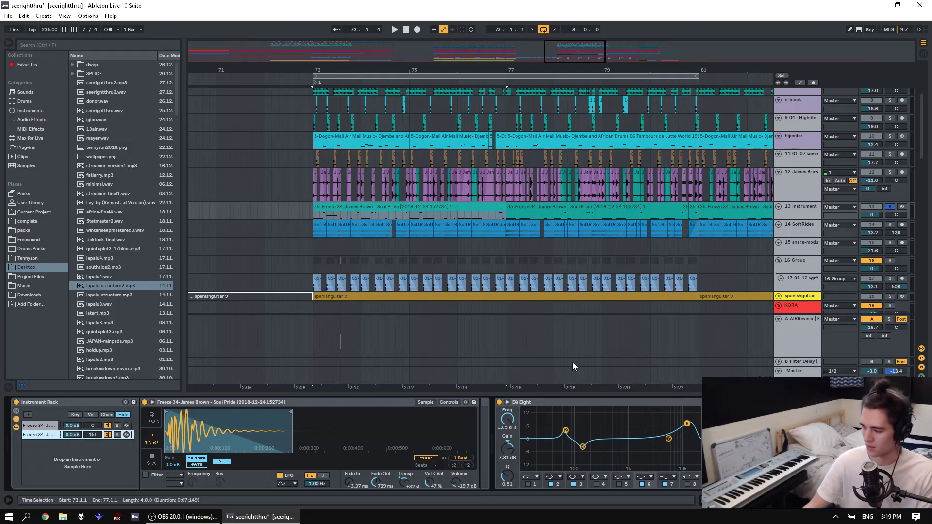
key(space)
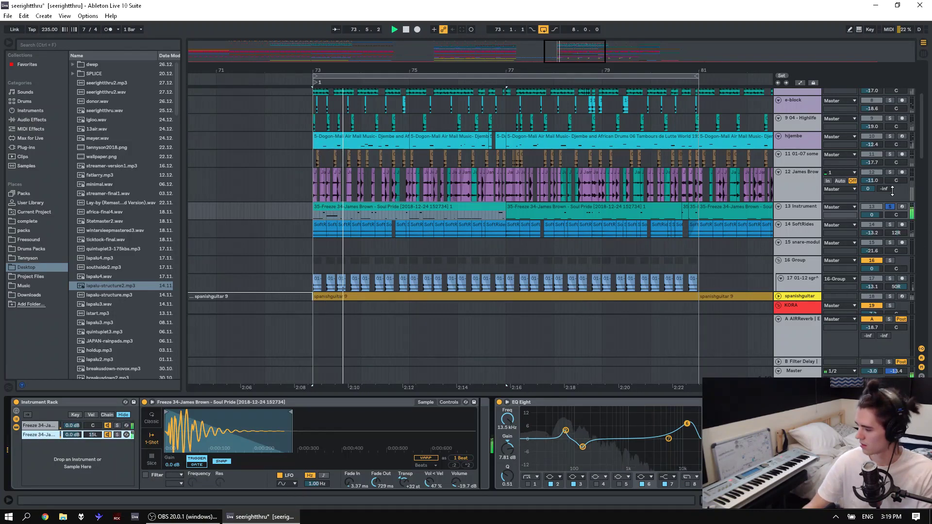
key(space)
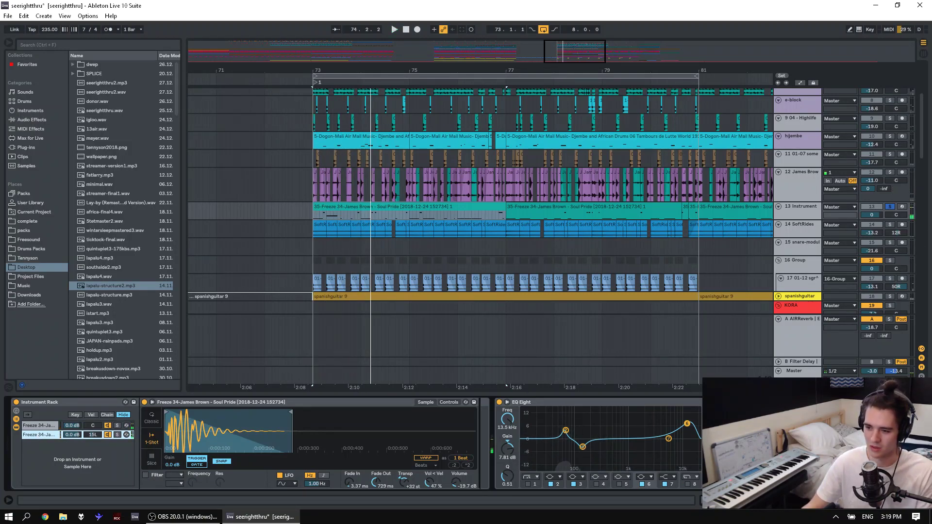
Select the two Freeze 34 clips from bar 73 on the 13 Instrument track, unsolo the track and play the full mix.
drag(648, 72, 648, 68)
key(minus)
key(minus)
key(minus)
mouse_move(921, 147)
mouse_down()
mouse_move(924, 186)
mouse_move(924, 153)
mouse_up()
scroll(651, 88, up, 2)
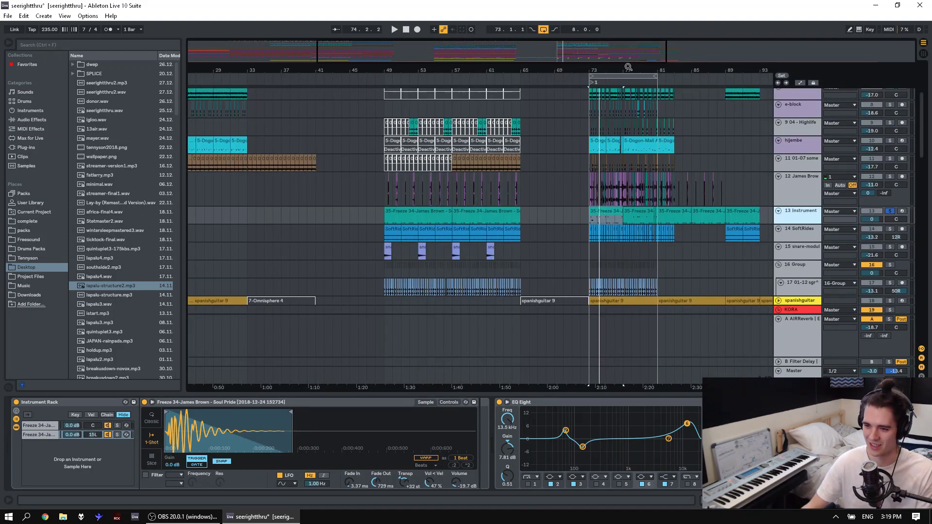
drag(629, 67, 629, 115)
shift+click(642, 213)
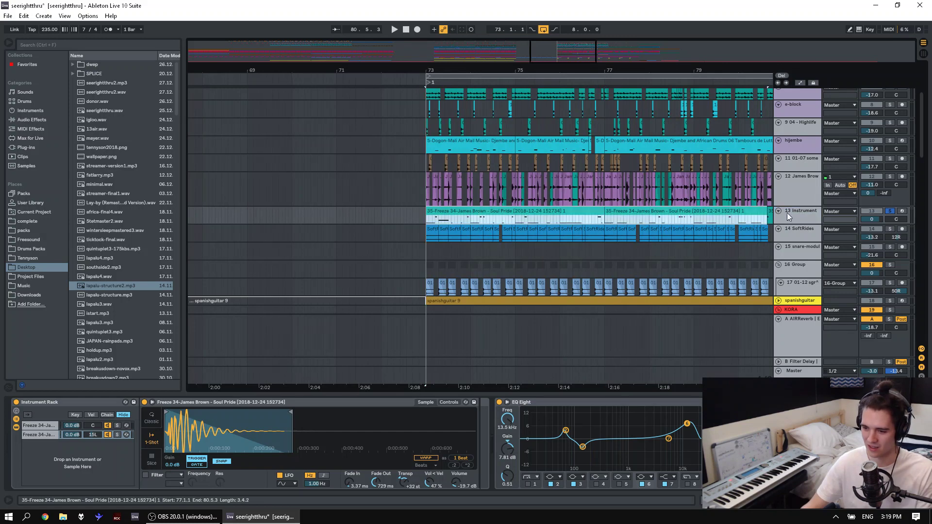
click(889, 212)
key(space)
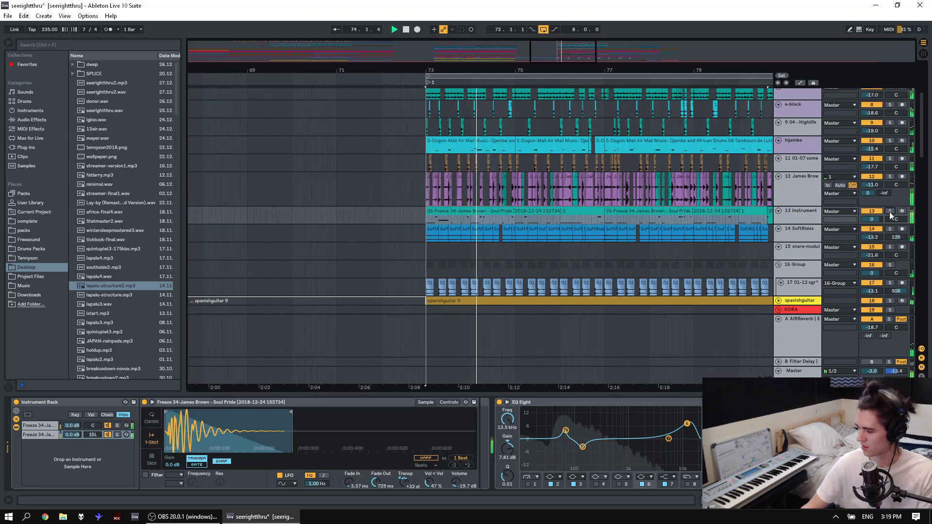
Solo the 13 Instrument and 12 James Brown tracks together and play them from bar 73.
click(889, 212)
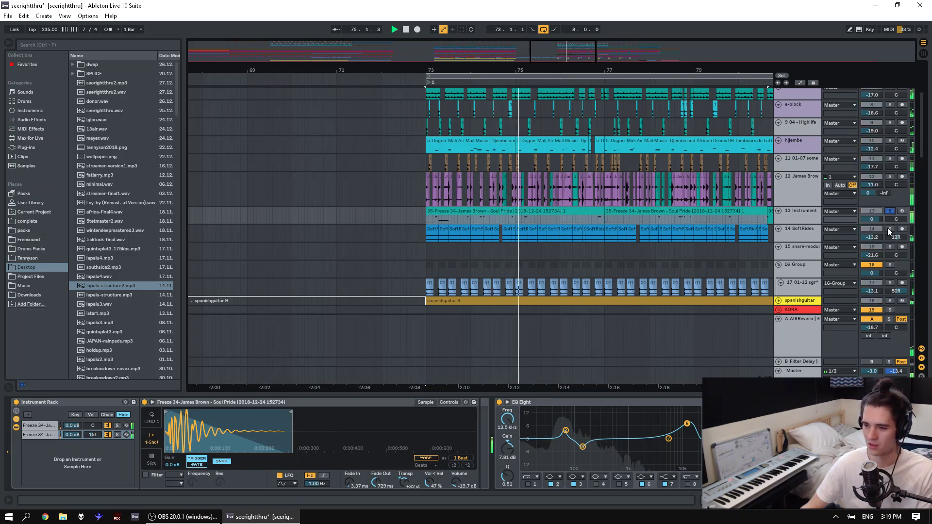
click(890, 177)
key(space)
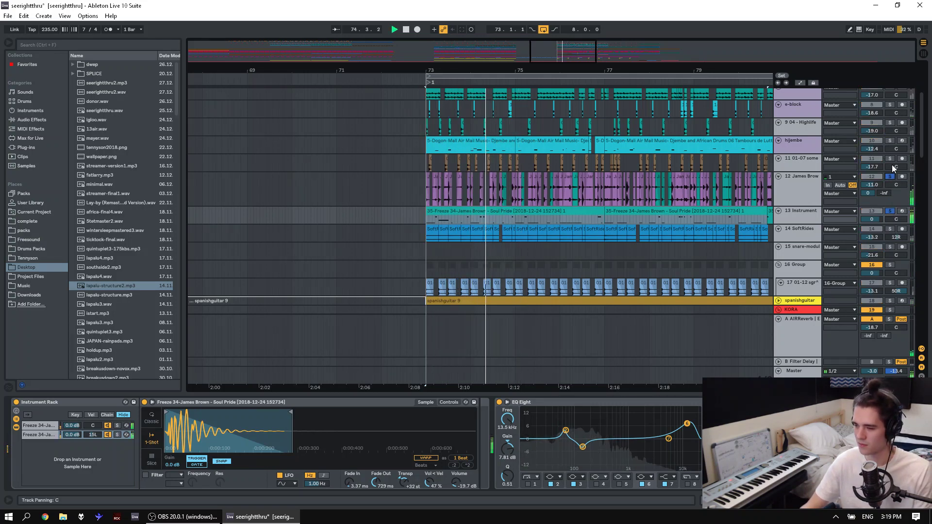
Add the 11 01-07 some, hjembe and 9 04 - Highlife tracks to the solo and play the growing layers from bar 73.
key(space)
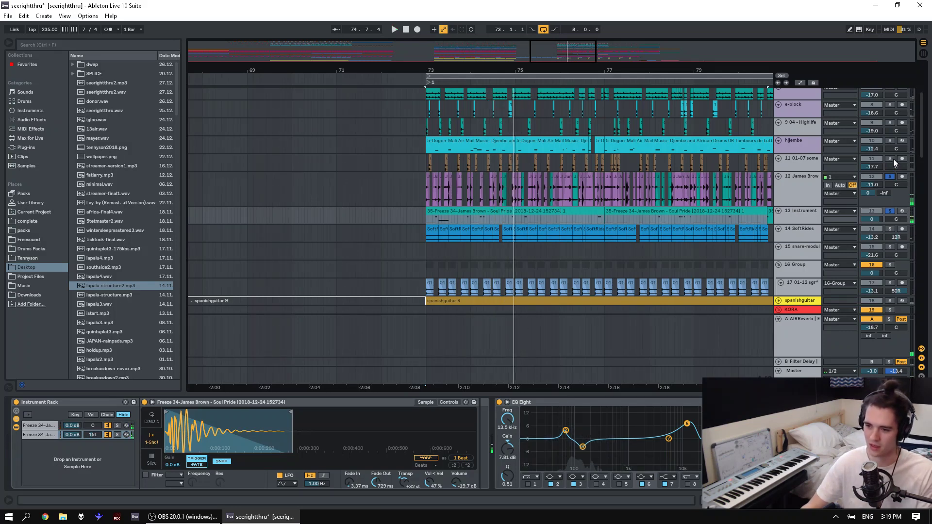
click(892, 159)
key(space)
scroll(893, 159, up, 1)
click(890, 177)
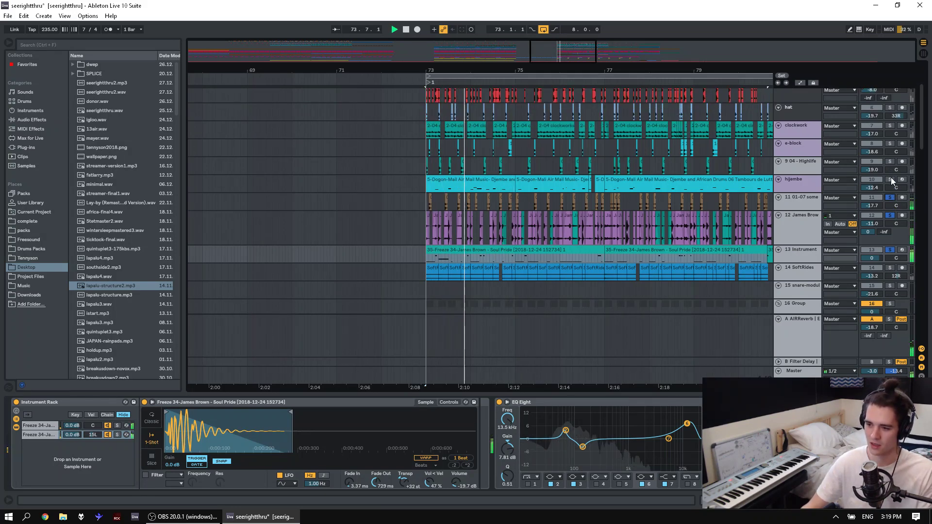
key(space)
click(891, 161)
key(space)
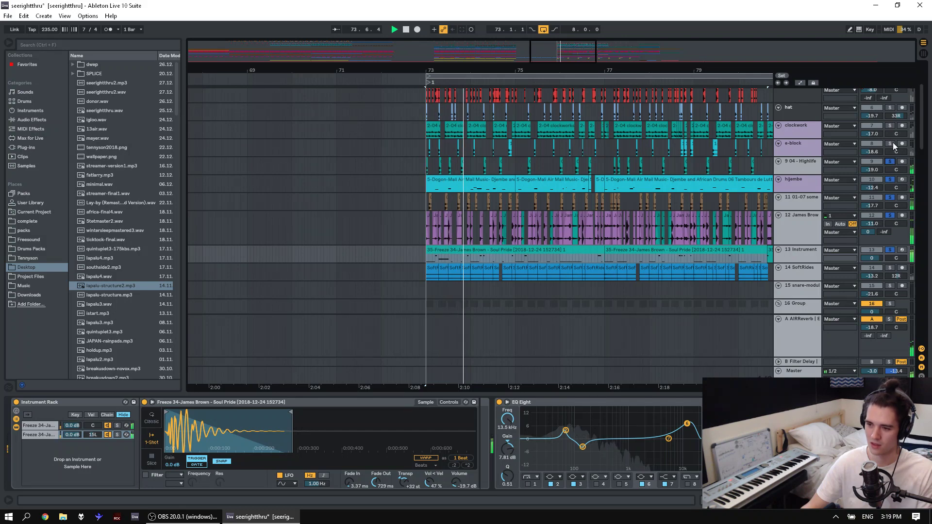
Add e-block, hat and 707snare to the solo, unsolo 12 James Brown and 13 Instrument, and listen from bar 73.
click(890, 143)
click(889, 216)
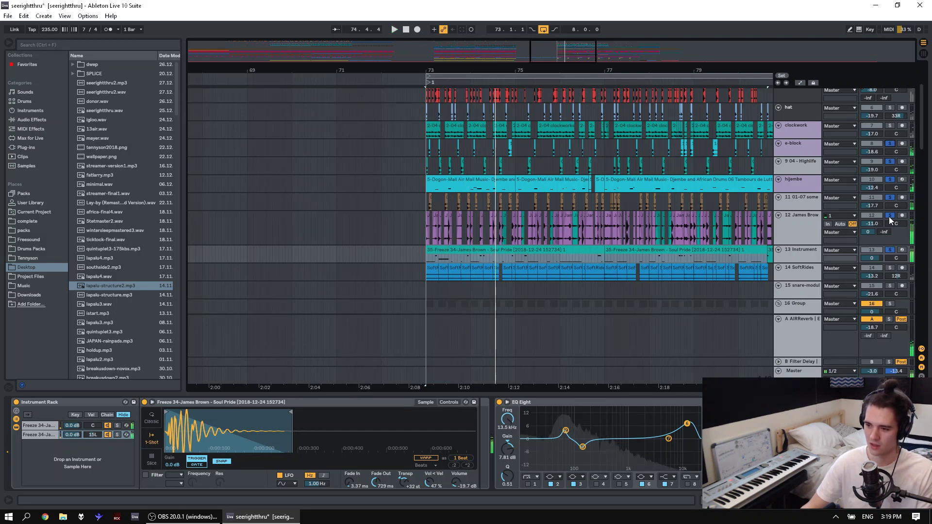
click(889, 250)
key(space)
key(space)
scroll(889, 248, up, 4)
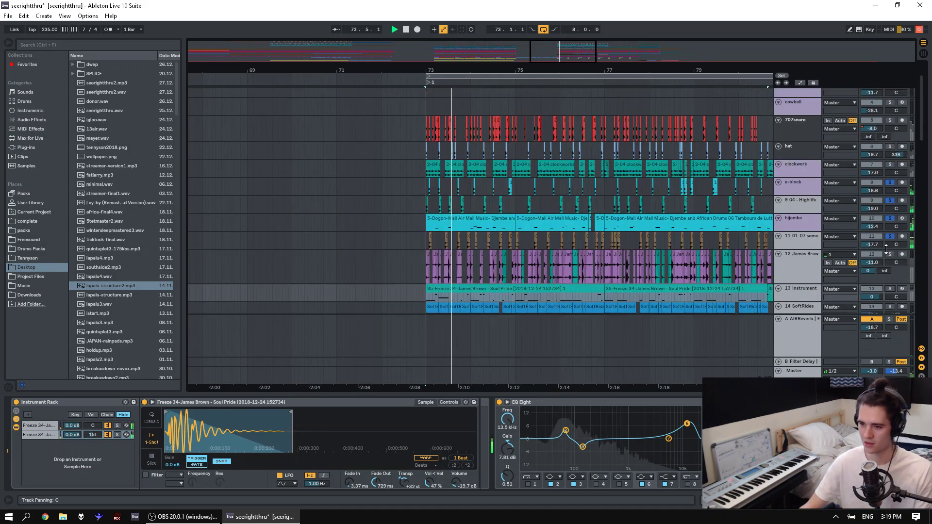
click(890, 191)
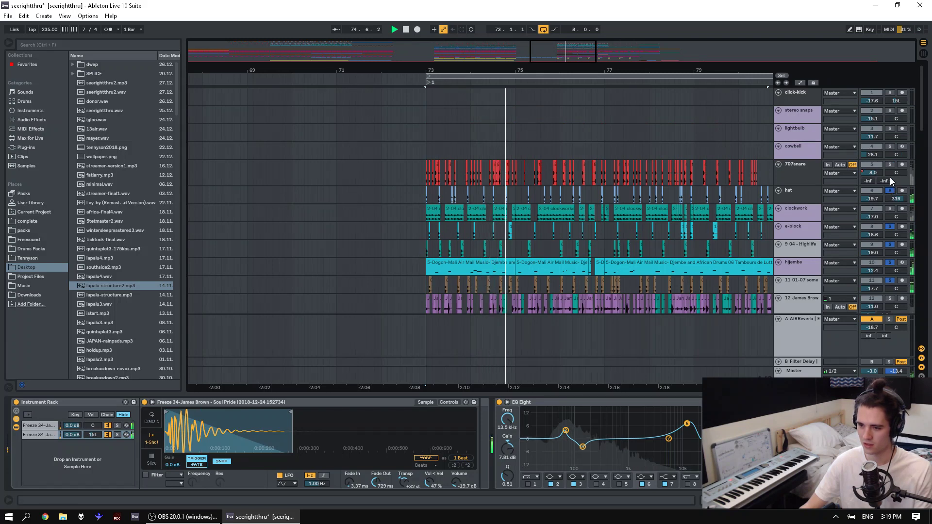
click(889, 164)
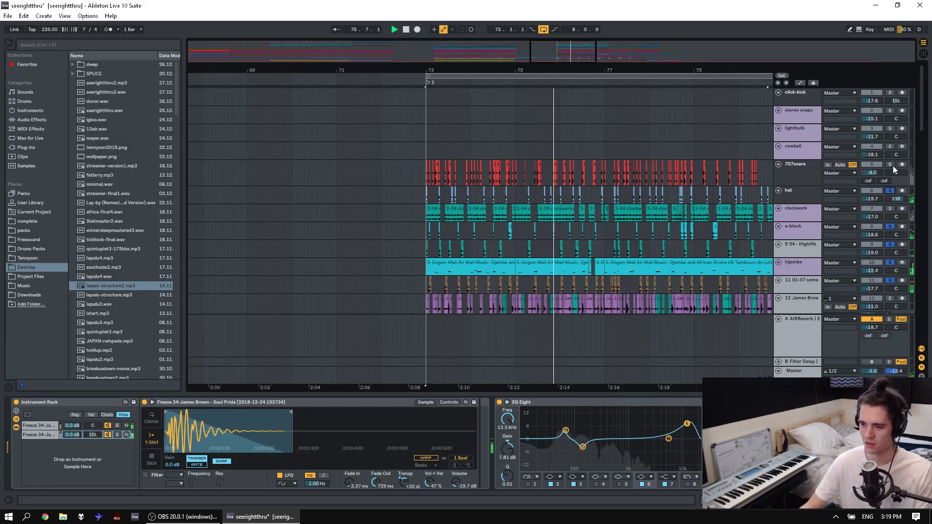
Select the opening 707snare clips from bar 73 and examine the snare hit at 74.4.3 up close.
drag(425, 175, 530, 179)
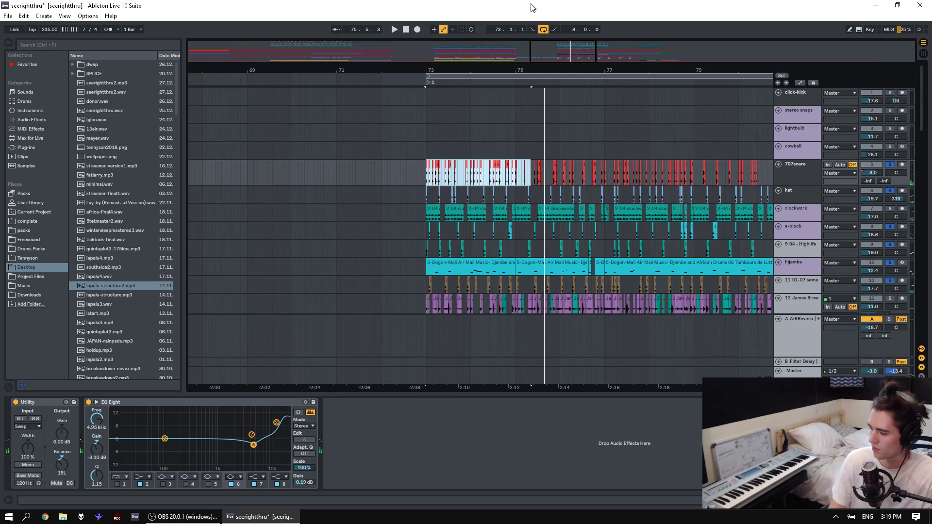
click(496, 68)
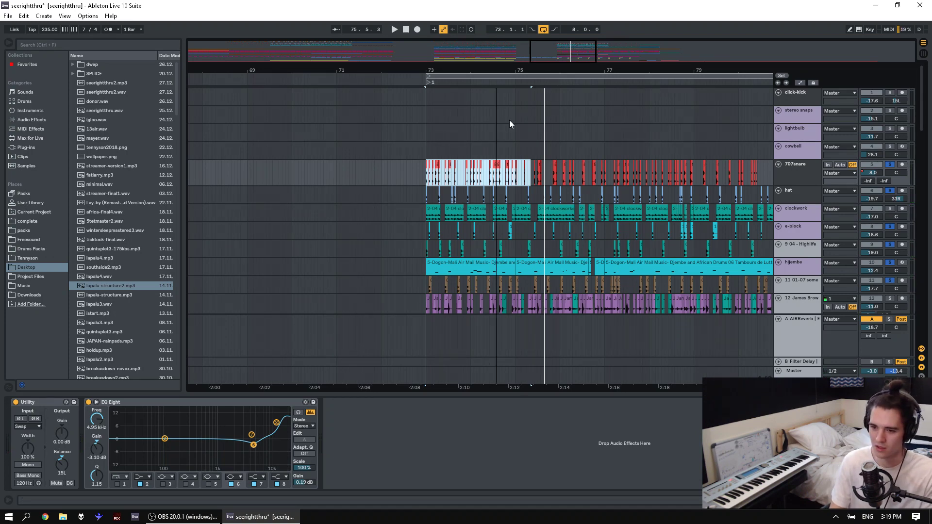
click(498, 165)
scroll(497, 165, up, 5)
click(483, 166)
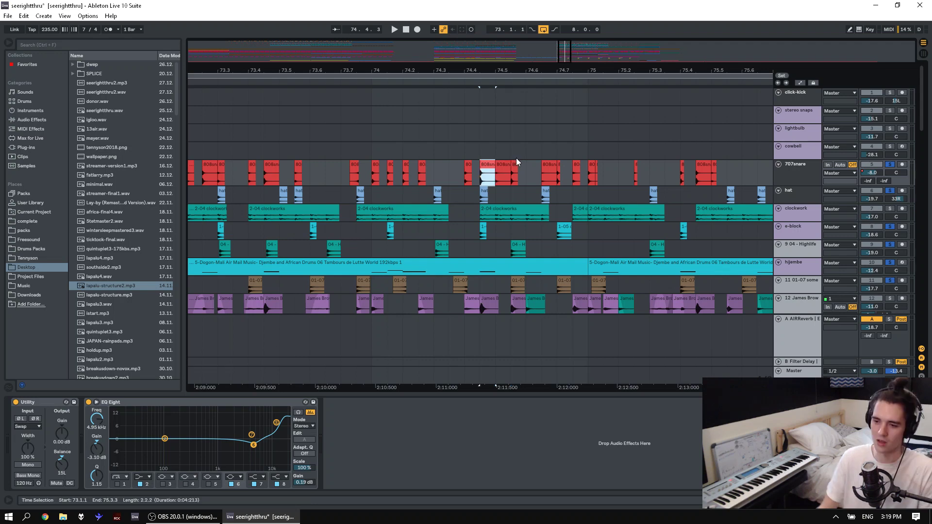
drag(495, 69, 398, 4)
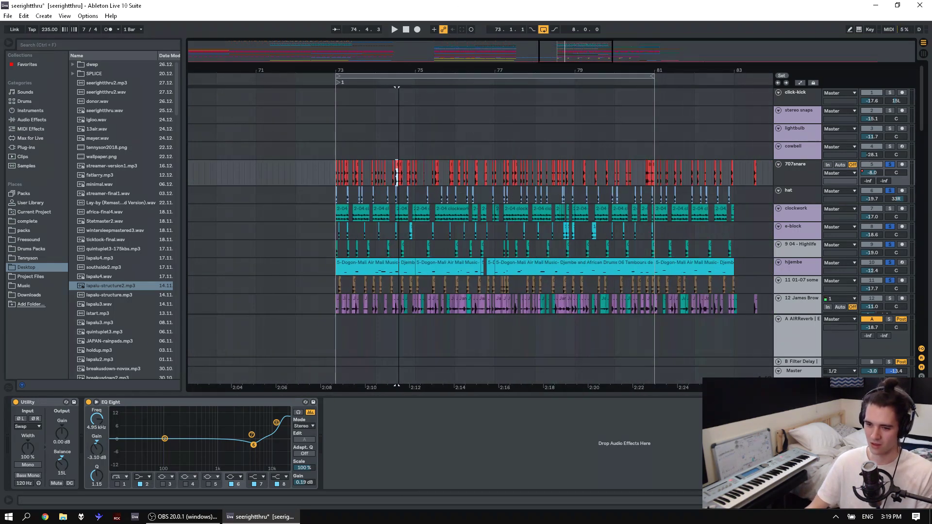
Open the 808snare clip at 74.4.3 and play the soloed layers from that hit and from 74.3.3.
drag(395, 69, 402, 138)
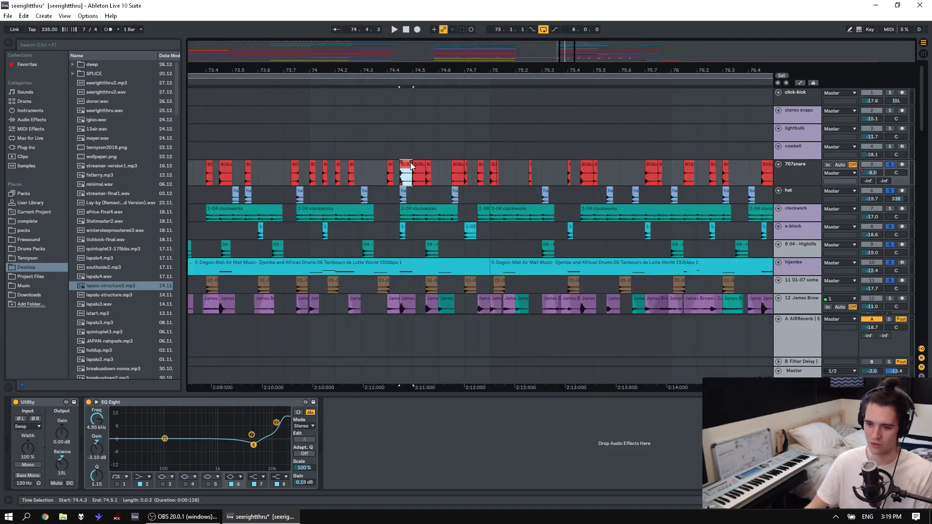
double_click(410, 177)
key(space)
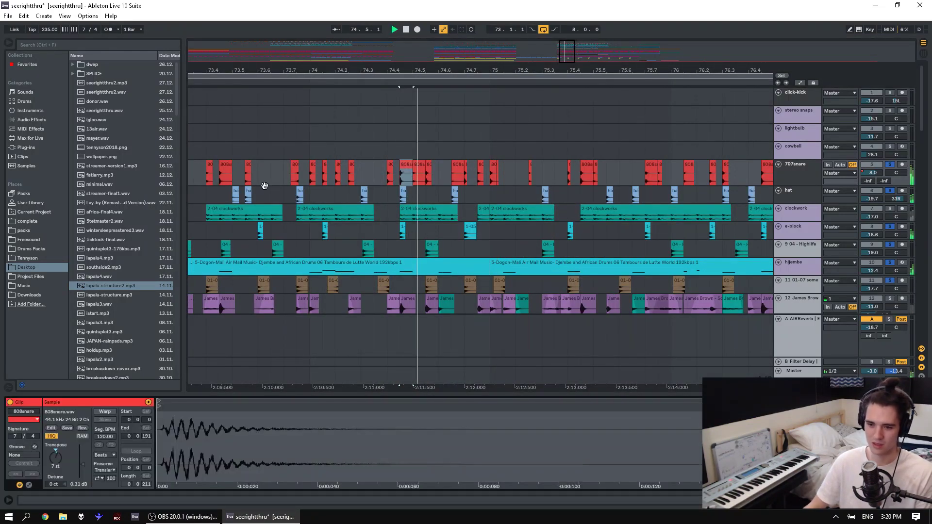
key(space)
click(372, 177)
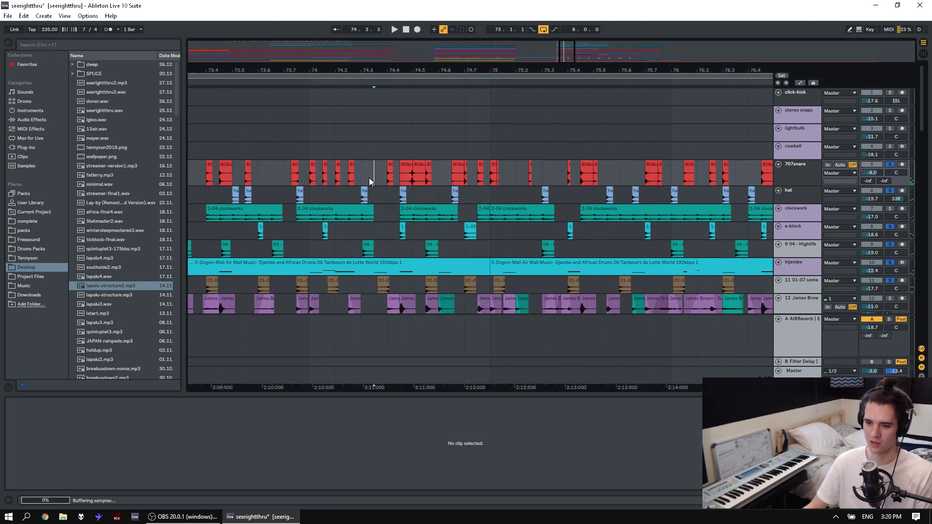
key(space)
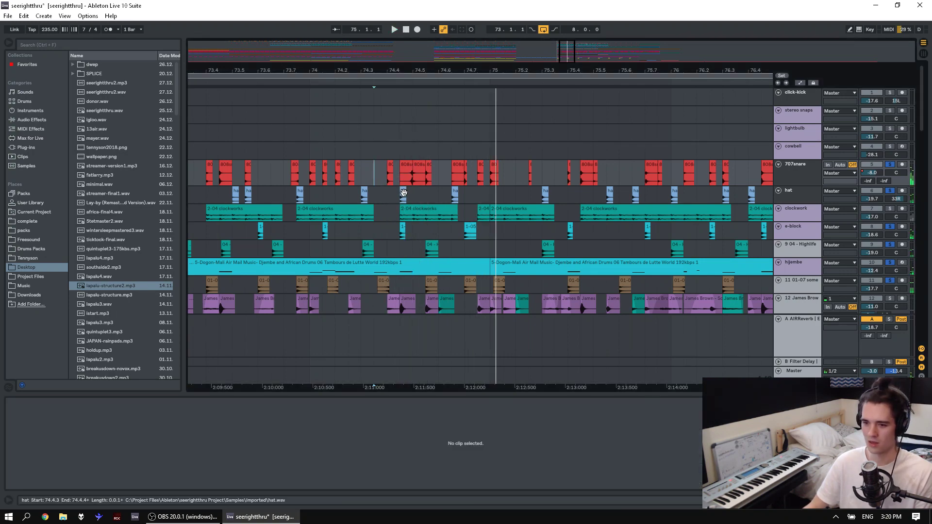
Select the 13 Instrument track's clips from bar 73 to bar 81 and play the soloed percussion.
drag(451, 69, 450, 29)
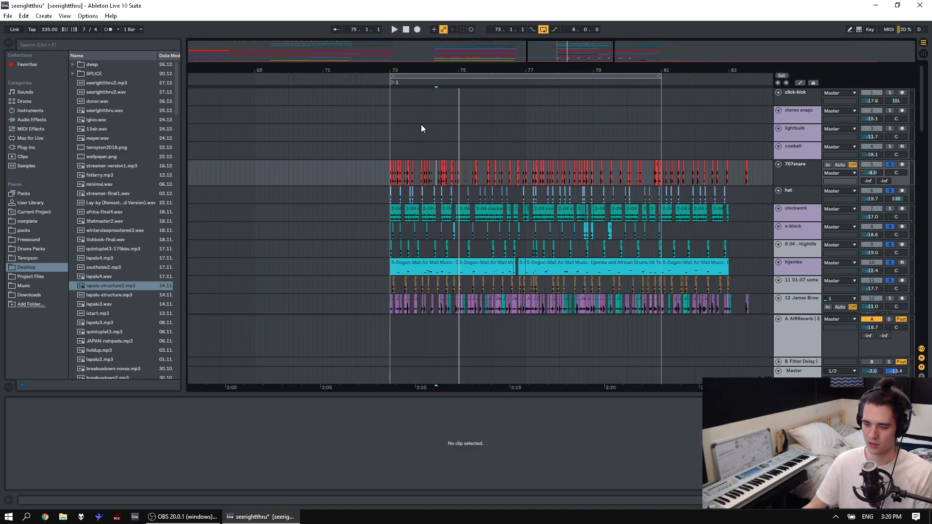
scroll(533, 174, down, 8)
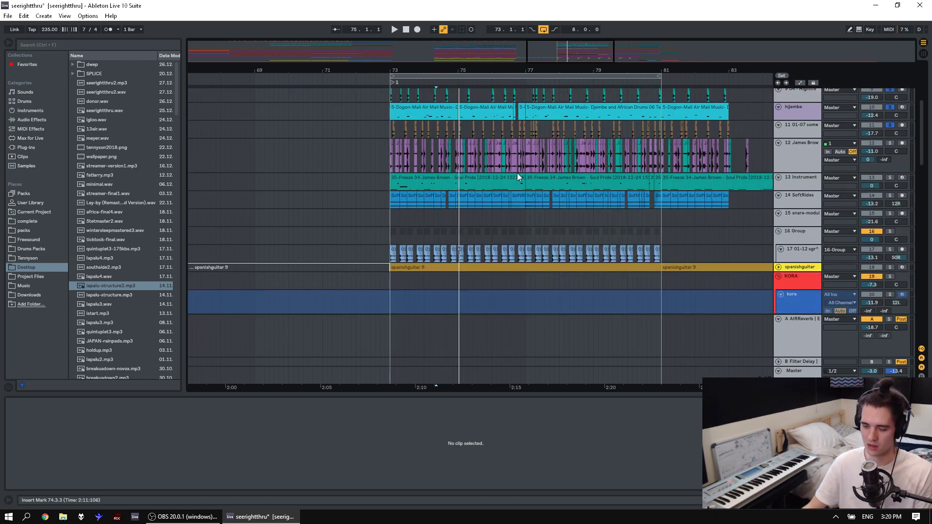
click(517, 177)
shift+click(656, 182)
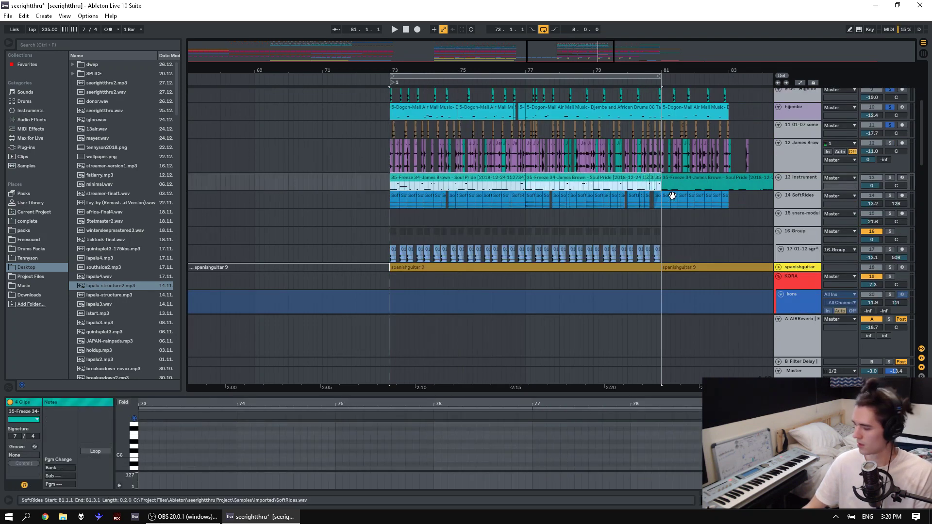
key(space)
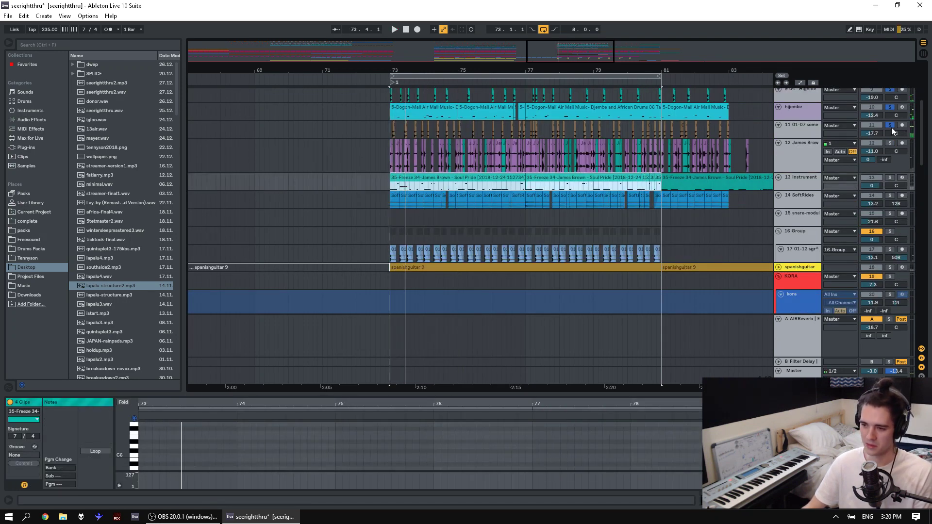
Compare the 12 James Brown track soloed on its own from bar 73 with the full mix.
click(889, 143)
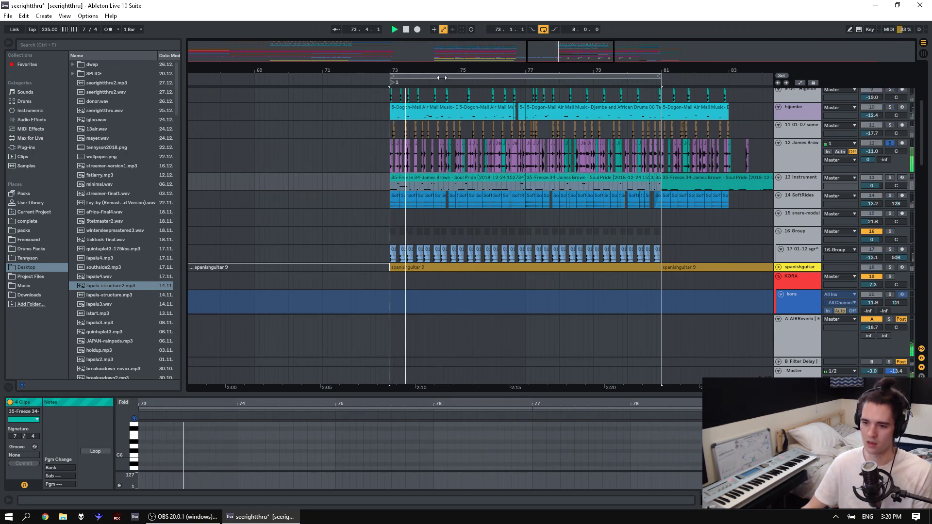
drag(437, 70, 462, 142)
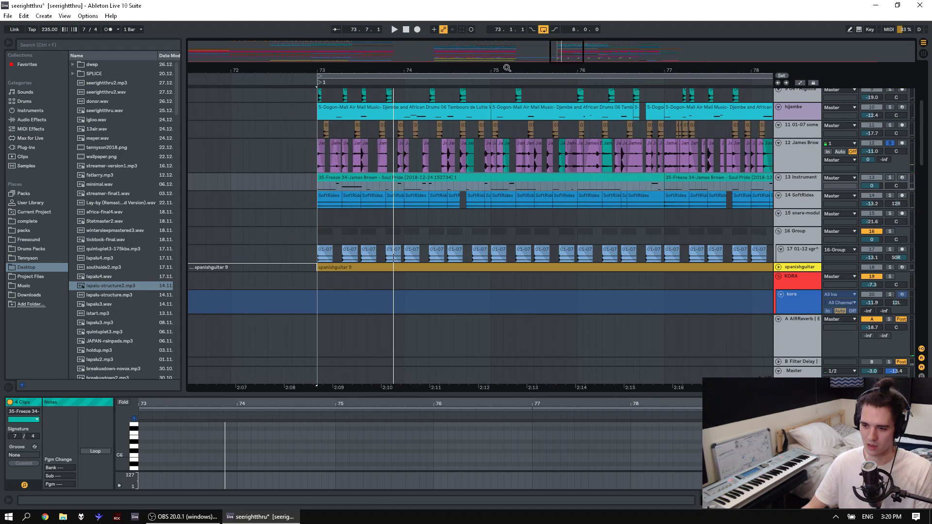
key(space)
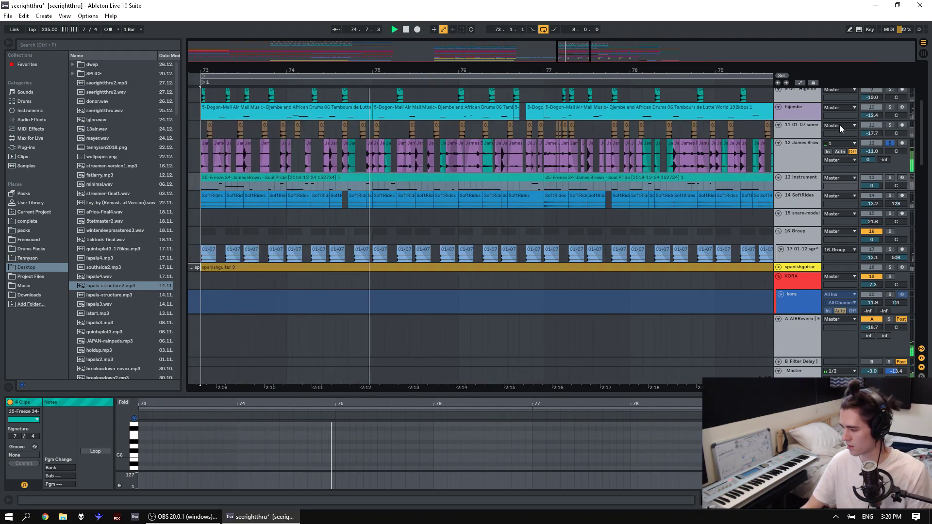
click(894, 143)
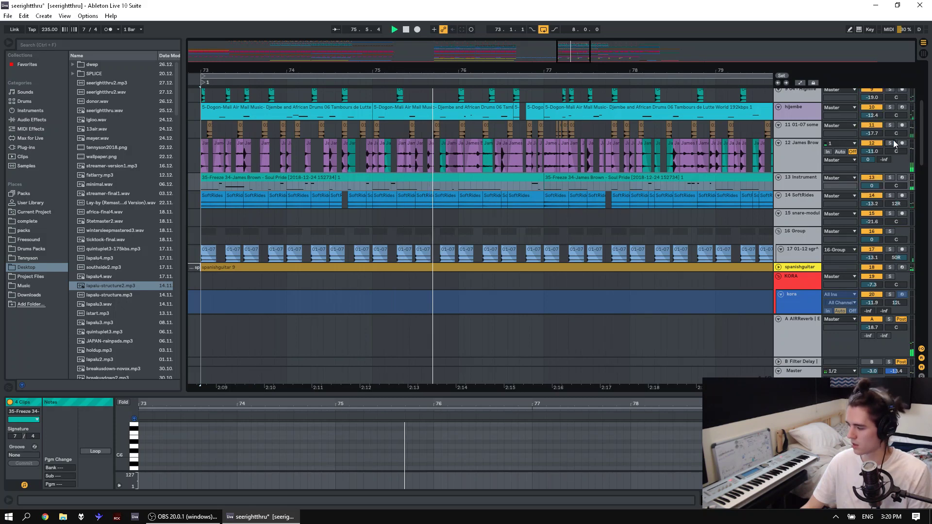
key(space)
key(space)
key(space)
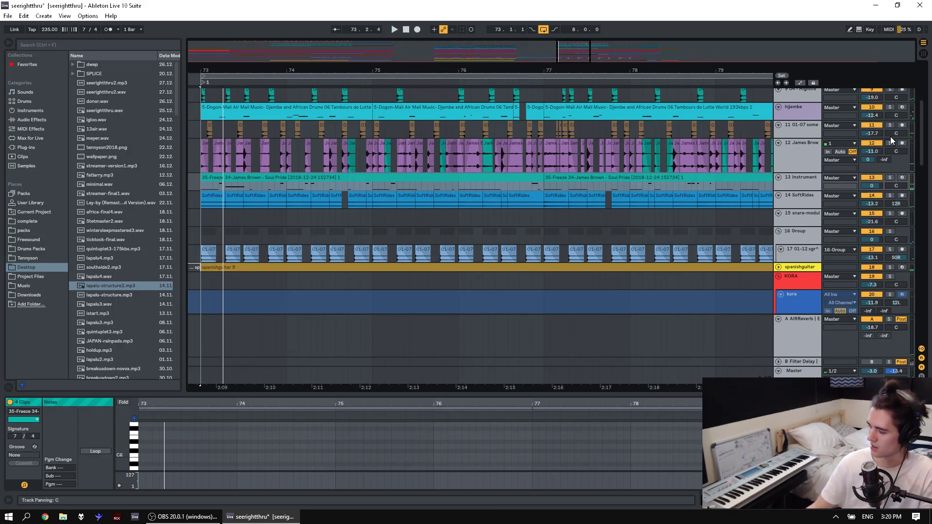
Inspect the effects on the 12 James Brown track and the tracks above it up to e-block.
click(814, 153)
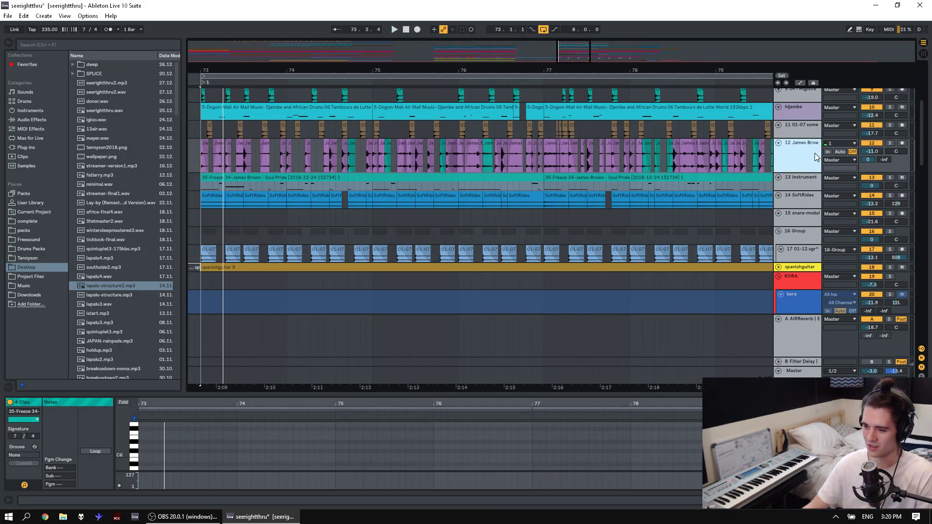
key(space)
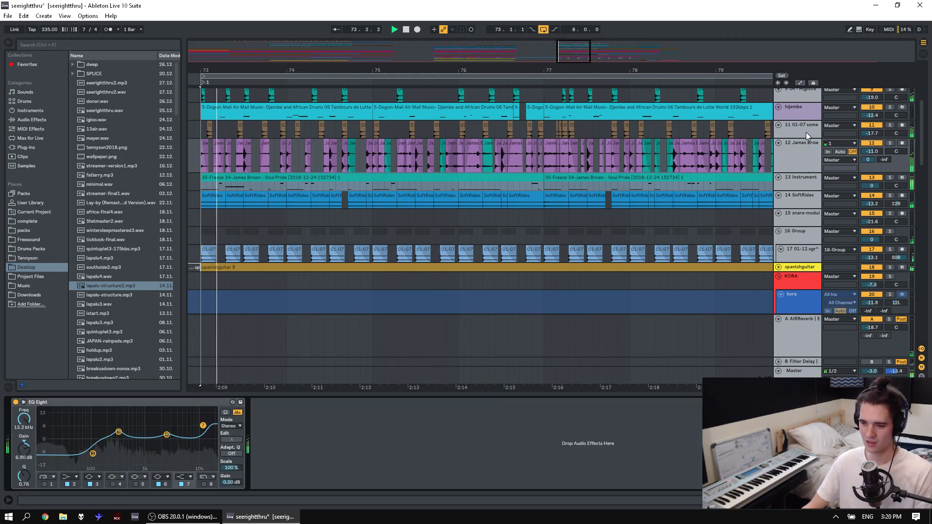
key(space)
click(805, 133)
key(Up)
key(Up)
key(Up)
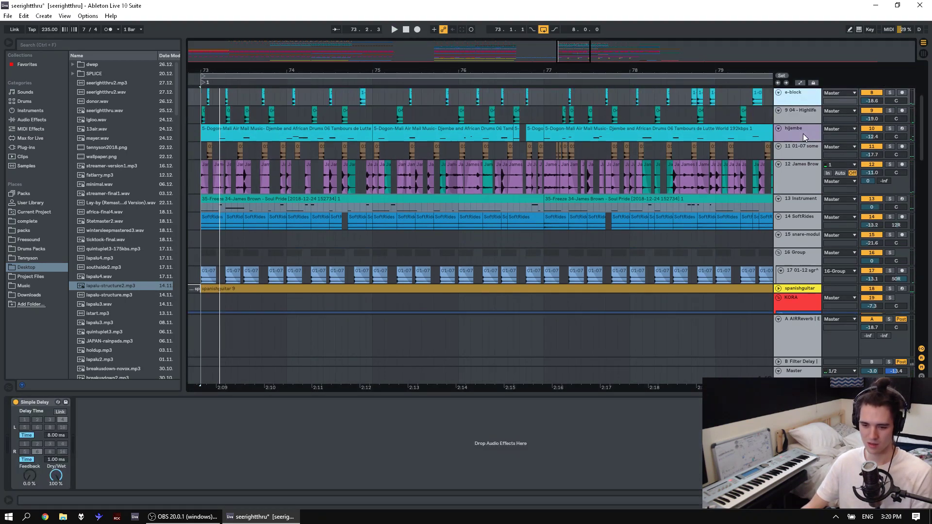
Inspect the device chains track by track from e-block down to the KORA group and play the full mix.
key(Down)
key(Down)
key(Down)
key(Down)
key(Down)
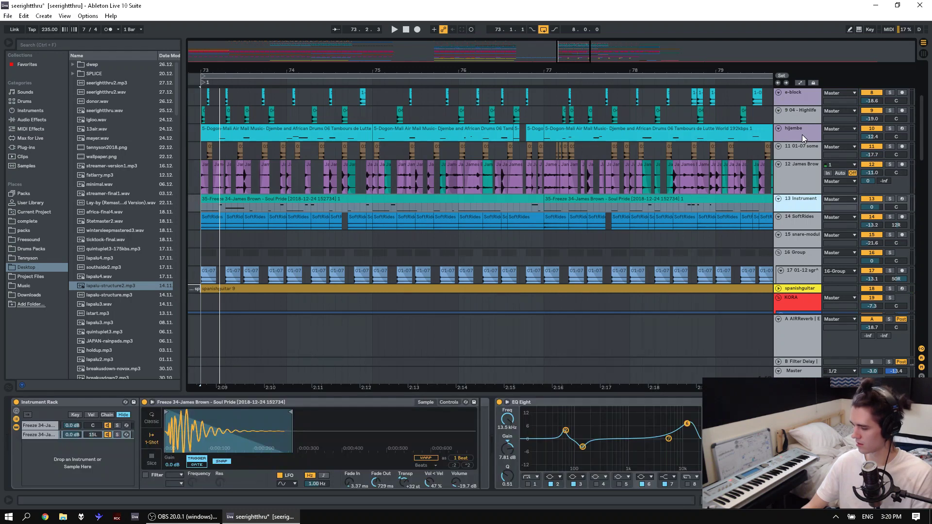
key(Down)
key(Down)
key(Down)
key(Down)
key(Down)
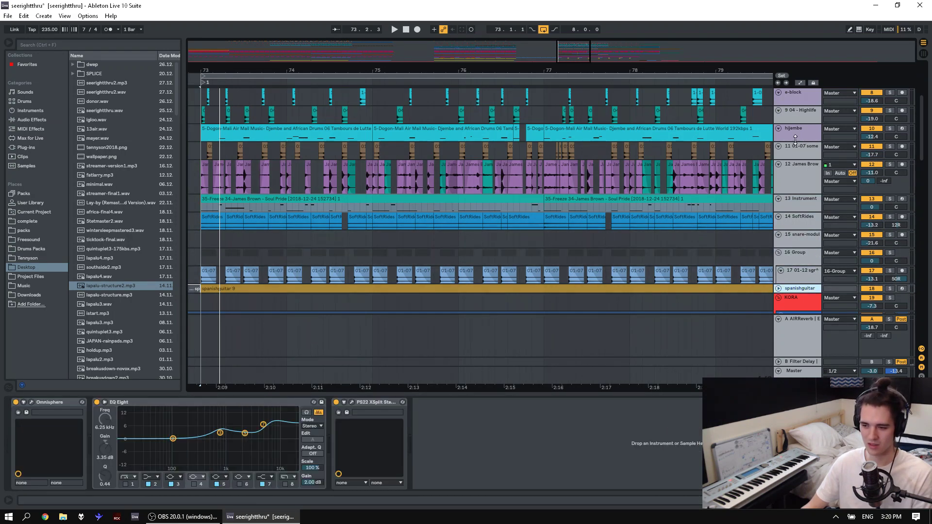
scroll(797, 195, down, 2)
key(Down)
key(space)
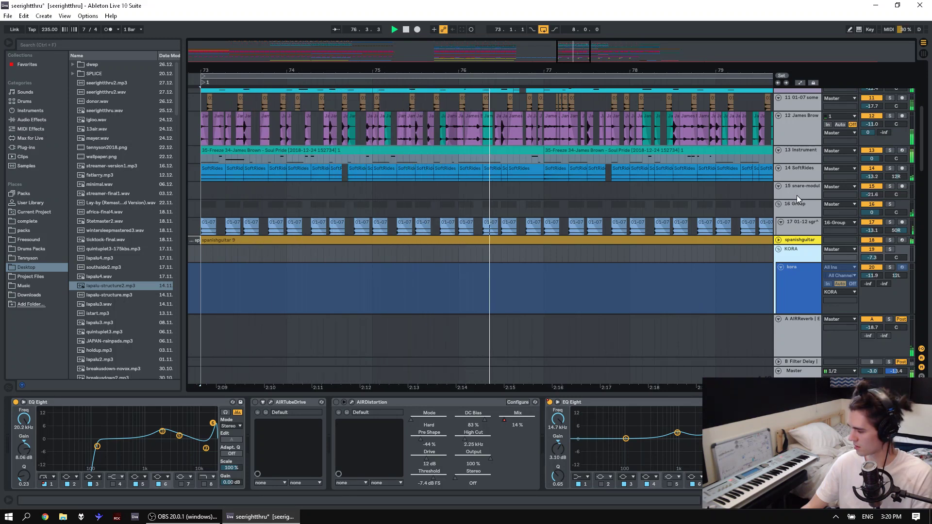
scroll(796, 194, up, 2)
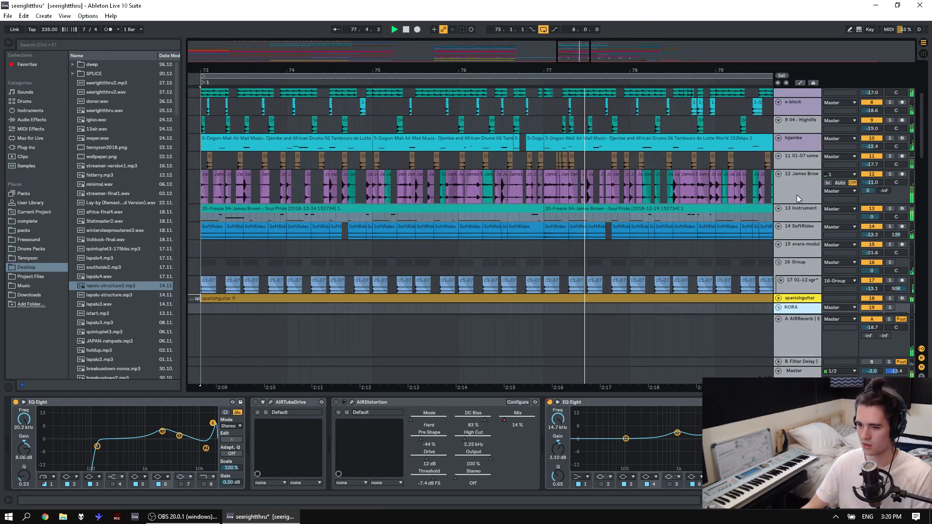
key(space)
Select the James Brown - Soul Pride clip at 76.7.3, solo the 12 James Brown track and play it from there.
scroll(794, 189, up, 3)
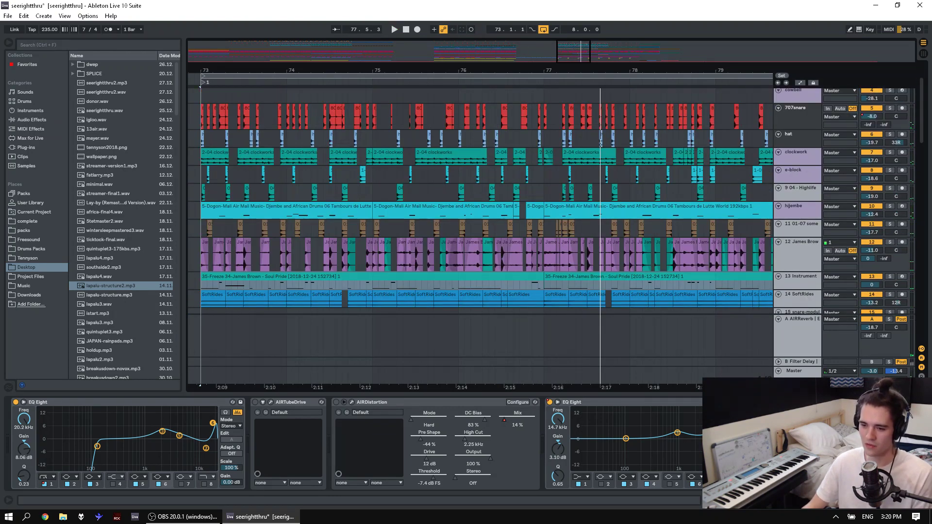
drag(527, 67, 528, 139)
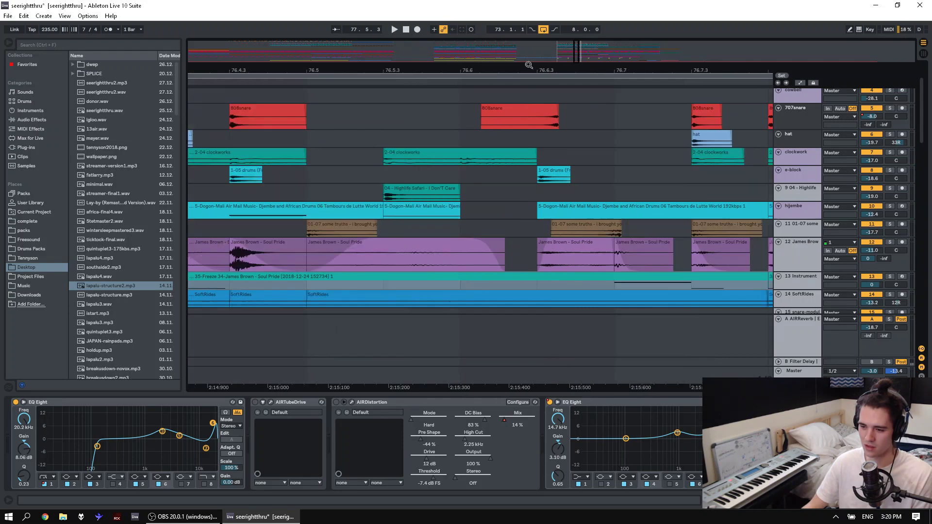
drag(701, 67, 701, 145)
click(401, 245)
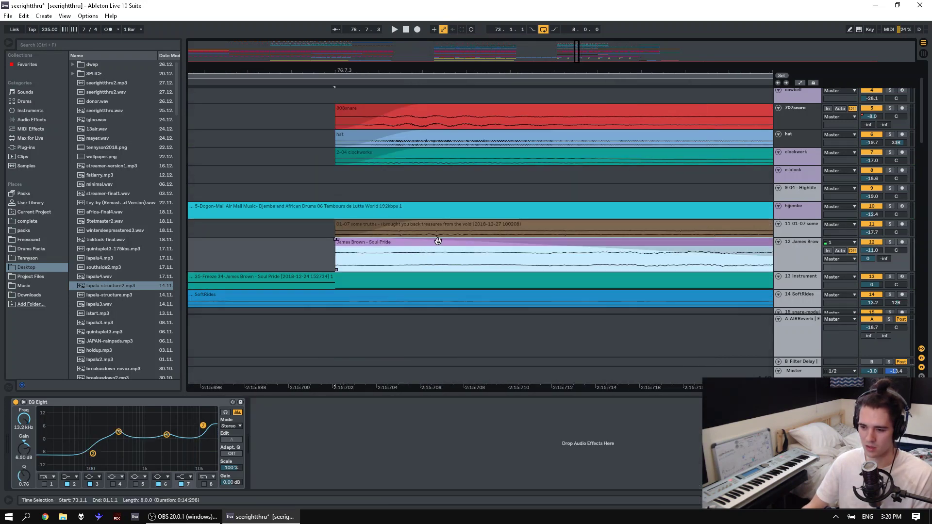
click(891, 242)
key(space)
key(space)
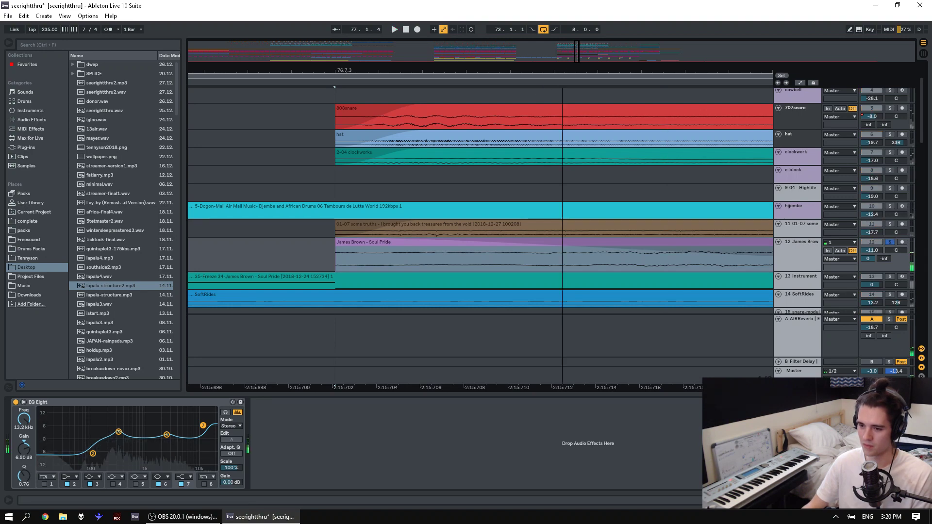
Select the James Brown - Soul Pride clip at 78.7.3 on the 12 James Brown track.
double_click(500, 67)
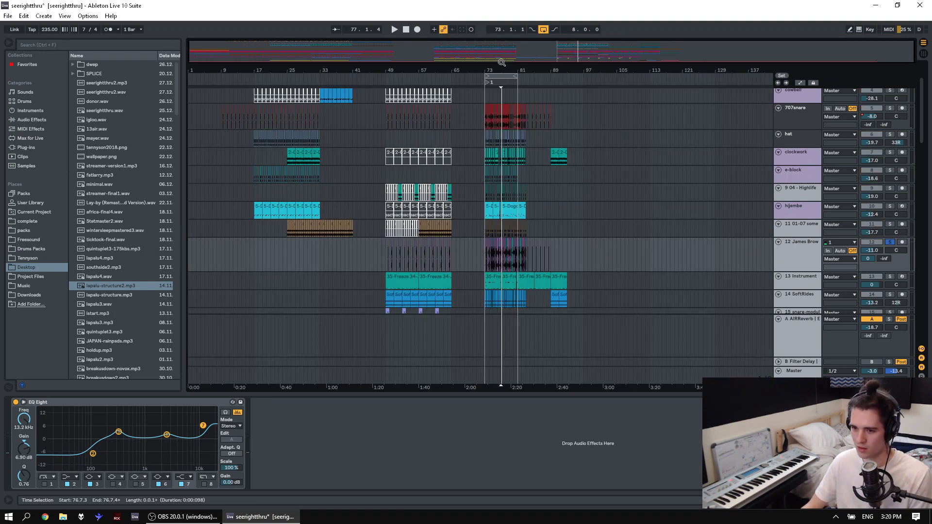
drag(504, 66, 505, 104)
scroll(520, 132, down, 1)
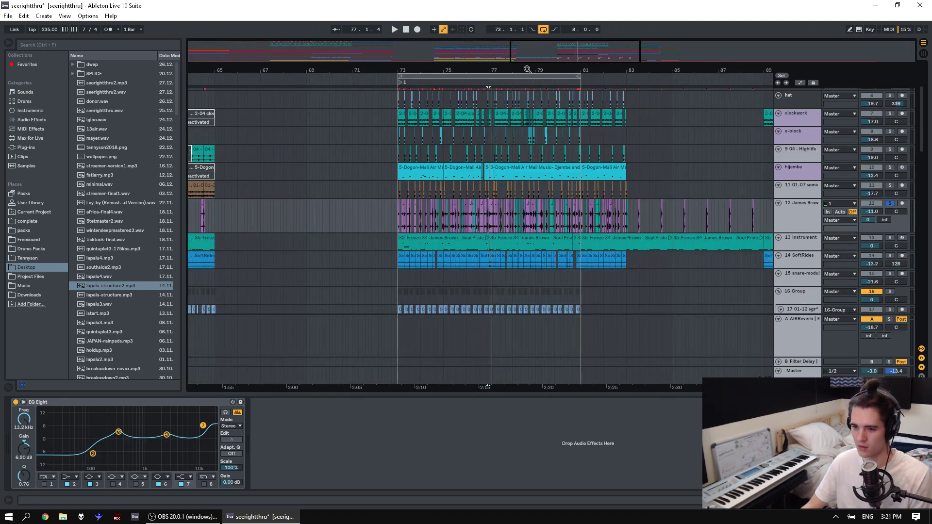
drag(527, 69, 530, 92)
click(605, 206)
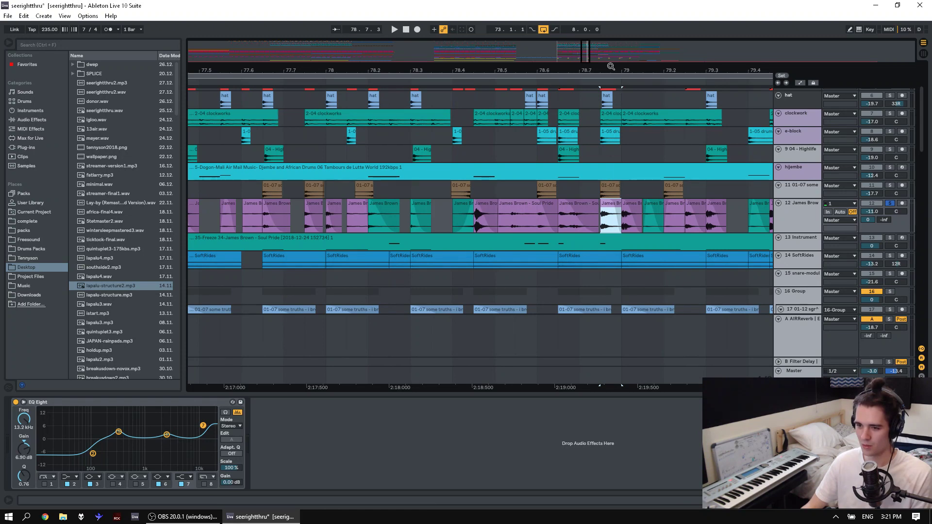
Unsolo the 12 James Brown track and play the full mix from bar 73.
drag(611, 67, 447, 30)
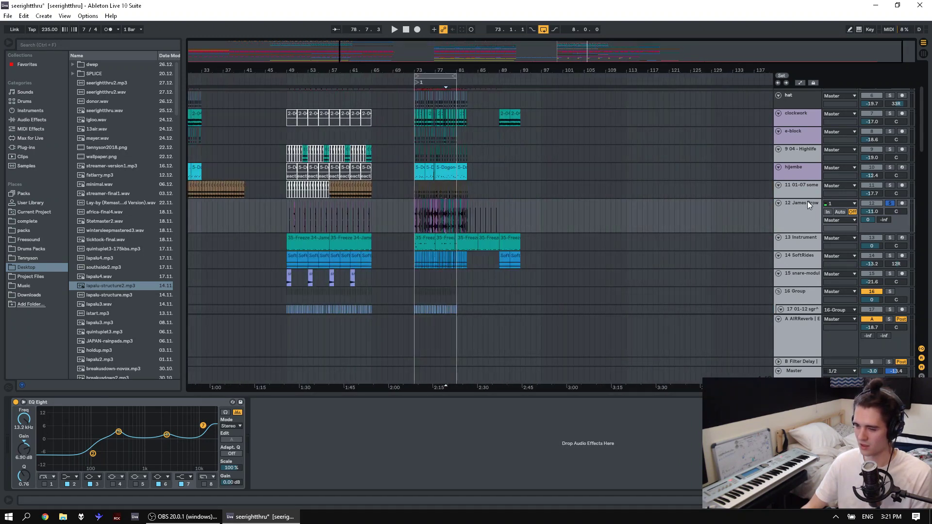
click(888, 203)
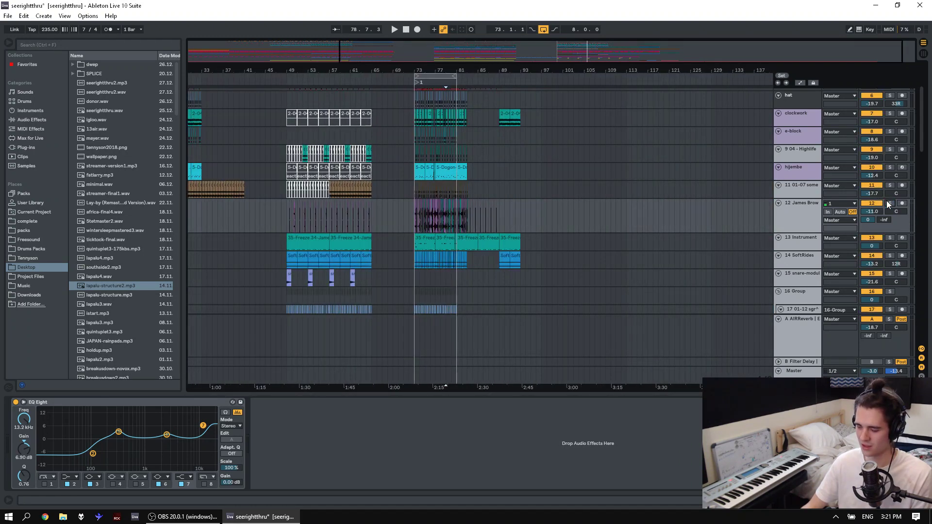
drag(424, 70, 425, 114)
scroll(452, 115, up, 4)
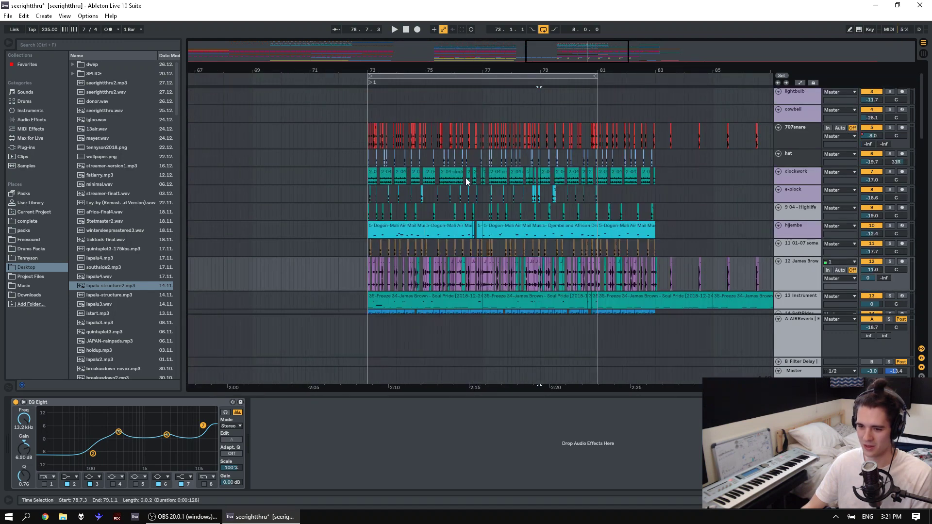
click(372, 154)
key(space)
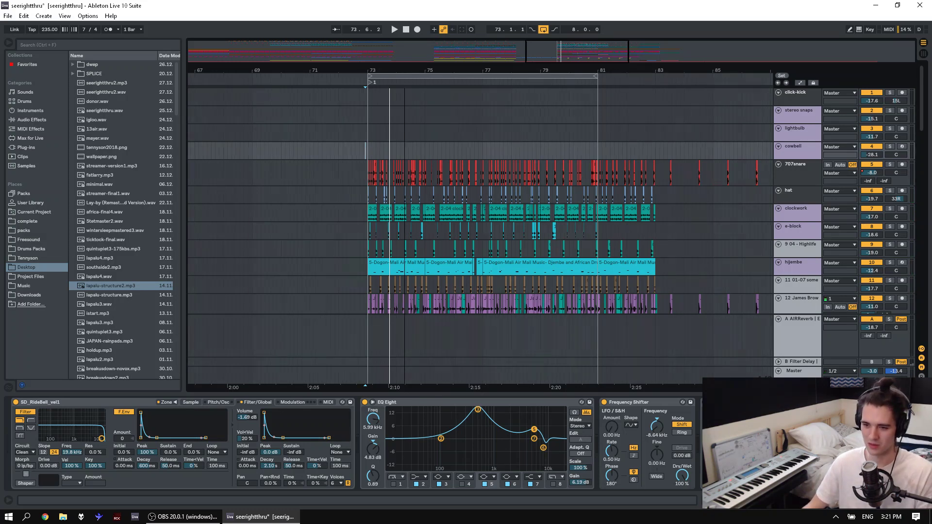
Select the time range from 73.1.1 to 81.3.1 on the cowbell track.
drag(406, 67, 406, 97)
click(324, 150)
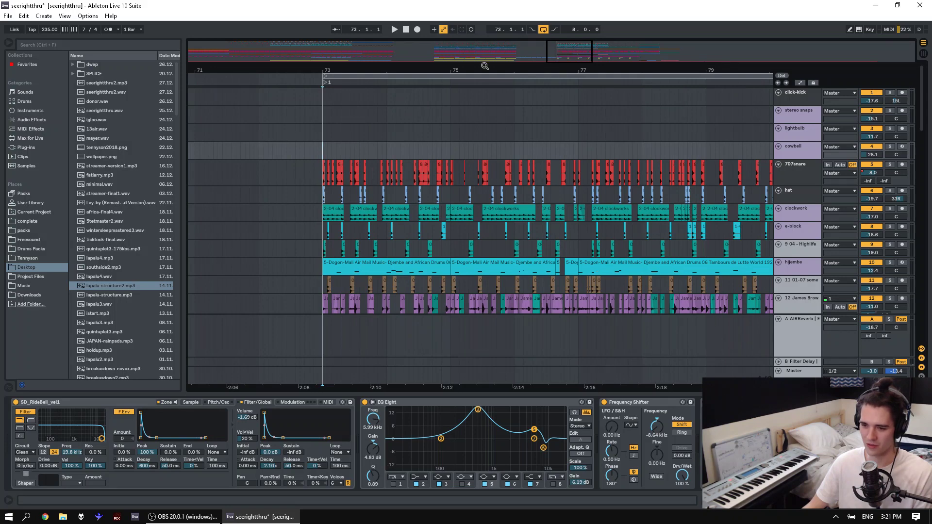
drag(484, 66, 329, 30)
shift+click(375, 154)
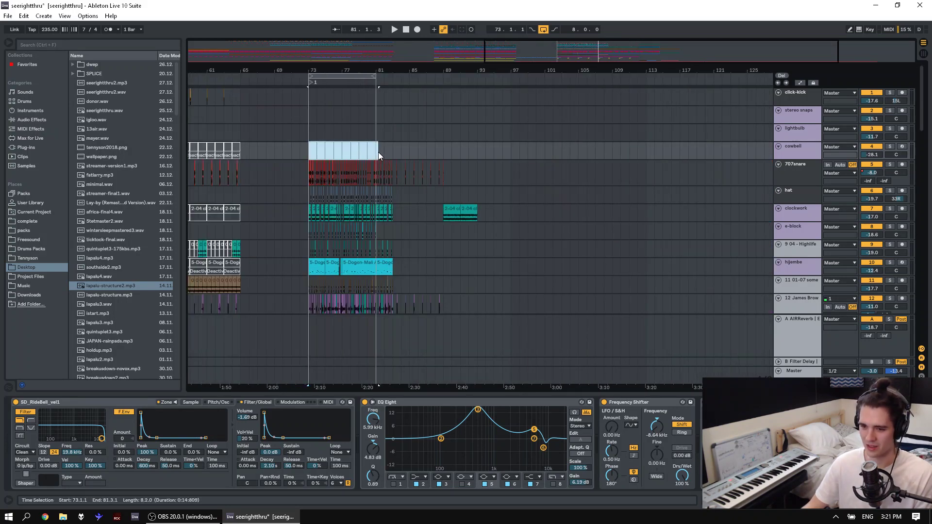
Play the full mix from 79.6.1 and turn off the arrangement loop so playback runs past bar 81.
click(365, 150)
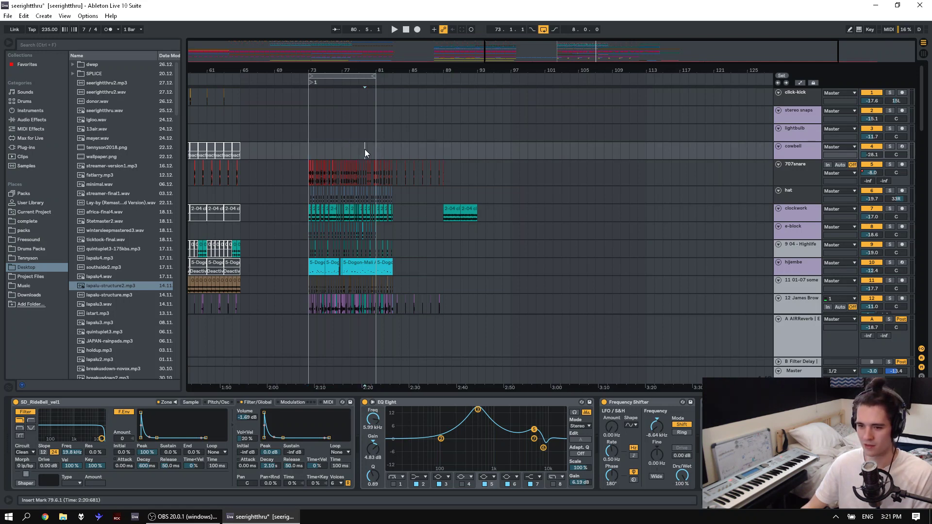
key(space)
click(544, 29)
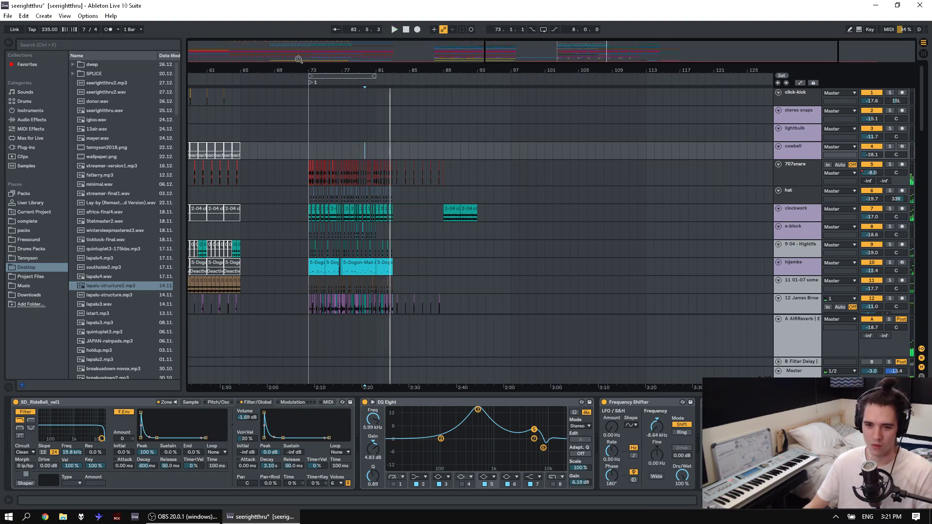
Save the current set as a new version named seerightthru2 and create a new empty Live Set.
click(8, 16)
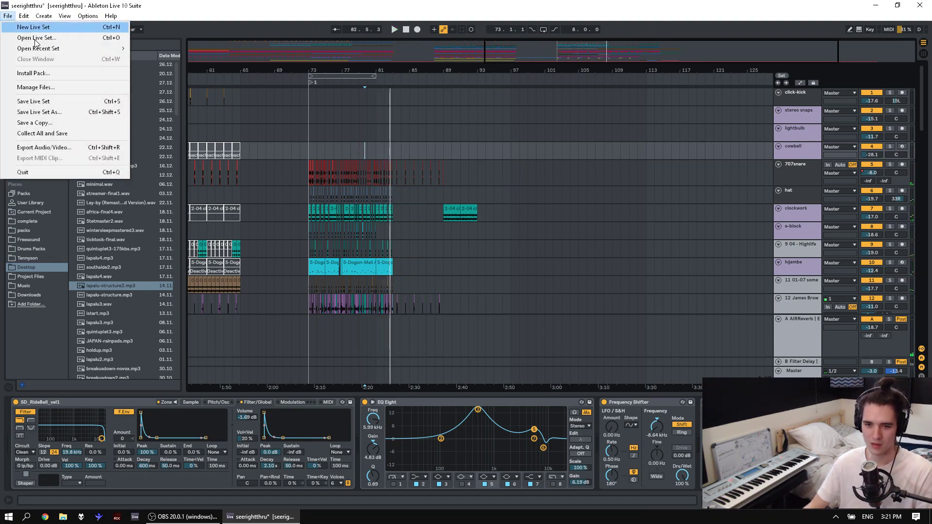
click(78, 113)
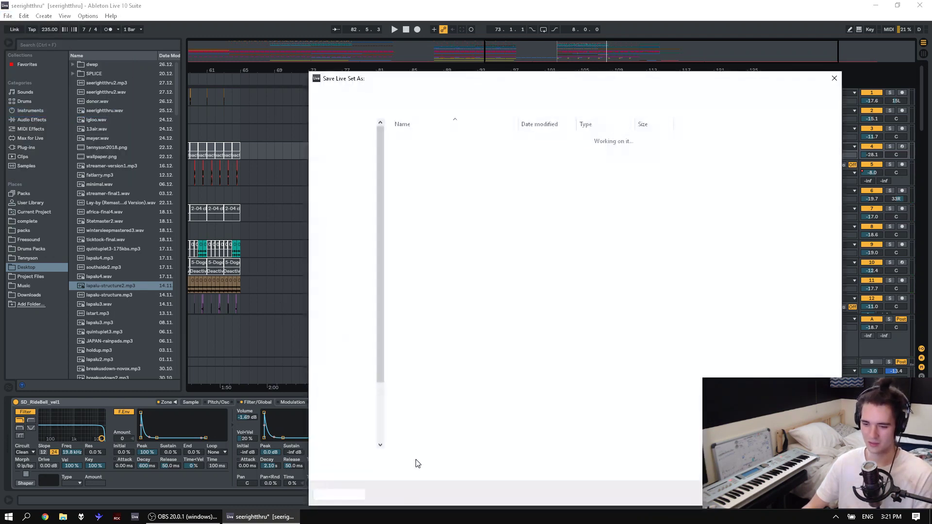
click(402, 459)
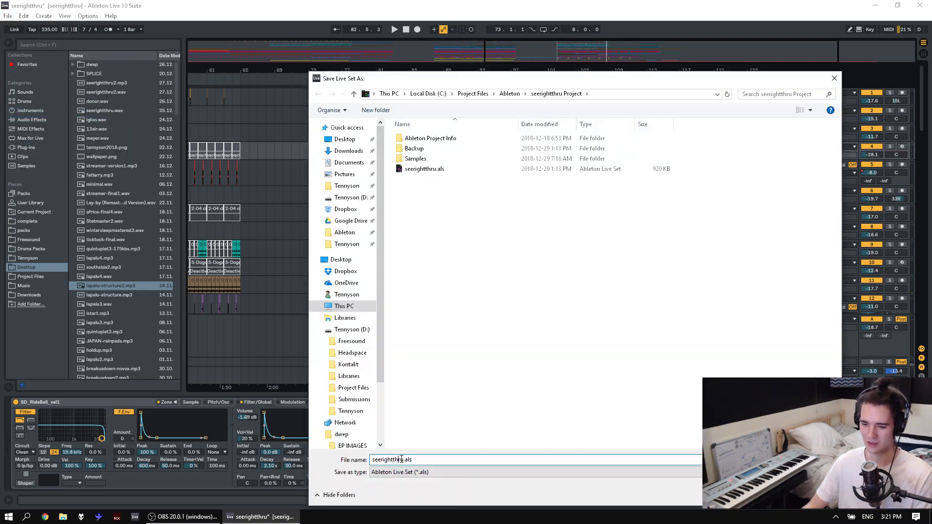
text(2)
key(Return)
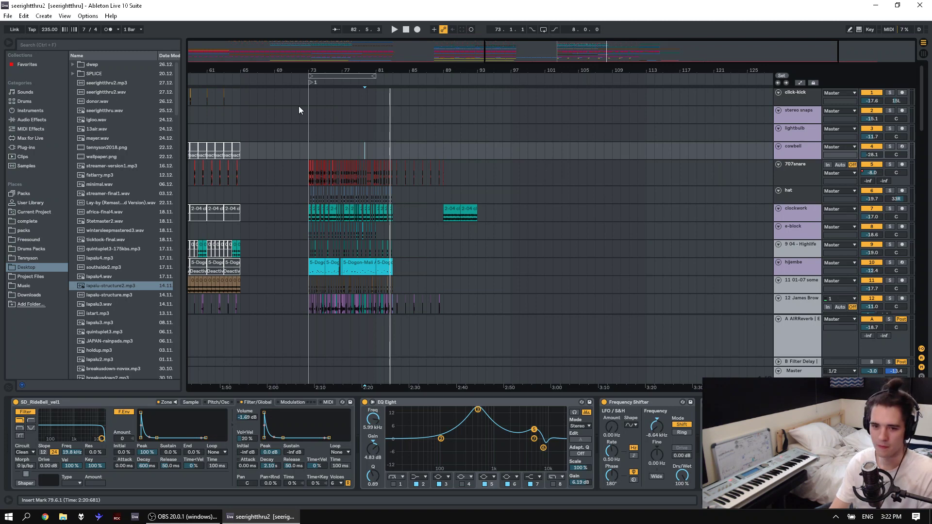
click(8, 15)
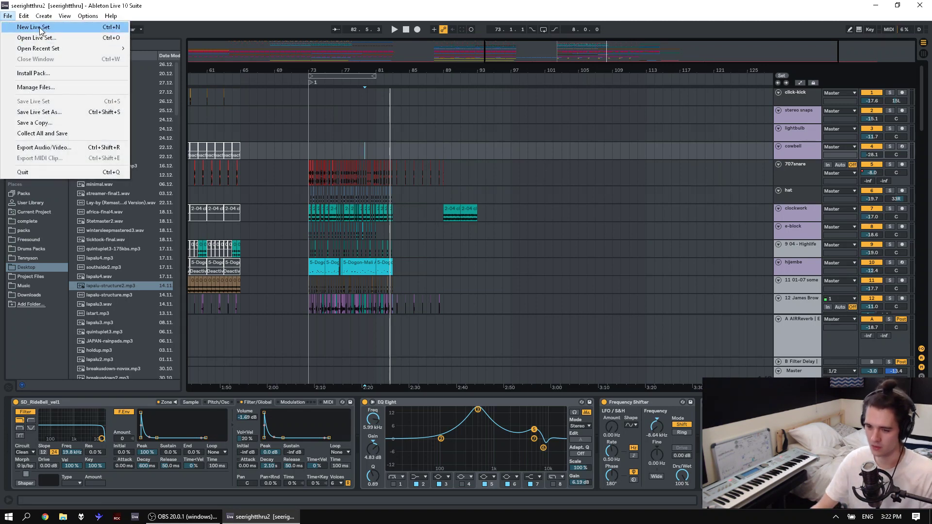
click(31, 29)
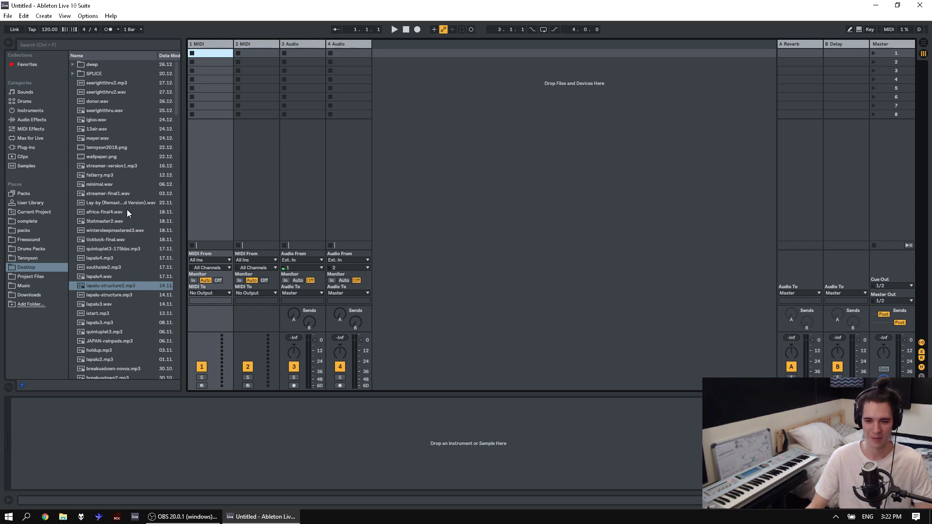
Look through the Desktop audio files and place igloo.wav at the start of the first track in the Arrangement.
scroll(126, 212, down, 2)
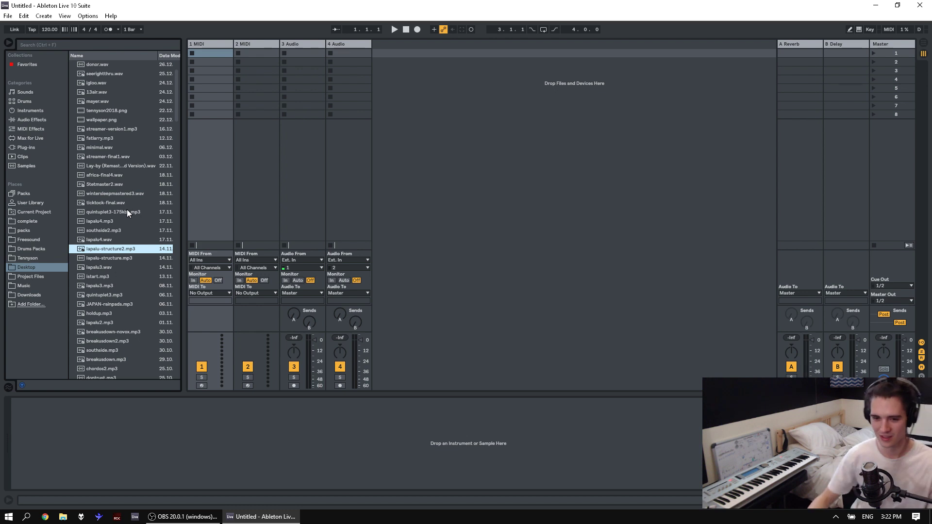
click(119, 203)
key(Up)
key(Up)
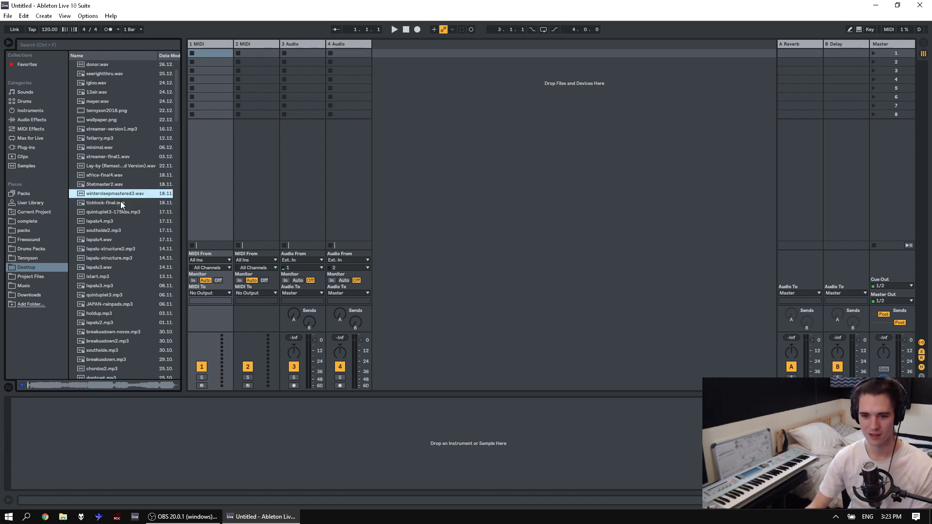
scroll(106, 121, up, 2)
click(106, 121)
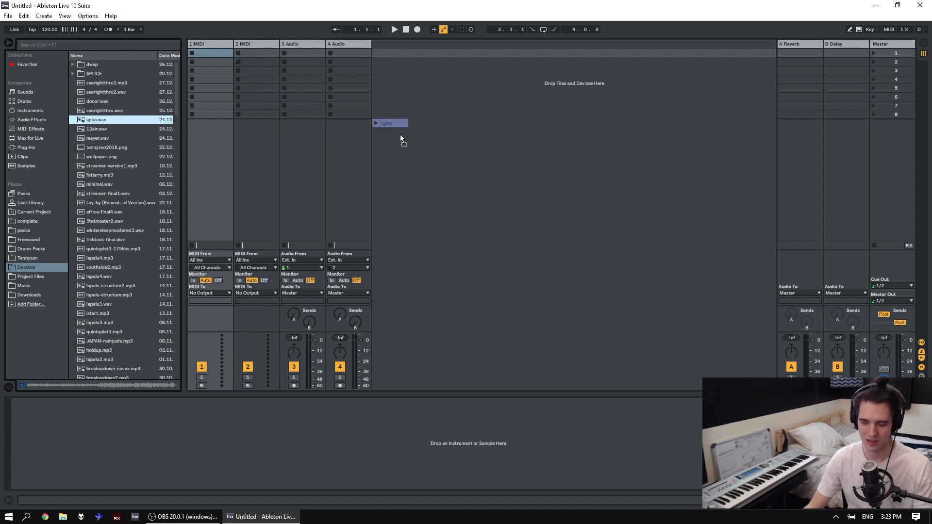
key(Tab)
drag(400, 135, 191, 93)
Add the VoxengoRecorder.64 plug-in to the igloo track.
click(25, 147)
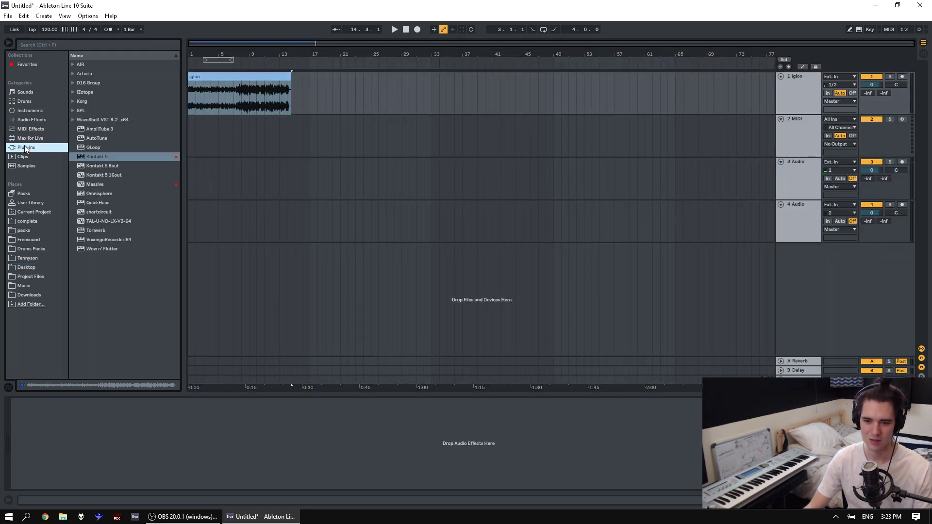
click(71, 120)
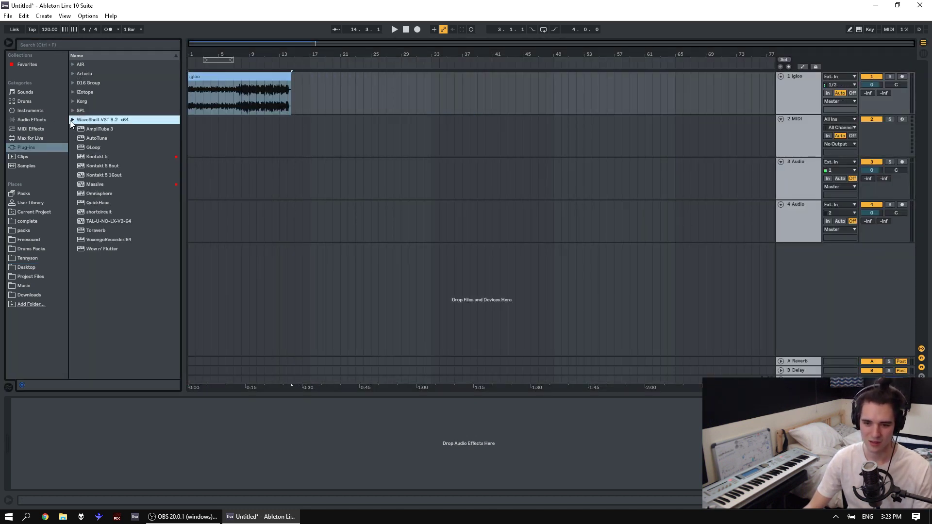
drag(91, 240, 225, 112)
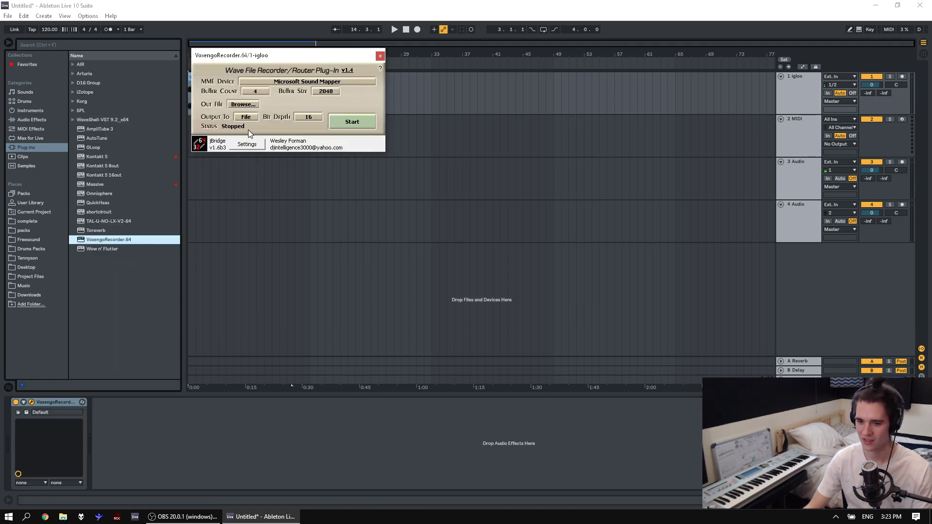
Set the recorder plug-in to output to MME through Speakers (Realtek Audio), start it, and play the set to check the recording software.
click(299, 83)
click(306, 95)
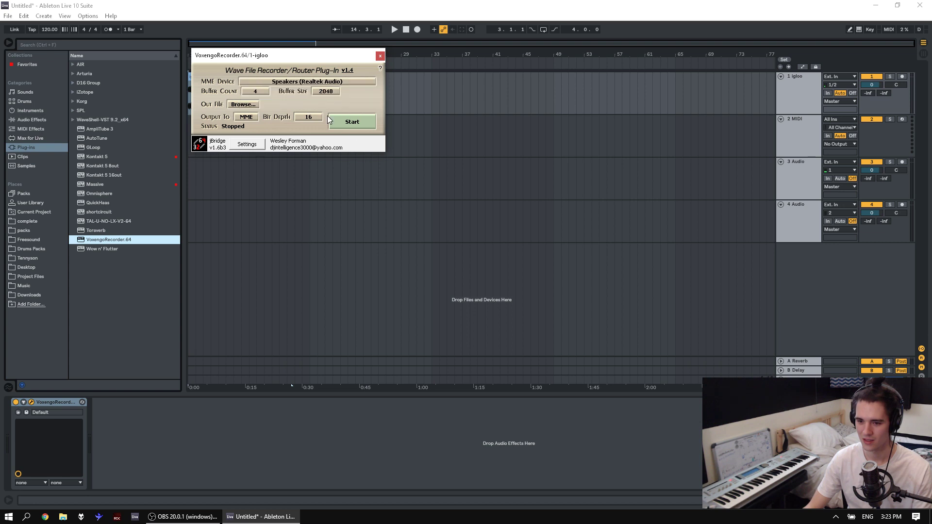
click(352, 122)
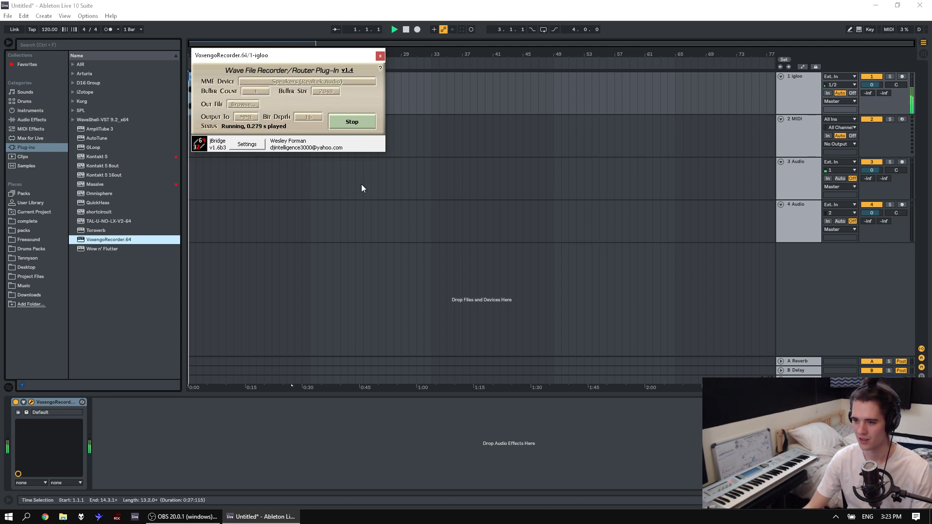
click(199, 517)
click(200, 517)
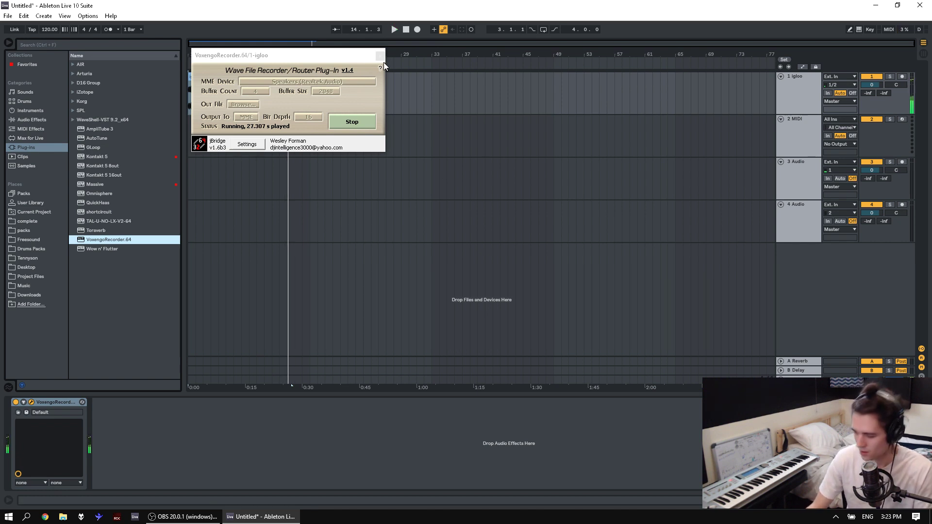
Move the recorder window off the igloo clip and play the clip from around bar 7.
drag(350, 61, 480, 237)
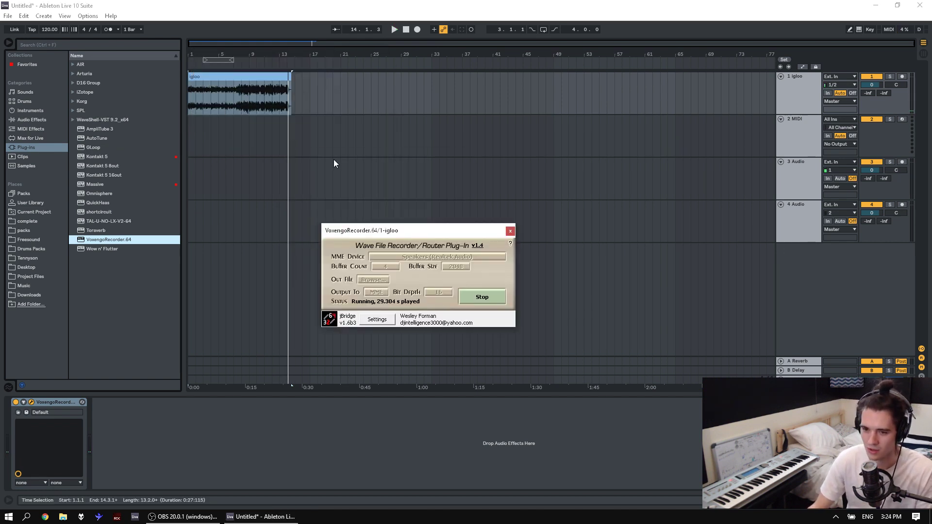
click(265, 108)
key(space)
click(230, 108)
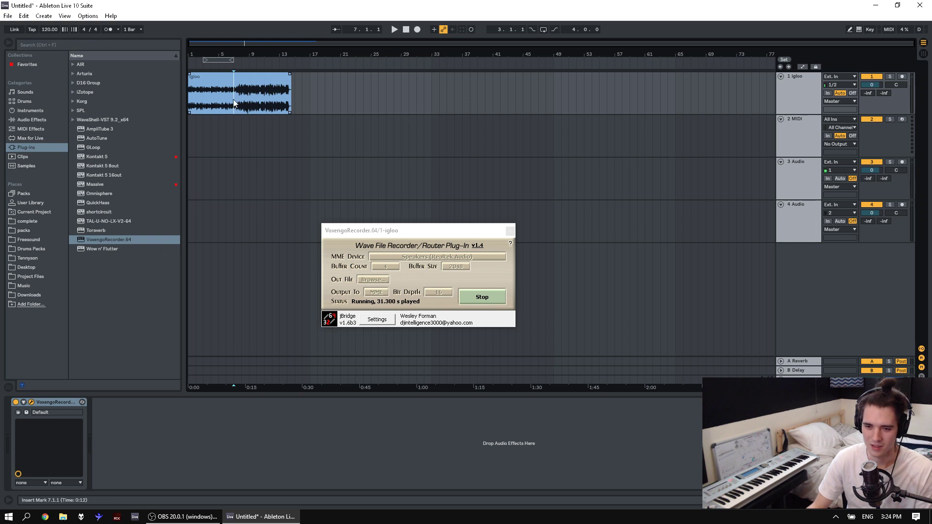
drag(231, 54, 245, 112)
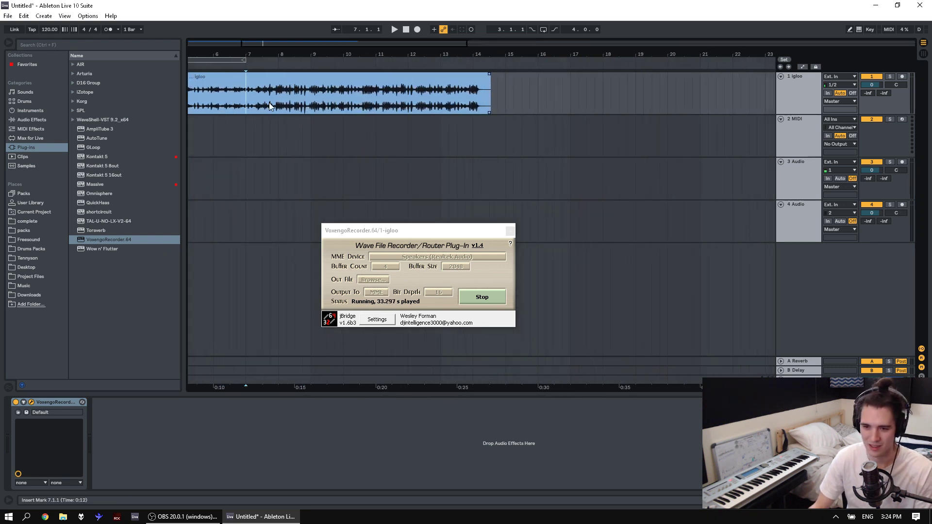
click(36, 267)
key(space)
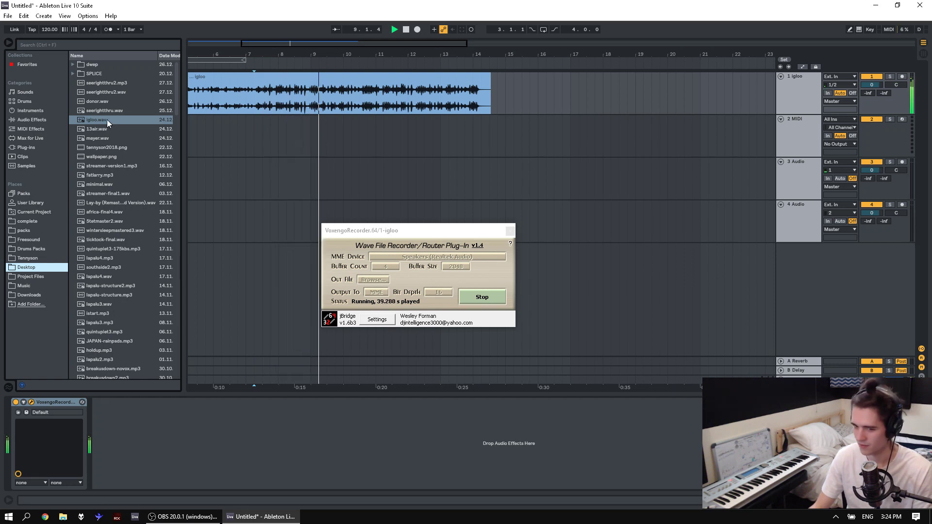
key(space)
Preview 13air.wav, seerightthru.wav, seerightthru2.wav, donor.wav and mayer.wav from the Desktop folder.
click(99, 130)
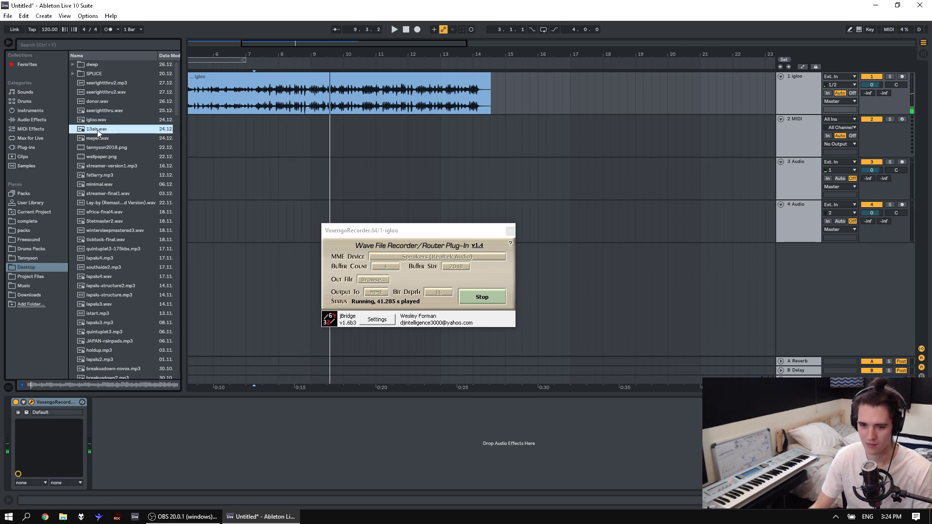
click(90, 113)
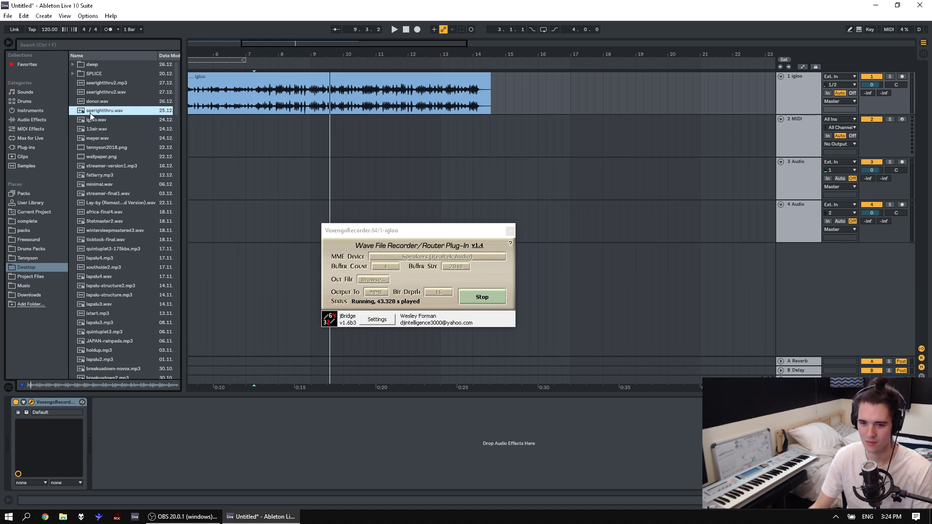
click(94, 91)
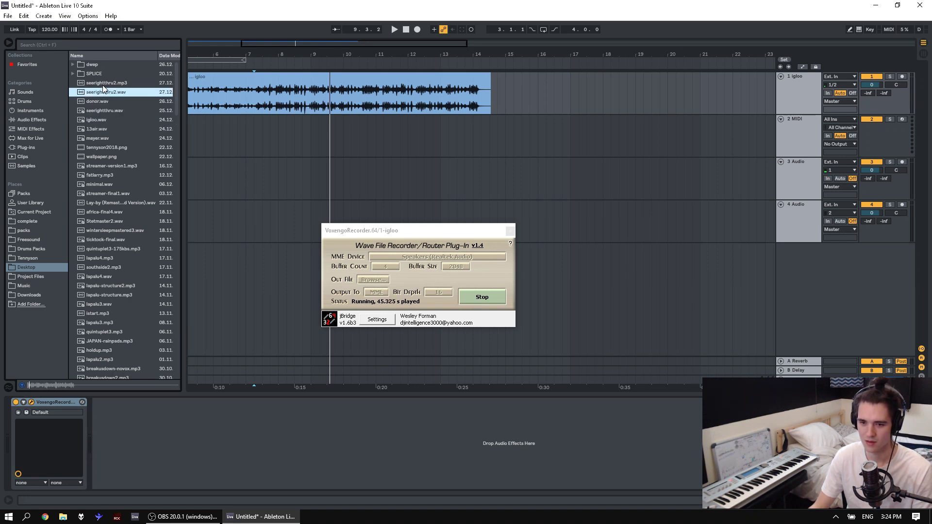
click(103, 102)
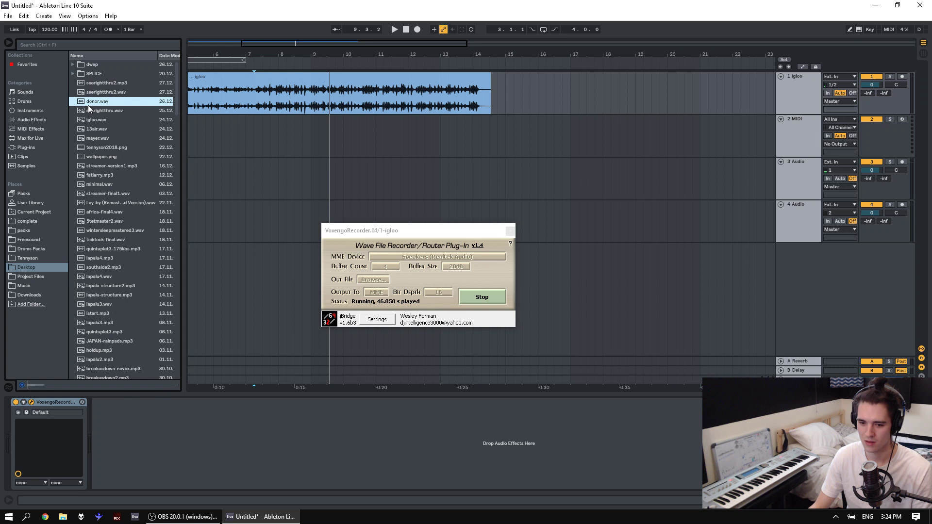
click(97, 138)
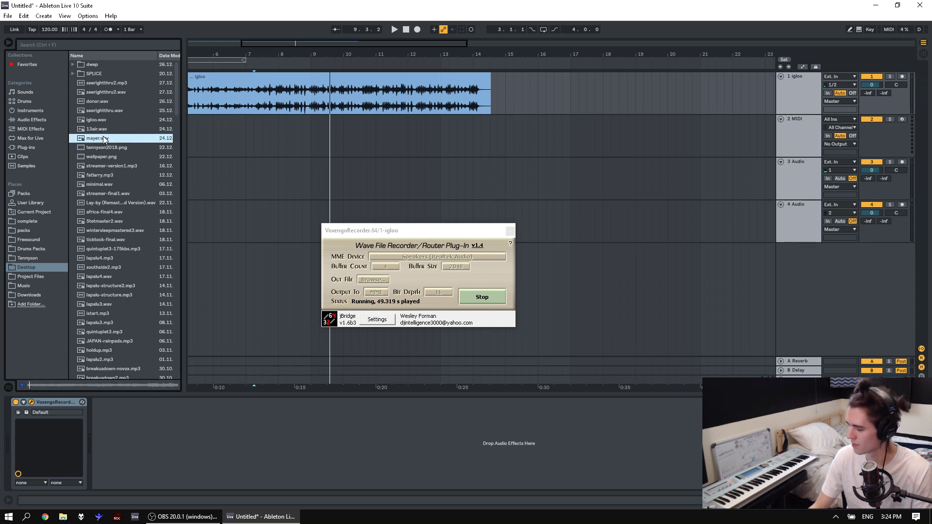
Play the igloo clip from 9.3.1 and stop it.
click(334, 112)
key(space)
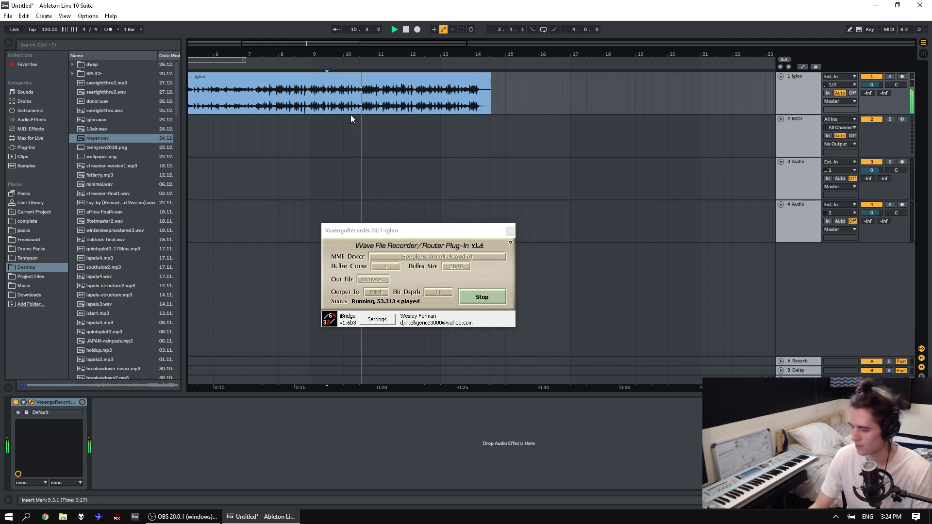
key(space)
Delete the igloo clip's audio from 3.4.1 to 16.1.1.
drag(505, 104, 132, 112)
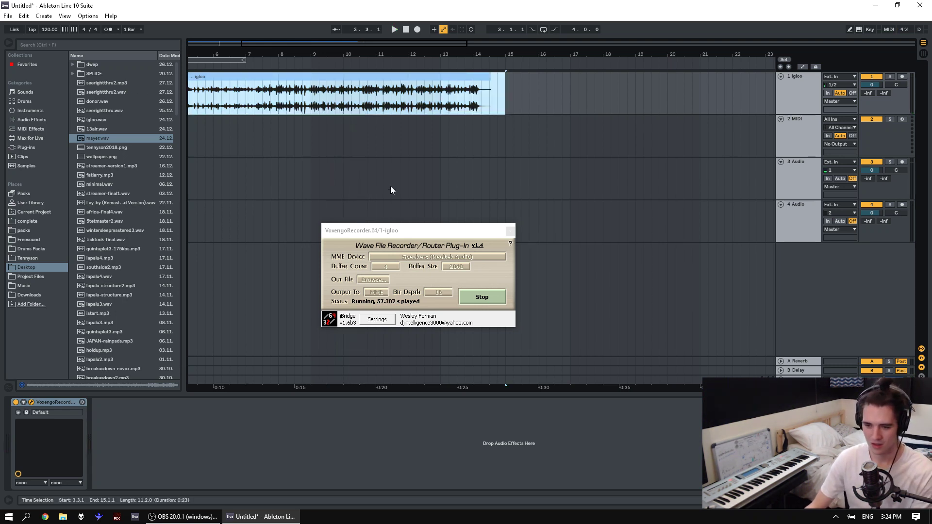
drag(537, 99, 139, 97)
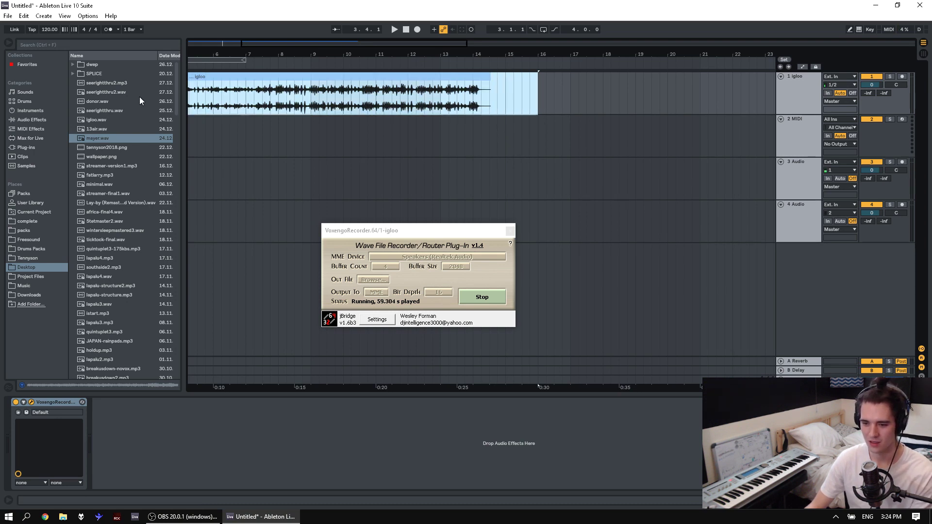
key(Delete)
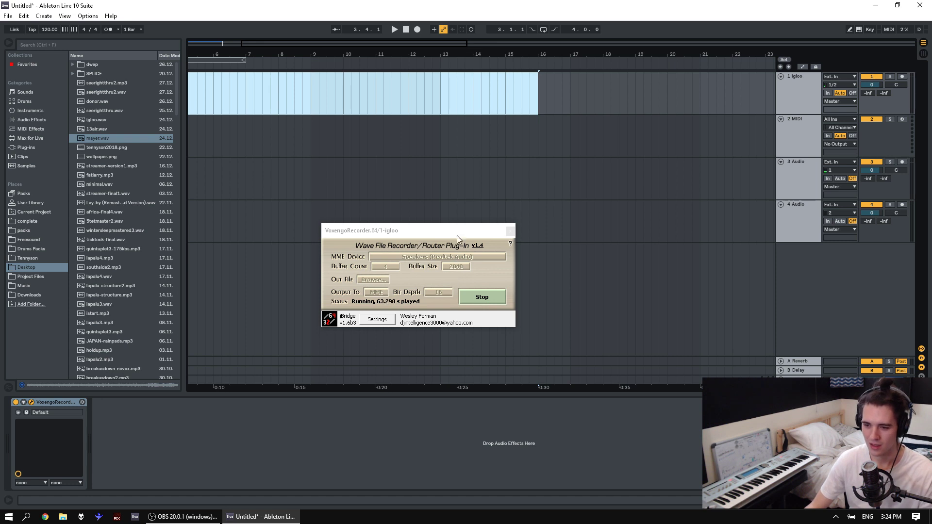
Move the recorder window below the arrangement and delete the tracks 2 MIDI, 3 Audio and 4 Audio.
drag(462, 231, 379, 394)
click(801, 147)
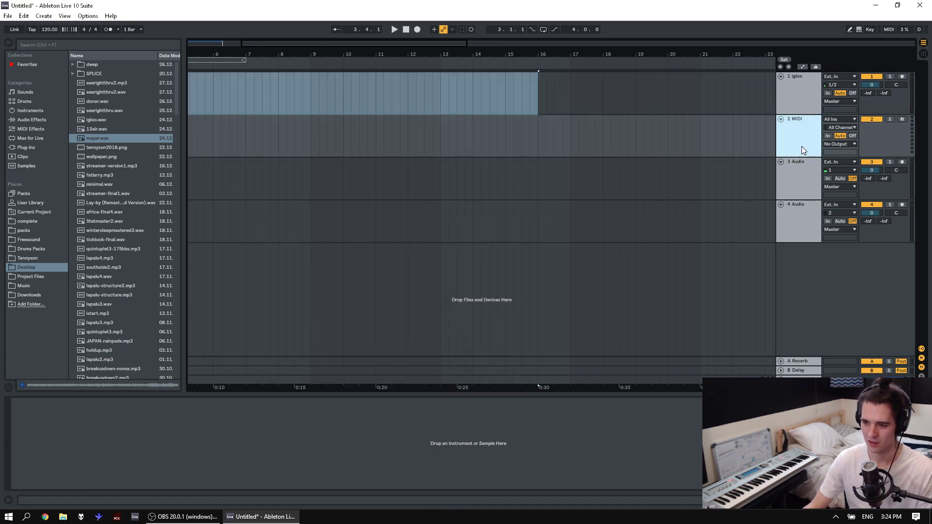
shift+click(803, 202)
key(Delete)
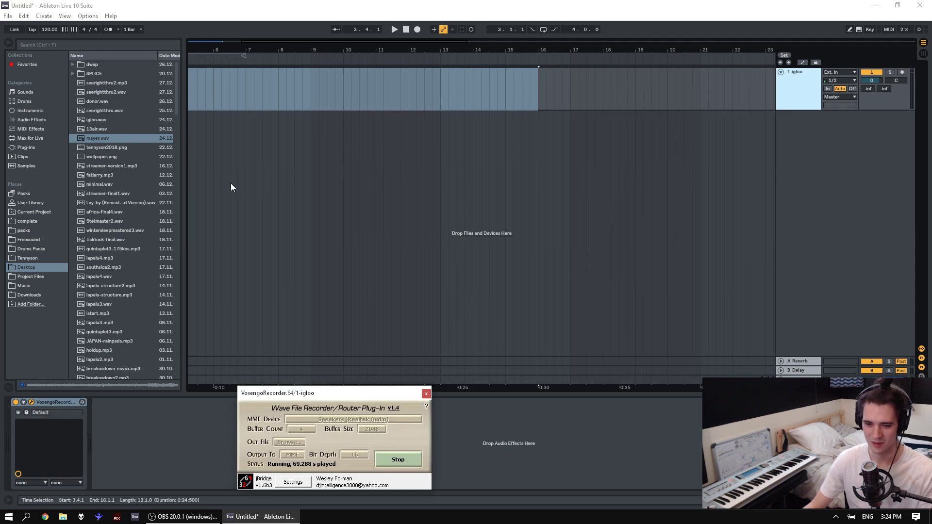
Browse the Freesound folder down to the numbered sample files around 154247.
click(33, 242)
scroll(108, 174, down, 4)
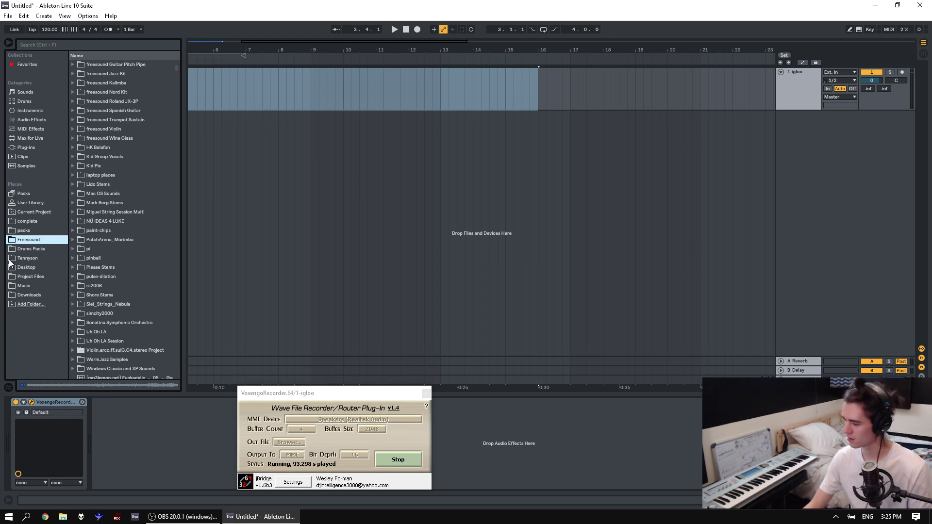
scroll(93, 285, down, 8)
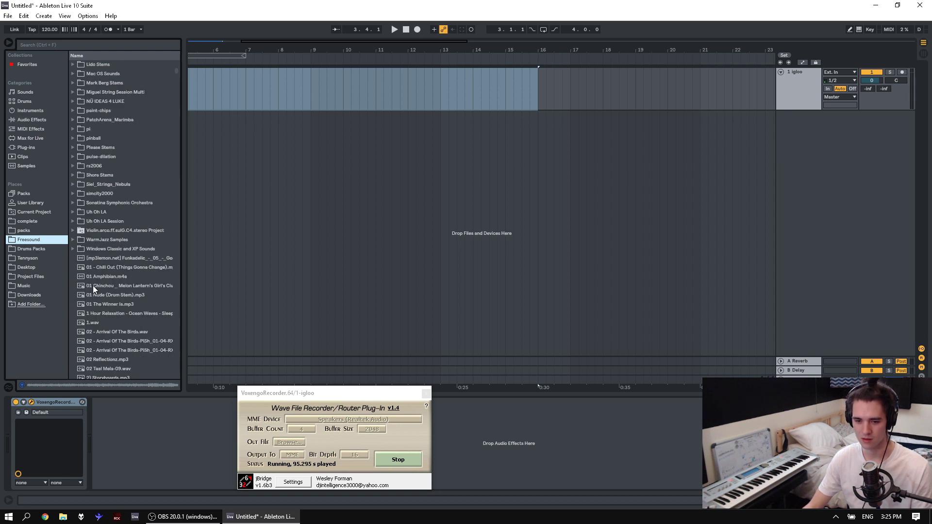
scroll(92, 272, down, 6)
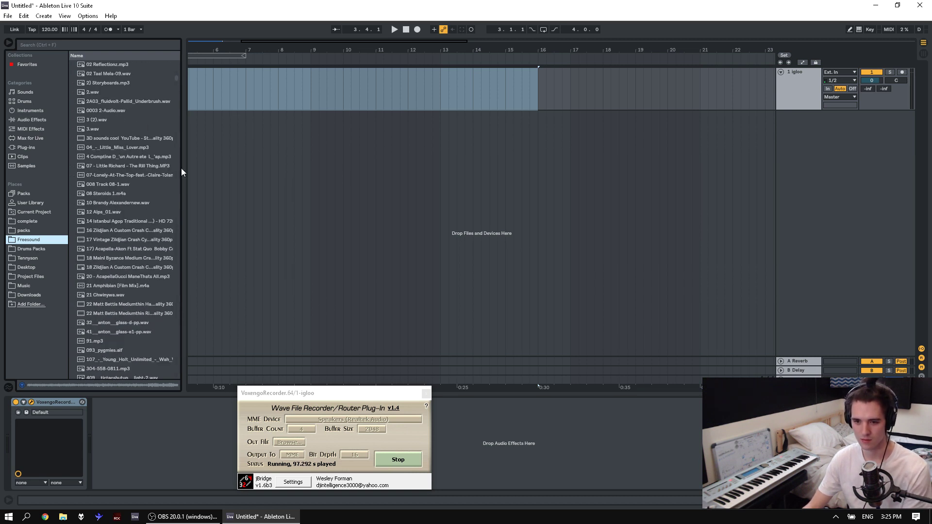
scroll(176, 117, down, 3)
scroll(114, 281, down, 15)
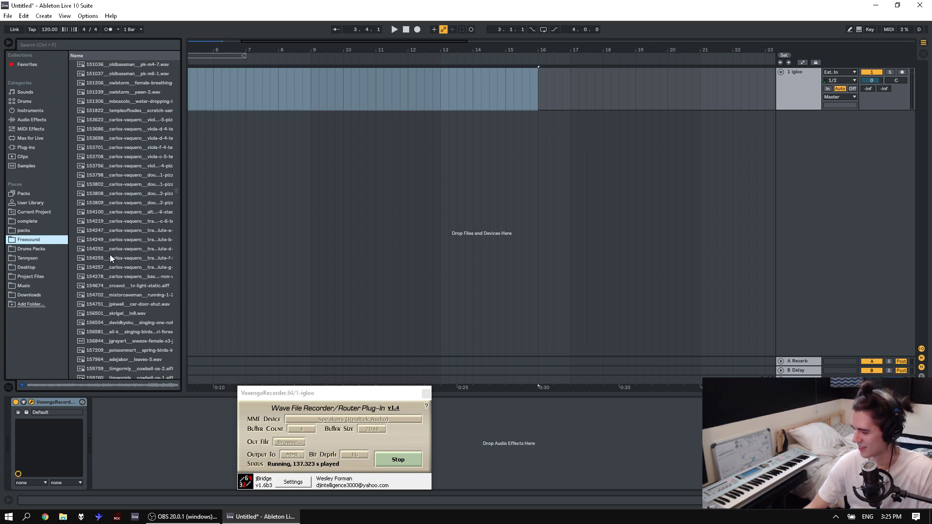
Preview the numbered instrument samples from 154247 back up to 153809 in the Freesound folder.
click(99, 230)
scroll(99, 225, down, 4)
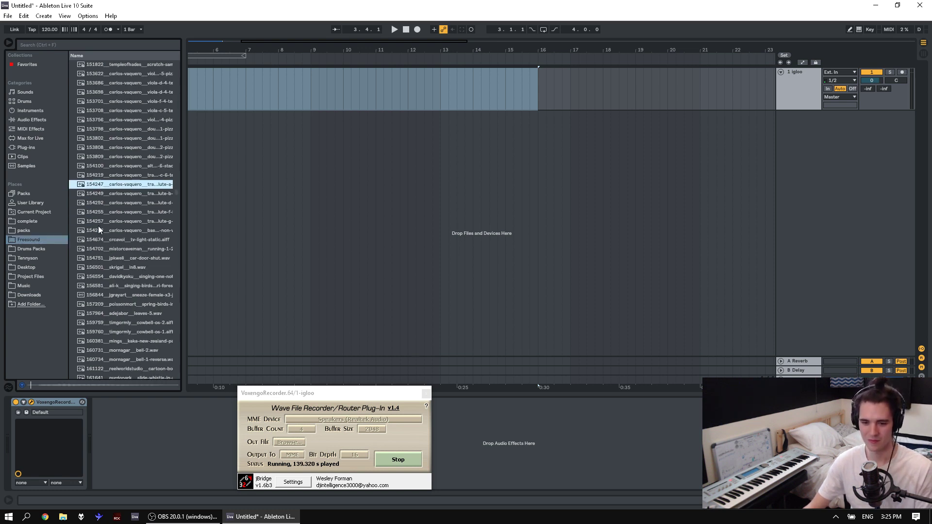
scroll(100, 223, up, 3)
key(Up)
key(Up)
key(Up)
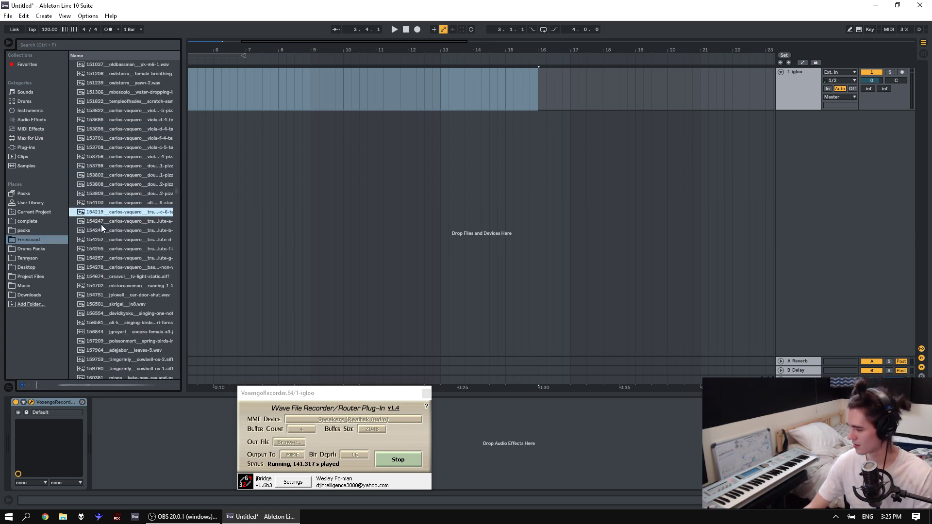
scroll(100, 227, up, 5)
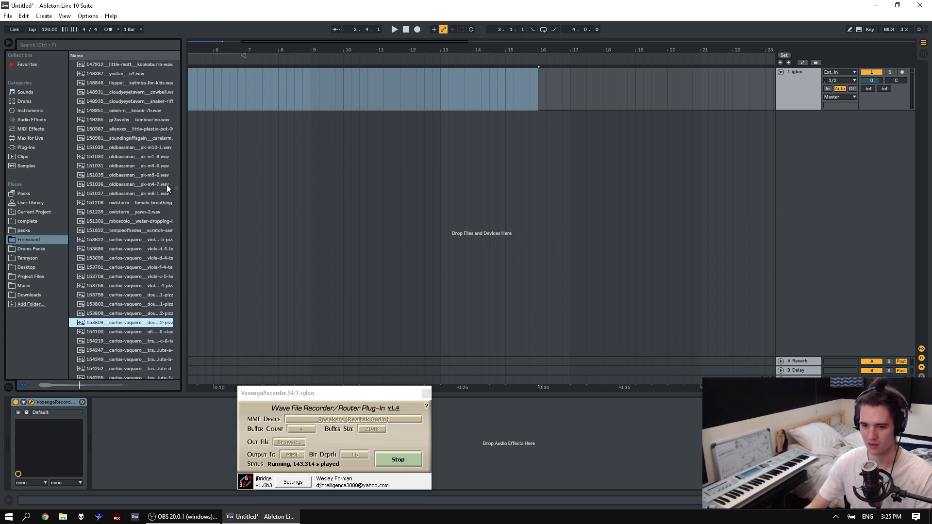
Search the Freesound folder for 808 and preview COCA-COLA-808-3-C2.aif.aiff, the dust808clav sample and cowbell-808.wav.
drag(174, 187, 182, 45)
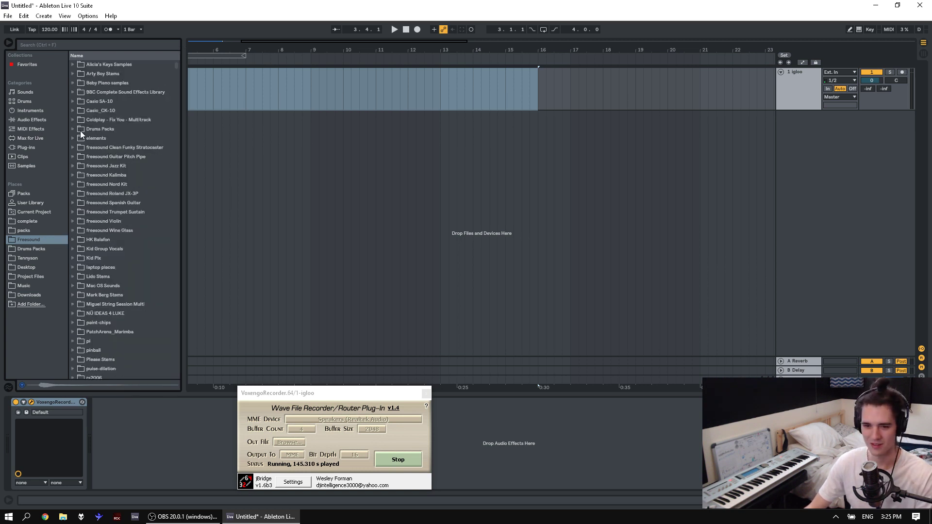
scroll(72, 196, down, 3)
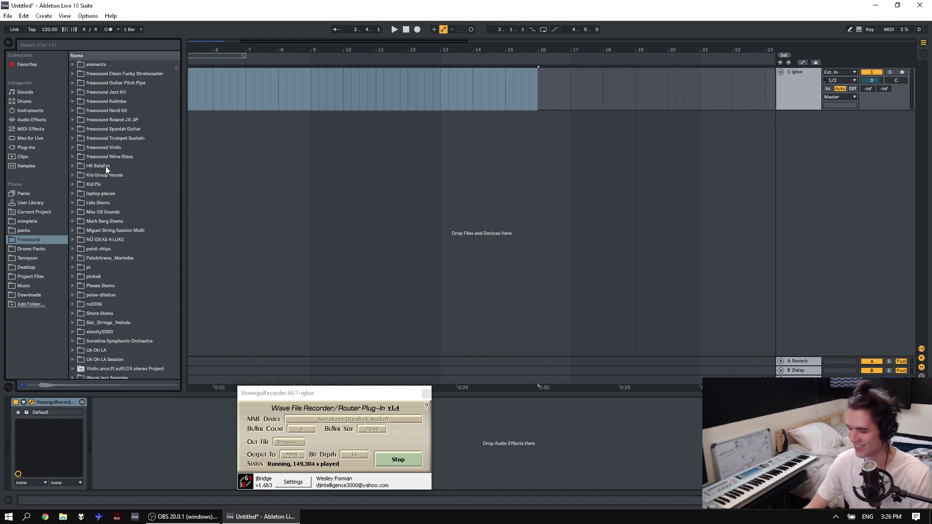
scroll(79, 172, up, 3)
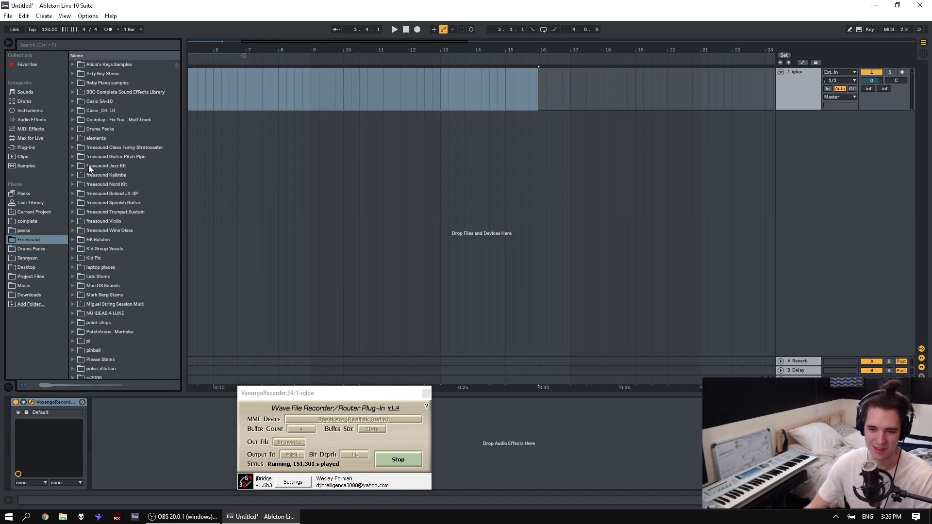
scroll(116, 248, down, 5)
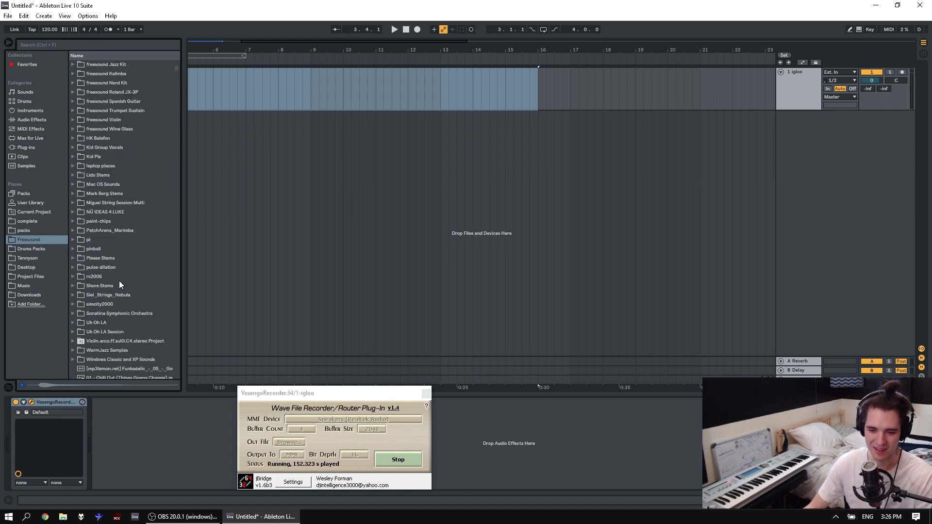
click(106, 55)
text(808)
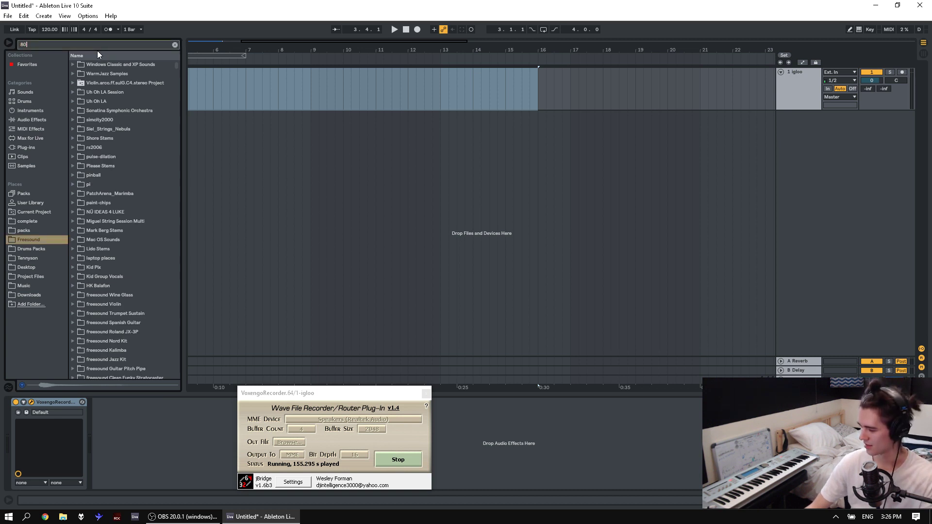
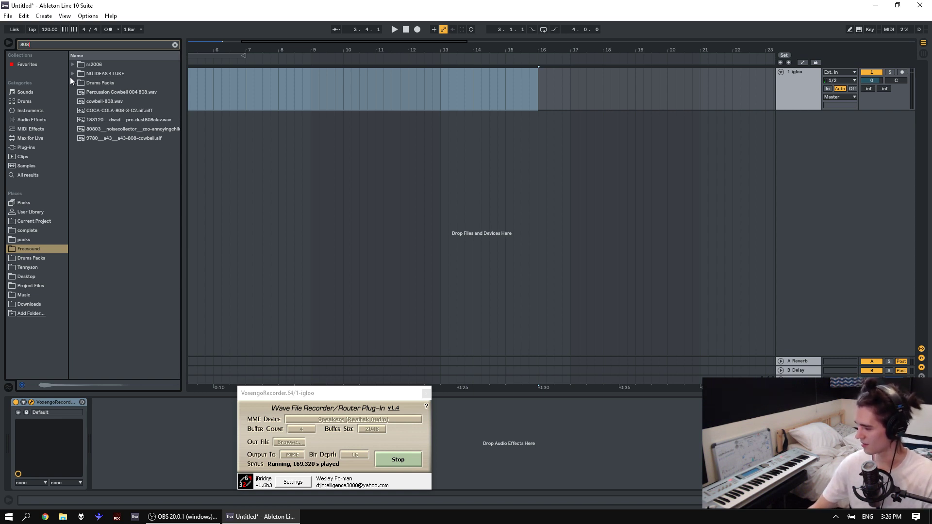
click(102, 110)
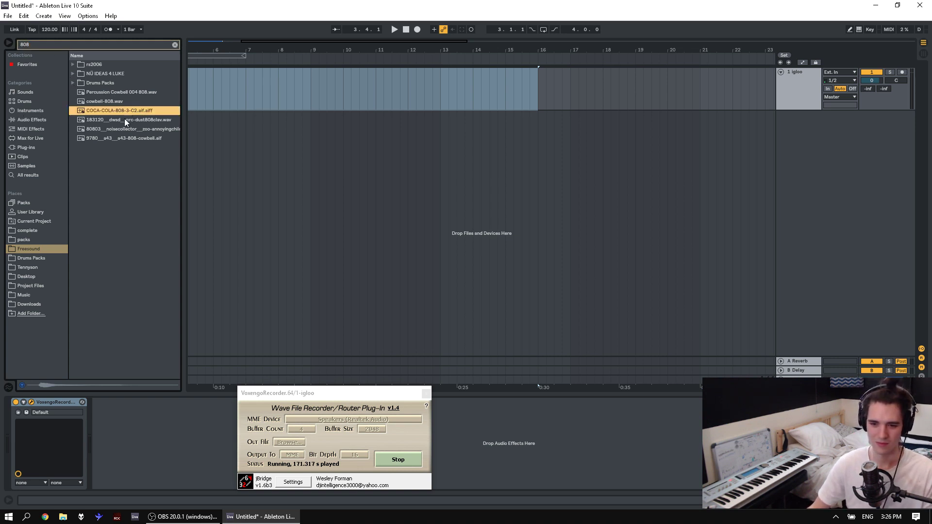
click(98, 120)
click(102, 102)
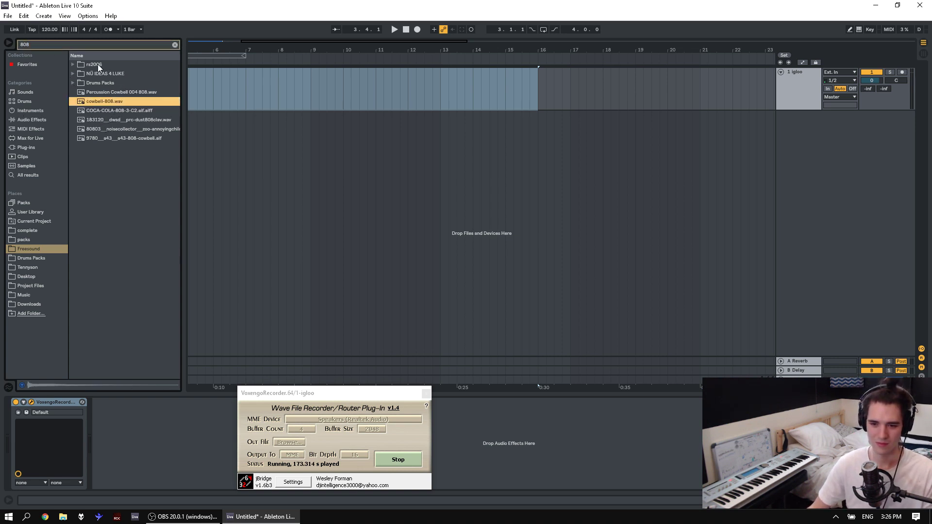
Search the Freesound folder for kick, preview kick.wav and look inside the Casio SA-10 and Casio_CK-10 folders.
click(97, 45)
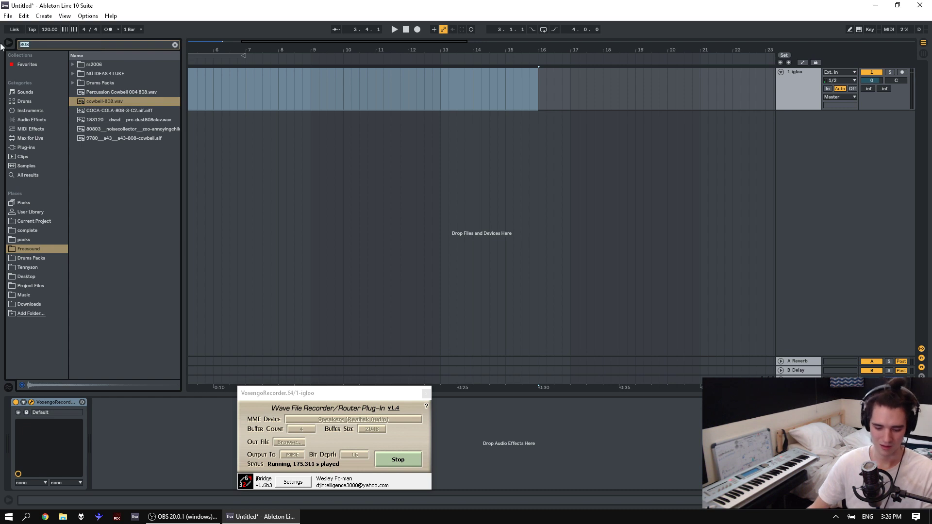
text(kick)
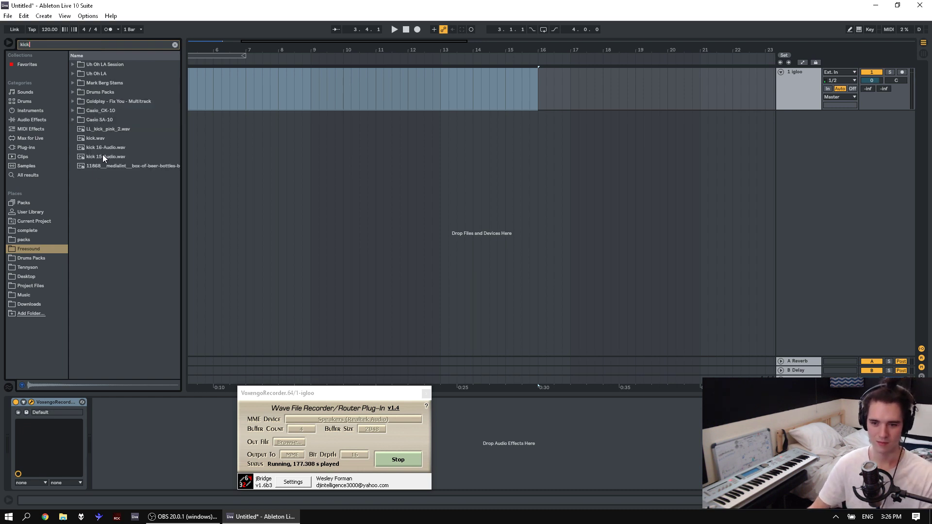
click(104, 138)
click(73, 120)
click(95, 130)
click(73, 111)
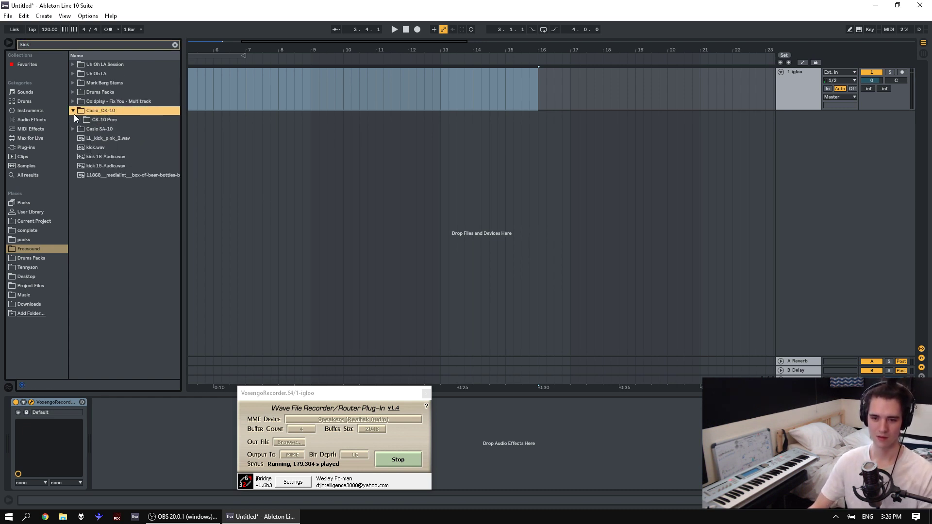
Preview 707_Kick_1.wav from the TR-707 folder in Drums Packs and check Paega's Nord Drum Kit.
click(73, 93)
click(80, 120)
click(89, 129)
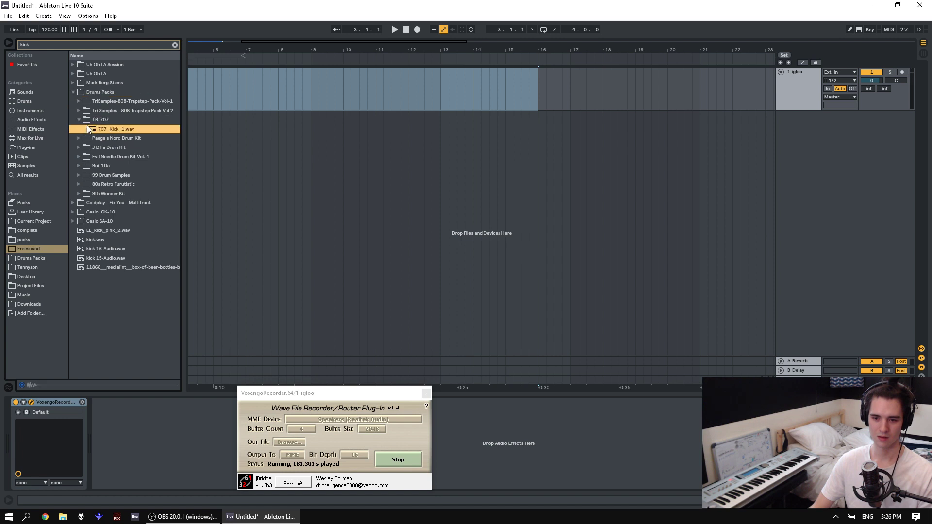
click(80, 138)
click(104, 139)
Open the Kickz folder of the J Dilla Drum Kit and preview Tom.wav through Kick (39).wav.
click(80, 147)
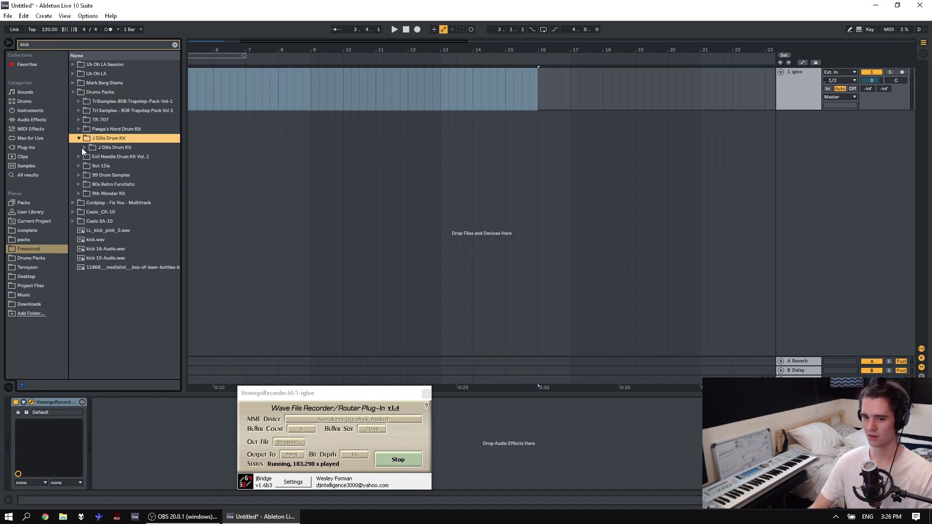
click(86, 147)
click(109, 163)
click(91, 157)
click(111, 166)
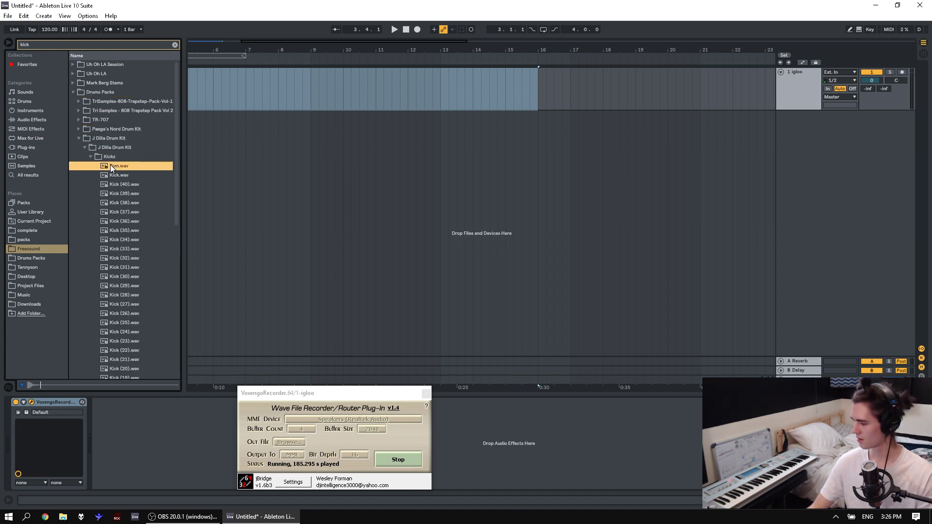
key(Down)
key(Down)
key(Down)
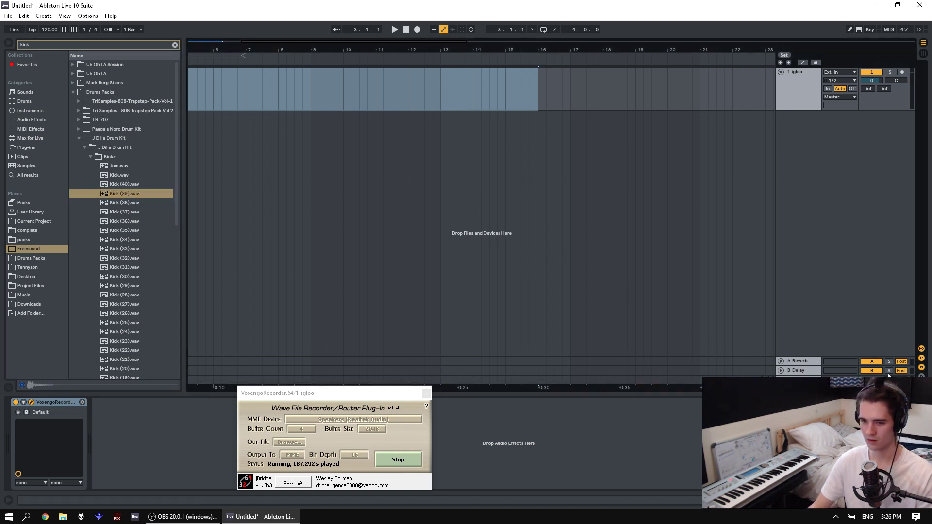
Preview the Kickz samples from Kick (34).wav down to Kick (24).wav one after another.
click(116, 239)
key(Down)
key(Down)
key(Down)
key(Down)
key(Down)
key(Down)
key(Down)
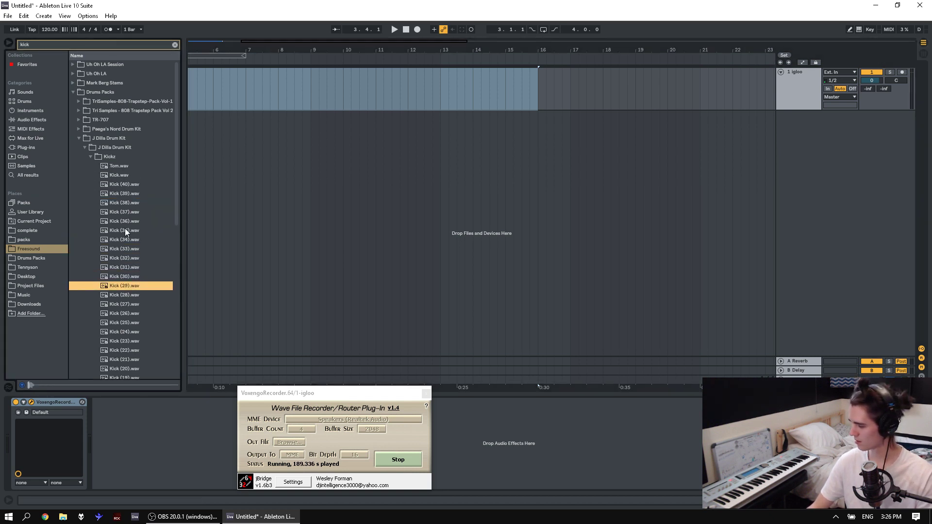
key(Down)
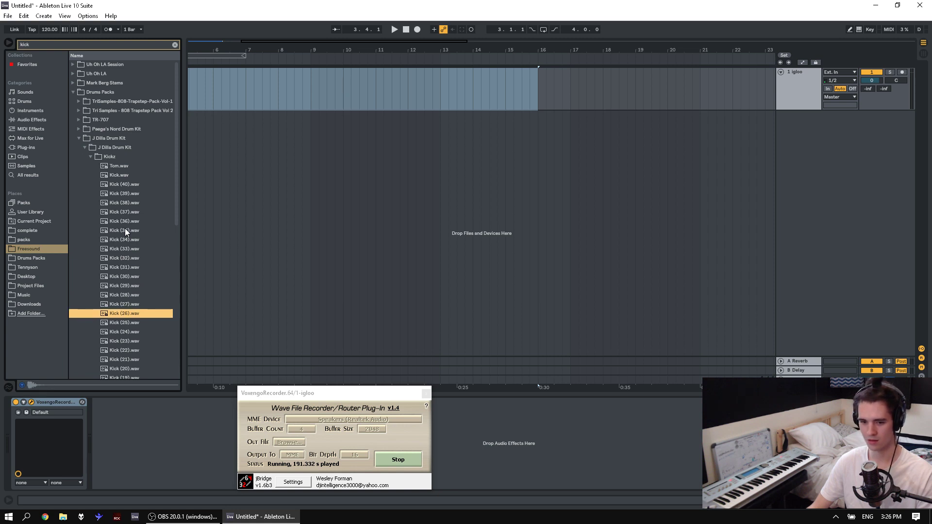
key(Down)
key(Down)
key(Down)
key(Up)
key(Up)
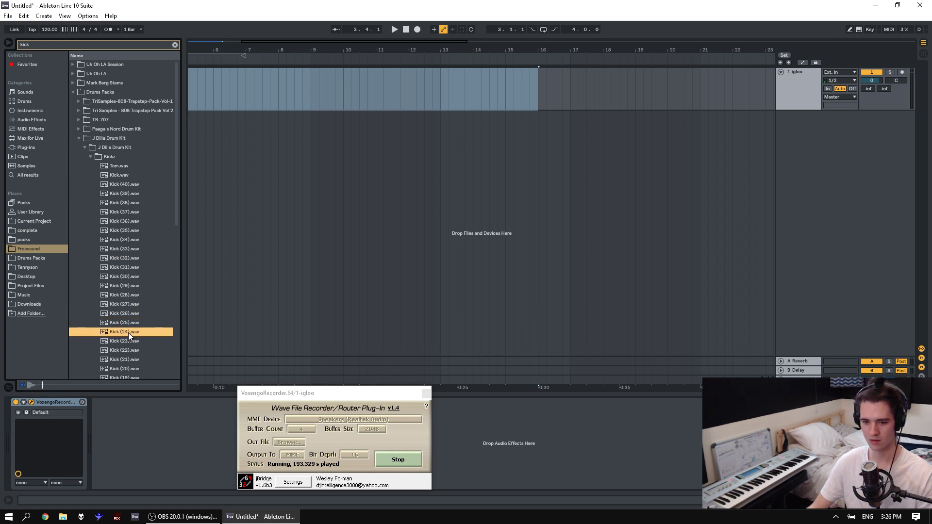
Compare Kick (31).wav with Kick (32).wav and place Kick (32).wav at 1.1.1 on the igloo track.
click(121, 267)
key(Up)
key(Down)
key(Up)
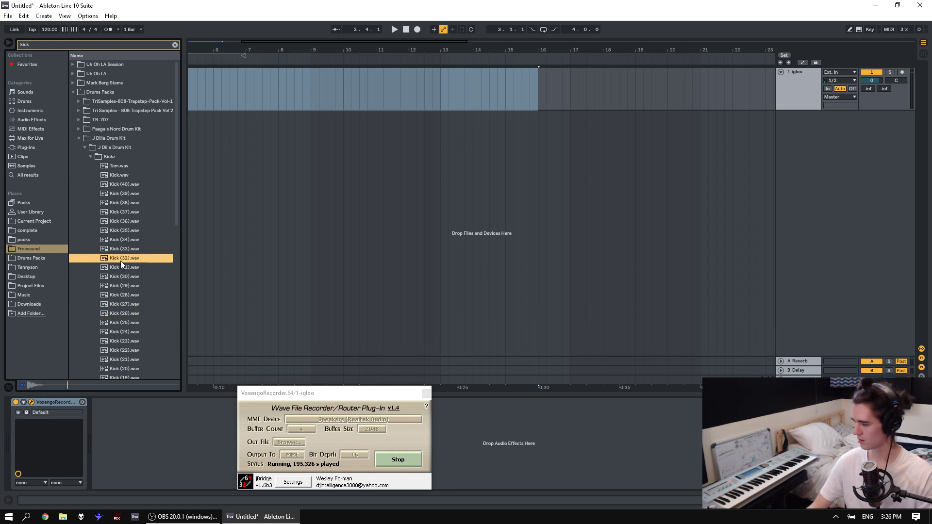
drag(120, 260, 191, 97)
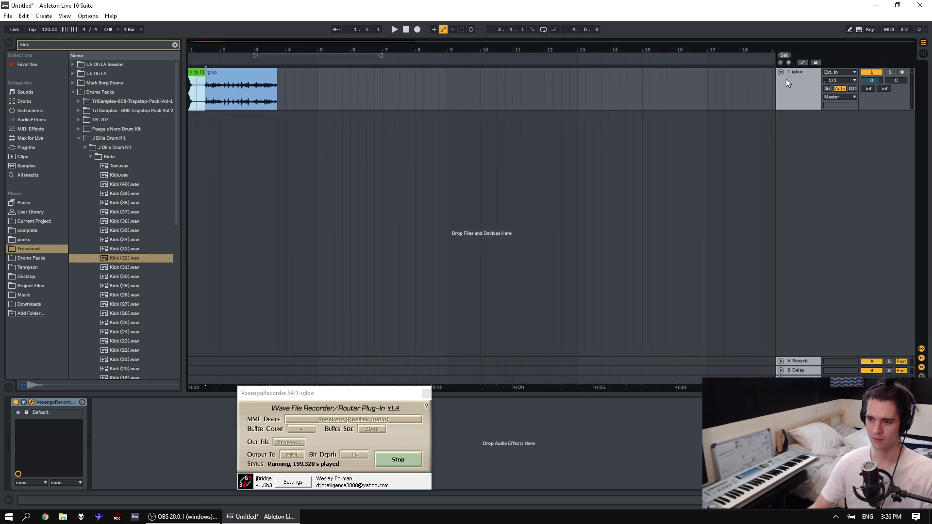
Move the VoxengoRecorder device from the igloo track to the Master track and delete the remaining igloo clip.
click(781, 347)
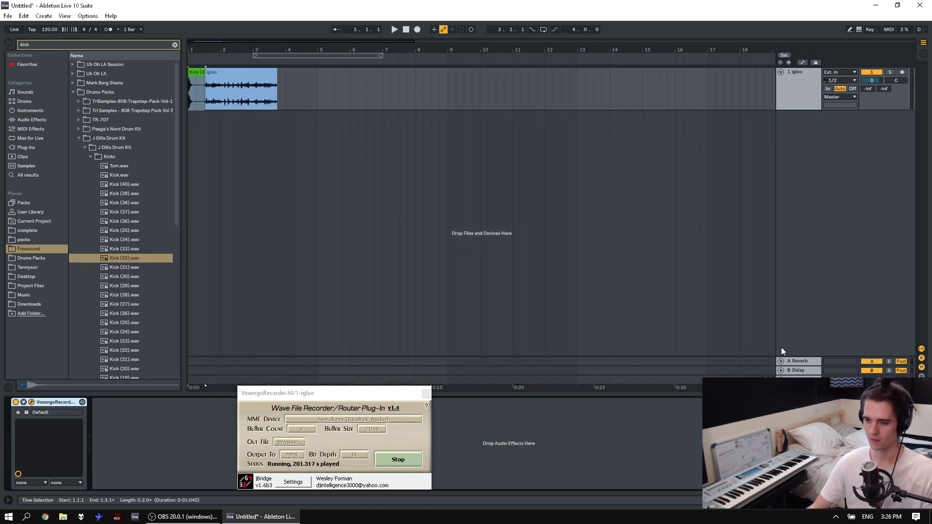
click(796, 379)
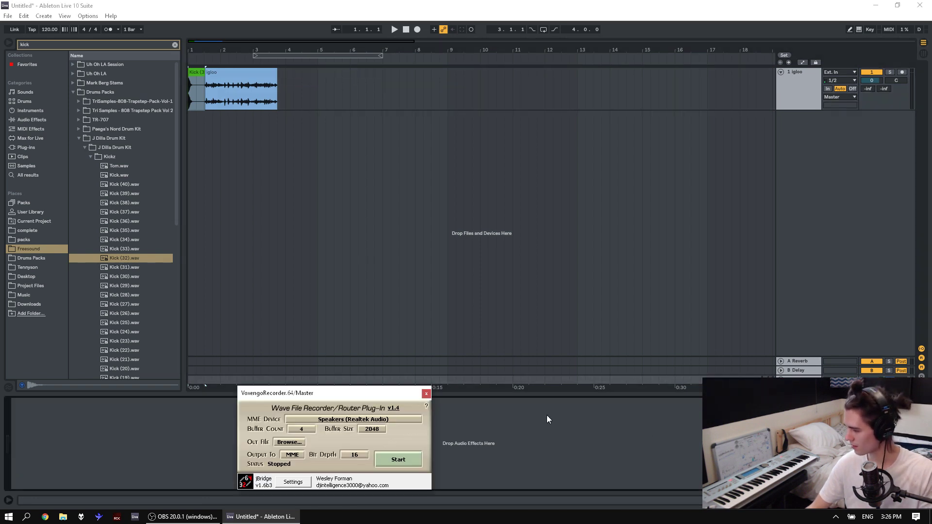
click(237, 77)
key(Delete)
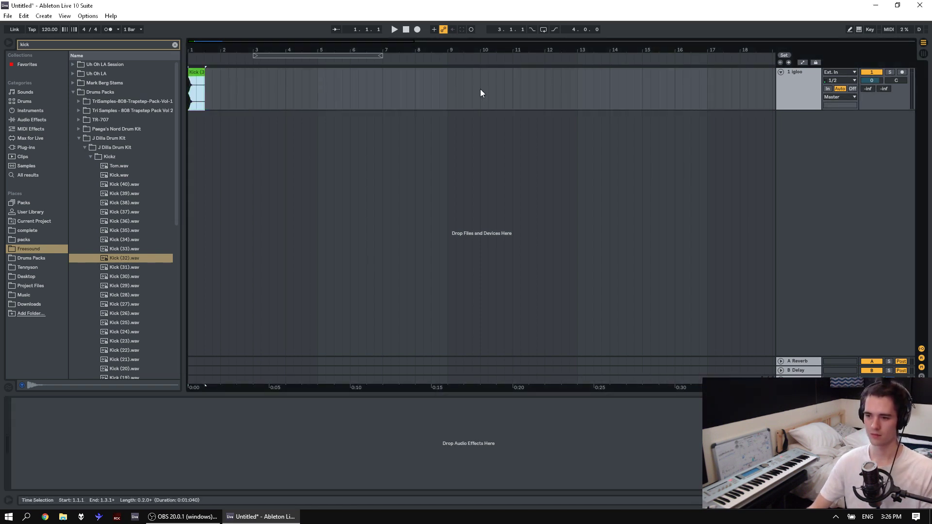
Play the Kick (32) clip and lower the igloo track's volume to -17.1 dB.
key(space)
key(space)
key(space)
key(space)
drag(870, 82, 870, 109)
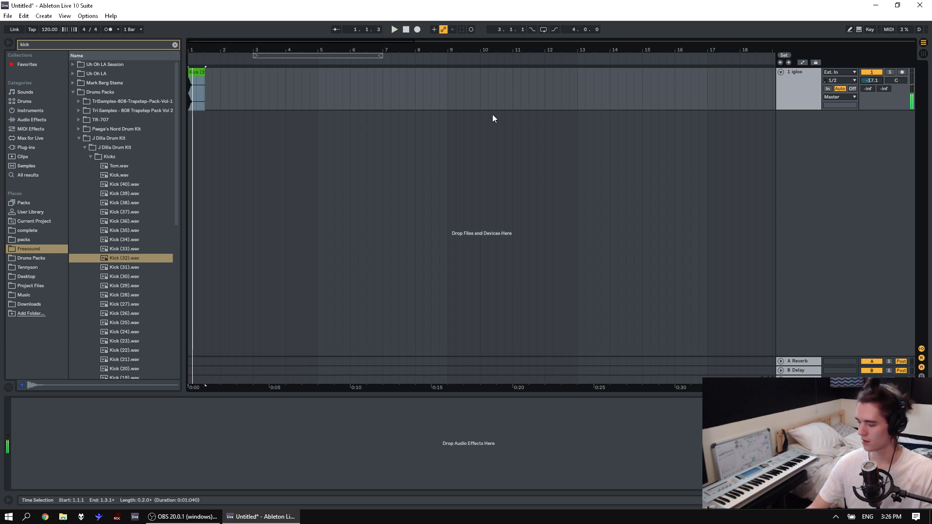
Delete the tail of the Kick (32) clip from 1.1.4 onward.
drag(220, 51, 212, 106)
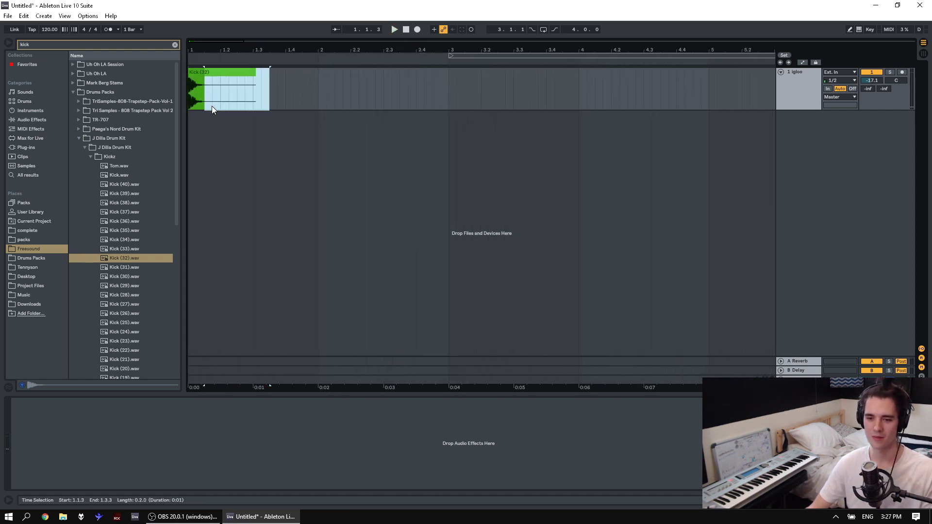
key(Delete)
click(202, 71)
Play the shortened Kick (32) clip from 1.1.1 several times.
key(space)
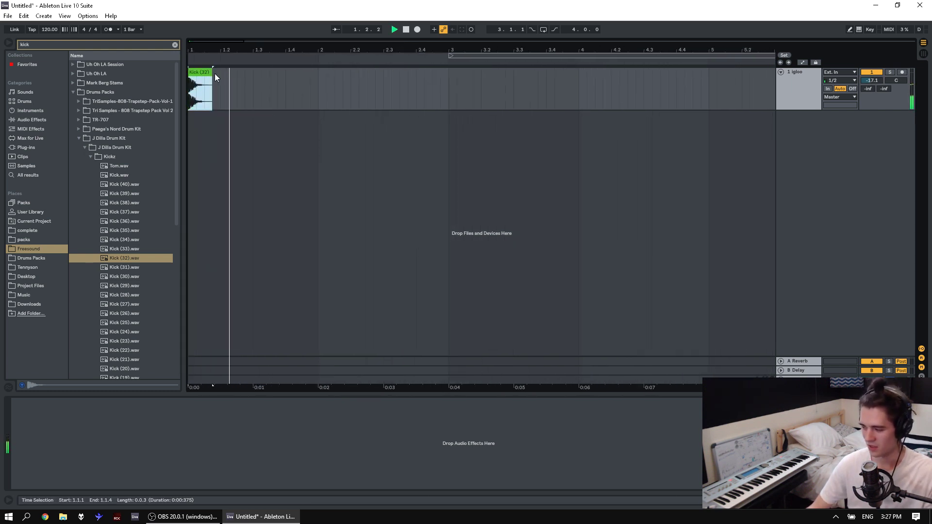
key(space)
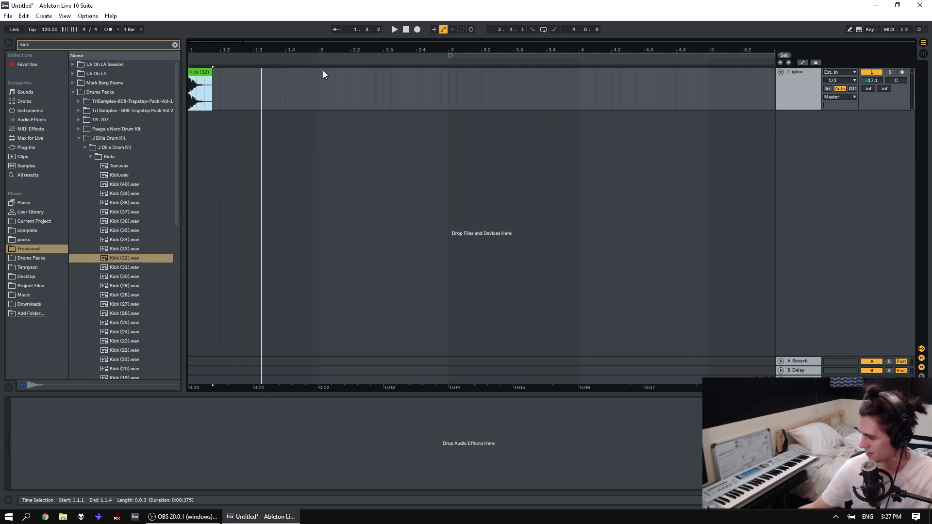
key(space)
key(space)
key(space)
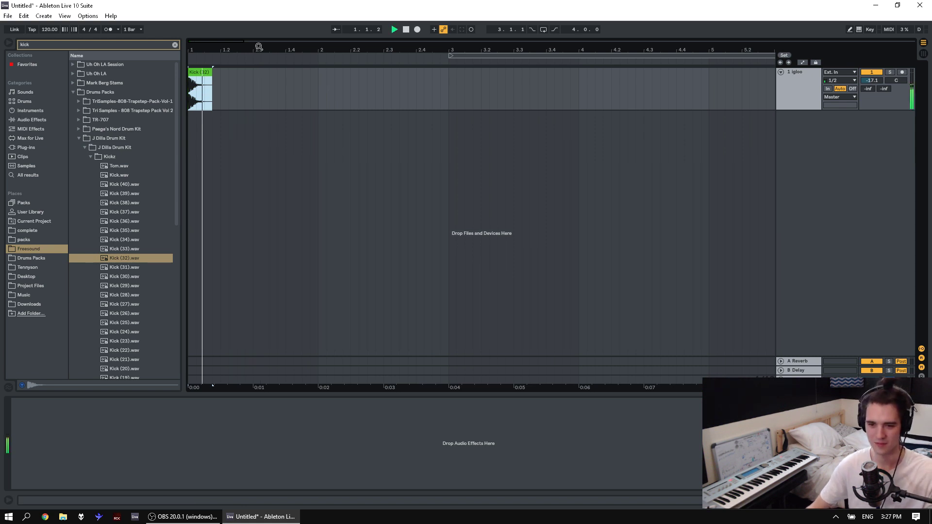
Show the Kick (32) clip's sample details and play the clip several times from 1.1.1.
double_click(195, 73)
key(space)
key(space)
key(space)
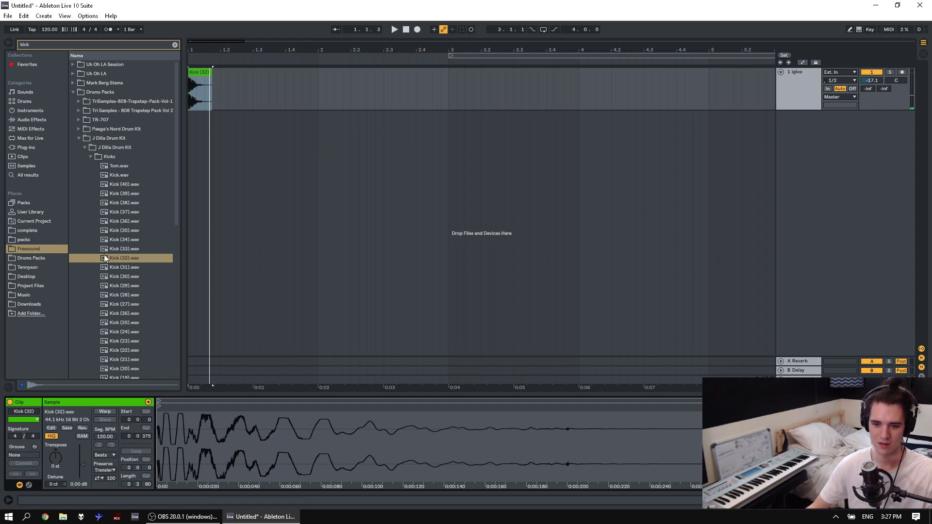
click(189, 73)
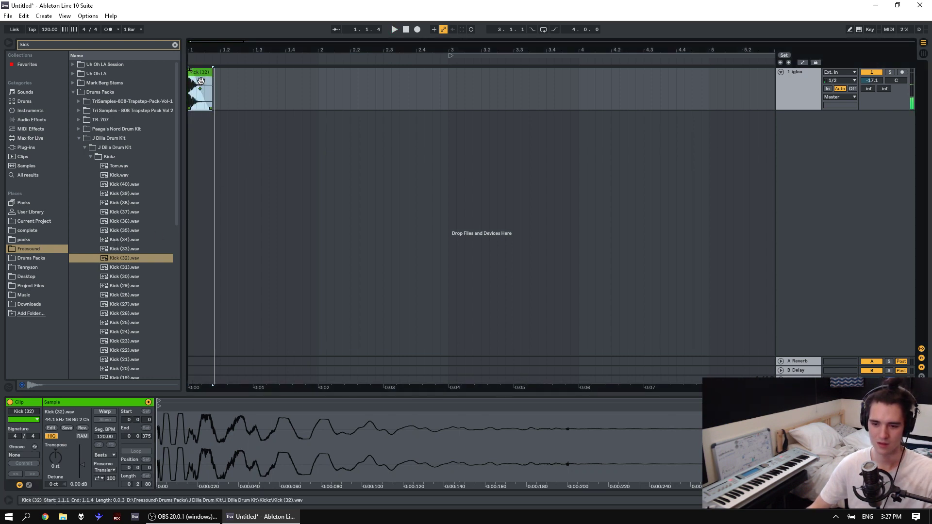
key(space)
key(space)
Examine the beginning of the Kick (32) waveform up close and play the clip again.
drag(258, 427, 258, 473)
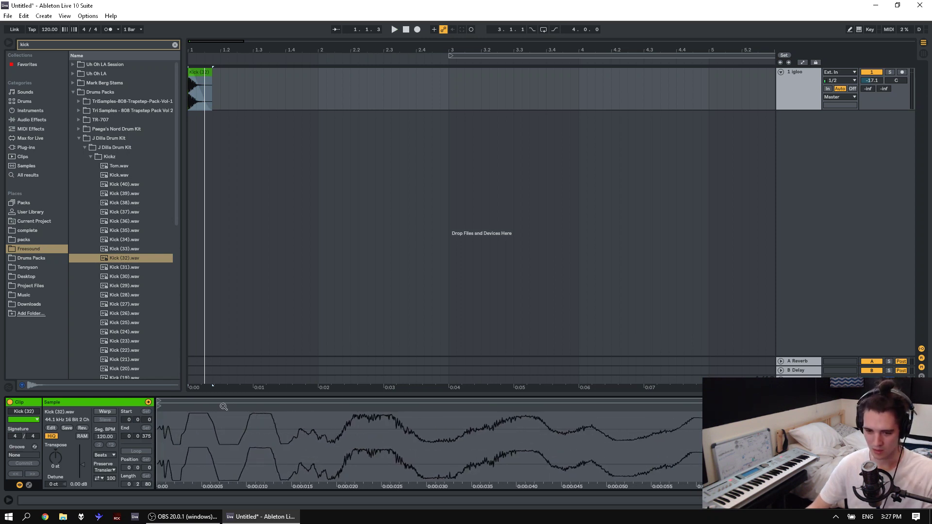
drag(189, 416, 281, 454)
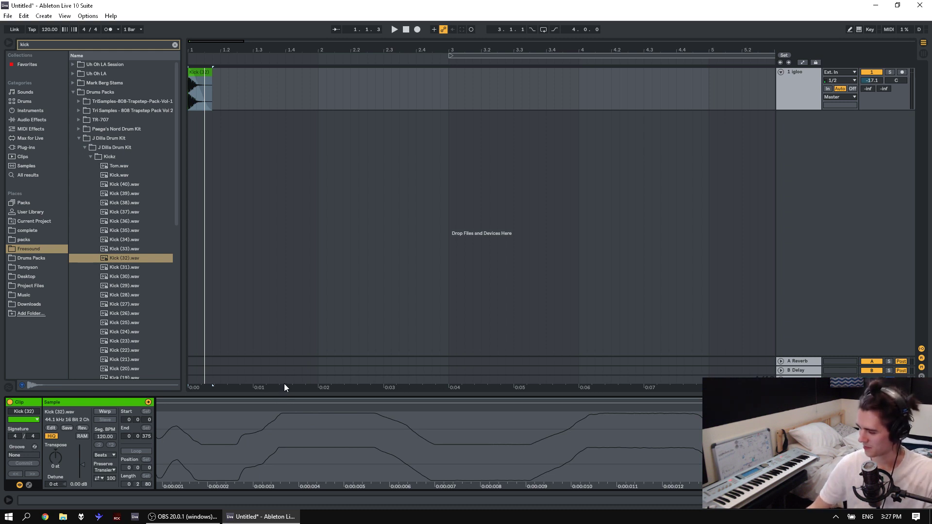
drag(164, 414, 164, 364)
drag(188, 428, 175, 466)
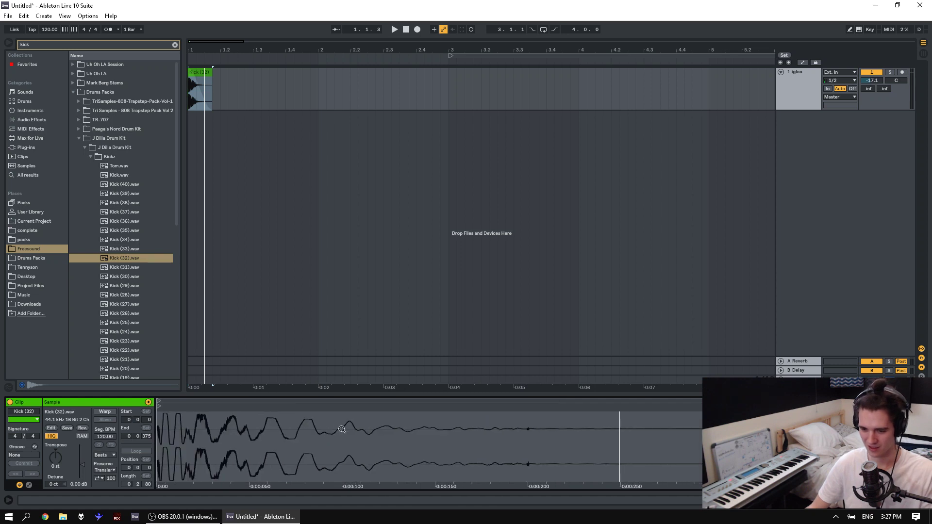
click(195, 75)
key(space)
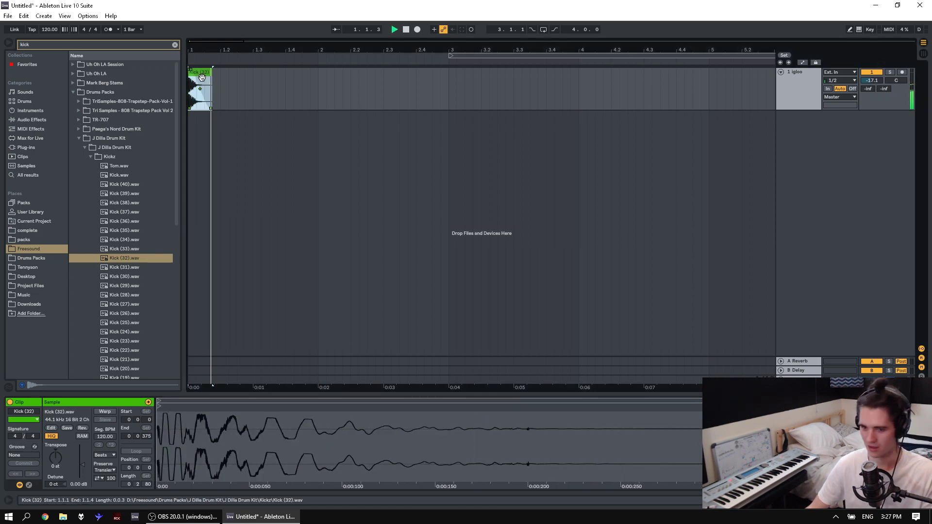
key(space)
Bend the Kick (32) clip's fade-out curve inward for a steeper decay and play the clip.
drag(205, 92, 197, 105)
key(space)
key(space)
click(194, 71)
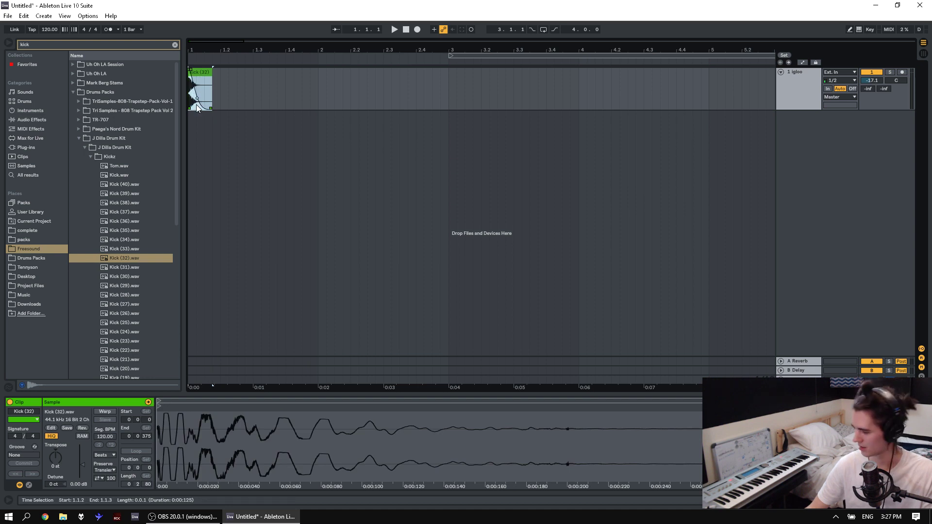
key(space)
key(space)
key(space)
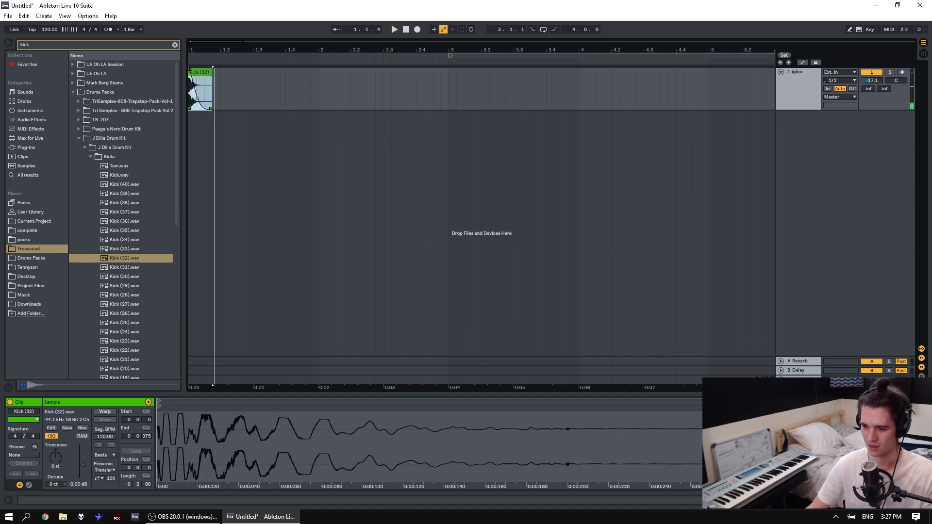
Restart the VoxengoRecorder output on the Master track and play the Kick (32) clip.
click(412, 380)
click(406, 459)
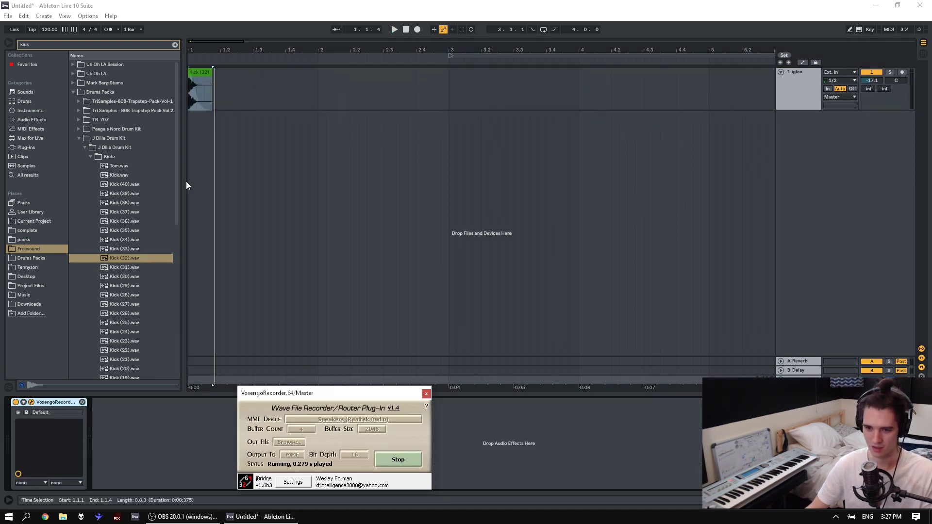
click(194, 75)
key(space)
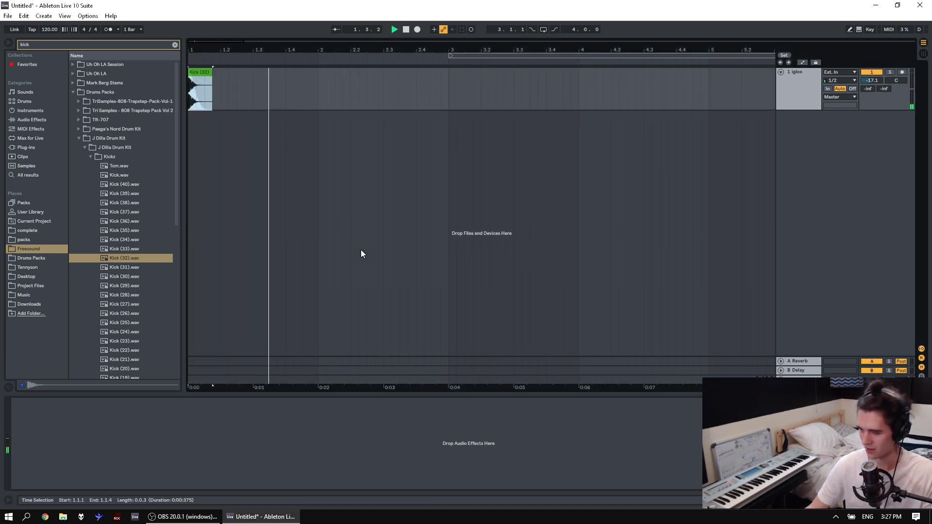
Play the Kick (32) clip repeatedly to judge its fade-out.
click(197, 104)
key(space)
key(space)
key(space)
key(space)
key(space)
key(space)
key(space)
key(space)
Bend the Kick (32) fade-out curve outward toward the clip's end and play it with the clip details shown.
drag(196, 100, 208, 106)
key(space)
key(space)
key(space)
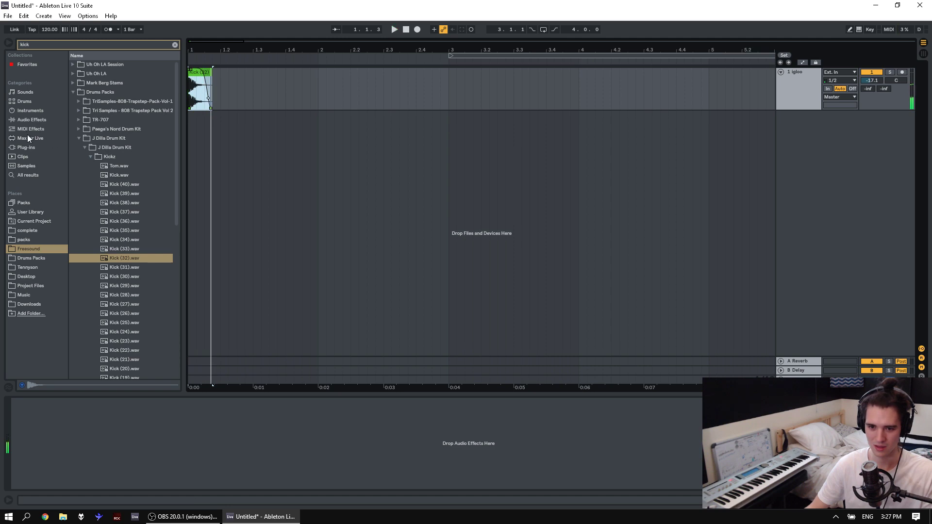
key(shift+Tab)
key(space)
key(space)
key(space)
Switch to OBS, open its General settings, and return to Ableton Live.
click(183, 517)
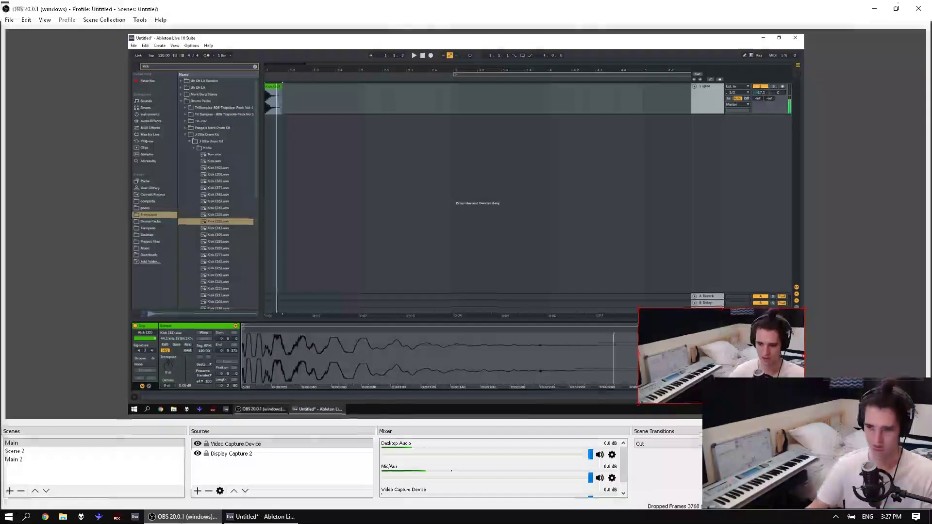
click(182, 516)
key(space)
key(space)
key(space)
key(space)
click(183, 516)
click(185, 516)
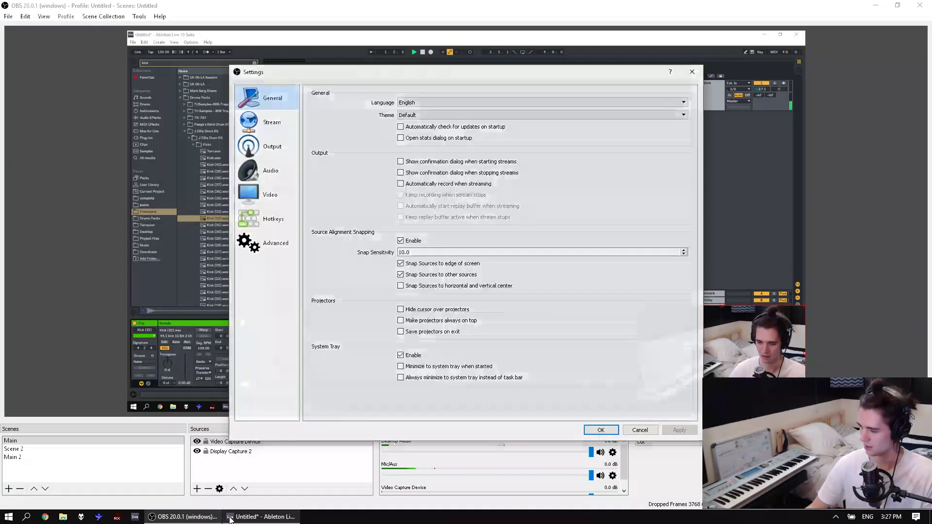
click(255, 520)
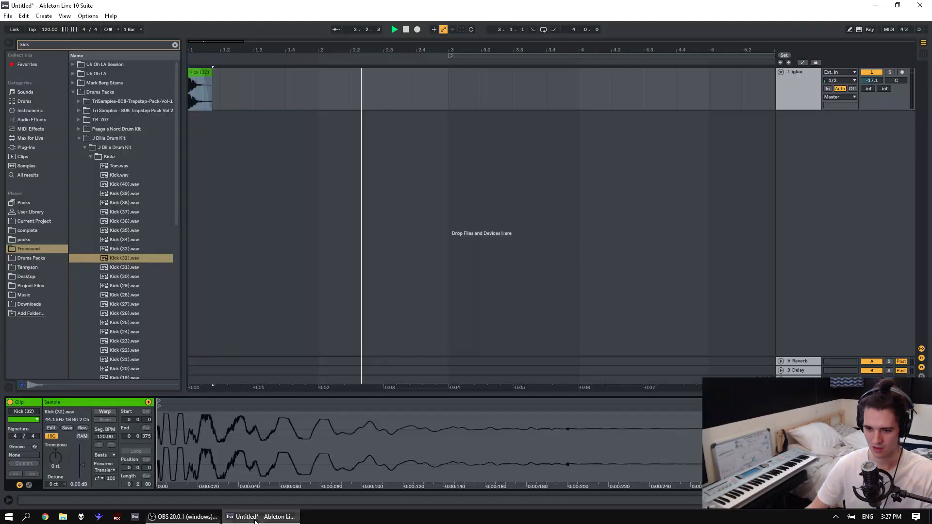
Transpose the Kick (32) clip up 3 semitones and play it several times.
click(213, 141)
click(204, 83)
key(space)
key(space)
key(space)
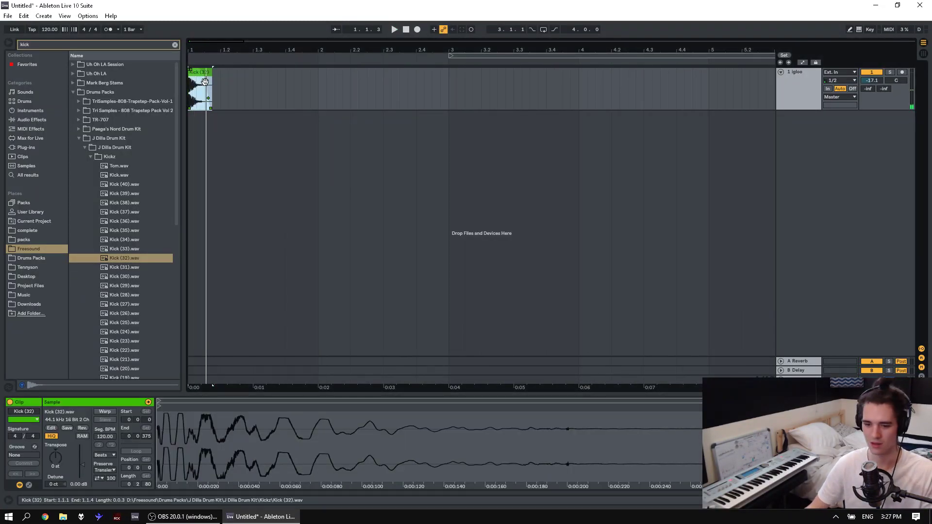
key(space)
drag(57, 456, 56, 448)
key(space)
key(space)
key(space)
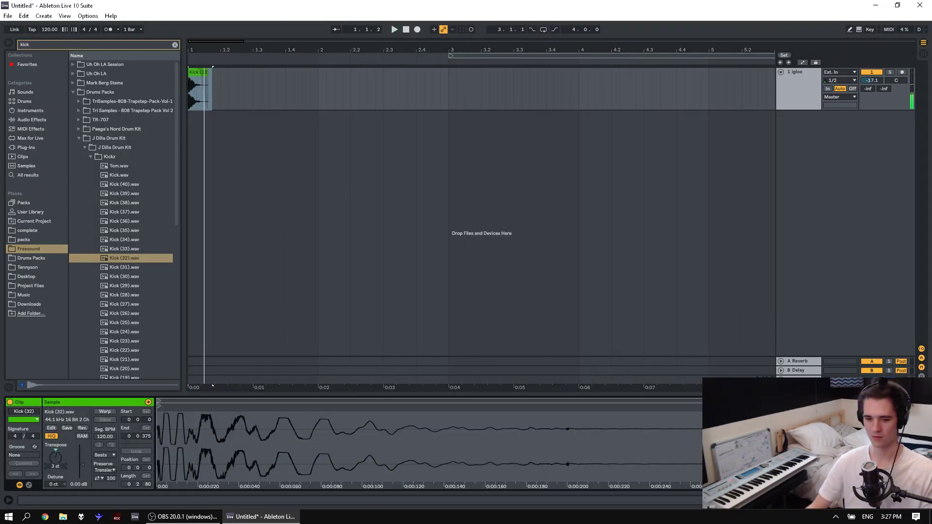
Deselect the kick clip and tap in a tempo for the Live Set, stopping playback at the end.
click(237, 89)
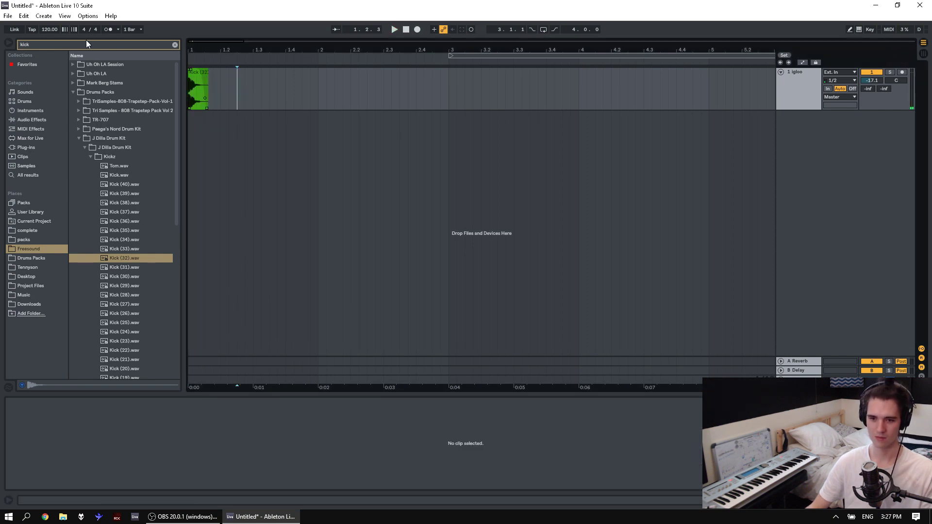
click(34, 28)
click(33, 30)
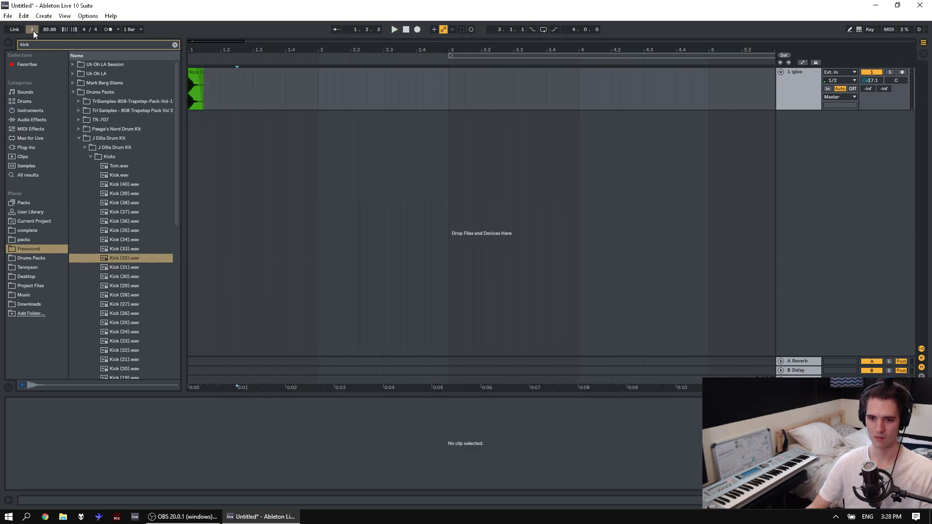
click(34, 29)
click(37, 28)
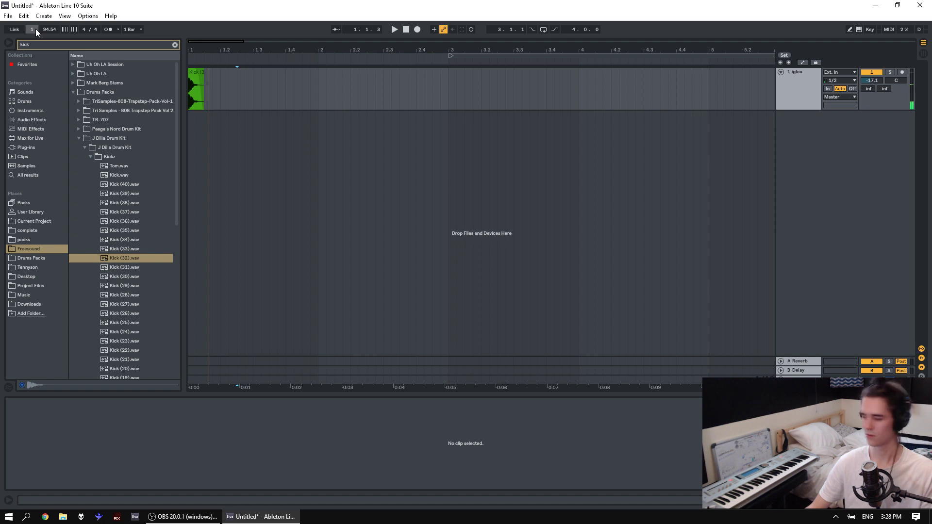
click(36, 29)
click(36, 30)
click(35, 30)
click(36, 30)
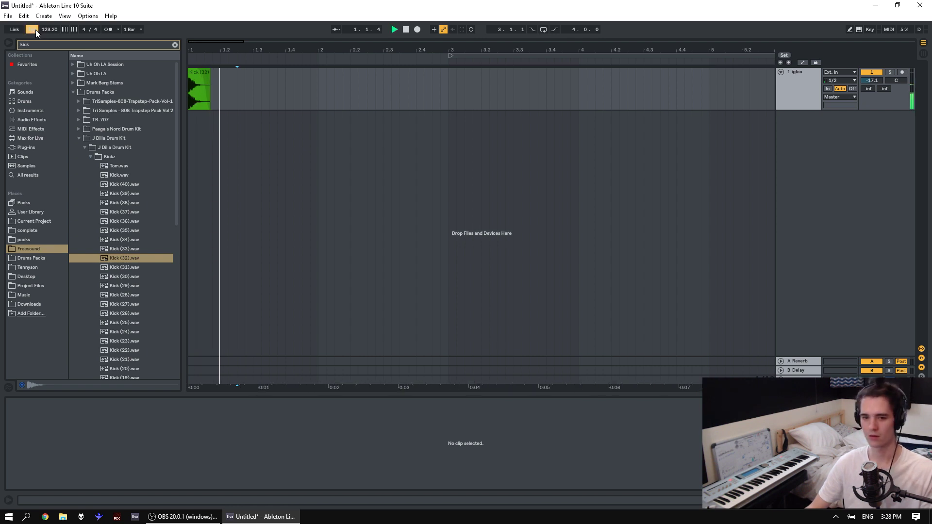
key(space)
Set the tempo to 130 BPM and play the Kick (32) clip from 1.1.1.
click(48, 29)
text(130)
key(Return)
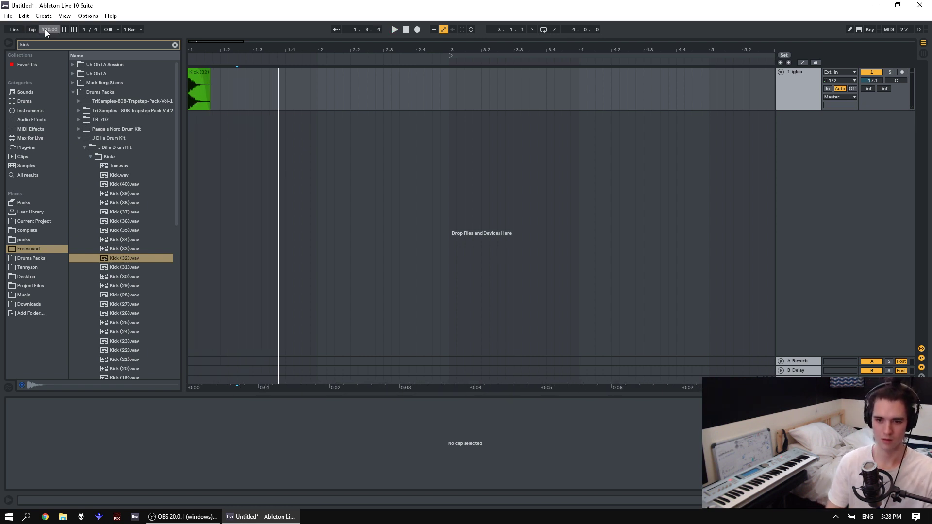
key(space)
key(space)
drag(270, 82, 141, 81)
key(space)
key(space)
Copy the Kick (32) clip to the start of bar 2 and play both kicks from 1.1.1.
click(206, 76)
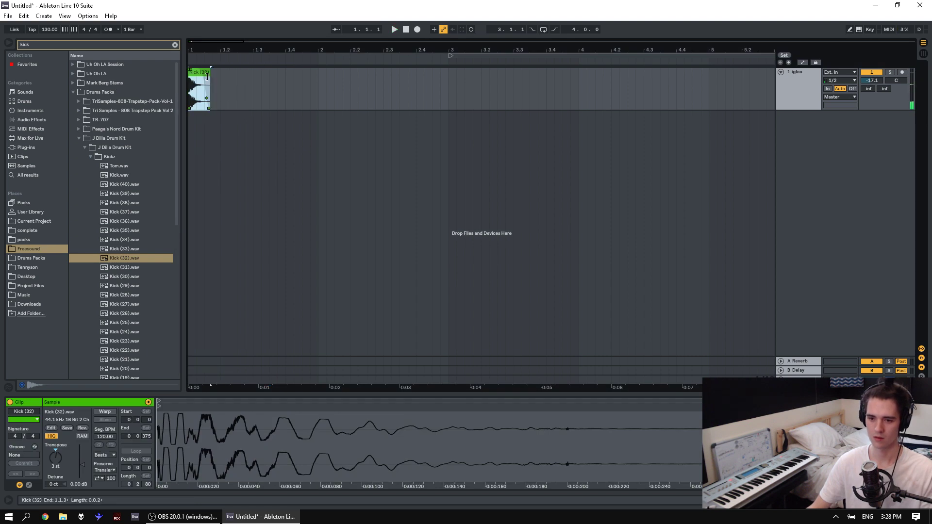
click(270, 96)
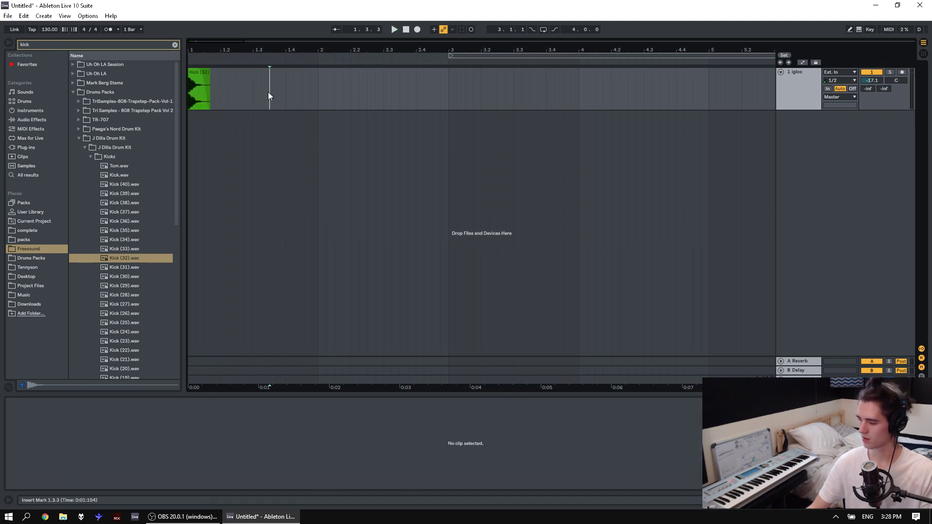
click(317, 99)
key(ctrl+v)
drag(432, 87, 116, 80)
key(space)
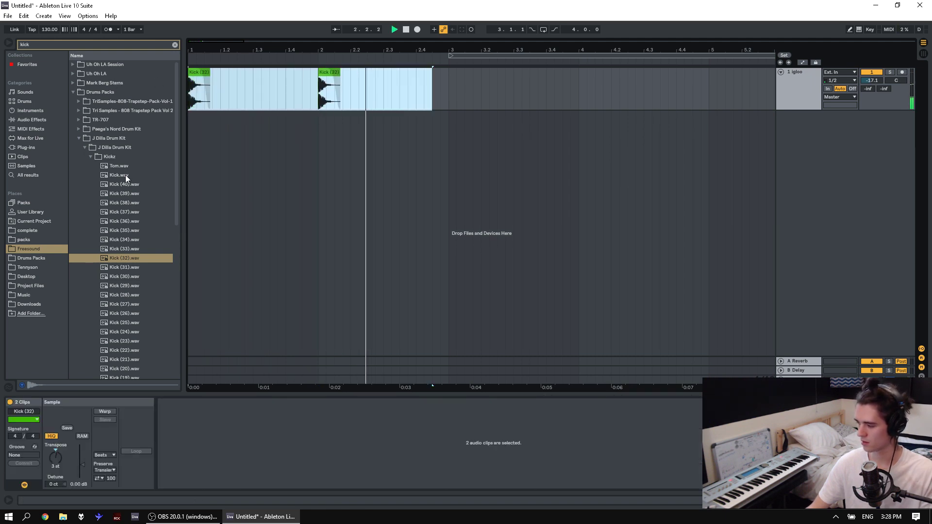
Expand the Evil Needle Drum Kit Vol. 1 folder and clear the kick search from the browser.
click(91, 156)
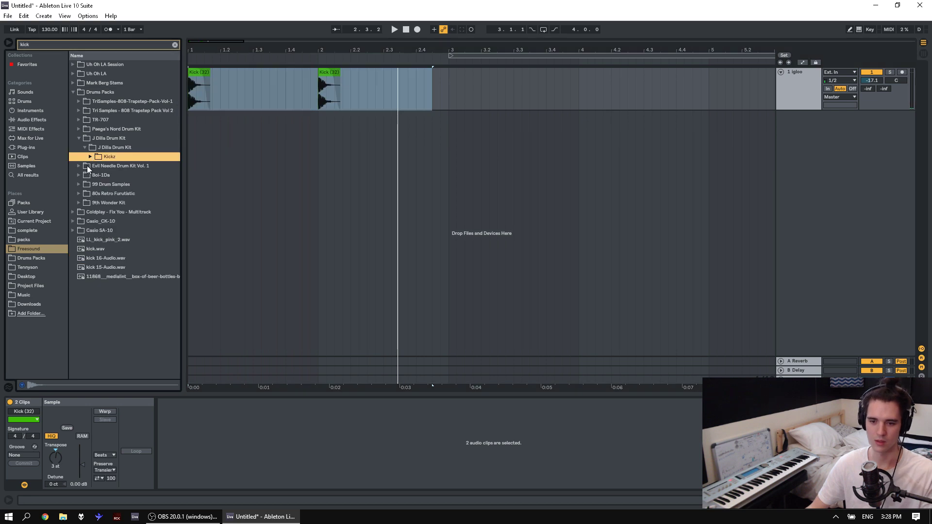
click(77, 166)
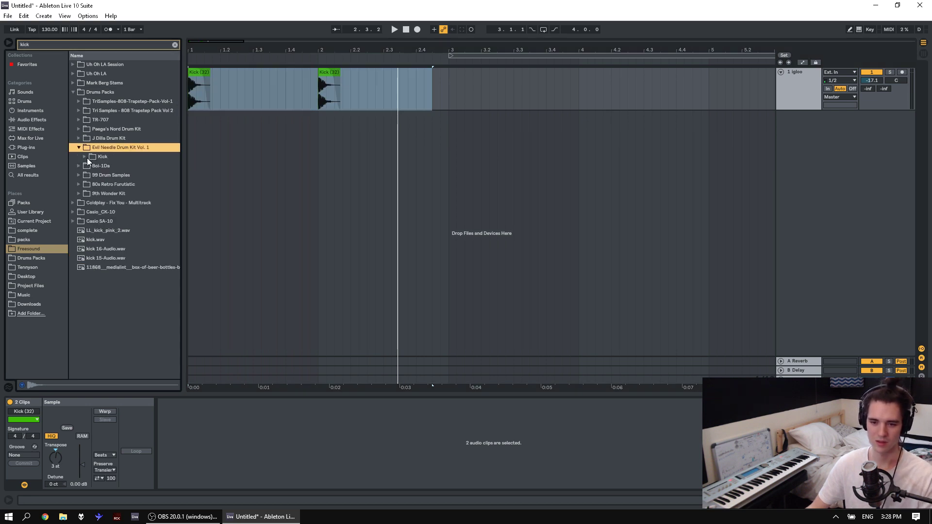
click(174, 44)
scroll(90, 205, down, 10)
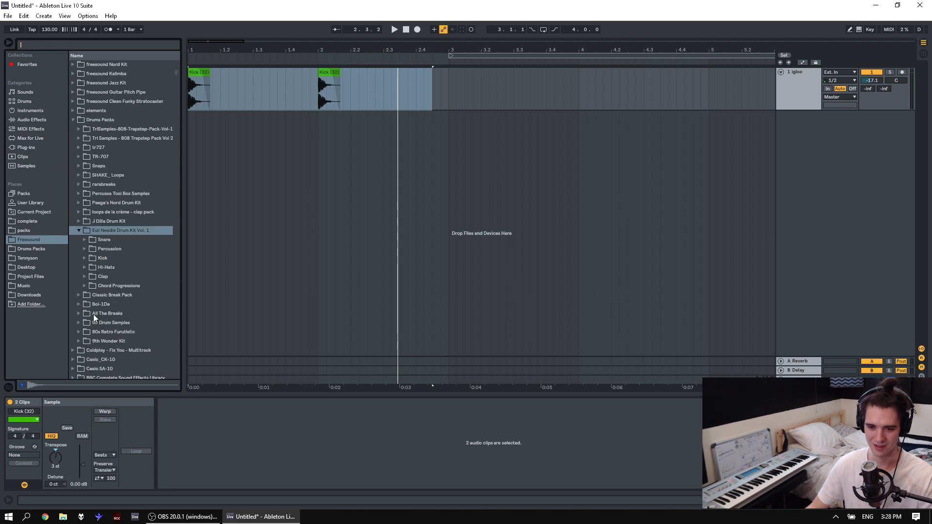
Preview Snare 14.wav and Snare 13.wav from the kit's Snare folder and place Snare 13 on a new track at 1.2.
click(84, 239)
click(115, 304)
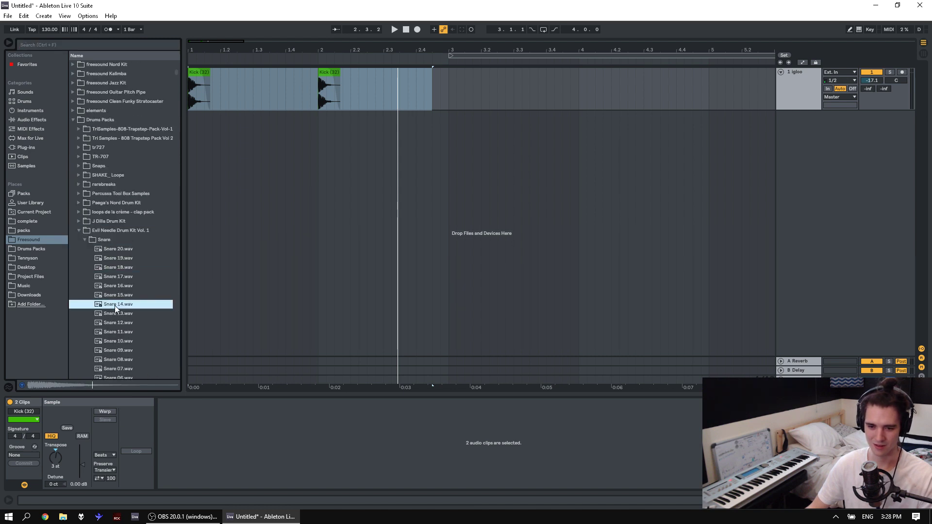
click(124, 311)
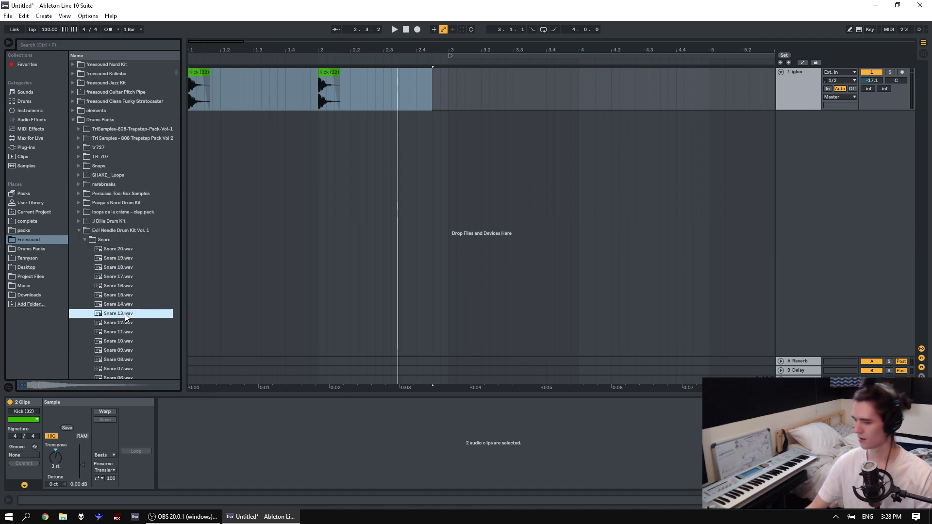
drag(121, 311, 221, 137)
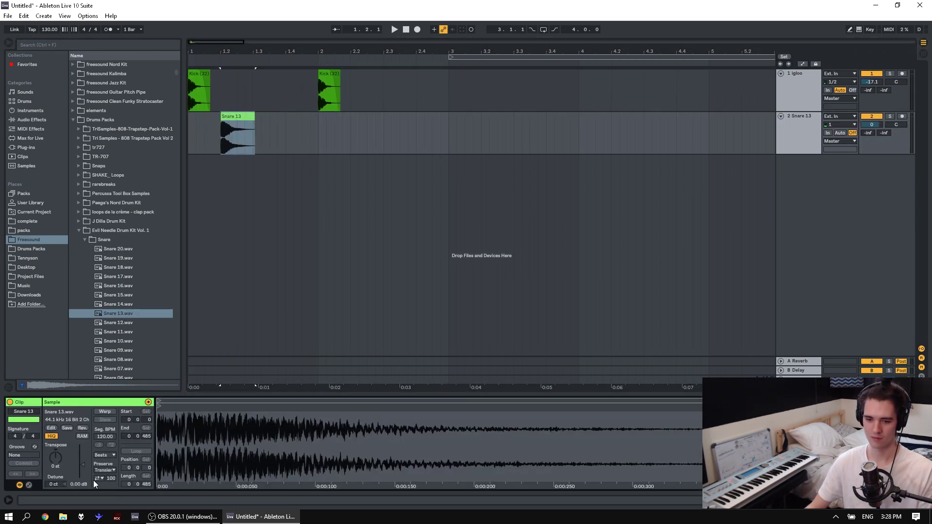
Set the Snare 13 clip's gain to -16.4 dB and its transposition to 16 semitones, playing the result.
drag(82, 464, 55, 437)
key(space)
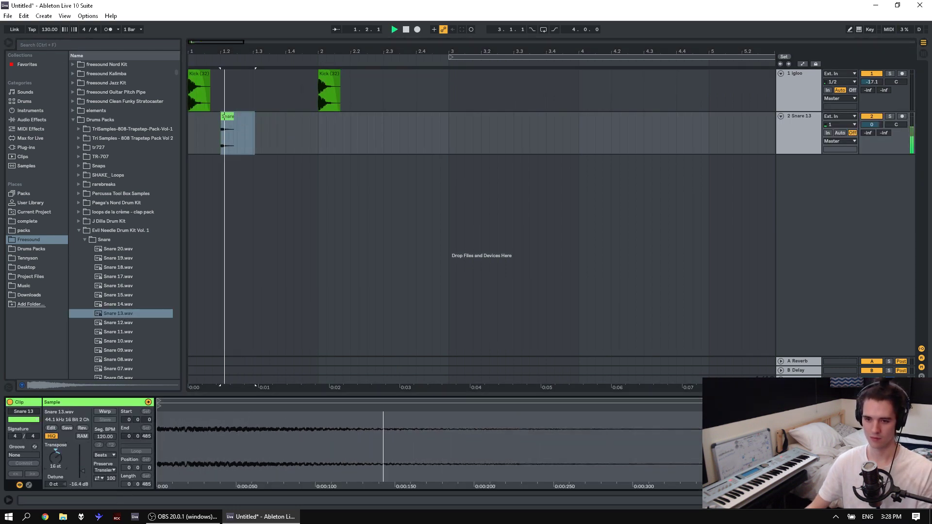
key(space)
key(space)
key(space)
Add a fade-out across the full Snare 13 clip, play it, and bend the fade curve inward for a steeper decay.
drag(223, 51, 246, 134)
click(250, 136)
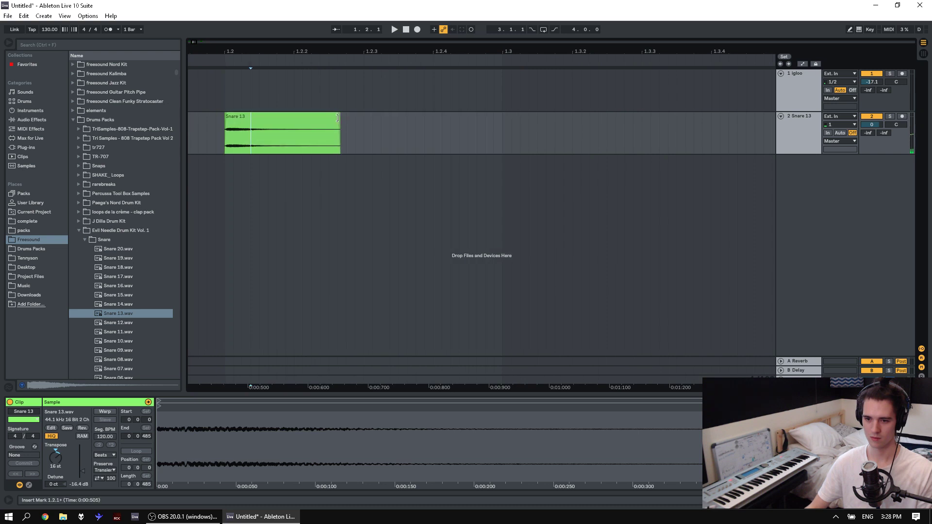
drag(338, 114, 213, 110)
key(space)
key(space)
key(space)
key(space)
key(space)
mouse_move(286, 133)
mouse_down()
mouse_move(268, 156)
mouse_move(240, 161)
mouse_up()
Trim the front edge of the Snare 13 clip and move its sample start to 39 ms.
click(198, 138)
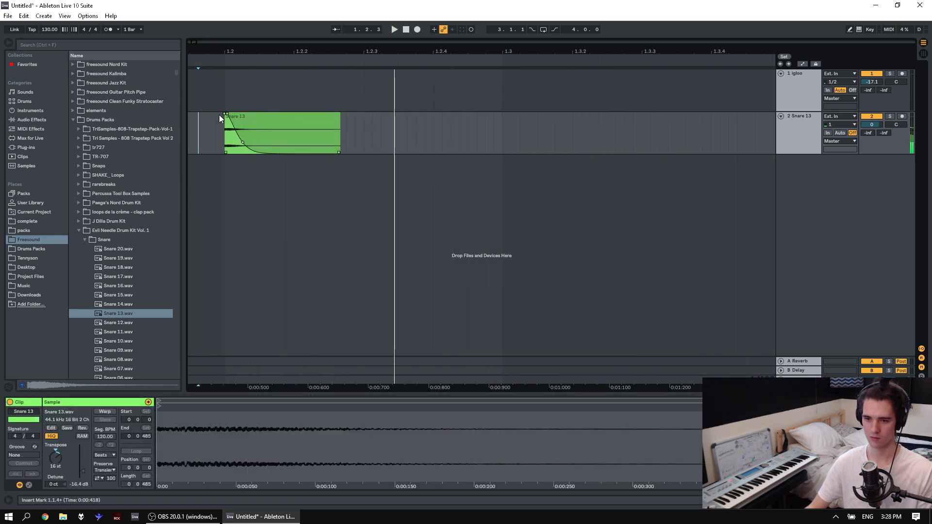
drag(224, 121, 229, 122)
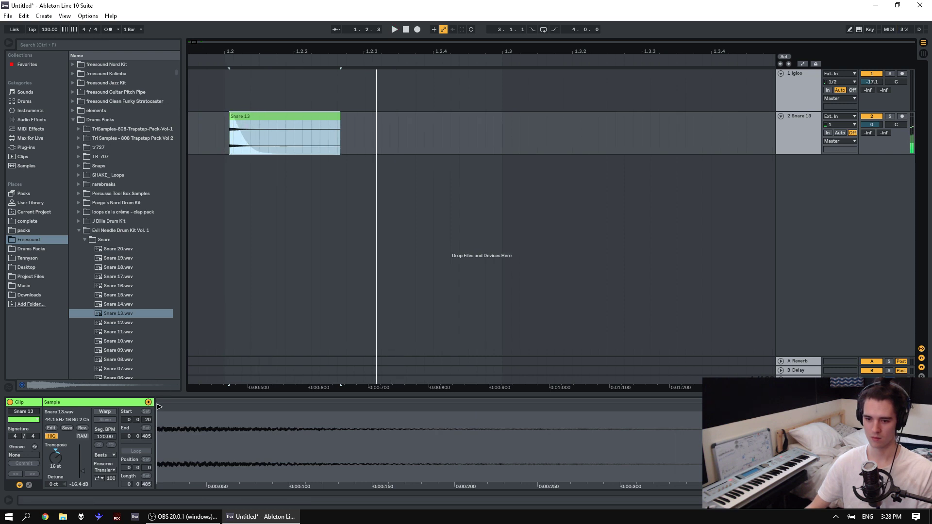
mouse_move(159, 407)
mouse_down()
mouse_move(203, 408)
mouse_move(188, 409)
mouse_up()
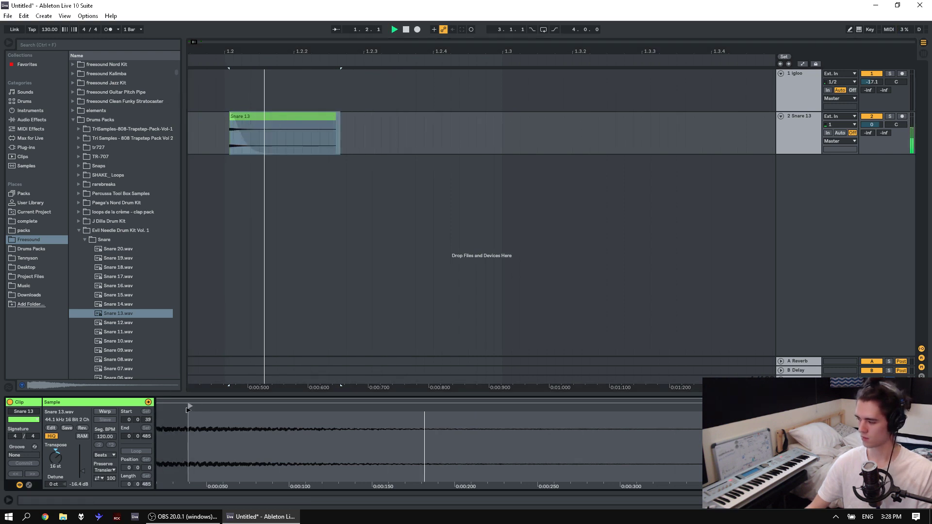
Readjust the bend of the Snare 13 clip's fade-out curve and play the result.
click(250, 144)
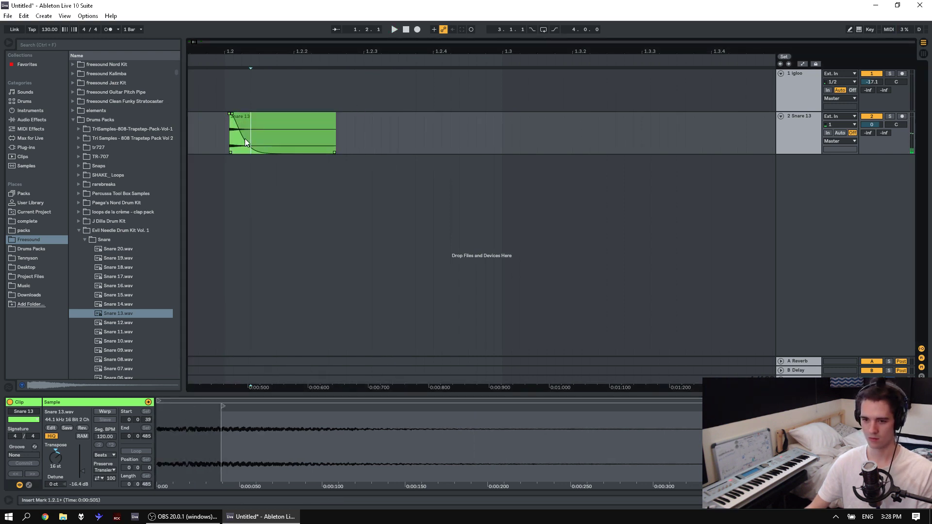
drag(245, 138, 246, 143)
key(space)
click(272, 116)
key(space)
key(space)
key(space)
Delete the tail of the Snare 13 clip so its sample ends at 165 ms, and bend its fade-out steeper.
drag(218, 51, 218, 51)
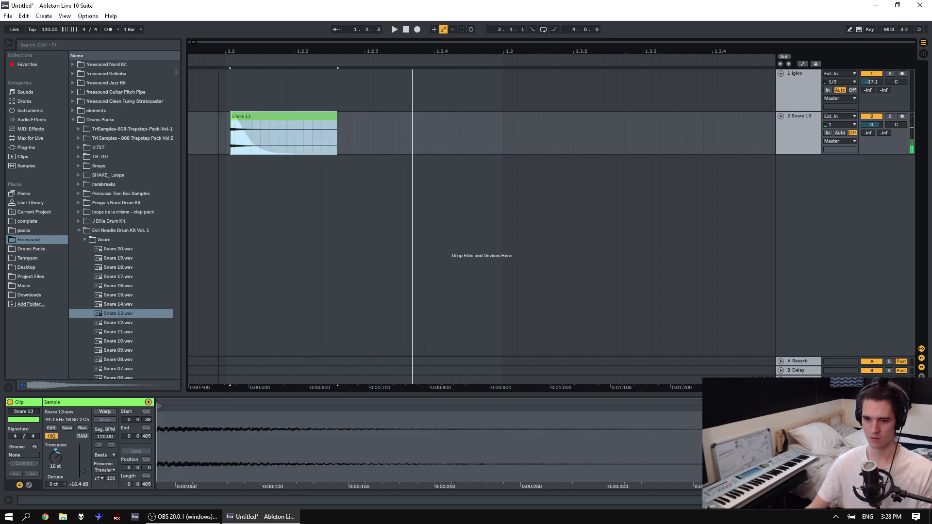
drag(330, 51, 339, 39)
drag(372, 138, 293, 142)
key(Delete)
key(space)
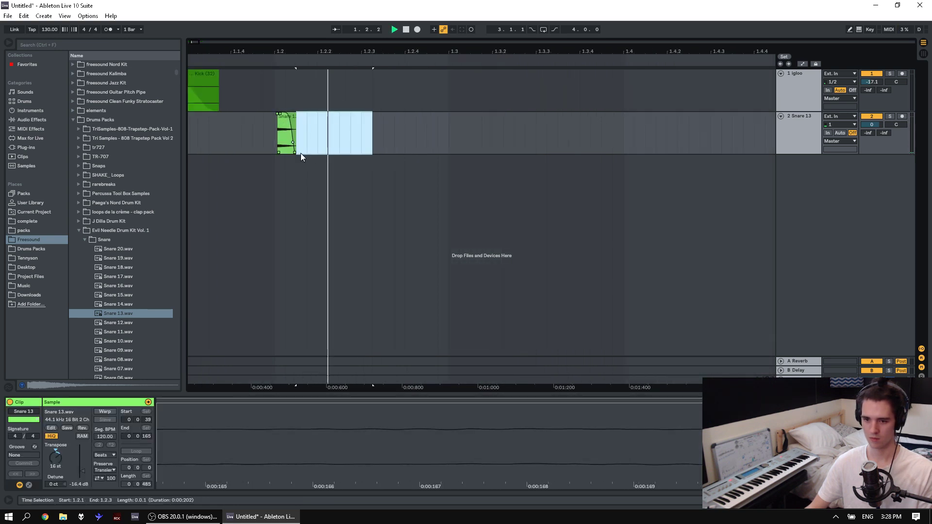
click(264, 141)
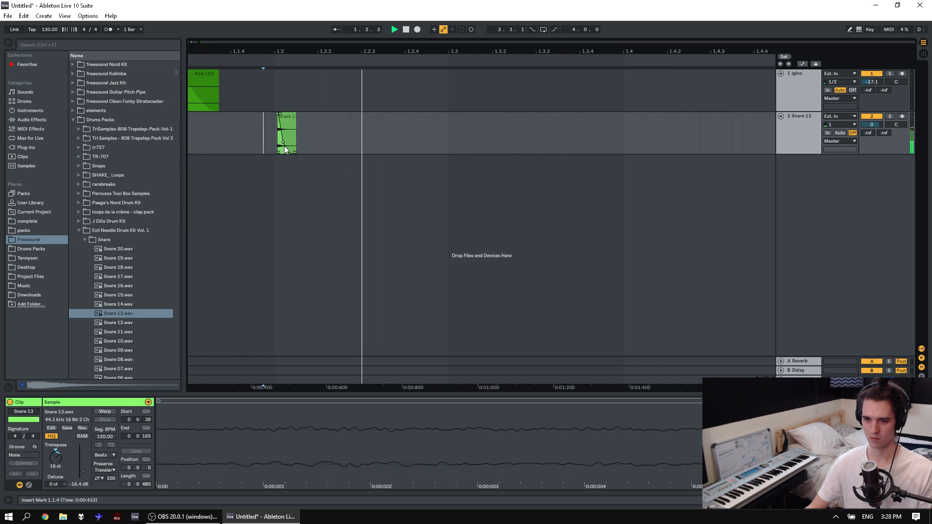
click(273, 144)
Add AIRReverb to the Snare 13 track with 2 % room size, 1.2 s reverb time and a lower high-frequency cut.
click(26, 147)
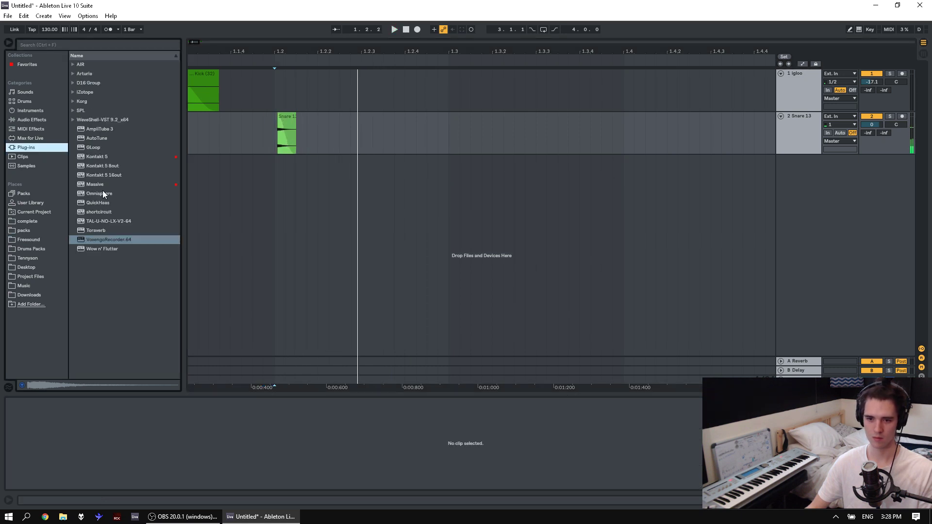
click(80, 64)
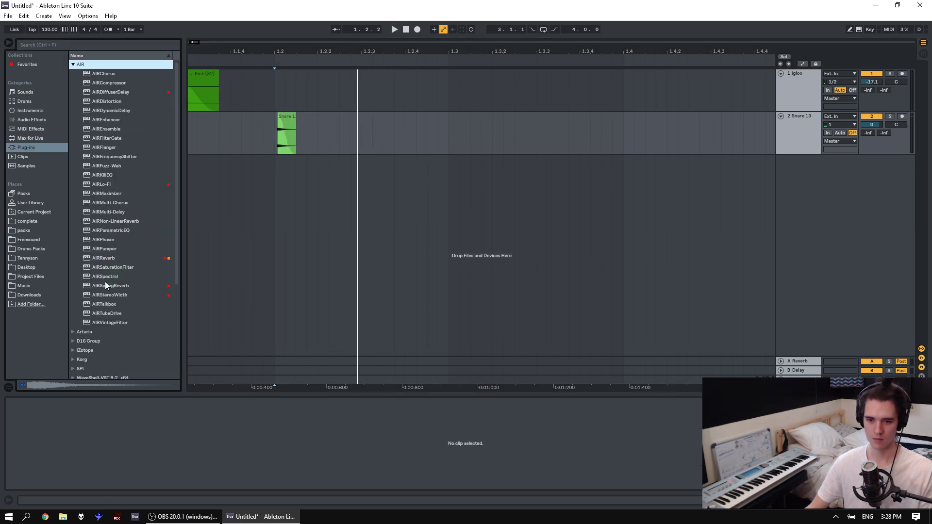
drag(106, 258, 274, 149)
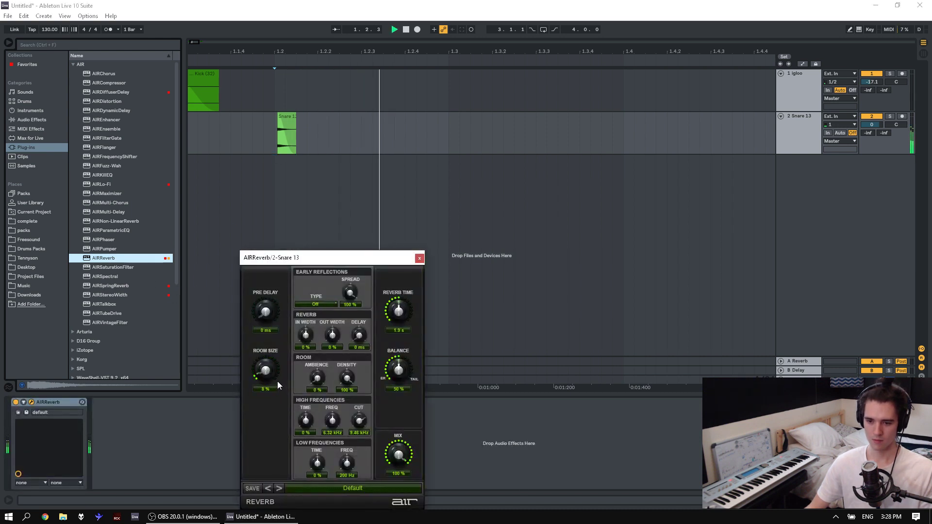
drag(278, 380, 275, 383)
mouse_move(402, 320)
mouse_down()
mouse_move(400, 364)
mouse_move(405, 335)
mouse_up()
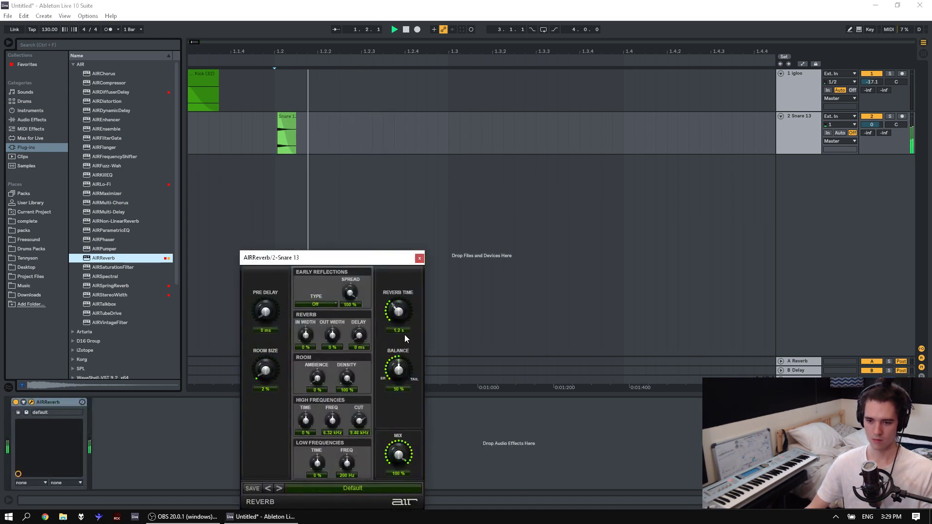
drag(360, 428, 421, 283)
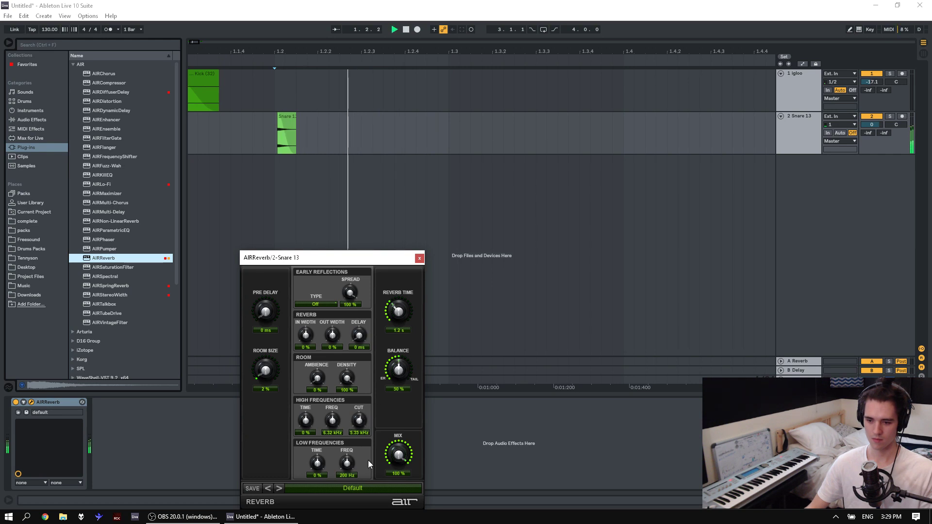
click(419, 258)
Add a Frequency Shifter and an EQ Eight after the reverb on the Snare 13 track.
click(31, 119)
drag(96, 175, 168, 238)
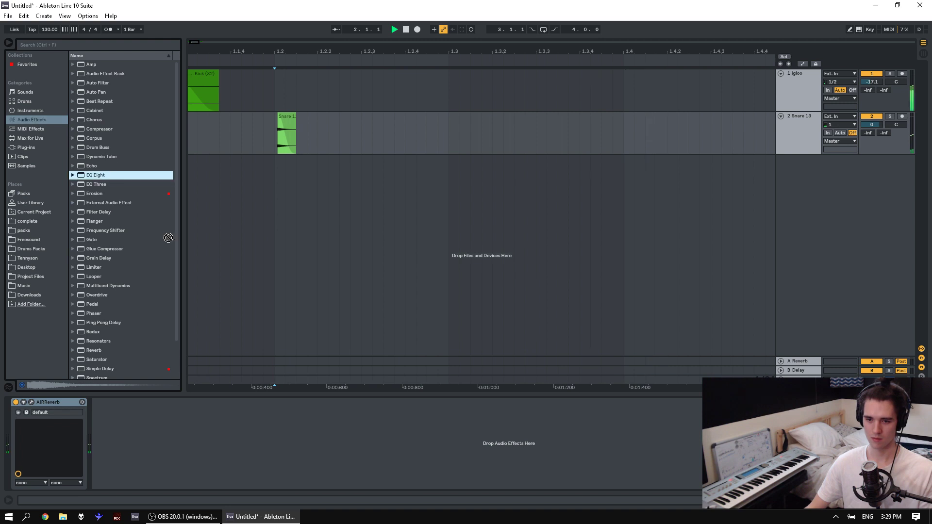
drag(111, 230, 97, 417)
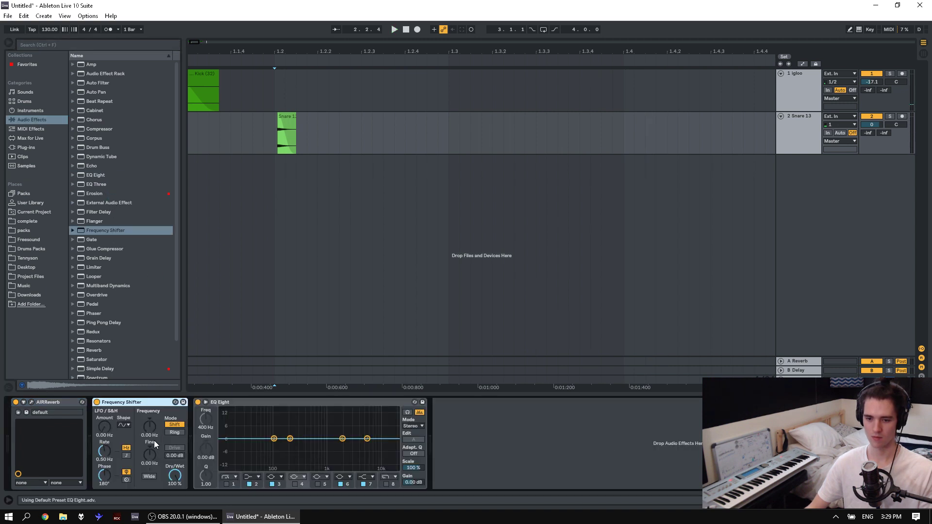
Set the Frequency Shifter's fine shift to -123 Hz and boost two neighbouring EQ Eight bands, placing band 6 at 1.04 kHz.
key(space)
key(space)
key(space)
drag(157, 461, 157, 480)
drag(290, 438, 327, 420)
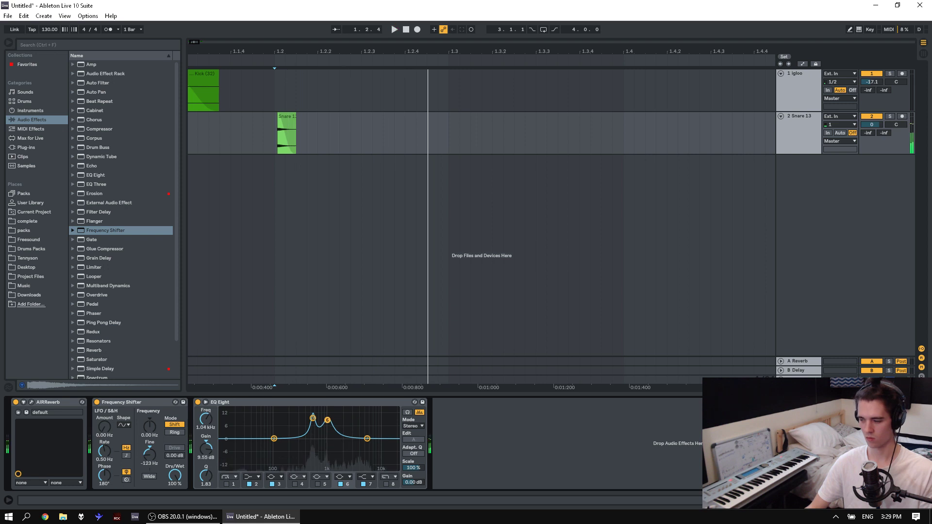
Move the Snare 13 clip earlier on its track, to 1.1.3.
click(285, 142)
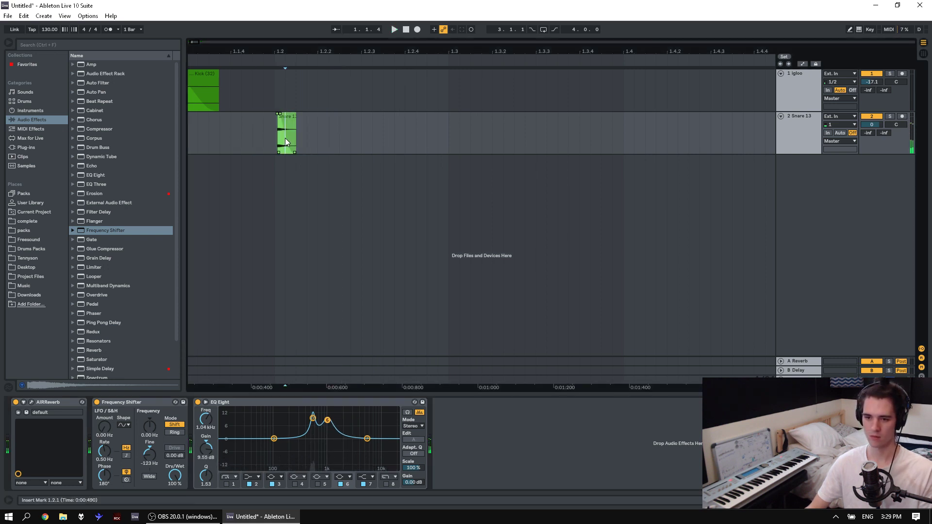
key(Delete)
right_click(805, 128)
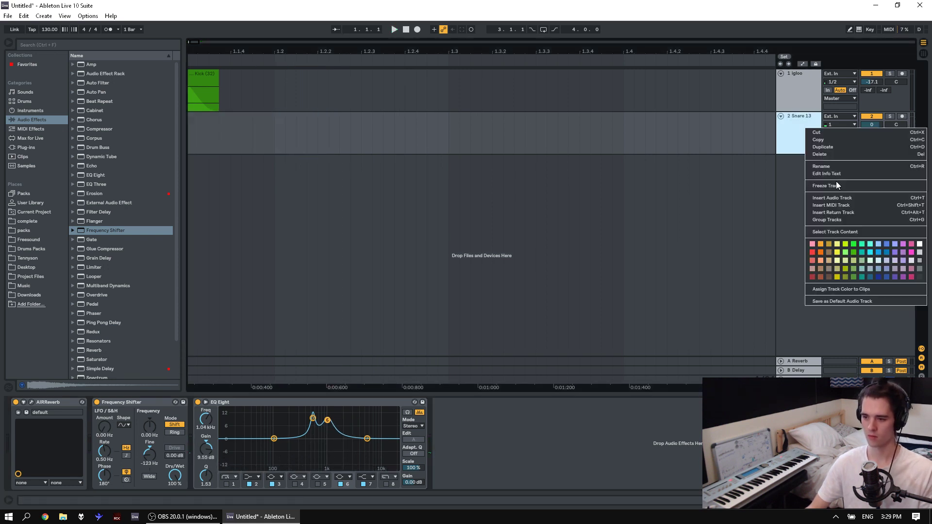
drag(470, 144, 448, 145)
drag(232, 141, 187, 139)
click(796, 128)
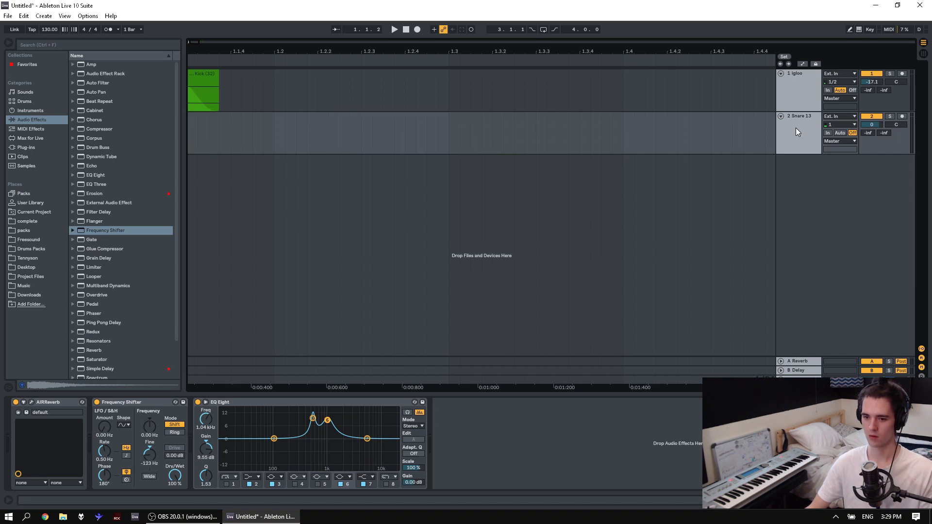
Freeze the Snare 13 track and flatten it to audio.
right_click(807, 118)
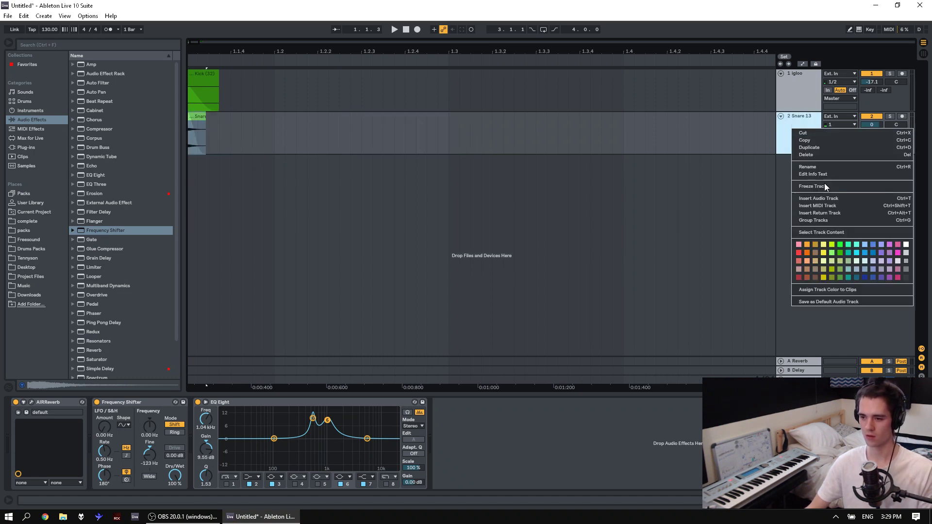
click(823, 183)
click(230, 134)
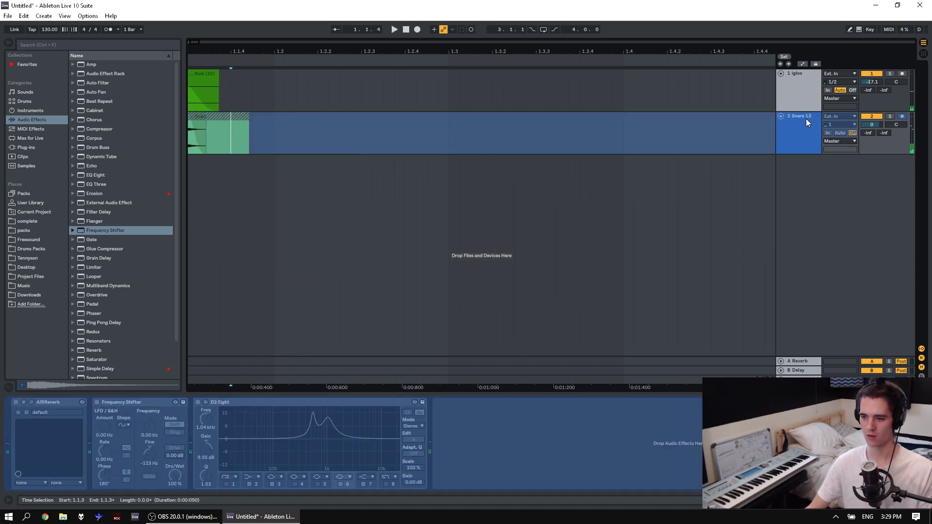
right_click(806, 118)
click(838, 185)
Delete the freeze-tail clip from the flattened Snare 13 track.
click(217, 141)
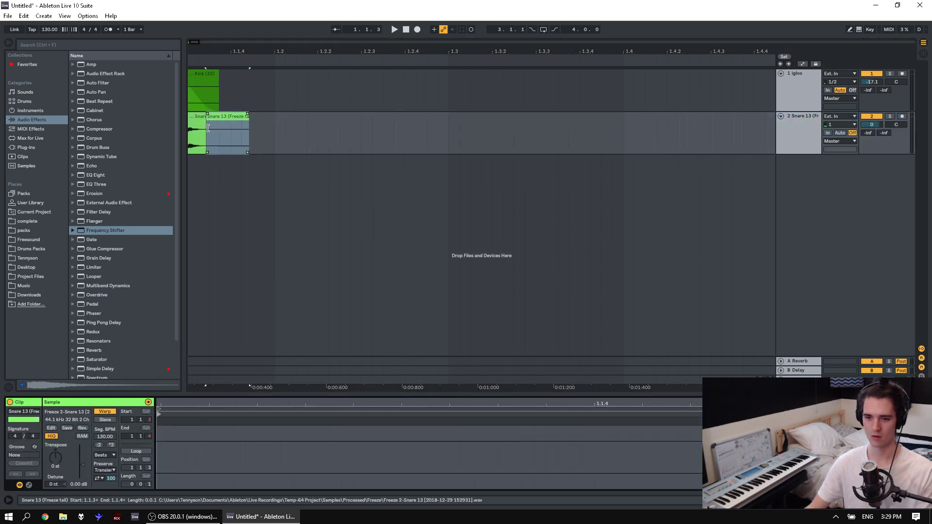
click(217, 116)
key(Delete)
Play the flattened snare clip, set its transposition to -3 semitones and turn off Warp.
click(196, 116)
key(space)
key(space)
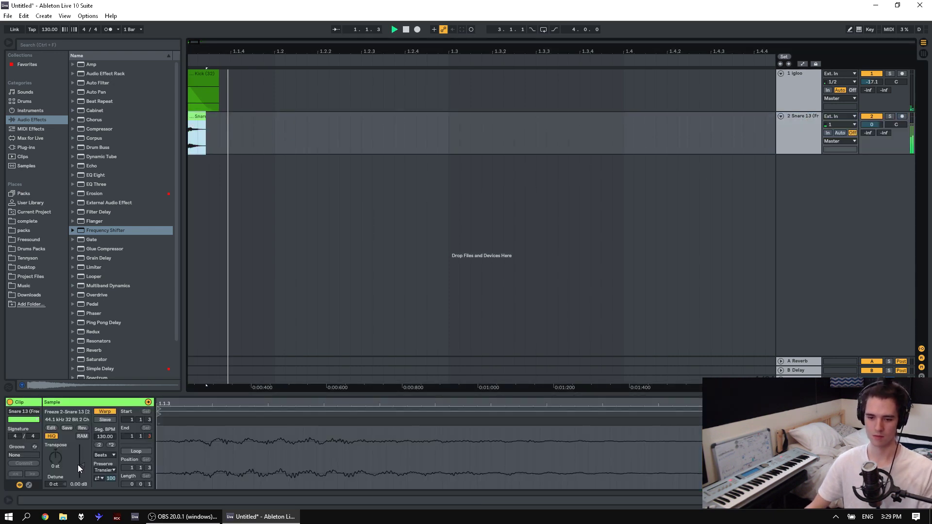
drag(55, 458, 55, 466)
key(space)
key(space)
click(105, 411)
Move the flattened snare clip to 1.2.1 and insert a new audio track below it.
click(197, 120)
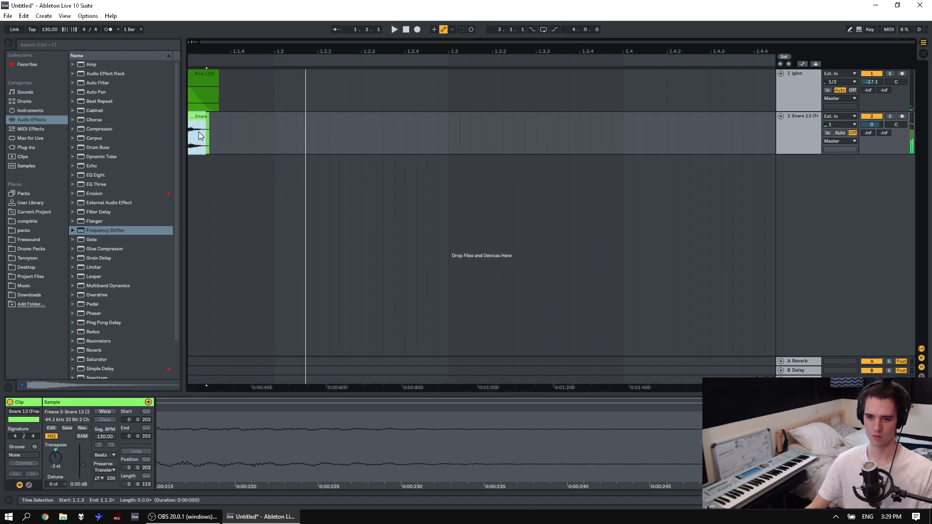
drag(198, 120, 294, 119)
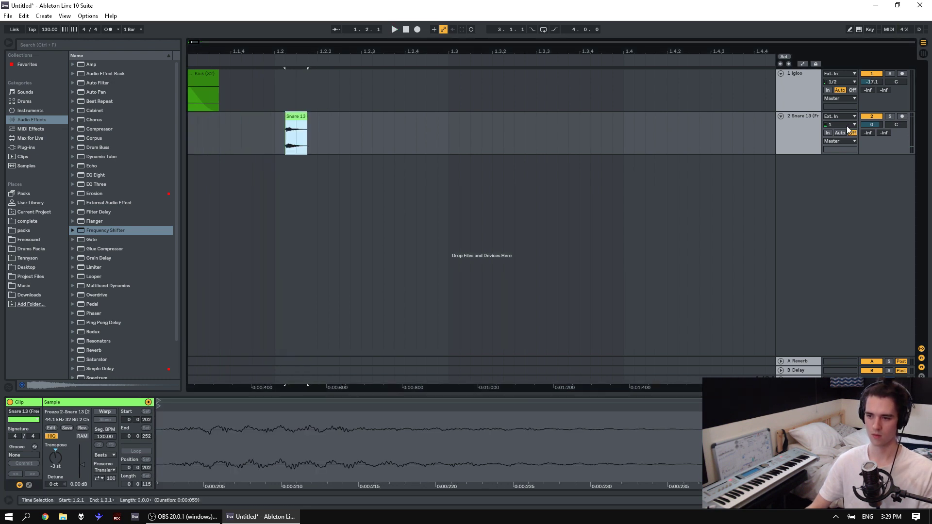
click(809, 129)
key(ctrl+t)
Collapse the Evil Needle kit in the Freesound folder and preview loose samples such as wood hits and bottle gulps.
click(29, 240)
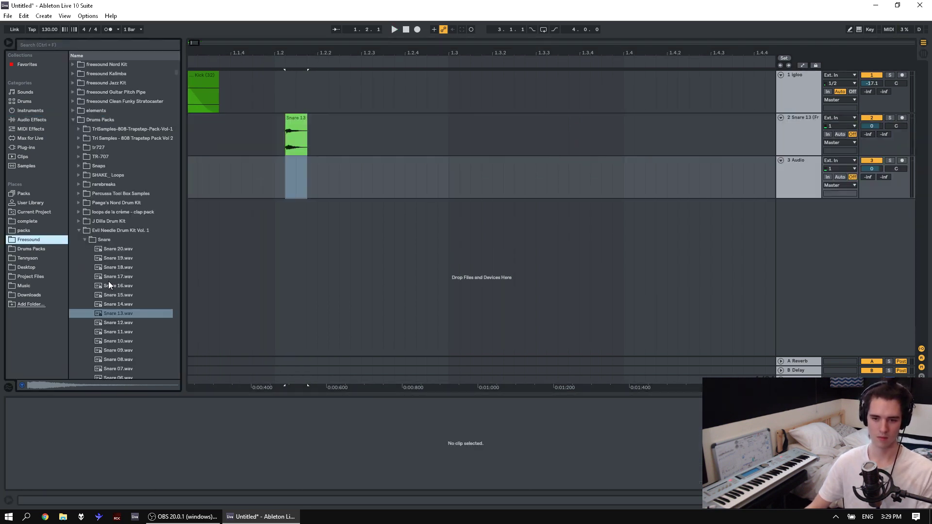
click(79, 176)
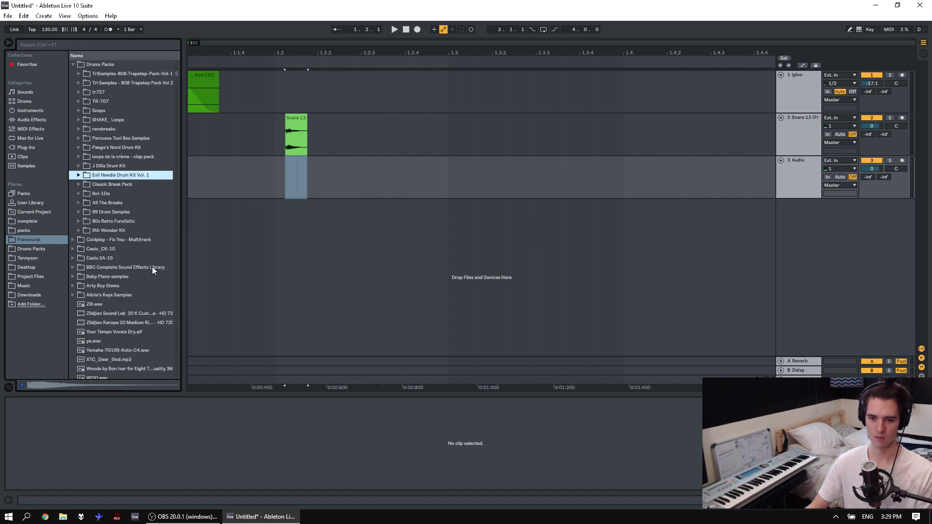
scroll(153, 267, down, 10)
click(115, 309)
click(124, 339)
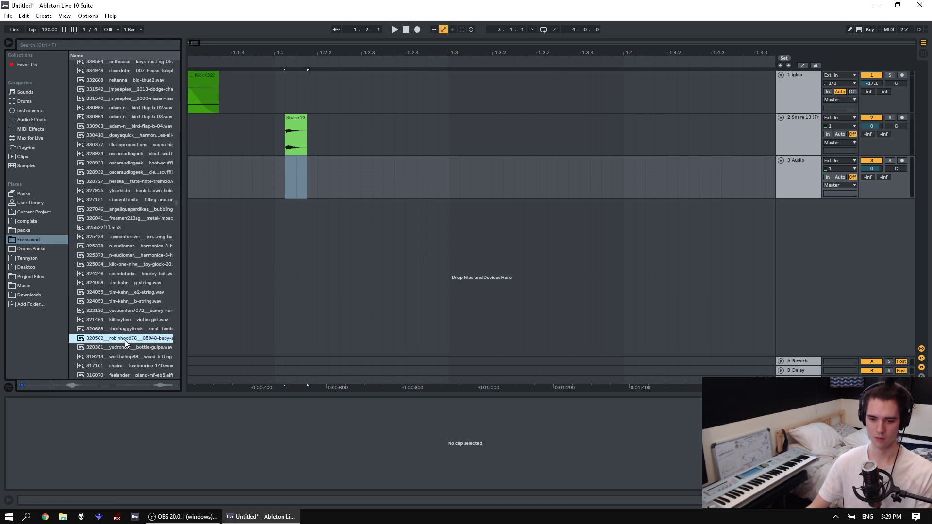
click(126, 348)
click(129, 356)
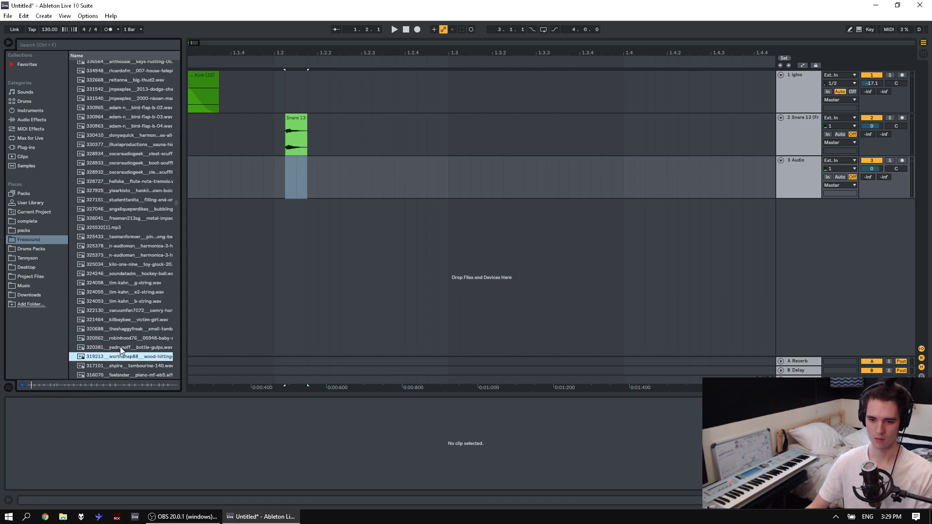
click(113, 264)
click(111, 319)
scroll(112, 346, down, 2)
click(112, 346)
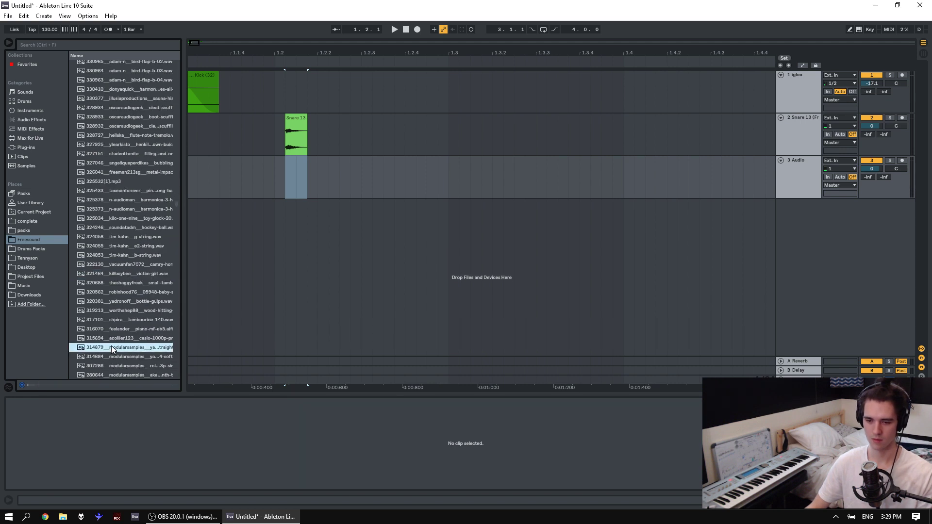
click(107, 366)
scroll(107, 365, down, 3)
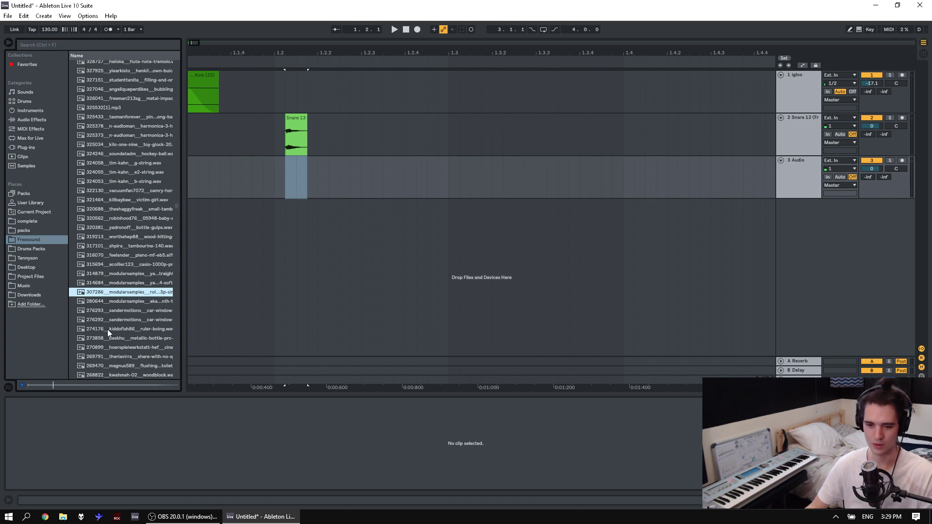
click(106, 347)
scroll(107, 349, down, 2)
Place the share-with-no-spring sample on track 3 at 1.2.2, with track volume -13.6 dB and clip gain -7.25 dB.
drag(114, 307, 313, 179)
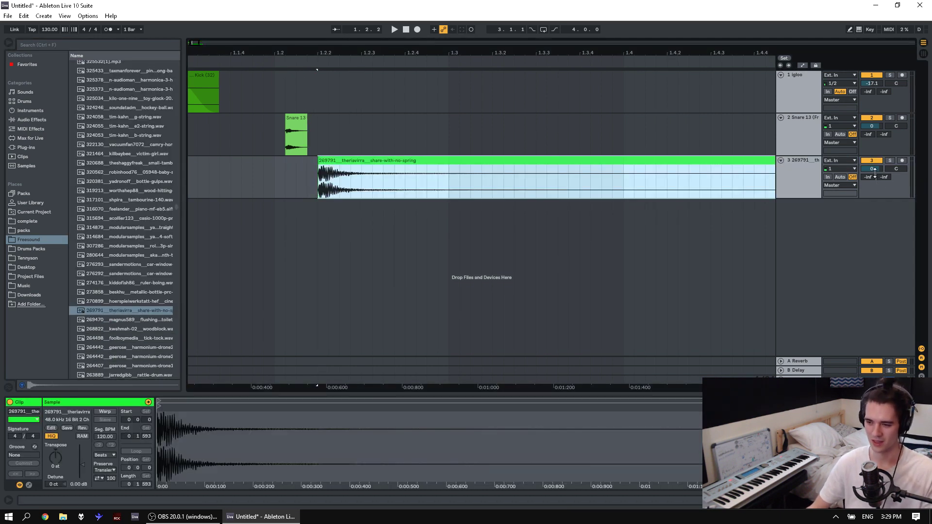
drag(873, 169, 873, 184)
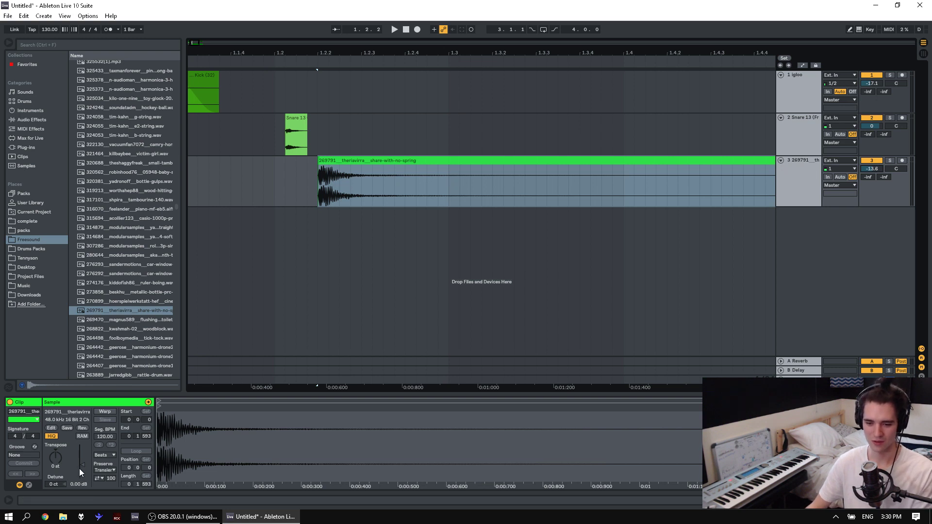
drag(80, 470, 80, 478)
Split the share-with-no-spring clip at 1.3, delete the part after it, and transpose the rest to 14 semitones.
click(456, 192)
click(449, 190)
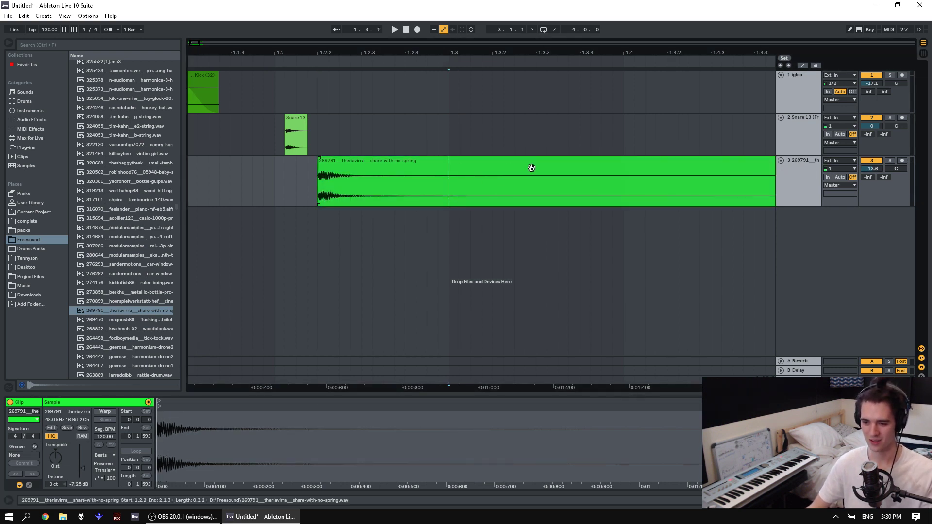
key(ctrl+e)
click(532, 168)
key(Delete)
click(375, 170)
mouse_move(55, 457)
mouse_down()
mouse_move(55, 444)
mouse_move(55, 468)
mouse_up()
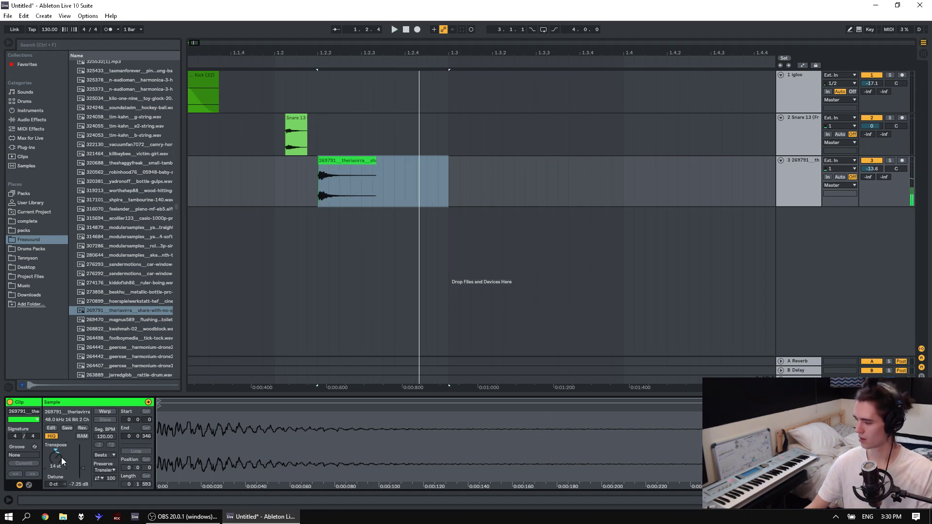
Add a fade-out to the share-with-no-spring clip, align its start with the Snare 13 clip at 1.2.1, and play both.
click(363, 166)
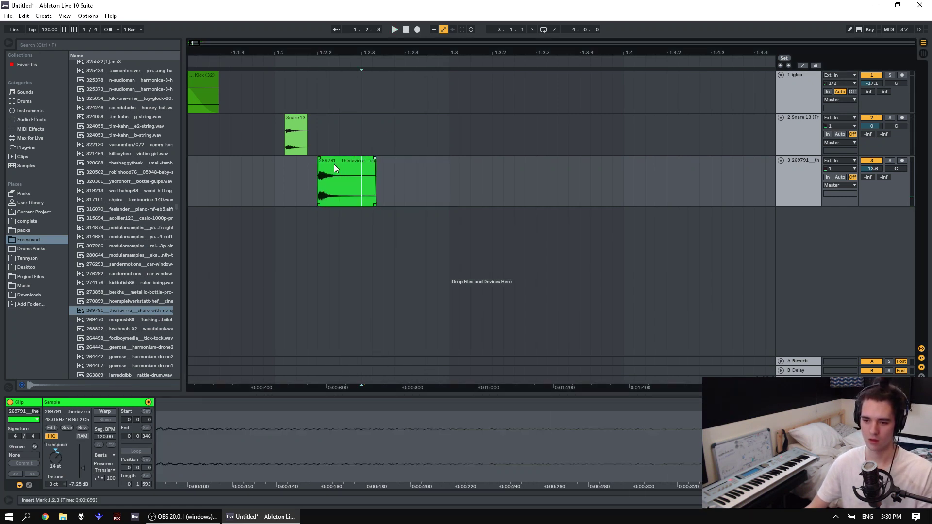
drag(332, 187, 315, 184)
key(space)
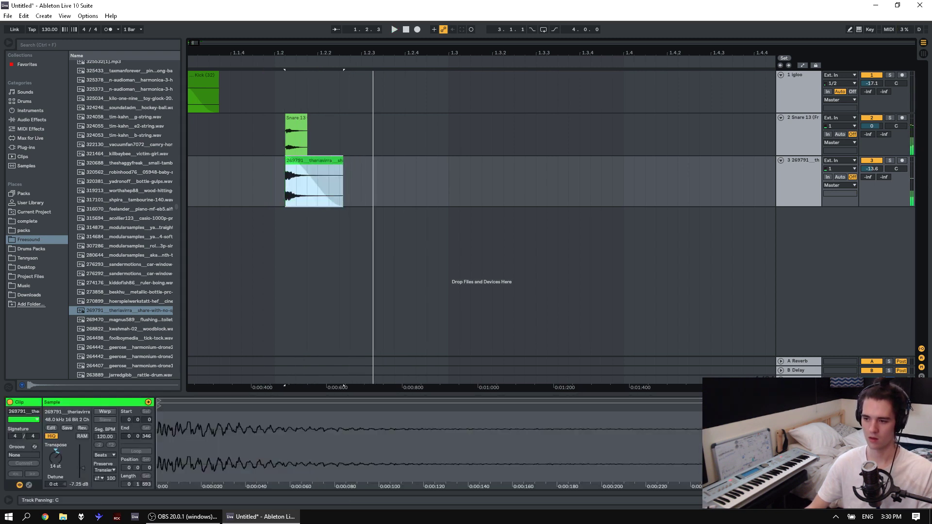
Pan track 3 to 24R and set the share-with-no-spring clip's transposition to 6 semitones.
mouse_move(896, 169)
mouse_down()
mouse_move(896, 154)
mouse_move(896, 170)
mouse_up()
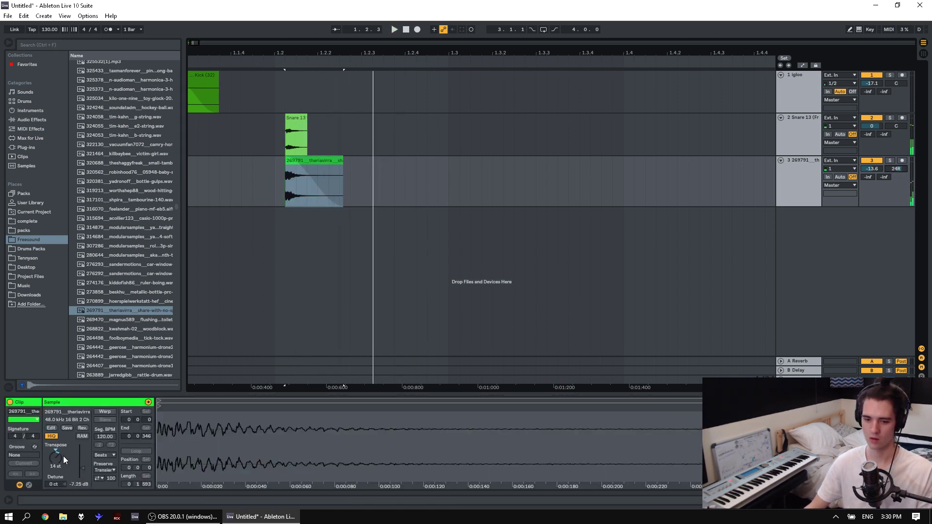
mouse_move(63, 456)
mouse_down()
mouse_move(63, 444)
mouse_move(63, 465)
mouse_up()
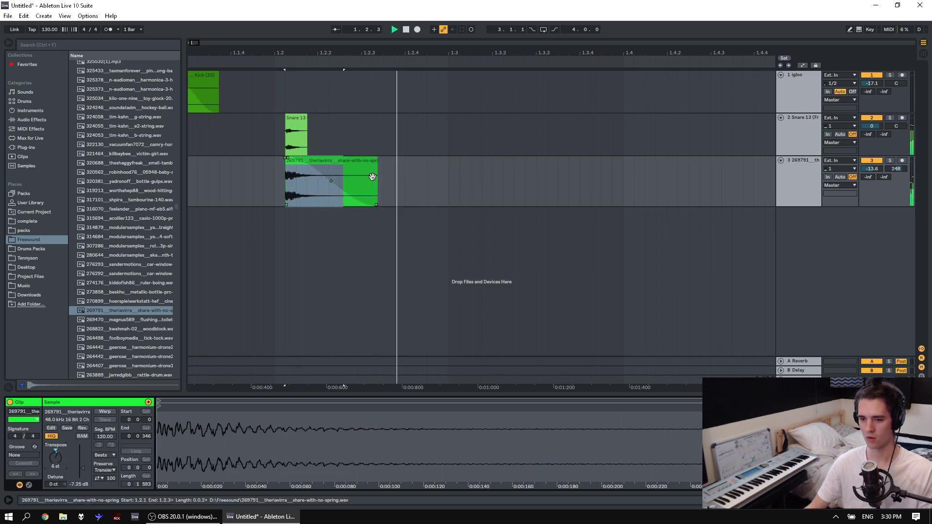
Shorten the share-with-no-spring clip on track 3 to end with the Snare 13 clip, and play it.
click(306, 187)
key(space)
drag(306, 187, 306, 187)
key(space)
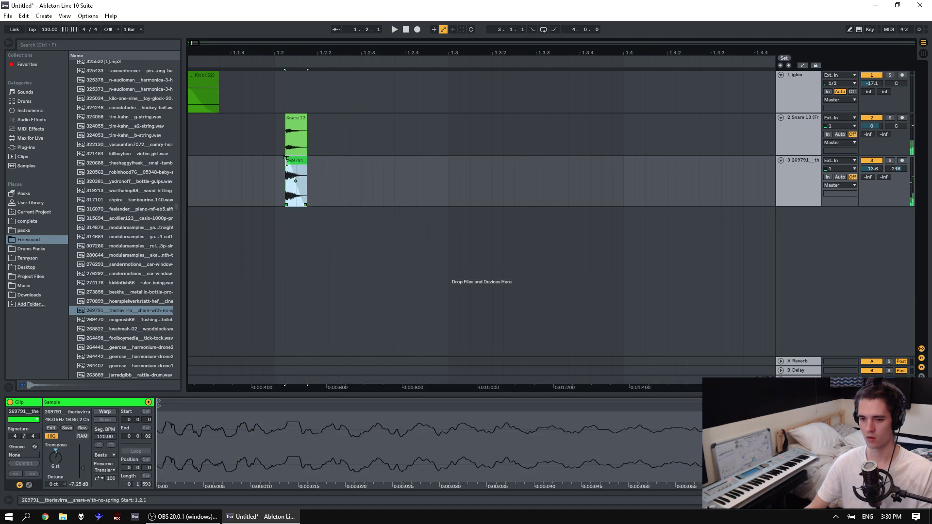
Nudge the share-with-no-spring clip to start just ahead of the Snare 13 clip, auditioning the timing against it.
click(263, 174)
click(296, 162)
click(253, 179)
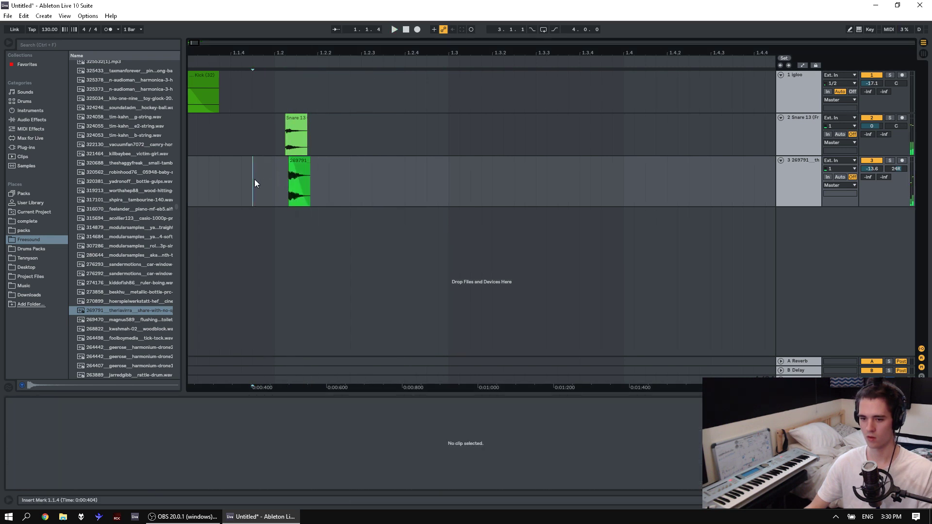
key(space)
key(space)
drag(299, 162, 294, 160)
click(263, 170)
key(space)
key(space)
click(263, 169)
click(285, 163)
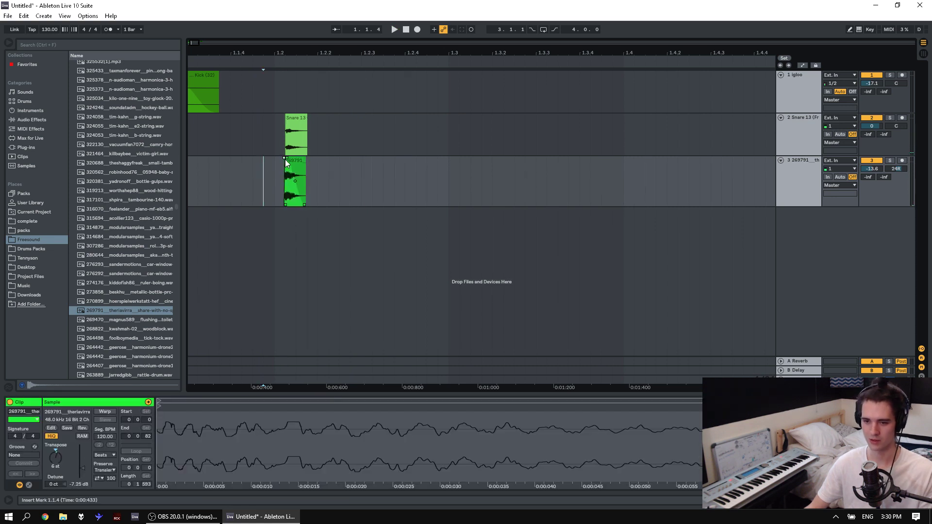
key(space)
key(space)
Add a short fade-in to the share-with-no-spring clip and play the layered snares.
drag(287, 159, 293, 161)
key(space)
key(space)
key(space)
key(space)
key(space)
Set the Snare 13 clip's transposition to -11 semitones.
click(298, 125)
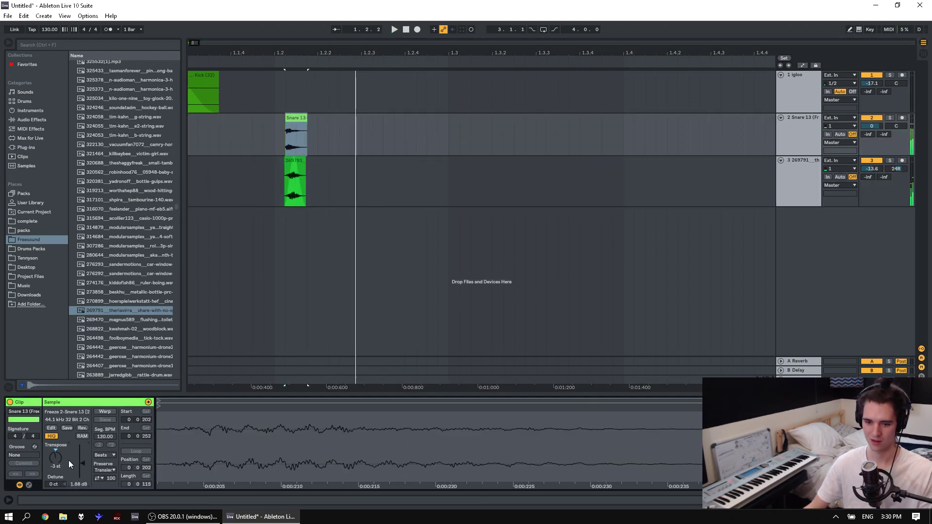
drag(55, 450, 56, 462)
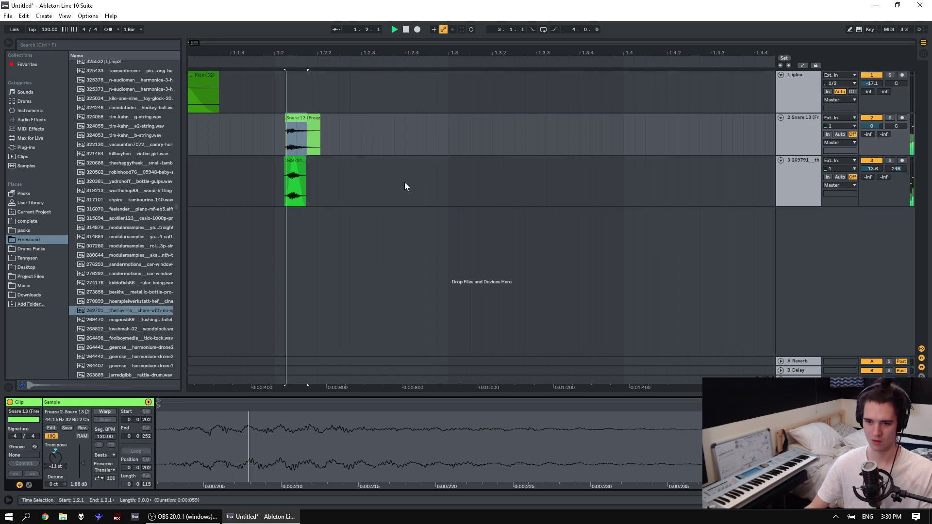
Try a fade-out across the Snare 13 clip, play it, and undo the fade.
click(299, 123)
key(space)
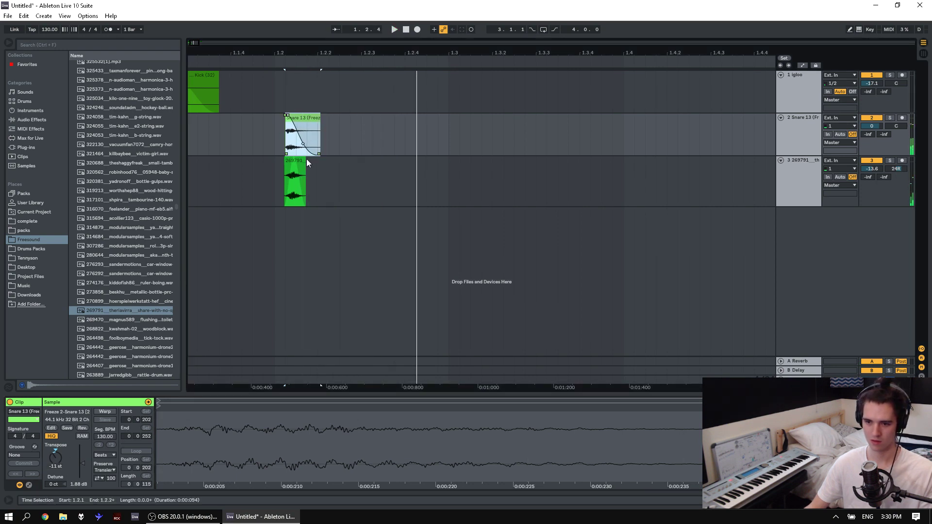
key(ctrl+z)
key(ctrl+z)
key(ctrl+y)
key(ctrl+z)
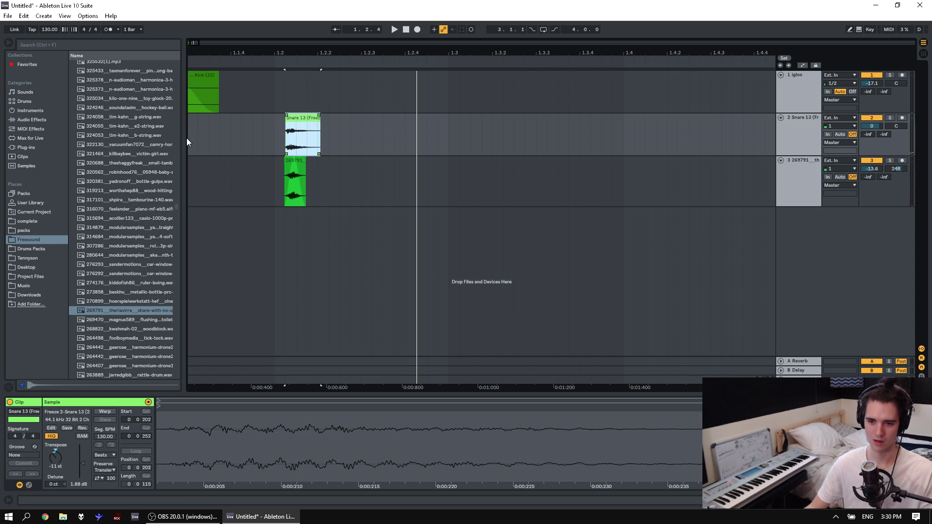
Search the browser for "trap" and open the Snare Drums folder of Tri Samples - 808 Trapstep Pack Vol 2.
click(123, 89)
scroll(133, 91, up, 3)
click(72, 45)
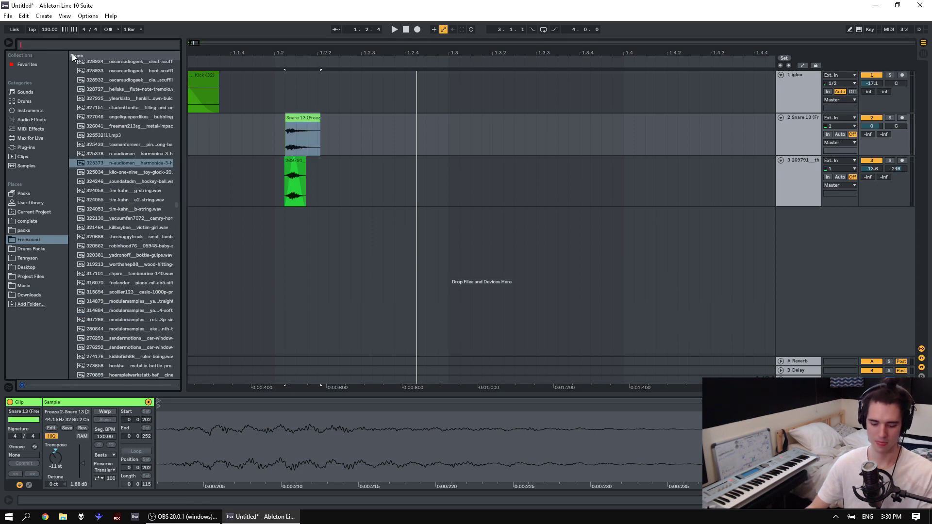
text(trap)
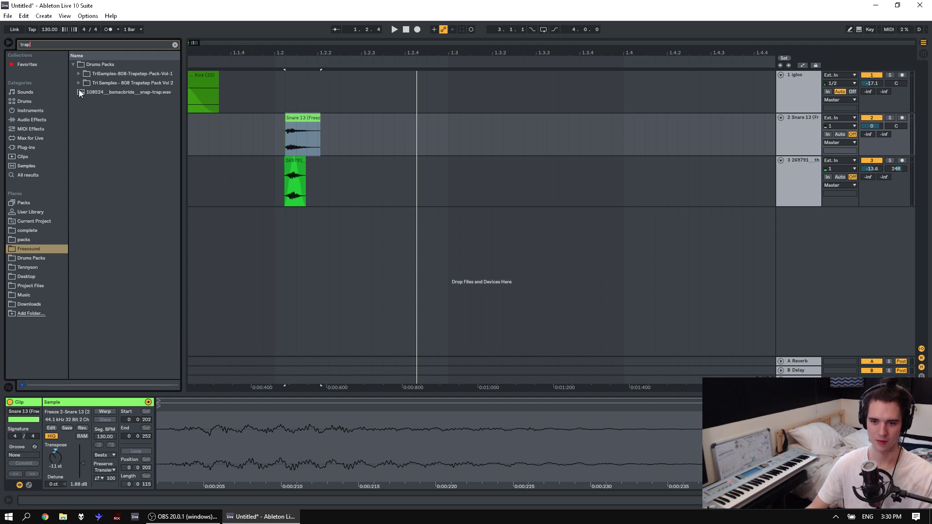
click(78, 83)
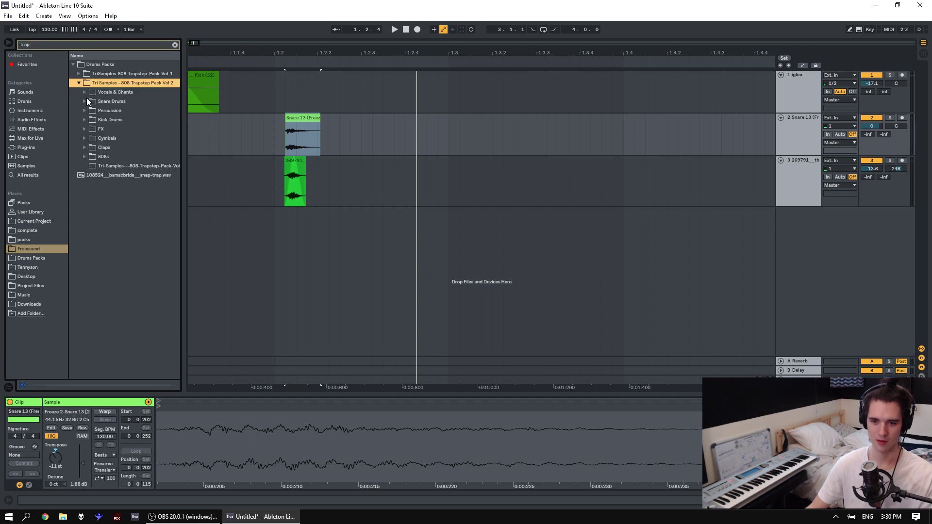
click(85, 100)
Audition snare samples in the Snare Drums folder, from Snare Drum 089 down to around Snare Drum 077.
click(119, 122)
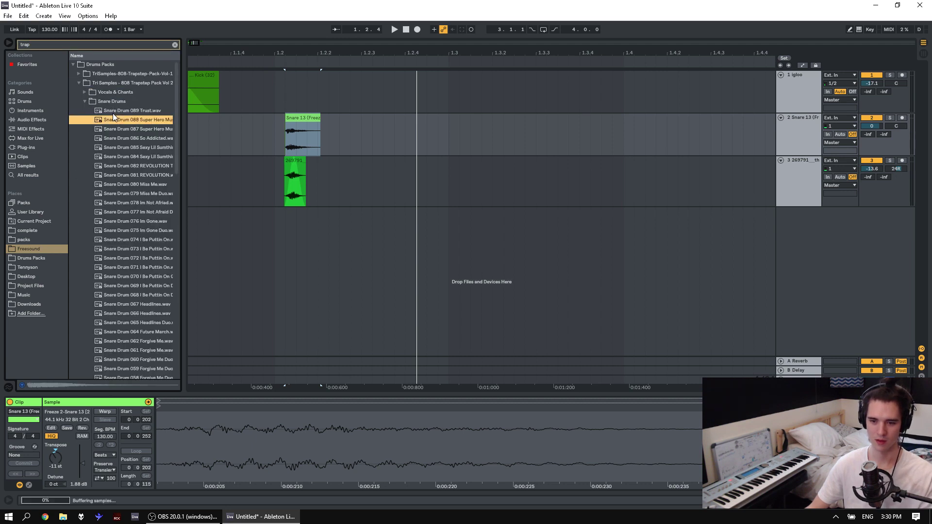
click(122, 112)
click(127, 159)
click(128, 166)
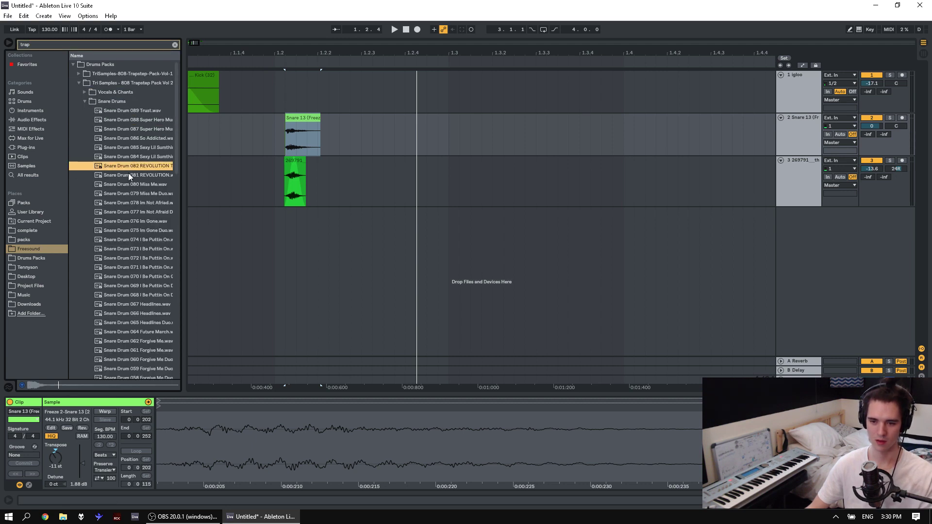
click(128, 173)
click(136, 219)
key(Up)
key(Up)
key(Down)
Place the Snare Drum 077 sample on a new track 4 at 1.2.1 and lower the track volume to -17.4 dB.
drag(136, 217, 290, 216)
drag(875, 222, 875, 262)
key(space)
key(space)
key(space)
key(space)
key(space)
key(space)
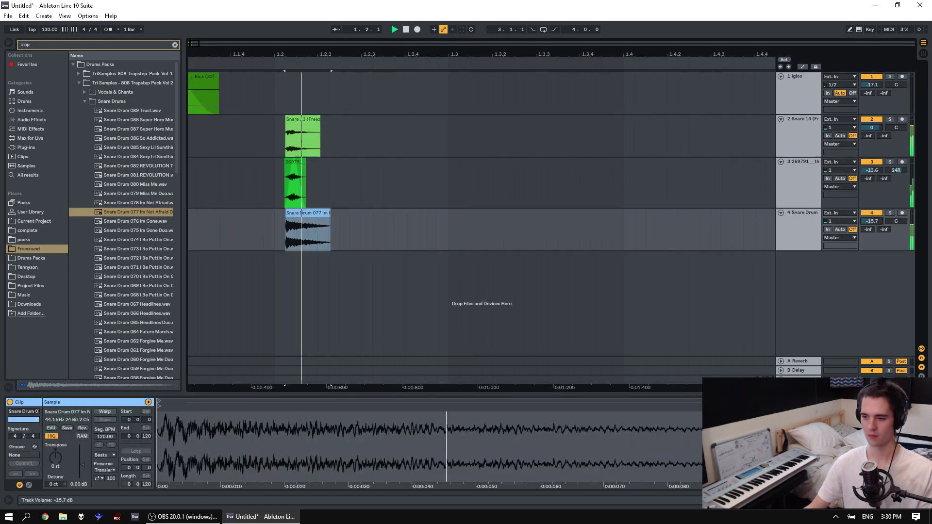
Raise the transpositions of the Snare 13 and share-with-no-spring clips together to -8 and 10 semitones.
click(295, 187)
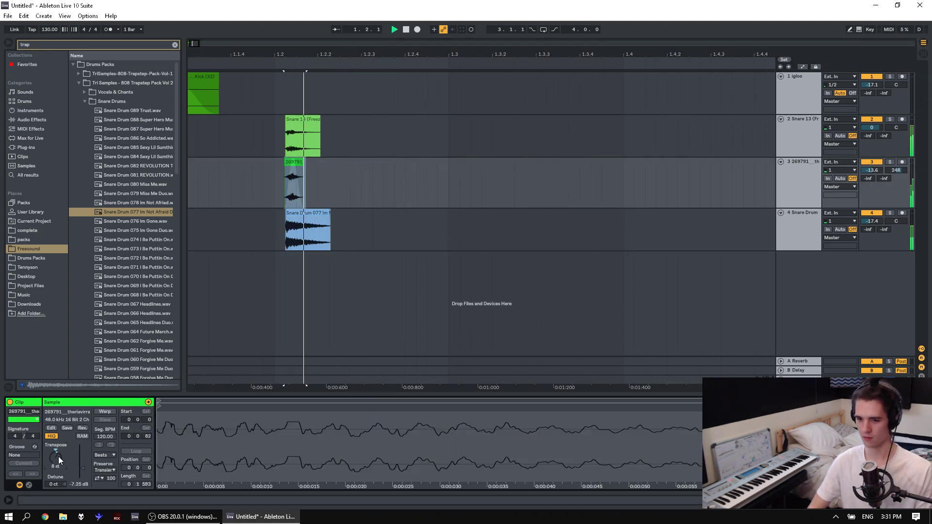
key(space)
key(space)
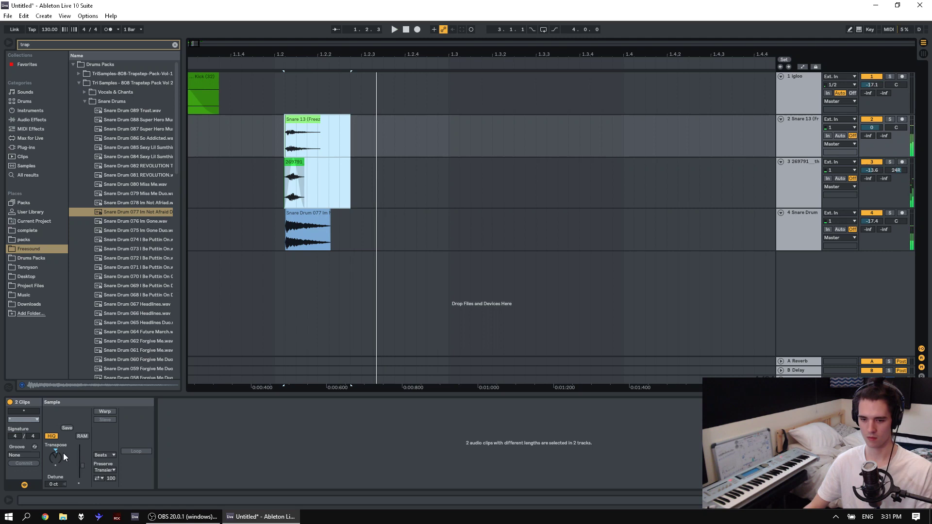
key(space)
drag(63, 456, 63, 446)
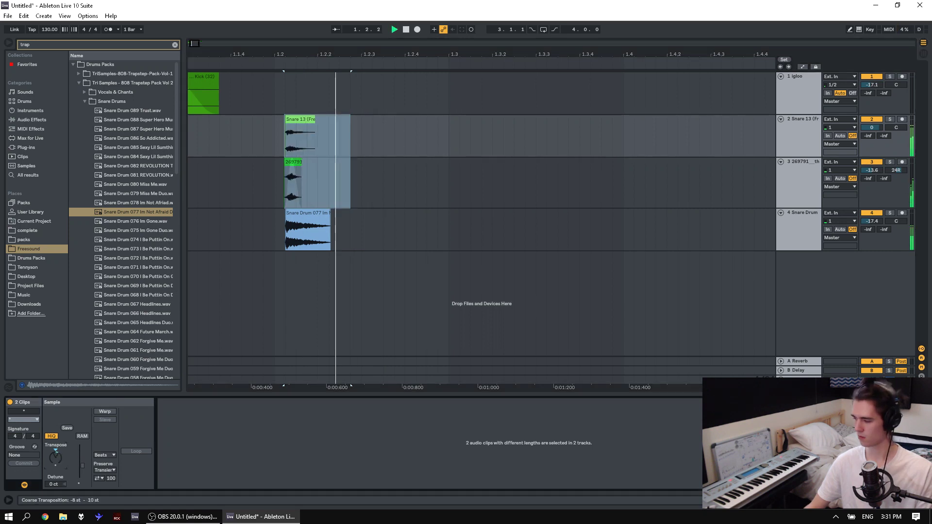
Add a full-length curved fade-out to the Snare Drum 077 clip and play the layers.
click(291, 233)
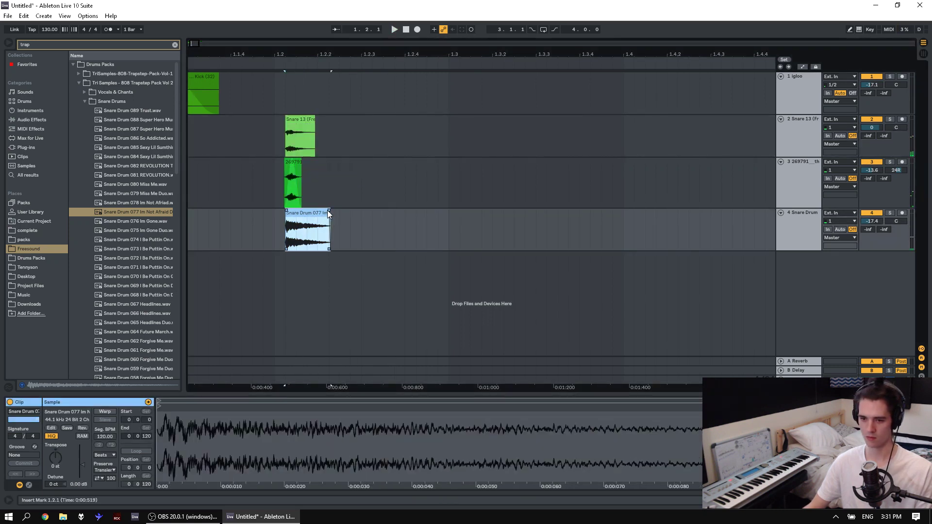
drag(327, 211, 250, 220)
key(space)
drag(309, 229, 313, 279)
key(space)
key(space)
key(space)
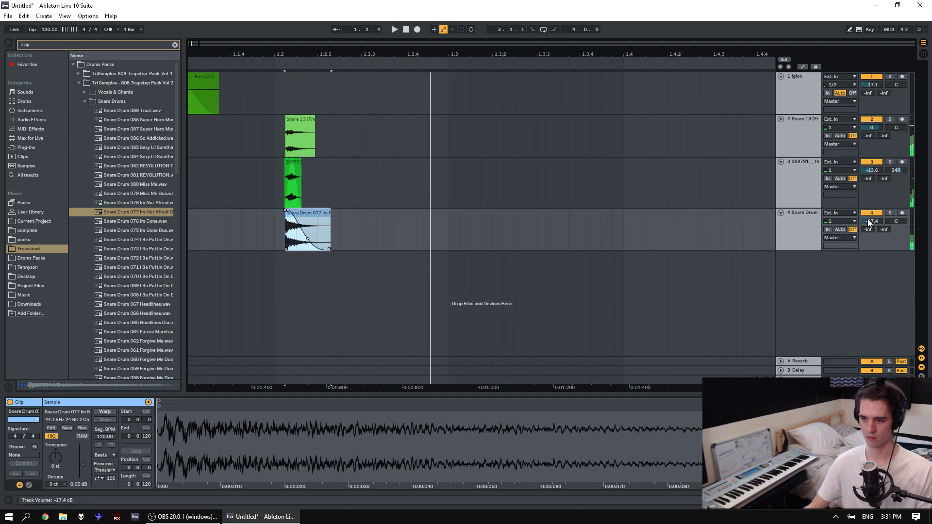
Set track 4's volume to -13.7 dB and play the three snare layers together.
drag(871, 221, 871, 209)
key(space)
key(space)
drag(395, 226, 270, 145)
drag(492, 228, 12, 197)
key(space)
drag(262, 60, 348, 51)
key(space)
key(space)
Delete the leftover material on tracks 1 and 2, and play the kick with the snare layers from 1.1.1.
drag(272, 138, 197, 139)
key(space)
key(Delete)
click(760, 78)
key(Delete)
drag(548, 135, 138, 130)
key(space)
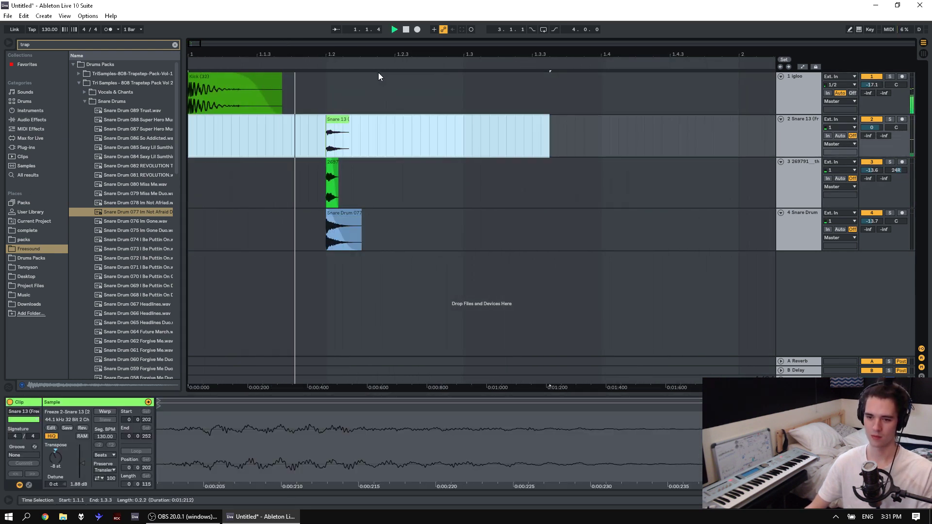
key(space)
Group the three snare tracks and set the group volume to -3.1 dB.
drag(465, 223, 188, 141)
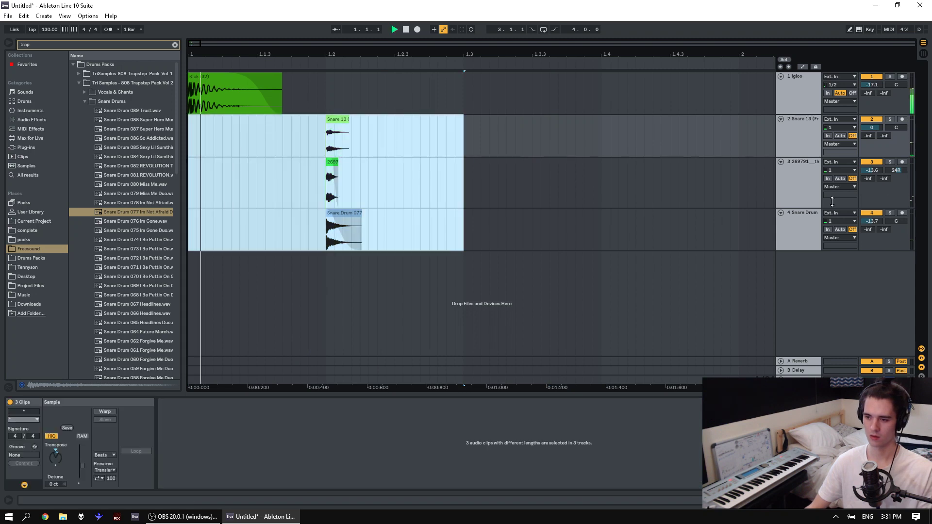
click(807, 136)
key(space)
shift+click(803, 219)
key(ctrl+g)
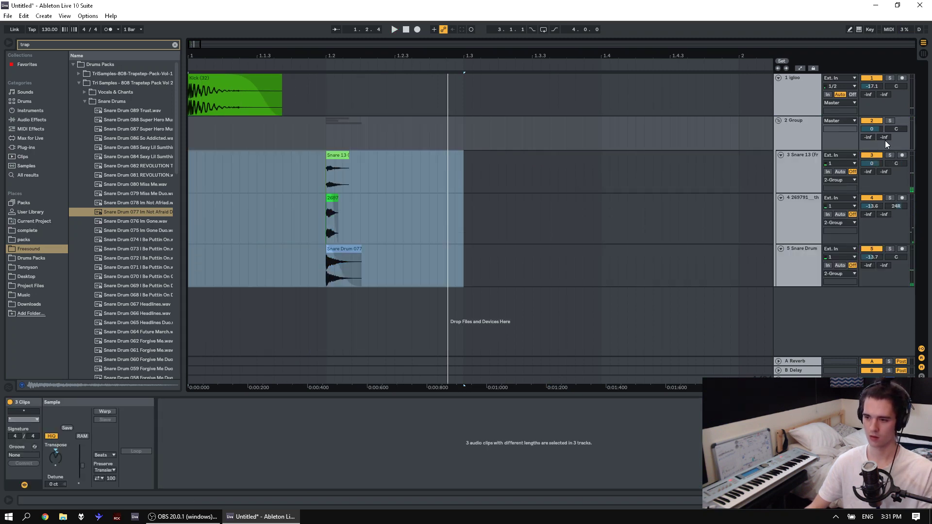
key(minus)
key(minus)
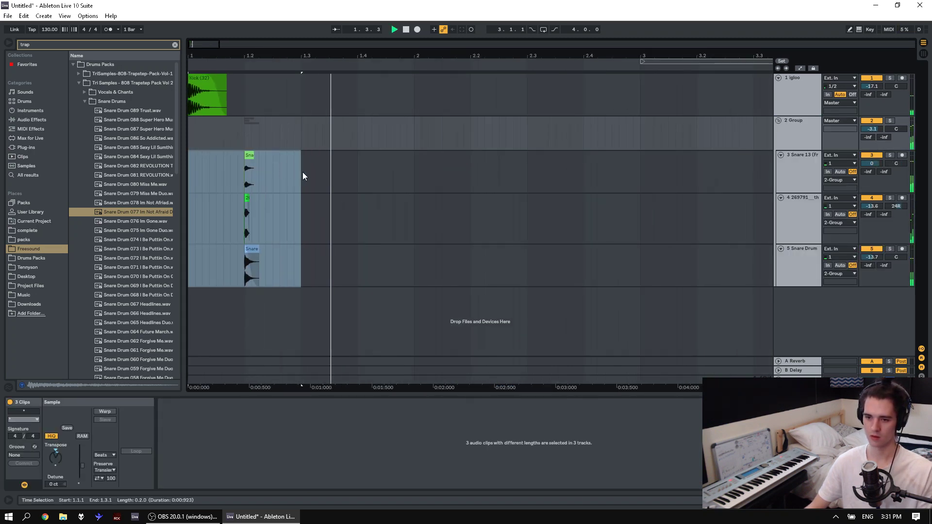
Duplicate the layered snare clips at 1.2 to 1.4, 2.2 and 2.4, filling two bars.
key(space)
key(ctrl+d)
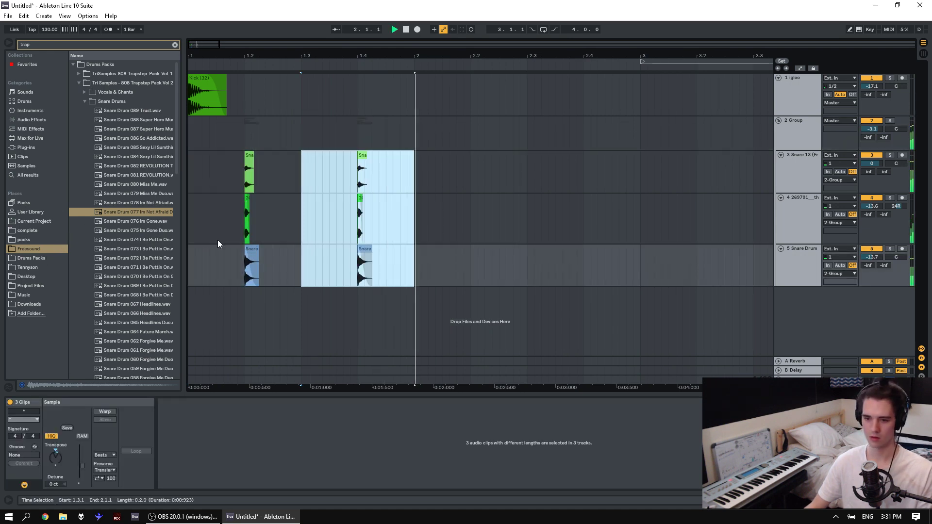
shift+click(189, 249)
key(space)
drag(413, 268, 127, 176)
key(ctrl+d)
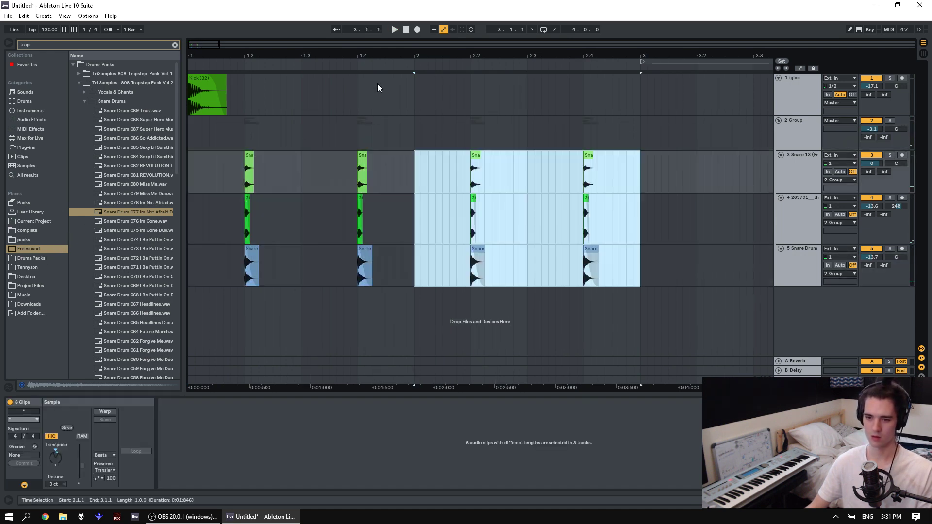
Copy the kick clip to 2.1.1, loop the two bars from 1.1.1 to 3.1.1, and play them.
drag(252, 101, 119, 98)
click(457, 99)
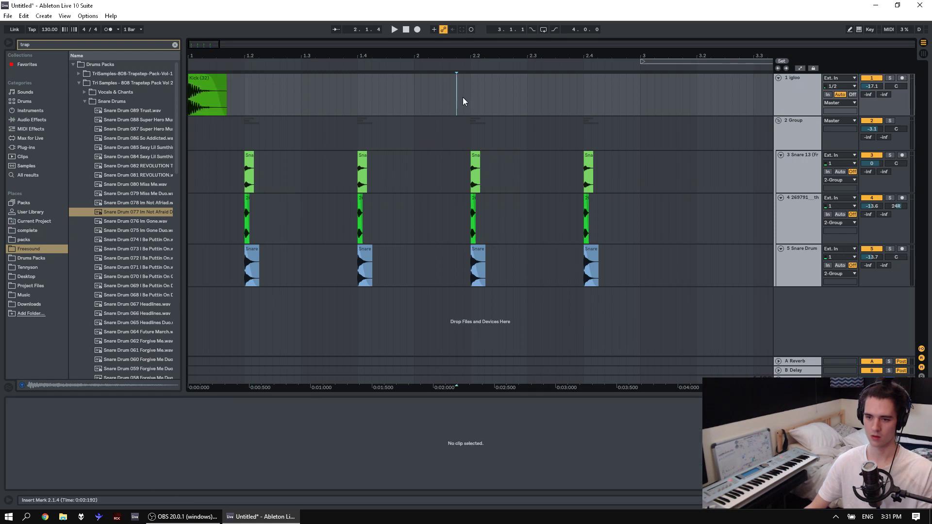
key(ctrl+v)
drag(639, 103, 189, 103)
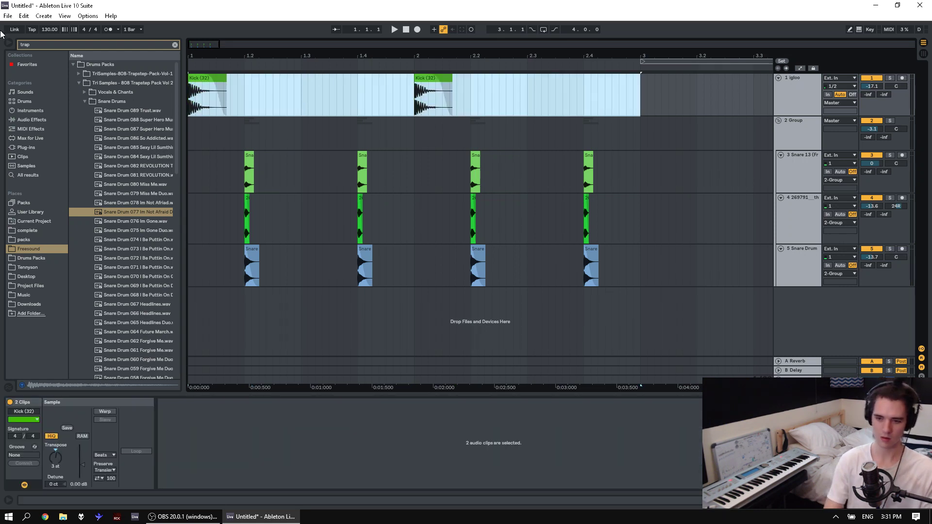
key(ctrl+l)
key(space)
Browse the pack's remaining Snare Drums samples and audition the tom drums in its Percussion folder.
scroll(121, 160, down, 10)
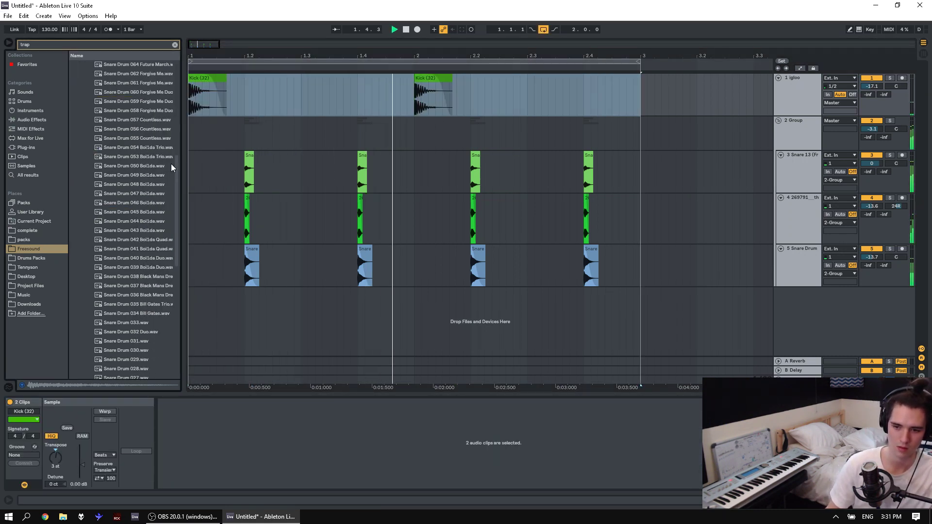
scroll(155, 243, down, 11)
click(133, 311)
scroll(131, 311, down, 1)
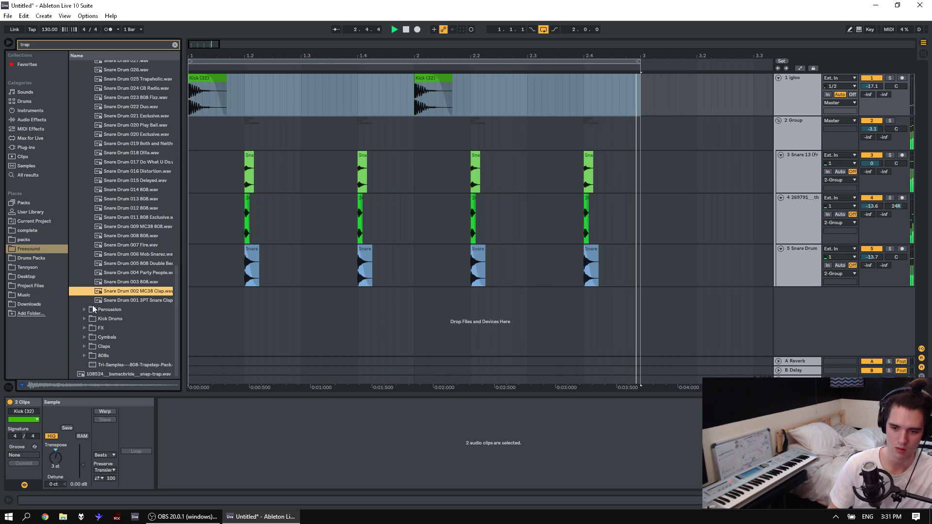
click(99, 310)
click(118, 307)
key(space)
key(Up)
key(Up)
key(Up)
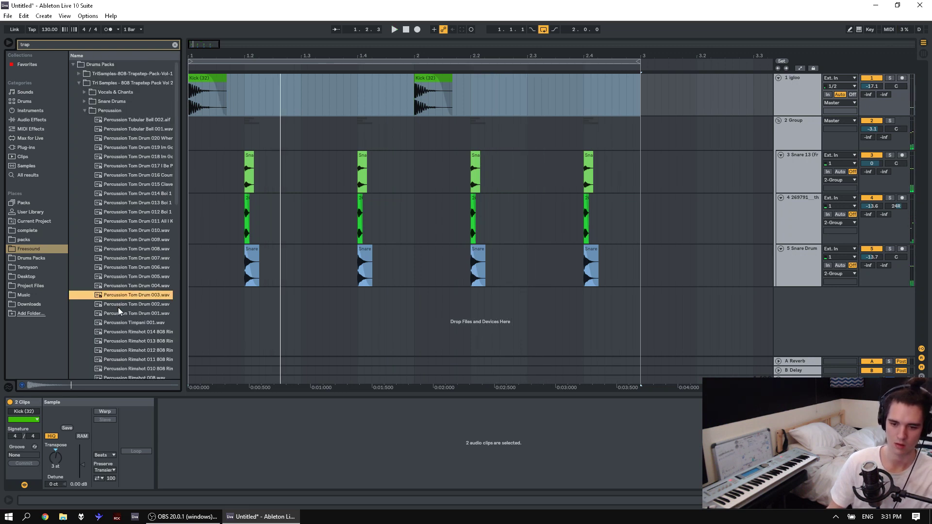
key(Up)
key(Up)
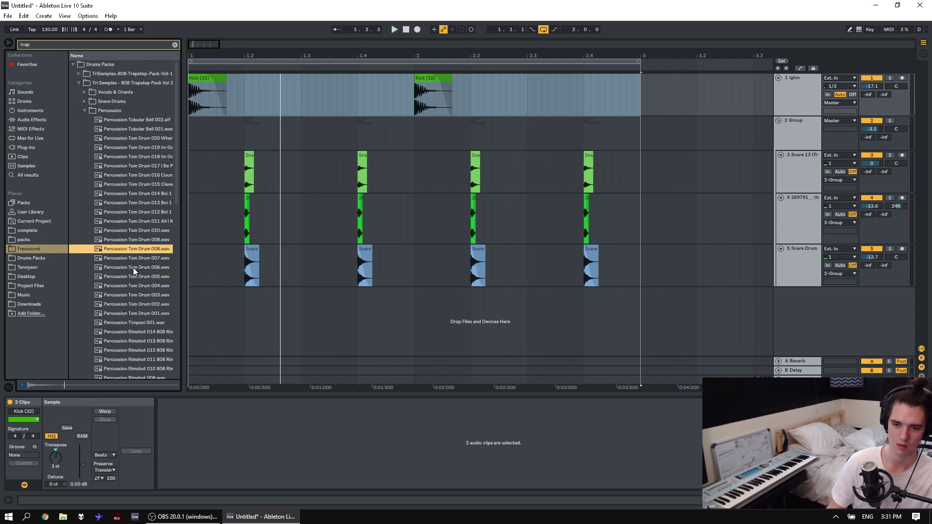
Place Percussion Tom Drum 007 on a new track 6, cut off its beginning to start at 1.1.2, and play it.
drag(127, 262, 226, 314)
click(224, 323)
key(ctrl+e)
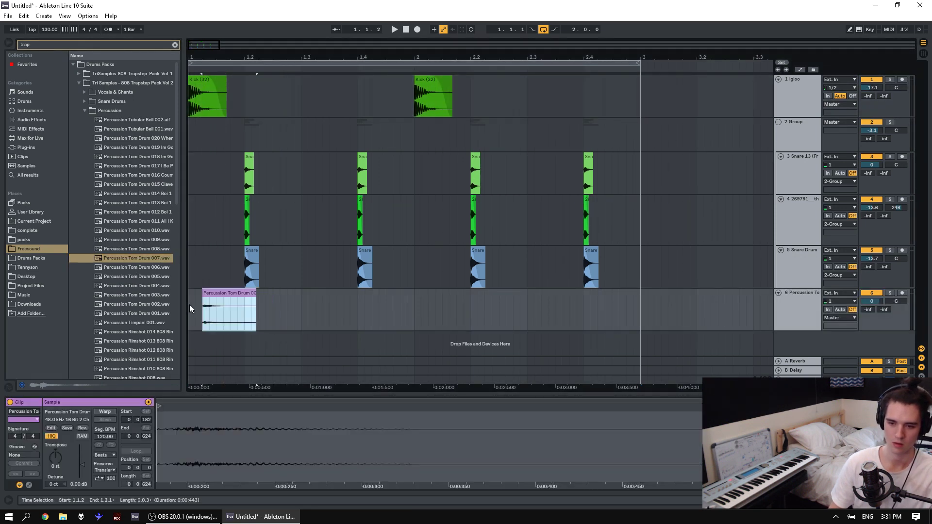
key(space)
Transpose the Percussion Tom Drum 007 clip to 8 semitones and play it with the drums.
mouse_move(55, 456)
mouse_down()
mouse_move(56, 439)
mouse_move(56, 452)
mouse_up()
key(space)
key(space)
key(space)
Reverse the Percussion Tom Drum 007 clip and play it.
click(227, 294)
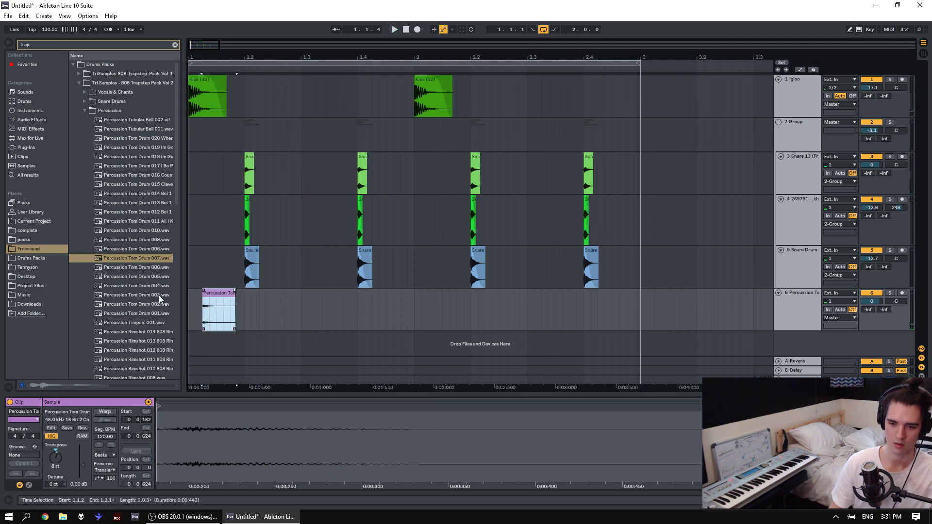
key(space)
click(86, 429)
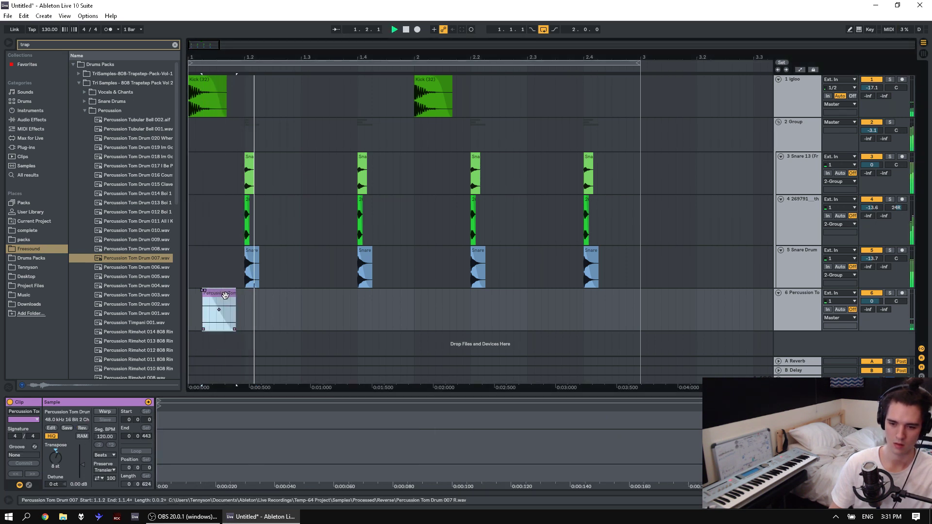
key(space)
Give the reversed tom clip a full-length fade-in and play it with the drums.
drag(203, 291, 244, 290)
key(space)
click(208, 310)
key(space)
key(space)
key(space)
key(space)
key(space)
Fit the reversed tom clip between 1.1.3 and 1.2.1 so it leads into the first snare, and play it.
click(192, 303)
key(space)
key(space)
click(250, 291)
key(space)
click(221, 296)
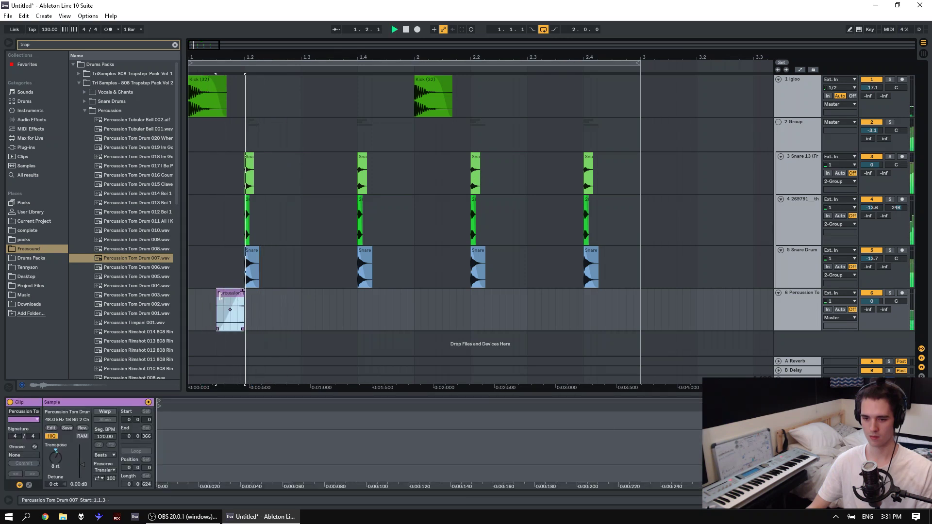
Try pasting a copy of the reversed tom clip between 1.3 and 1.4 on track 6, and undo the paste.
click(334, 316)
key(ctrl+v)
key(space)
key(ctrl+z)
Duplicate the half-bar region holding the reversed tom three times on track 6 so it leads into every snare, and play it.
drag(302, 316, 74, 311)
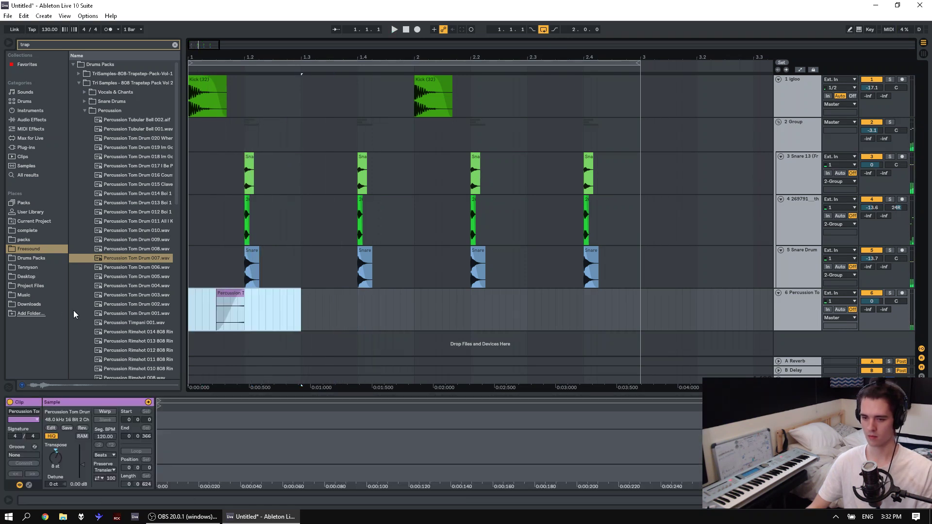
key(ctrl+d)
key(ctrl+d)
key(ctrl+d)
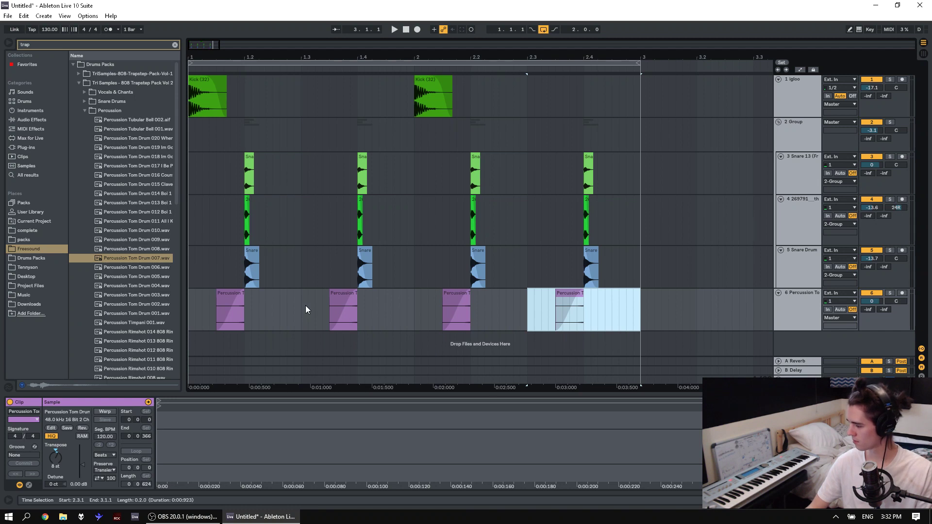
drag(392, 300, 138, 290)
key(space)
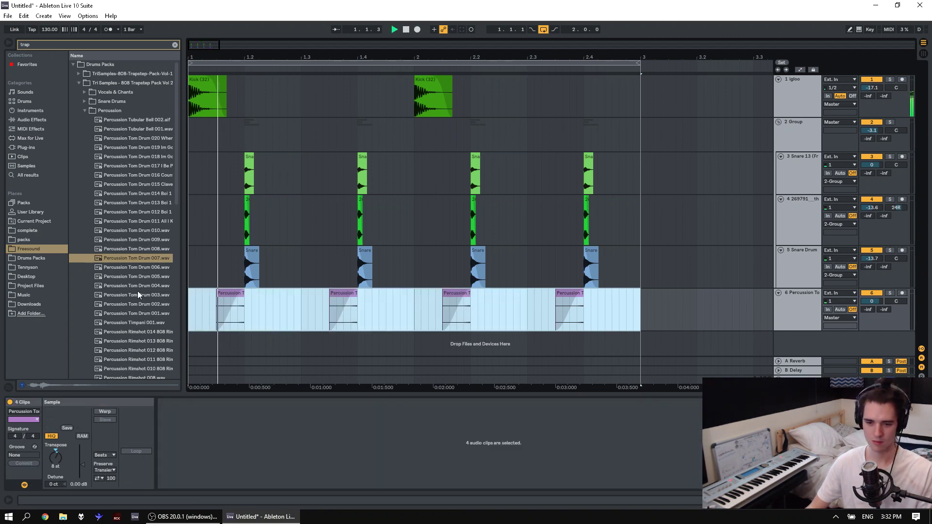
Delete the reversed tom clips leading into the first and third snares, keeping those before the second and fourth.
scroll(139, 286, down, 5)
scroll(136, 300, down, 2)
drag(308, 318, 91, 305)
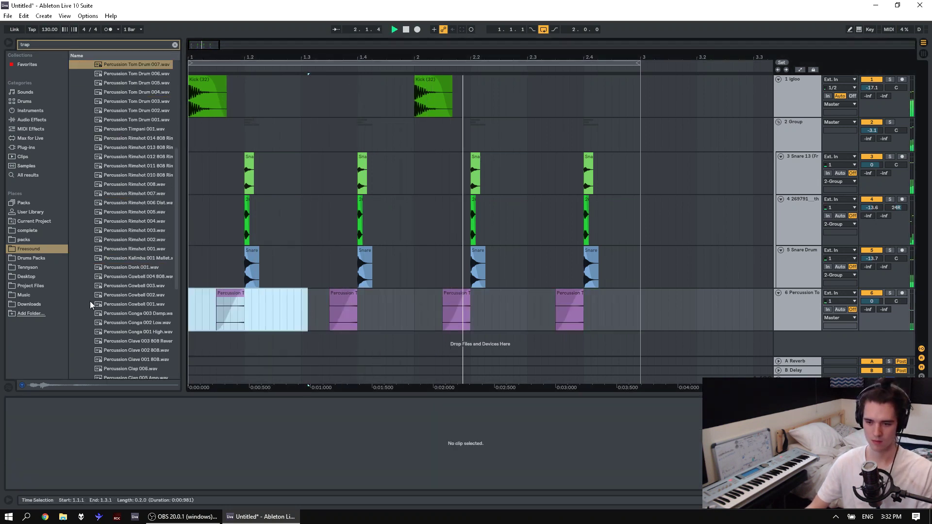
key(Delete)
drag(443, 305, 499, 310)
key(Delete)
drag(654, 312, 134, 345)
Audition the clap, castanets, bubble, bongo and bell samples in the Percussion folder.
click(134, 346)
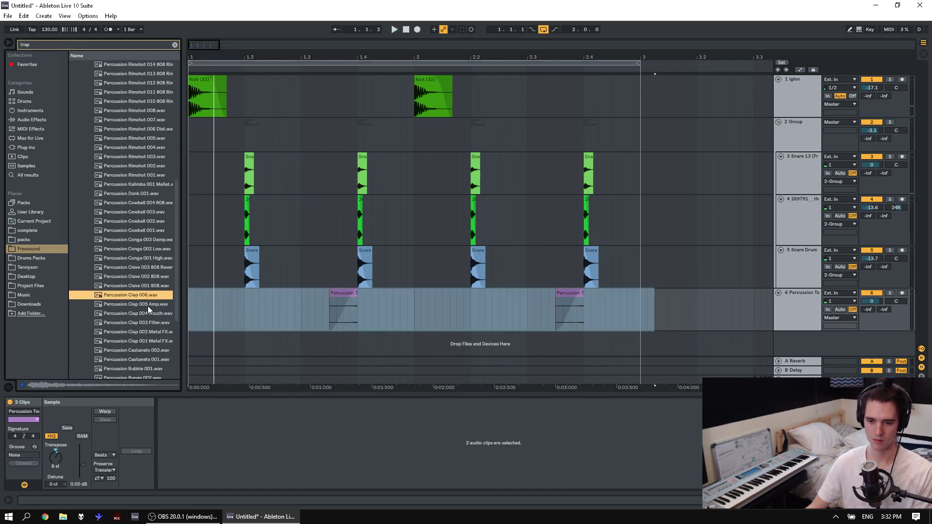
click(137, 349)
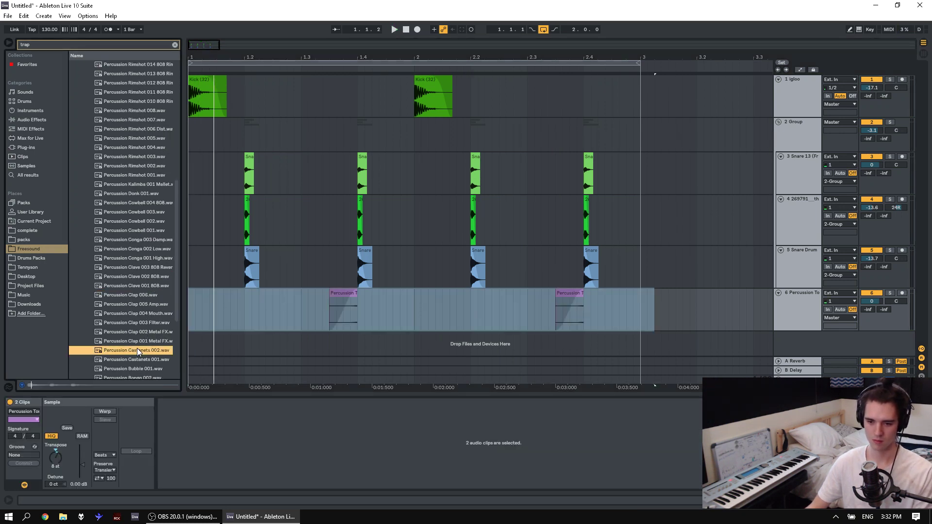
key(Down)
key(Down)
key(Down)
key(Down)
key(Down)
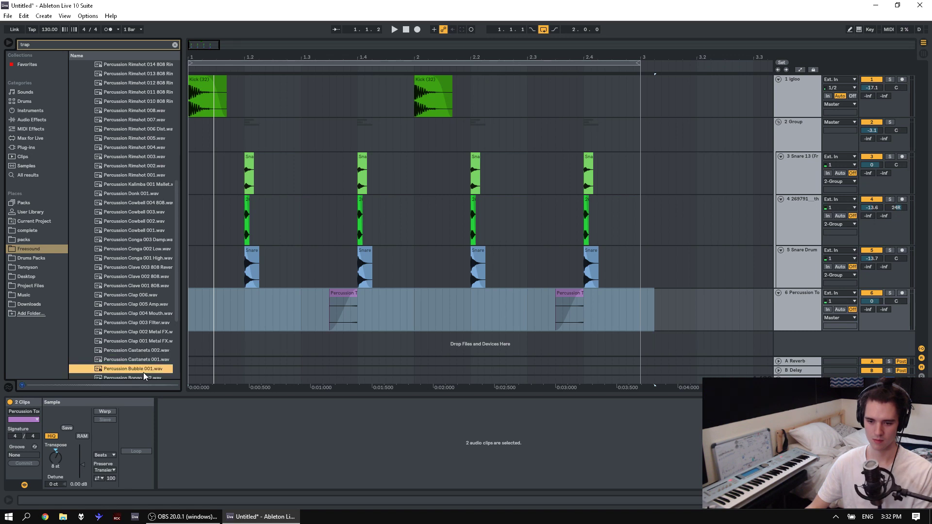
key(Up)
key(Up)
key(Up)
key(Up)
key(Up)
key(Up)
key(Up)
key(Up)
key(Up)
key(Up)
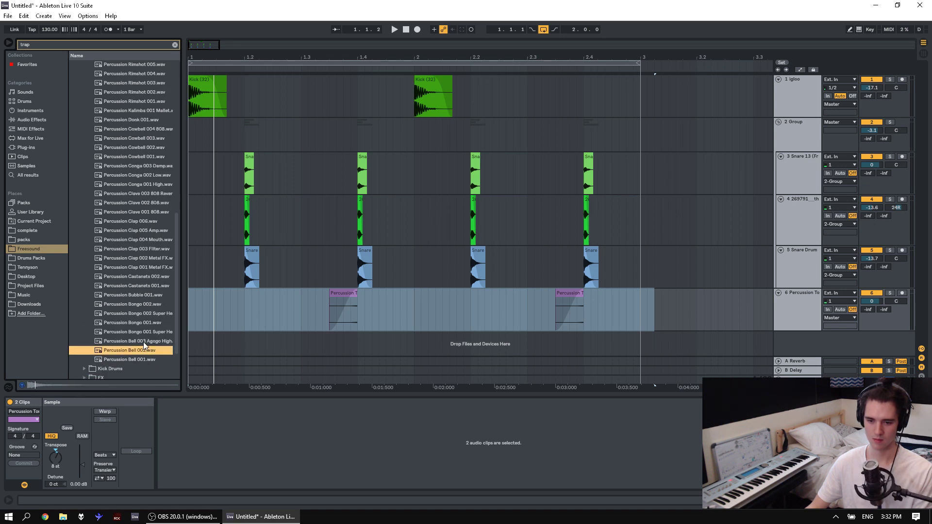
Place Percussion Clap 003 Filter on a new track at 1.1.3, set that track's volume to -9.4 dB and play it.
drag(144, 313, 227, 322)
key(space)
key(space)
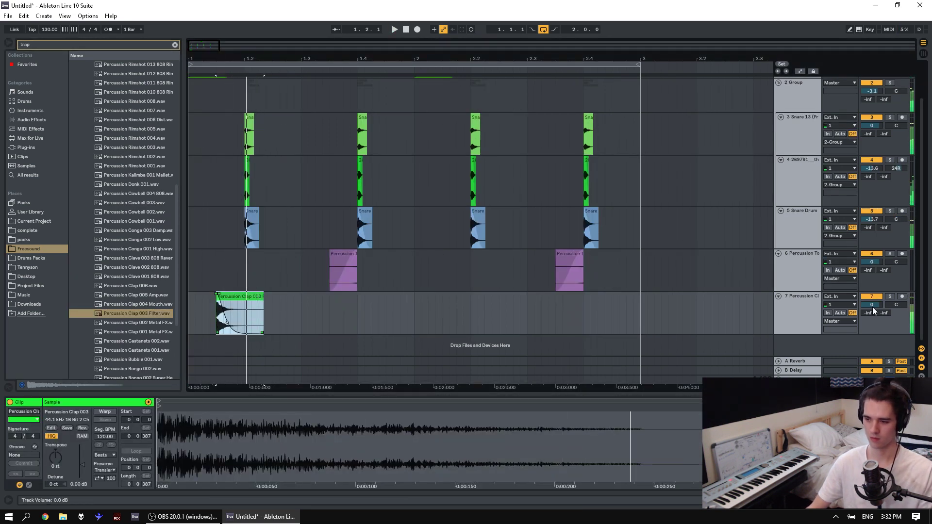
click(198, 318)
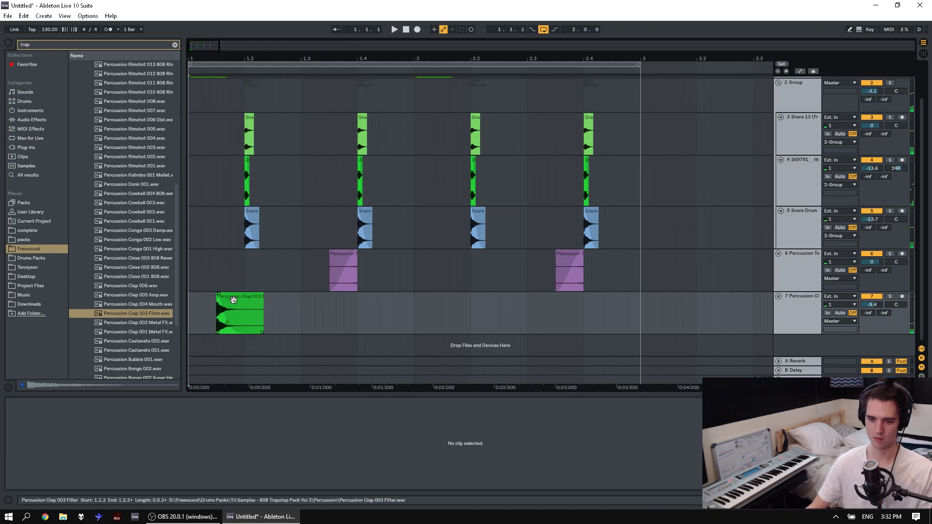
click(233, 298)
click(188, 319)
key(space)
click(245, 309)
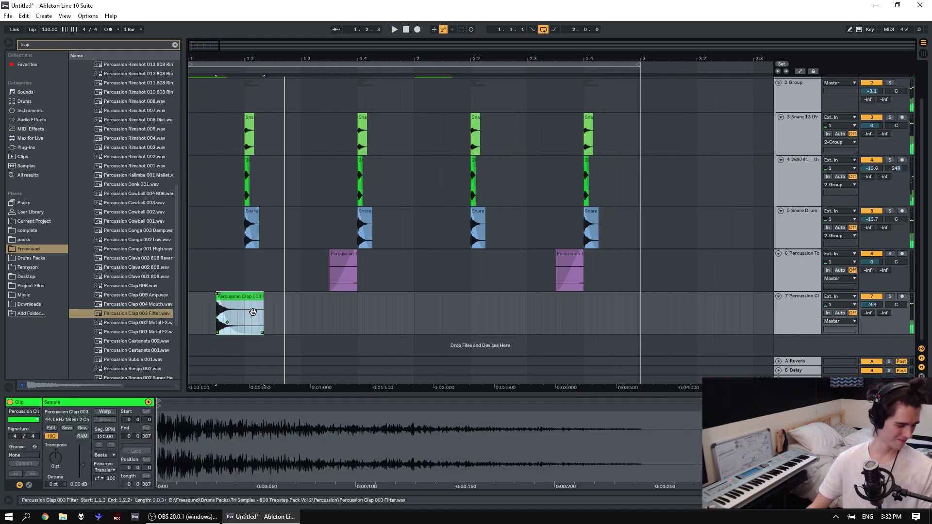
Transpose the clap clip up 3 semitones and set its gain to -0.94 dB, playing it with the drums.
key(space)
key(space)
drag(80, 468, 56, 453)
key(space)
click(228, 297)
key(space)
key(space)
click(55, 458)
key(space)
key(space)
key(space)
key(space)
key(space)
key(space)
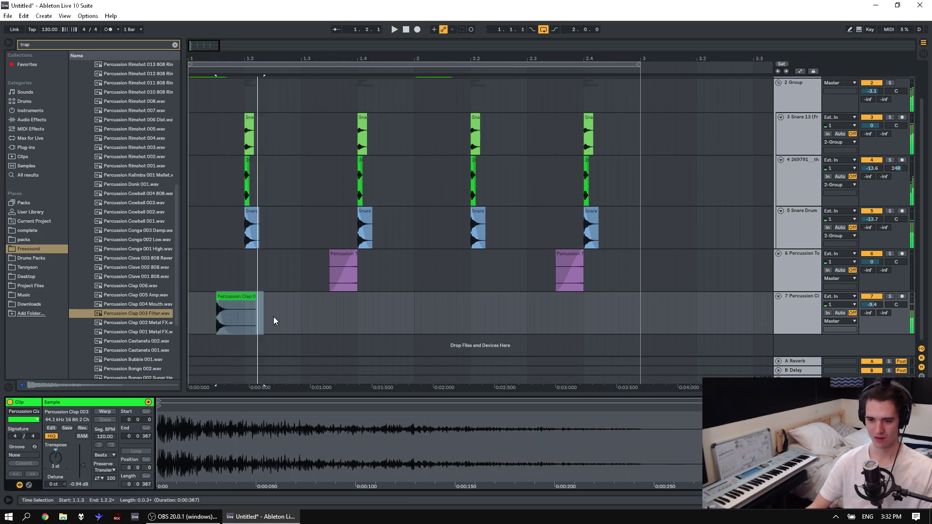
Shorten the clap clip so it ends at 1.2.1, play it and copy it.
drag(273, 316, 188, 320)
key(space)
key(space)
key(space)
key(ctrl+c)
key(space)
Try a pasted copy of the clap clip just before the second snare, play it and delete it.
click(303, 313)
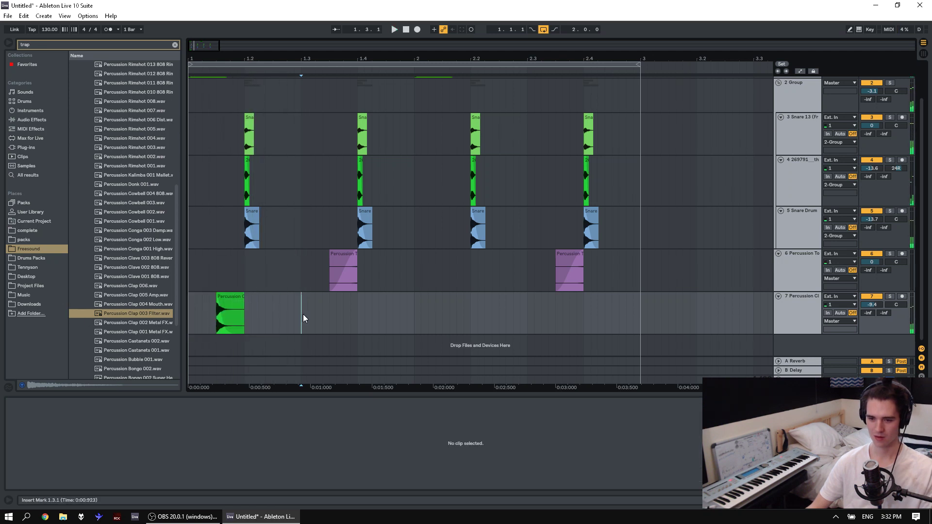
key(ctrl+v)
key(space)
key(space)
click(344, 298)
key(Delete)
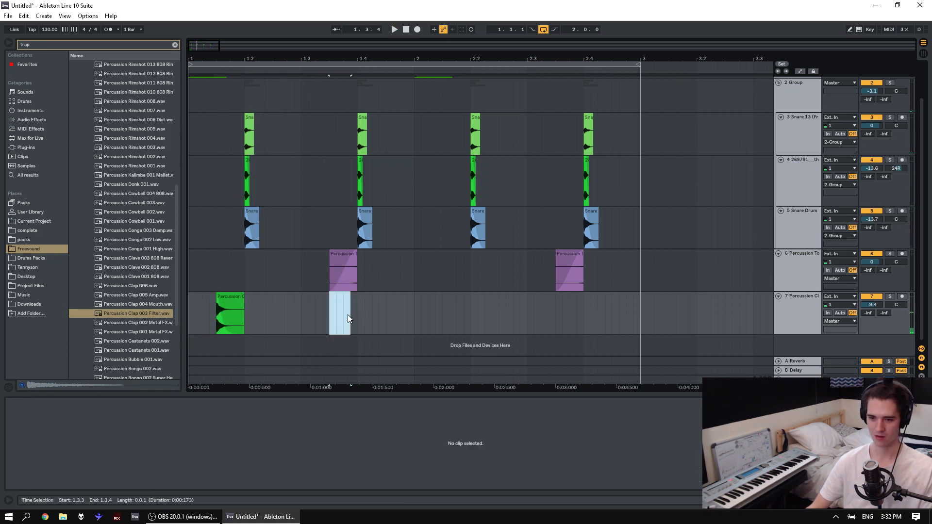
Paste copies of the clap clip at 1.3.4 and 2.3.4 on track 7 and play the beat.
click(347, 314)
key(ctrl+v)
click(286, 313)
key(space)
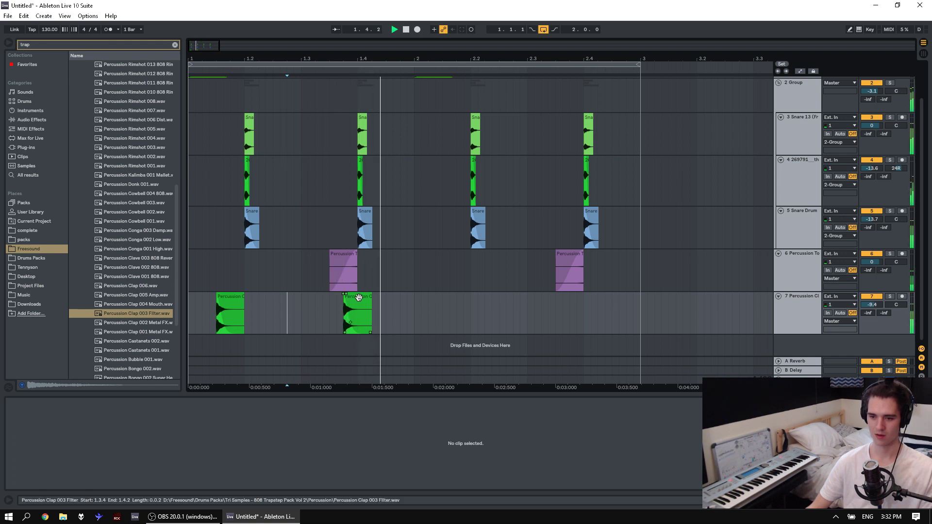
click(567, 313)
key(ctrl+v)
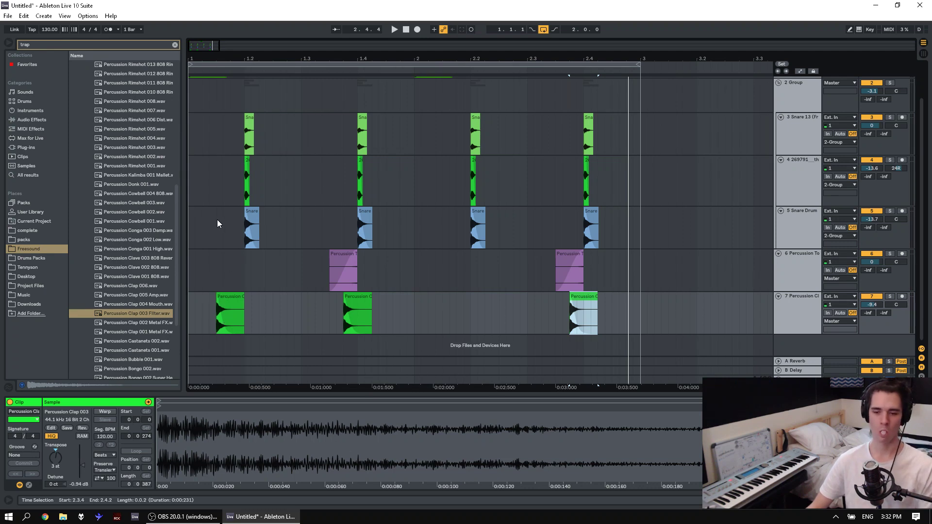
Audition the bongo, conga and kalimba samples in the Percussion folder for another layer.
scroll(156, 297, down, 3)
click(132, 297)
click(132, 308)
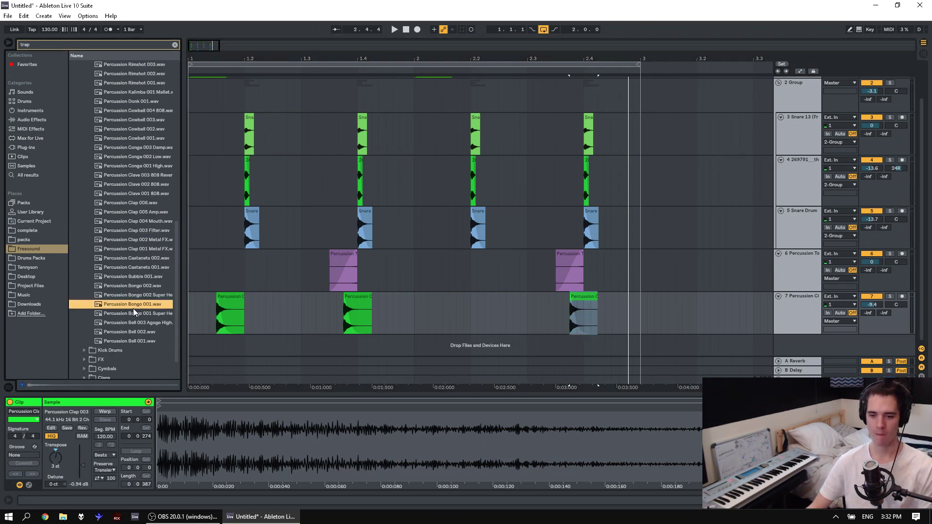
click(134, 311)
scroll(124, 164, up, 2)
click(124, 165)
scroll(124, 164, up, 2)
click(118, 228)
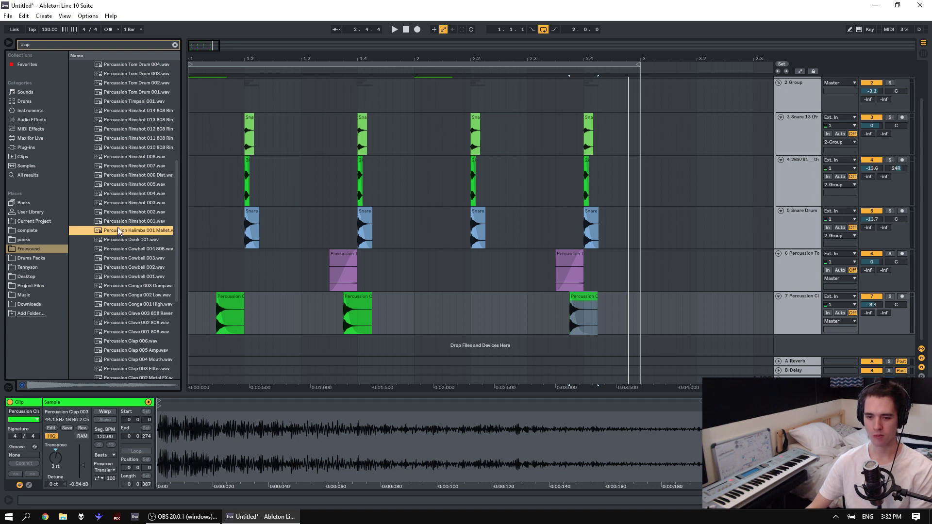
Try Percussion Kalimba 001 Mallet on a new track at 1.2.2, transposed up 20 semitones with -5.33 dB gain, and delete the clip.
drag(127, 232, 273, 331)
key(space)
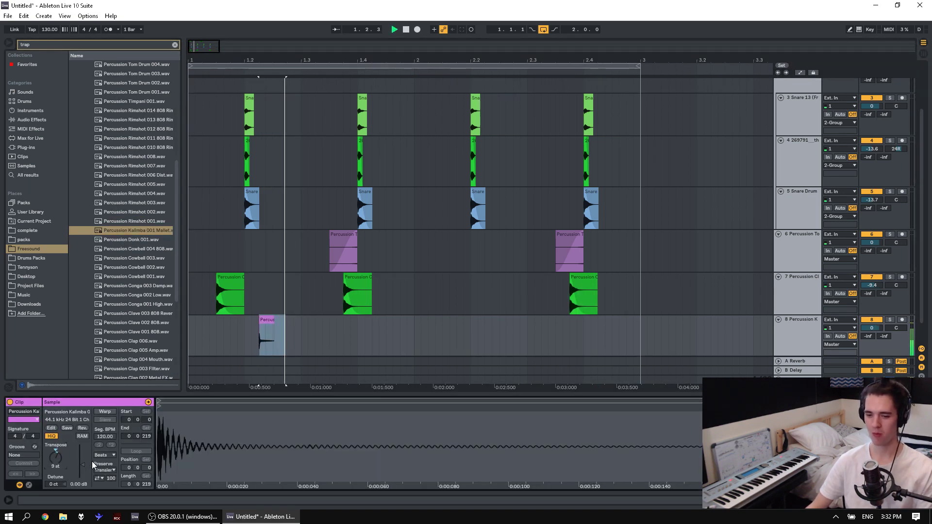
key(space)
key(space)
drag(82, 465, 55, 444)
key(space)
key(space)
key(space)
key(space)
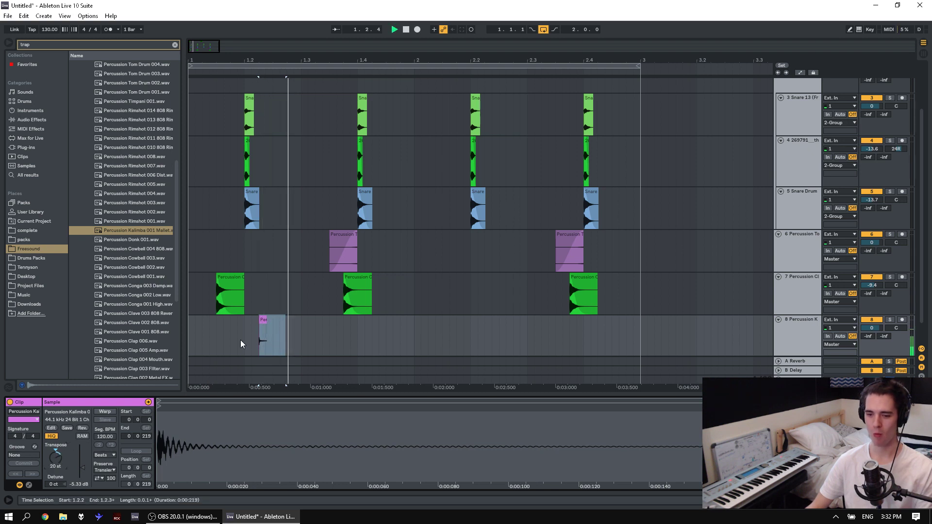
key(space)
key(Delete)
Clear the sample search and audition found-sound samples in the full Freesound folder.
scroll(168, 147, down, 6)
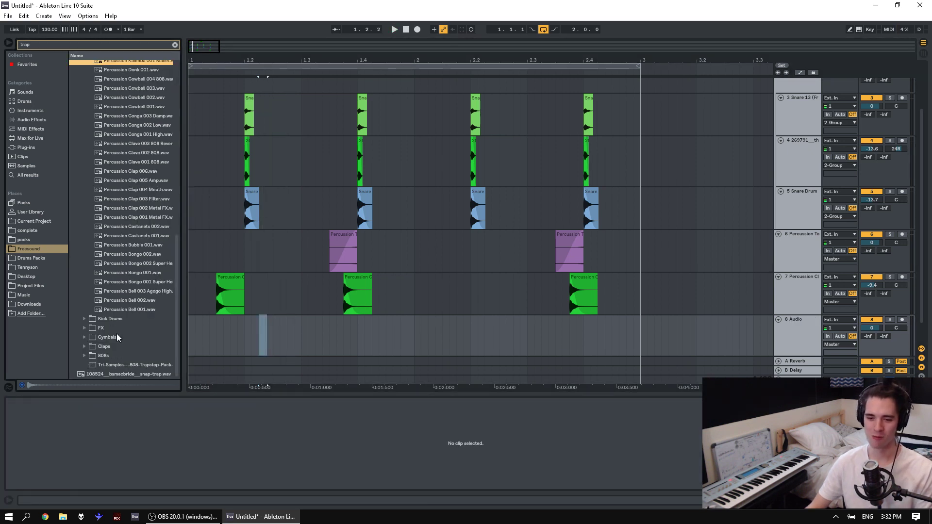
click(175, 45)
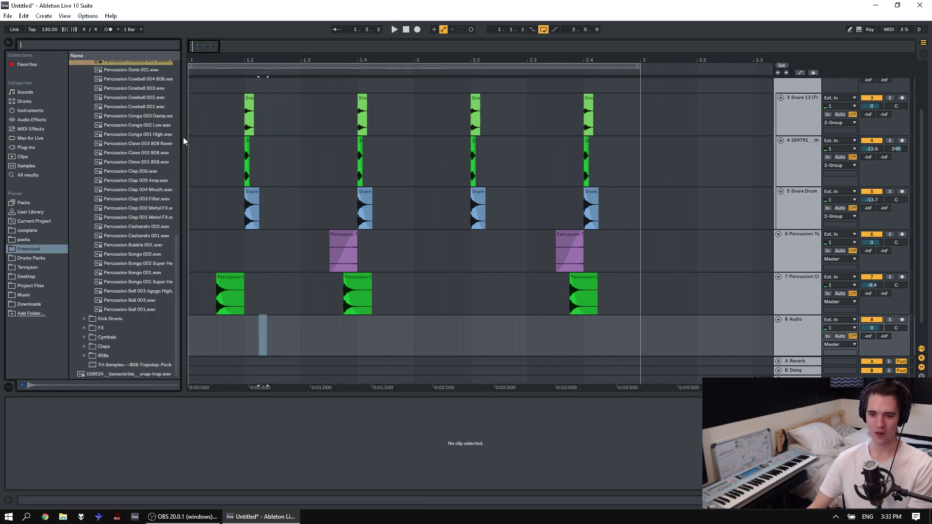
scroll(165, 273, down, 1)
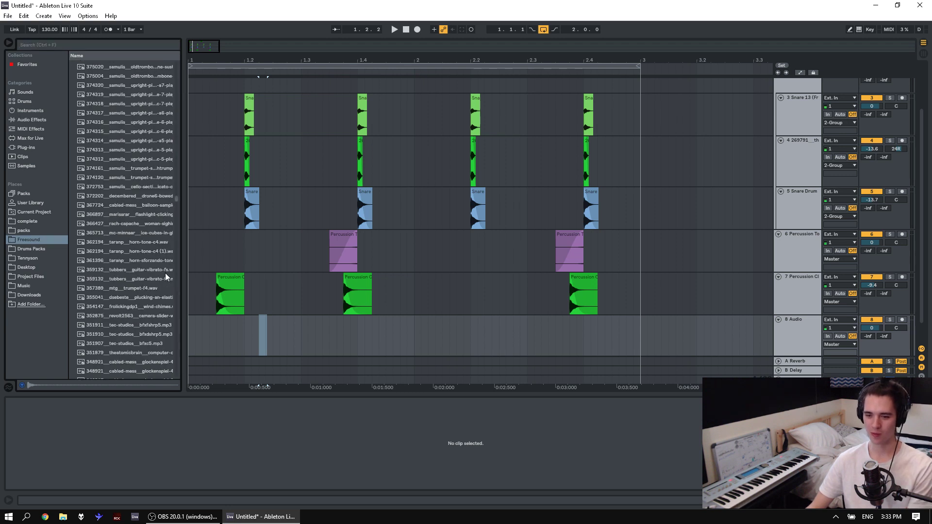
click(133, 276)
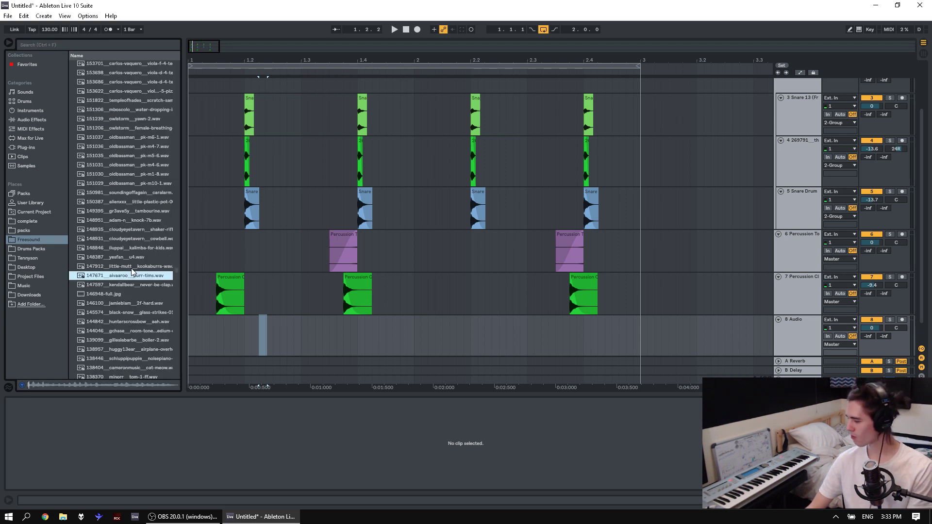
key(Down)
key(Down)
key(Down)
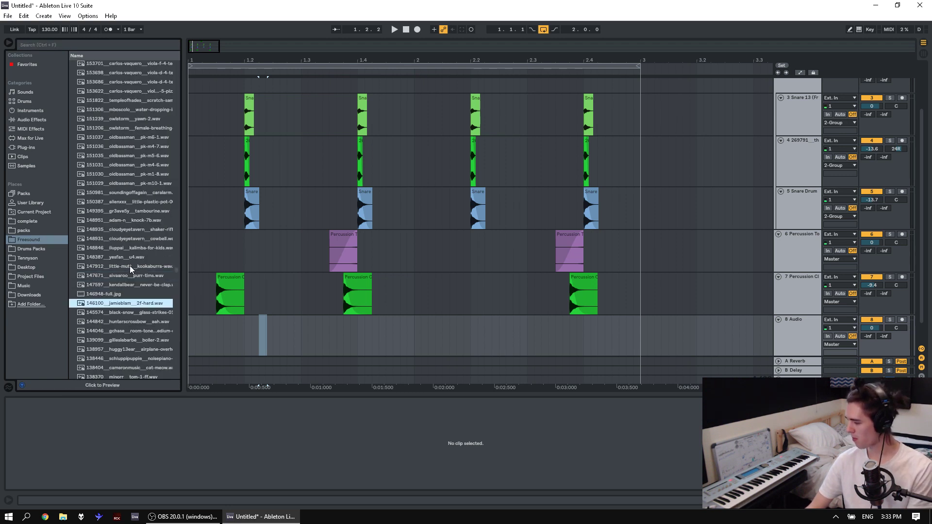
key(Down)
key(Down)
key(Up)
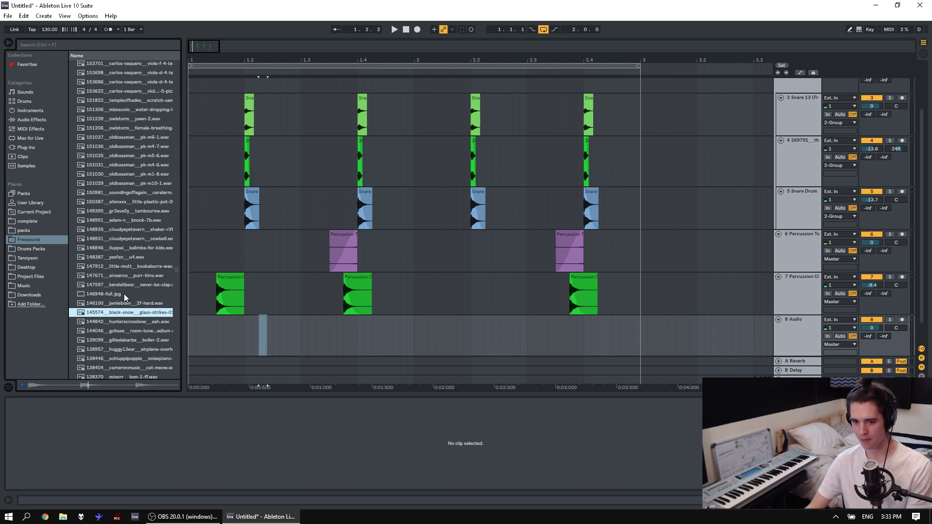
Place the black-snow glass-strikes-01 sample on track 8 at 1.2.4, with -17.2 dB gain and 9 semitones of transposition, and play it.
drag(124, 312, 289, 335)
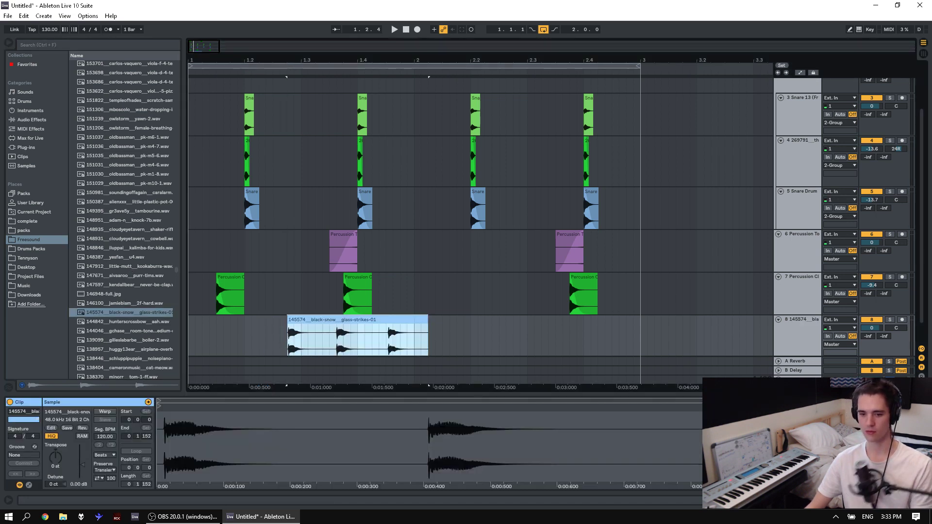
drag(82, 465, 82, 468)
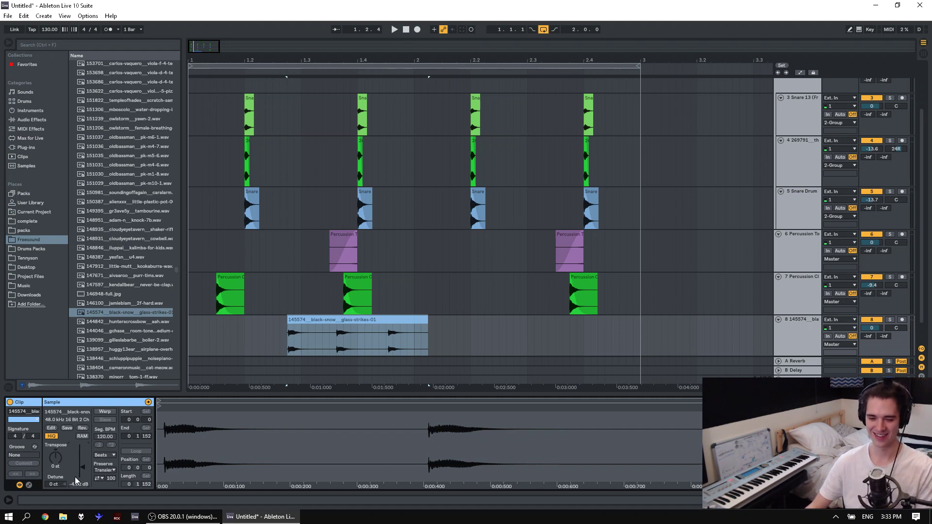
key(space)
key(space)
key(space)
key(space)
key(space)
drag(82, 467, 56, 437)
key(space)
Split the glass strikes clip at 1.3.2 and again before the third strike, move the first piece to 1.1.1 and play it.
click(320, 352)
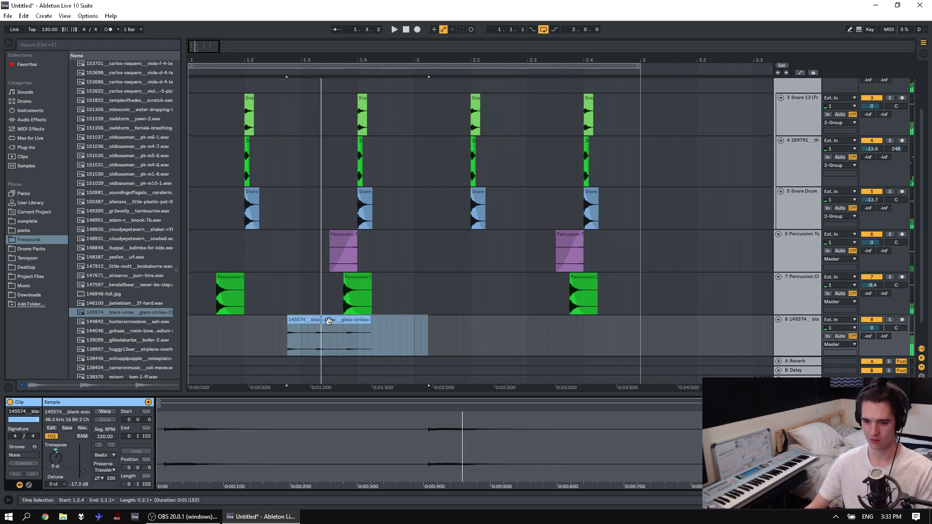
click(347, 348)
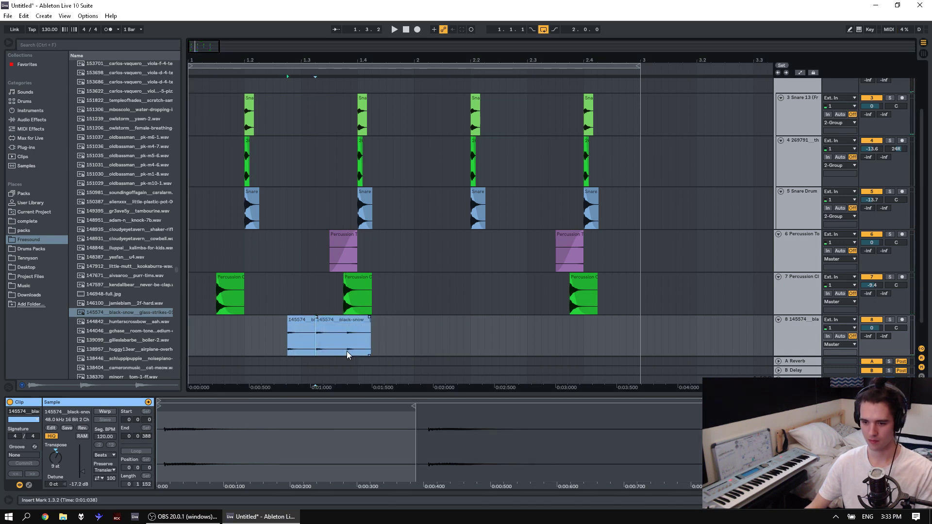
key(ctrl+e)
drag(301, 325, 204, 330)
key(space)
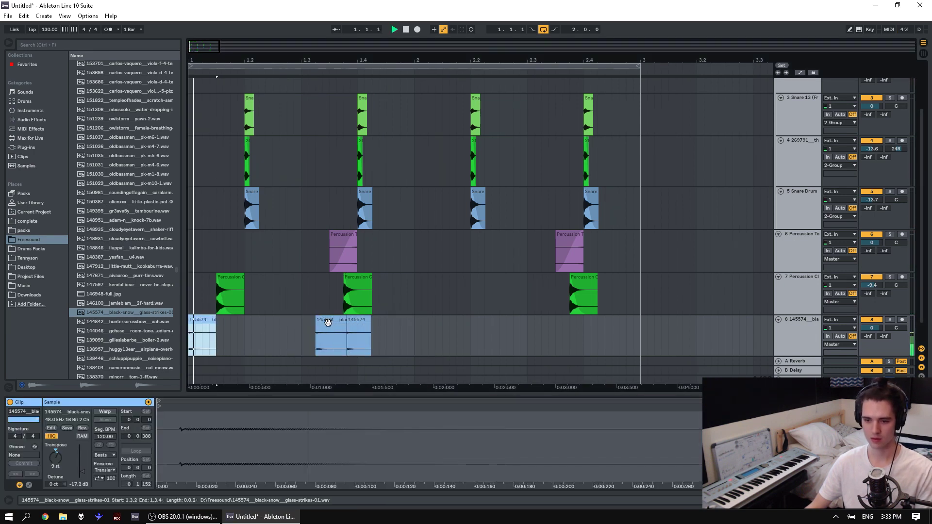
Move the second glass strike piece to slightly after 1.1.2 and play it with the drums.
key(space)
drag(327, 323, 214, 341)
drag(301, 338, 85, 332)
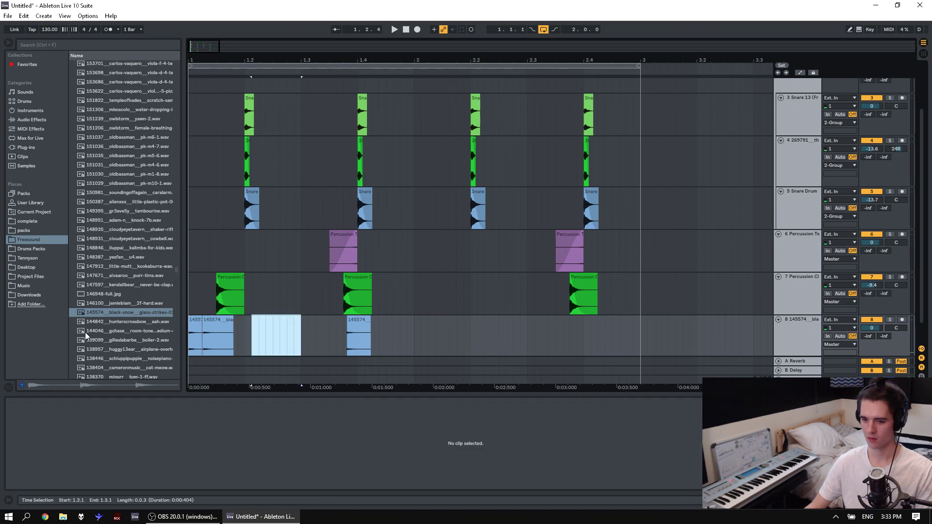
key(space)
key(space)
drag(208, 322, 211, 335)
drag(280, 334, 85, 333)
key(space)
Delete the leftover third glass strike piece, duplicate the first two pieces to 1.2.1 and play them.
click(364, 326)
key(Delete)
key(ctrl+d)
key(space)
key(space)
Move the longer duplicated glass piece to 1.2.4, play the pattern and nudge the piece slightly later.
click(282, 321)
key(Delete)
click(285, 341)
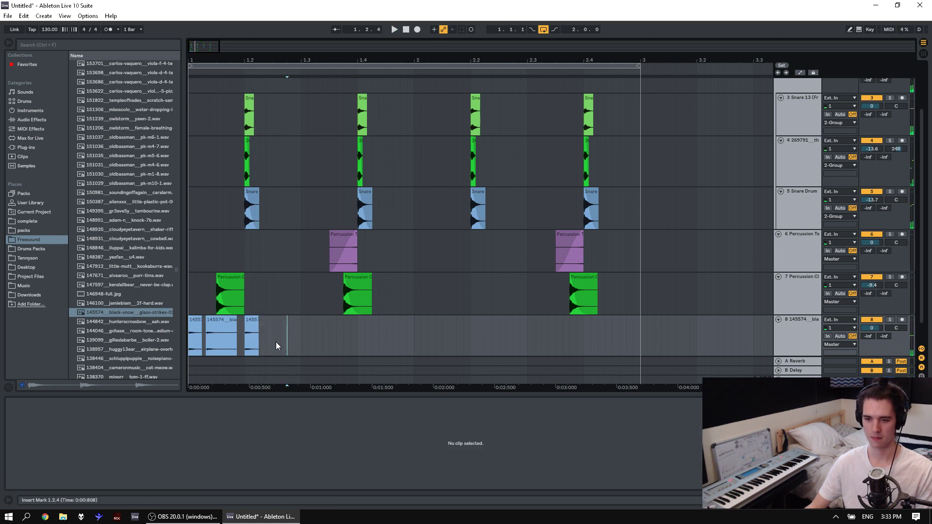
key(ctrl+v)
drag(378, 342, 36, 349)
key(space)
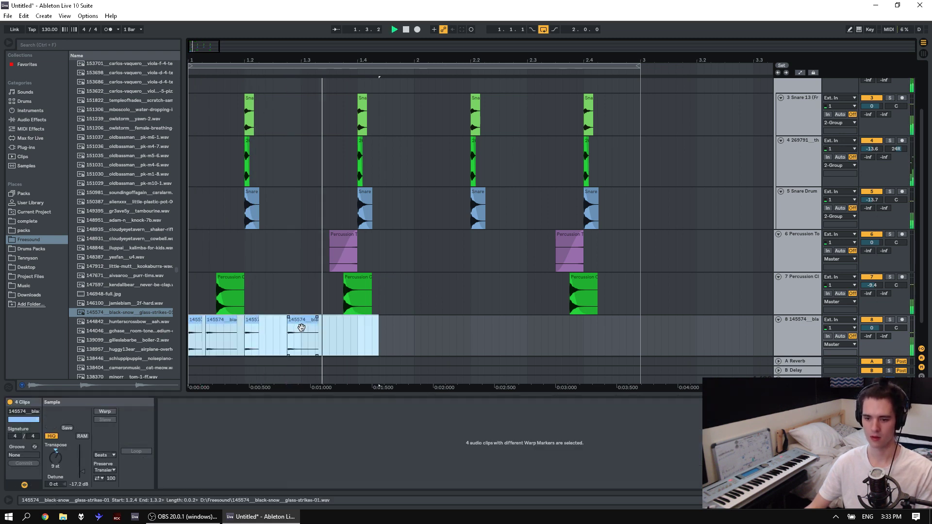
key(space)
drag(301, 327, 235, 331)
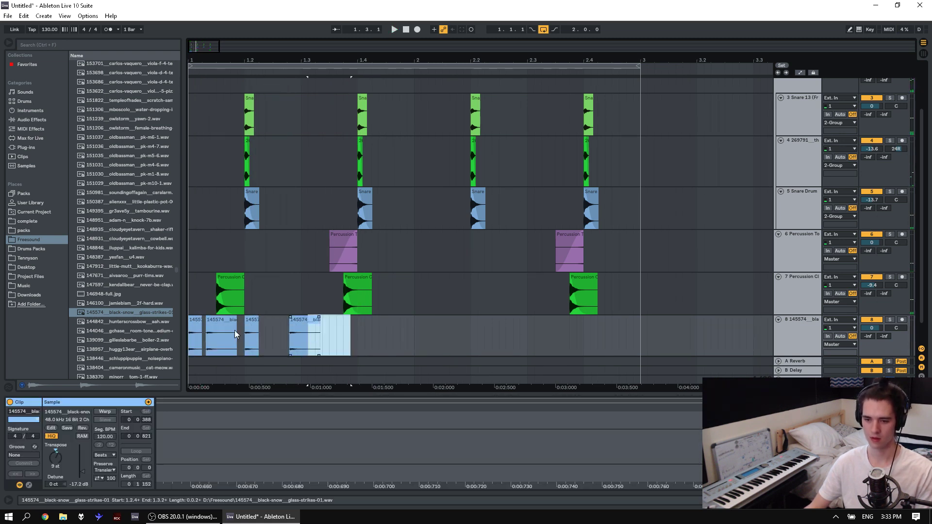
Paste a copy of the short glass piece from 1.2.1 at 1.3.4, play it and move the copy to 1.3.3.
click(250, 333)
key(ctrl+c)
drag(364, 339, 343, 339)
key(ctrl+v)
click(253, 333)
key(space)
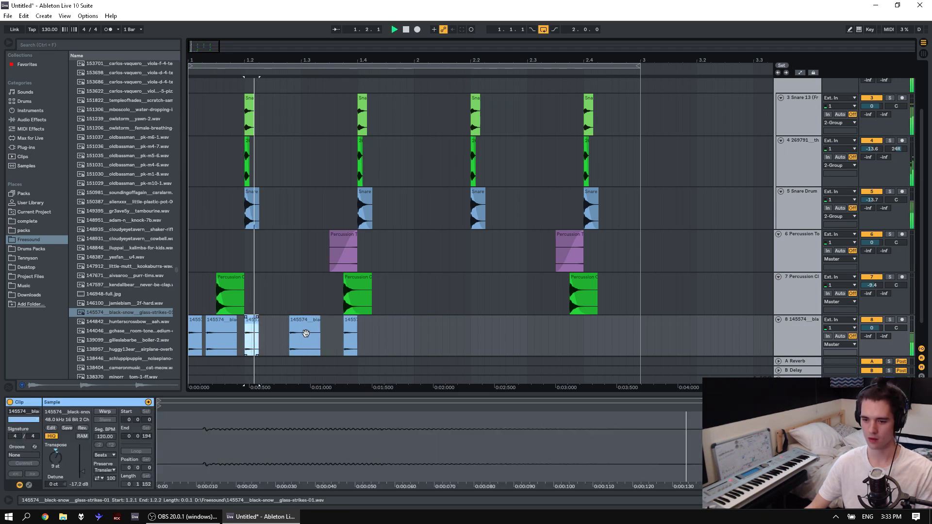
click(332, 339)
key(space)
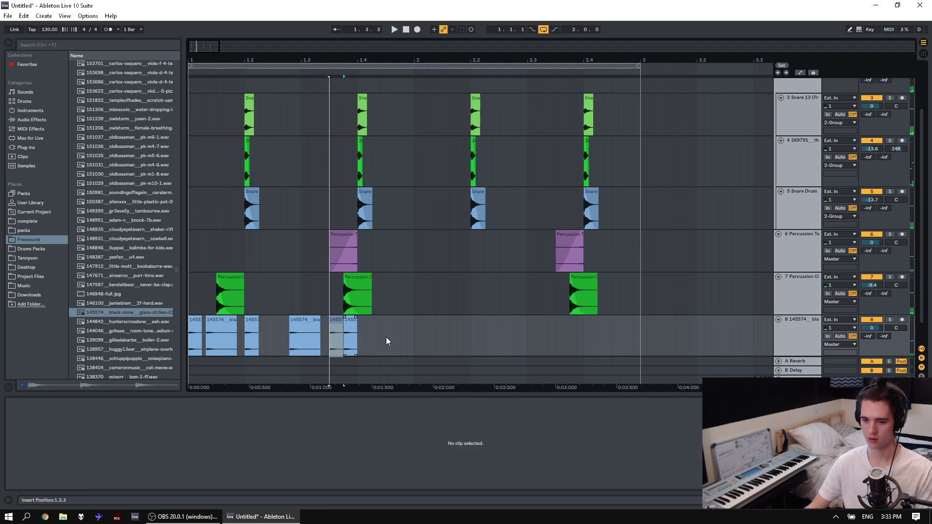
Paste another short glass piece between 1.4.1 and 1.4.2 and play the first bar's glass pattern.
key(ctrl+z)
drag(386, 337, 190, 337)
key(space)
drag(386, 341, 189, 335)
click(334, 320)
key(space)
key(ctrl+v)
key(space)
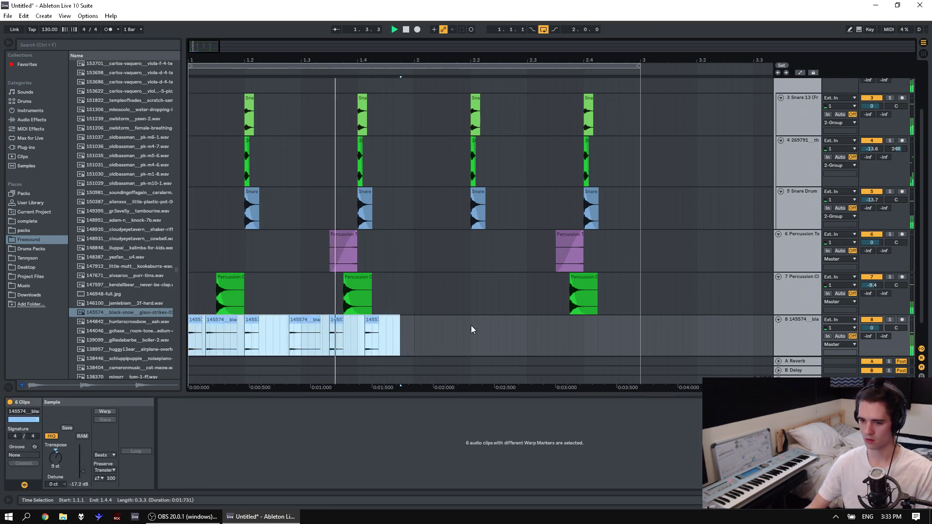
Move the last short glass piece to 1.4.2 and duplicate the whole first-bar glass pattern to 2.1.1.
key(space)
drag(371, 320, 134, 332)
key(space)
key(ctrl+d)
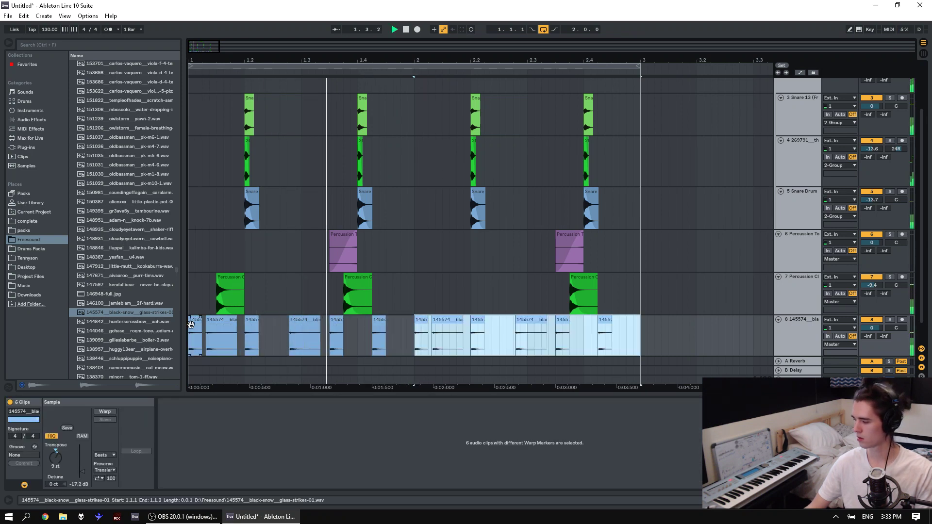
Nudge the short glass pieces at 1.4.2, 2.3.3 and 1.3.3 slightly later while the loop plays.
click(382, 336)
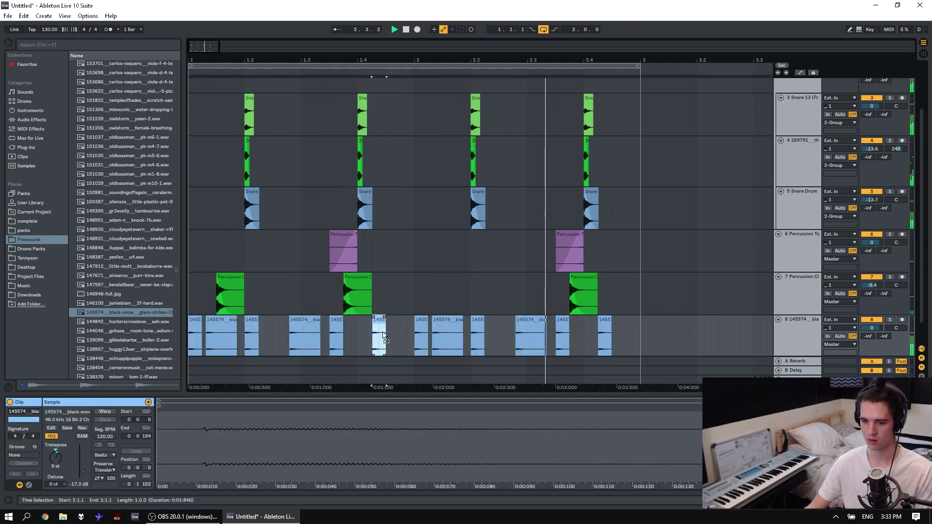
drag(382, 336, 381, 341)
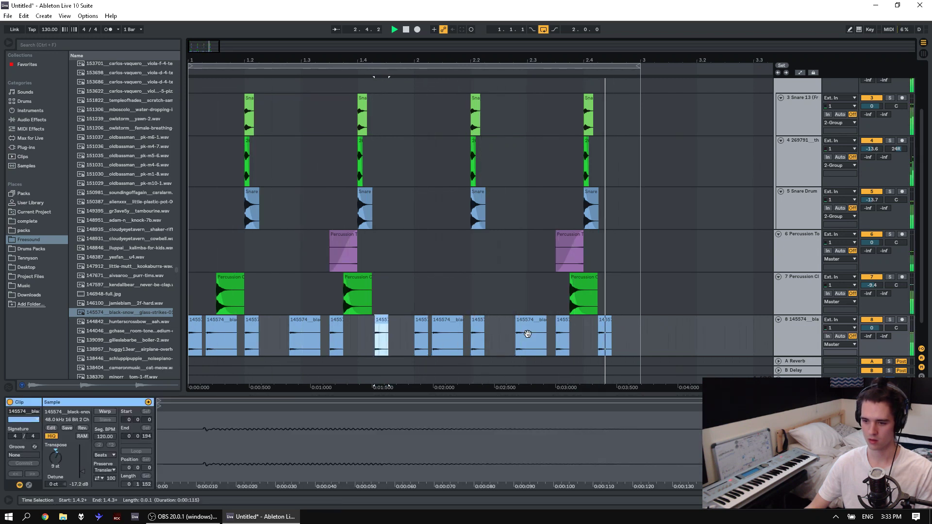
click(564, 339)
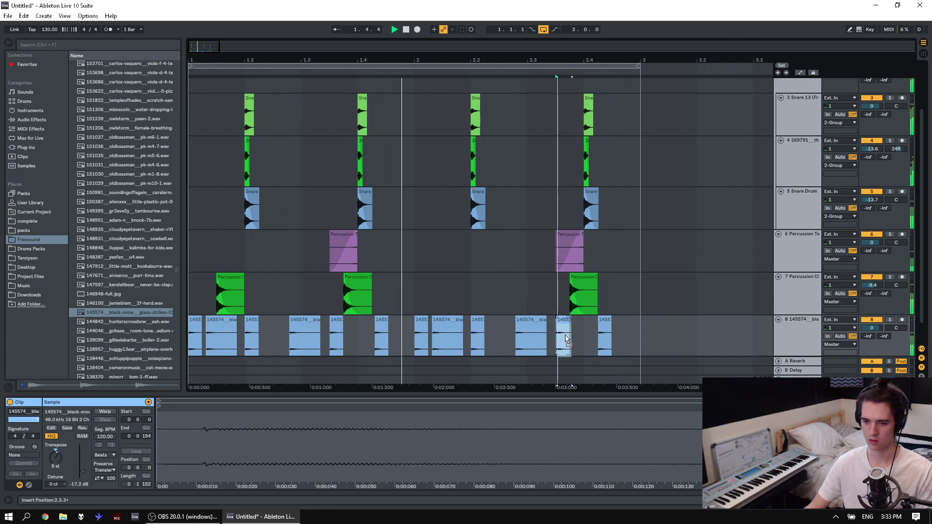
click(343, 335)
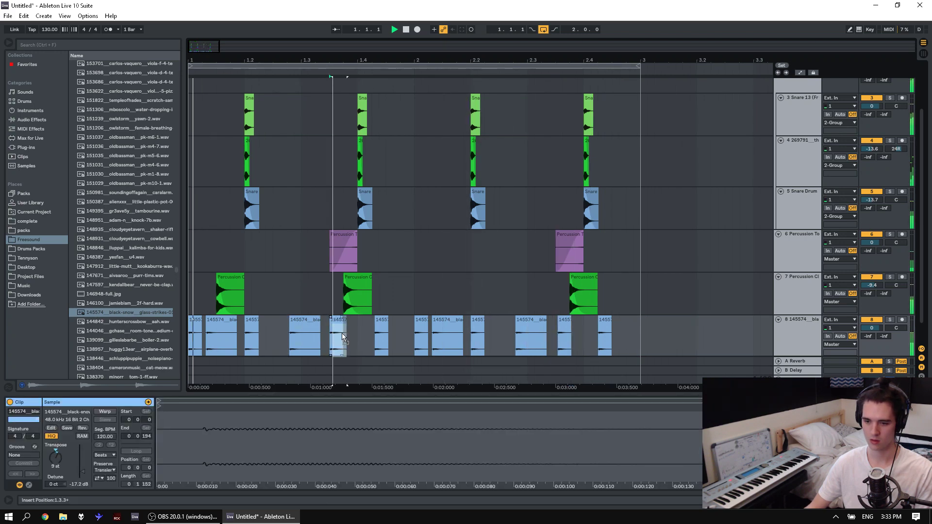
Lower the glass track's volume to -5.1 dB, and set all its clips to 24 st transpose and -13.8 dB gain.
key(0)
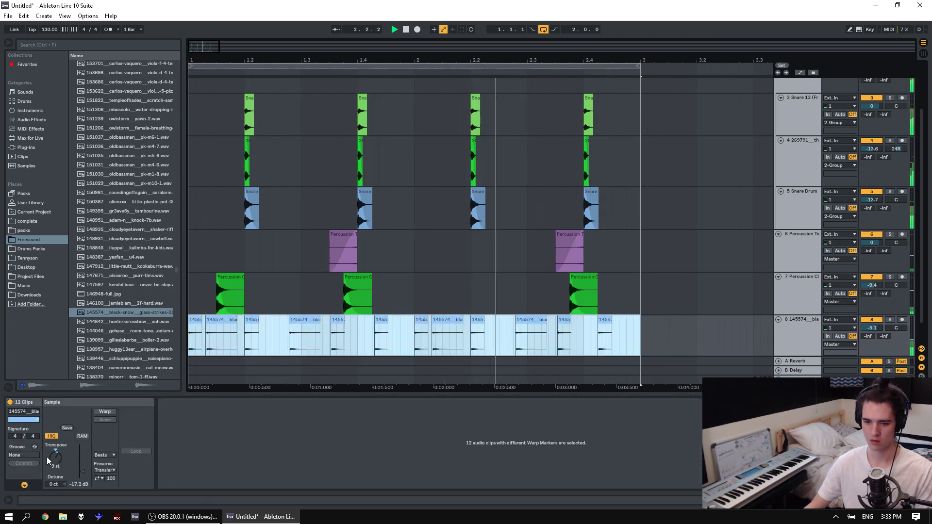
drag(50, 458, 50, 432)
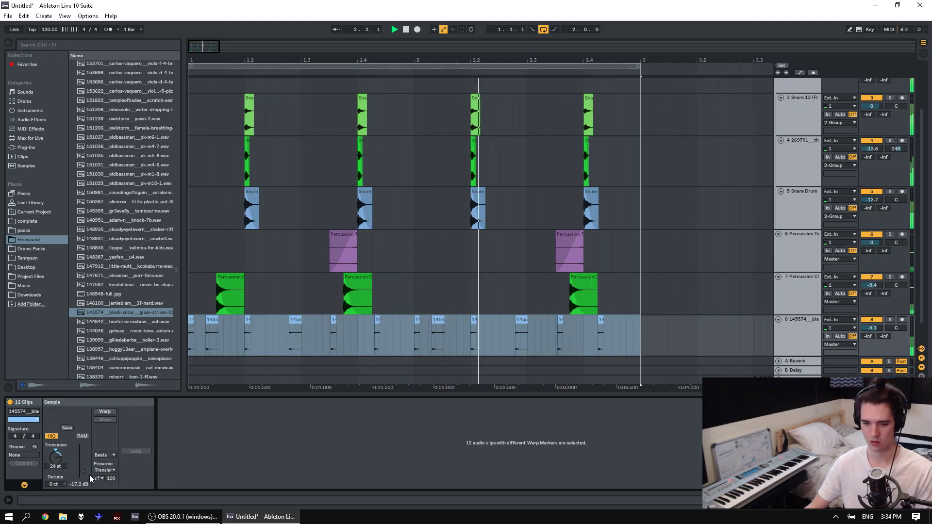
Audition the Freesound samples from tom-1-ff down to cricket-sound for another found-sound layer.
scroll(109, 333, down, 2)
click(113, 340)
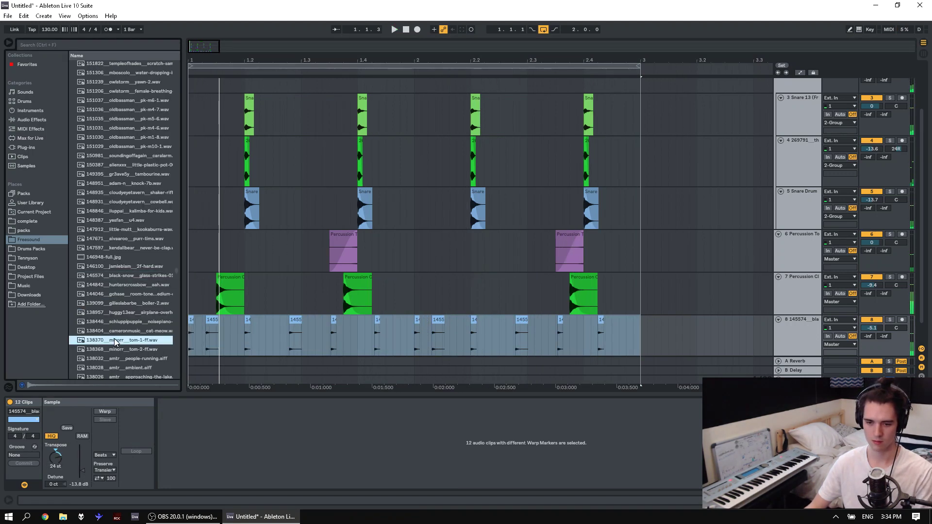
key(Down)
key(Down)
key(Down)
key(Down)
key(Down)
key(Down)
key(Down)
key(Down)
key(Down)
key(Down)
key(Down)
key(Down)
key(Down)
key(Down)
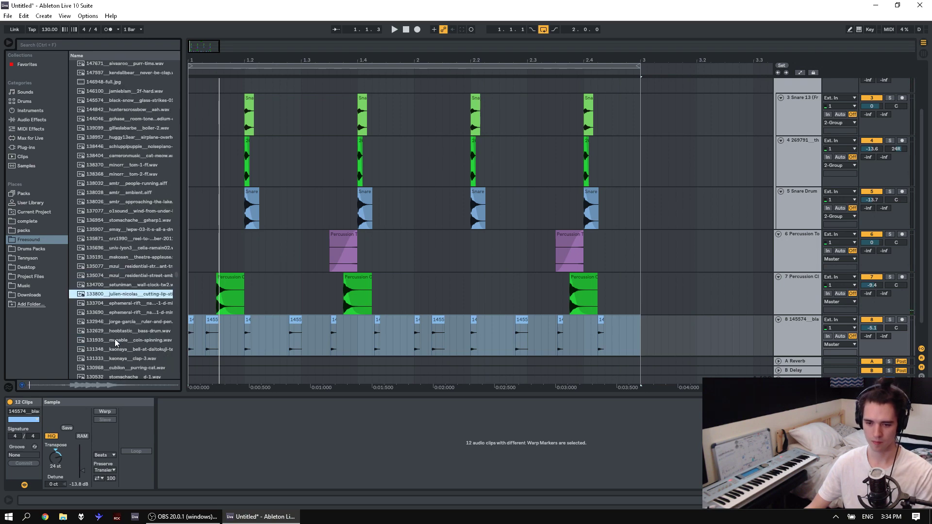
scroll(114, 338, down, 4)
click(116, 333)
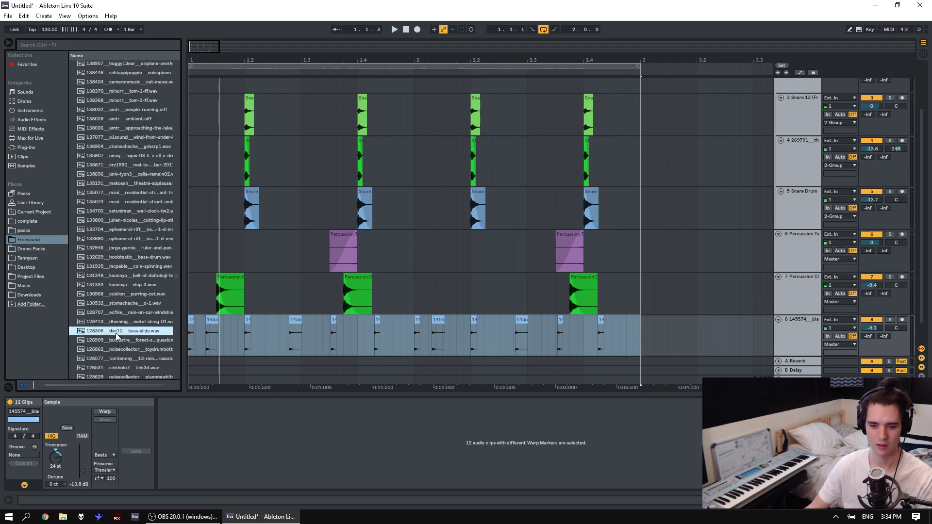
key(Down)
key(Down)
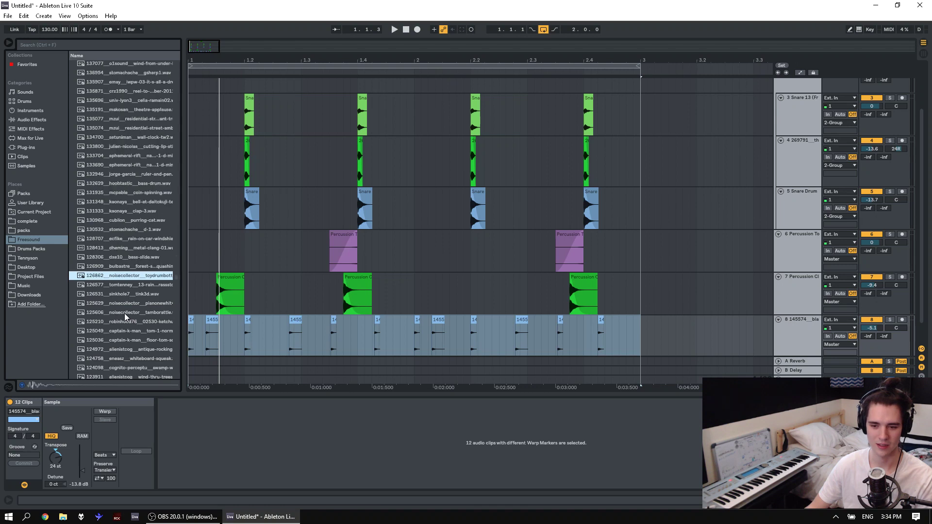
key(Down)
key(Down)
key(Down)
key(Down)
key(Down)
key(Down)
key(Down)
key(Down)
key(Down)
key(Down)
key(Down)
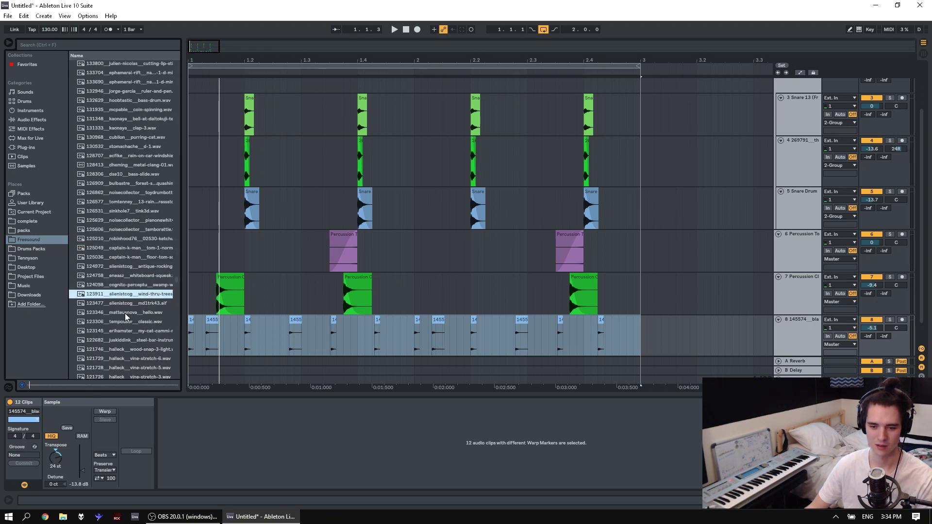
key(Down)
key(Down)
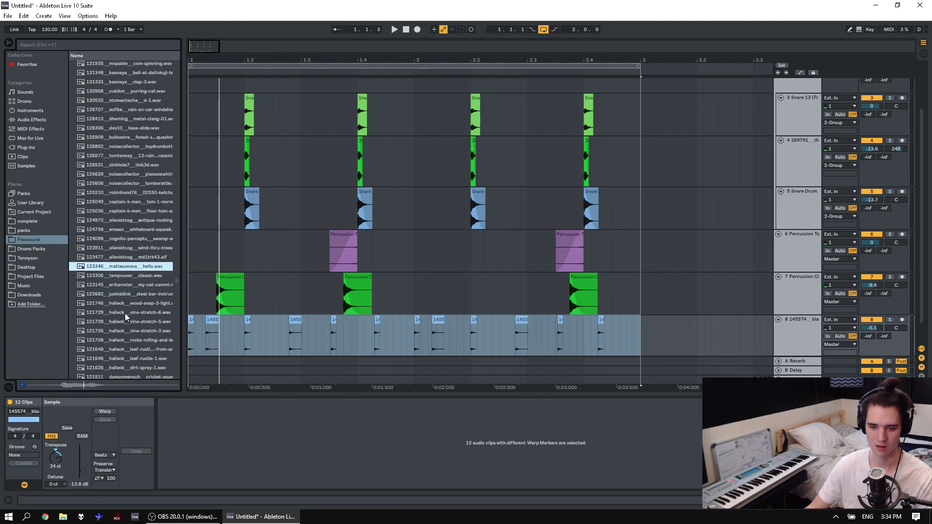
key(Down)
key(Down)
key(Down)
key(Down)
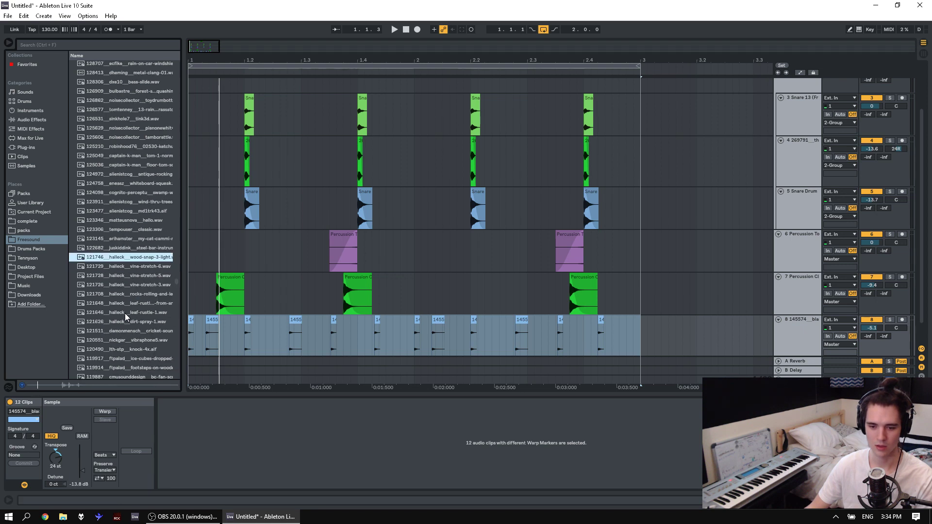
key(Down)
key(Down)
key(Down)
key(Down)
key(Down)
key(Down)
key(Down)
key(Down)
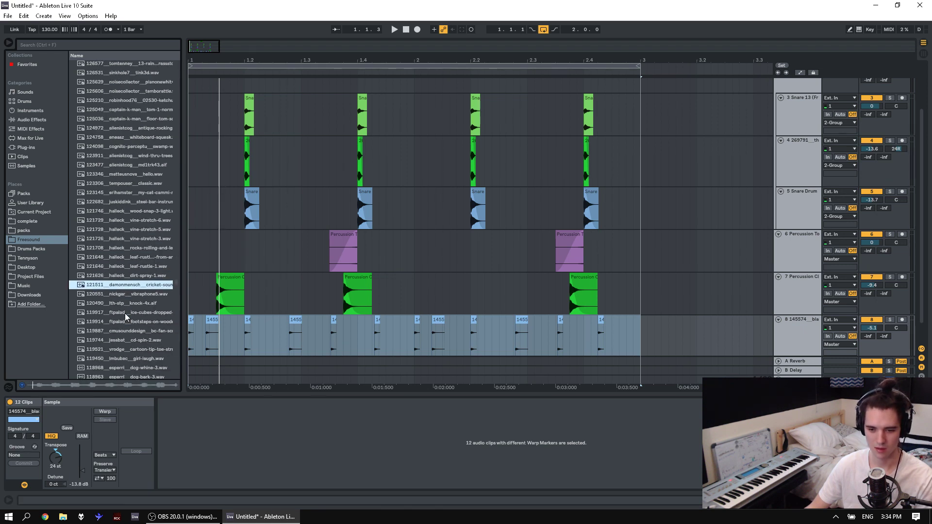
Compare the cricket-sound, vibraphone5 and knock-4s samples by auditioning them in turn.
key(Down)
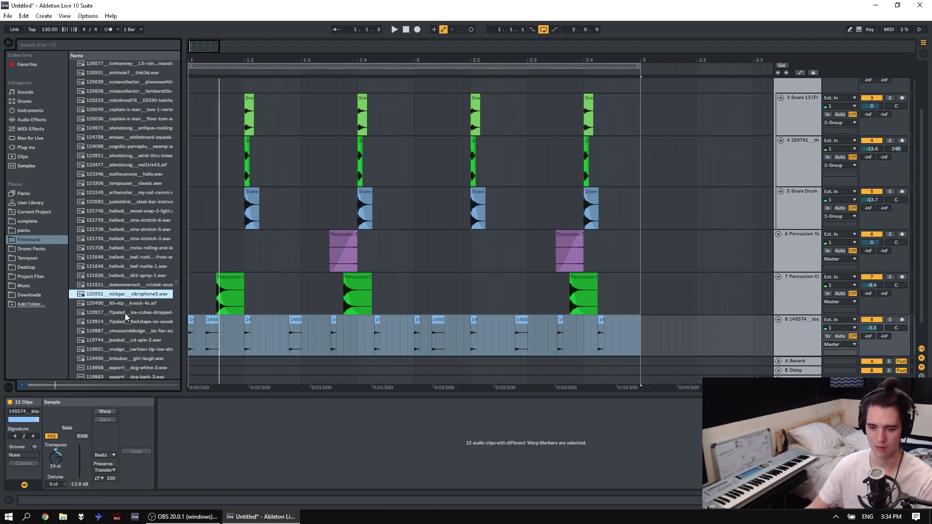
key(Up)
key(Down)
key(Down)
key(Down)
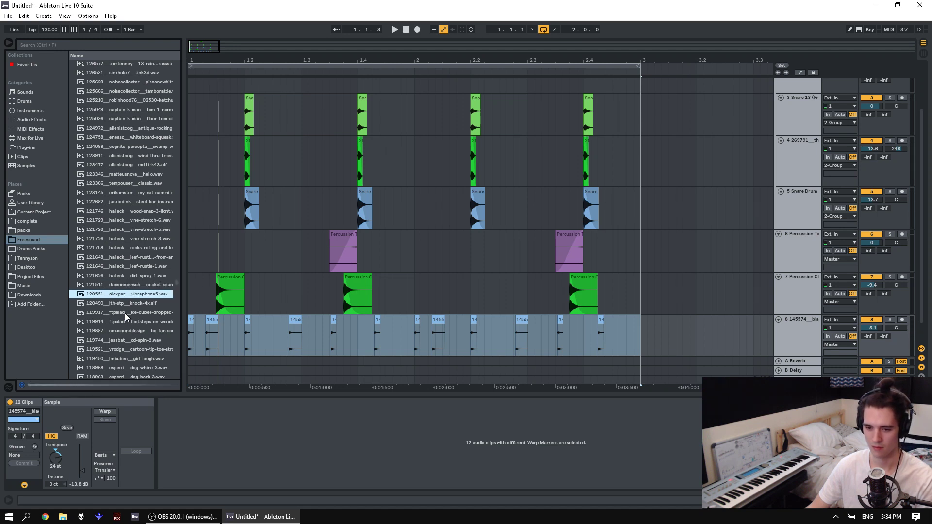
key(Up)
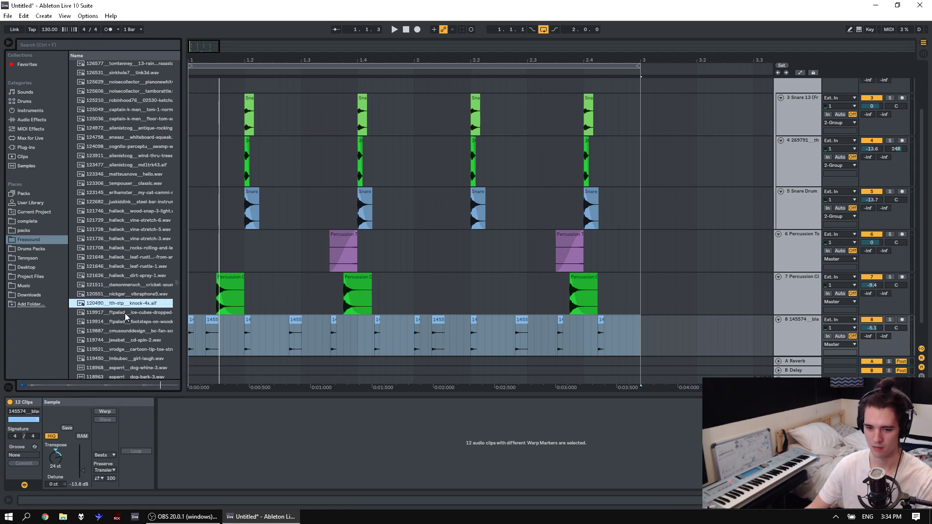
key(Up)
key(Up)
Add the cricket-sound sample on a new audio track at 1.1.1, lower its volume to -16.3 dB and play it.
drag(103, 284, 191, 348)
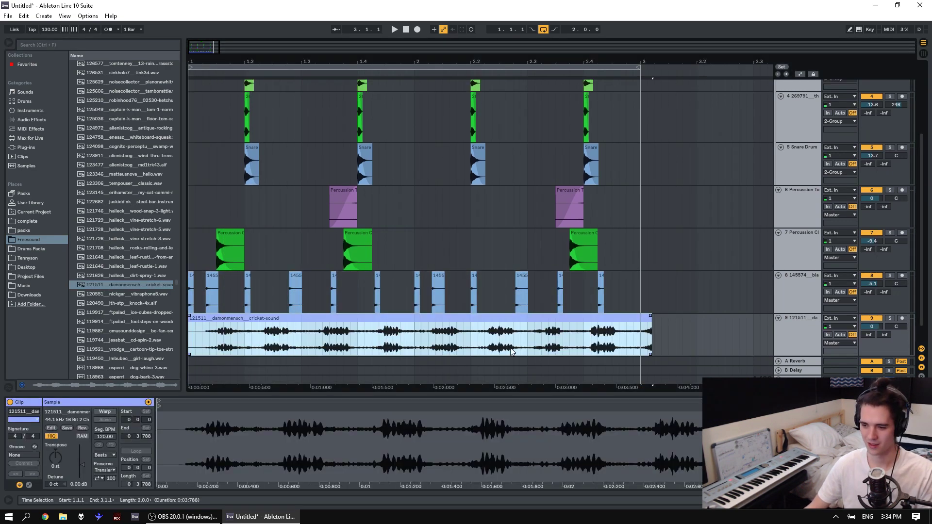
drag(876, 327, 876, 334)
key(space)
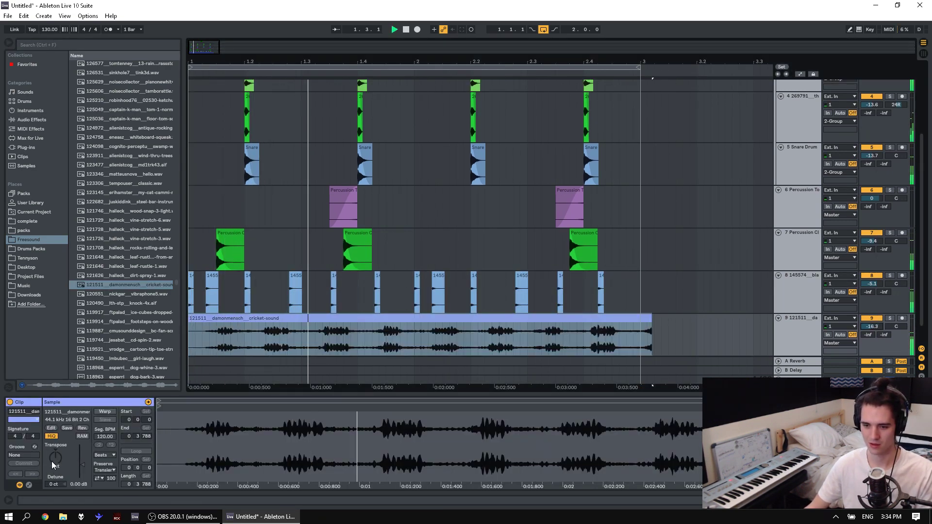
Transpose the cricket clip to 28 st, warp it in Beats mode and set its transient envelope to 0.
drag(54, 459, 54, 409)
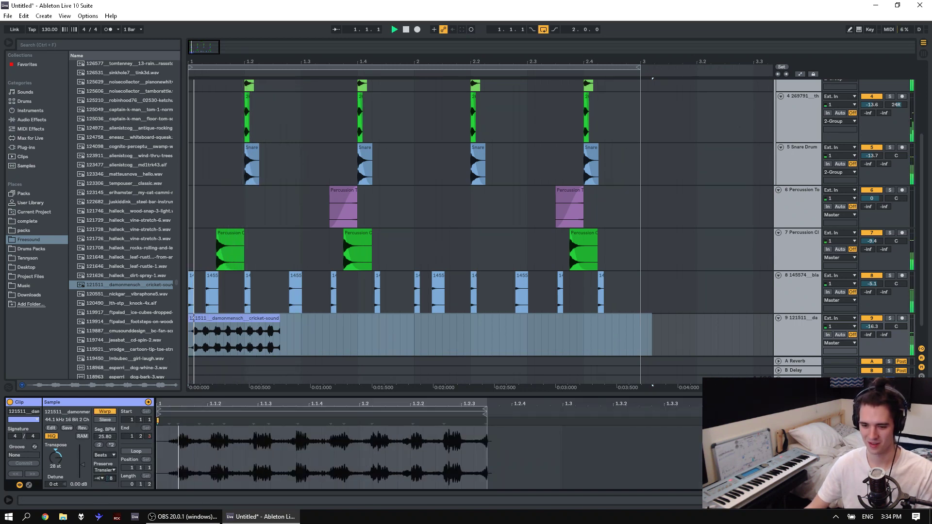
drag(55, 456, 56, 464)
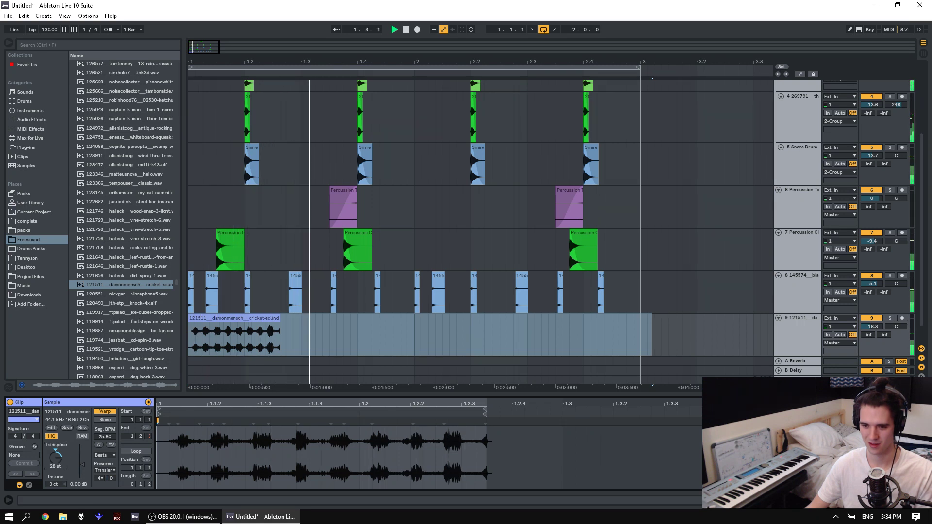
key(space)
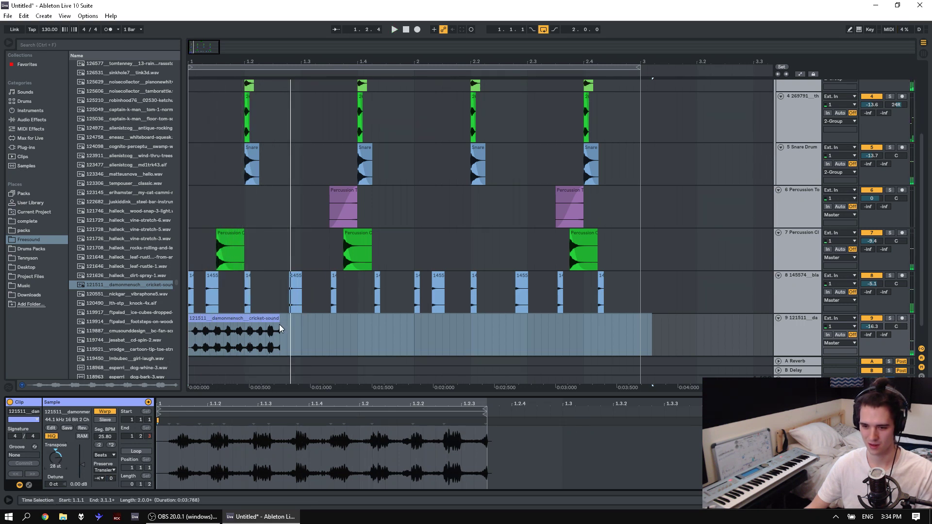
Shorten the cricket clip to its audible part, play it and adjust its end to just before 1.3.
key(ctrl+z)
drag(192, 326, 219, 318)
key(space)
key(space)
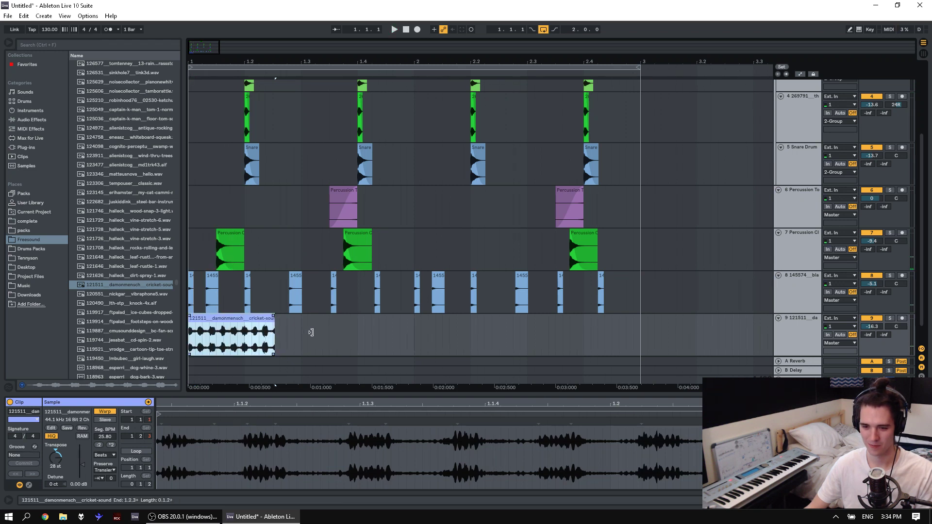
mouse_move(311, 333)
mouse_down()
mouse_move(300, 333)
mouse_move(313, 346)
mouse_move(302, 347)
mouse_up()
key(space)
key(space)
Duplicate the cricket clip to fill the first bar, then duplicate that bar to 2.1.1 during playback.
click(284, 319)
key(ctrl+d)
shift+click(228, 316)
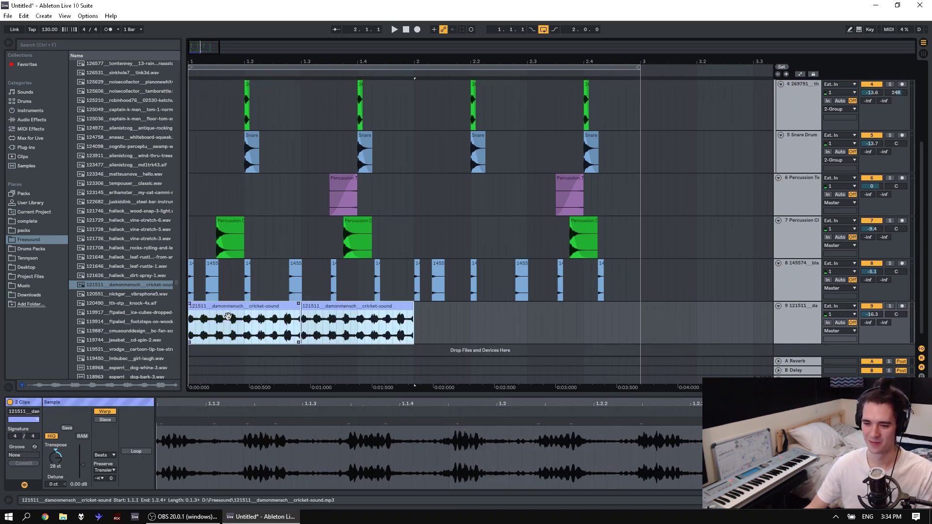
key(space)
key(ctrl+d)
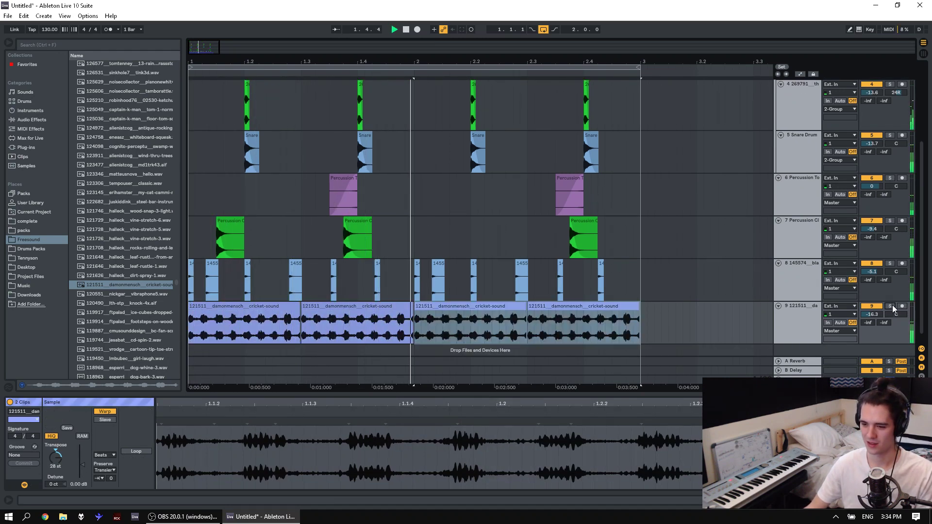
Solo the cricket track, lengthen the clip at 2.1.1 to just over two beats and move it to 1.1.1.
click(890, 307)
click(472, 317)
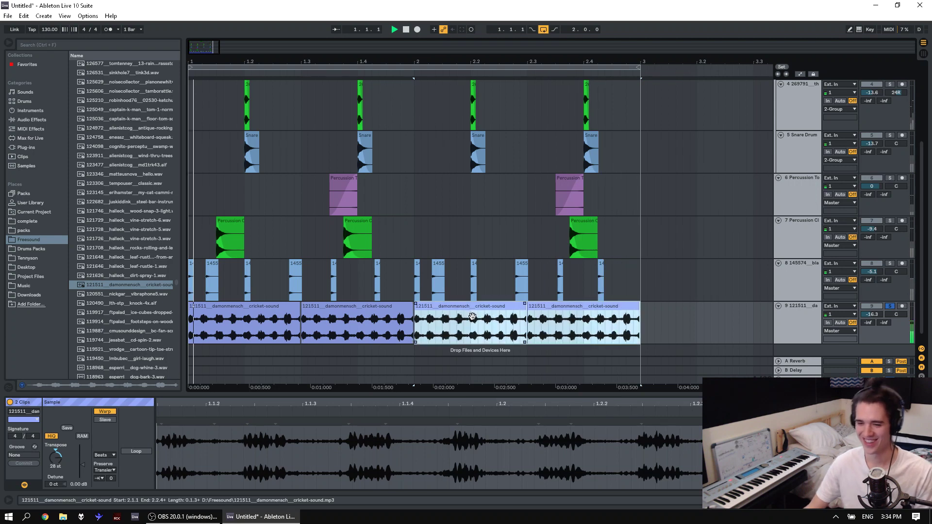
click(471, 316)
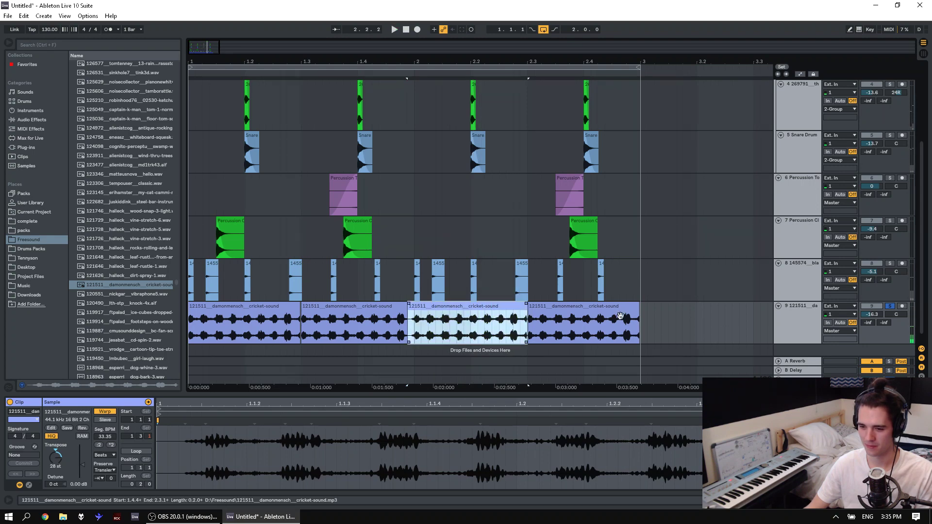
key(ctrl+x)
drag(660, 330, 156, 339)
key(ctrl+v)
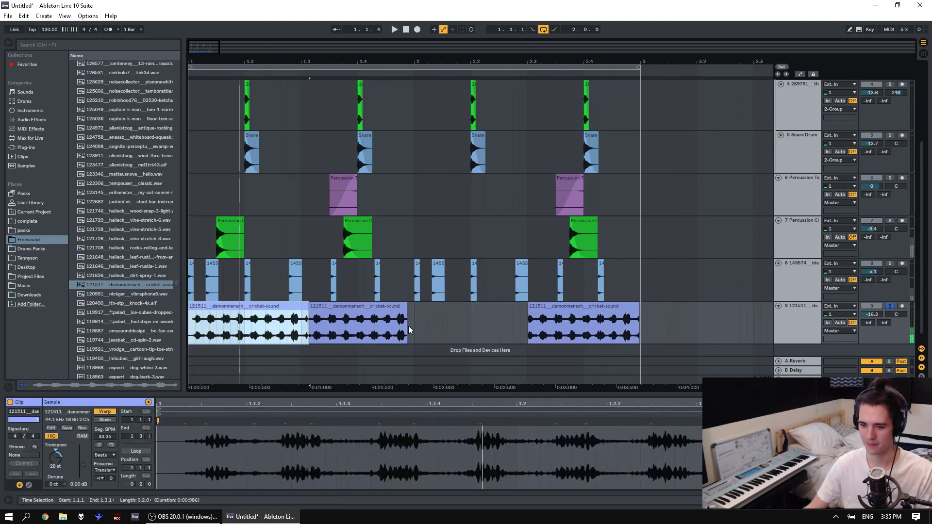
Delete the other cricket clips after the one at 1.1.1.
click(386, 306)
shift+click(583, 306)
key(Delete)
Set the remaining cricket clip's transient envelope to 29 and its transpose to 20 st while it plays.
click(282, 306)
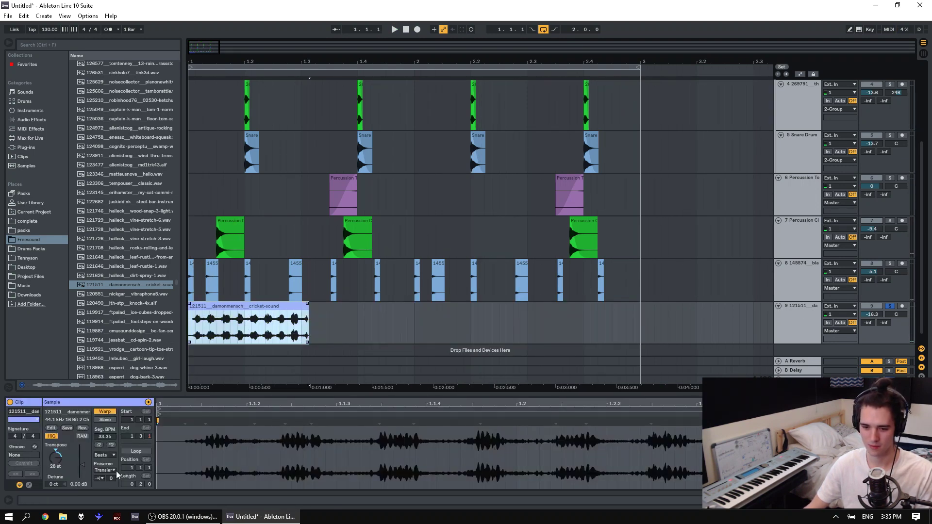
click(99, 478)
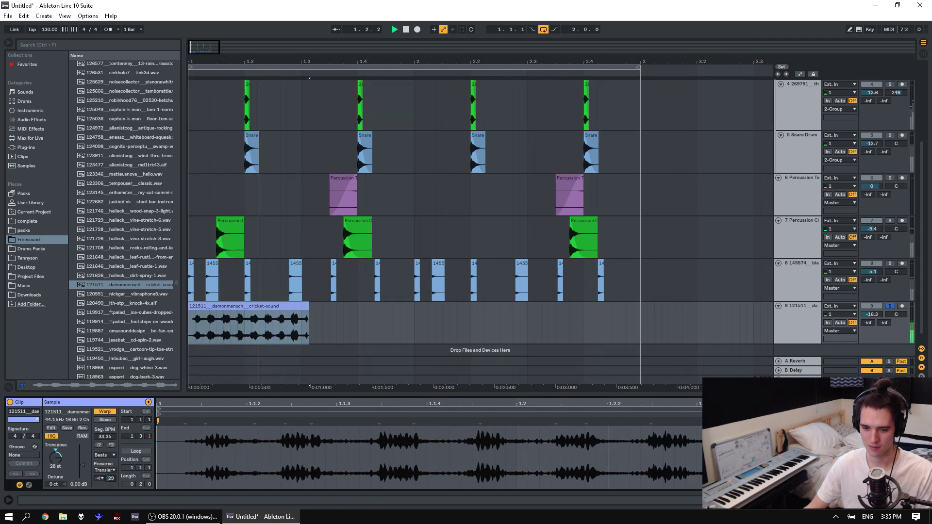
drag(56, 457, 56, 466)
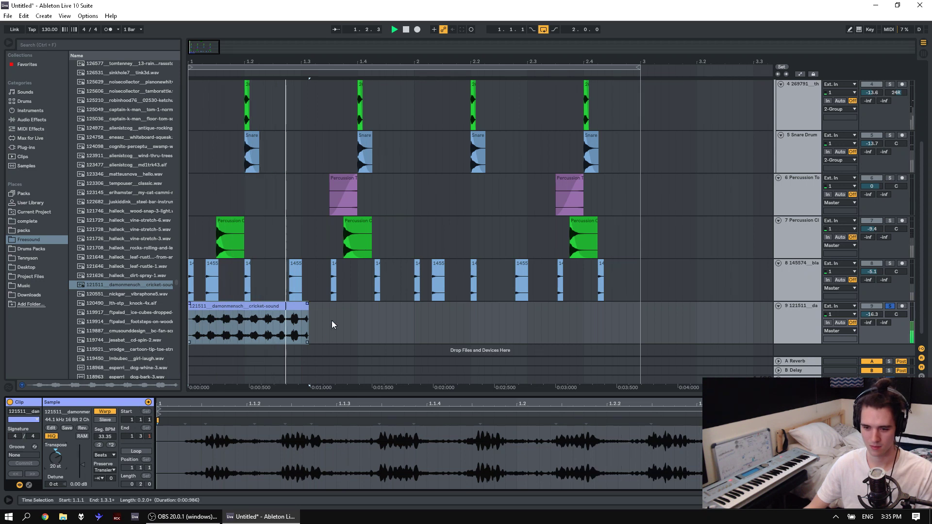
Lengthen the cricket clip to end at 1.4.2 and lower its transpose to 11 st, checking it in playback.
key(space)
drag(308, 320, 373, 319)
key(space)
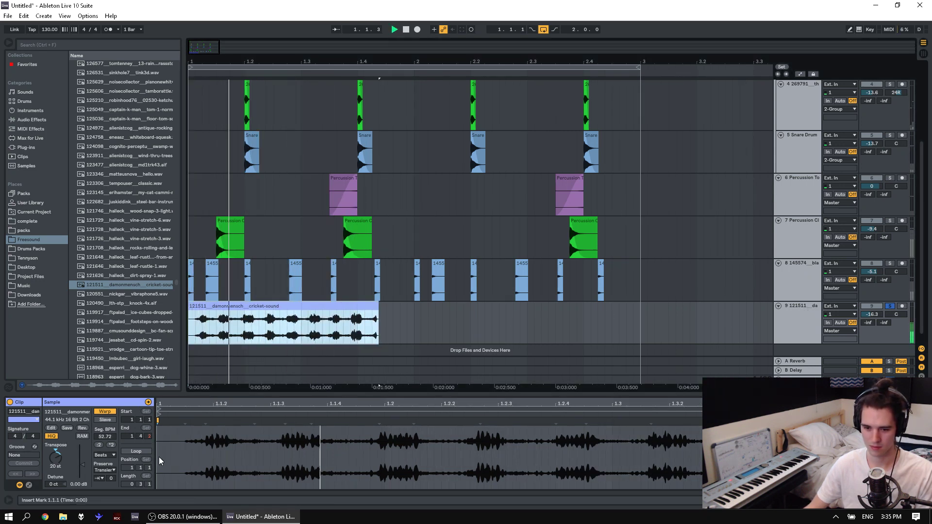
drag(54, 462, 55, 478)
key(space)
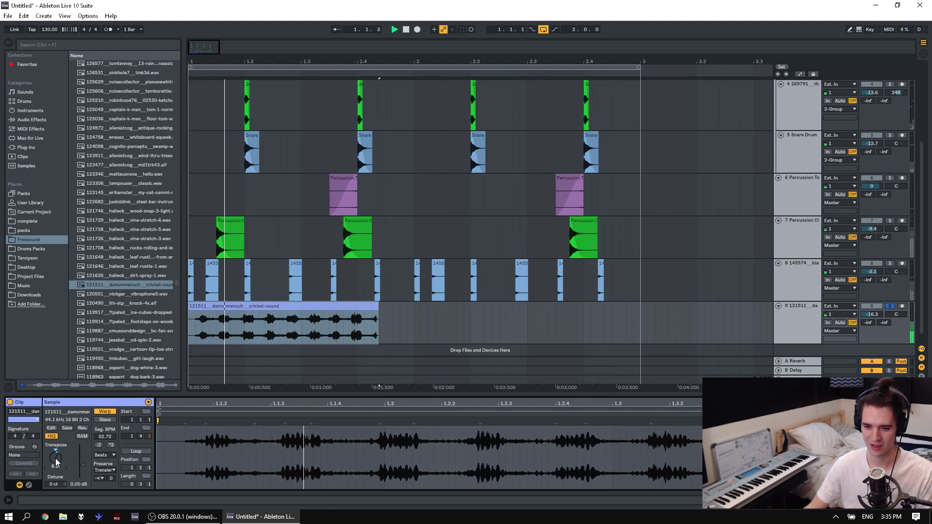
Freeze and flatten the cricket track to audio, then play the rendered clip.
right_click(799, 315)
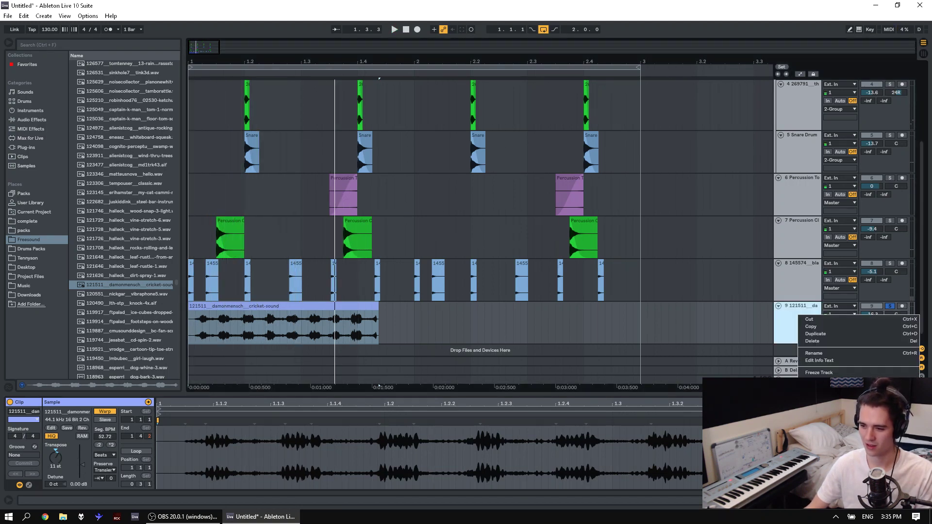
click(818, 372)
click(302, 310)
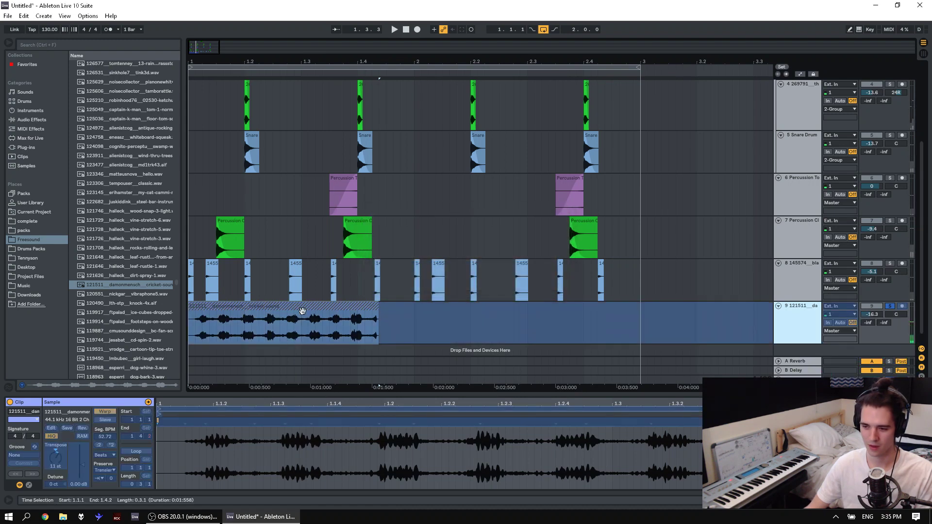
right_click(809, 316)
click(820, 381)
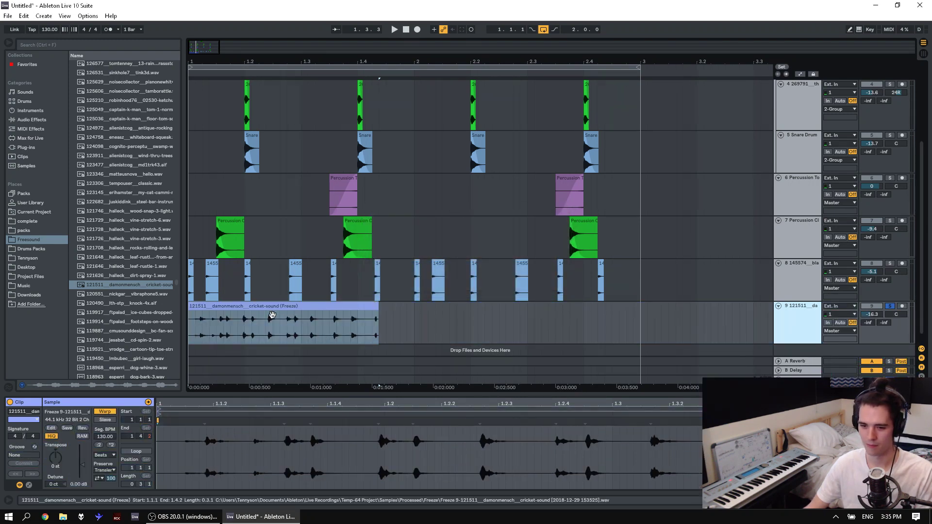
click(272, 315)
key(space)
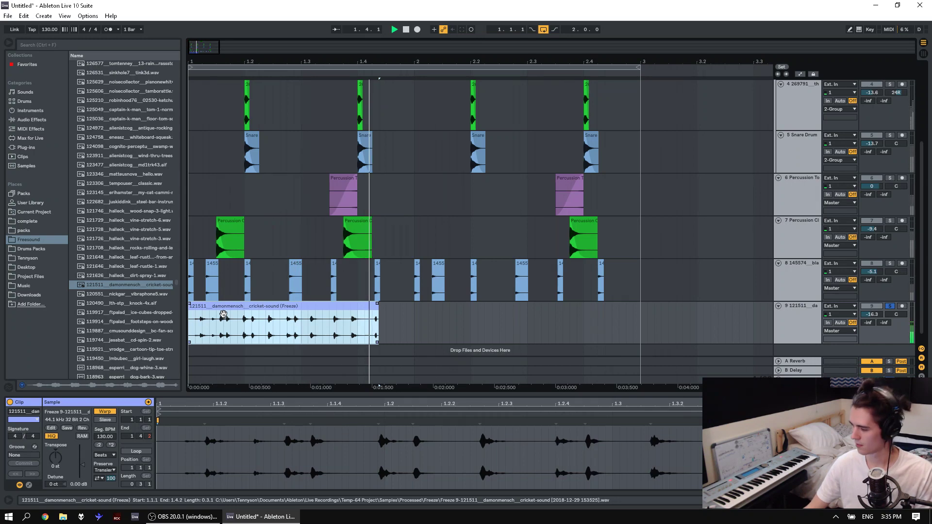
Cut the silence before the first cricket hit so it starts at 1.1.1, and remove the section between the next two hits.
drag(189, 61, 250, 279)
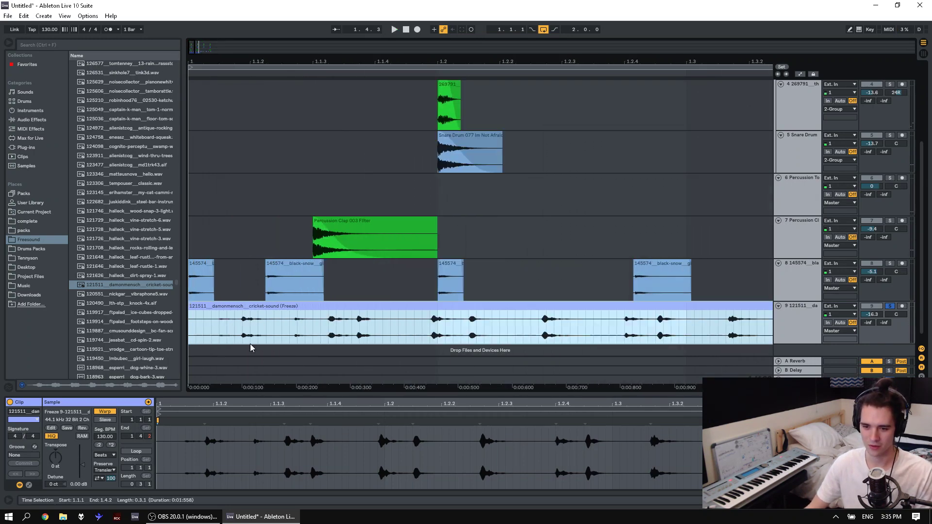
drag(239, 339, 86, 340)
key(Delete)
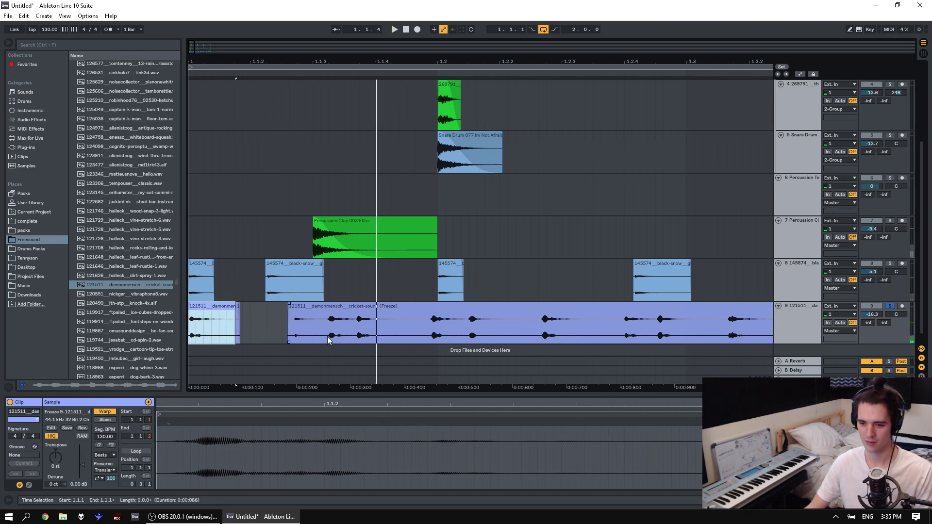
drag(327, 336, 357, 338)
key(Delete)
Move the second cricket slice to just after 1.1.2, trim its tail, and place the remaining clip at 1.1.3.
click(257, 329)
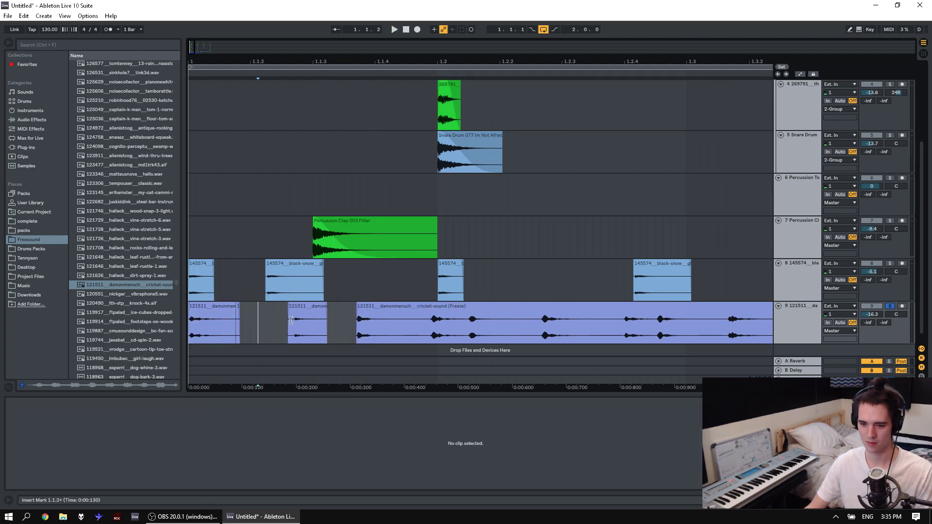
drag(289, 307, 266, 306)
drag(294, 323, 327, 323)
key(Delete)
drag(396, 306, 351, 323)
Audition the opening cricket slices and nudge the second slice slightly earlier.
click(191, 331)
key(space)
key(space)
click(280, 306)
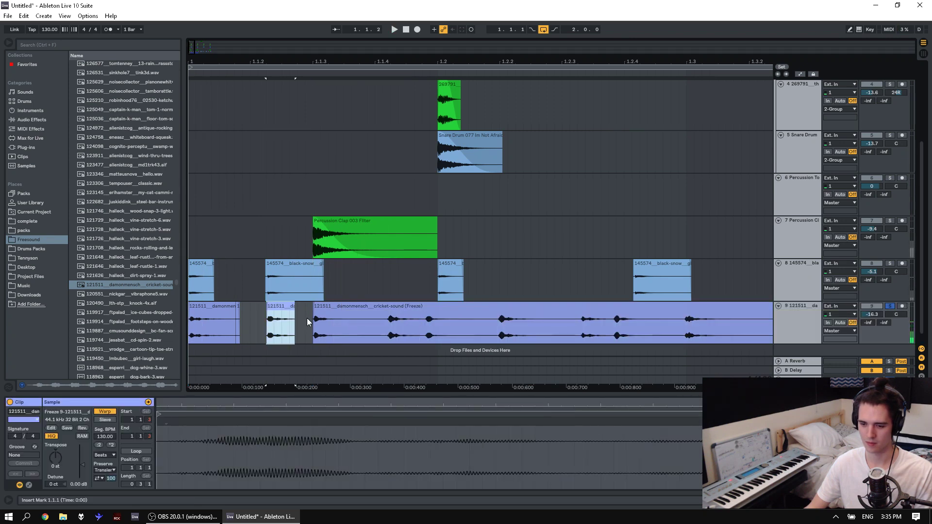
key(space)
key(space)
drag(280, 323, 276, 323)
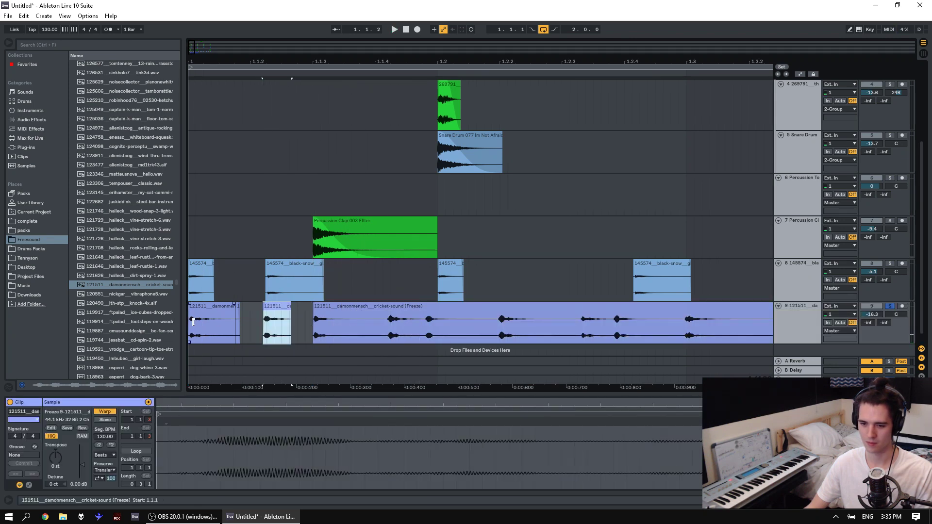
key(space)
Split the remaining cricket clip before its next two hits and place the resulting parts at 1.1.4 and 1.2.1.
click(386, 339)
key(ctrl+e)
drag(422, 306, 410, 335)
click(413, 341)
key(ctrl+e)
drag(447, 306, 470, 328)
click(343, 287)
Split the cricket clip before its next hit and place the remainder slightly after 1.2.2, checking the timing in playback.
click(510, 334)
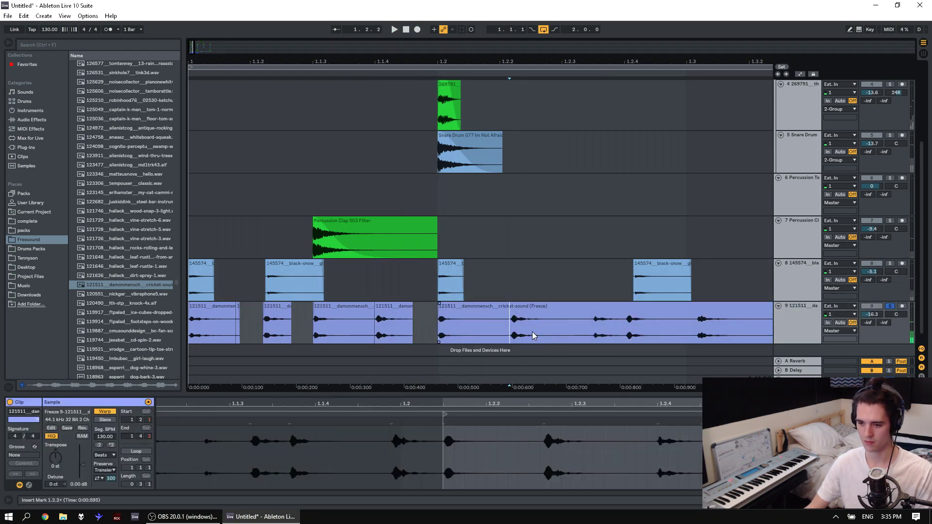
key(ctrl+e)
drag(578, 335, 568, 335)
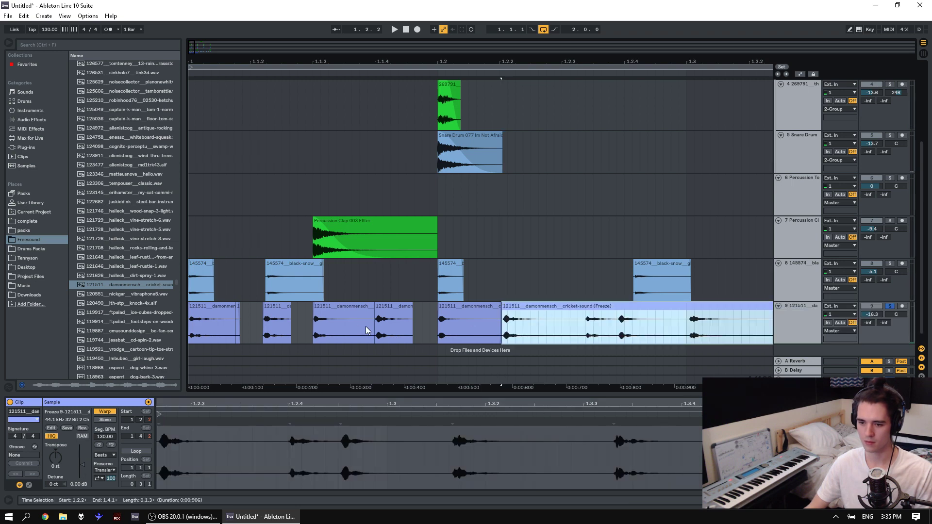
key(space)
click(193, 307)
key(space)
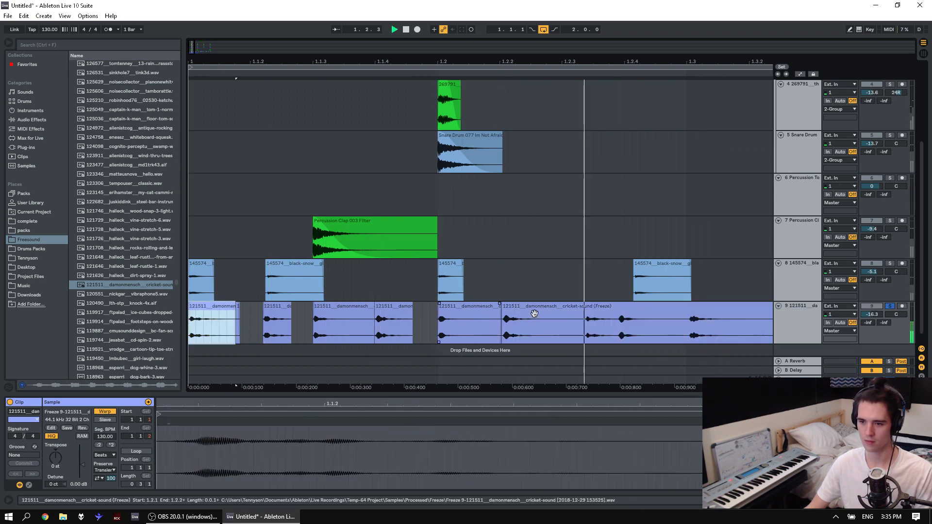
key(space)
drag(540, 308, 548, 327)
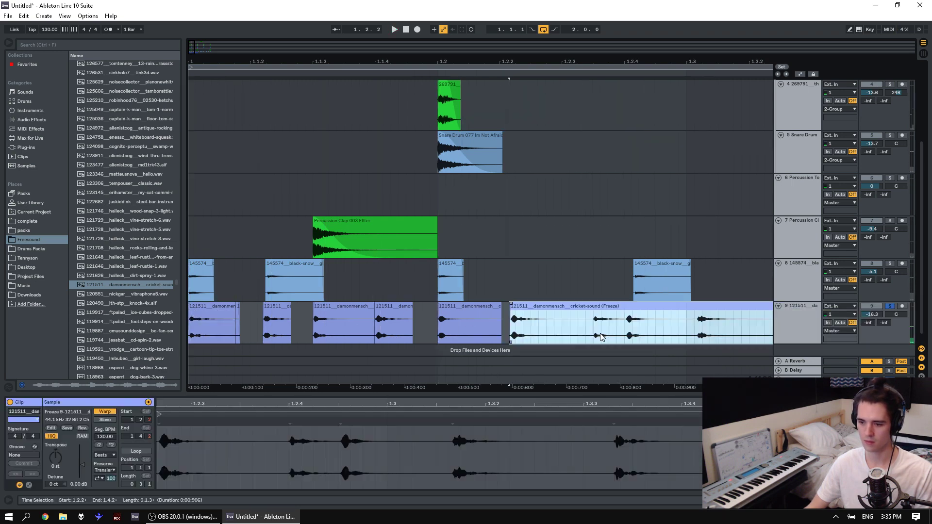
Split the remaining cricket clip into further slices positioned at 1.2.3 and 1.3.1.
click(624, 340)
key(ctrl+e)
drag(659, 307, 600, 327)
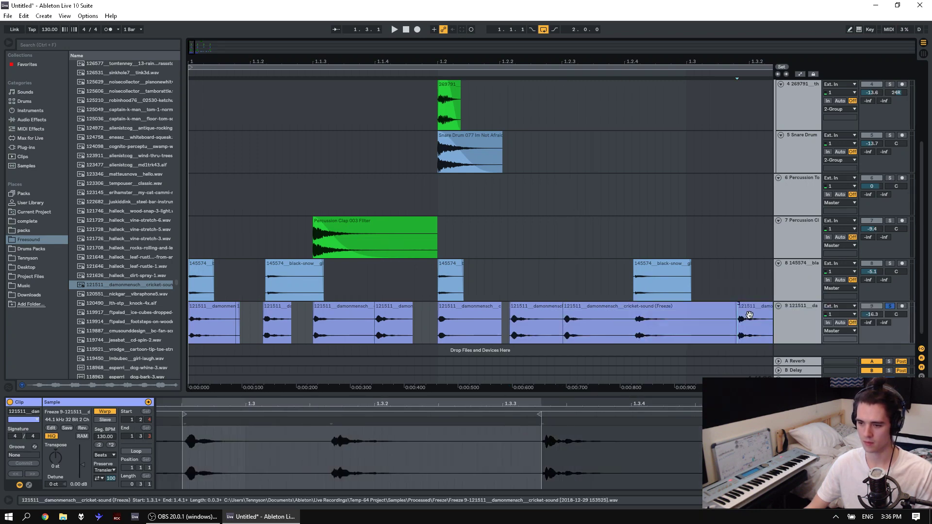
click(687, 323)
key(ctrl+e)
Split off a last cricket slice just after 1.3.2 and delete the cricket audio from 1.3.3 to 1.4.1.
key(space)
drag(692, 61, 524, 48)
key(space)
click(579, 340)
key(ctrl+e)
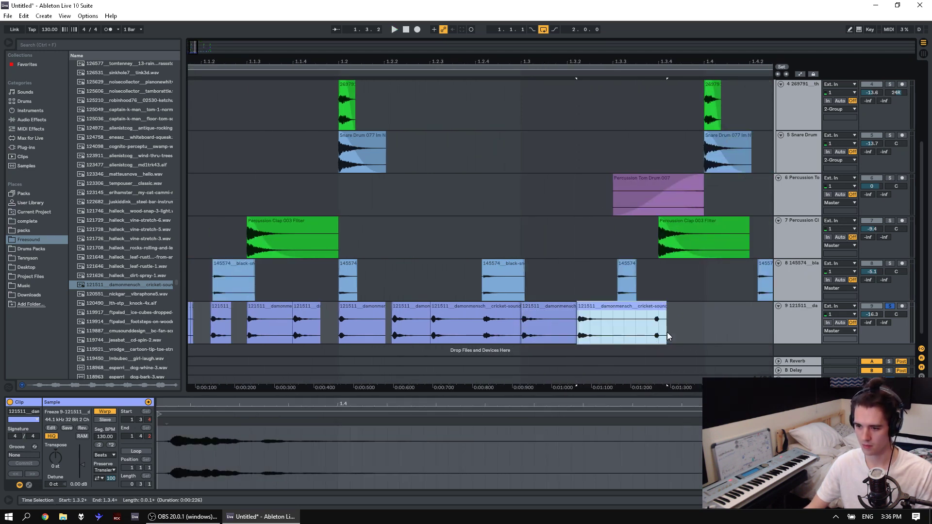
drag(703, 325, 621, 327)
key(Delete)
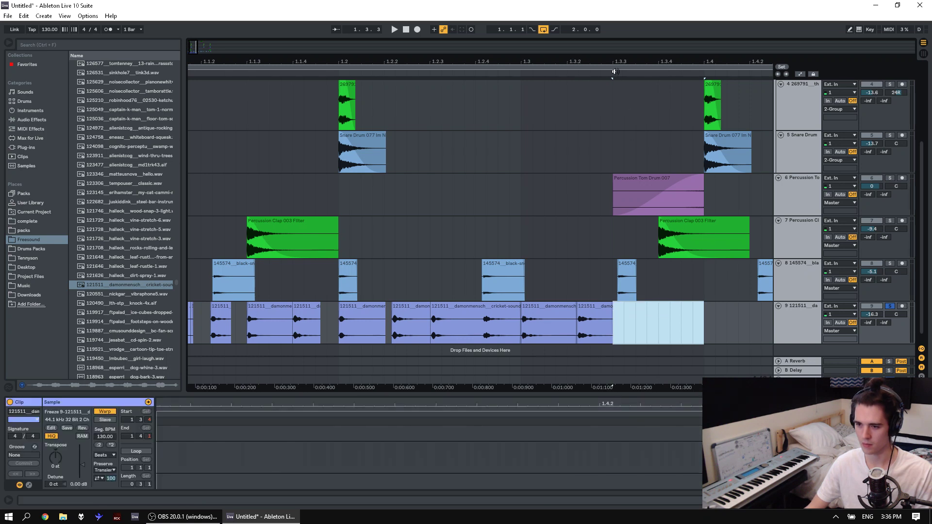
Try duplicating the cricket slices with the copy starting slightly past 1.3.3, then undo the duplicate.
drag(619, 63, 618, 37)
key(space)
key(space)
drag(264, 334, 47, 328)
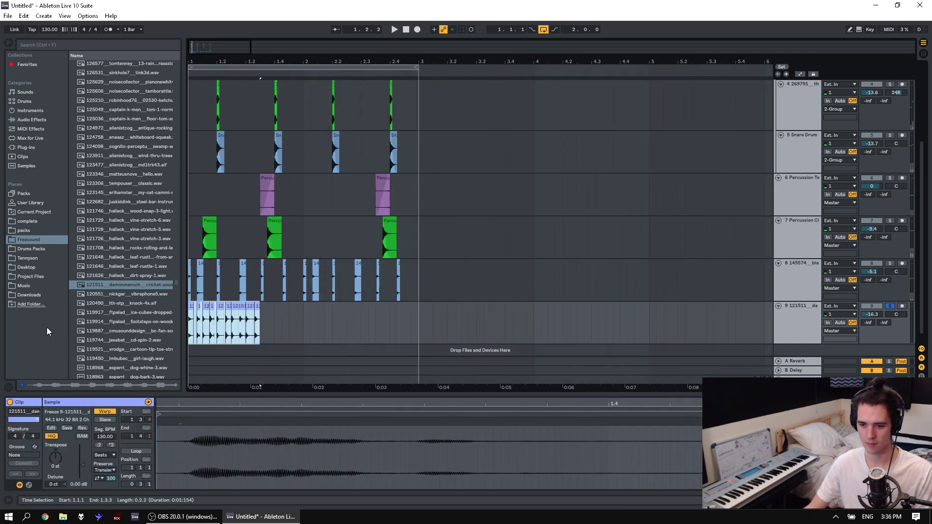
key(space)
drag(259, 325, 263, 327)
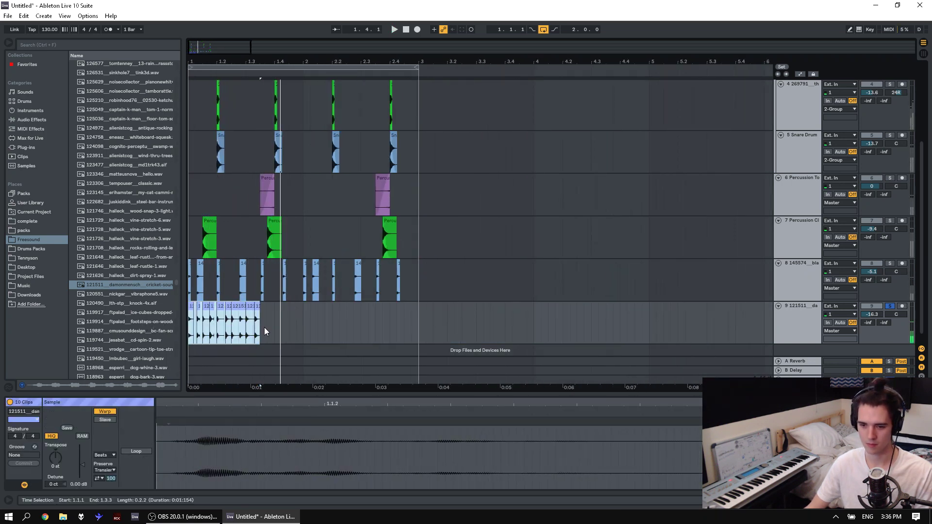
key(ctrl+d)
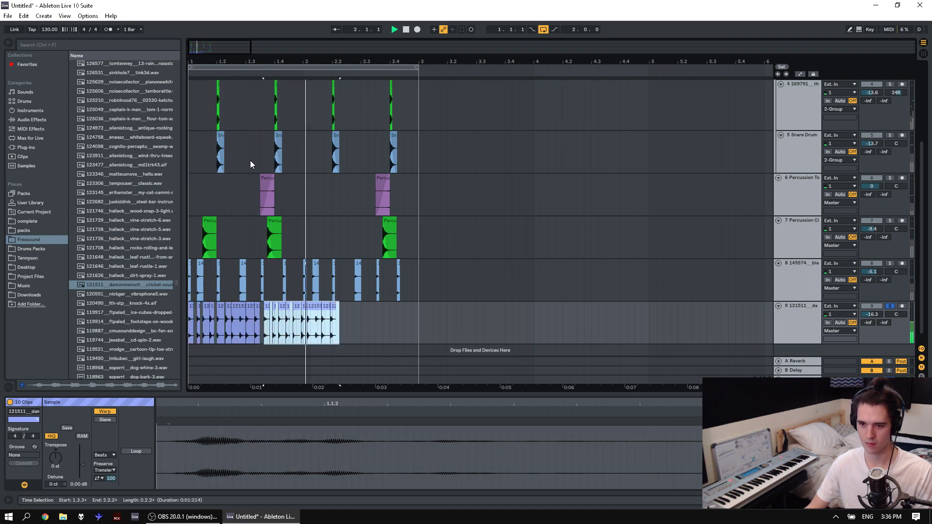
scroll(329, 218, down, 1)
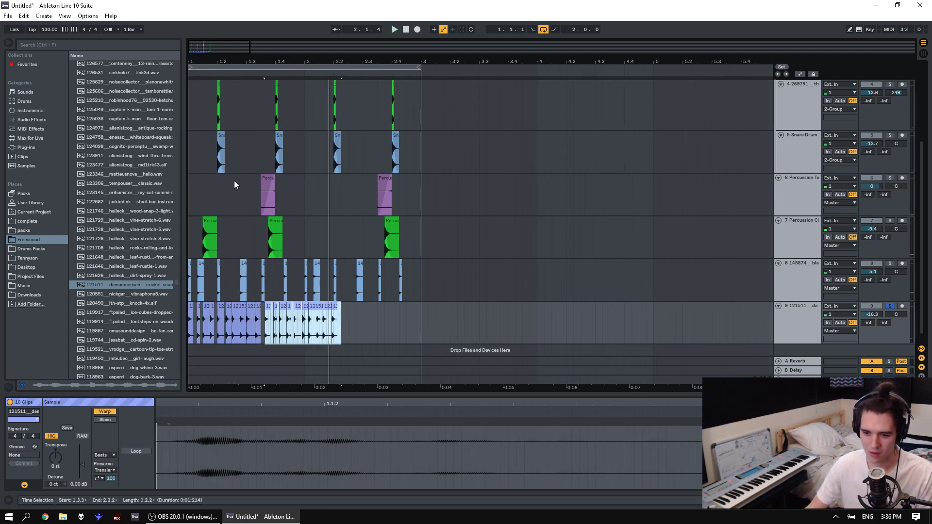
key(ctrl+z)
Duplicate the cricket slices from 1.1.1 to 1.3.3 three times in a row during playback.
shift+click(266, 336)
key(space)
shift+click(260, 335)
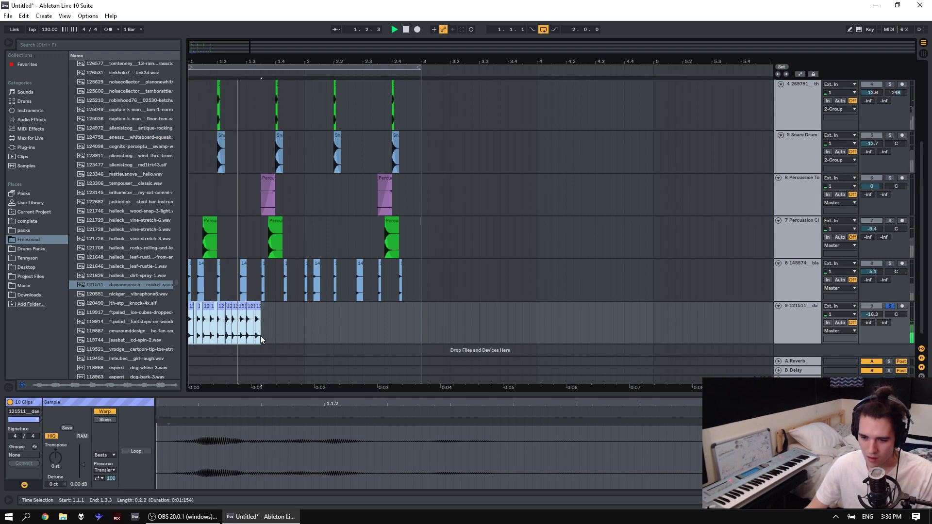
key(ctrl+d)
key(ctrl+d)
key(ctrl+d)
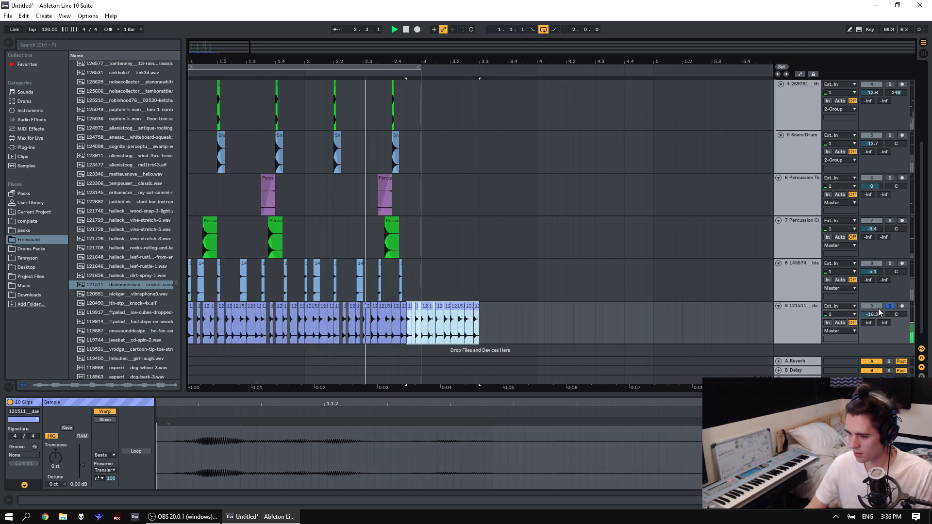
Set the cricket track's volume to -14.0 dB, unsolo it and pan it to 32R.
drag(881, 313, 882, 307)
click(890, 306)
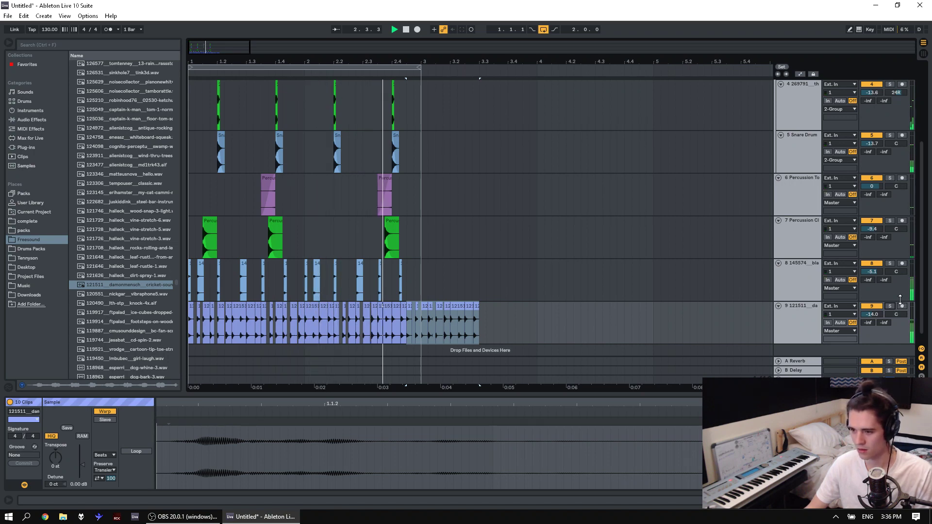
drag(557, 315, 48, 333)
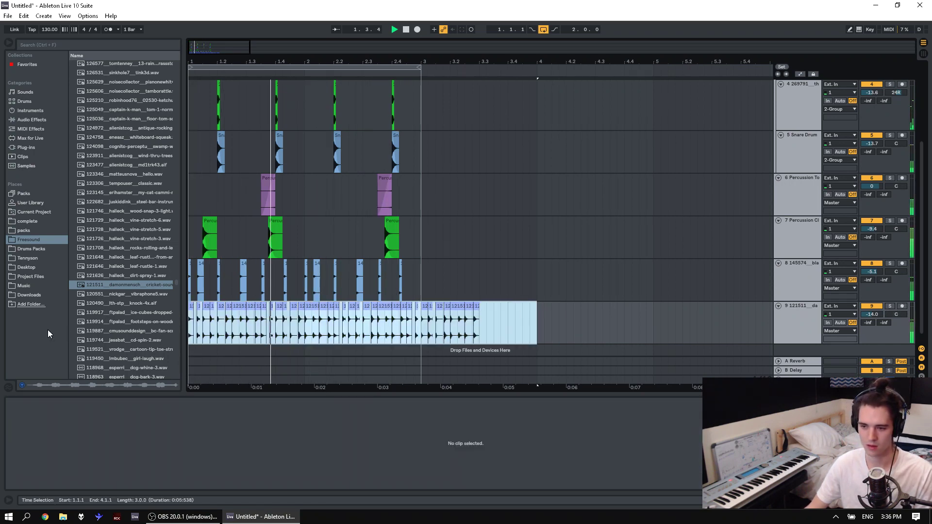
mouse_move(896, 313)
mouse_down()
mouse_move(895, 271)
mouse_move(896, 325)
mouse_up()
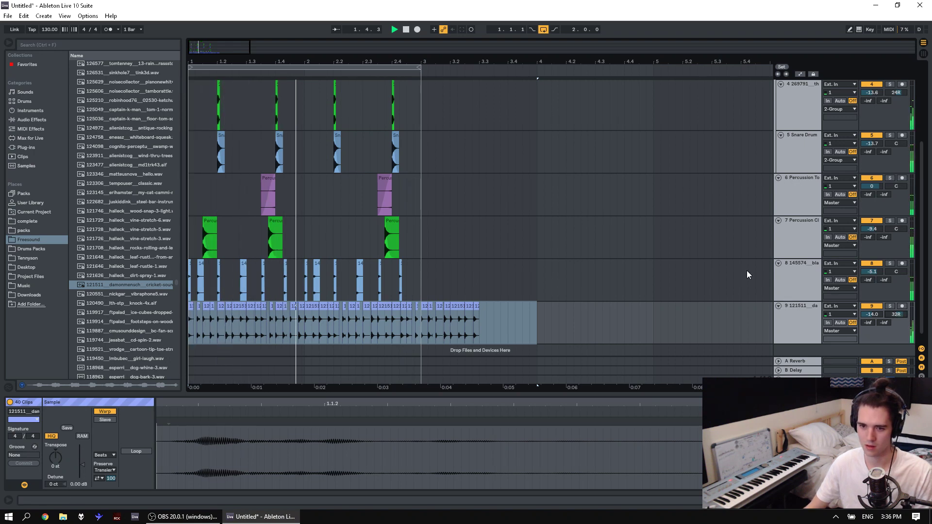
Set the song tempo to 123 BPM and play the beat.
drag(54, 30, 53, 32)
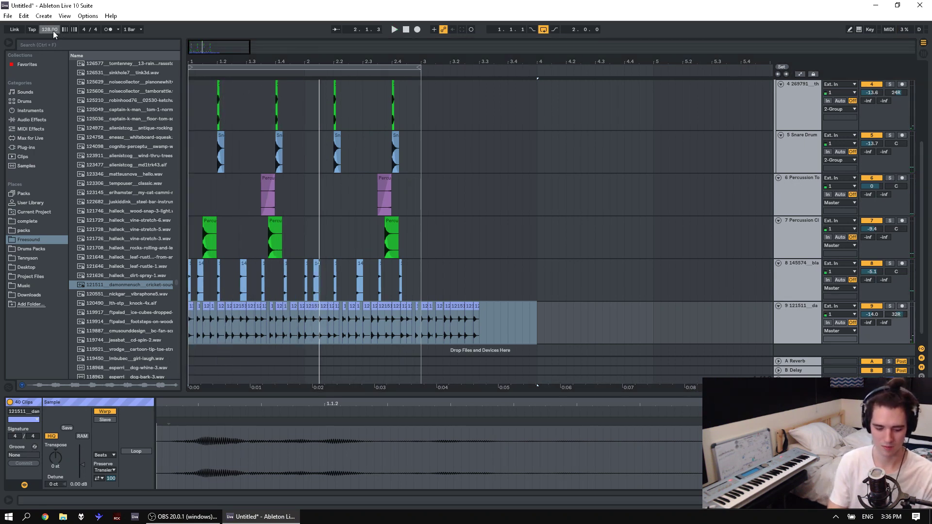
text(123)
key(Return)
key(space)
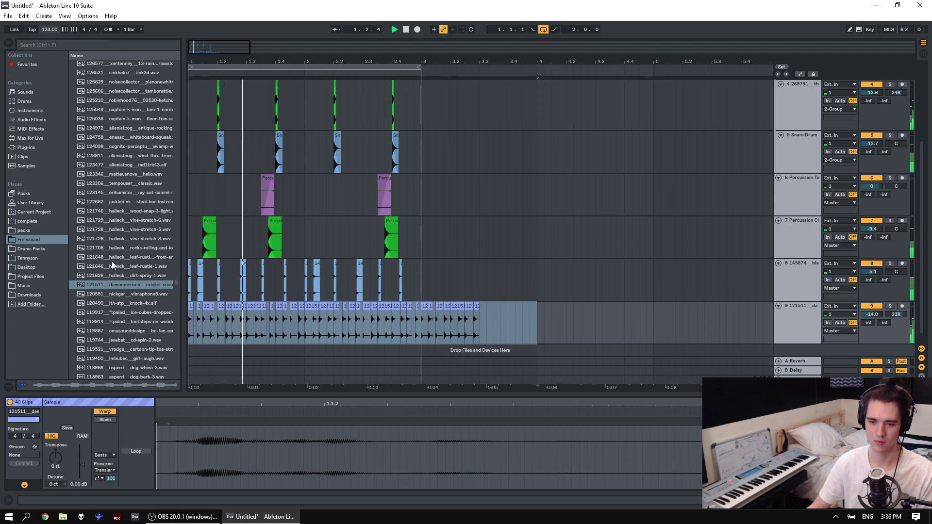
Audition more found-sound samples in the Freesound folder, including dog-bark, tubular, snap-trap and bamboo cracking sounds.
scroll(112, 261, down, 3)
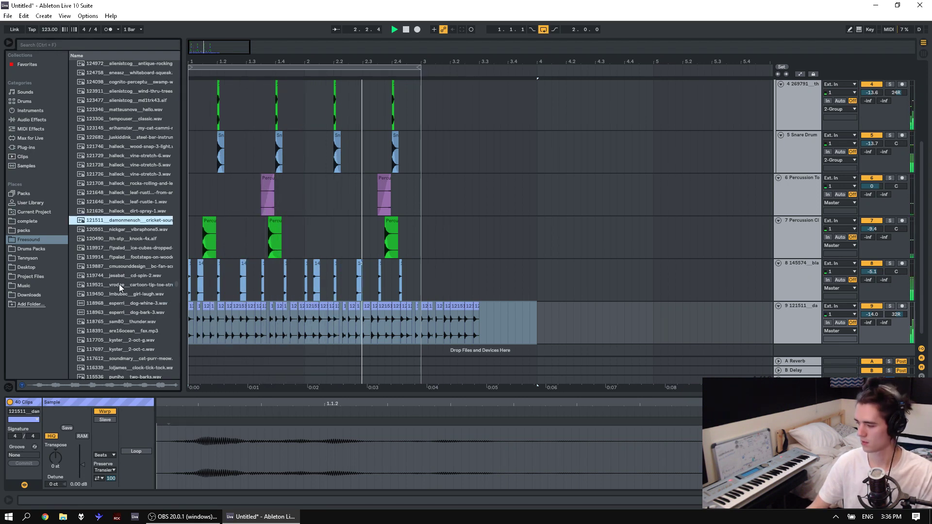
click(118, 284)
key(Down)
key(Down)
key(Down)
key(Down)
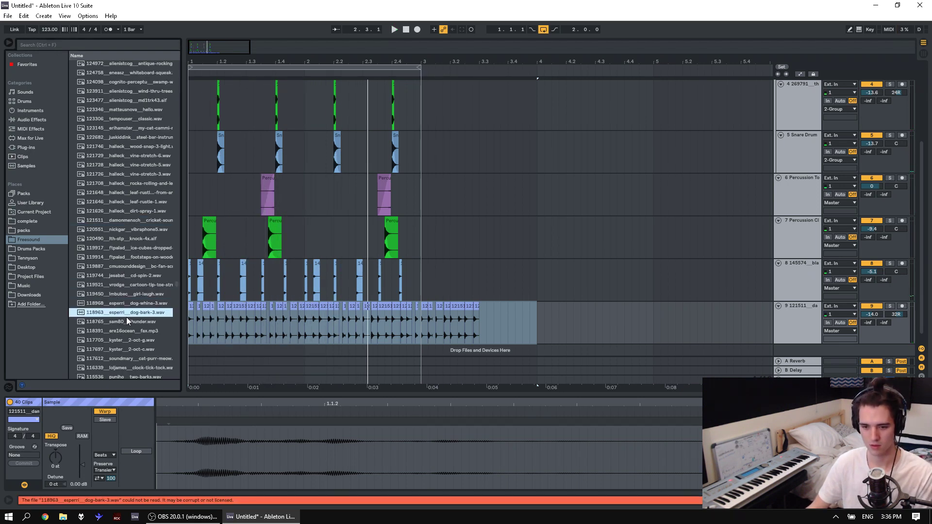
click(136, 334)
click(135, 339)
scroll(133, 352, down, 3)
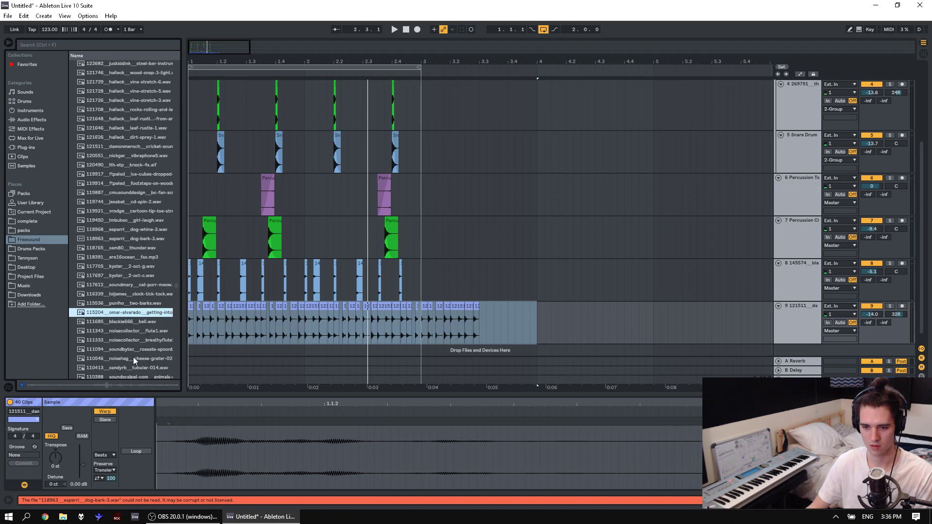
click(135, 358)
click(137, 368)
scroll(137, 362, down, 2)
scroll(135, 339, down, 1)
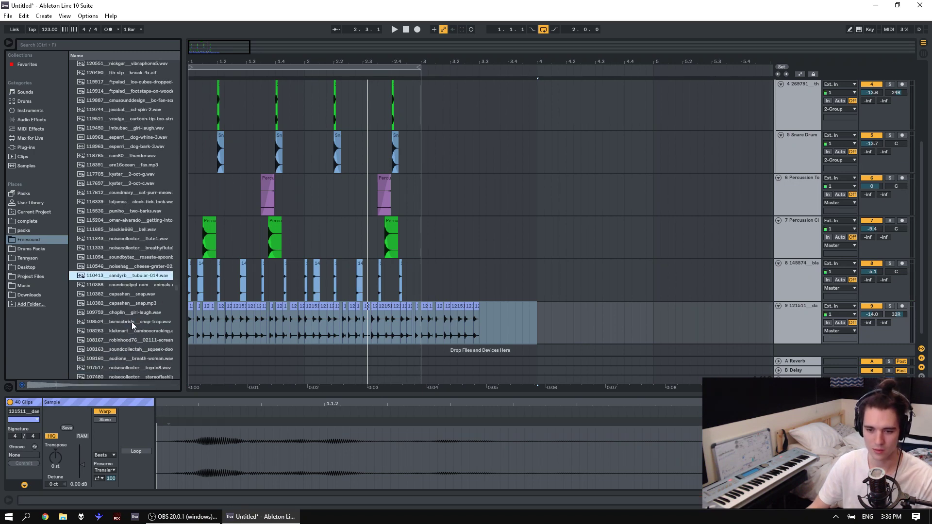
click(132, 322)
key(Down)
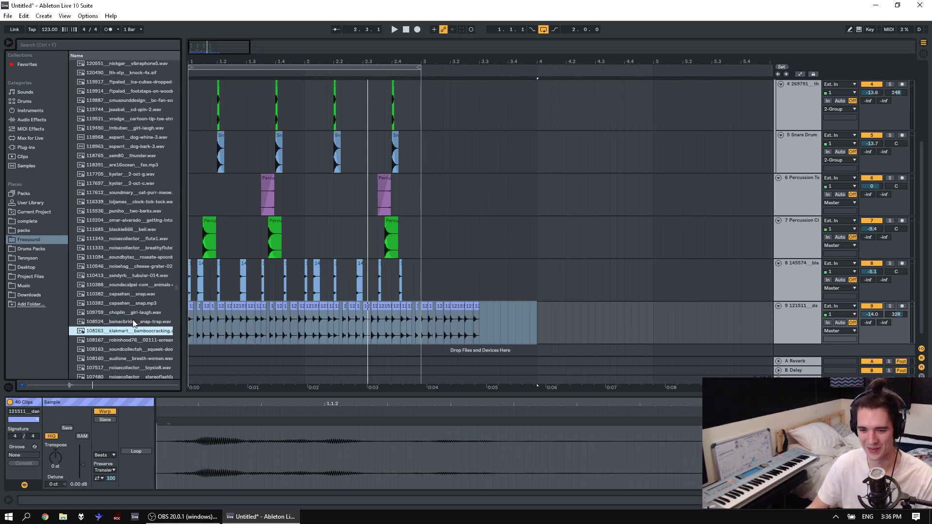
Place the two-barks sample from the Freesound folder at 4.1.1 on the cricket track.
click(140, 238)
drag(152, 214, 537, 318)
click(875, 313)
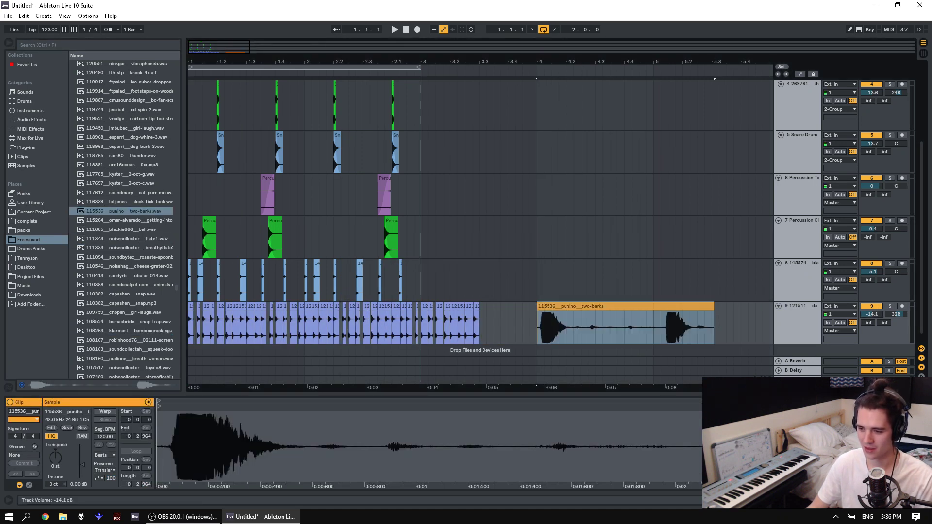
Play the two-barks clip at 4.1.1 on the cricket track and delete it.
key(space)
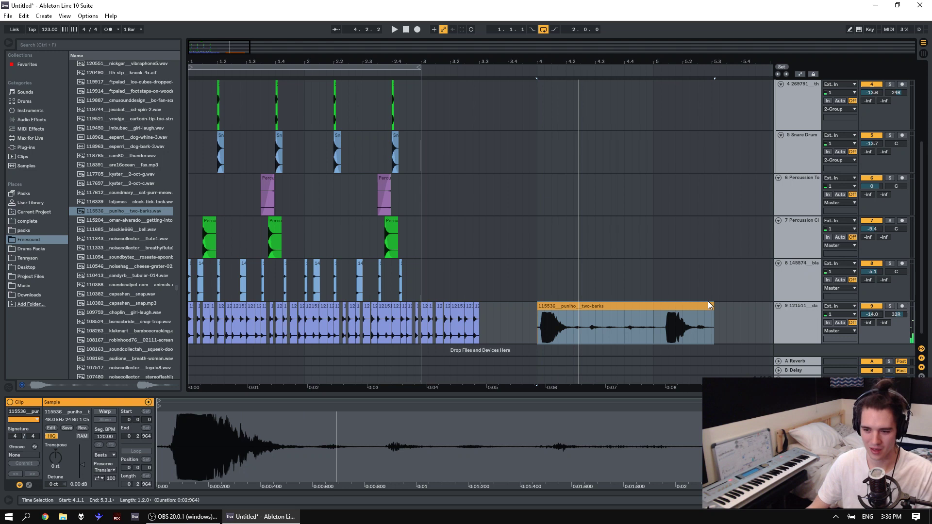
click(560, 313)
key(Delete)
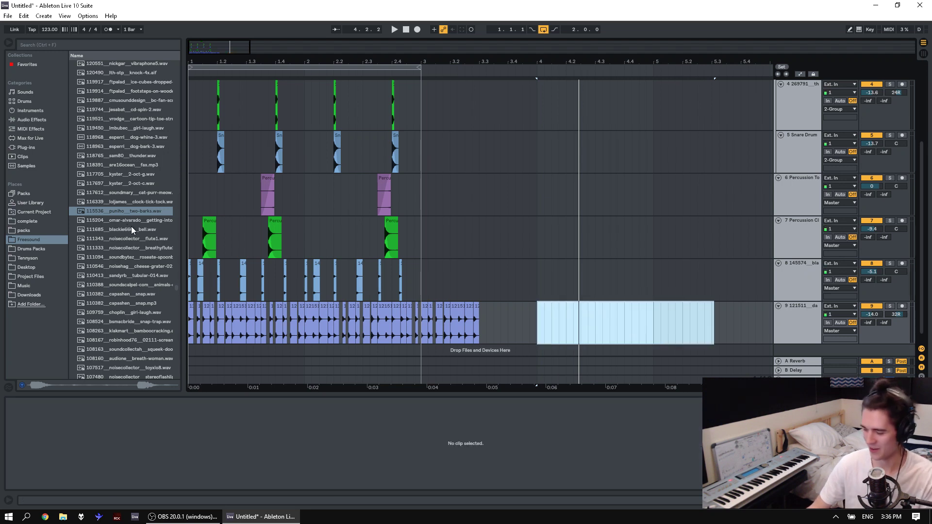
Audition further samples in the Freesound folder, from the 2-oct, cat-purr and bell sounds to the flute and cheese-grater ones.
click(121, 183)
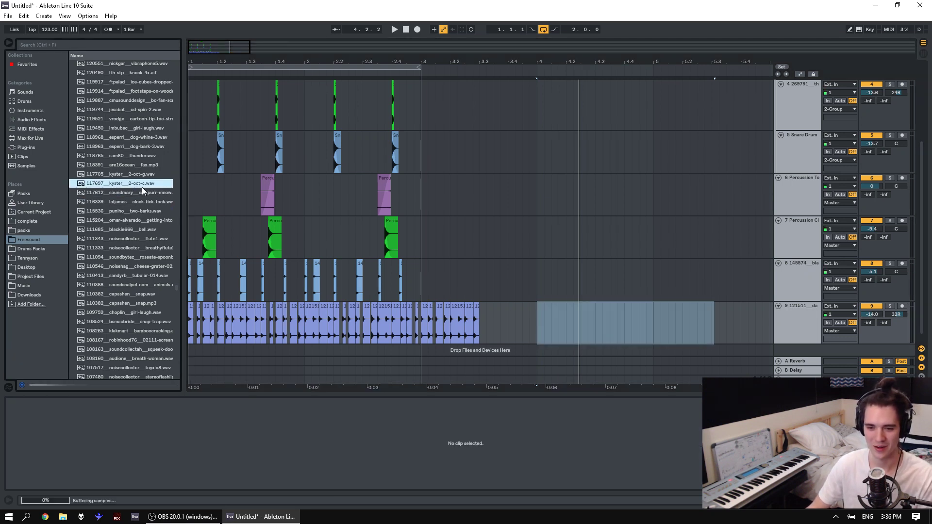
key(Up)
key(Down)
key(Down)
key(Down)
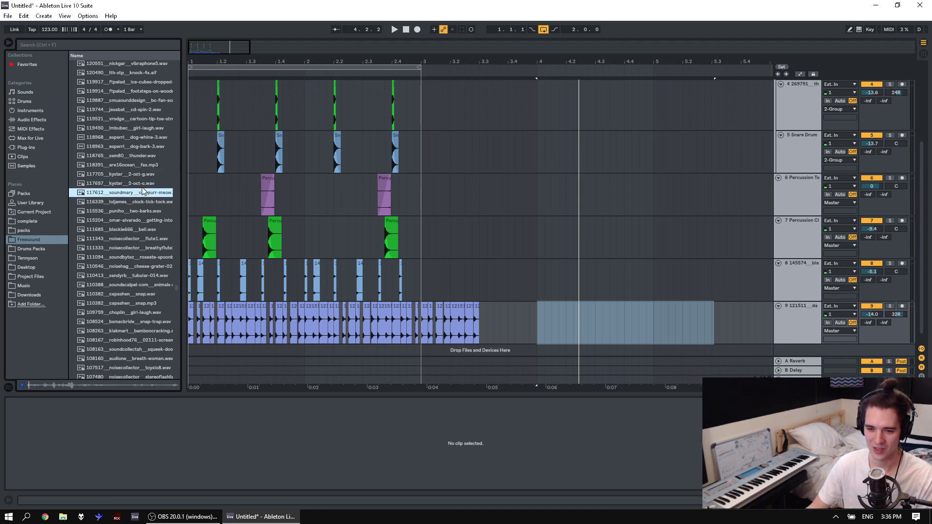
key(Down)
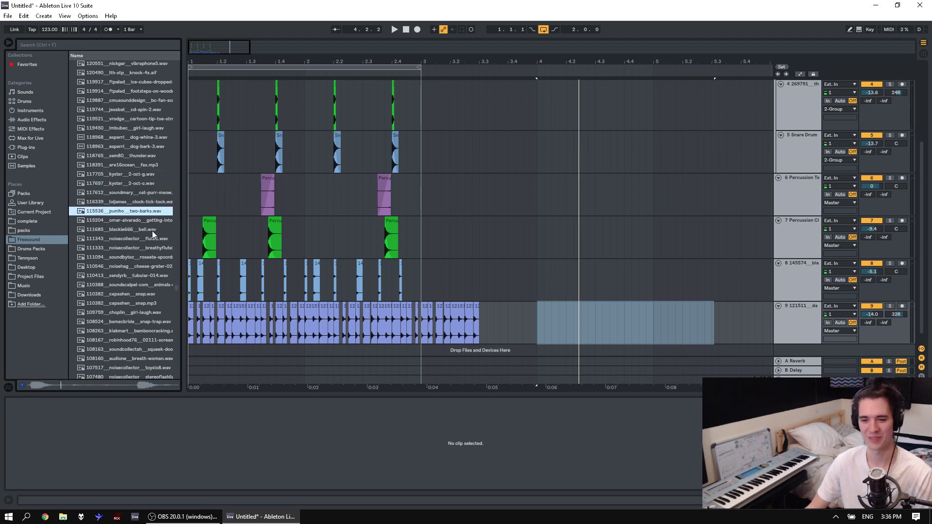
key(Down)
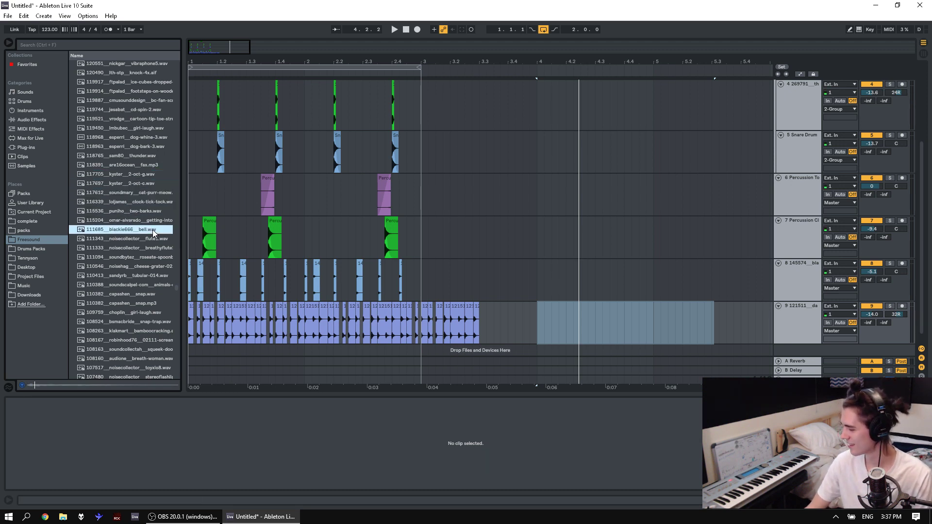
key(Down)
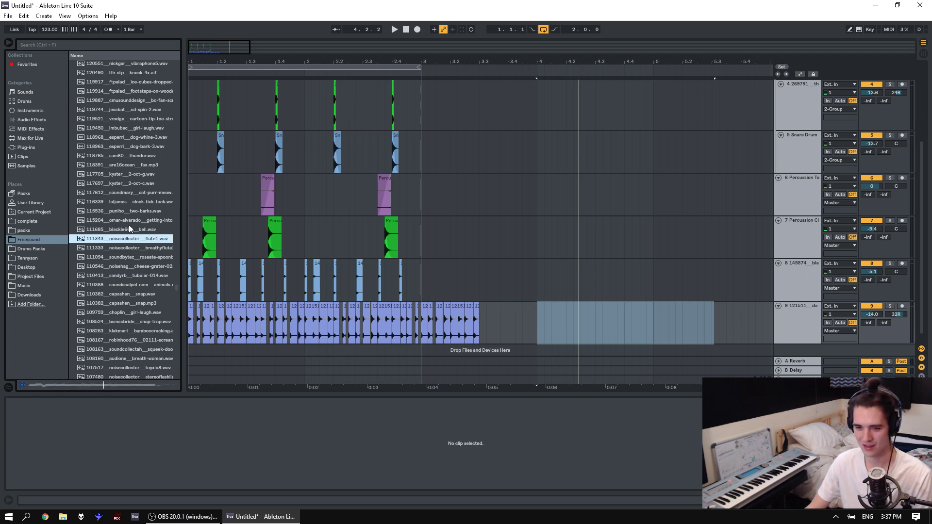
key(Down)
key(Down)
key(Down)
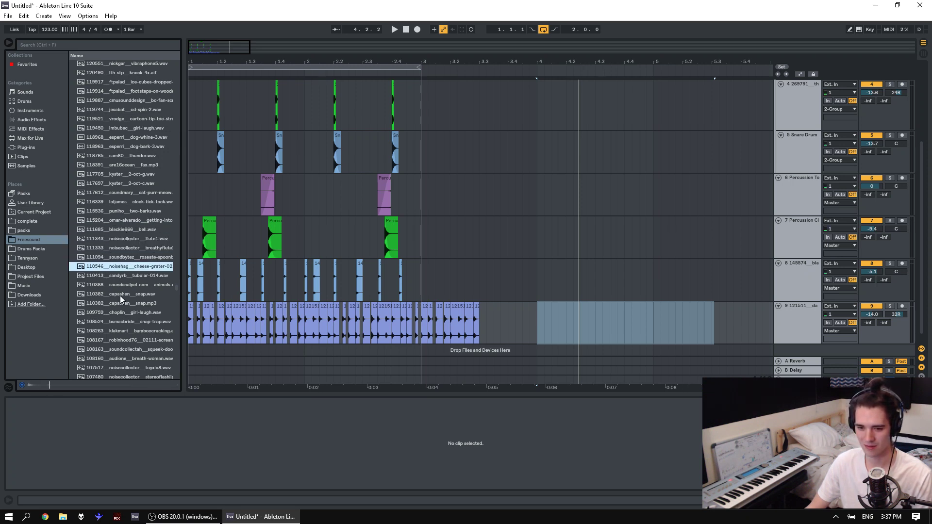
Place the cheese-grater-02 sample on a new track at 1.1.3, with gain at -9.71 dB and transpose at -8 st.
drag(127, 268, 204, 335)
drag(83, 465, 55, 492)
key(space)
key(space)
key(space)
key(space)
key(space)
key(space)
key(space)
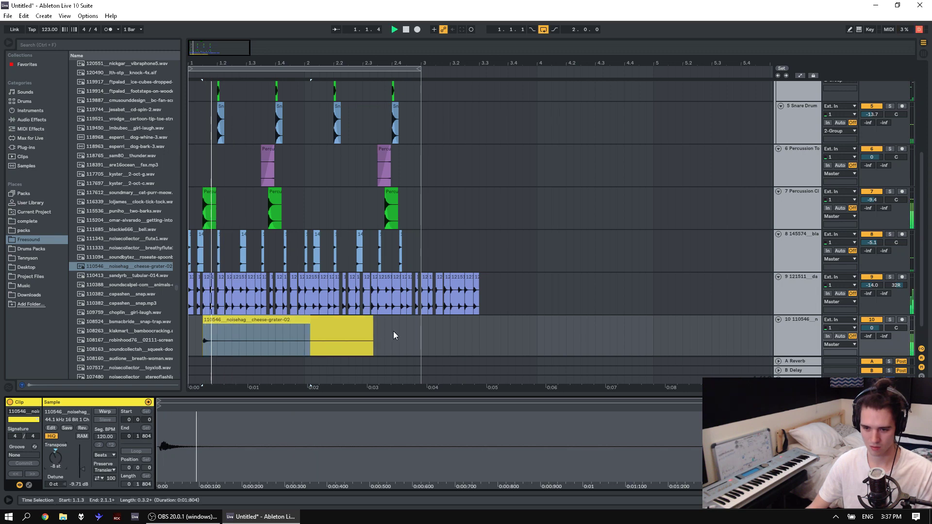
Trim the cheese-grater clip to a short hit with a fade-out and move it slightly earlier than 1.1.3.
key(space)
drag(449, 332, 217, 336)
key(Delete)
click(214, 321)
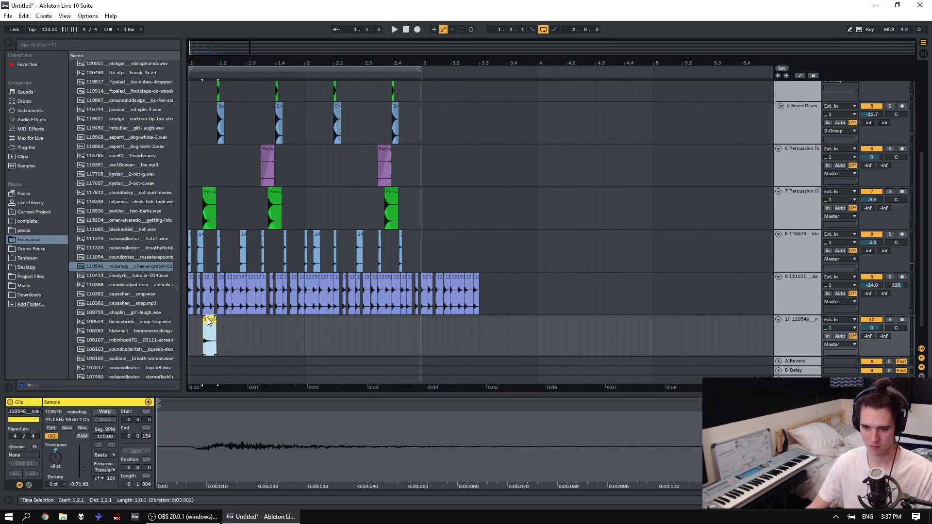
drag(208, 335, 202, 335)
drag(253, 333, 189, 338)
key(space)
Try a duplicate of the cheese-grater clip at about 1.3 against the beat.
click(200, 324)
key(ctrl+d)
key(space)
drag(326, 336, 90, 336)
key(space)
key(space)
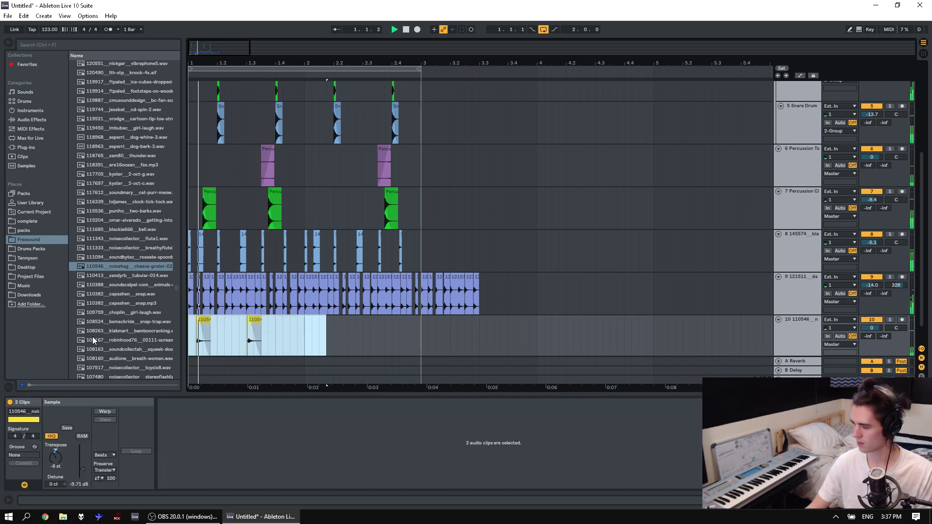
key(space)
click(268, 335)
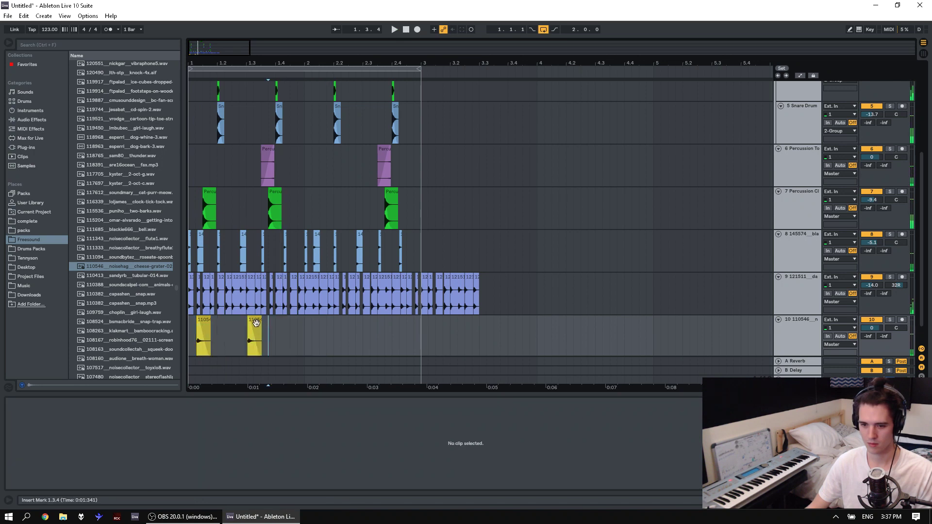
click(256, 323)
key(Delete)
Paste a second cheese-grater clip at about 1.2.4 and play the beat.
click(228, 332)
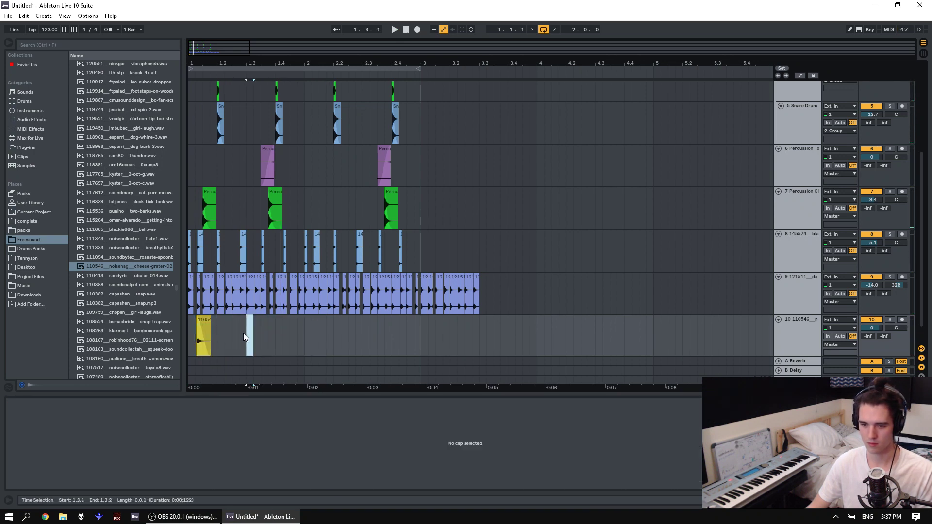
drag(296, 338, 189, 342)
key(space)
key(space)
click(244, 347)
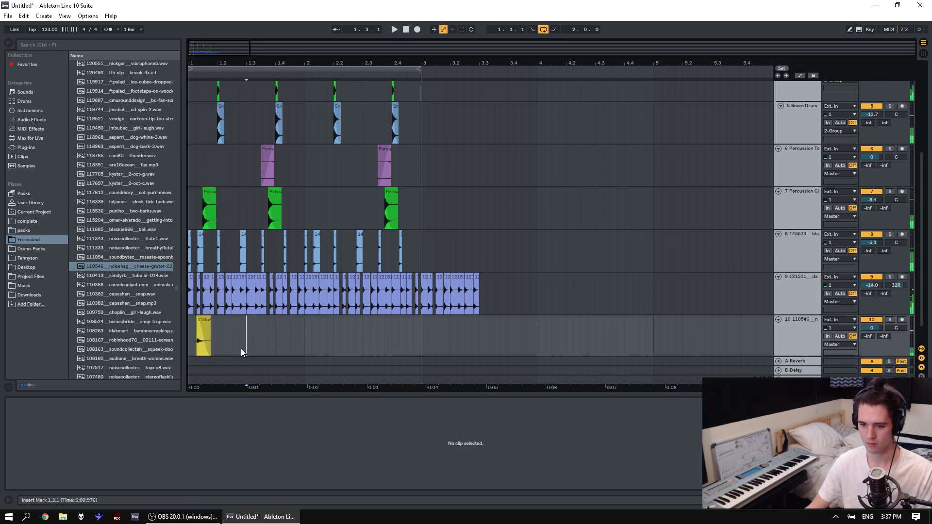
drag(245, 348, 241, 348)
key(ctrl+v)
drag(297, 313, 93, 313)
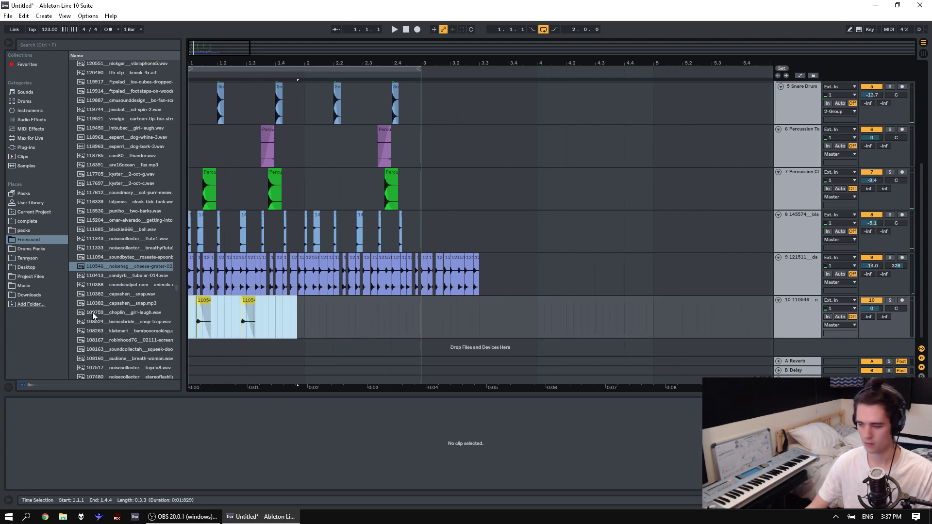
key(space)
click(282, 315)
key(space)
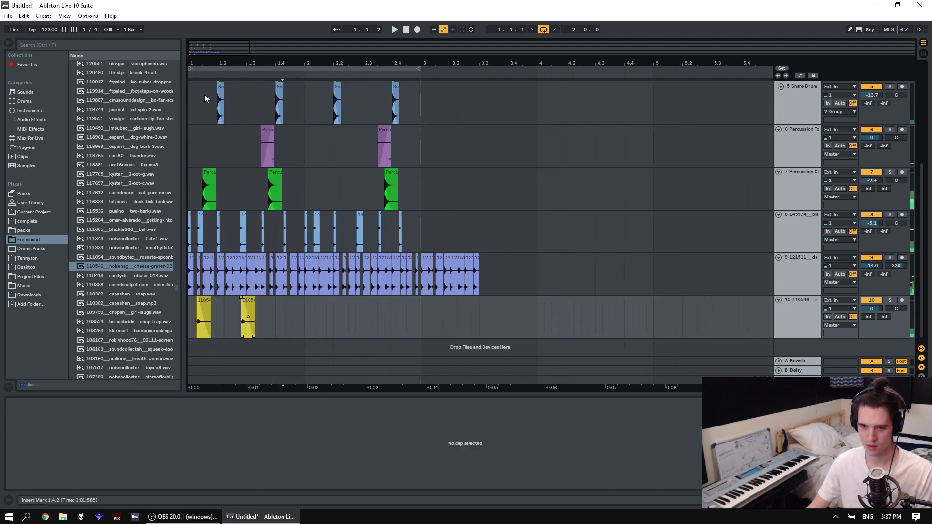
Nudge the second cheese-grater clip to start slightly after 1.2.4.
key(plus)
key(plus)
click(334, 314)
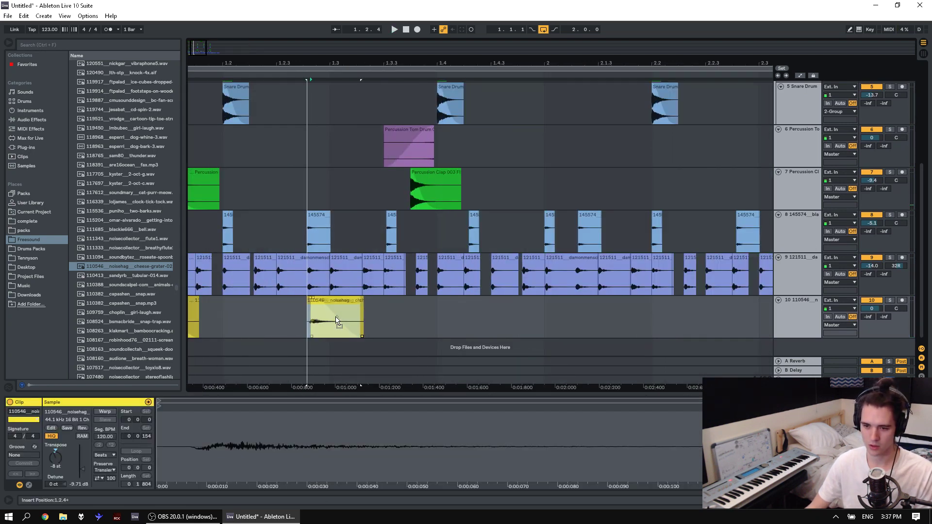
drag(290, 64, 272, 44)
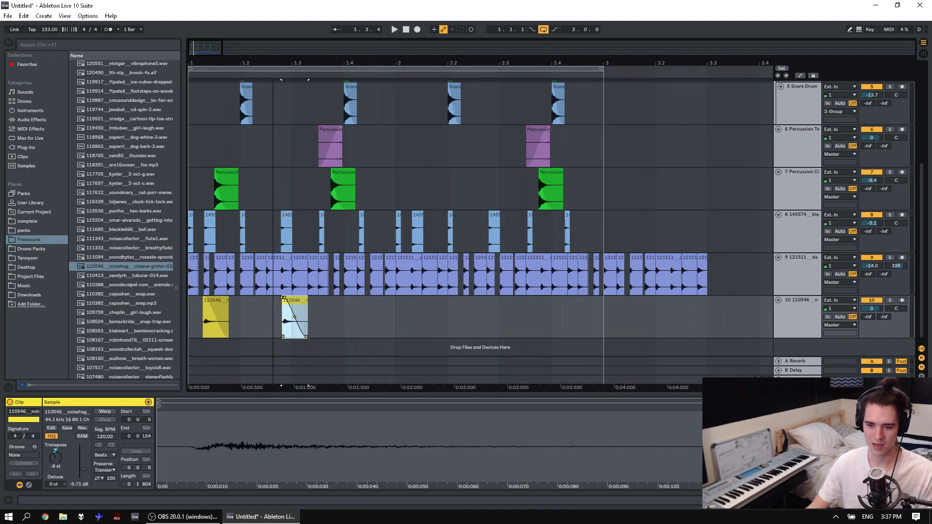
Widen the browser to show the full sample names and look further down the Freesound folder.
scroll(122, 328, down, 2)
click(125, 330)
scroll(124, 330, down, 3)
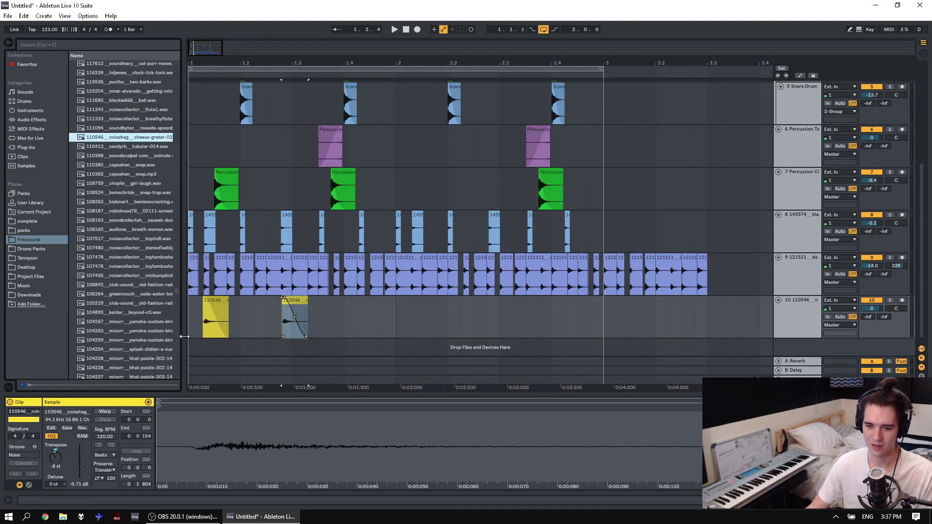
drag(184, 336, 223, 339)
scroll(175, 323, down, 3)
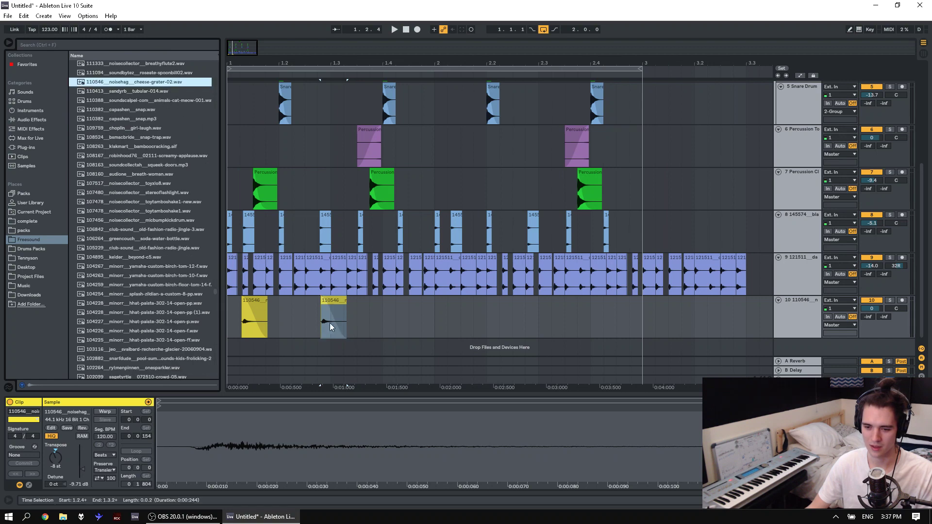
Play the first bar with both cheese-grater hits and paste a third cheese-grater clip at 1.4.3.
drag(382, 318, 124, 319)
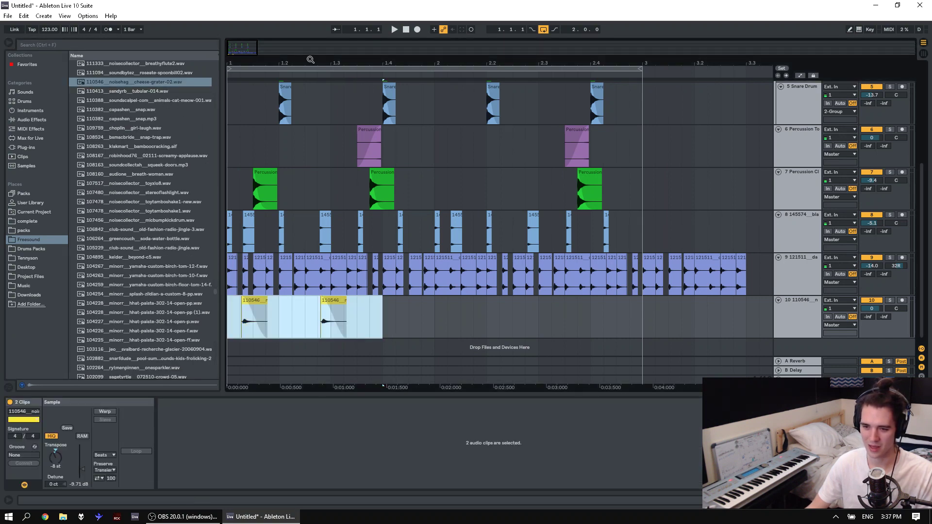
drag(310, 59, 311, 39)
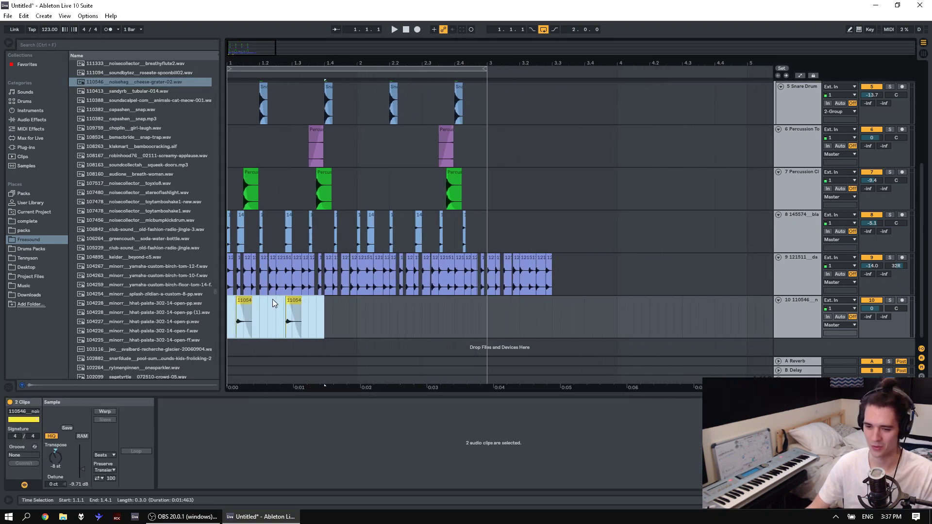
key(space)
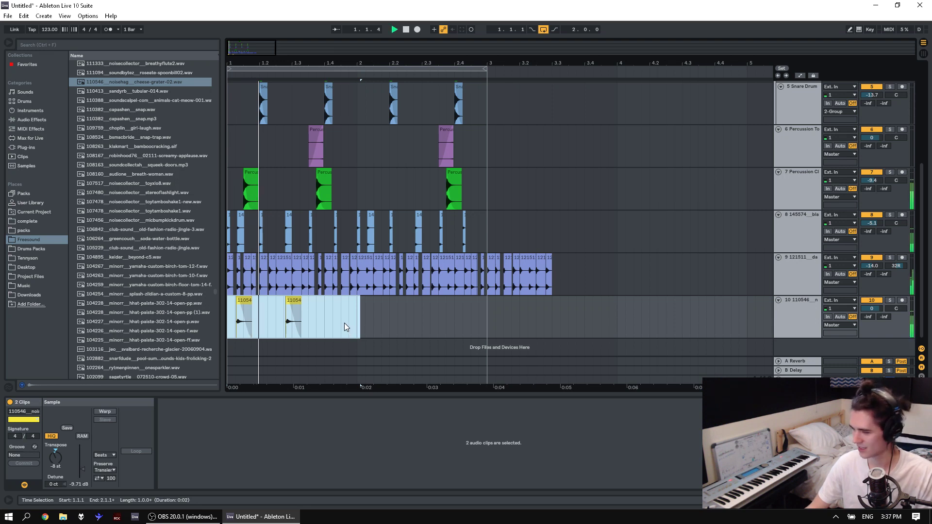
click(341, 321)
key(space)
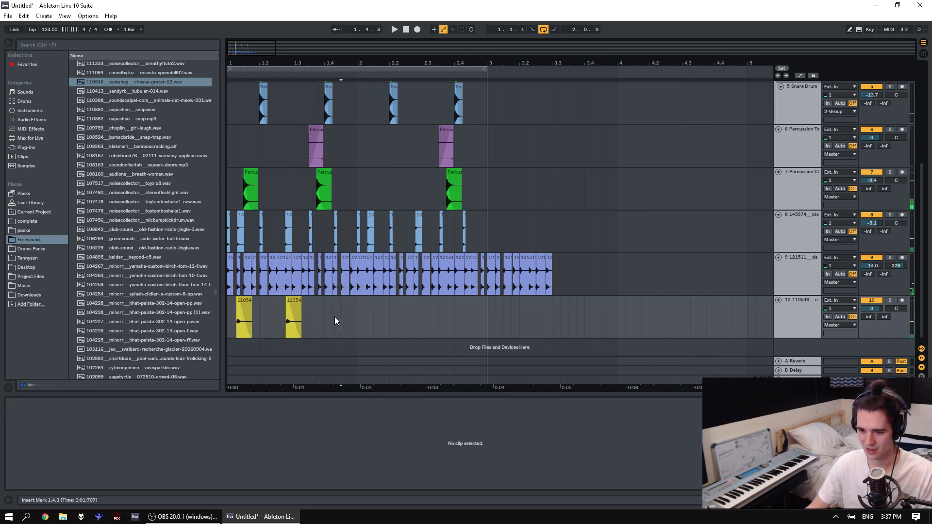
key(ctrl+v)
Duplicate the first bar's cheese-grater clips into bar 2 and move the first copy to just after 2.1.4.
drag(405, 318, 128, 313)
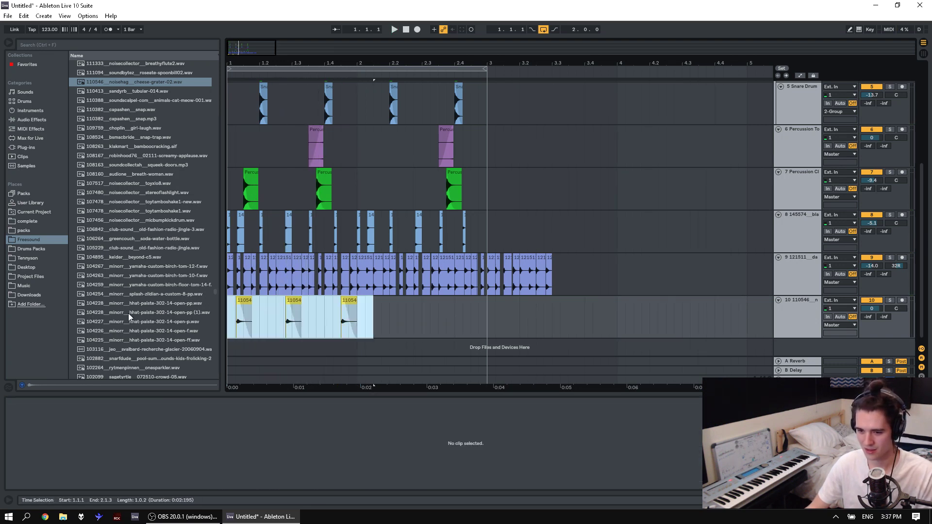
key(space)
key(ctrl+d)
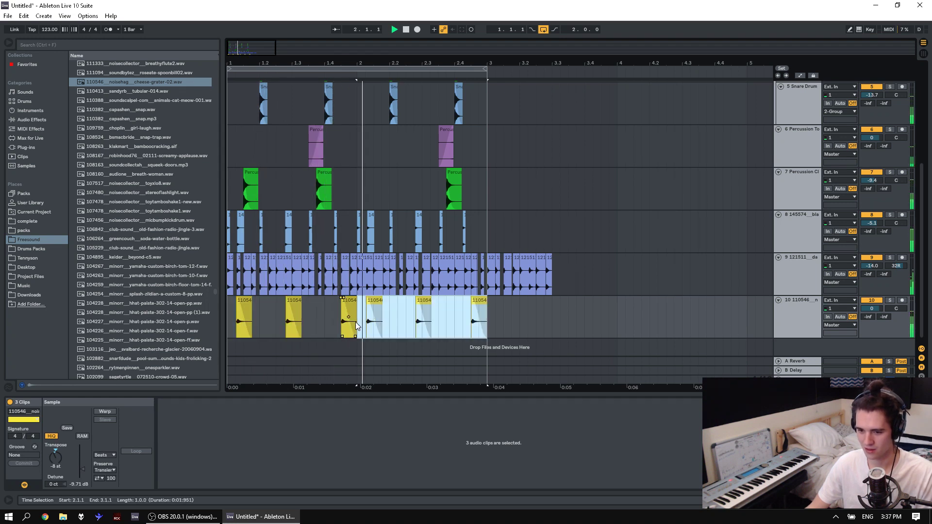
click(354, 304)
drag(354, 310, 392, 313)
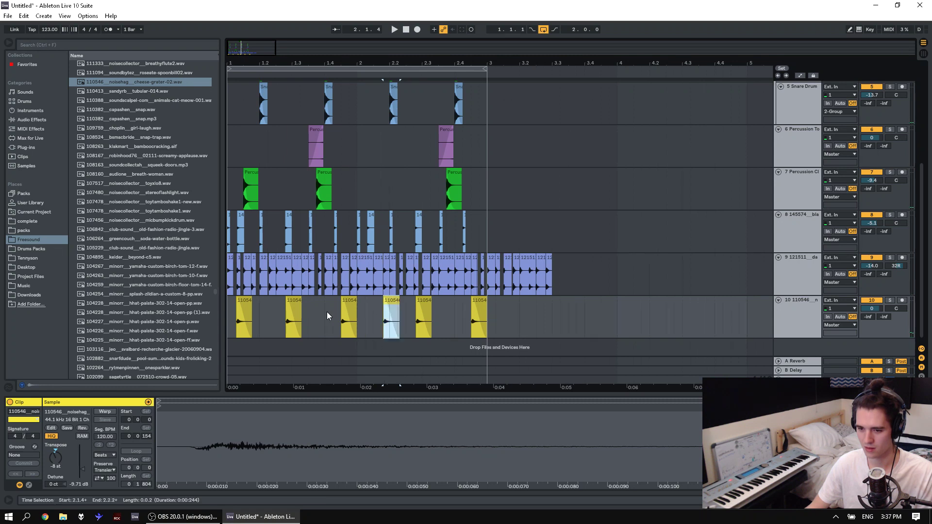
Play the beat and move the last cheese-grater clip earlier, to just after 2.4.2.
click(325, 313)
key(space)
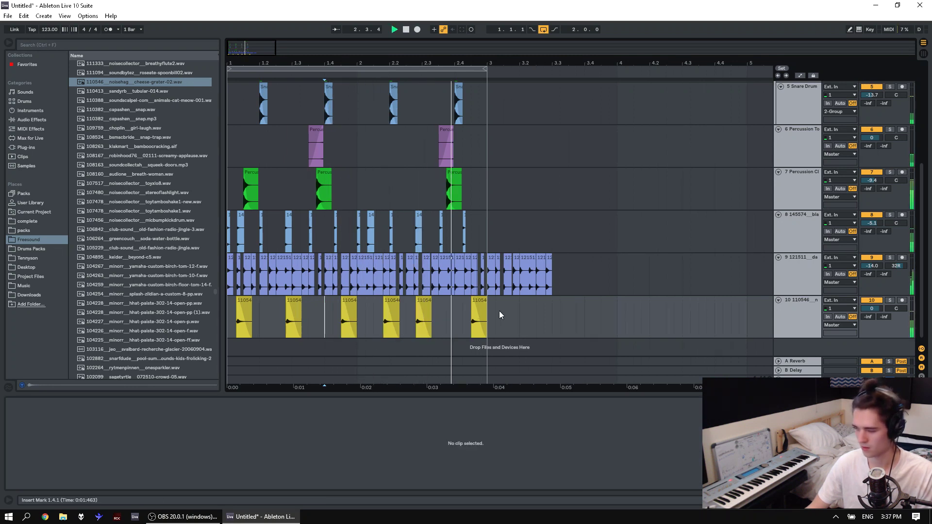
drag(477, 305, 471, 307)
click(470, 306)
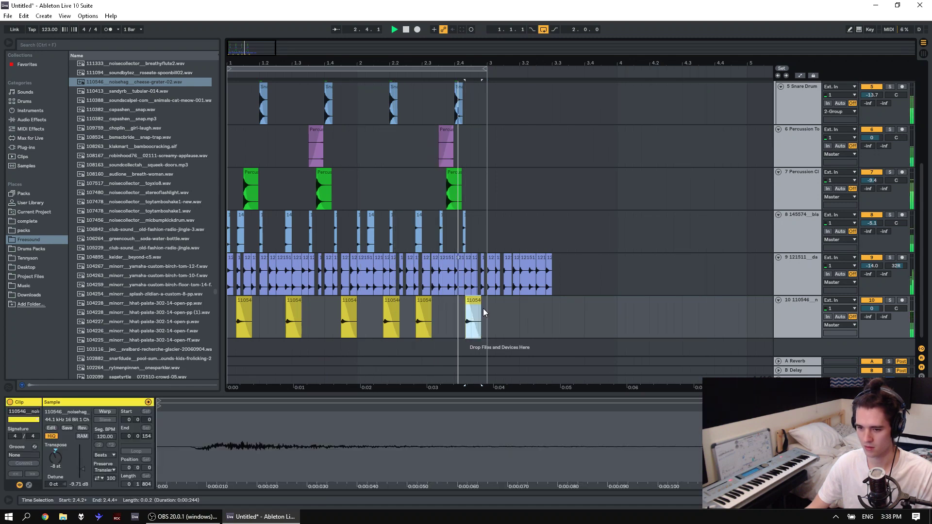
click(470, 315)
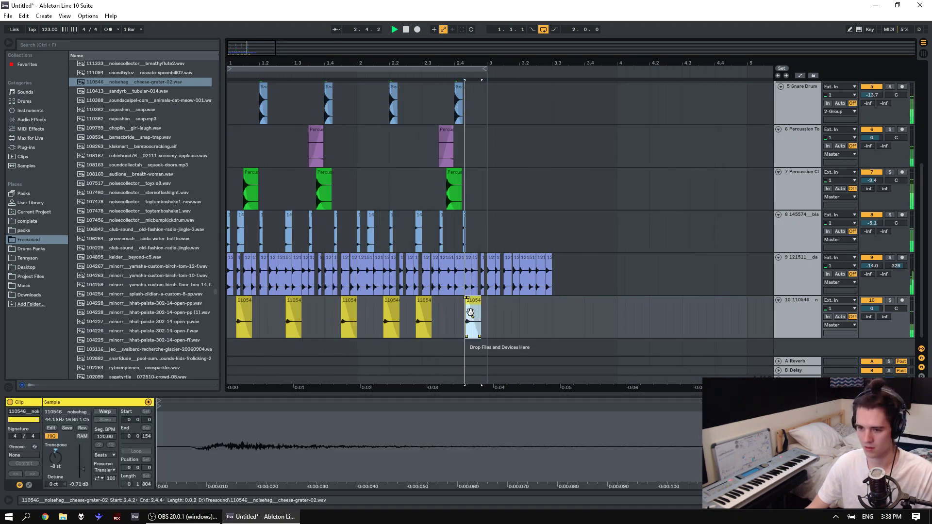
Fine-tune the last cheese-grater clip near 2.4.2 by nudging it very slightly earlier and shortening its end.
key(space)
drag(475, 59, 481, 211)
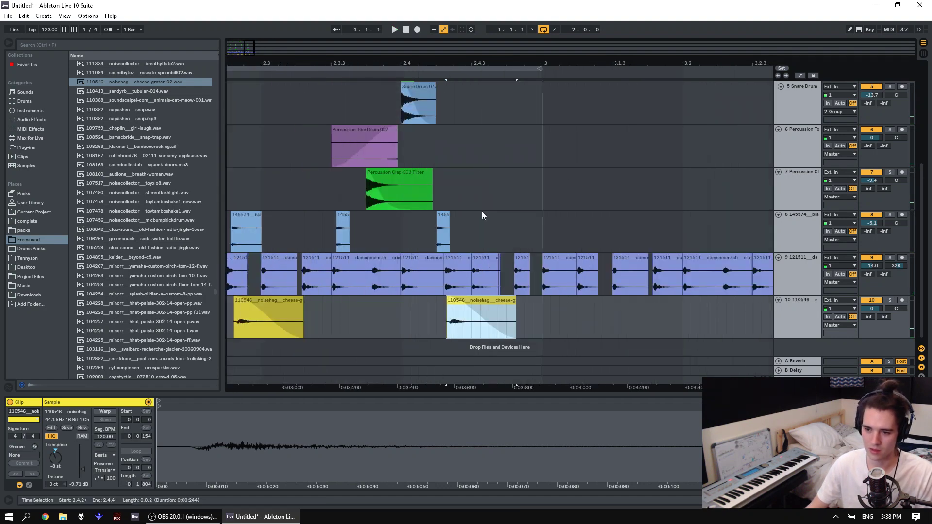
drag(467, 316, 445, 320)
key(Delete)
click(403, 313)
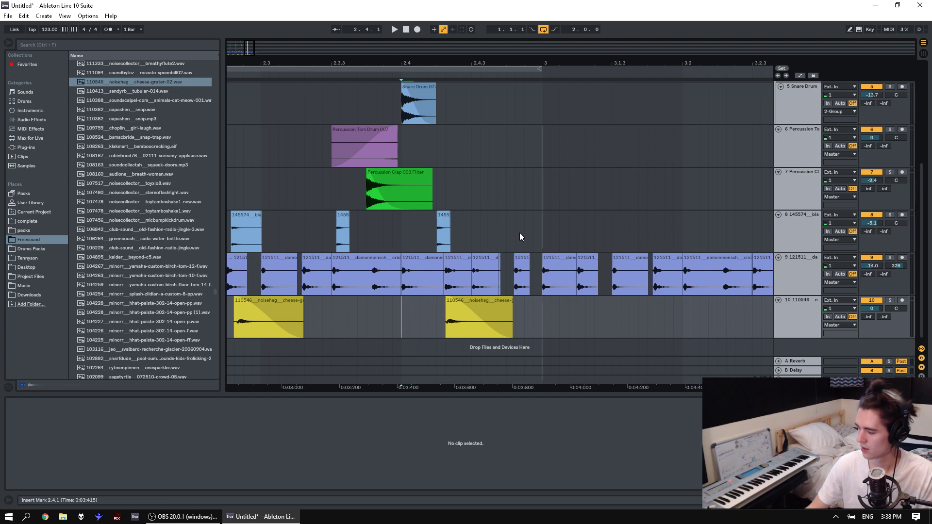
drag(416, 59, 474, 4)
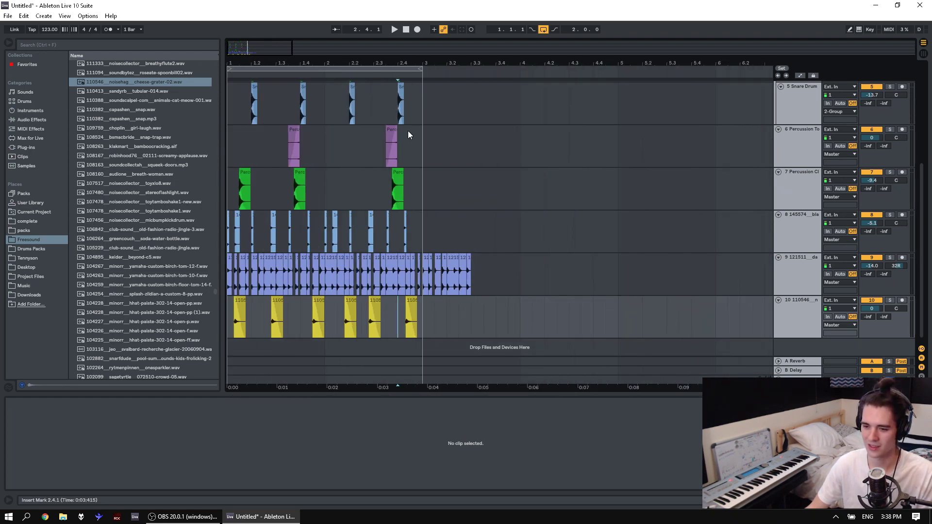
Play the beat, set the cheese-grater track's volume to -6.7 dB and pan it to 31L.
drag(422, 228, 228, 194)
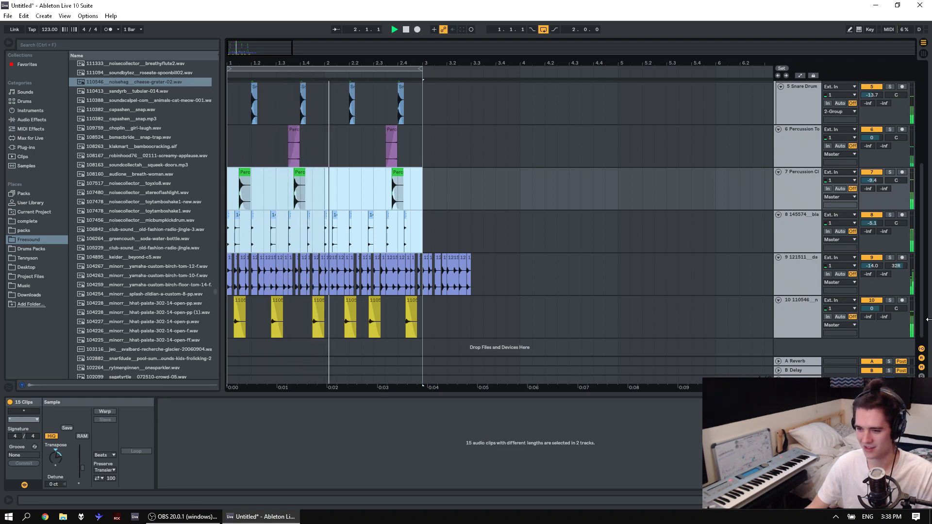
click(871, 308)
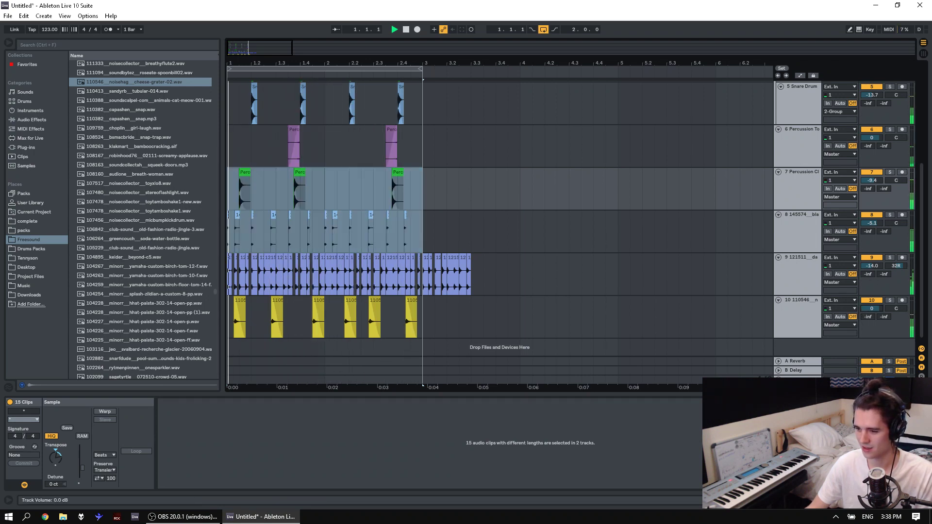
mouse_move(870, 308)
mouse_down()
mouse_move(871, 326)
mouse_move(894, 322)
mouse_move(879, 306)
mouse_up()
drag(893, 308, 893, 311)
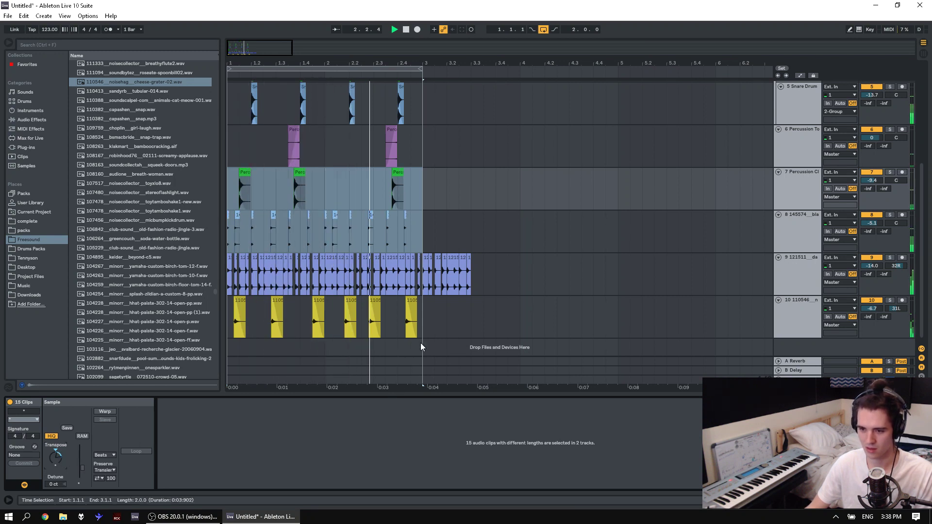
Transpose all six cheese-grater clips to 5 st and play the beat.
drag(439, 334, 234, 331)
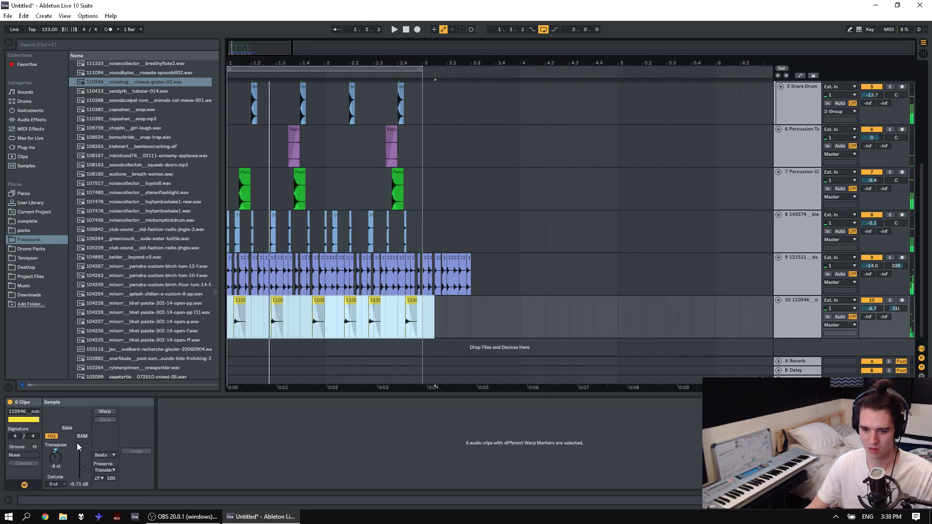
mouse_move(55, 456)
mouse_down()
mouse_move(55, 437)
mouse_move(54, 465)
mouse_up()
key(space)
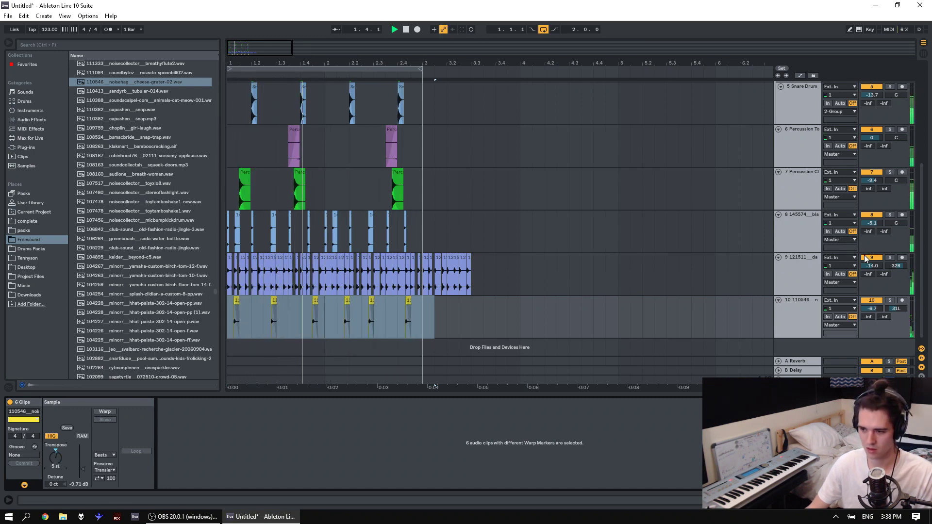
Solo the cricket track and add the Simple Delay audio effect to it.
click(889, 257)
key(space)
click(674, 260)
click(23, 146)
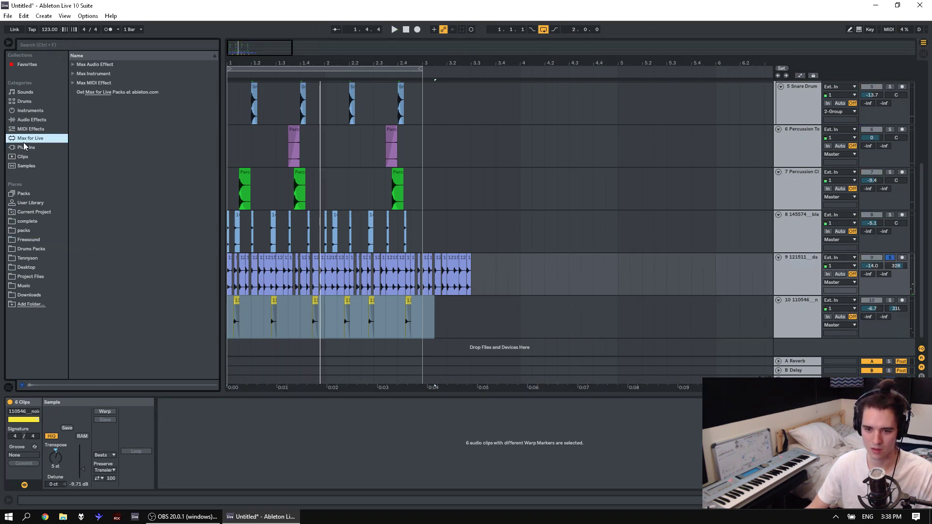
scroll(217, 138, down, 5)
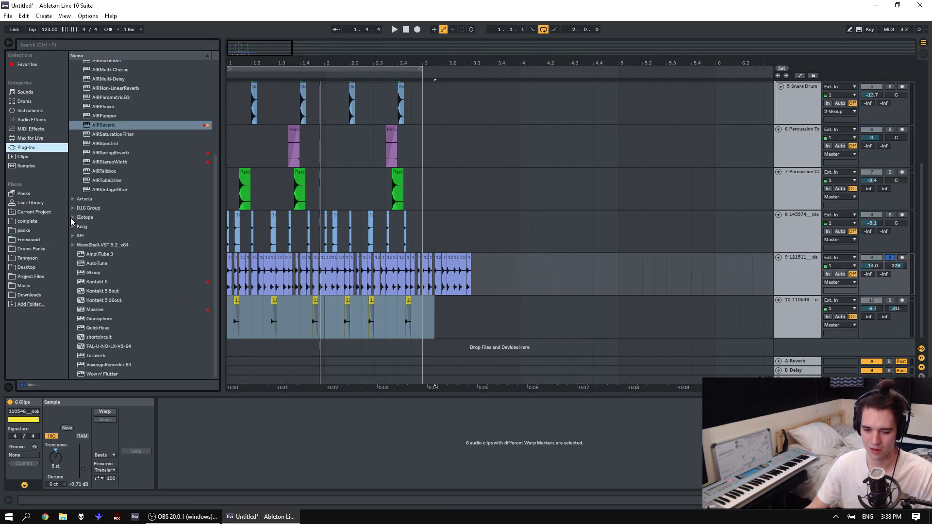
click(32, 120)
scroll(120, 348, down, 2)
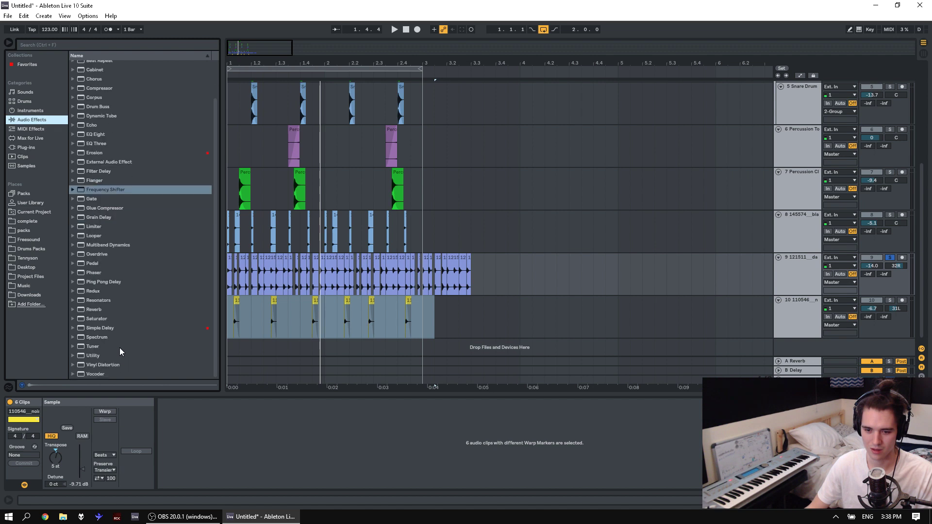
drag(98, 330, 268, 427)
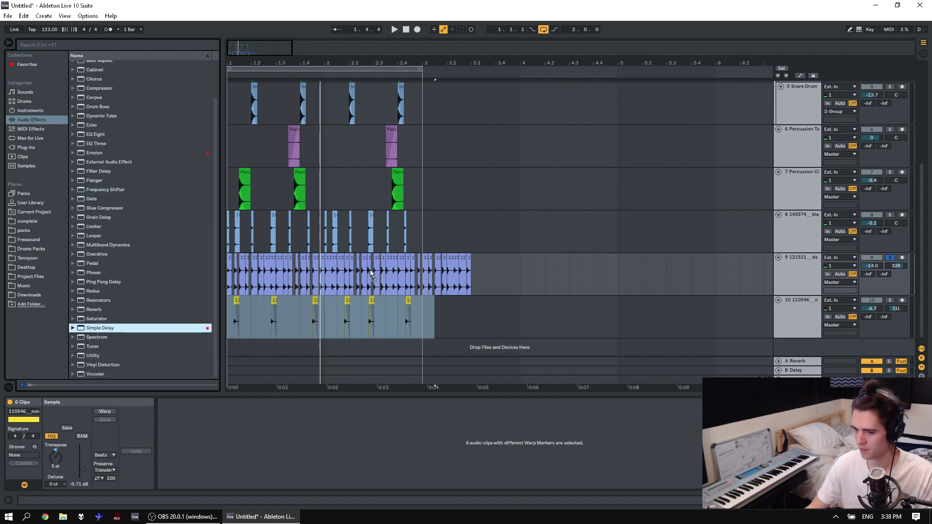
drag(369, 271, 368, 270)
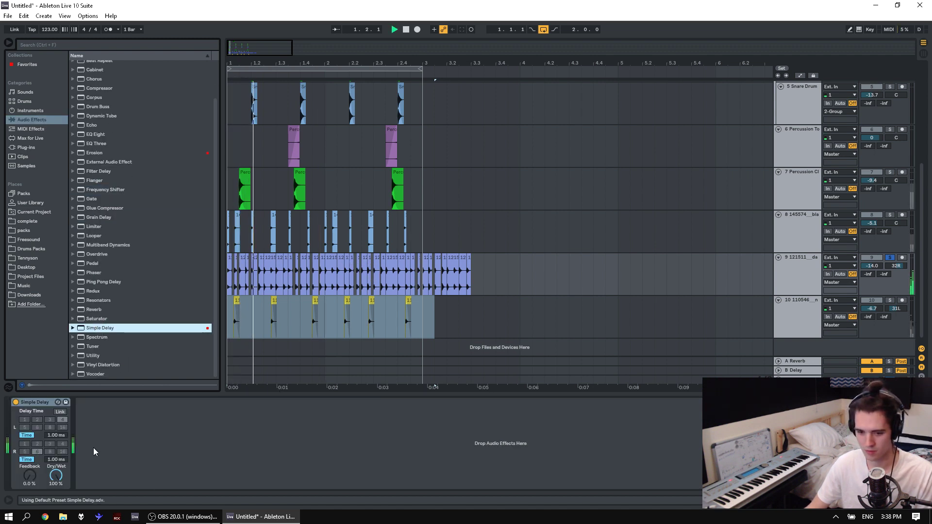
Set Simple Delay's right delay time to 17.4 ms and unsolo the cricket track.
drag(62, 460, 65, 462)
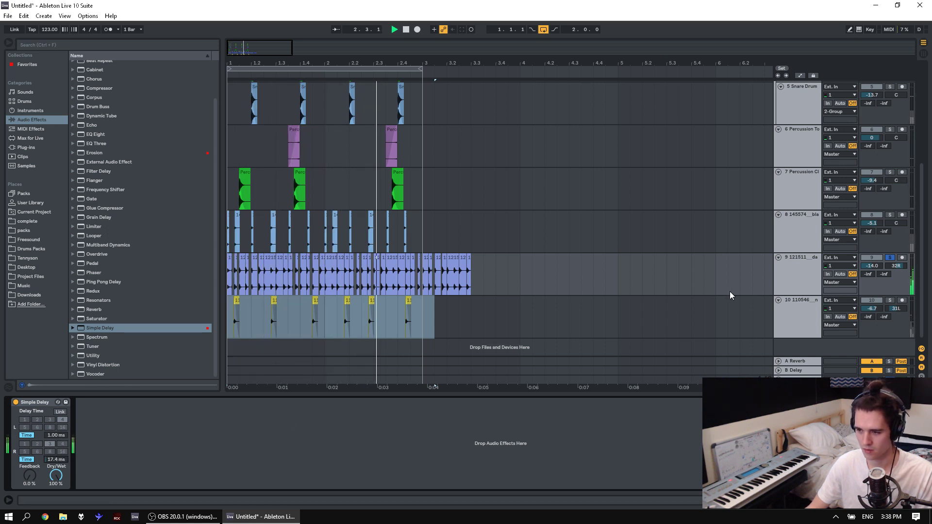
click(889, 258)
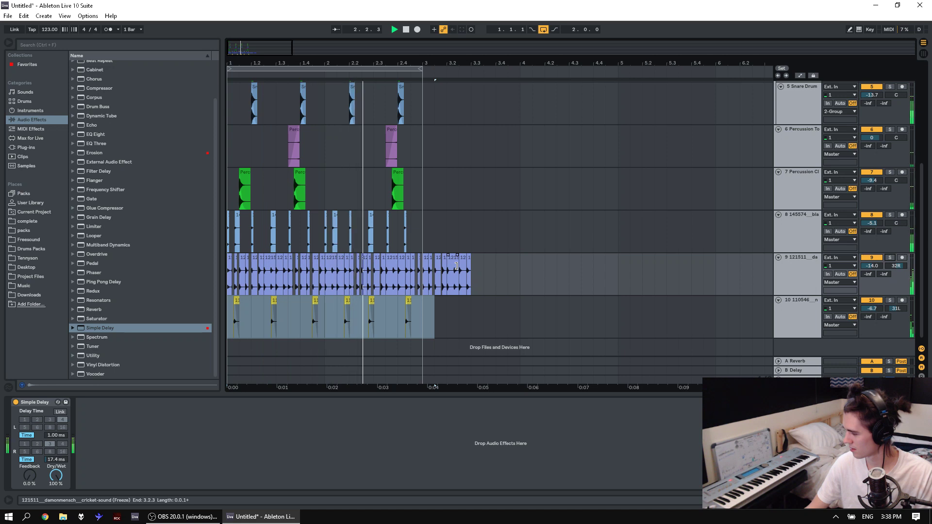
scroll(611, 307, down, 1)
key(ctrl+t)
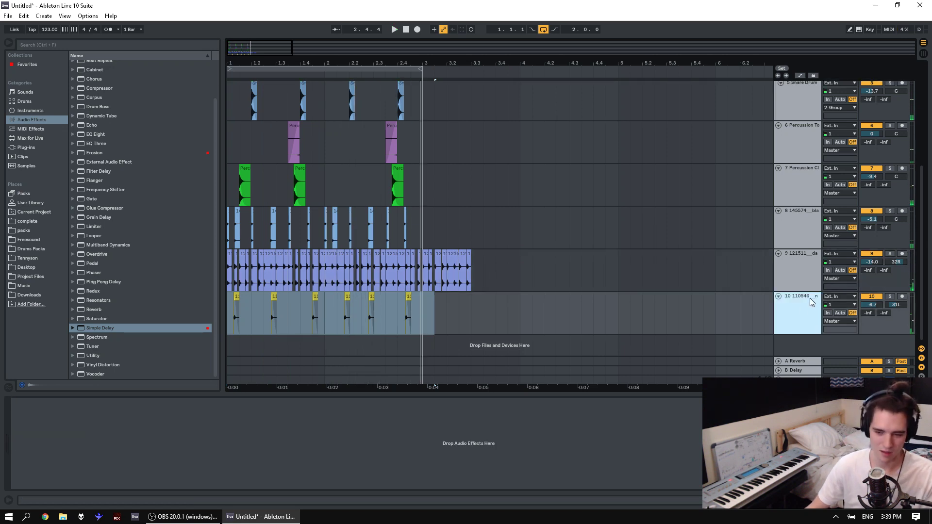
scroll(304, 282, down, 2)
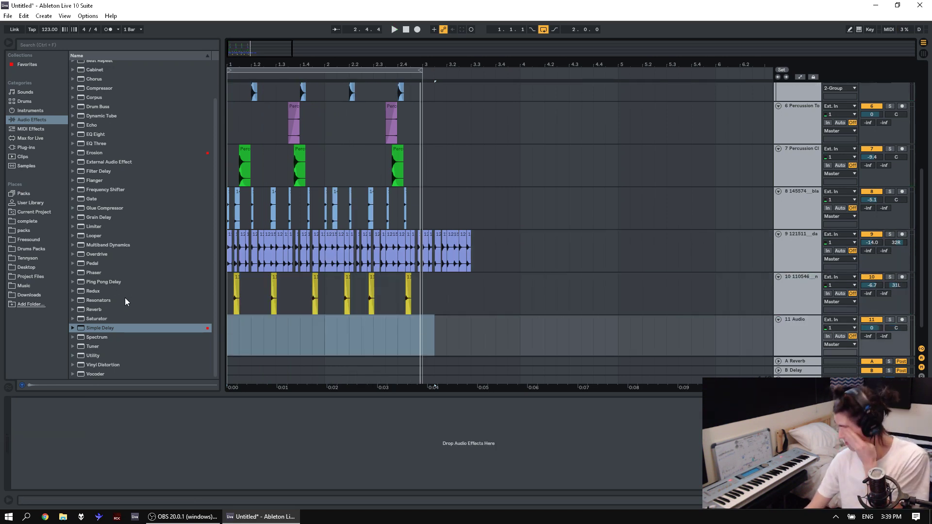
click(26, 147)
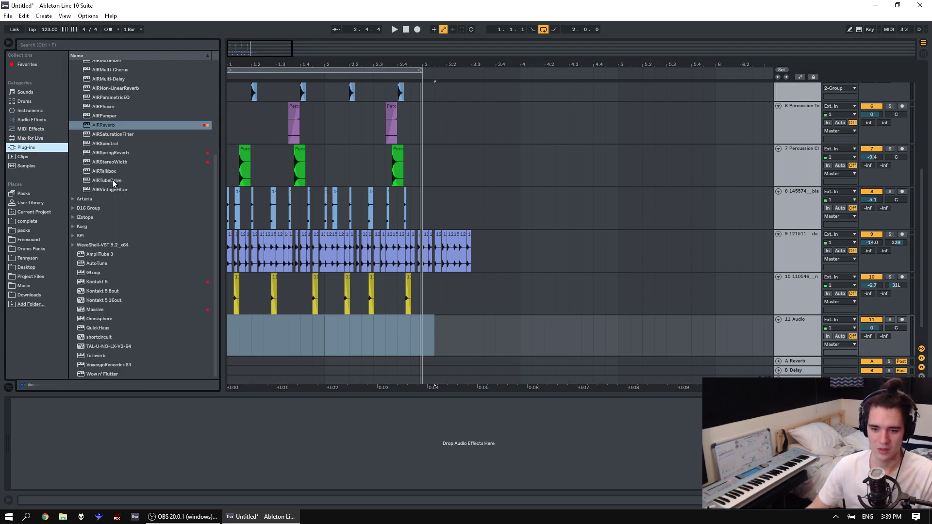
drag(100, 304, 792, 323)
key(Delete)
Insert a new MIDI track below the cheese-grater track.
key(ctrl+shift+t)
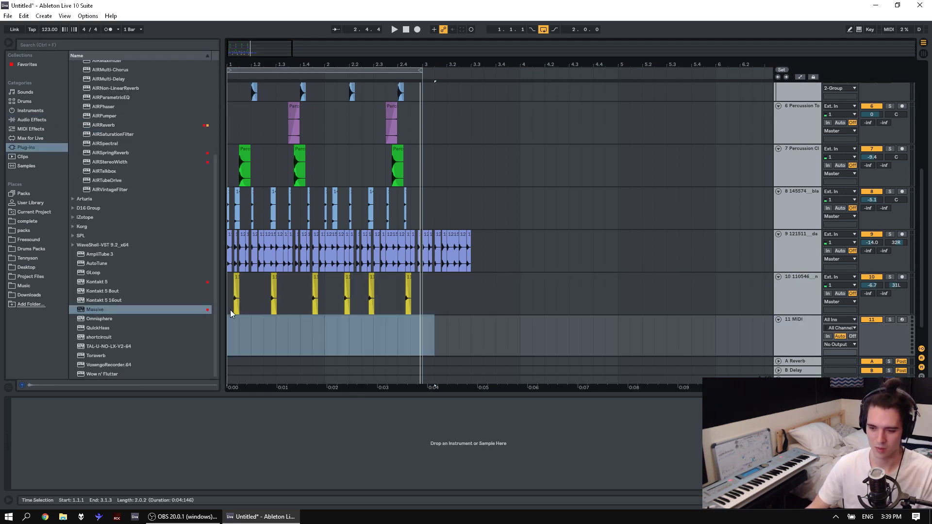
Load Massive onto the empty MIDI track and arm that track for recording.
double_click(106, 311)
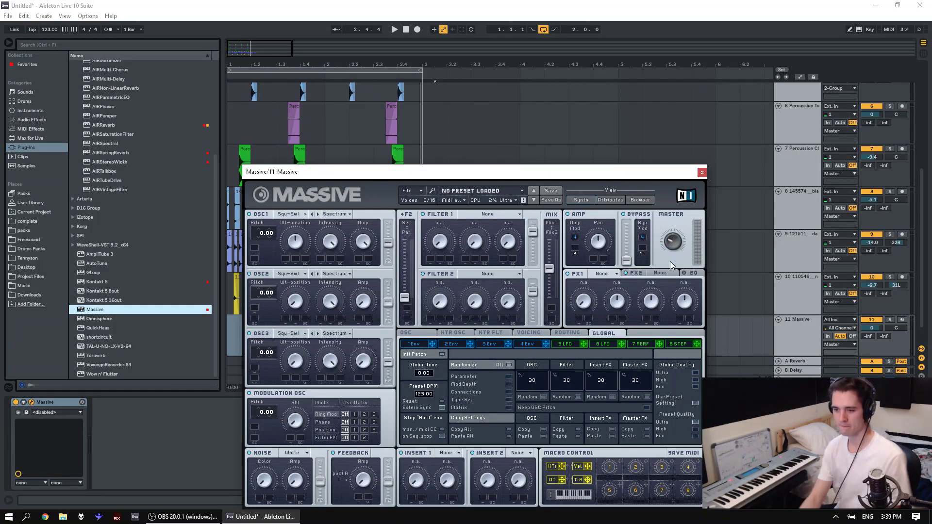
click(901, 321)
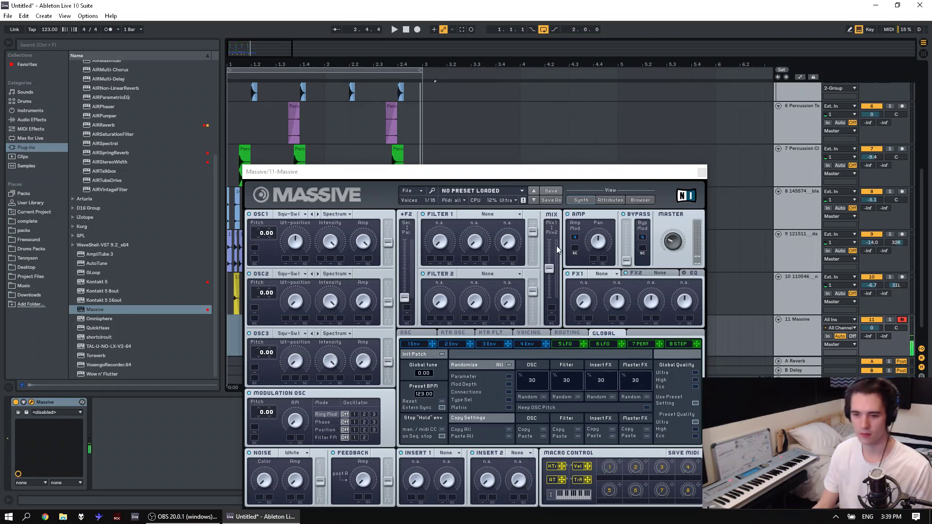
Set Filter 1 to Lowpass 4 and assign LFO 5 to its cutoff and to the OSC1 pitch.
click(487, 214)
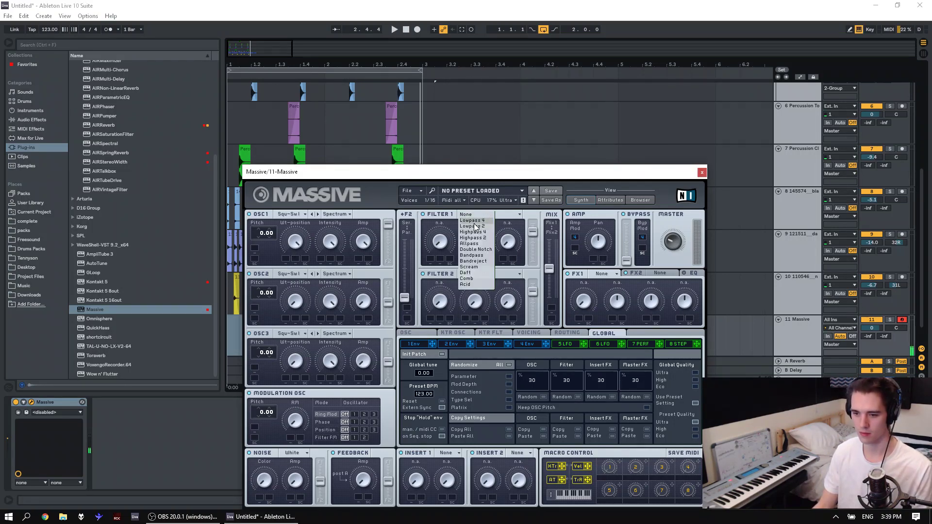
click(473, 221)
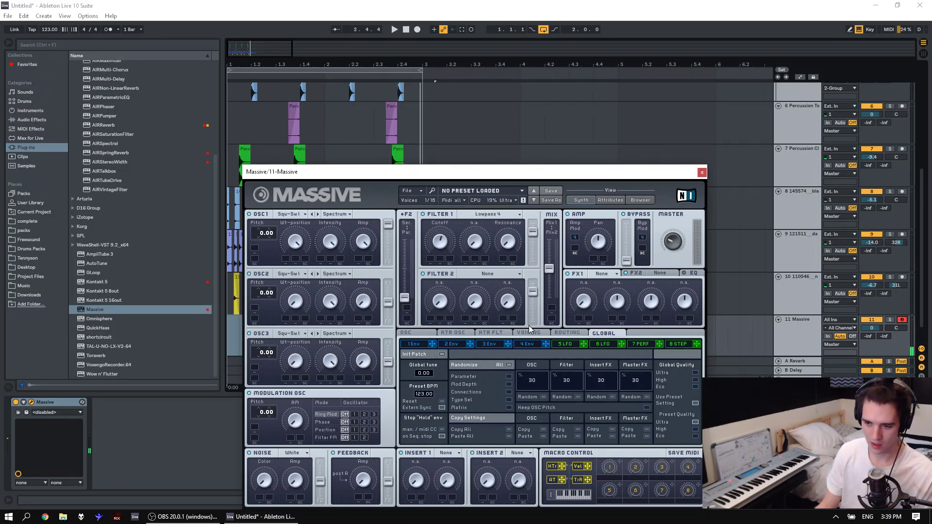
click(524, 344)
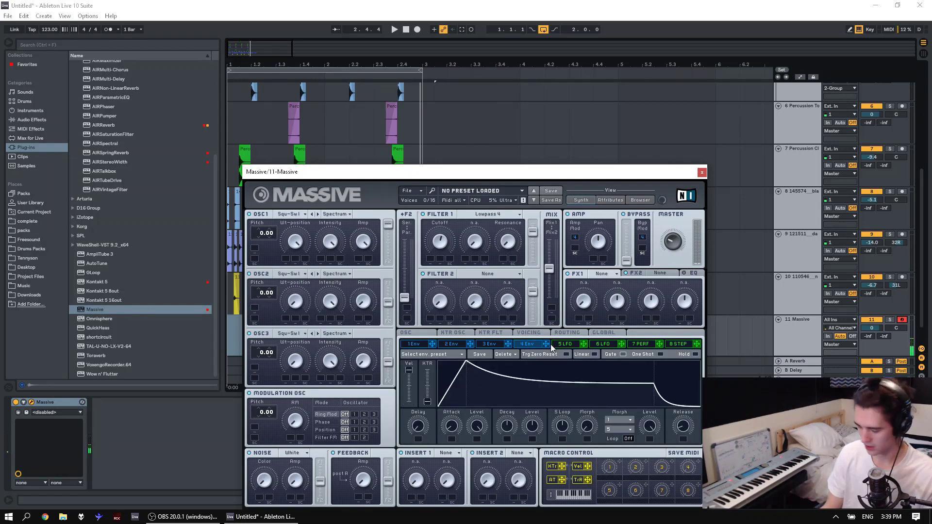
key(z)
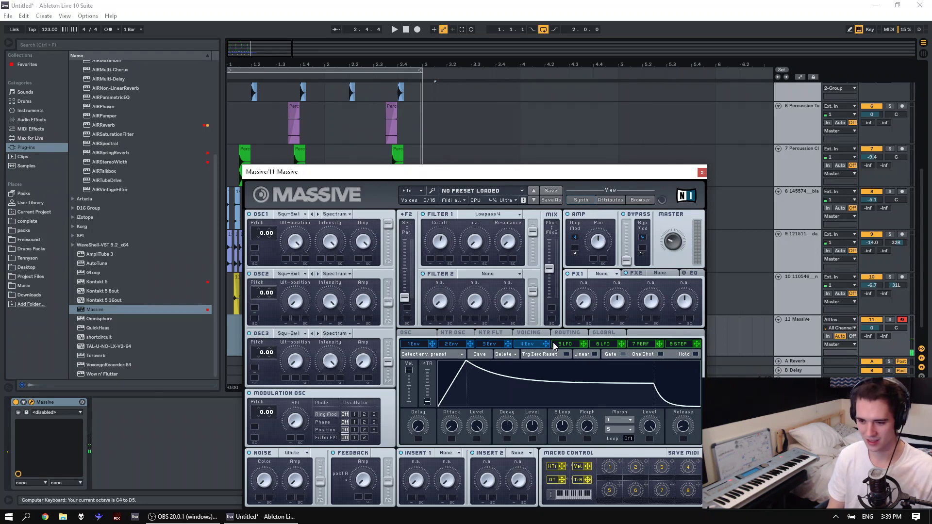
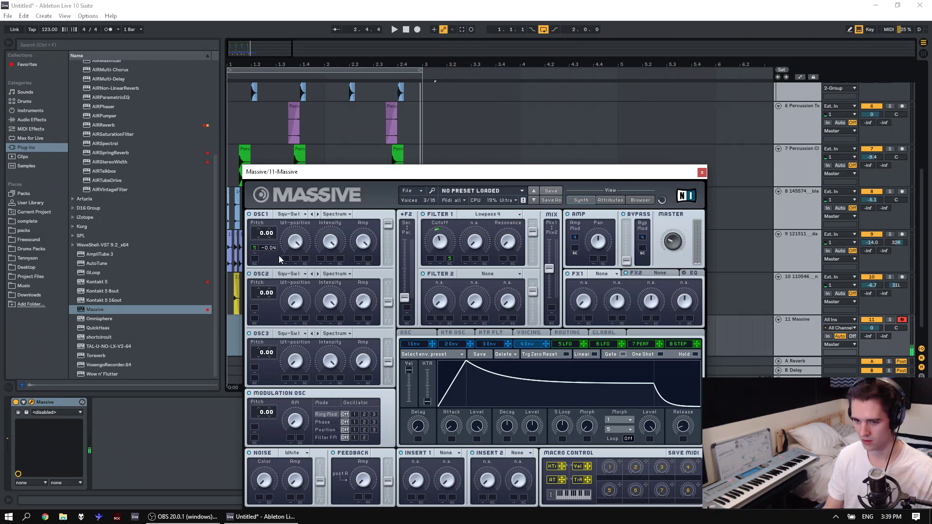
Set the LFO 5 modulation of the OSC1 pitch to -0.11 and widen its modulation range on the Filter 1 cutoff.
click(562, 344)
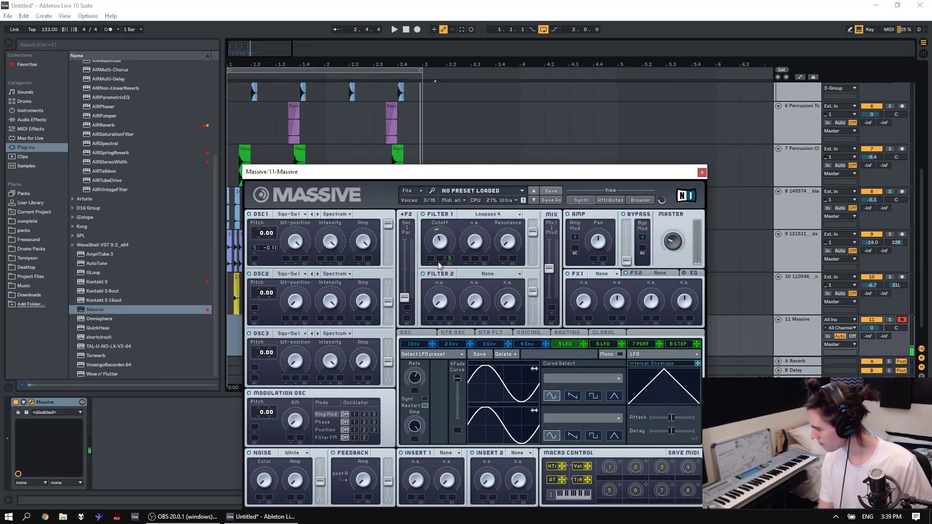
key(z)
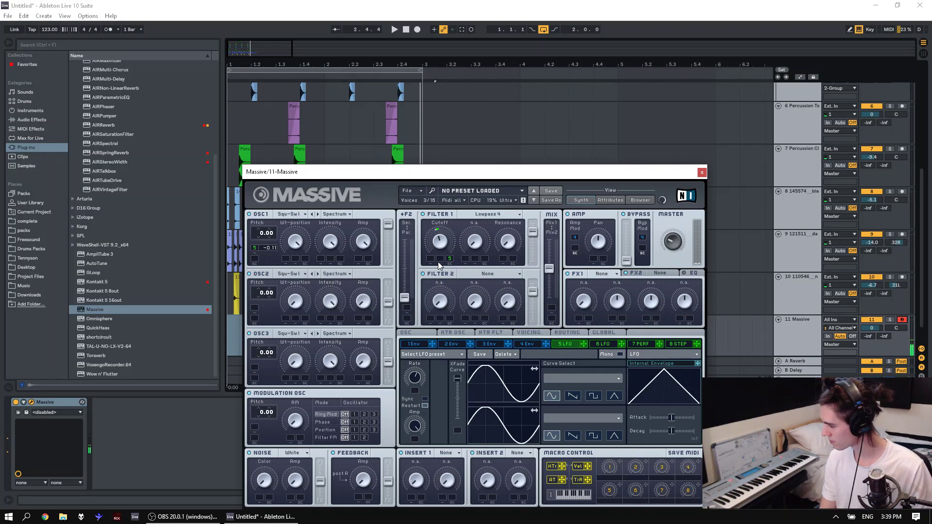
key(x)
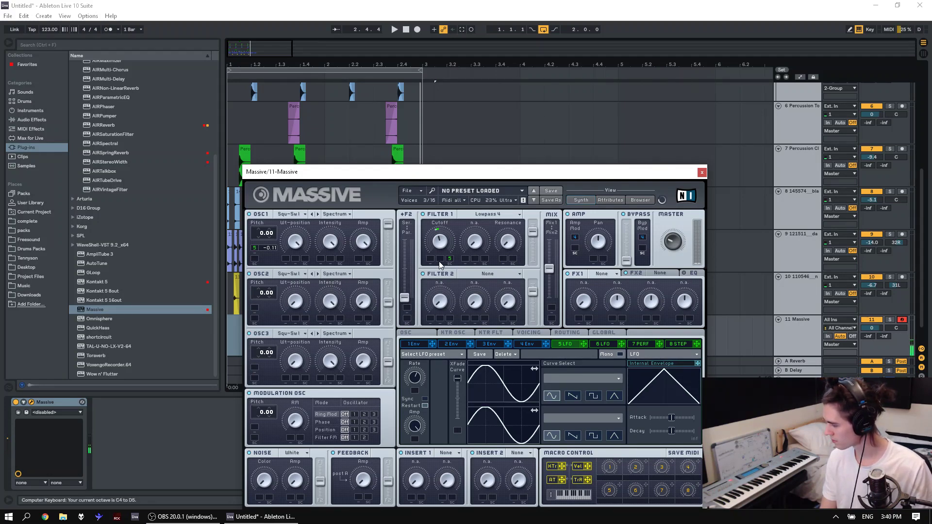
key(z)
right_click(441, 265)
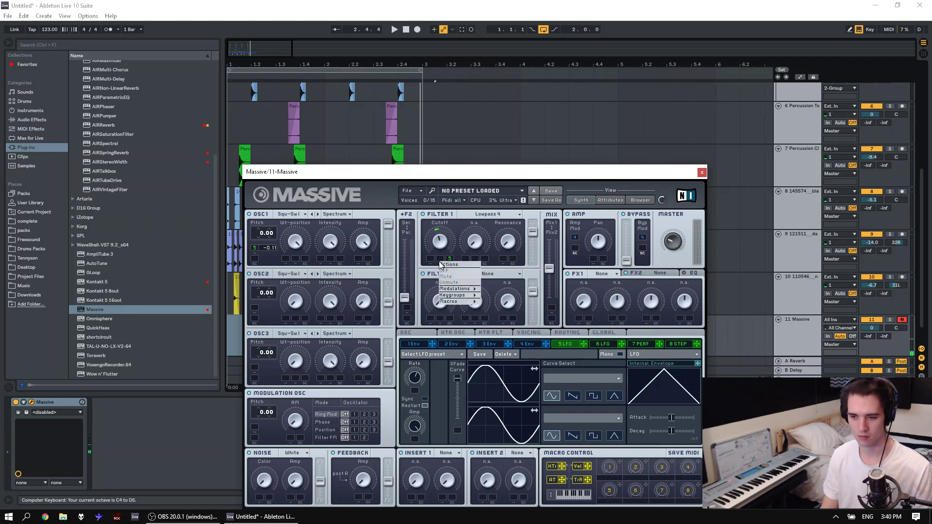
click(440, 256)
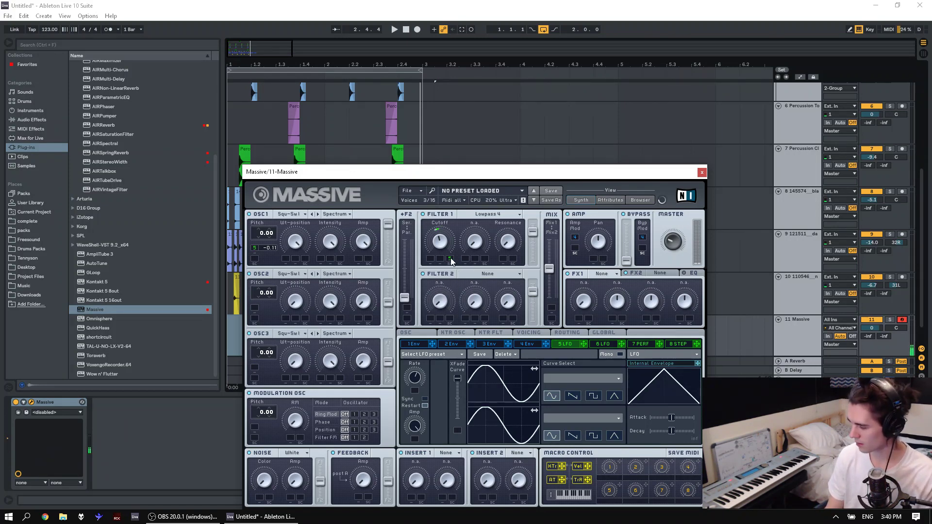
key(z)
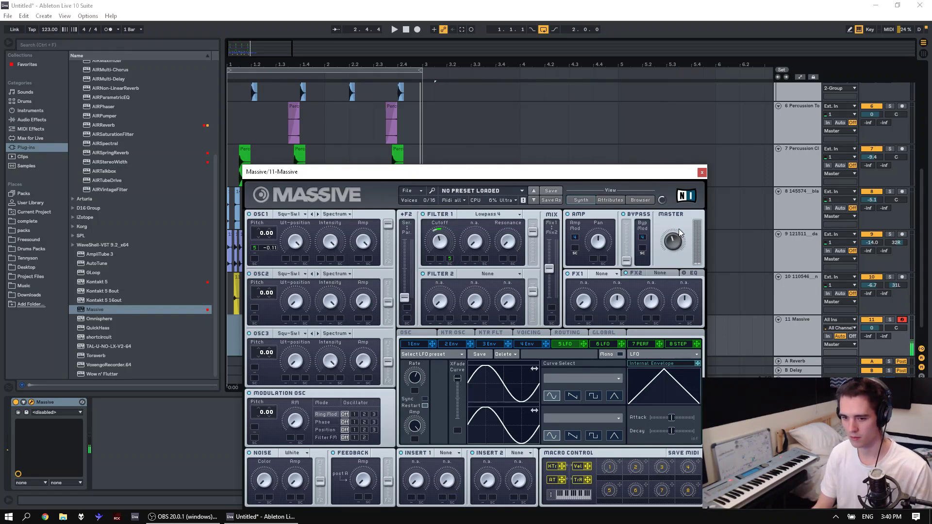
Sync LFO 5 to the tempo and set its ratio to 3/16, auditioning the sound against the beat.
key(space)
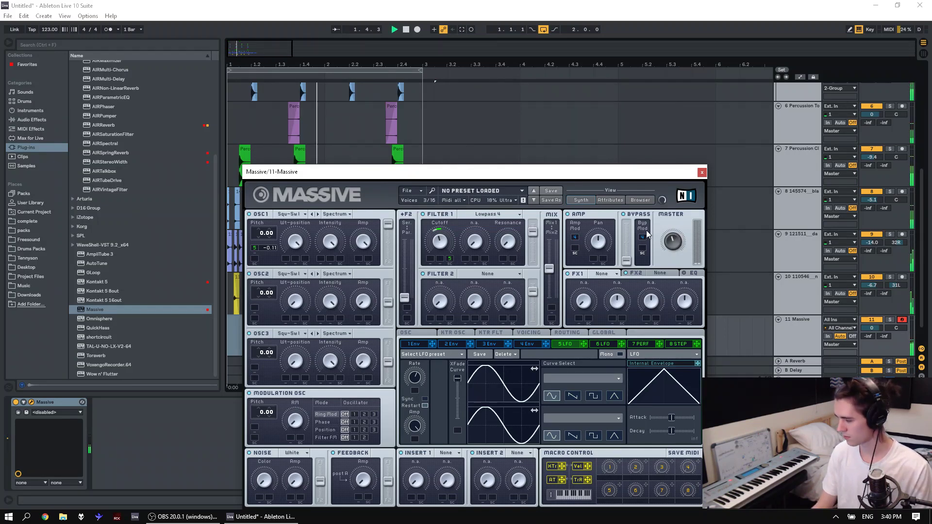
click(424, 398)
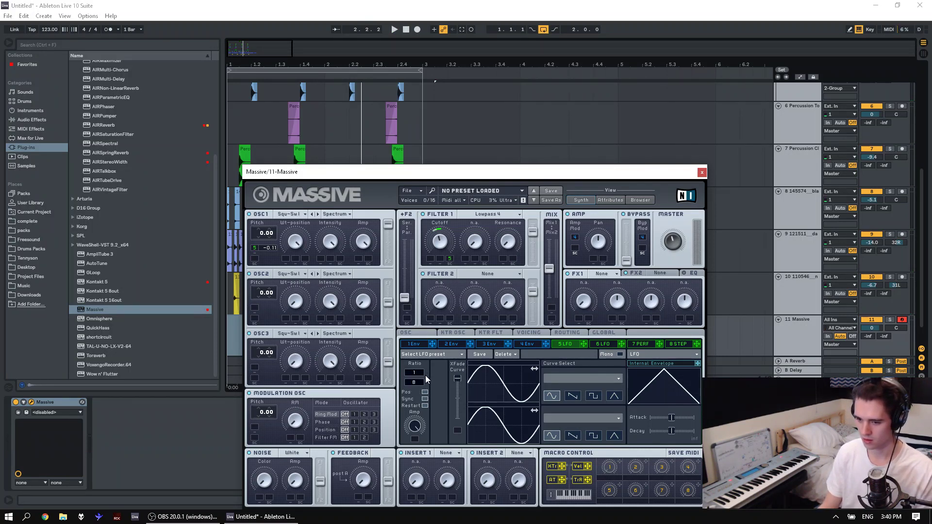
drag(419, 381, 420, 389)
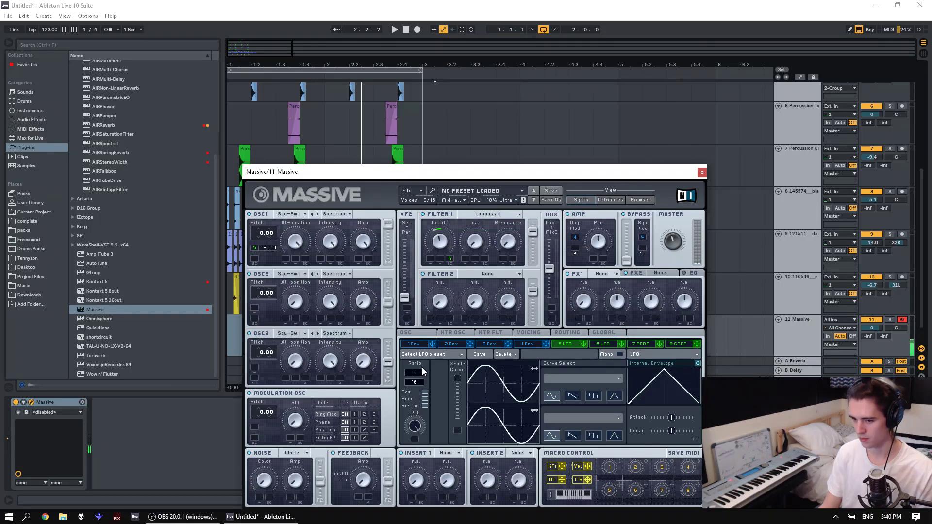
key(space)
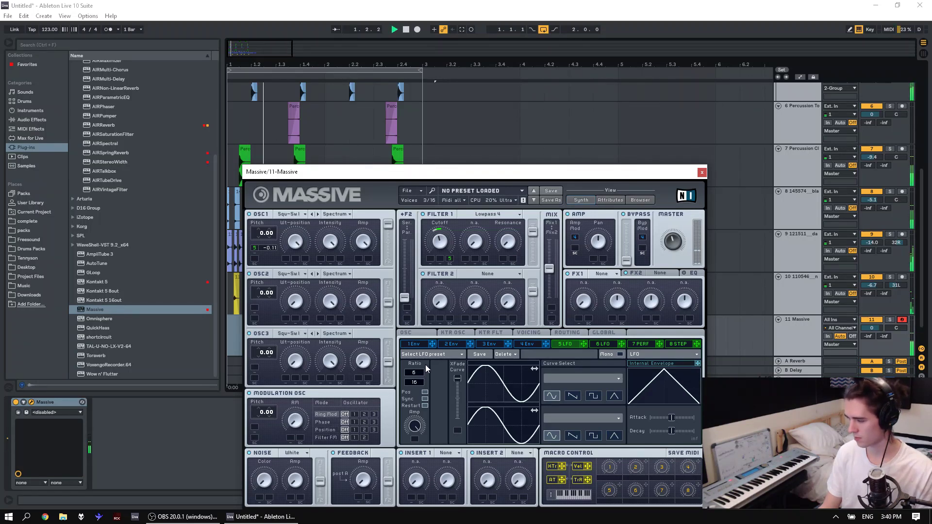
drag(416, 376, 417, 380)
key(space)
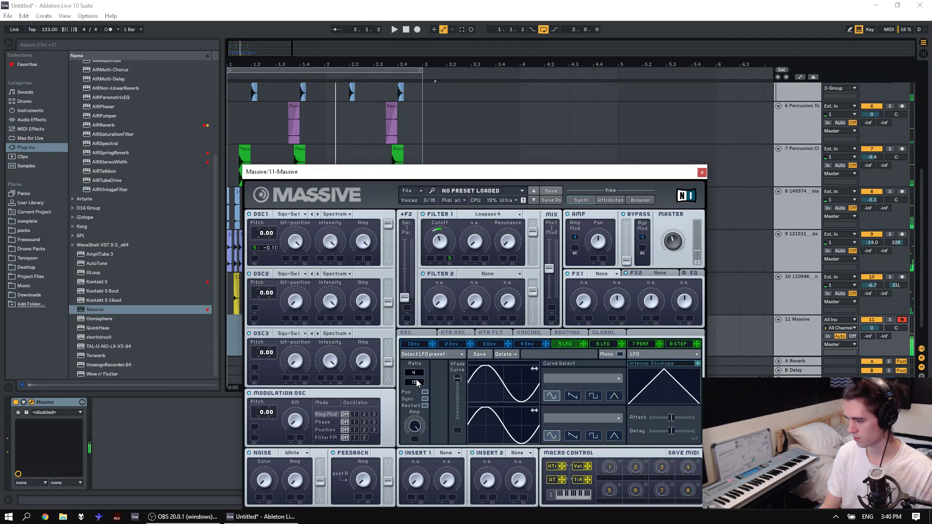
key(space)
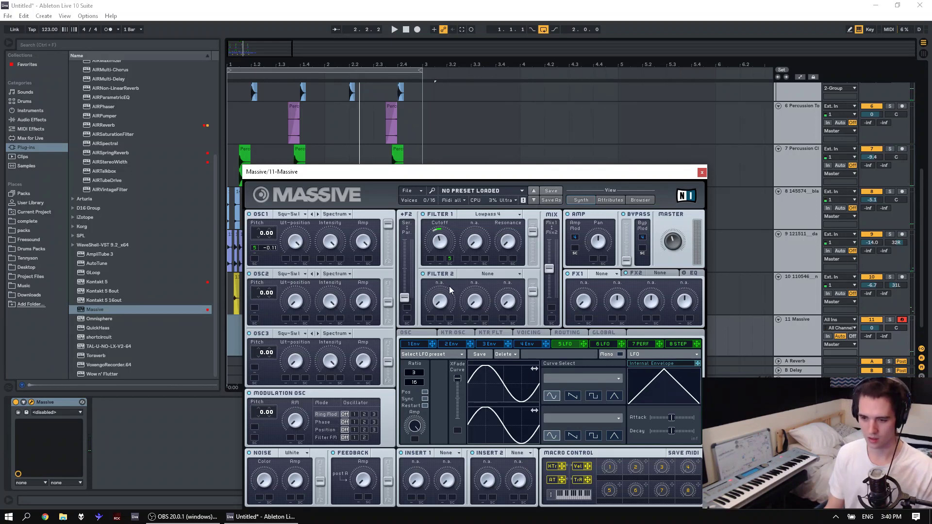
Lower the attack level of envelope 4 to a flat sustain shape and audition the chords over the beat.
click(534, 345)
drag(481, 427, 483, 462)
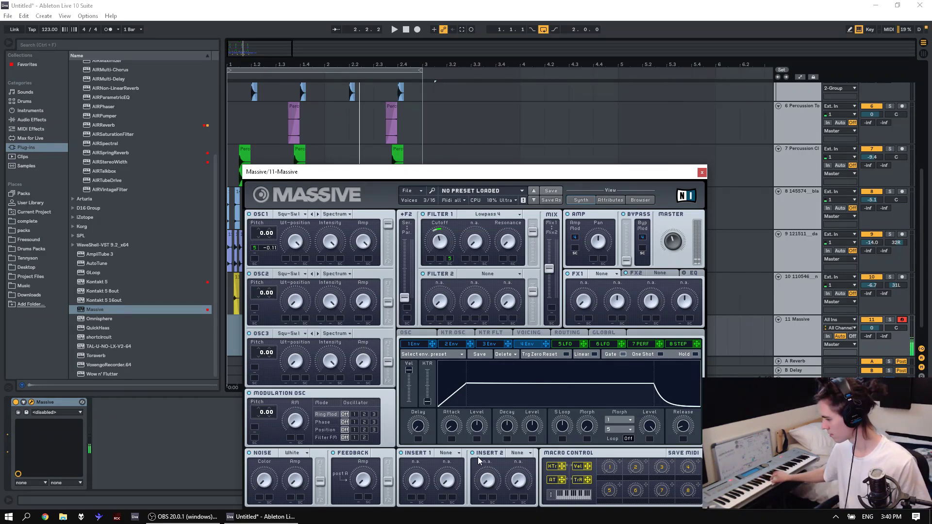
key(space)
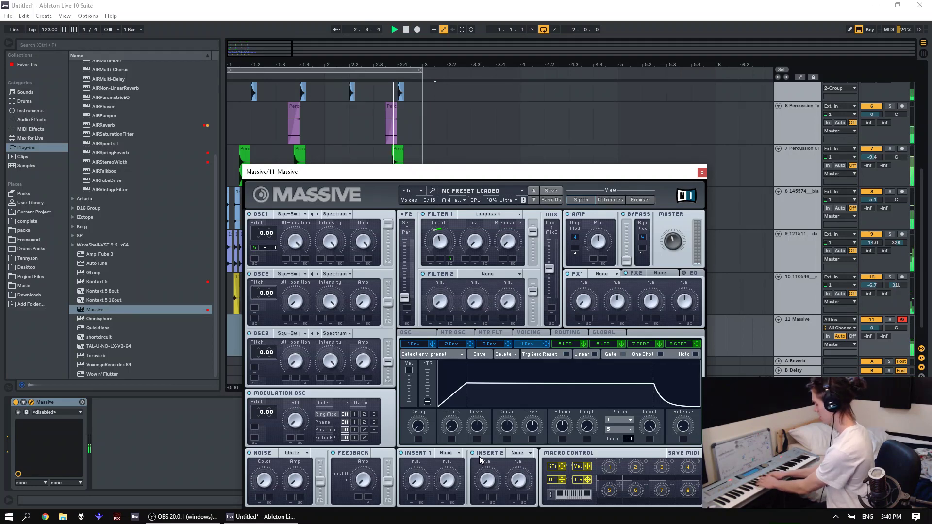
key(space)
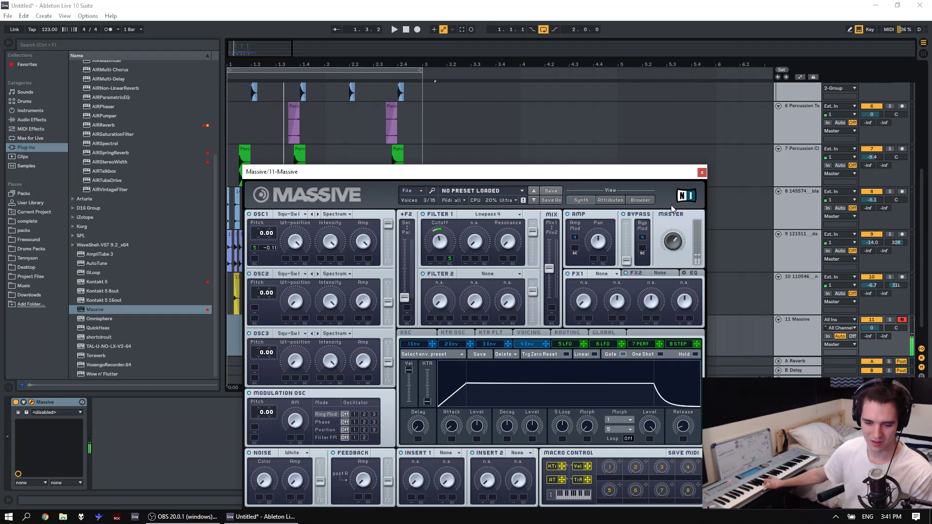
key(space)
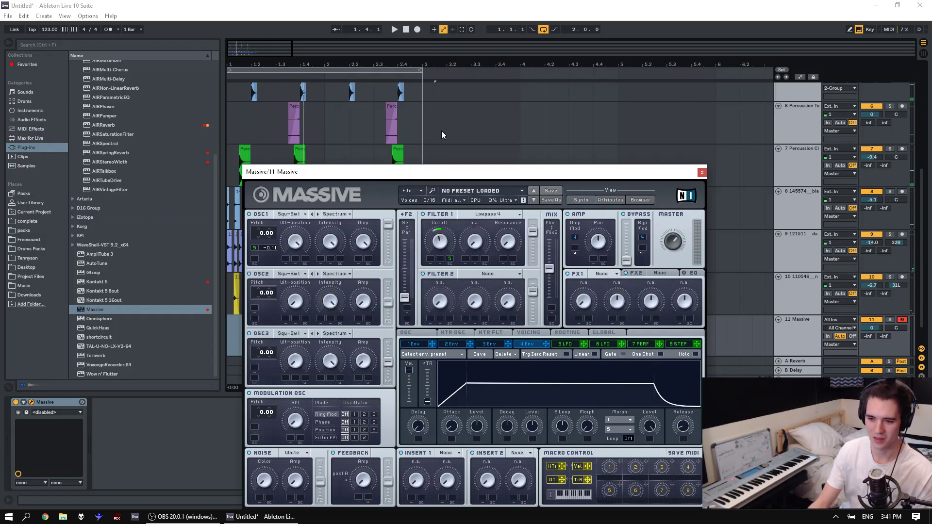
Clear the arrangement view of the synth window and record a chord part on the Massive track over the looped beat.
drag(458, 171, 441, 243)
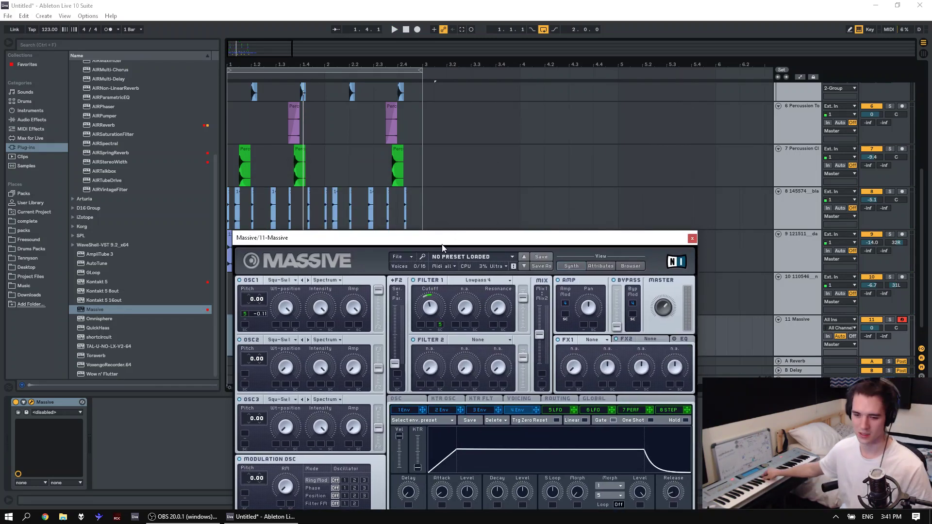
key(space)
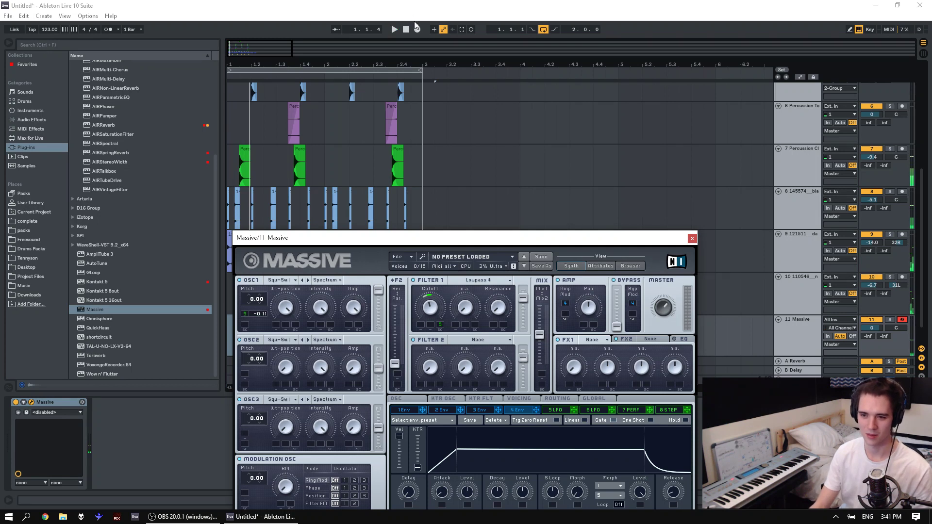
click(417, 29)
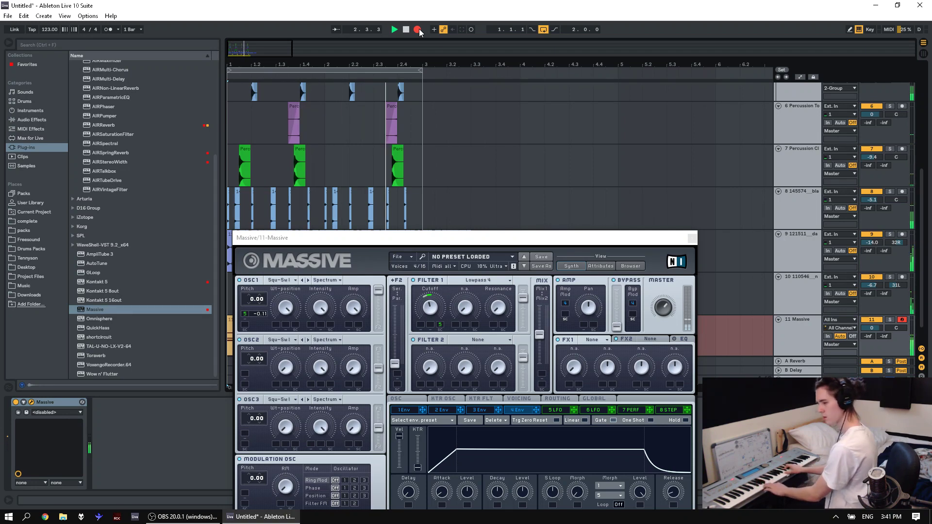
key(space)
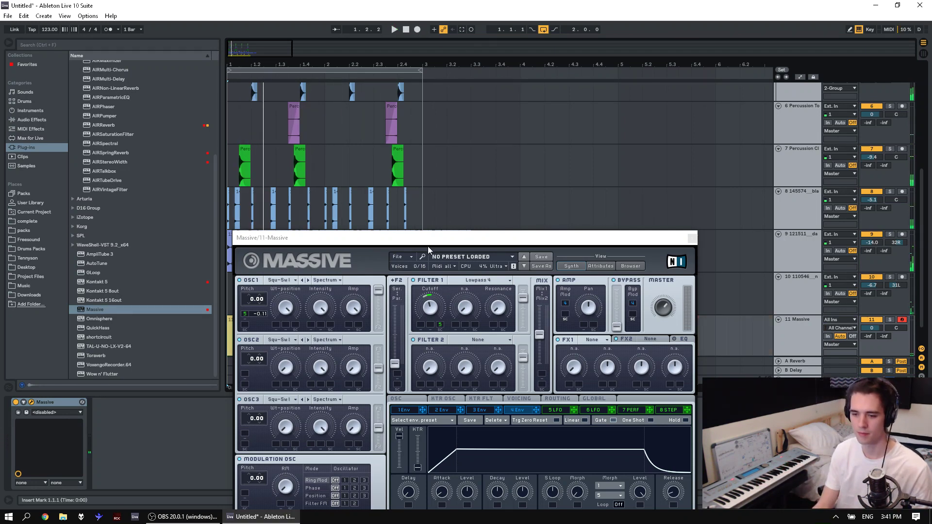
Reveal the full take by extending the recorded Massive clip to ten bars, from bar 3 to bar 13.
drag(427, 246, 394, 478)
click(370, 326)
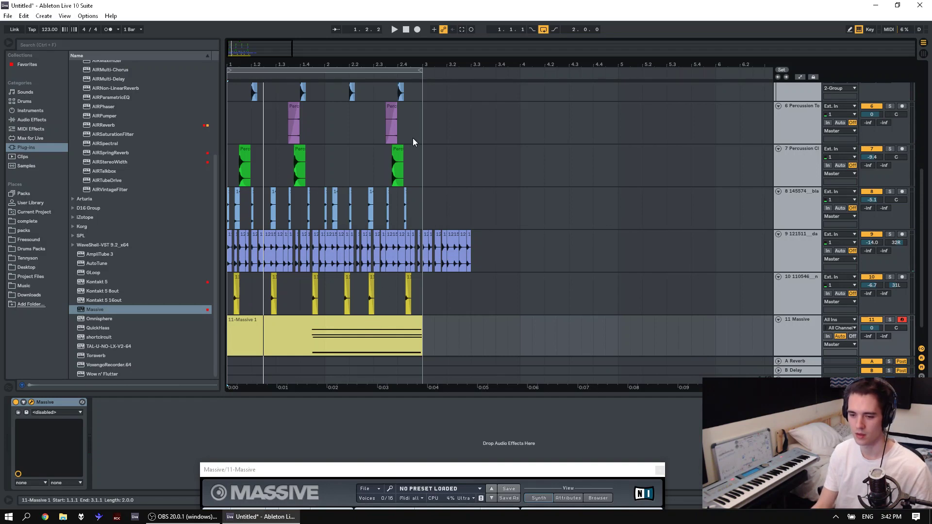
click(413, 153)
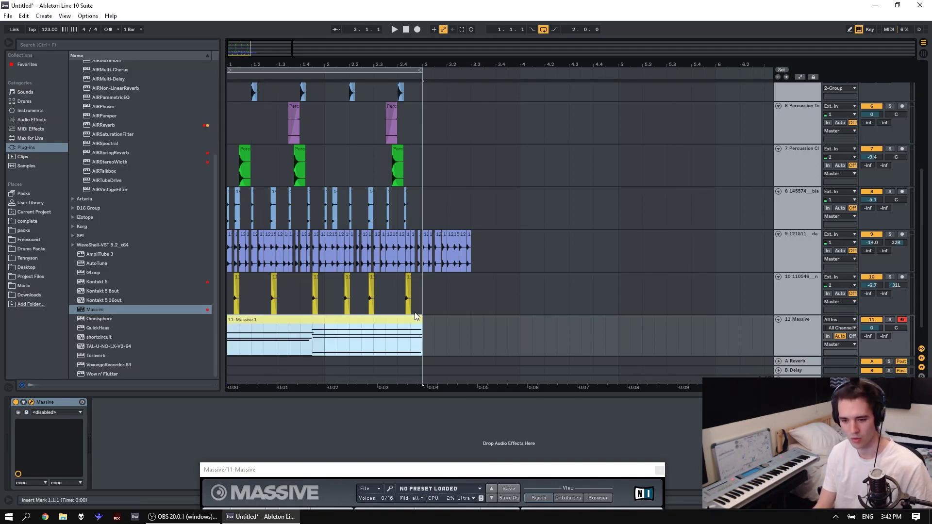
key(ctrl+z)
drag(359, 61, 360, 30)
drag(246, 313, 166, 323)
click(283, 338)
click(275, 339)
key(ctrl+z)
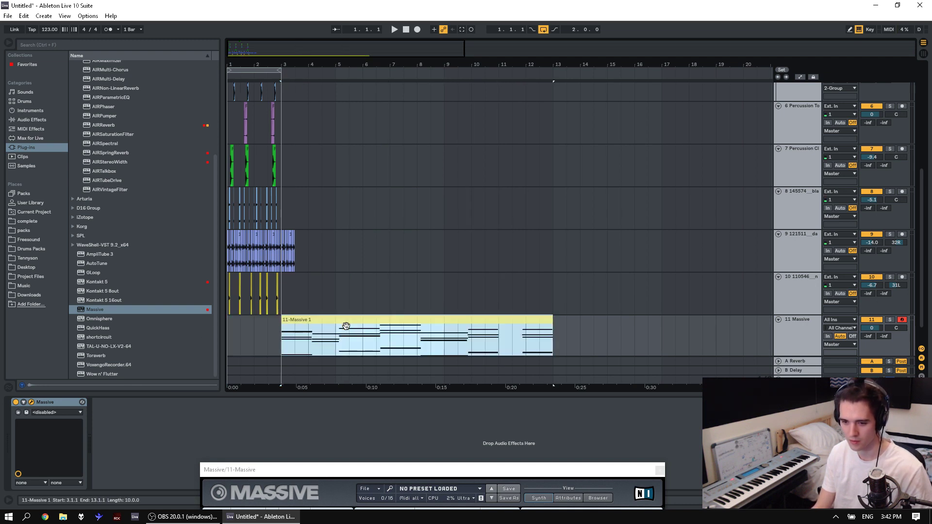
Open the Massive clip's notes and move the clip to start at bar 1, playing it back.
double_click(345, 321)
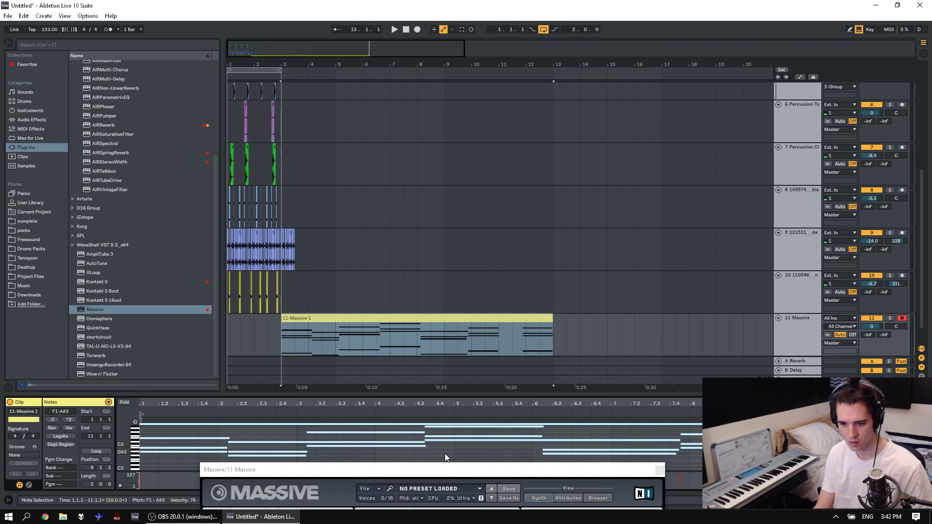
key(space)
drag(328, 338, 244, 334)
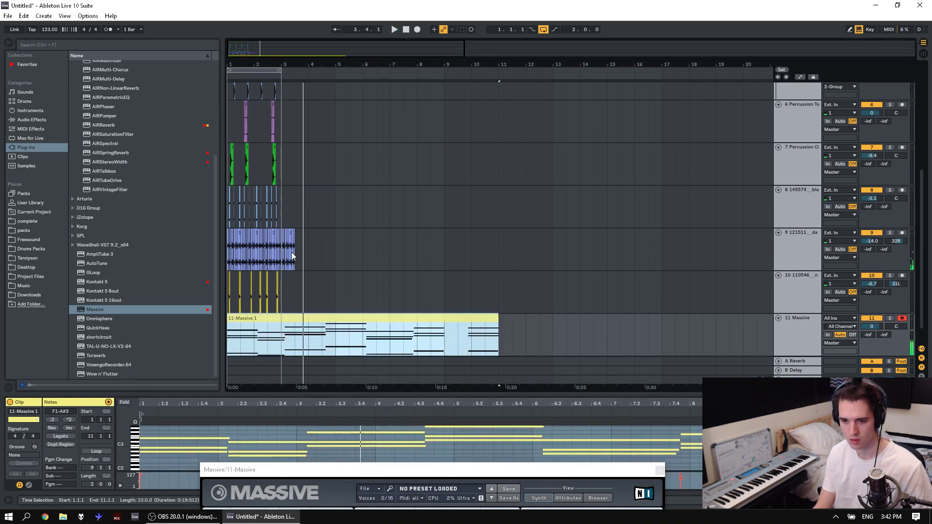
key(space)
key(space)
Duplicate the first two bars of all nine drum and percussion audio tracks three times, up to bar 9.
drag(280, 295, 87, 4)
key(ctrl+d)
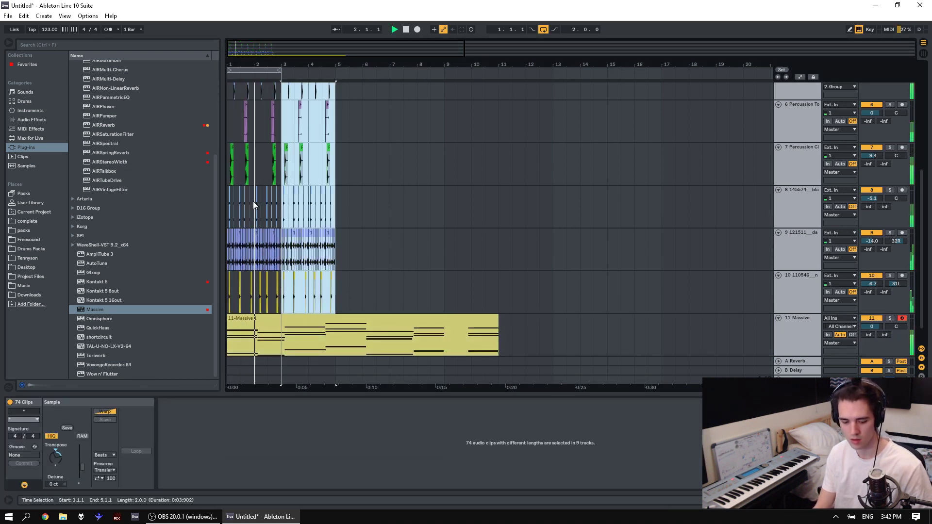
key(ctrl+d)
key(ctrl+d)
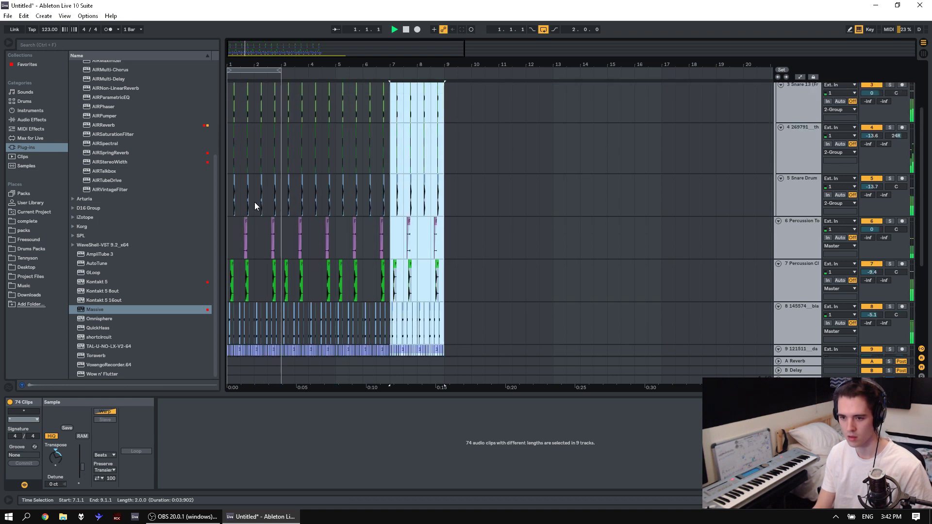
scroll(254, 202, up, 3)
scroll(281, 242, down, 2)
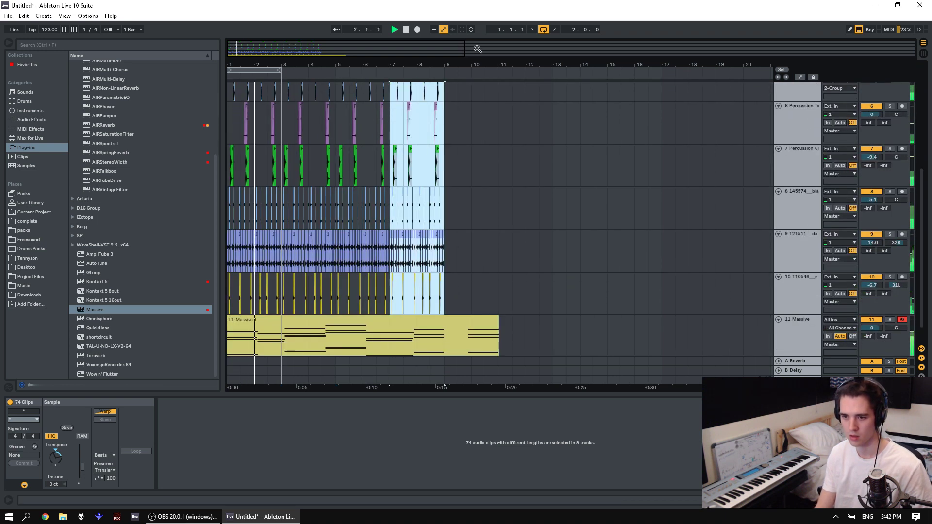
scroll(491, 276, down, 1)
key(ctrl+d)
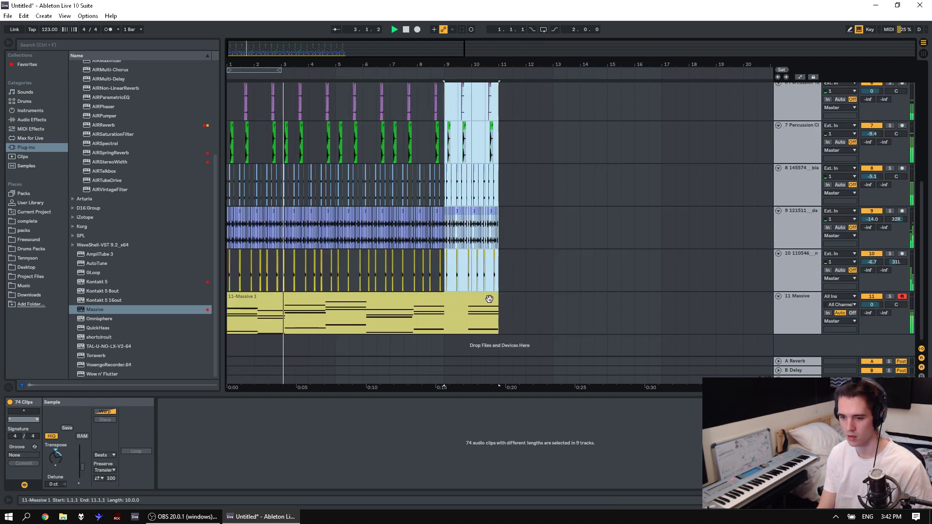
key(ctrl+z)
Set the arrangement loop to eight bars, from bar 1 to bar 9, and open the Massive synth window.
click(429, 327)
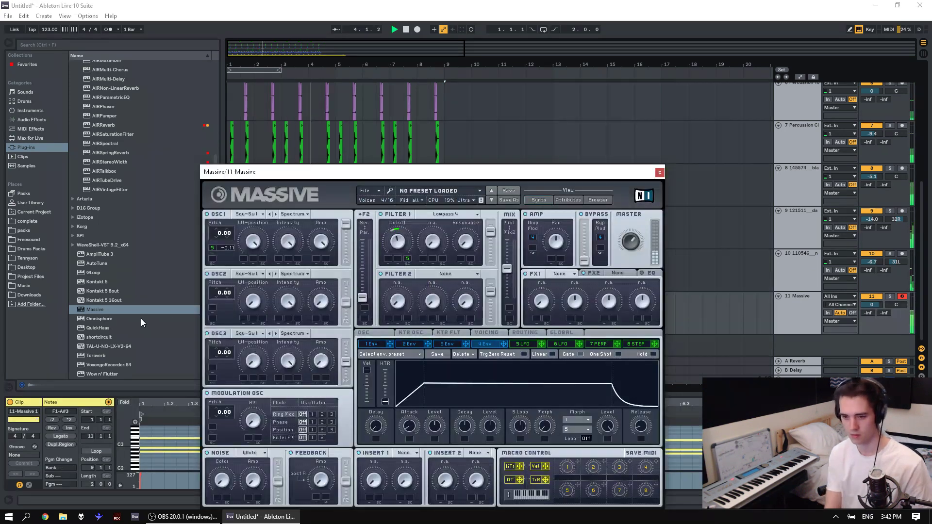
click(660, 174)
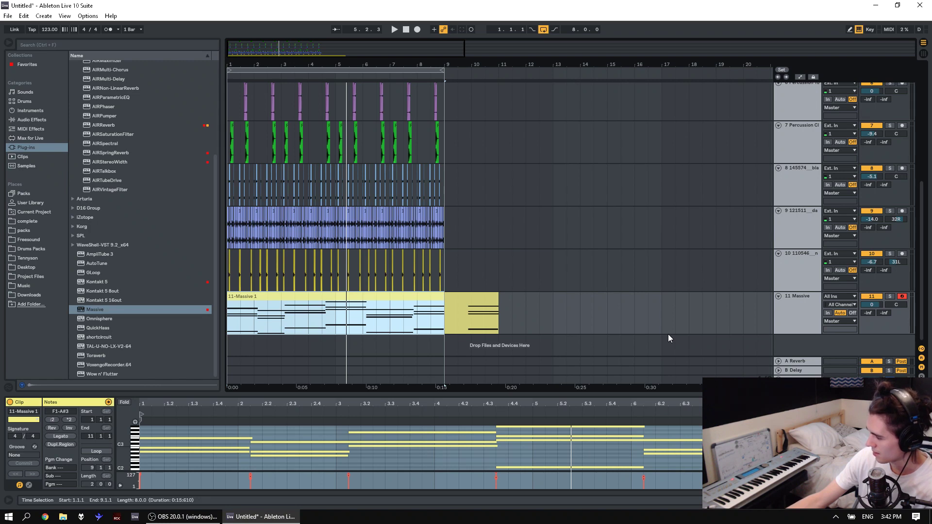
click(790, 298)
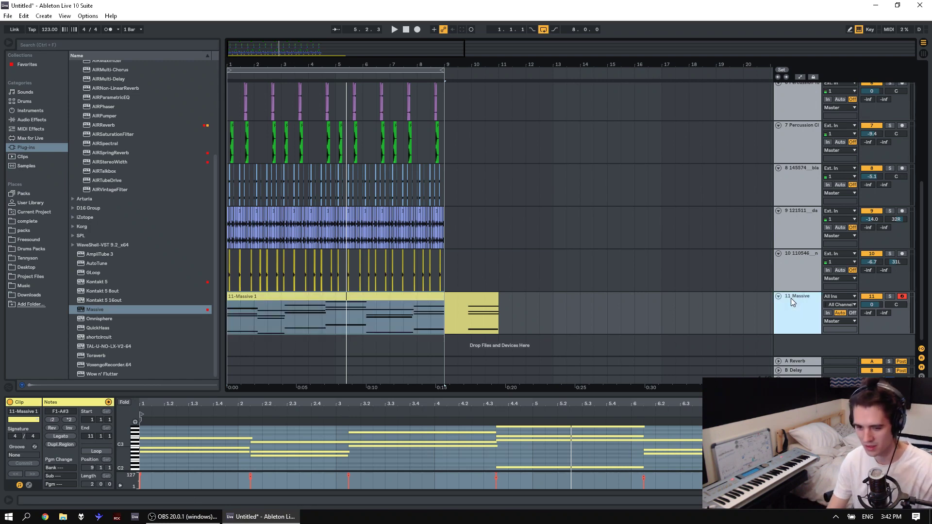
click(30, 403)
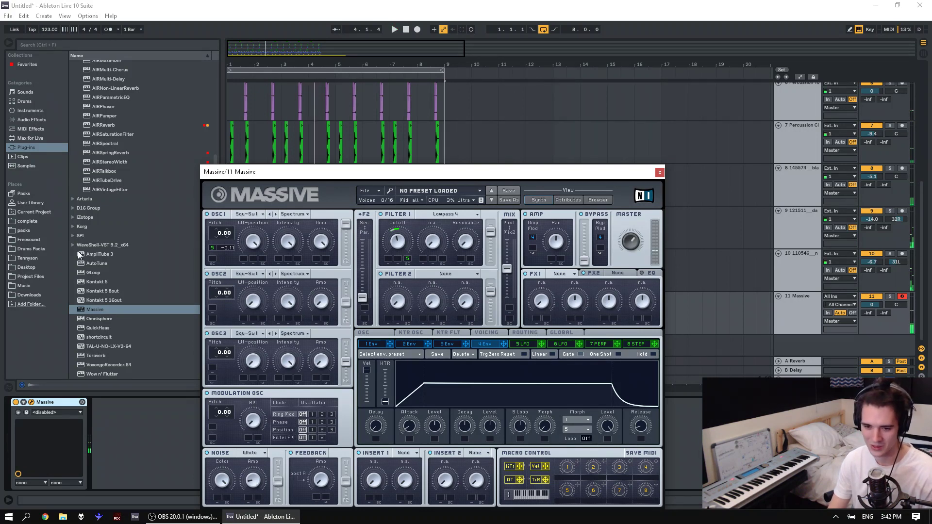
Search the Freesound folder for "noise" and start auditioning the samples with noisepiano-07.wav.
click(29, 239)
click(101, 43)
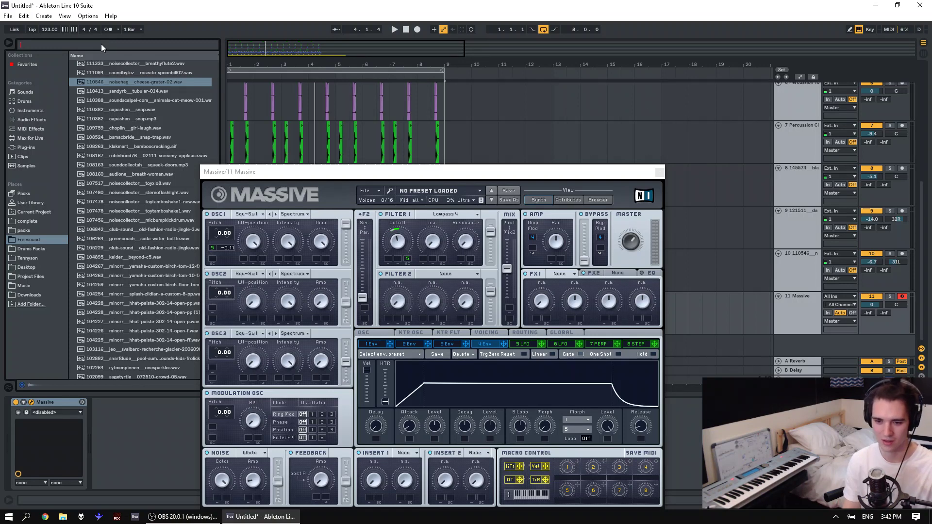
text(noise)
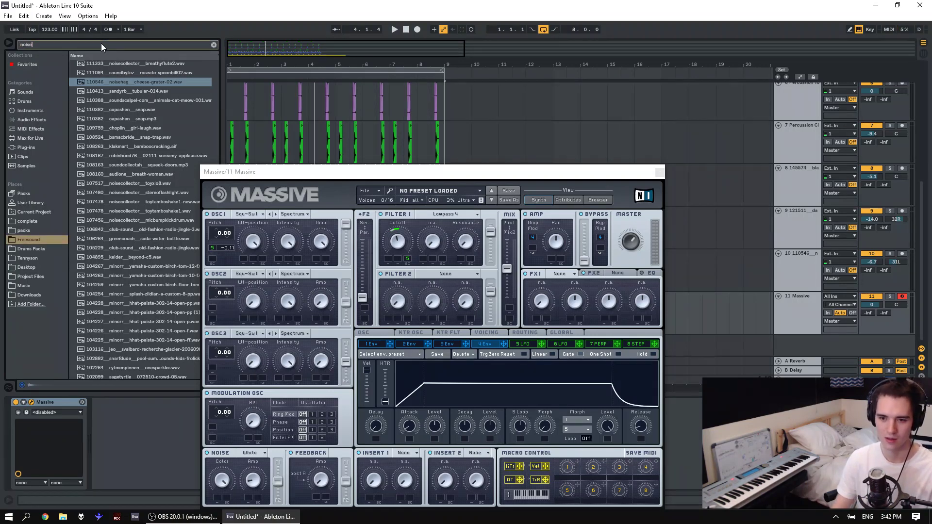
click(144, 193)
click(153, 214)
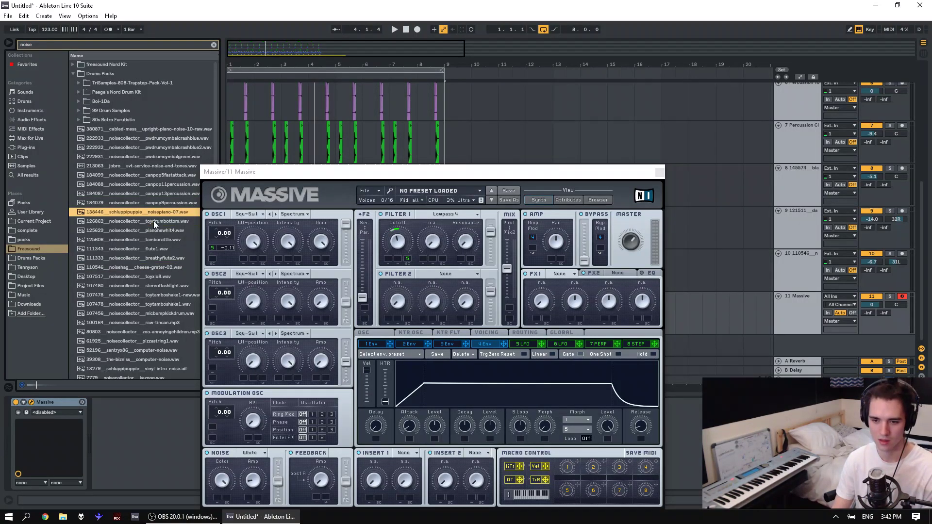
Audition more of the noise samples, from toydrumbottom.wav down to the end of the list.
click(154, 220)
click(157, 230)
click(165, 276)
click(168, 321)
click(166, 333)
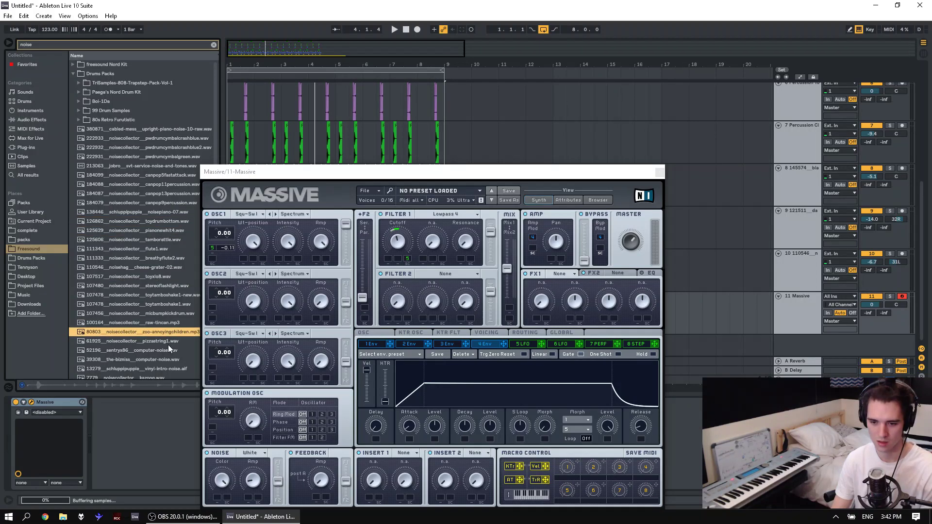
click(168, 350)
click(168, 360)
click(168, 367)
click(165, 374)
Audition svt-service-noise-and-tones.wav and the samples just above it in the list.
click(167, 163)
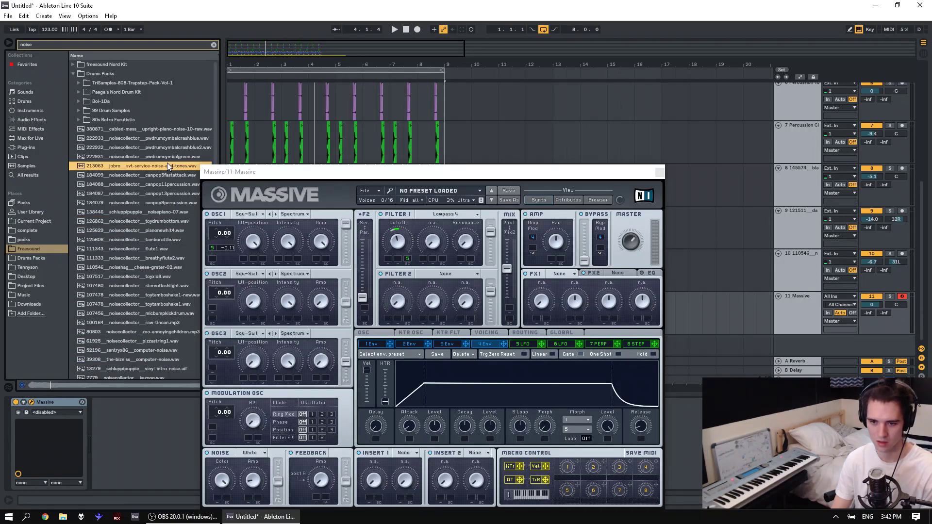
key(Up)
key(Up)
click(168, 168)
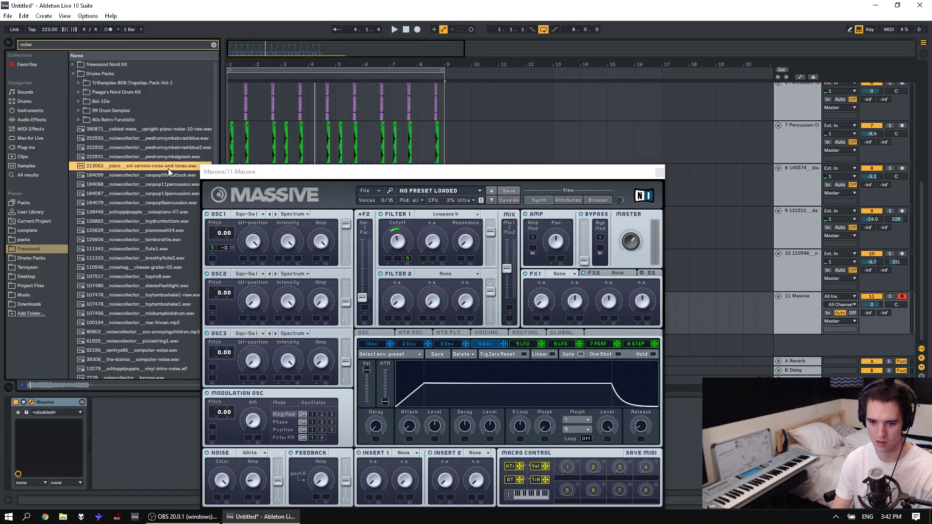
Move the Massive window clear of the arrangement and search the Freesound folder for "water".
drag(299, 174, 278, 428)
click(62, 44)
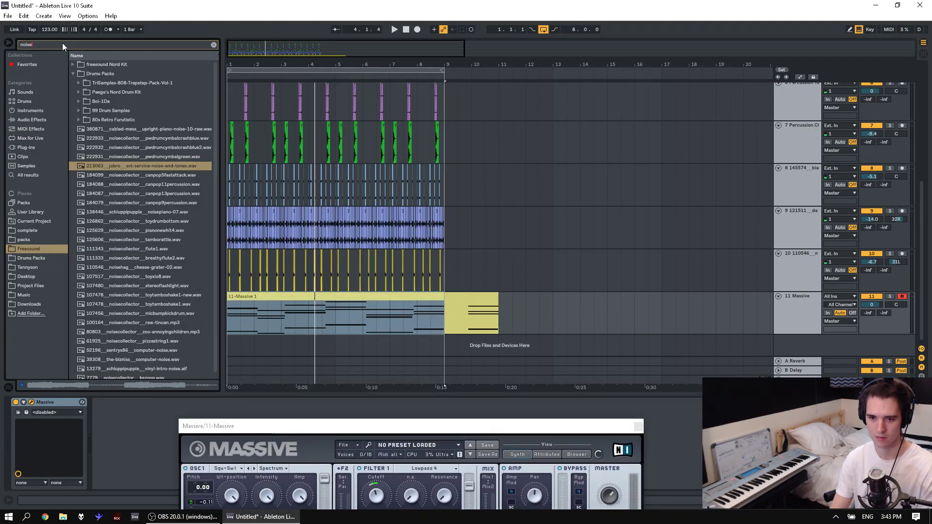
text(water)
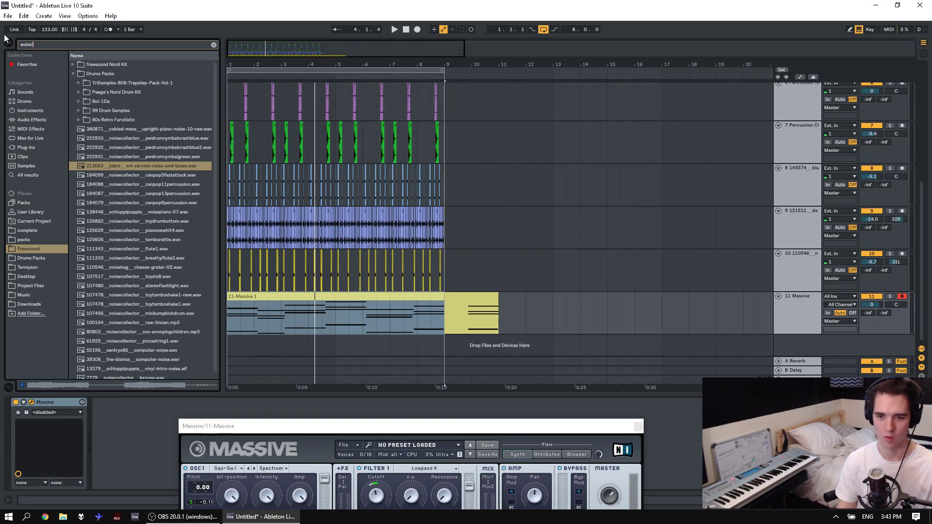
click(134, 137)
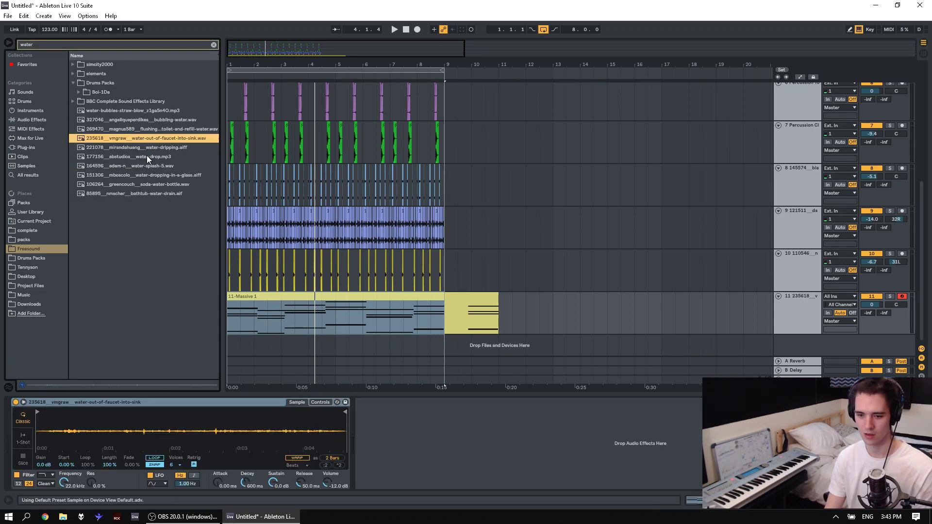
key(space)
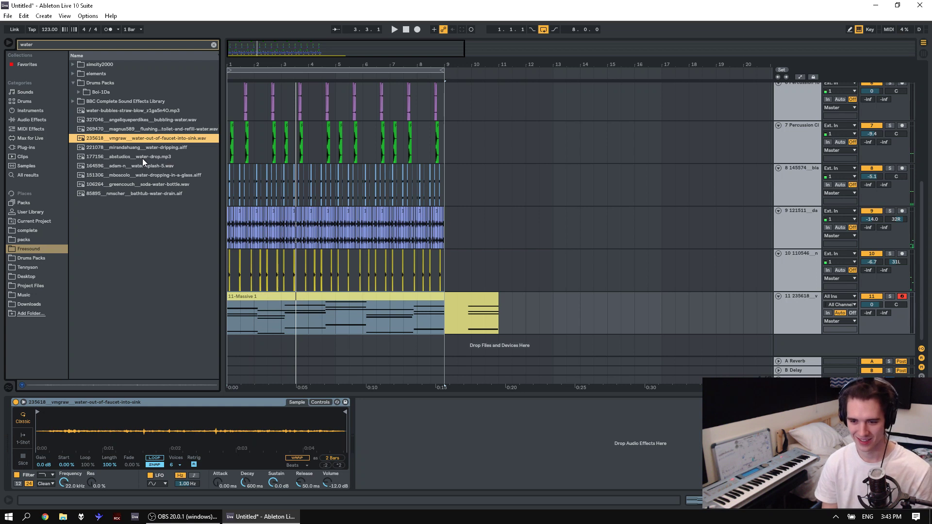
key(ctrl+z)
key(space)
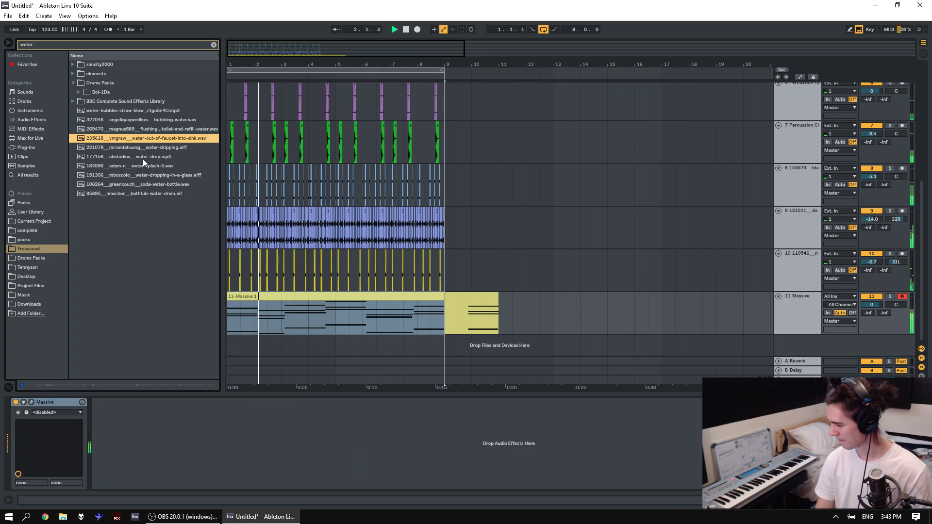
Audition the water-drop, water-splash-5, water-dropping-in-a-glass and bathtub-water-drain samples.
click(142, 159)
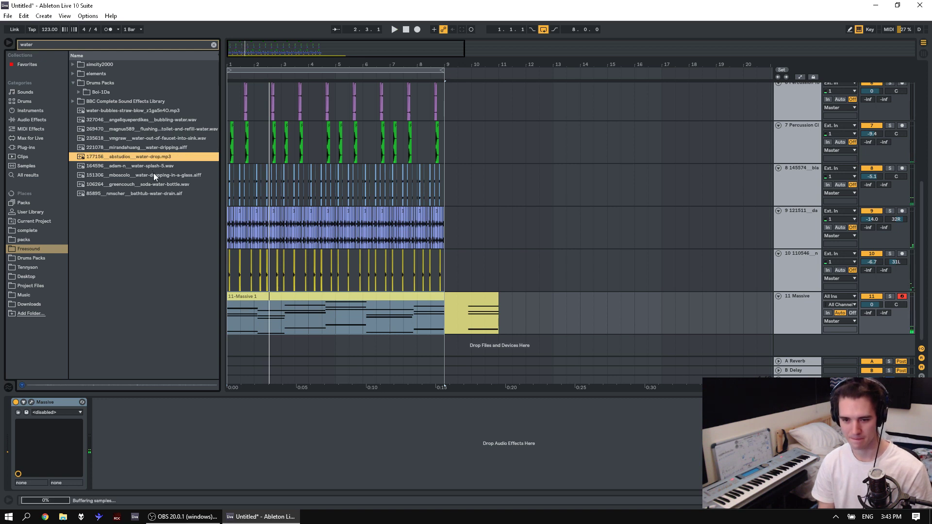
key(Down)
click(154, 174)
click(157, 195)
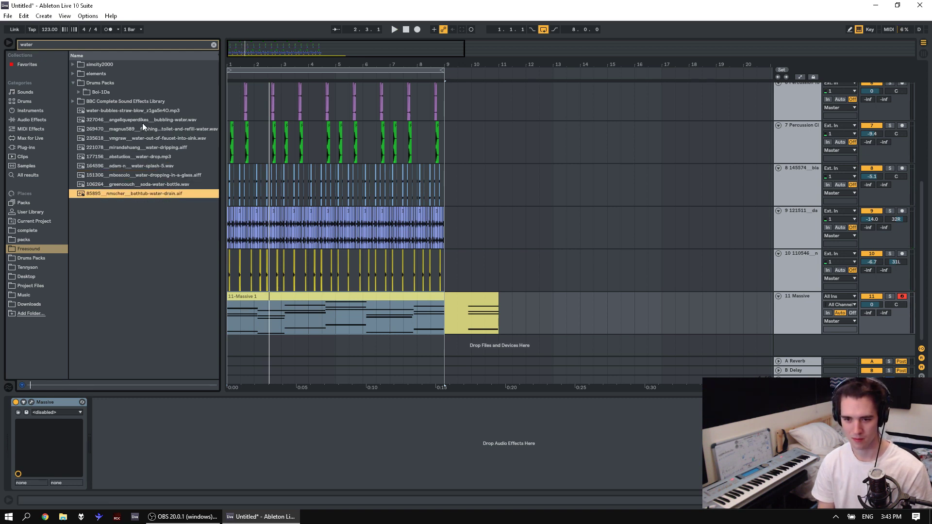
Place bathtub-water-drain.aif on a new audio track at bar 1 and move its start to about 20.5 seconds into the sample.
drag(138, 194, 243, 325)
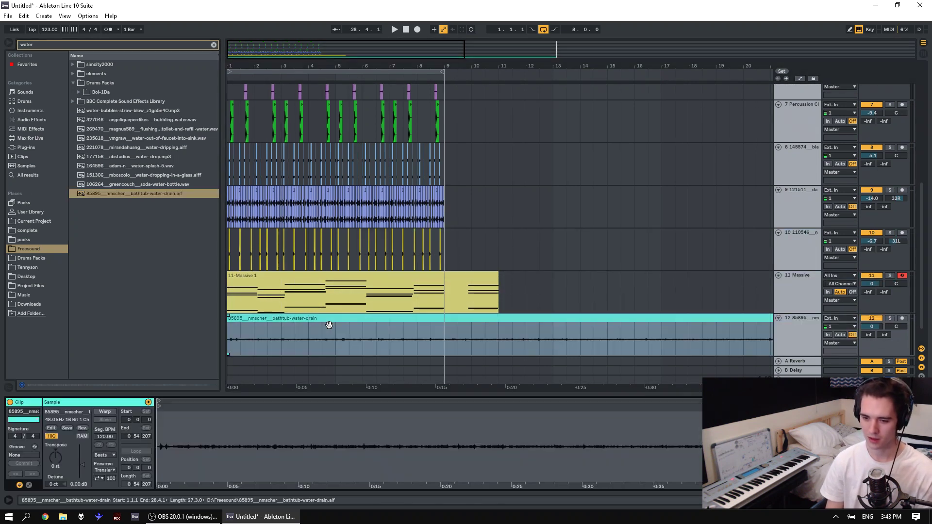
drag(160, 406, 449, 406)
key(space)
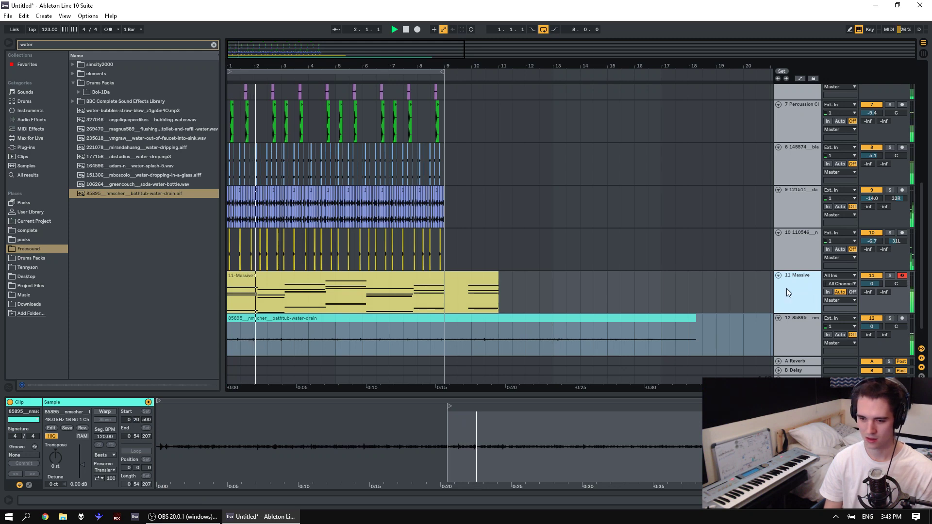
double_click(806, 283)
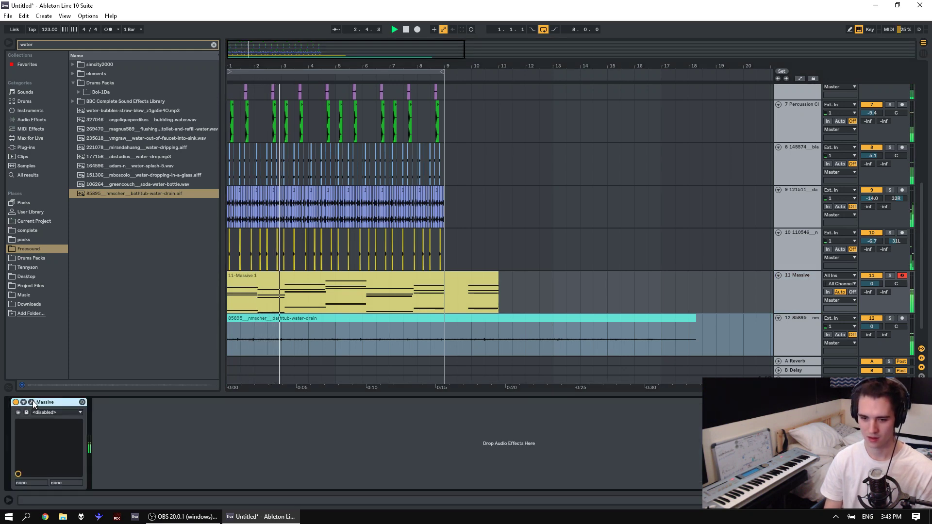
key(ctrl+alt+p)
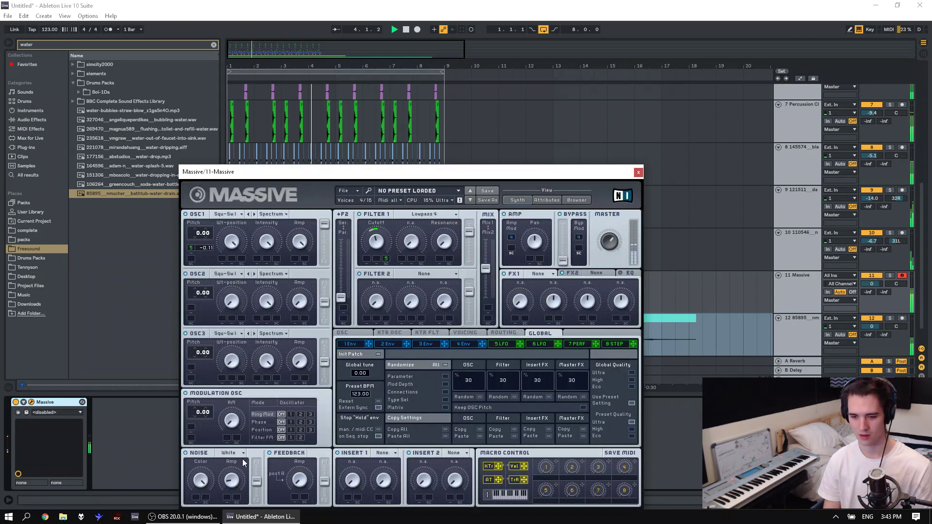
click(638, 172)
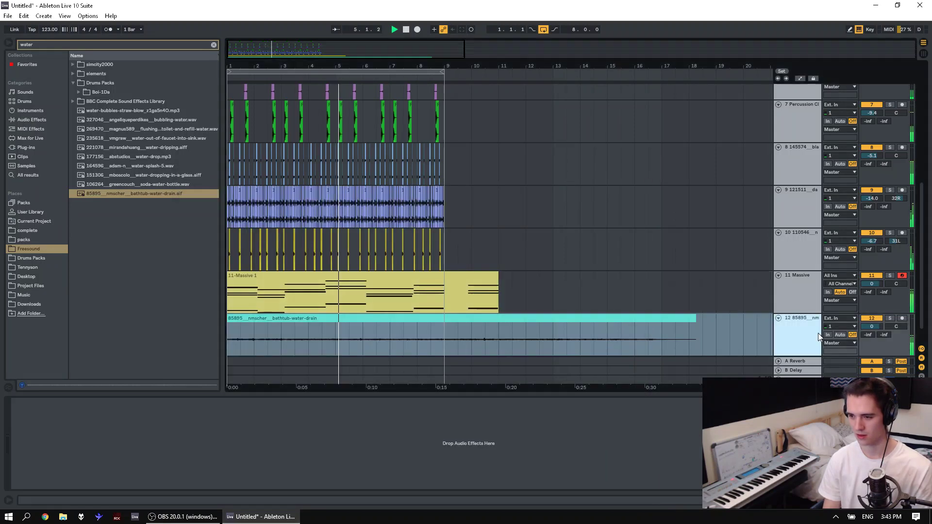
Solo the bathtub-water-drain track, transpose its clip up to 40 st and lower the clip gain to -3.62 dB.
click(890, 319)
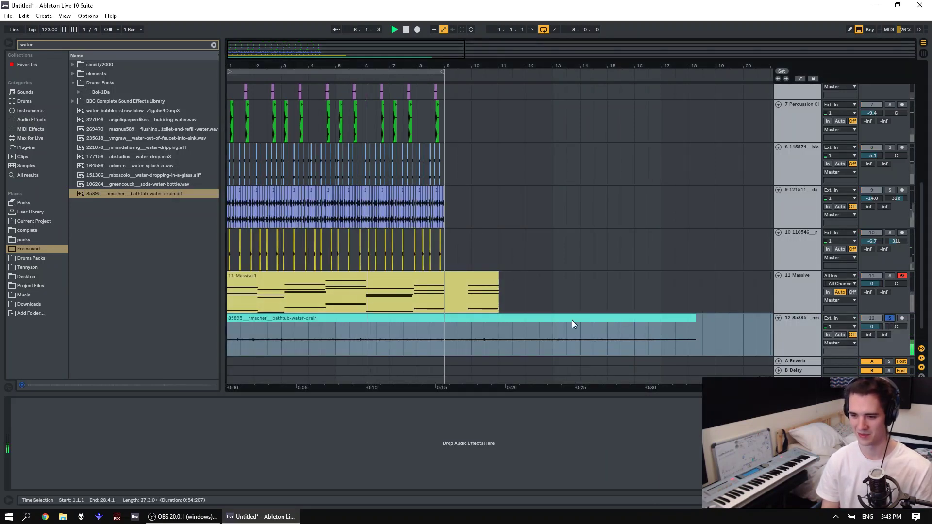
double_click(553, 318)
key(space)
key(space)
drag(55, 457, 55, 421)
key(space)
key(space)
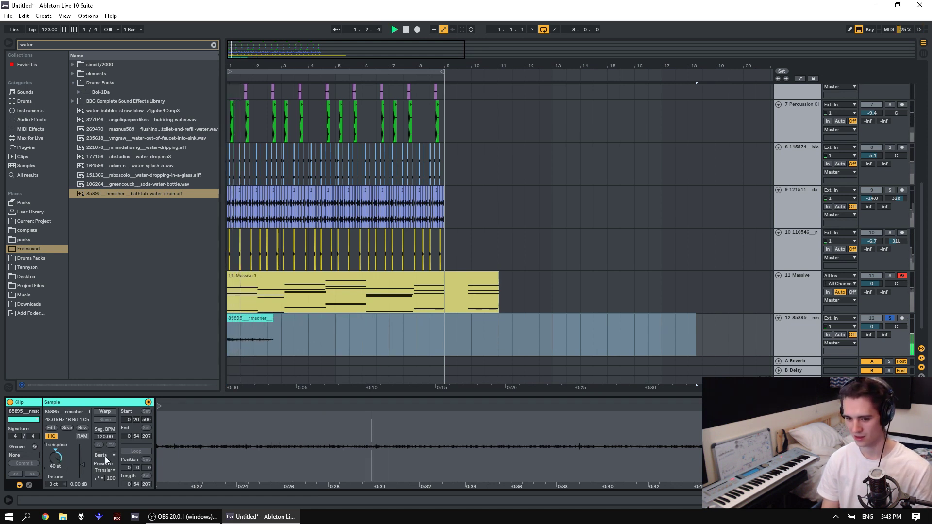
drag(83, 464, 82, 467)
Duplicate the first bar of the bathtub-water-drain clip repeatedly along its track until it fills bars 1 to 9.
drag(267, 348, 197, 348)
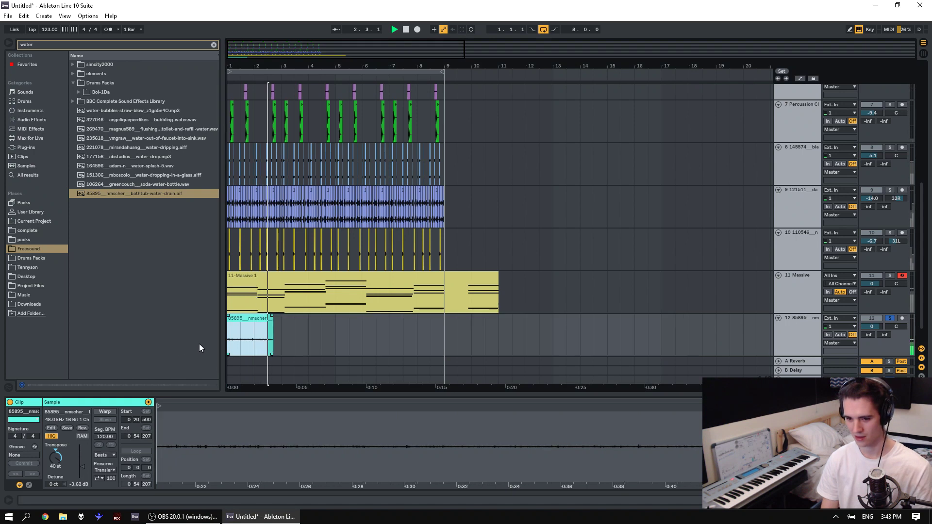
drag(253, 345, 183, 343)
key(space)
key(space)
key(ctrl+d)
key(ctrl+d)
key(ctrl+d)
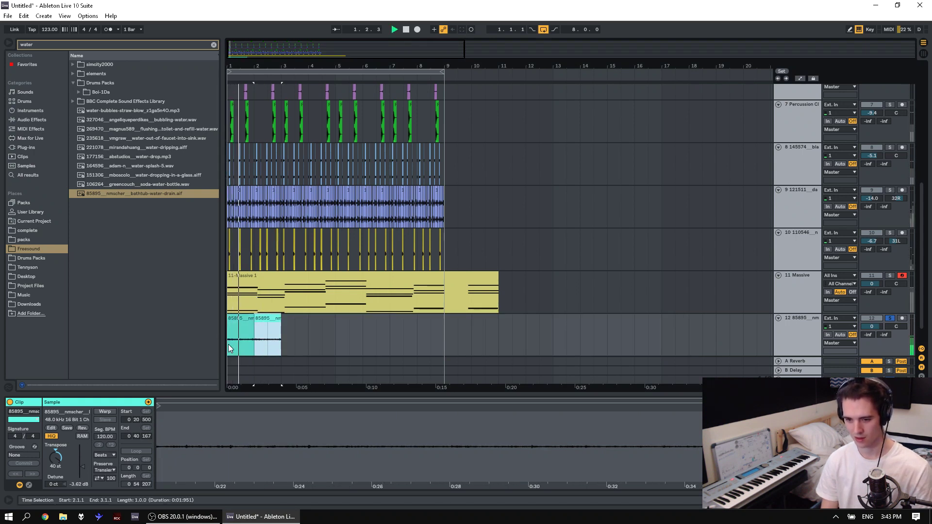
shift+click(236, 325)
key(ctrl+d)
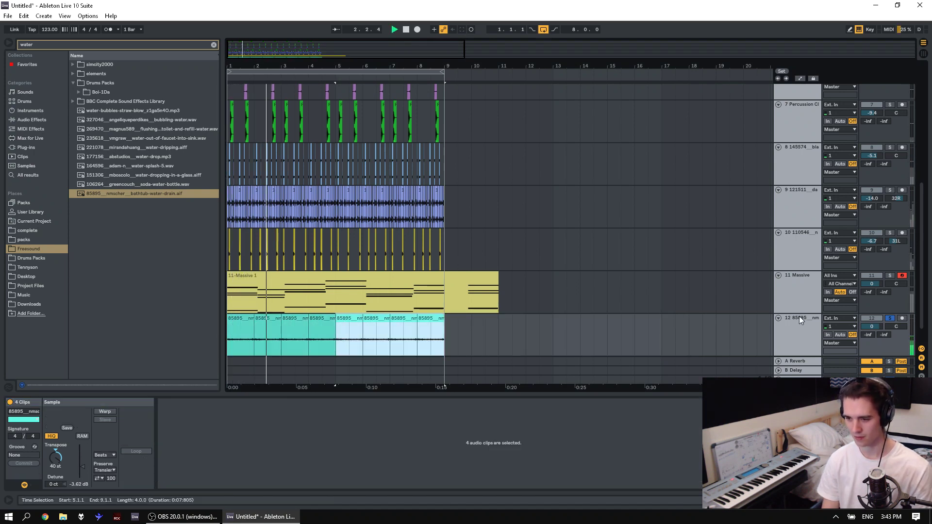
Unsolo the bathtub-water-drain track and set its volume to -4.6 dB.
click(889, 317)
drag(880, 325, 881, 336)
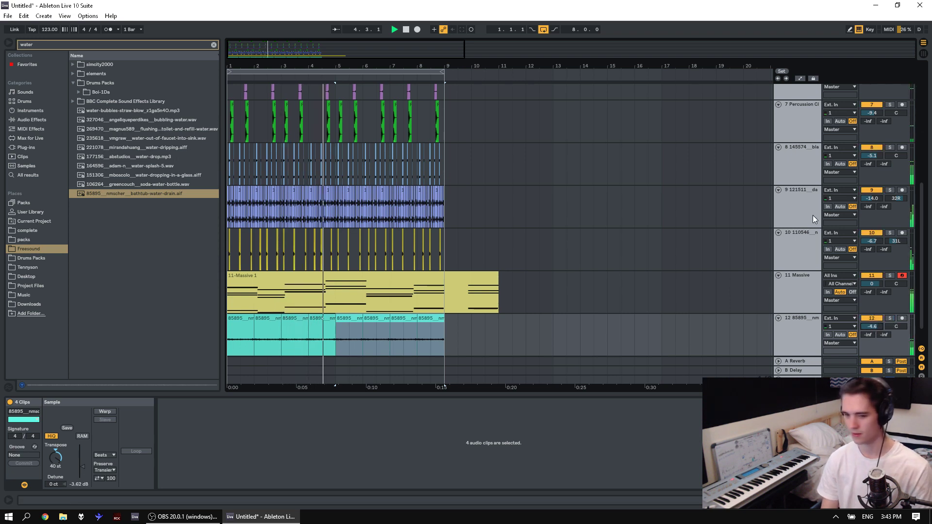
Add EQ Eight to the water track with 15 dB boosts at 2.97 kHz and 539 Hz, and lower the track volume to -6.9 dB.
click(30, 120)
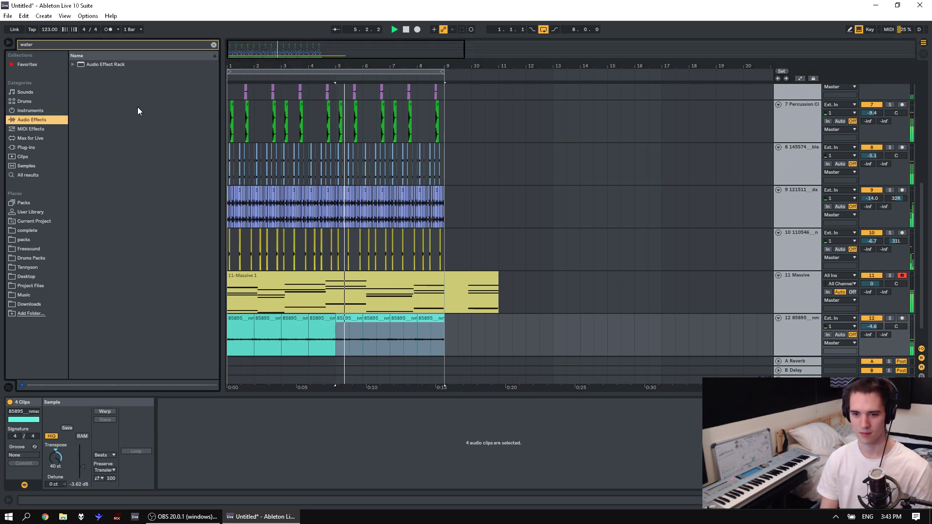
click(214, 44)
drag(95, 134, 216, 418)
drag(160, 438, 169, 409)
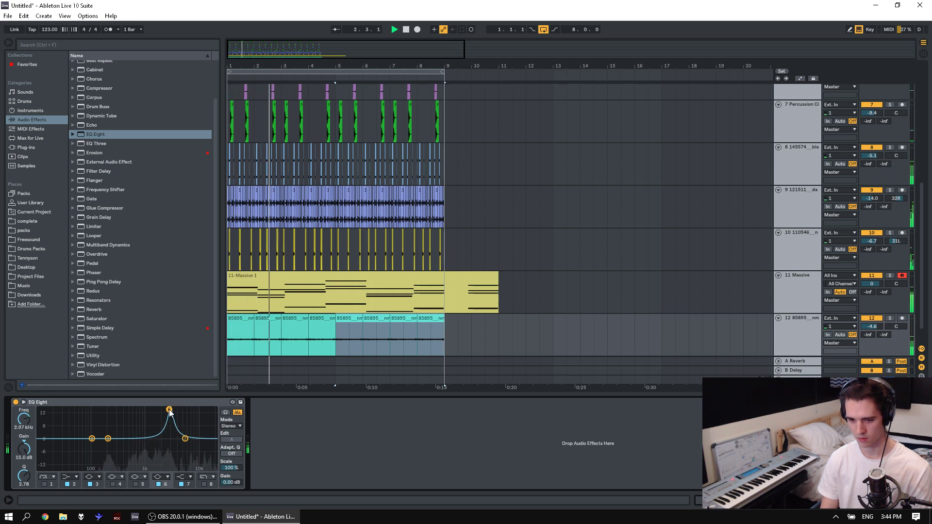
drag(108, 438, 130, 409)
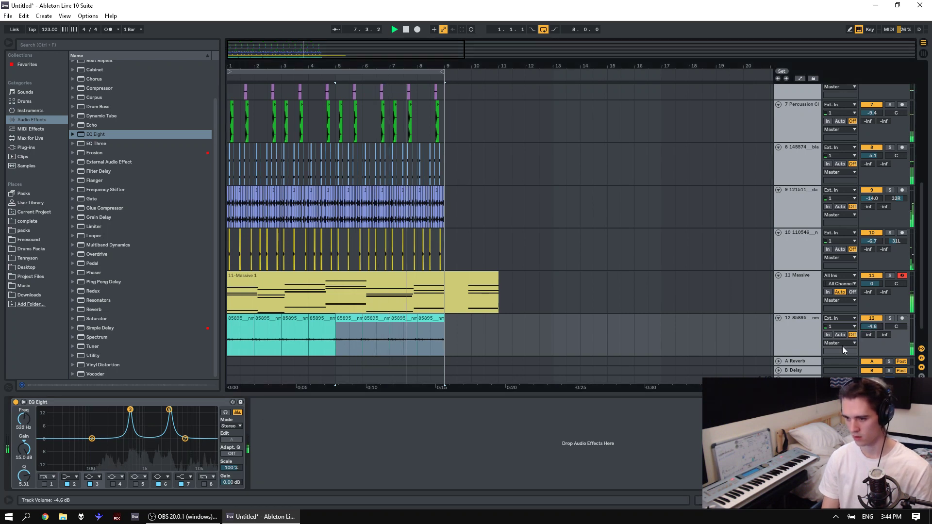
scroll(436, 277, down, 1)
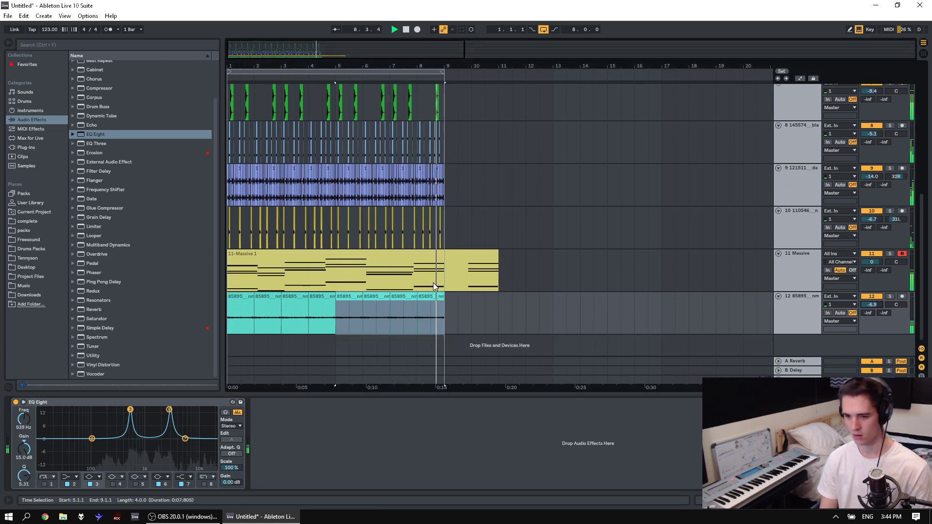
Solo the Massive track, play its chord clip from bar 1 and open the Massive synth window.
key(space)
click(440, 254)
click(890, 254)
key(space)
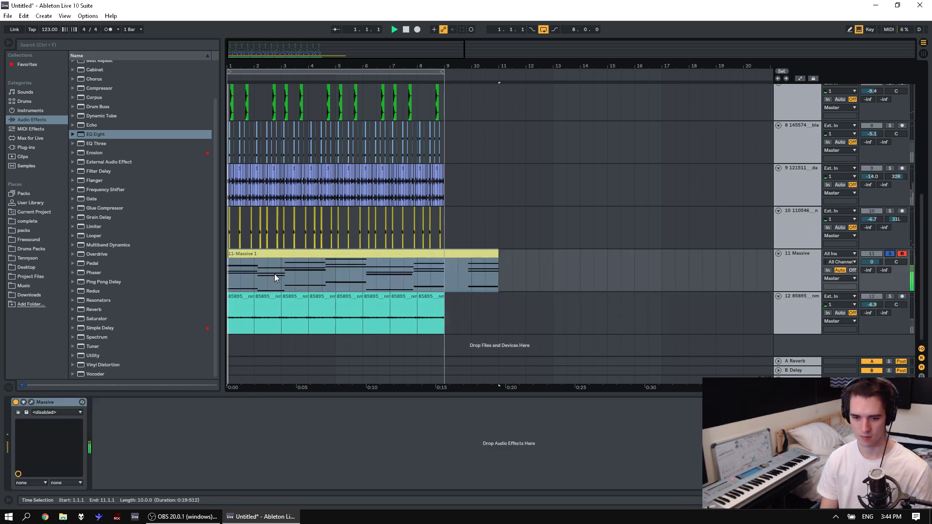
click(31, 401)
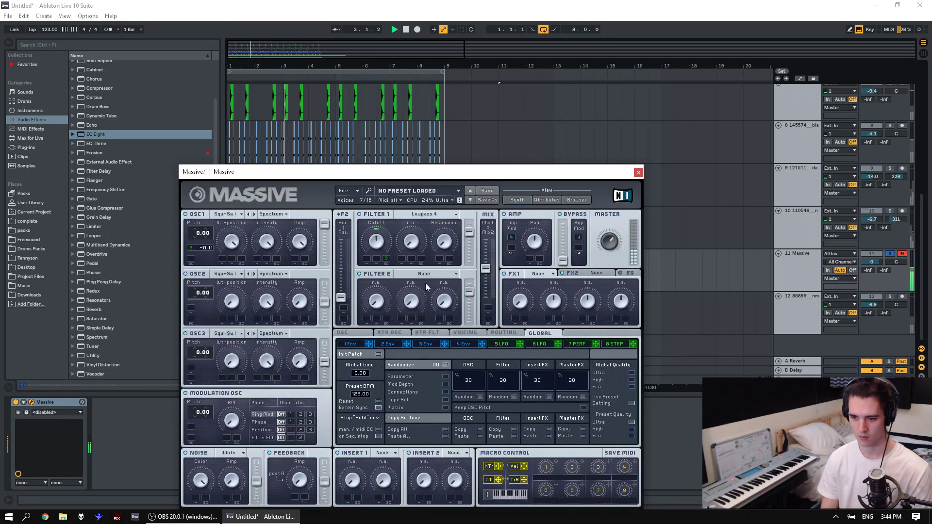
Set Massive's unison to 2 voices with the pan position spread enabled near full, and close the synth window.
click(465, 333)
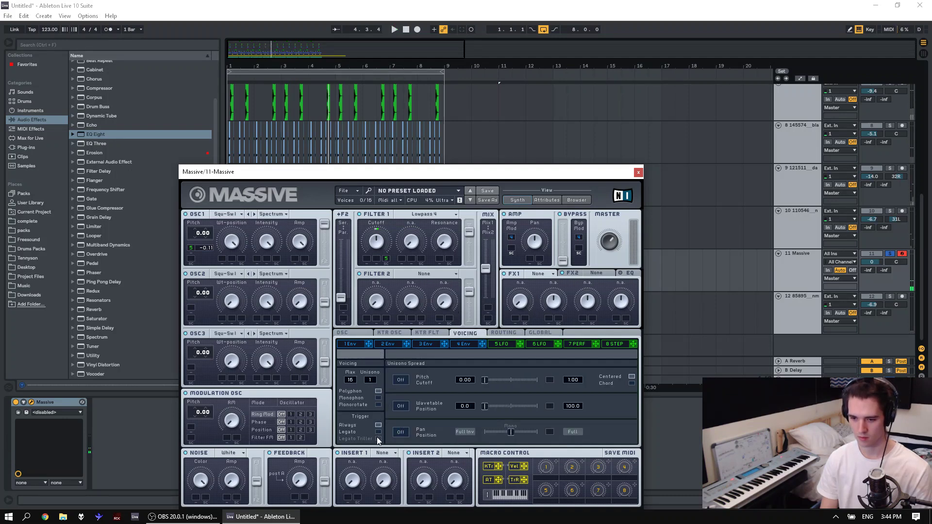
key(space)
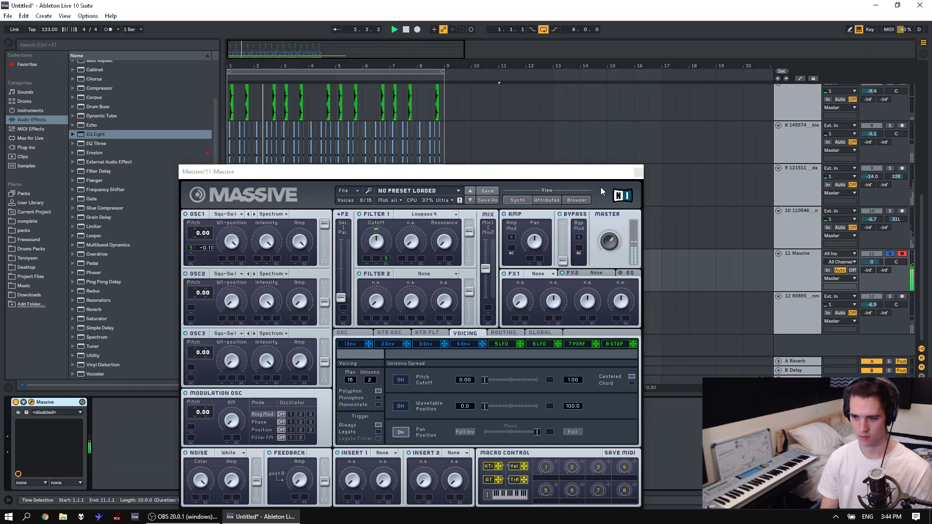
click(638, 172)
Quantize all notes in the Massive chord clip to 1/8 through the quantize settings.
click(308, 252)
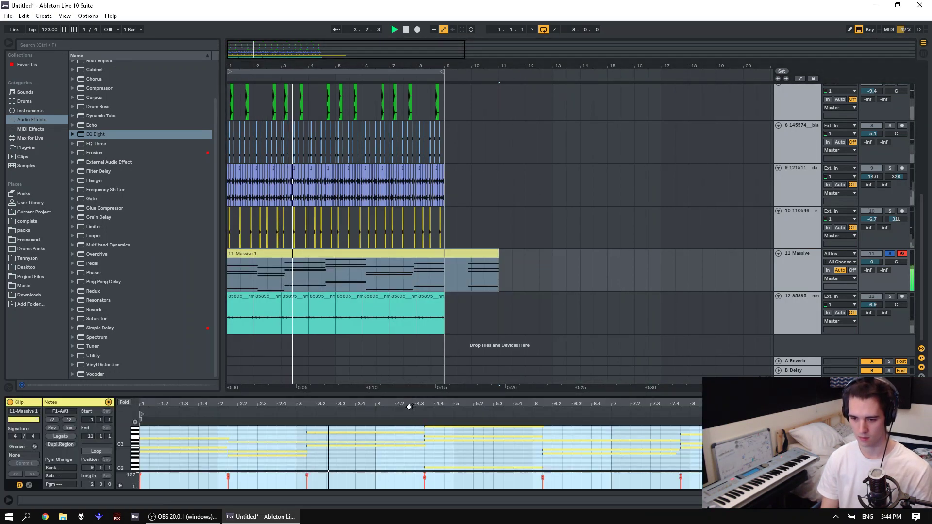
drag(419, 255, 419, 216)
right_click(369, 397)
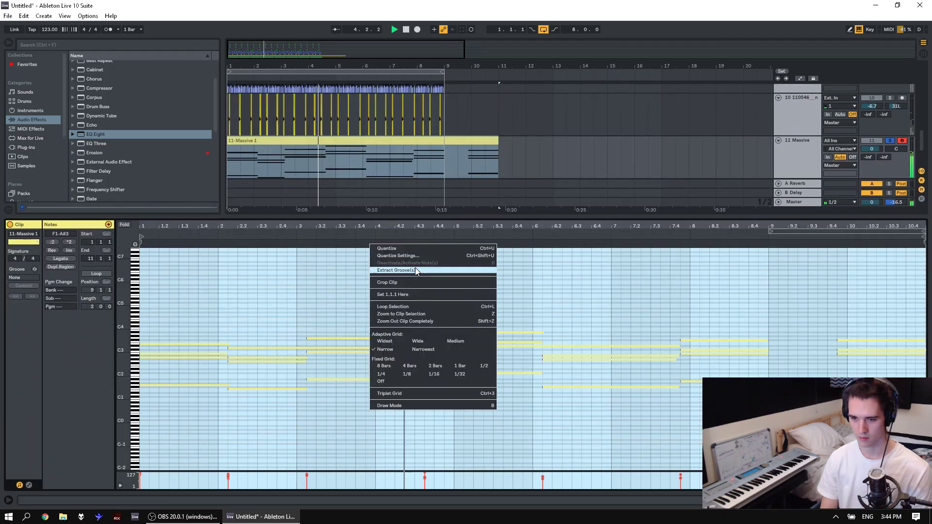
click(412, 256)
click(490, 245)
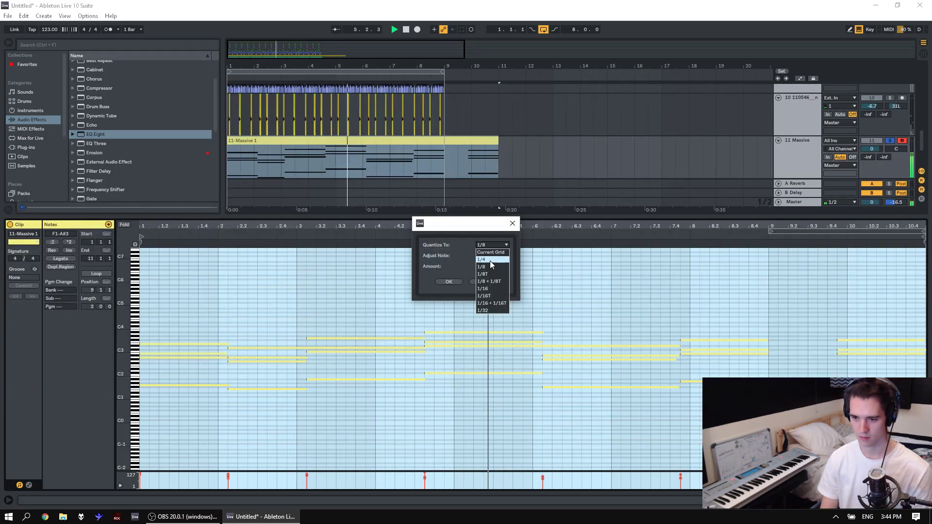
click(490, 266)
key(Return)
click(448, 281)
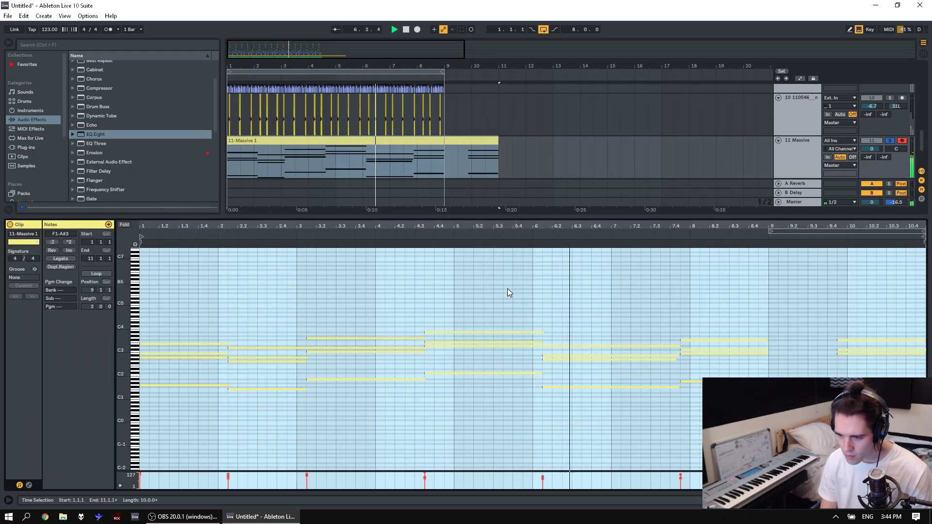
click(602, 291)
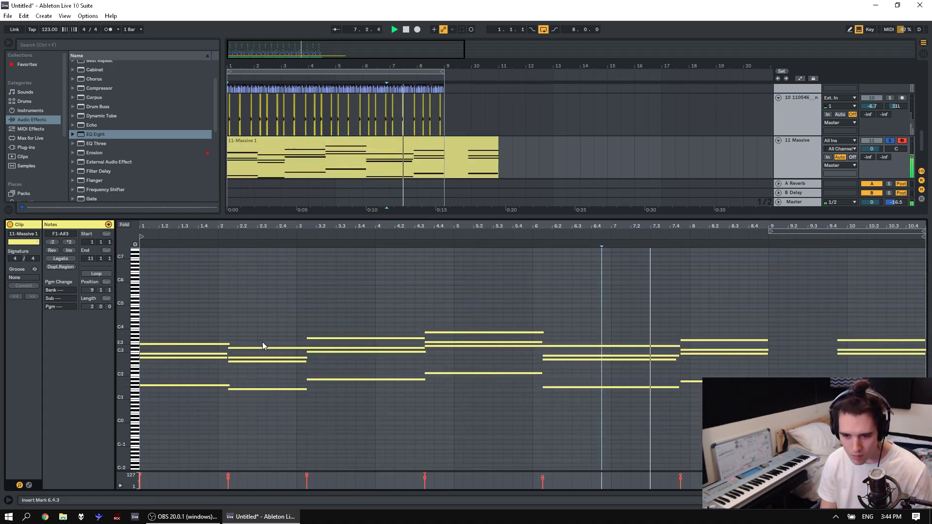
Select all the chord notes and quantize them again so that the note ends snap to the grid as well.
key(space)
drag(210, 383, 151, 340)
key(space)
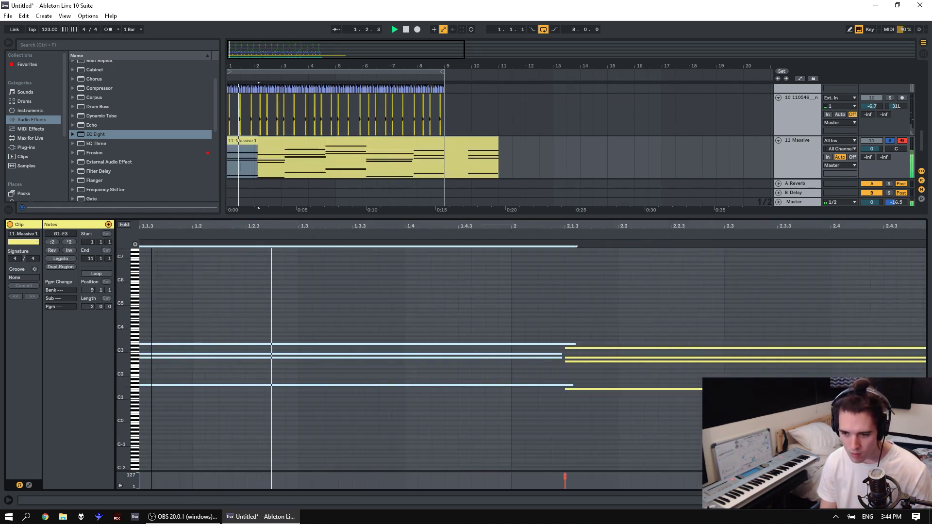
click(542, 396)
key(ctrl+a)
right_click(524, 405)
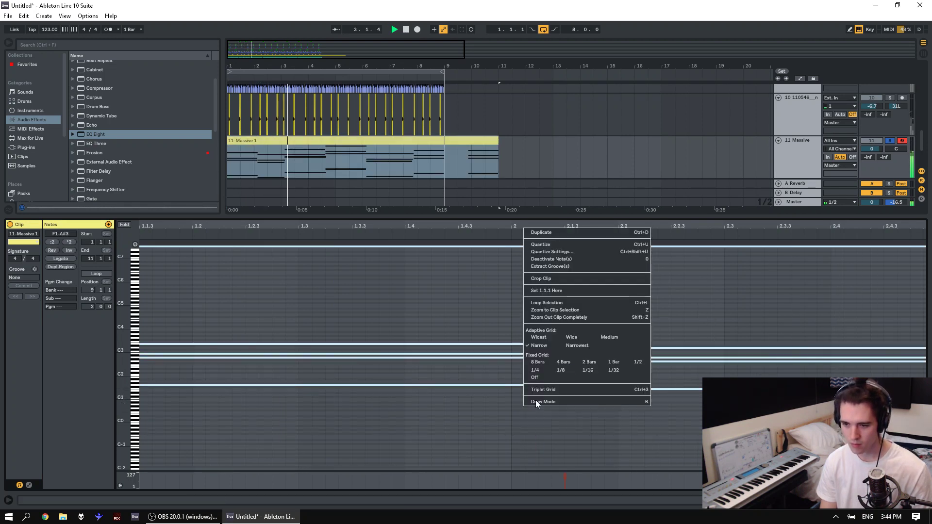
click(553, 251)
click(451, 276)
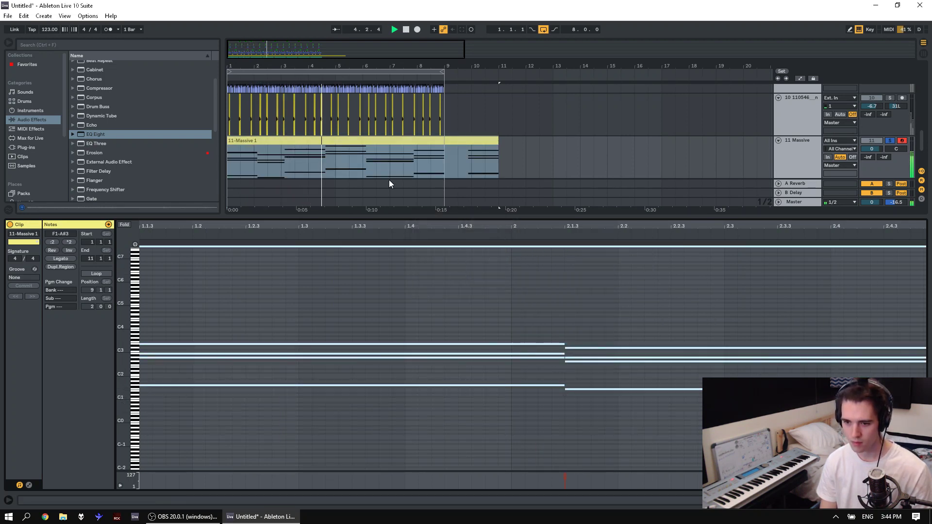
Trim the Massive chord clip to end at bar 9 and close its note editor.
drag(512, 154, 440, 159)
click(440, 159)
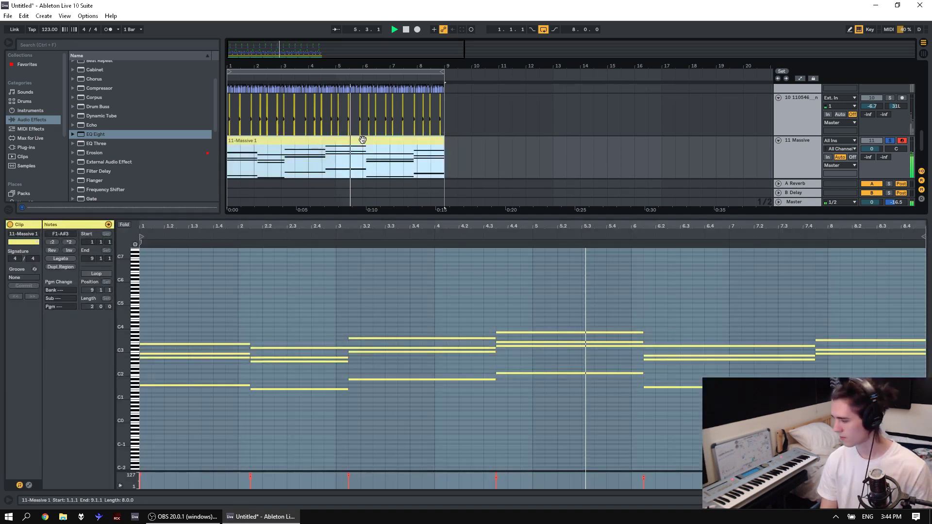
drag(592, 217, 444, 325)
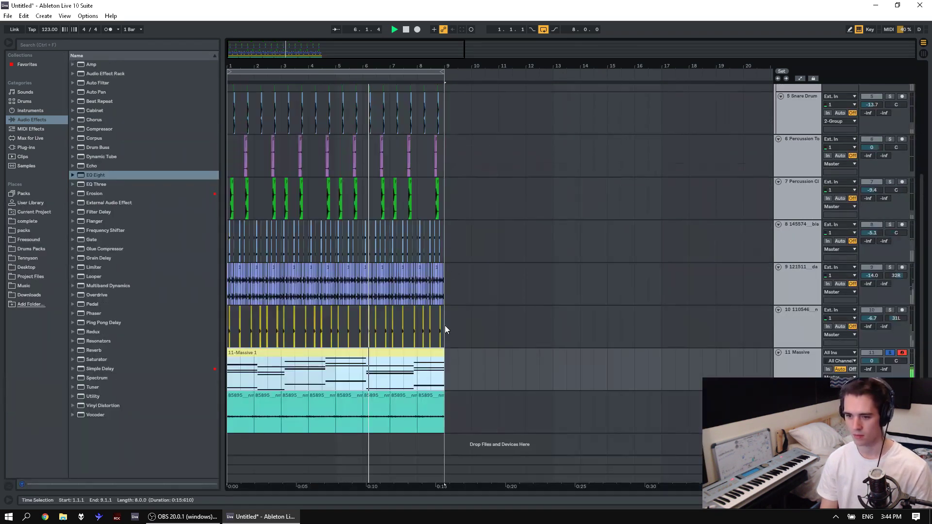
Unsolo the Massive track, play the whole loop and set the track's volume to -6.8 dB.
click(888, 353)
key(space)
key(space)
mouse_move(880, 361)
mouse_down()
mouse_move(880, 389)
mouse_move(875, 357)
mouse_up()
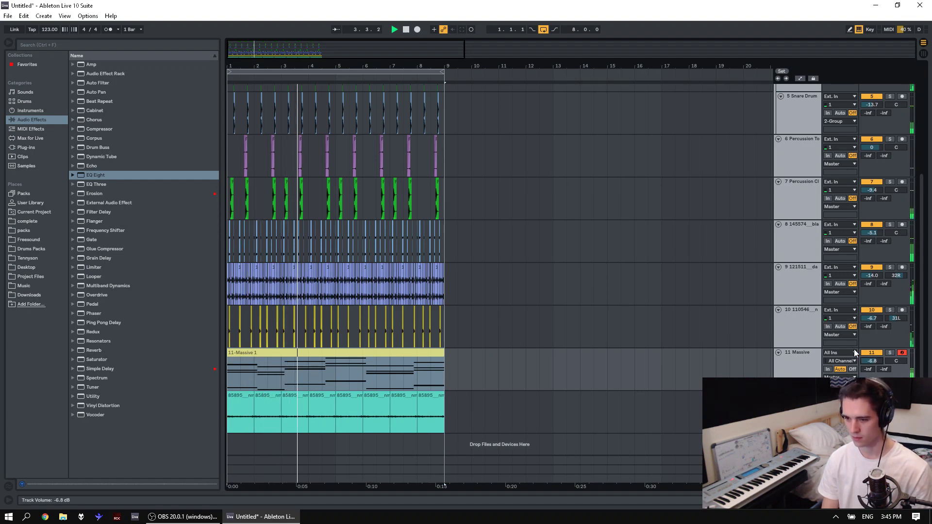
click(805, 331)
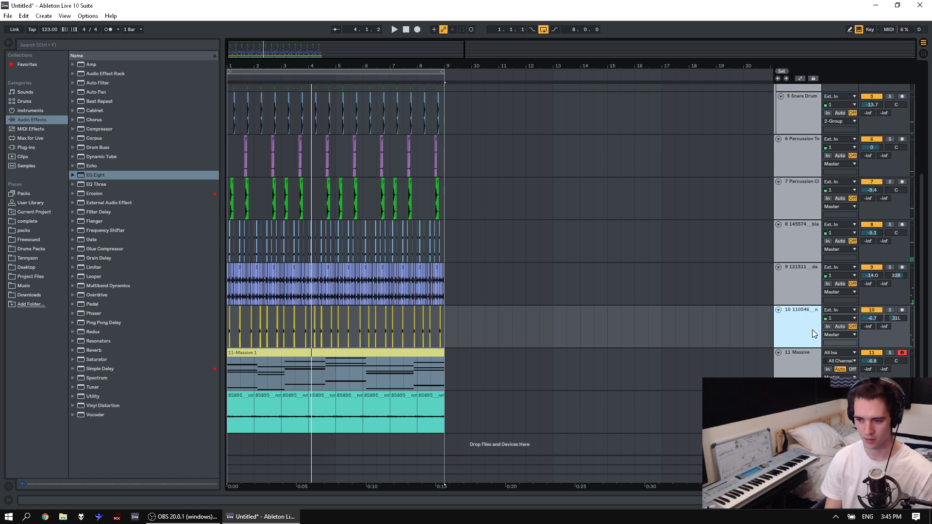
key(ctrl+t)
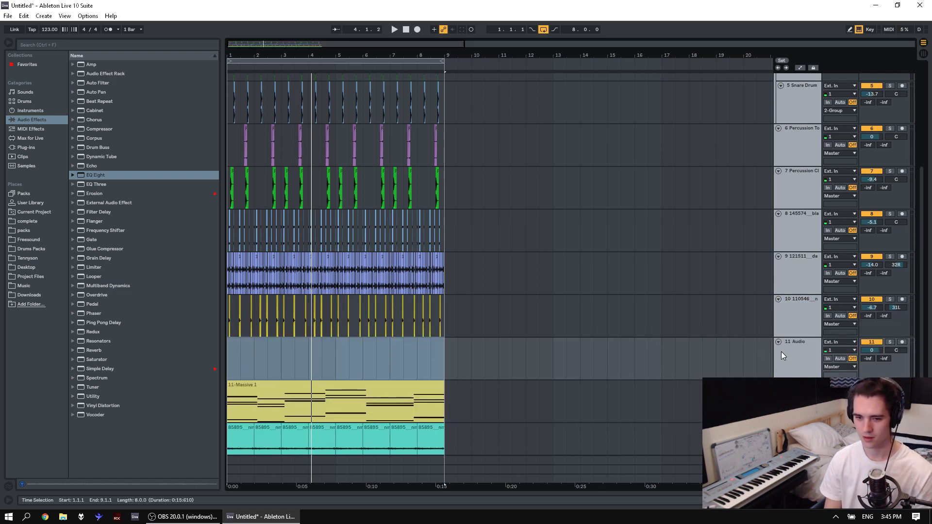
key(ctrl+z)
Insert a new MIDI track below track 10 and load the Massive plug-in on it.
click(800, 321)
key(ctrl+shift+t)
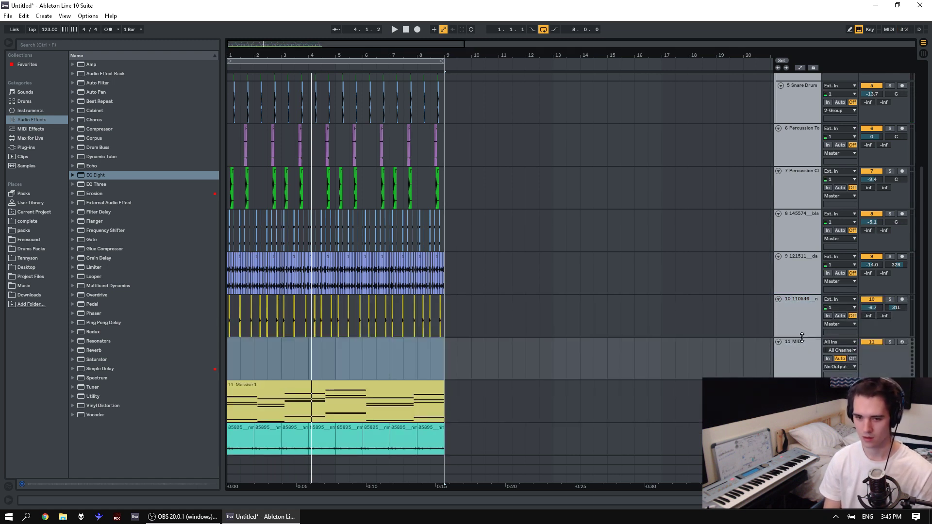
click(26, 147)
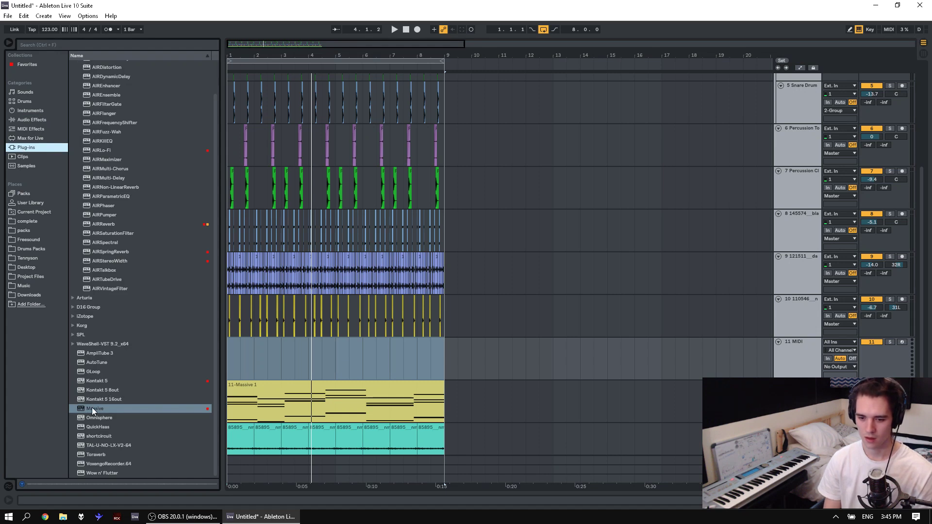
drag(92, 408, 330, 354)
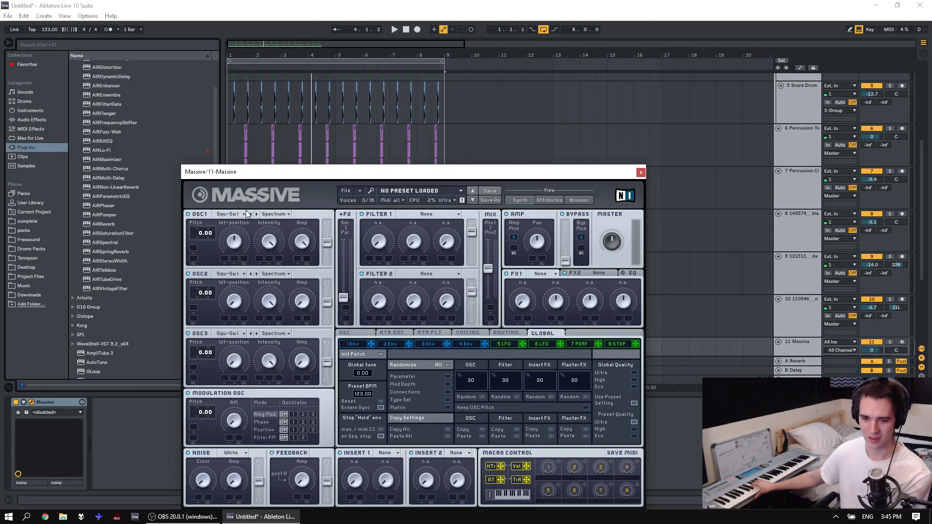
Set OSC1's wavetable to Sin-Square, the new Massive track's volume to -14.7 dB and the chord track's to -4.7 dB.
click(228, 214)
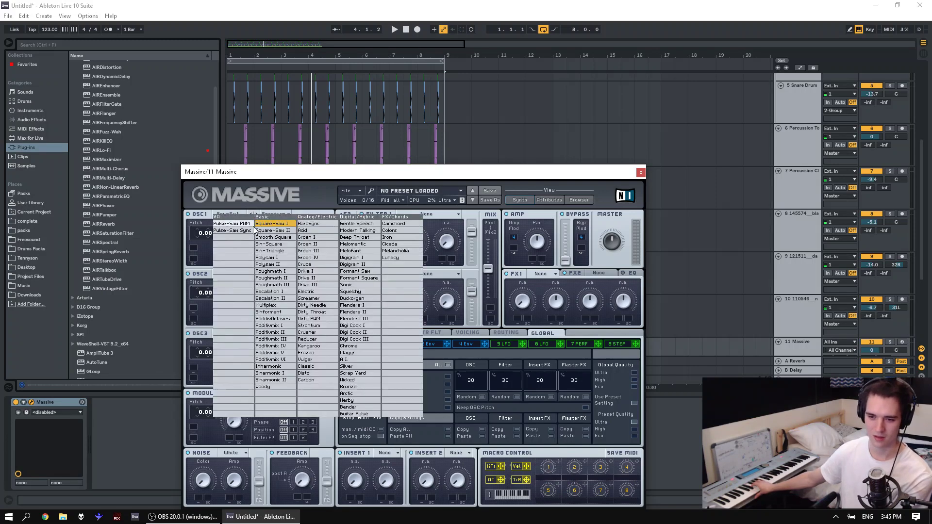
click(282, 244)
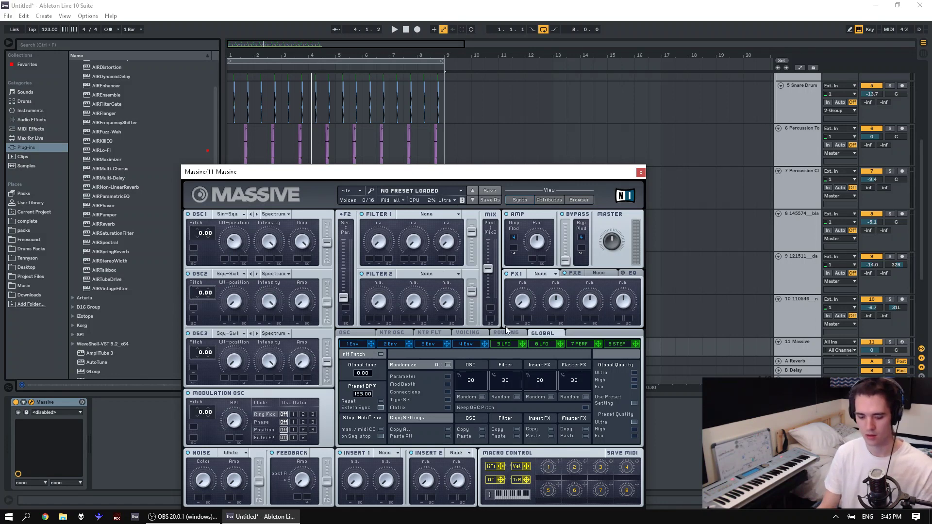
scroll(894, 302, down, 3)
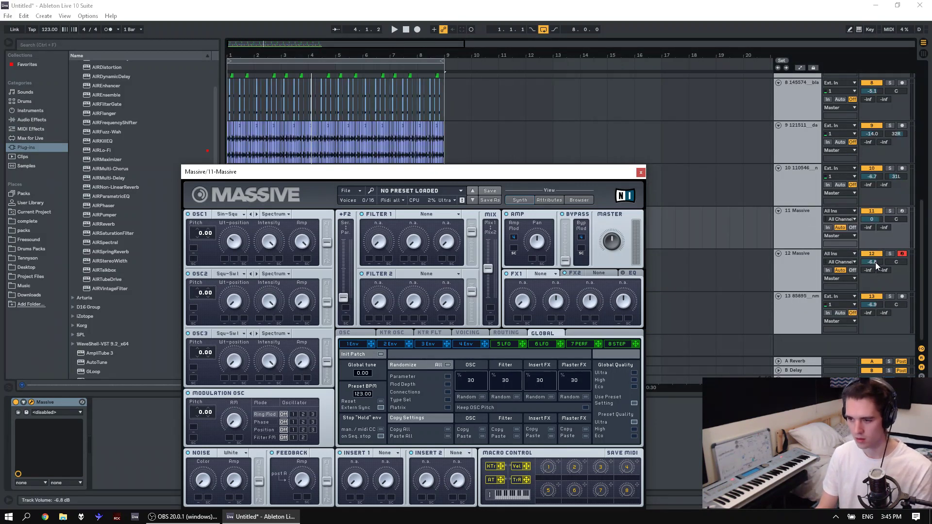
drag(875, 262, 875, 281)
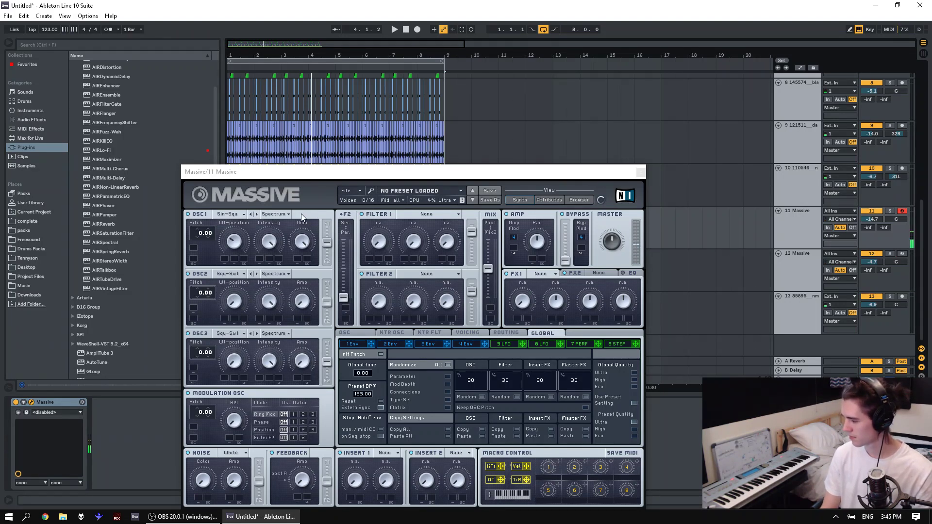
Modulate OSC1's pitch by 20.00 with envelope 3, shaped with a short attack and a decay to zero.
drag(234, 243, 239, 257)
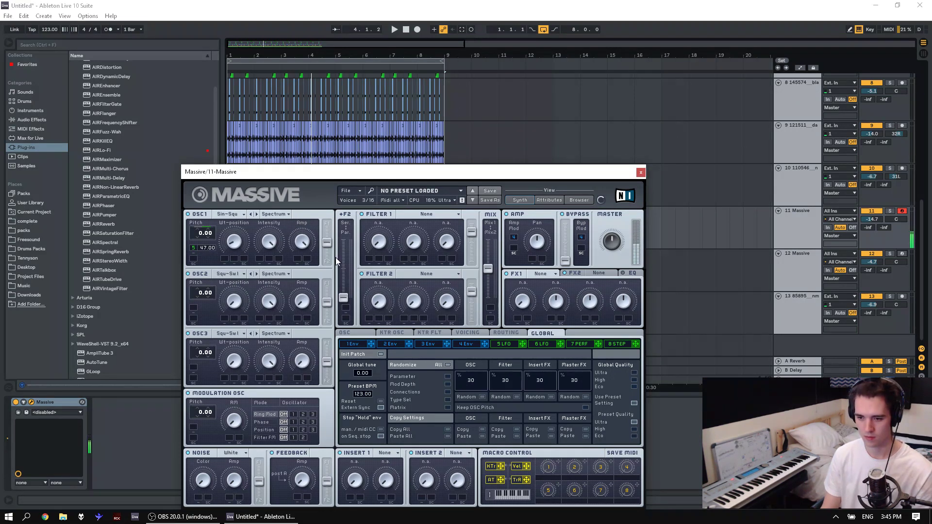
click(503, 344)
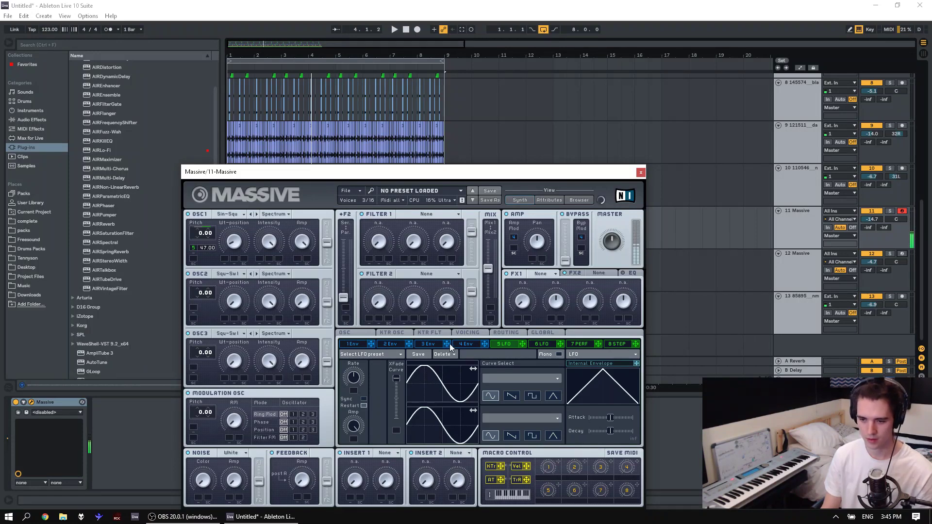
click(427, 344)
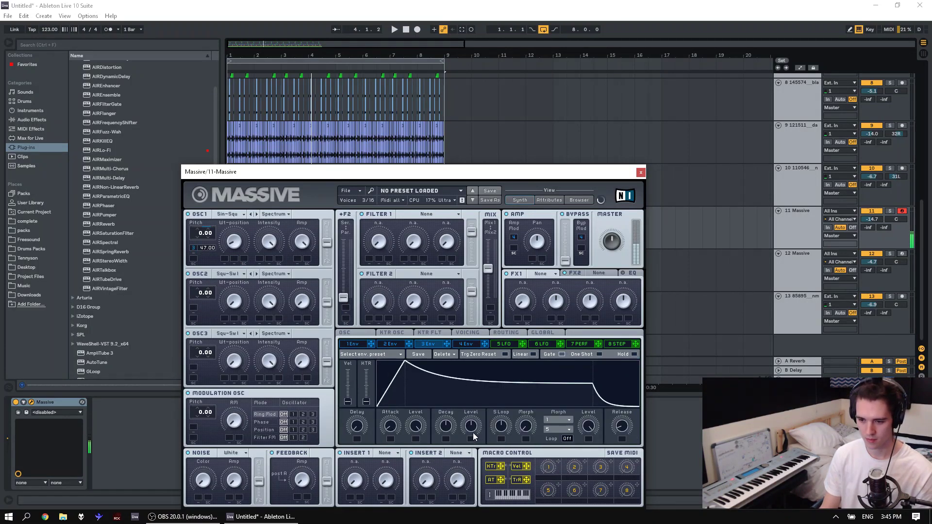
drag(390, 426, 393, 462)
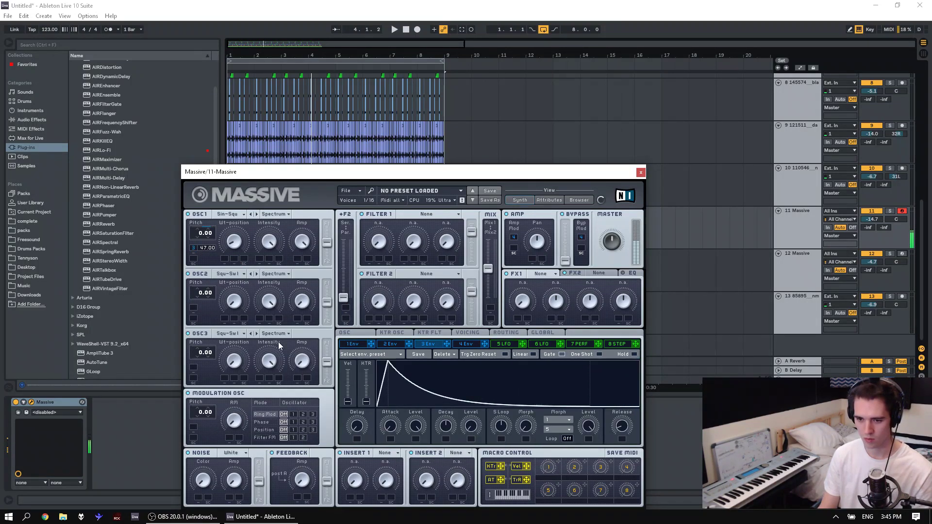
drag(448, 432, 449, 453)
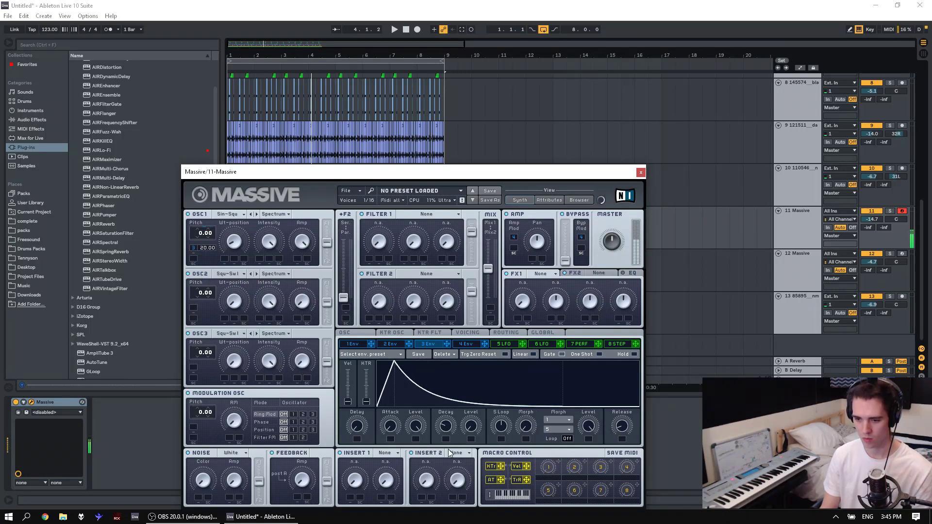
Shape envelope 4 into a decay without sustain, and refine OSC1's pitch sweep with 9.00 modulation and envelope 3's decay.
click(472, 343)
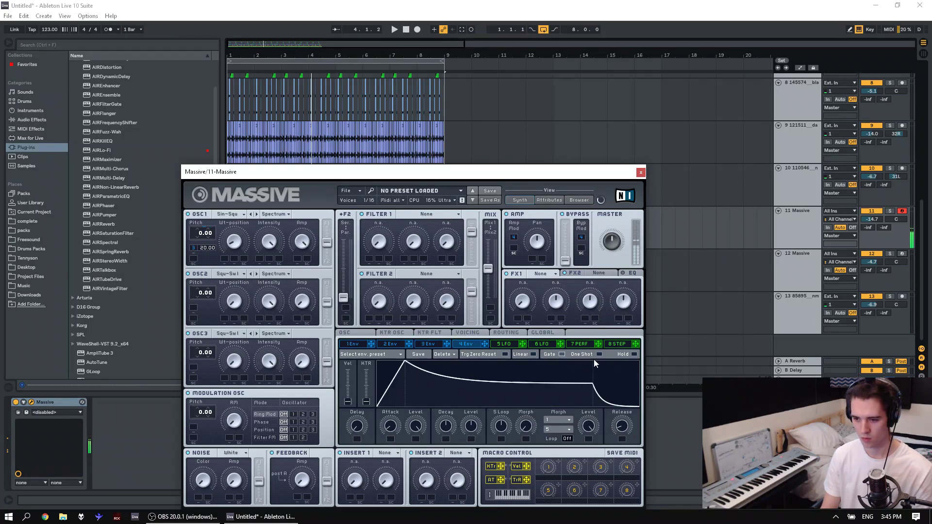
drag(470, 427, 447, 442)
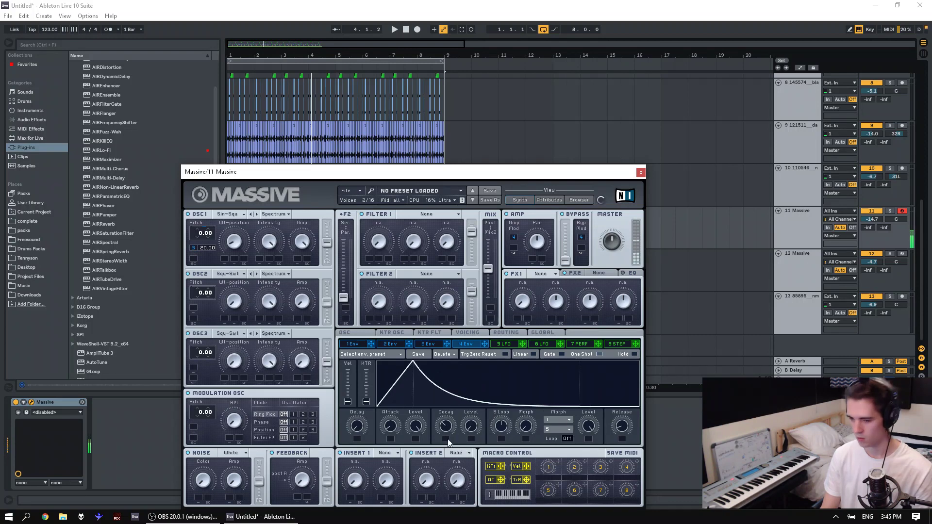
key(z)
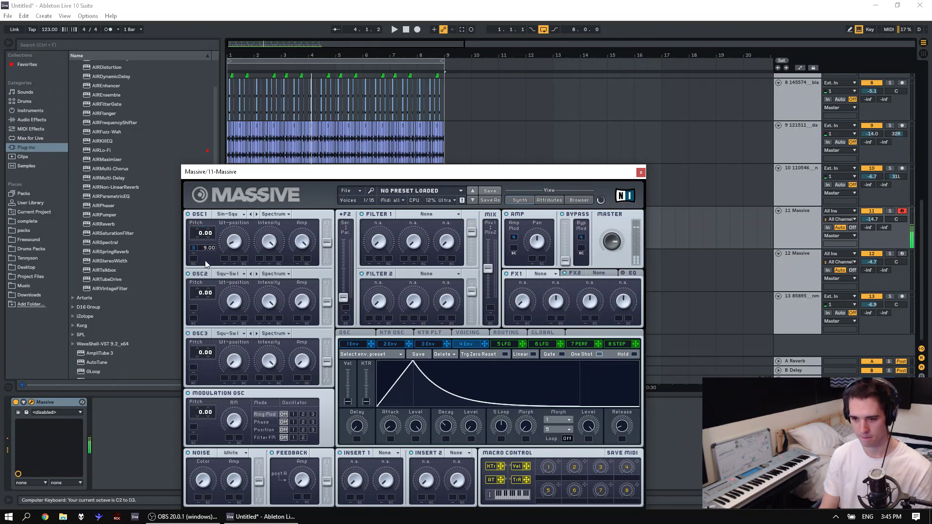
click(426, 344)
mouse_move(442, 427)
mouse_down()
mouse_move(448, 438)
mouse_move(453, 430)
mouse_up()
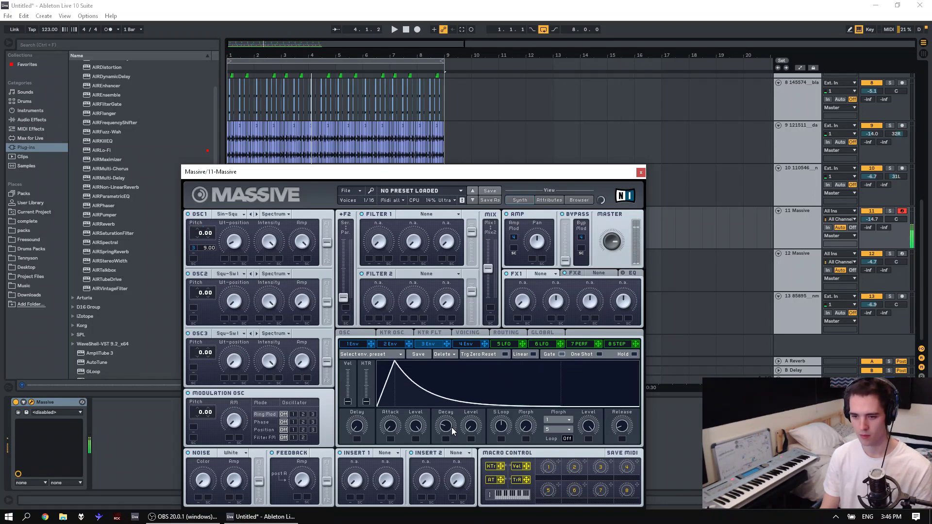
Set filter 1 to Lowpass 2 with envelope 3 modulating its cutoff, and raise the new Massive track's volume to 1.1 dB.
click(427, 214)
click(412, 228)
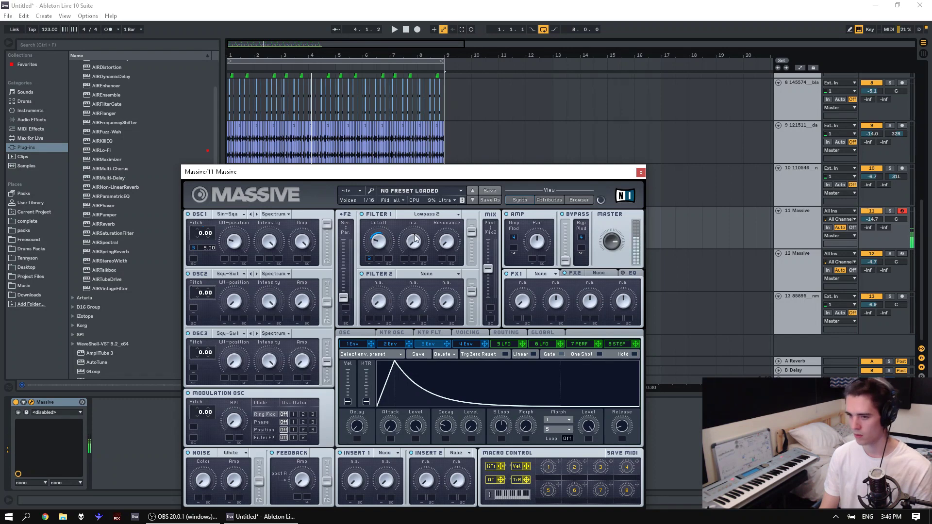
drag(849, 220, 850, 206)
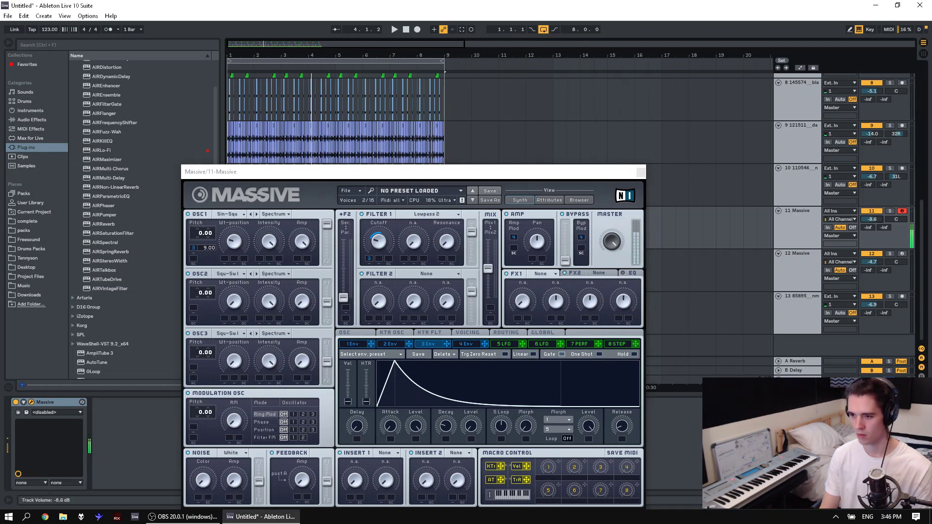
Lengthen envelope 4's attack and modulate OSC1's wavetable position with velocity.
drag(482, 344, 460, 358)
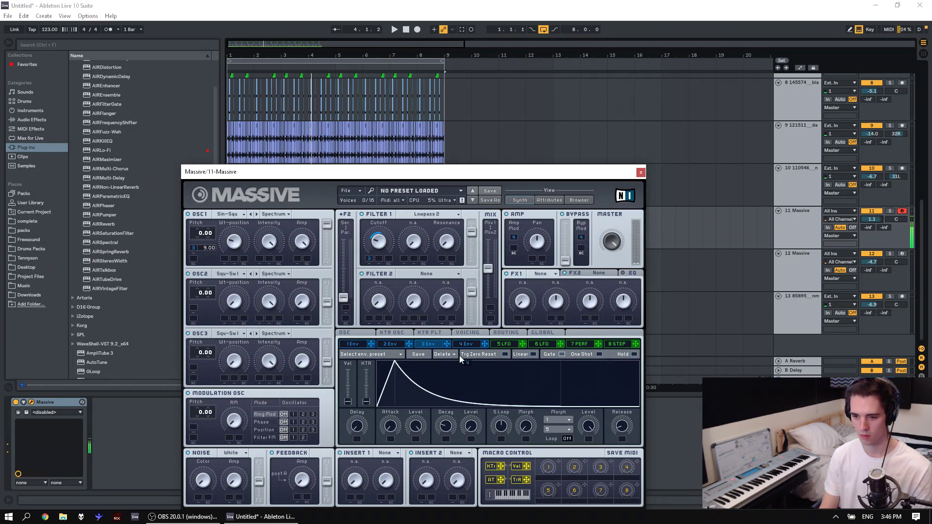
click(472, 348)
drag(385, 429, 395, 424)
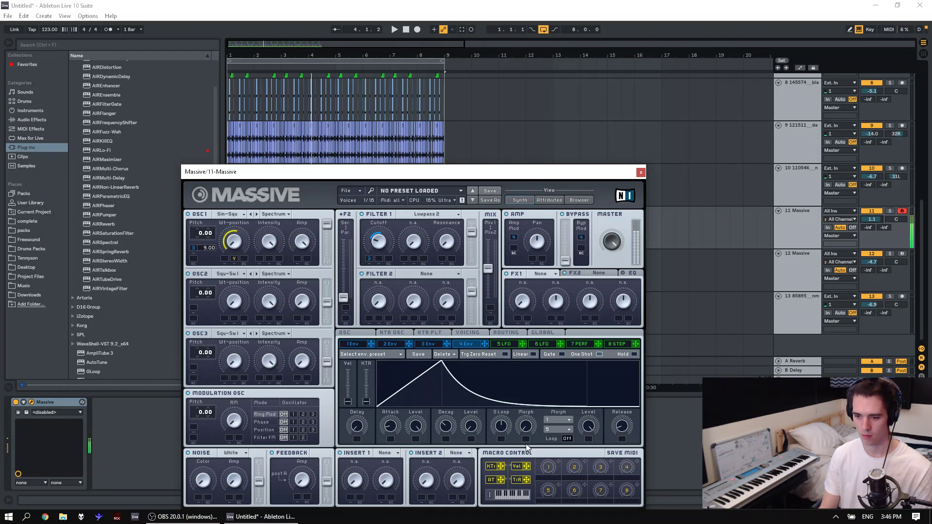
Set the Massive sound to 2 unison voices and enable the pan position spread in its voicing settings.
click(434, 345)
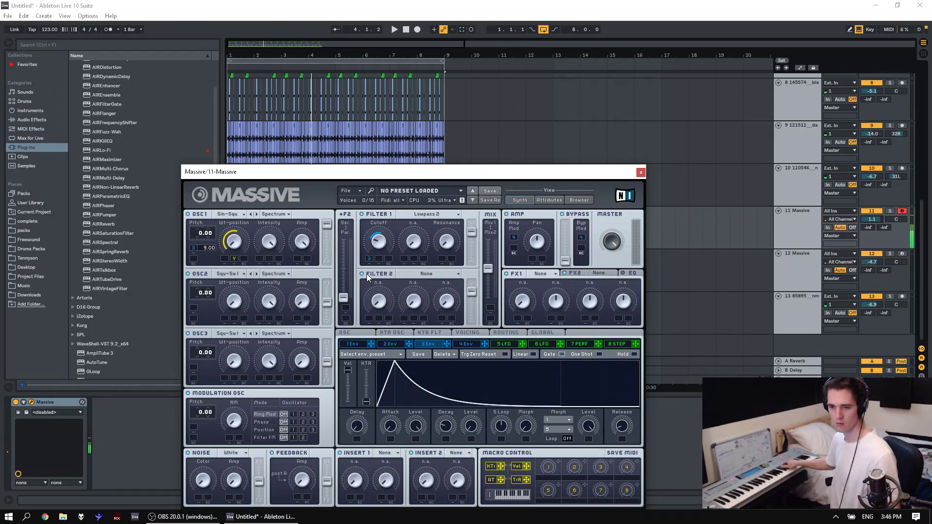
click(473, 335)
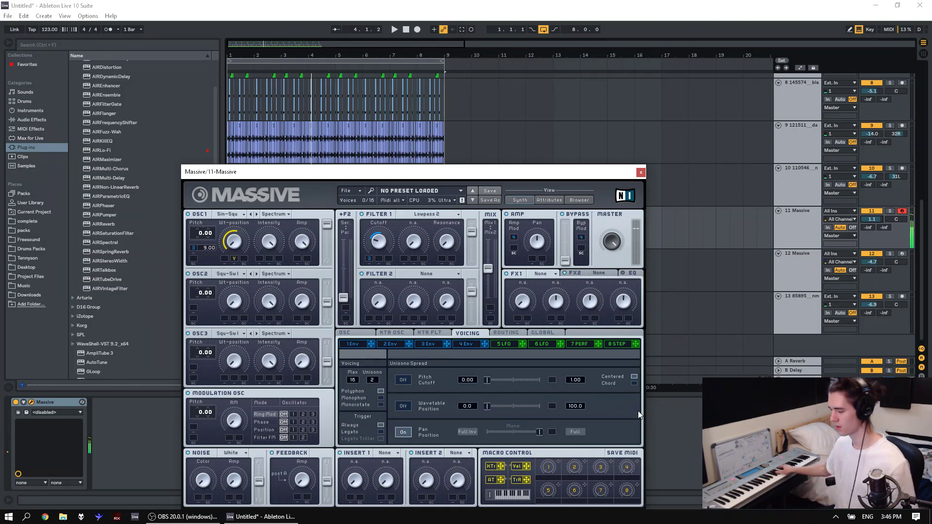
key(space)
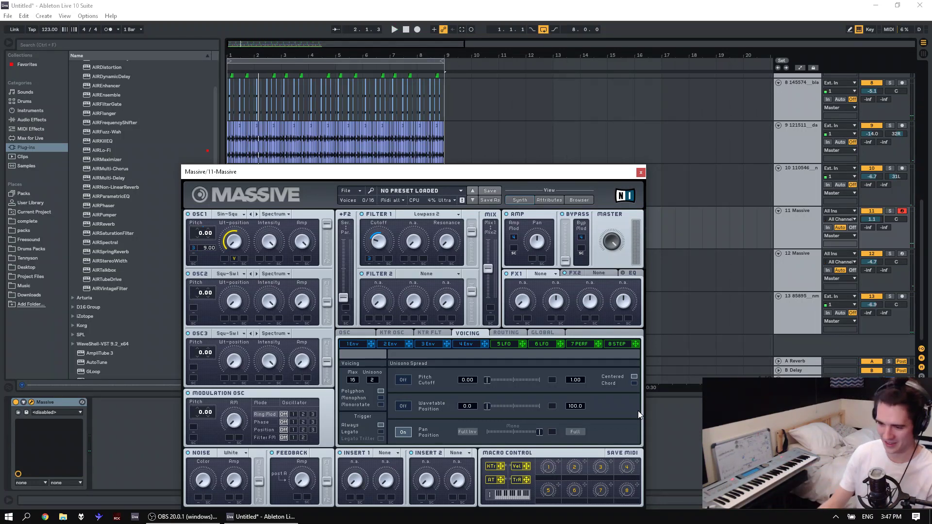
Close the Massive synth window and select the eight bars of the loop on the 11 Massive track.
drag(607, 173, 595, 265)
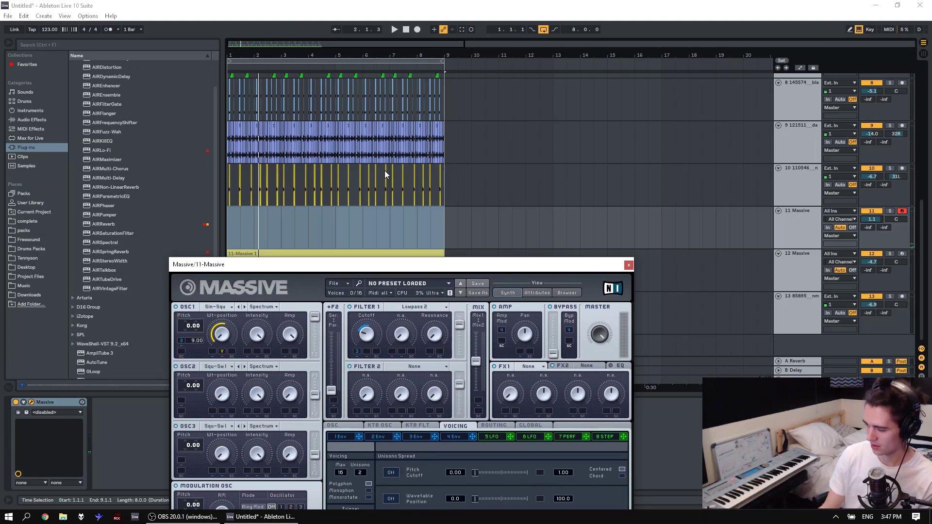
drag(448, 228, 182, 230)
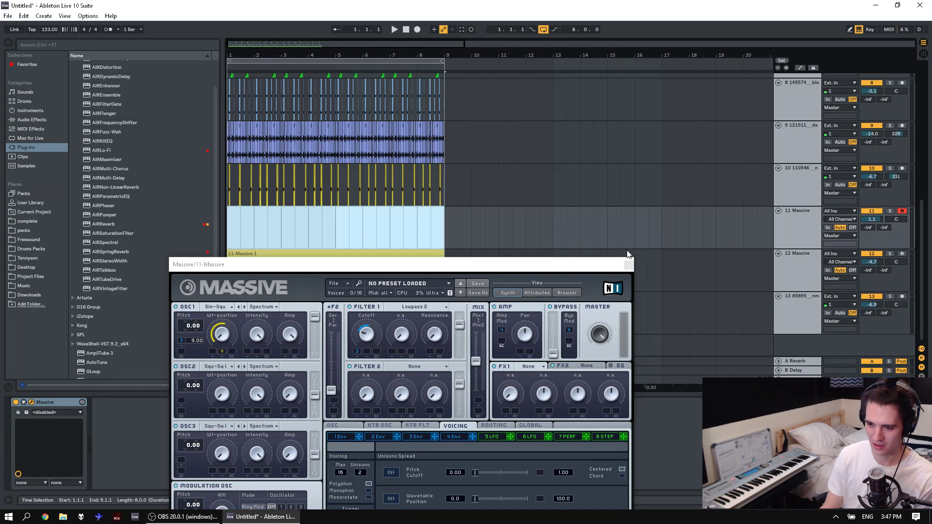
drag(620, 270, 548, 297)
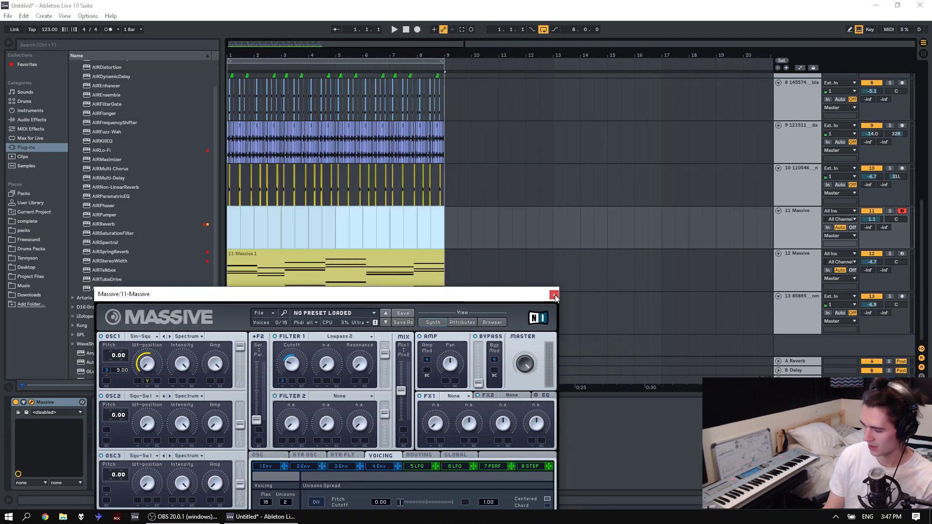
click(554, 295)
drag(435, 233, 205, 232)
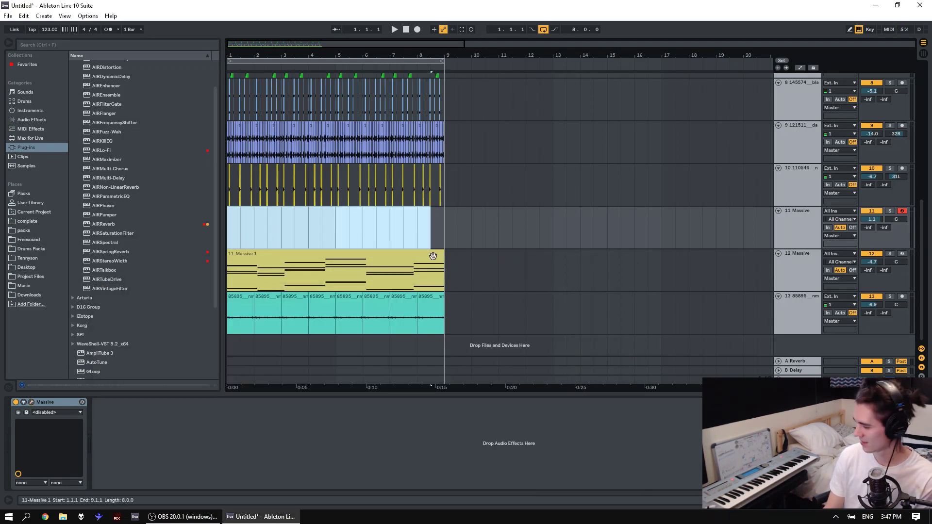
drag(442, 237, 152, 222)
Record an eight-bar part on the 11 Massive track while the loop plays from the start.
key(space)
drag(458, 232, 179, 223)
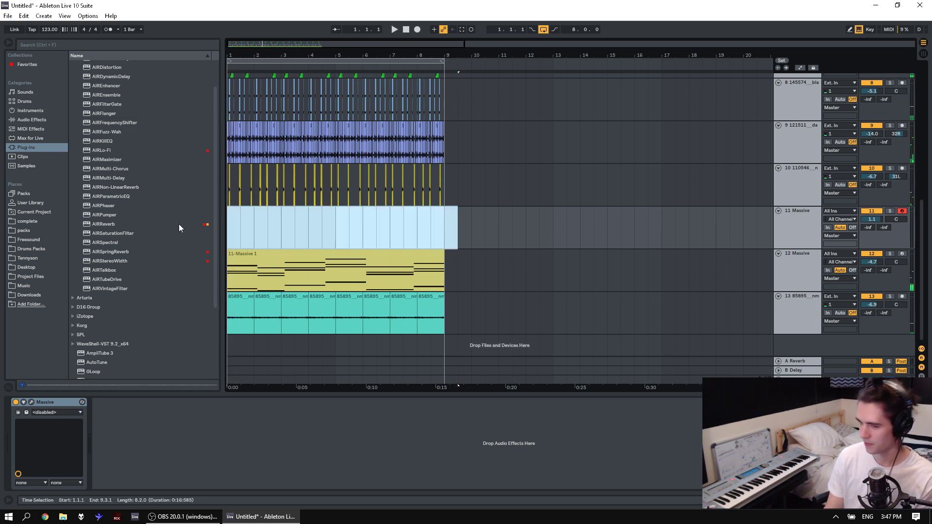
key(space)
shift+click(441, 232)
key(space)
key(space)
key(space)
drag(444, 231, 149, 222)
key(space)
key(space)
key(space)
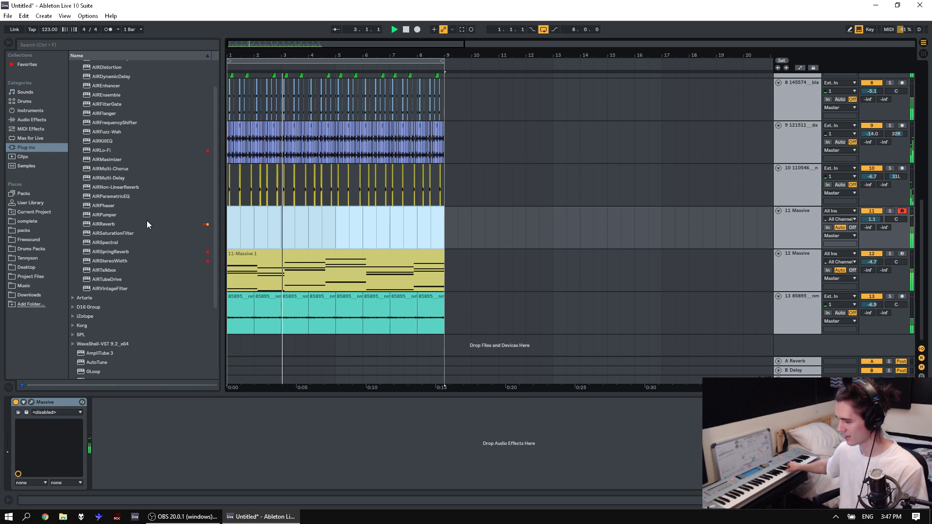
click(418, 30)
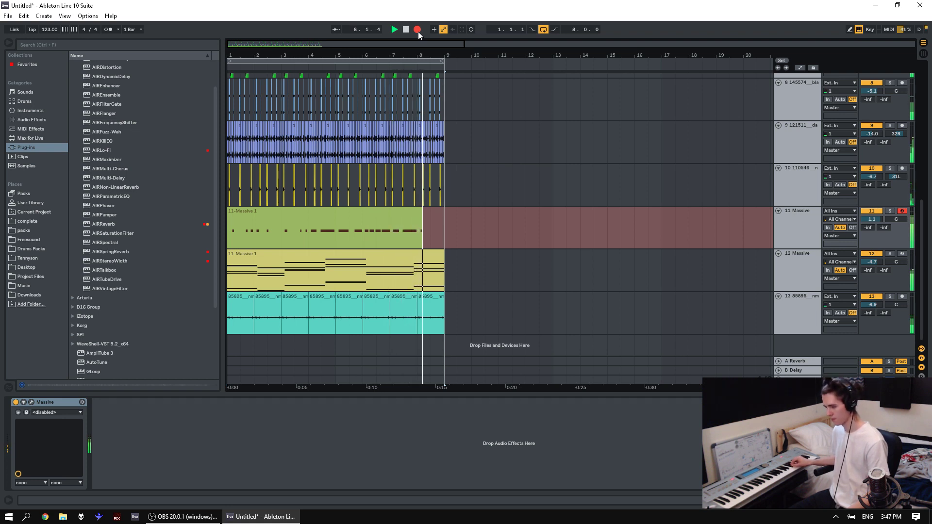
key(space)
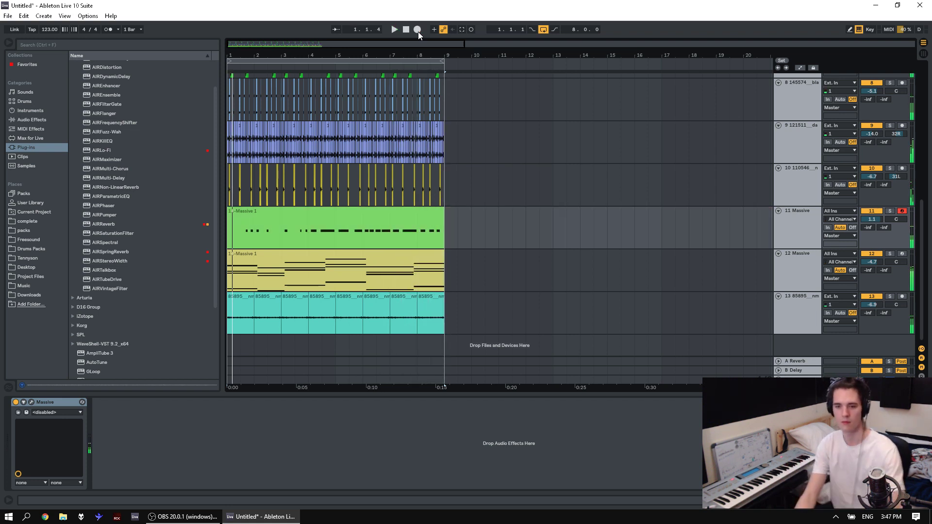
Try quantizing all notes of the new clip on 11 Massive, and undo the quantization.
double_click(337, 222)
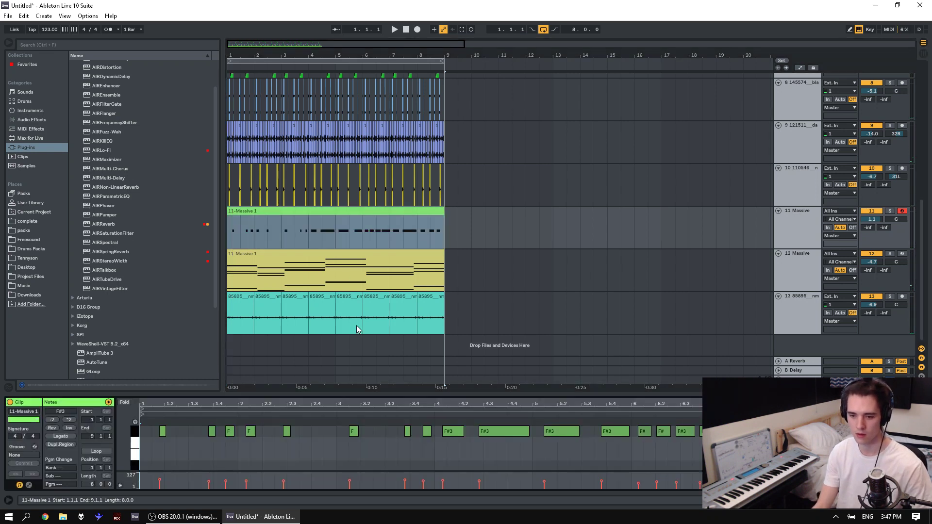
key(space)
key(ctrl+a)
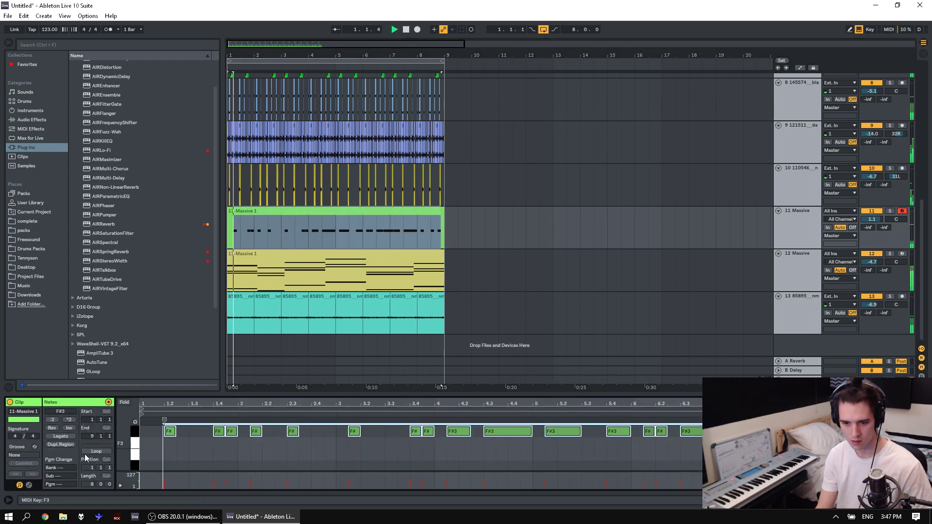
key(ctrl+z)
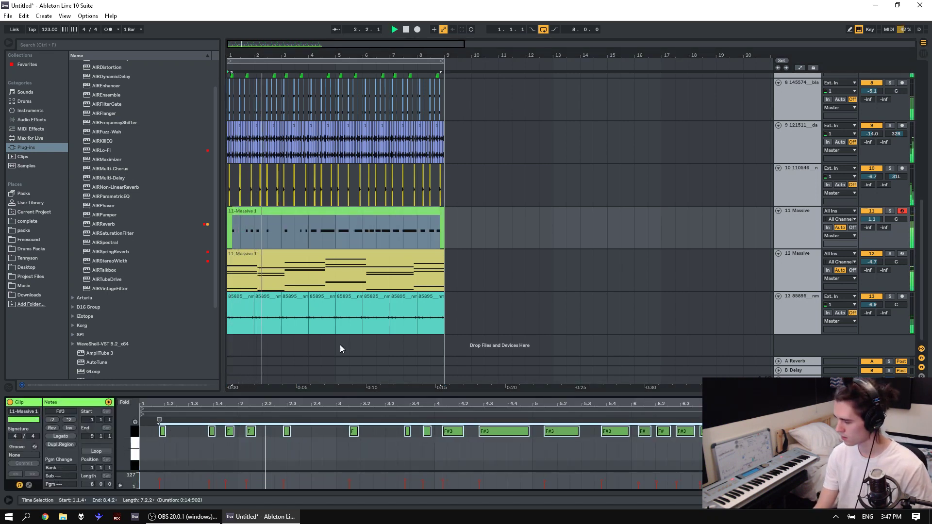
Add an empty MIDI track below the water noise track, set 11 Massive to -0.9 dB and lower the noise track's volume.
click(805, 287)
click(804, 304)
key(ctrl+shift+t)
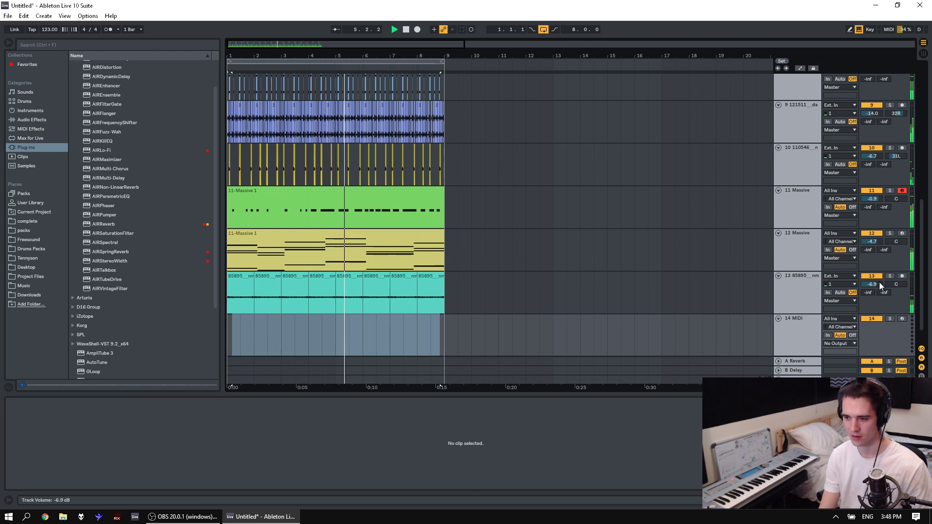
scroll(446, 148, up, 5)
scroll(476, 272, down, 4)
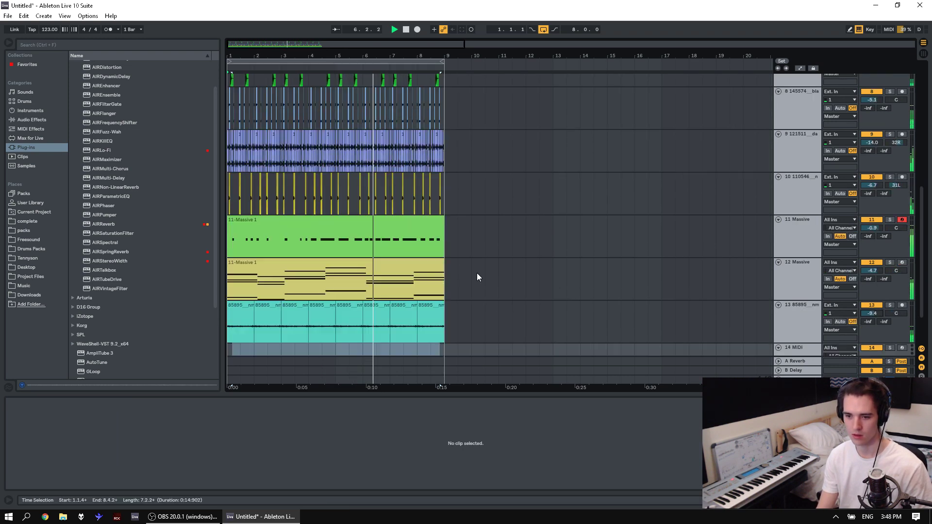
Delete the chord clip from the 12 Massive track and arm that track for recording.
click(382, 247)
key(space)
key(Delete)
click(901, 243)
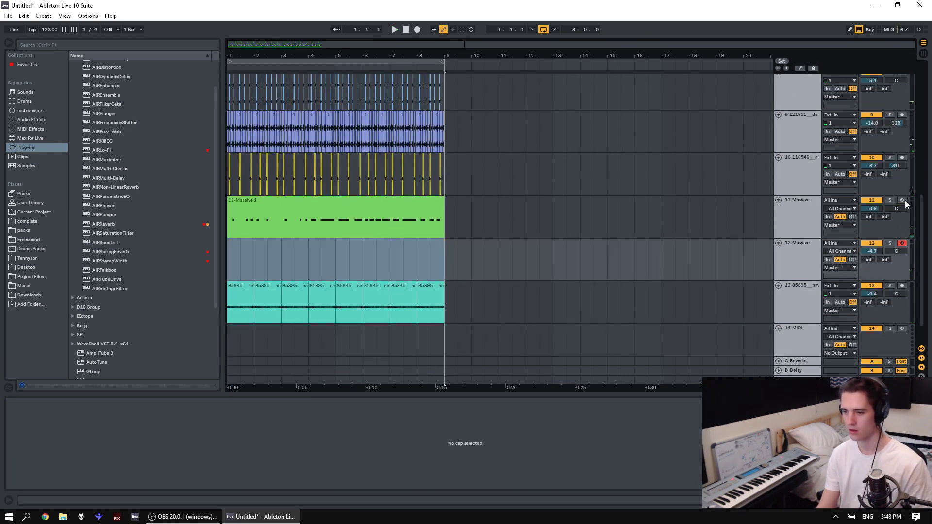
Set 11 Massive's volume to -2.9 dB and record a new eight-bar chord part on 12 Massive.
key(space)
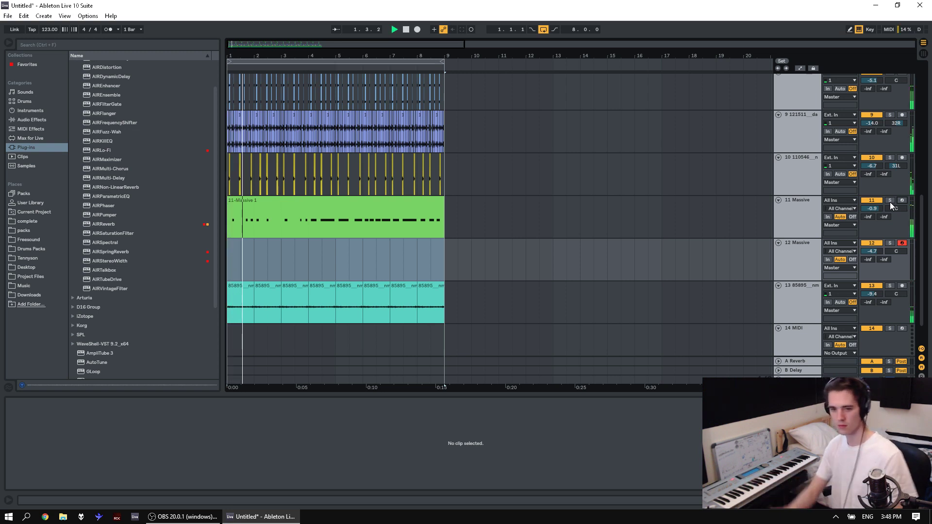
drag(868, 211, 868, 221)
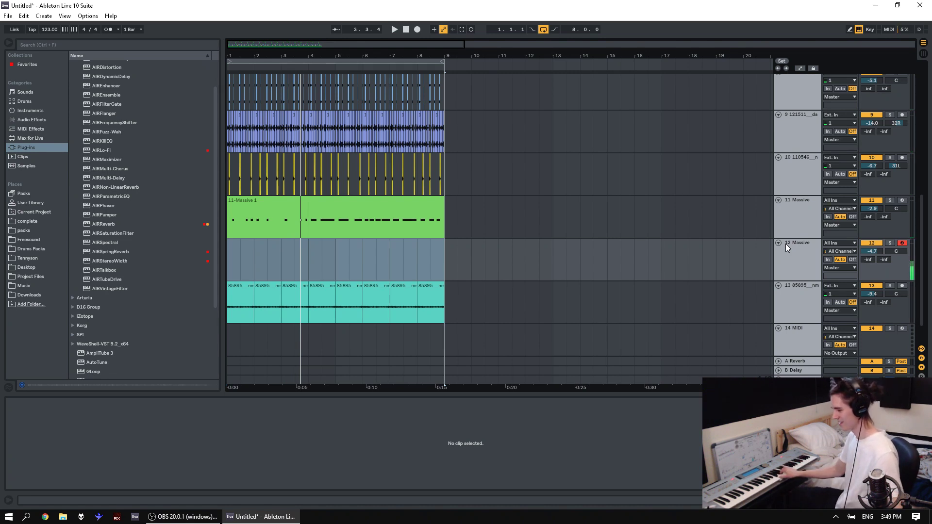
key(space)
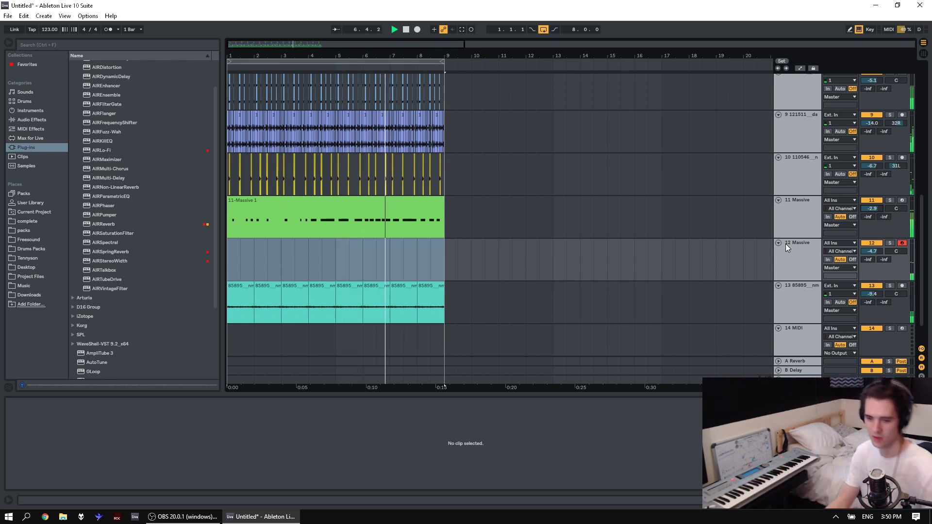
key(space)
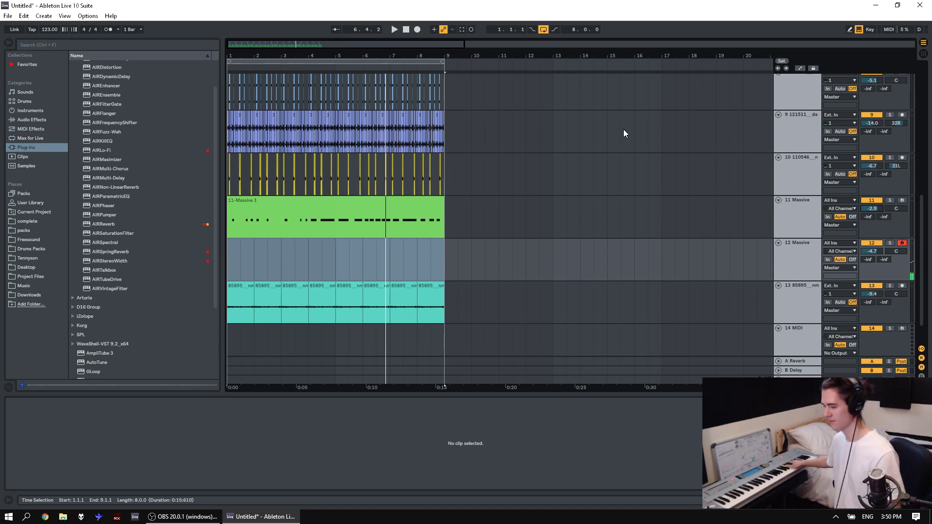
key(space)
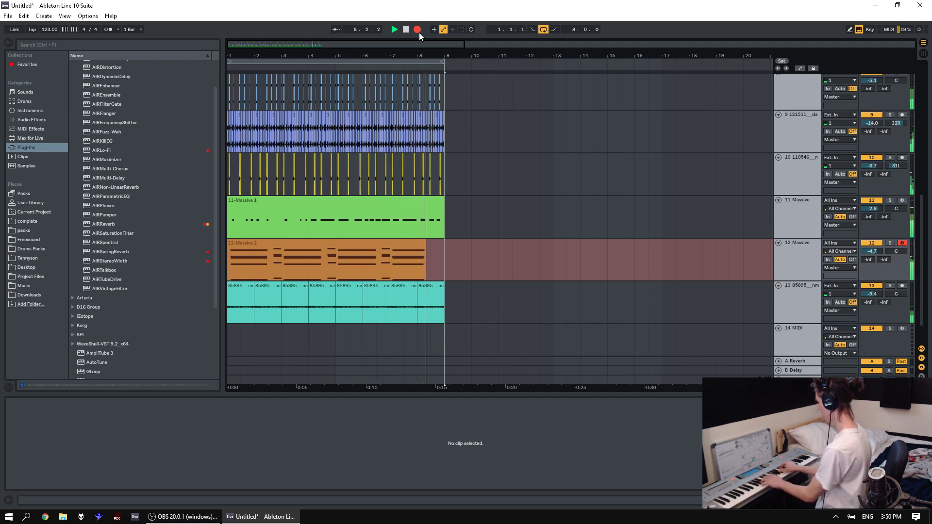
click(419, 32)
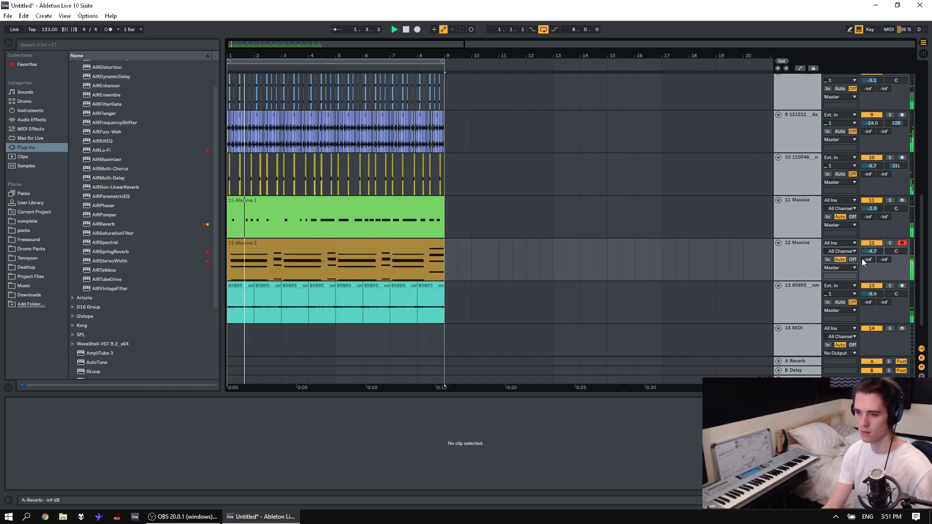
Insert a MIDI track below 12 Massive and load a new Massive instance on it.
click(807, 258)
key(ctrl+shift+t)
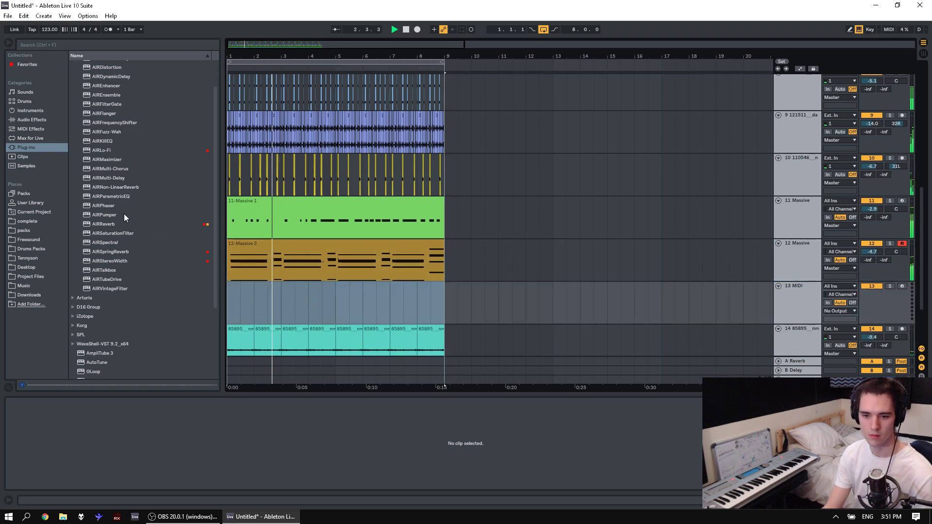
scroll(83, 318, down, 2)
drag(92, 354, 351, 303)
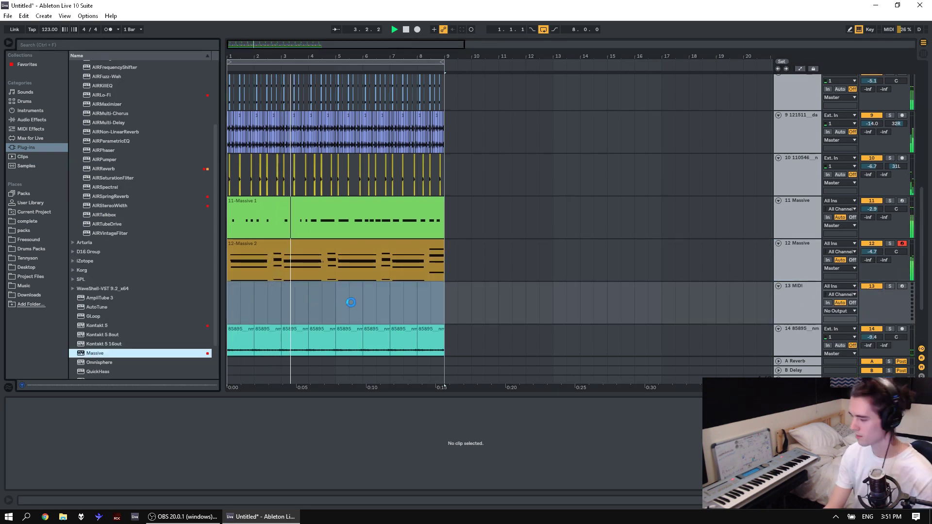
Set OSC1 to Square-Saw I and filter 1 to Lowpass 2 in the new Massive, and arm only its track.
click(147, 214)
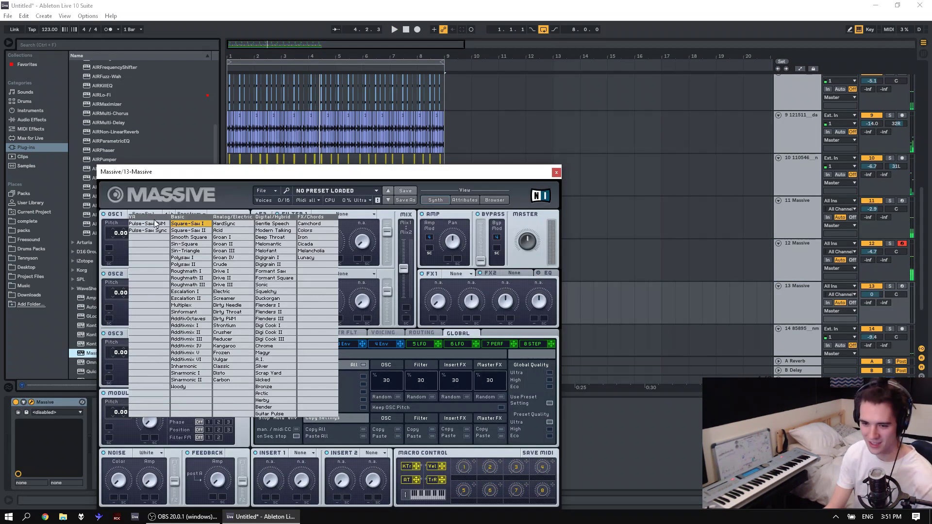
click(178, 225)
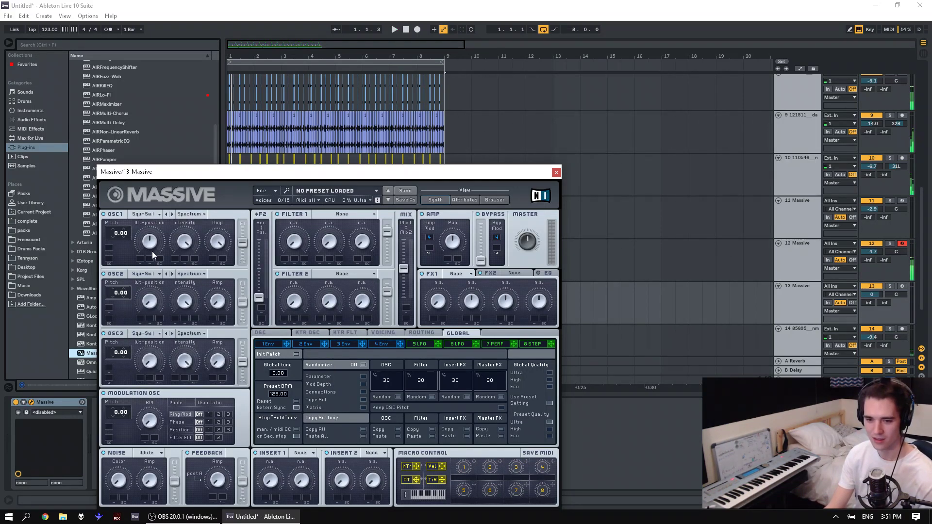
click(349, 219)
click(323, 227)
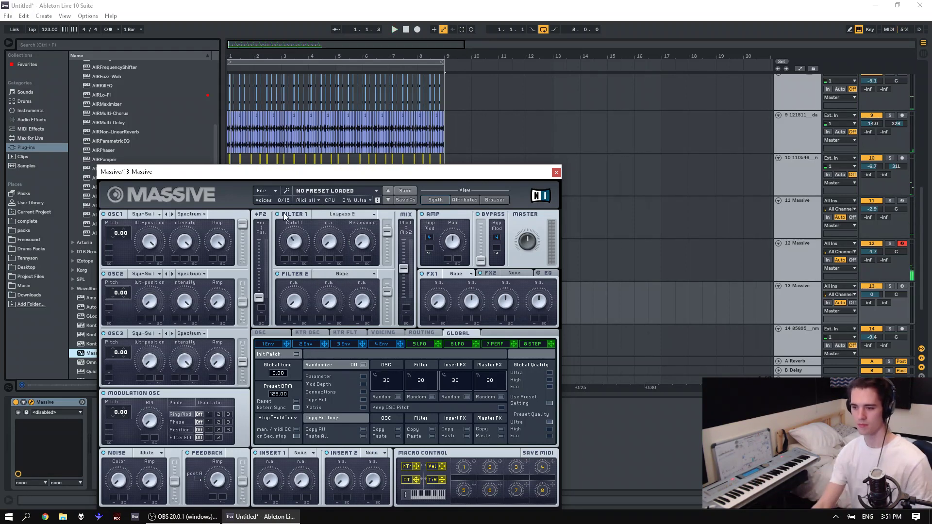
click(900, 286)
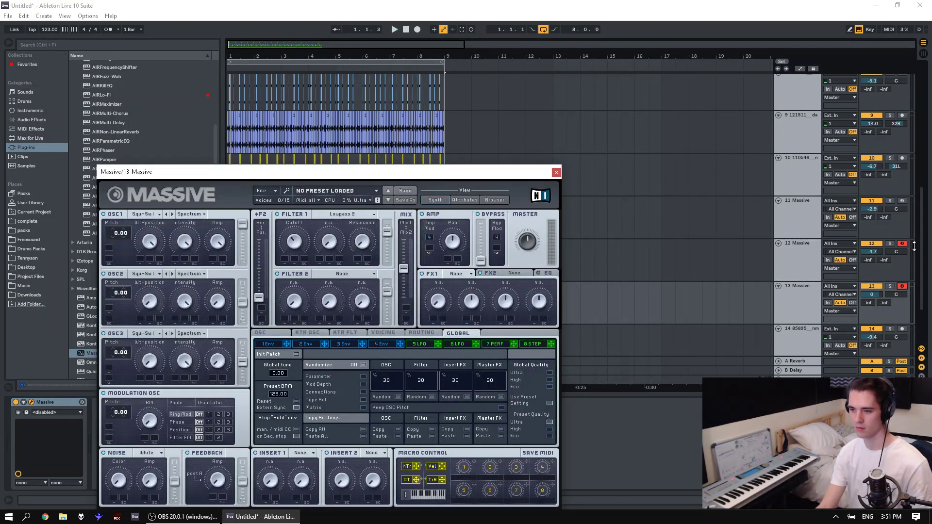
click(904, 246)
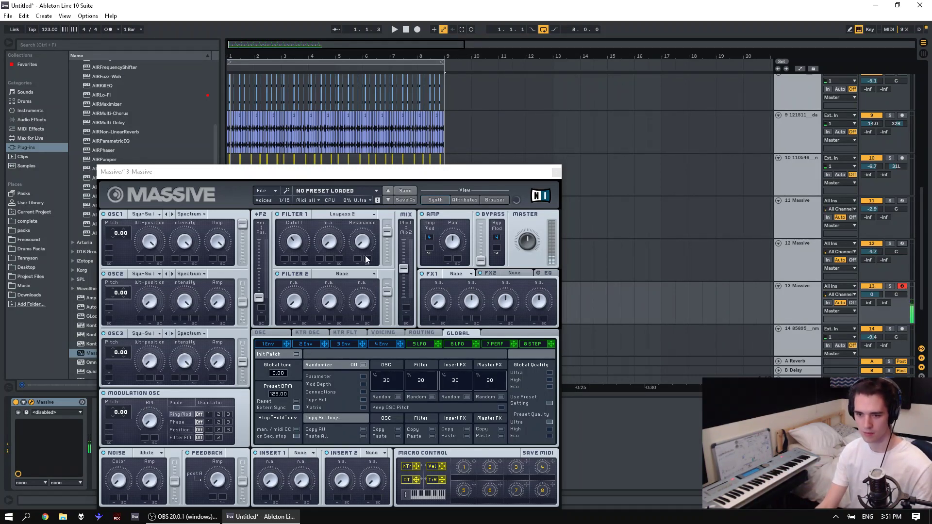
Modulate filter 1's cutoff with envelope 3, and detune OSC2 to 0.19 and OSC3 to -0.26.
click(298, 264)
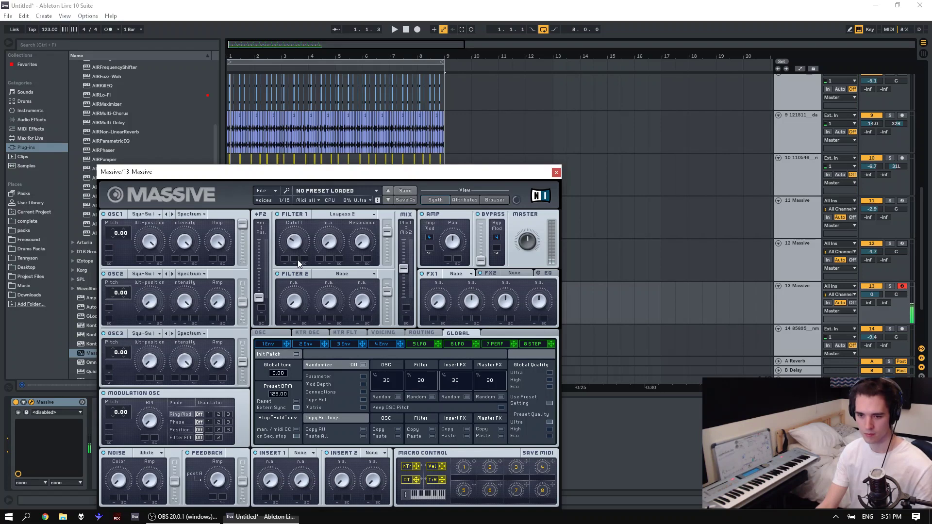
click(339, 344)
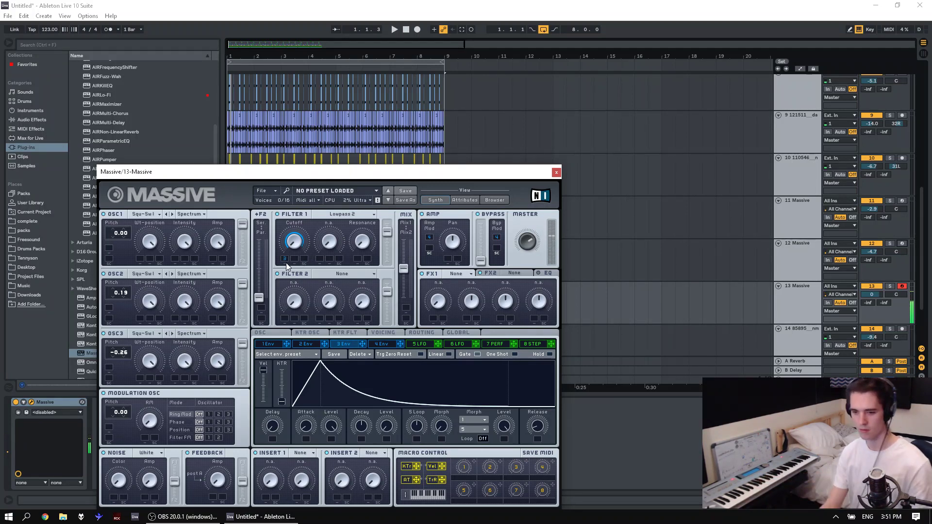
Lengthen the attacks of envelope 4 and envelope 3 in the new Massive sound.
click(387, 346)
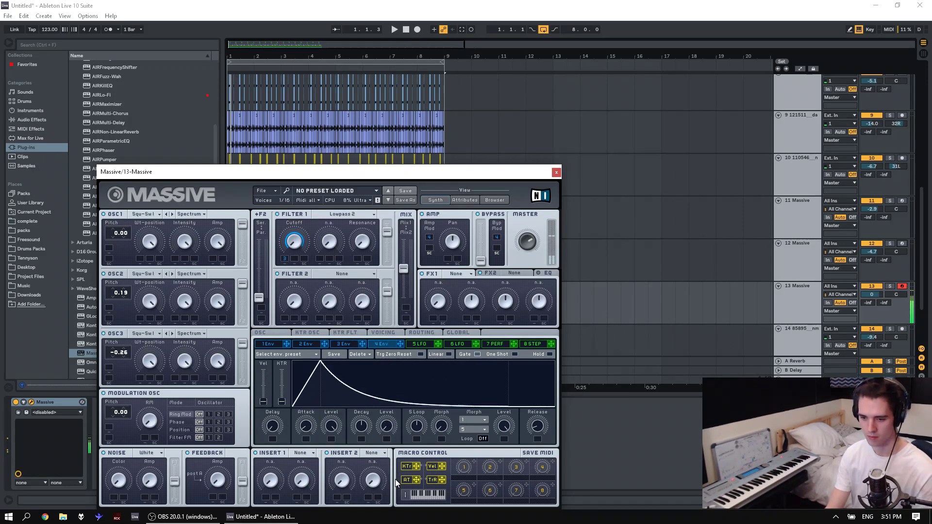
drag(367, 435, 368, 437)
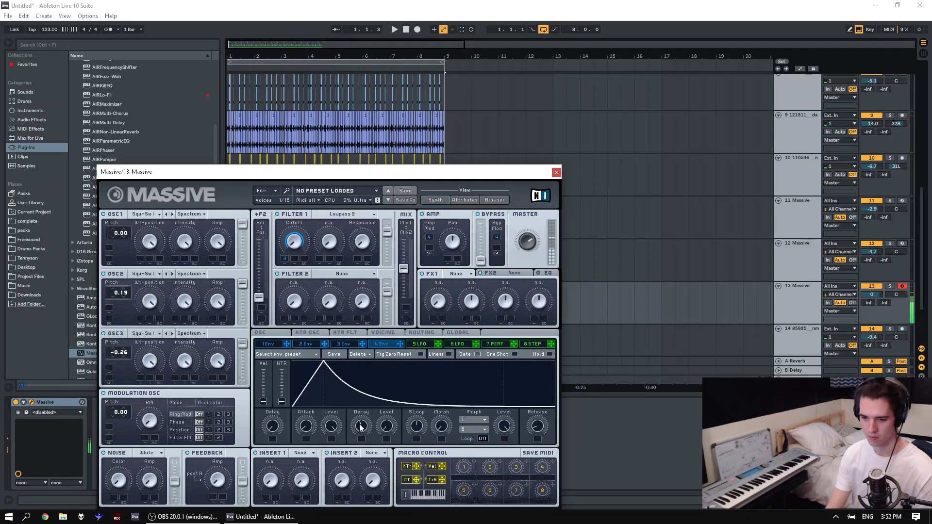
drag(309, 428, 310, 416)
click(347, 344)
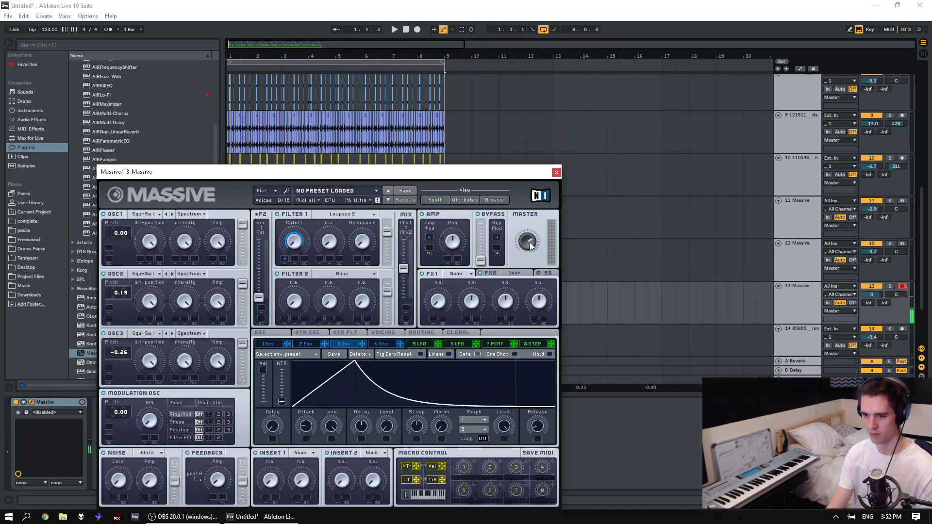
Raise the master volume of the new Massive sound and audition it over the loop.
drag(530, 243, 529, 228)
key(z)
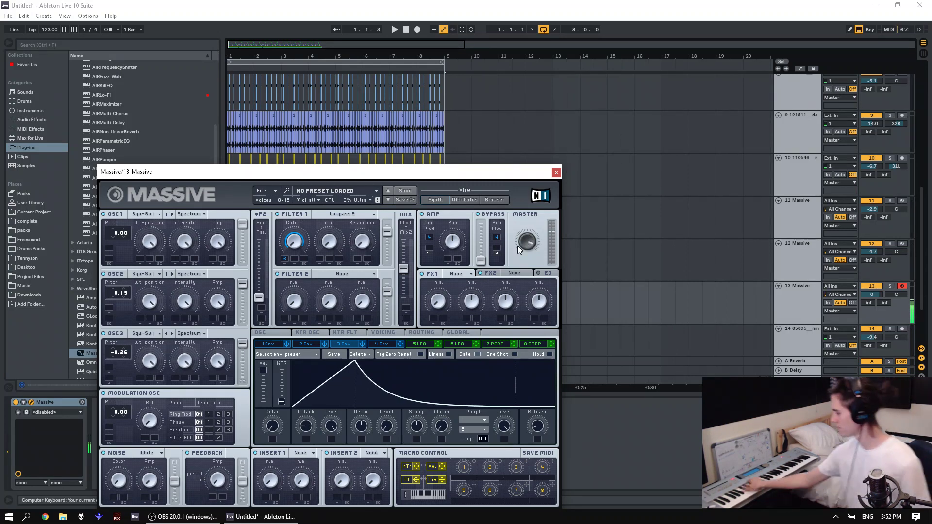
key(space)
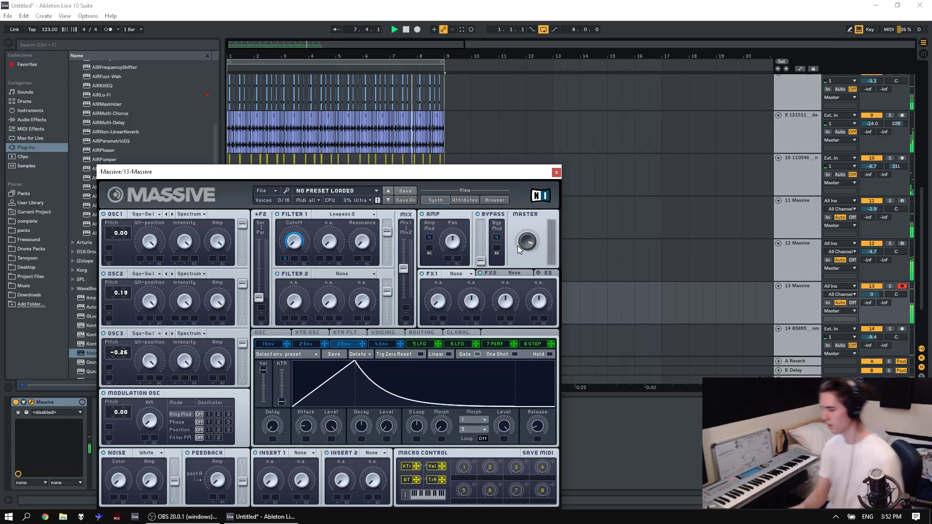
key(space)
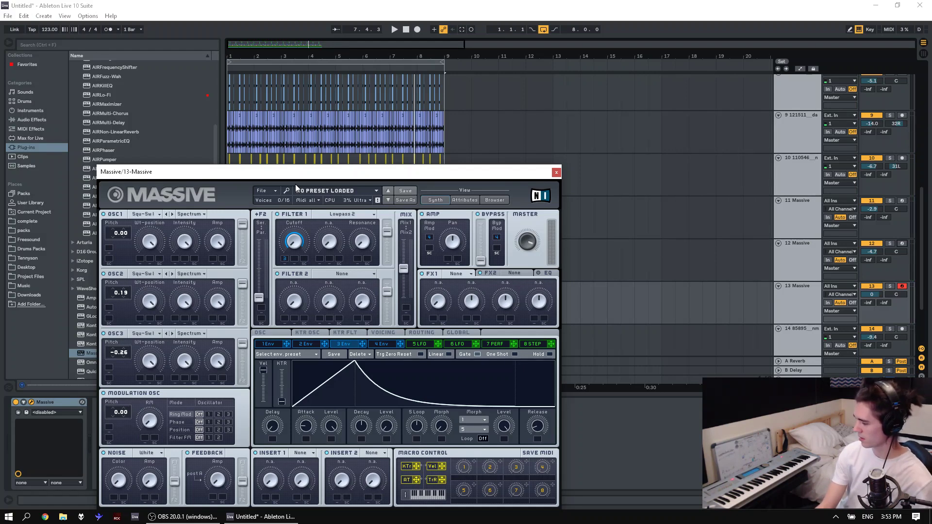
Record a keyboard performance on the 13 Massive track over the eight-bar loop and close the Massive window.
click(416, 30)
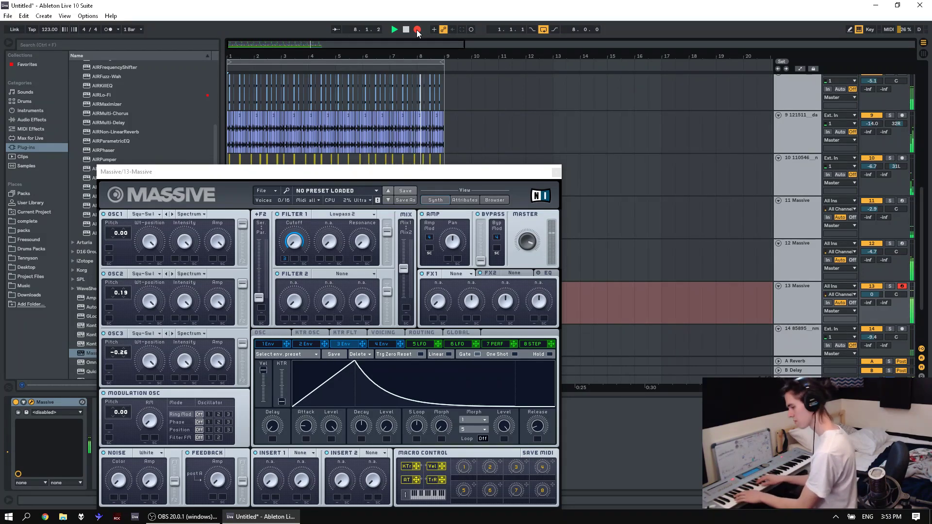
key(space)
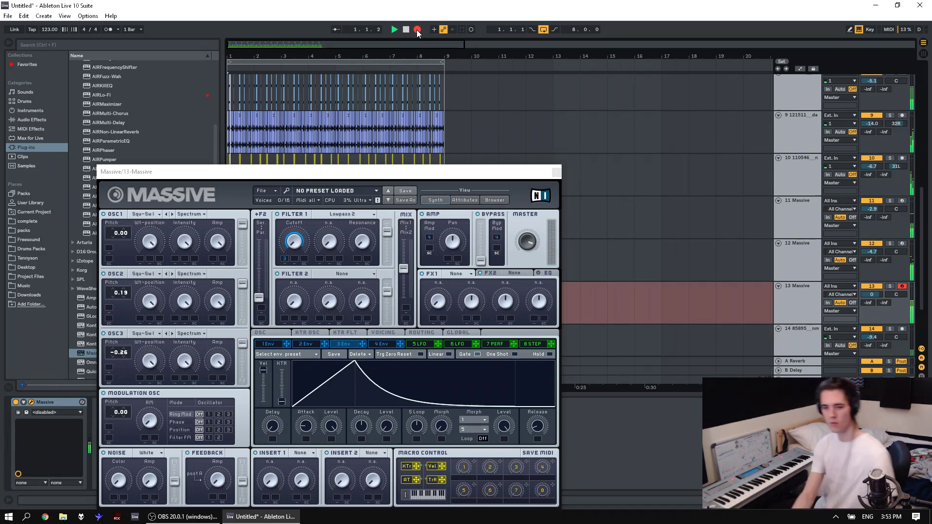
click(556, 171)
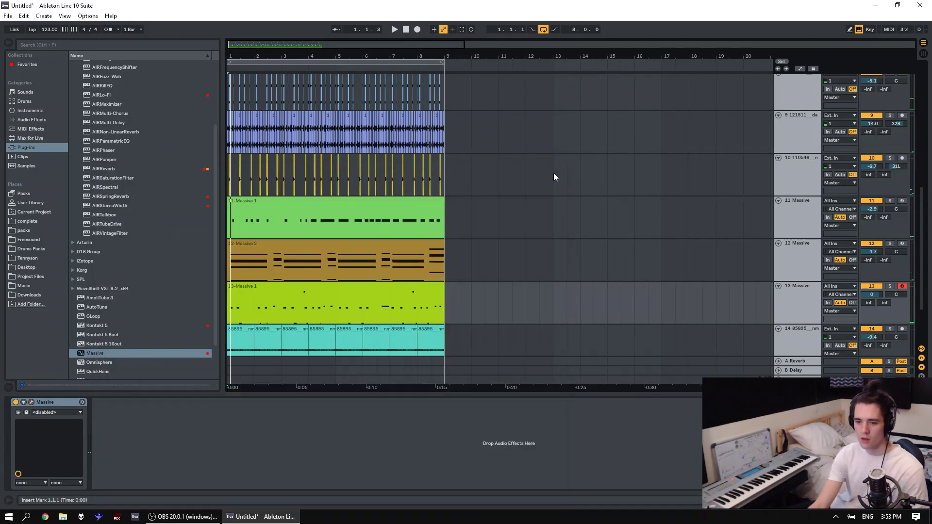
Open the new 13 Massive clip in an enlarged note editor and play its ending from 16.2.3.
click(438, 299)
key(space)
double_click(414, 293)
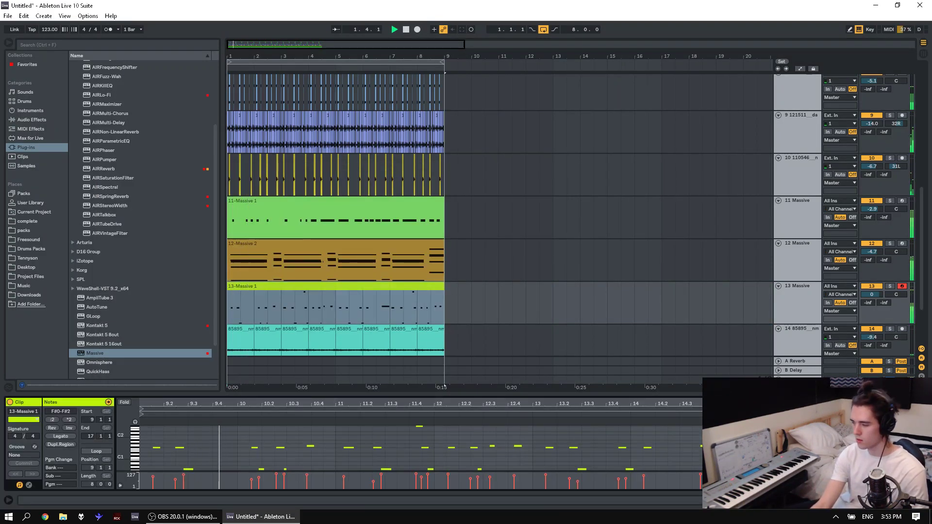
drag(840, 392, 839, 243)
click(863, 389)
key(space)
key(space)
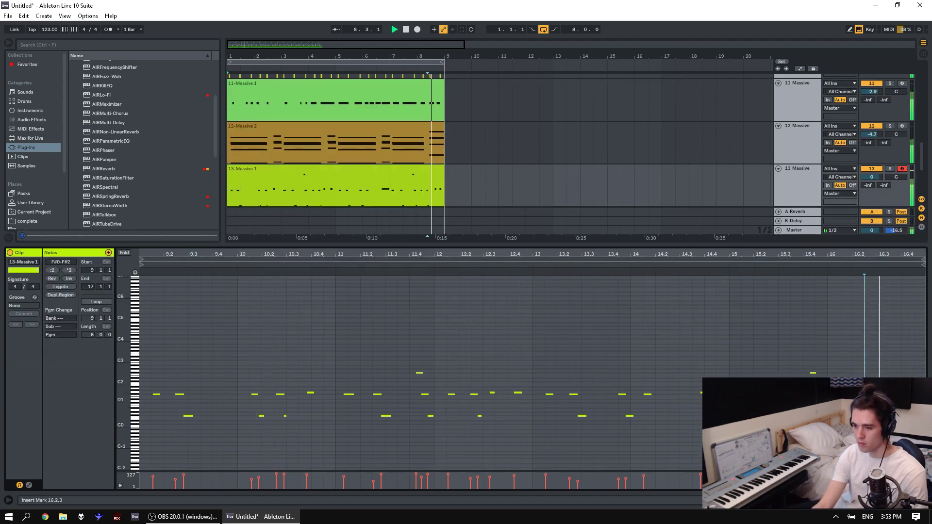
Transpose the clip's closing notes from 16.3.3 onward up to A#1 and play the ending.
key(space)
drag(888, 384, 918, 402)
key(Up)
key(Up)
key(Up)
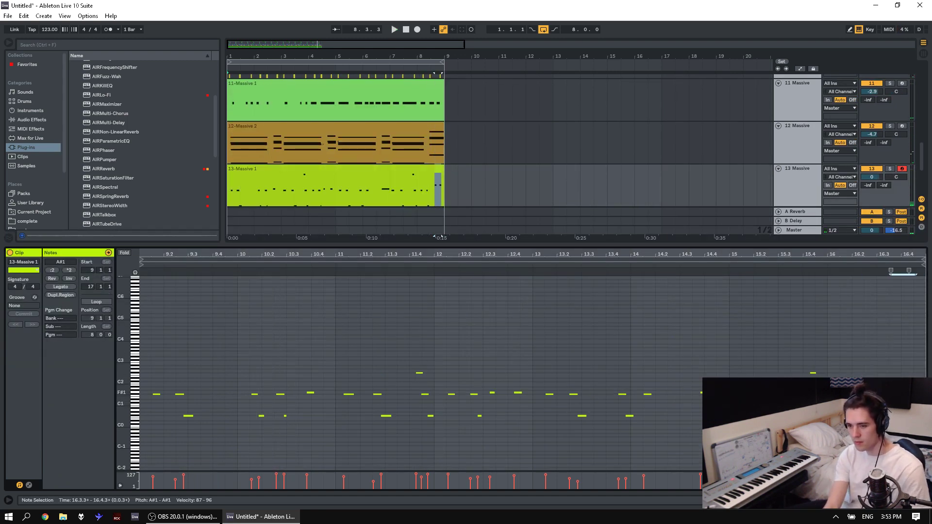
click(876, 386)
key(space)
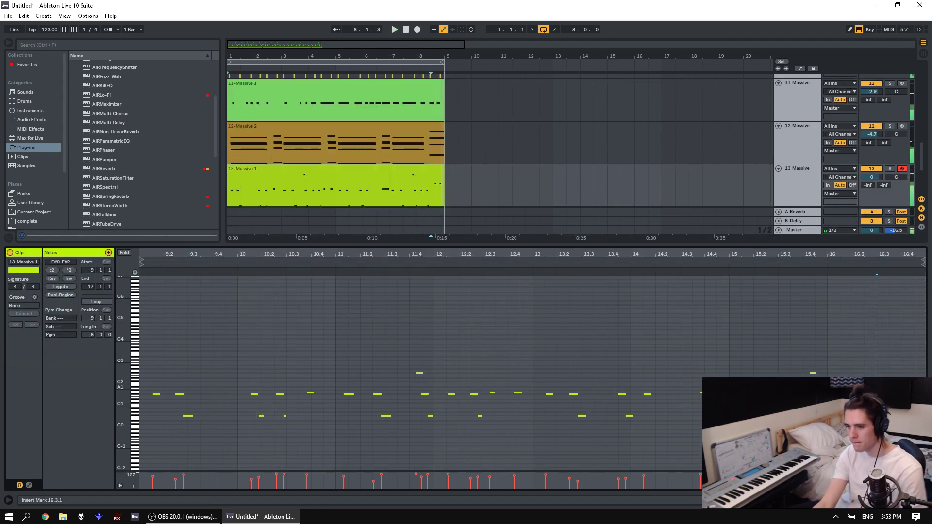
key(space)
Transpose the same closing notes up to C#2 and one step further, checking the ending and the loop by ear.
drag(884, 388, 916, 369)
click(876, 385)
key(space)
key(space)
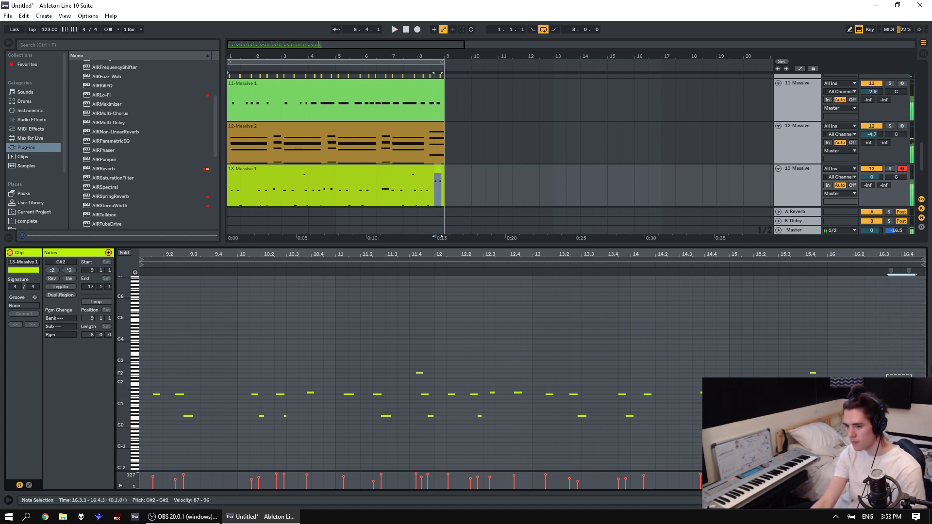
key(Up)
click(877, 385)
key(space)
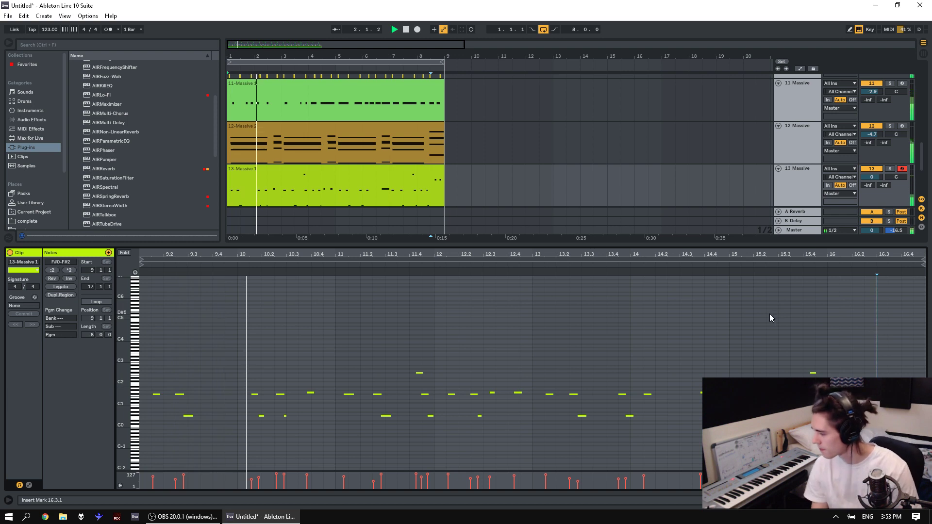
click(475, 339)
key(space)
key(space)
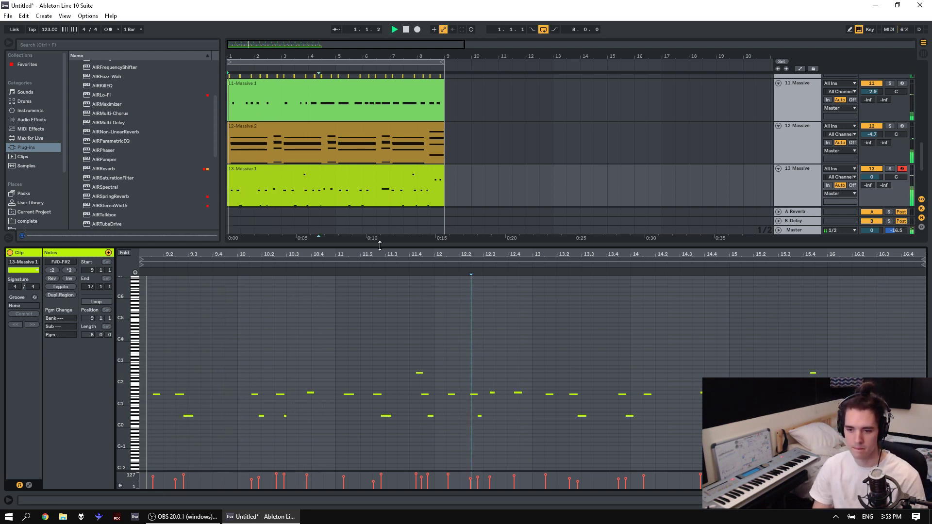
Hide the clip editor, then lower track 9's volume to -16.4 dB and the 13 Massive track's to -1.1 dB.
key(ctrl+alt+l)
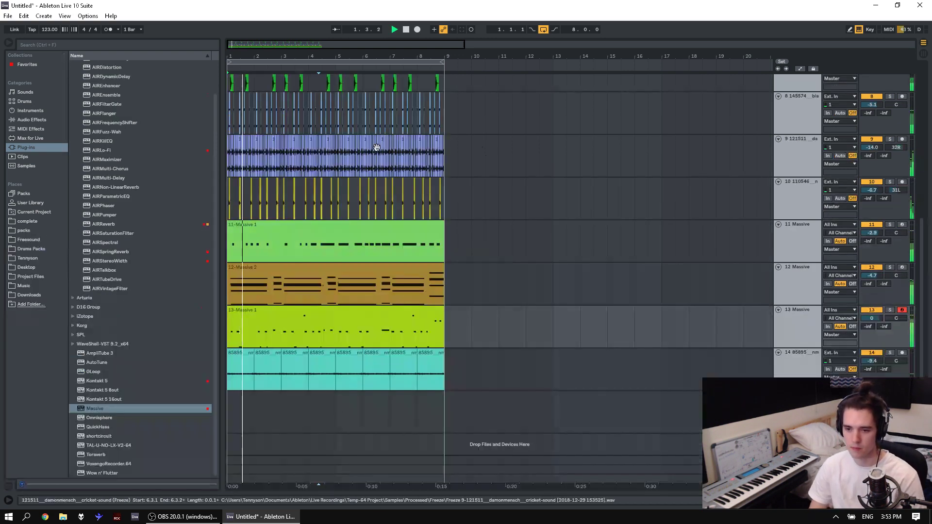
click(874, 140)
click(874, 138)
scroll(874, 150, up, 1)
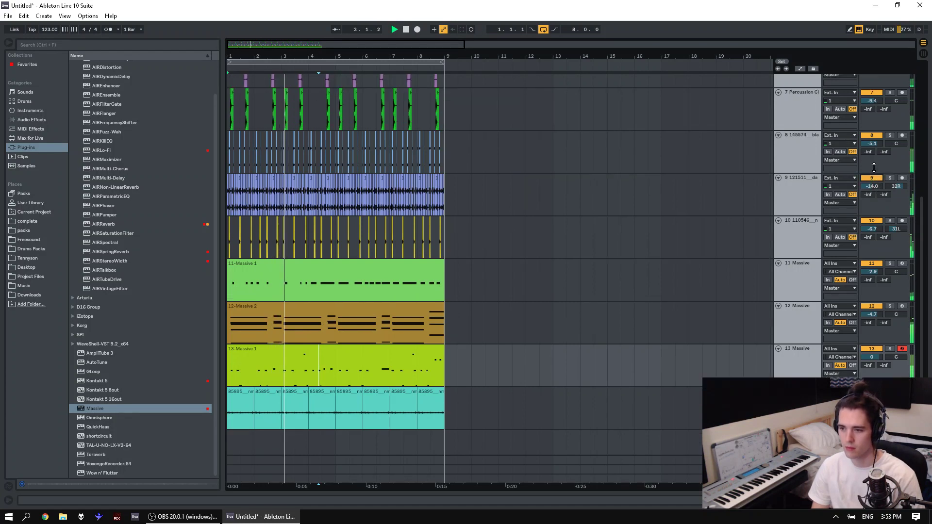
drag(875, 186, 876, 195)
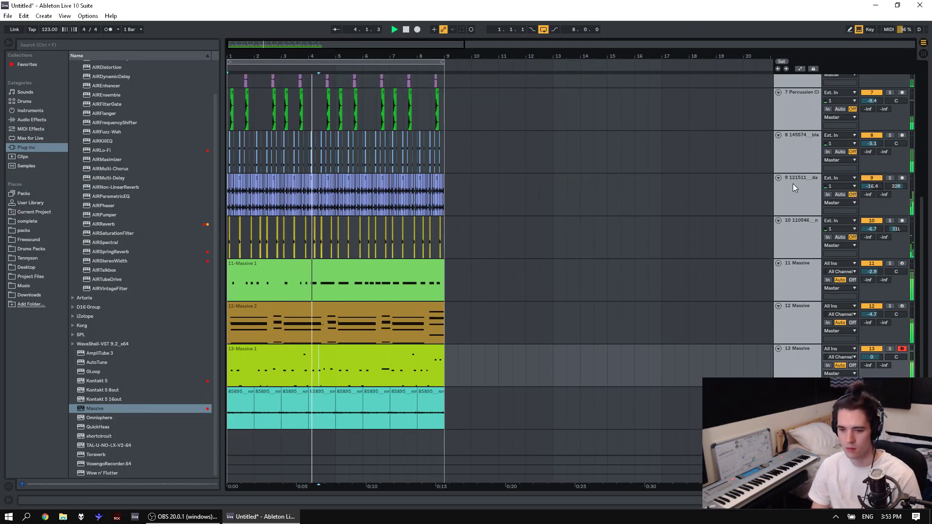
scroll(776, 194, down, 1)
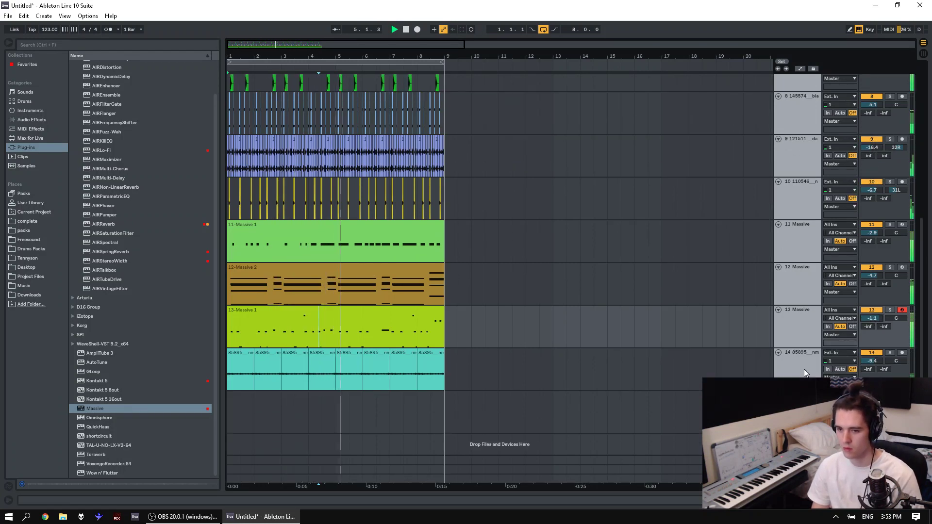
scroll(727, 196, up, 2)
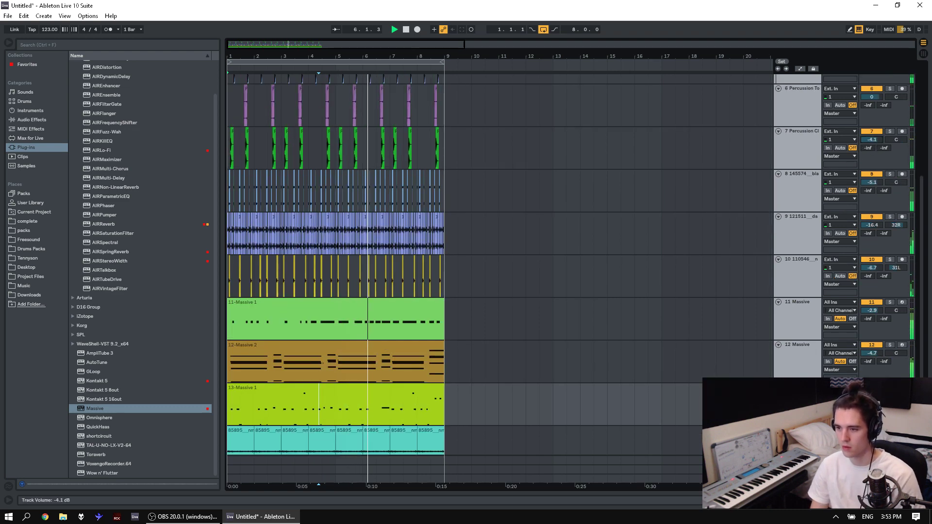
Stop playback and select the first snare hit on the Snare 13 track from 1.2.1 to 1.3.1.
click(796, 104)
key(space)
scroll(795, 102, up, 2)
drag(471, 199, 227, 183)
scroll(263, 96, up, 1)
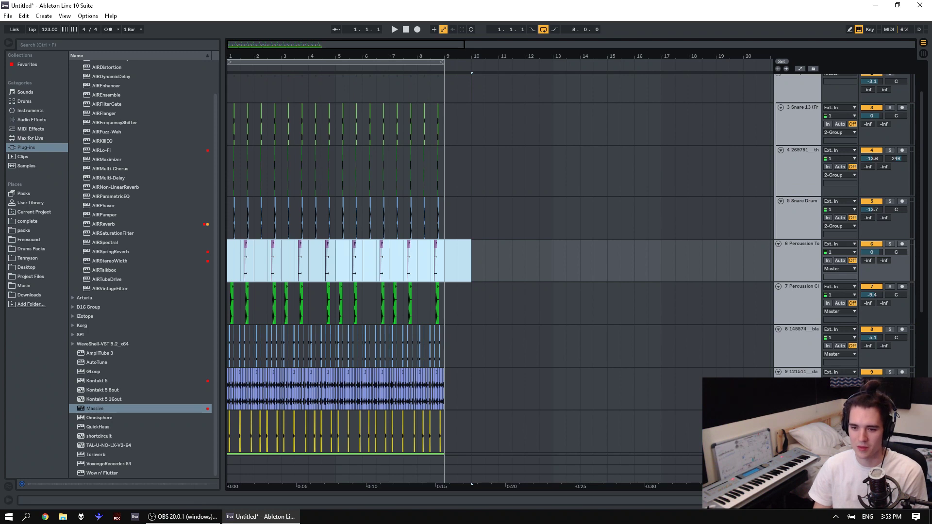
scroll(239, 67, up, 4)
drag(249, 129, 277, 130)
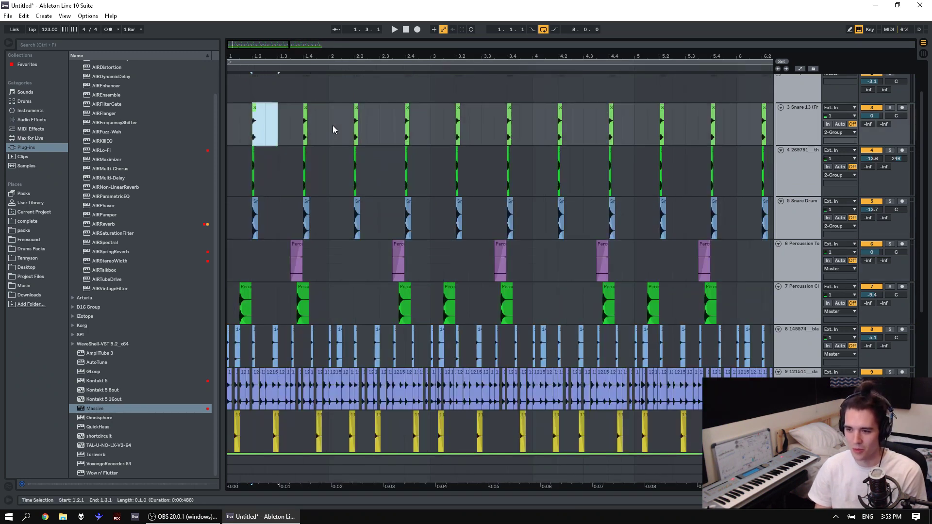
Solo the 2 Group snare group and play the selected hit.
click(889, 108)
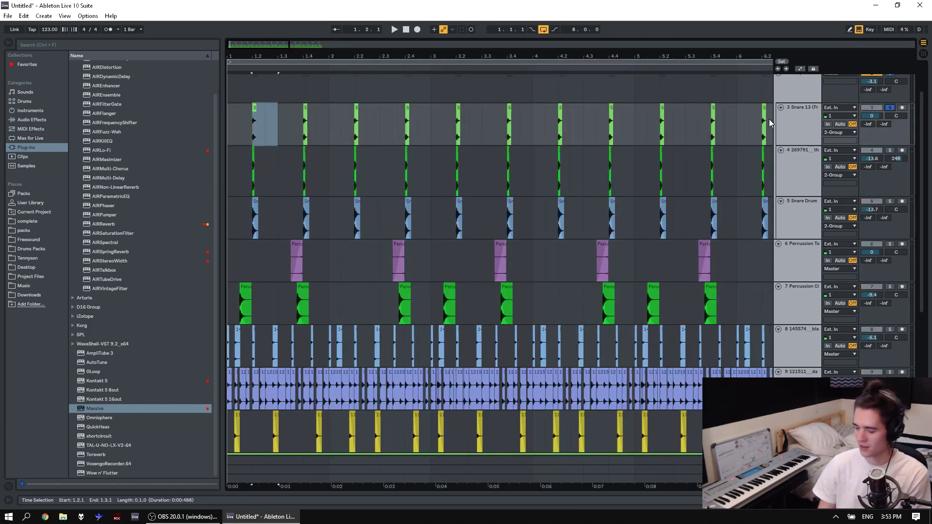
scroll(768, 119, up, 2)
click(891, 121)
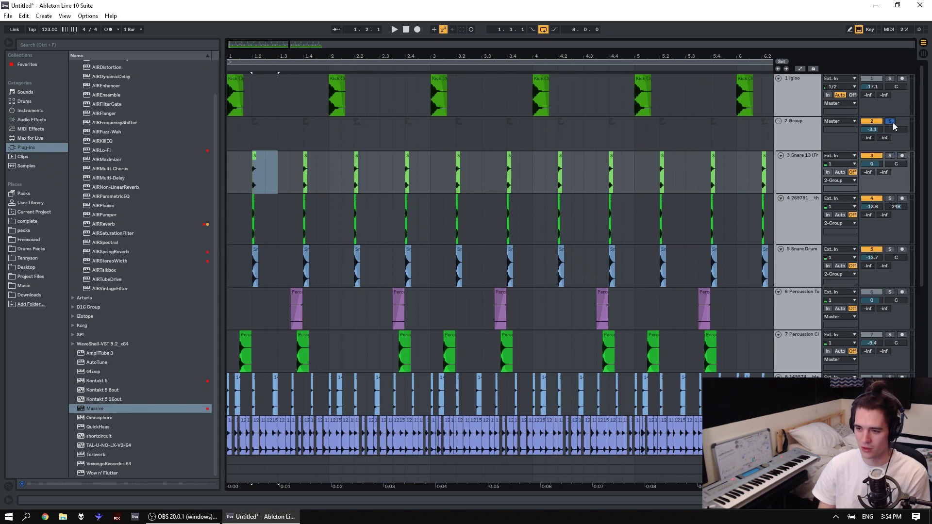
key(space)
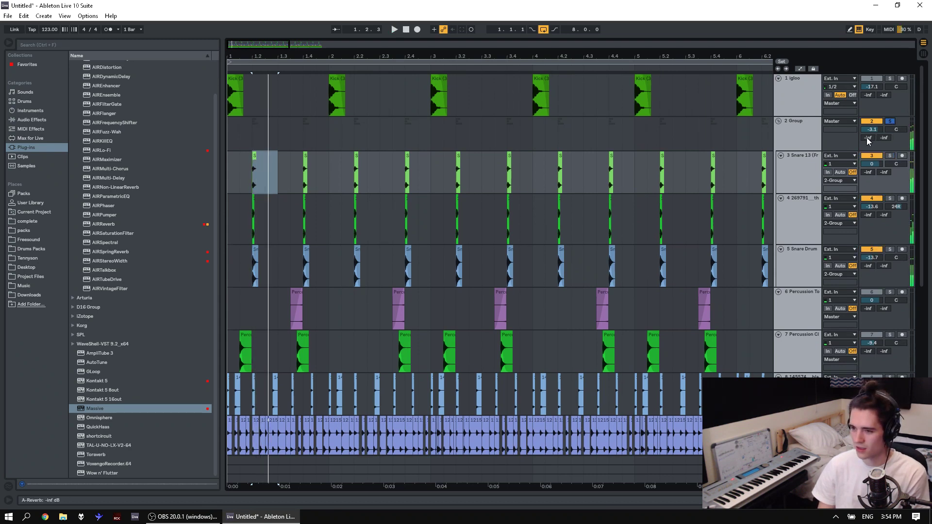
Add an EQ Eight to the 2 Group snare group.
double_click(799, 133)
click(31, 119)
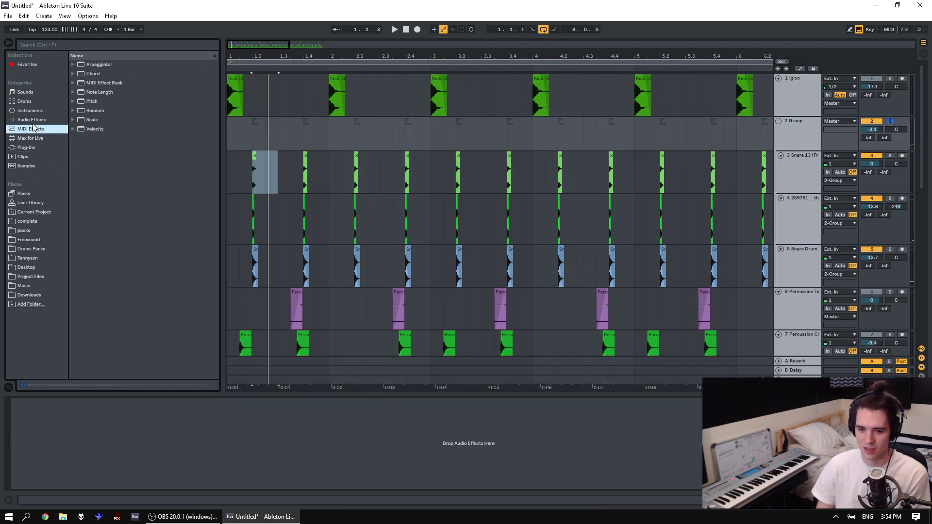
drag(103, 174, 210, 428)
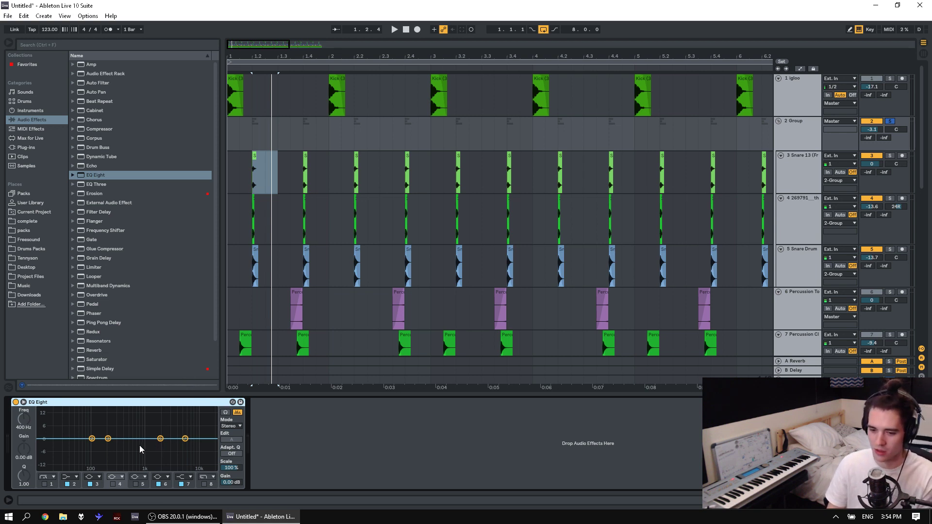
Boost a low-mid band, an upper-mid band and band 7 at 13.5 kHz by 9.55 dB in EQ Eight while auditioning.
drag(160, 438, 203, 420)
key(space)
key(space)
key(space)
key(space)
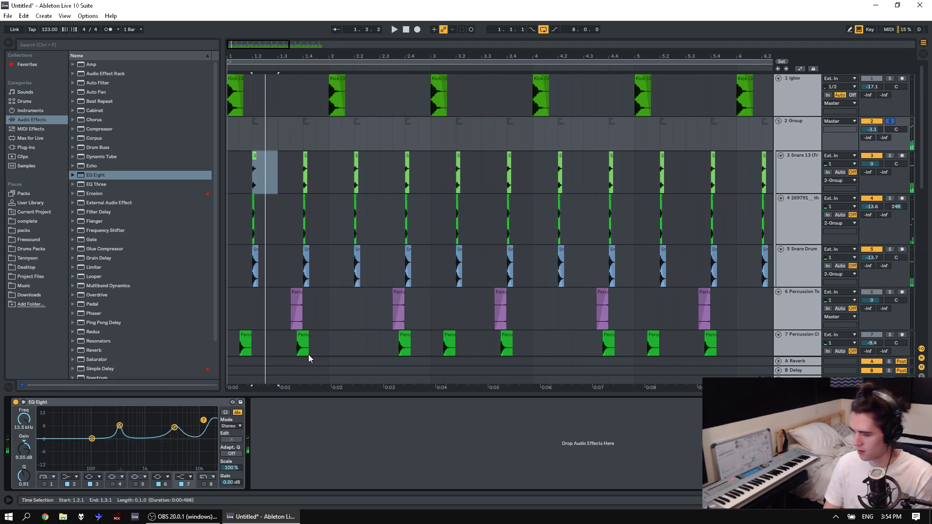
Turn on band 5 and turn off band 7 in EQ Eight, and audition the snare.
click(136, 483)
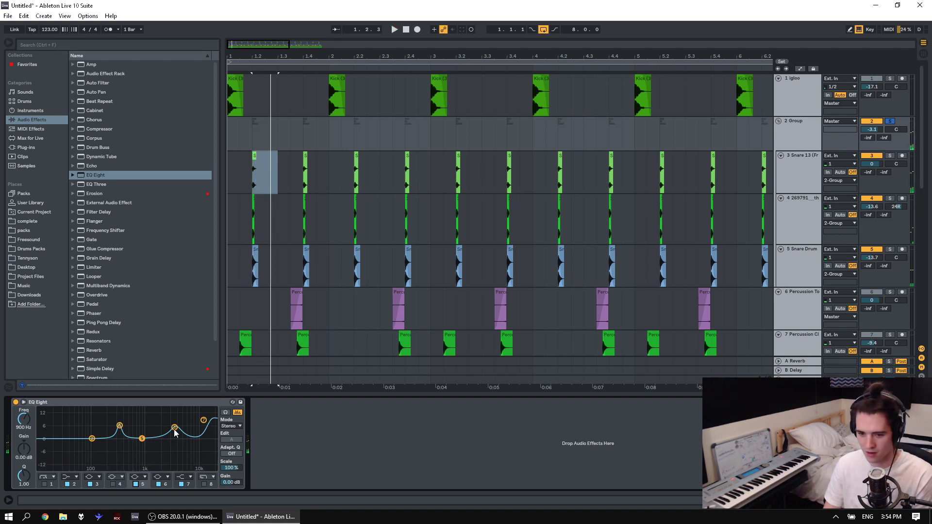
click(181, 483)
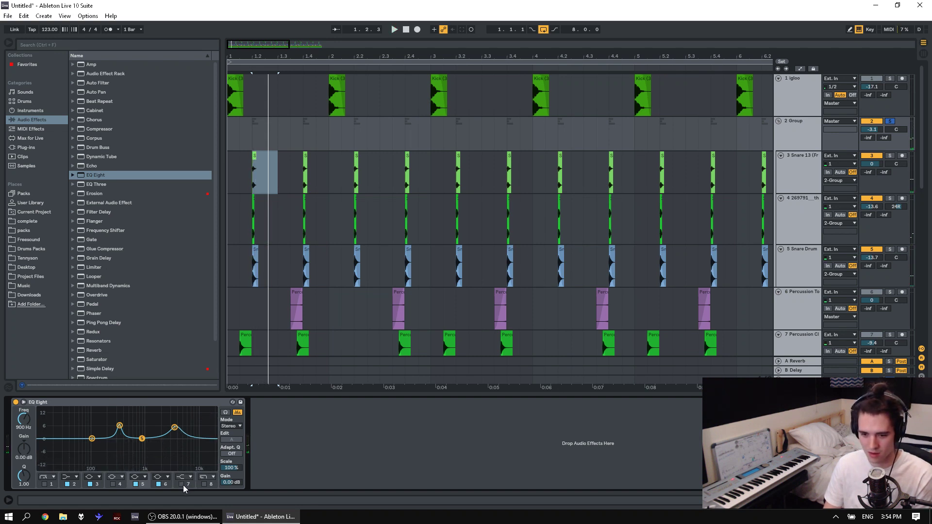
key(space)
key(space)
key(space)
Try a band 5 boost of 5.33 dB at 8.99 kHz in EQ Eight and switch the band off.
drag(142, 438, 179, 432)
key(space)
key(space)
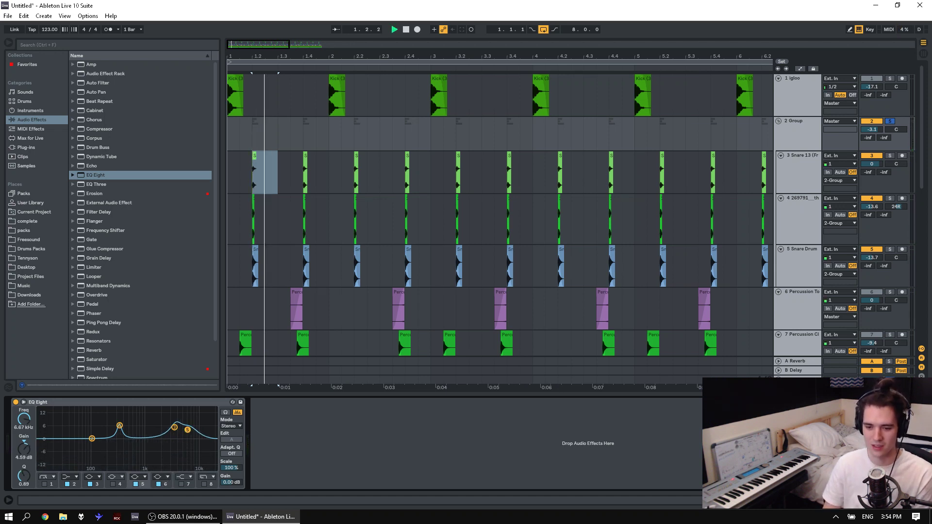
mouse_move(187, 429)
mouse_down()
mouse_move(179, 430)
mouse_move(195, 428)
mouse_up()
click(138, 484)
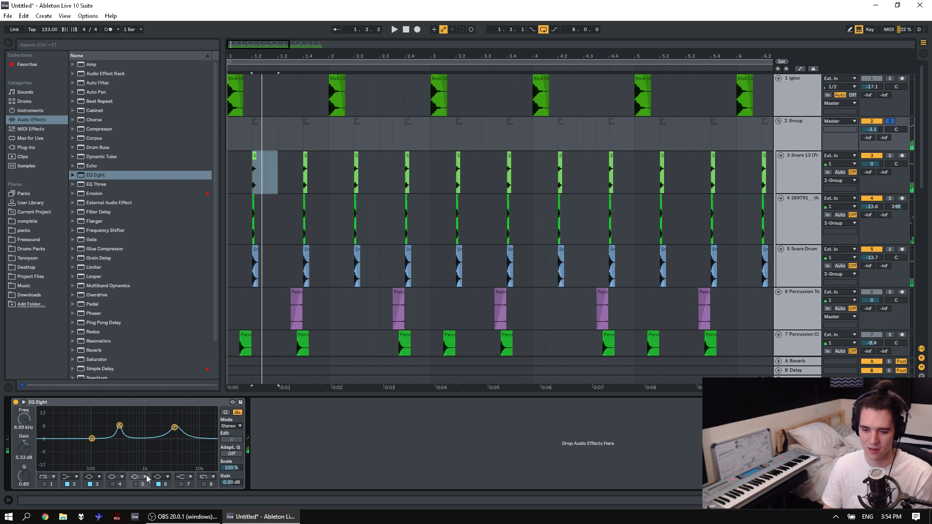
Add Vinyl Distortion after EQ Eight on the 2 Group.
scroll(138, 359, down, 2)
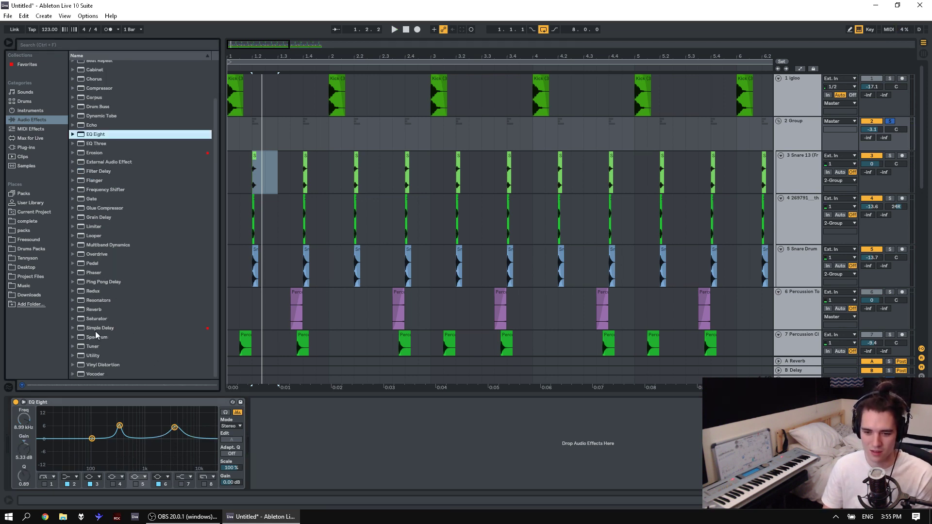
click(99, 365)
drag(93, 367, 352, 424)
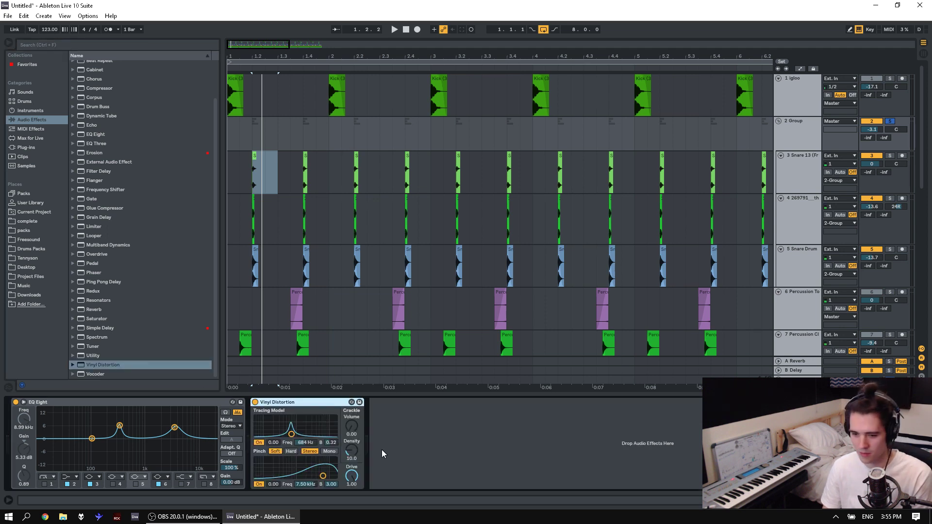
Set Vinyl Distortion to Hard and Mono with pinch 0.56 at 5.19 kHz, width 1.16 and drive 0.87, then unsolo the group.
key(space)
drag(323, 475, 352, 476)
click(289, 452)
click(328, 451)
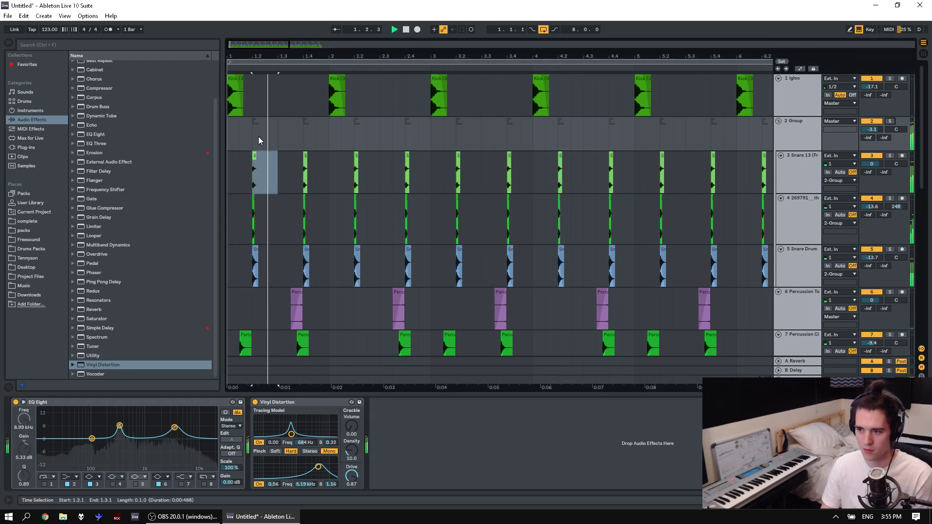
click(537, 44)
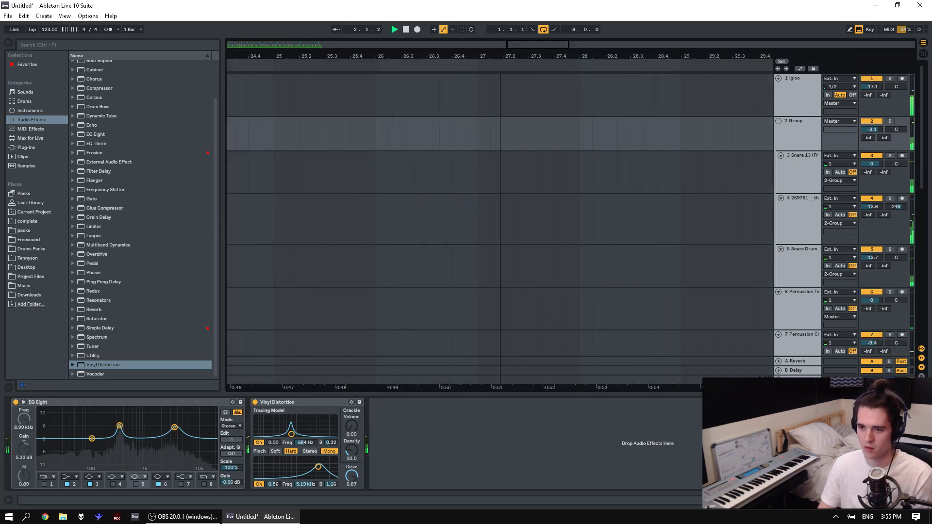
drag(537, 44, 316, 192)
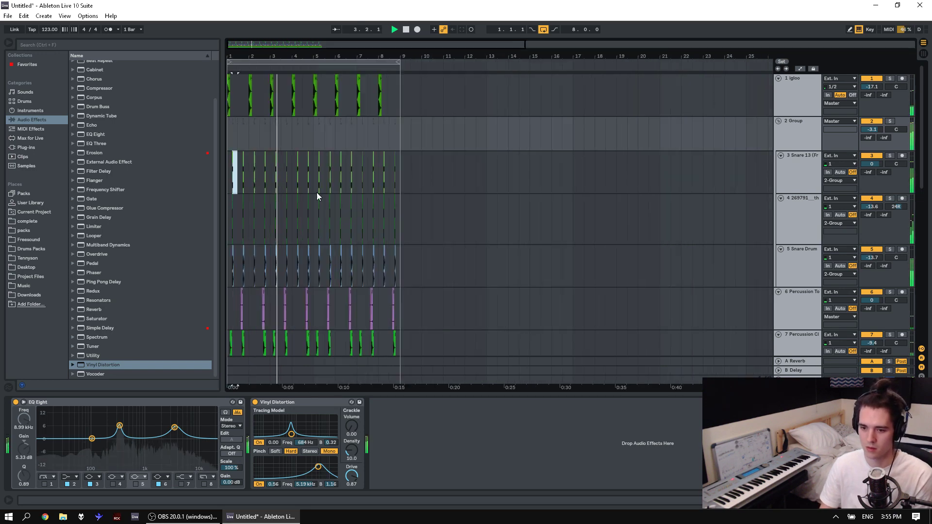
Solo the 13 Massive track and play its clip from the start.
scroll(331, 219, down, 6)
scroll(464, 232, down, 5)
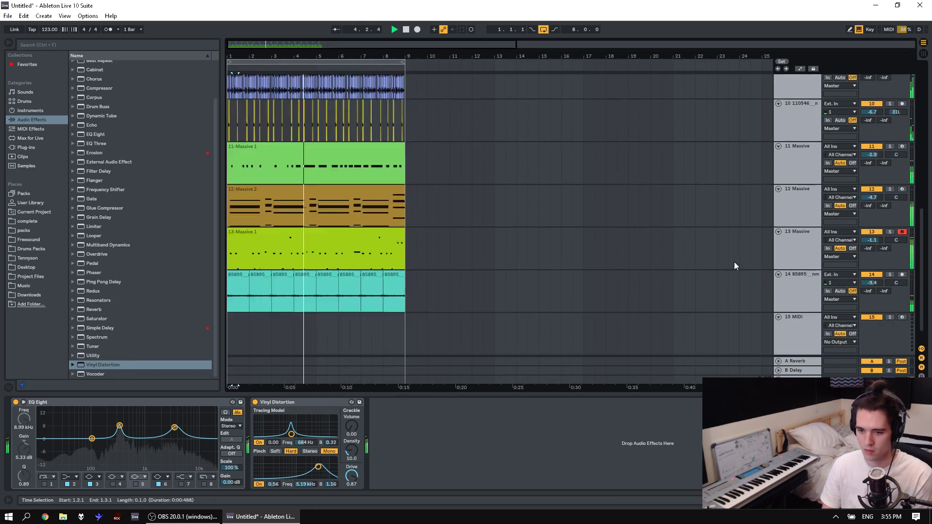
click(820, 219)
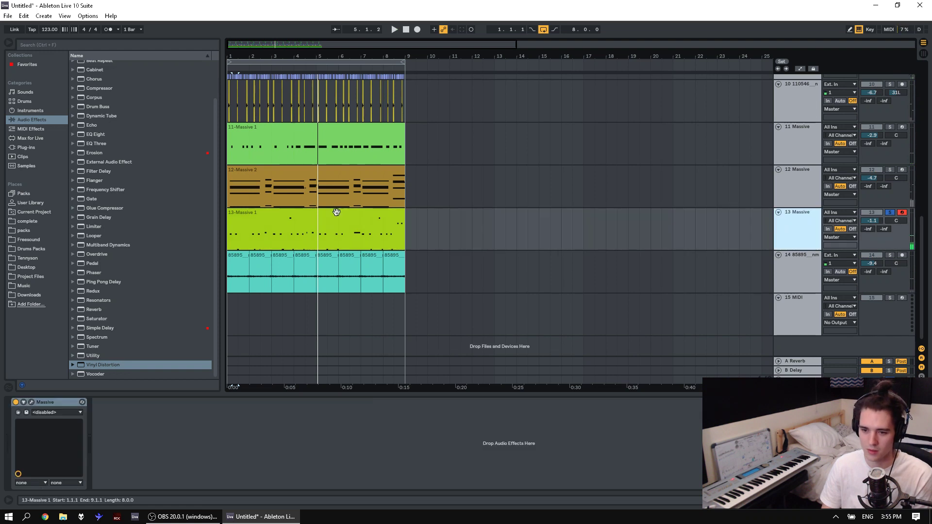
click(235, 228)
Add the AIRReverb plug-in after Massive on track 13 and move its window clear of the clips.
click(42, 147)
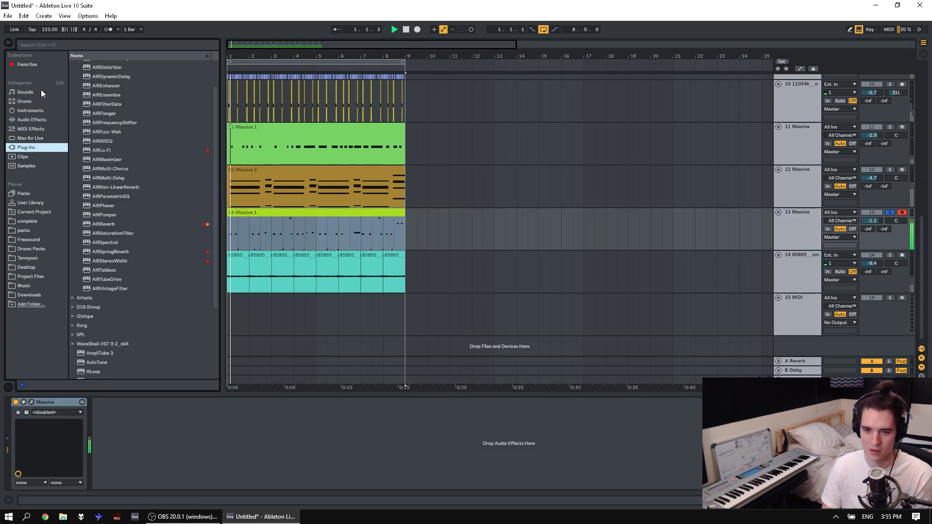
click(27, 64)
key(space)
click(27, 147)
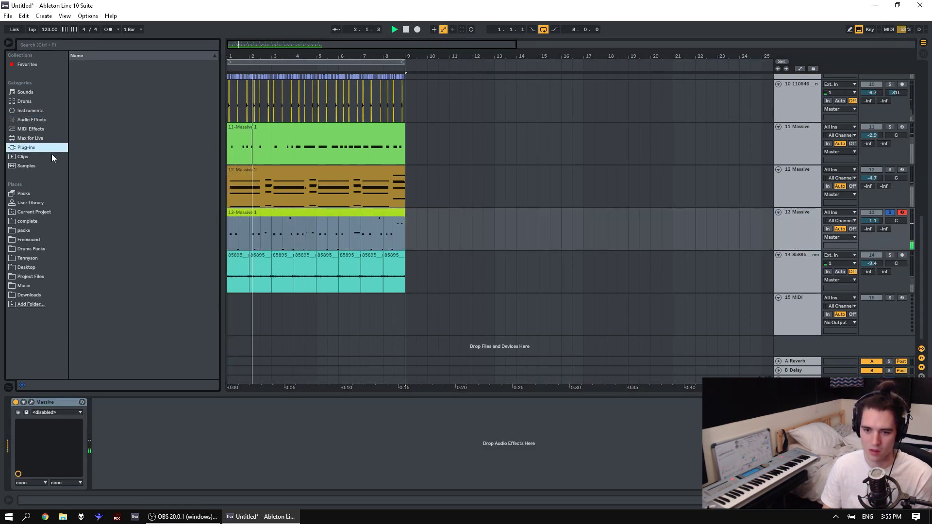
key(space)
drag(103, 224, 179, 441)
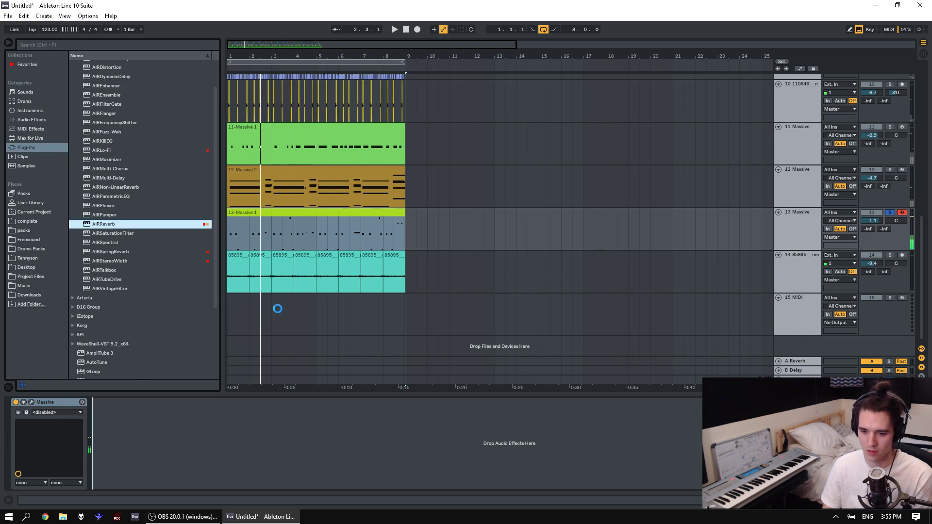
key(space)
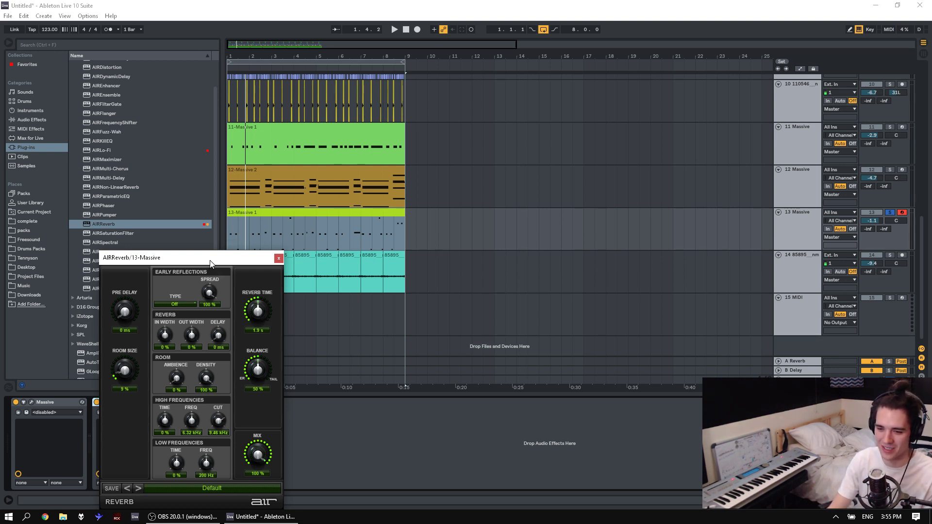
drag(210, 264, 552, 131)
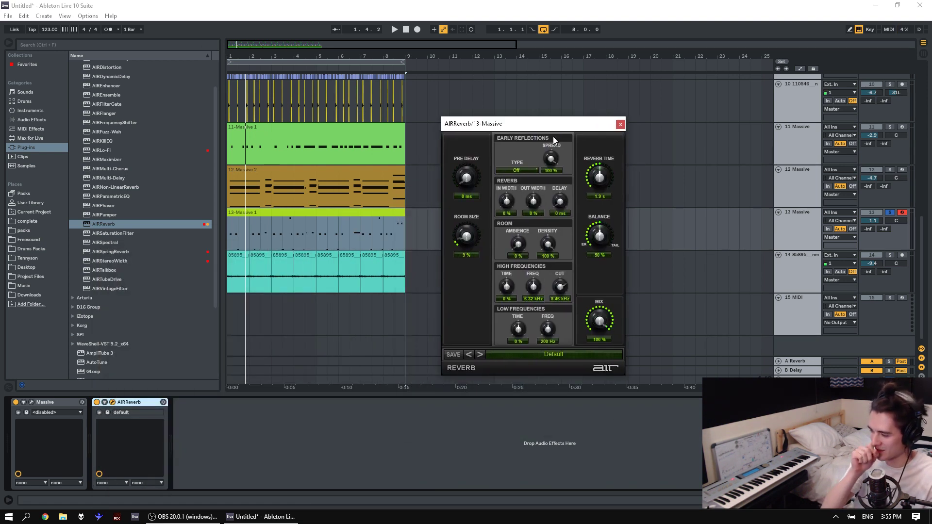
Set AIRReverb's reverb time to 1.6 s, high-frequency cut to 20.0 kHz and room size to 4 % during playback.
key(space)
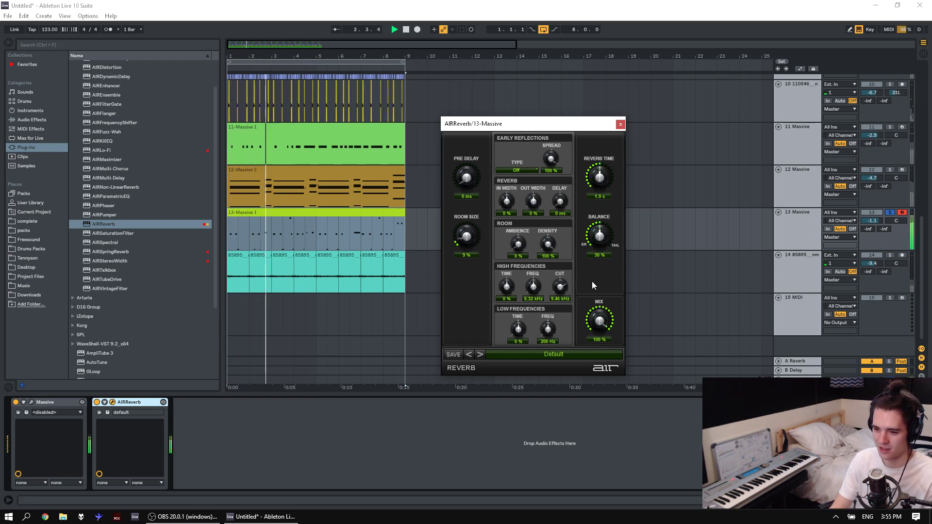
drag(598, 320, 575, 208)
drag(602, 177, 610, 193)
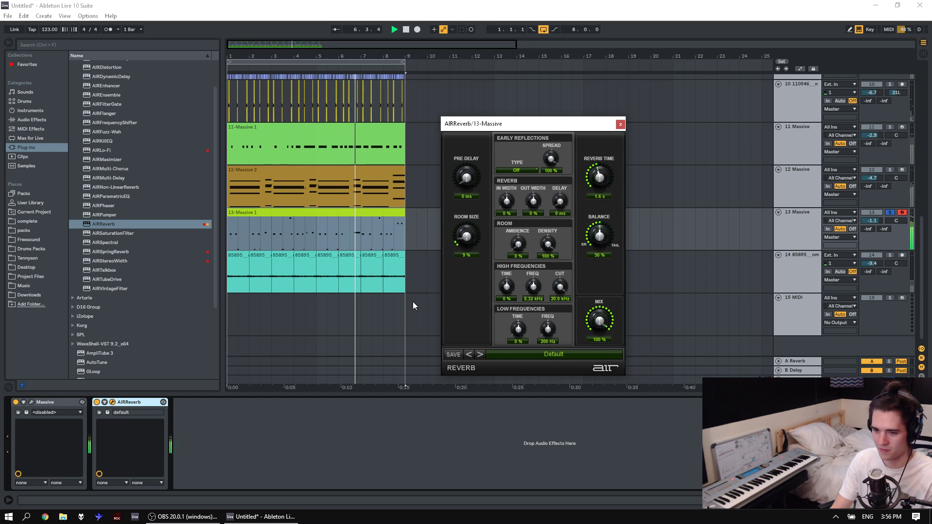
mouse_move(468, 236)
mouse_down()
mouse_move(475, 245)
mouse_move(480, 229)
mouse_move(477, 248)
mouse_move(473, 236)
mouse_up()
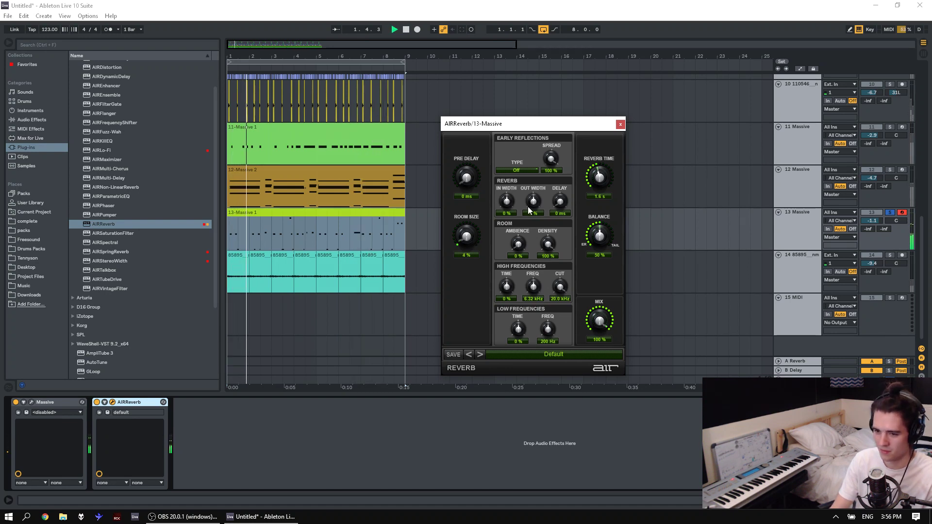
Set AIRReverb's out width to +100 %, pre-delay to 1 ms and mix to 41 %.
mouse_move(529, 207)
mouse_down()
mouse_move(527, 214)
mouse_move(536, 184)
mouse_move(533, 203)
mouse_up()
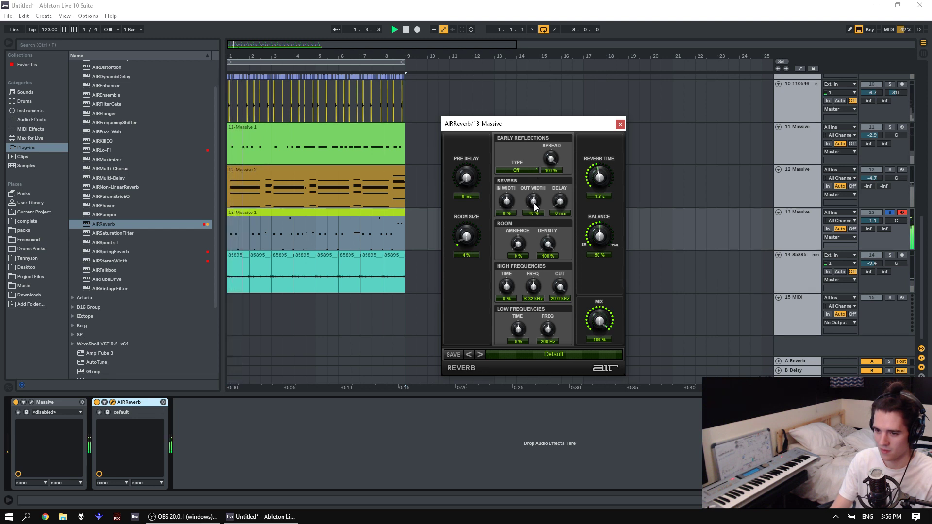
drag(596, 318, 596, 347)
drag(468, 182, 474, 186)
drag(537, 199, 545, 134)
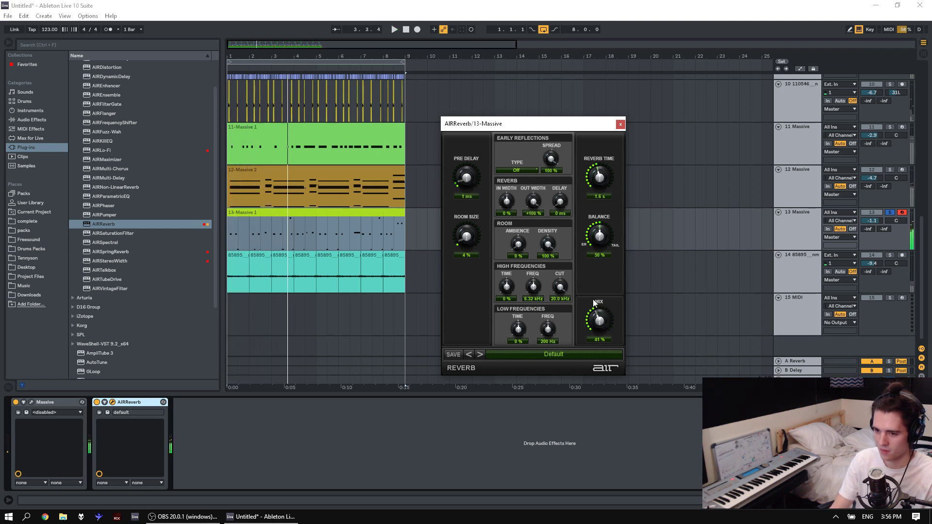
Adjust AIRReverb's mix to 38 %, unsolo track 13 to hear the full loop, and close the plug-in window.
mouse_move(596, 313)
mouse_down()
mouse_move(602, 339)
mouse_move(605, 308)
mouse_up()
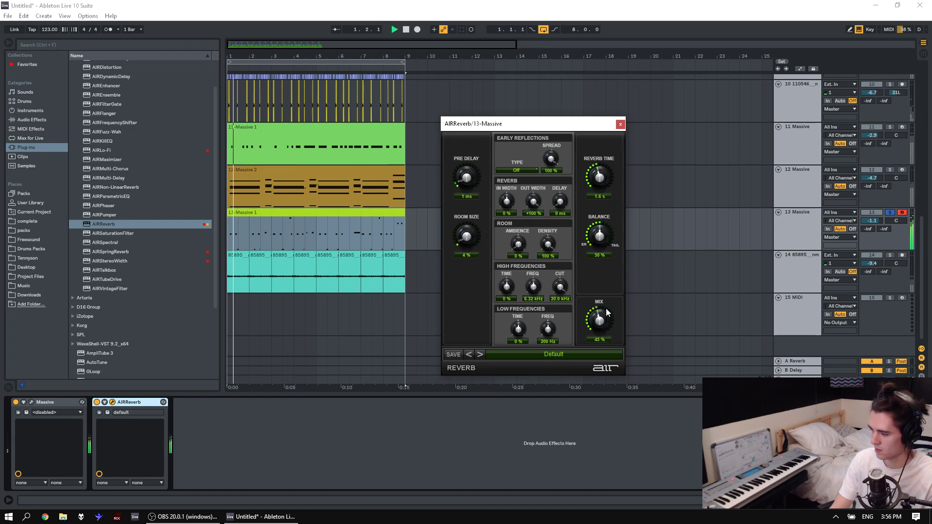
click(889, 212)
key(space)
key(space)
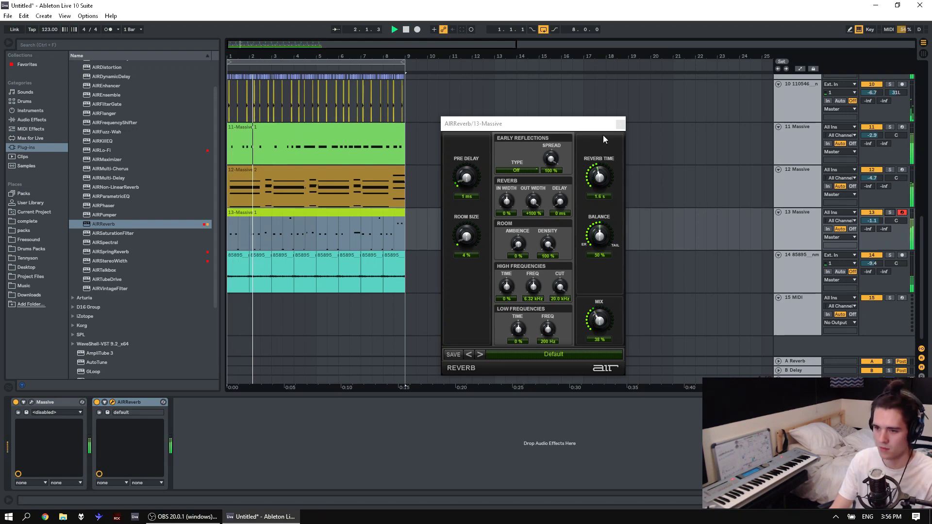
click(620, 124)
Select all eight bathtub-water-drain clips on track 14, solo the track, play it and show the clip settings.
scroll(363, 187, up, 4)
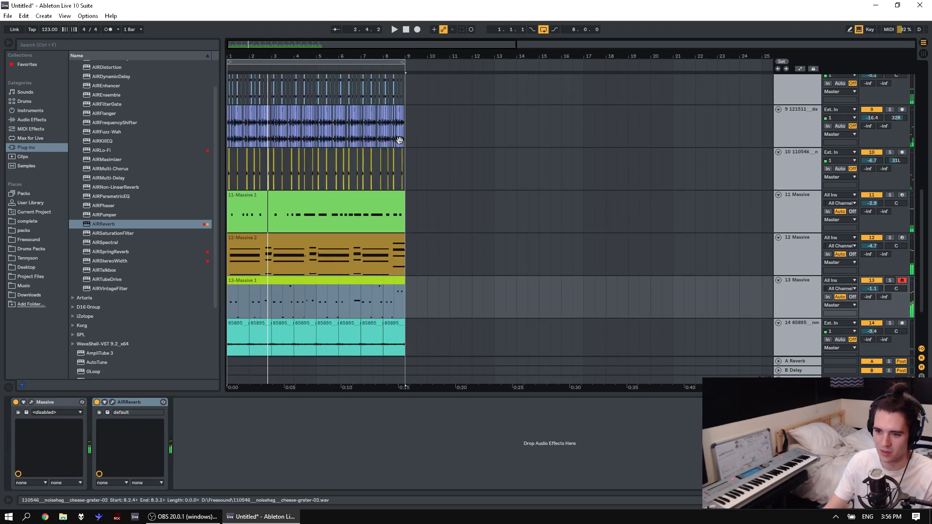
scroll(387, 228, up, 4)
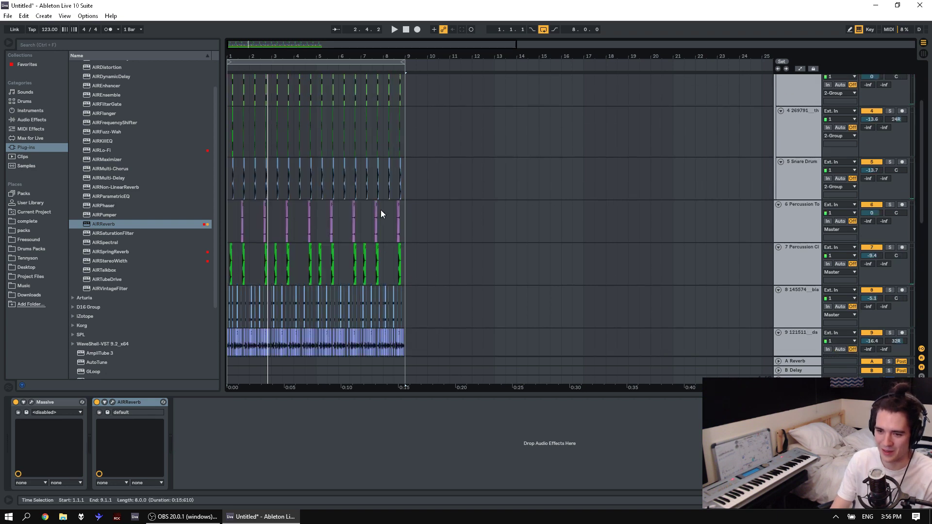
scroll(405, 223, down, 8)
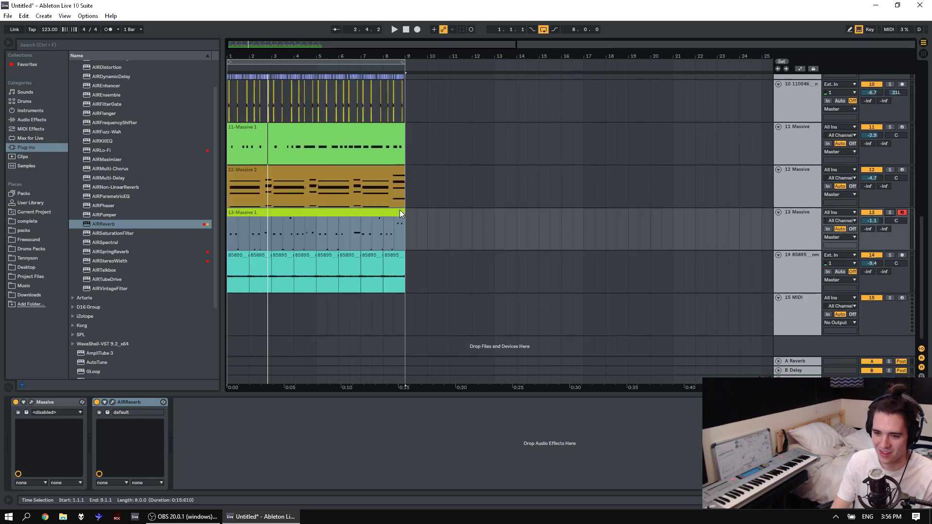
click(394, 270)
shift+click(237, 262)
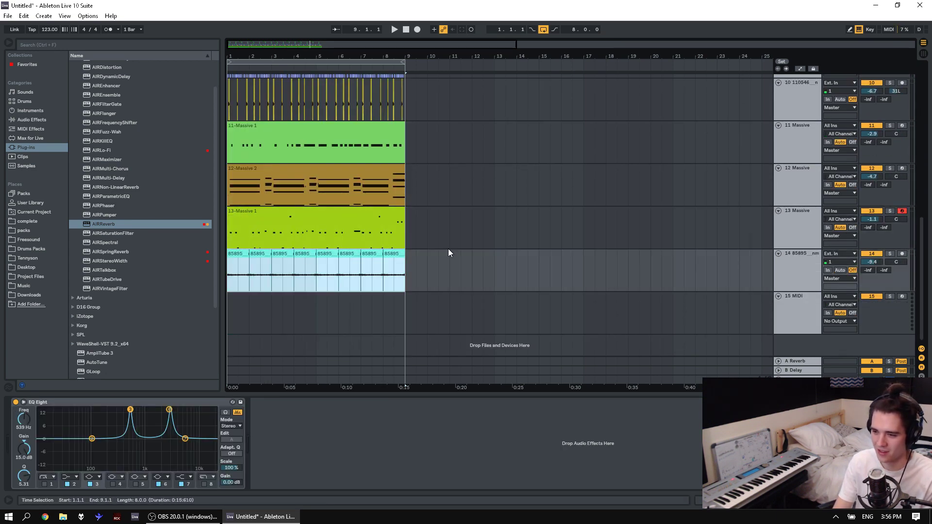
click(891, 254)
key(space)
key(shift+Tab)
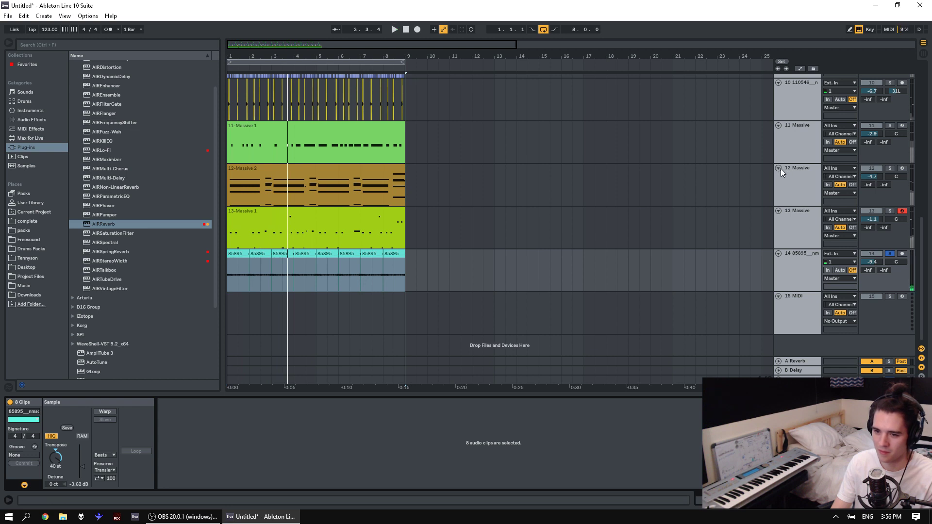
scroll(799, 208, up, 2)
key(space)
ctrl+click(887, 184)
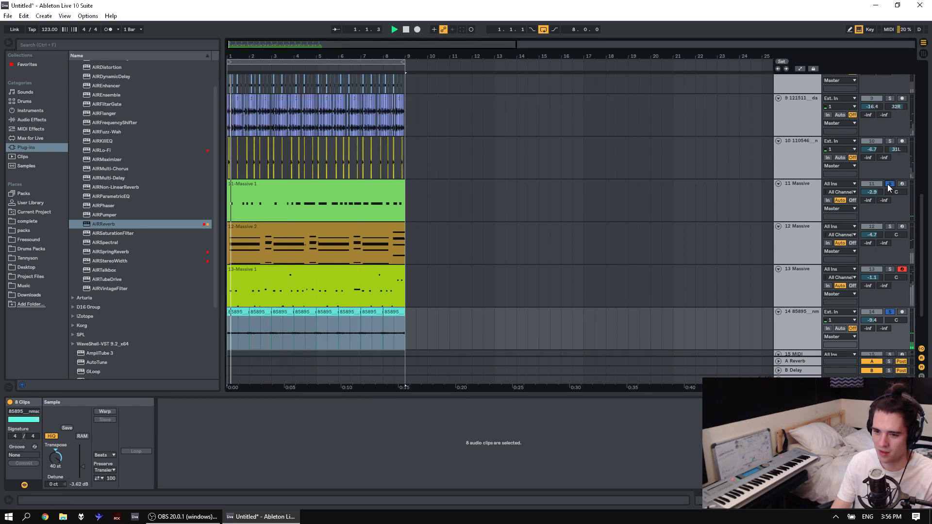
click(887, 184)
Consolidate the first bar of cricket-sound clips on track 9 into a single clip.
scroll(887, 175, up, 1)
click(796, 145)
key(space)
drag(505, 145, 168, 159)
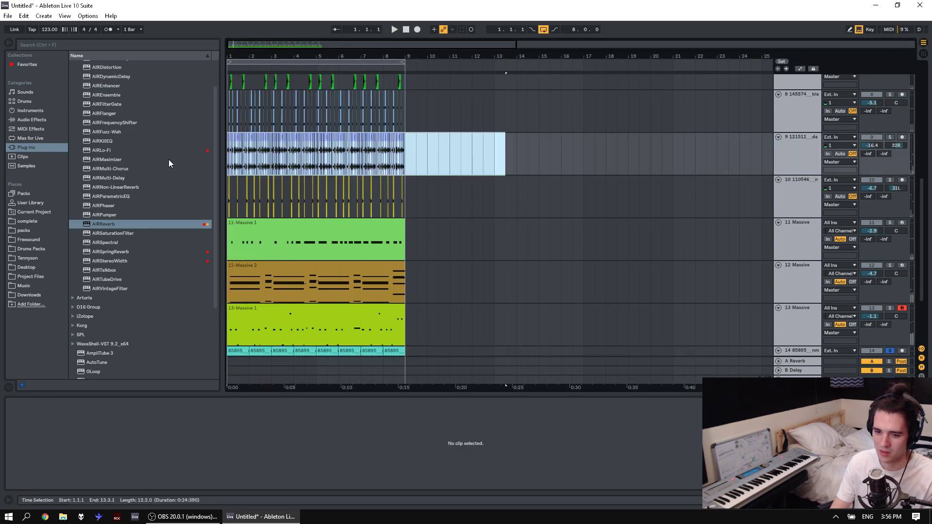
key(space)
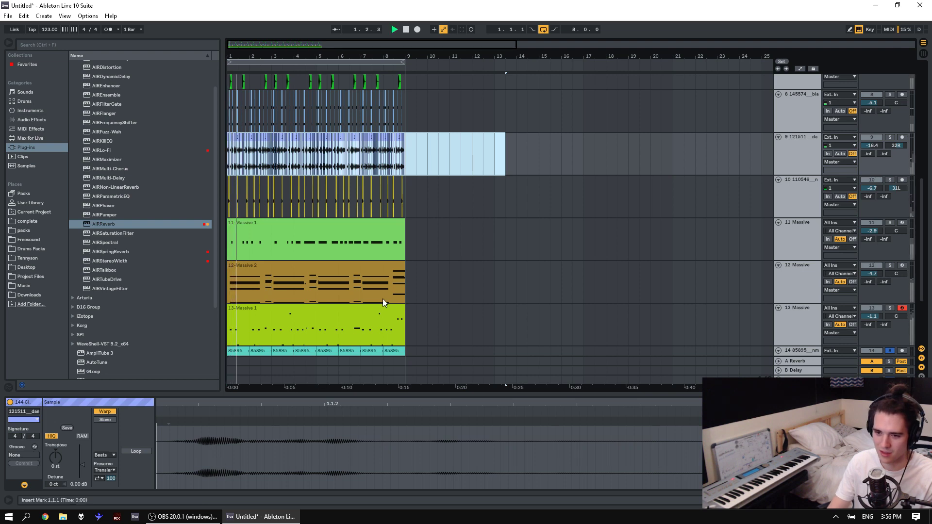
key(space)
drag(236, 56, 291, 54)
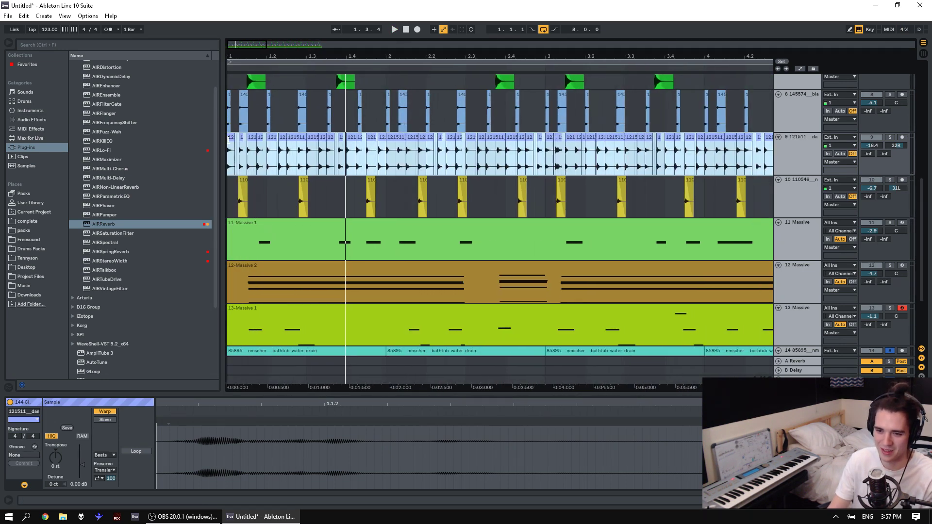
click(229, 140)
shift+click(382, 140)
right_click(383, 144)
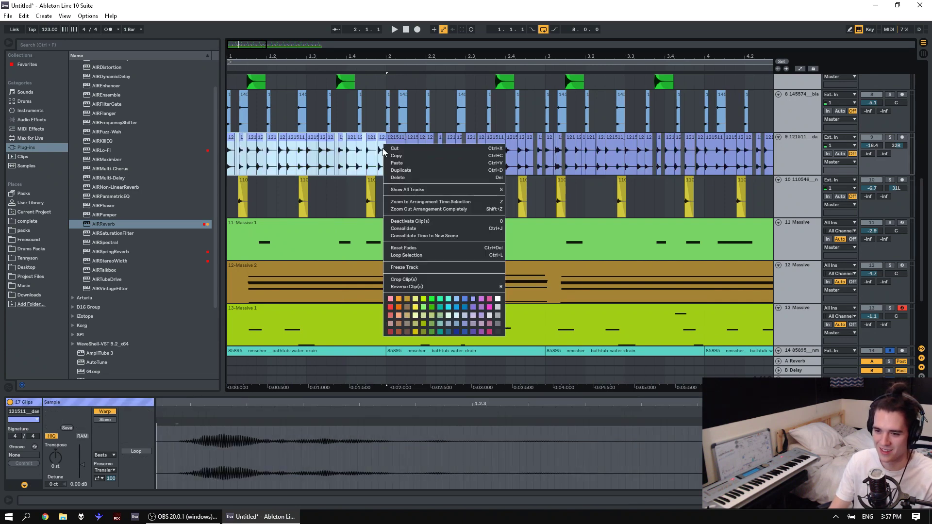
click(413, 228)
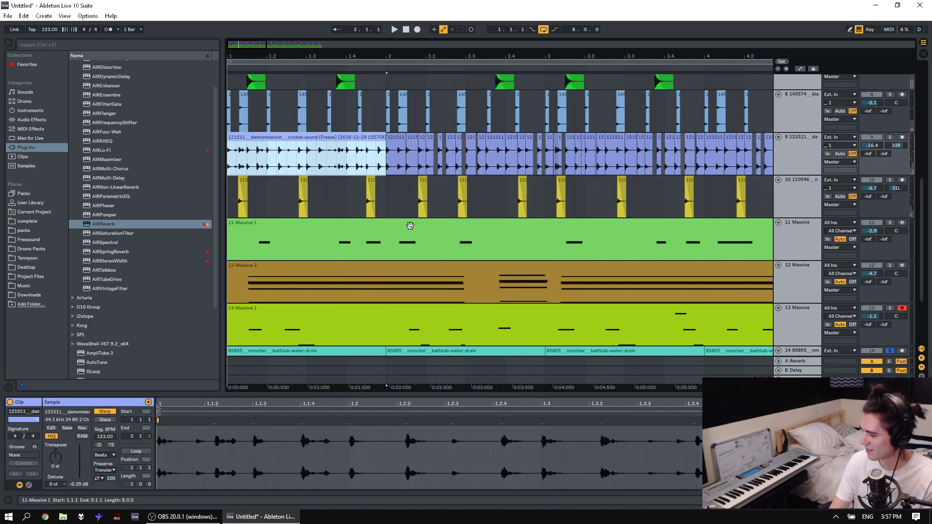
key(space)
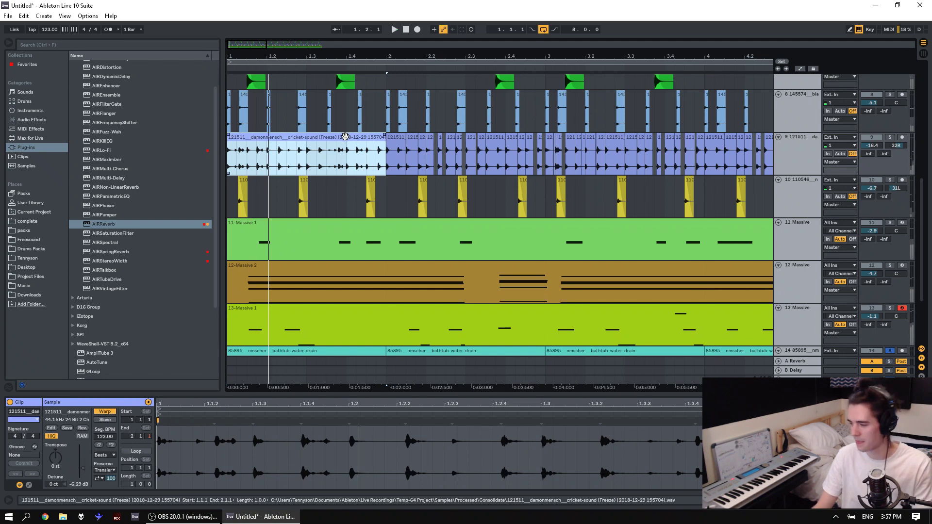
click(338, 134)
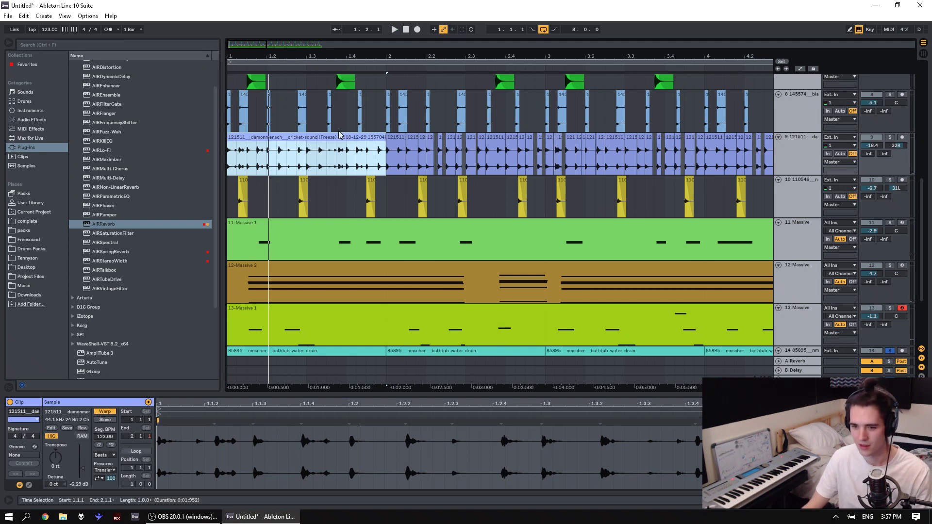
key(ctrl+s)
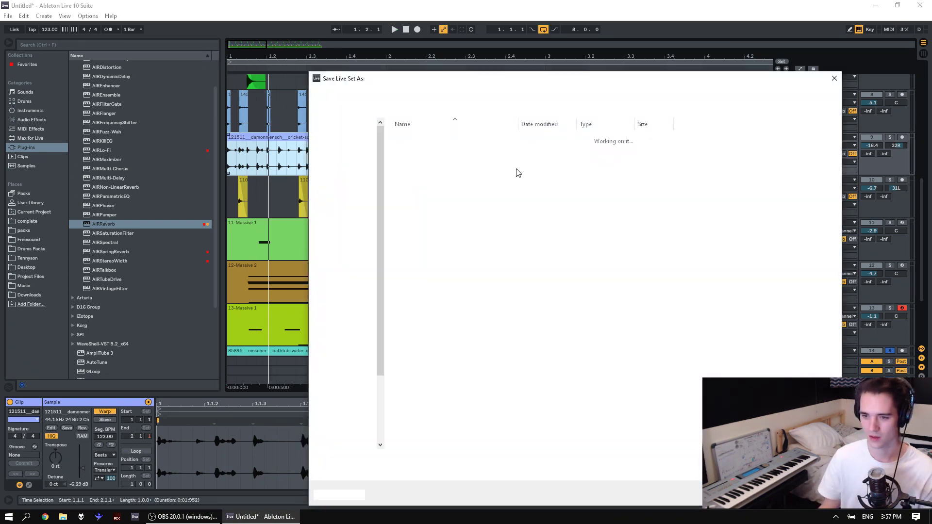
key(Escape)
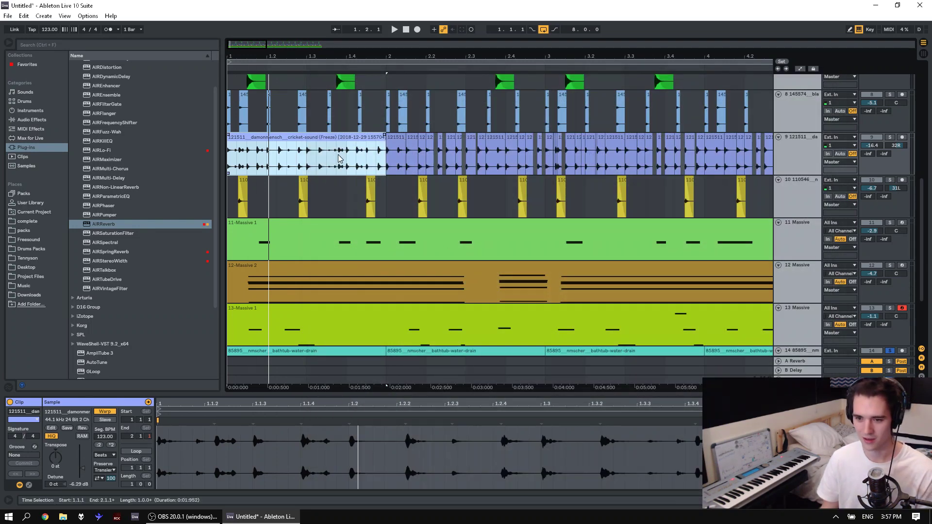
Duplicate the consolidated one-bar cricket clip on track 9 until it fills all eight bars, and select the whole row.
key(ctrl+d)
drag(392, 47, 392, 20)
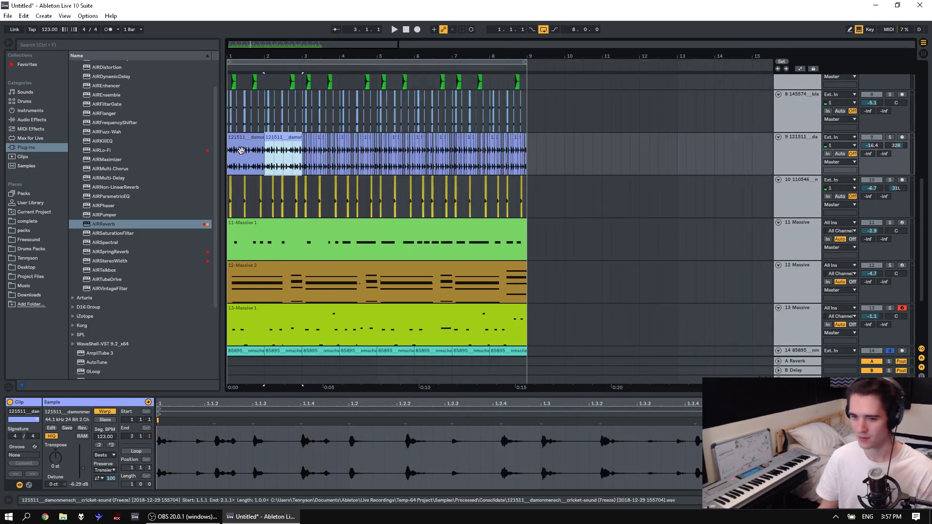
shift+click(241, 150)
key(ctrl+d)
key(ctrl+d)
key(ctrl+d)
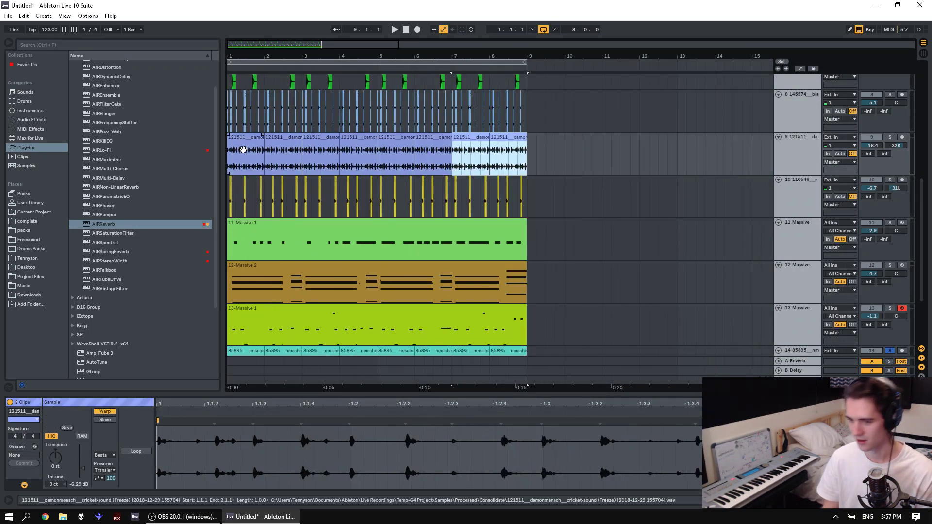
shift+click(245, 145)
Unsolo track 14, play the full eight-bar loop, and place the insert marker at 3.4.1 in the track 13 clip.
scroll(443, 214, down, 5)
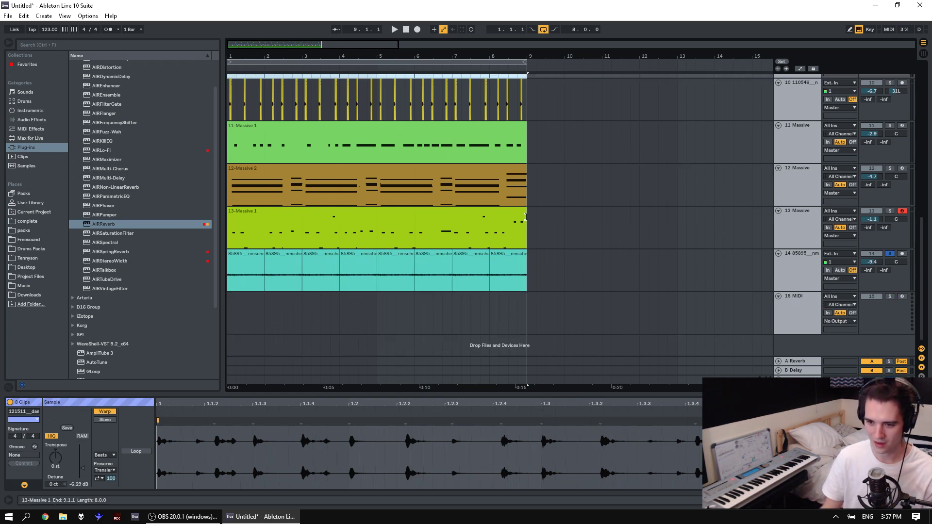
click(888, 254)
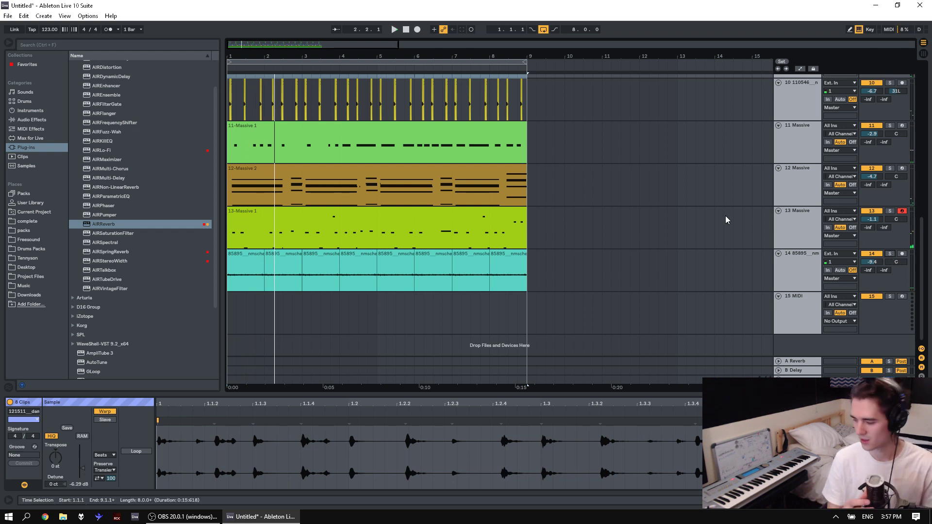
key(space)
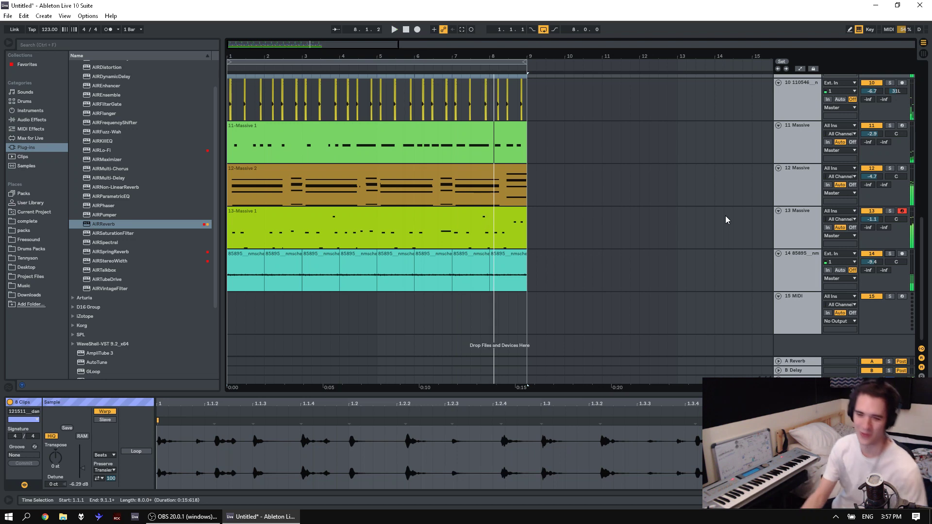
click(333, 244)
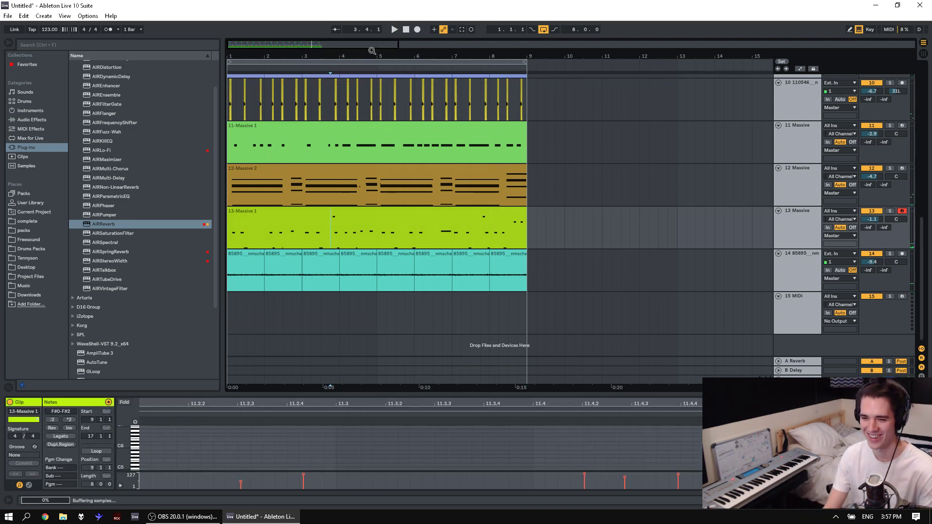
Try a recording take on track 13 from bar 4, undo it, and enable MIDI arrangement overdub.
key(space)
click(418, 30)
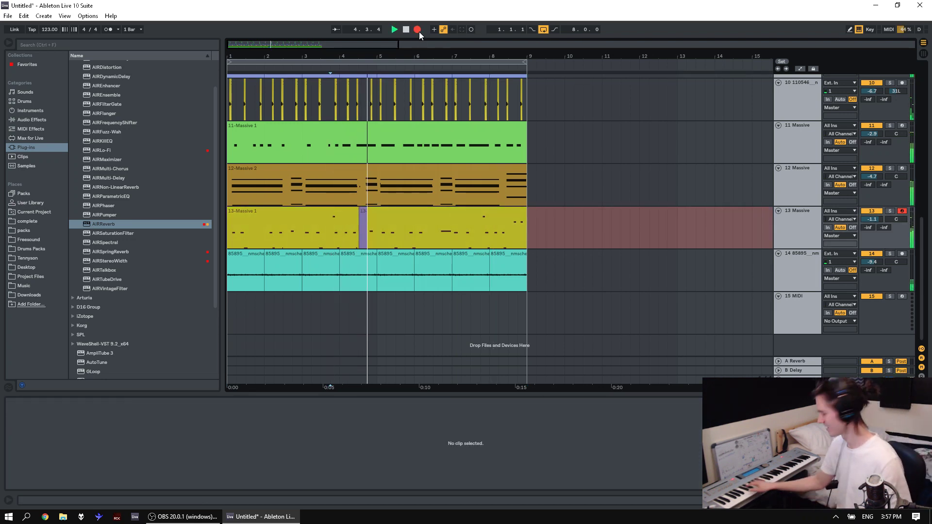
key(space)
click(433, 30)
key(space)
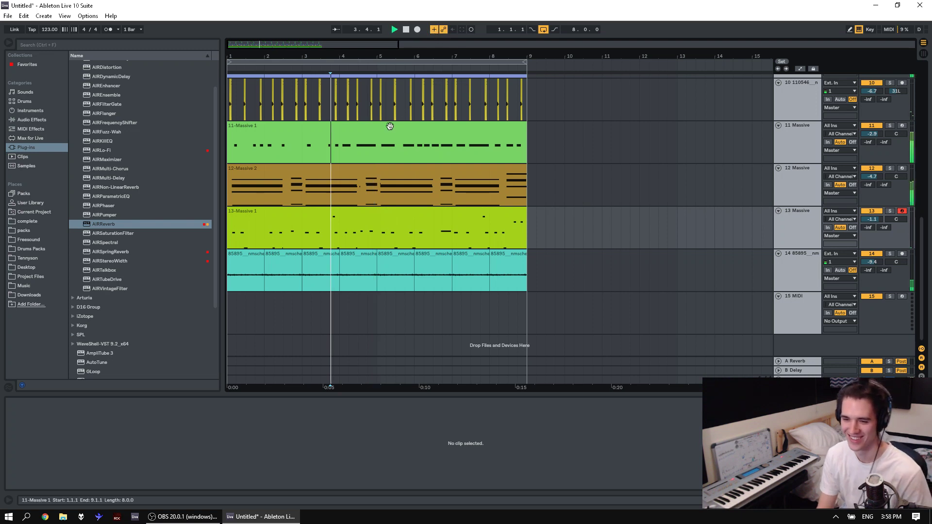
Try overdubbing a Massive take on track 13 from about bar 4, undo it and replay the loop.
click(418, 29)
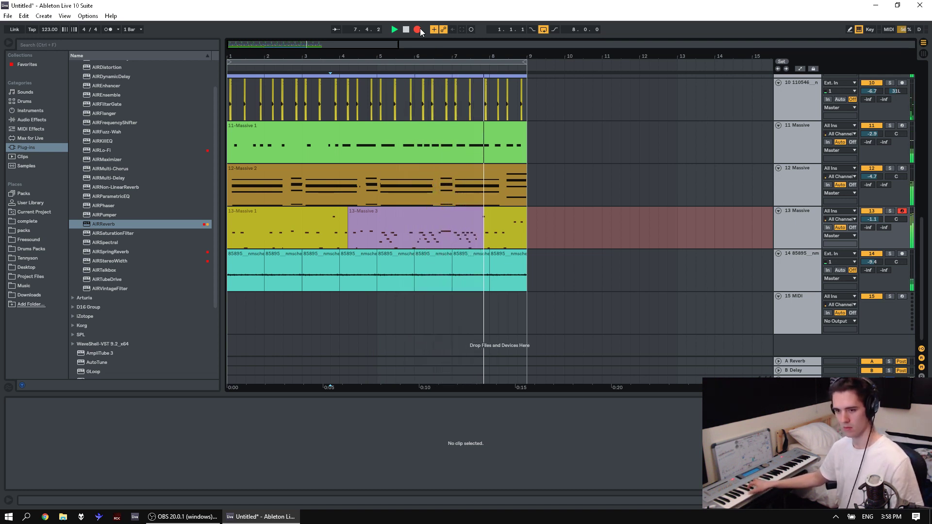
key(space)
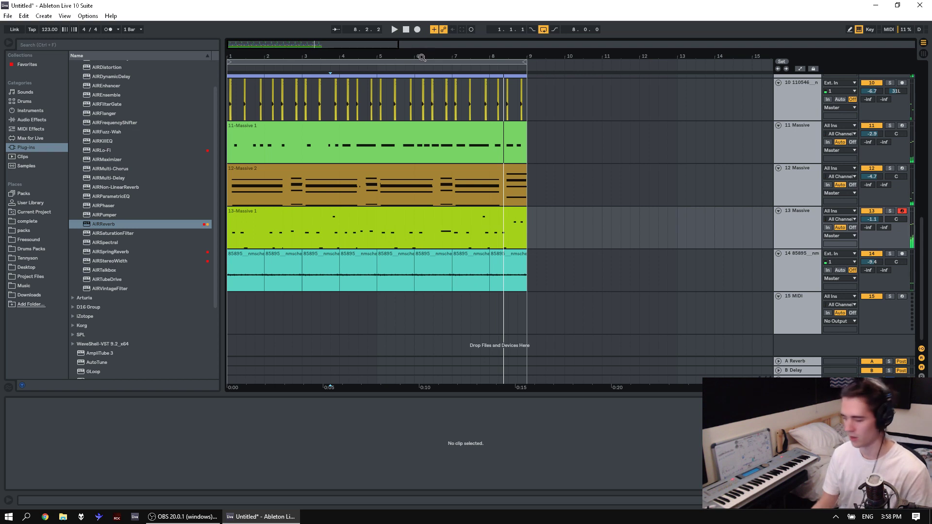
key(space)
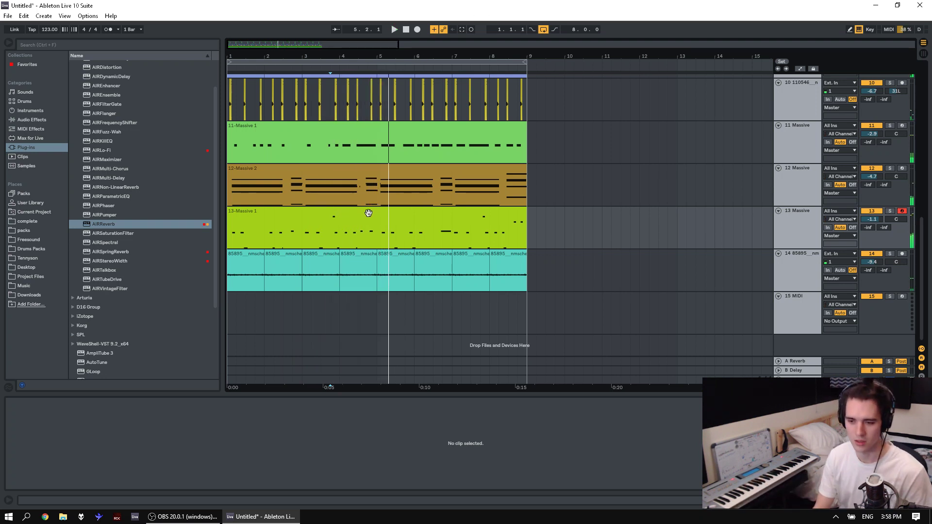
Start playback from 5.1.1, try overdubbing a take through the end of the track 13 clip, and undo it.
click(376, 225)
key(space)
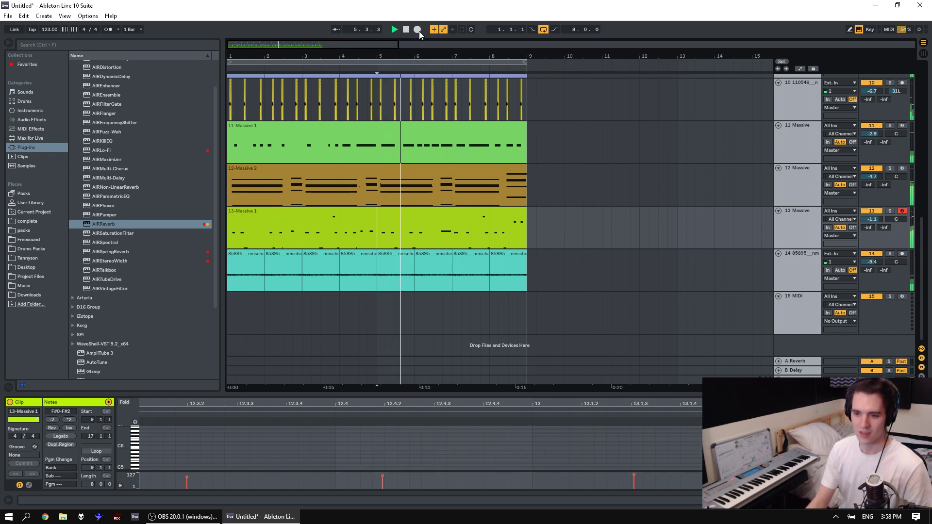
click(418, 31)
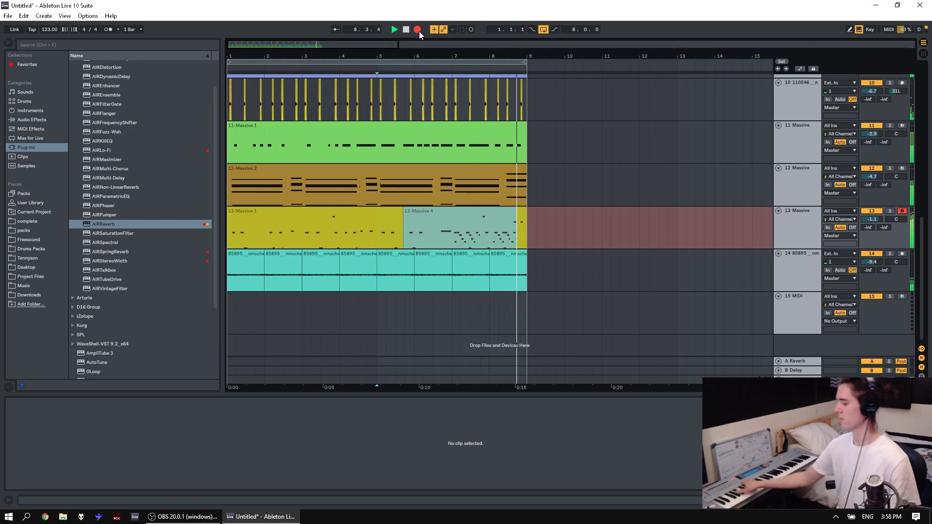
click(419, 31)
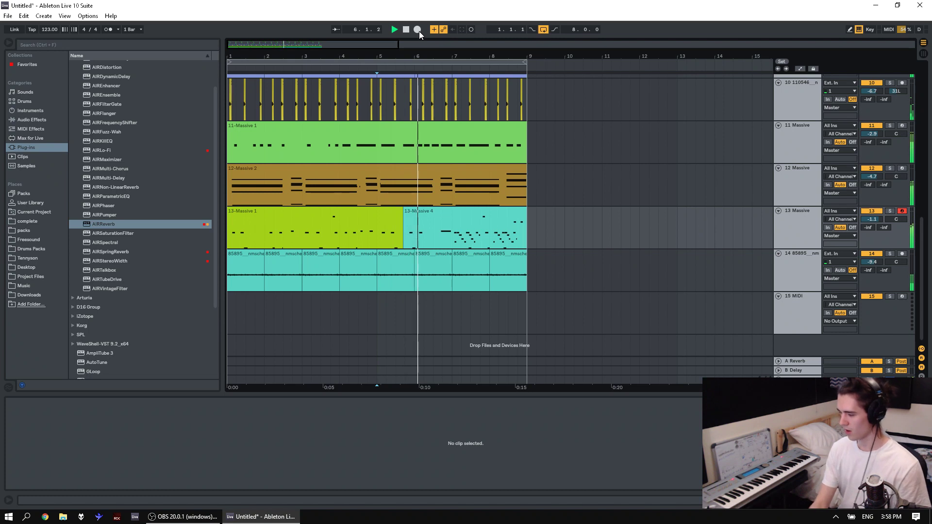
key(space)
key(ctrl+z)
Try another overdub take on track 13 from the start of bar 5 through bar 8, and undo it.
key(space)
key(space)
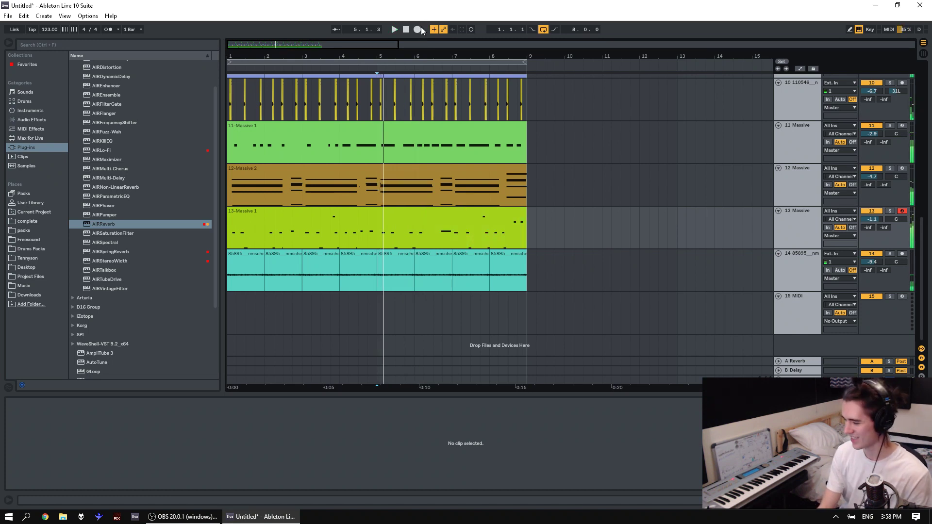
click(420, 28)
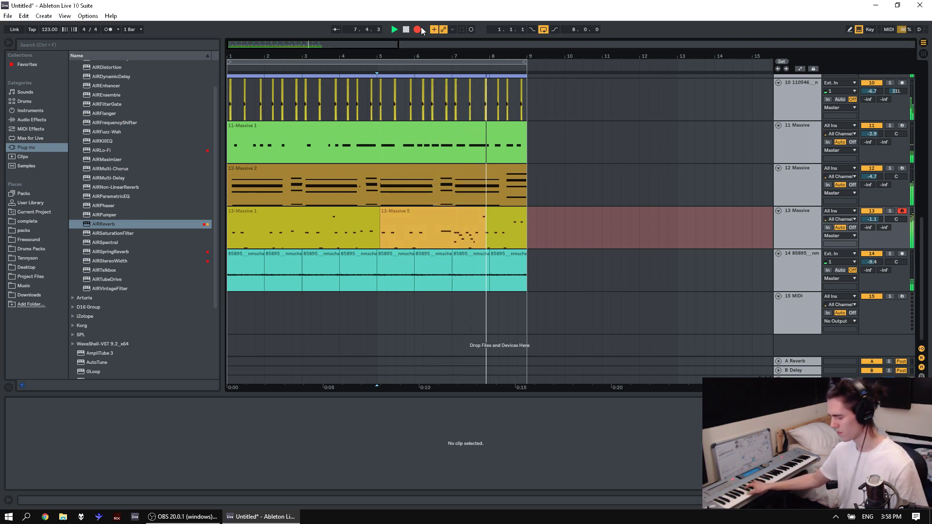
key(space)
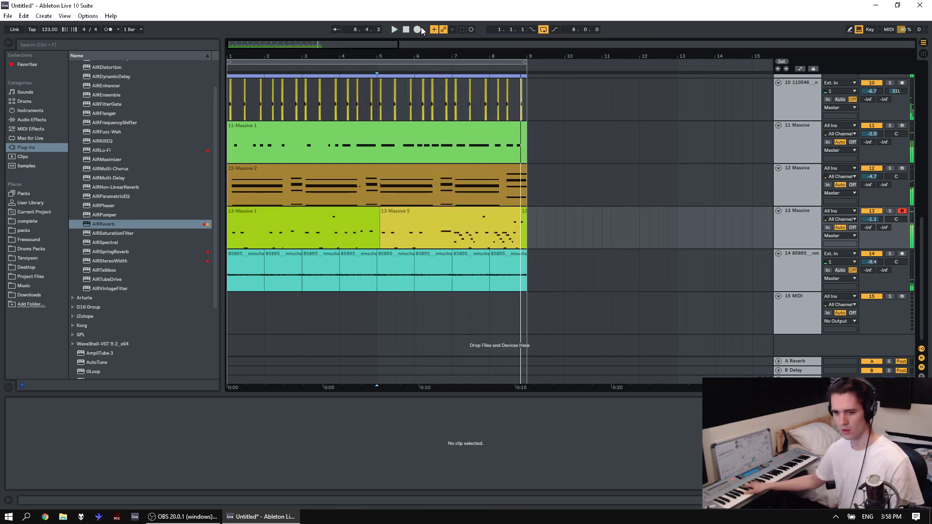
key(ctrl+z)
Try a shorter overdub take on track 13 across bars 5 and 6, and undo it.
key(space)
click(420, 28)
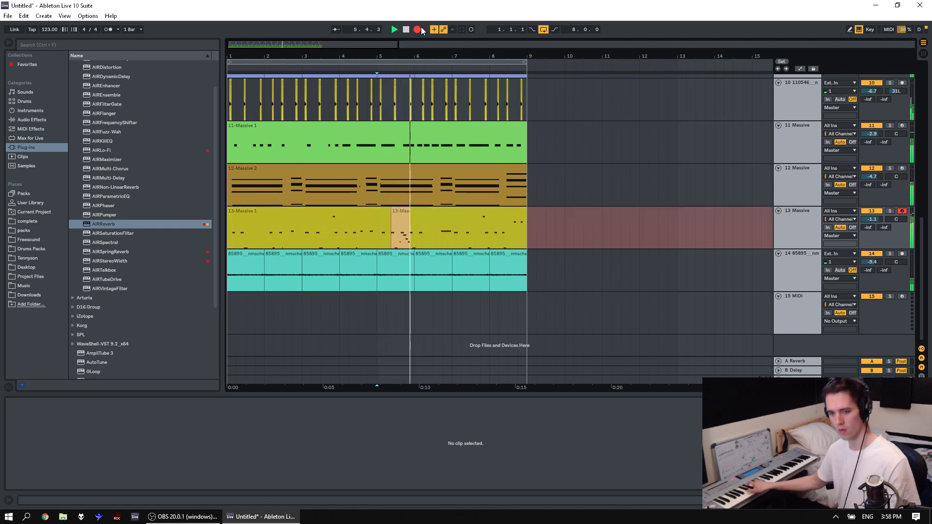
click(420, 29)
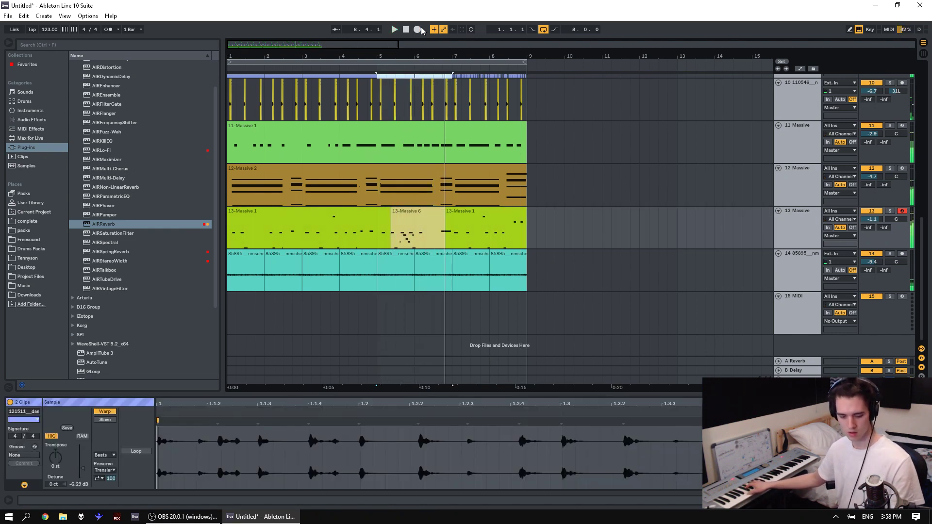
key(ctrl+z)
Try overdubbing track 13 while the full loop cycles and again from bar 6, undo the takes, and restart playback at bar 4.
key(space)
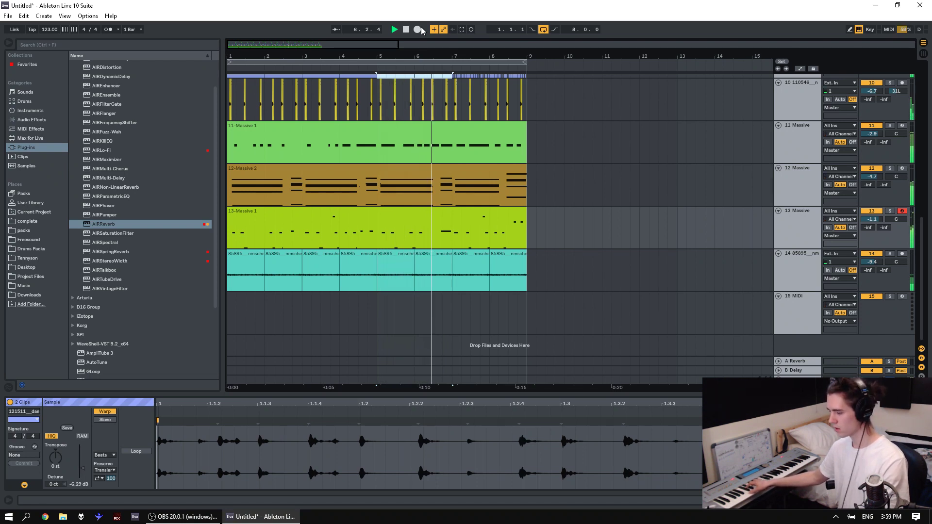
click(418, 29)
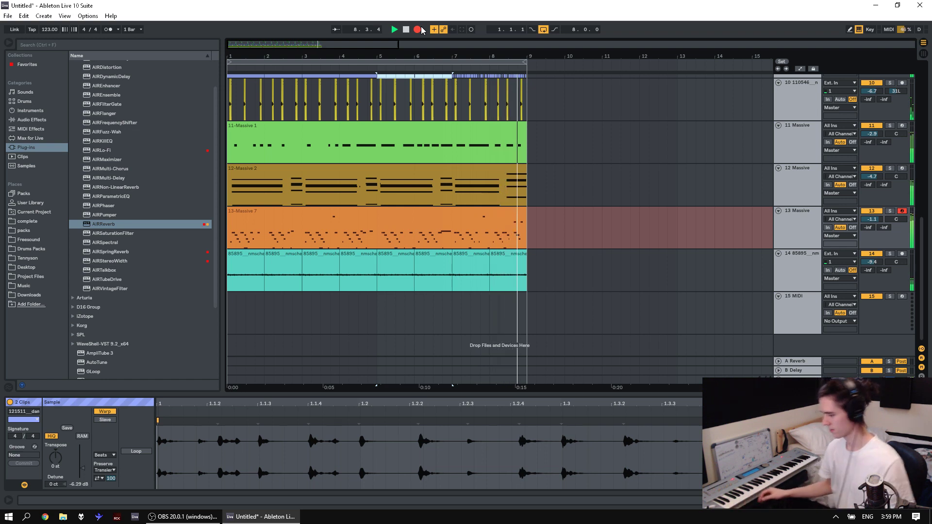
click(420, 29)
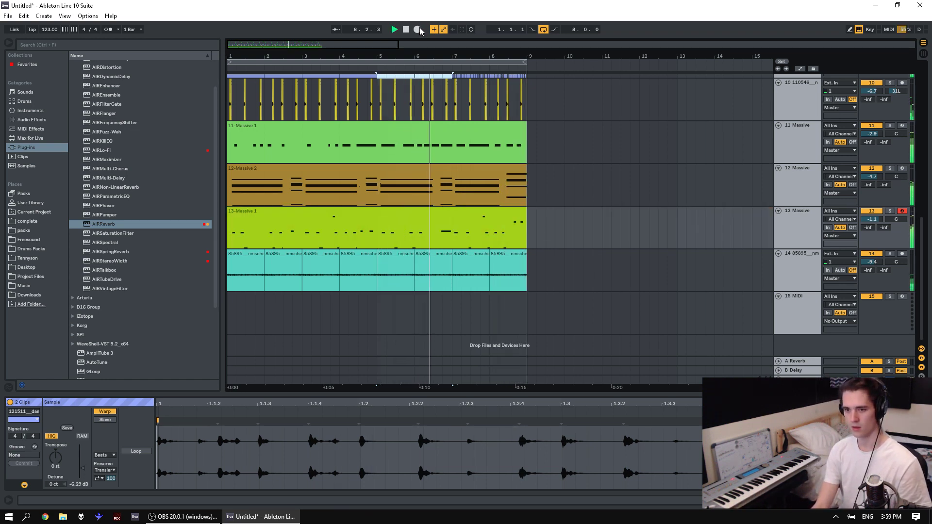
click(420, 30)
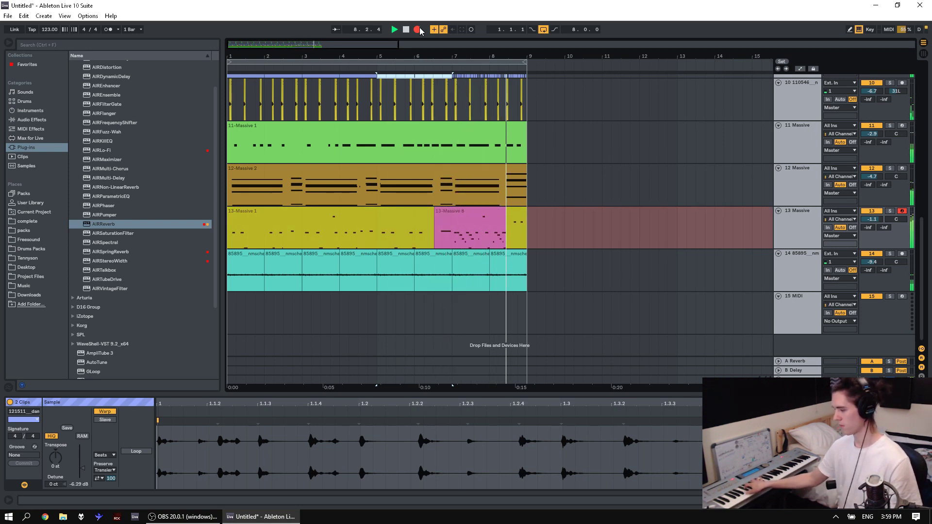
key(space)
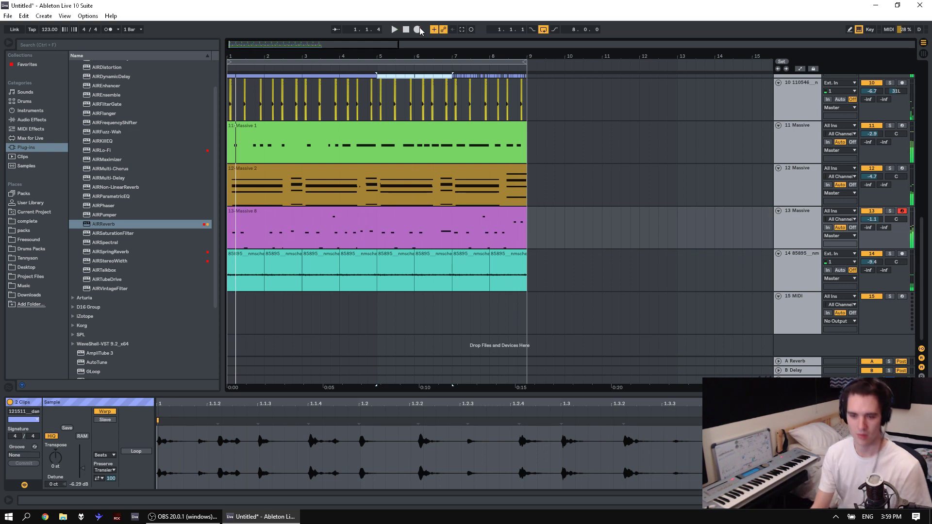
key(ctrl+z)
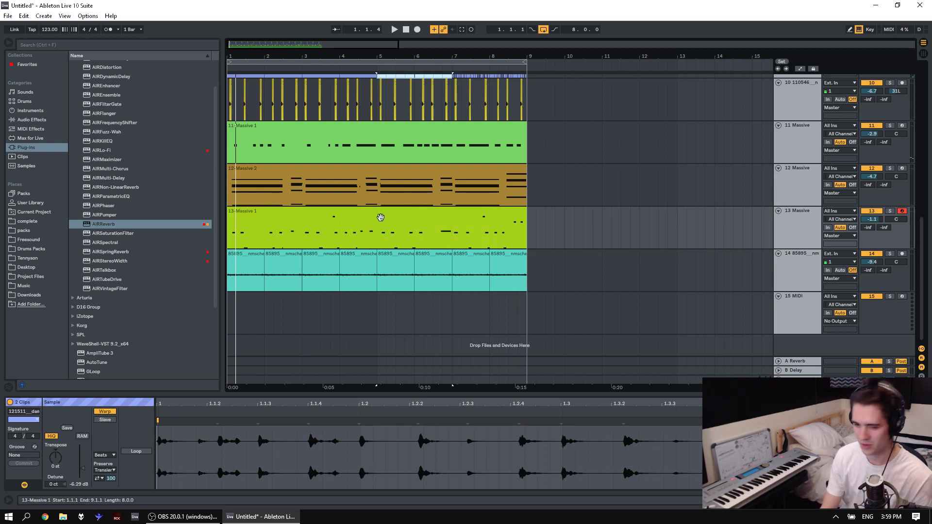
click(339, 228)
key(space)
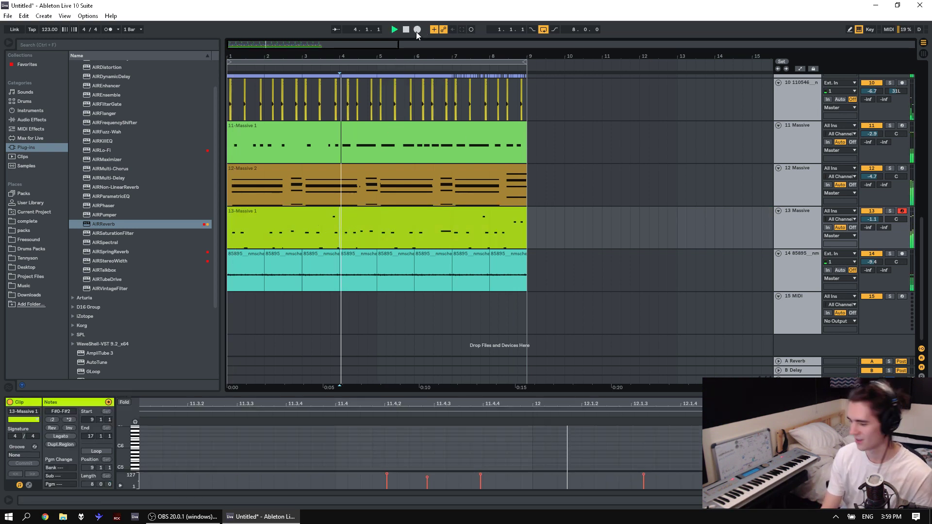
Restart from 2.3.1, discard a false start, and overdub Massive notes on track 13 until the end of bar 6.
click(287, 241)
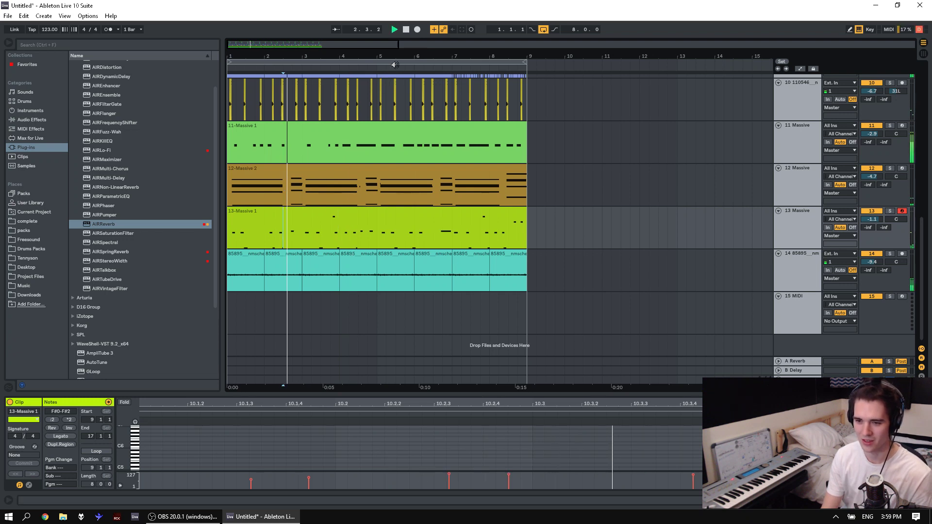
click(418, 31)
key(space)
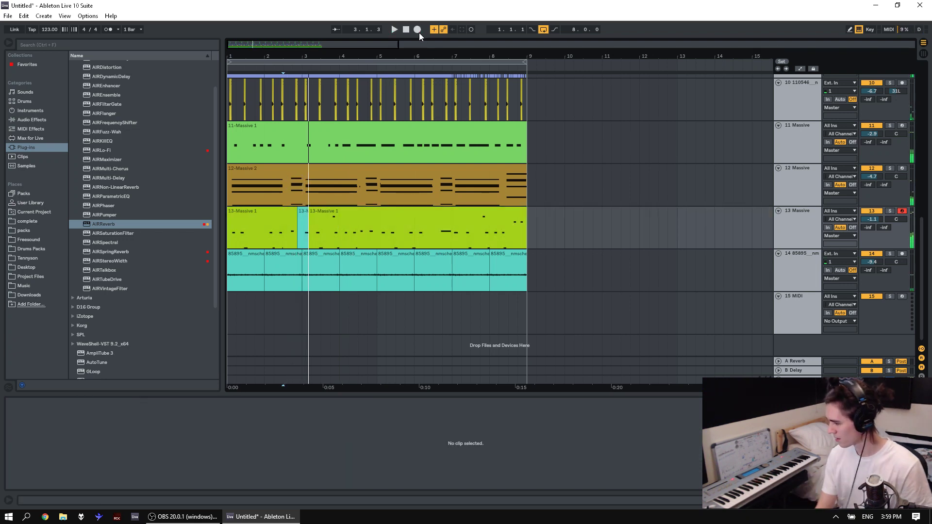
key(ctrl+z)
click(417, 30)
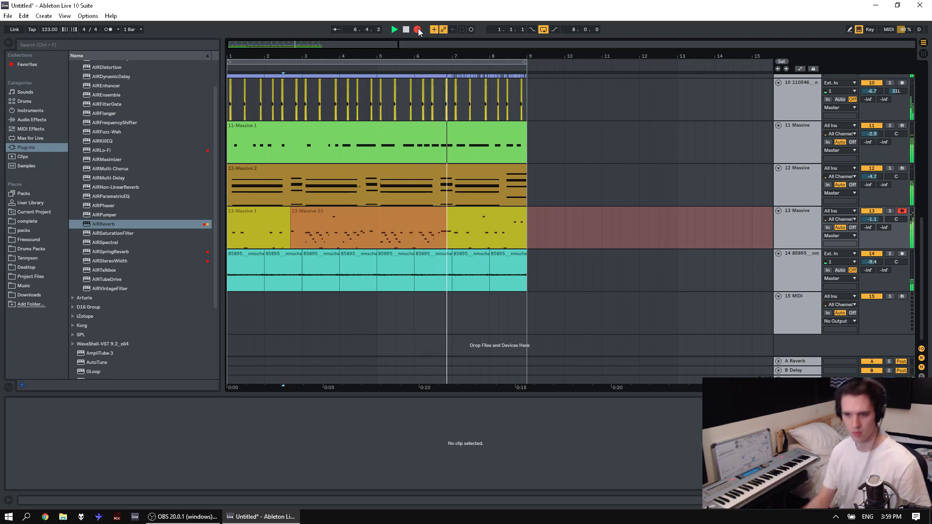
click(417, 29)
Consolidate the three clips on track 13 into one eight-bar clip and inspect its notes in an enlarged editor.
click(469, 211)
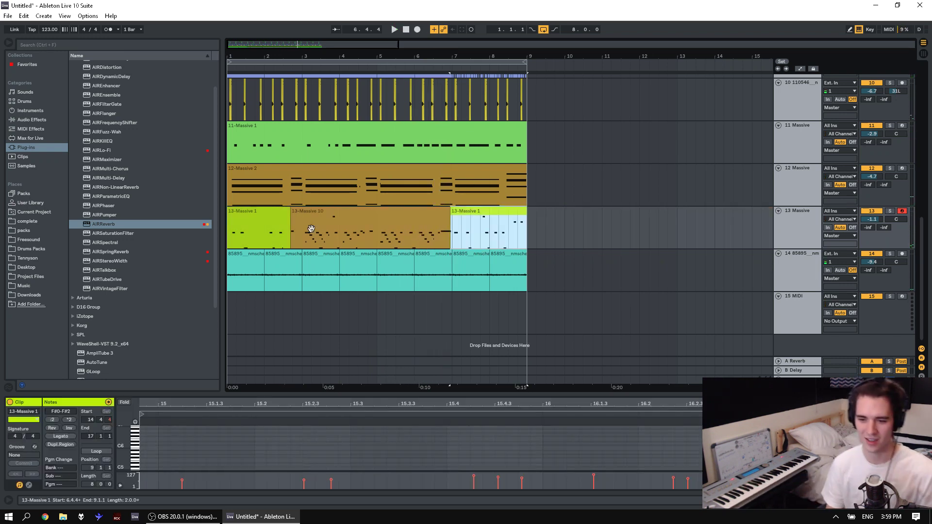
shift+click(252, 213)
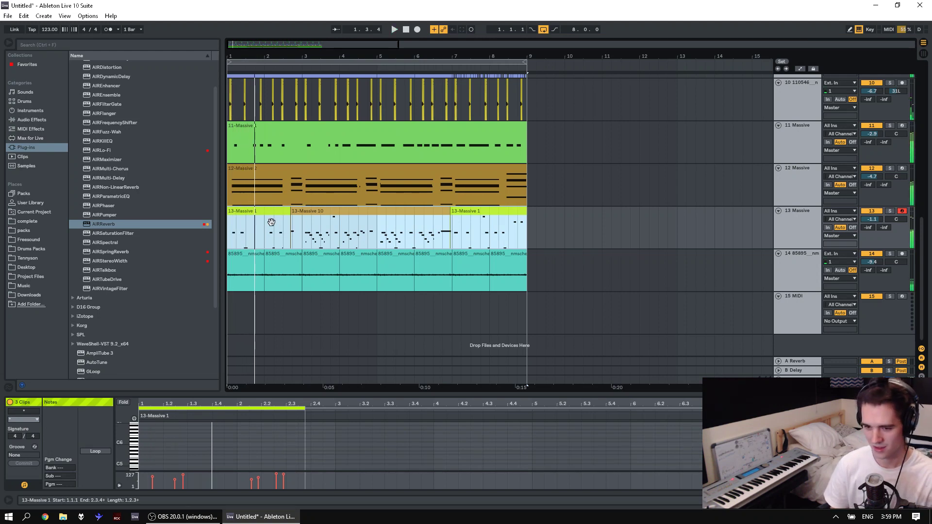
right_click(271, 222)
click(308, 313)
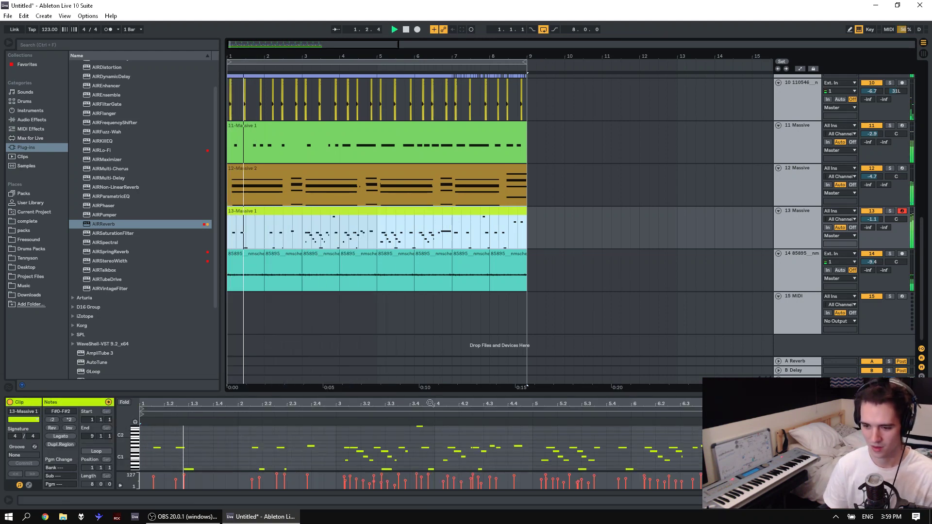
drag(425, 392, 434, 281)
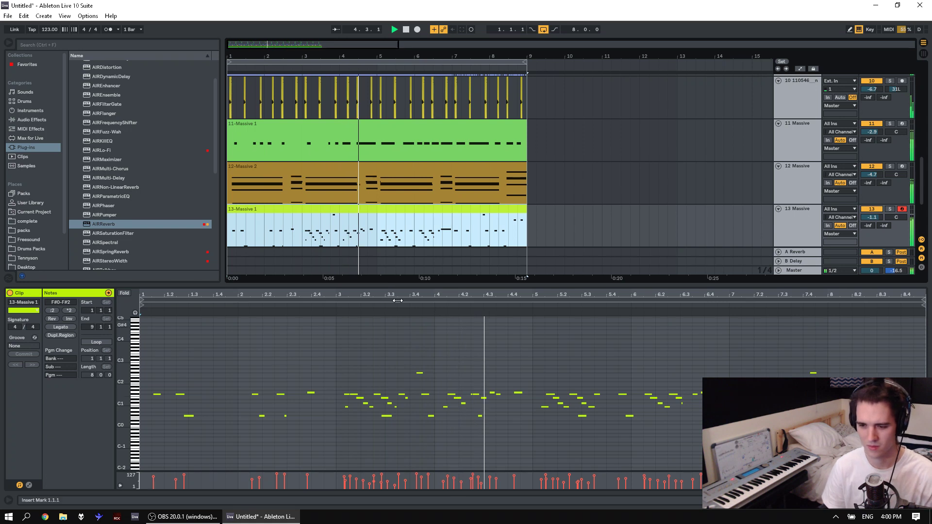
drag(404, 287, 546, 385)
Insert a new MIDI track below track 14 and search the Freesound folder for "kick".
click(807, 358)
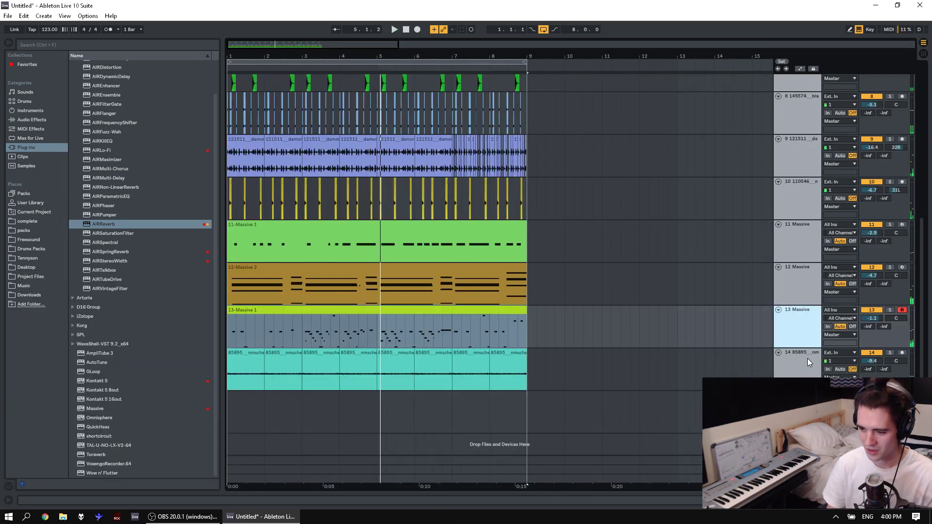
key(ctrl+t)
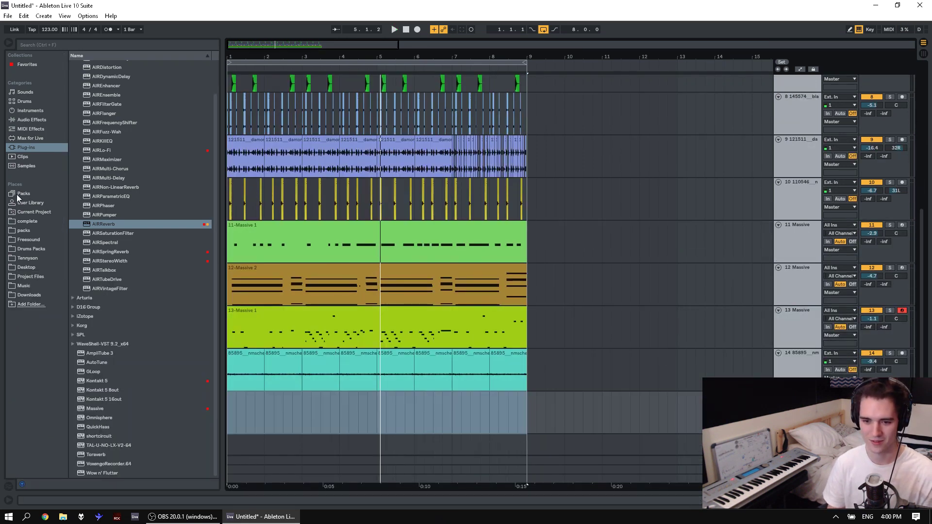
click(29, 240)
click(99, 45)
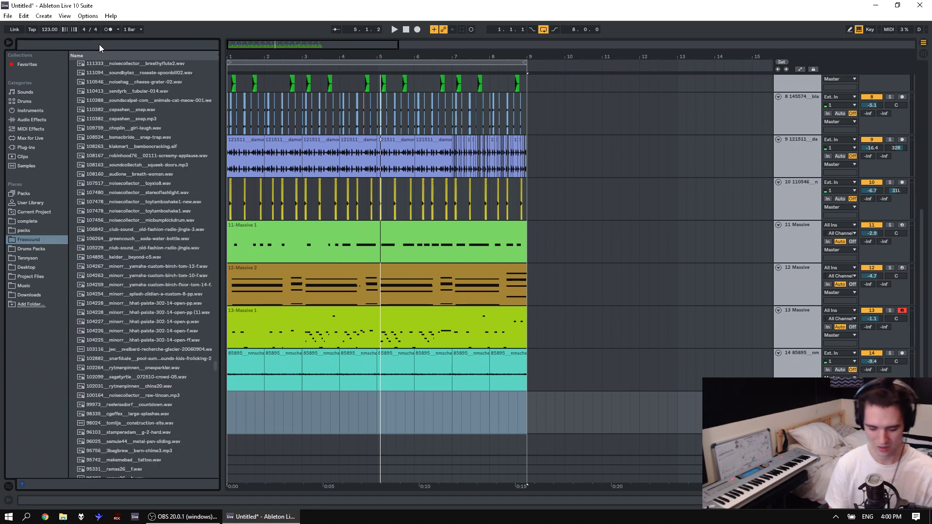
text(kick)
Preview LL_kick_pink_2.wav, load it as an instrument on the new track 15, and arm that track instead of track 13.
click(132, 240)
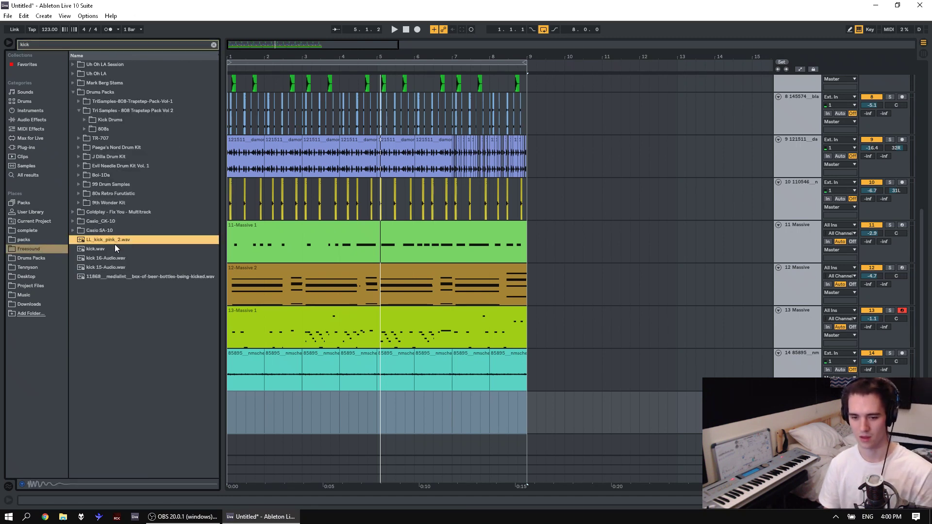
click(115, 245)
click(117, 240)
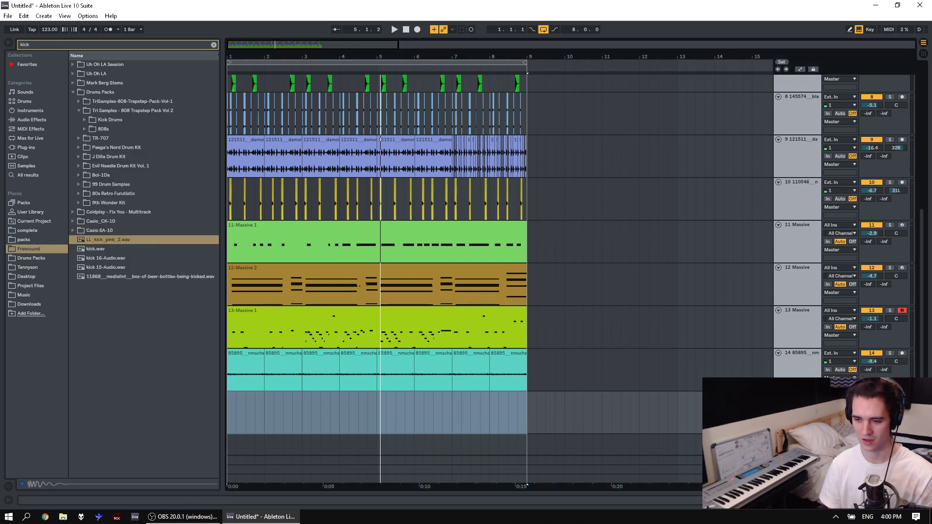
double_click(149, 242)
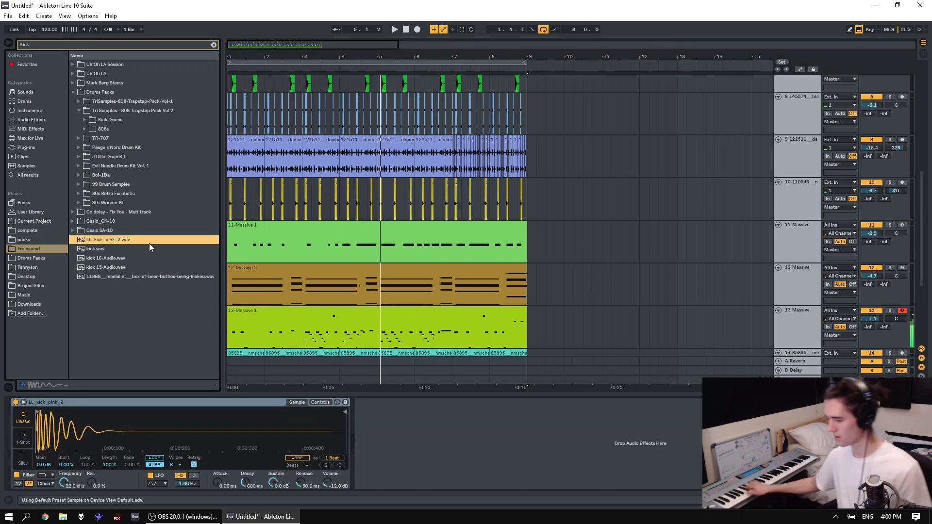
scroll(839, 288, down, 3)
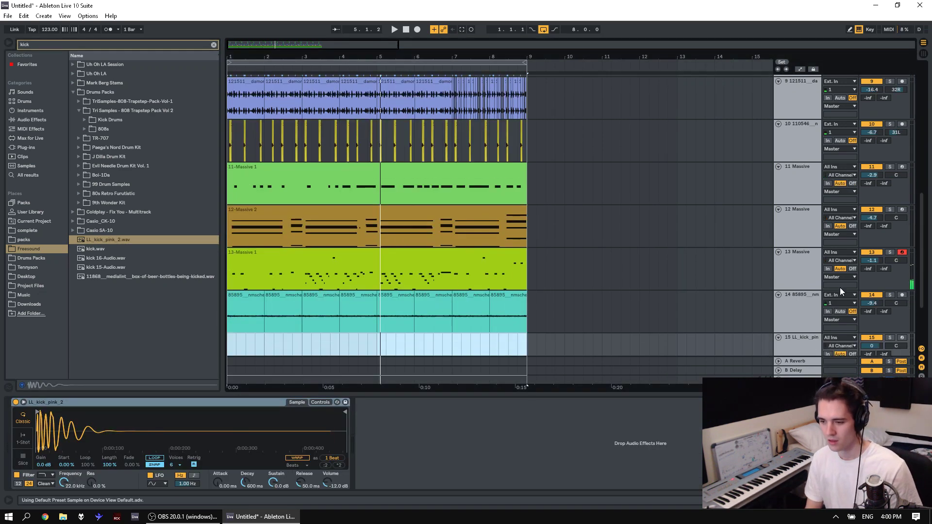
click(902, 280)
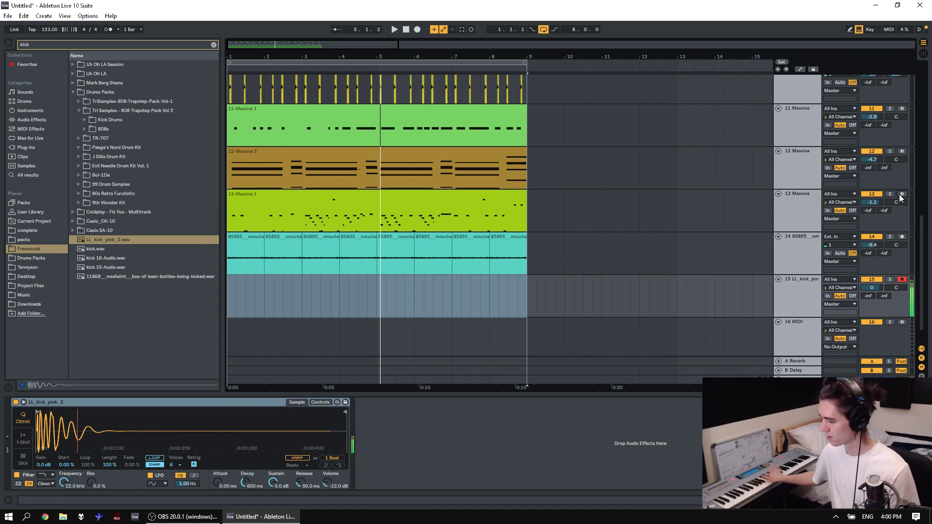
Play the loop from bar 1 several times to rehearse the kick part on track 15.
key(space)
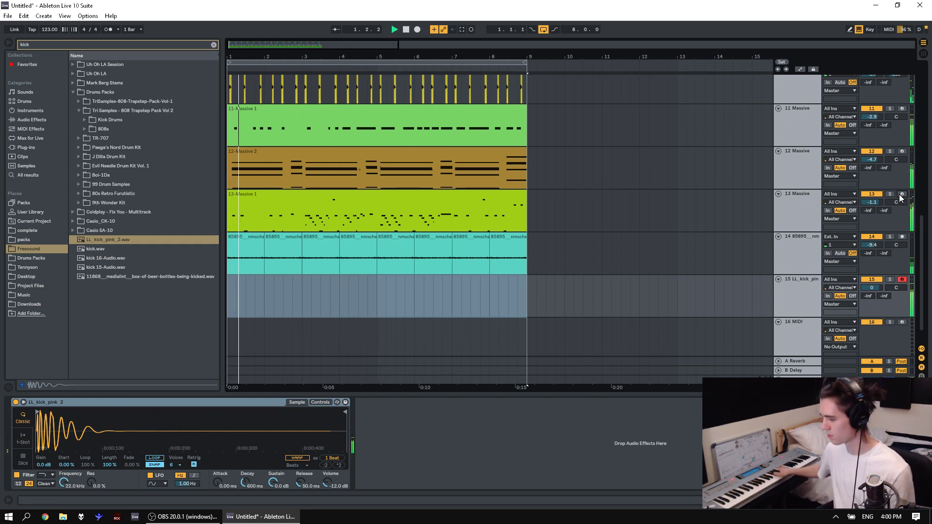
key(space)
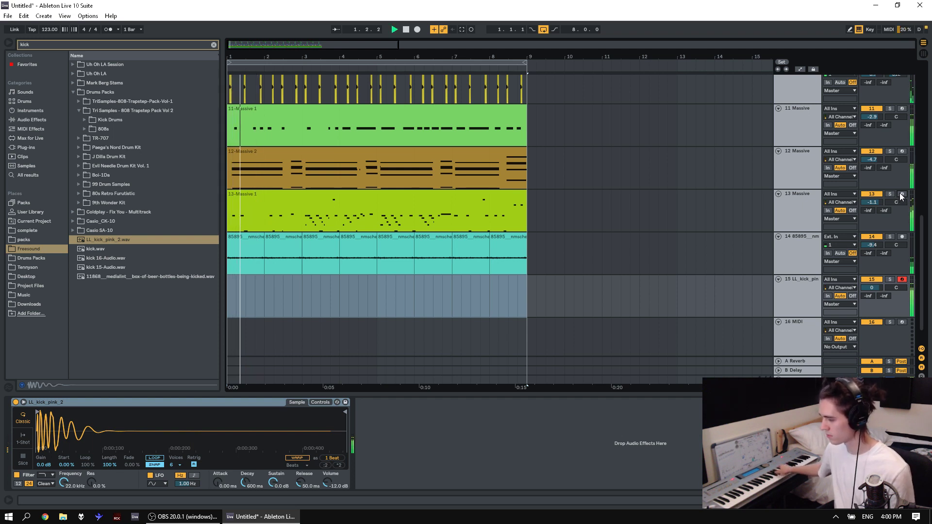
key(space)
key(space)
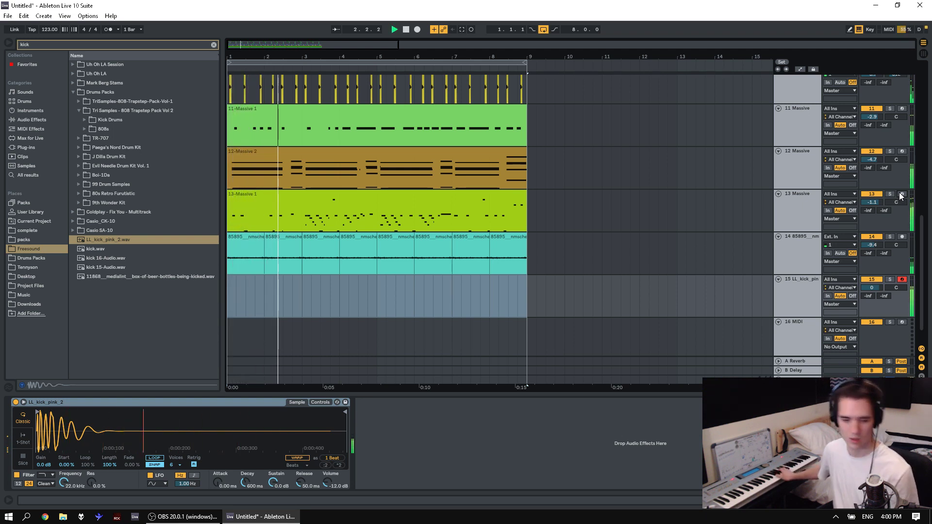
key(space)
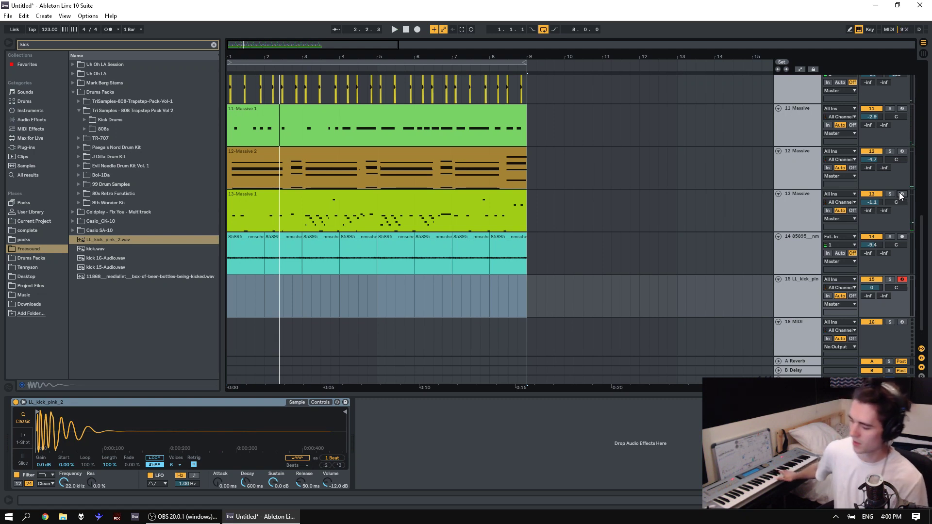
key(space)
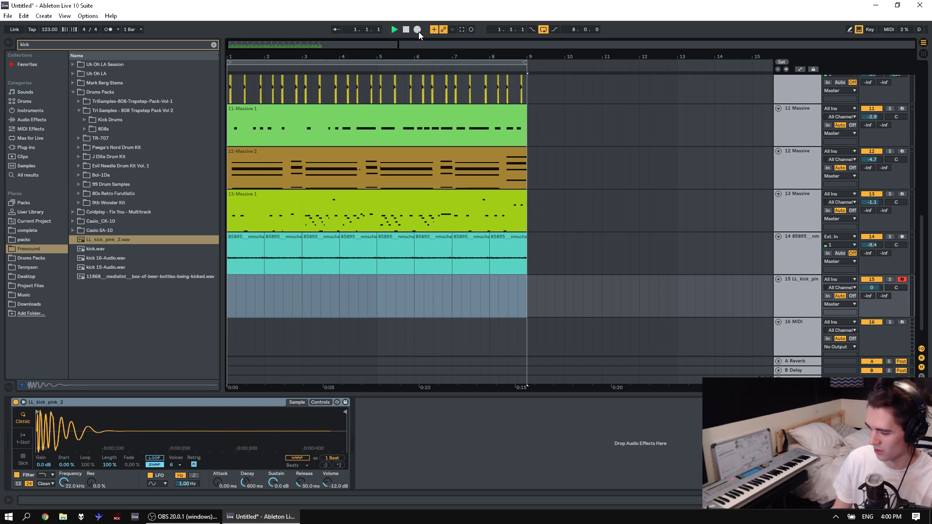
Record a kick part of about four bars on track 15 and quantize all of its notes.
click(418, 31)
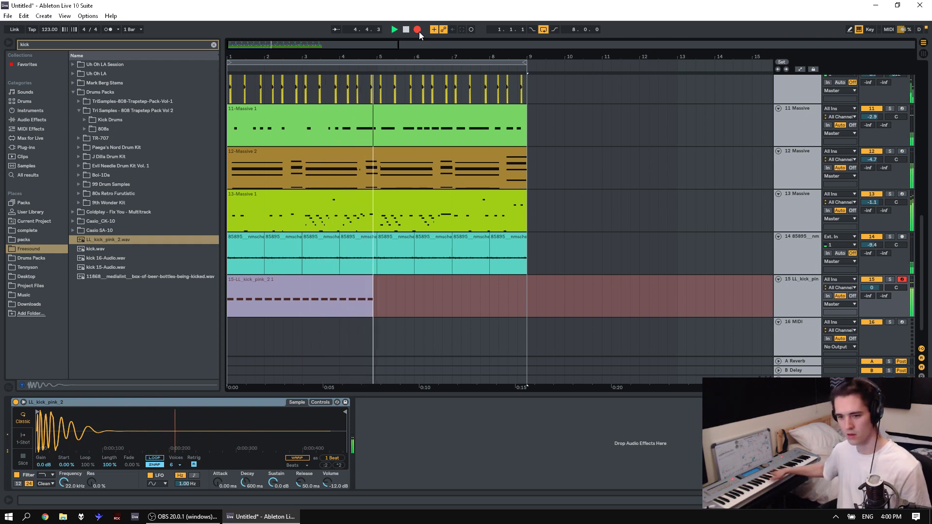
click(418, 31)
double_click(321, 304)
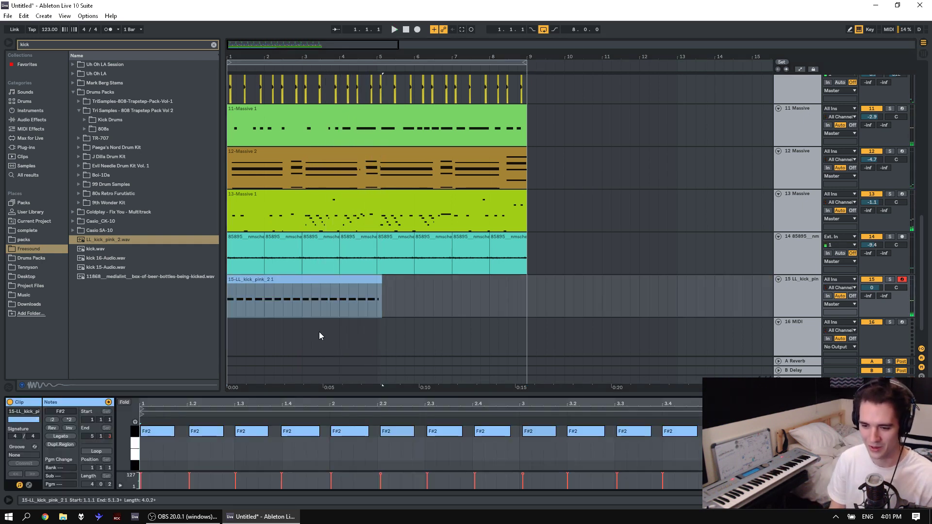
key(ctrl+a)
key(ctrl+u)
key(space)
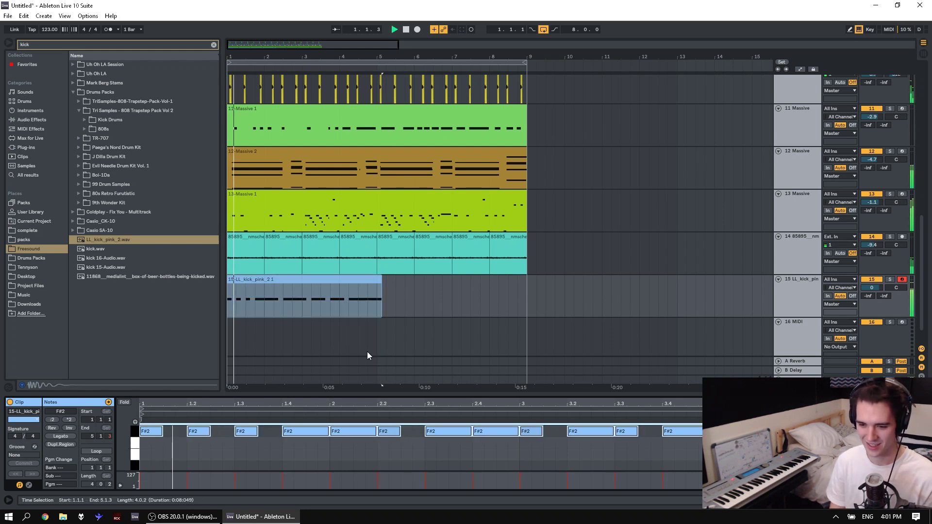
Cut the excess of the kick clip past 5.1.1 and duplicate the clip to fill the remaining four bars of the loop.
click(341, 302)
drag(377, 307, 433, 305)
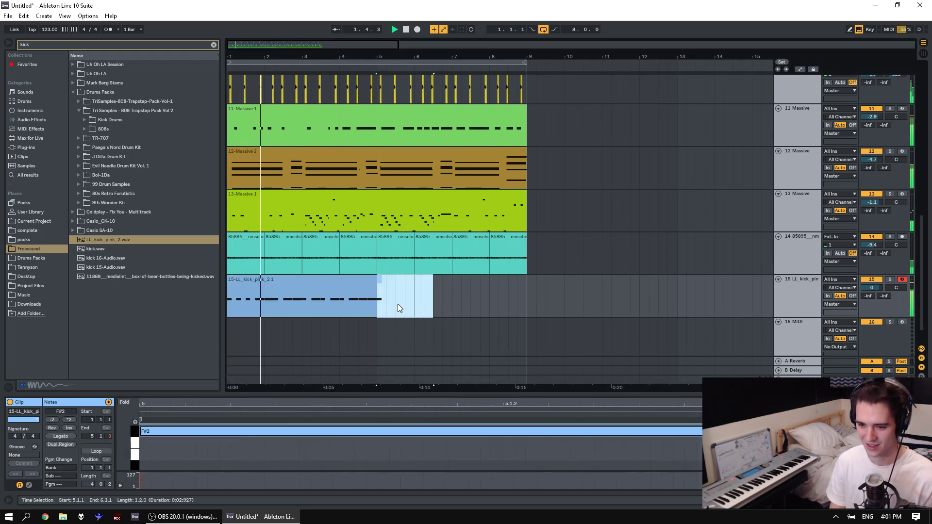
key(Delete)
click(355, 287)
key(ctrl+d)
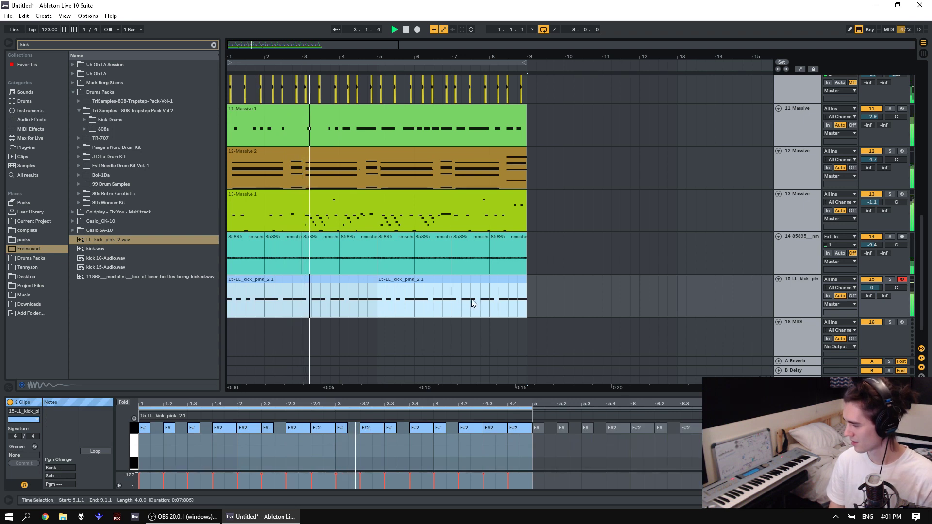
click(454, 430)
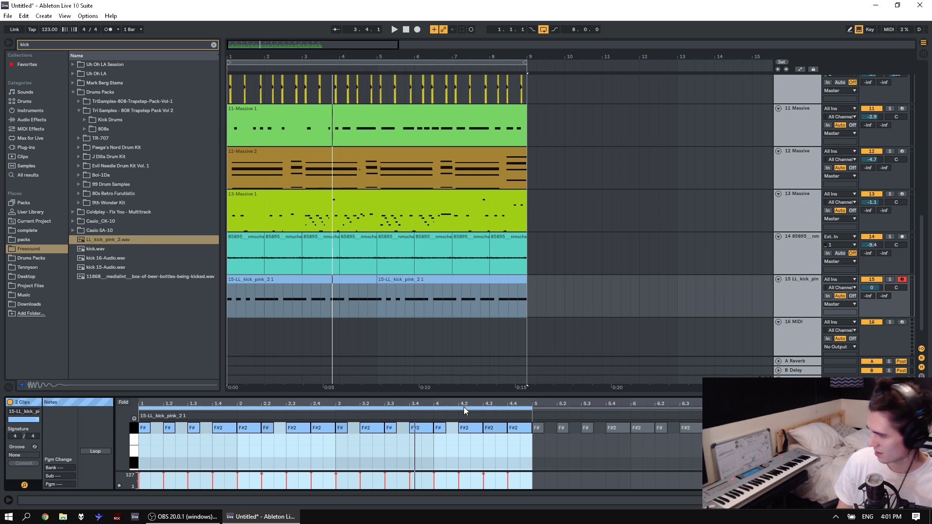
Play the loop with track 9 soloed and compare the full mix with track 9 muted and unmuted.
key(space)
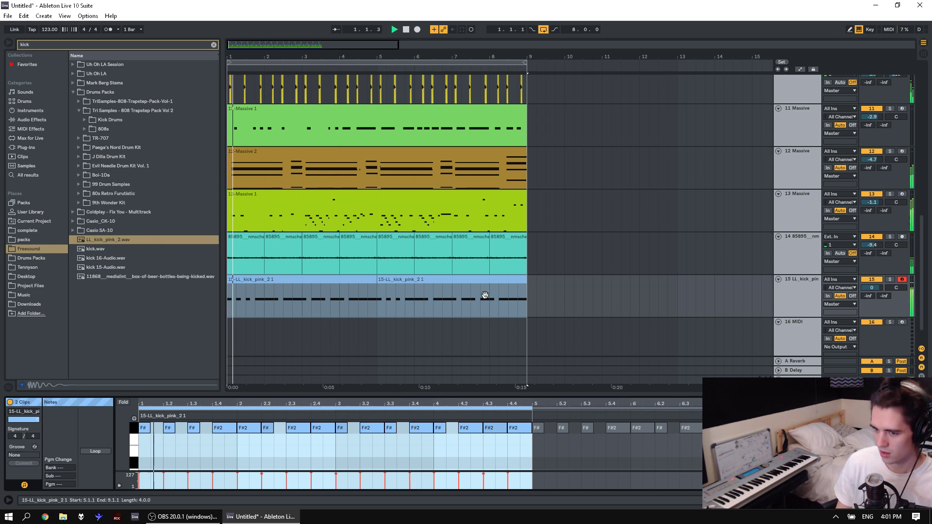
scroll(874, 194, up, 5)
click(891, 150)
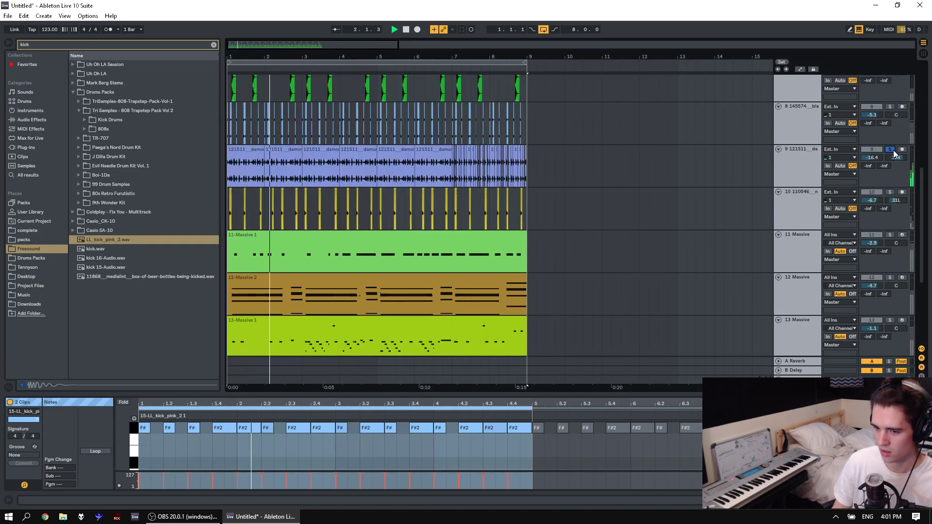
click(889, 192)
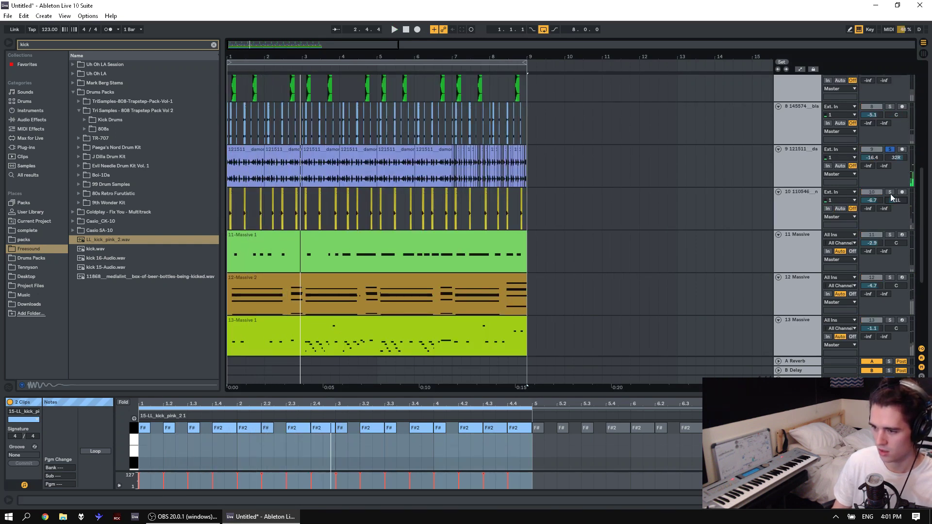
key(space)
key(space)
click(891, 193)
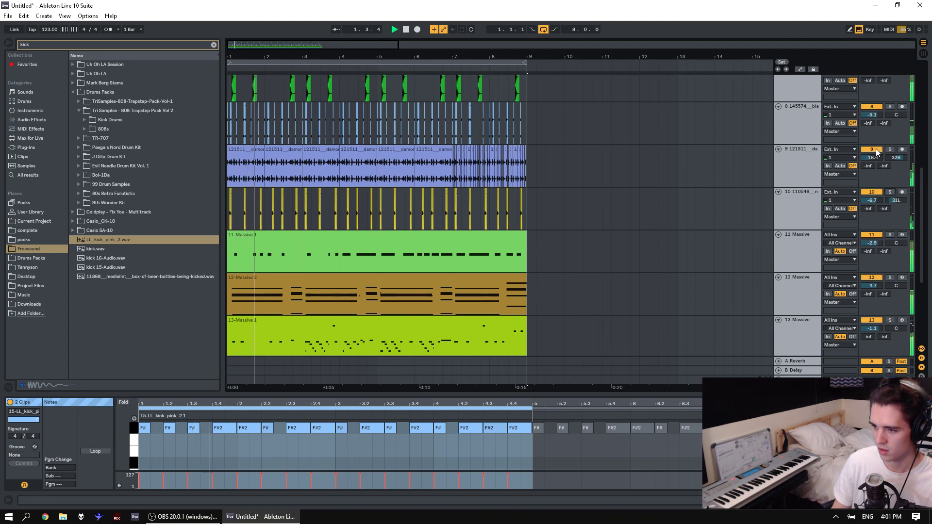
click(874, 150)
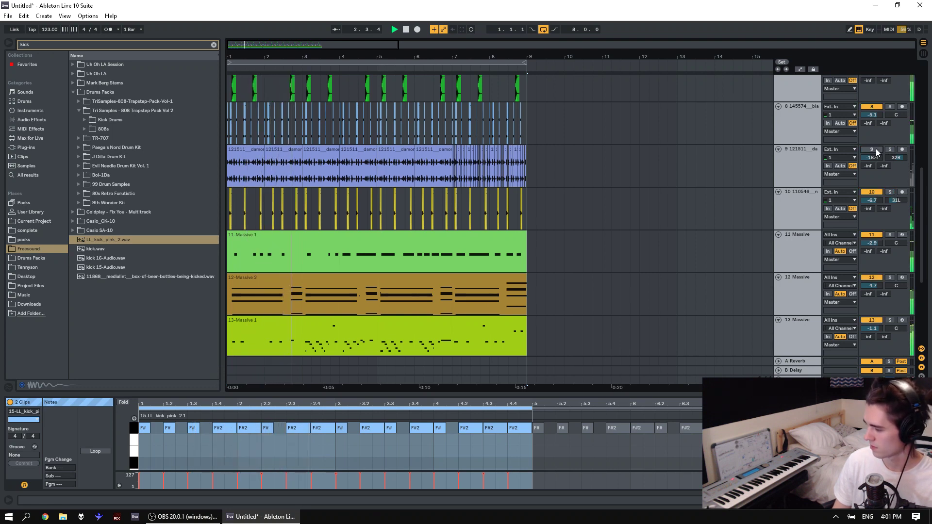
click(874, 150)
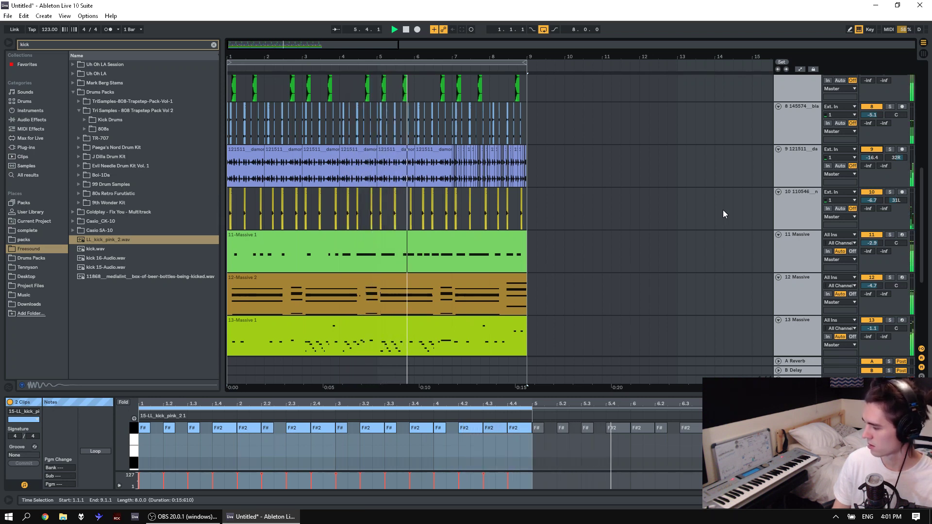
scroll(563, 247, down, 2)
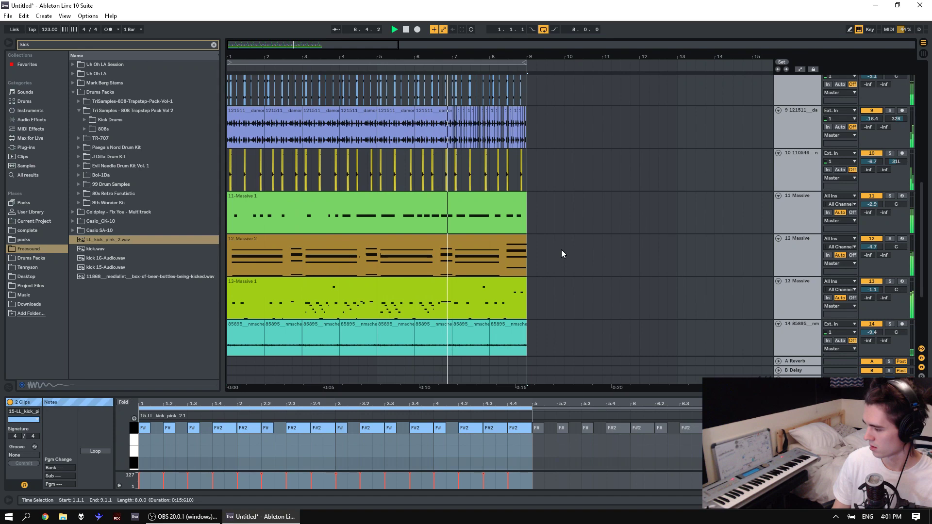
scroll(561, 250, down, 2)
scroll(505, 257, down, 2)
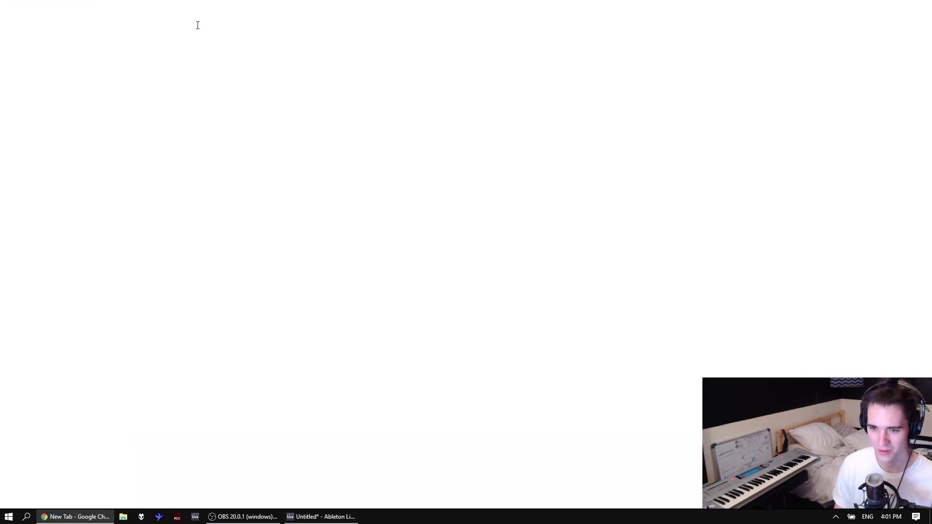
Switch to Chrome and load the channel page twitch.tv/tennysonmusic.
text(tennyson)
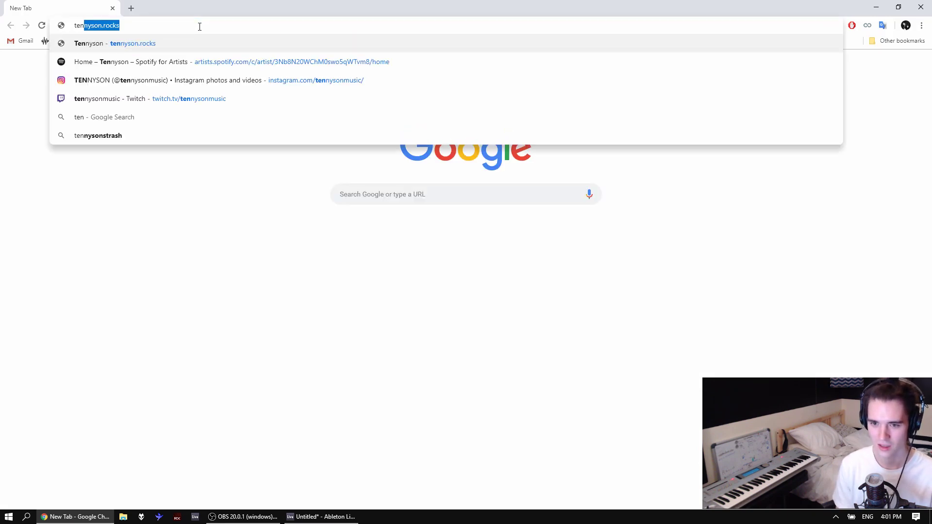
key(BackSpace)
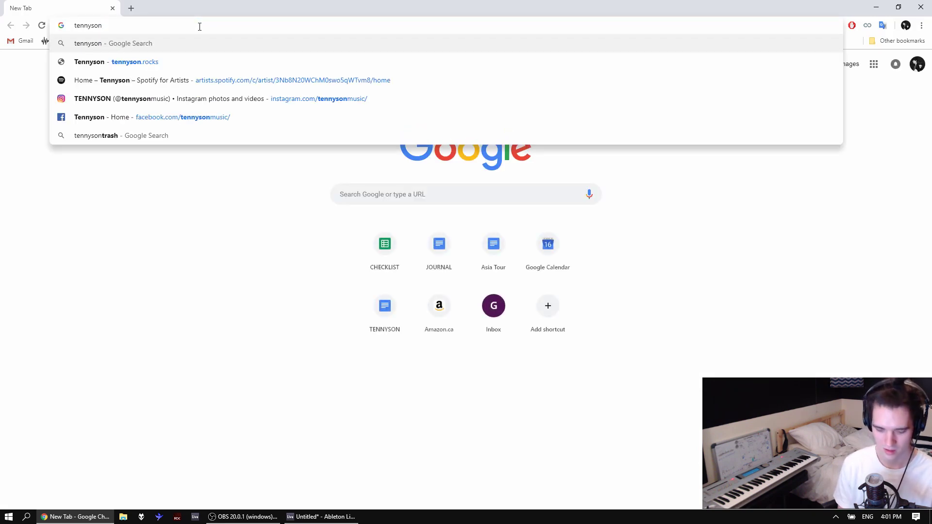
key(Escape)
text(twitch)
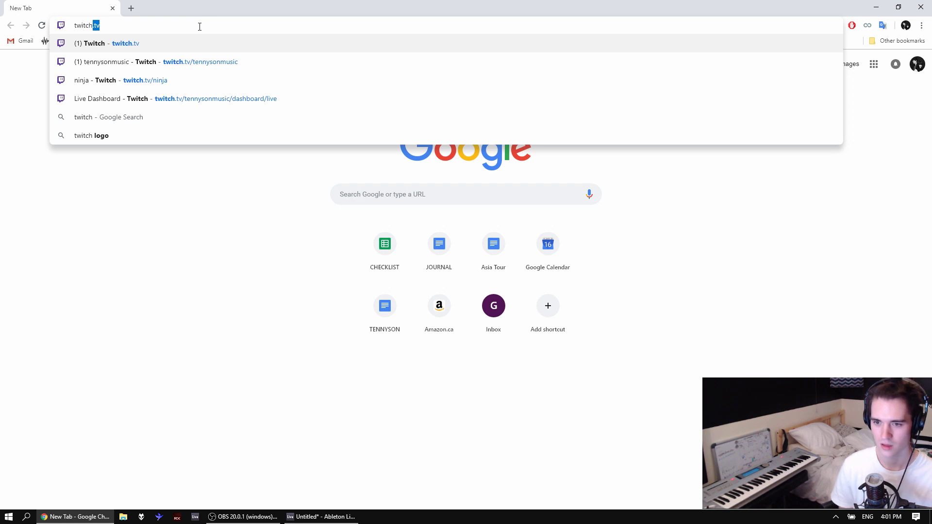
key(Down)
key(Return)
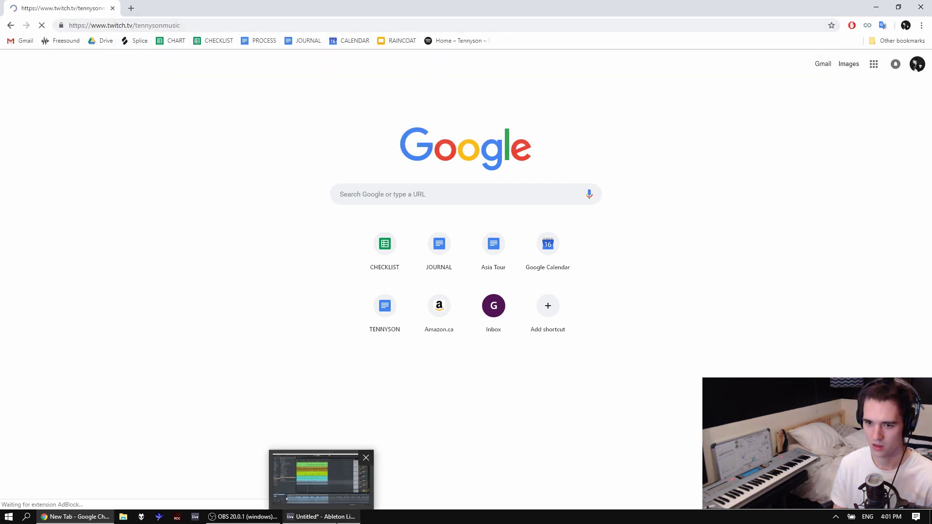
click(337, 518)
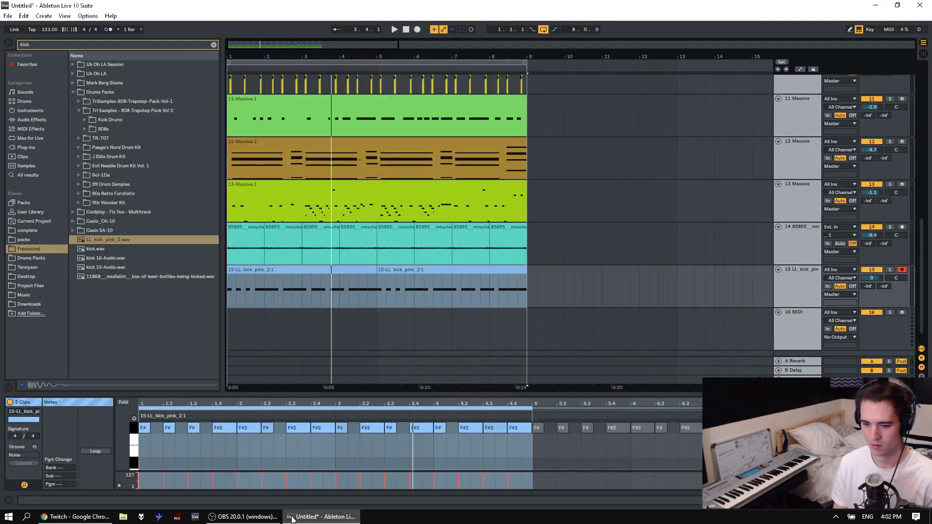
click(99, 520)
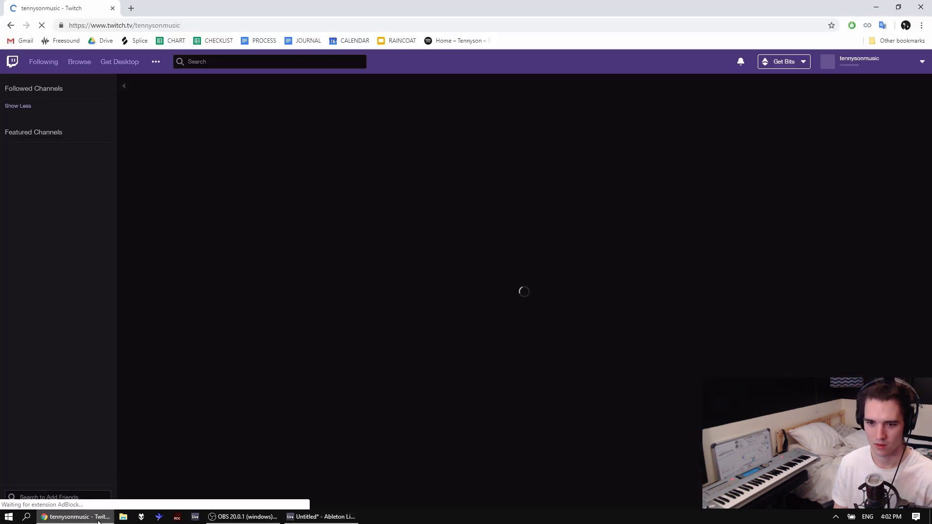
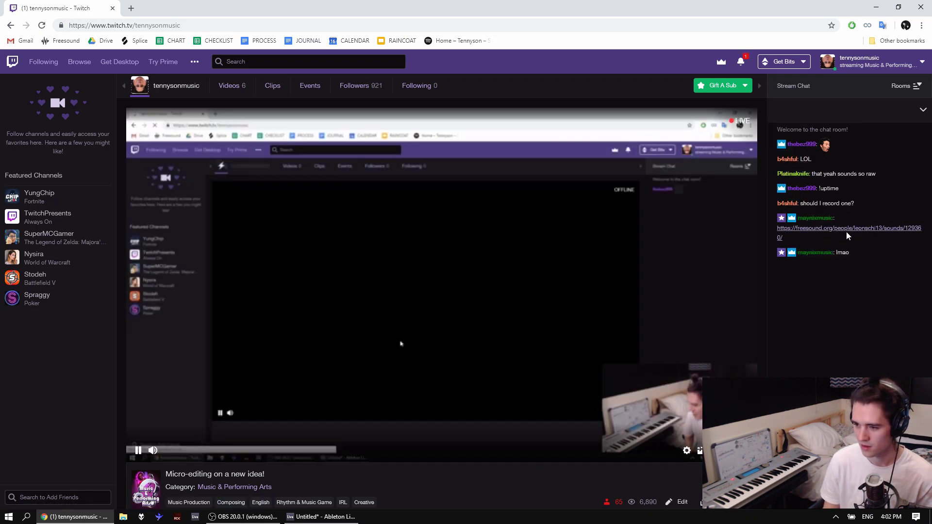
Open the Freesound link posted in the stream chat and, after logging in, download the Yeah (Vocal) sound.
click(847, 232)
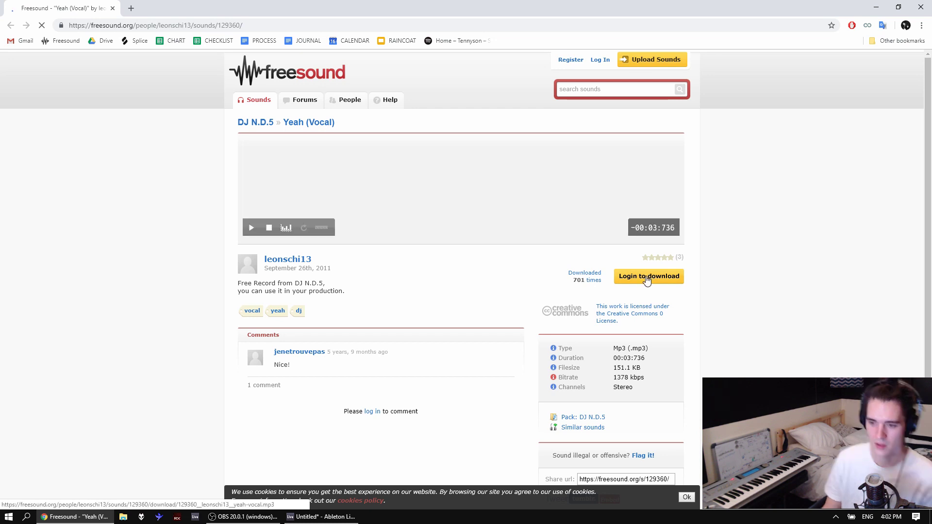
click(646, 276)
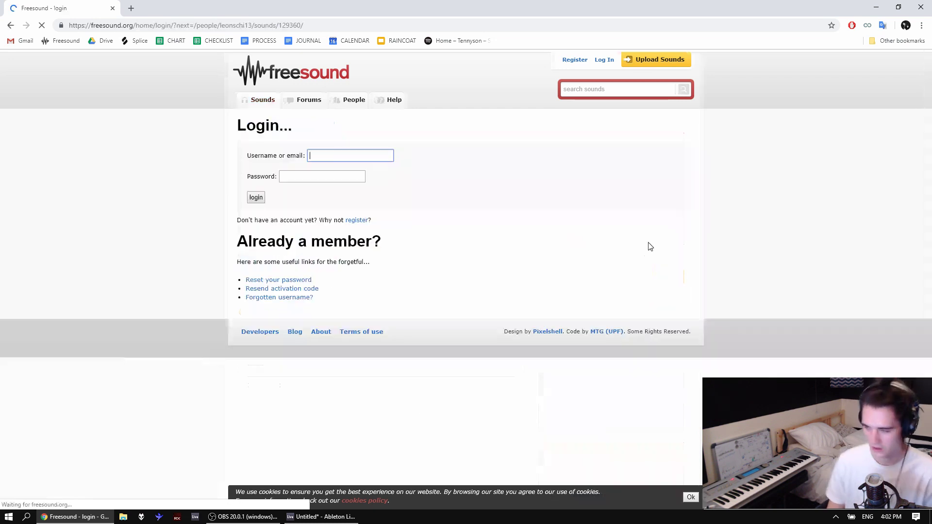
click(255, 198)
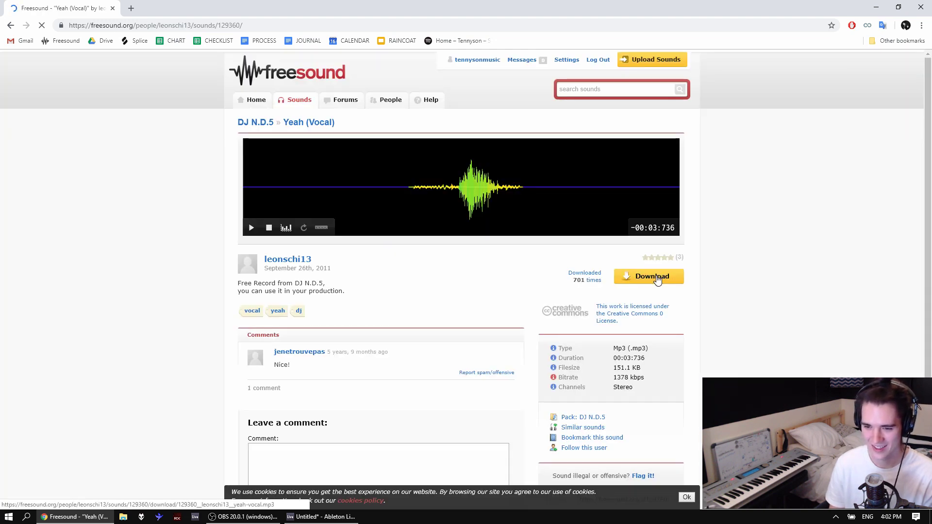
click(658, 281)
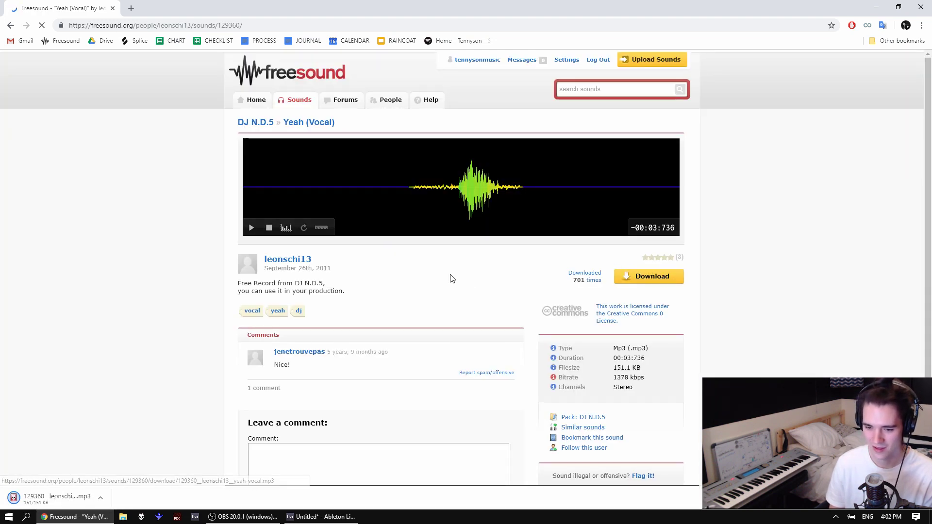
Return to Ableton Live, clear the "kick" search, and open the Submissions folder inside Downloads.
click(920, 7)
click(39, 229)
click(36, 256)
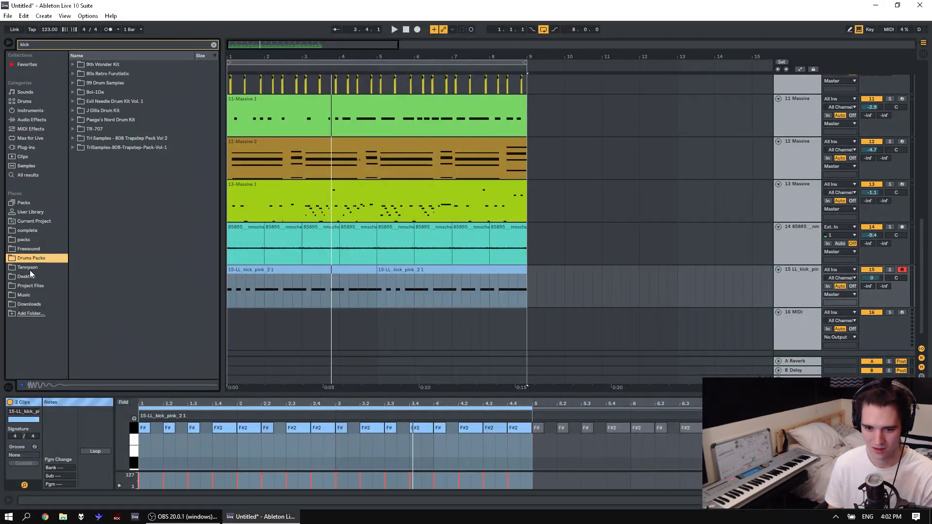
click(30, 269)
click(31, 304)
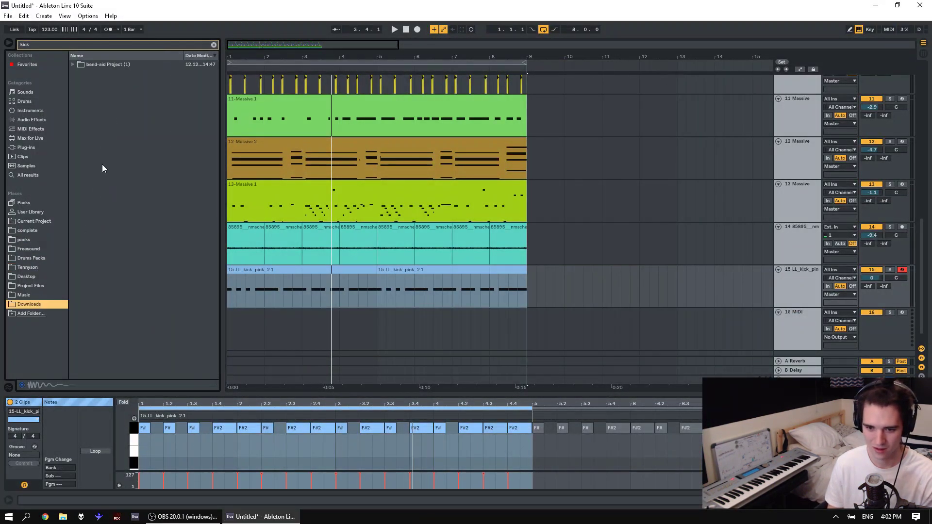
click(213, 45)
click(106, 306)
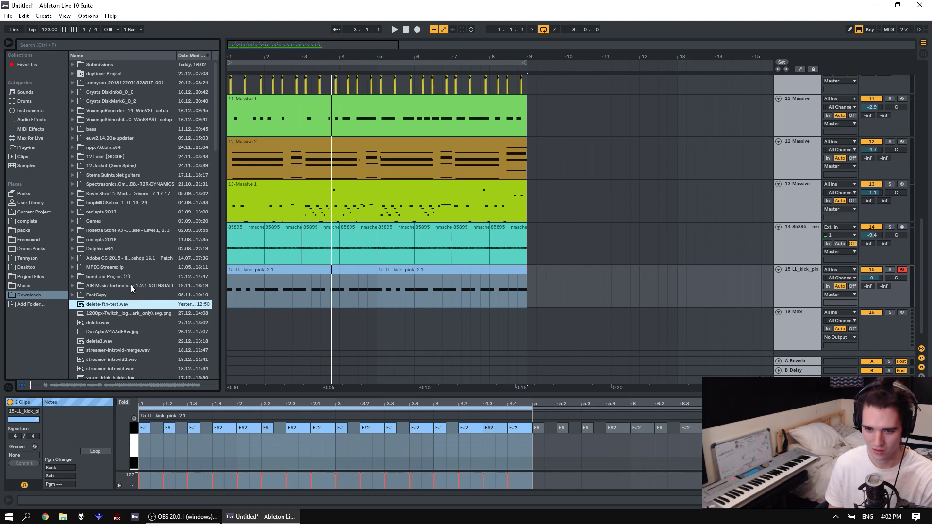
click(74, 65)
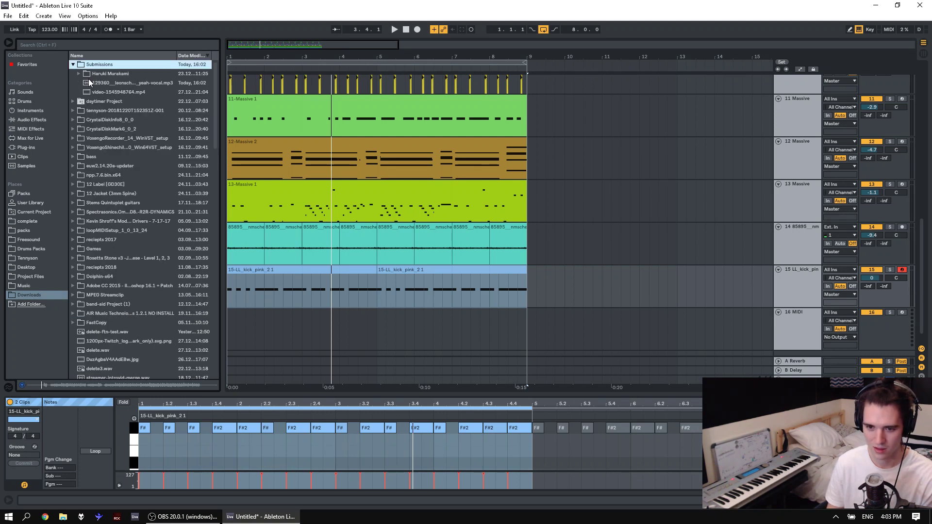
Place the yeah-vocal.mp3 sample at beat 1.3 on a new audio track below track 15 and set its volume to -10.0 dB.
drag(126, 82, 245, 336)
drag(873, 322, 874, 346)
key(space)
key(space)
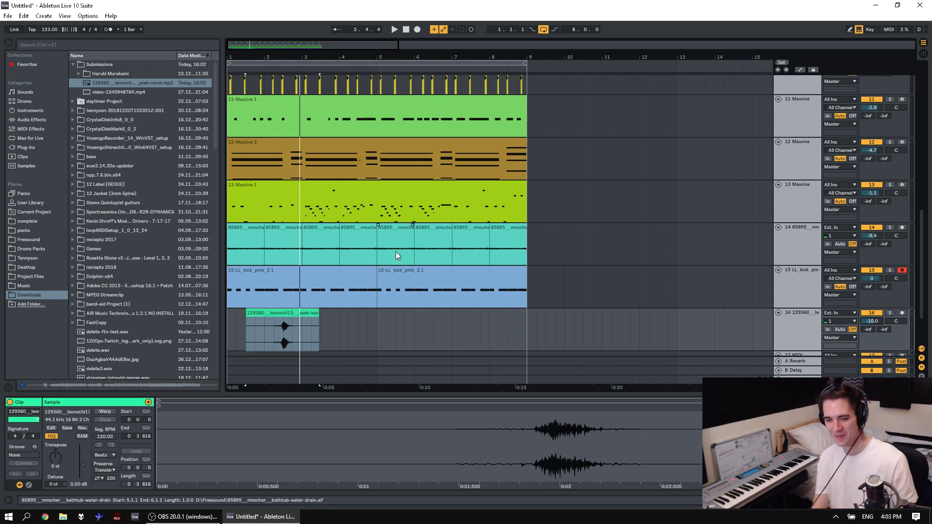
Play back the loop around the yeah-vocal clip to judge its timing against the other parts.
click(273, 336)
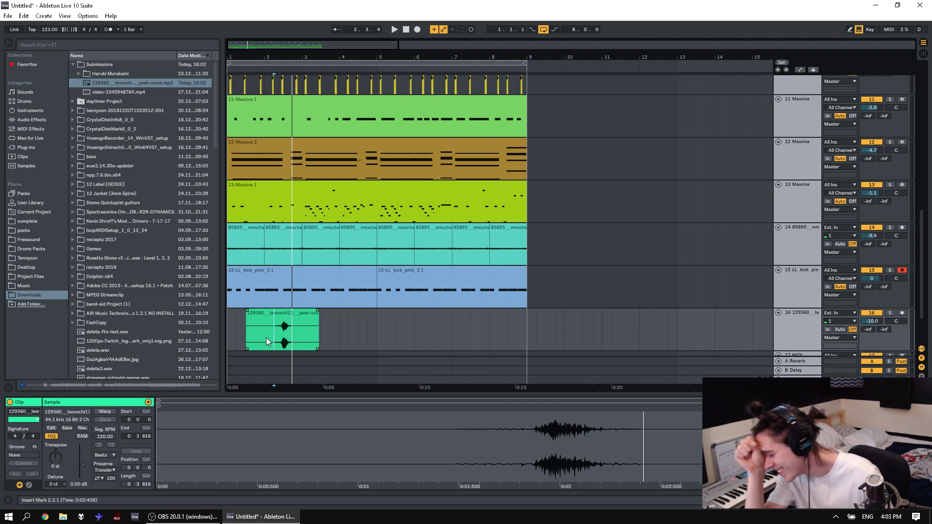
key(space)
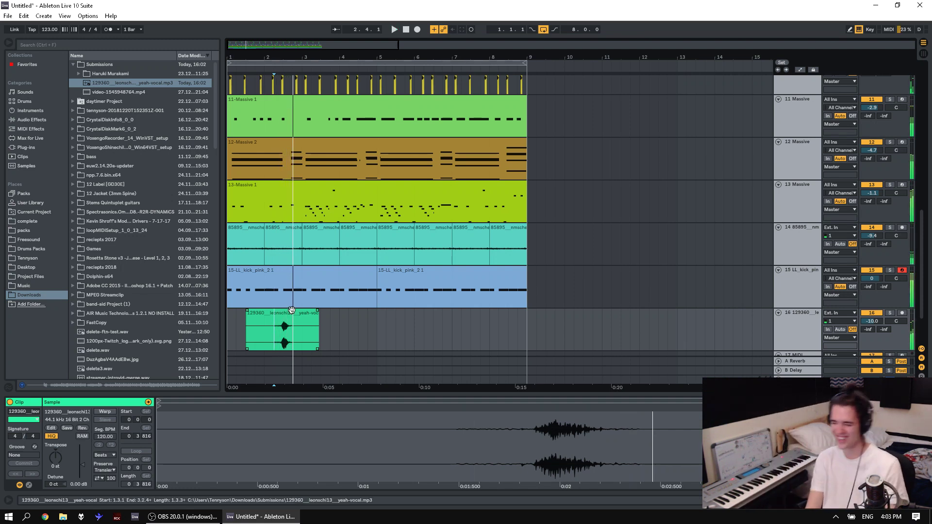
key(space)
click(276, 318)
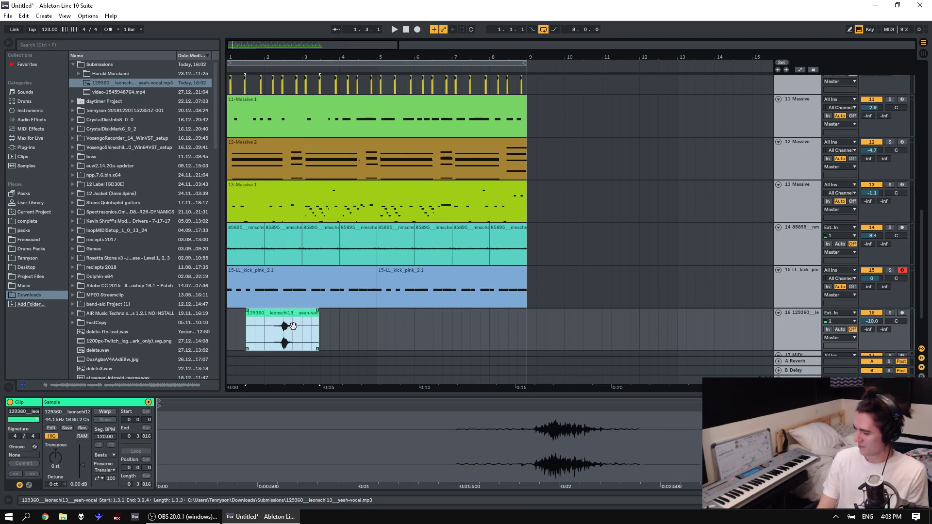
click(296, 327)
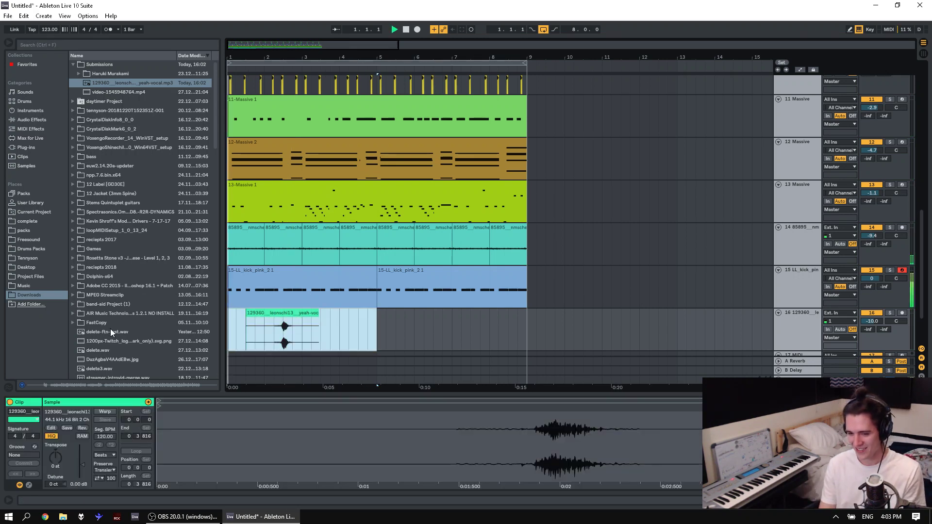
key(space)
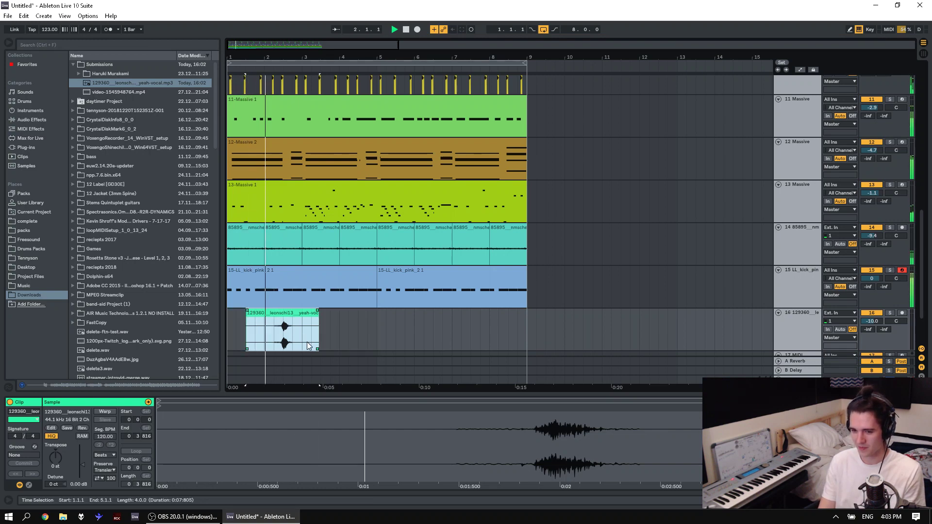
key(space)
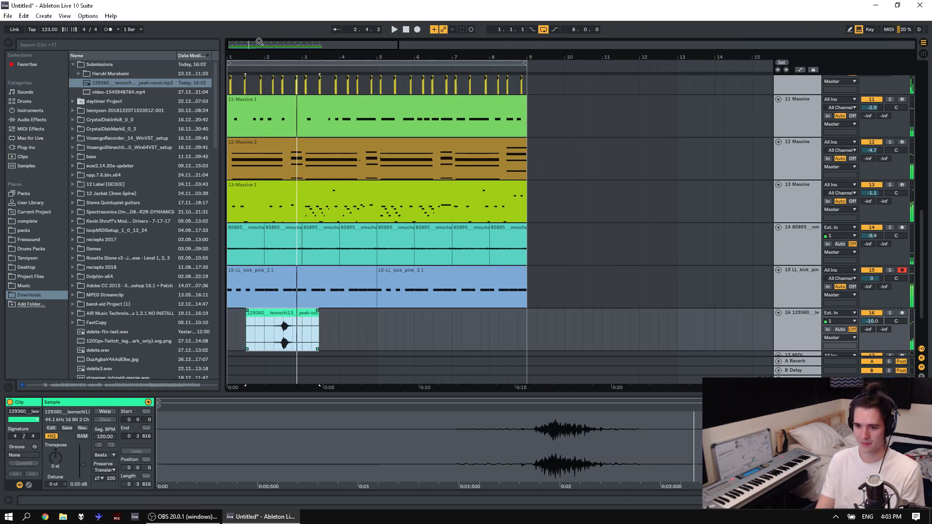
Try shifting the yeah-vocal clip on track 16 slightly later and audition its timing in the loop.
drag(270, 58, 271, 145)
drag(323, 315, 267, 332)
click(267, 332)
key(space)
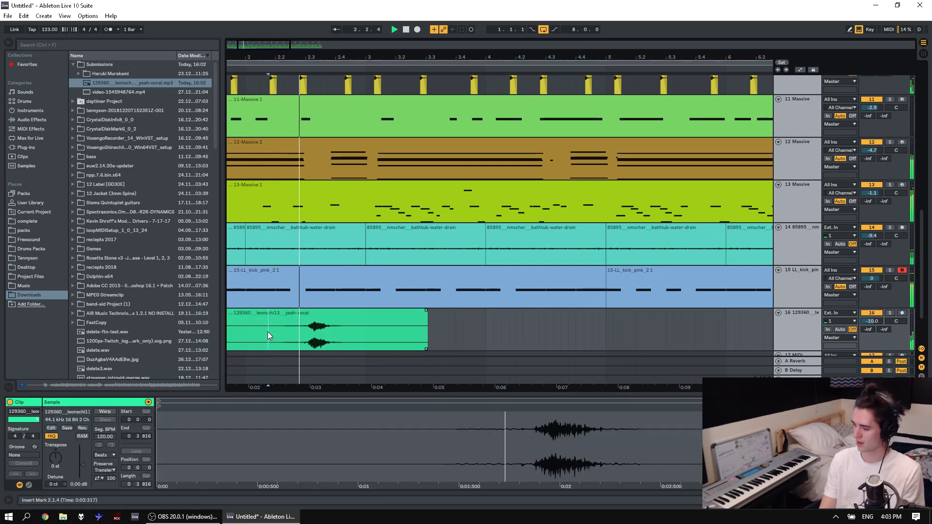
drag(348, 318, 290, 323)
key(space)
click(297, 342)
key(space)
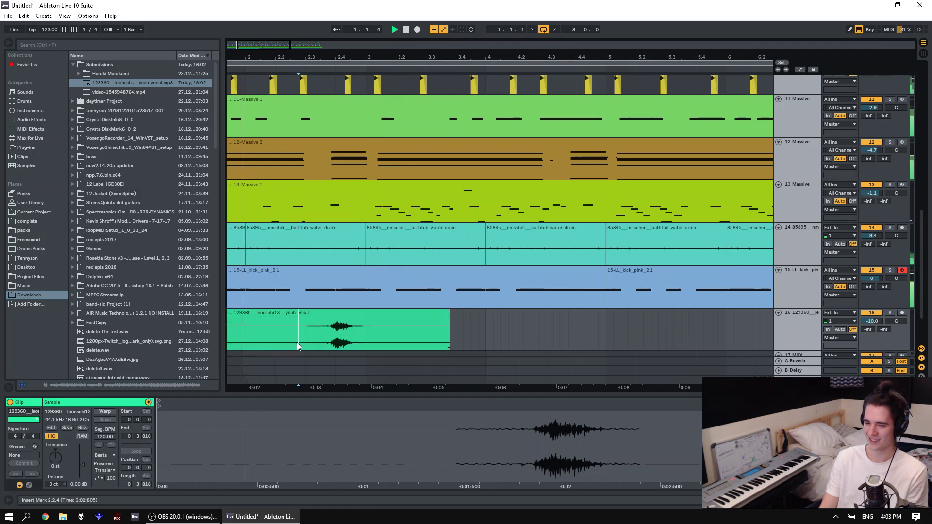
key(space)
key(space)
Try placing the yeah-vocal clip so it starts at 1.3.2, and listen to it with the loop.
click(359, 334)
mouse_move(359, 333)
mouse_down()
mouse_move(374, 335)
mouse_move(357, 325)
mouse_up()
click(320, 337)
key(space)
key(space)
drag(368, 59, 355, 57)
key(space)
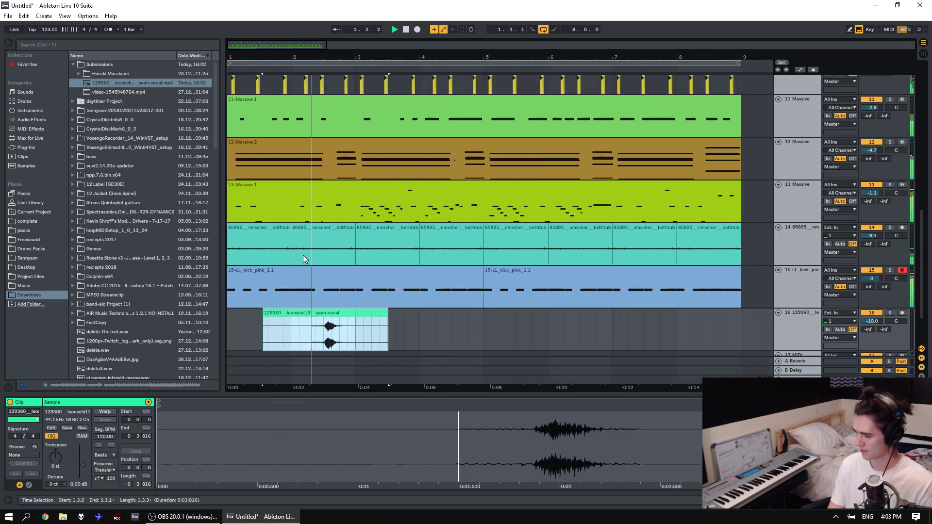
key(space)
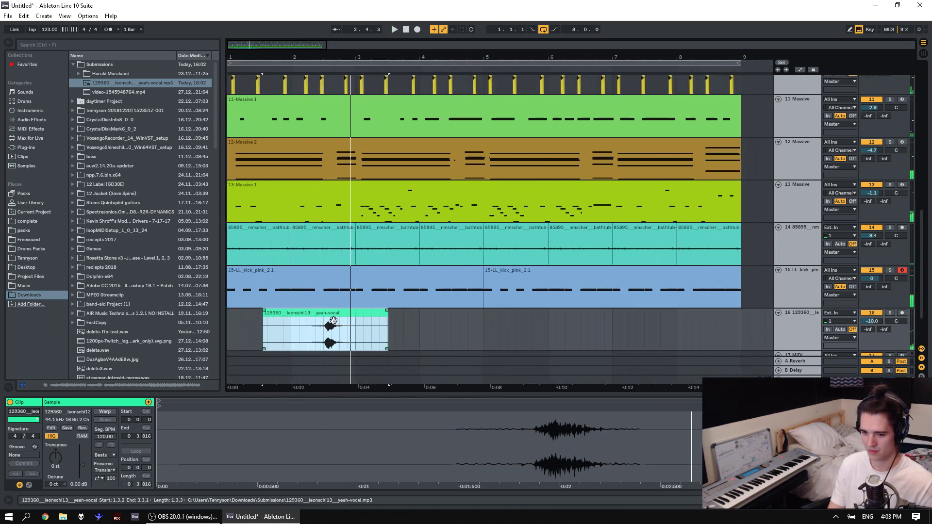
Move the yeah-vocal clip to start at bar 2 and audition it with the loop.
drag(333, 328, 379, 339)
click(341, 339)
key(space)
key(space)
click(357, 342)
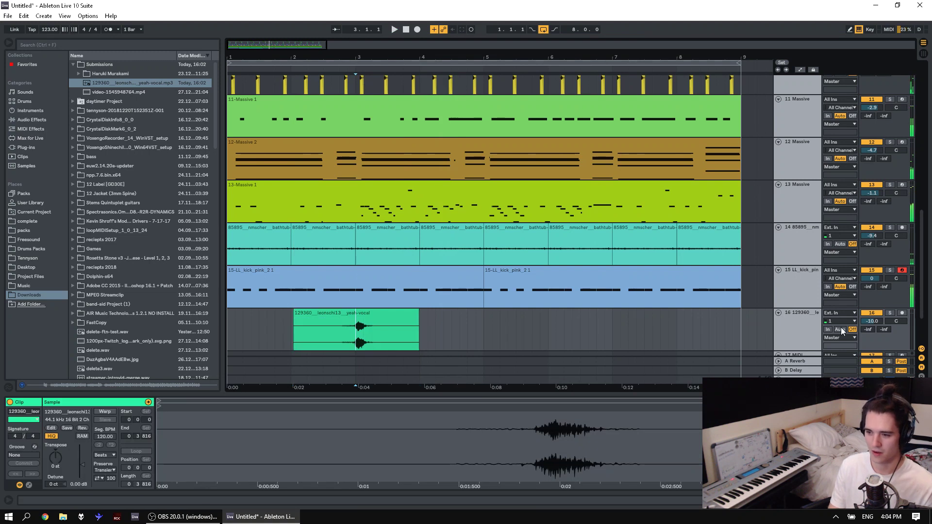
Solo track 16 and listen closely to the sounding part and tail of the vocal around bar 3.
click(889, 313)
key(space)
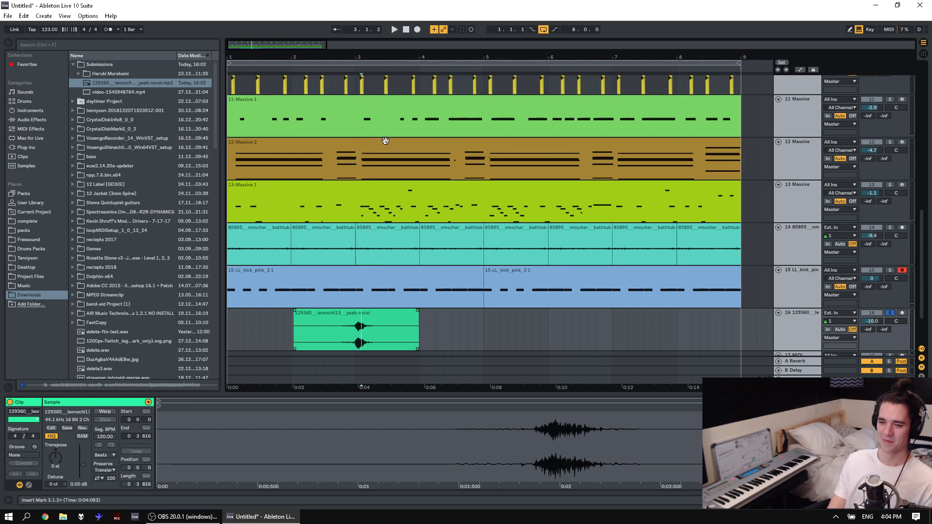
drag(368, 58, 368, 125)
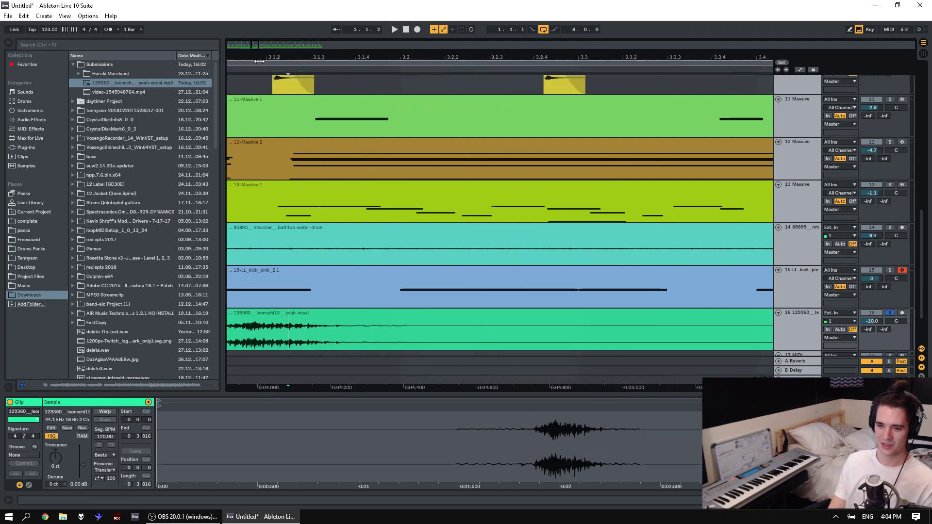
drag(259, 61, 330, 62)
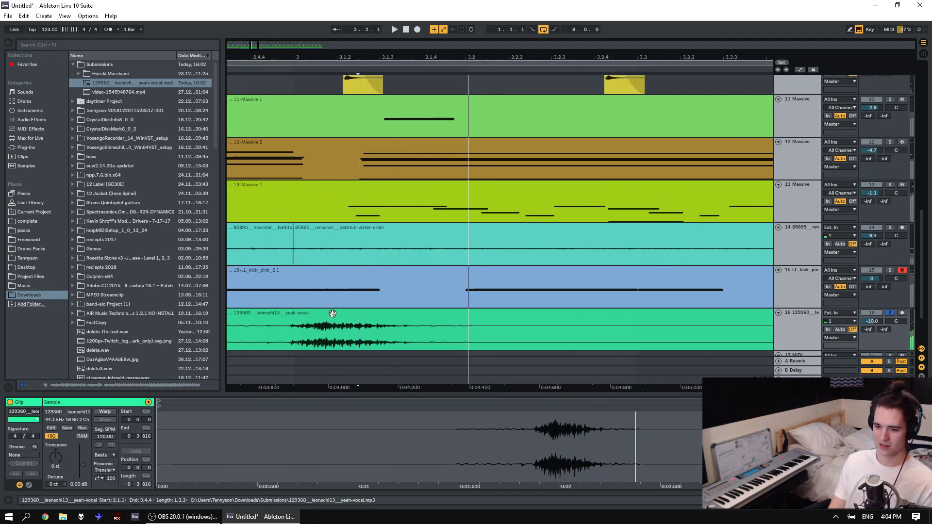
click(331, 339)
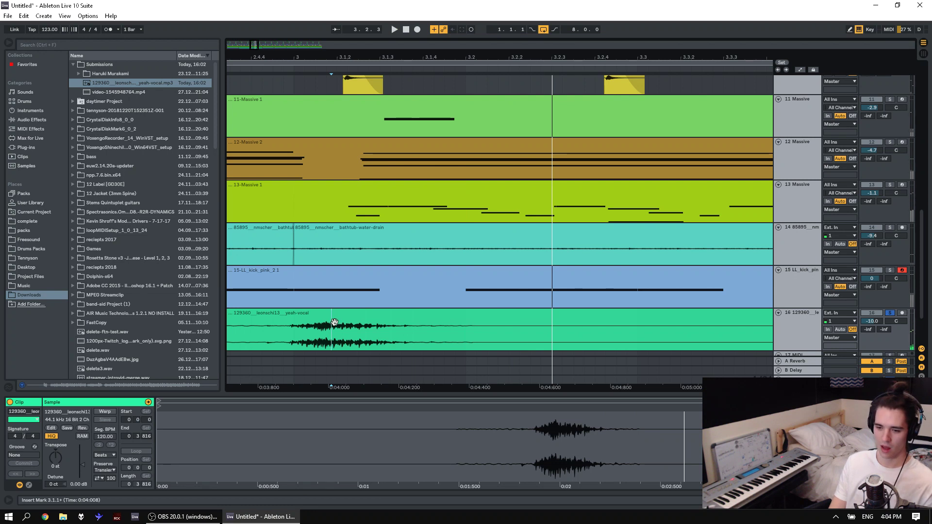
click(403, 342)
key(space)
key(space)
click(426, 344)
key(space)
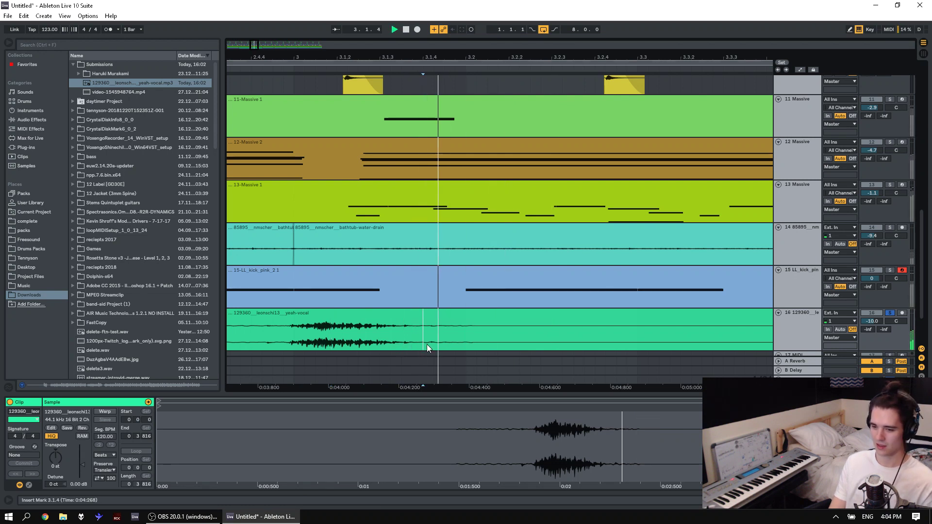
key(space)
key(space)
key(space)
Try deleting the yeah-vocal clip's section from 3.1.4 to 3.2.3, listen to it, and undo the edit.
drag(427, 344, 584, 335)
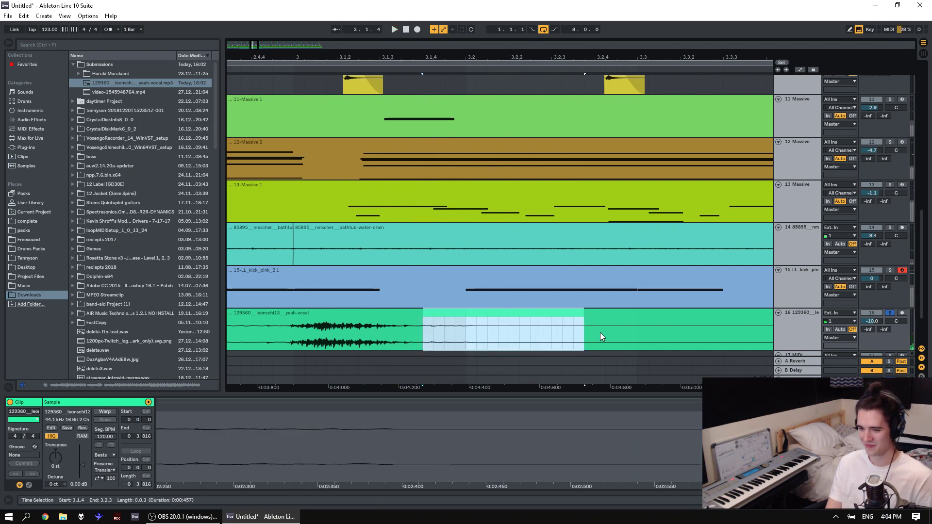
key(Delete)
click(288, 346)
key(space)
key(space)
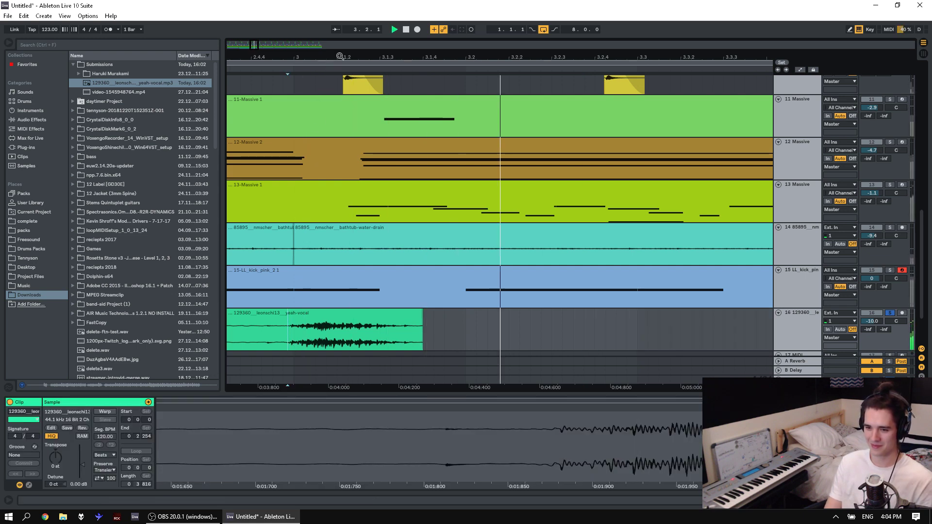
key(space)
drag(339, 57, 405, 24)
key(space)
key(ctrl+z)
key(ctrl+z)
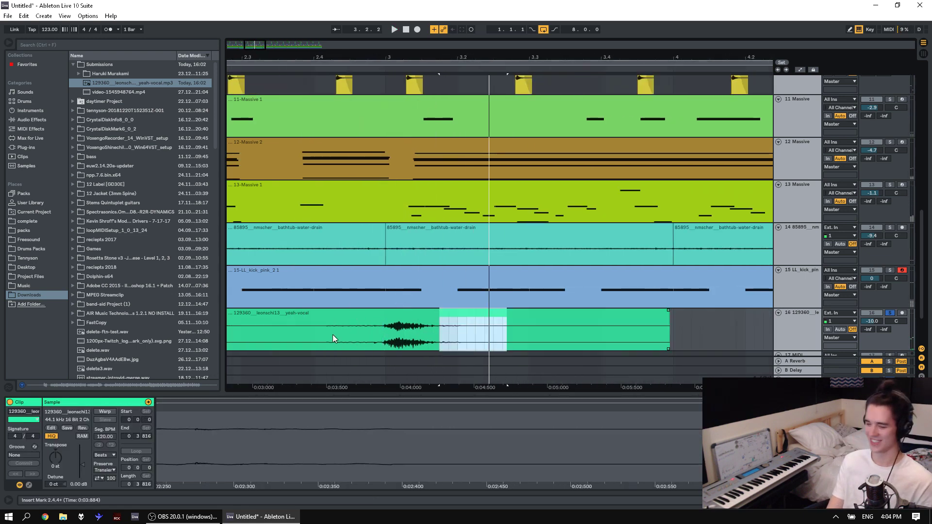
Try transposing the yeah-vocal clip to -6 st, audition it in the loop, and undo the change.
click(332, 334)
key(space)
click(374, 312)
key(space)
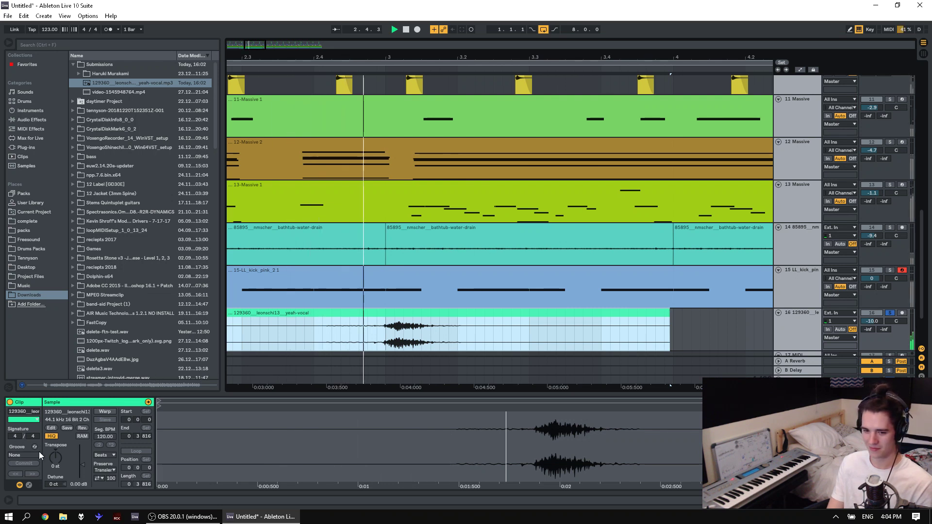
mouse_move(55, 456)
mouse_down()
mouse_move(55, 435)
mouse_move(55, 471)
mouse_up()
key(space)
key(space)
key(space)
click(491, 345)
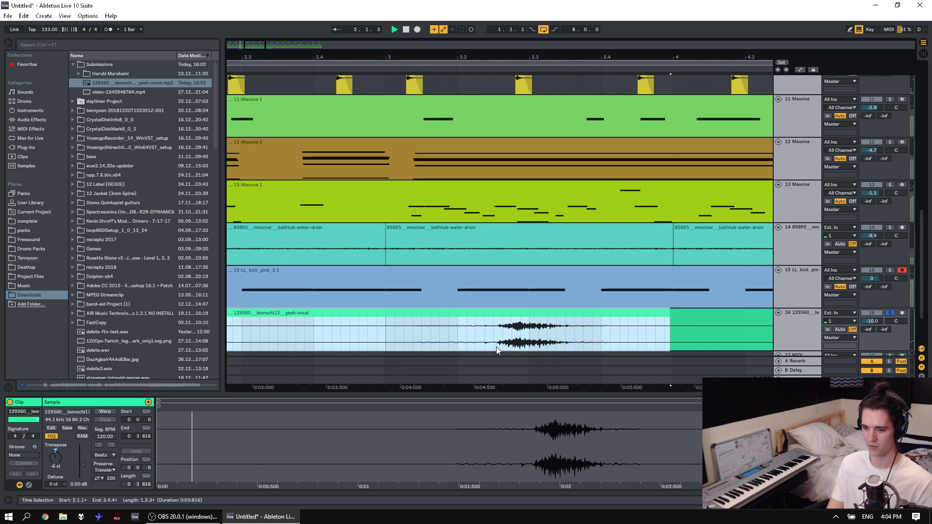
click(495, 346)
key(space)
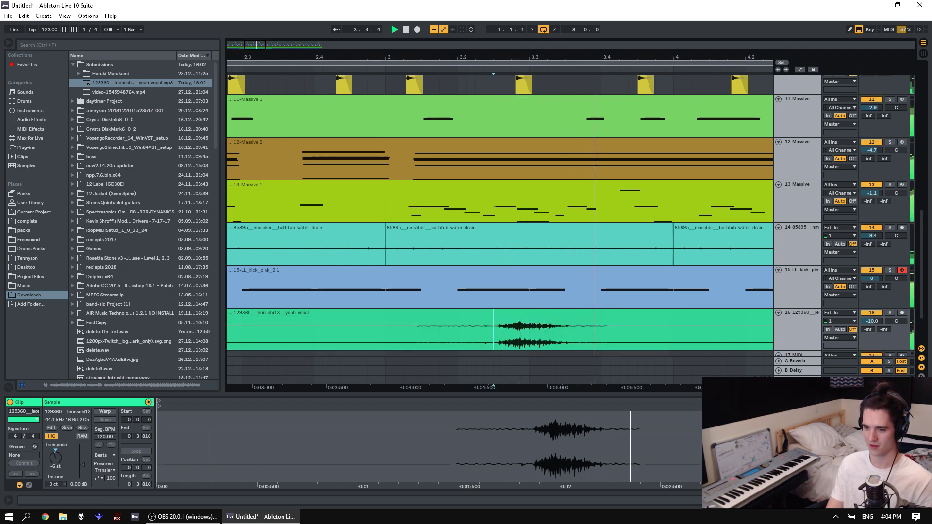
drag(567, 57, 322, 34)
key(ctrl+z)
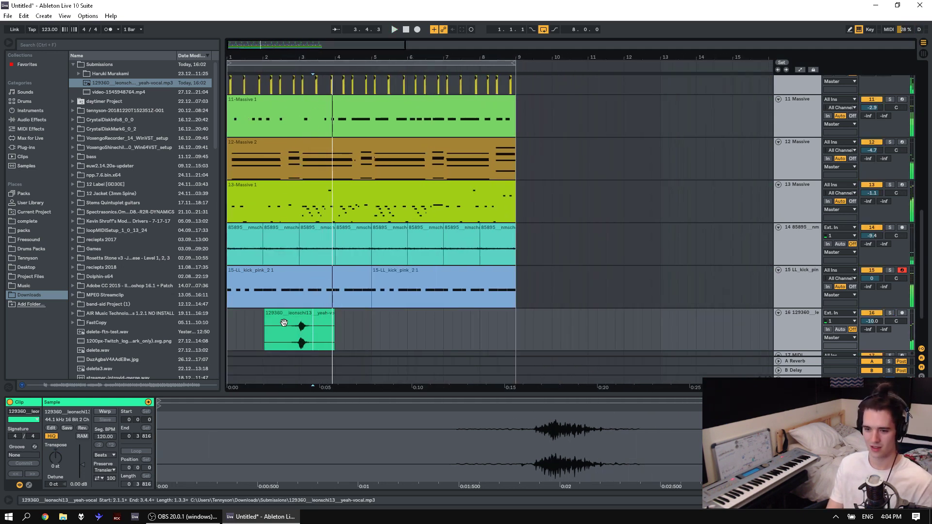
Add a Reverb to track 16 with Dry/Wet at 31%, and set the track volume to -3.3 dB.
click(297, 334)
click(38, 121)
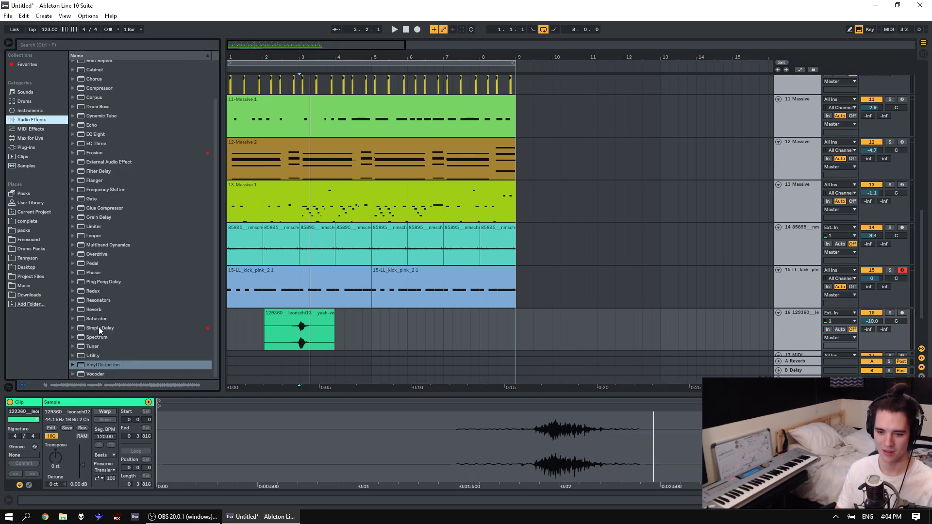
drag(99, 308, 331, 325)
click(281, 346)
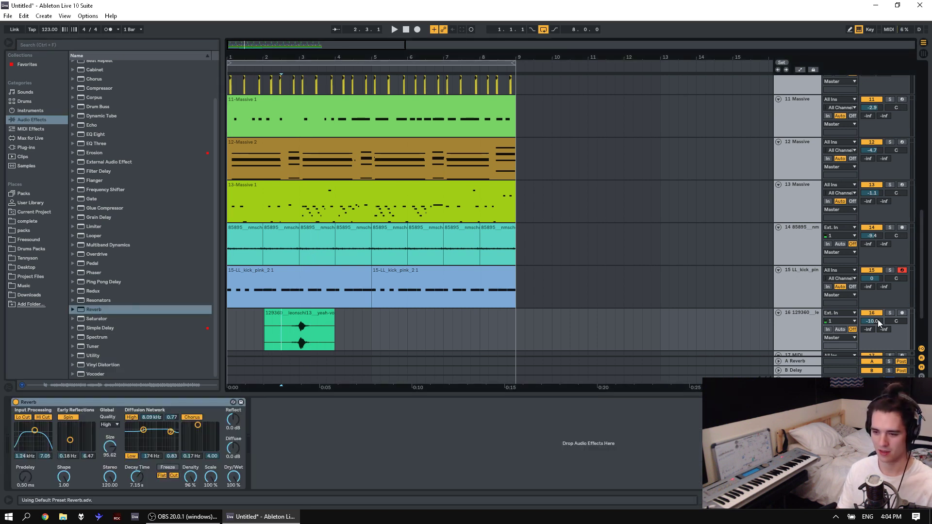
drag(233, 477, 233, 481)
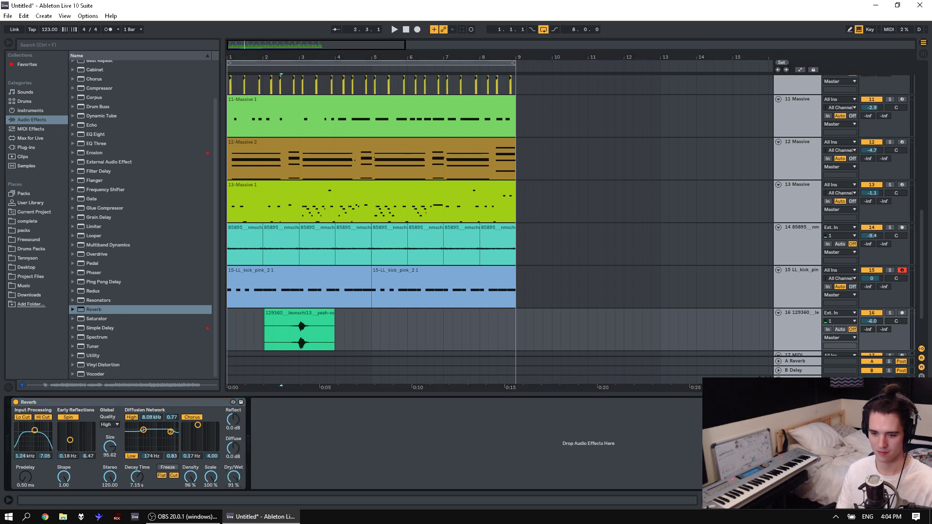
drag(871, 321, 871, 314)
Duplicate bars 1–4 of the vocal track into bars 5–8 and delete the original vocal clip.
drag(370, 328, 100, 327)
key(ctrl+d)
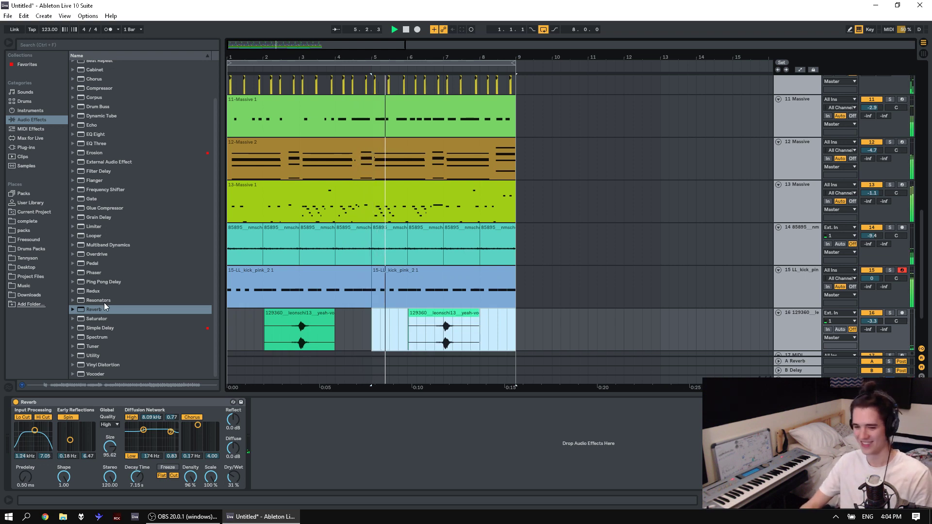
key(space)
drag(363, 334, 180, 320)
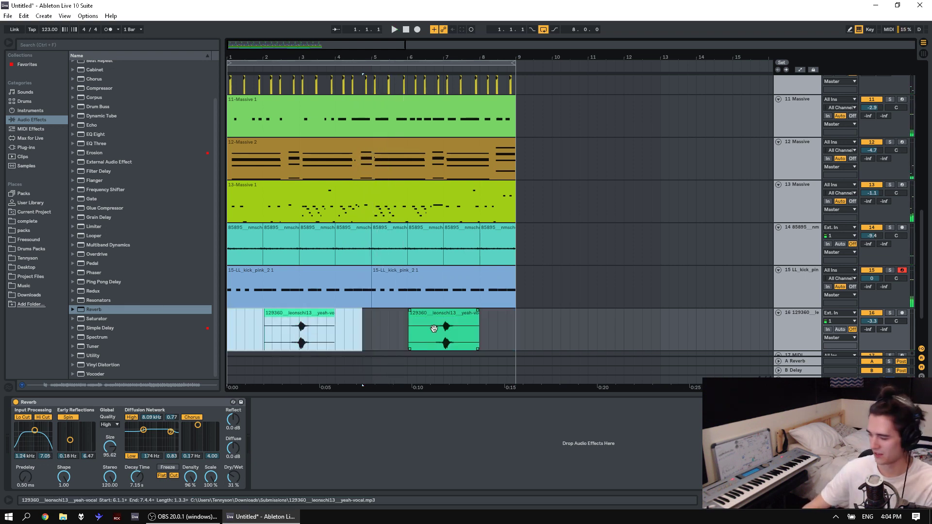
key(Delete)
Play the loop from bar 5 and set the vocal track's volume to -1.3 dB.
click(389, 328)
key(space)
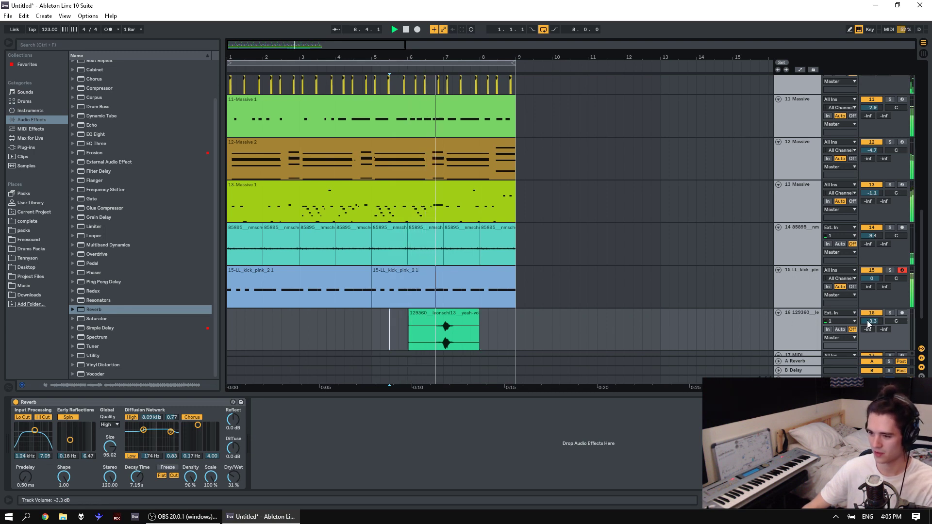
drag(870, 326, 868, 324)
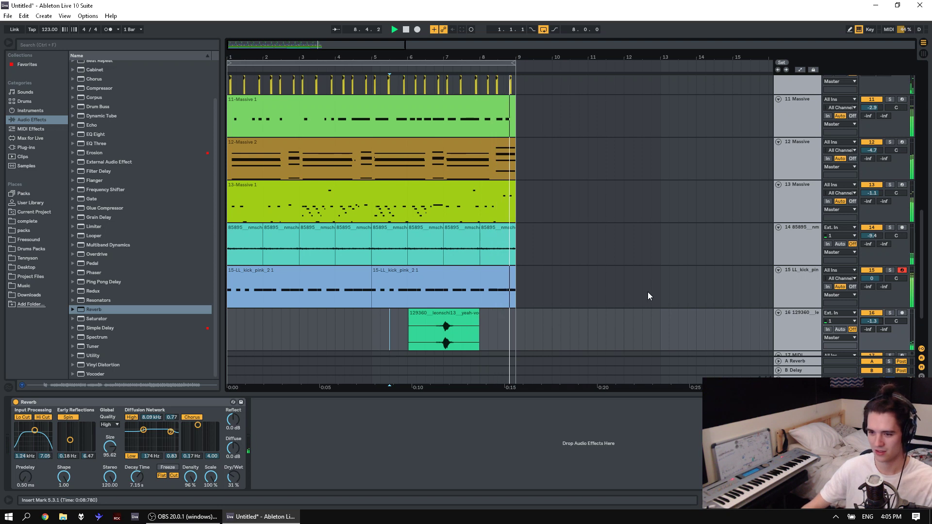
Play back the loop and review the Massive part on track 13 and the vocal near bar 7.
click(498, 207)
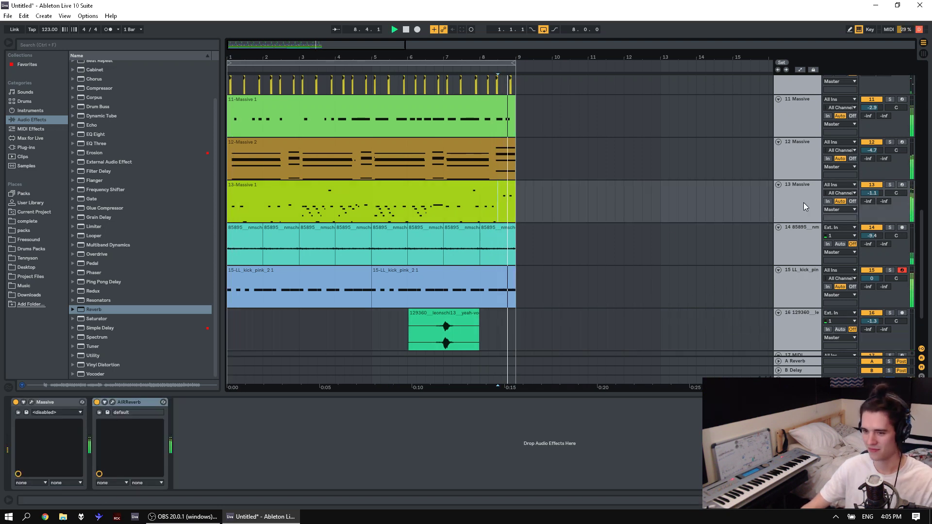
click(509, 197)
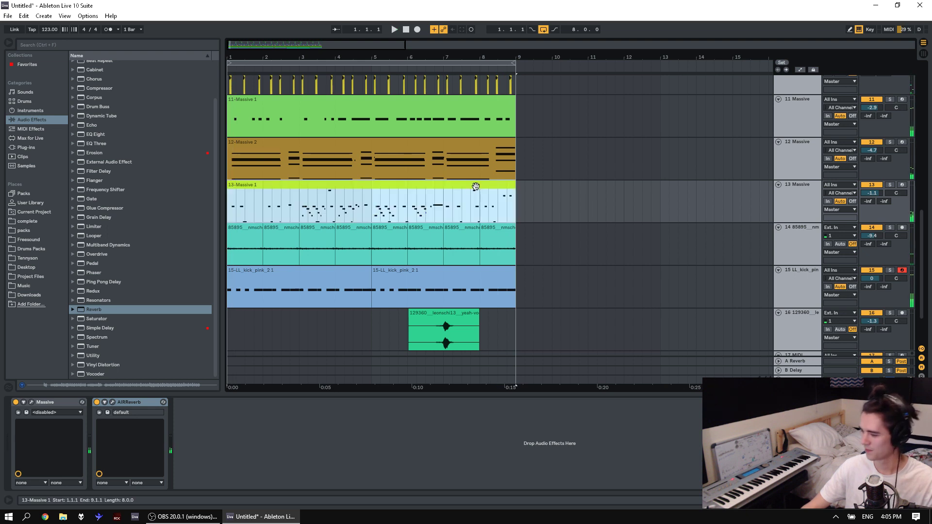
click(808, 199)
scroll(645, 214, up, 2)
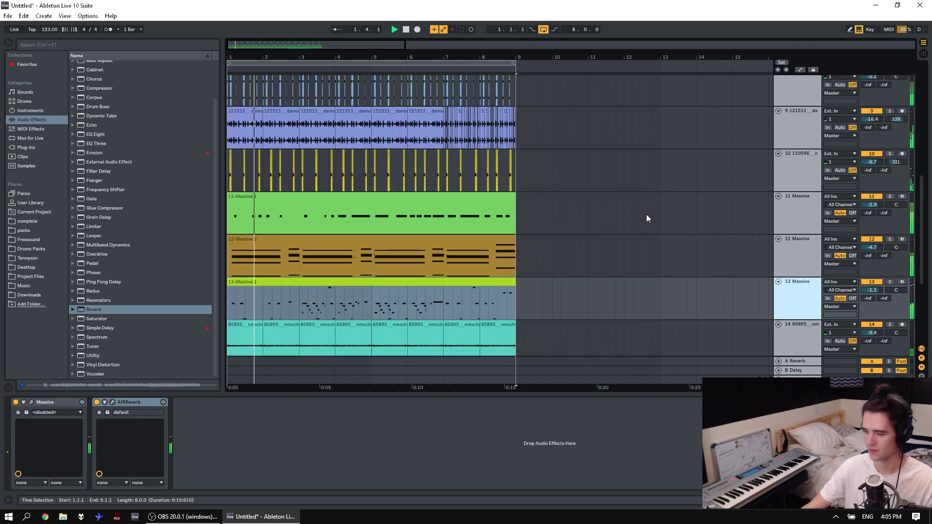
scroll(657, 225, down, 4)
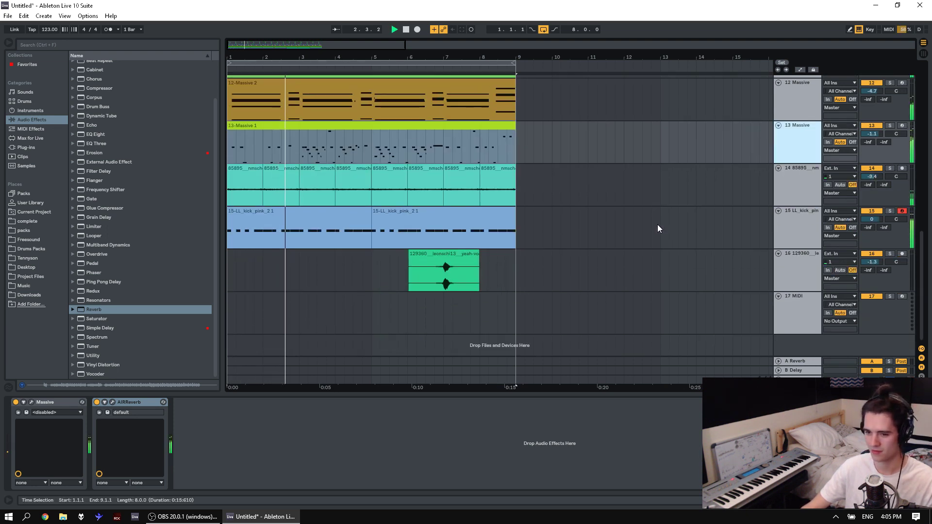
key(space)
click(443, 283)
key(space)
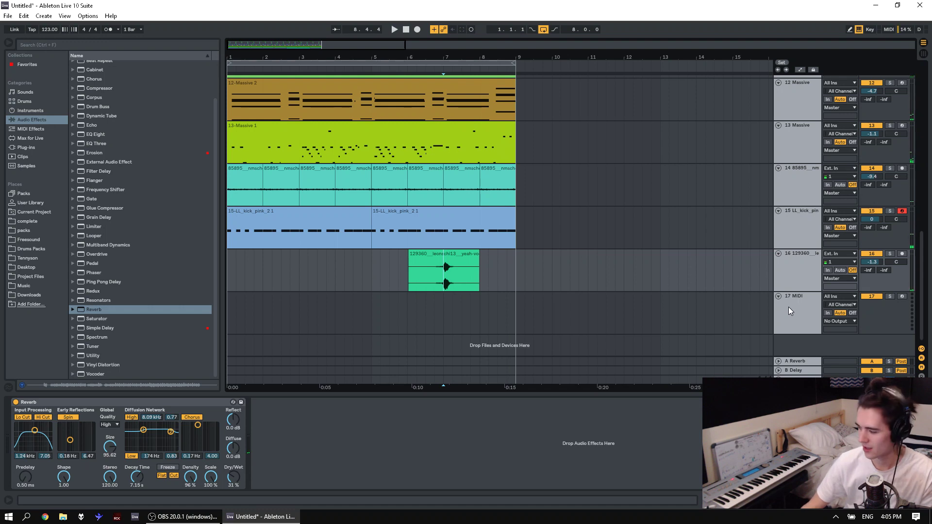
Select the Massive clip on track 11 and play back the loop.
scroll(395, 253, up, 4)
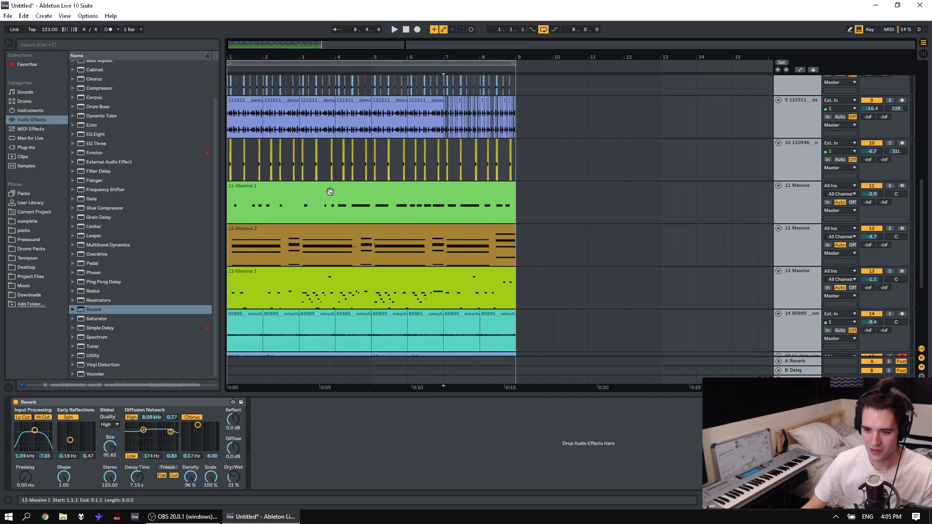
click(329, 188)
scroll(396, 245, up, 2)
key(space)
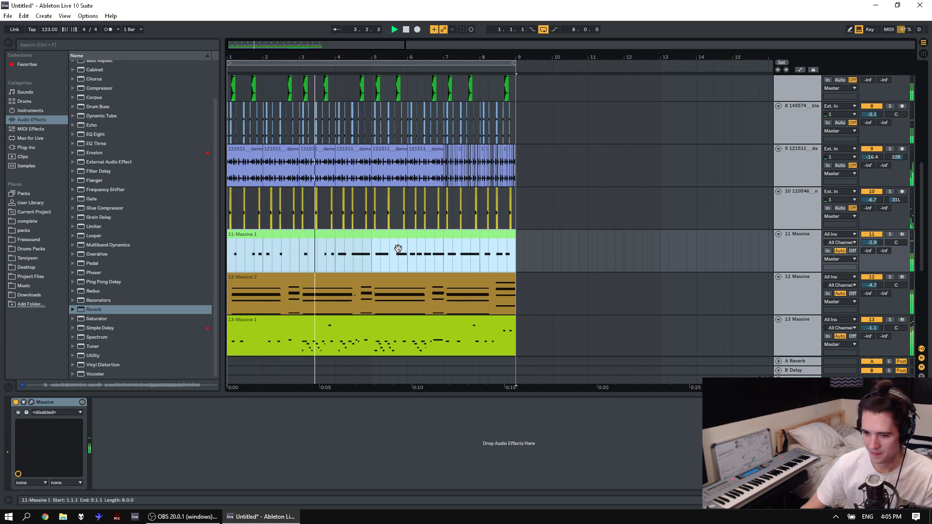
Save the Live Set under the name "yweah" in the Project Files > Ableton > nothings folder.
click(7, 16)
click(94, 111)
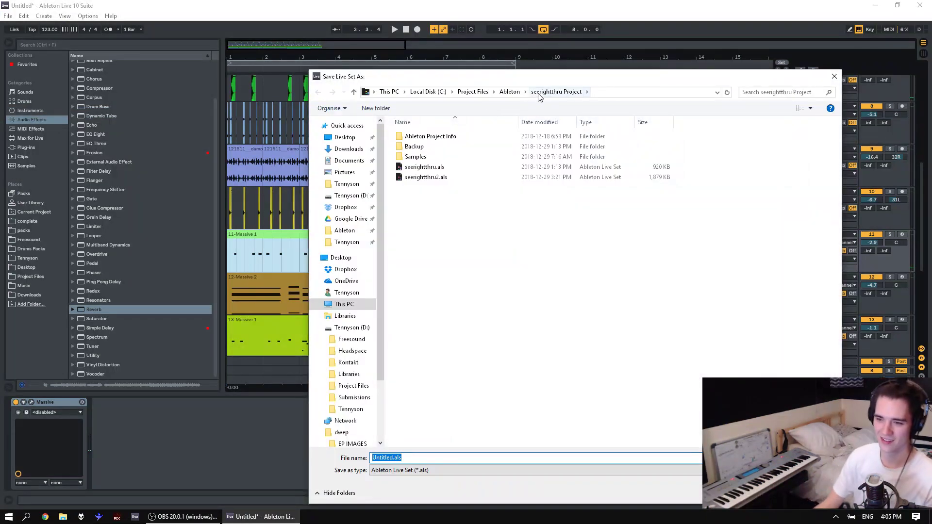
click(510, 92)
click(448, 157)
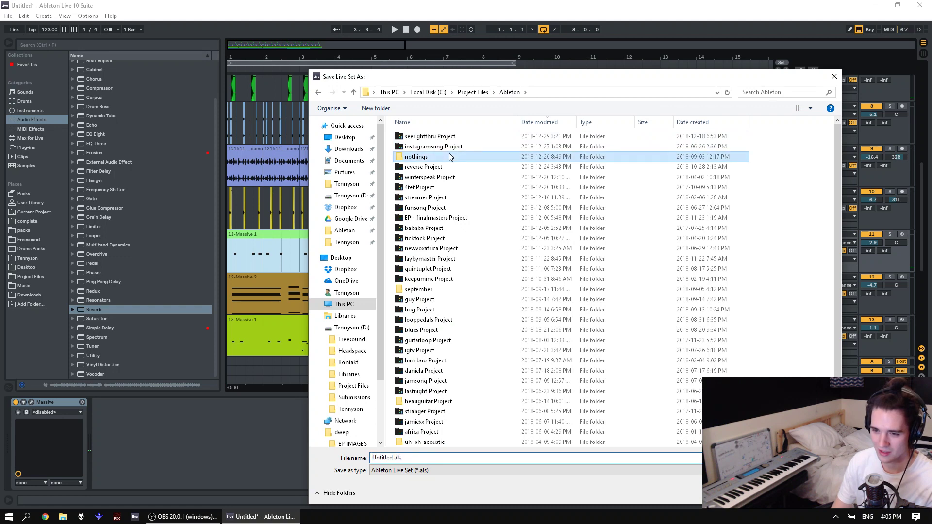
double_click(448, 157)
click(448, 455)
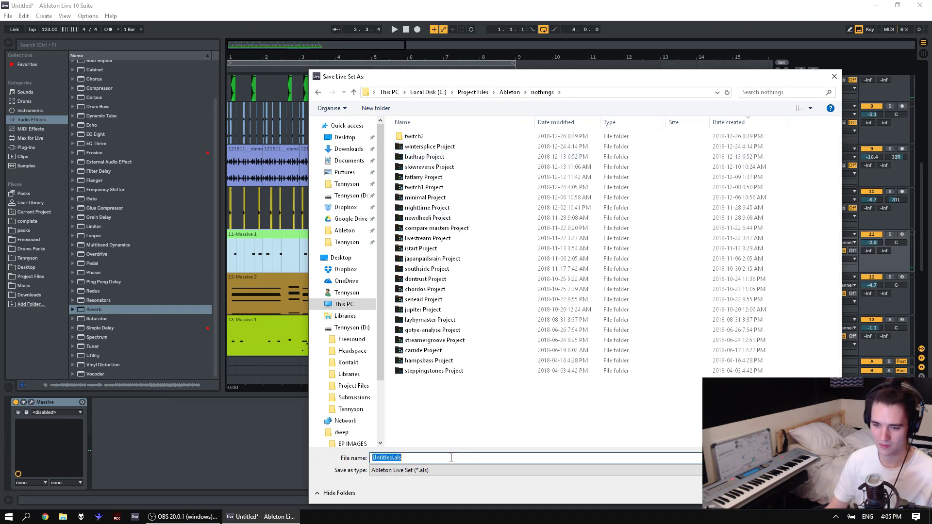
text(yeah)
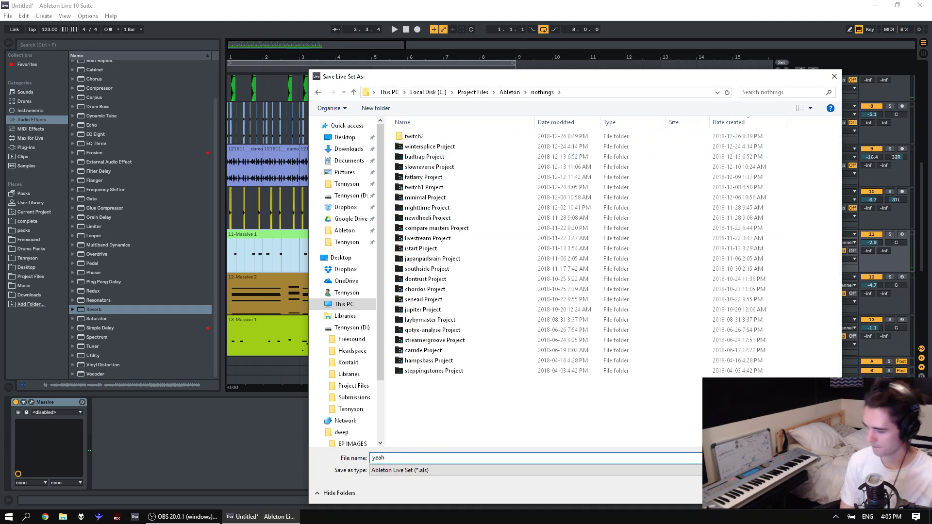
click(380, 457)
text(w)
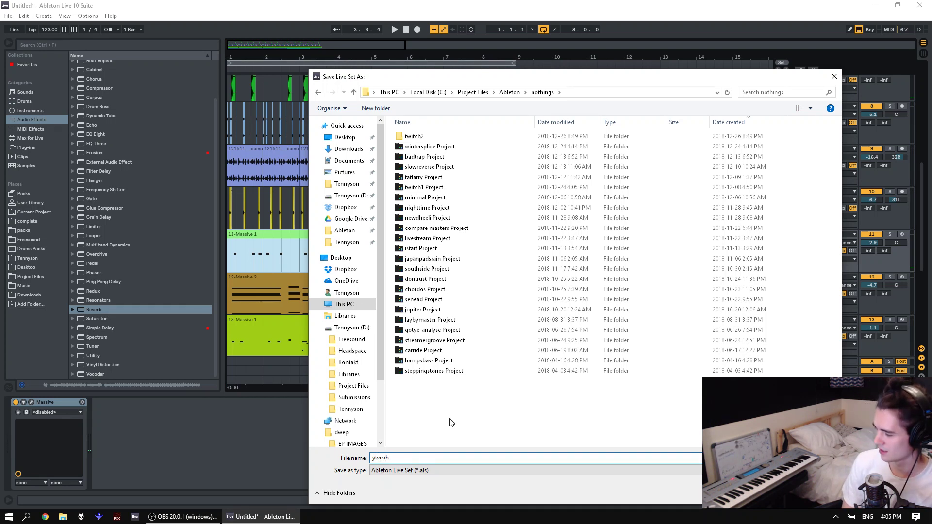
key(Return)
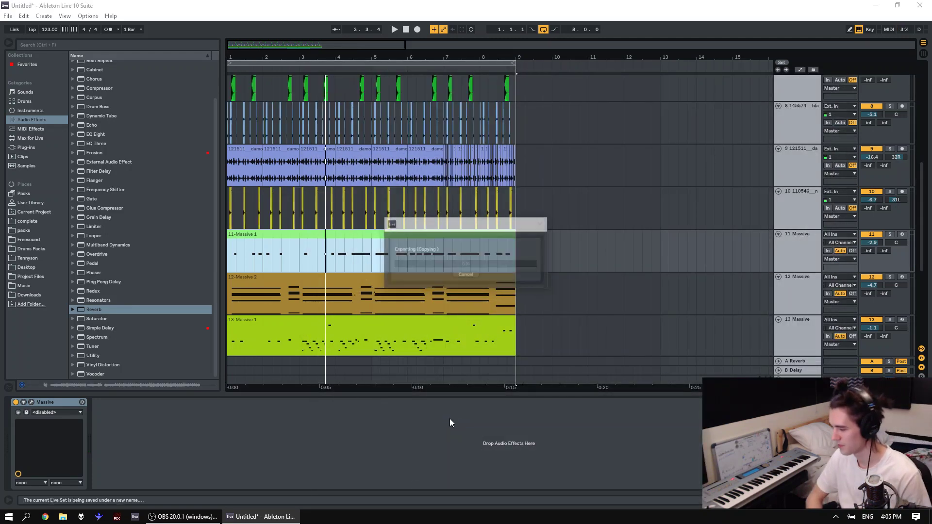